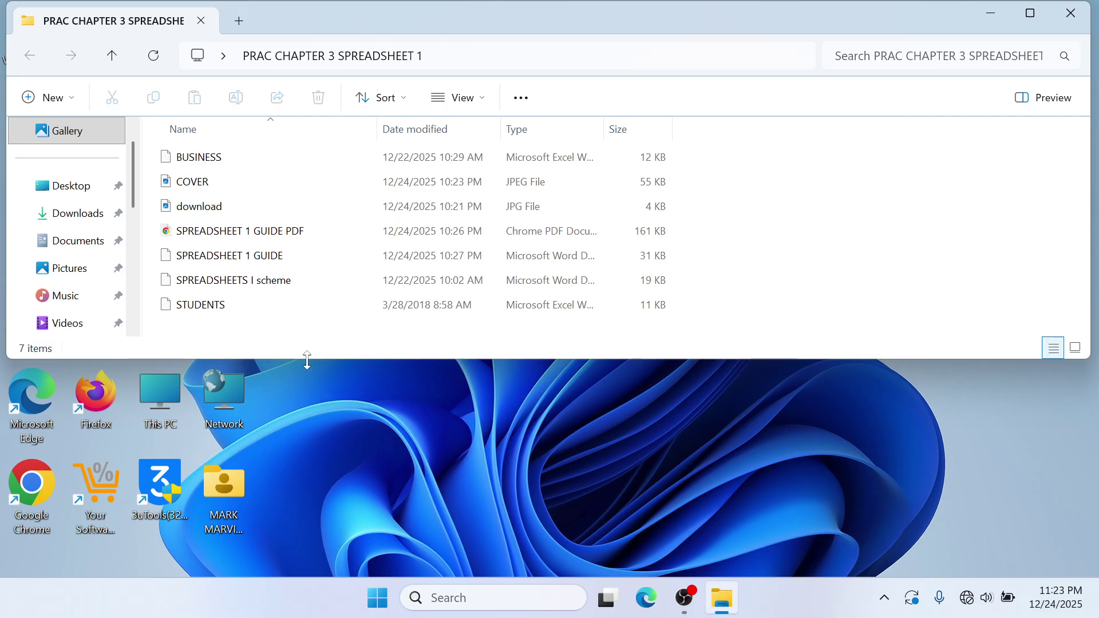
- Drag the File Explorer window's bottom edge down so the folder window lists more locations
left_click_drag(310, 358, 290, 400)
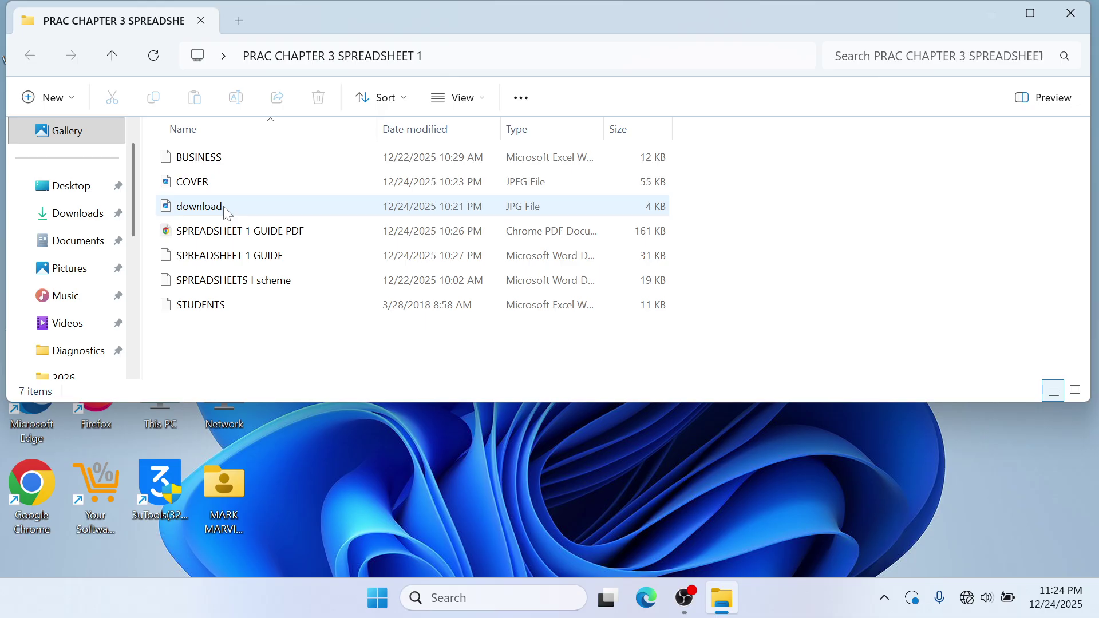
left_click(218, 187)
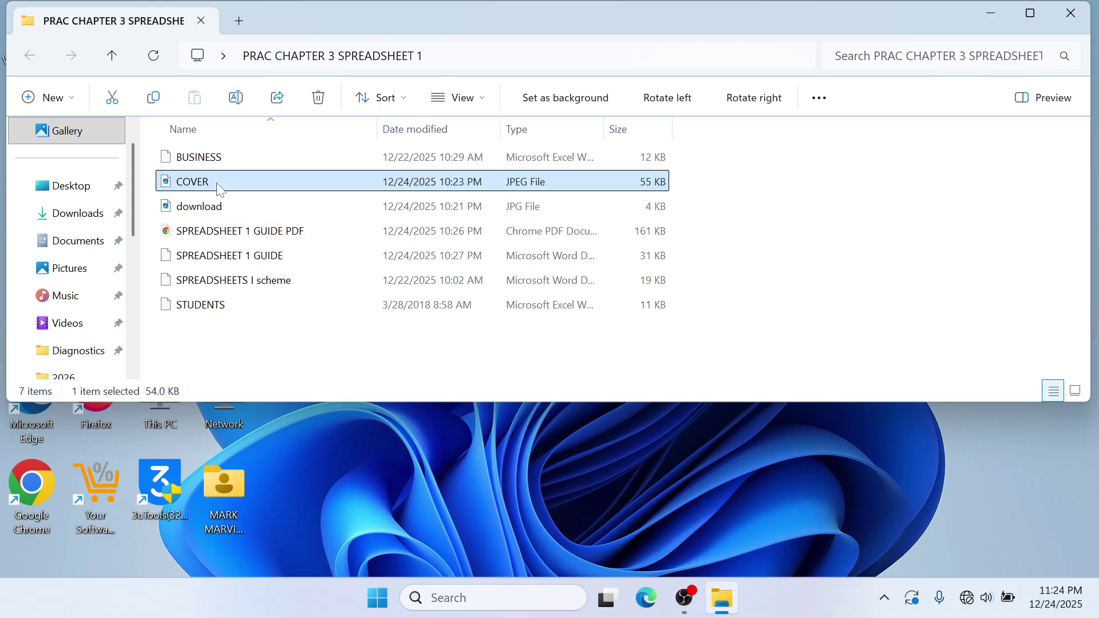
double_click(218, 187)
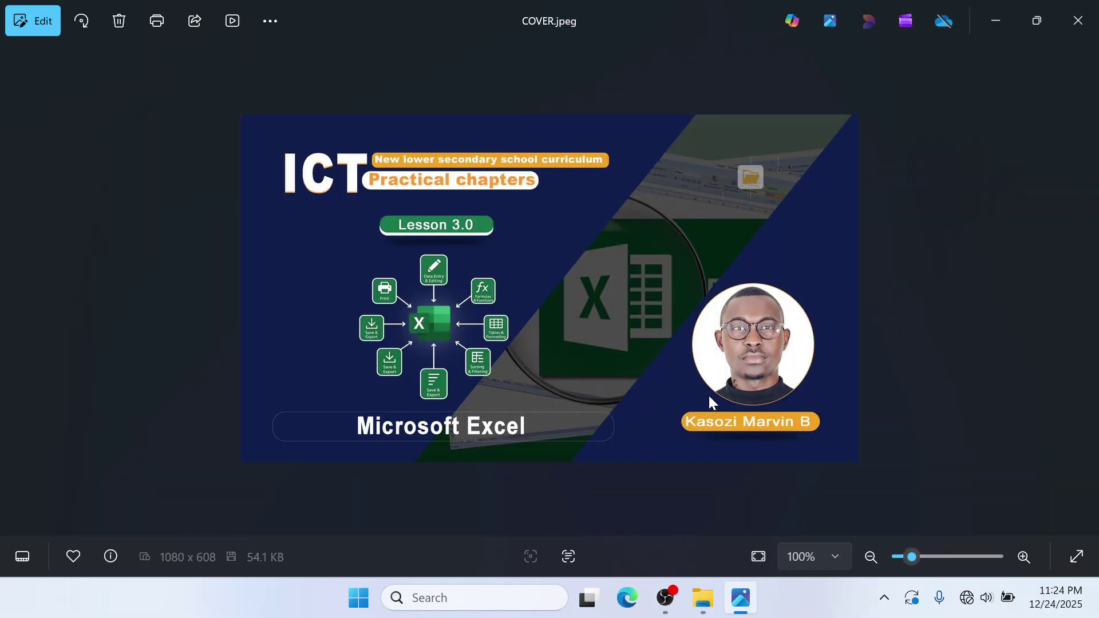
scroll(711, 396, "up", 3)
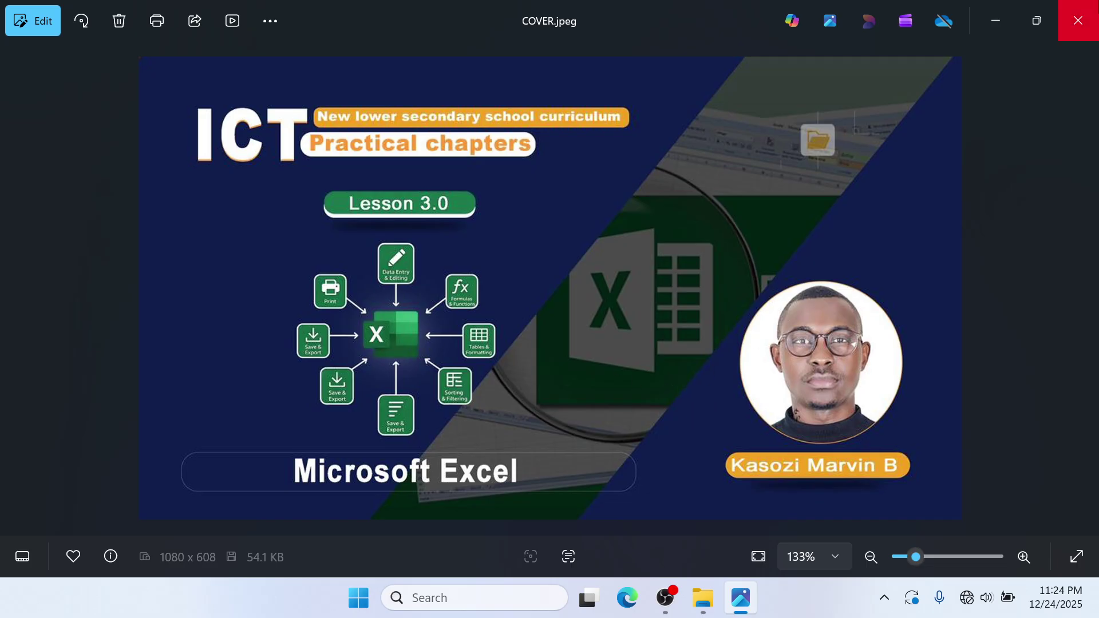
left_click(1078, 21)
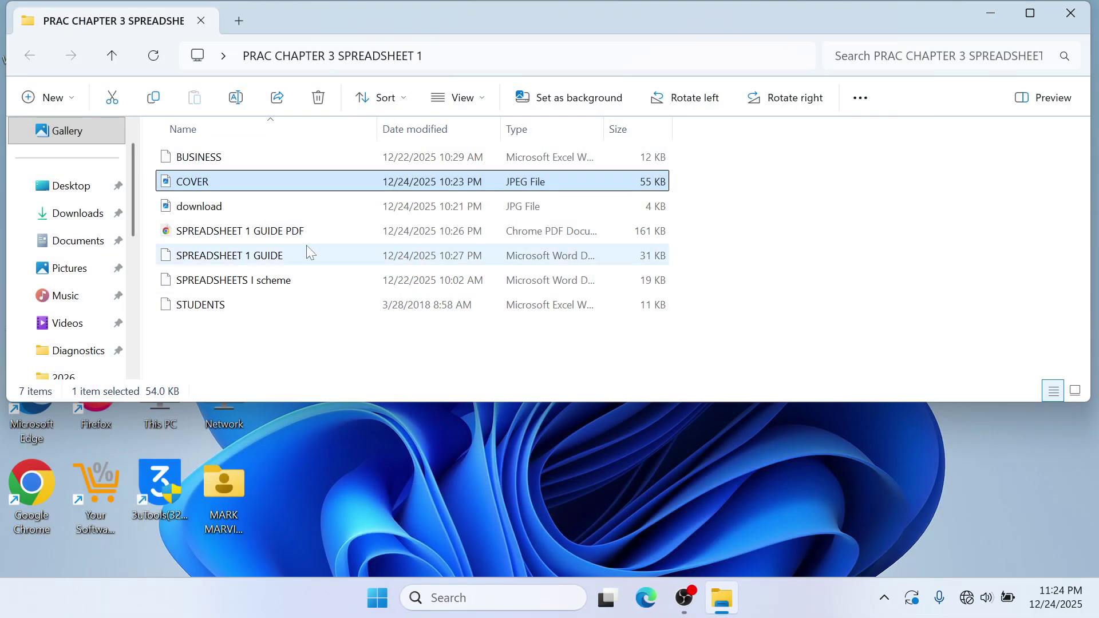
- Open the SPREADSHEET 1 GUIDE PDF from the folder using its right-click Open command
left_click(249, 238)
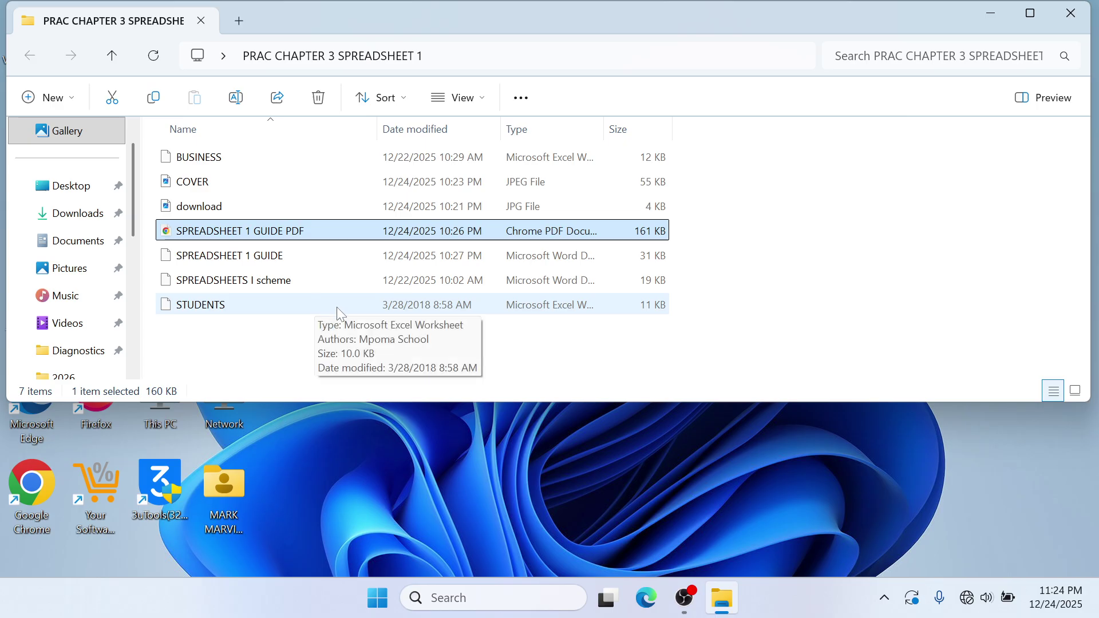
left_click(266, 267)
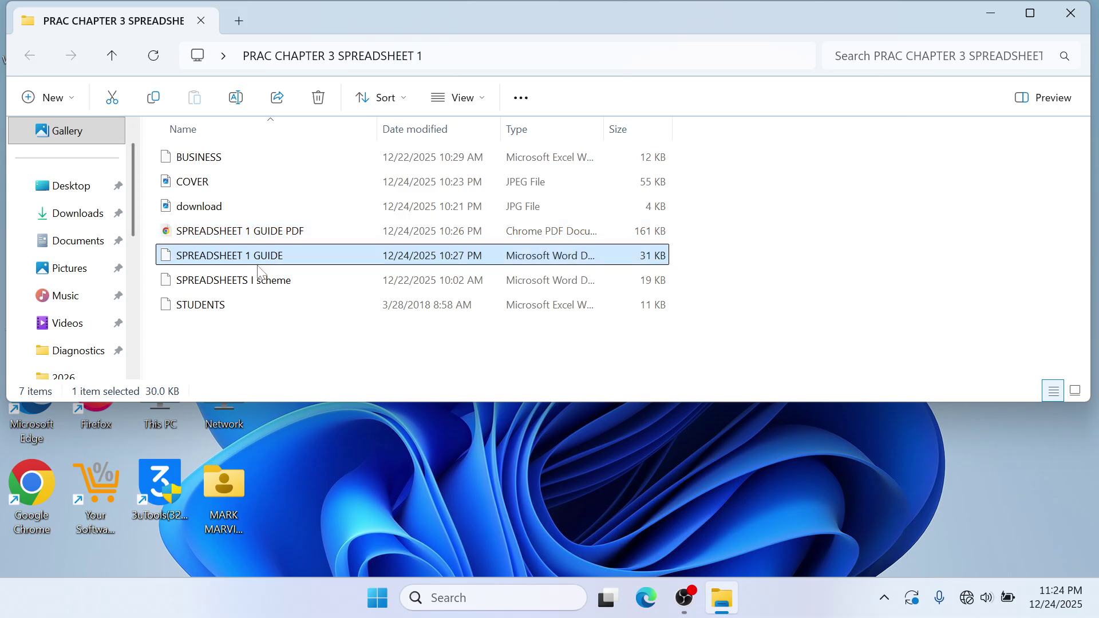
left_click(231, 286)
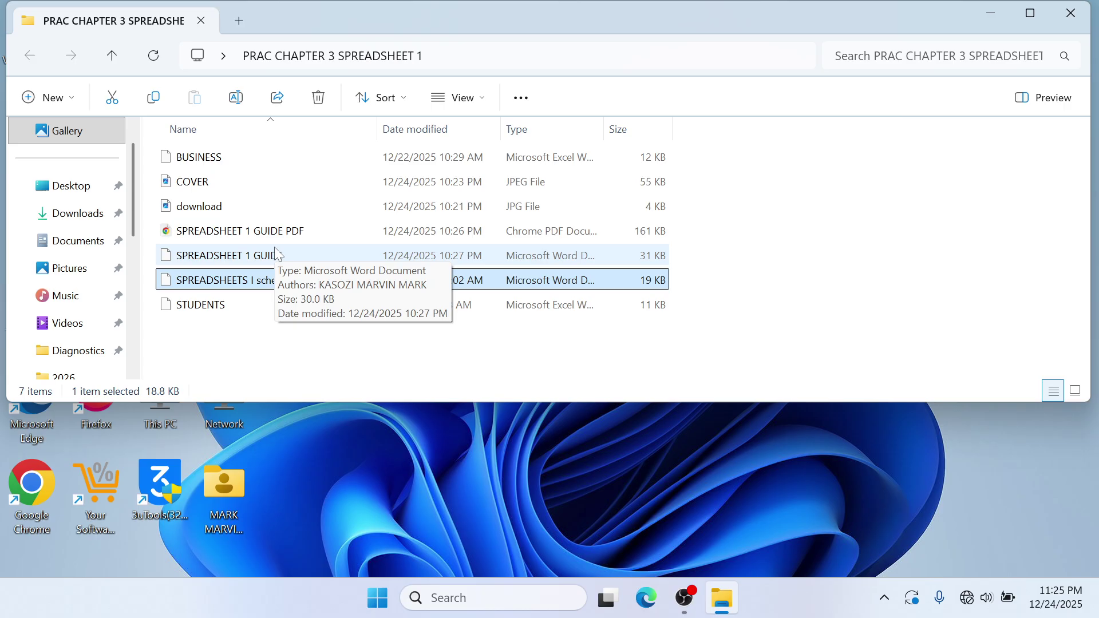
left_click(289, 231)
right_click(288, 231)
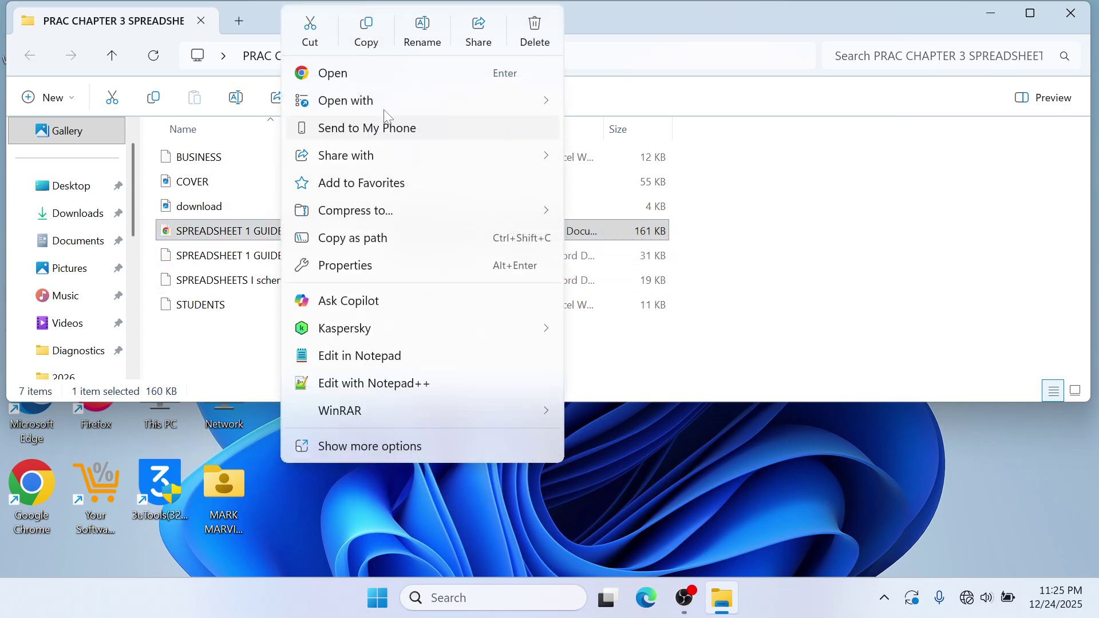
left_click(377, 75)
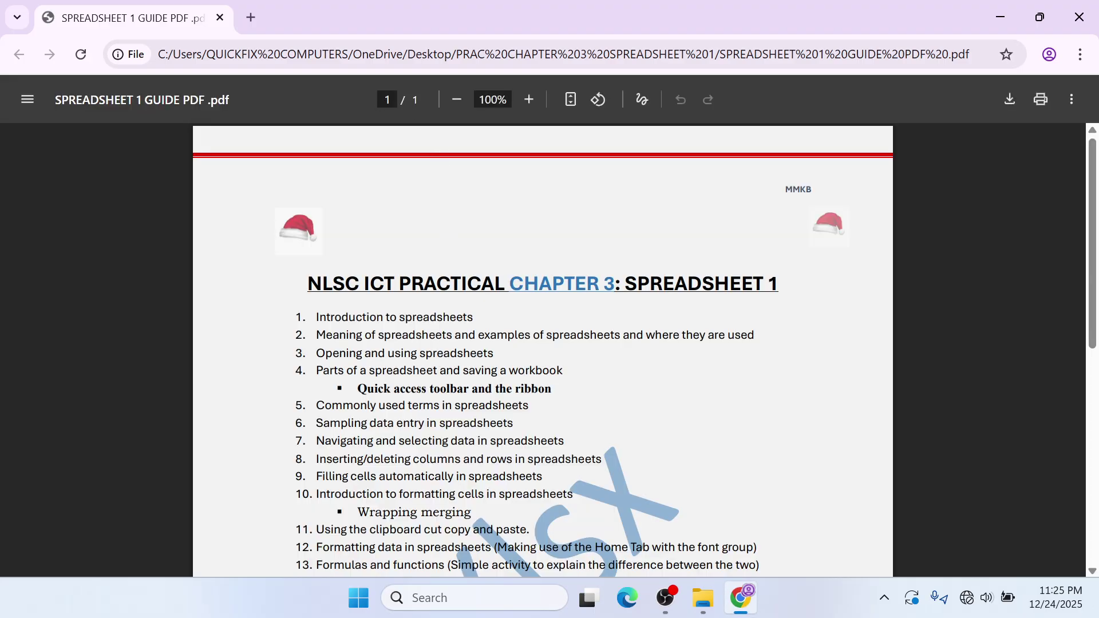
- Zoom the guide PDF to 125% and return to the top of the page
scroll(485, 312, "down", 3)
scroll(486, 312, "up", 3)
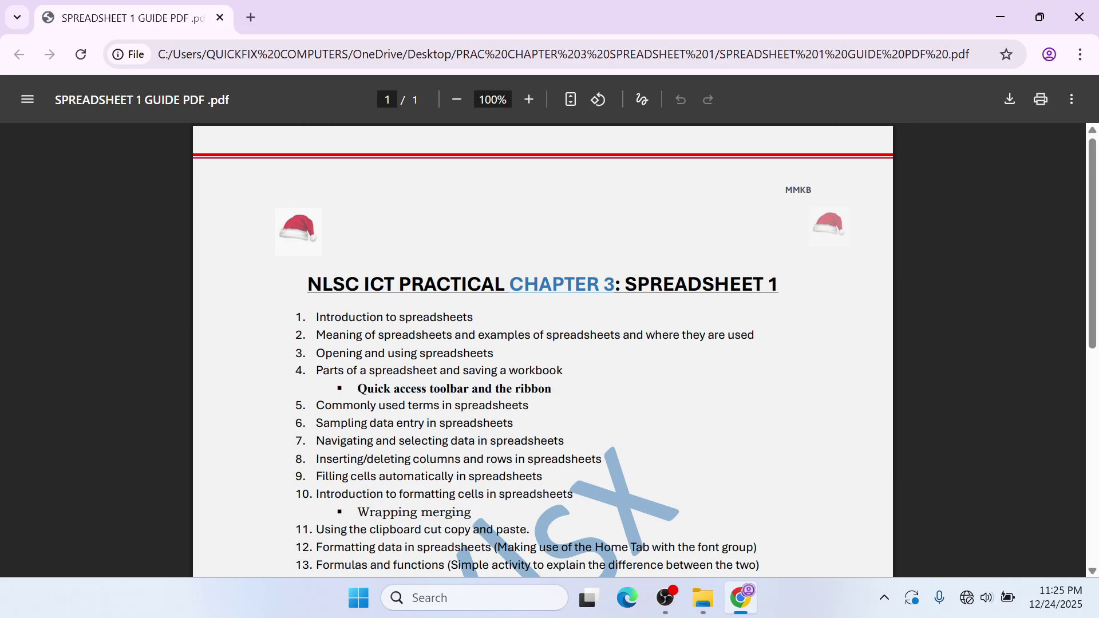
key("ctrl+plus")
scroll(543, 349, "up", 1)
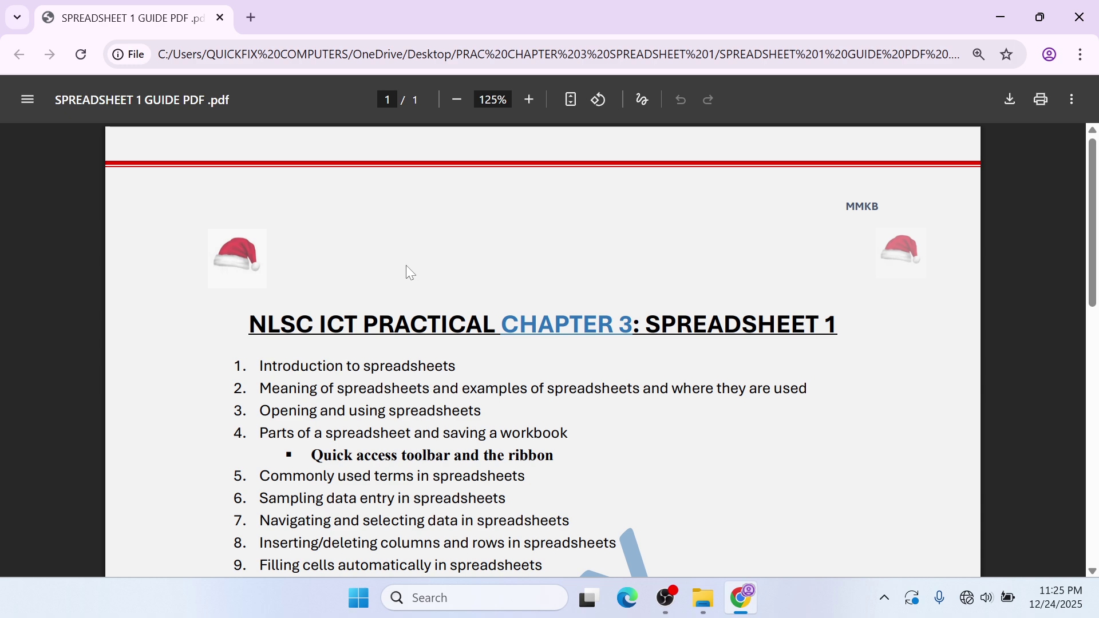
- Scroll the guide's Chapter 3 topic list down to item 12, formatting data with the Home Tab font group
scroll(543, 349, "down", 3)
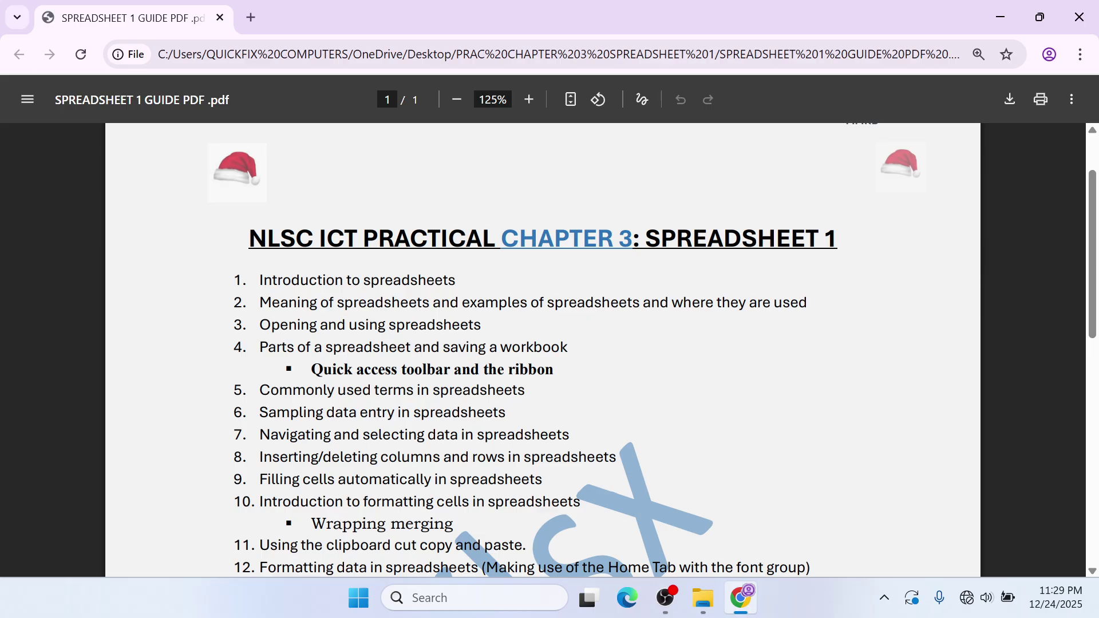
- Minimize the guide PDF and folder window, refresh the desktop, then bring the folder back
left_click(987, 24)
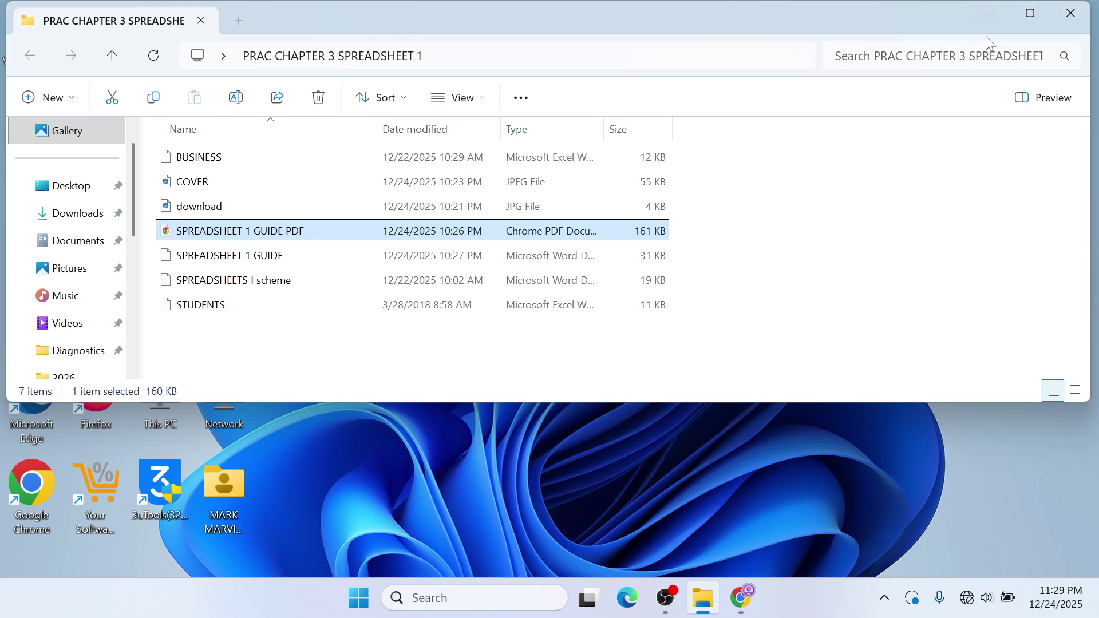
left_click(974, 18)
right_click(698, 167)
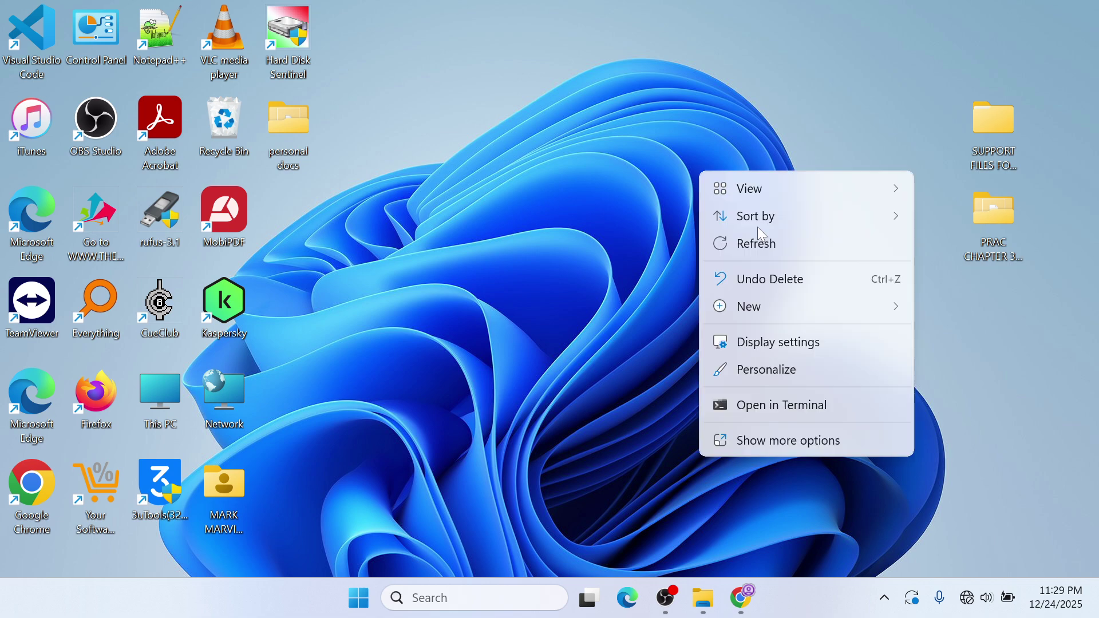
left_click(781, 245)
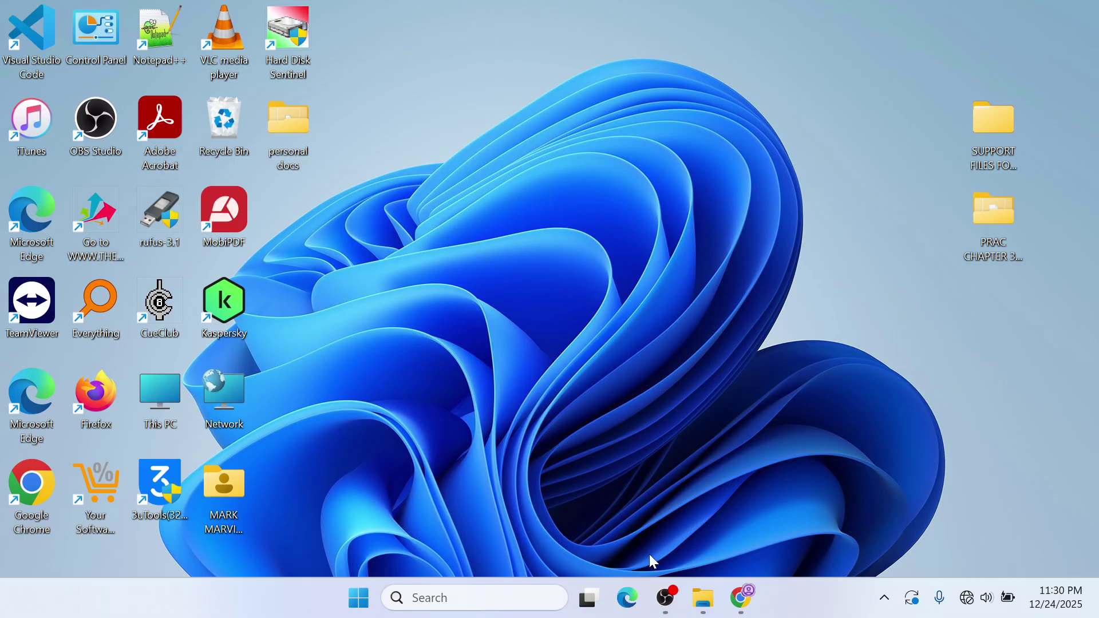
left_click(703, 598)
left_click(705, 598)
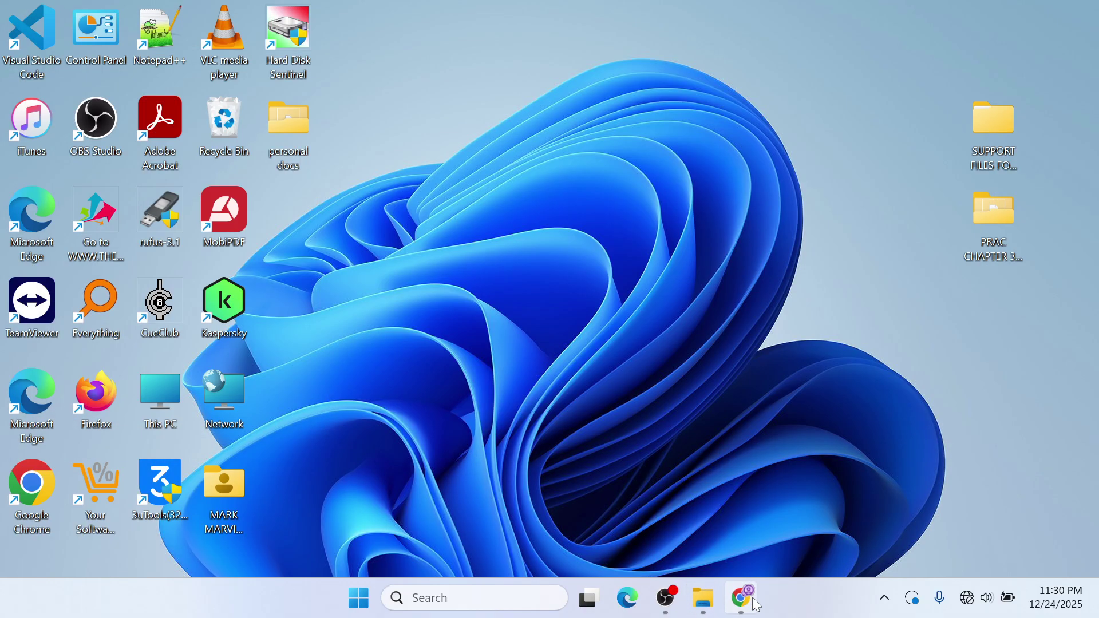
left_click(741, 598)
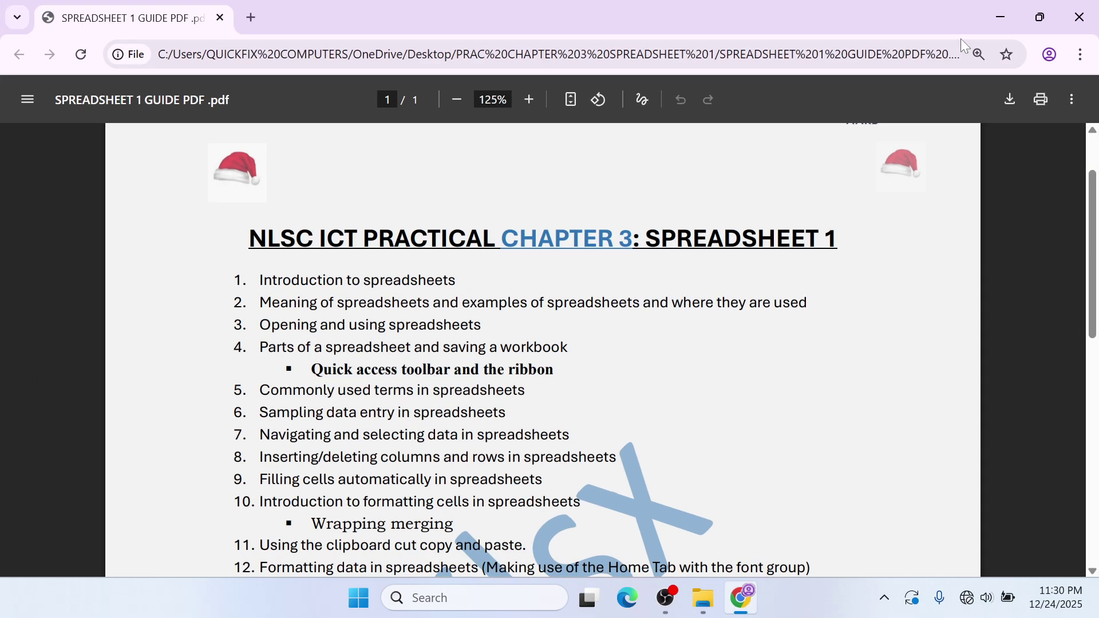
left_click(1040, 17)
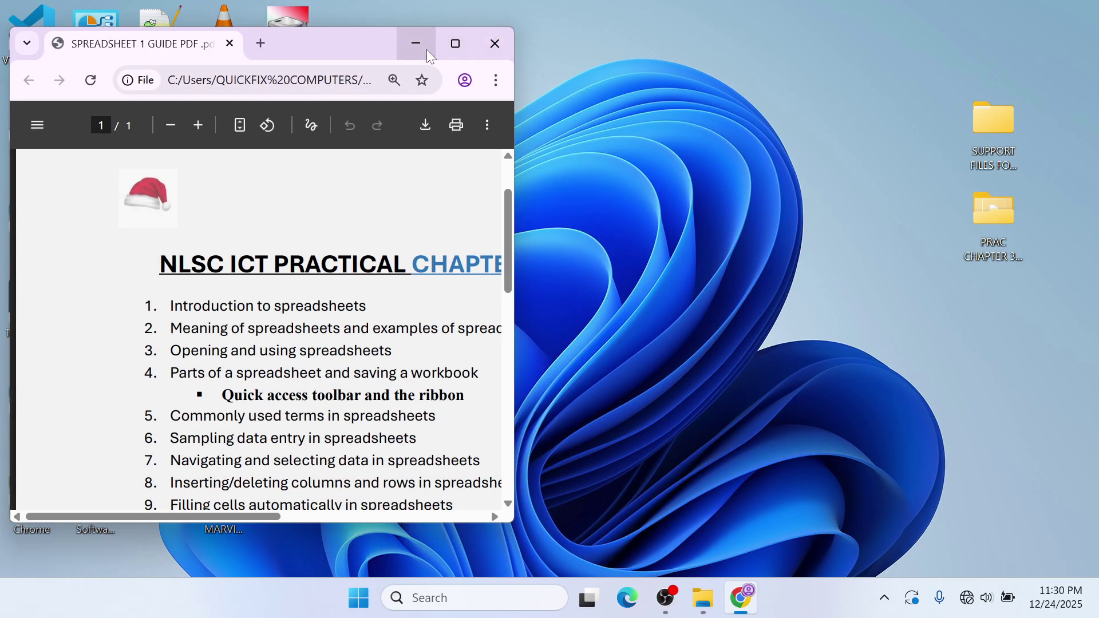
left_click(427, 50)
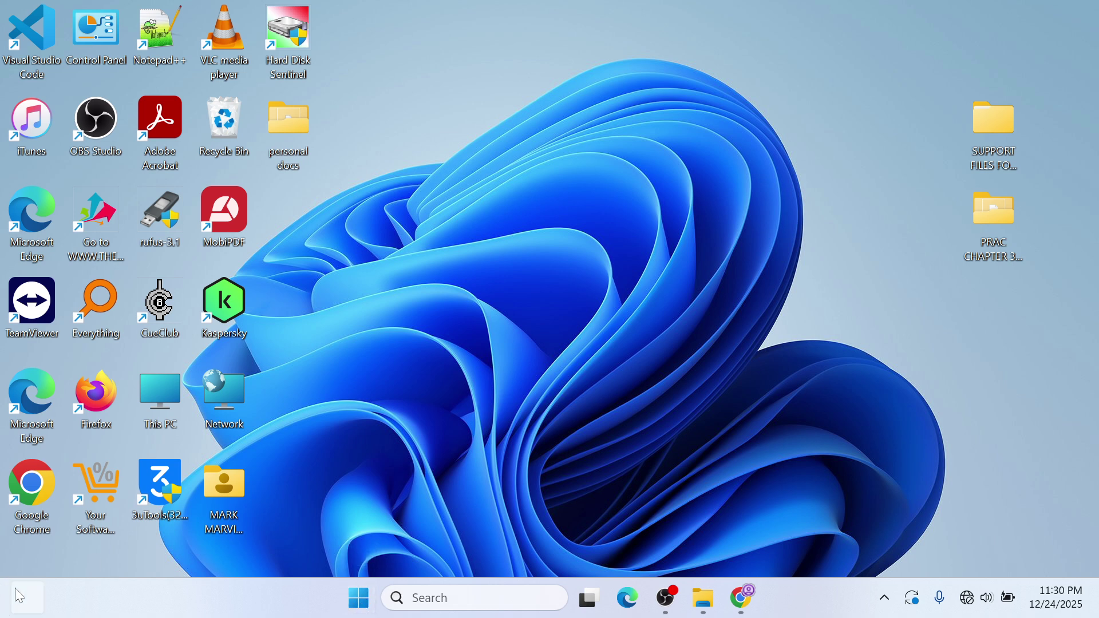
- Search the Start menu for EXCEL and launch the Excel app from the results
mouse_move(19, 593)
left_click(361, 598)
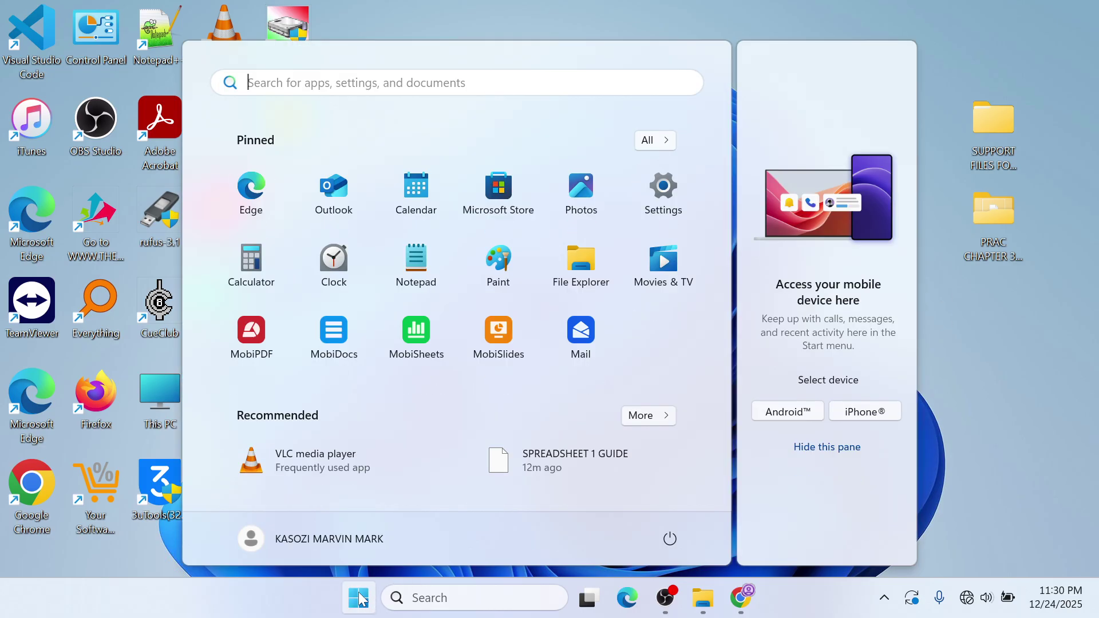
type("EXCEL")
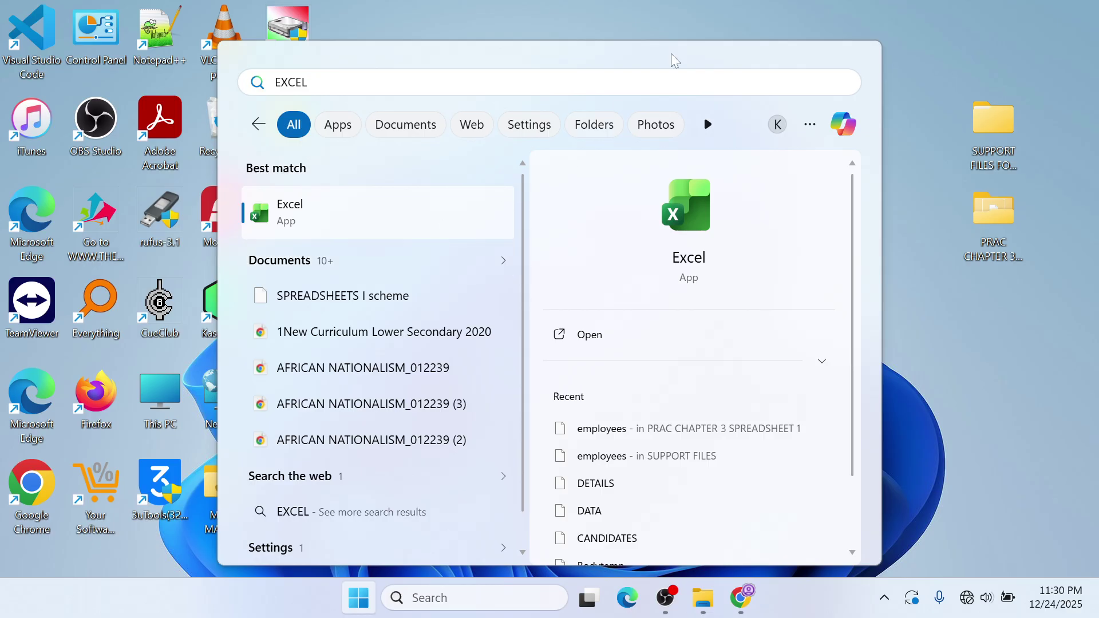
left_click(652, 15)
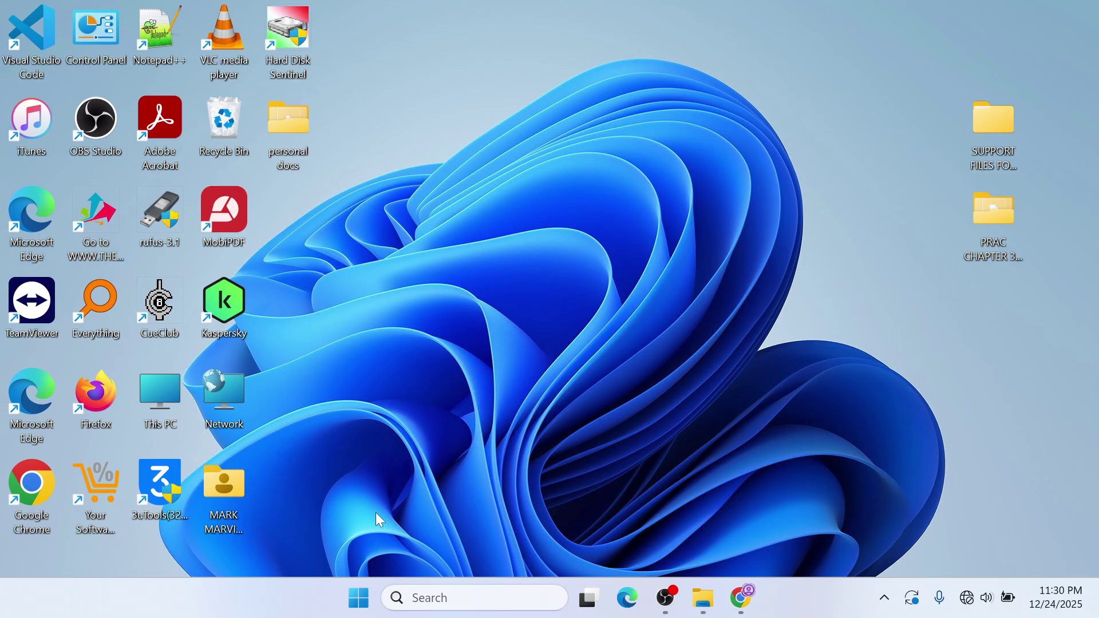
left_click(359, 598)
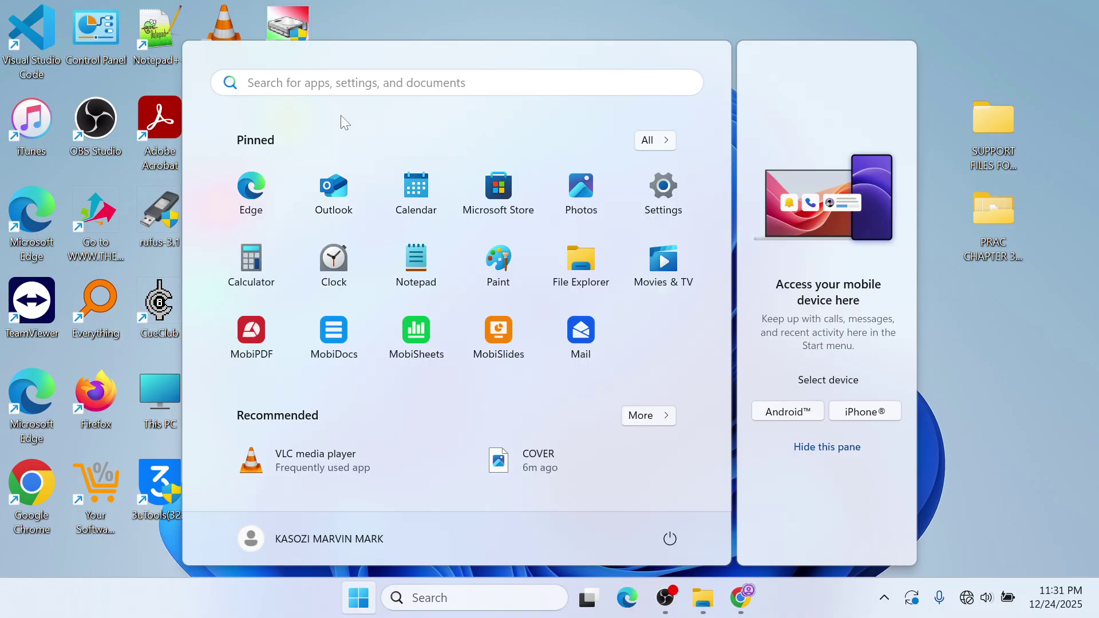
type("EXCEL")
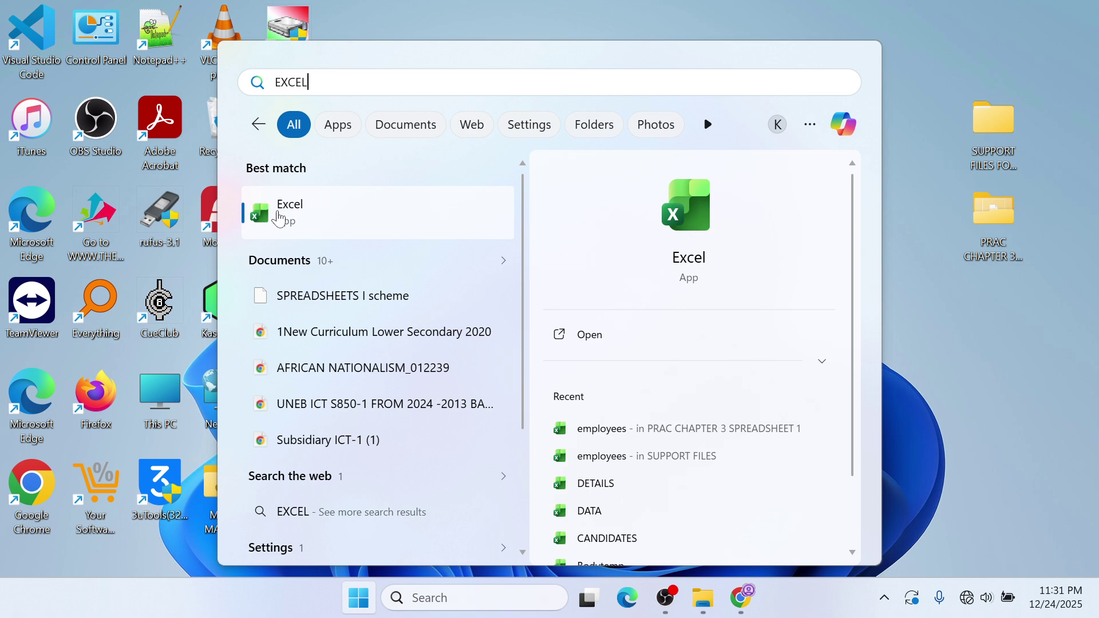
left_click(1005, 413)
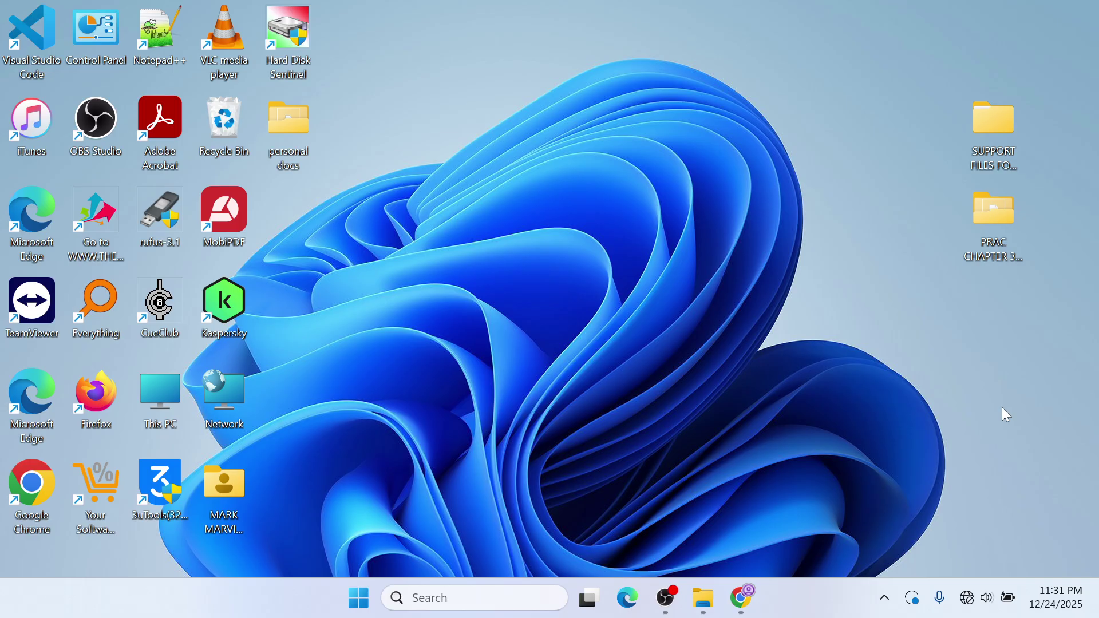
key("super")
type("EX")
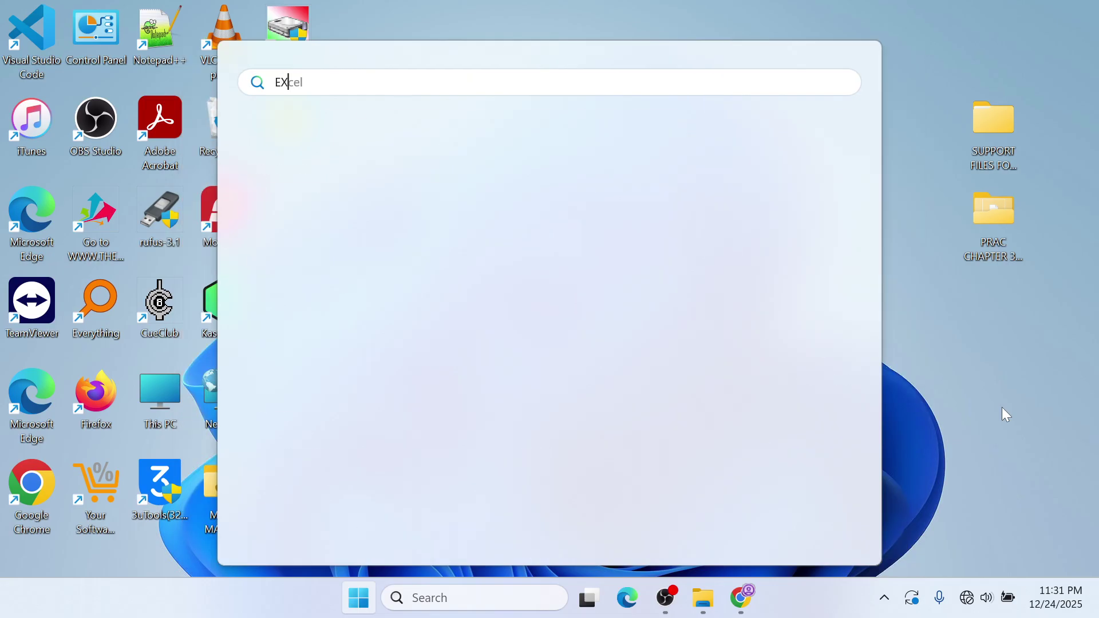
type("CEL")
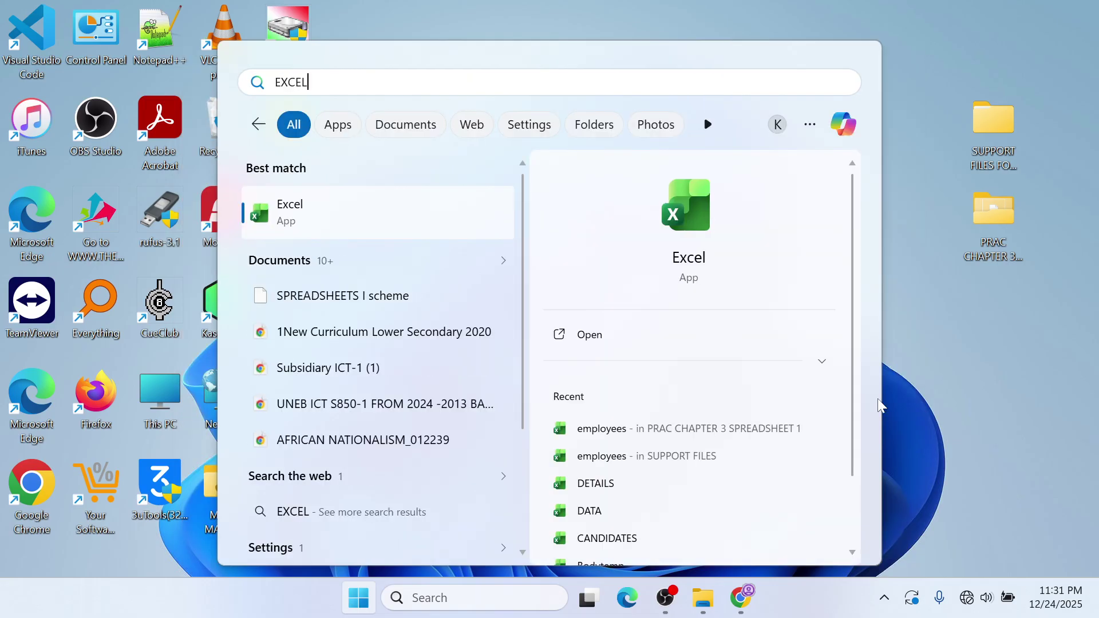
left_click(343, 224)
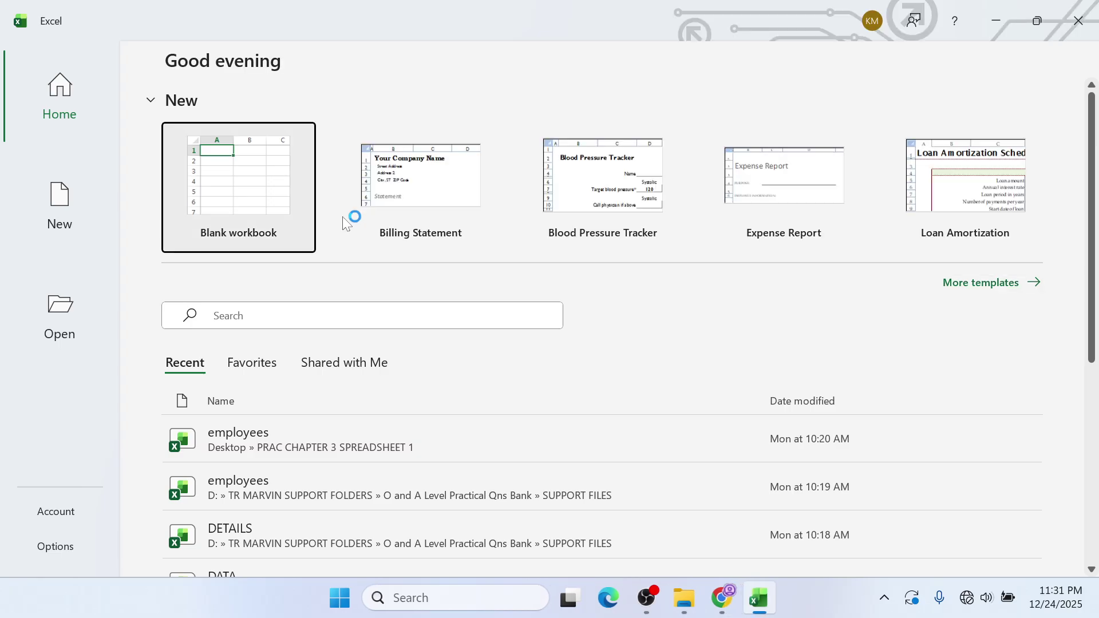
- Create a blank workbook, then bring the SPREADSHEET 1 GUIDE PDF forward and maximize it
left_click(192, 195)
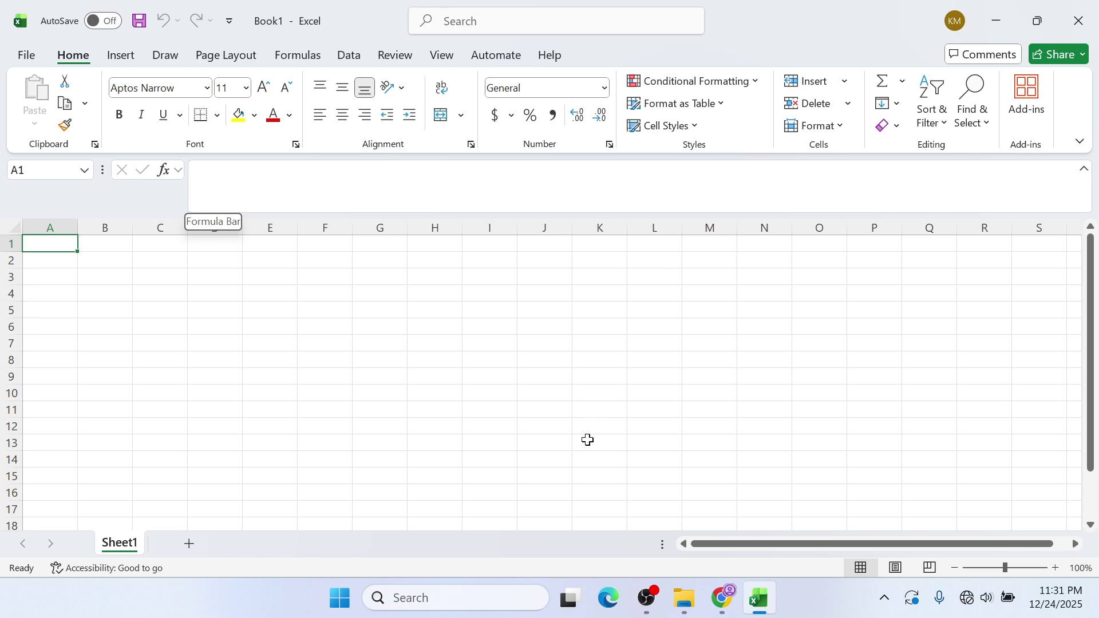
left_click(712, 608)
left_click(461, 45)
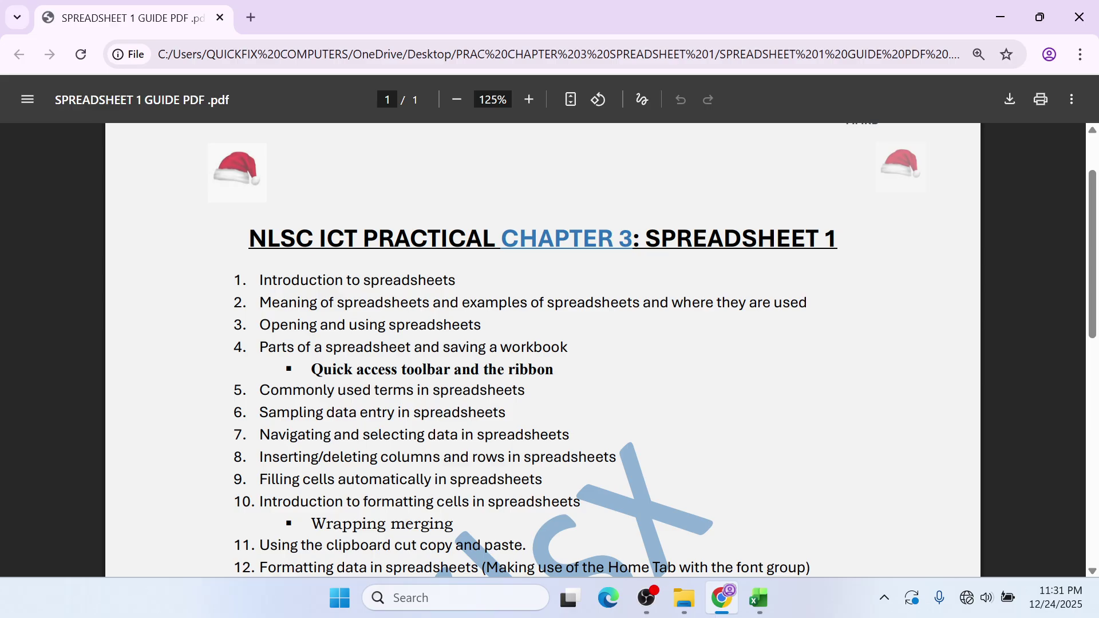
- Switch from Chrome to Excel's blank Book1 workbook using the taskbar
left_click(758, 598)
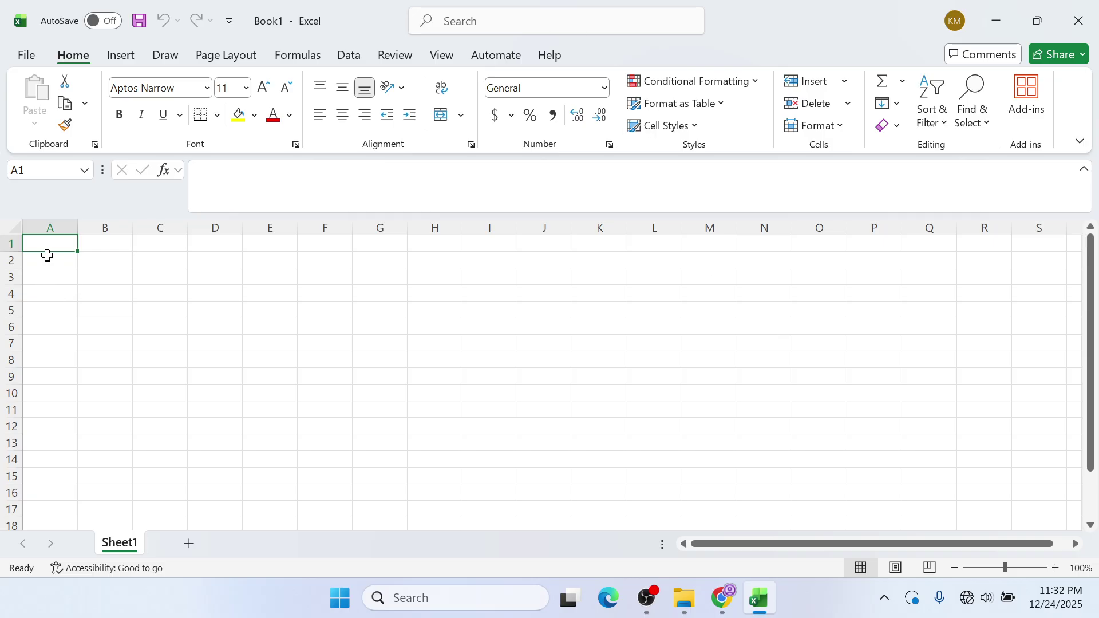
left_click(58, 225)
left_click(97, 226)
left_click(175, 225)
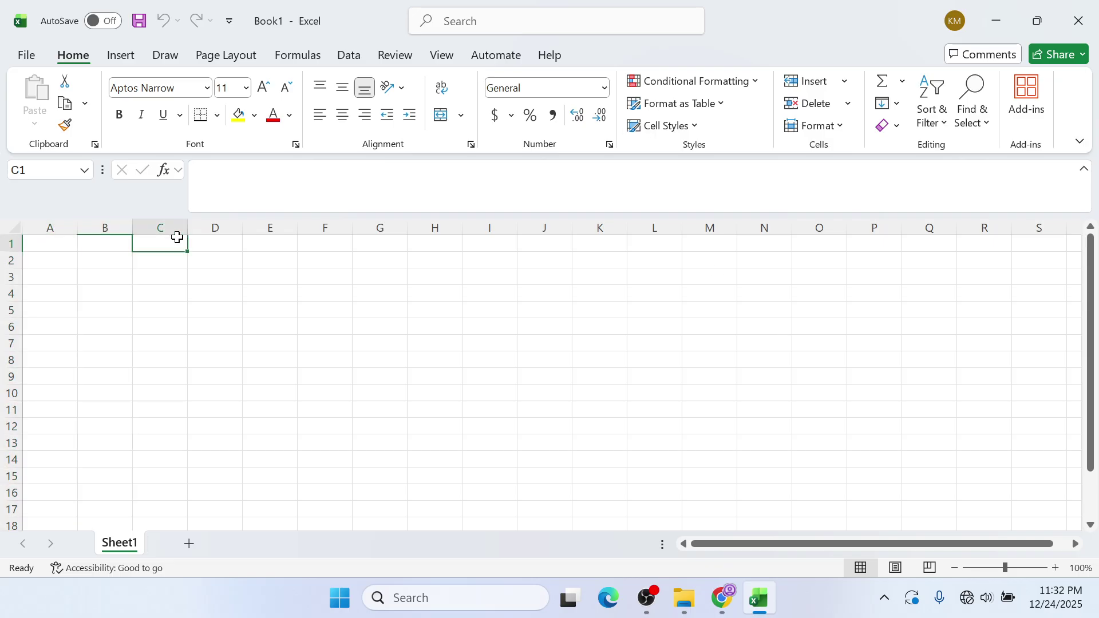
left_click(233, 225)
left_click(276, 225)
left_click(345, 226)
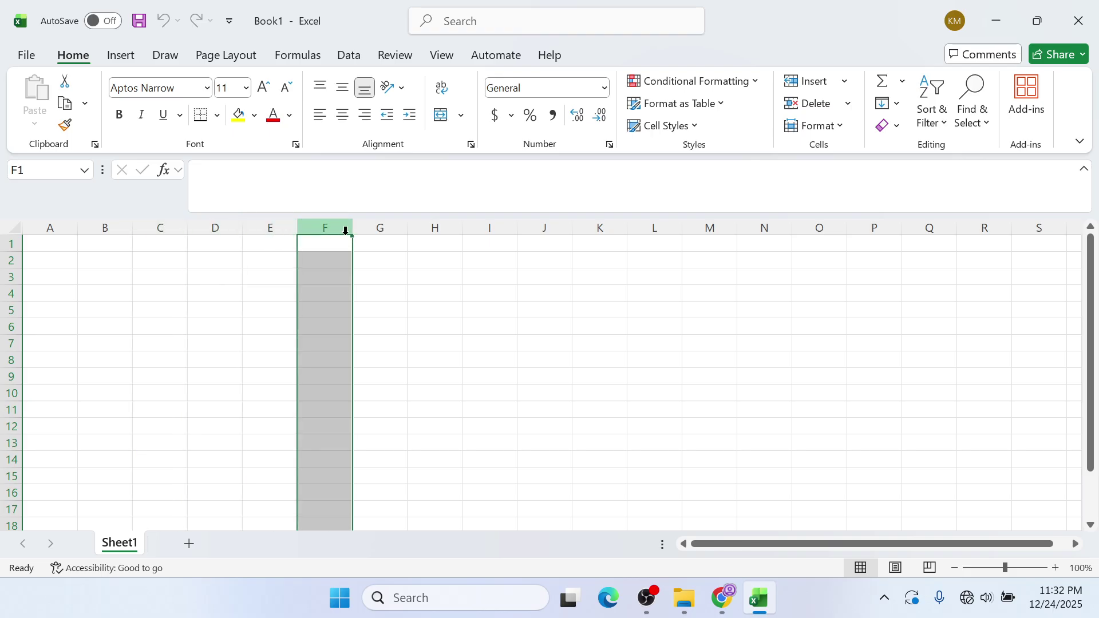
left_click(373, 229)
left_click(455, 226)
left_click(474, 224)
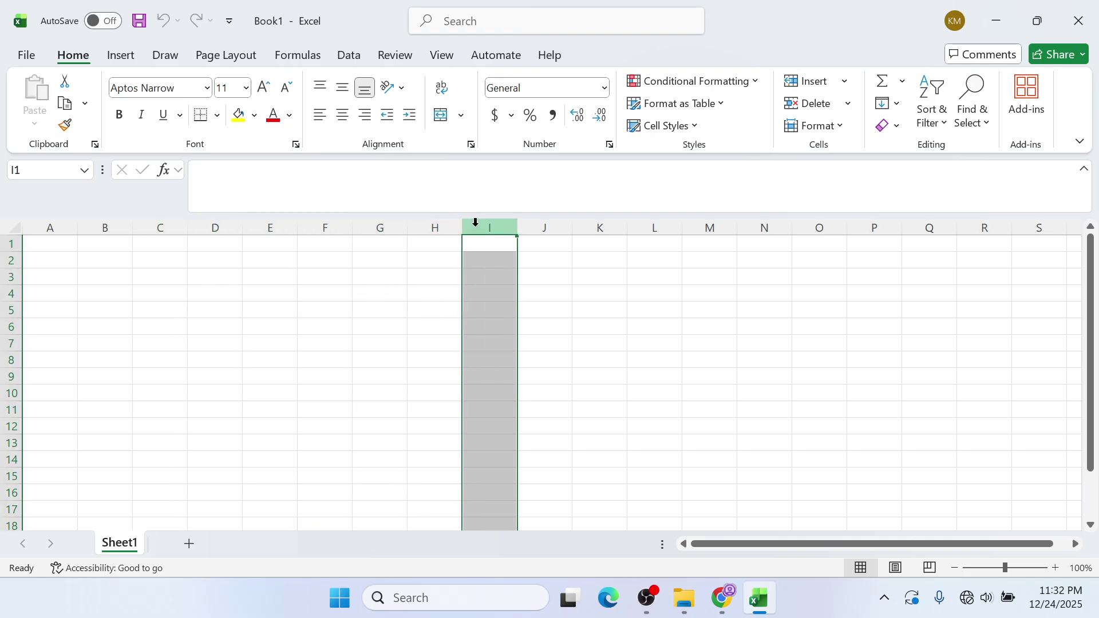
left_click(540, 224)
left_click(609, 225)
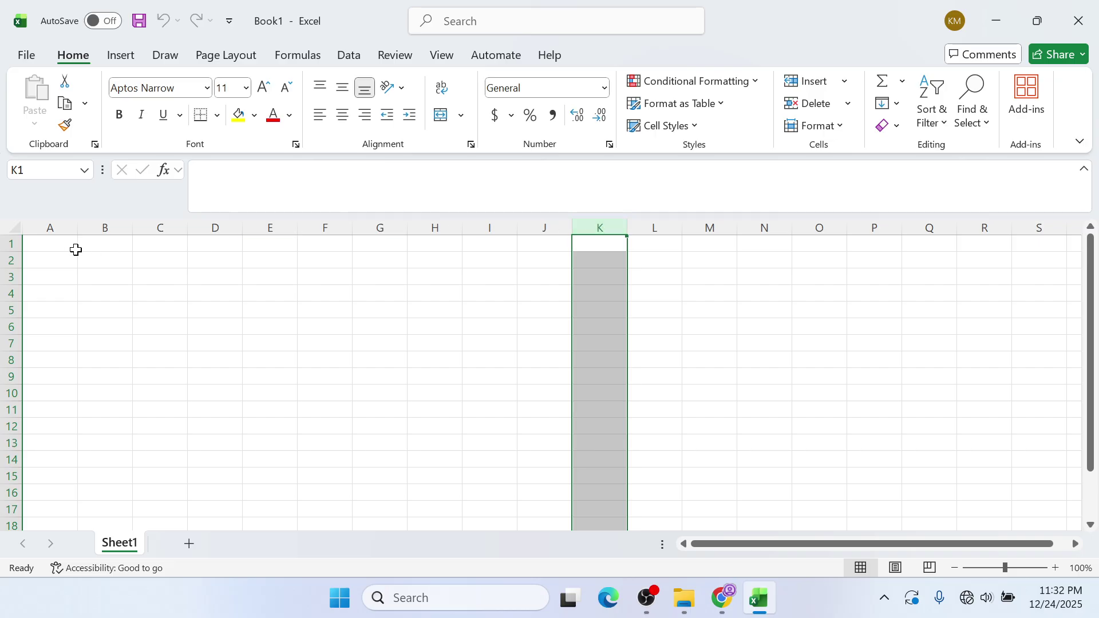
left_click(16, 247)
left_click(9, 262)
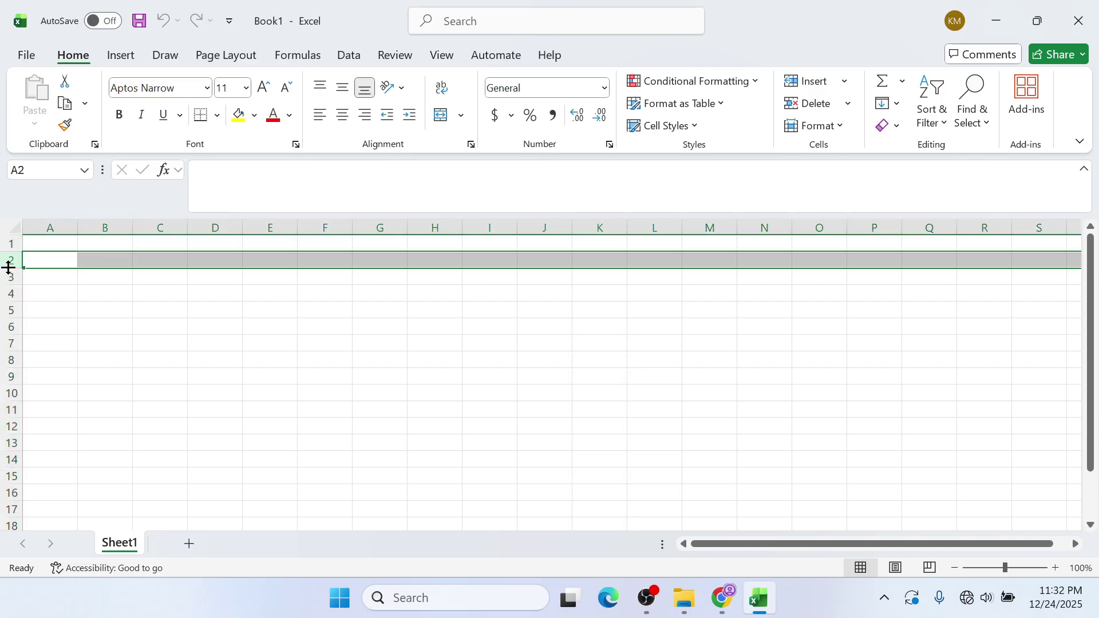
left_click(9, 277)
left_click(9, 292)
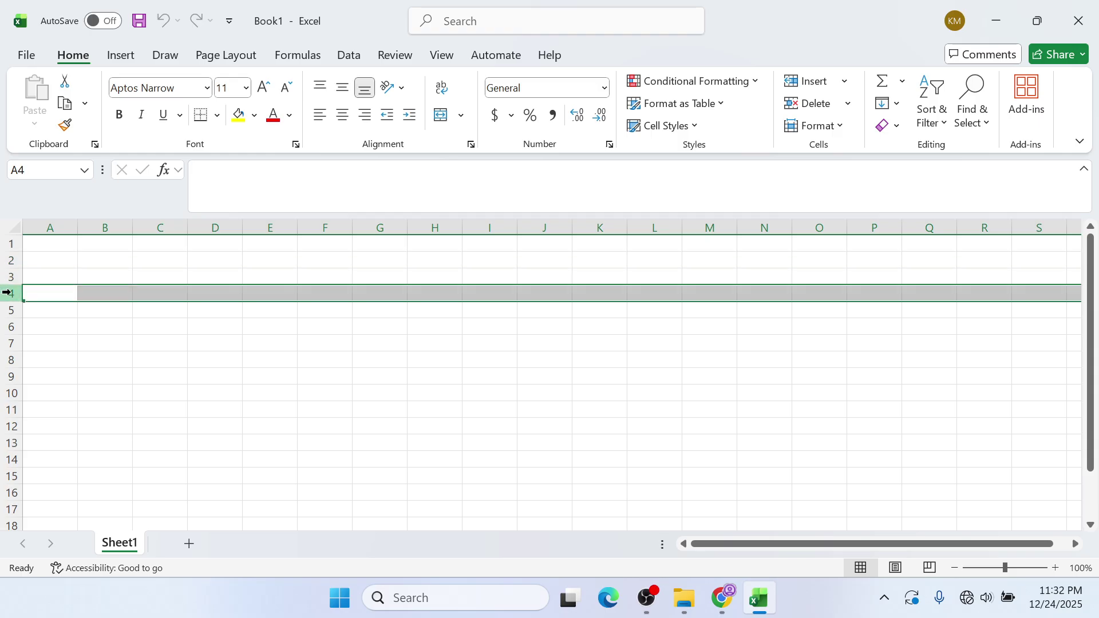
left_click(25, 312)
left_click(108, 289)
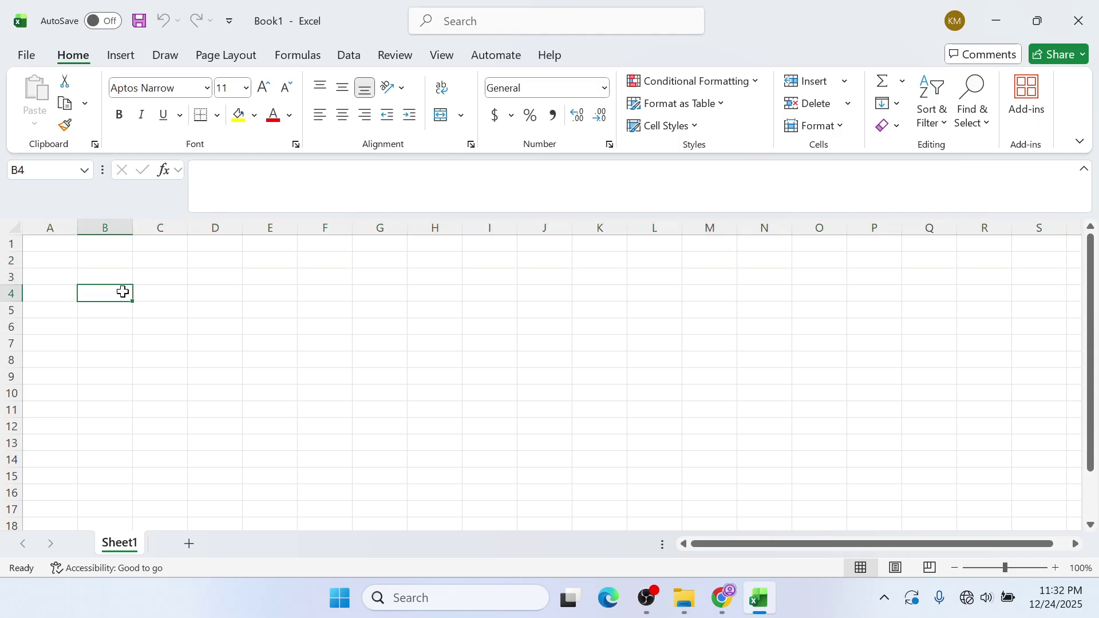
left_click_drag(54, 246, 544, 392)
left_click(544, 393)
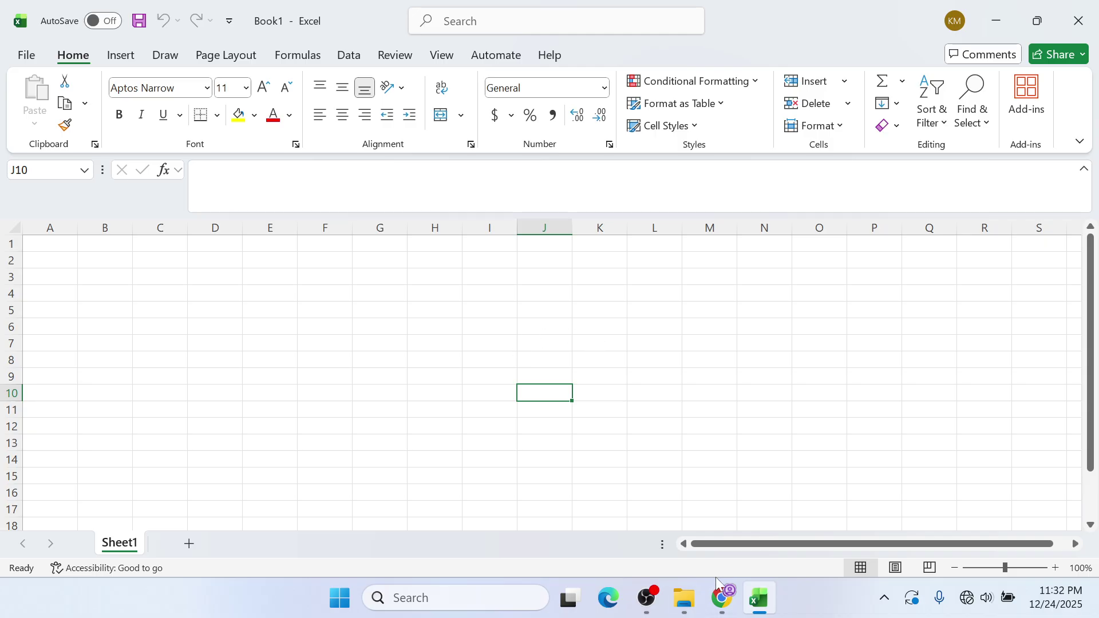
- Minimize Chrome and Excel, open the PRAC CHAPTER 3 folder's COVER image, then return to the guide PDF
left_click(726, 596)
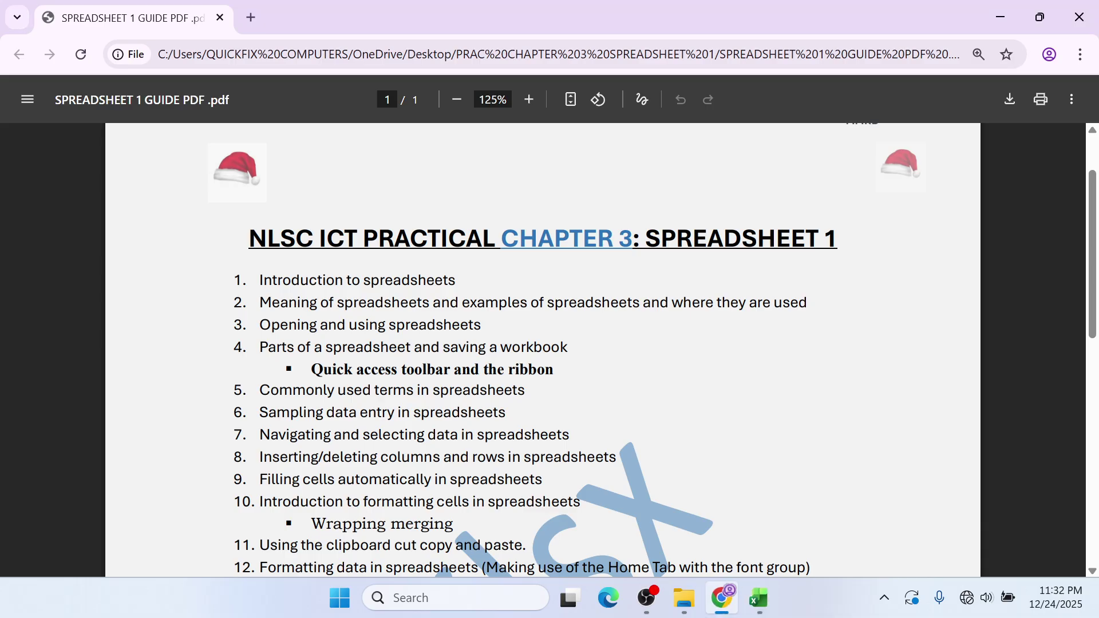
left_click(1007, 7)
left_click(1003, 2)
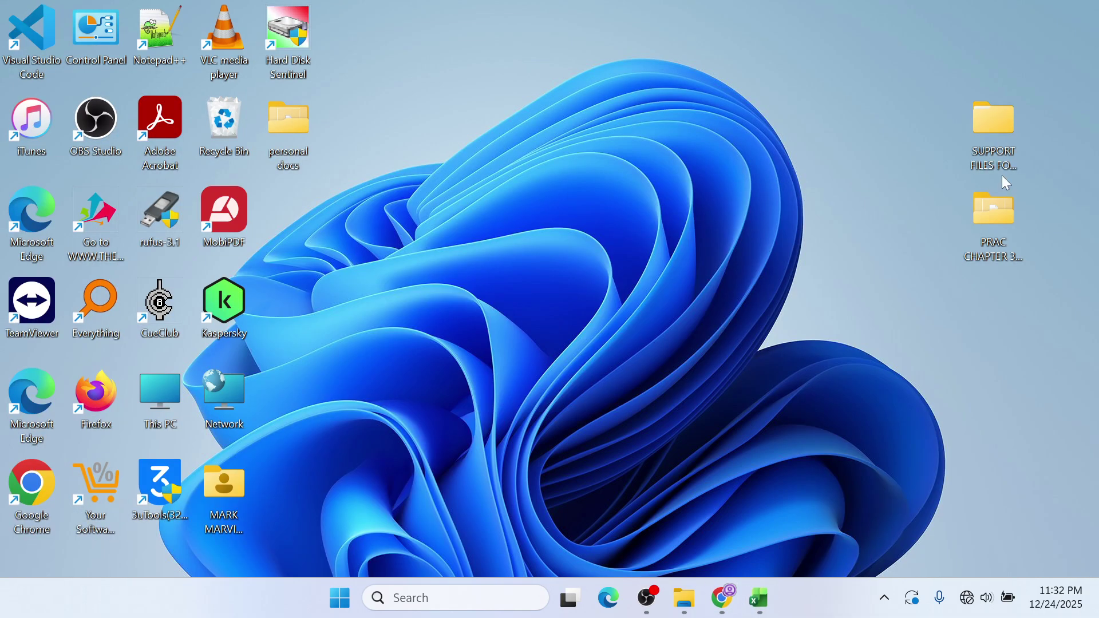
double_click(995, 235)
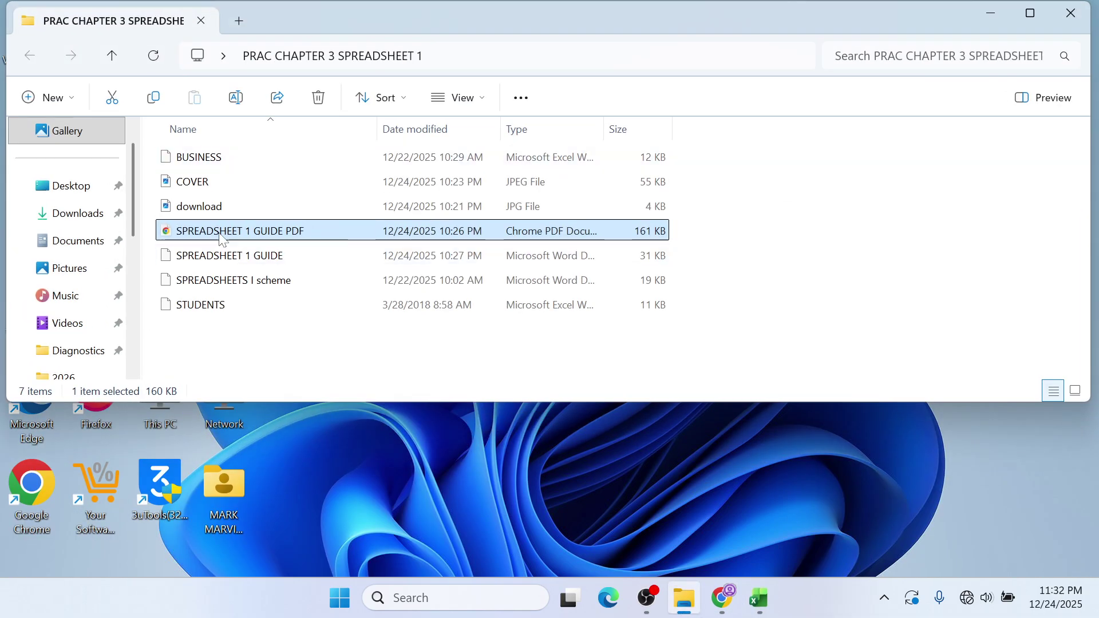
double_click(184, 186)
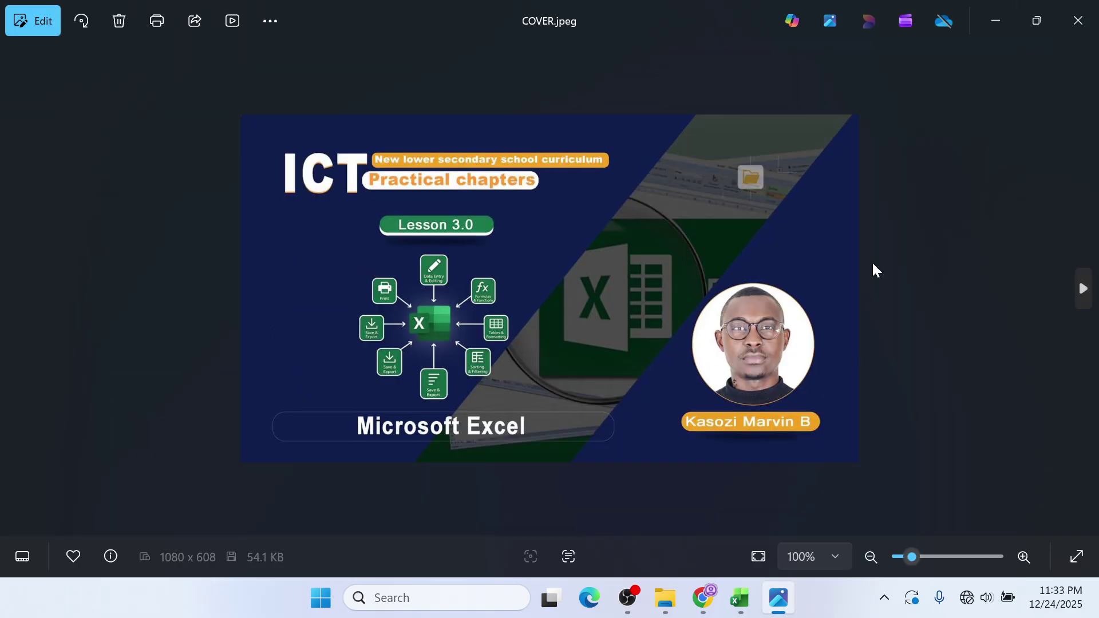
left_click(977, 20)
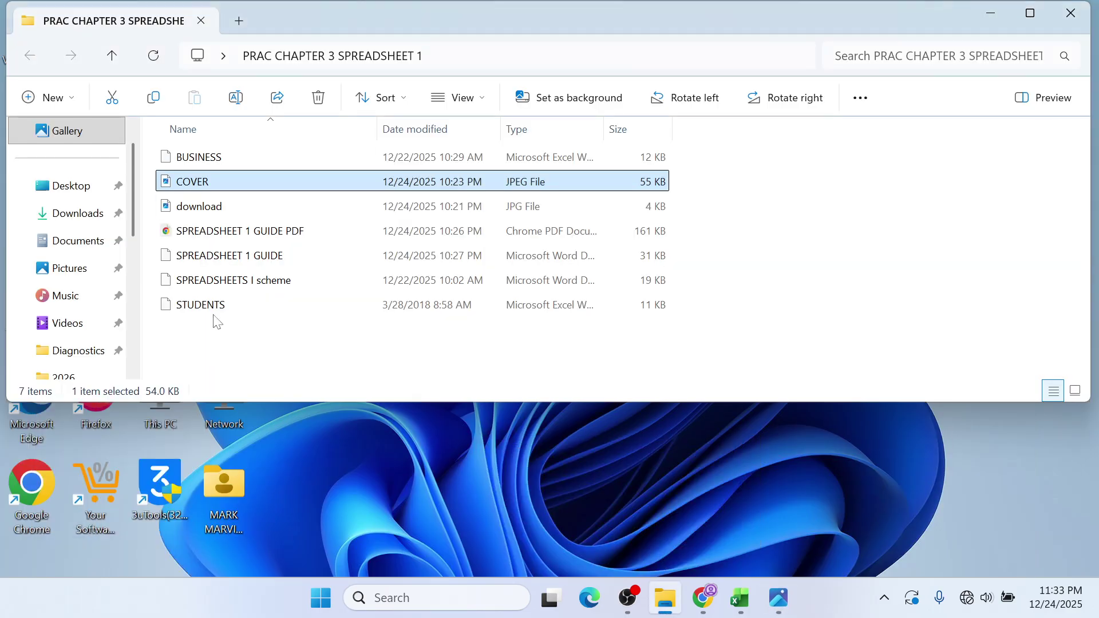
left_click(702, 597)
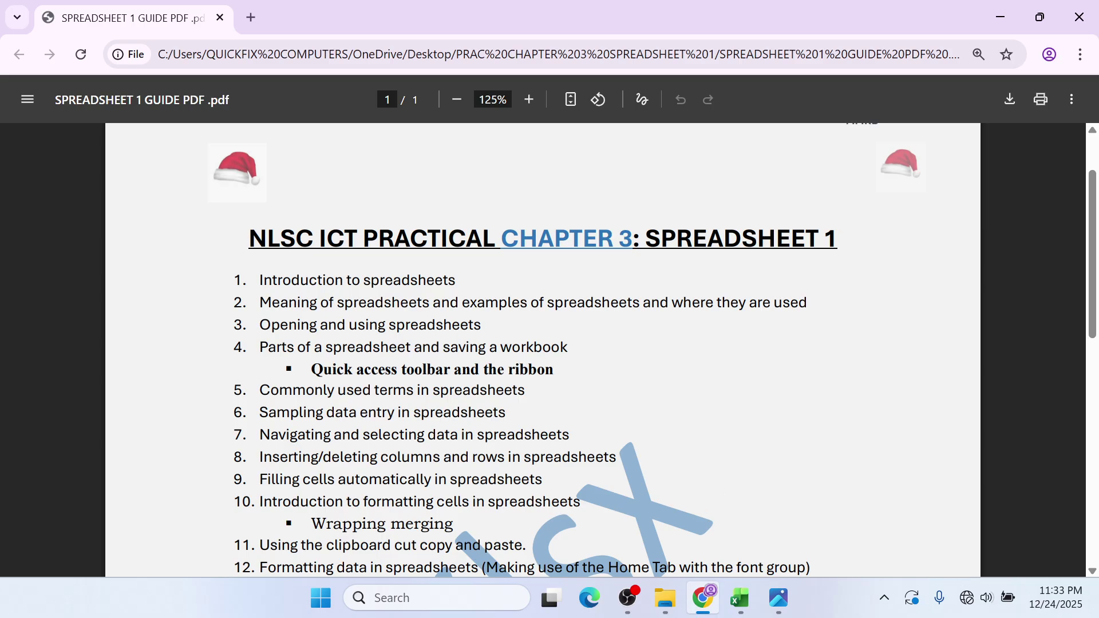
- Switch from the guide PDF to Excel's empty Book1 workbook using the taskbar
left_click(739, 598)
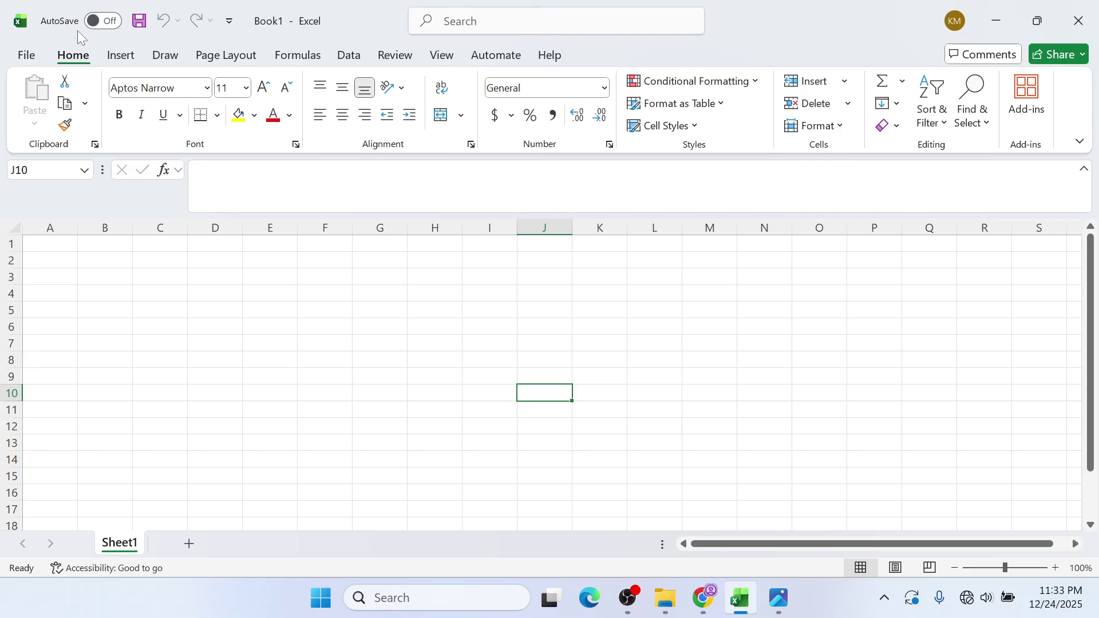
- Dismiss the AutoSave OneDrive prompt so Book1 stays off, then bring the guide PDF forward
left_click(113, 20)
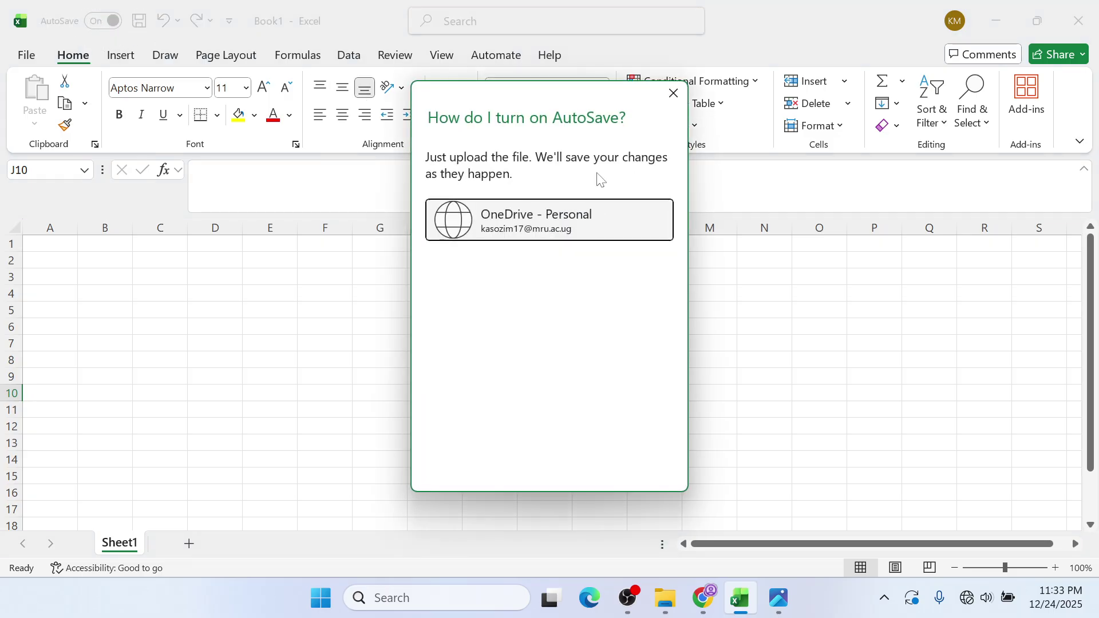
left_click(683, 88)
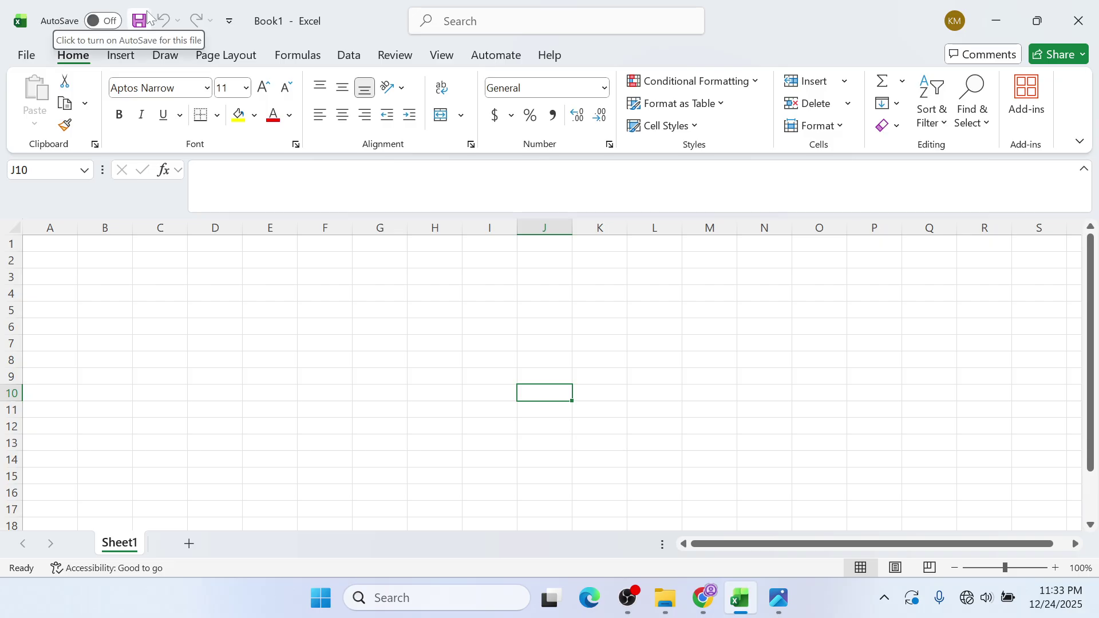
left_click(229, 21)
left_click(224, 23)
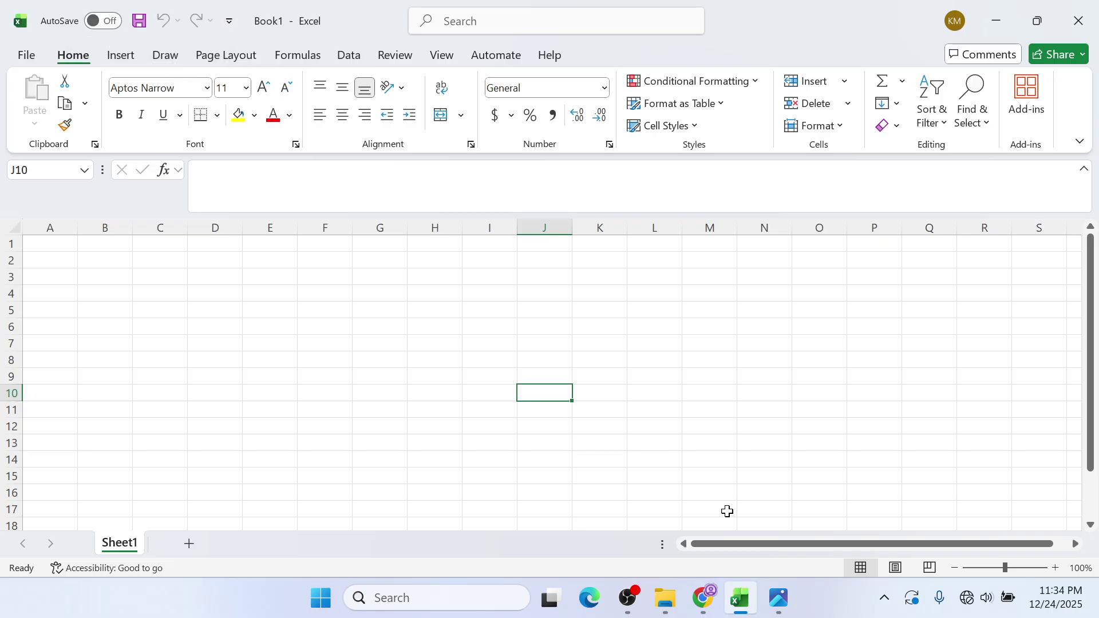
left_click(708, 610)
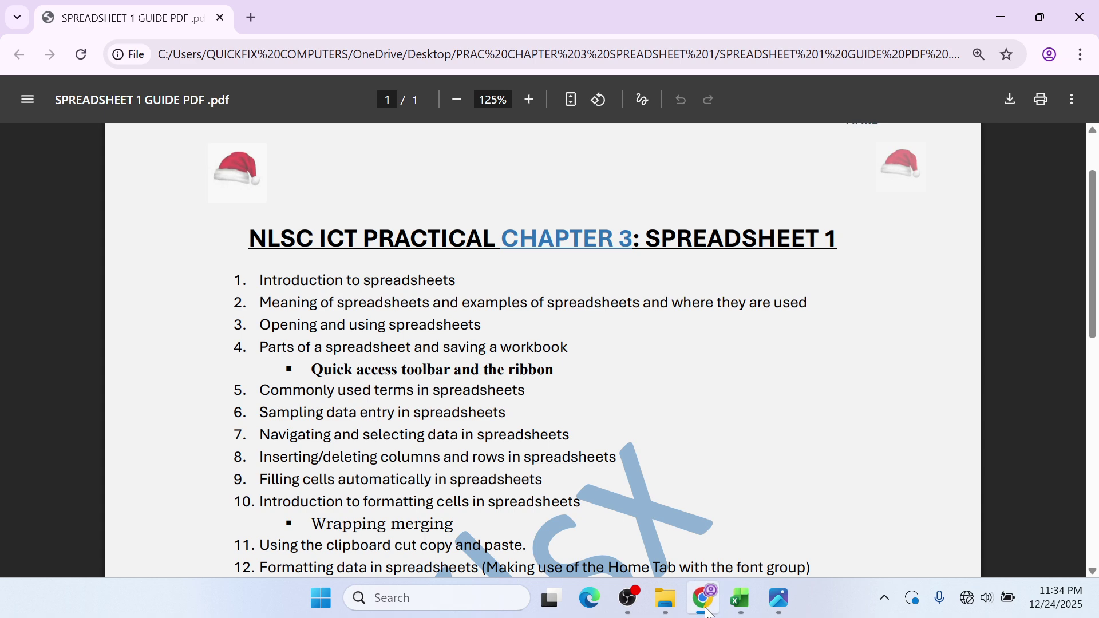
- Minimize the Chrome guide PDF to reveal the empty Book1 workbook
left_click(708, 610)
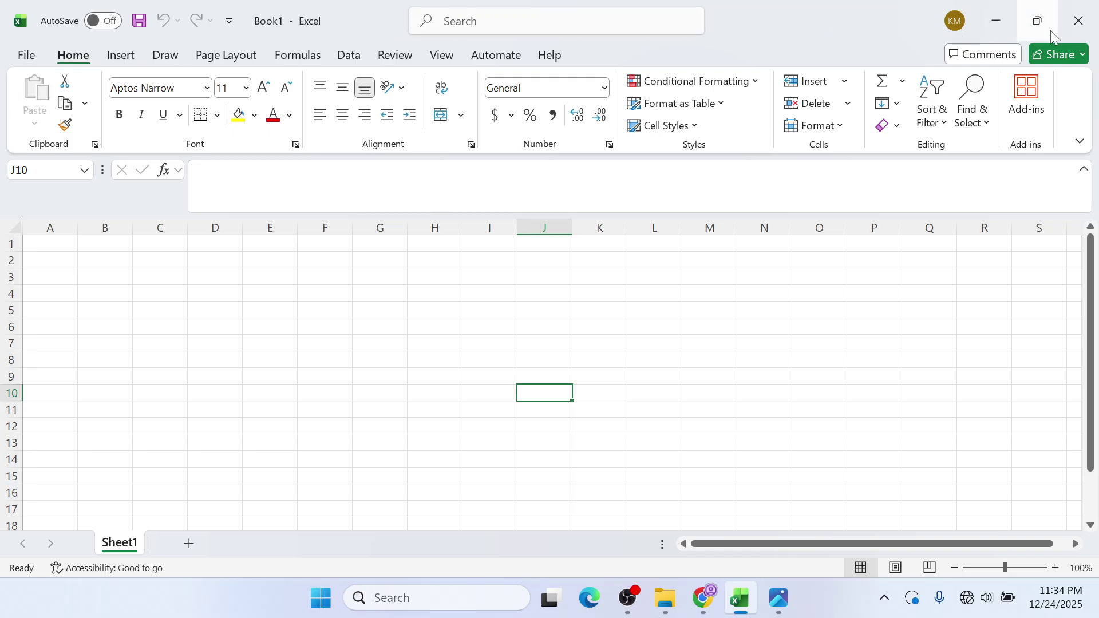
- Collapse the ribbon to tab names, then reopen the ribbon tab's display options menu
right_click(72, 55)
left_click(131, 140)
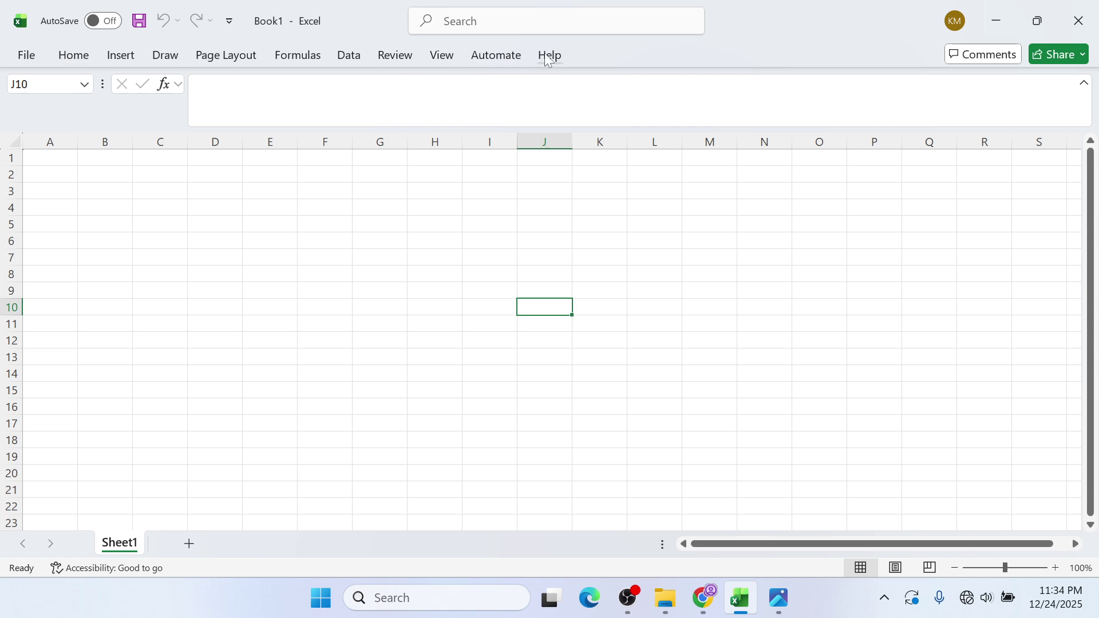
right_click(126, 55)
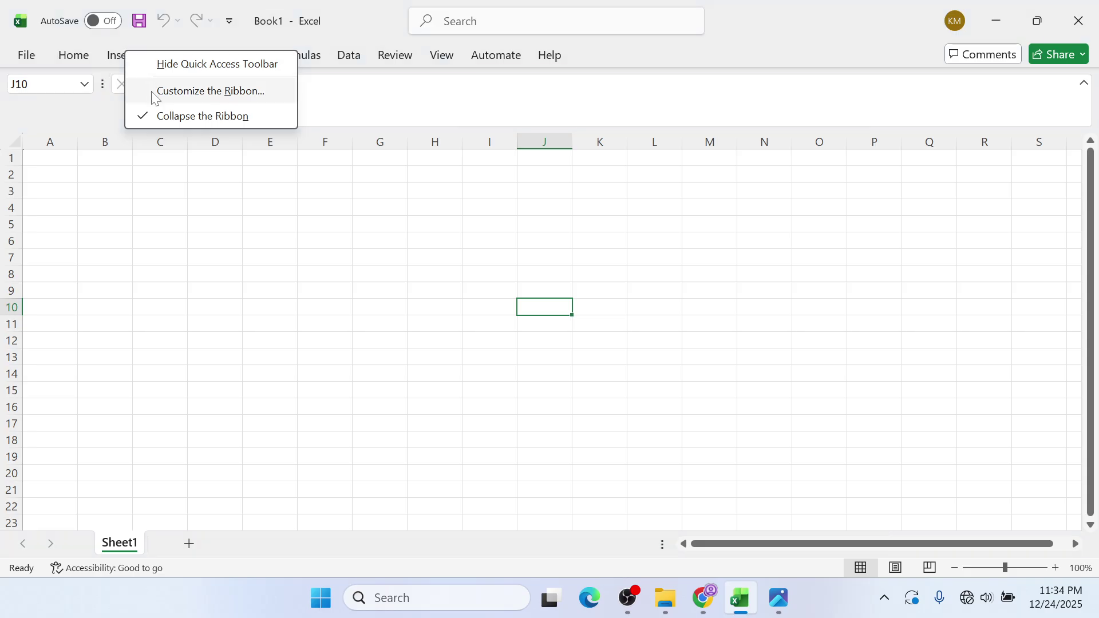
- Uncheck Collapse the Ribbon so the Home commands stay pinned, then select cell D4
left_click(186, 117)
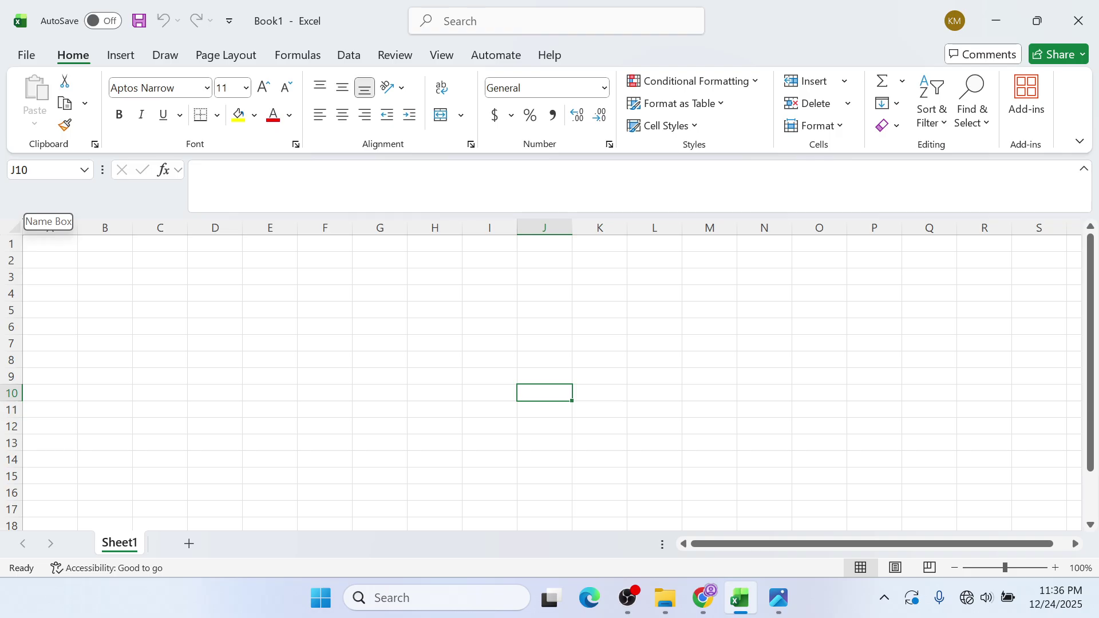
left_click(239, 290)
left_click(316, 294)
left_click(257, 261)
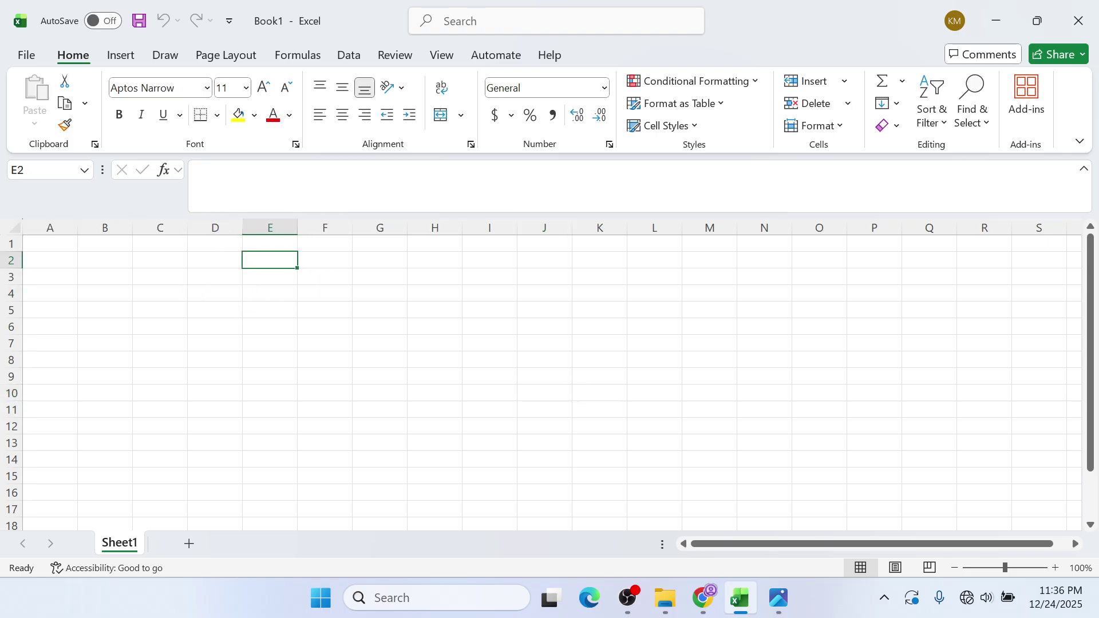
left_click(57, 245)
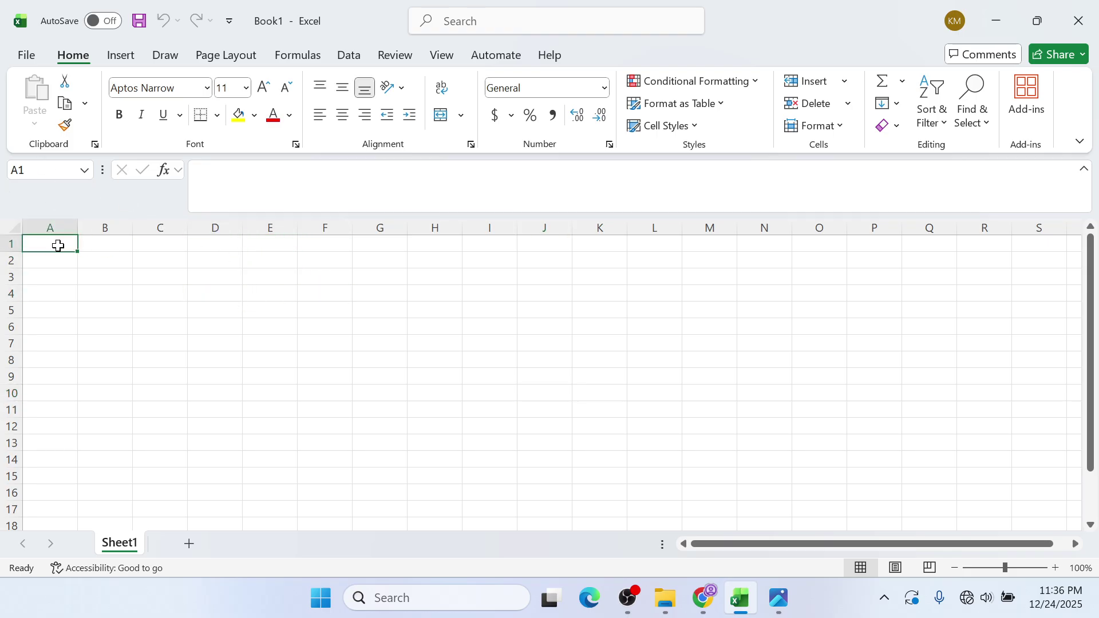
left_click(216, 245)
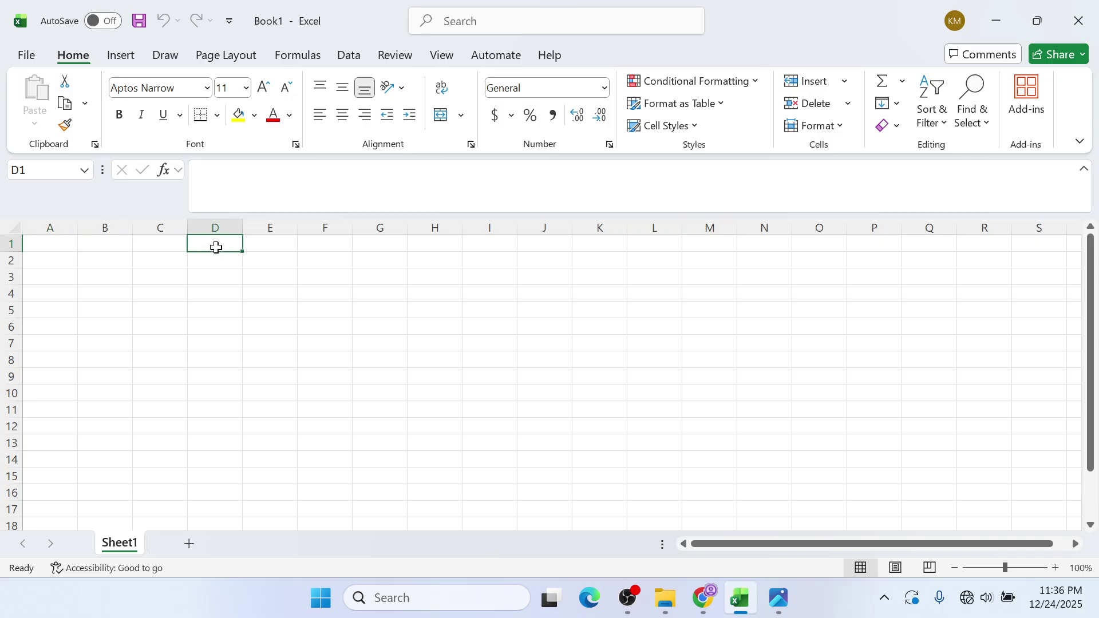
left_click(312, 306)
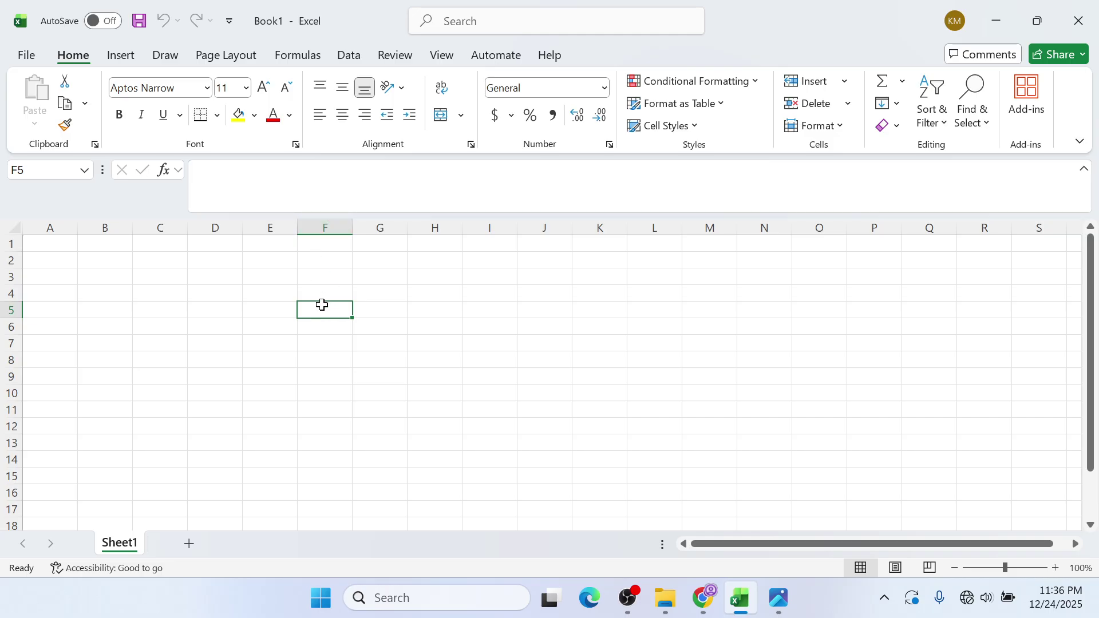
left_click(498, 294)
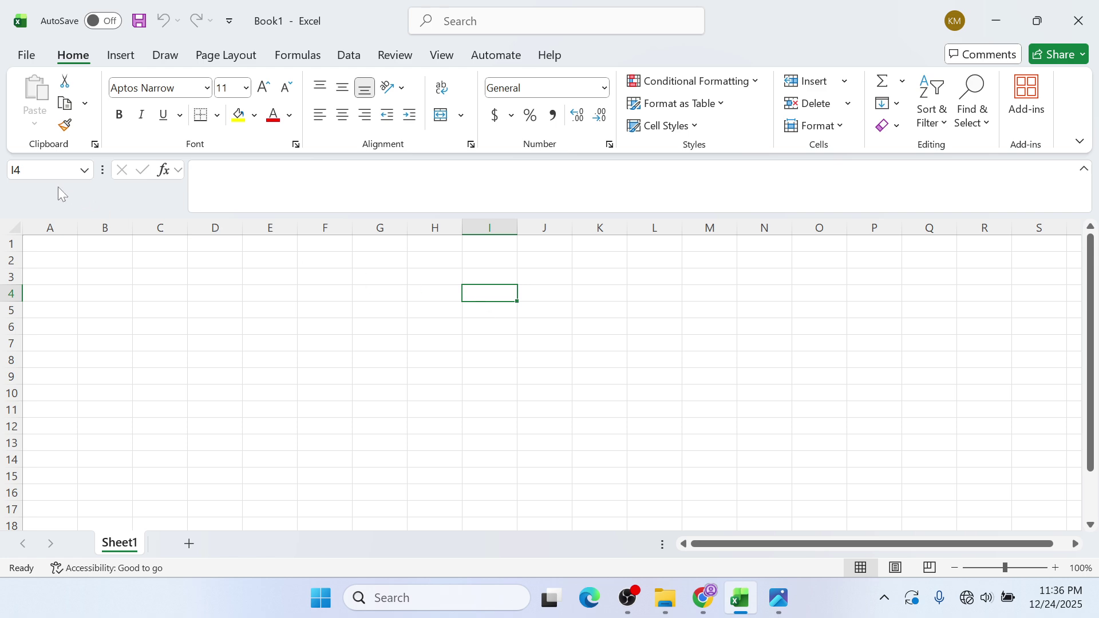
left_click(112, 241)
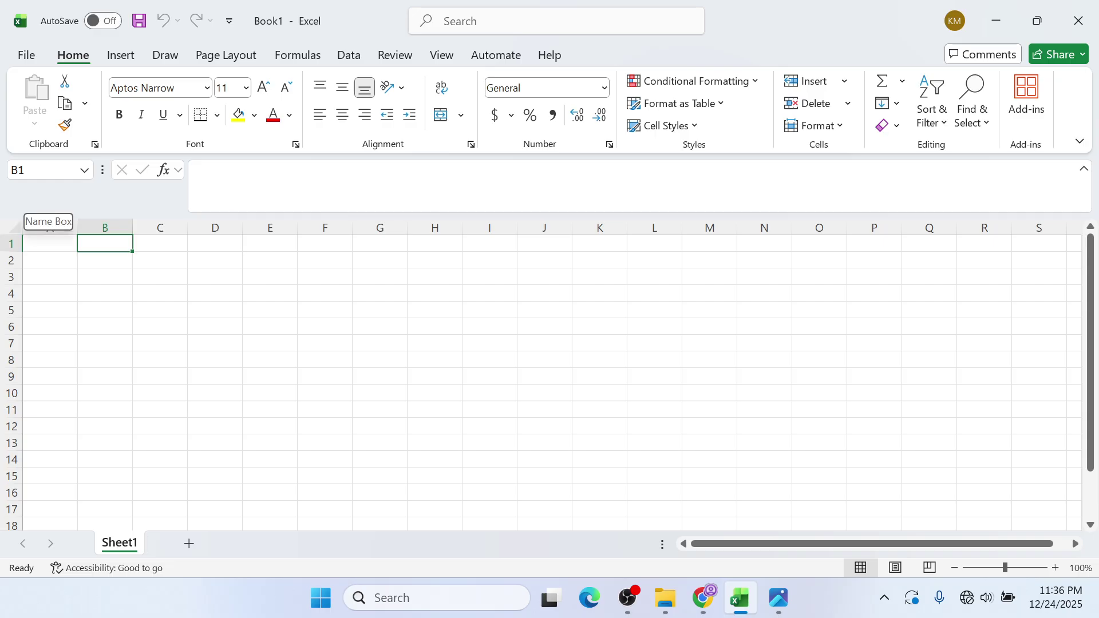
left_click(195, 292)
left_click(301, 274)
left_click(247, 342)
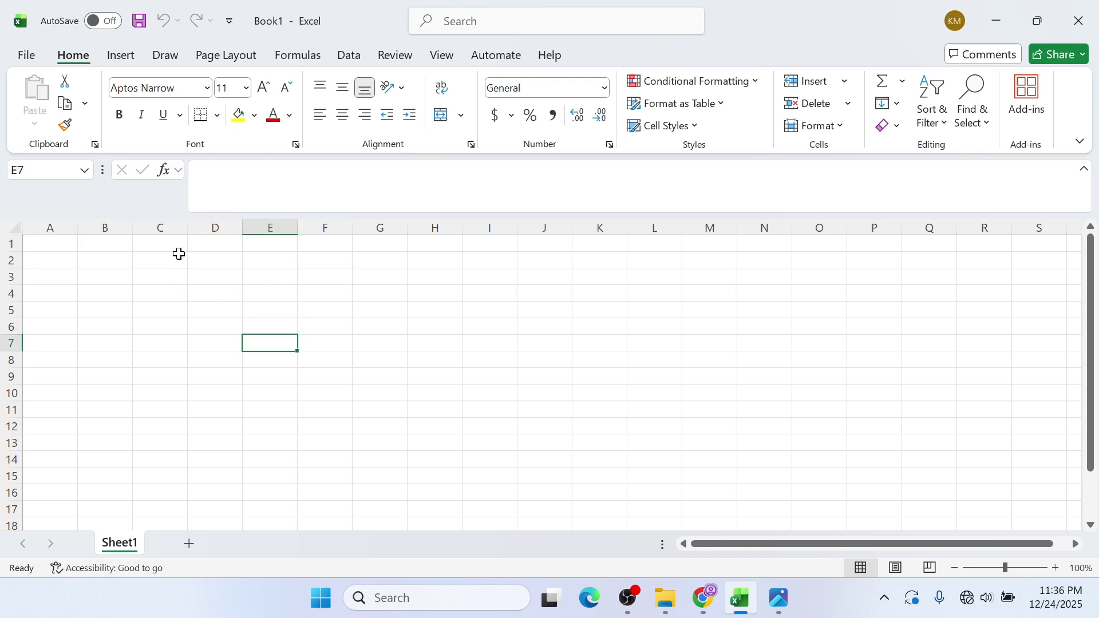
left_click(204, 323)
left_click(150, 290)
left_click(263, 343)
left_click(475, 359)
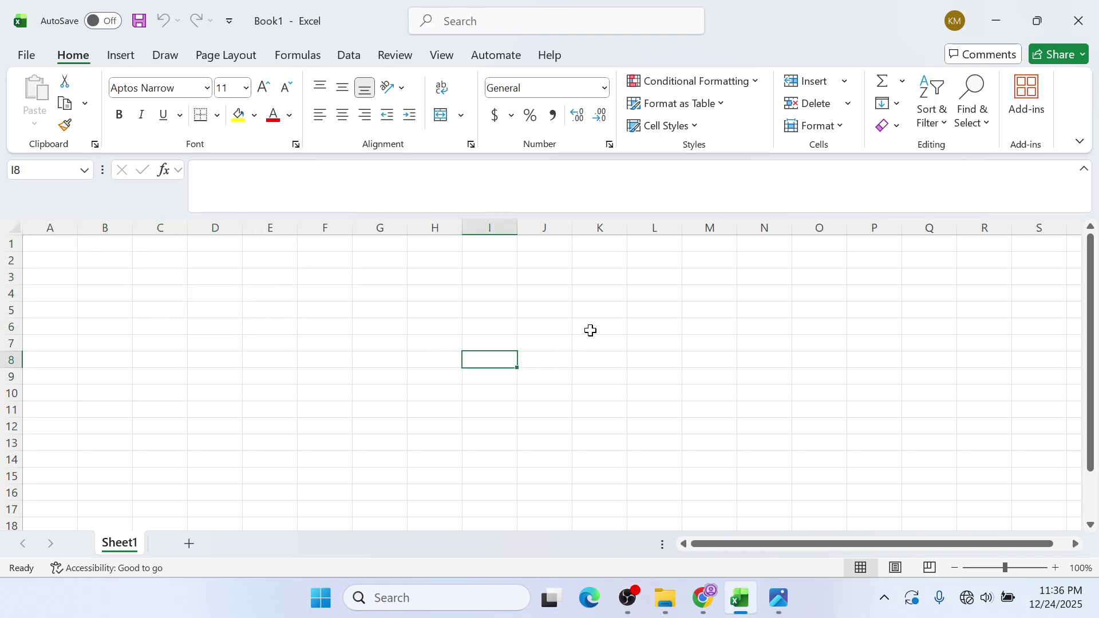
left_click(678, 343)
left_click(604, 421)
left_click(329, 377)
left_click(214, 358)
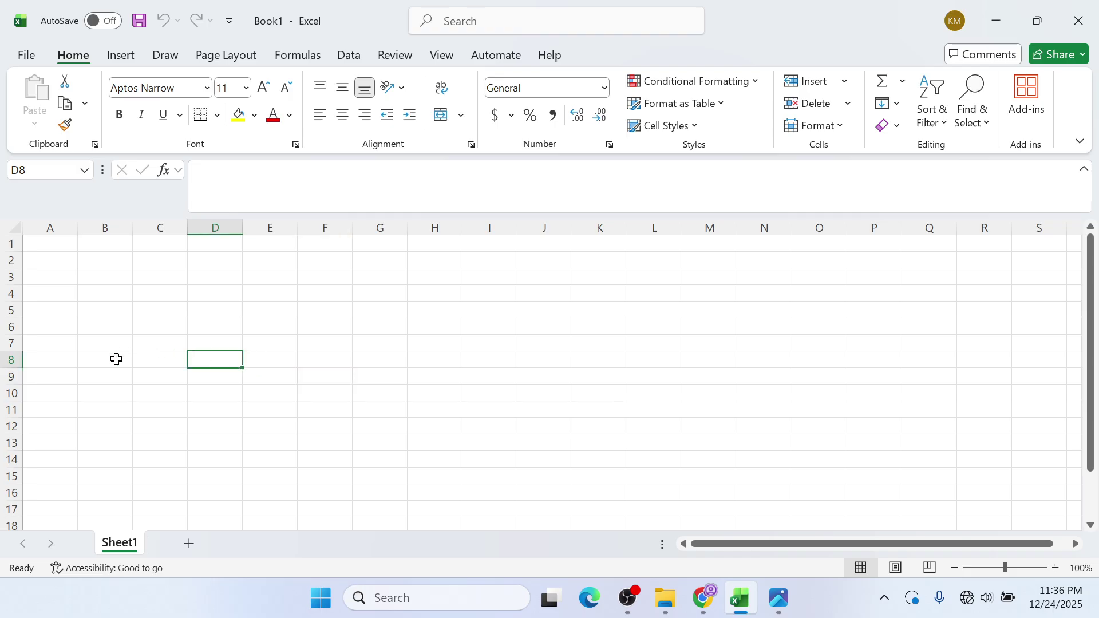
left_click(117, 359)
left_click(58, 415)
left_click(67, 341)
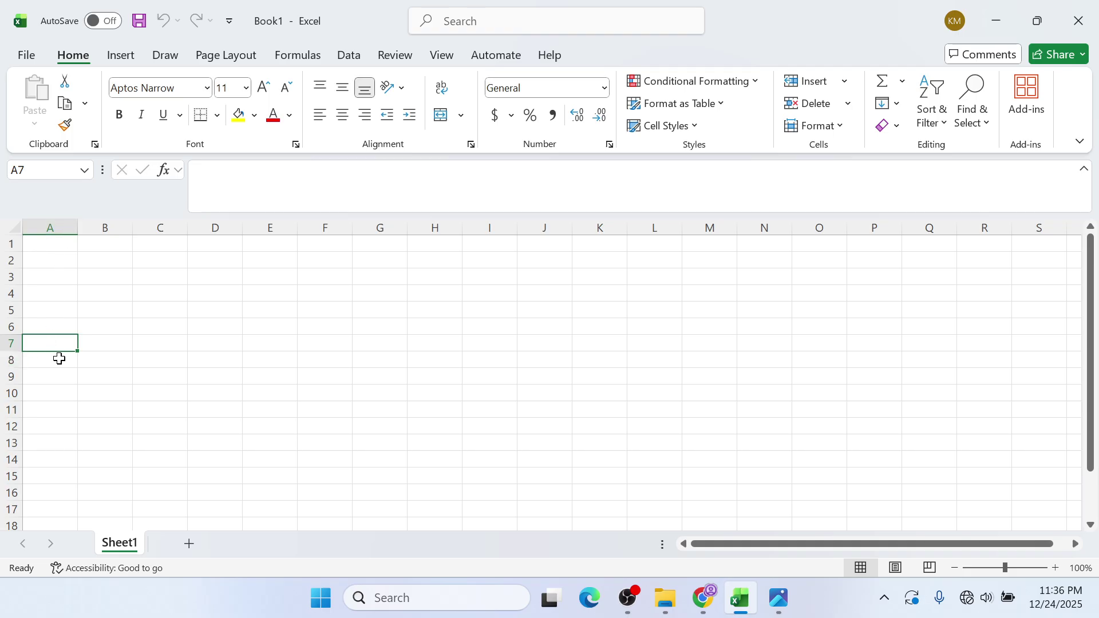
left_click(112, 313)
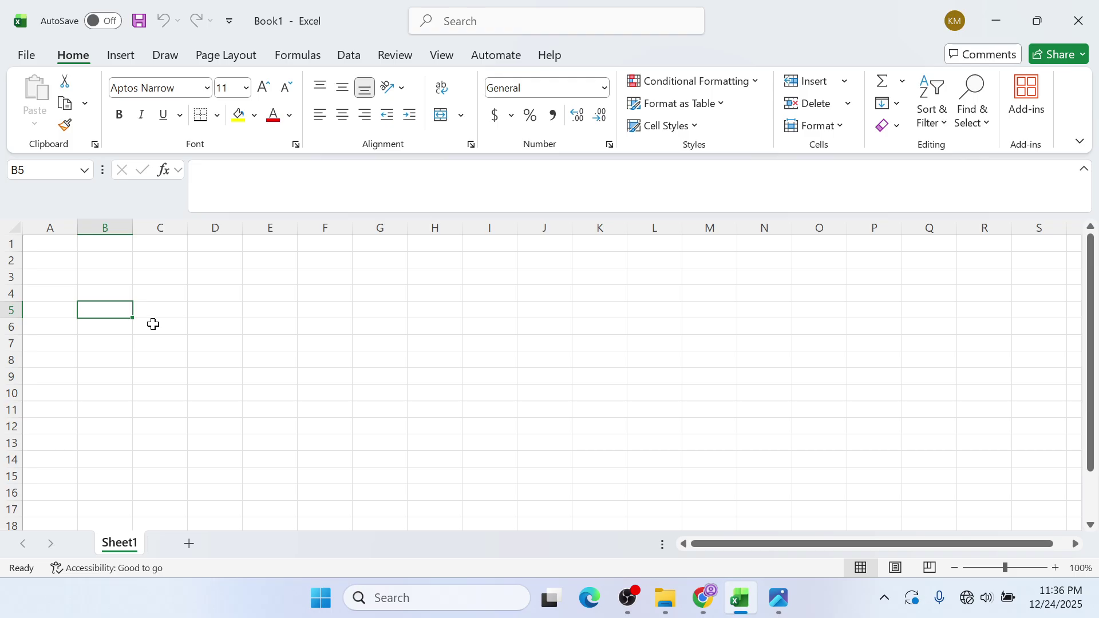
left_click(175, 371)
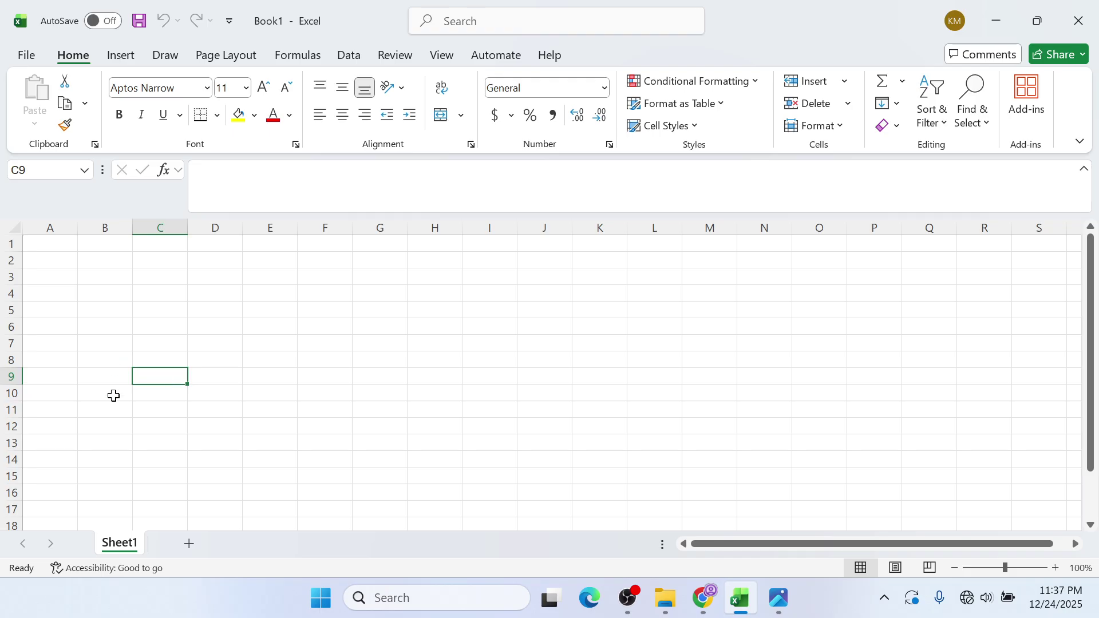
- Select columns B through H one after another
left_click(103, 229)
left_click(145, 226)
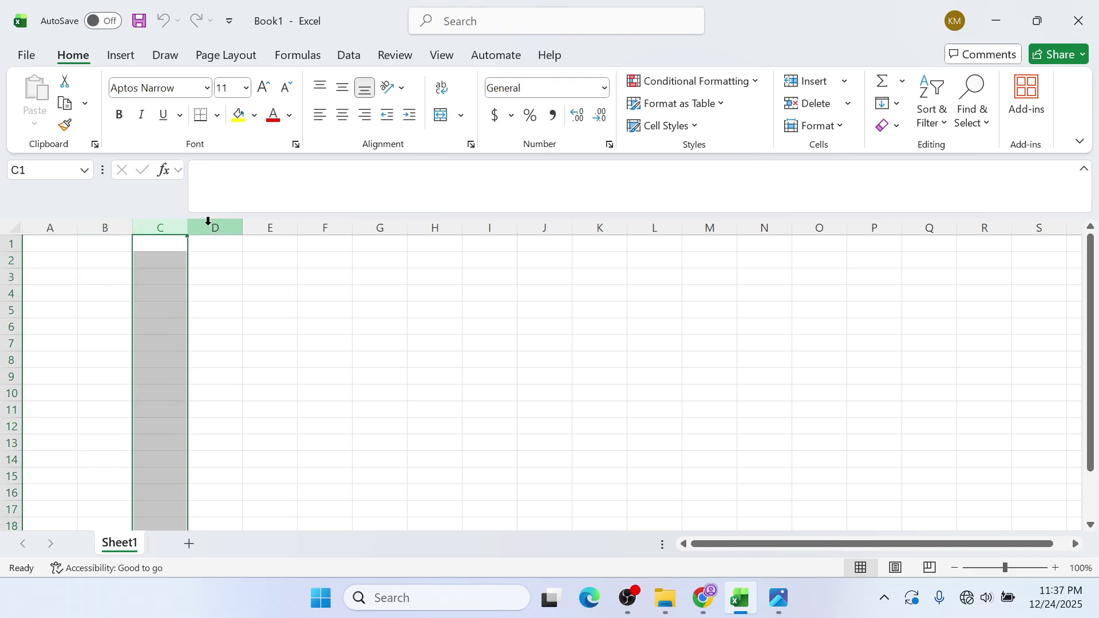
left_click(209, 224)
left_click(289, 224)
left_click(322, 227)
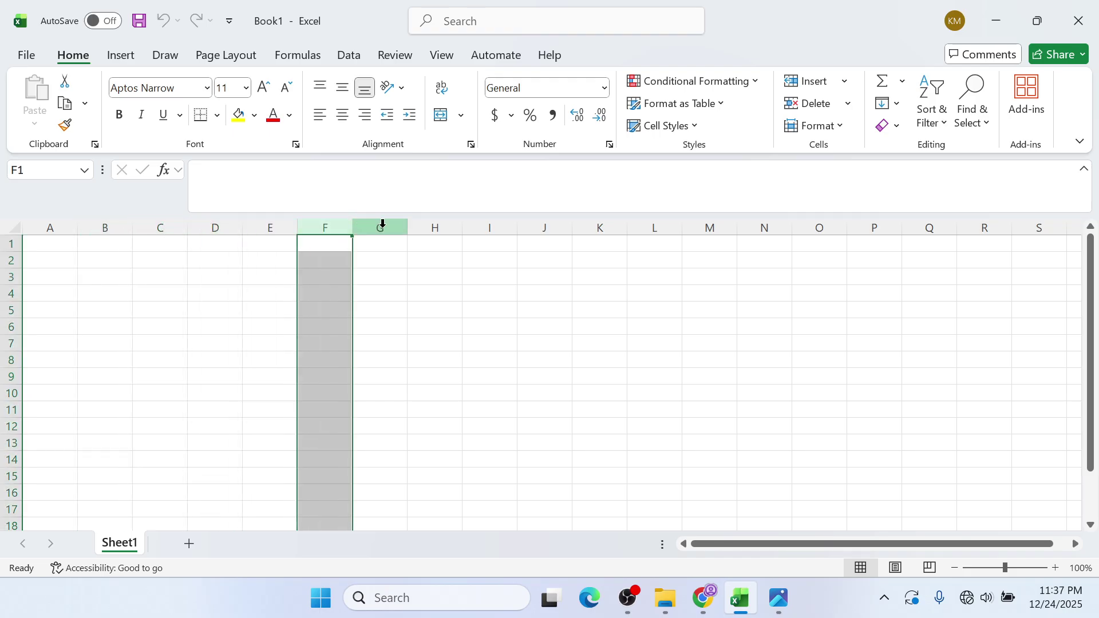
left_click(380, 226)
left_click(434, 226)
- Select rows 1–5, make D3 active, and restore the Excel window to a smaller size
left_click(8, 242)
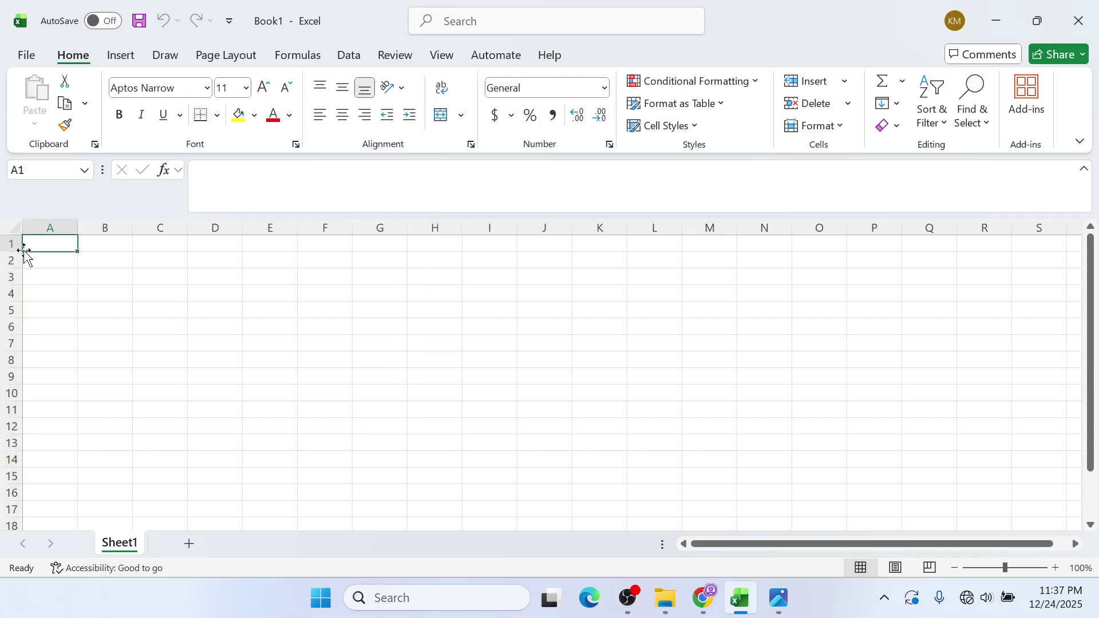
left_click(11, 257)
left_click(11, 269)
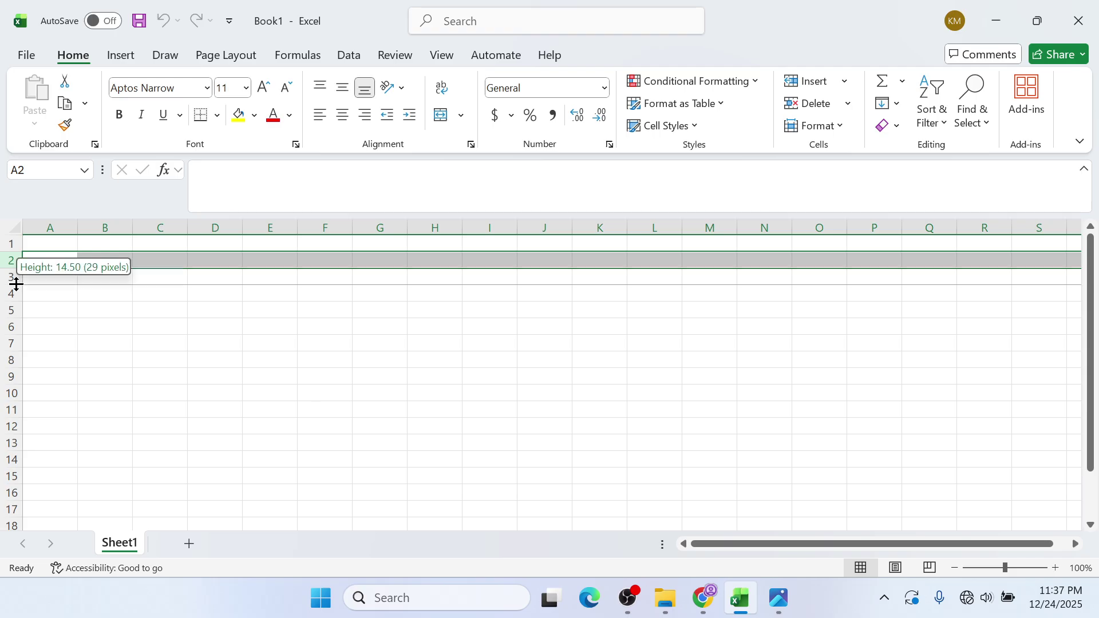
left_click(11, 293)
left_click(11, 310)
left_click(234, 276)
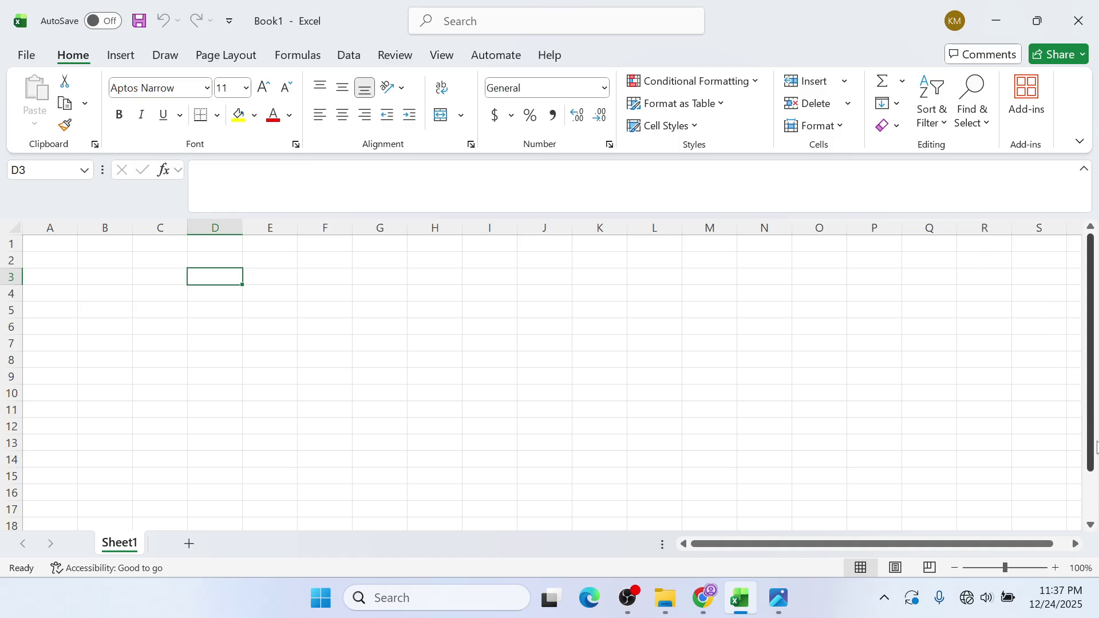
left_click(1038, 20)
mouse_move(943, 385)
left_mouse_down()
mouse_move(941, 472)
mouse_move(941, 395)
left_mouse_up()
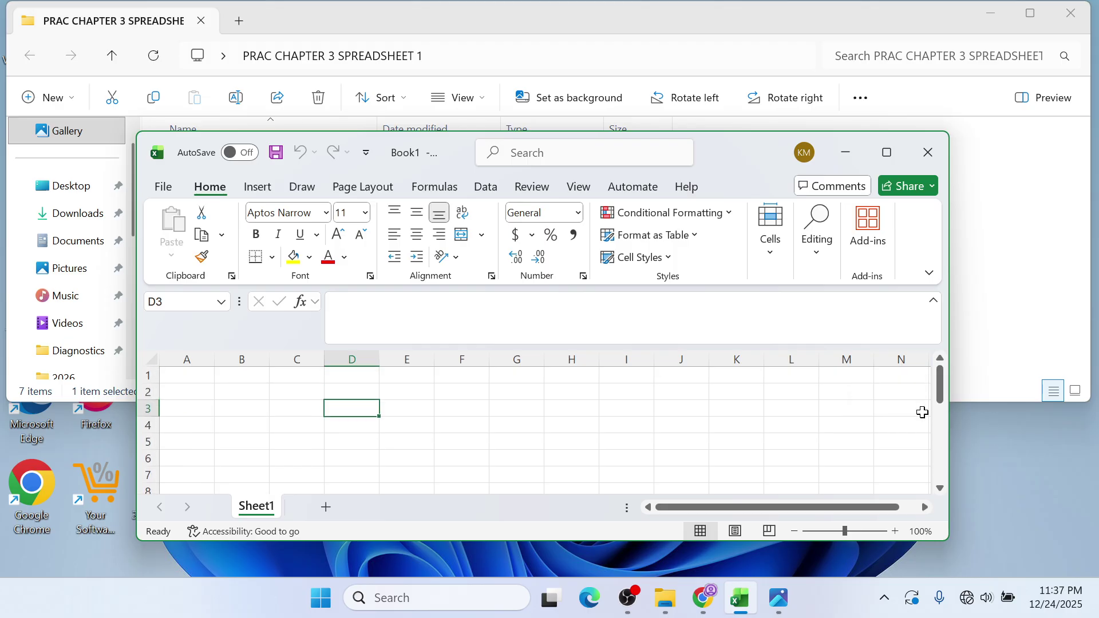
- After scrolling, restore and re-maximize the Book1 window so it fills the screen
left_click_drag(887, 508, 859, 508)
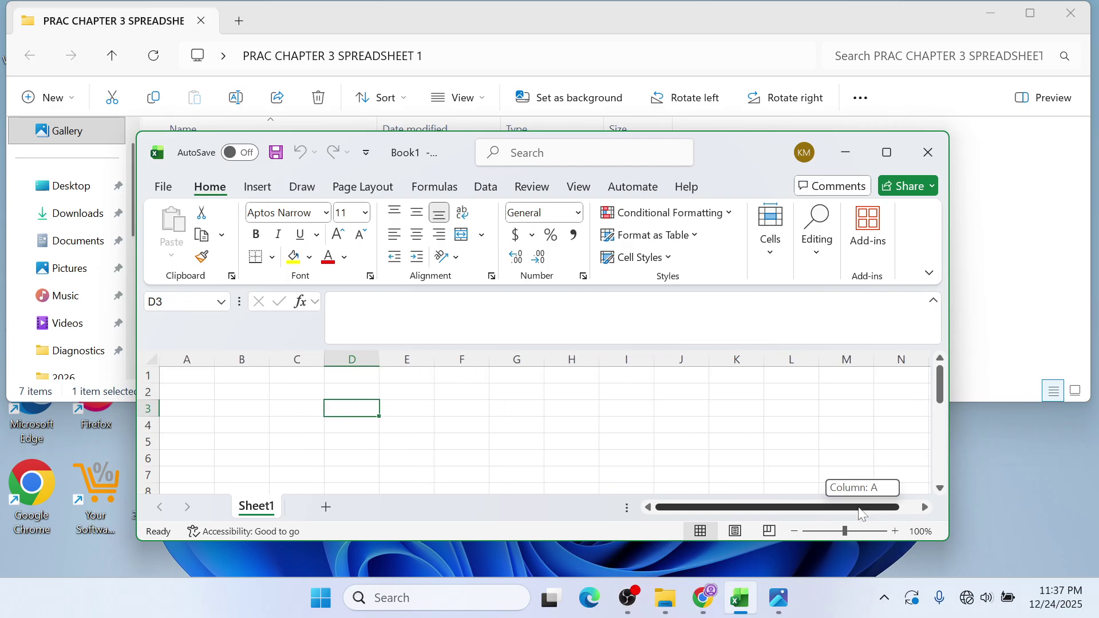
left_click_drag(784, 514, 804, 509)
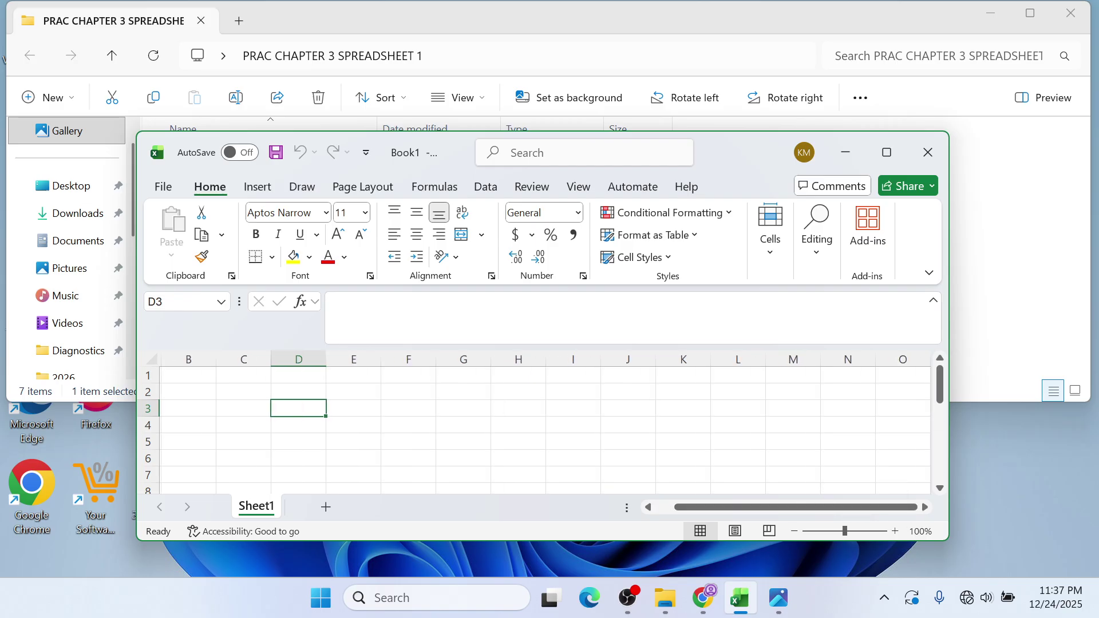
left_click(898, 155)
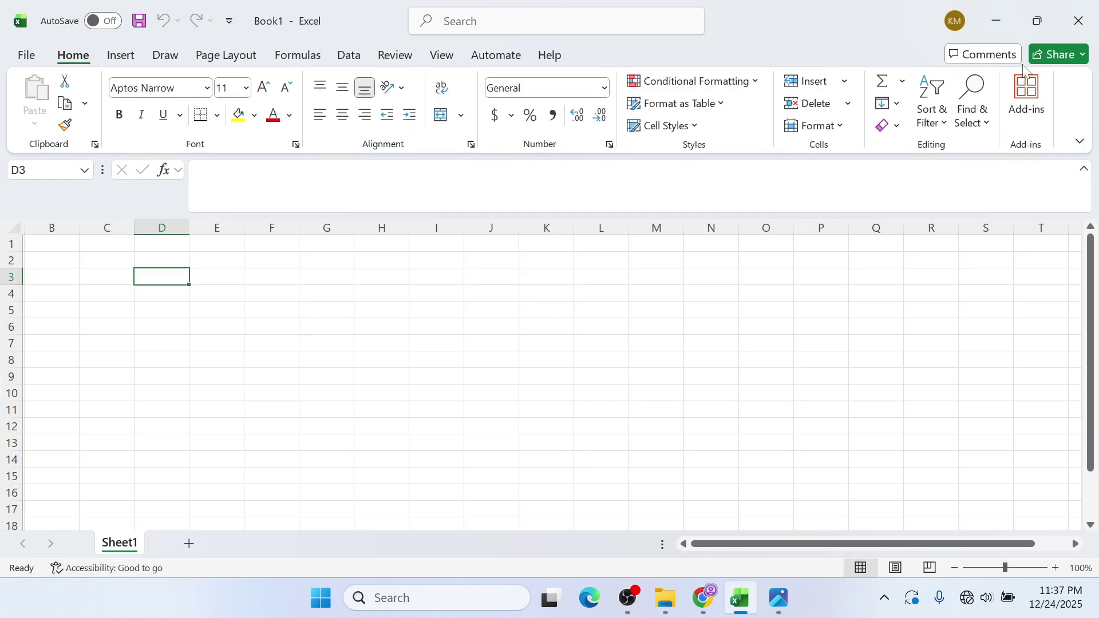
left_click(1035, 20)
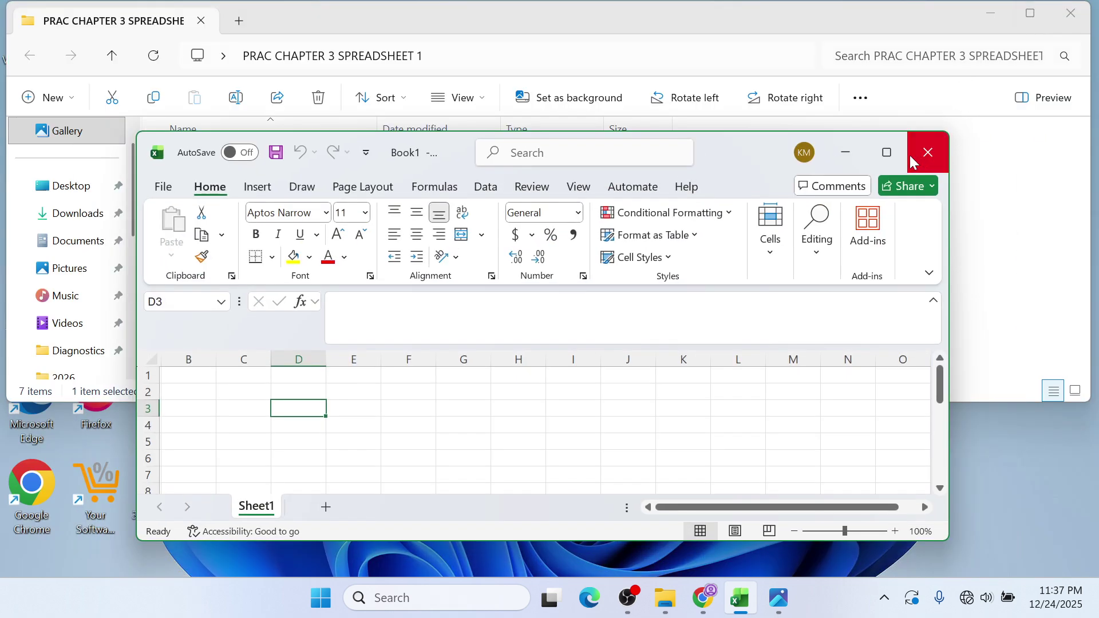
left_click(886, 152)
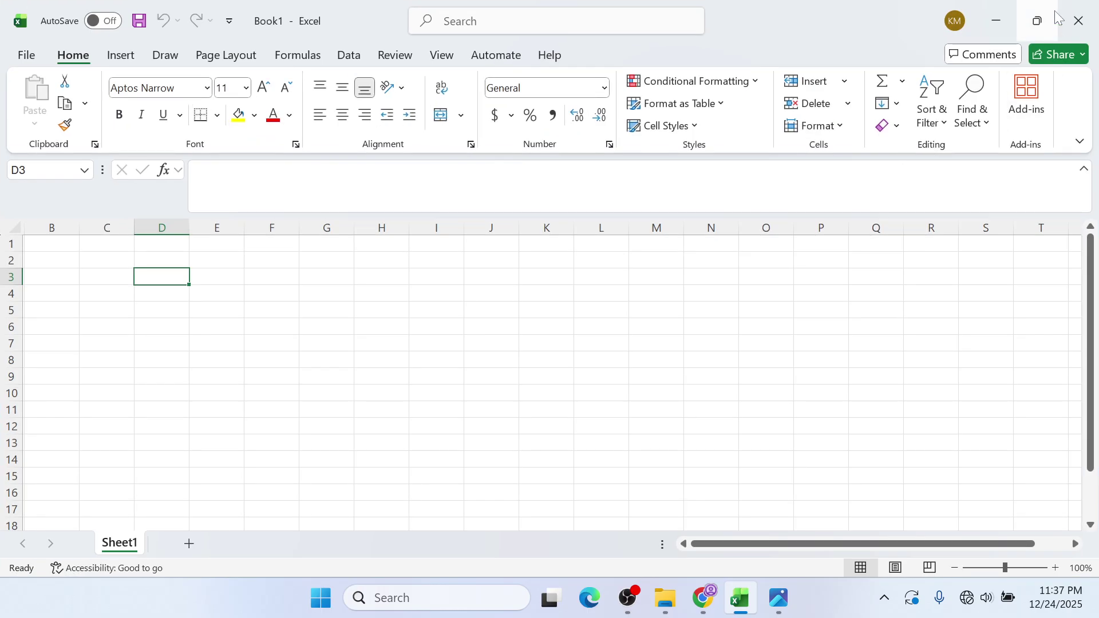
mouse_move(1049, 12)
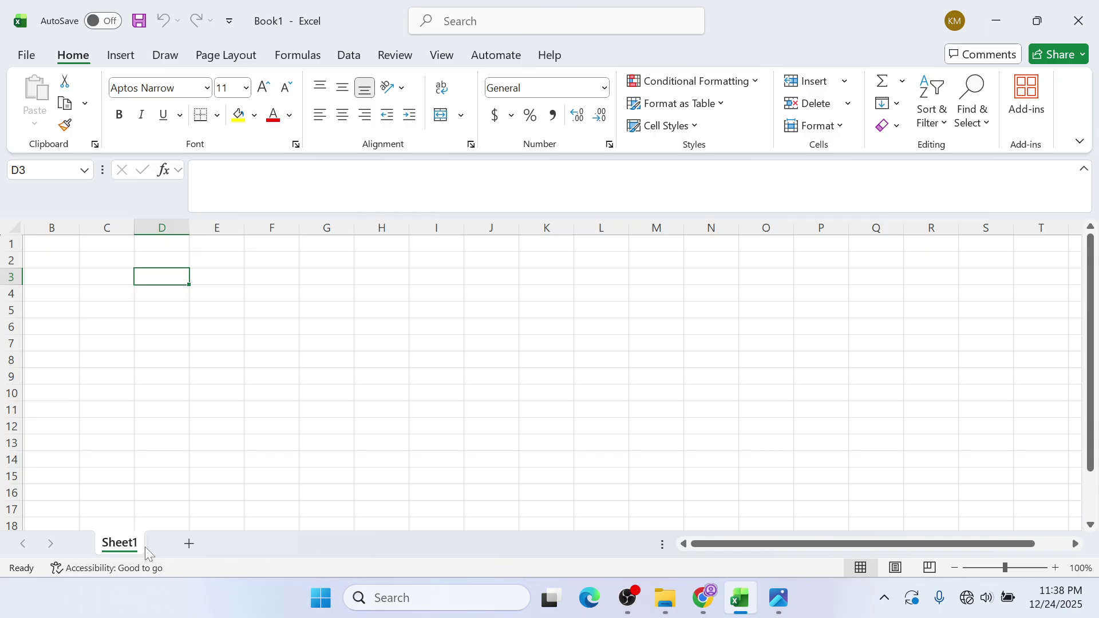
- Add Sheet2 and Sheet3 with the New sheet button, then return to Sheet1
left_click(190, 545)
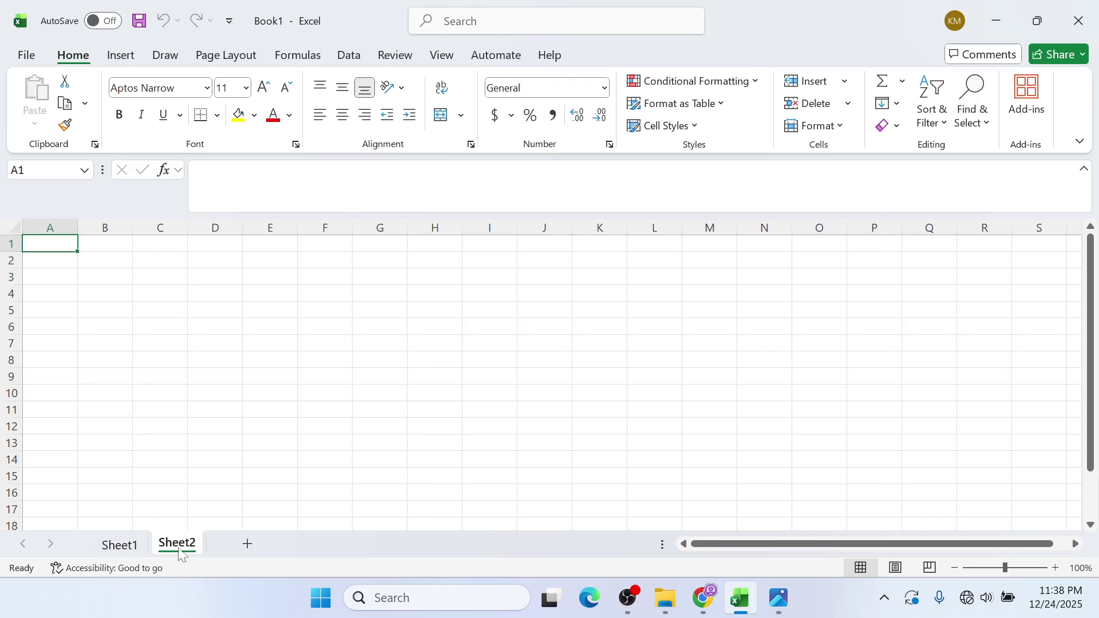
left_click(248, 545)
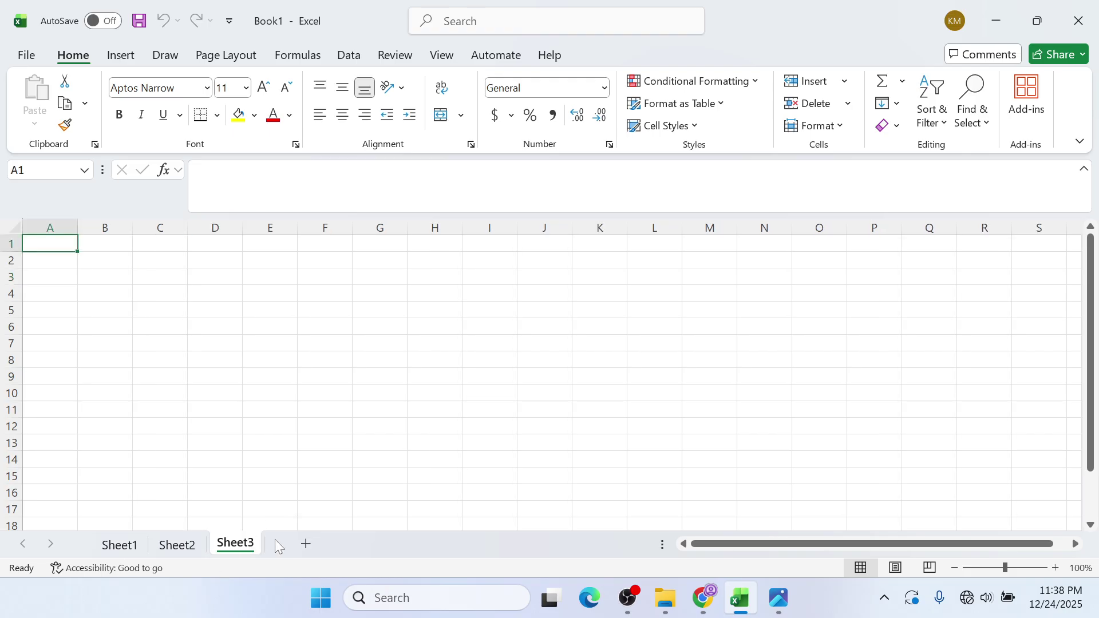
left_click(137, 544)
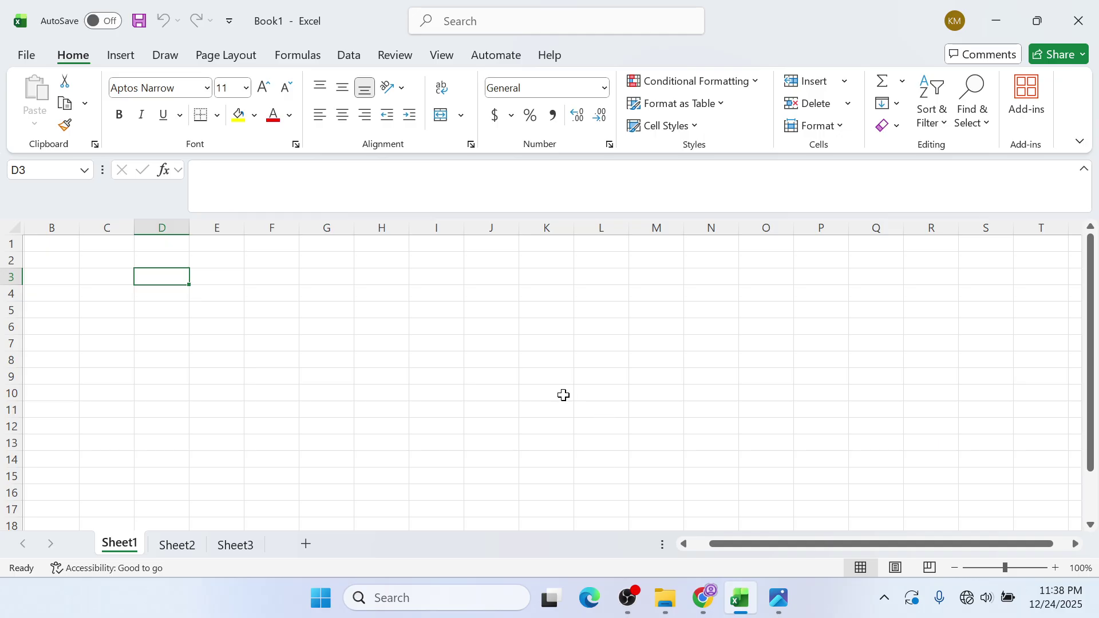
- Cycle through the Insert, Draw, Home and Help ribbon tabs, ending on Insert
left_click(114, 57)
left_click(164, 55)
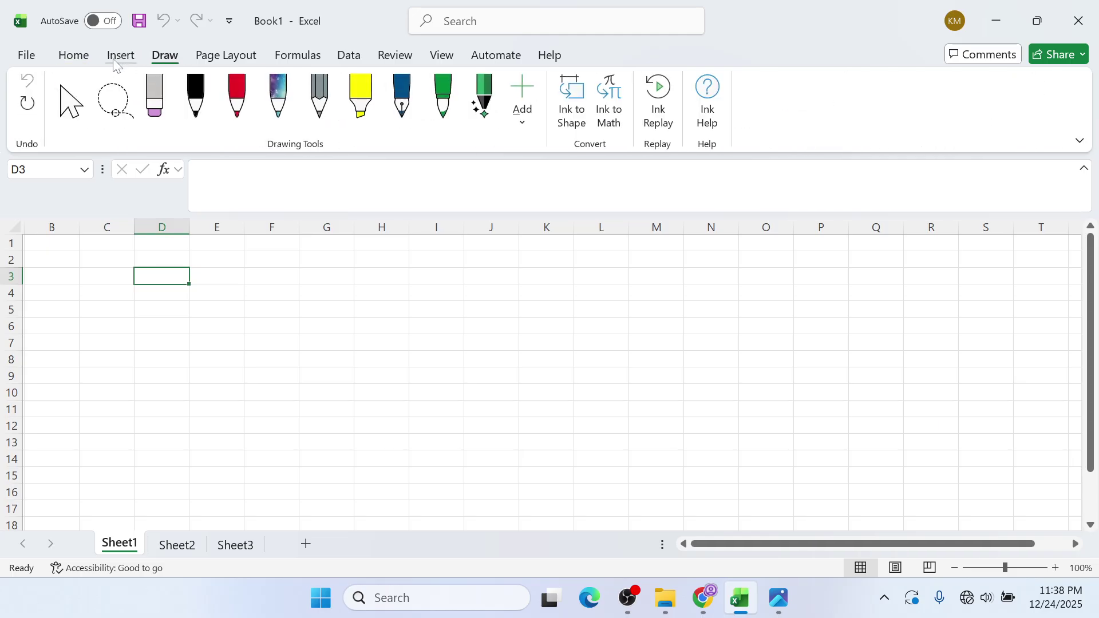
left_click(74, 56)
left_click(117, 56)
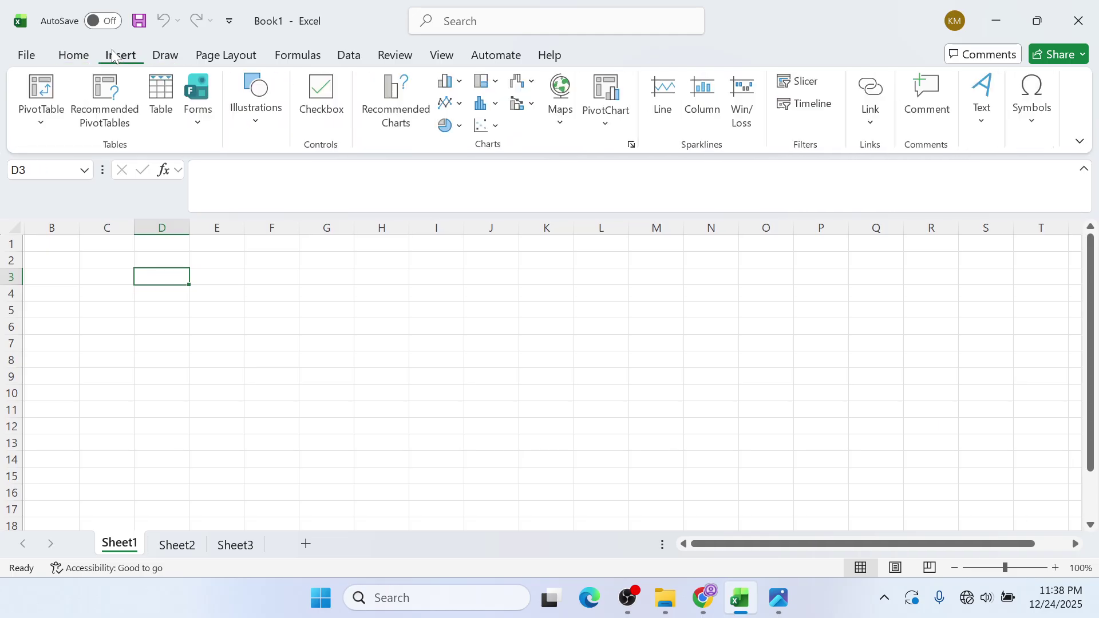
left_click(164, 55)
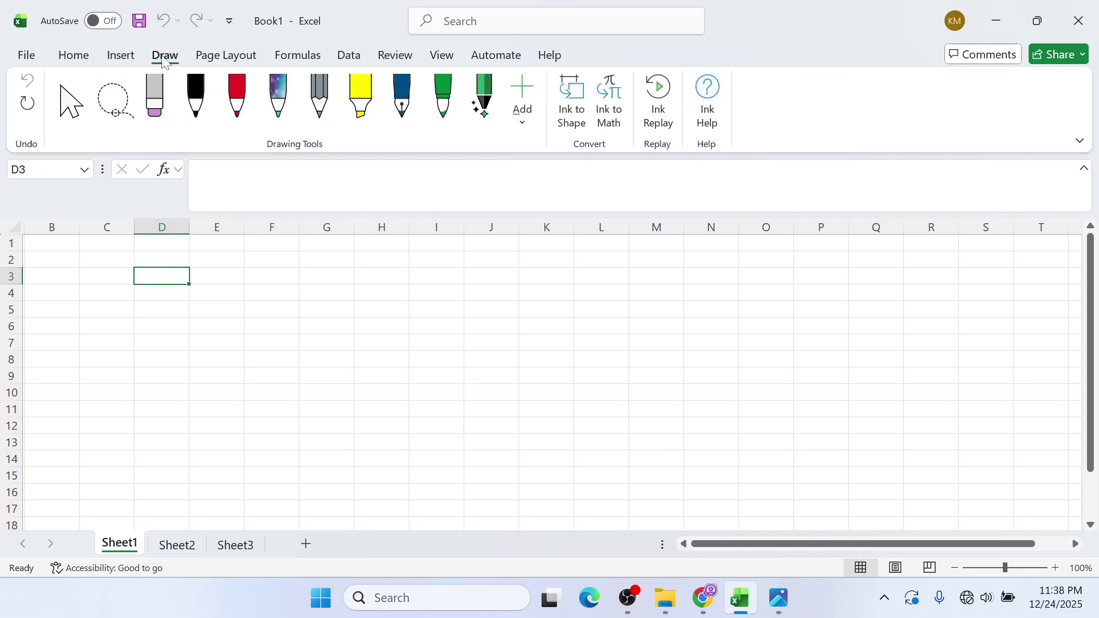
left_click(550, 57)
left_click(68, 55)
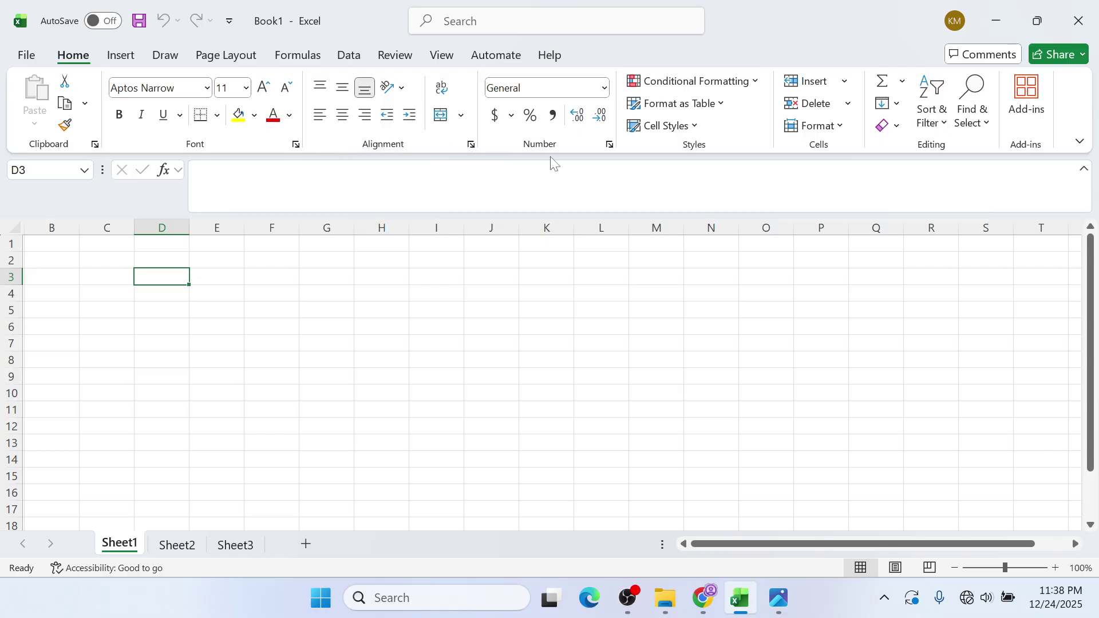
left_click(121, 55)
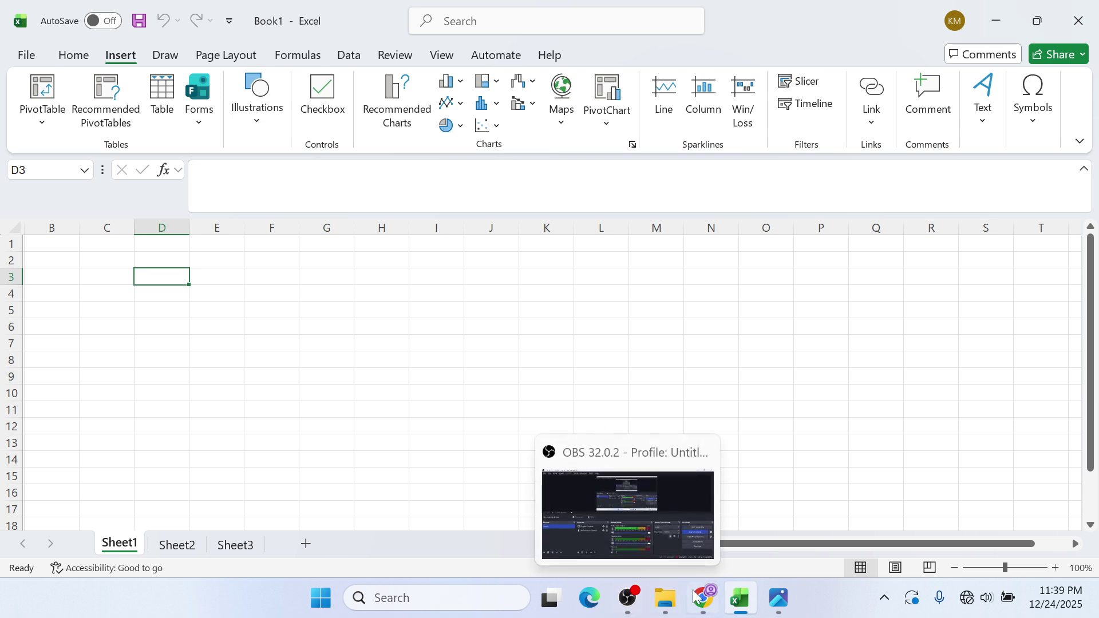
- View COVER.jpeg in Photos, pass through Excel, then show the SPREADSHEET 1 GUIDE PDF
left_click(779, 598)
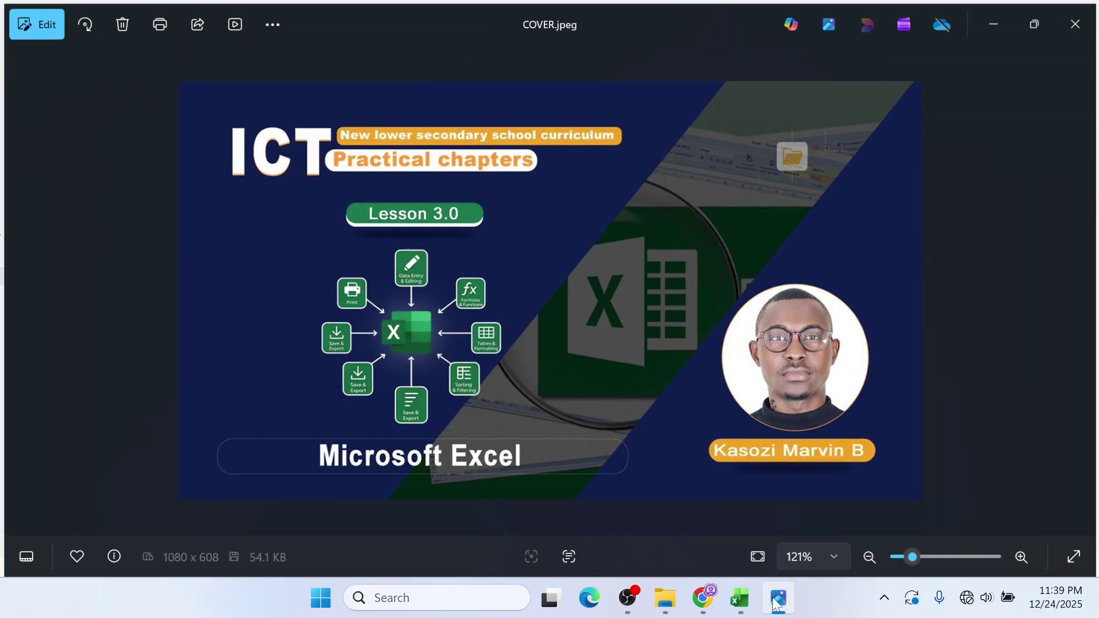
left_click(742, 603)
left_click(703, 598)
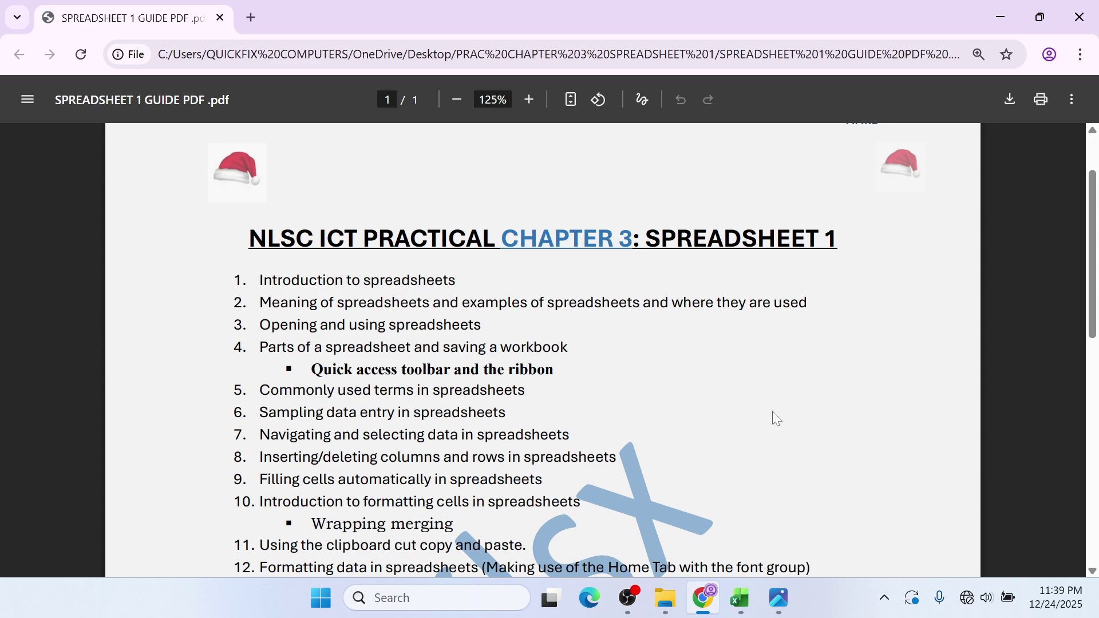
- Flip to COVER.jpeg in Photos, back to the guide PDF in Chrome, then to Excel
left_click(778, 597)
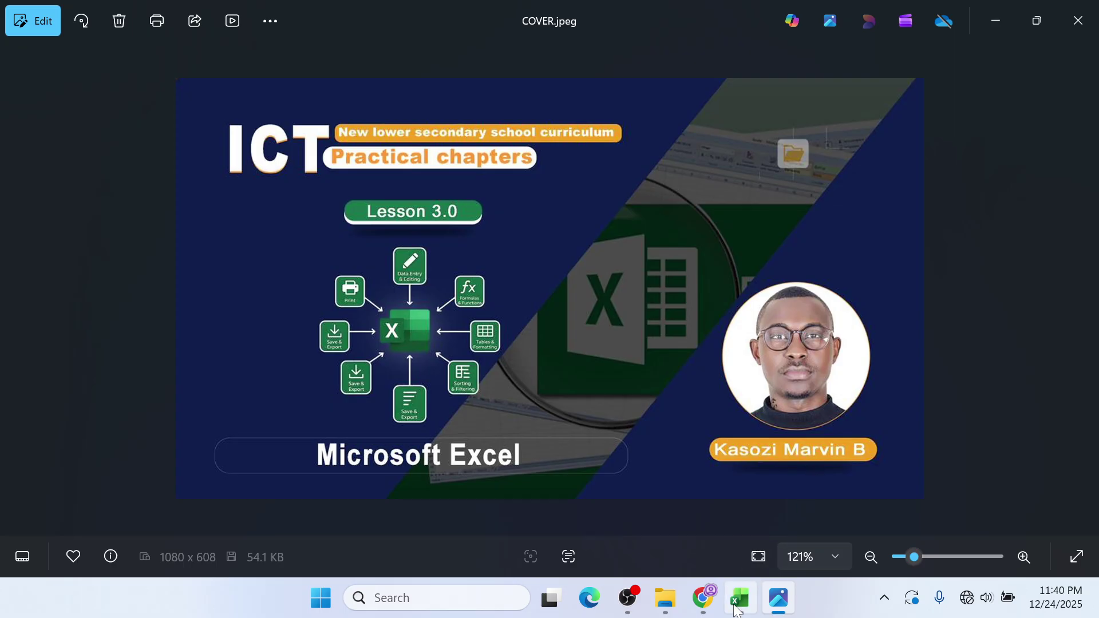
left_click(704, 598)
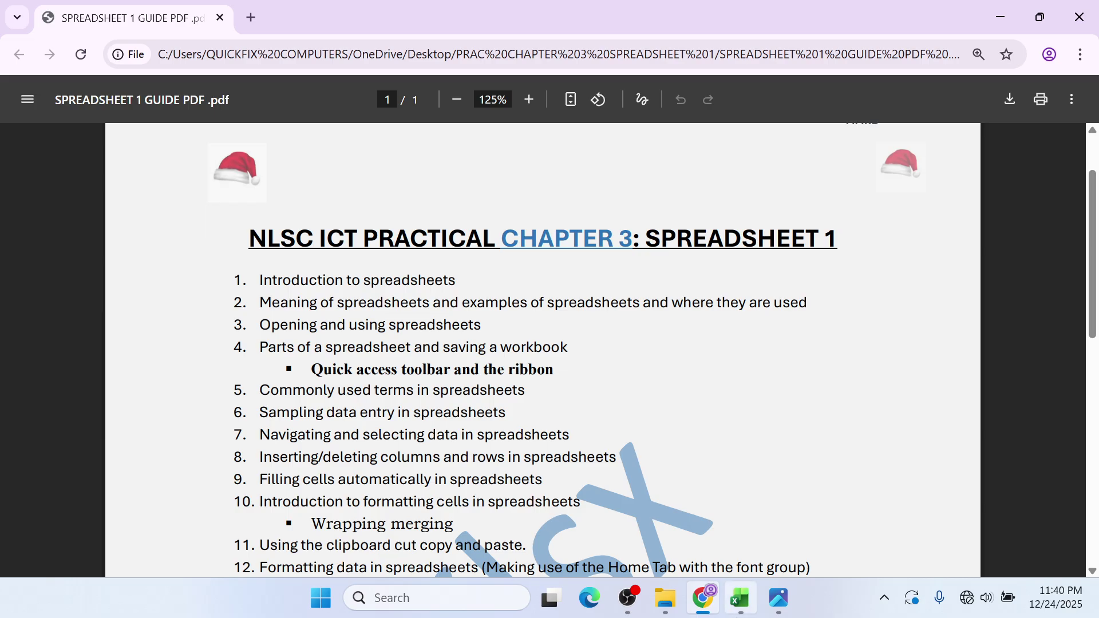
left_click(741, 601)
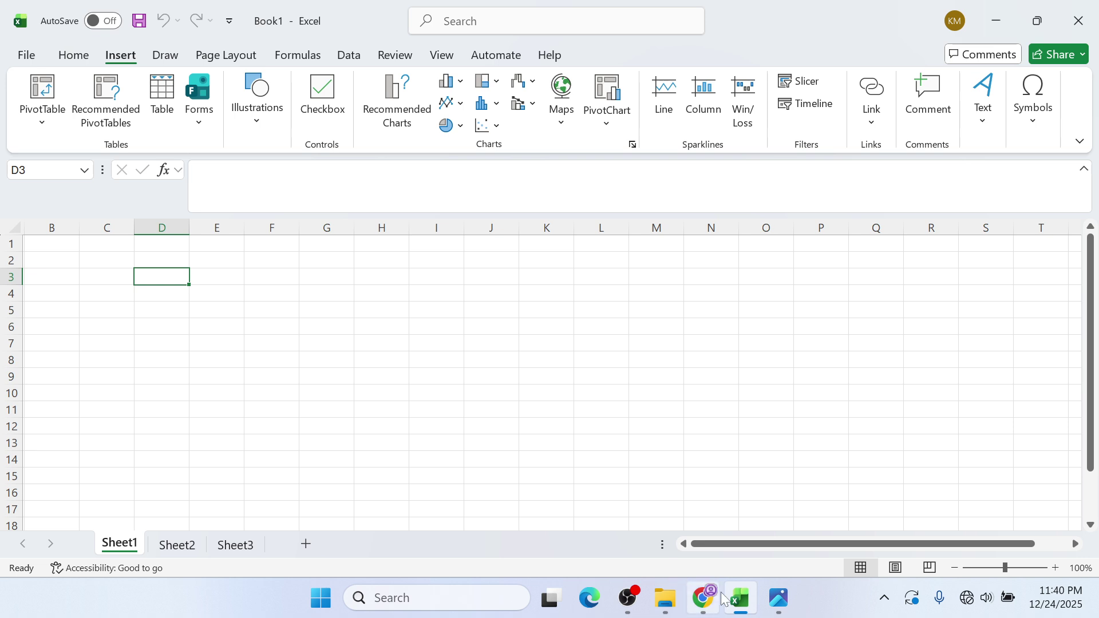
- Hide the cover image and launch Notepad by searching NOTE from Start
mouse_move(737, 604)
left_click(787, 599)
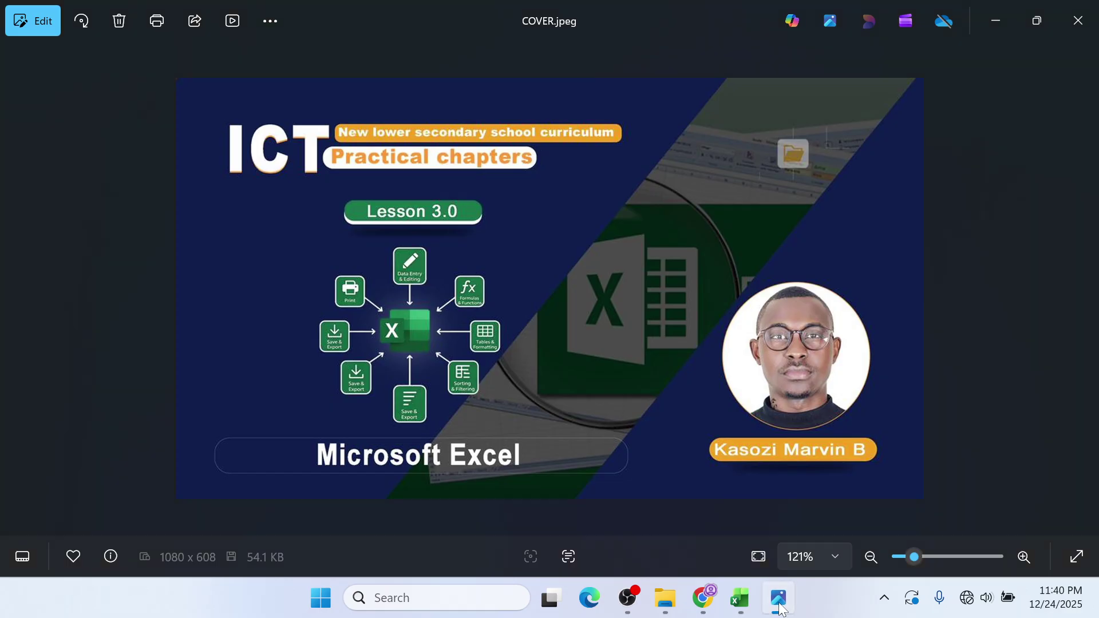
left_click(793, 599)
key("super")
type("NOTE")
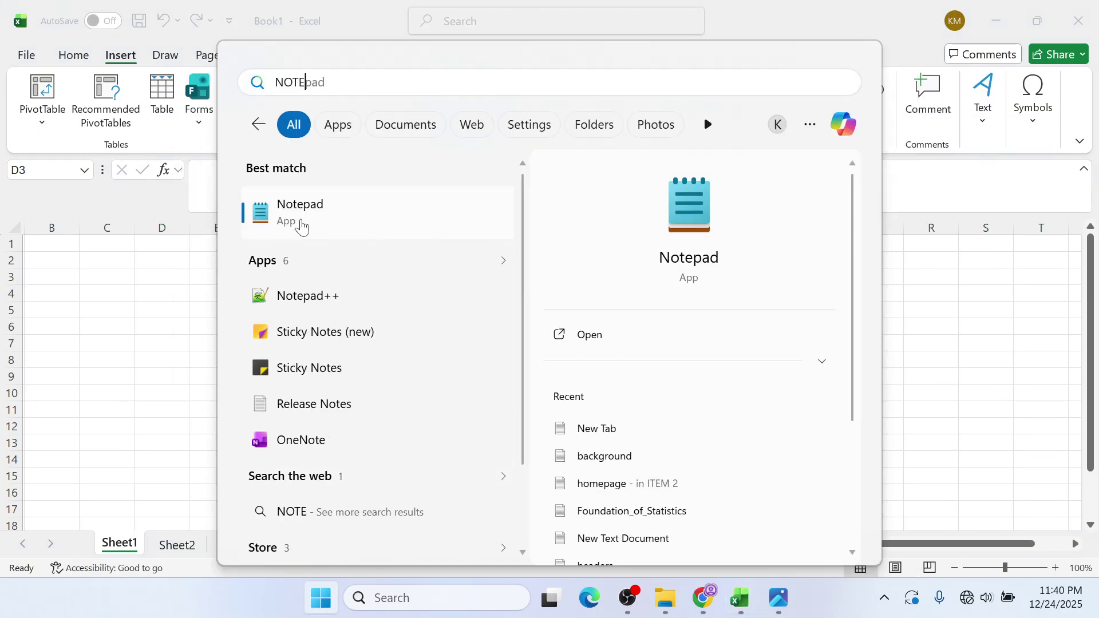
left_click(302, 220)
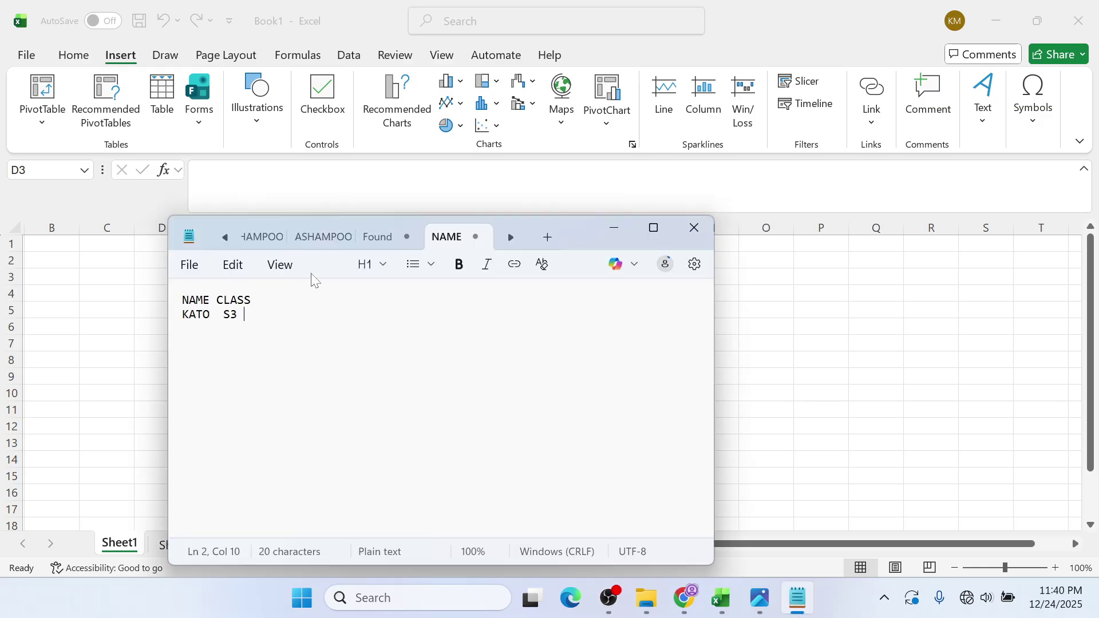
- Replace the old note with WORKSHEET, move Notepad right, and minimize it
key("ctrl+a")
key("BackSpace")
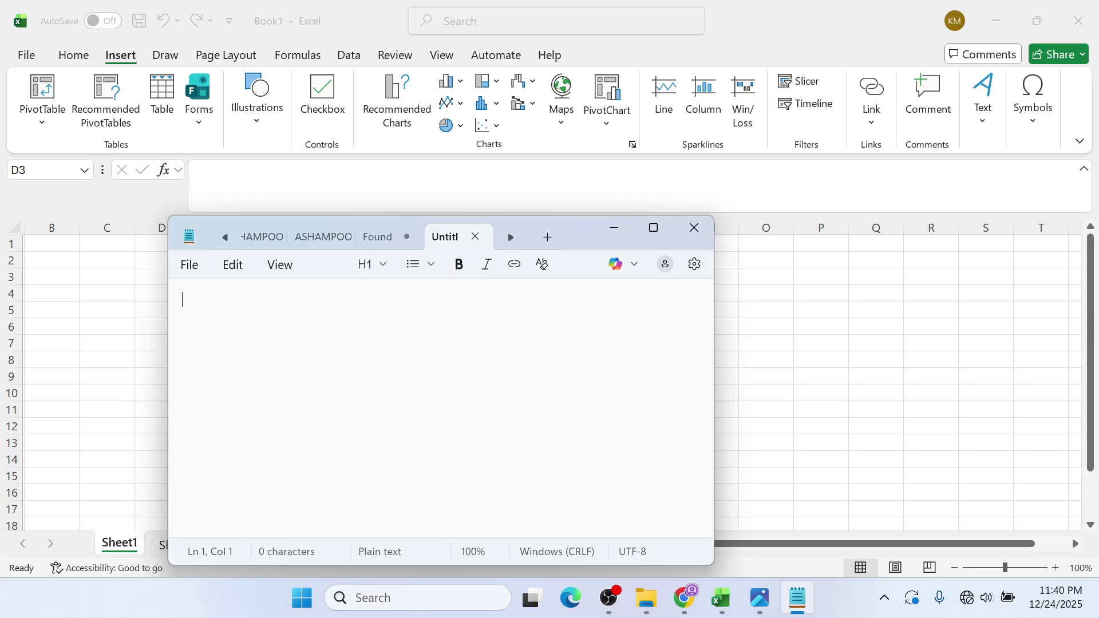
type("WORKSHEET")
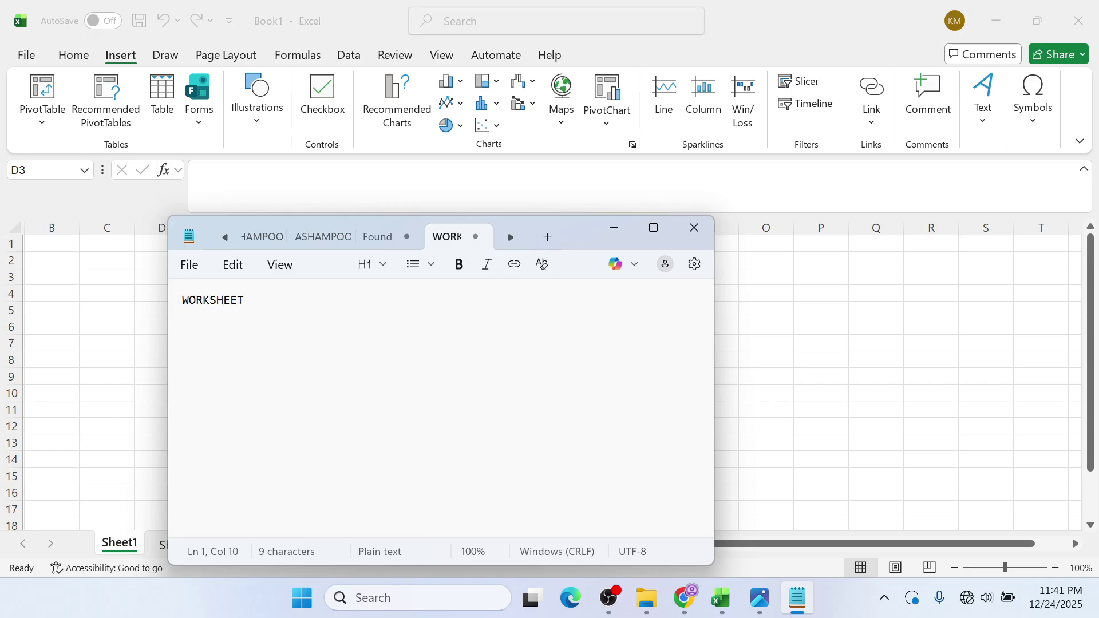
left_click_drag(582, 230, 816, 268)
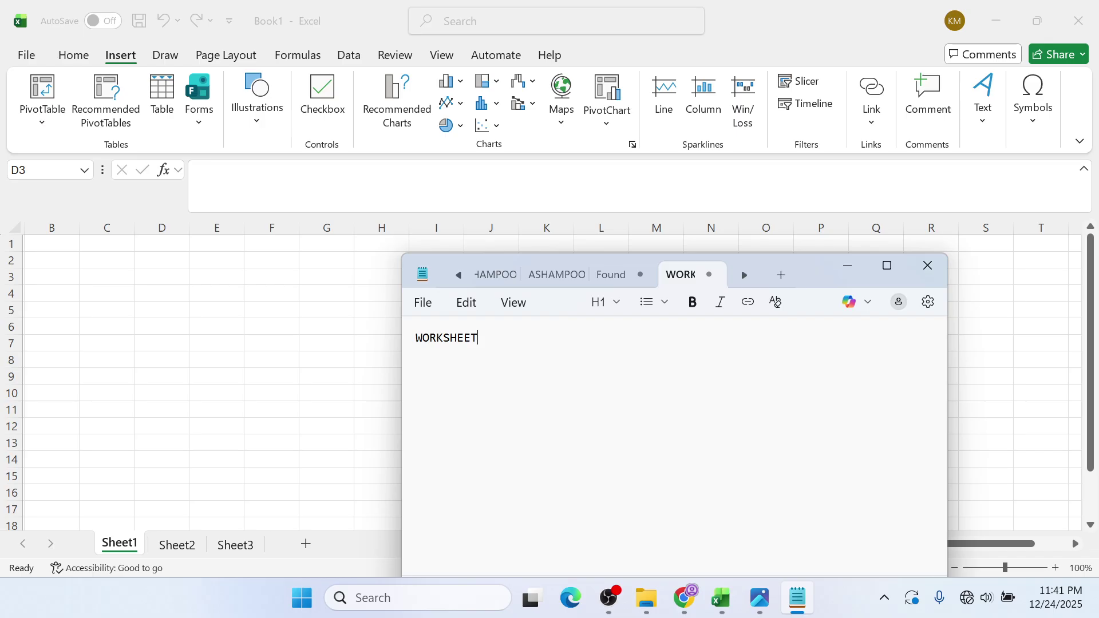
left_click(862, 265)
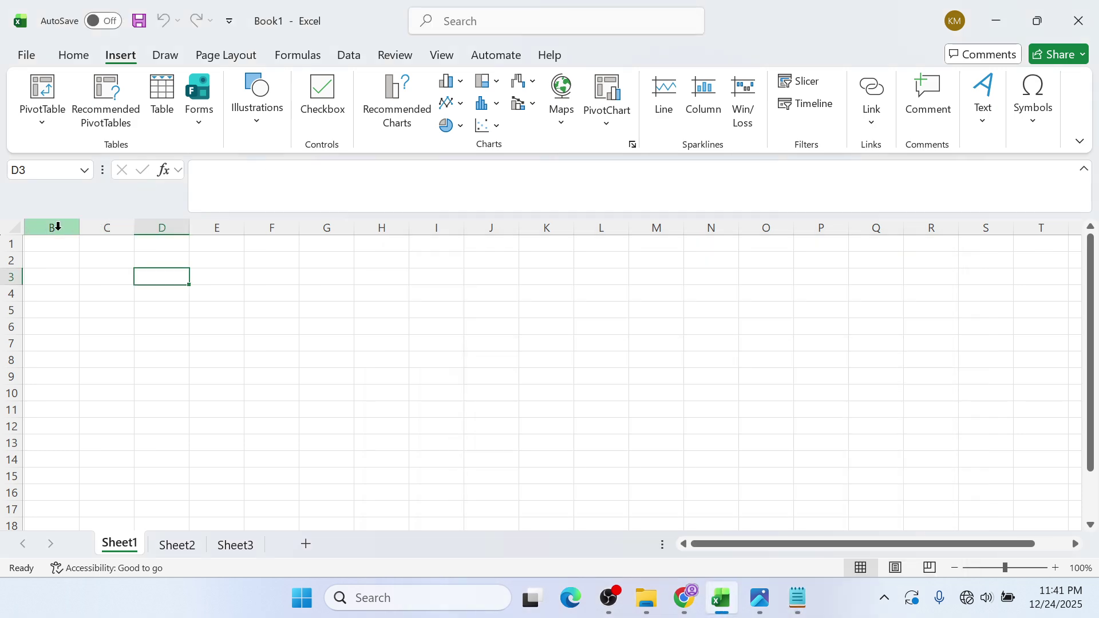
- Select the range A1:R16 twice, then bring the Notepad term list forward
left_click(683, 543)
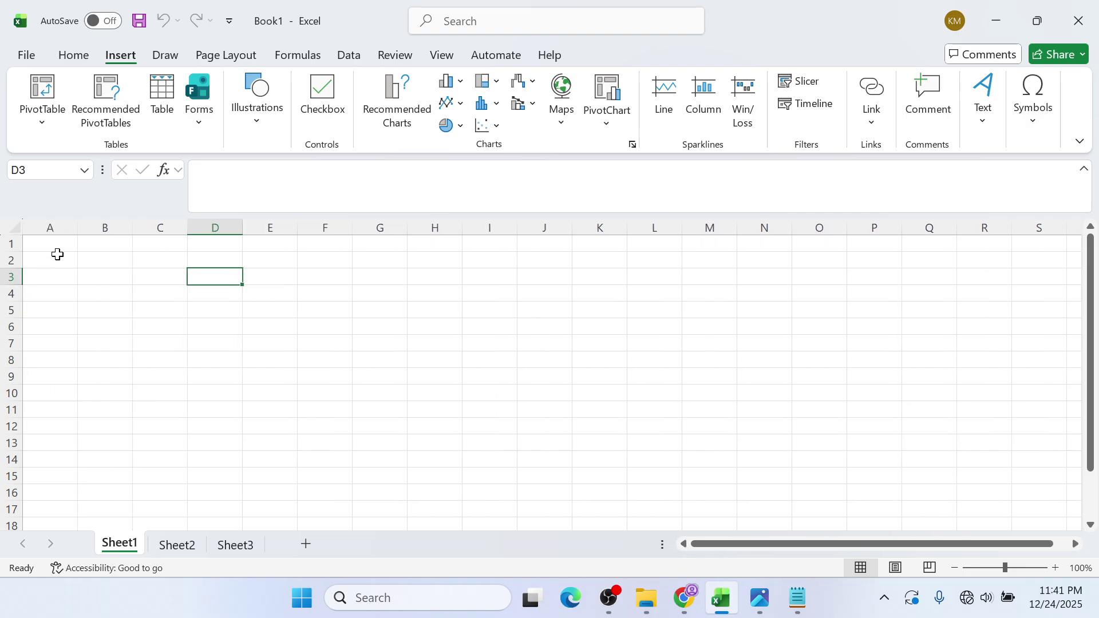
left_click_drag(55, 243, 981, 491)
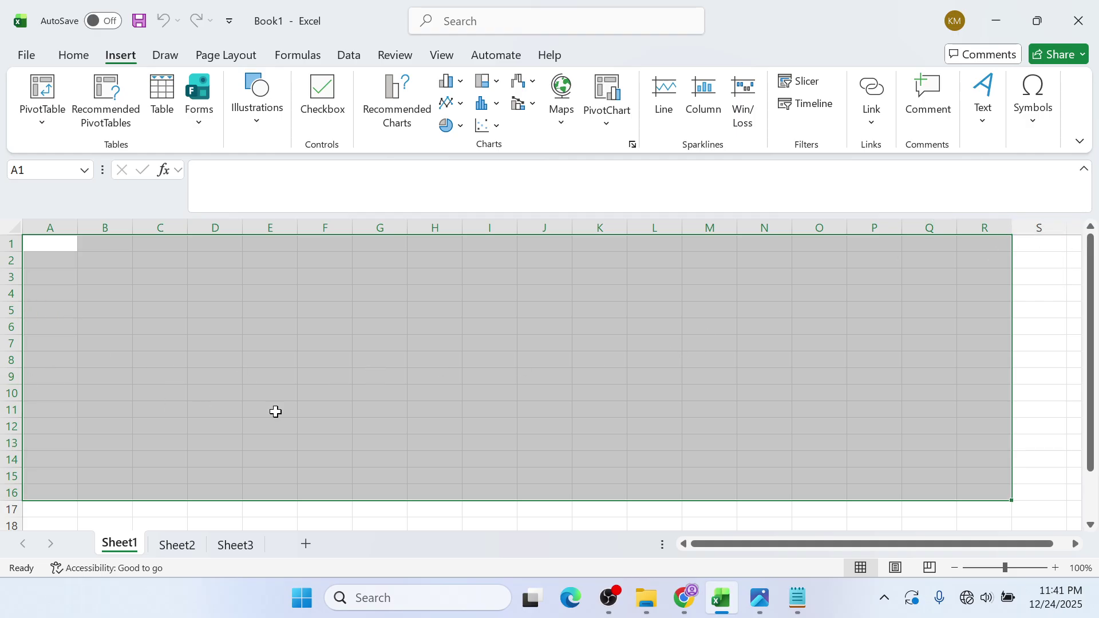
left_click(64, 255)
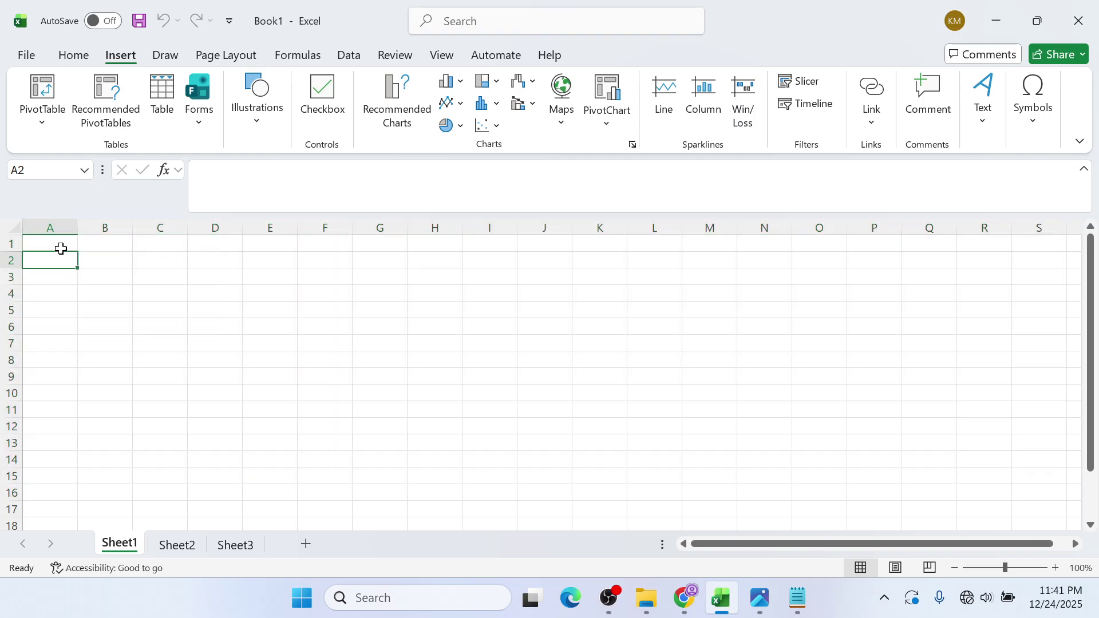
left_click_drag(67, 244, 980, 486)
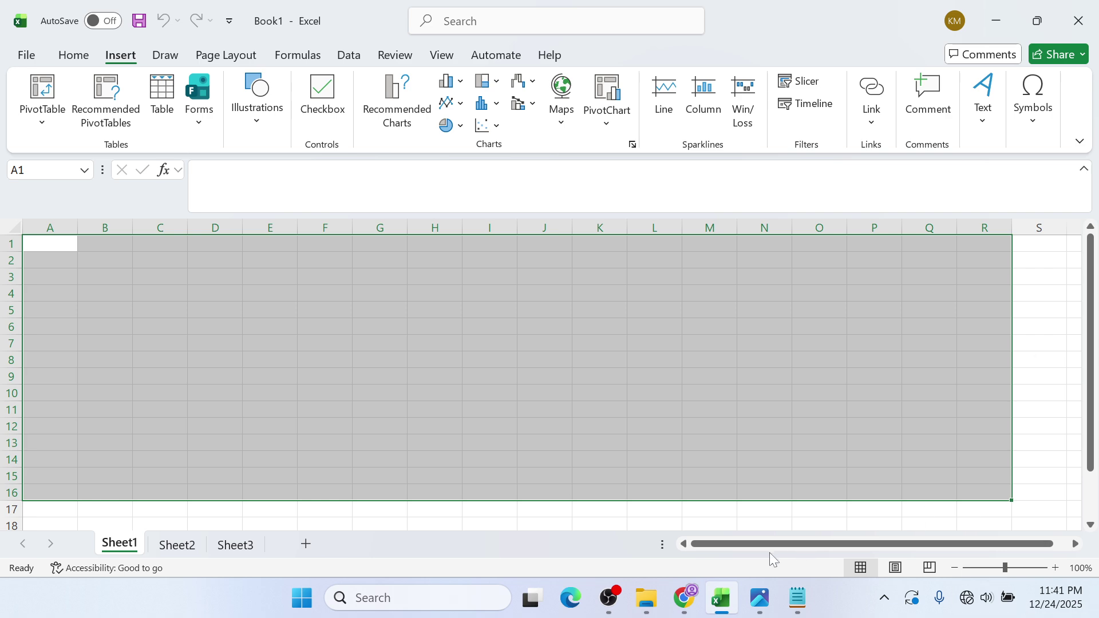
left_click(797, 599)
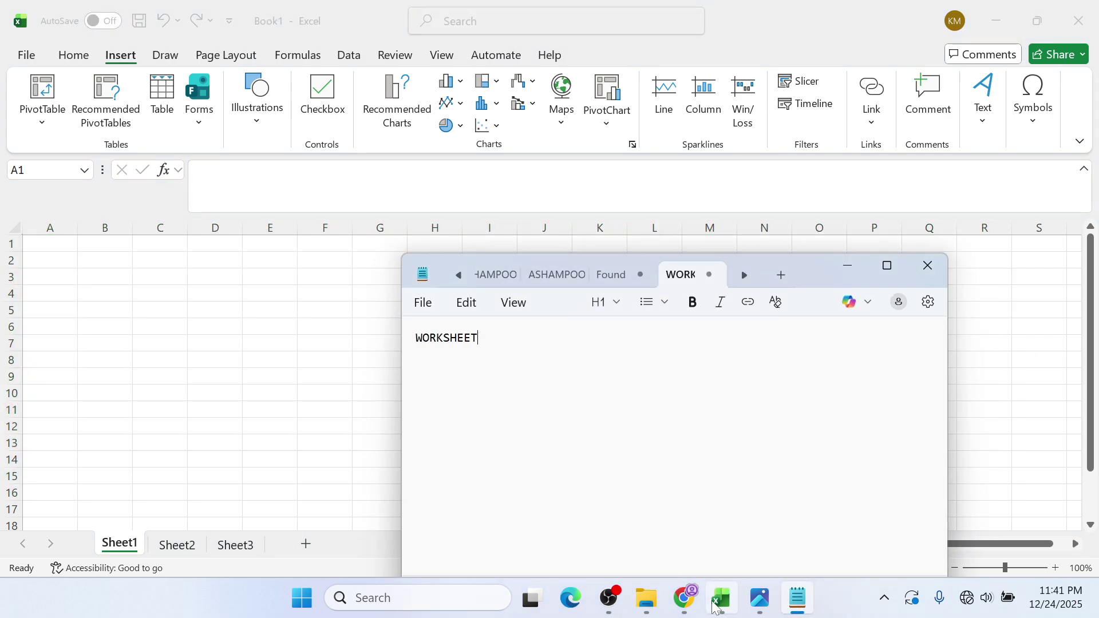
- Add SPREADSHEET, number the terms 1.WORKSHEET and 2.SPREADSHEET, then minimize Notepad
mouse_move(714, 607)
type("SPREE")
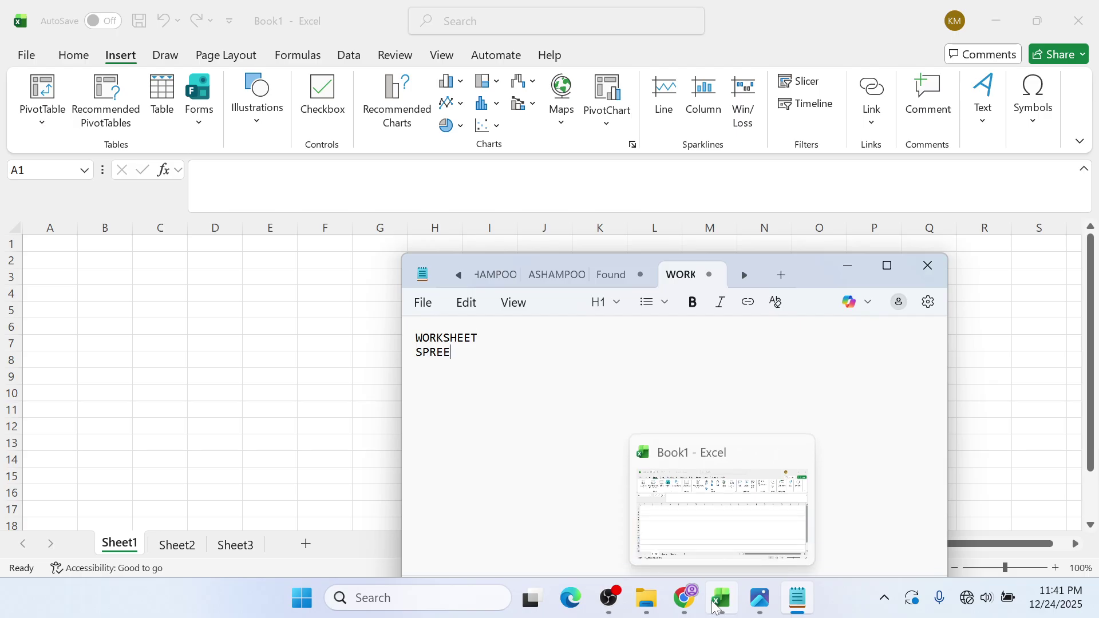
key("BackSpace")
type("ADSHEET")
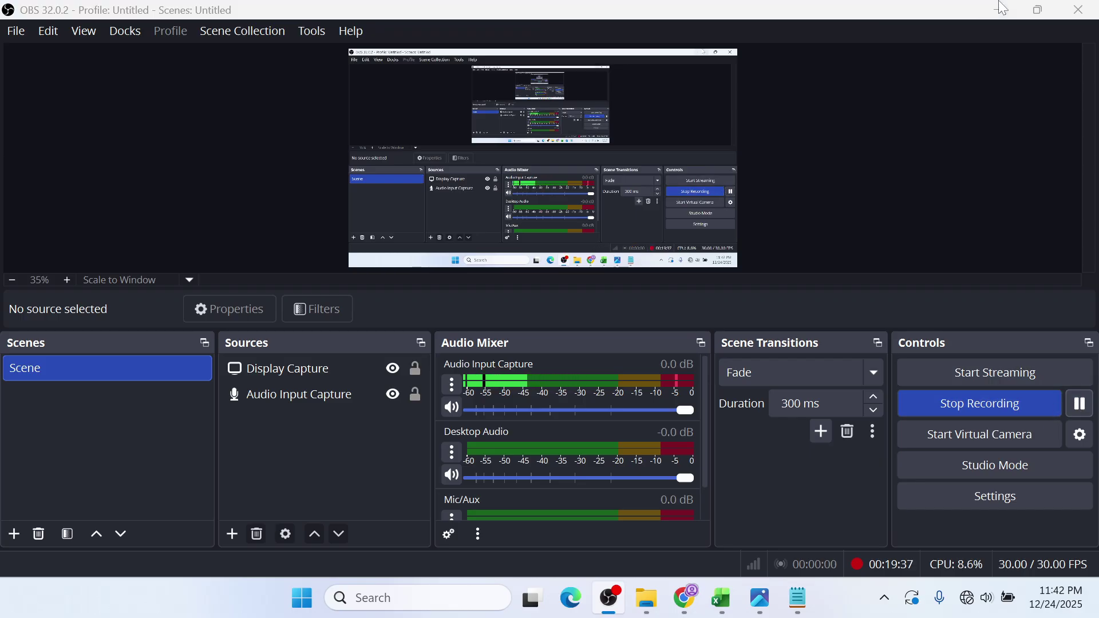
left_click(998, 10)
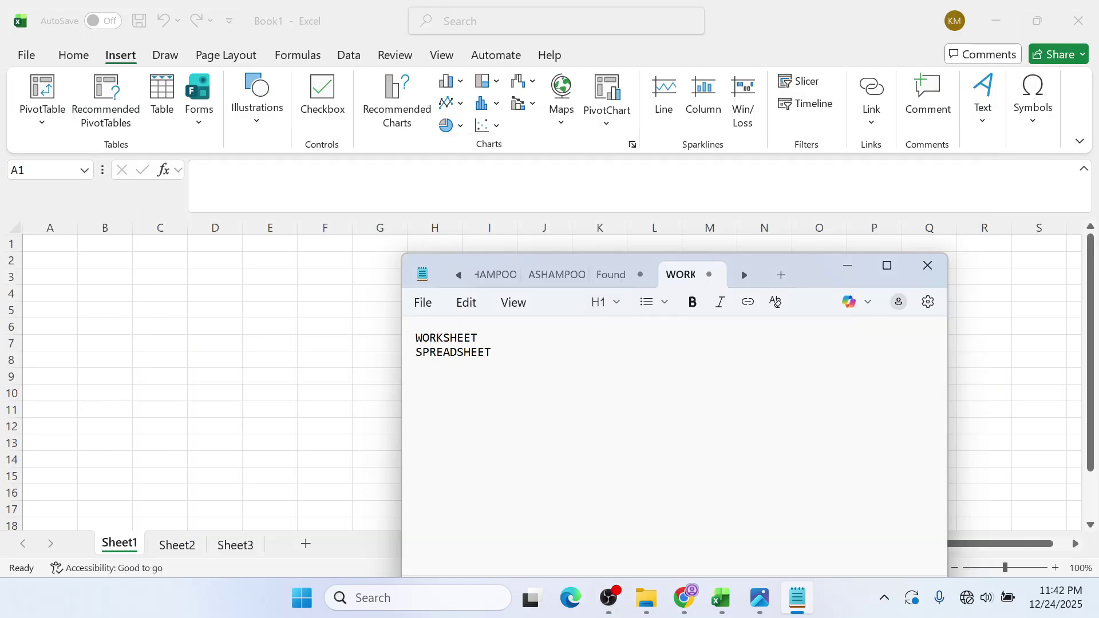
type("1.")
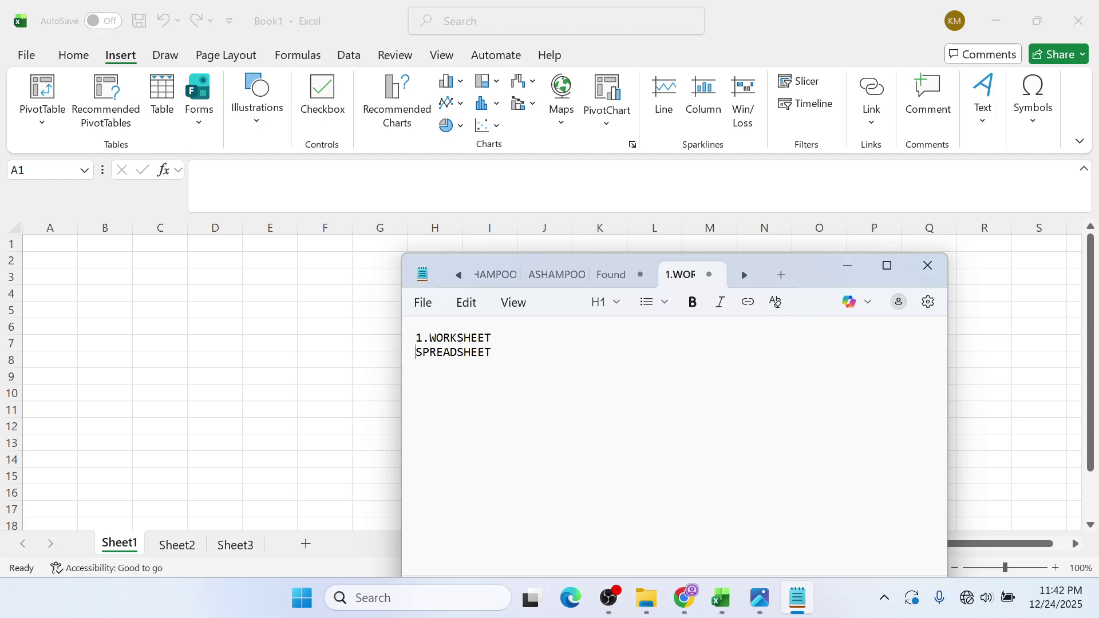
type("2.")
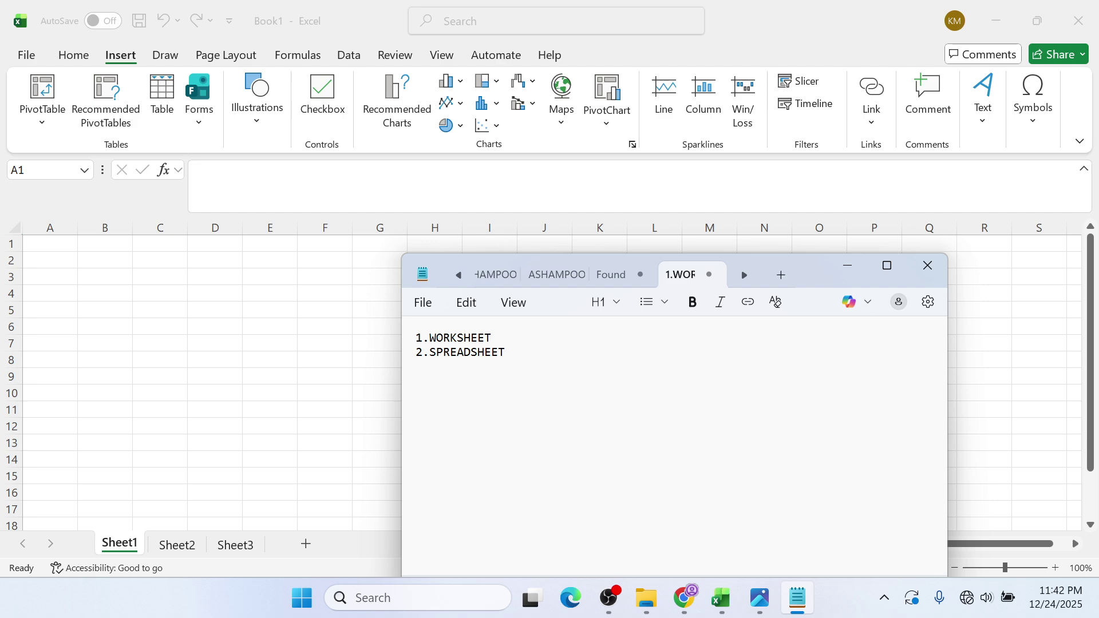
left_click(847, 265)
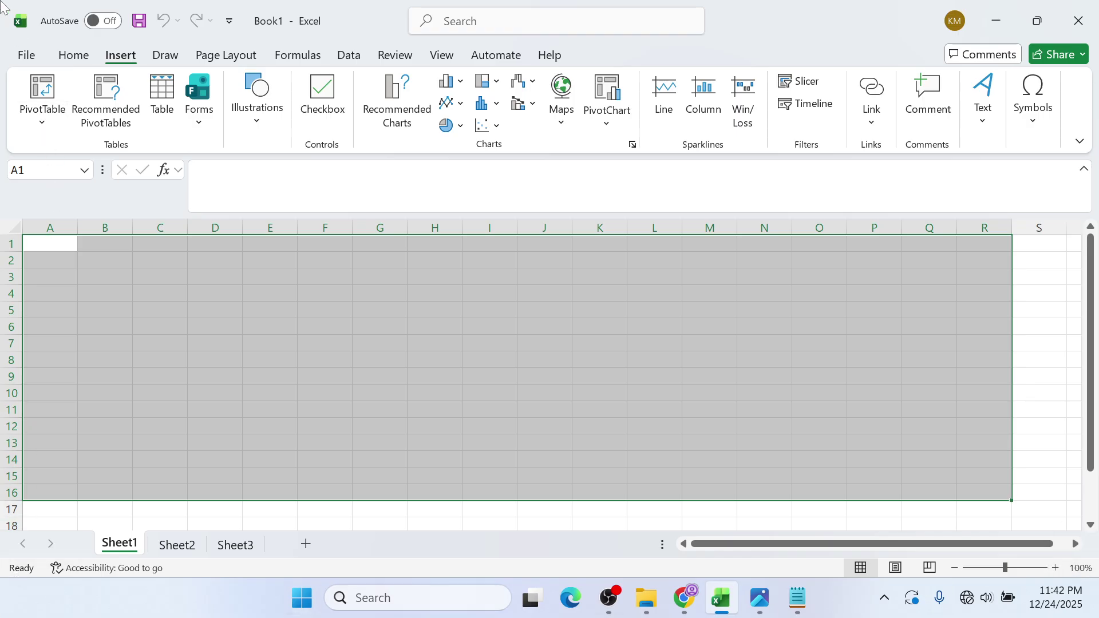
- Deselect by picking cell H7, add 3.WORKBOOK on a new Notepad line, and return to Excel
left_click(654, 293)
left_click(440, 338)
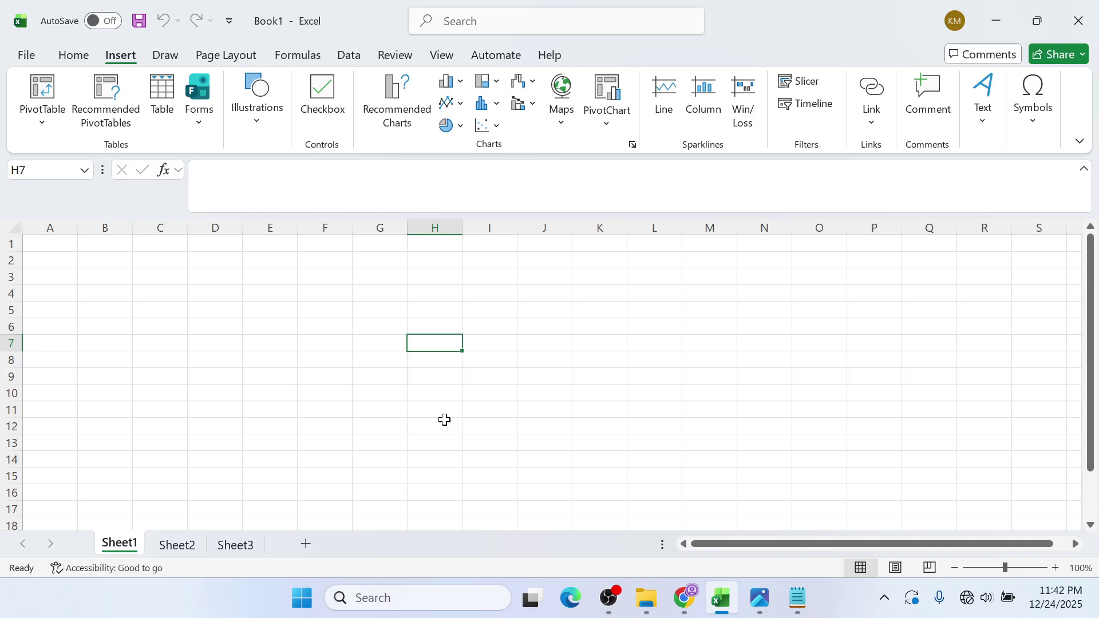
left_click(797, 598)
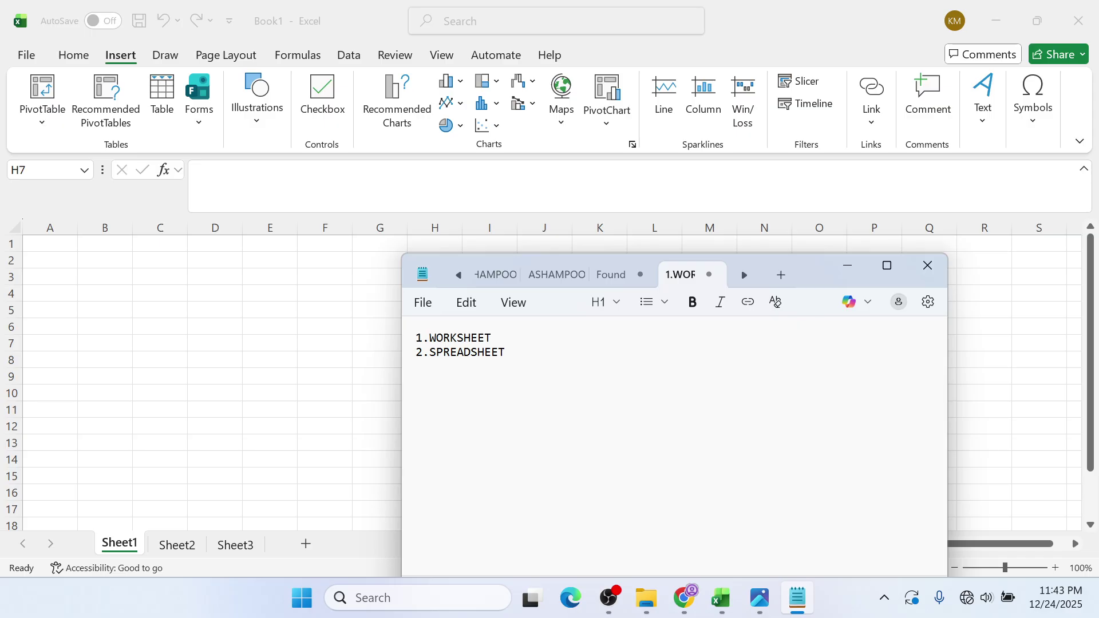
key("Return")
type("3.WORKBOOK")
key("alt+Tab")
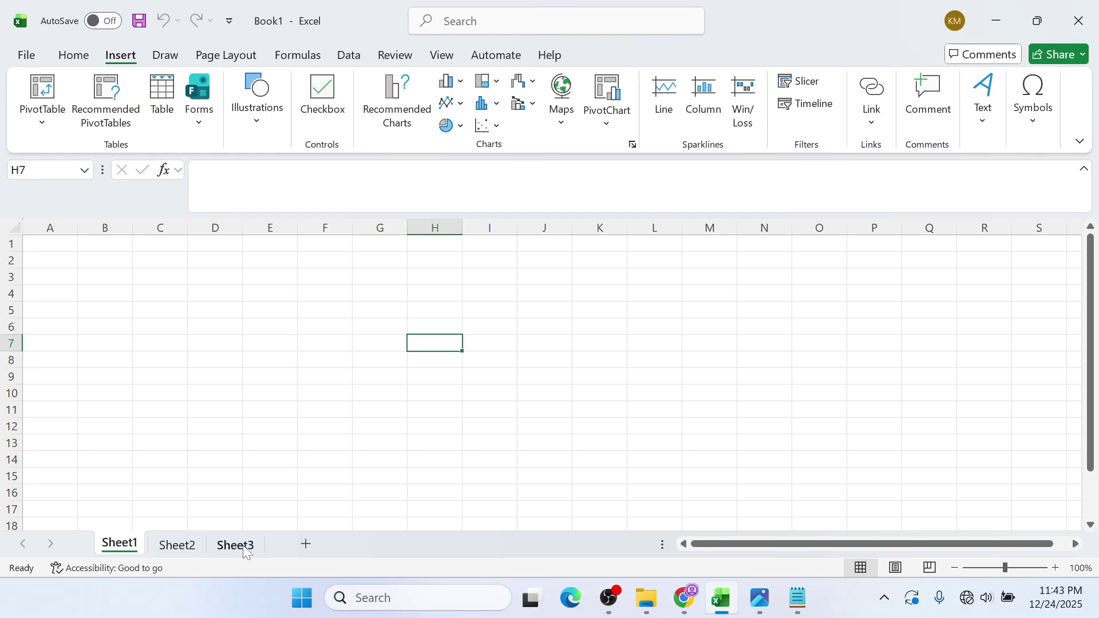
- Add Sheet4, go back to Sheet1, type 4.RO into the Notepad list, then return to Excel
left_click(305, 544)
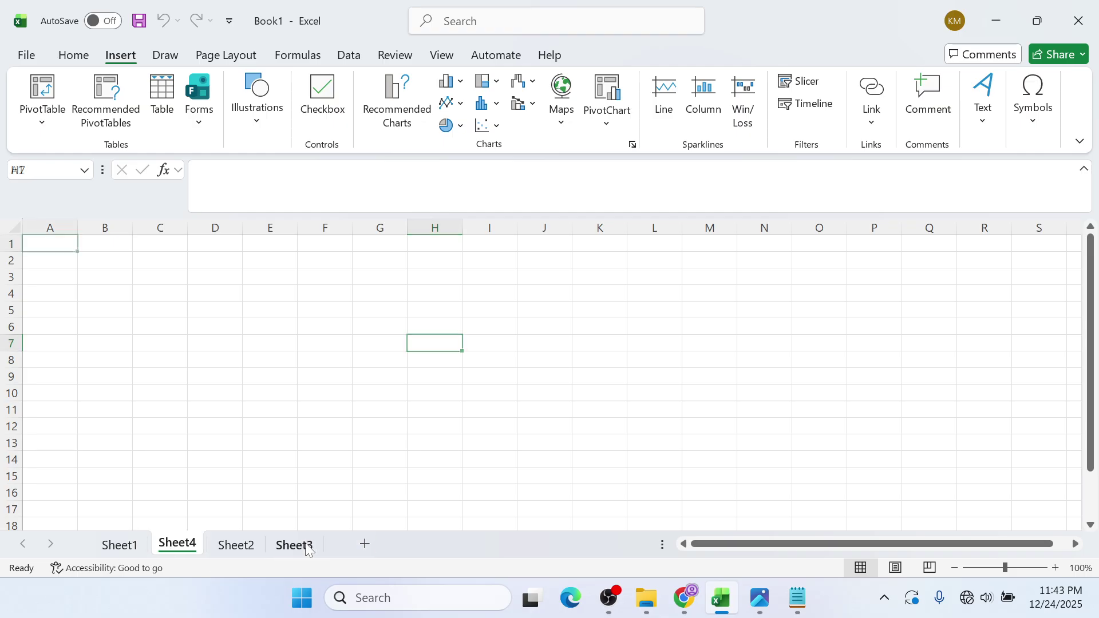
left_click(138, 540)
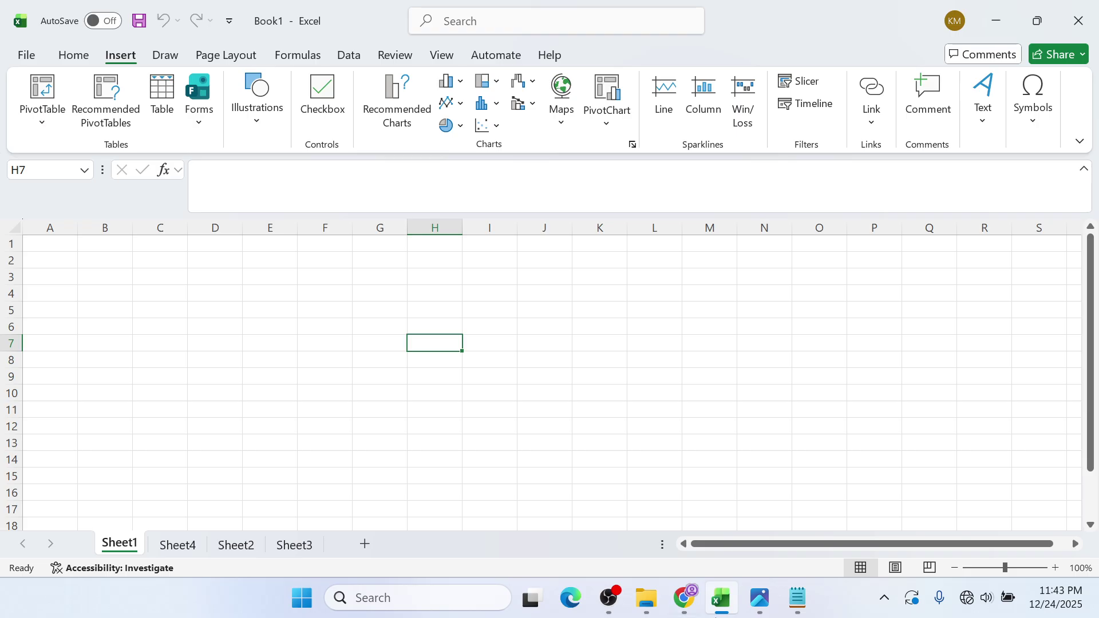
left_click(811, 608)
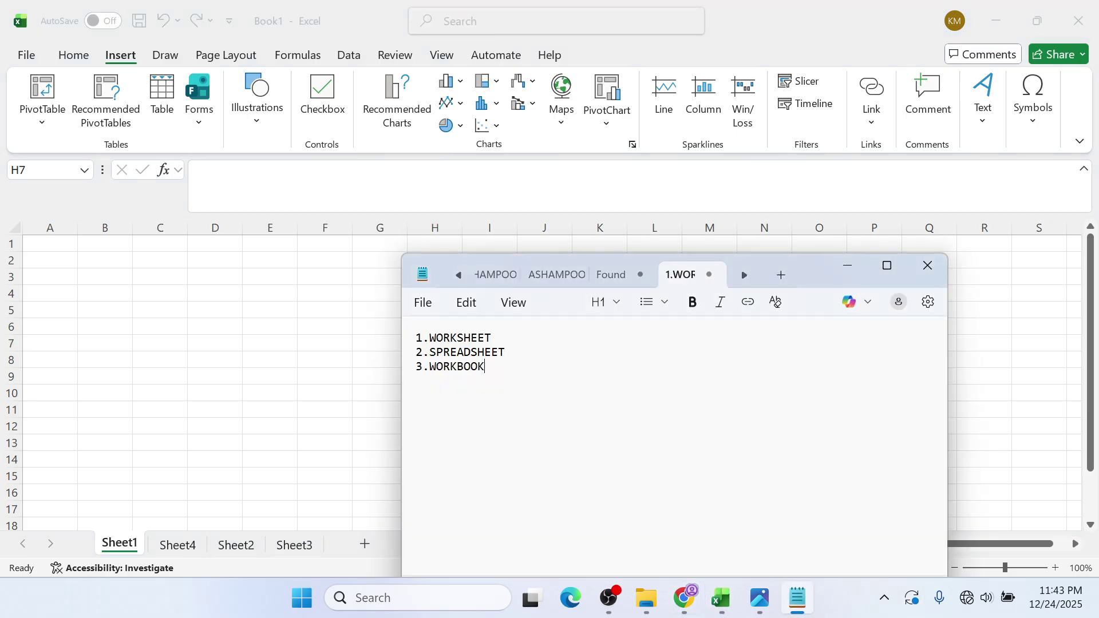
type("4.")
type("ROW")
left_click(268, 350)
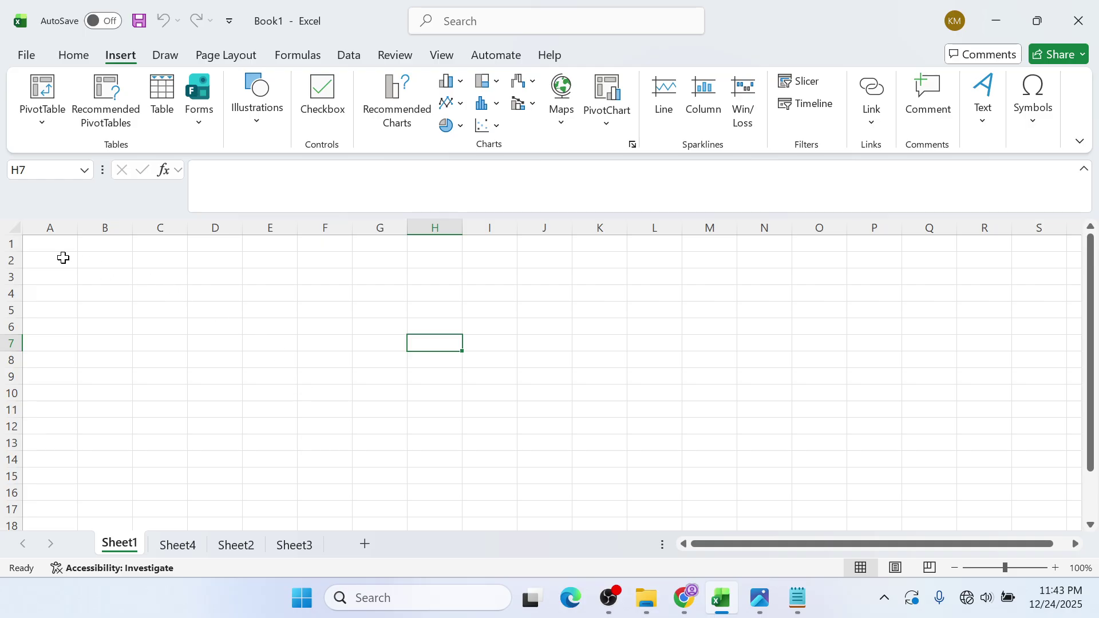
- Select a range from A1, then all of row 1, and add 5.COLUMN to the Notepad list
left_click_drag(42, 247, 937, 241)
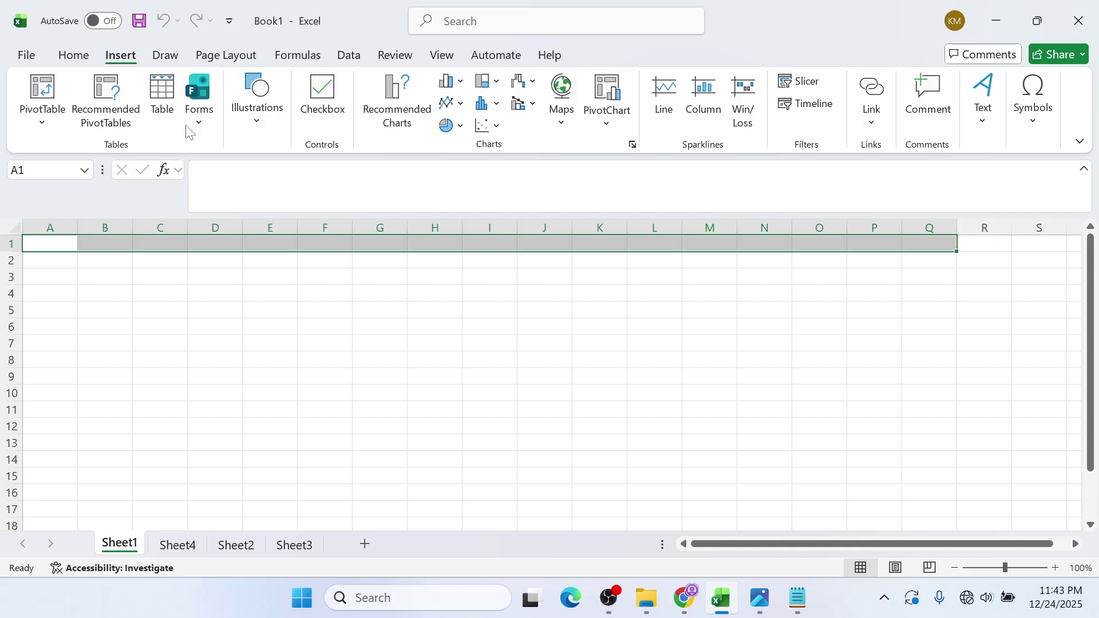
left_click(10, 242)
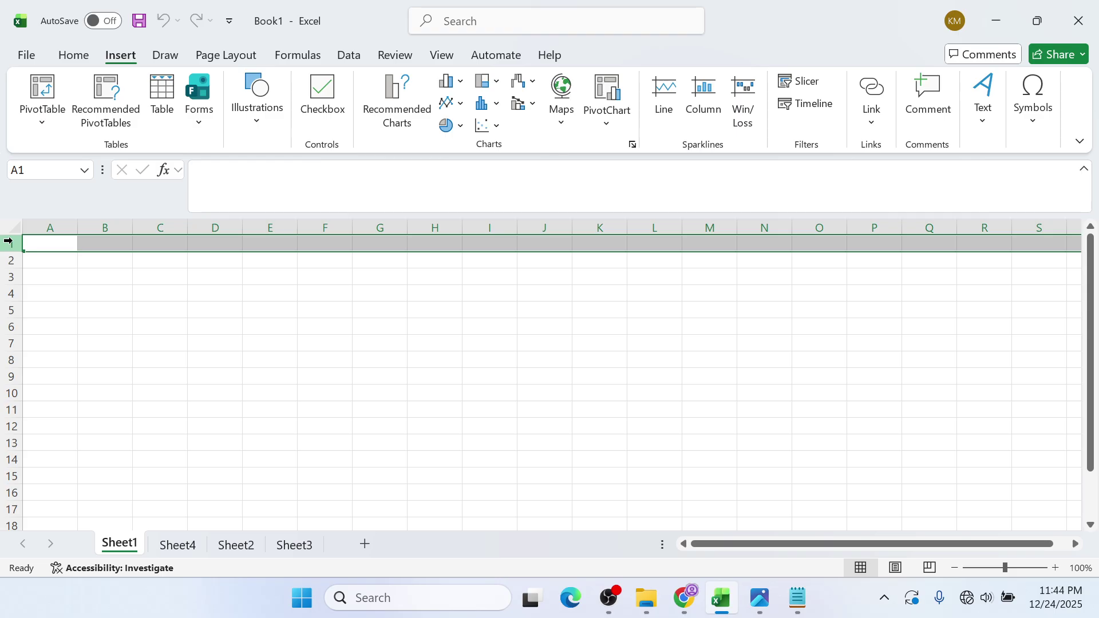
mouse_move(749, 584)
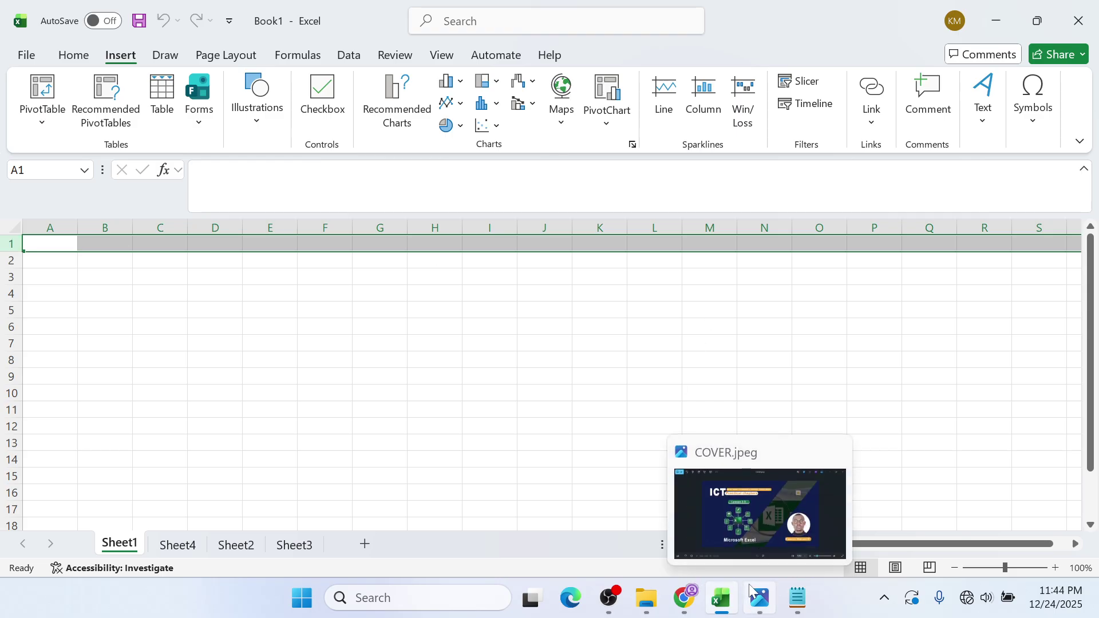
left_click(807, 605)
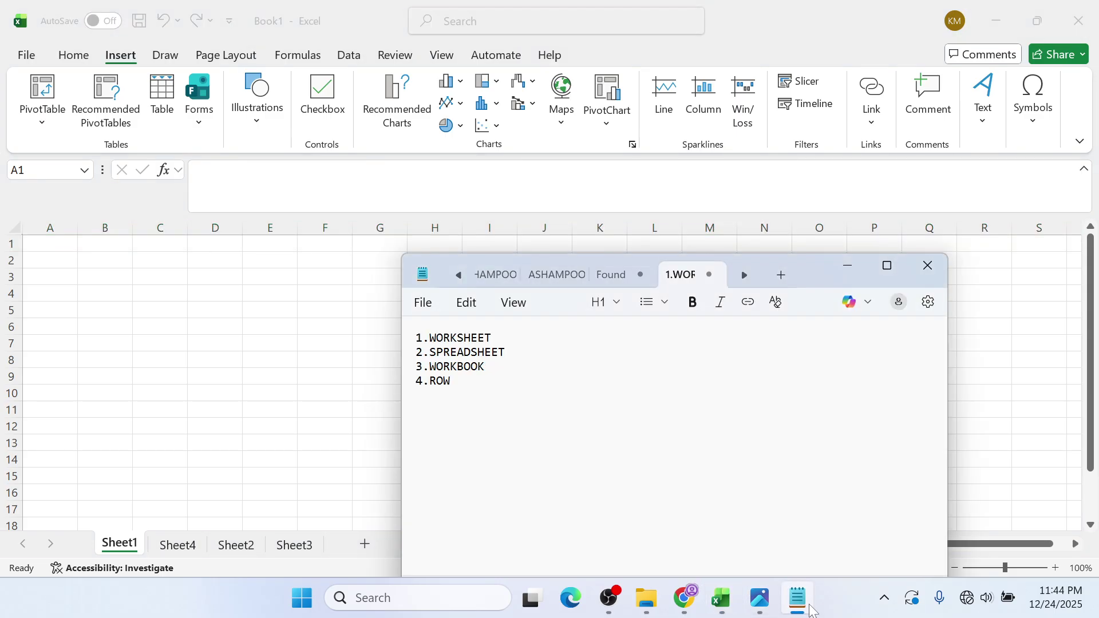
type("5.COLUMN")
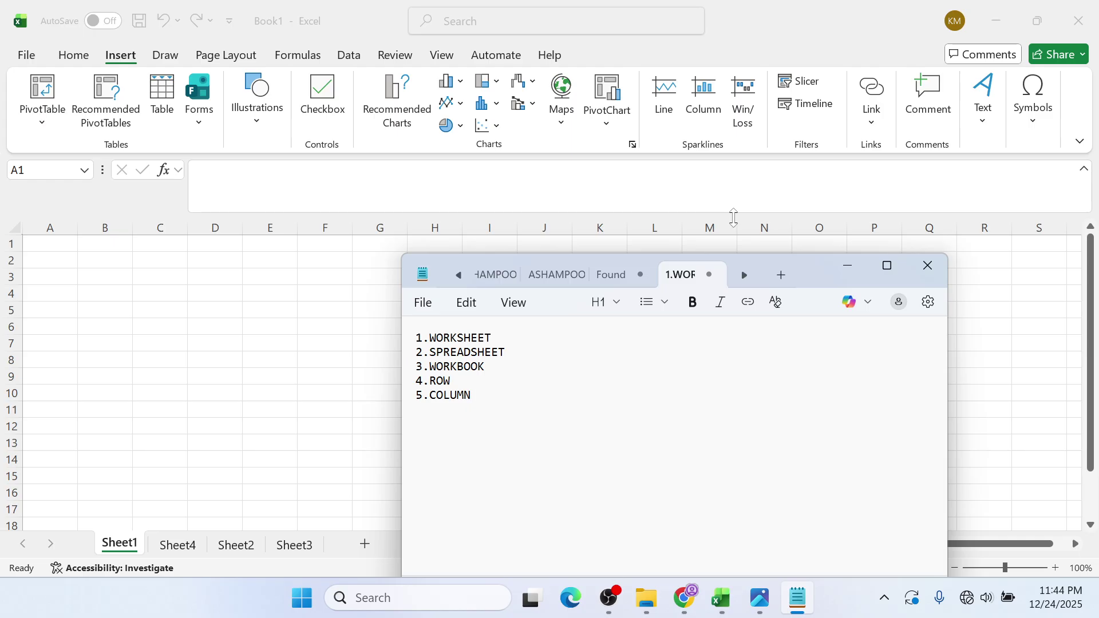
key("alt+Tab")
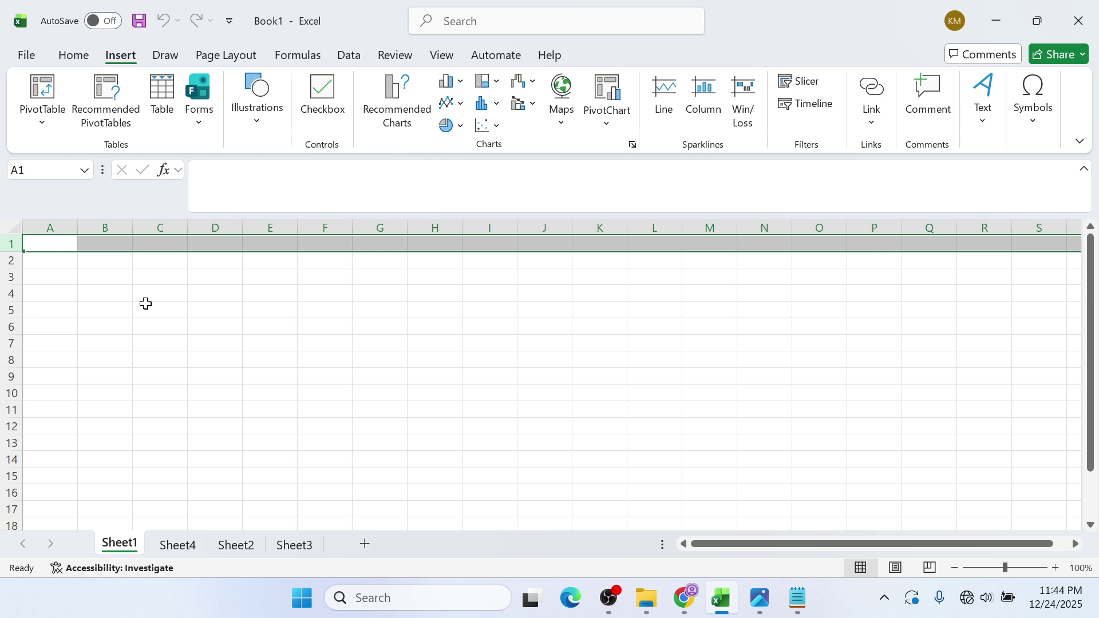
- Pick C3, then select whole columns A, B, C, D, E and F in turn
left_click(138, 274)
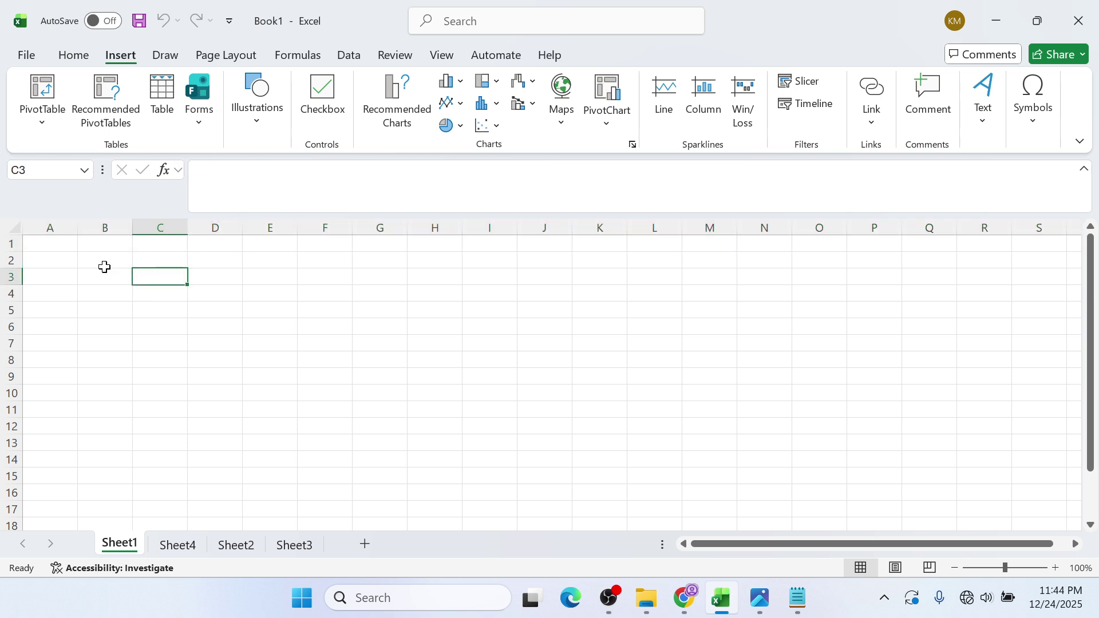
left_click(66, 229)
left_click(89, 229)
left_click(166, 229)
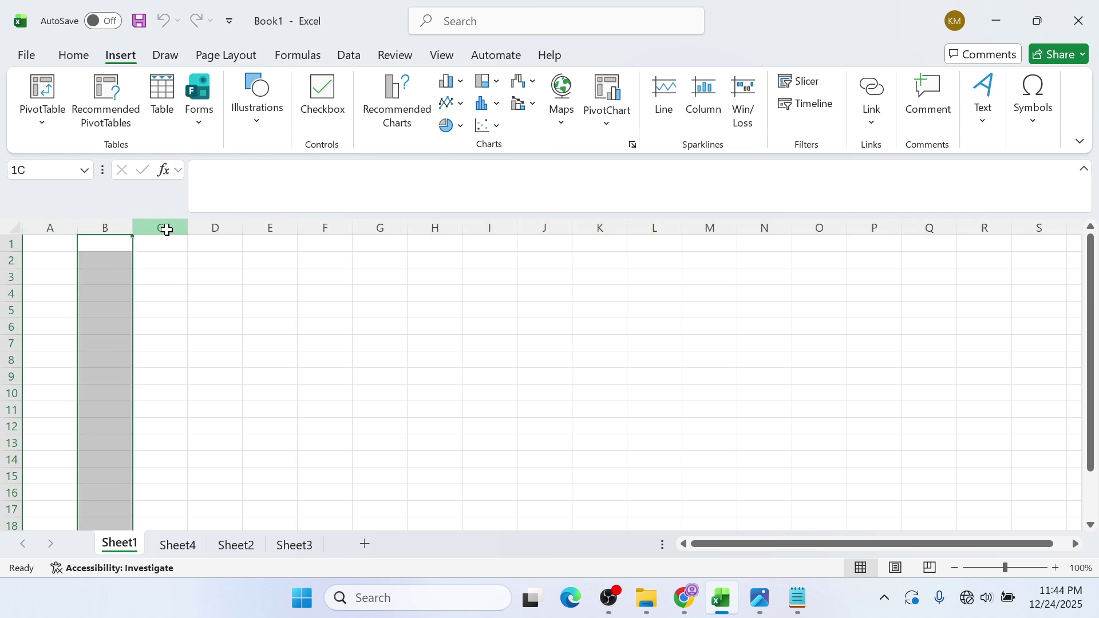
left_click(212, 229)
left_click(279, 230)
left_click(320, 229)
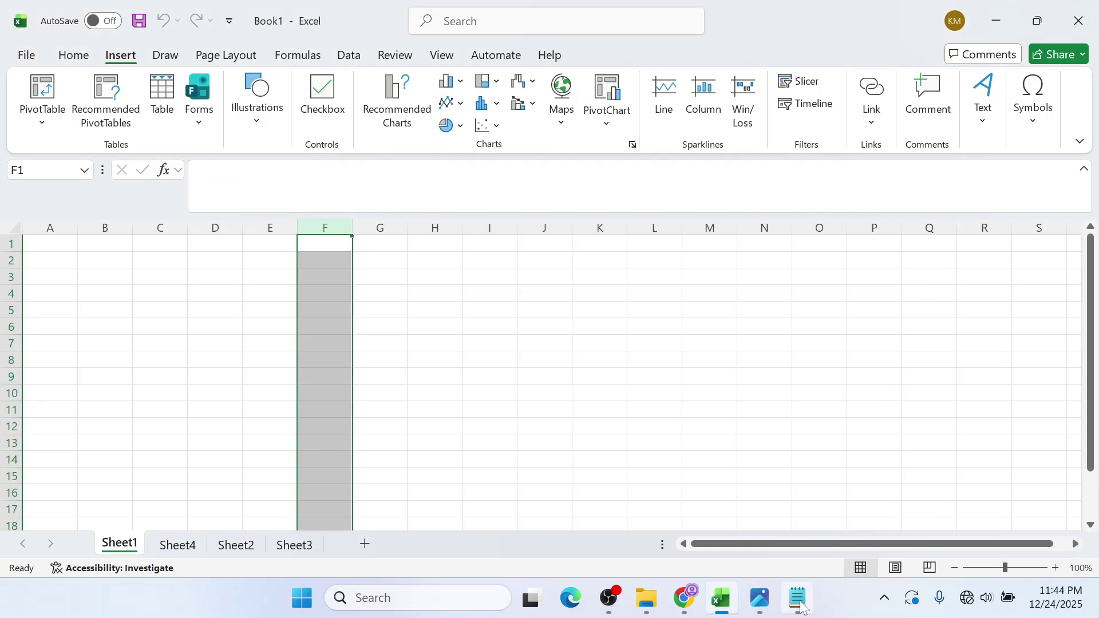
- Add 6.CELL on a new line in the Notepad list and return to Excel
left_click(799, 599)
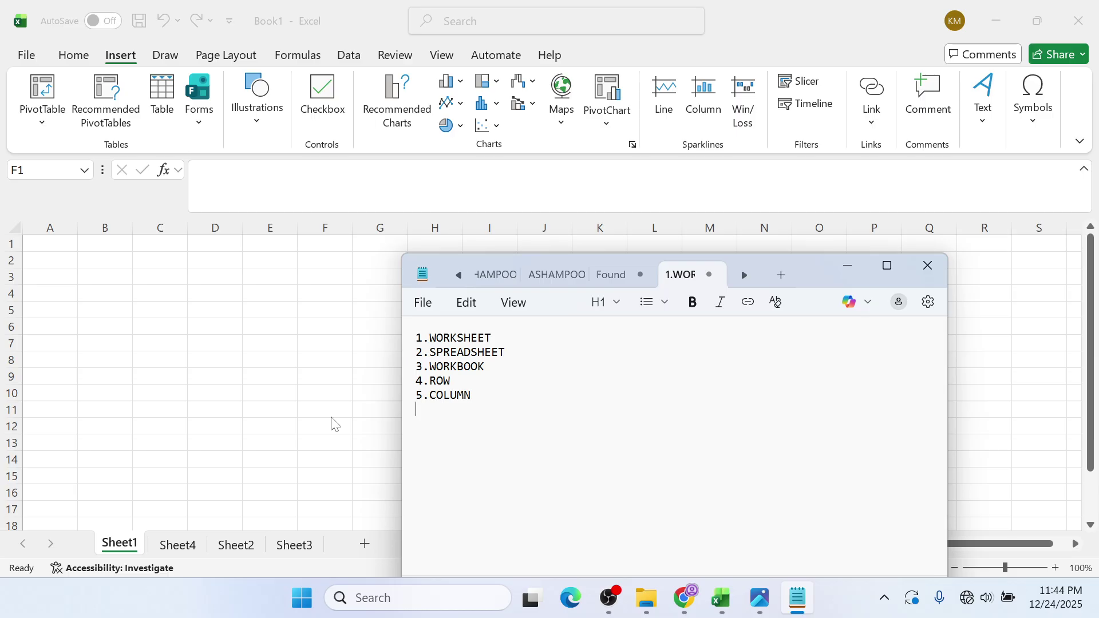
key("Return")
type("6.CEL")
key("alt+Tab")
left_click(999, 10)
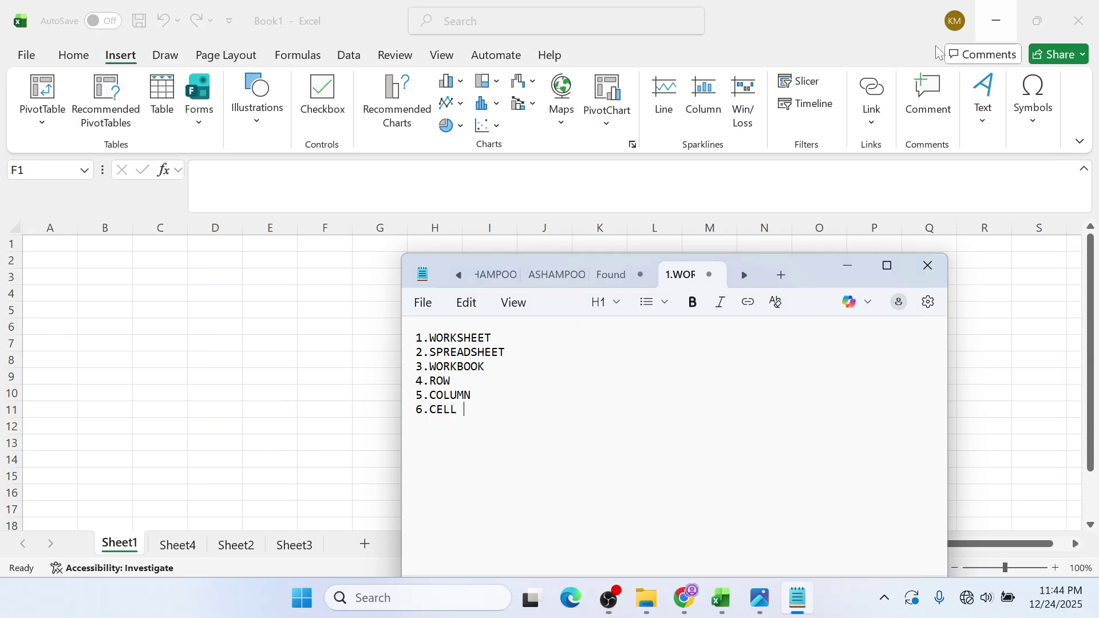
left_click(360, 353)
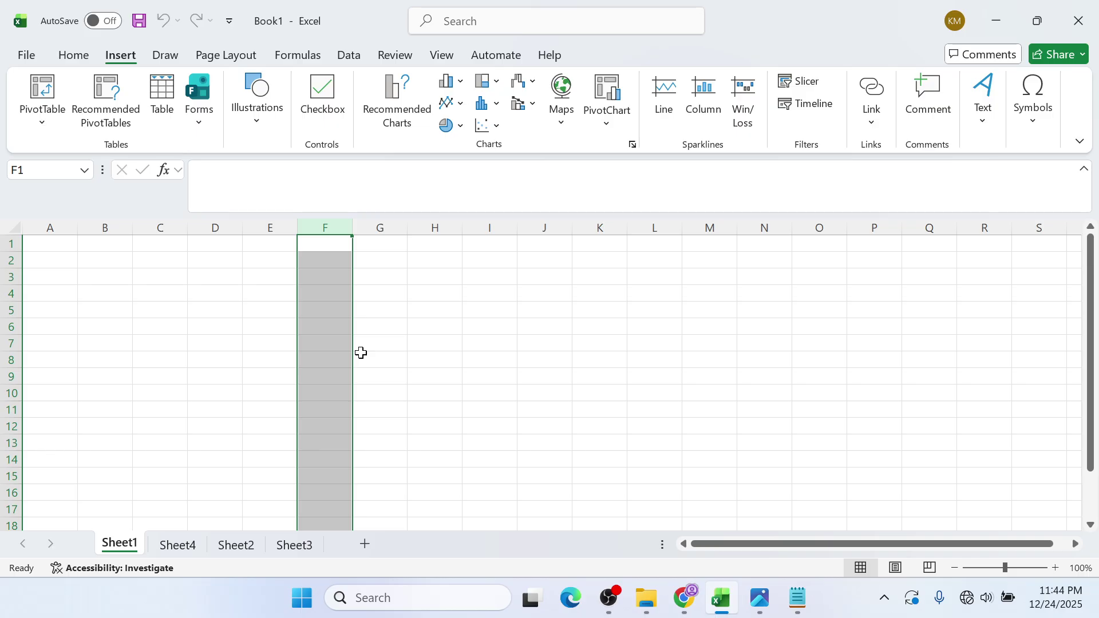
left_click(196, 332)
left_click(203, 280)
left_click(300, 295)
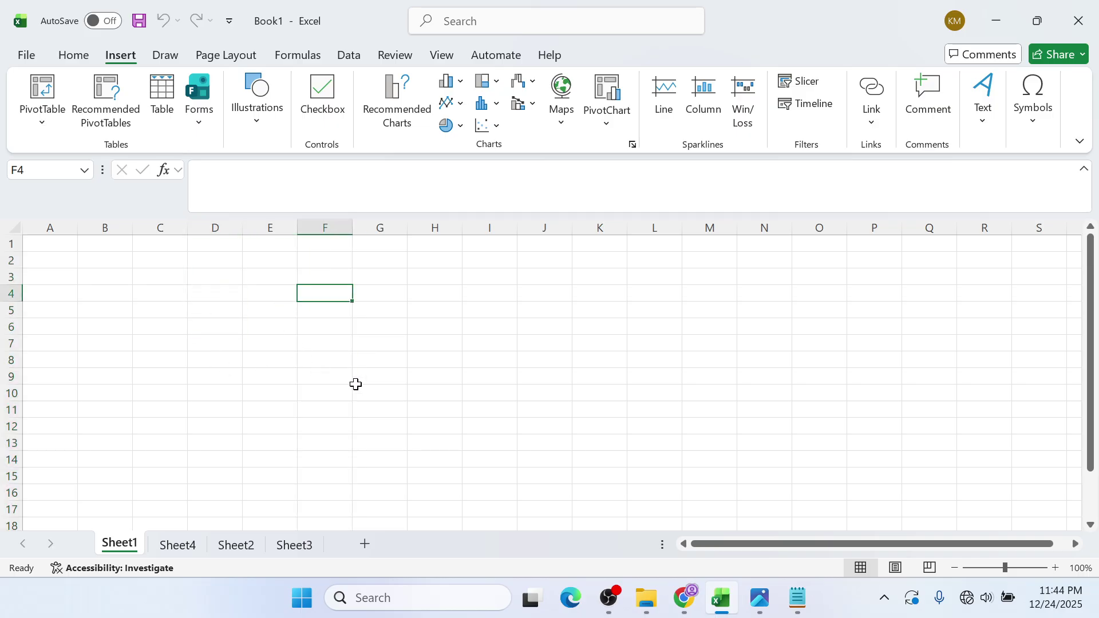
left_click(410, 325)
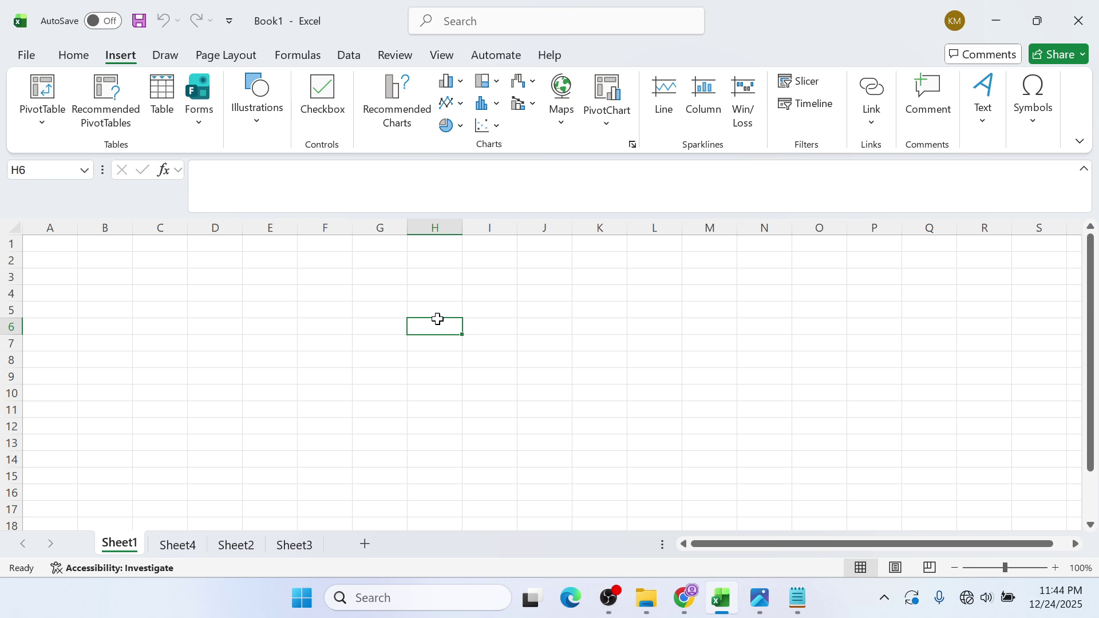
left_click(337, 289)
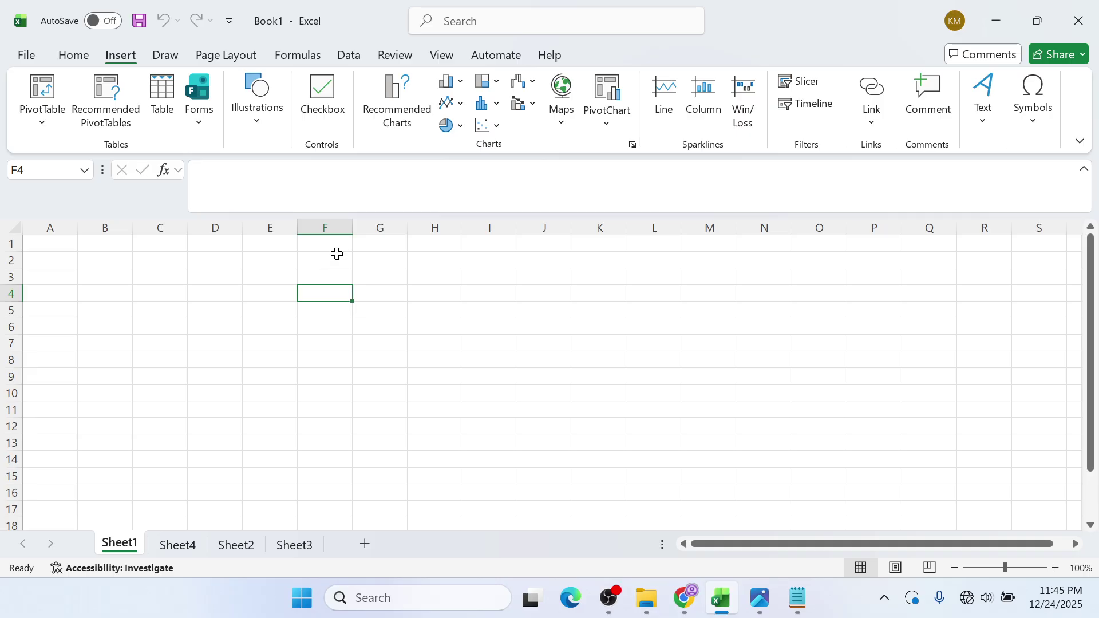
left_click(281, 313)
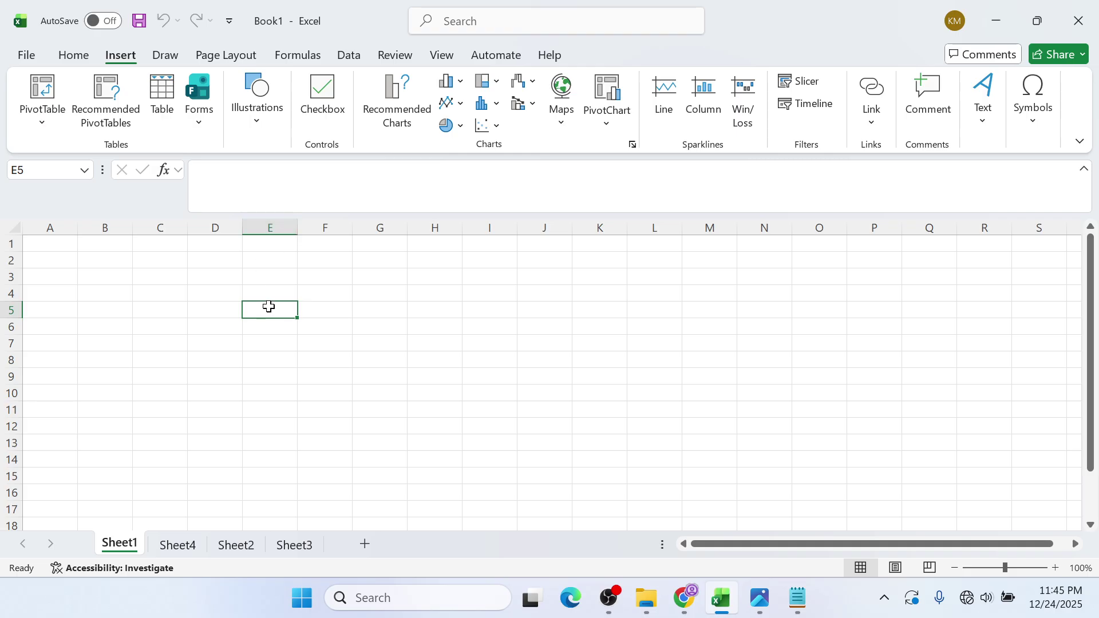
left_click(213, 376)
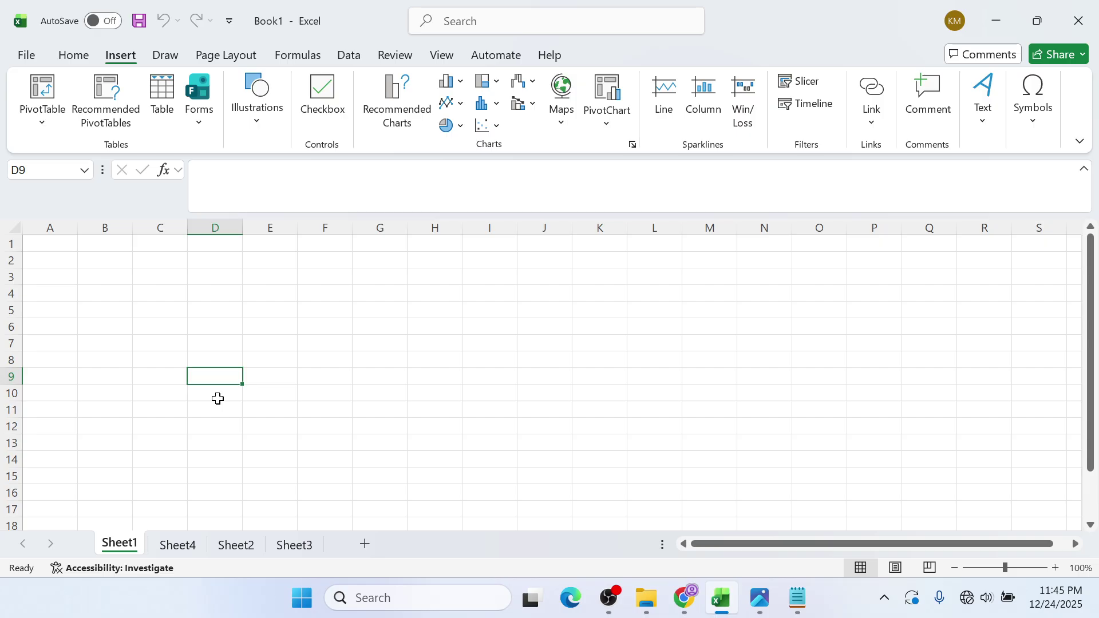
mouse_move(609, 596)
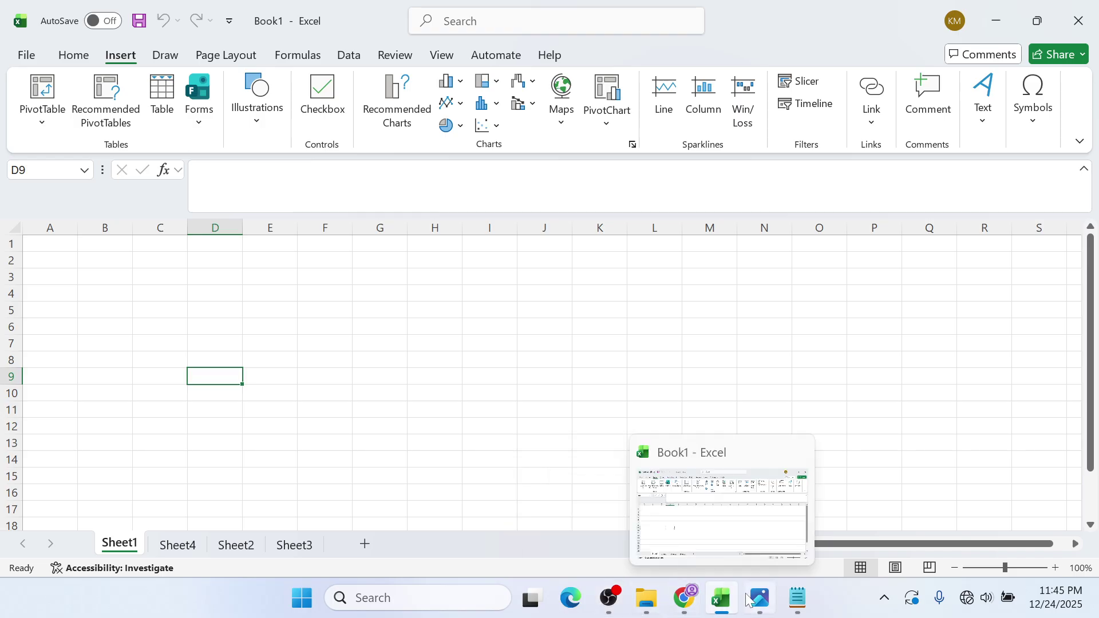
- Type CELL ADDRESS on a new Notepad line, prefix it with 7., then switch back to Excel
left_click(797, 598)
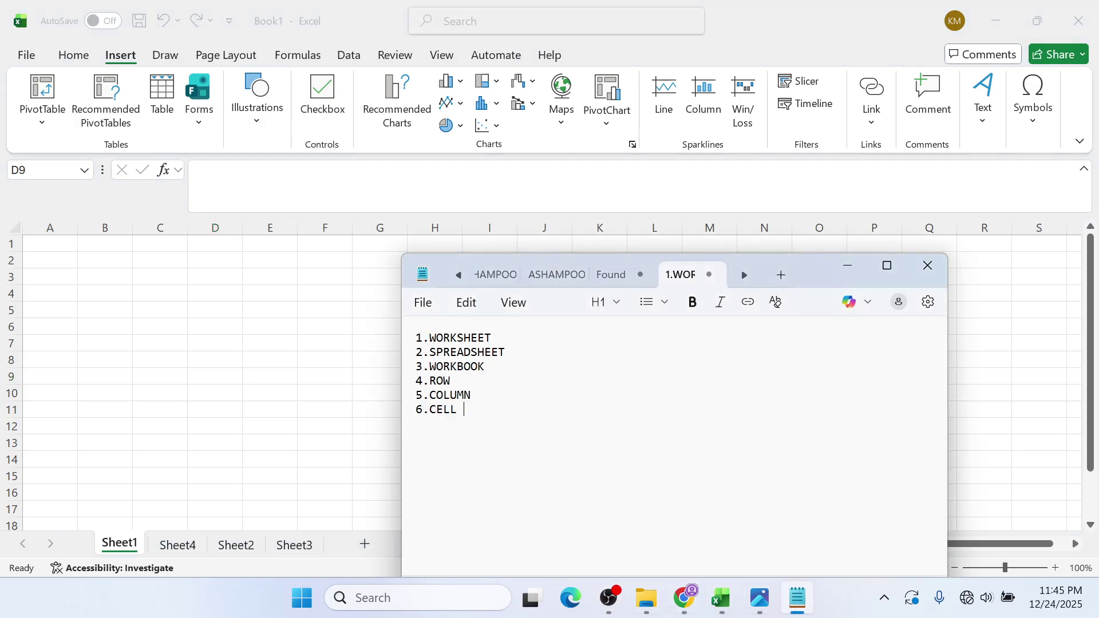
key("Return")
type("CE")
type("L")
type("L ADDRESS")
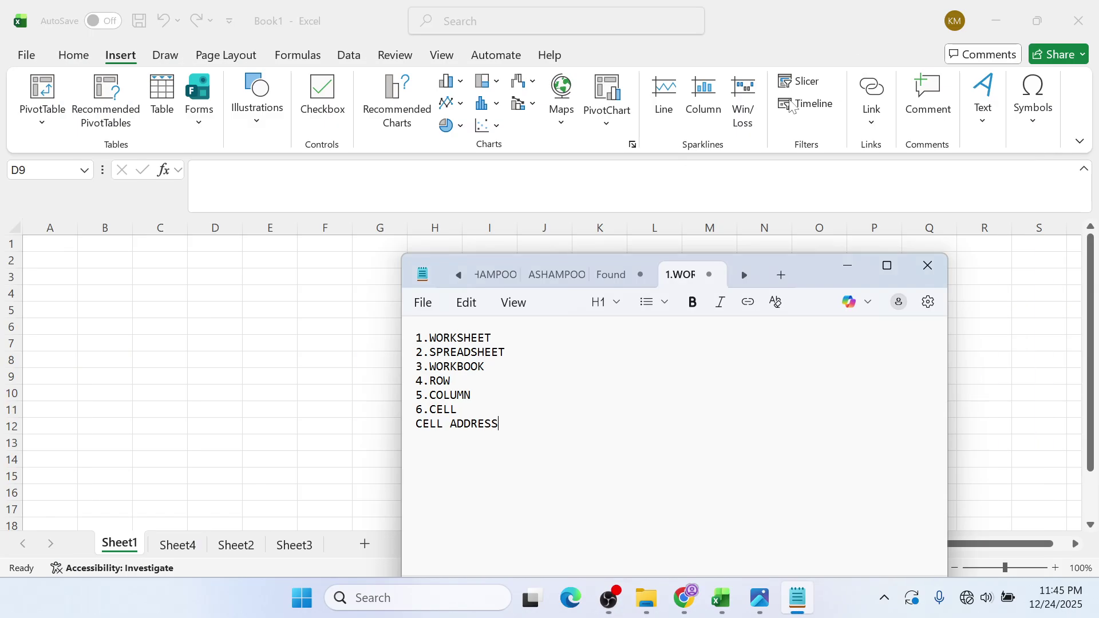
left_click(409, 430)
left_click(418, 427)
type("7.")
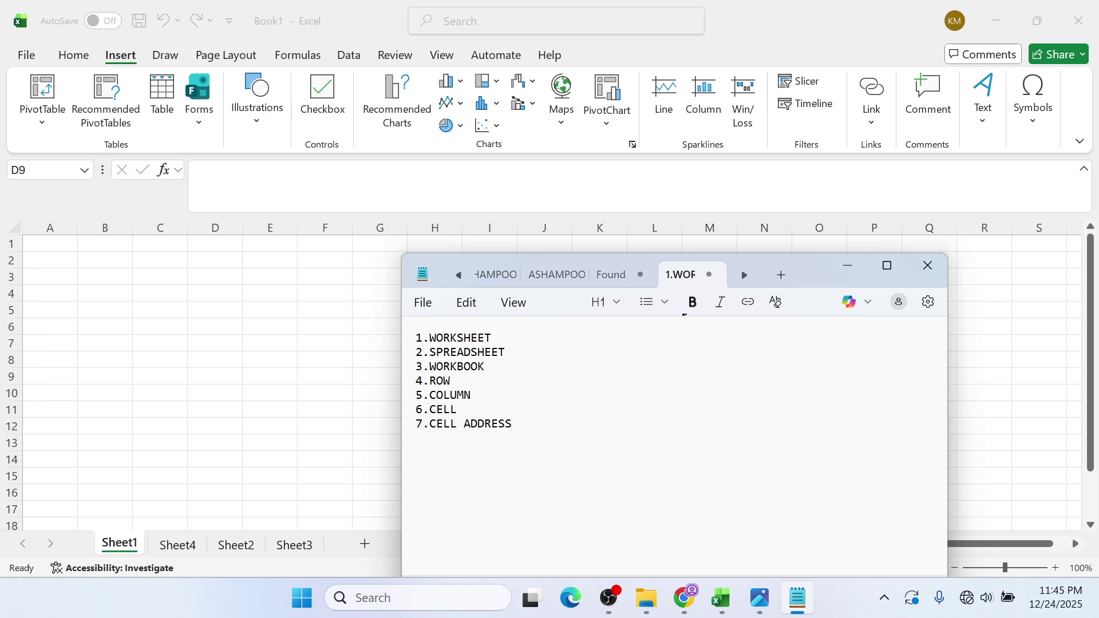
key("alt+Tab")
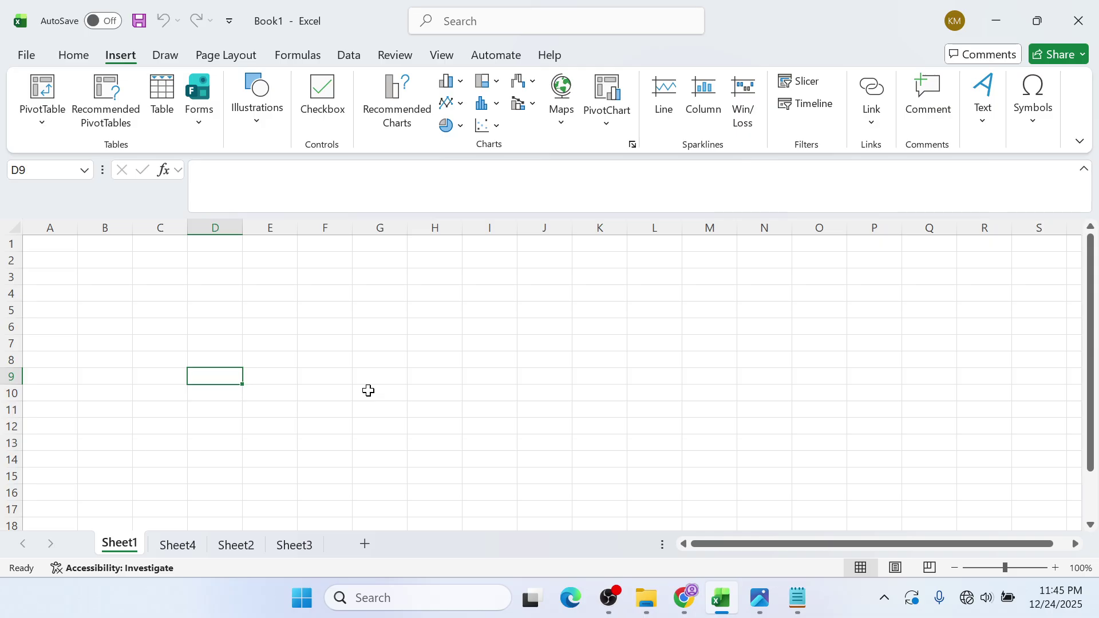
- Select cells H11 and E5, briefly showing and hiding the COVER.jpeg image
left_click(429, 405)
left_click(287, 311)
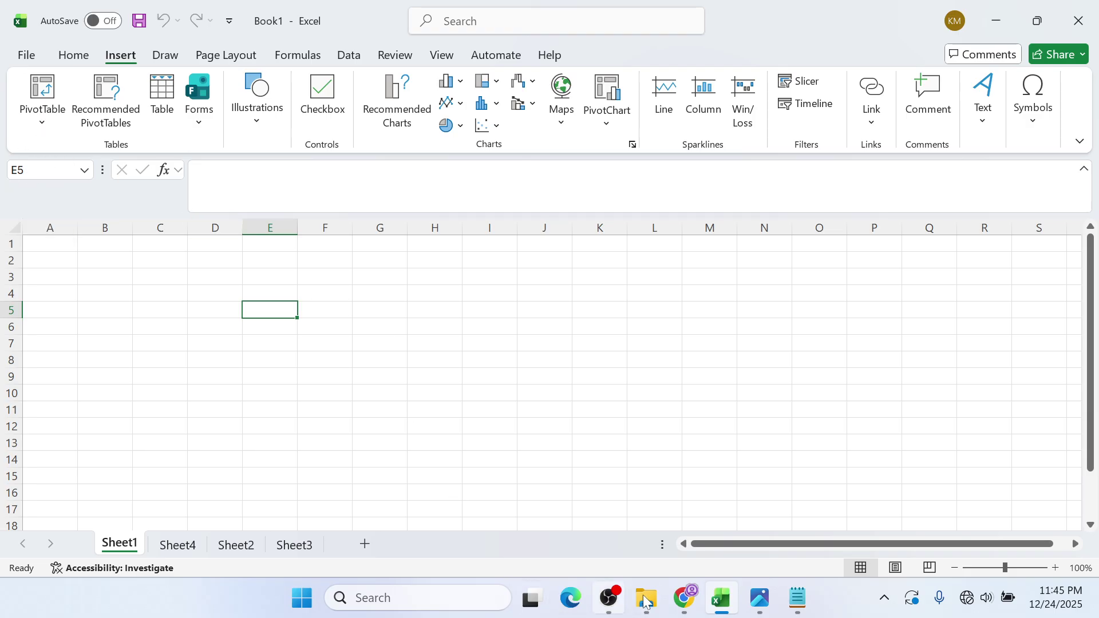
mouse_move(765, 605)
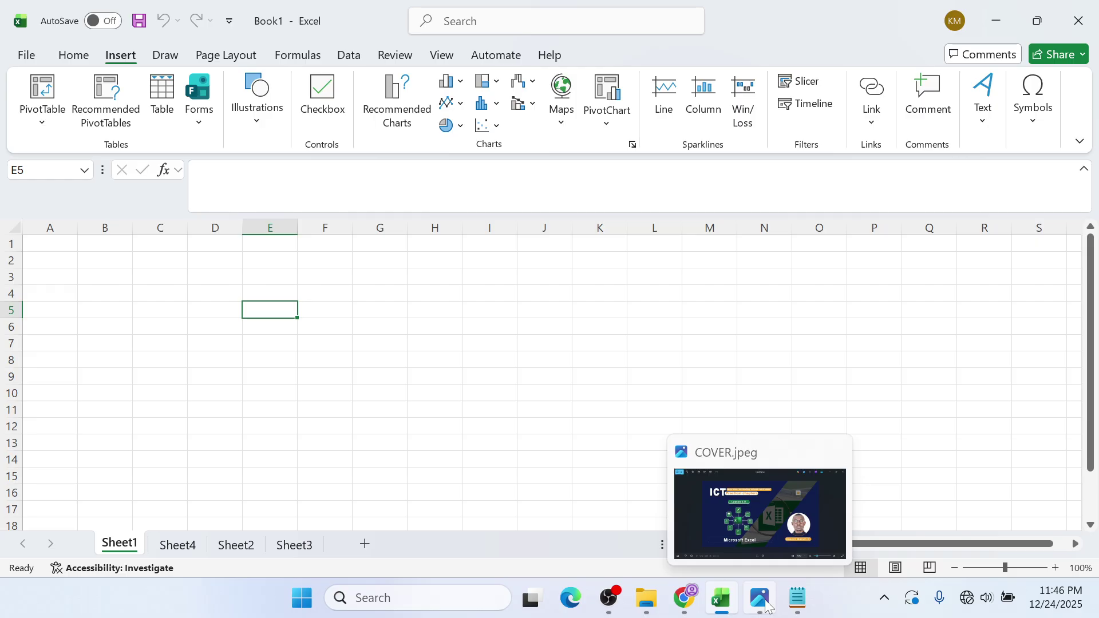
left_click(766, 605)
left_click(761, 602)
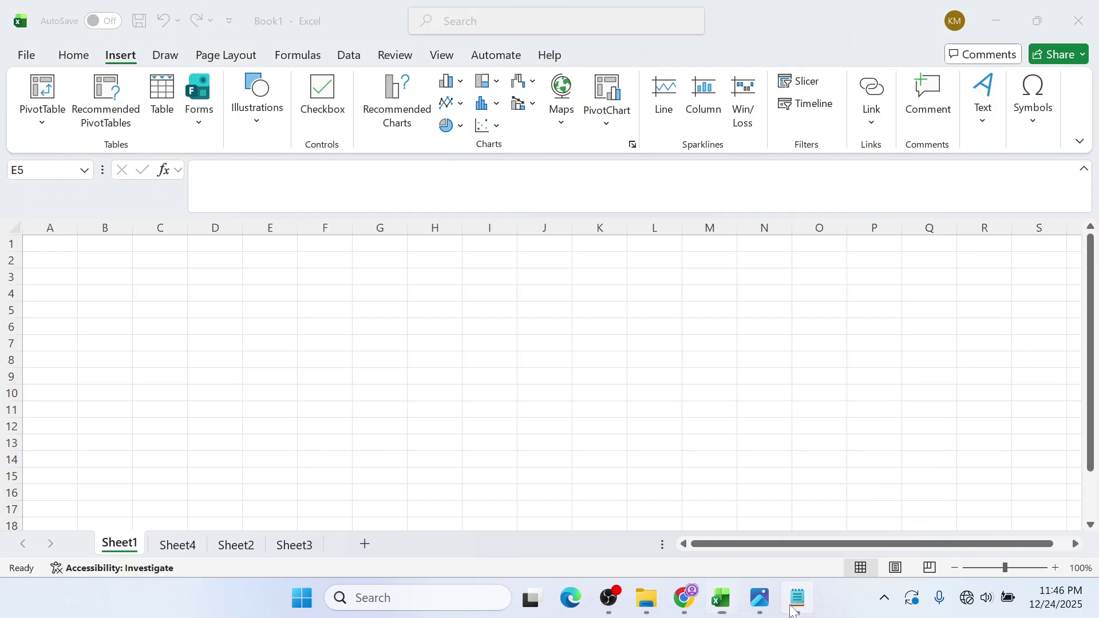
- Add 8.RANGE to the Notepad term list and bring the Excel workbook back
left_click(792, 607)
type("8")
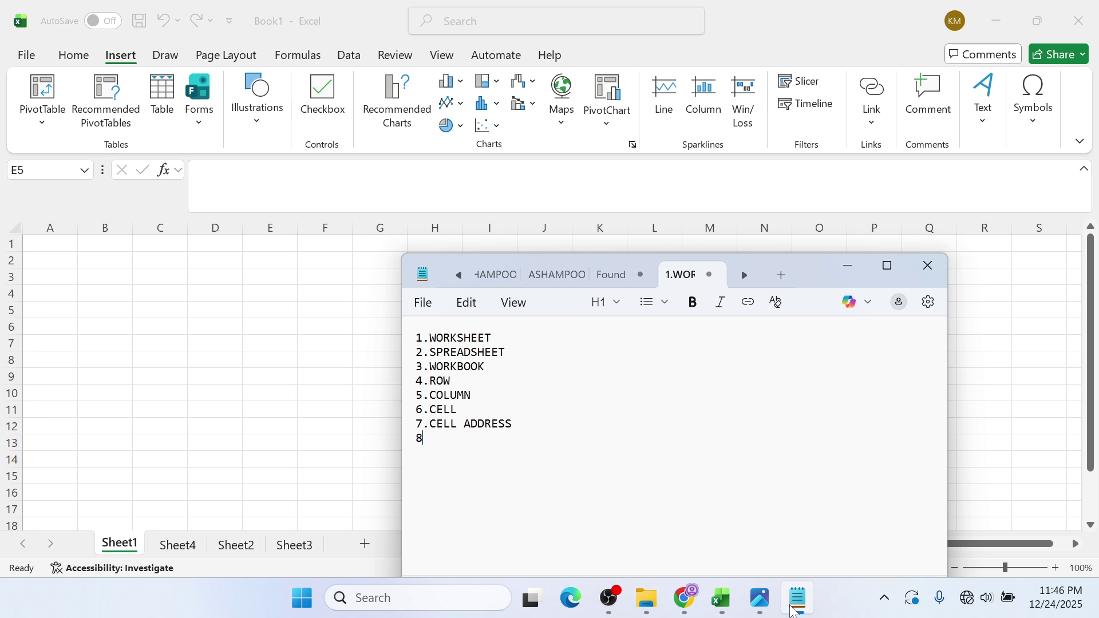
type(".RANGE")
key("alt+Tab")
left_click(998, 10)
left_click(193, 395)
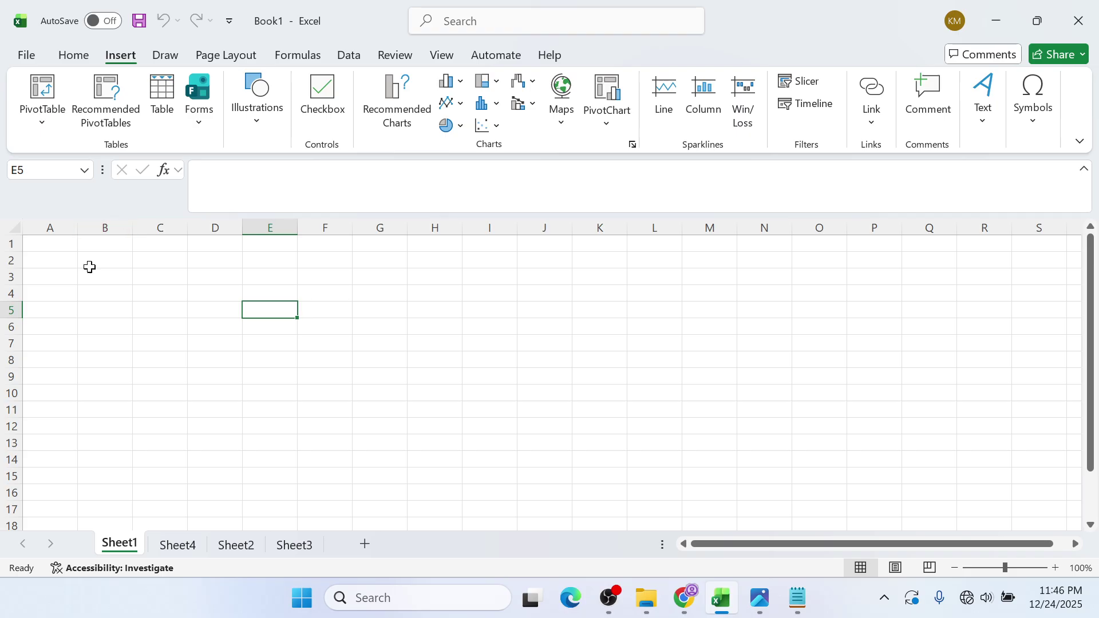
left_click_drag(89, 292, 360, 291)
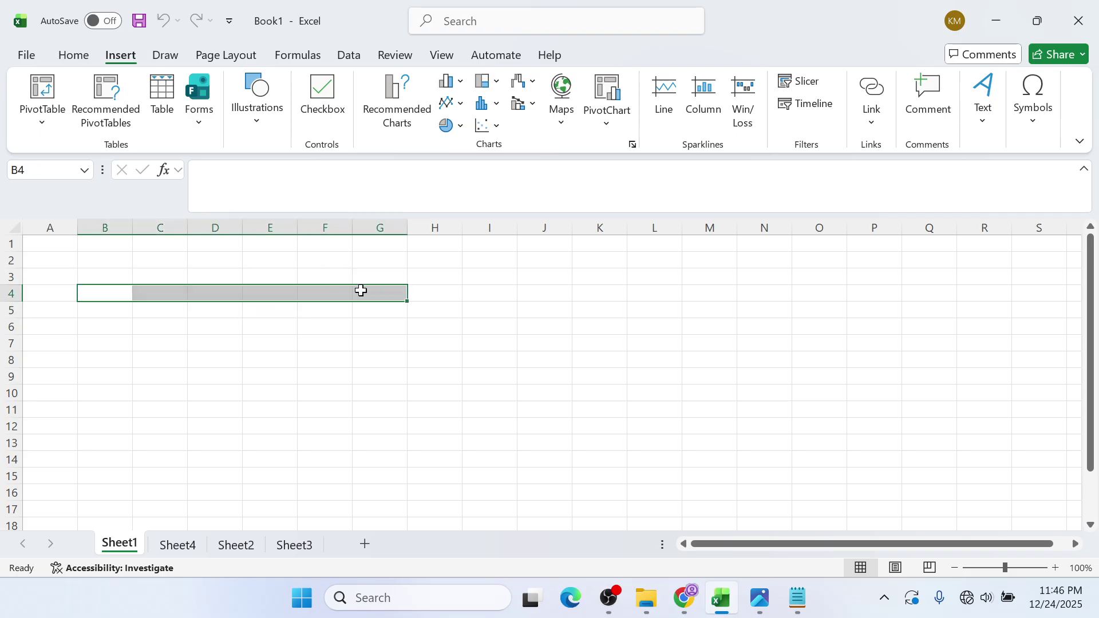
left_click(367, 378)
left_click(237, 381)
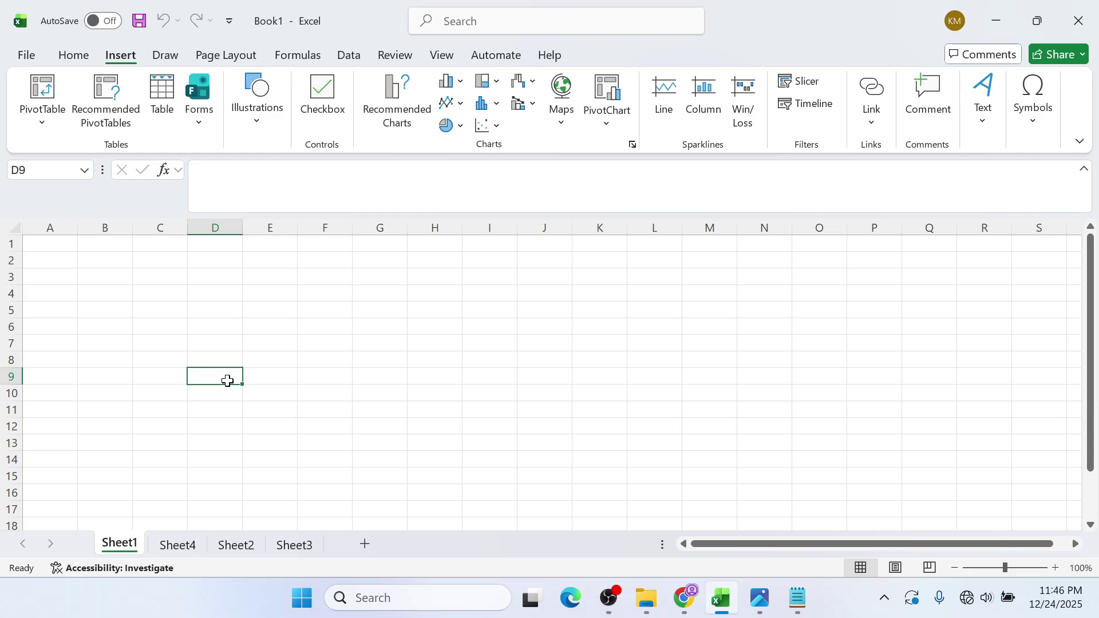
left_click(224, 291)
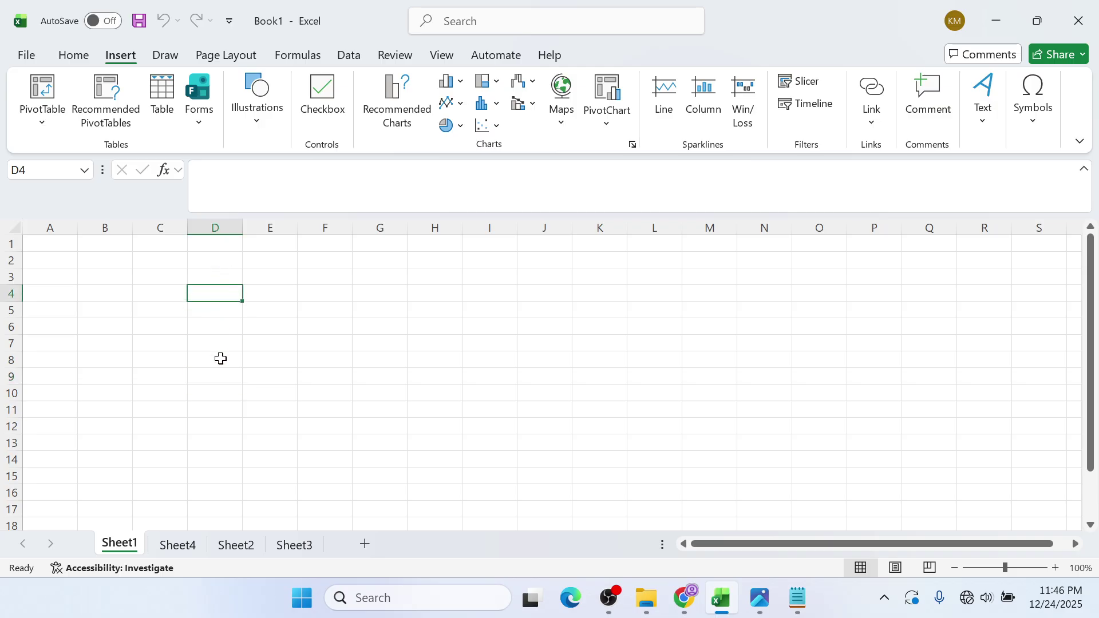
left_click(217, 379)
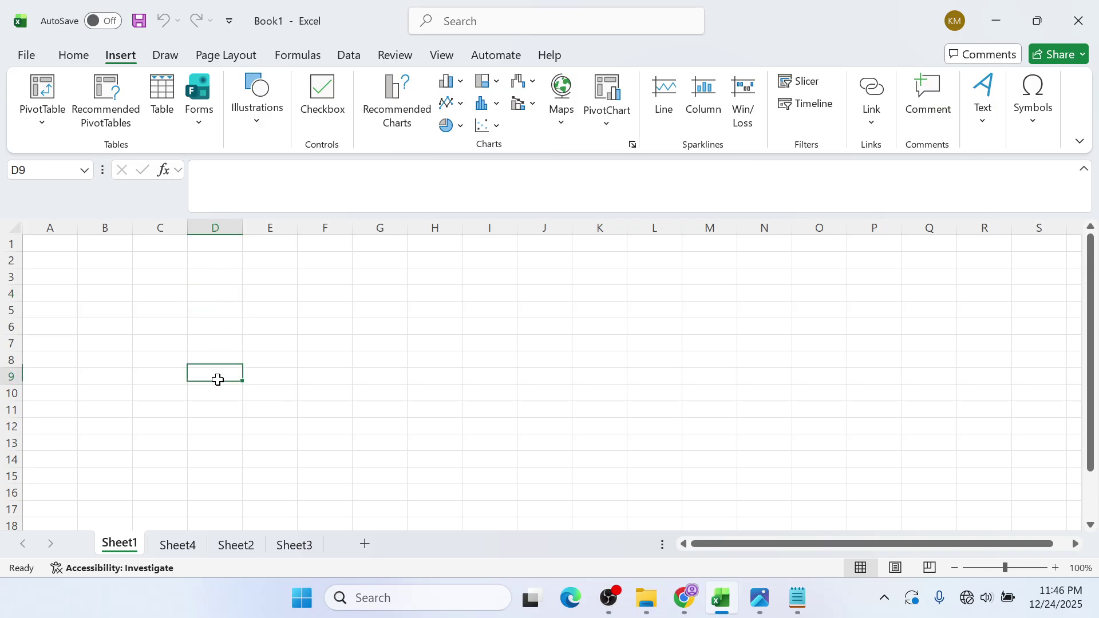
left_click(224, 297)
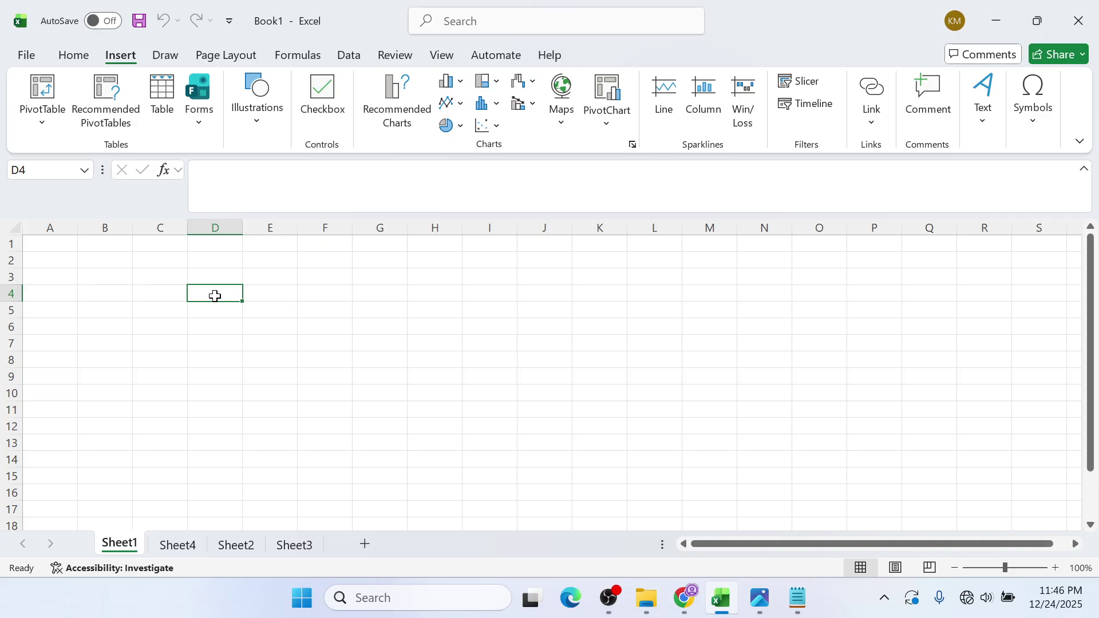
left_click_drag(214, 296, 216, 368)
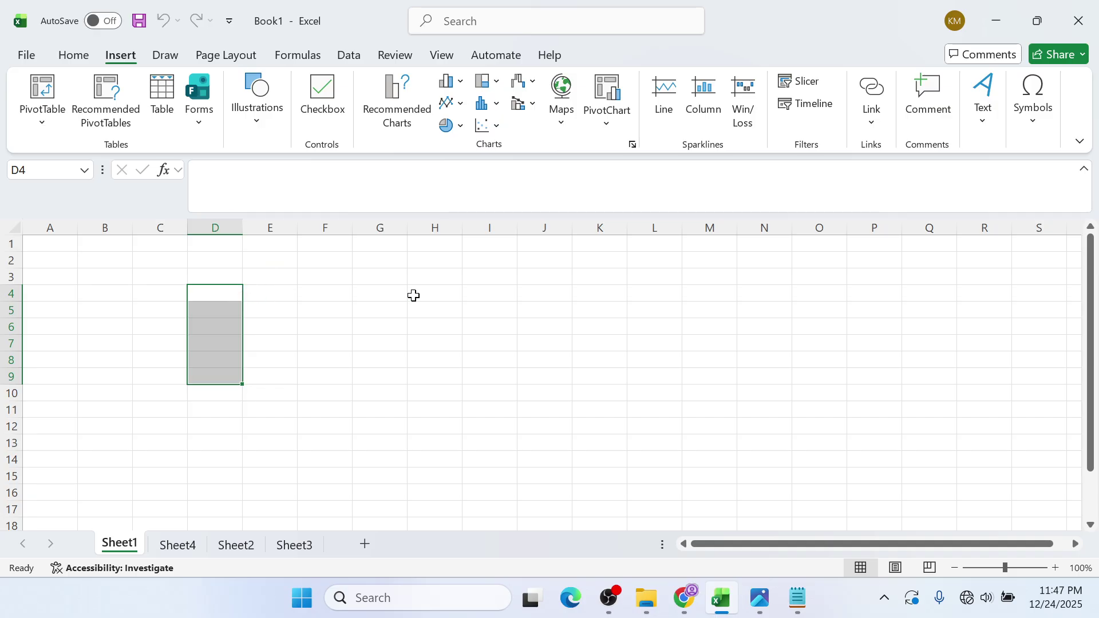
left_click(1038, 23)
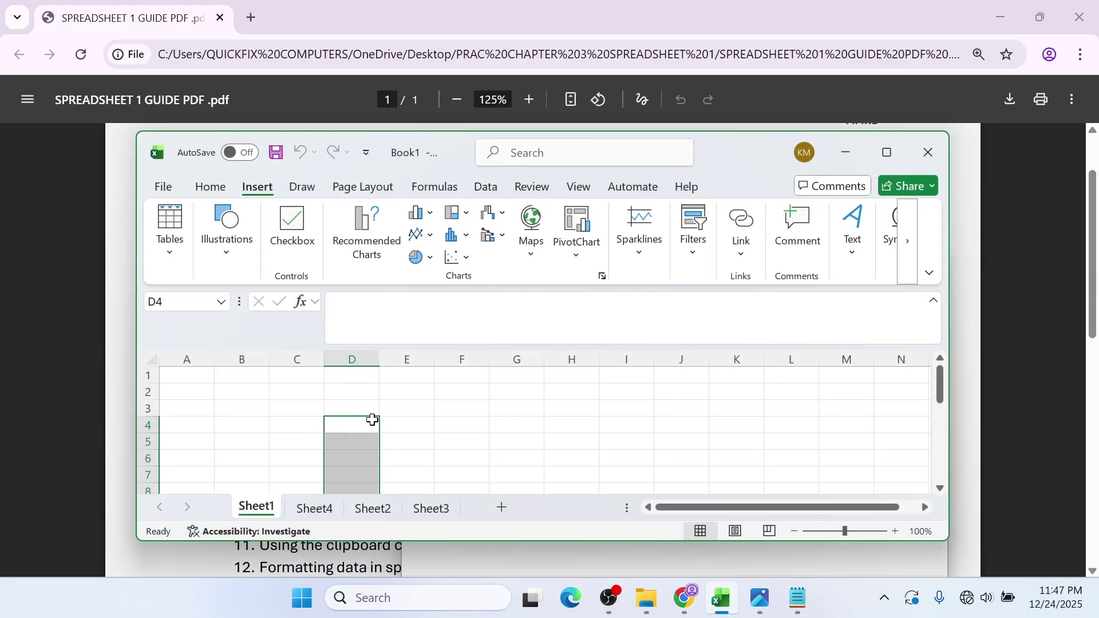
scroll(539, 421, "down", 3)
scroll(541, 423, "up", 1)
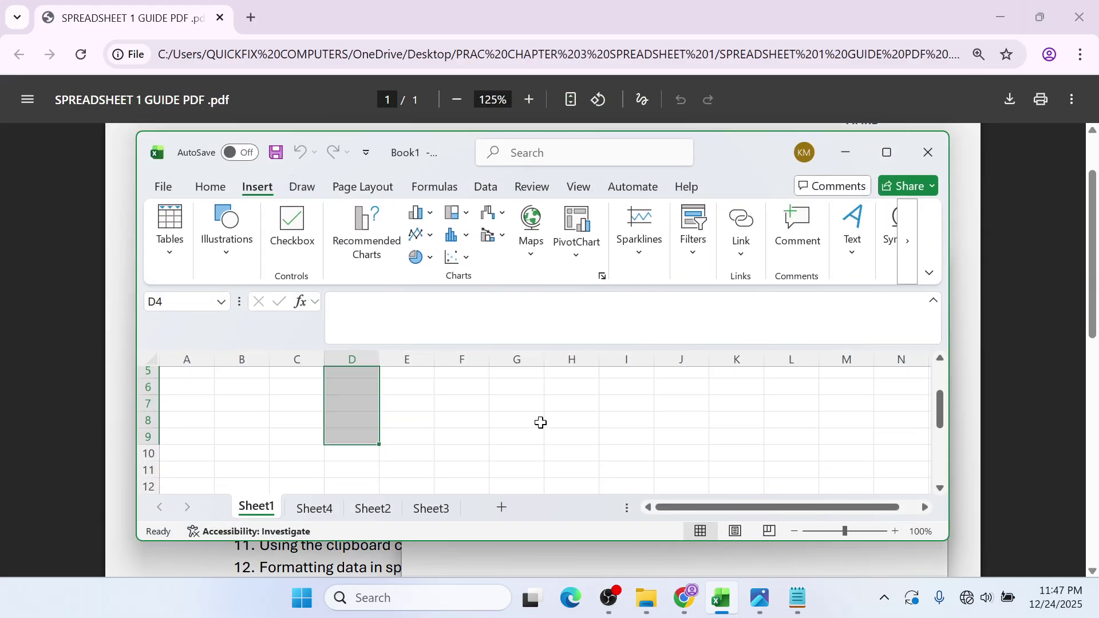
scroll(363, 432, "up", 1)
scroll(438, 393, "down", 1)
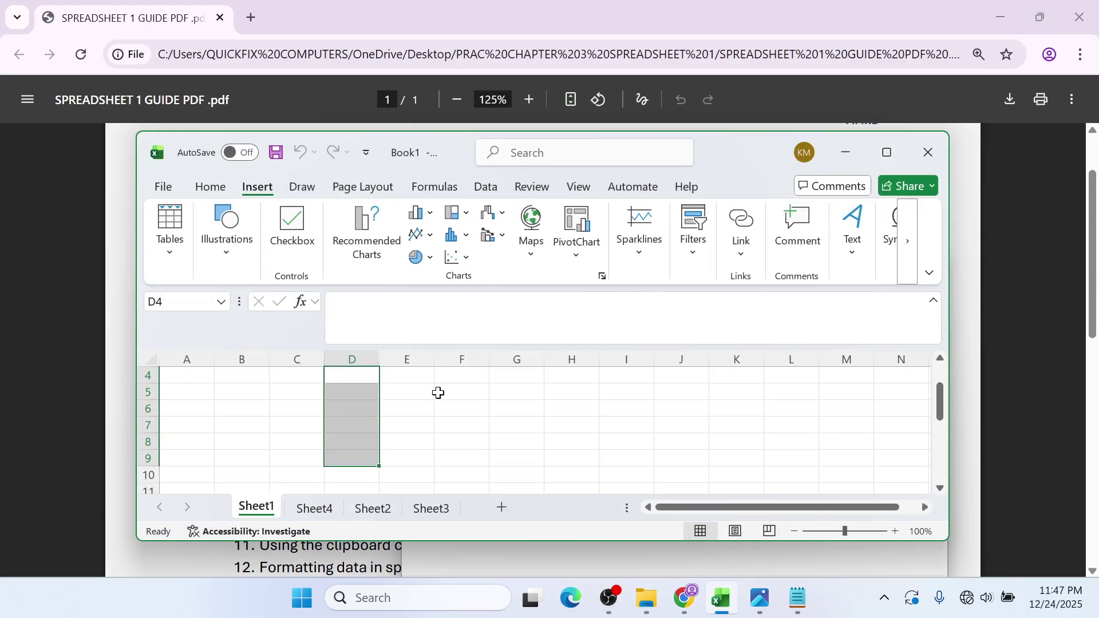
left_click(886, 152)
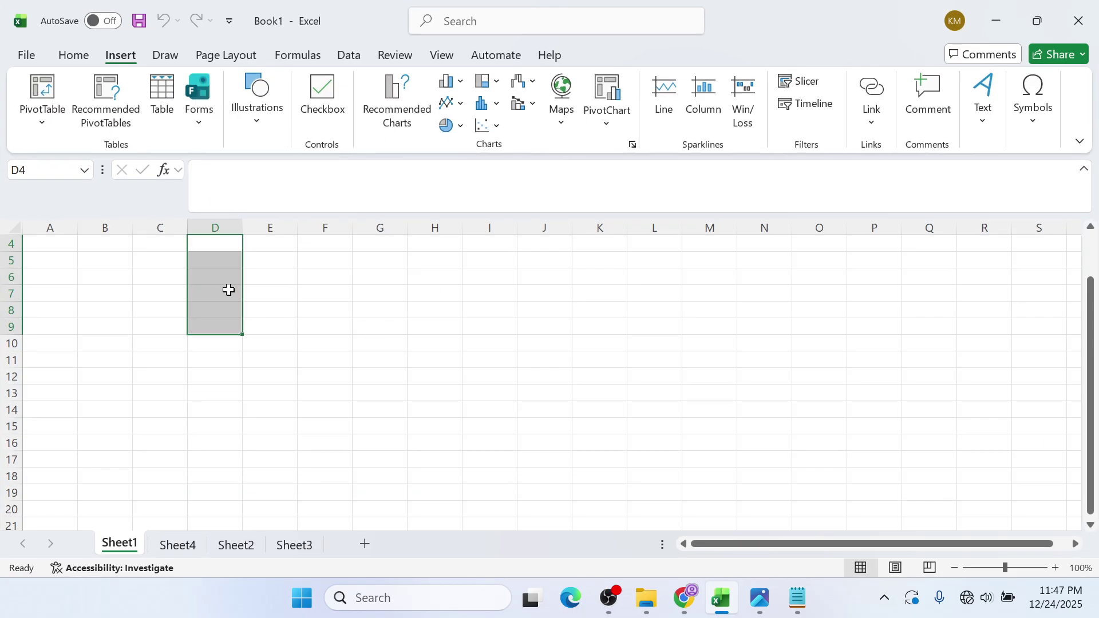
scroll(228, 290, "up", 1)
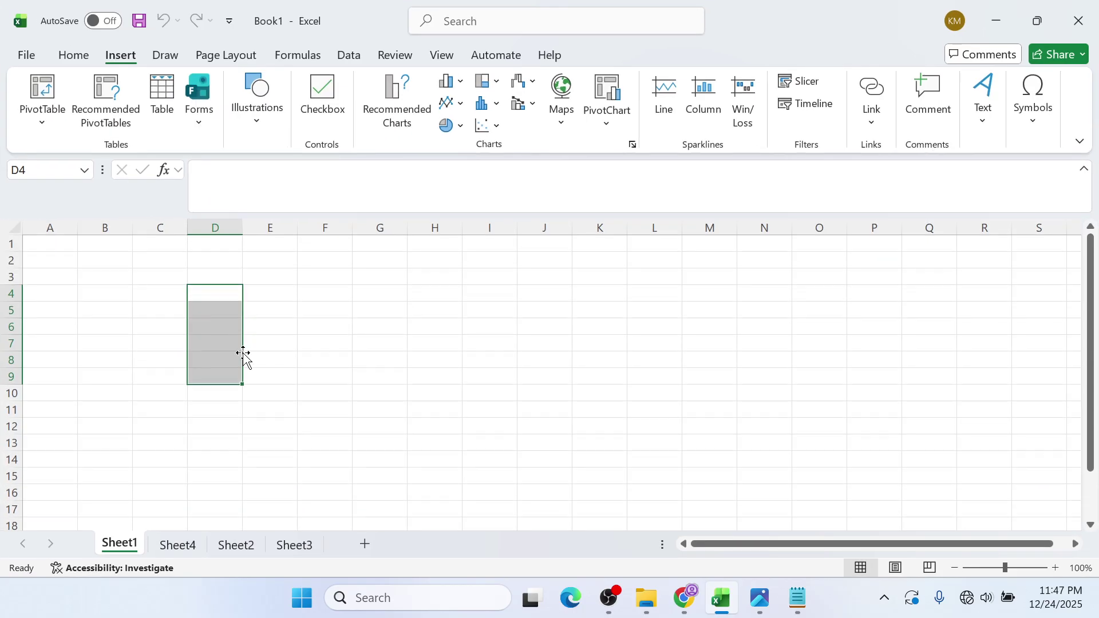
left_click(223, 376)
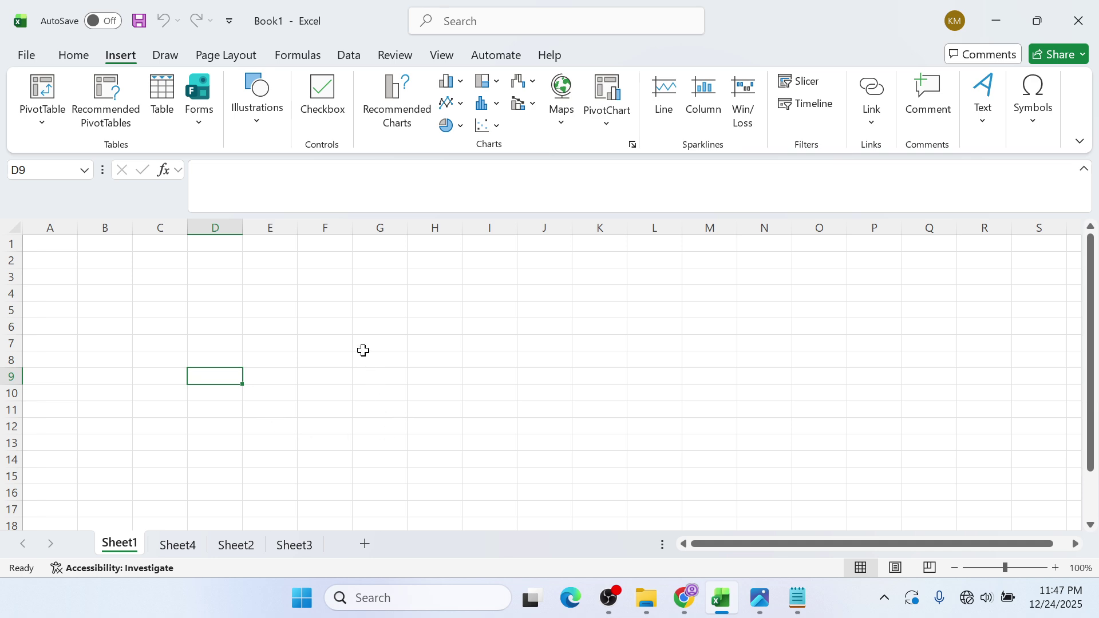
left_click(322, 294)
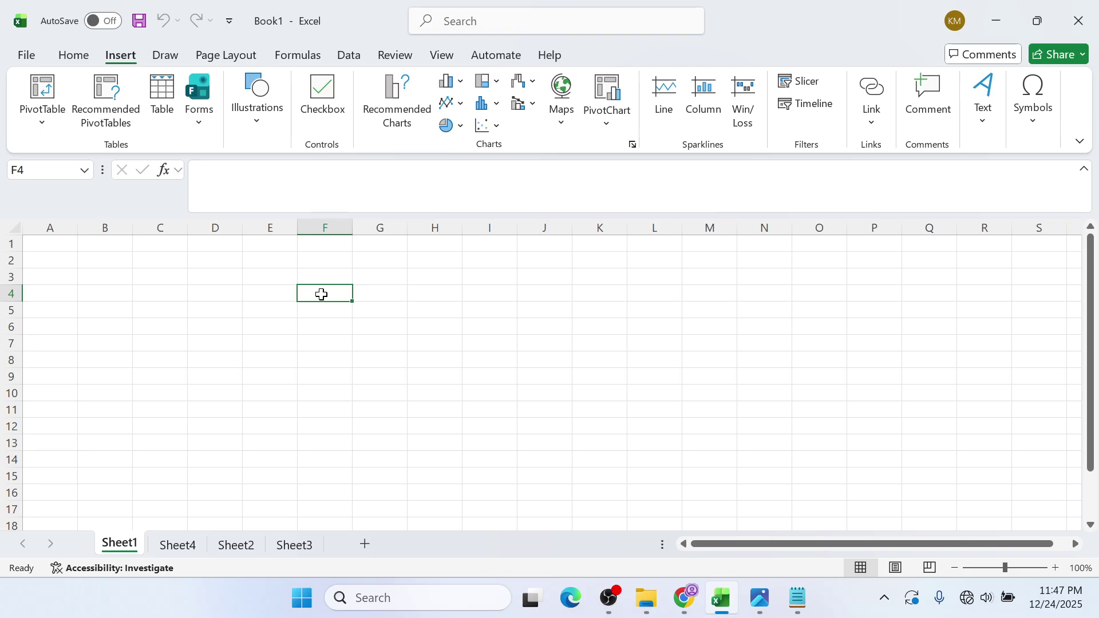
- Select the ranges F4:I4 and K3:N3, then bring the Notepad term list forward
left_click_drag(321, 294, 492, 293)
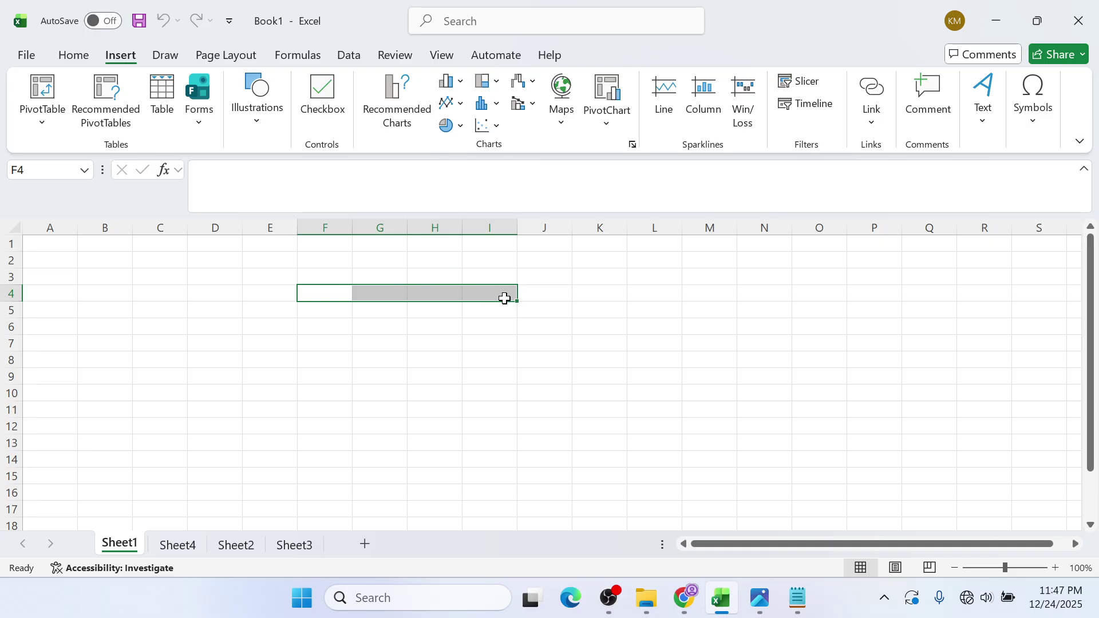
left_click(603, 277)
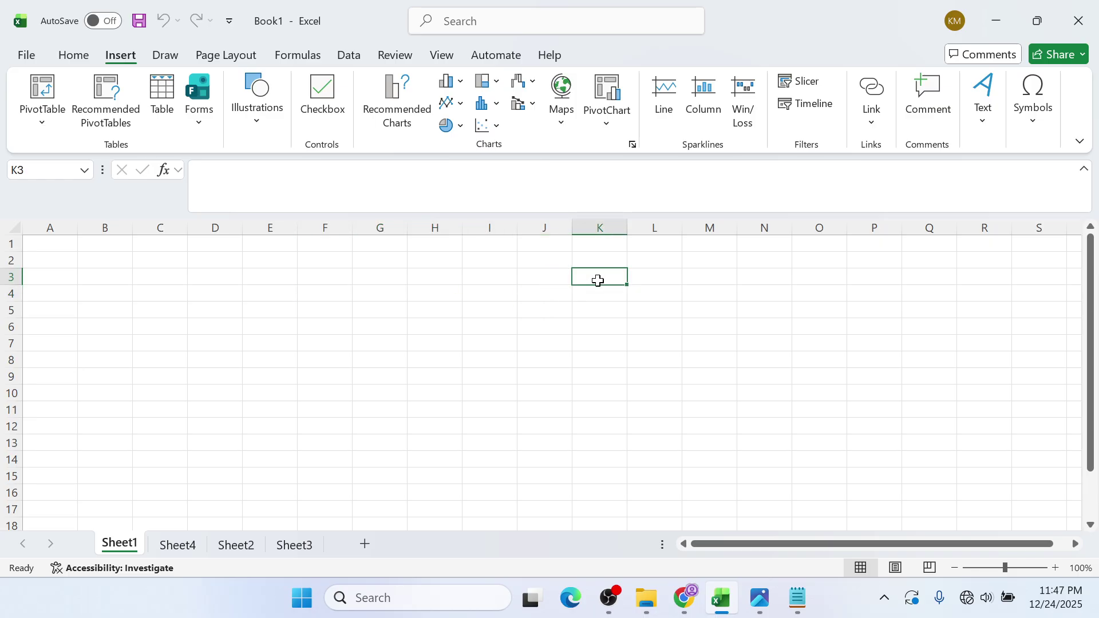
left_click_drag(609, 280, 786, 278)
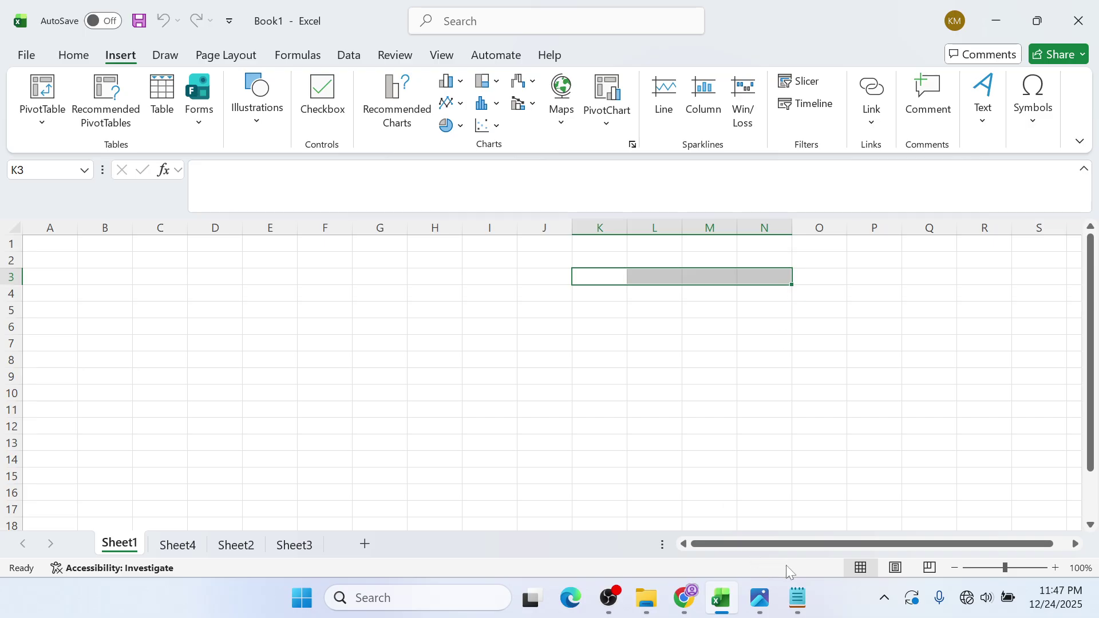
left_click(806, 589)
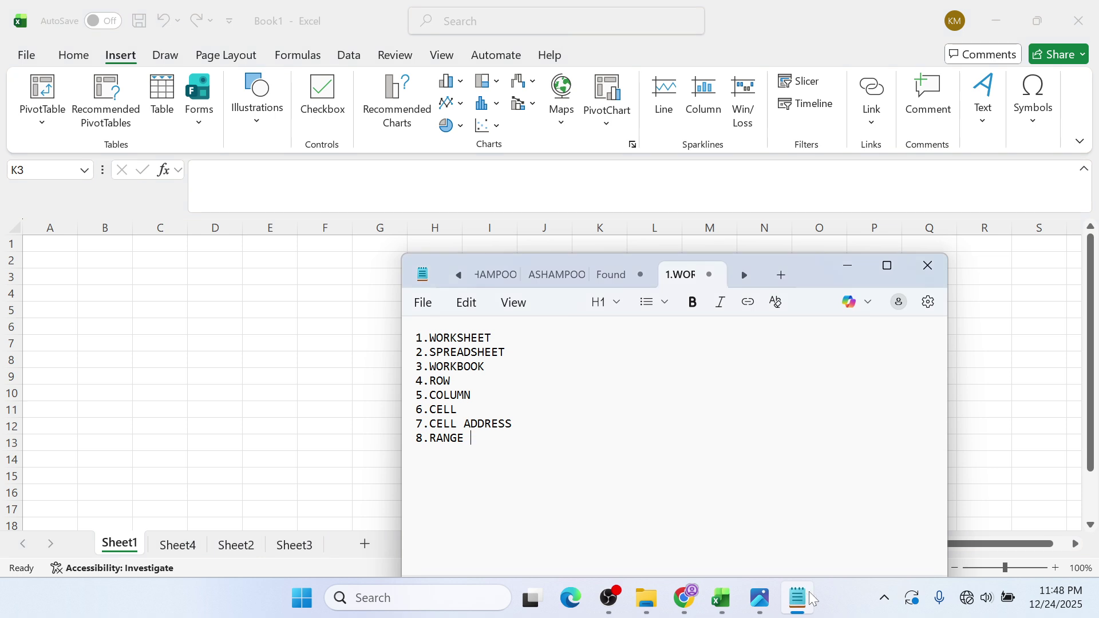
- Add 9.LABEL to the Notepad term list, minimize Notepad, and select cell A1 in Excel
type("9.LAB")
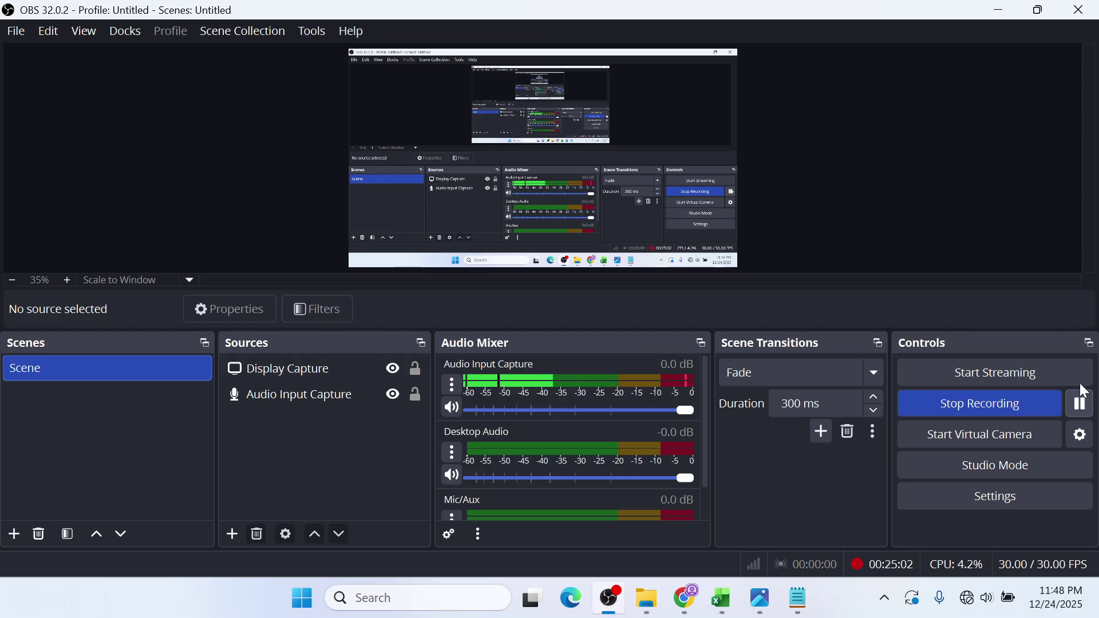
left_click(999, 10)
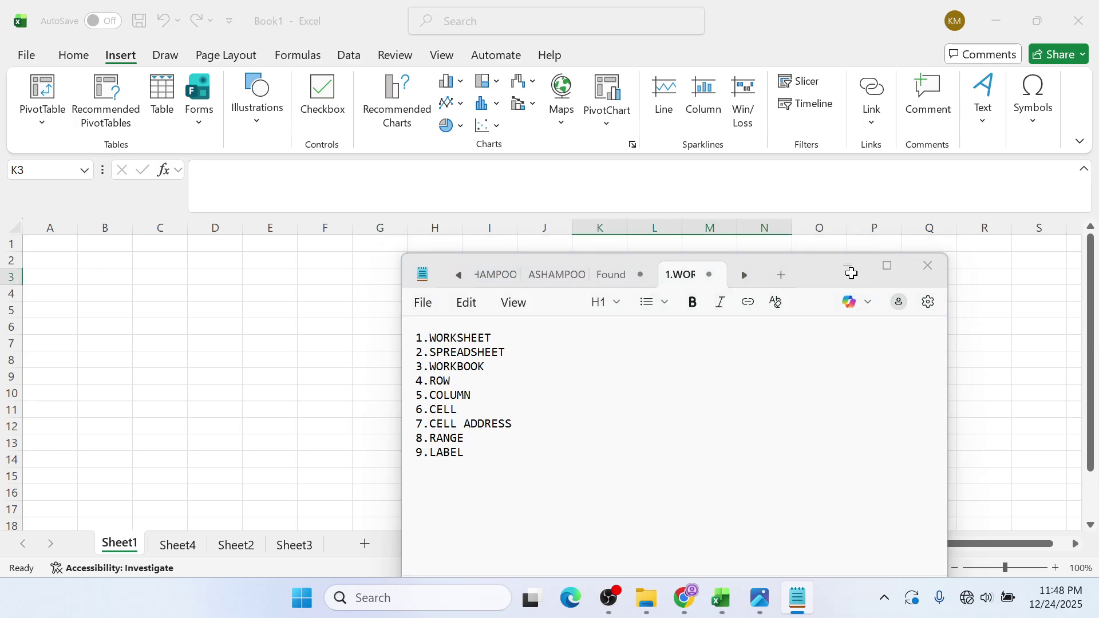
left_click(847, 267)
left_click(52, 242)
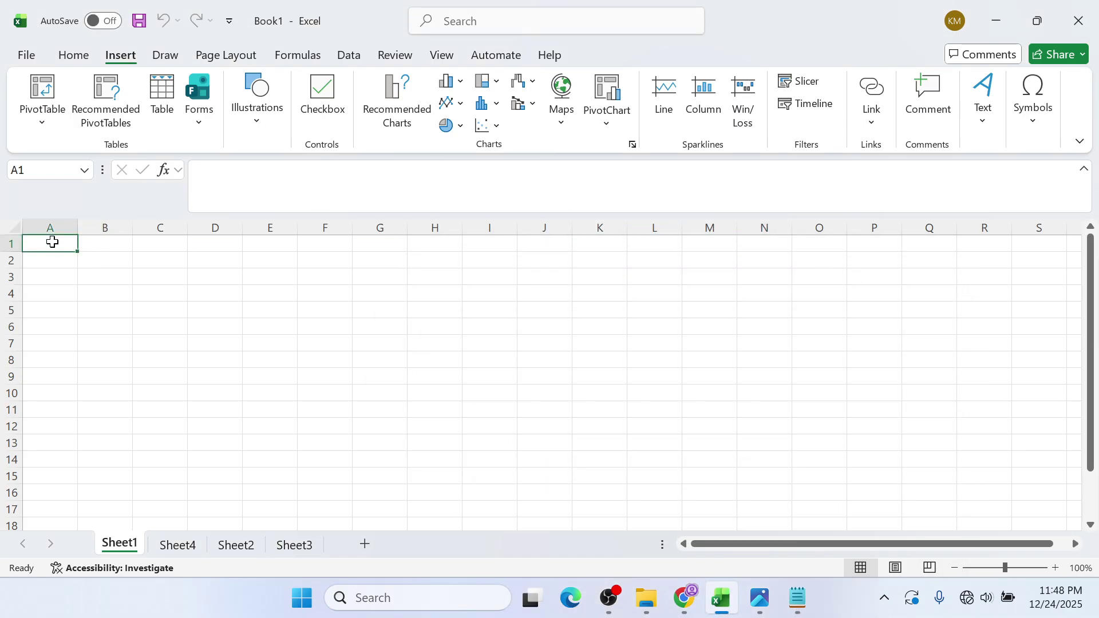
- Correct the mistyped entry and enter the heading NAME in cell A1
type("AM")
key("BackSpace")
type("N")
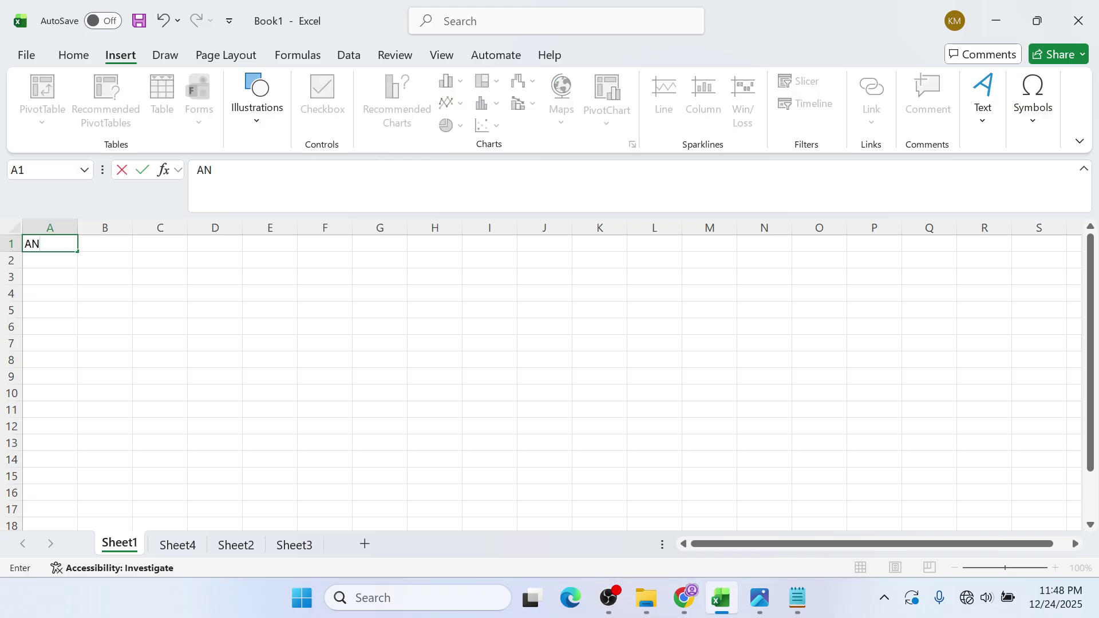
key("BackSpace")
key("BackSpace")
type("NAME")
key("Return")
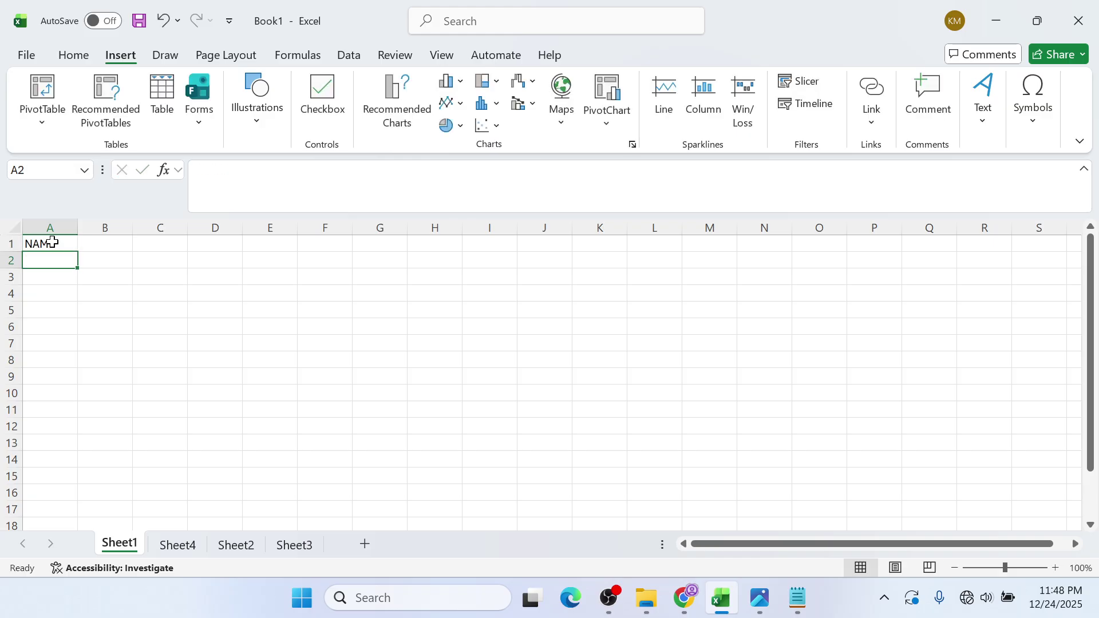
- Enter IAN, MARK and KATE in cells A2 to A4, then reselect A1
type("IAN")
key("alt+Tab")
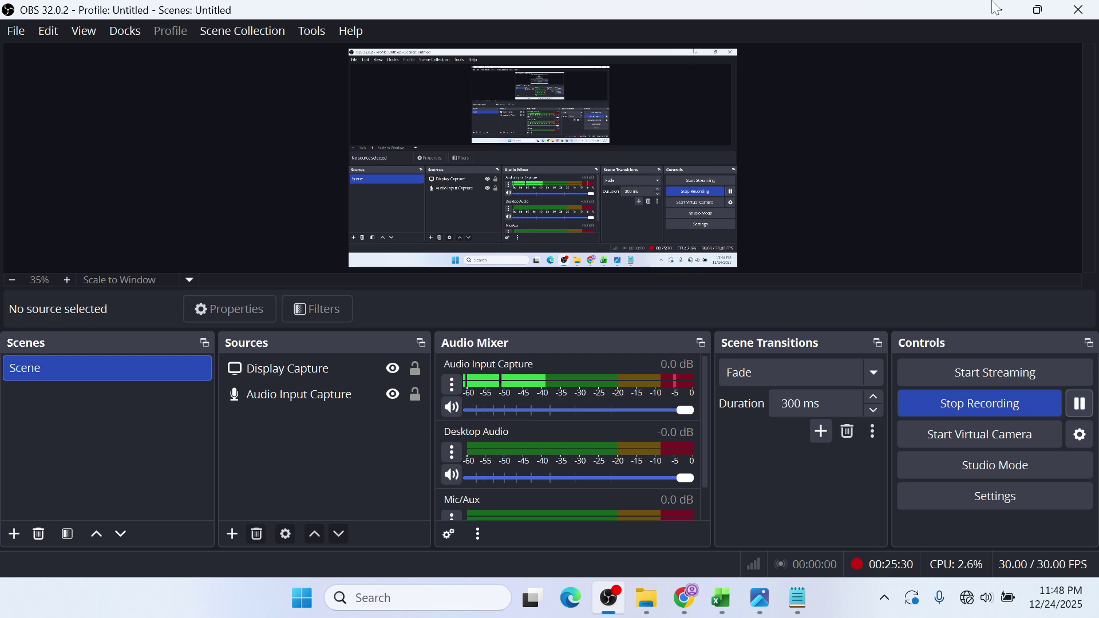
left_click(1003, 8)
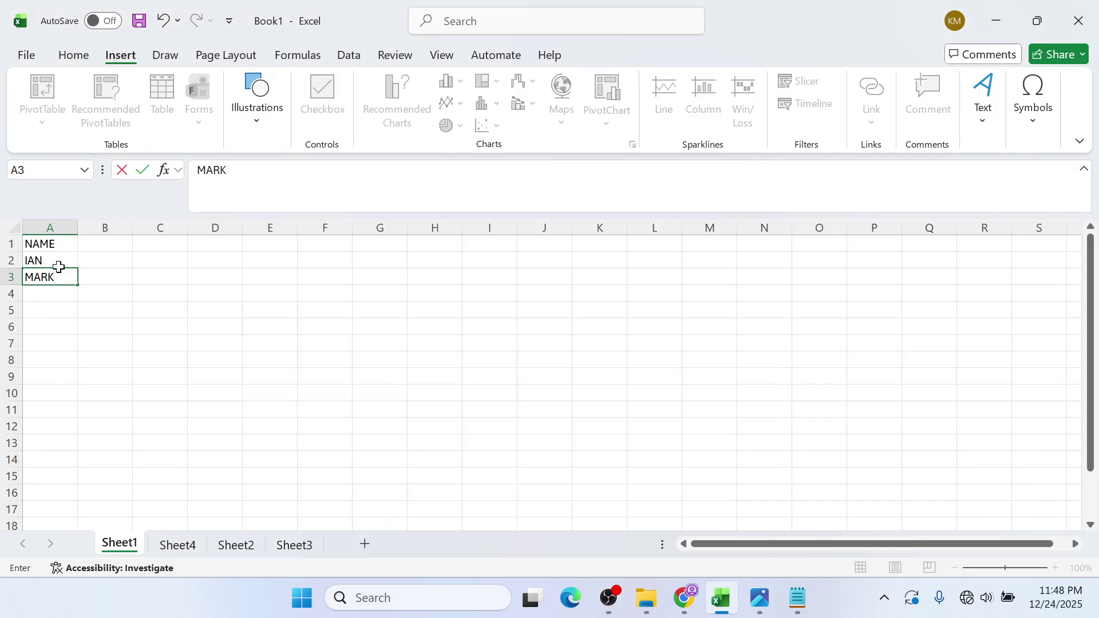
left_click(61, 290)
type("K")
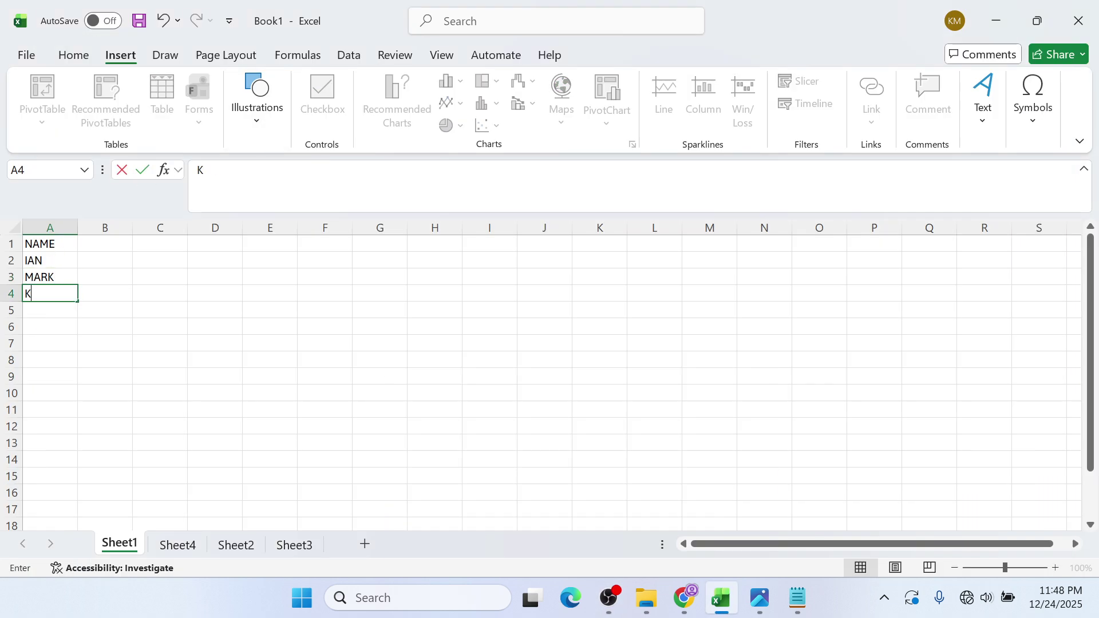
key("alt+Tab")
left_click(1003, 7)
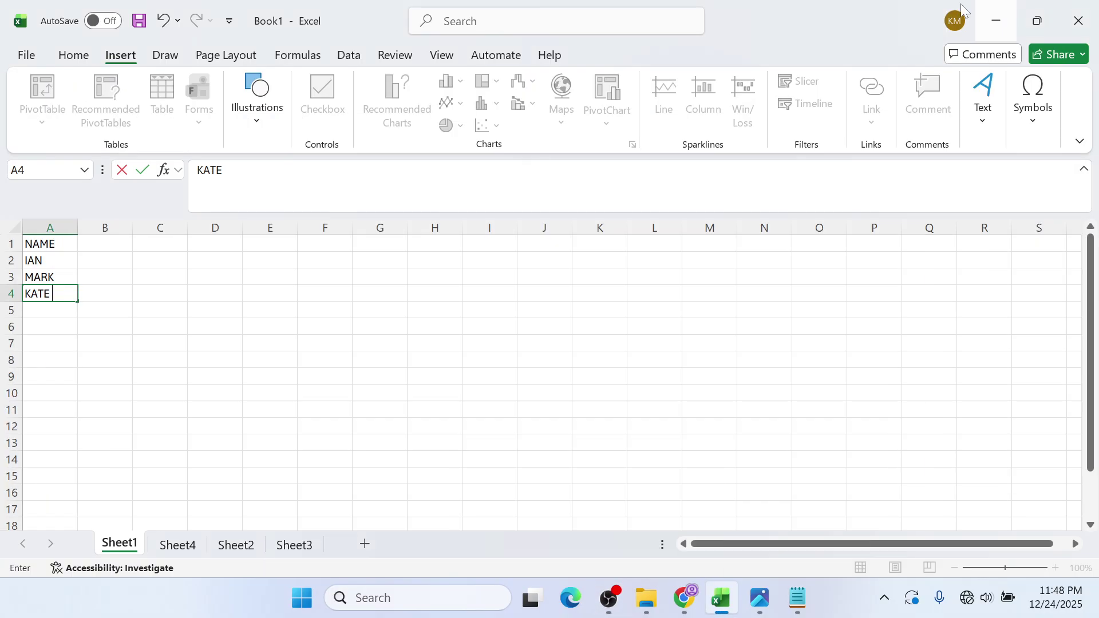
left_click(88, 378)
left_click(85, 293)
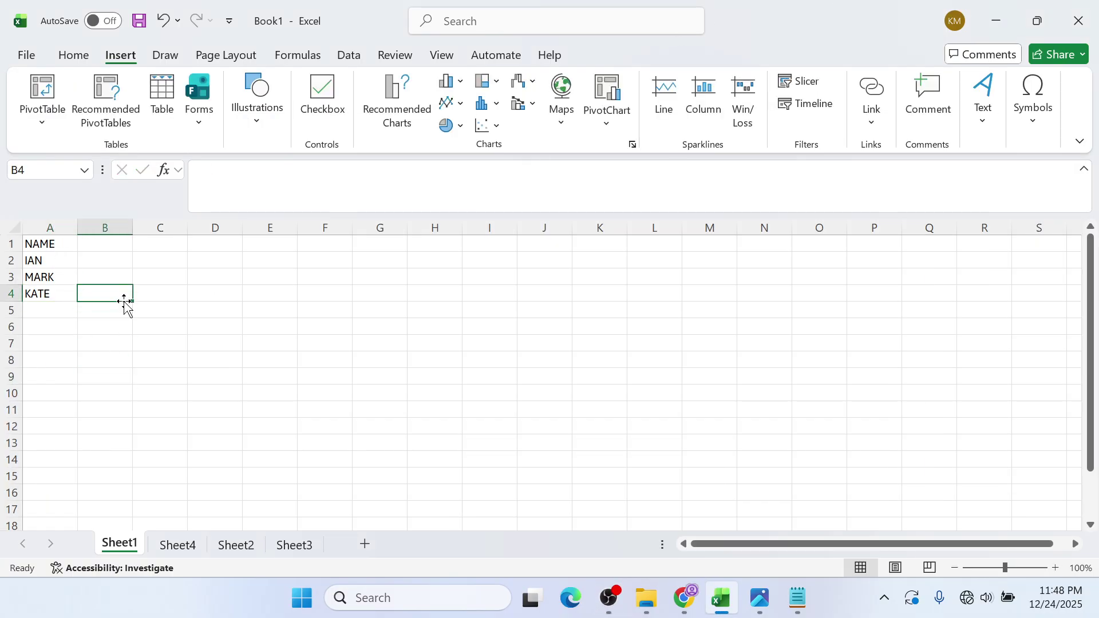
left_click(65, 244)
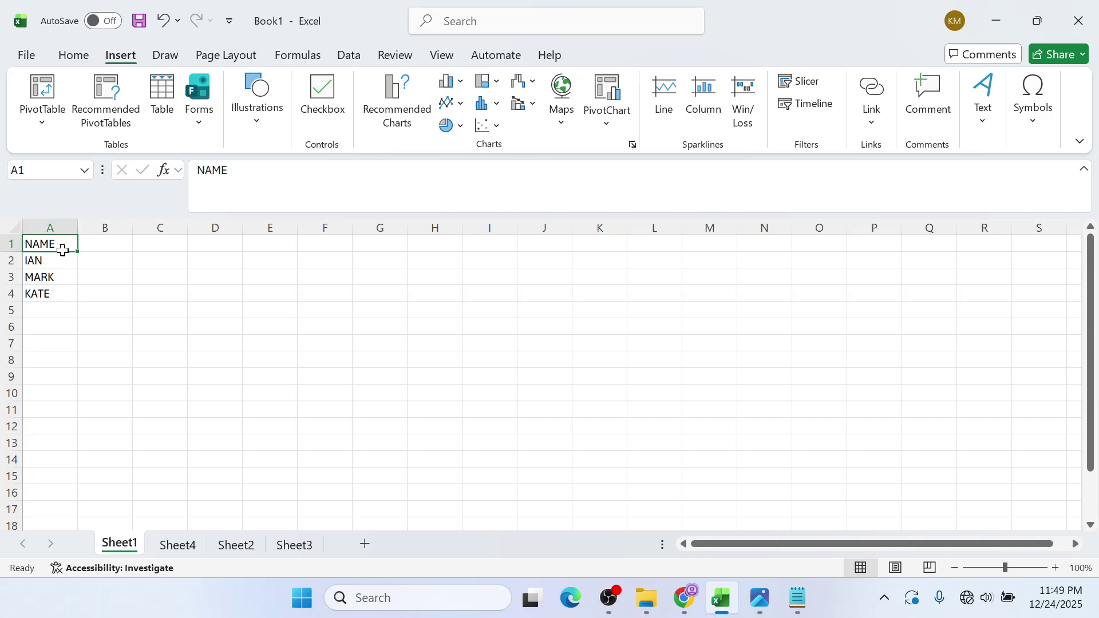
left_click_drag(61, 259, 56, 294)
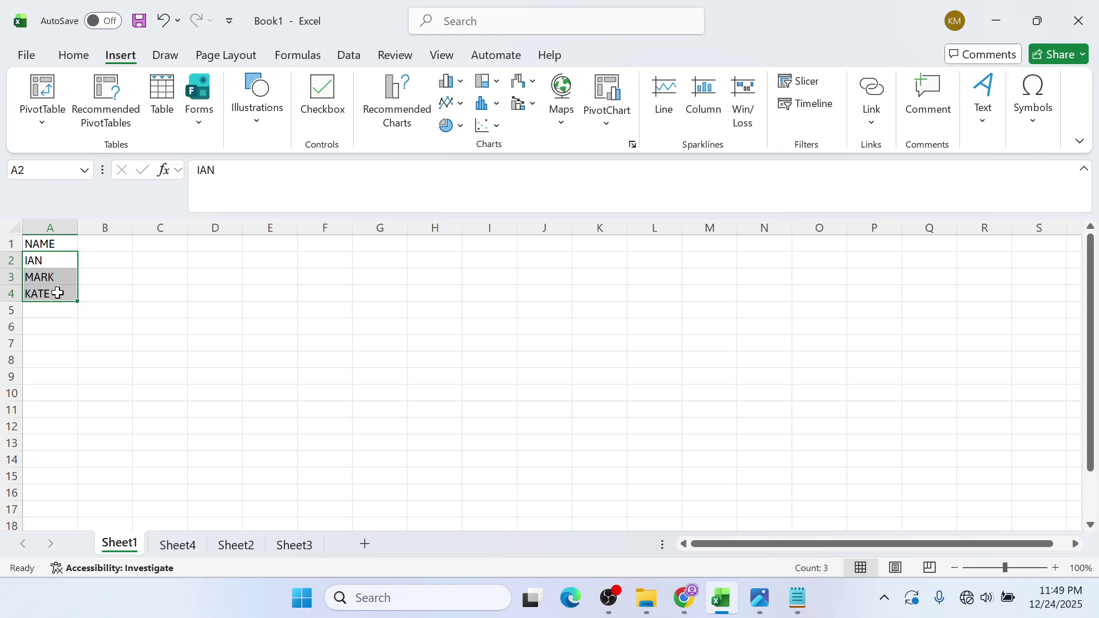
left_click(62, 242)
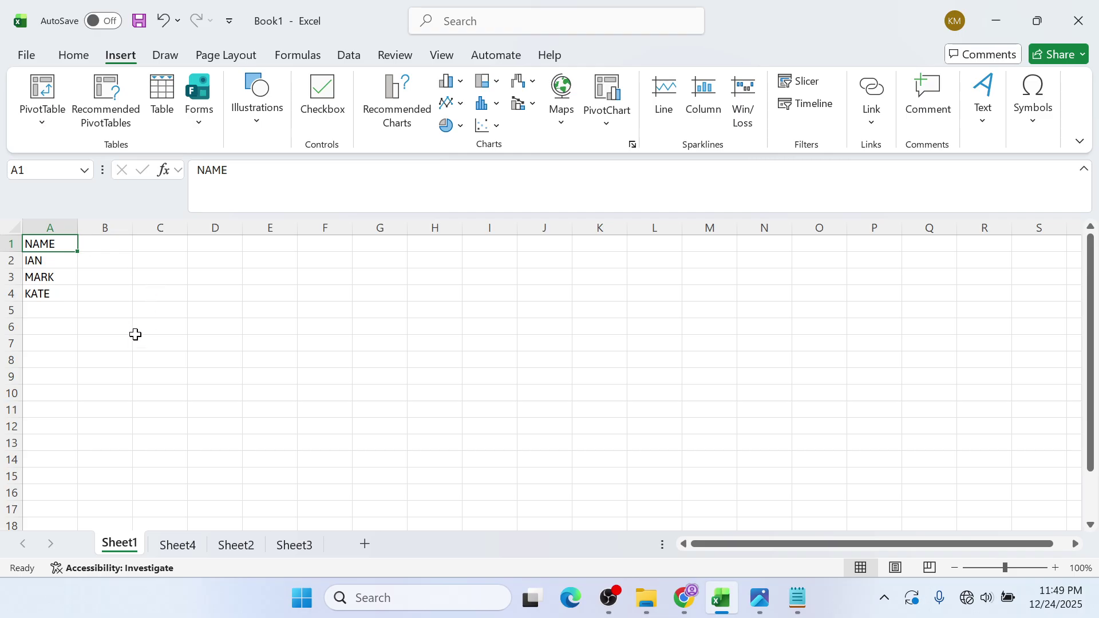
left_click(272, 361)
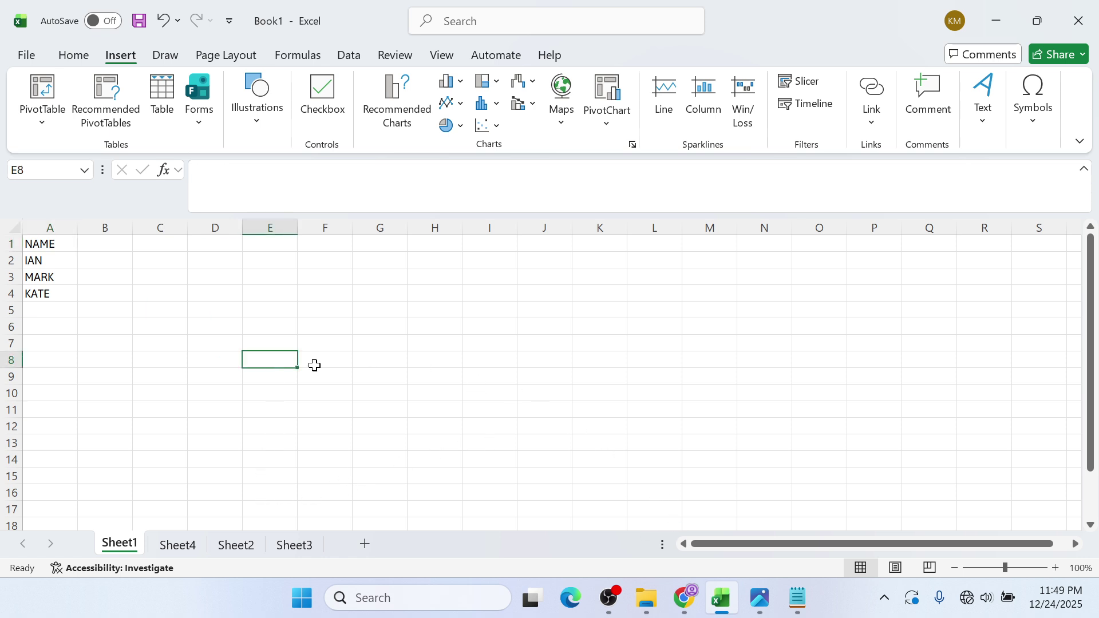
left_click(240, 306)
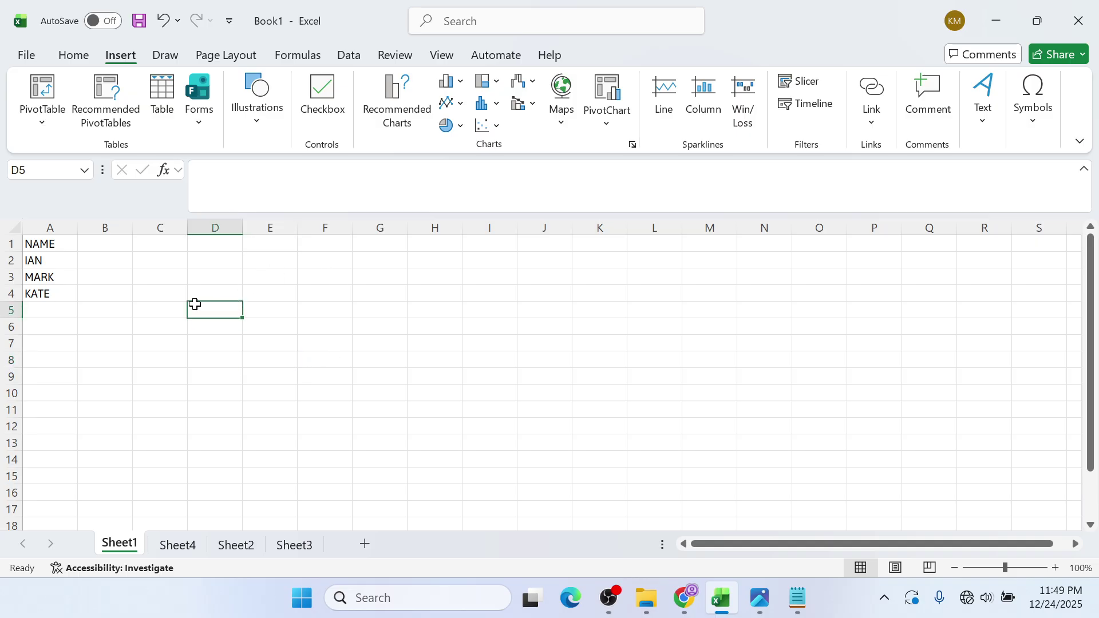
left_click(126, 297)
left_click(260, 289)
left_click(424, 290)
left_click(134, 406)
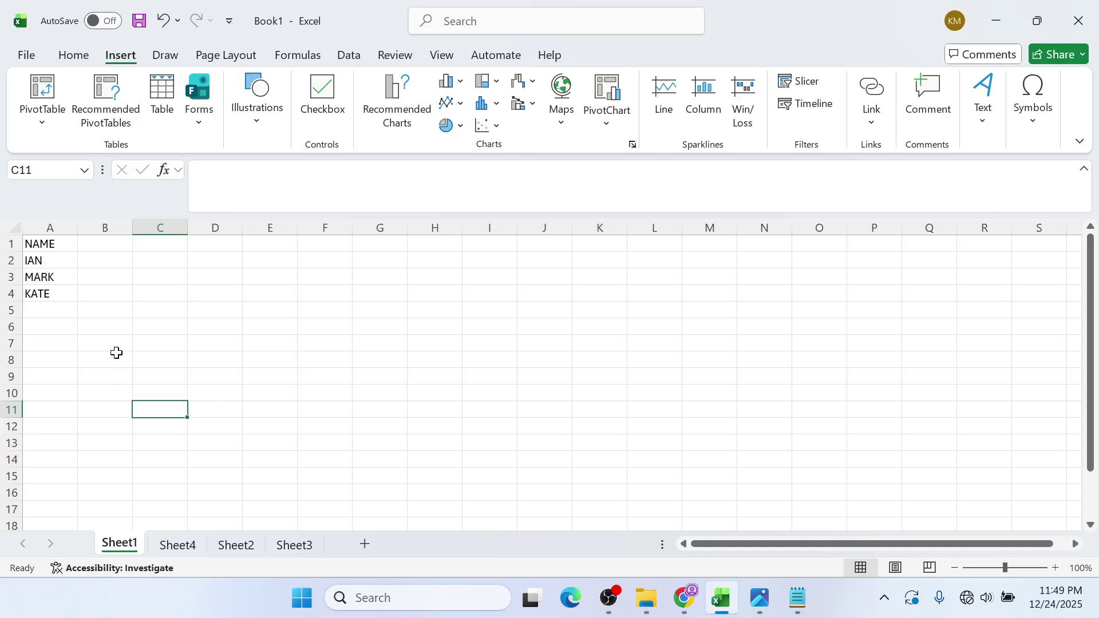
left_click(599, 357)
left_click(713, 462)
left_click(390, 408)
left_click(182, 358)
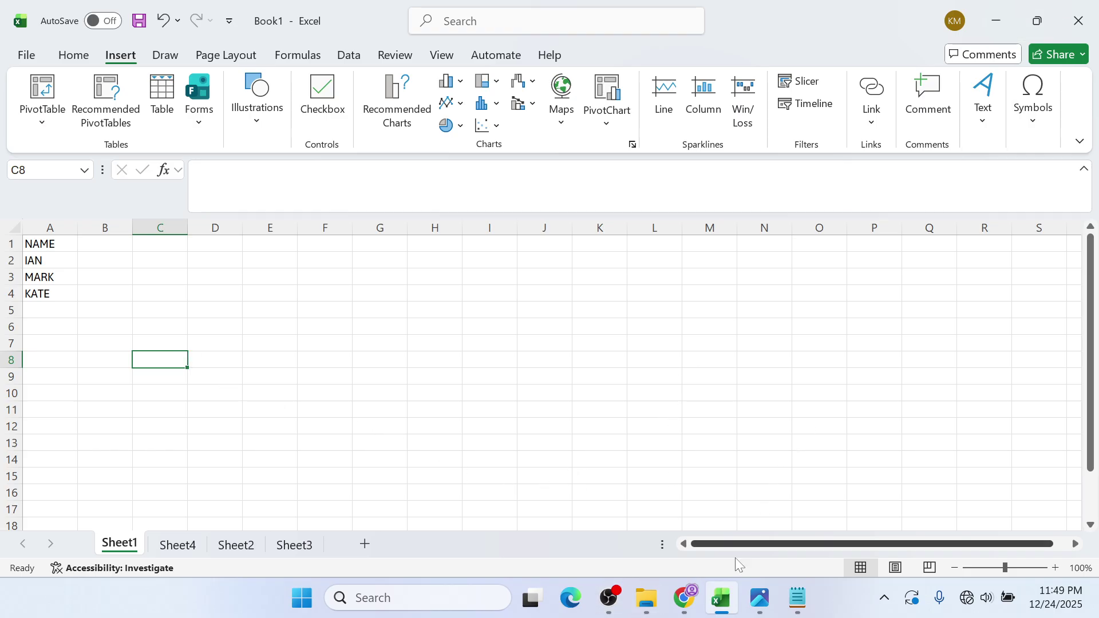
left_click(759, 602)
left_click(759, 602)
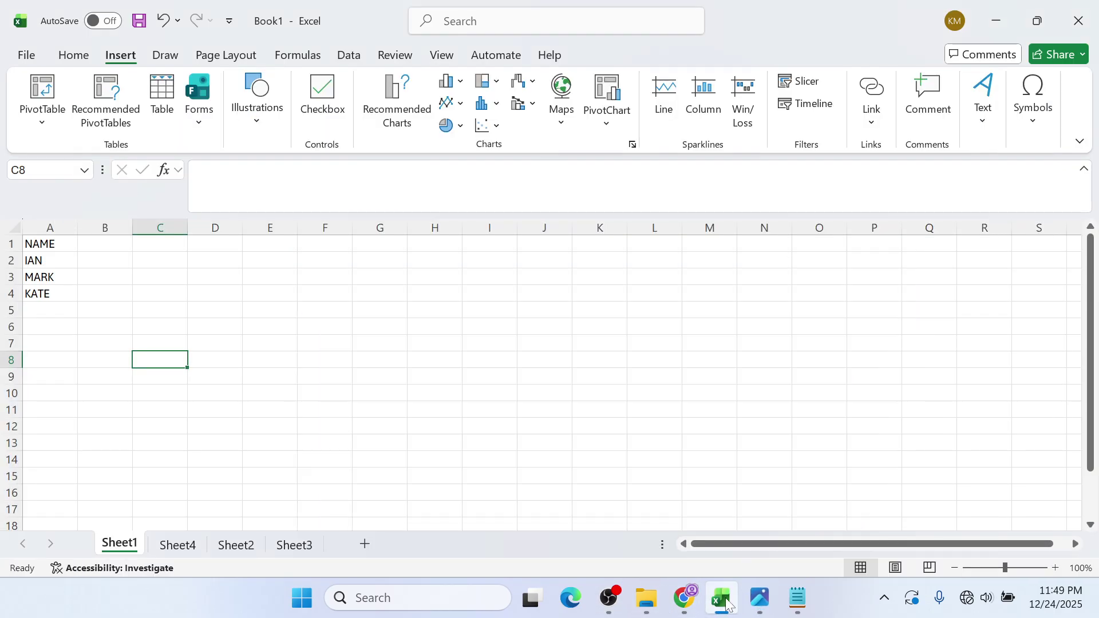
- Bring Chrome's SPREADSHEET 1 GUIDE PDF to the front, showing its numbered topic list
left_click(690, 601)
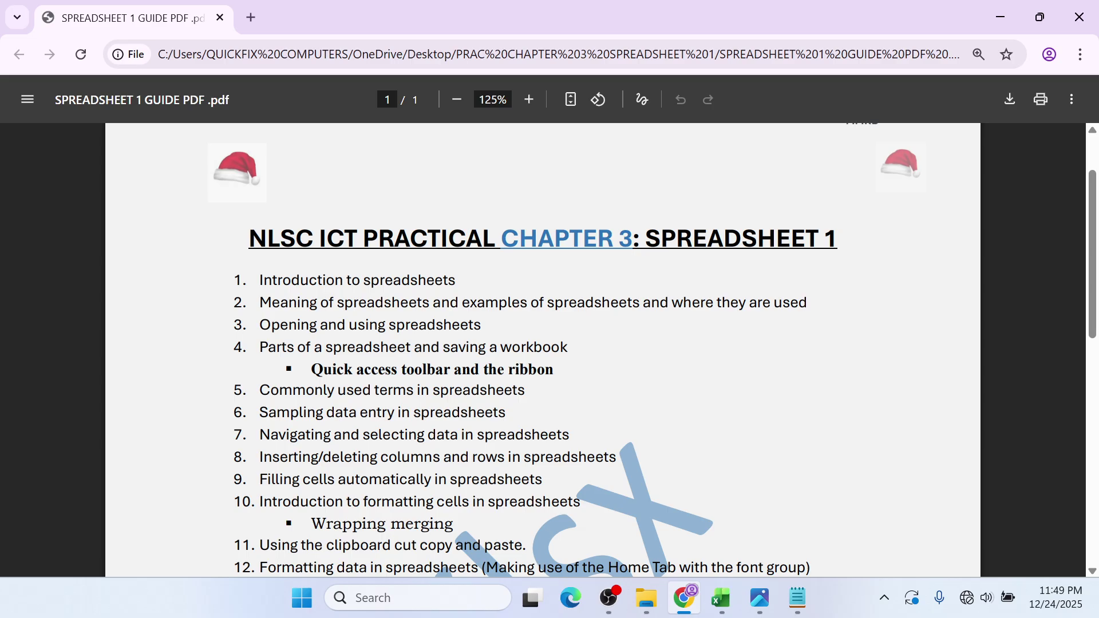
mouse_move(759, 598)
left_click(608, 597)
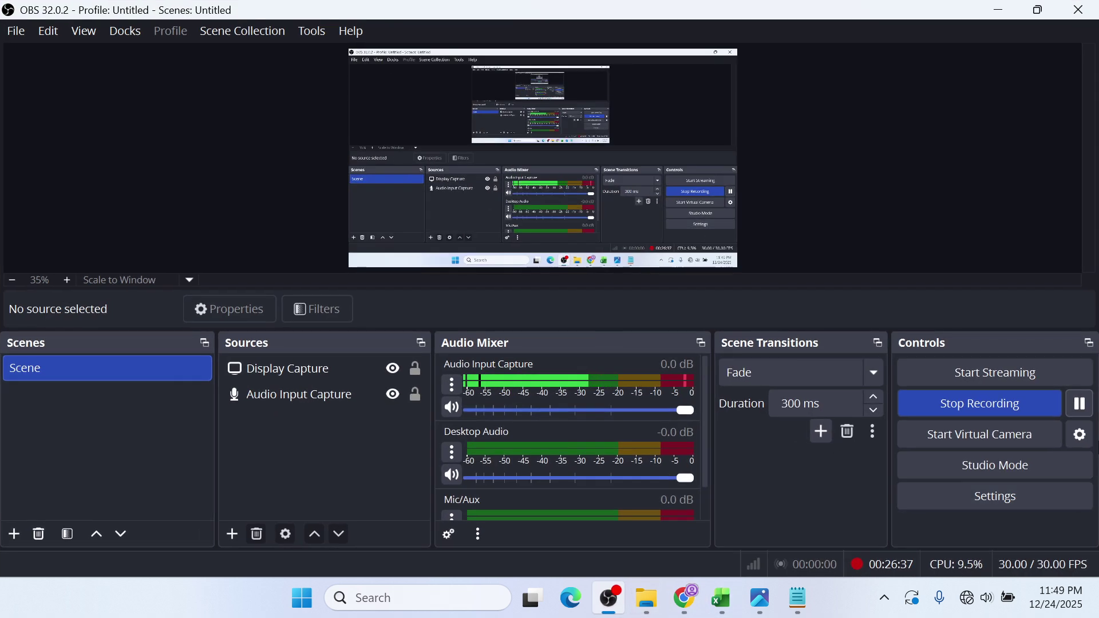
left_click(997, 8)
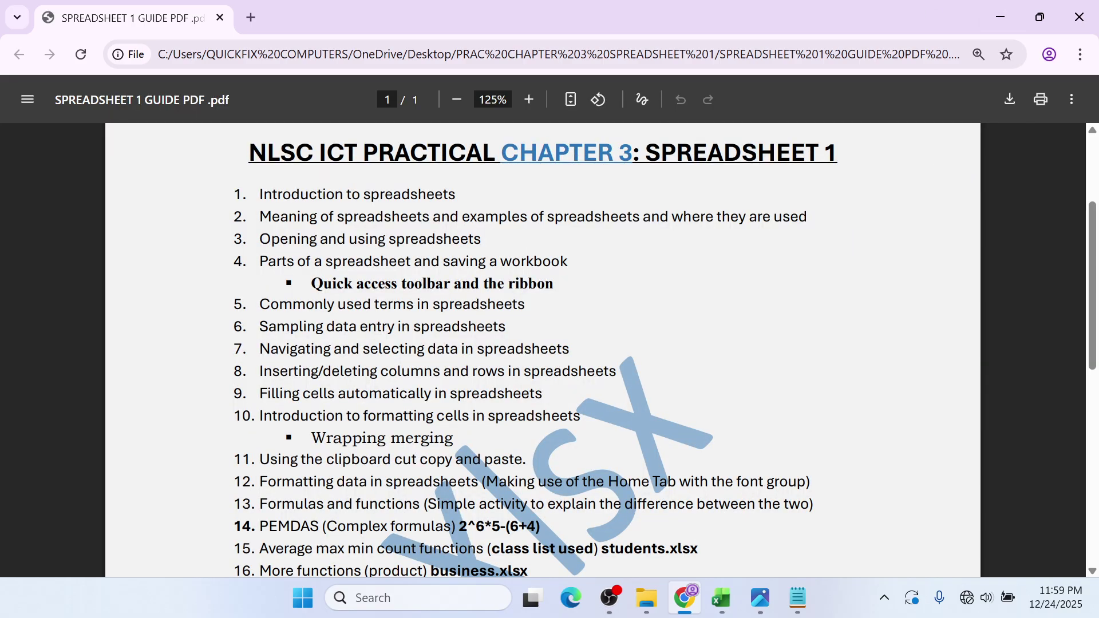
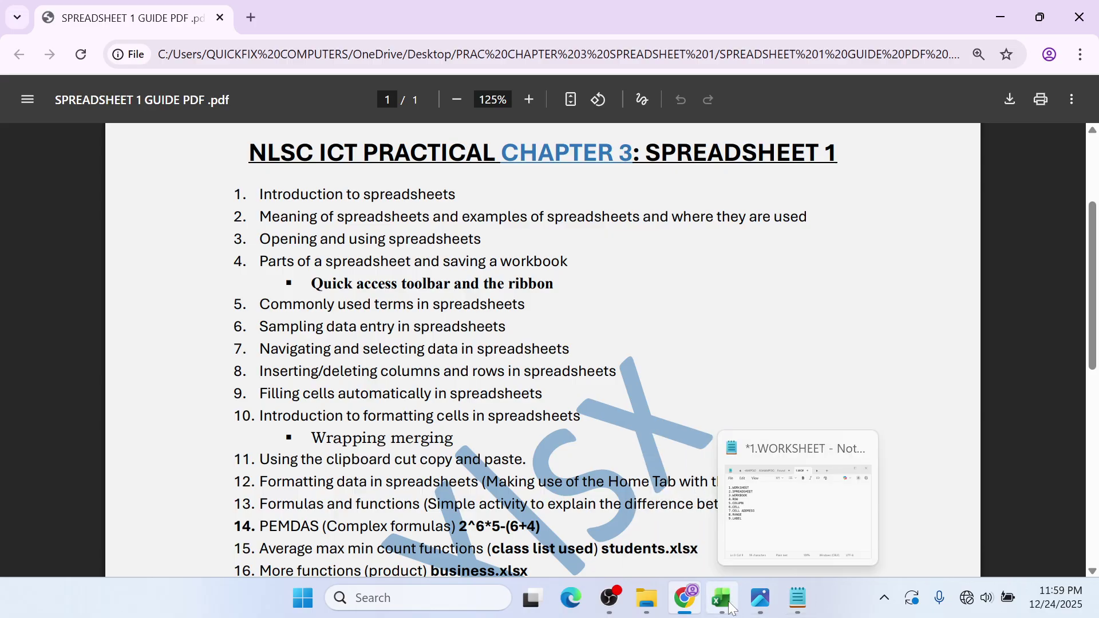
- Return to Excel and delete the NAME list in A1:A4, leaving Sheet1 empty
left_click(722, 598)
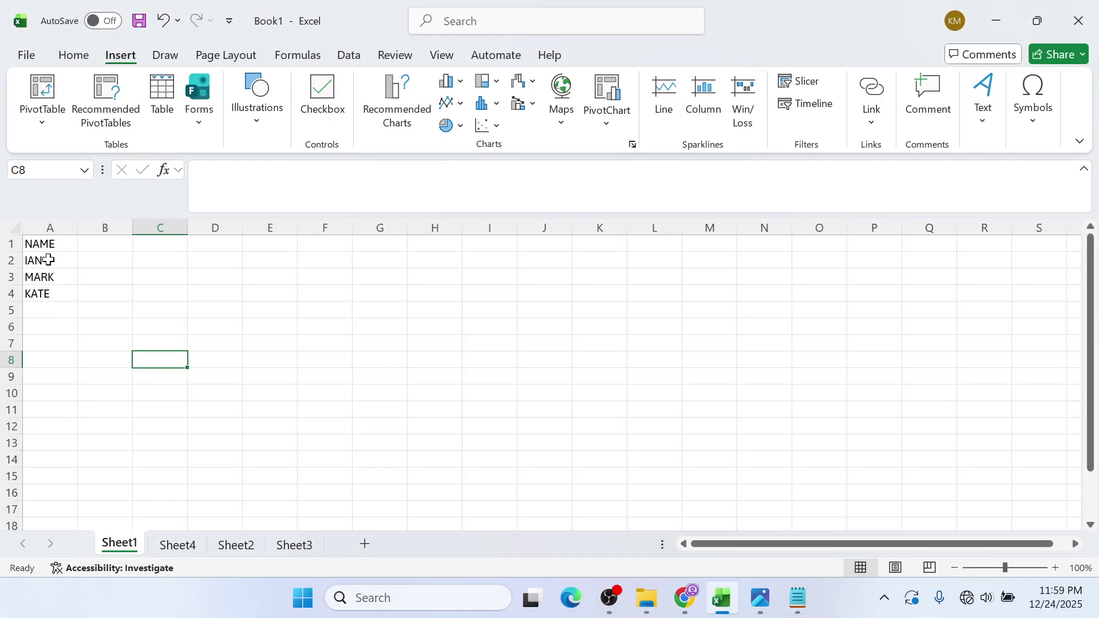
left_click_drag(50, 244, 49, 291)
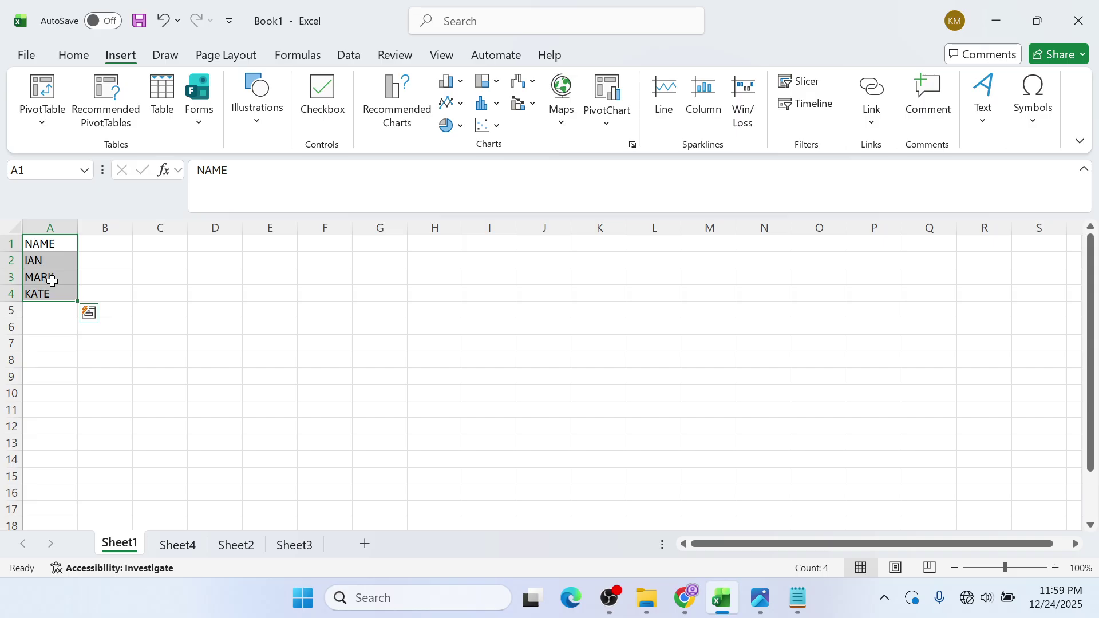
key("Delete")
left_click(89, 311)
left_click_drag(255, 327, 269, 343)
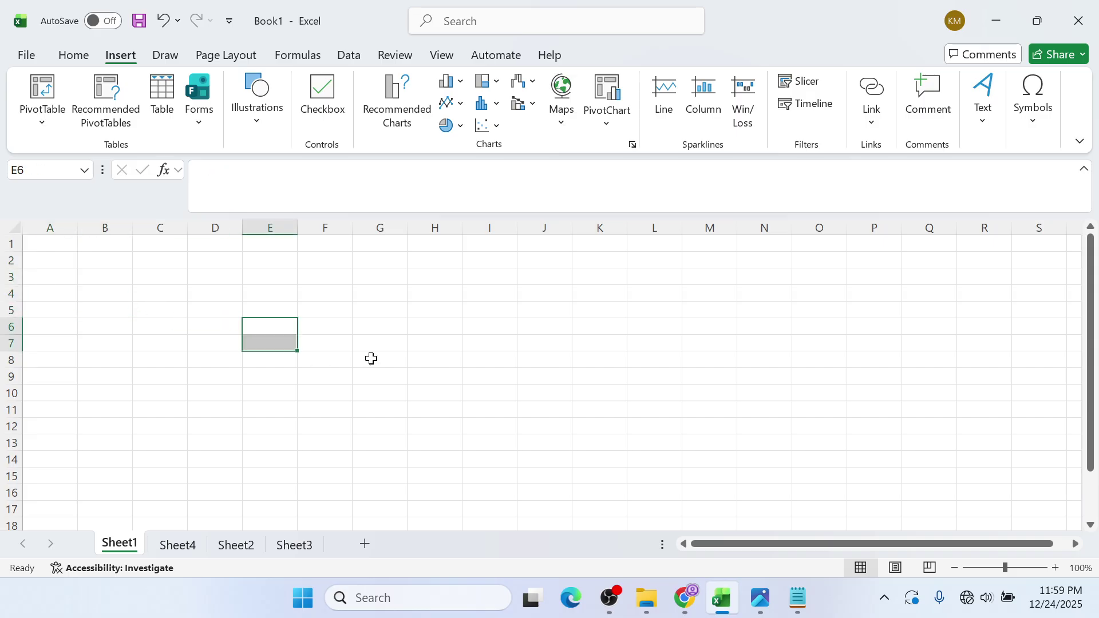
left_click(278, 292)
key("ctrl+n")
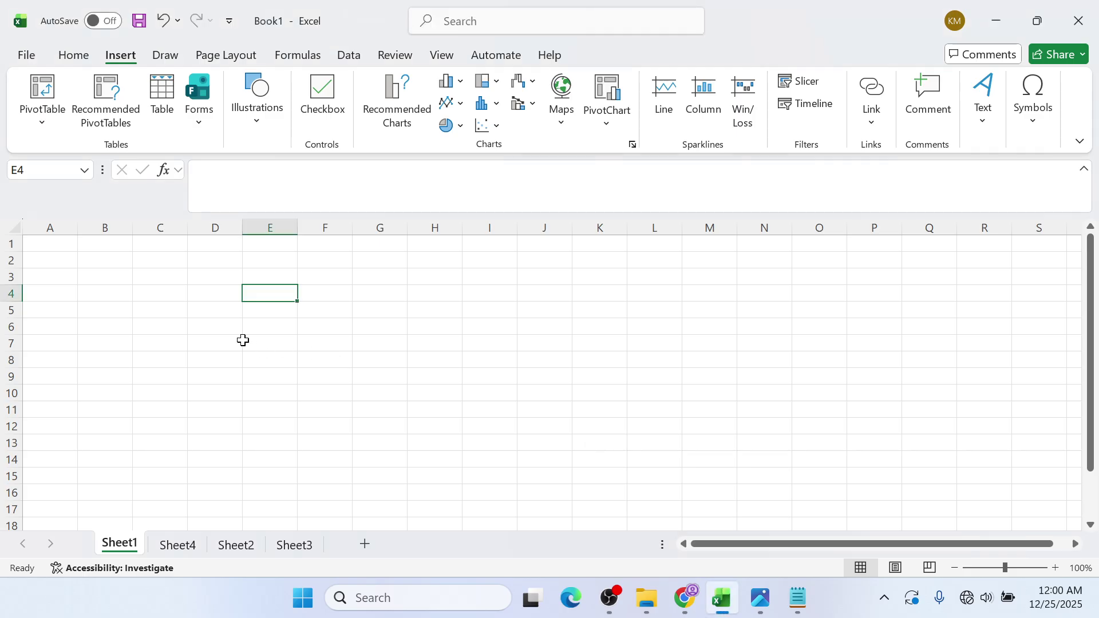
left_click(252, 312)
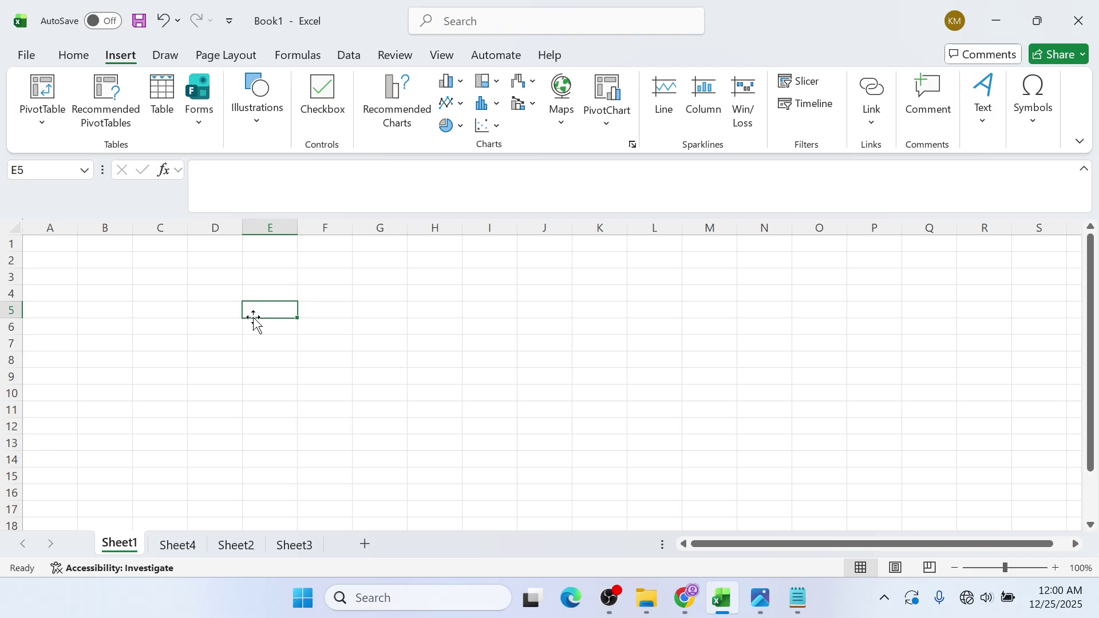
left_click(123, 263)
left_click(264, 287)
left_click(430, 296)
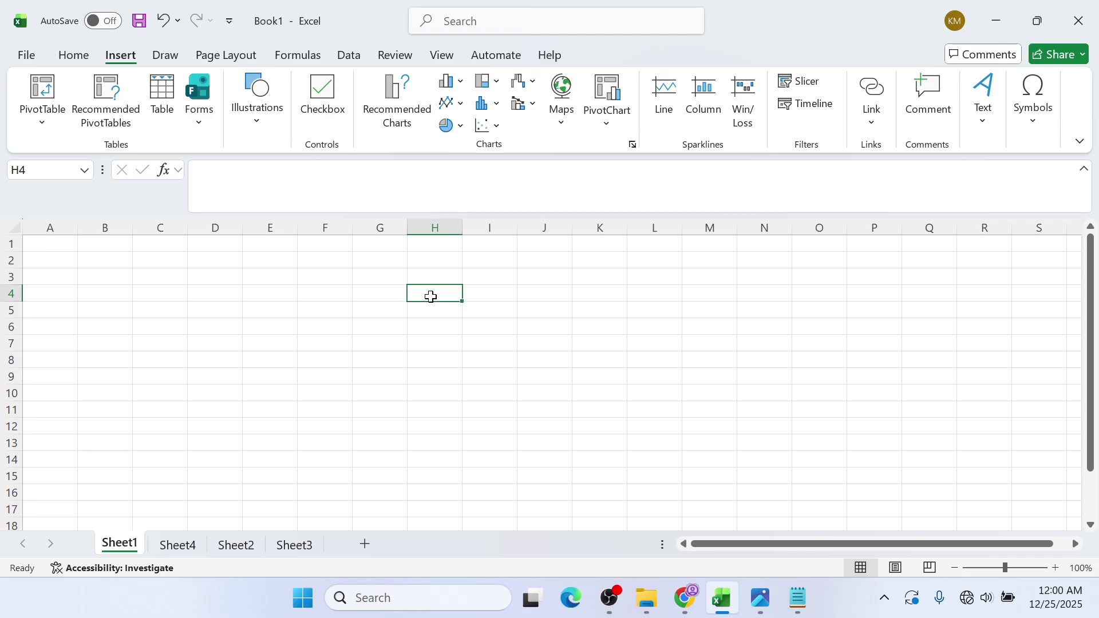
left_click(439, 341)
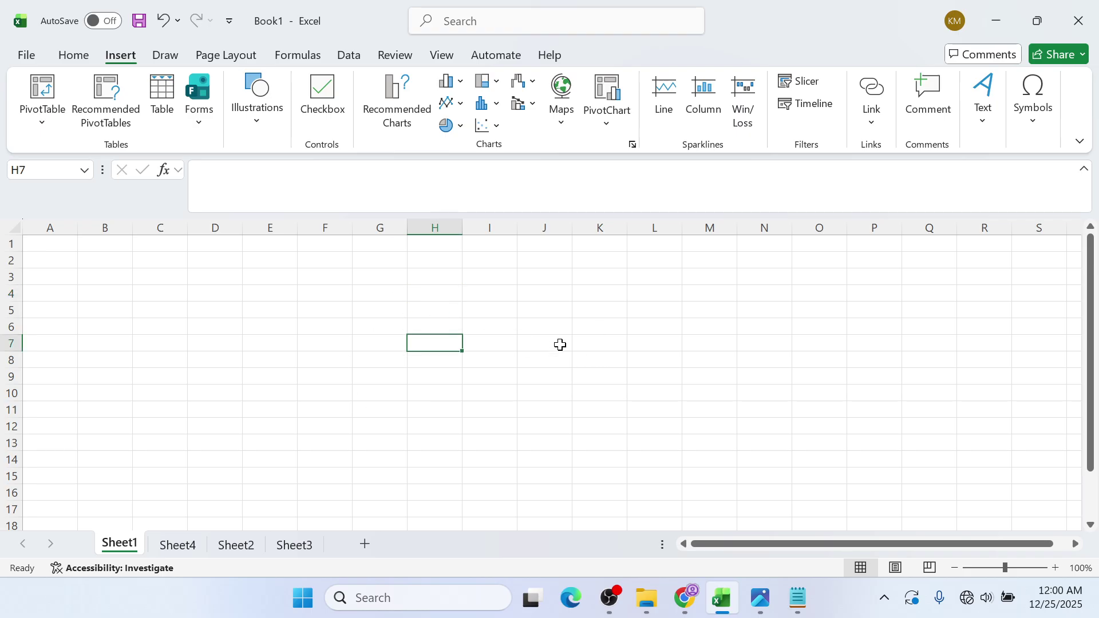
left_click(247, 313)
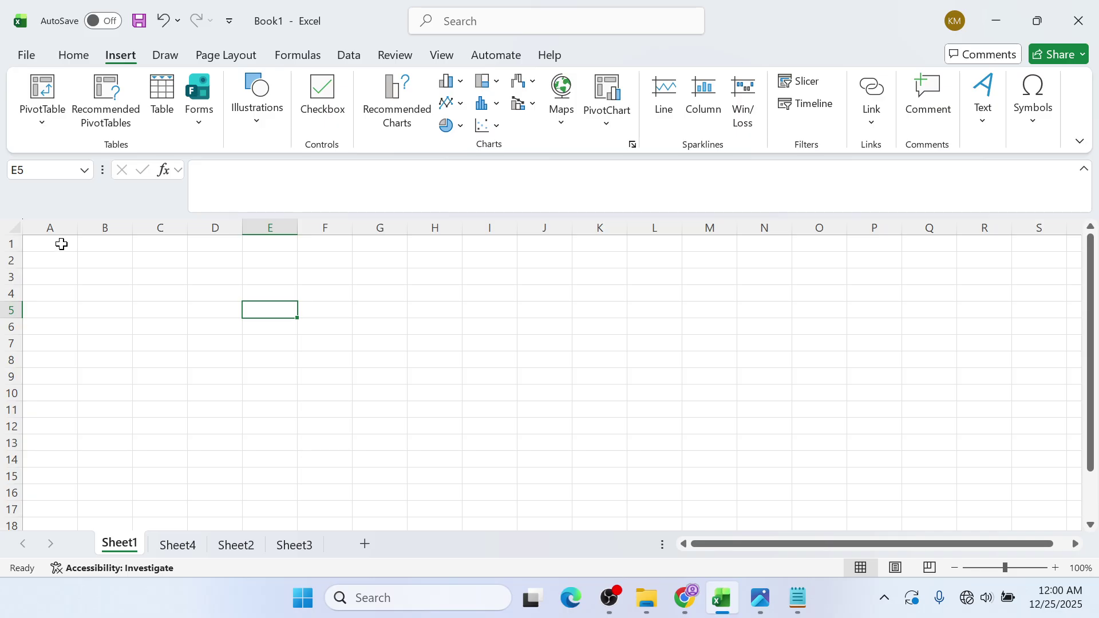
left_click(61, 243)
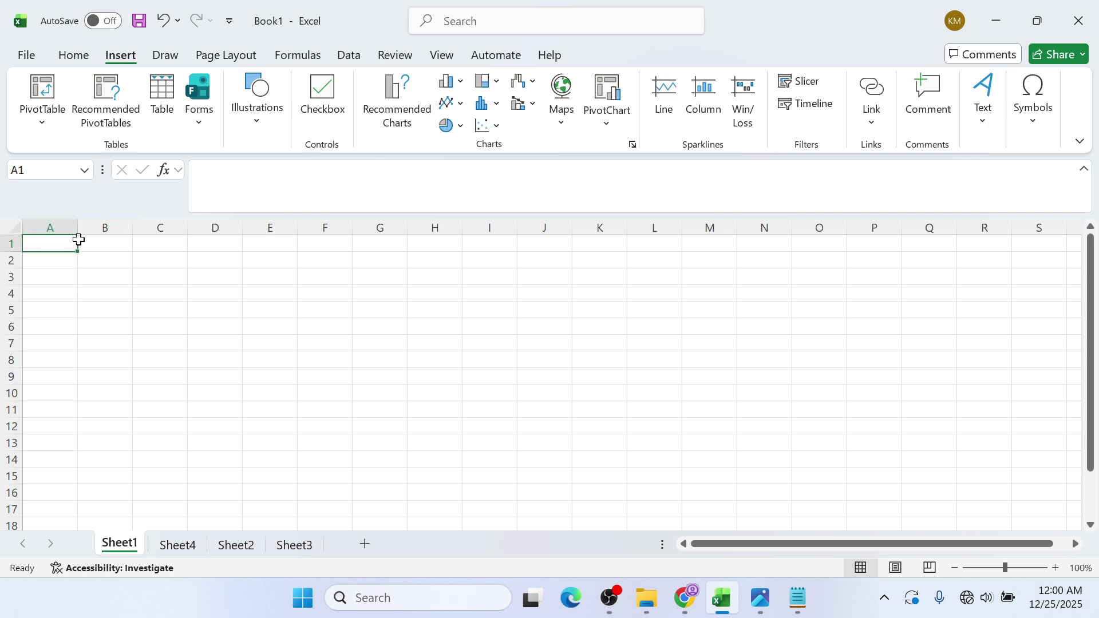
left_click(95, 276)
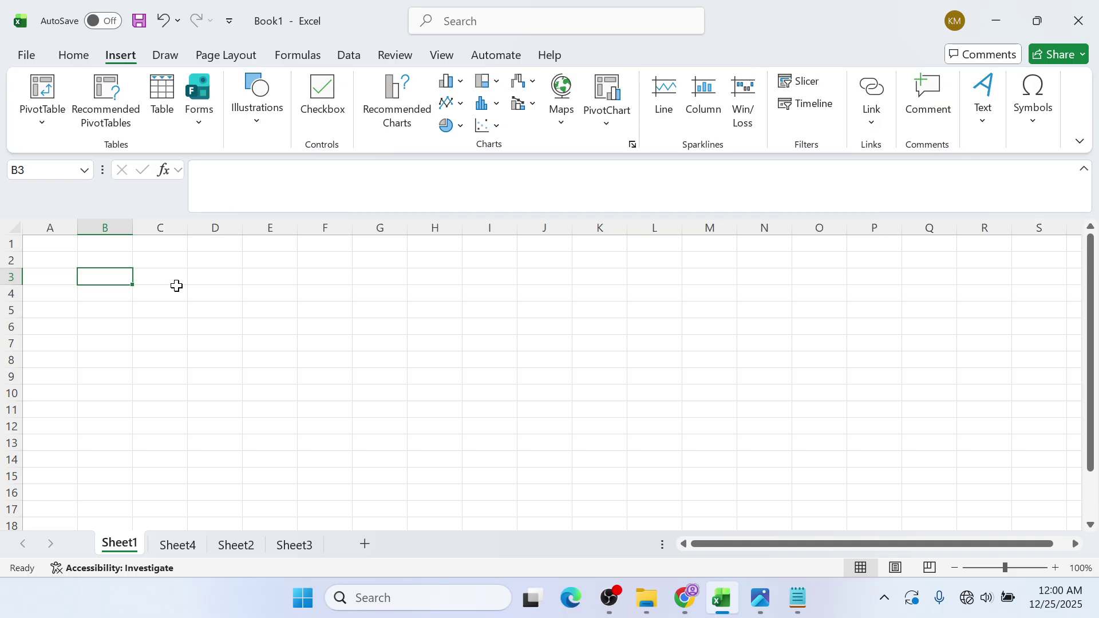
left_click(275, 280)
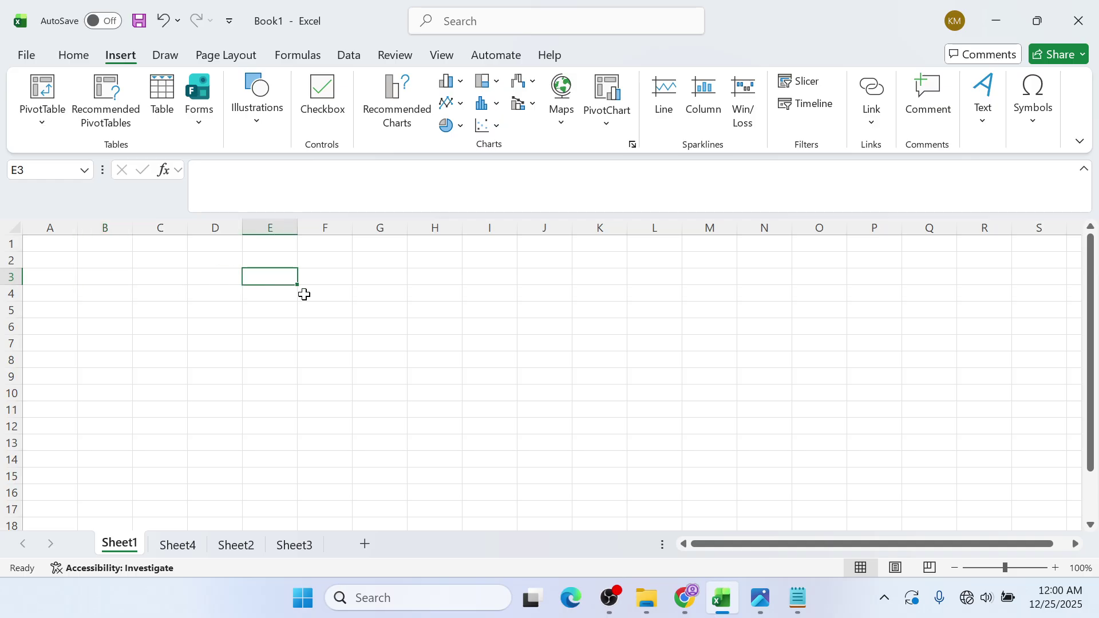
left_click(466, 331)
left_click(609, 308)
left_click(561, 375)
left_click(451, 357)
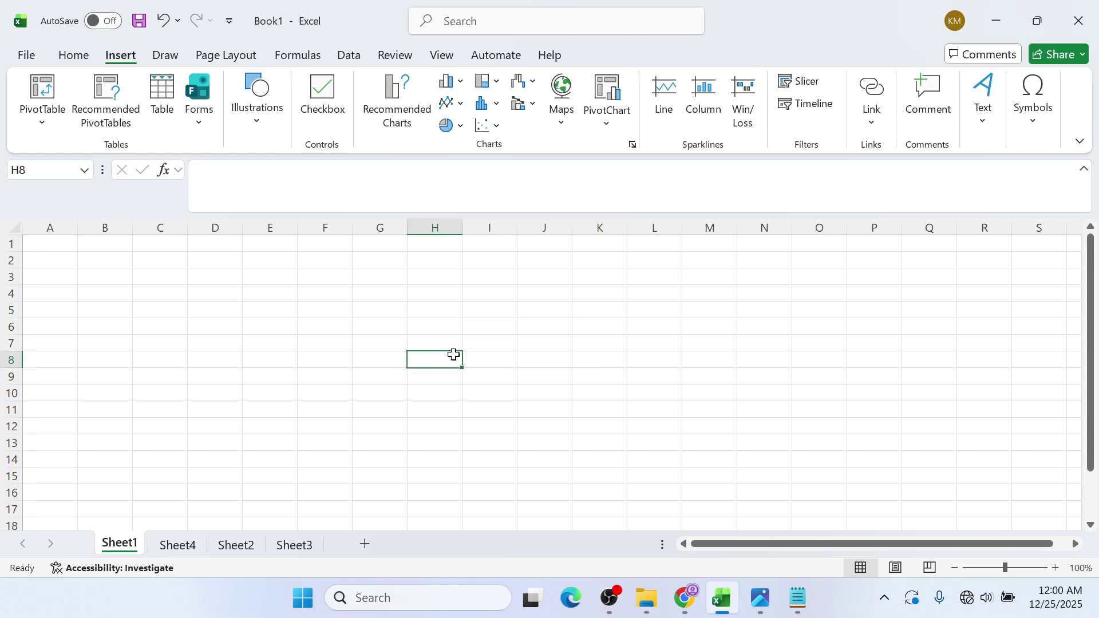
left_click(364, 366)
left_click(331, 316)
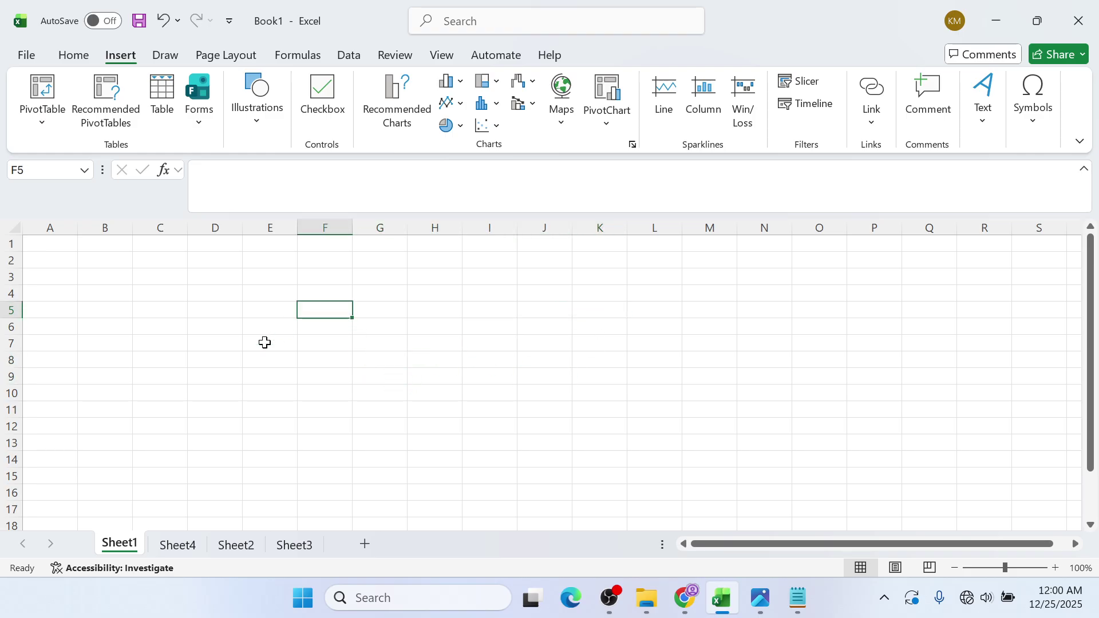
left_click(237, 342)
left_click(105, 305)
left_click(268, 292)
left_click(311, 362)
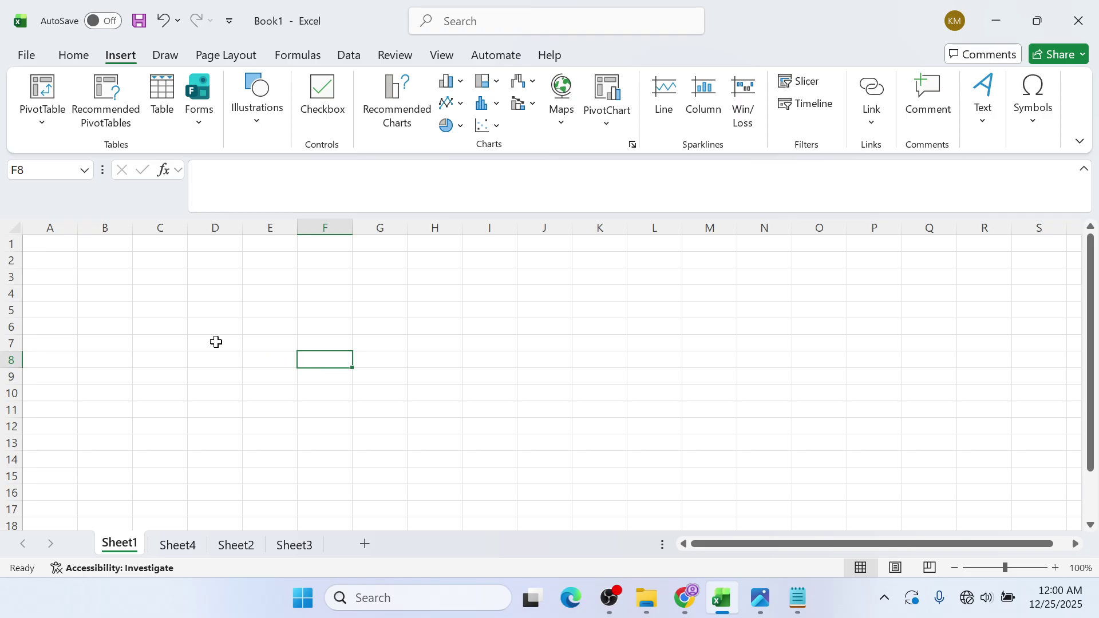
left_click(163, 327)
left_click(104, 274)
left_click(37, 246)
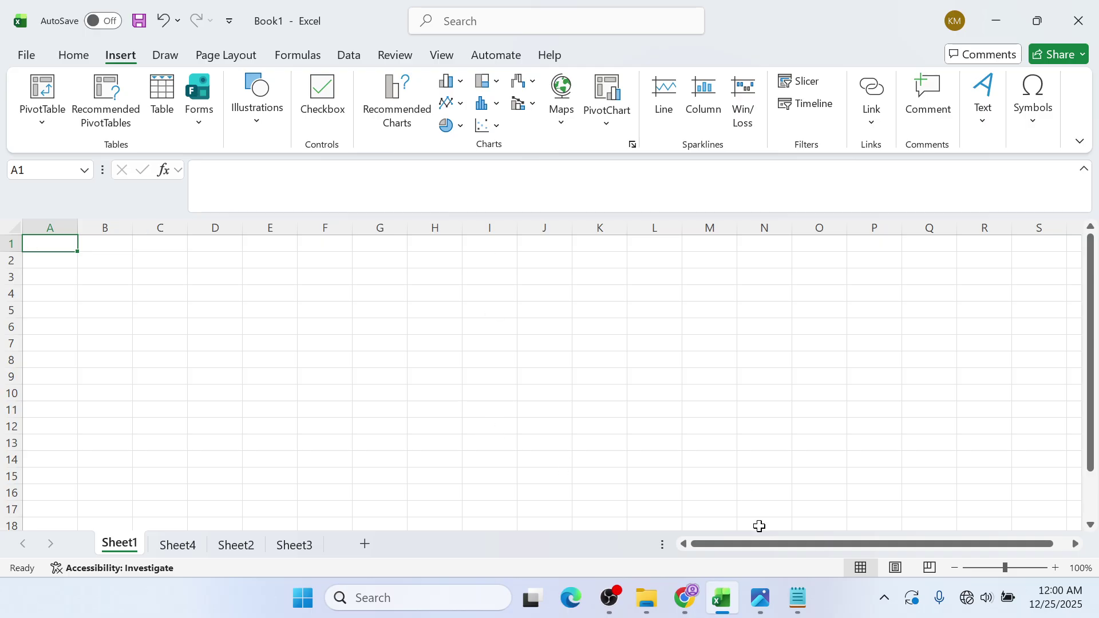
mouse_move(752, 611)
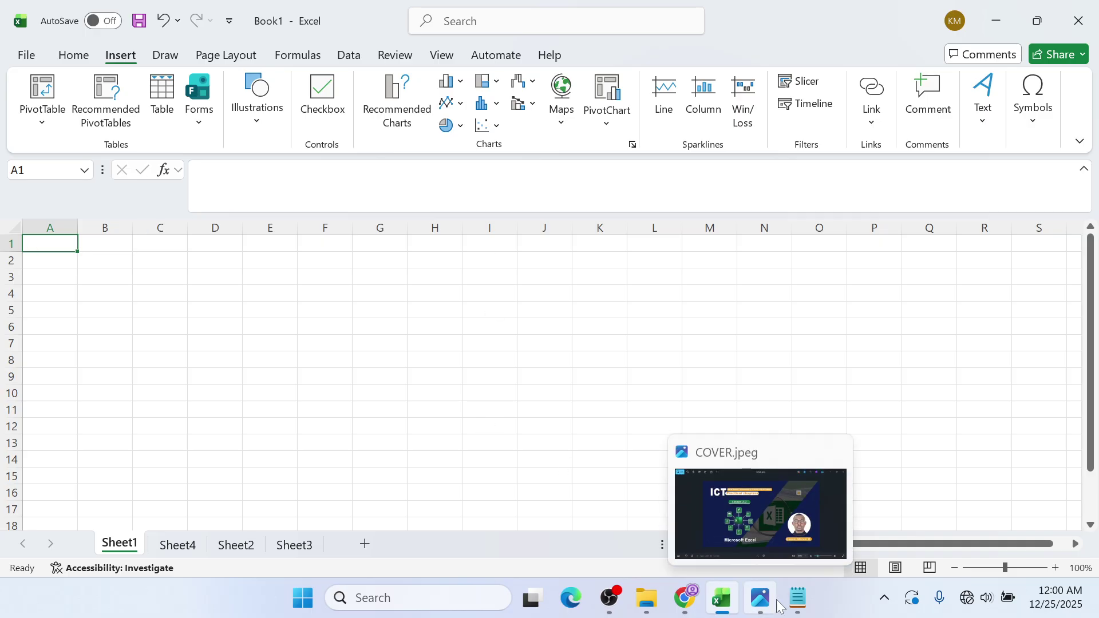
mouse_move(805, 611)
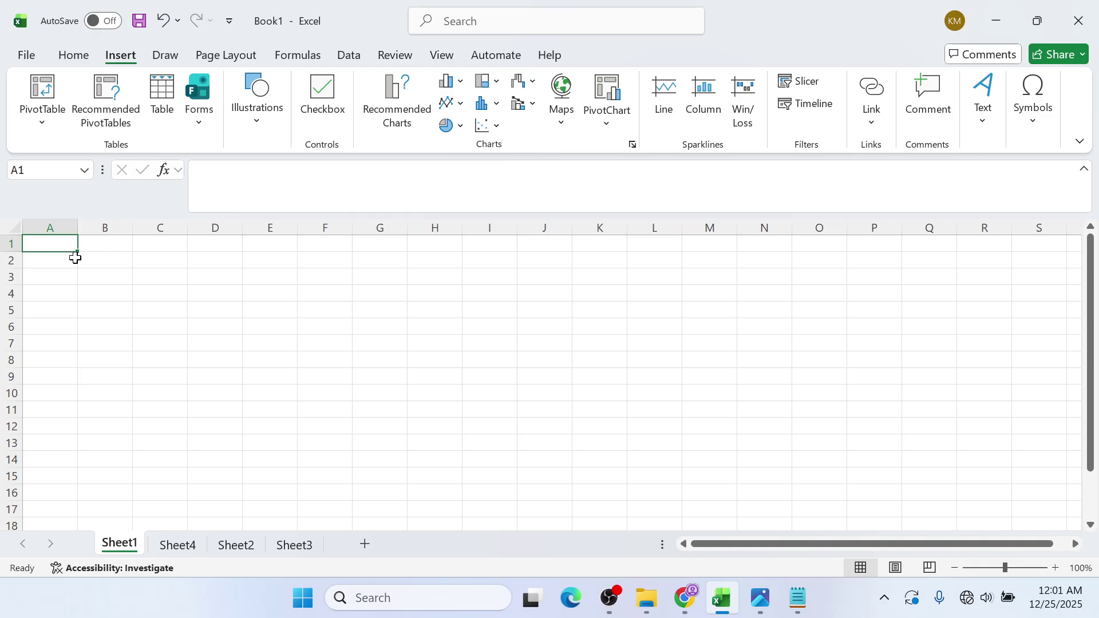
- Enter the heading LEARNER'S NAME in cell A1
type("L")
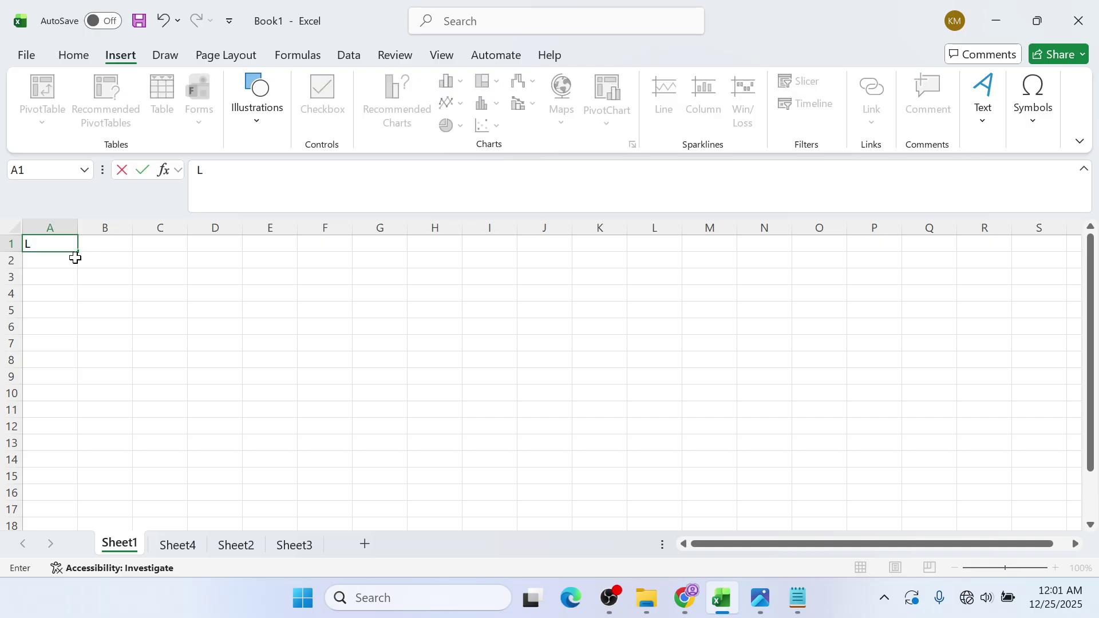
type("EARNER")
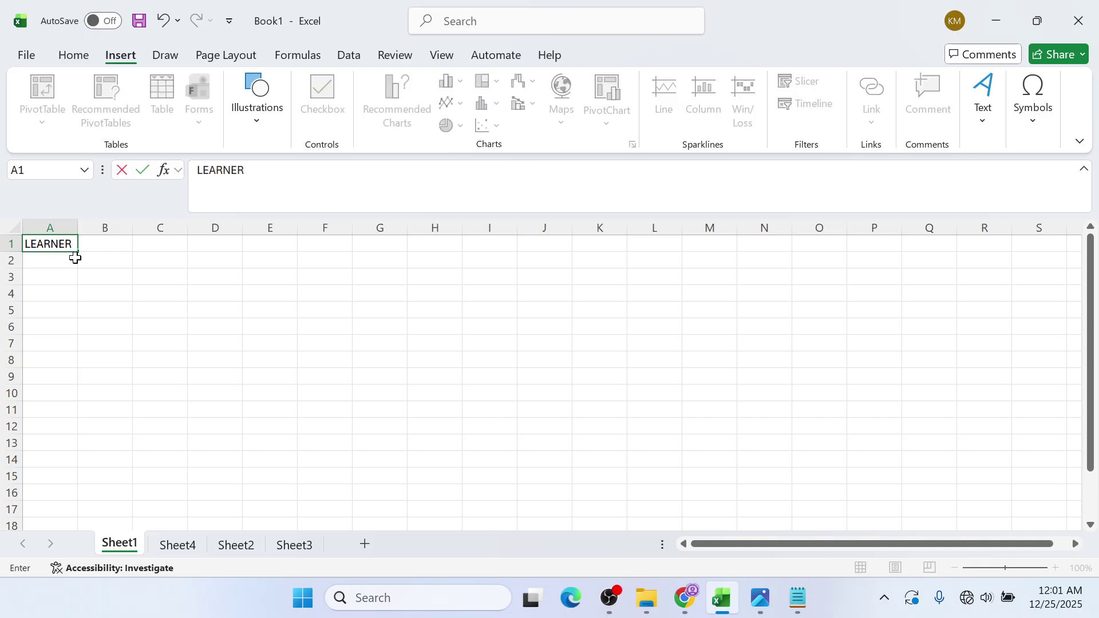
type("'S NAME")
key("alt+Tab")
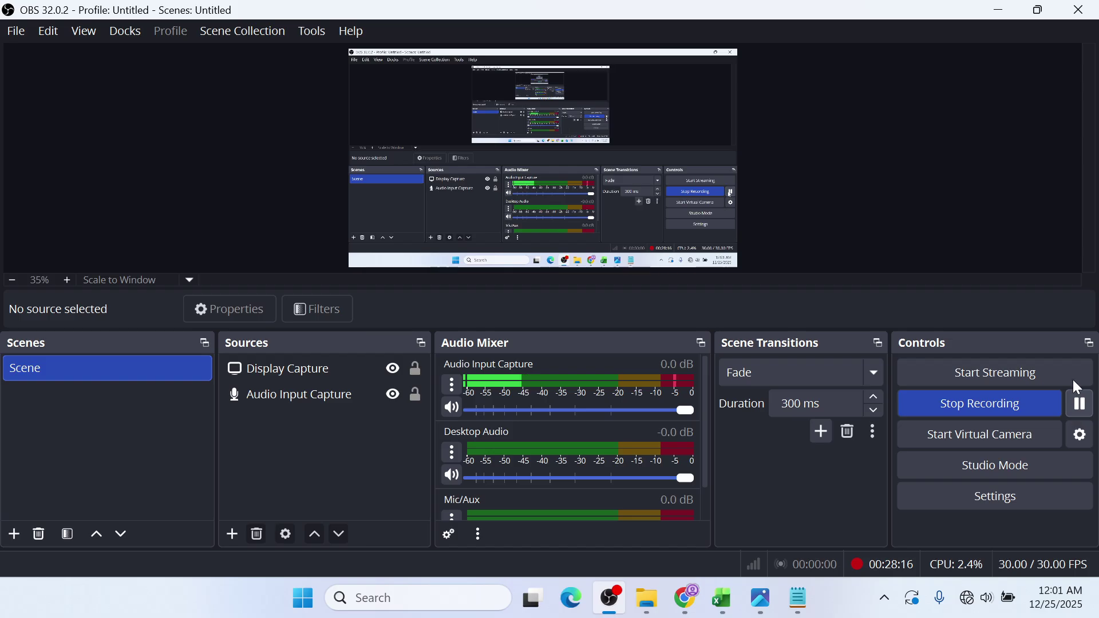
key("alt+Tab")
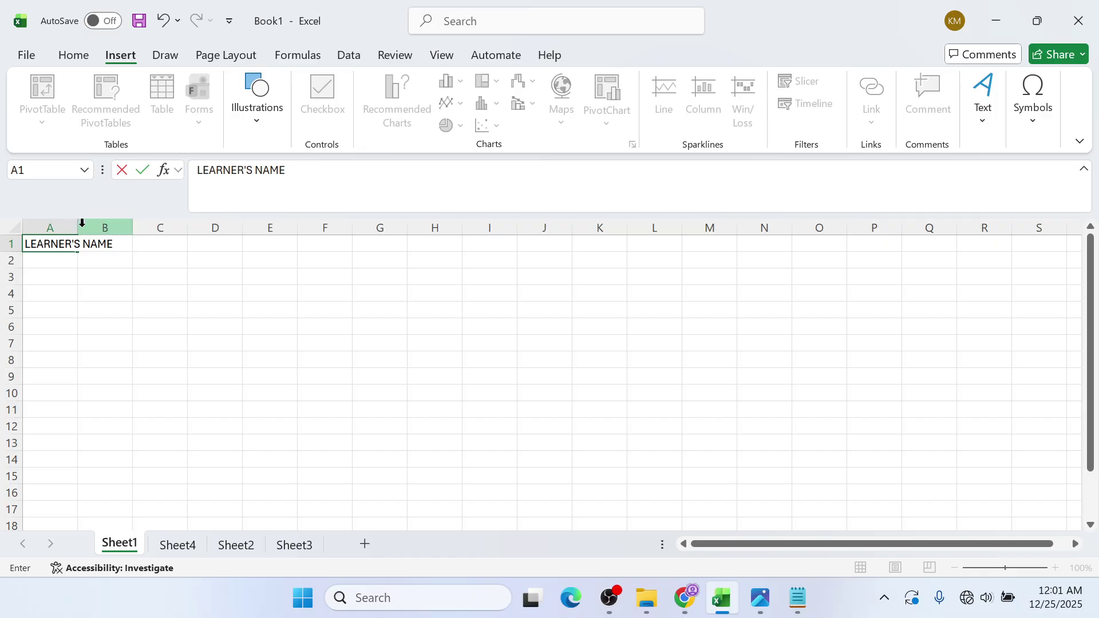
- Drag column A wider until LEARNER'S NAME fits, then select A2
left_click(77, 227)
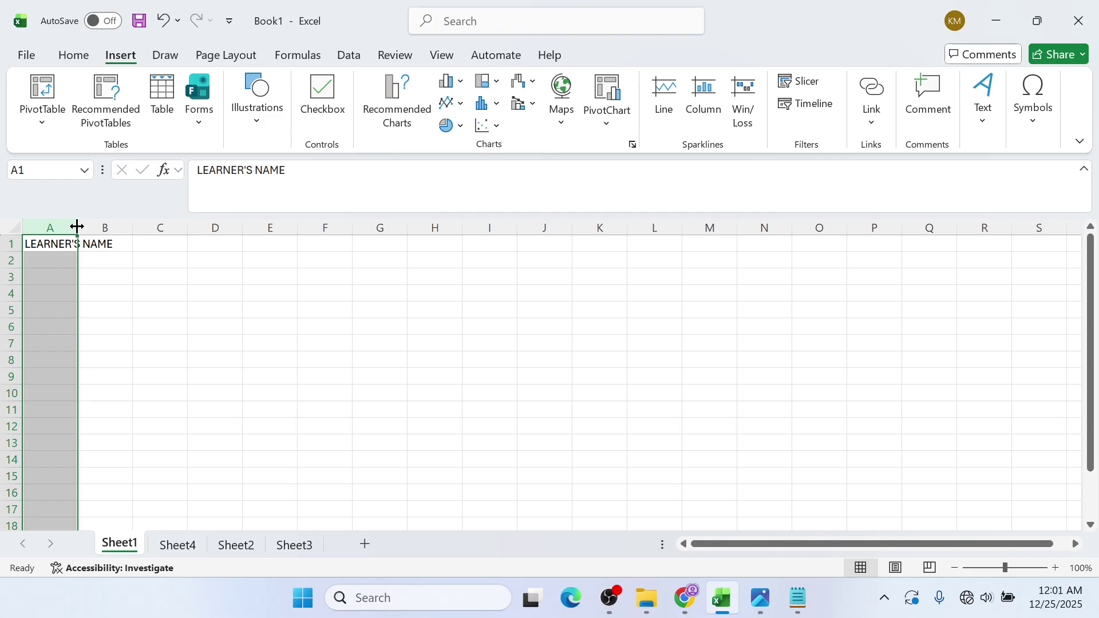
left_click_drag(77, 228, 138, 227)
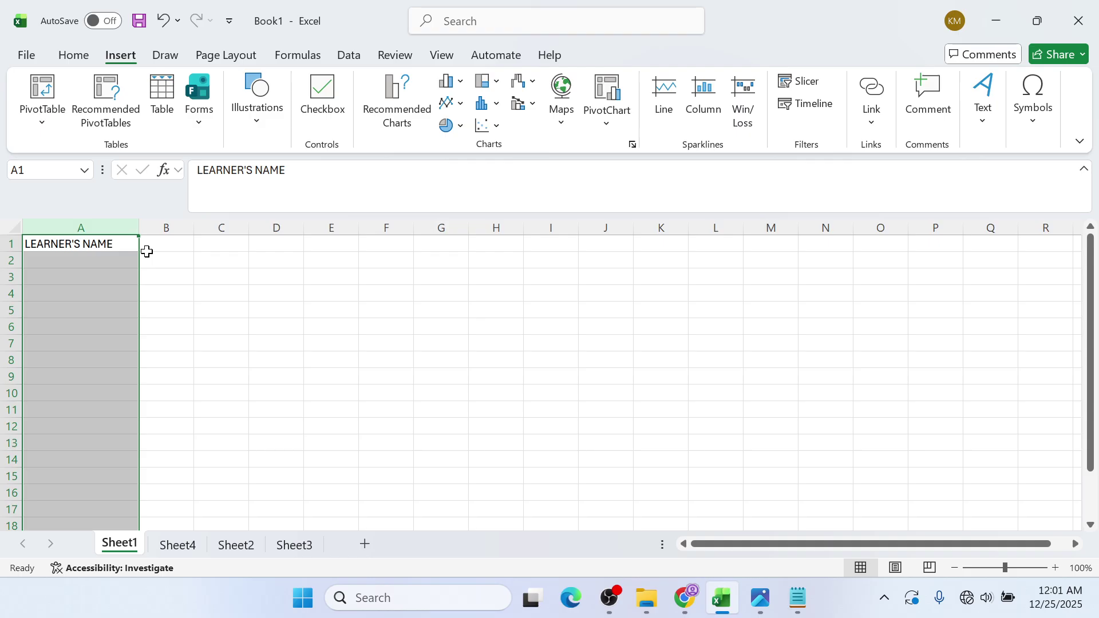
key("ctrl+z")
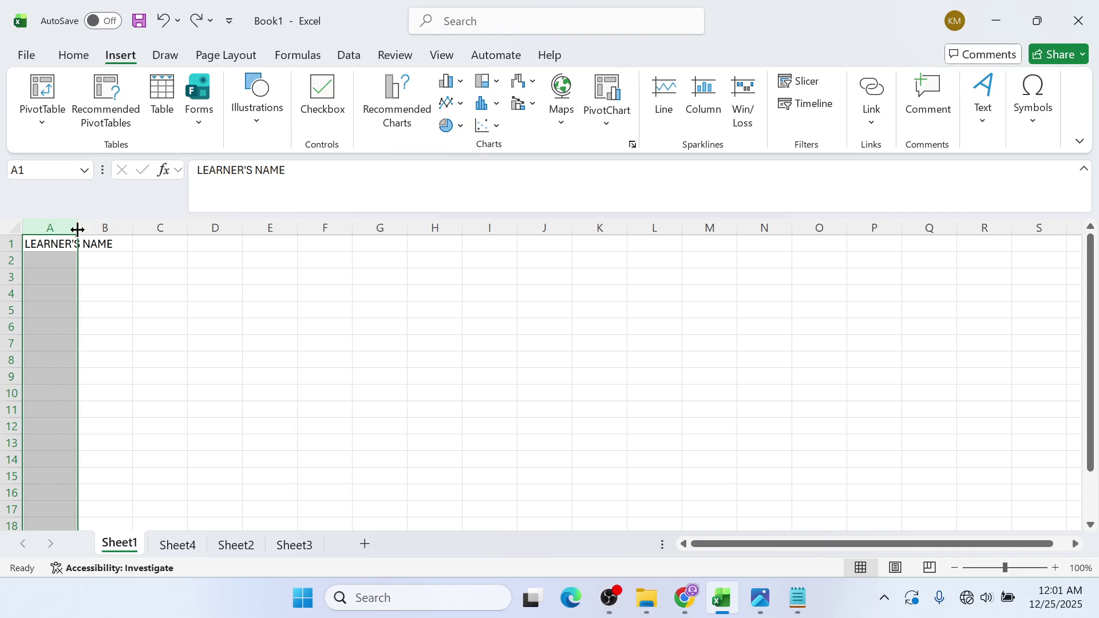
left_click_drag(78, 230, 144, 228)
left_click(180, 250)
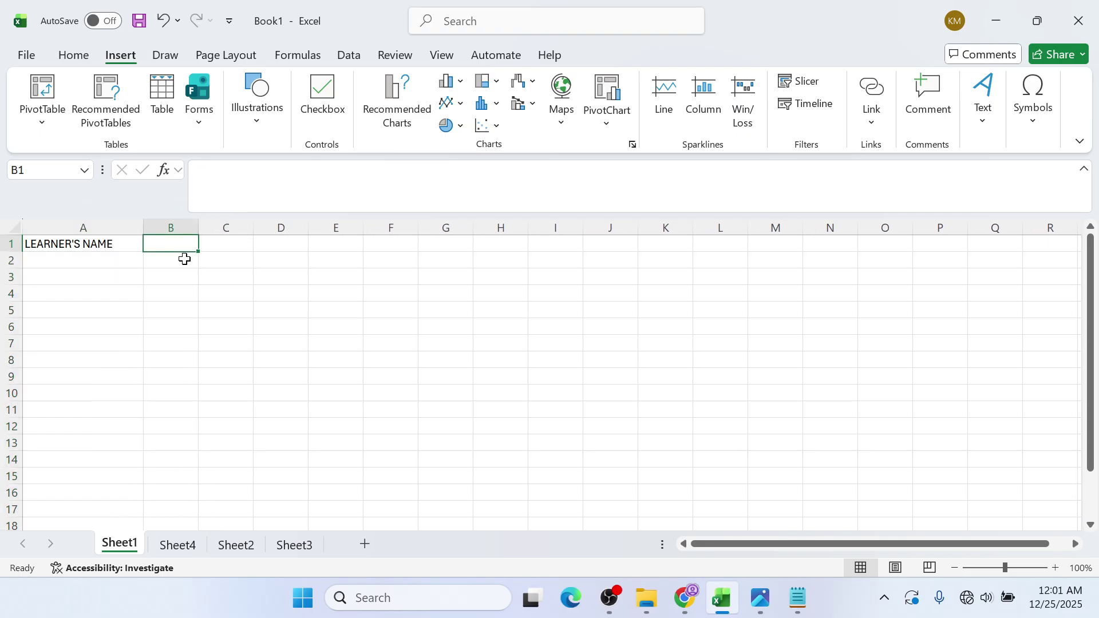
left_click(113, 261)
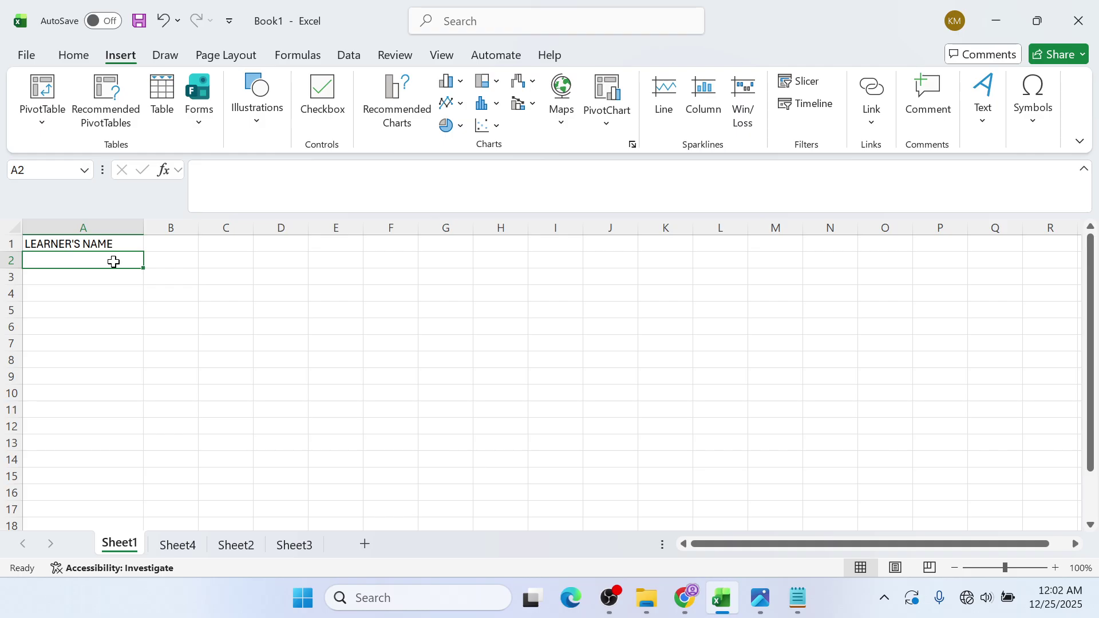
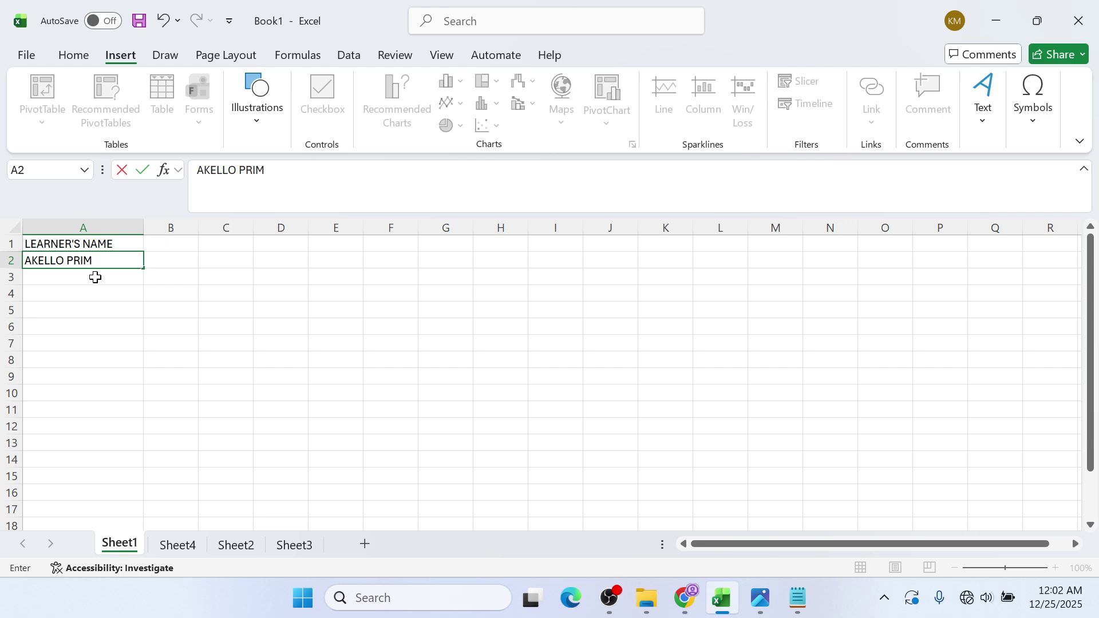
- Enter the first learner's full name in A2 and move to A3
left_click(95, 277)
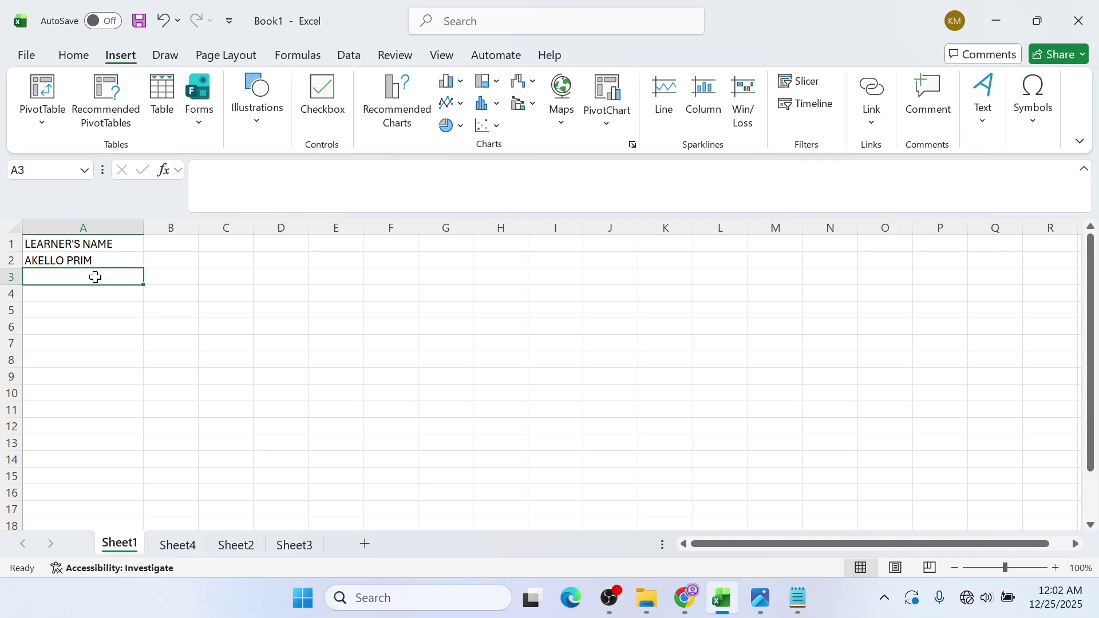
key("Down")
key("Down")
key("Up")
key("Up")
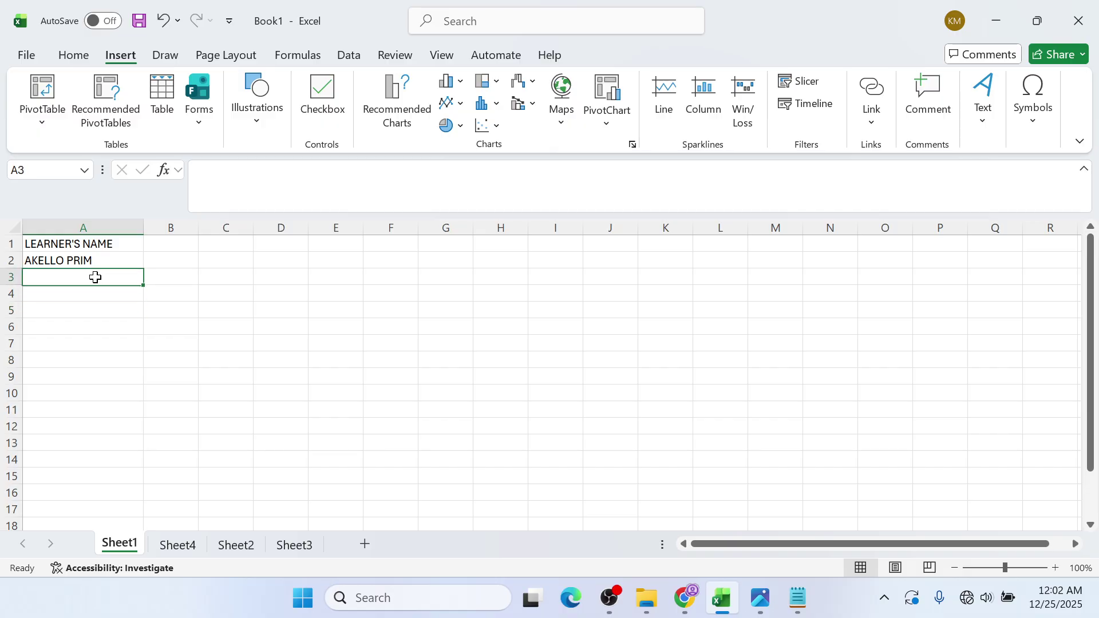
key("Down")
key("Down")
key("Down")
key("Down")
key("Down")
key("Down")
key("Up")
key("Up")
key("Up")
key("Up")
key("Up")
key("Up")
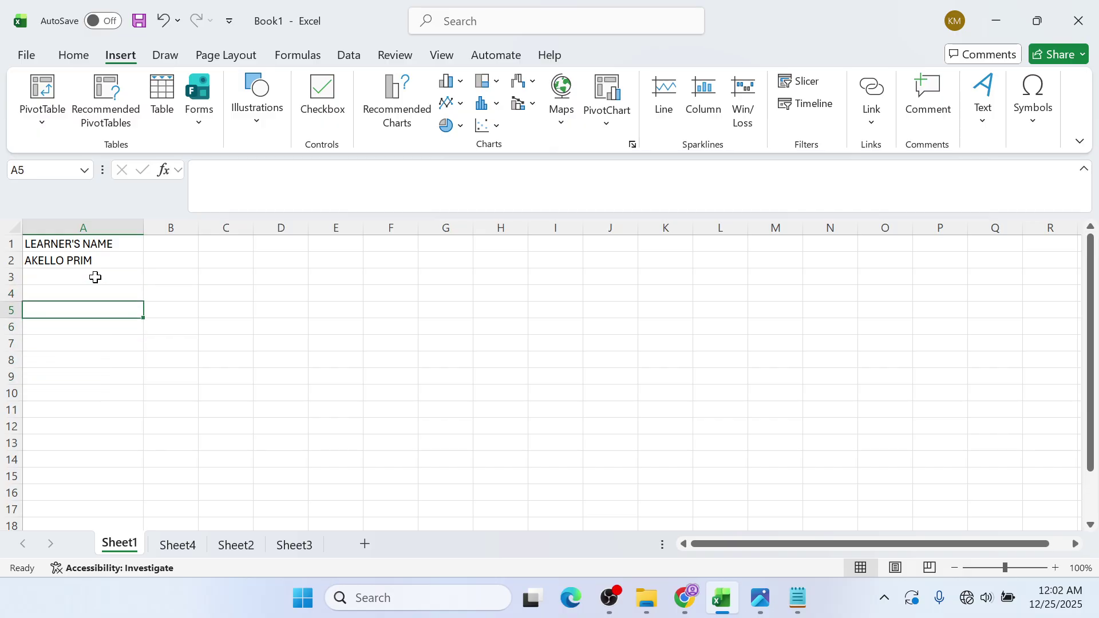
key("Right")
key("Right")
key("Right")
key("Right")
key("Right")
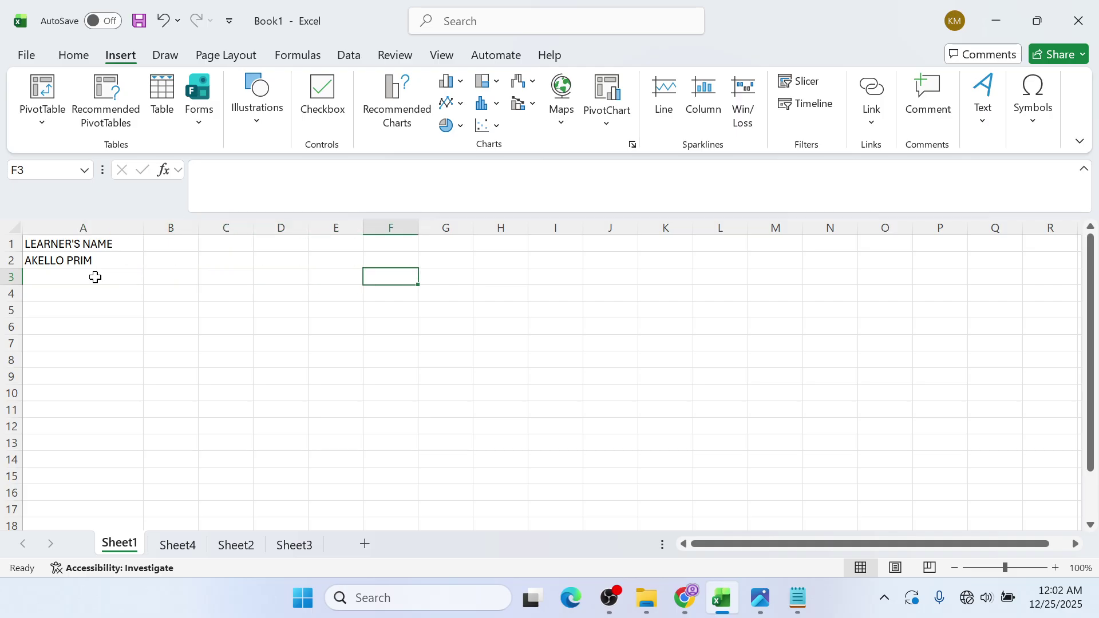
key("Left")
key("Left")
key("Left")
key("Left")
key("Left")
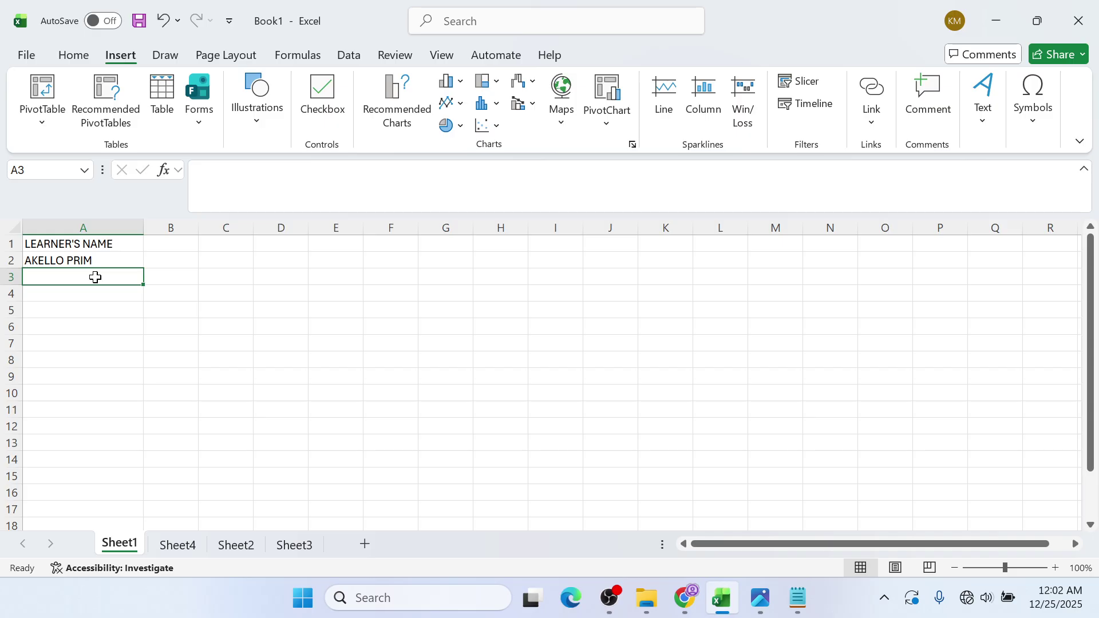
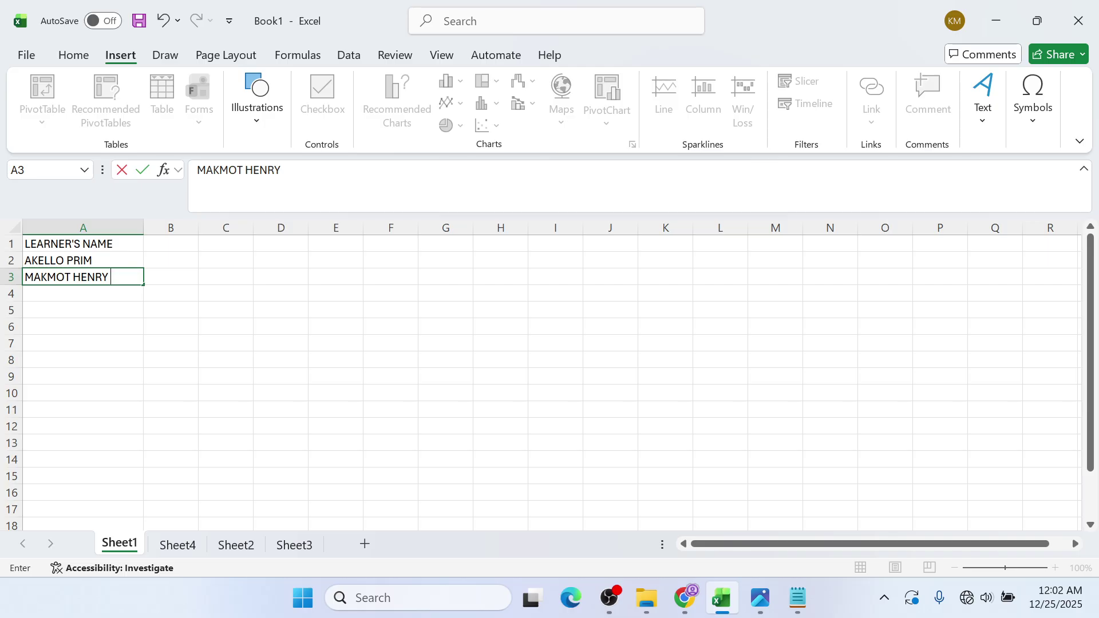
- Type the second and third learners' names into A3 and A4
key("Return")
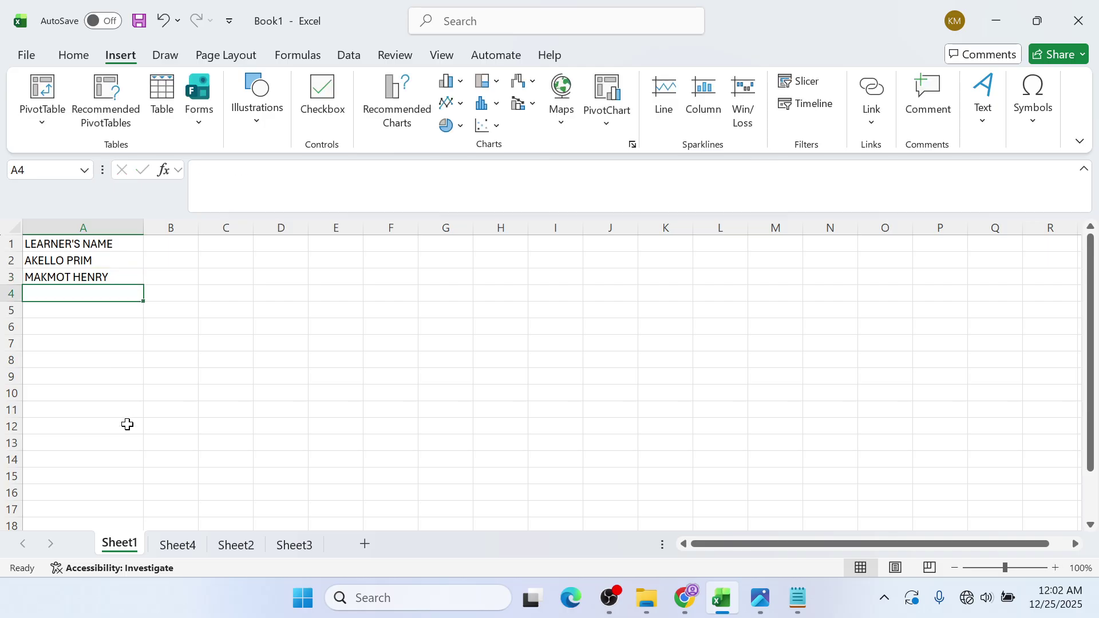
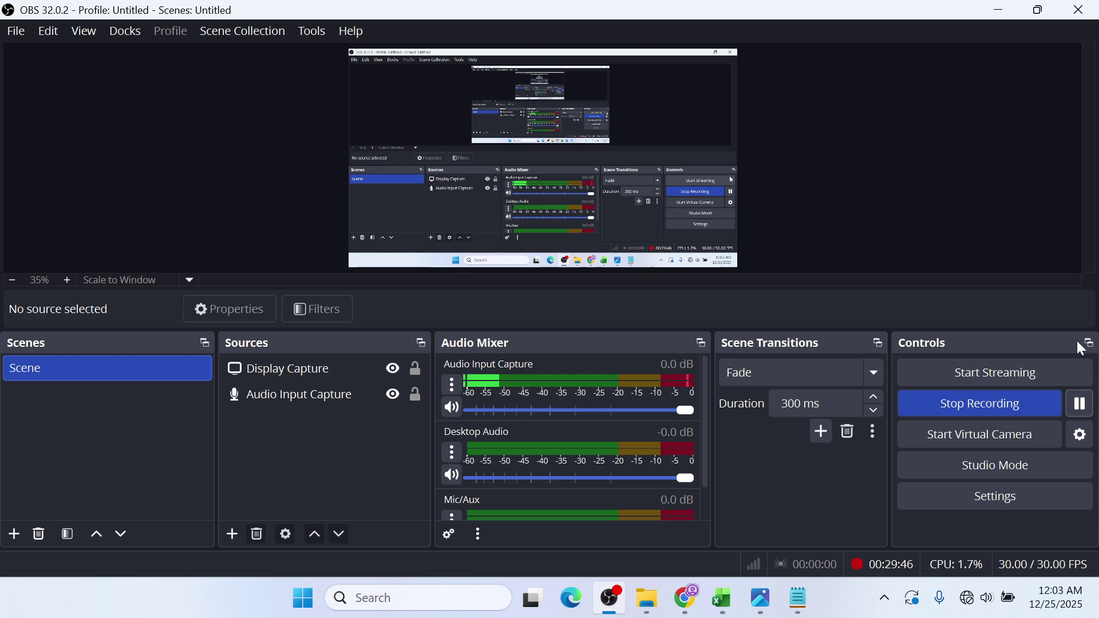
- Check the SPREADSHEET 1 GUIDE PDF, then return to Excel and confirm the A4 name
left_click(998, 10)
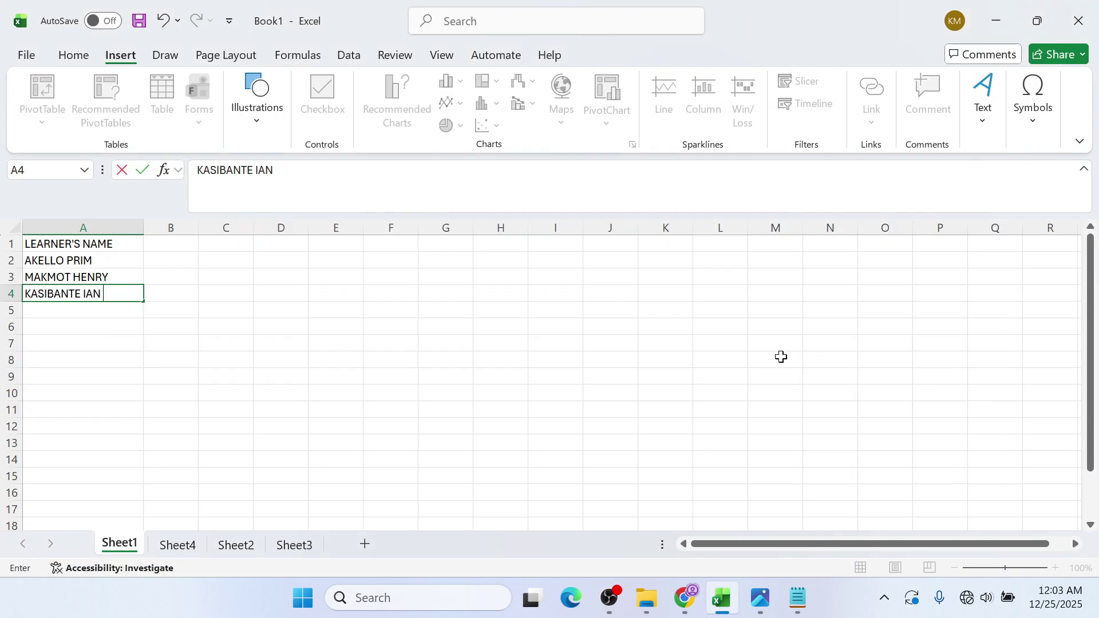
left_click(757, 602)
left_click(756, 603)
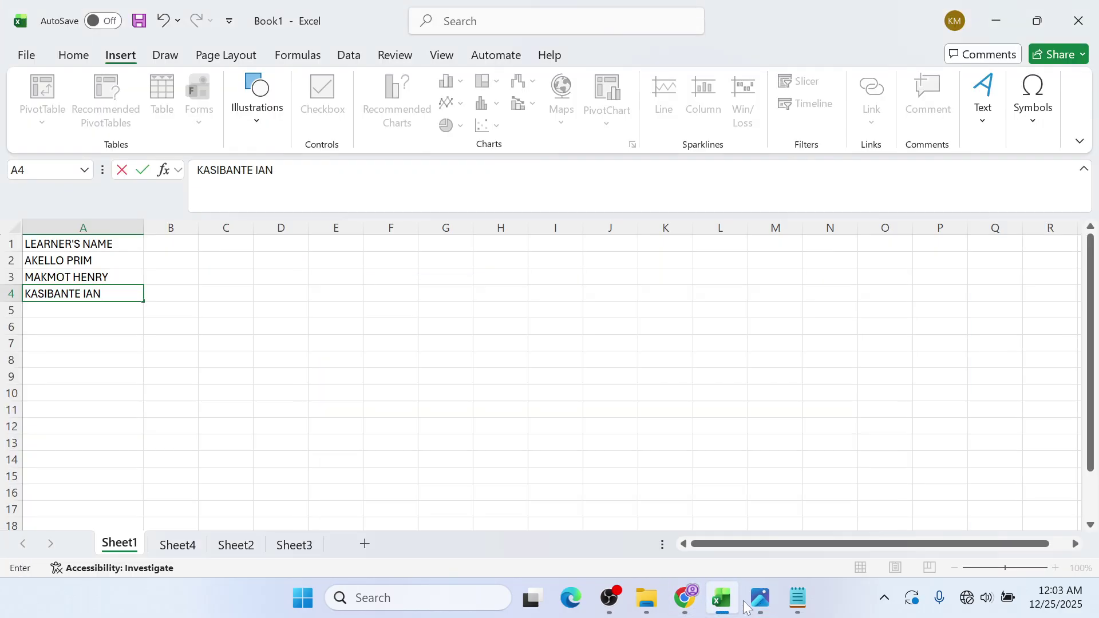
left_click(684, 600)
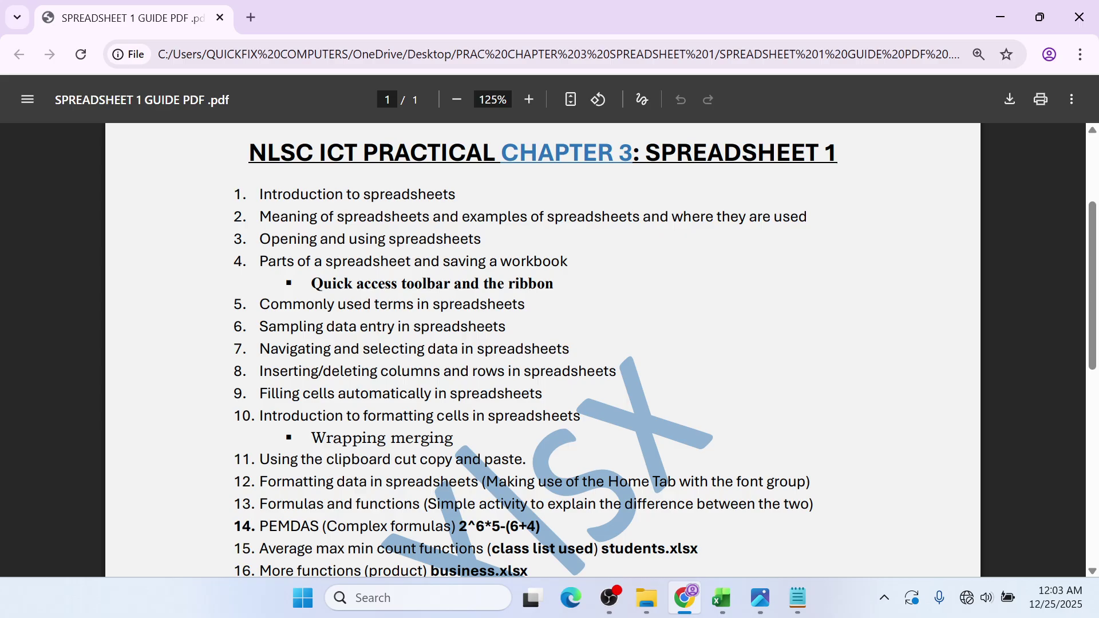
left_click(986, 19)
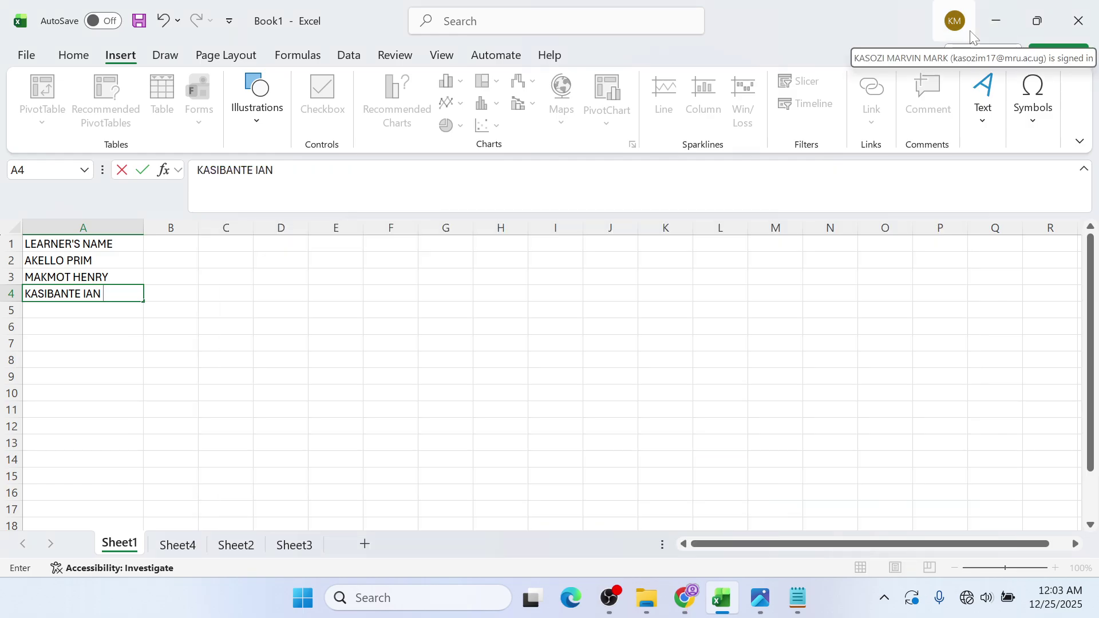
key("Up")
key("Right")
key("Right")
key("Up")
key("Down")
key("Down")
key("Left")
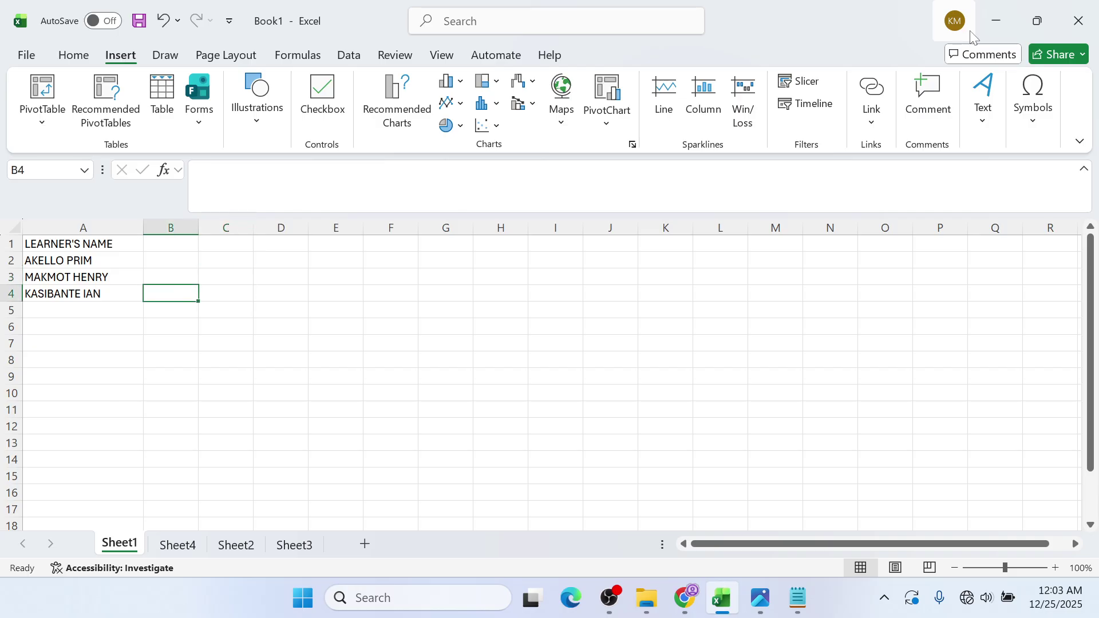
key("Left")
key("Up")
key("Up")
key("Up")
key("Right")
key("Right")
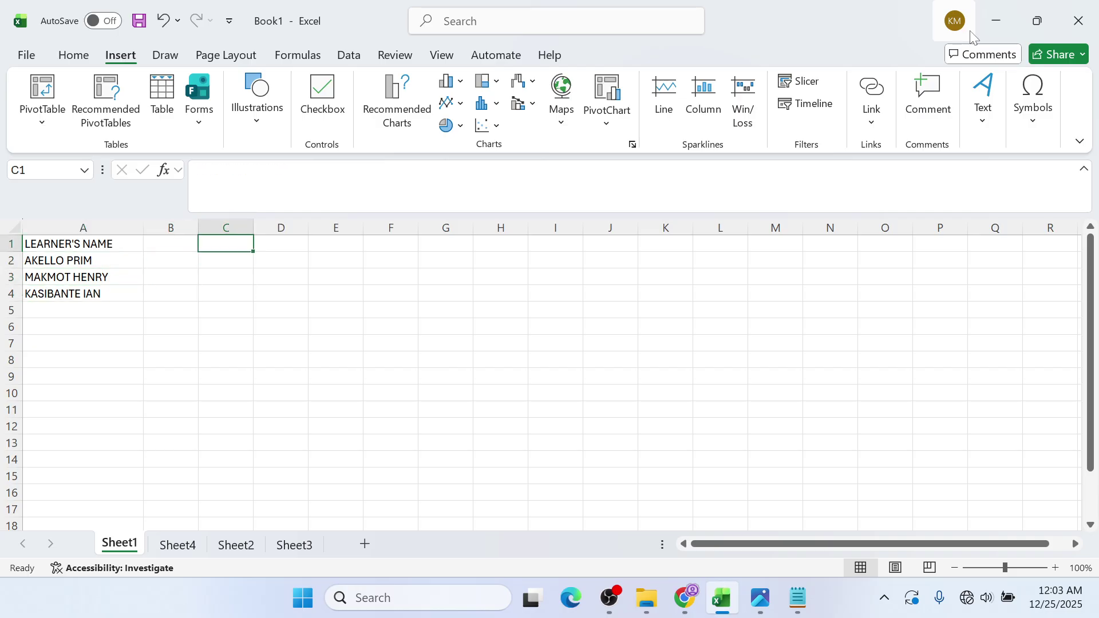
key("Down")
key("Down")
key("Down")
key("Left")
key("Up")
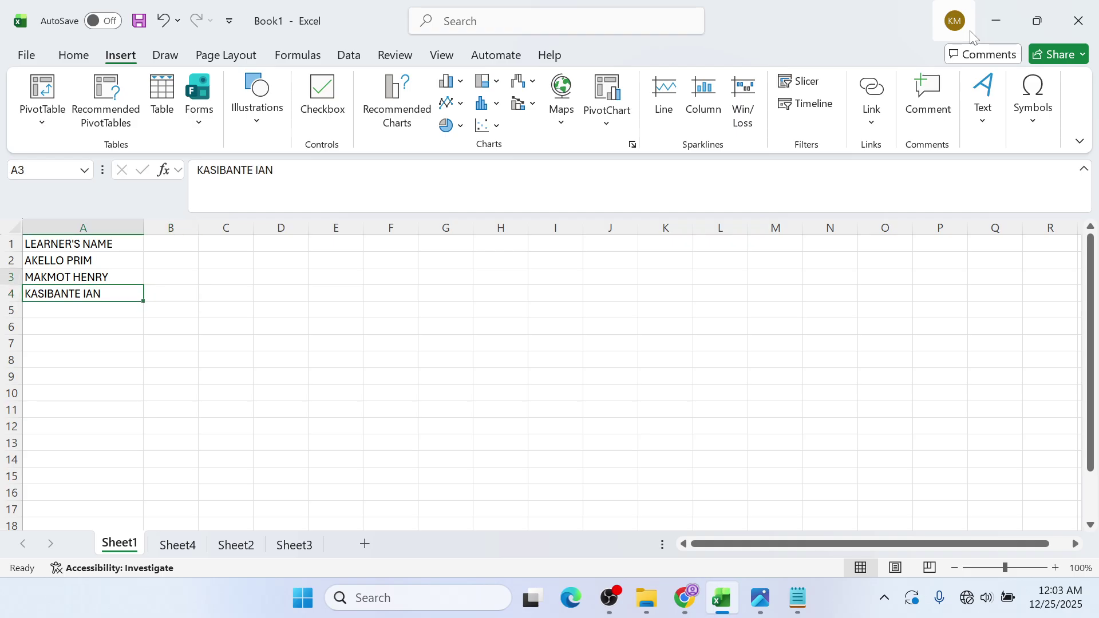
key("Up")
key("Right")
key("Up")
key("Up")
key("Down")
key("Down")
key("Down")
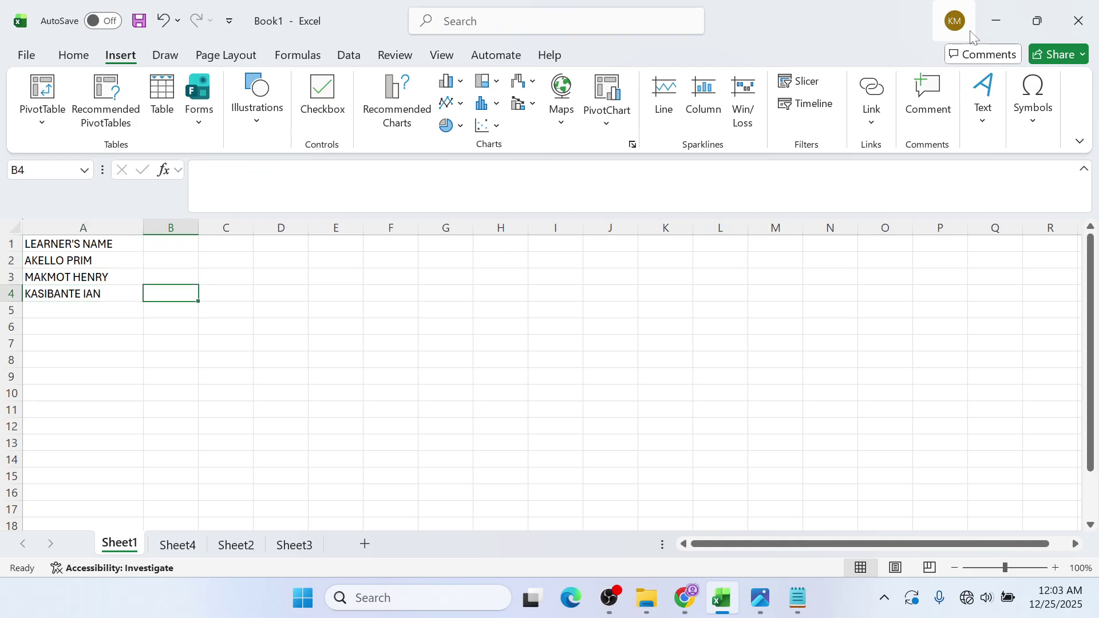
key("Up")
key("Up")
key("Up")
key("Down")
key("Down")
key("Down")
key("Down")
key("Down")
key("Down")
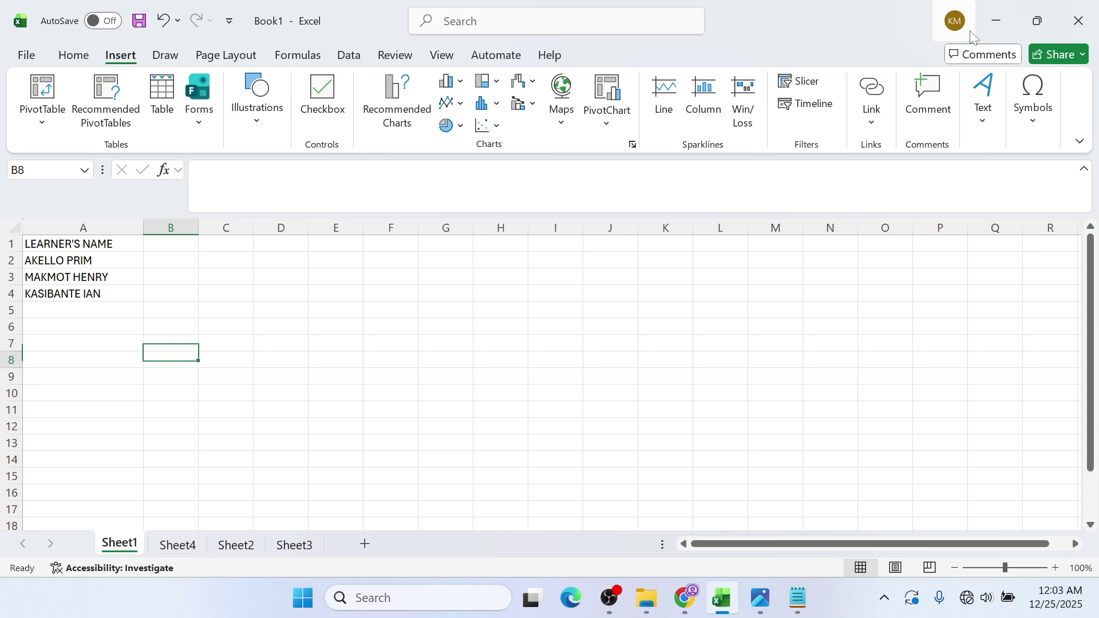
key("Down")
key("Left")
key("Right")
key("Right")
key("Right")
key("Right")
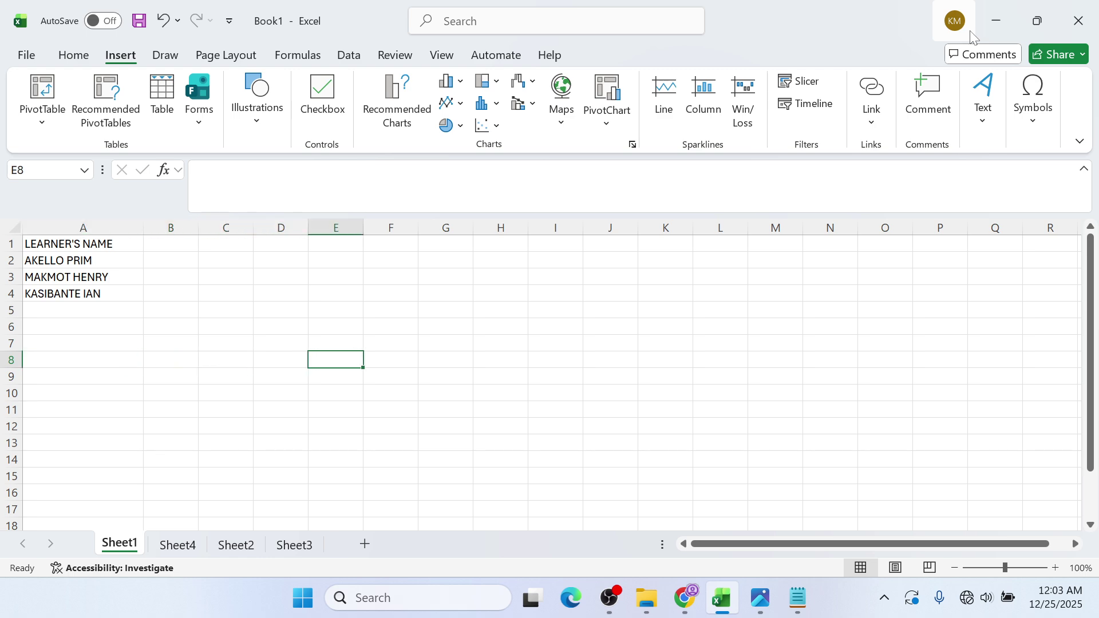
key("Right")
key("Up")
key("Up")
key("Left")
key("Left")
key("Left")
key("Left")
key("Up")
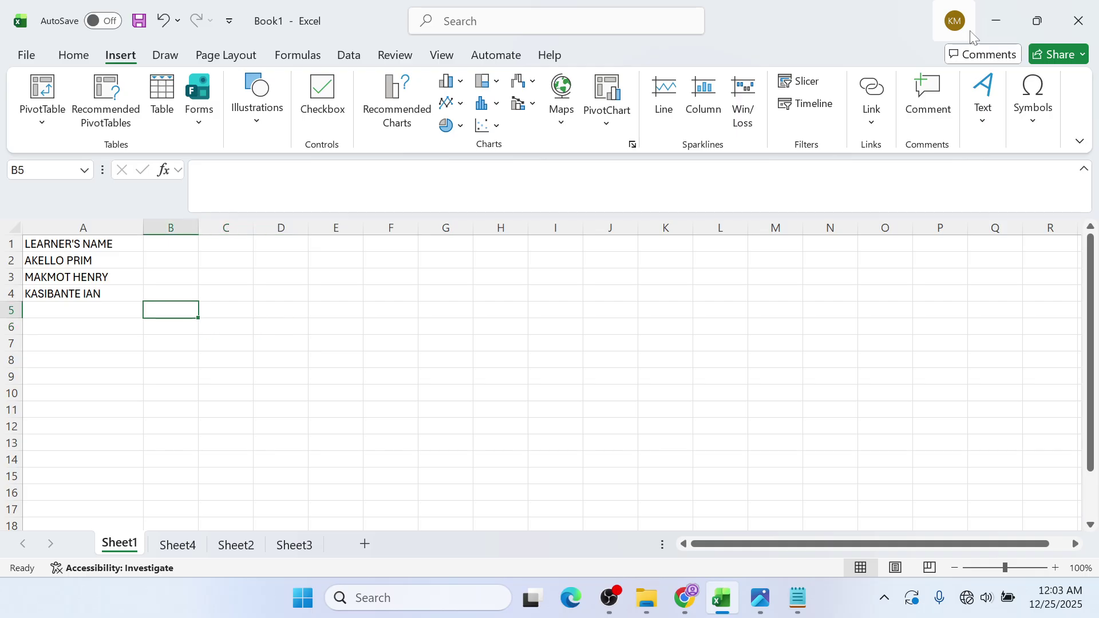
key("Up")
key("Up")
key("Up")
key("Up")
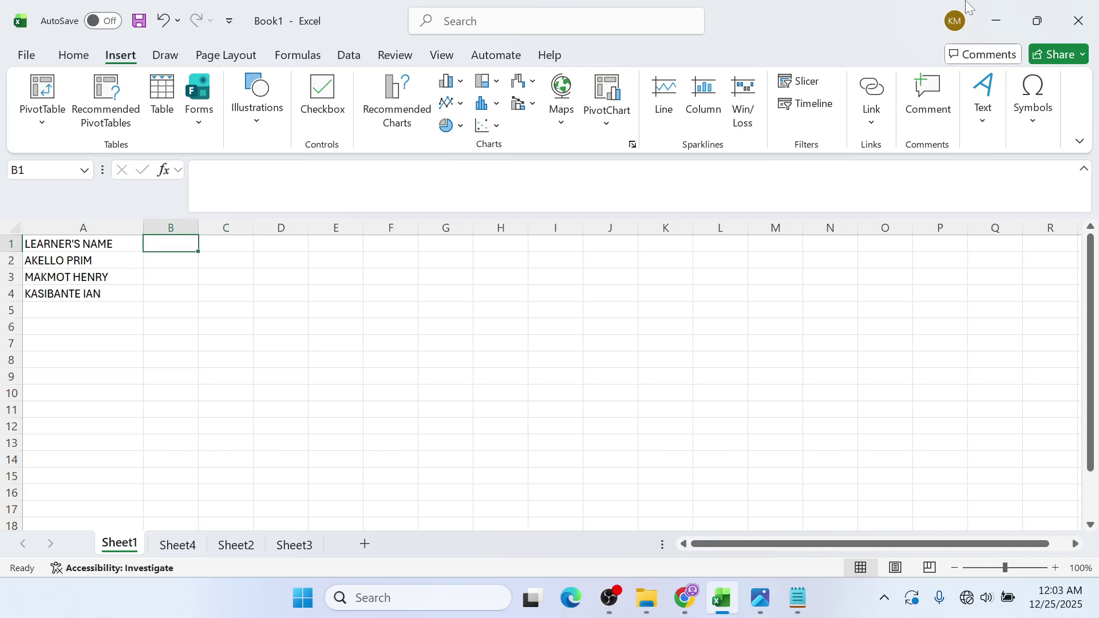
key("Right")
key("Down")
key("Down")
key("Left")
key("Up")
key("Up")
key("Left")
key("Down")
key("Down")
key("Down")
key("Down")
key("Down")
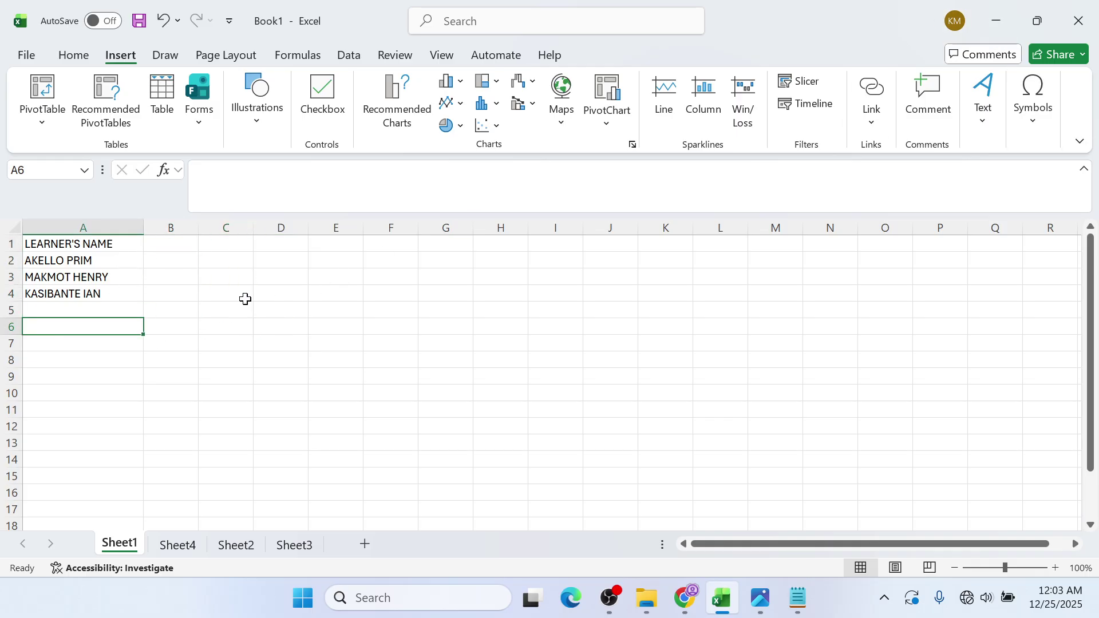
key("Right")
key("Right")
key("Up")
key("Up")
key("Left")
key("Right")
key("Right")
key("Down")
key("Down")
key("Down")
key("Left")
key("Left")
key("Left")
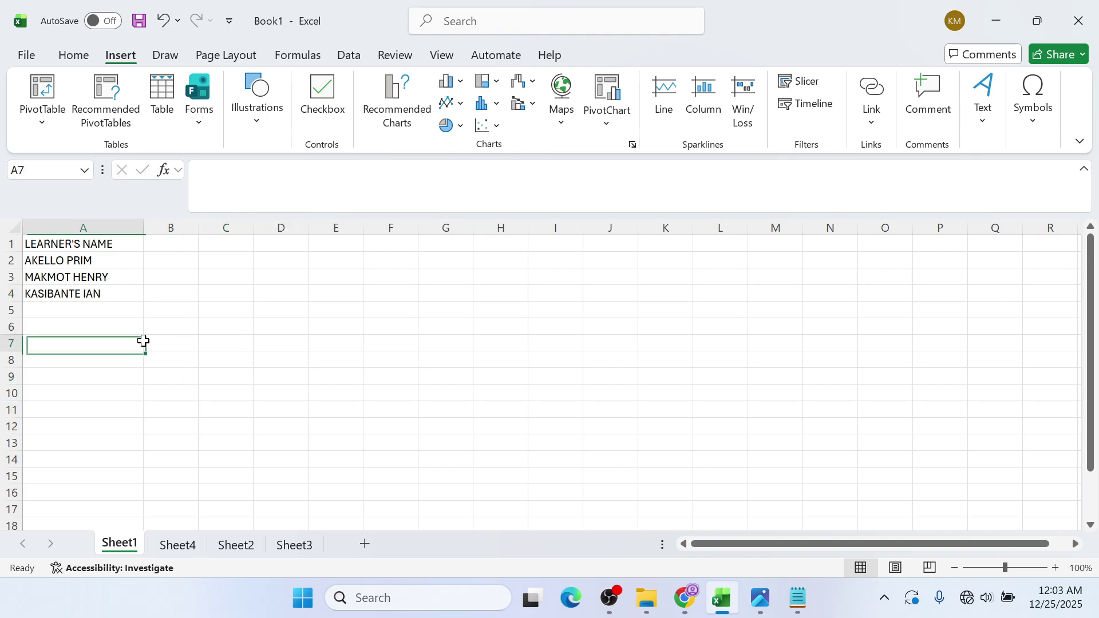
key("Up")
key("Up")
key("Up")
key("Up")
key("Up")
key("Up")
key("Right")
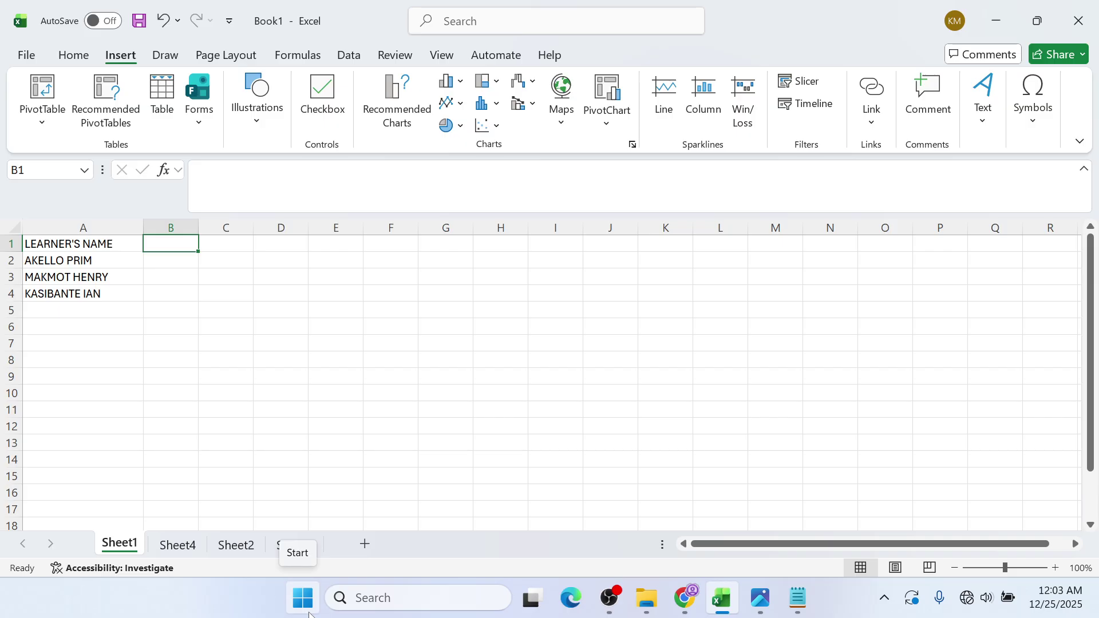
- Add the column headings TEST 1 in B1 and TEST 2 in C1
type("TETS")
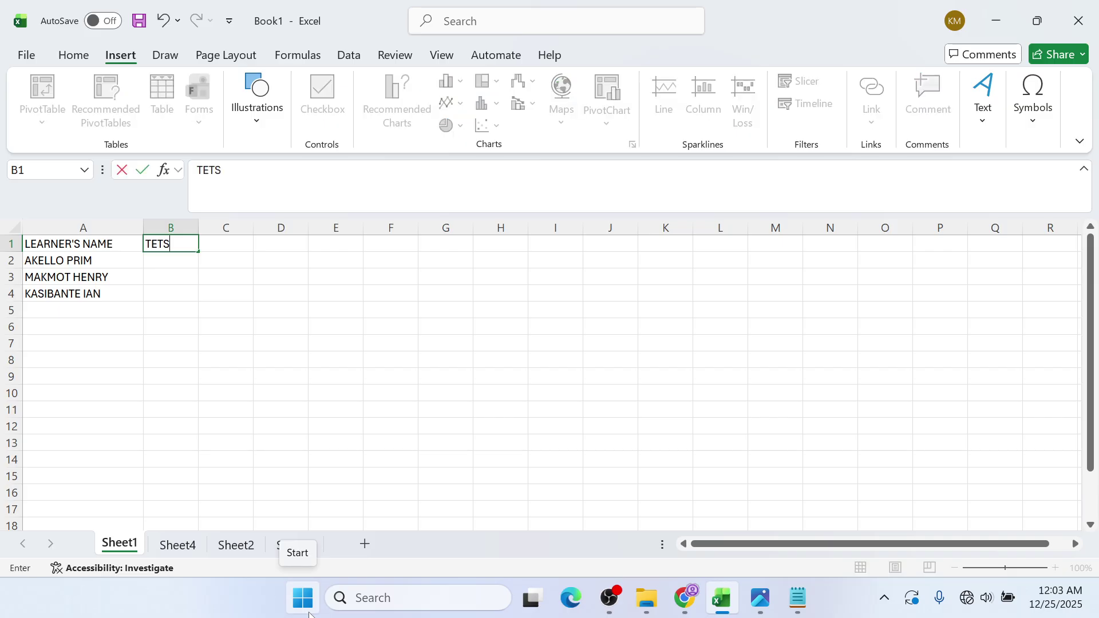
left_click(609, 598)
left_click(1000, 11)
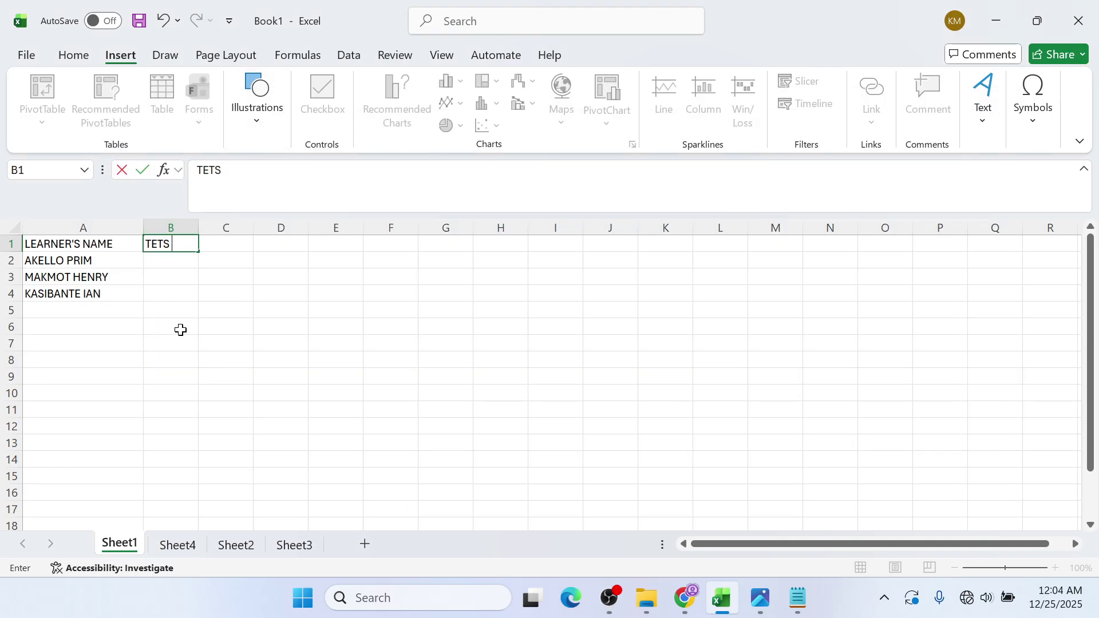
key("BackSpace")
key("BackSpace")
type("ST 1")
key("Tab")
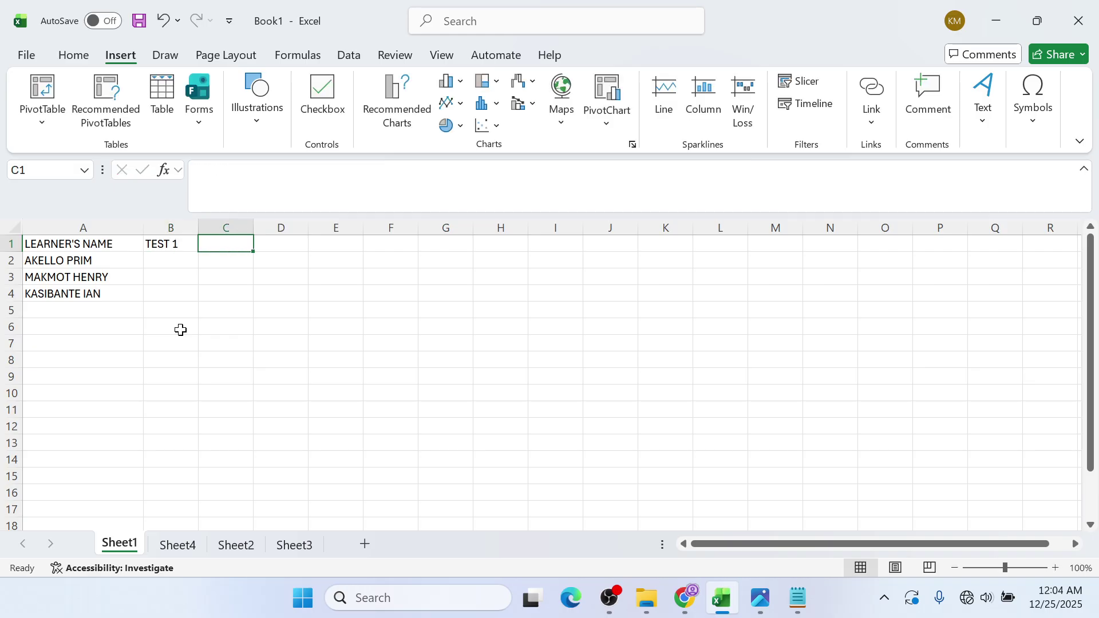
type("TEST 2")
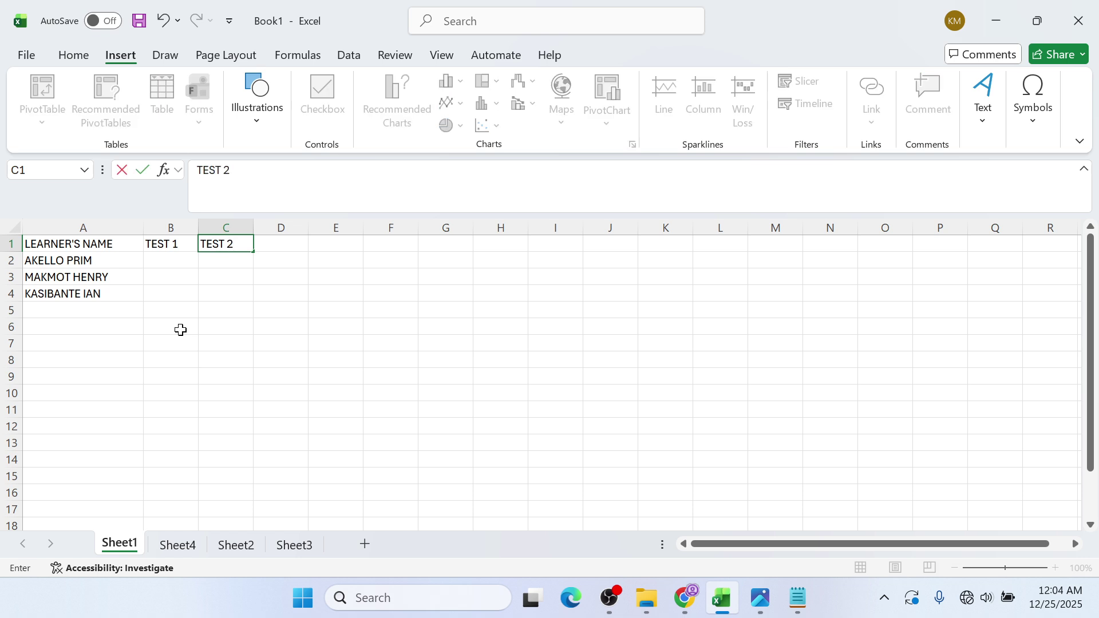
key("Left")
key("Down")
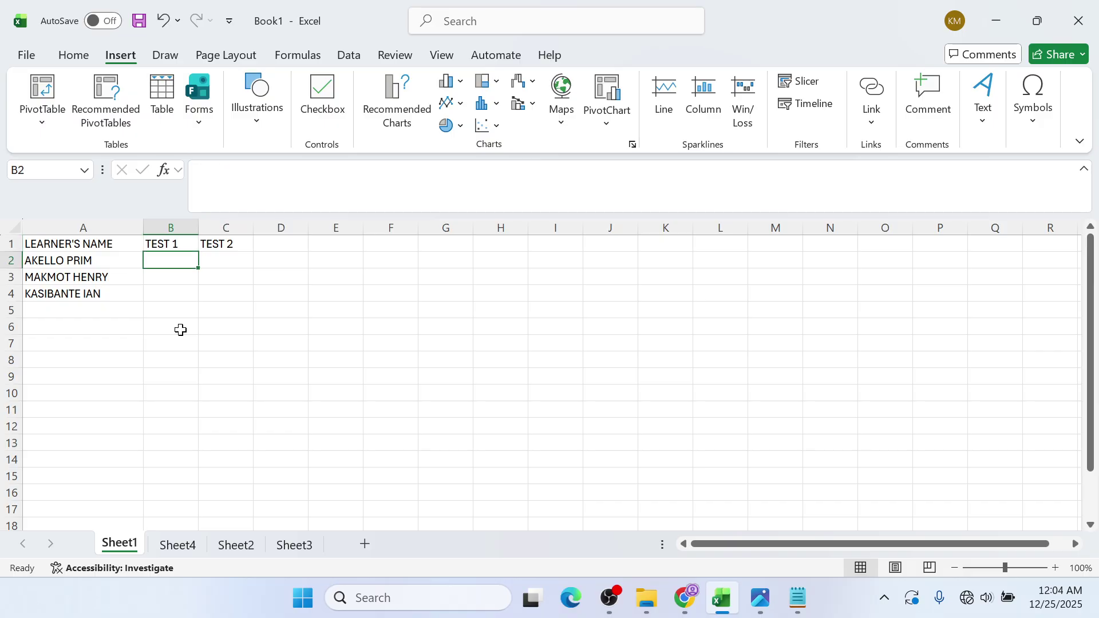
- Enter TEST 1 scores 78, 55 and 67 in B2 to B4
type("78")
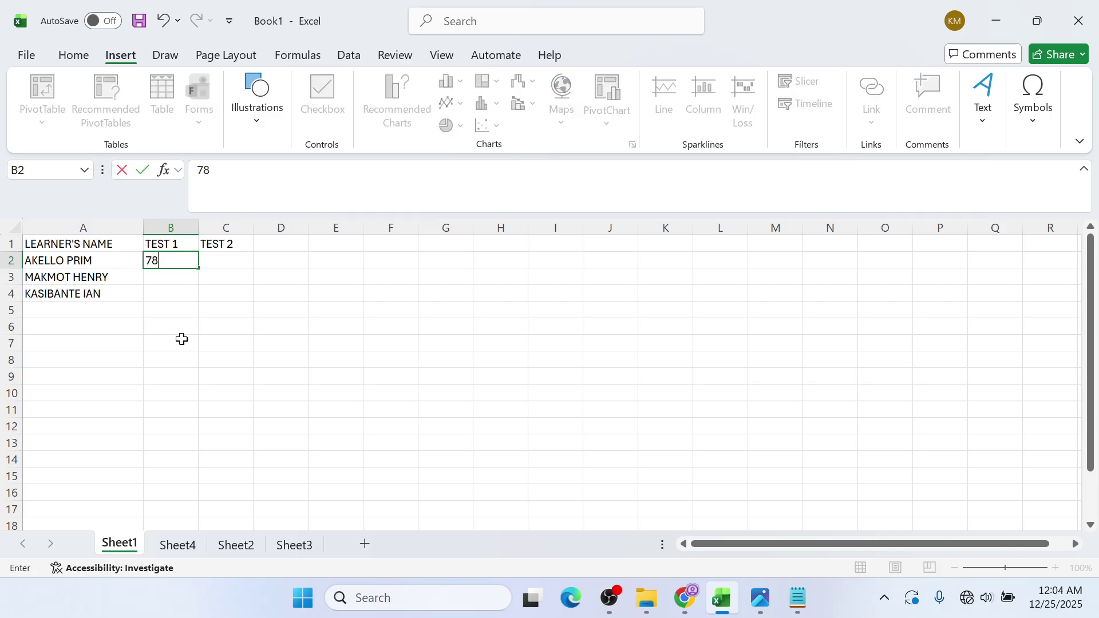
key("Return")
type("55")
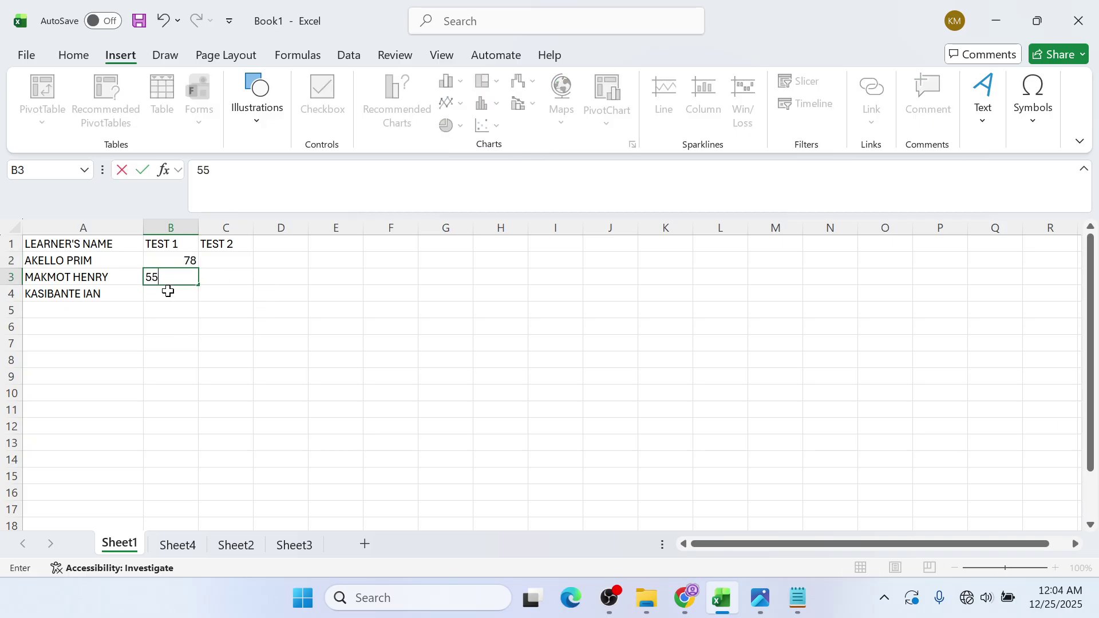
key("Return")
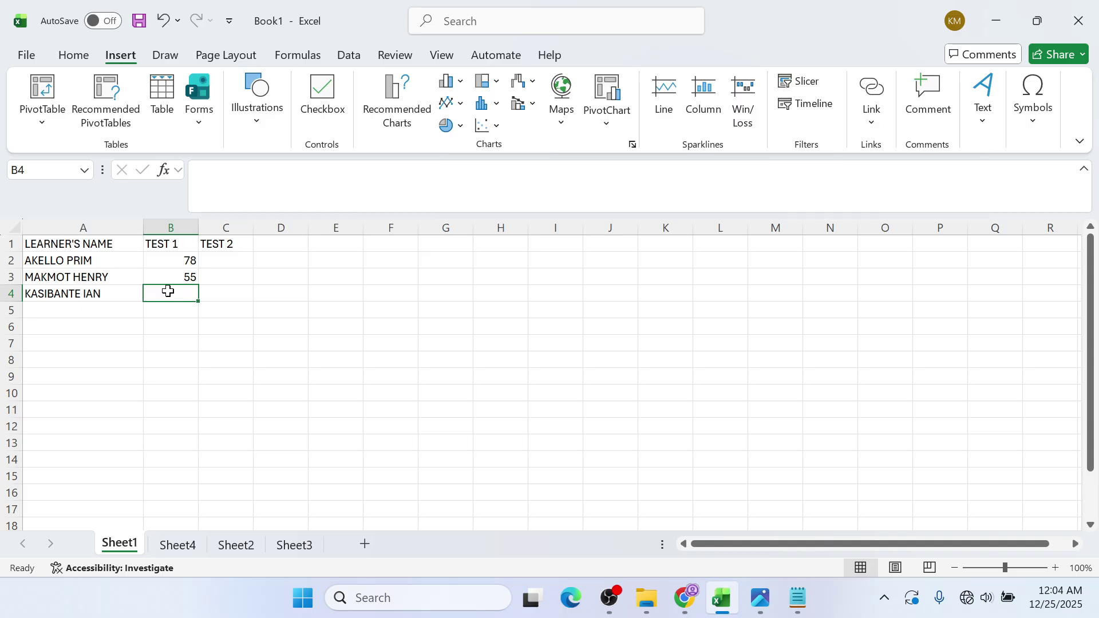
type("67")
left_click(233, 256)
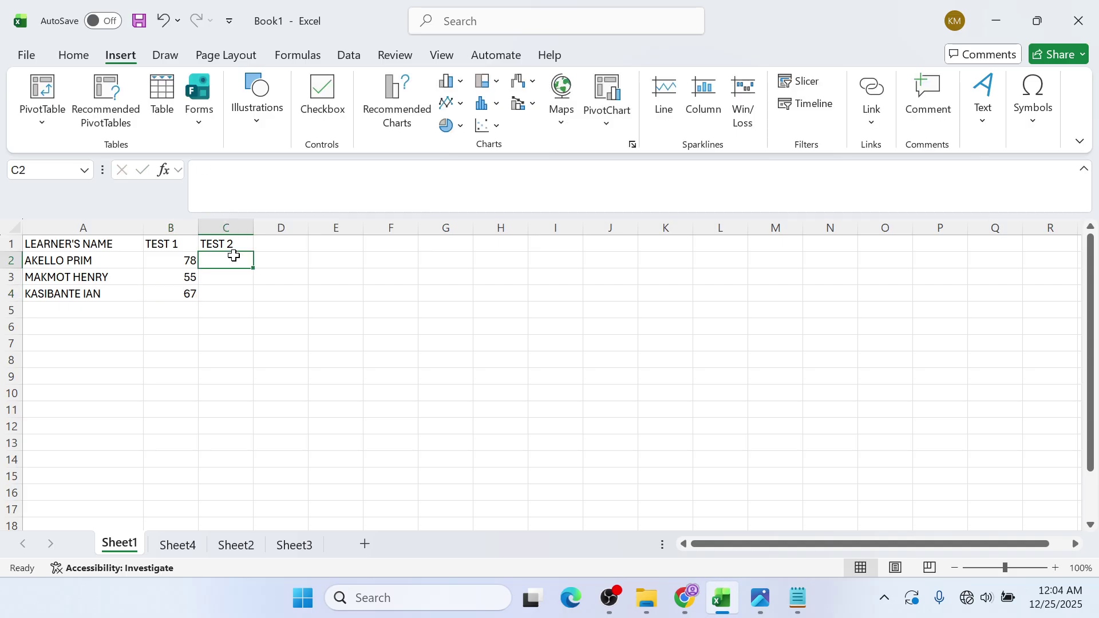
- Enter TEST 2 scores 87, 96 and 55 in C2 to C4
type("87")
left_click(230, 277)
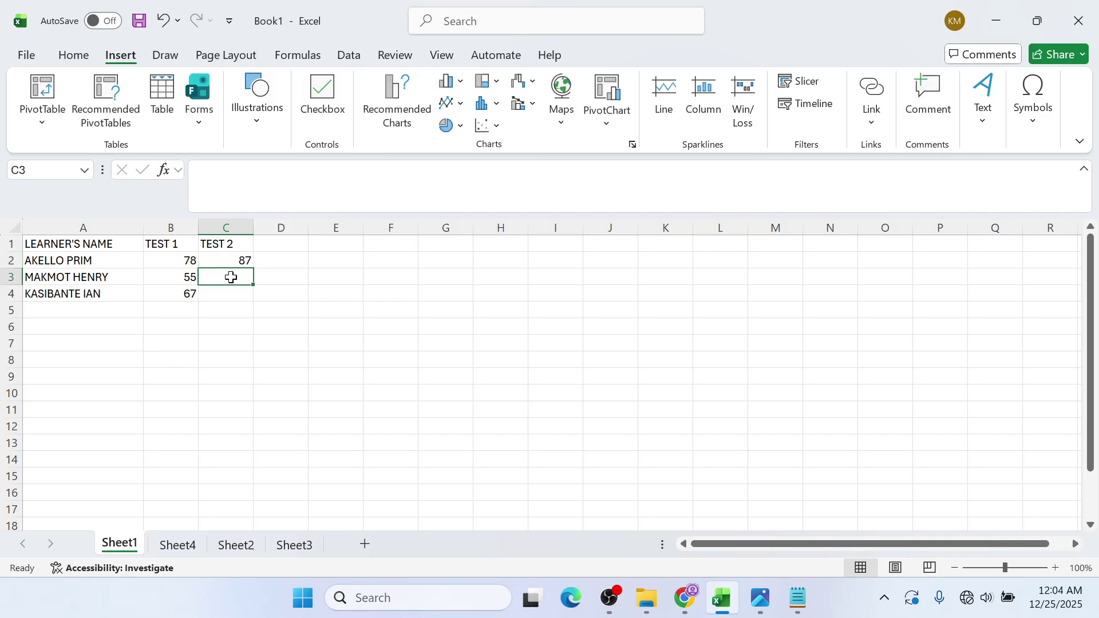
type("96")
left_click(229, 298)
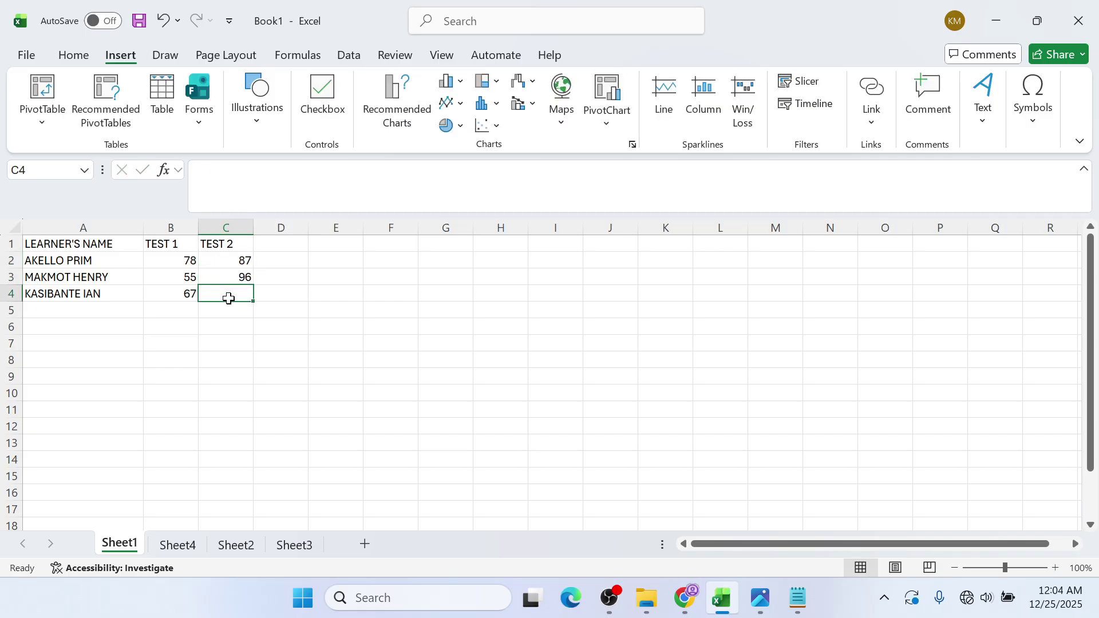
type("55")
left_click(238, 330)
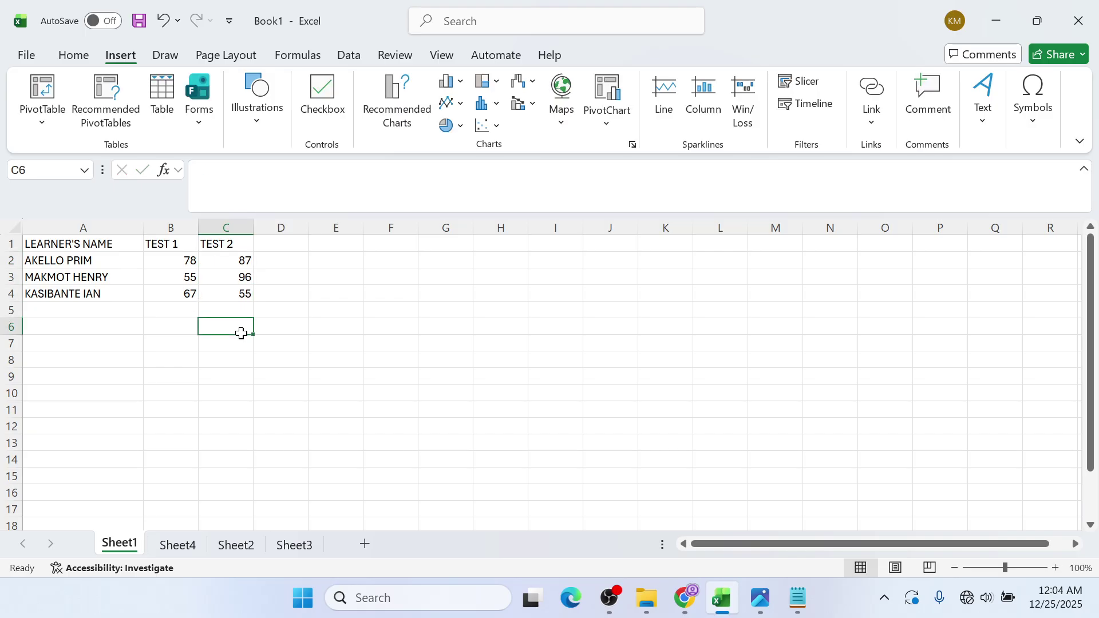
left_click(263, 304)
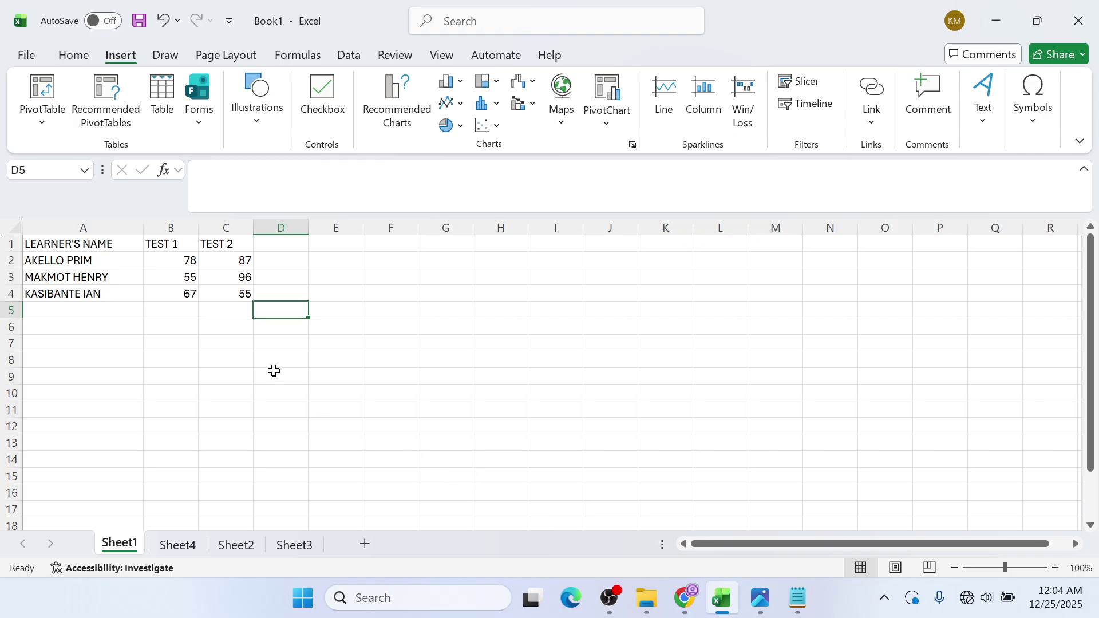
- Append the missing final letter to the learner name in A2, then show the SPREADSHEET 1 GUIDE PDF
left_click(97, 257)
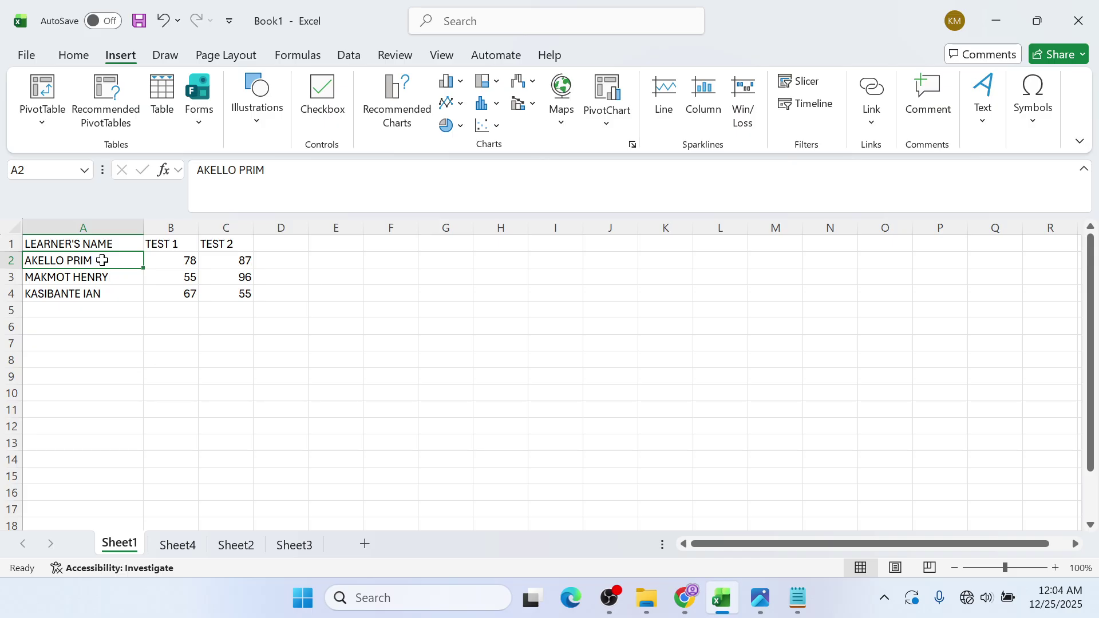
double_click(102, 261)
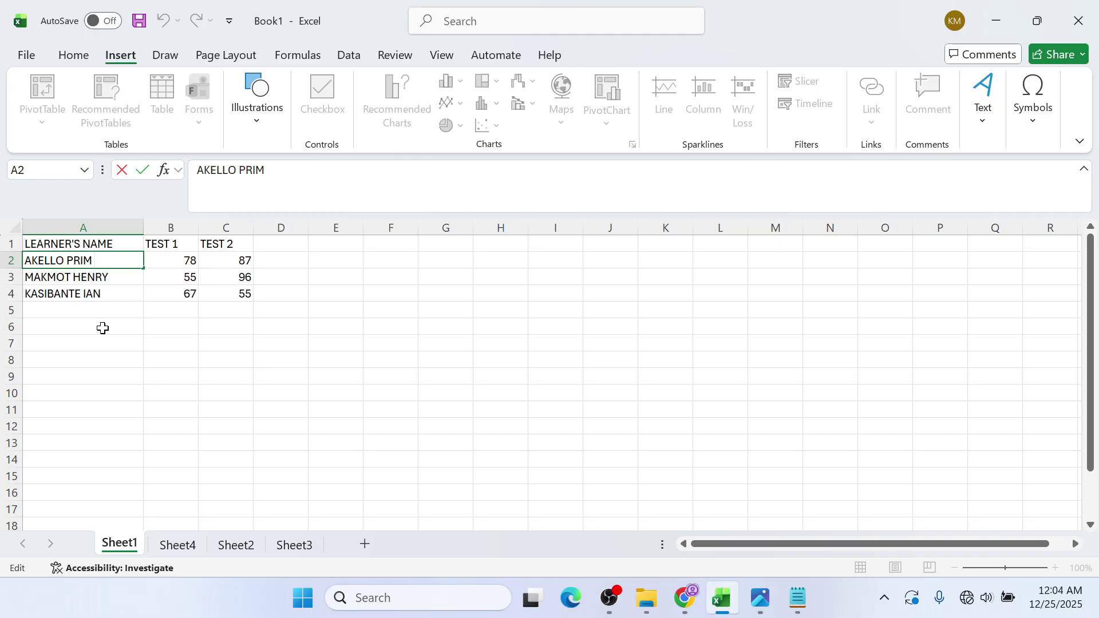
left_click(103, 310)
left_click(104, 261)
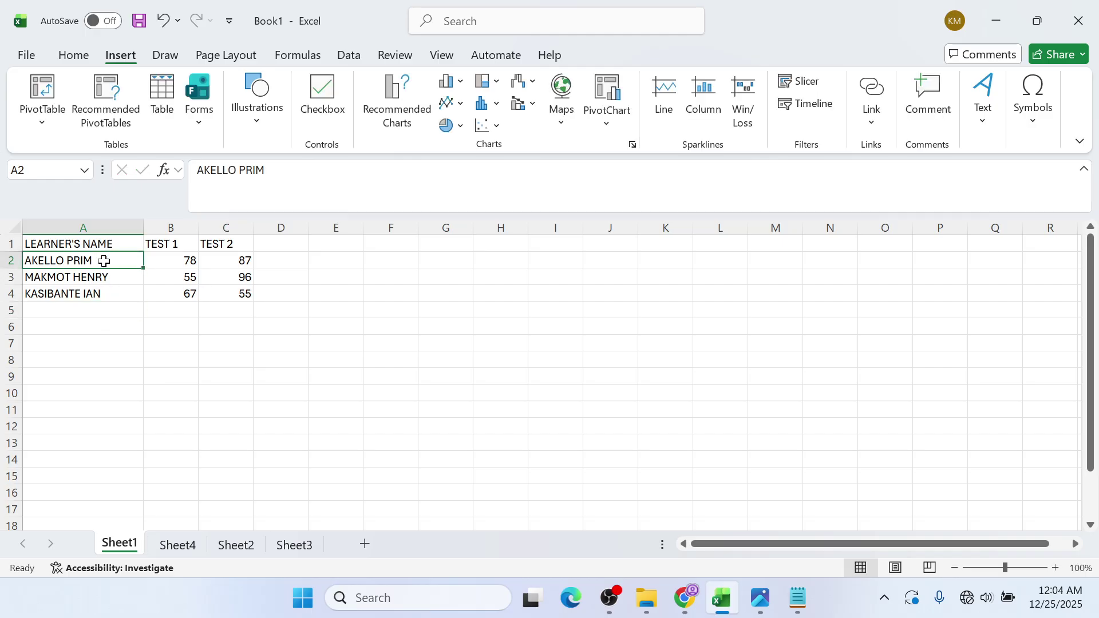
double_click(104, 261)
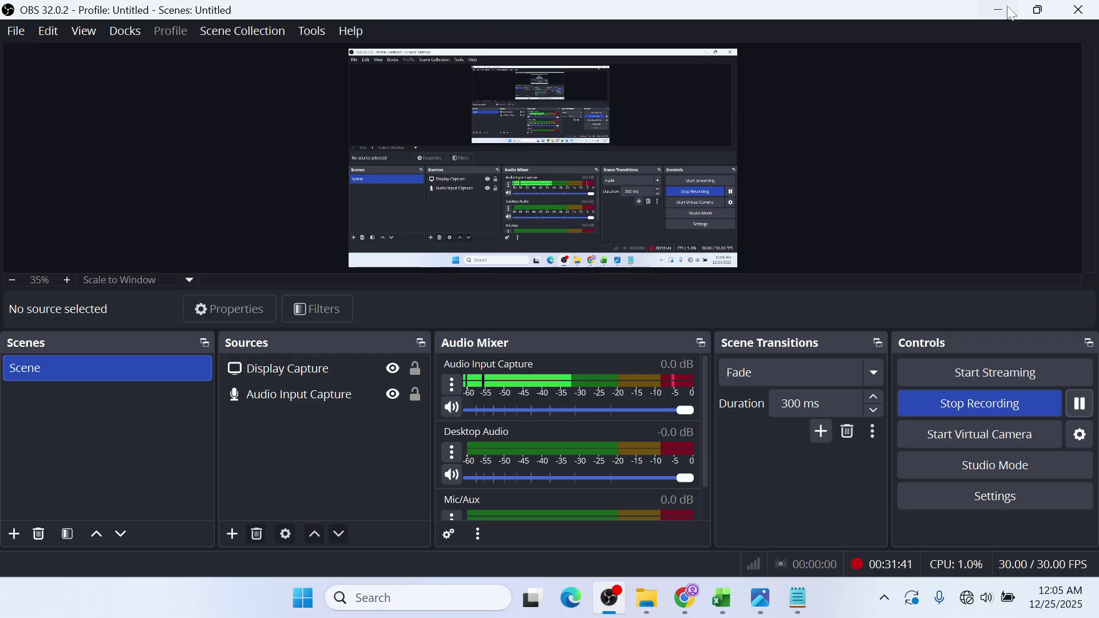
left_click(1006, 8)
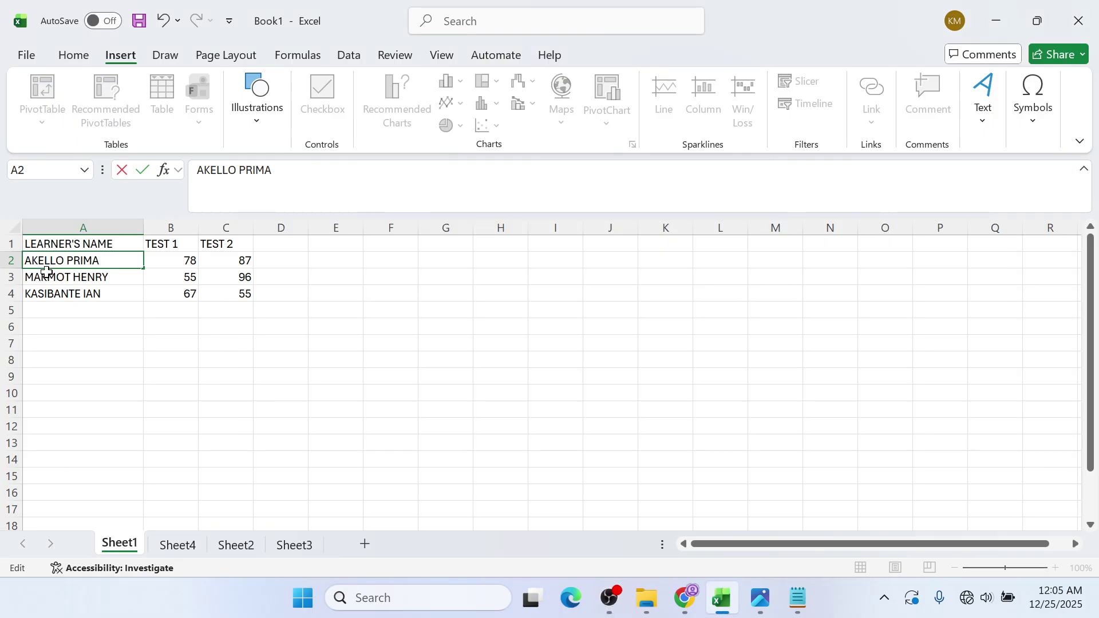
left_click(107, 274)
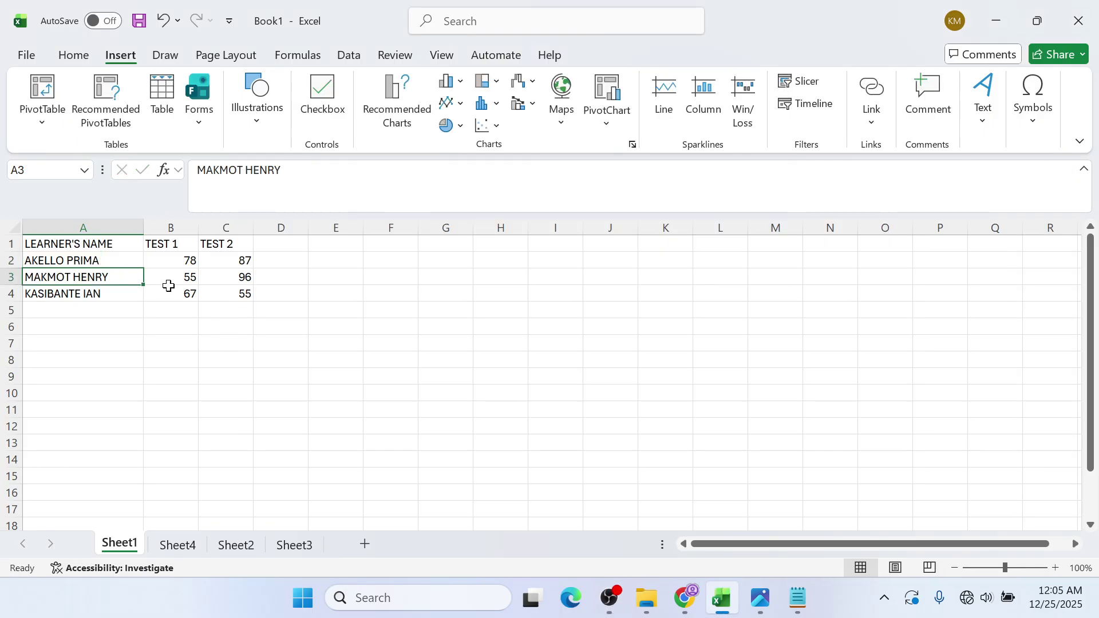
left_click(229, 280)
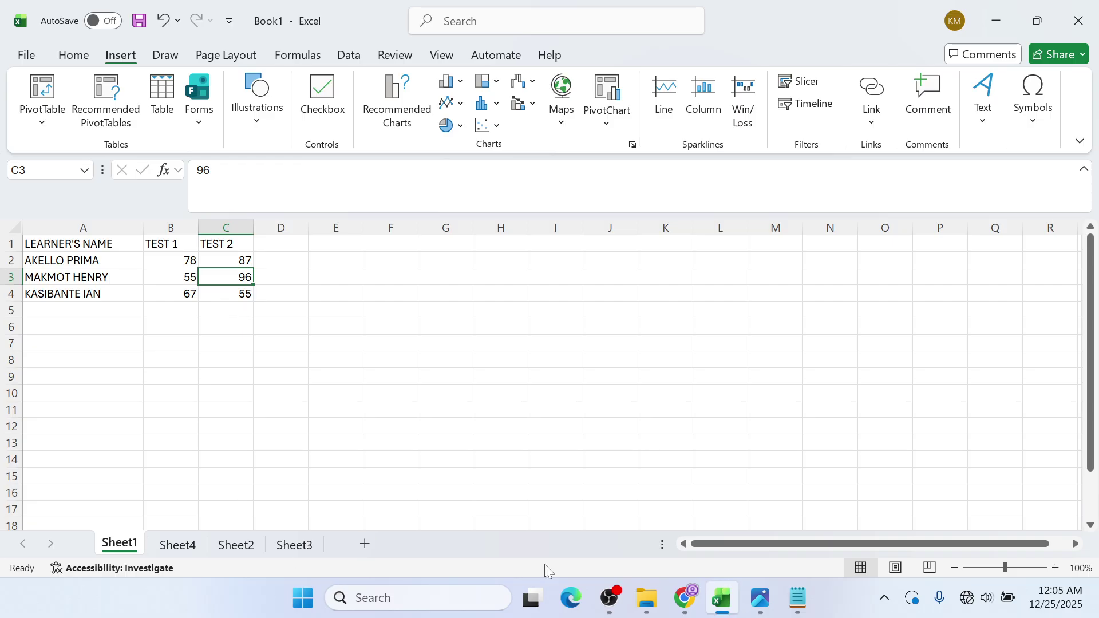
left_click(679, 601)
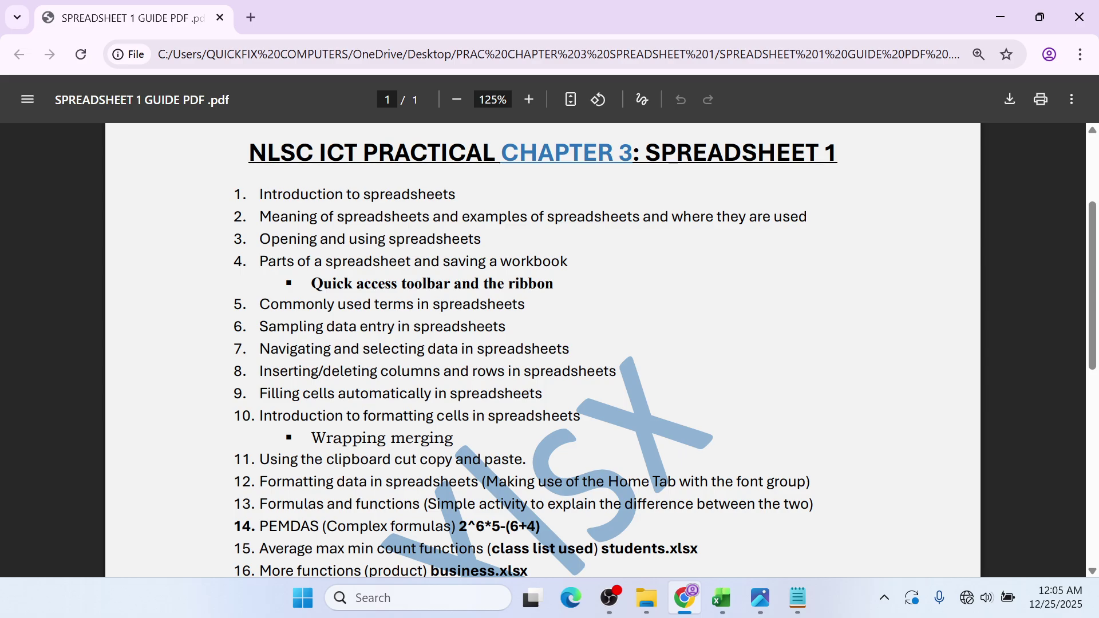
- Minimize the Chrome PDF guide to reveal the Book1 score table
left_click(1000, 10)
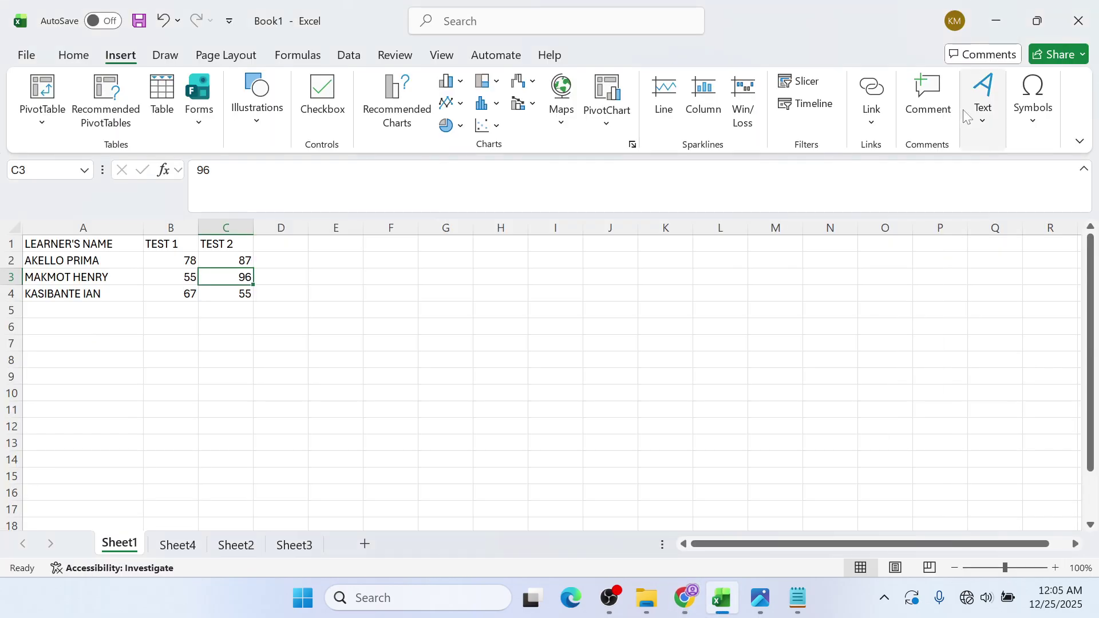
left_click(346, 364)
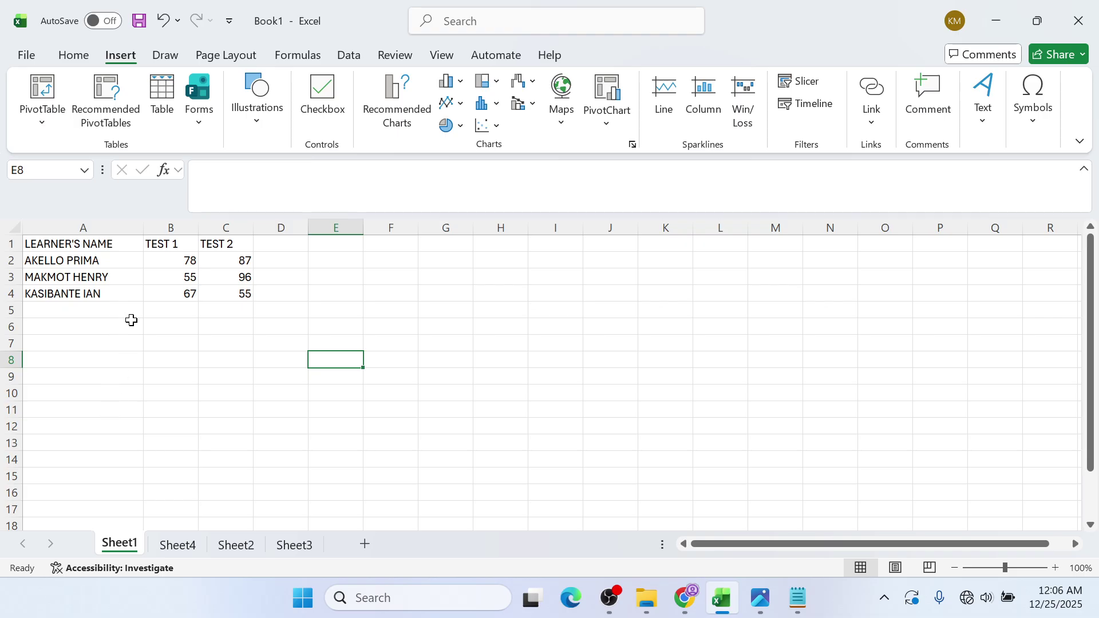
left_click(114, 266)
left_click(129, 244)
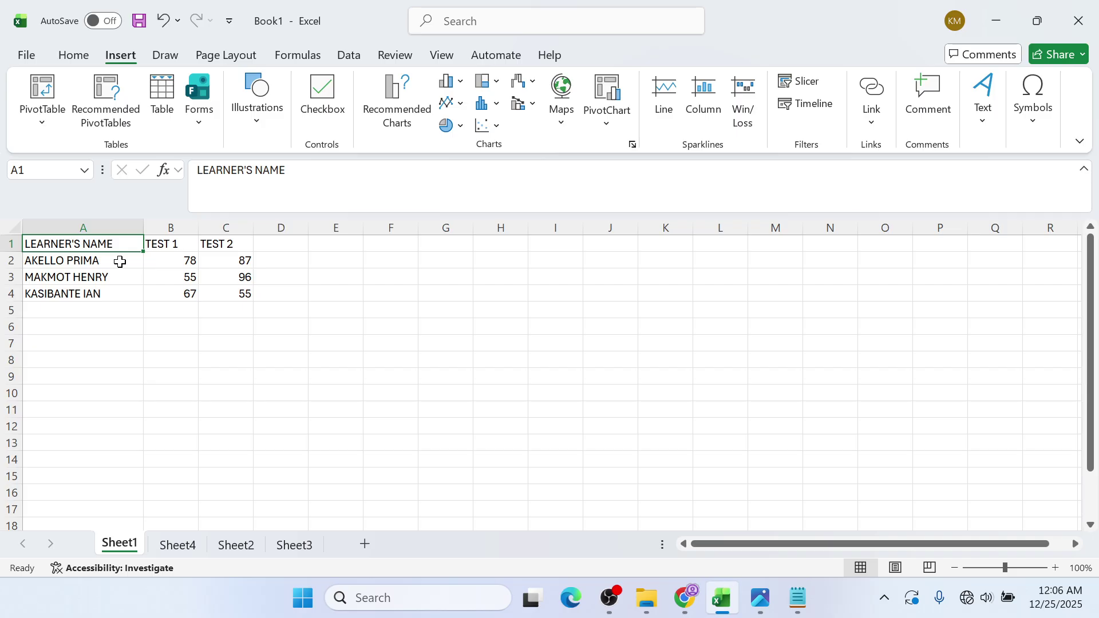
left_click(174, 246)
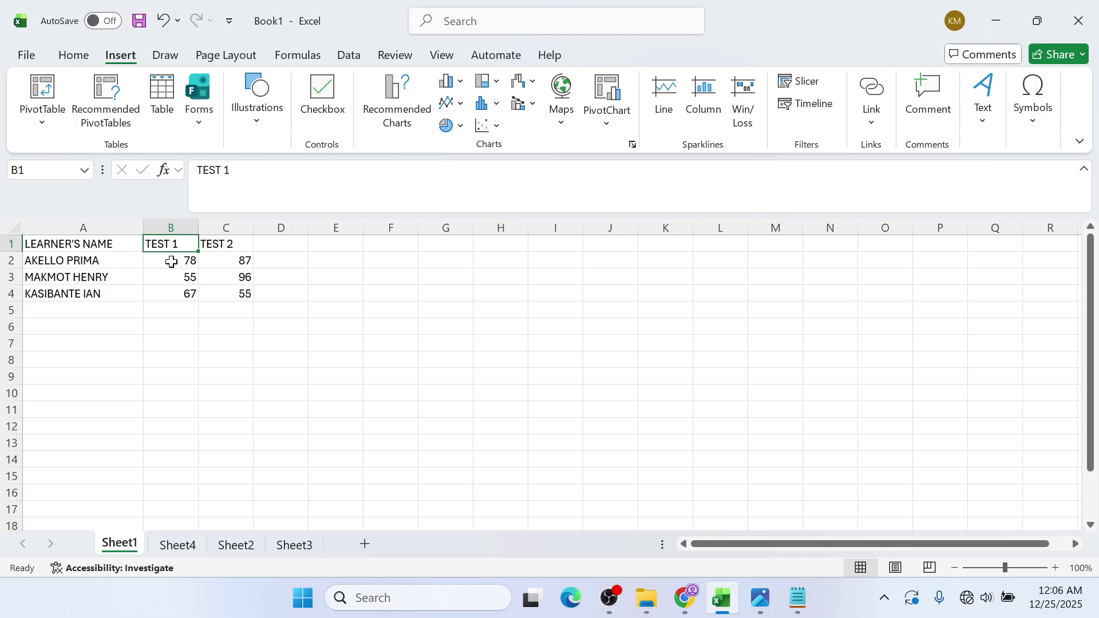
left_click_drag(171, 262, 188, 293)
left_click(226, 244)
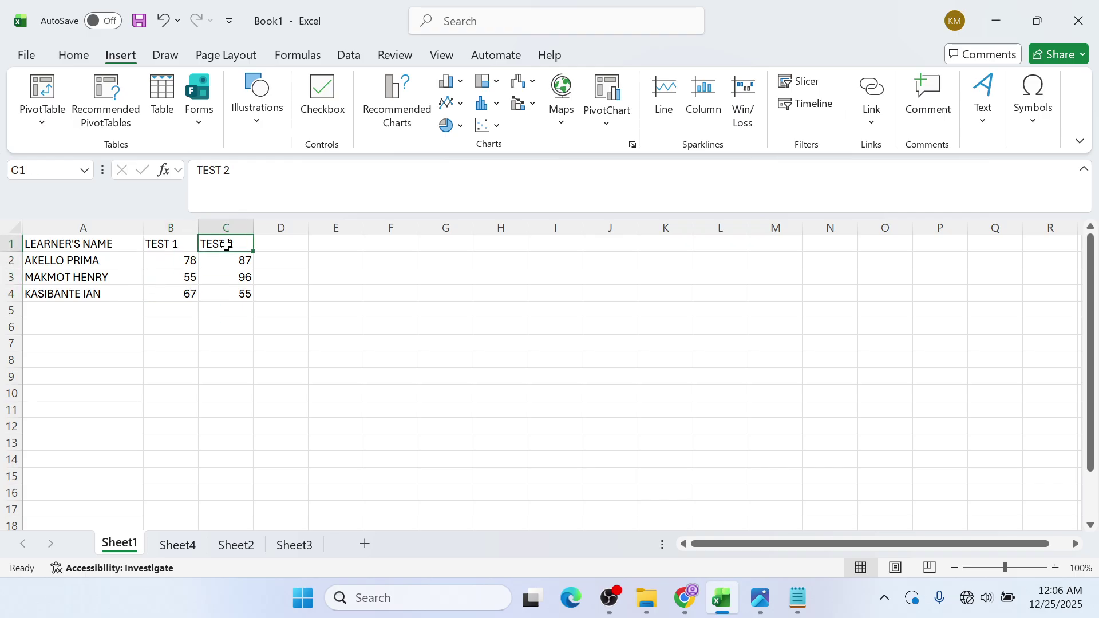
left_click_drag(222, 262, 200, 290)
left_click(175, 291)
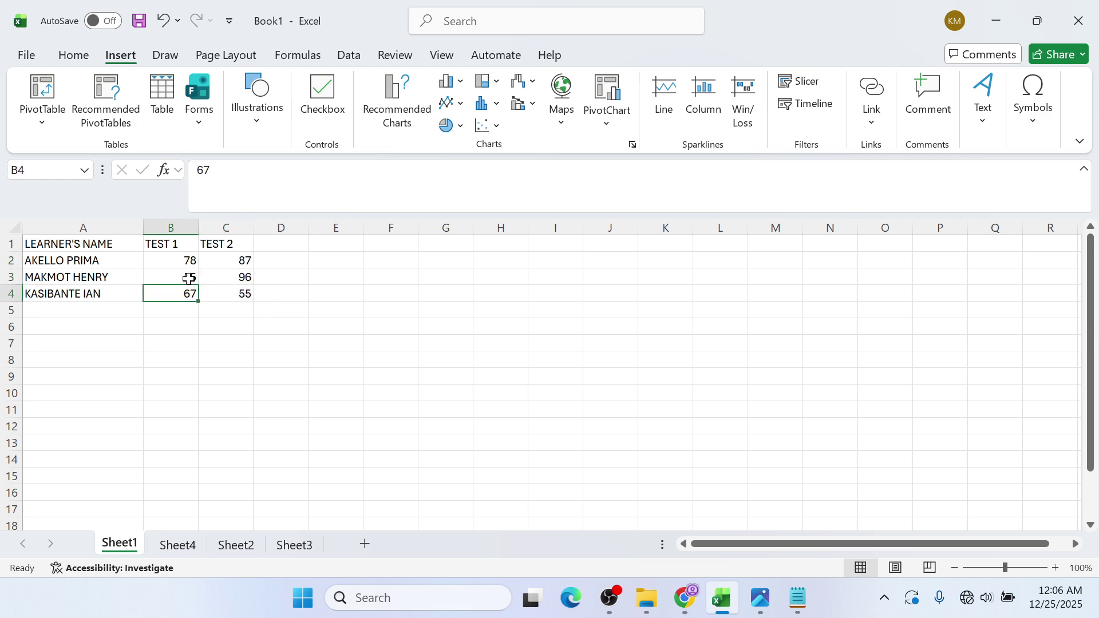
left_click(111, 244)
left_click(179, 360)
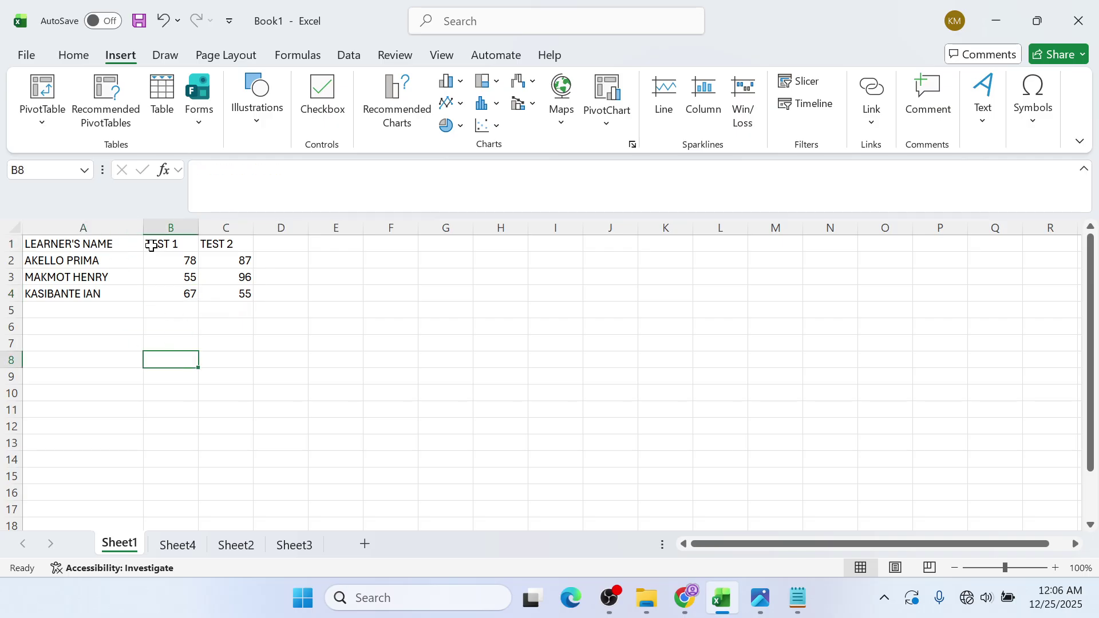
left_click(118, 242)
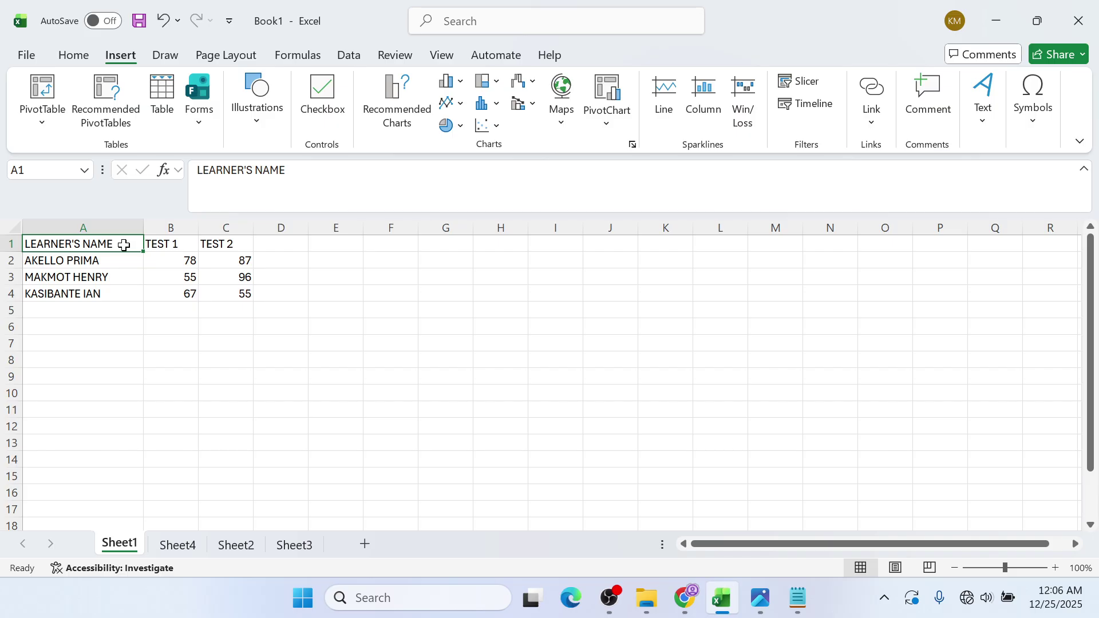
left_click(218, 245)
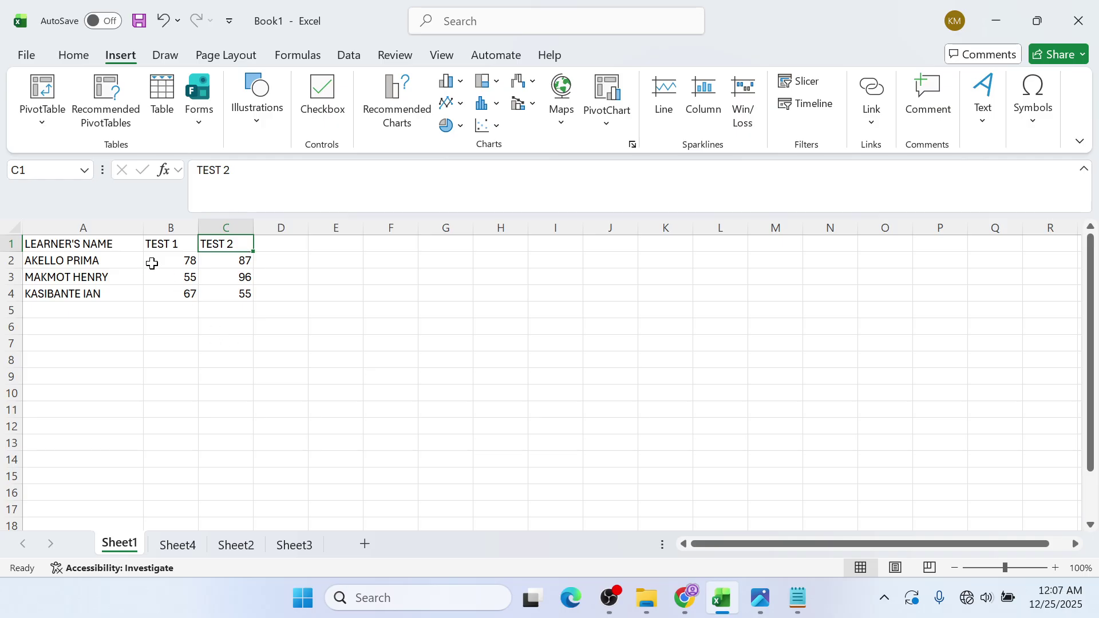
left_click(94, 241)
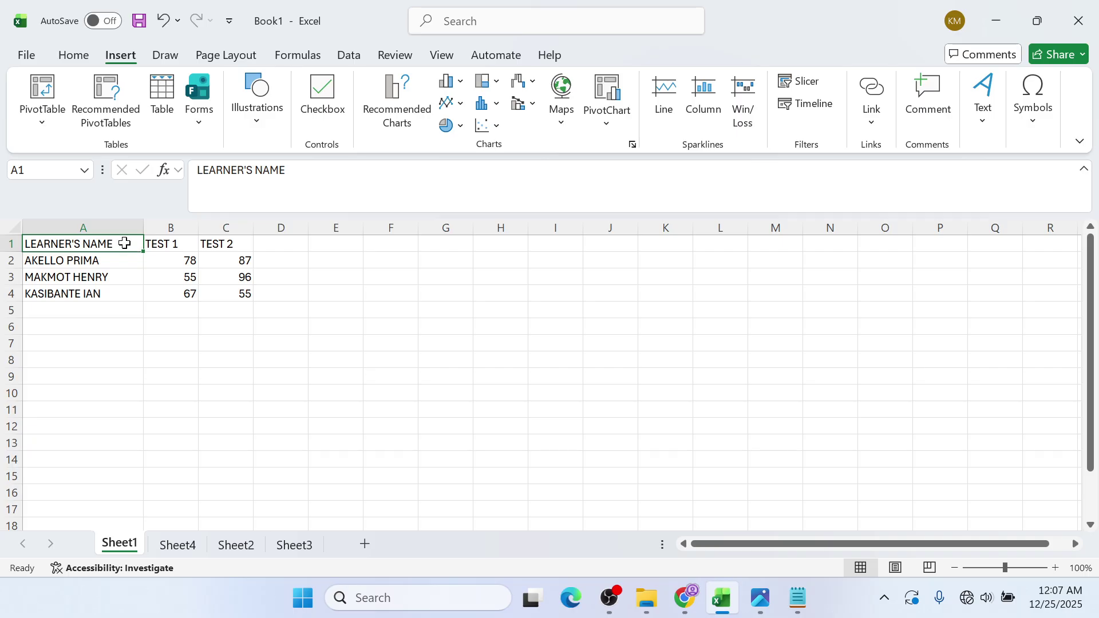
- Select the heading and names in A1:A4, then bring up the SPREADSHEET 1 GUIDE PDF
left_click_drag(124, 243, 118, 291)
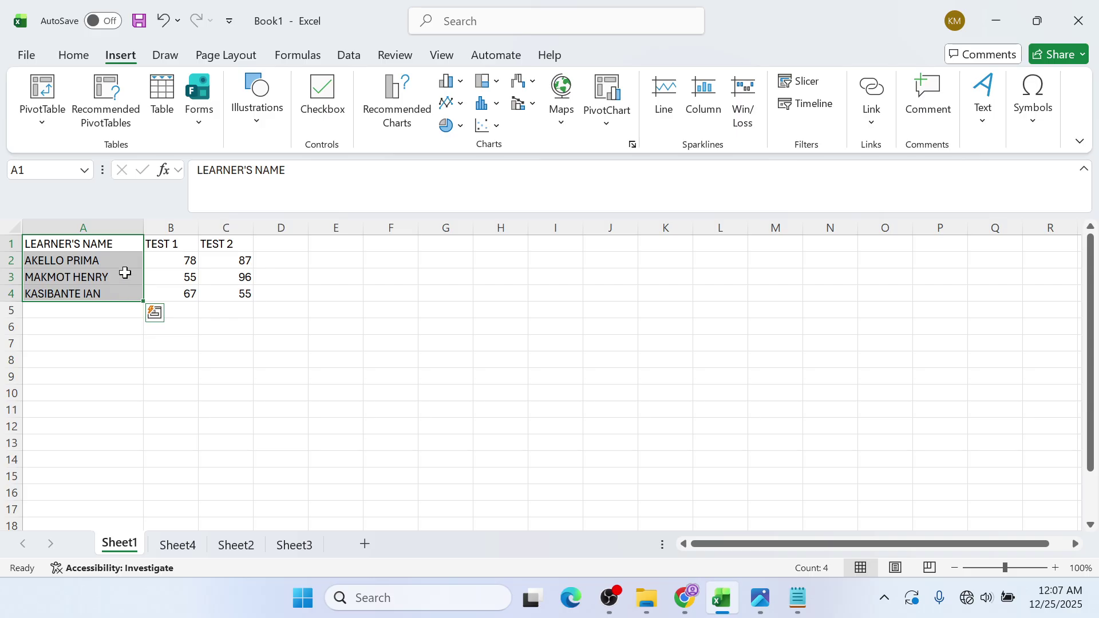
left_click(153, 240)
left_click(109, 255)
left_click(113, 245)
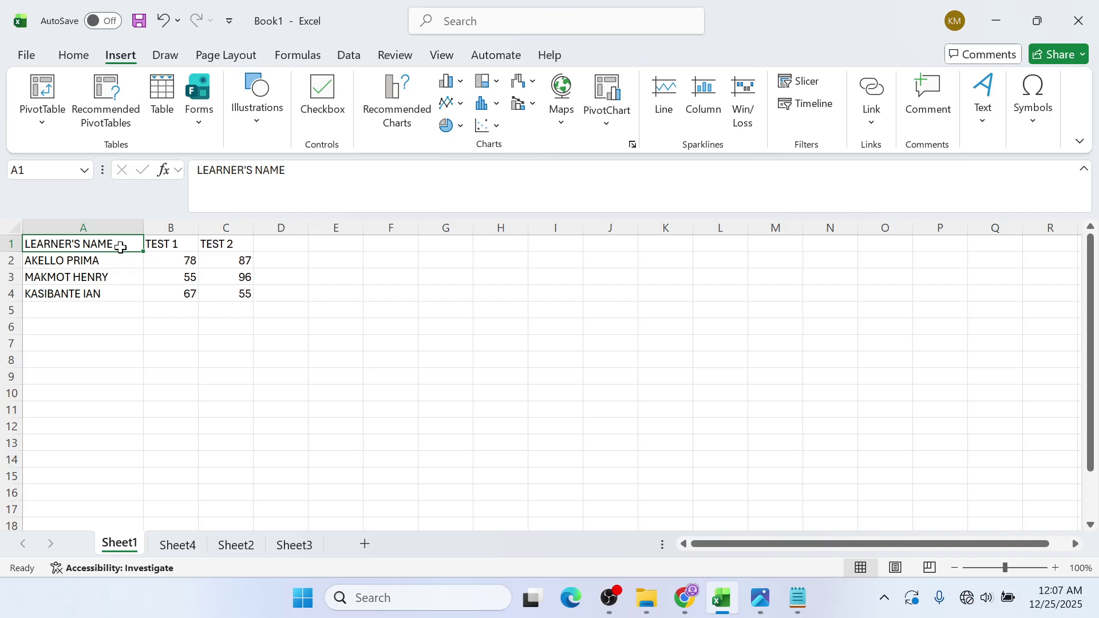
left_click_drag(120, 247, 118, 295)
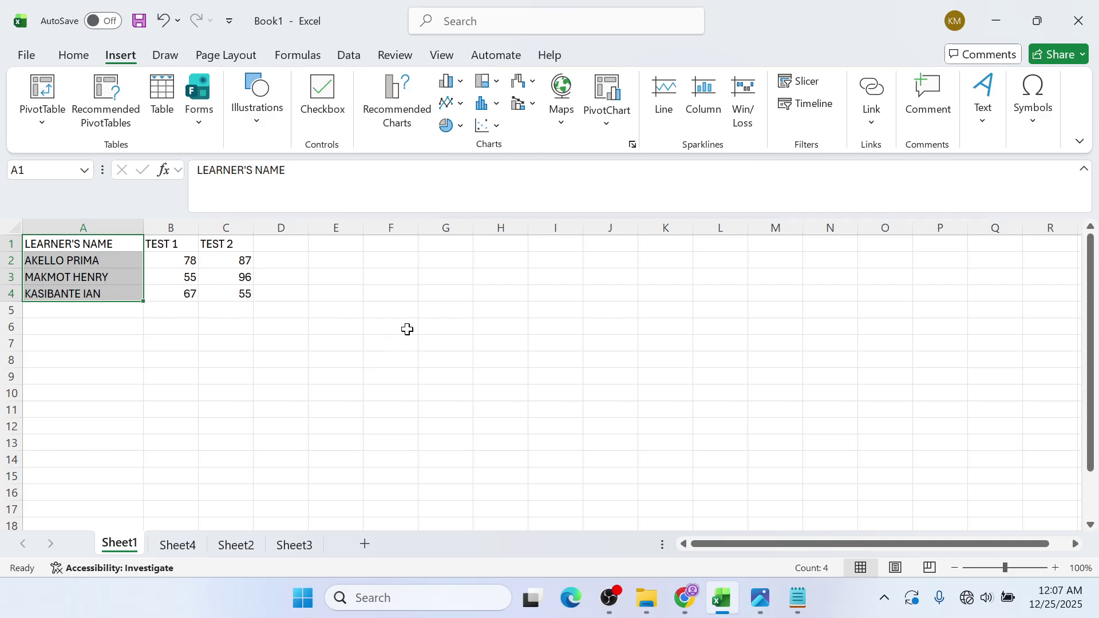
left_click(684, 598)
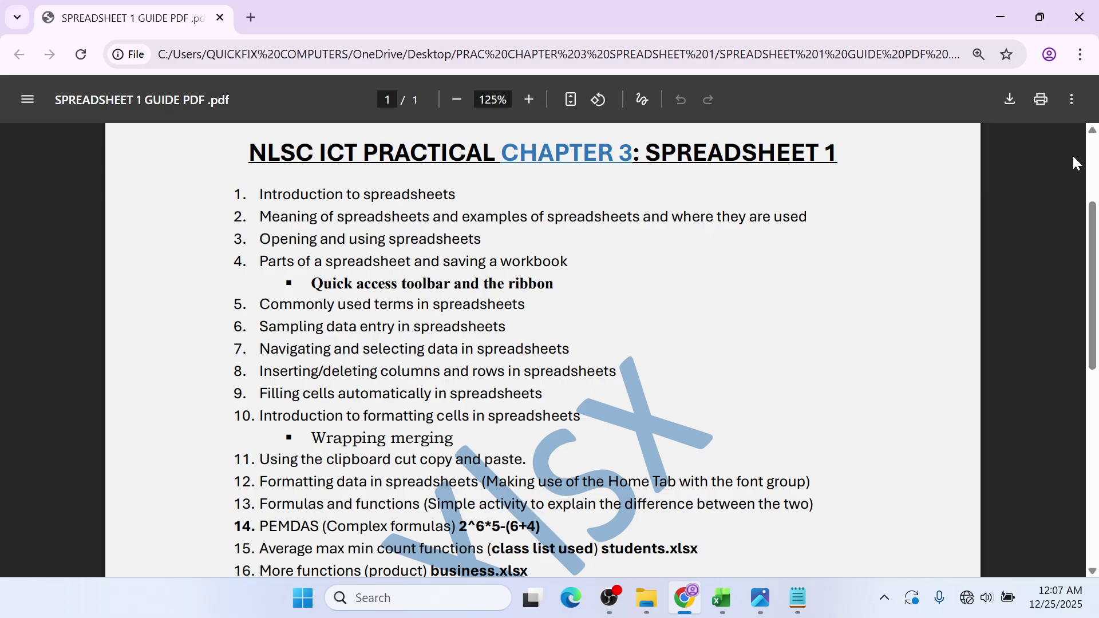
- Minimize the guide PDF to get back to the Book1 workbook
left_click(1012, 32)
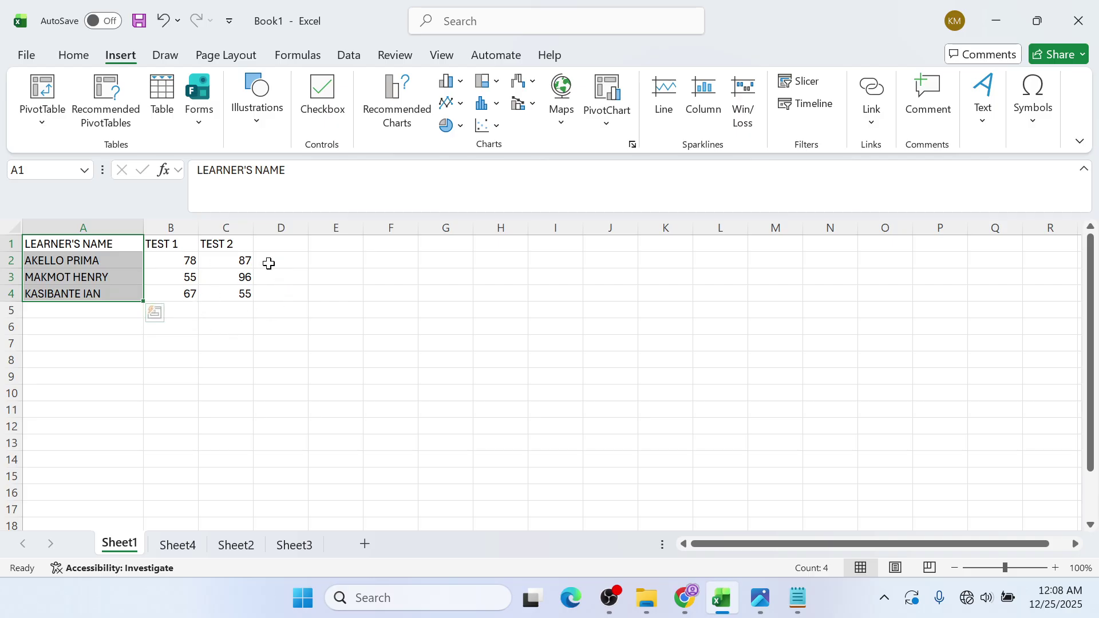
- Rename the first sheet tab to STUDENTS
right_click(131, 550)
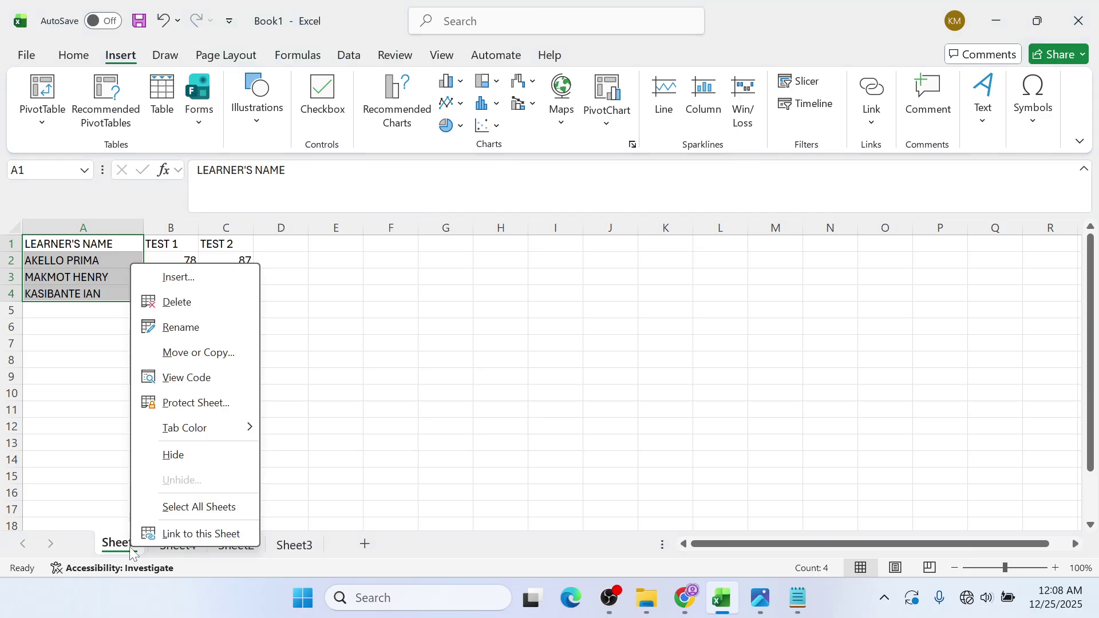
right_click(115, 542)
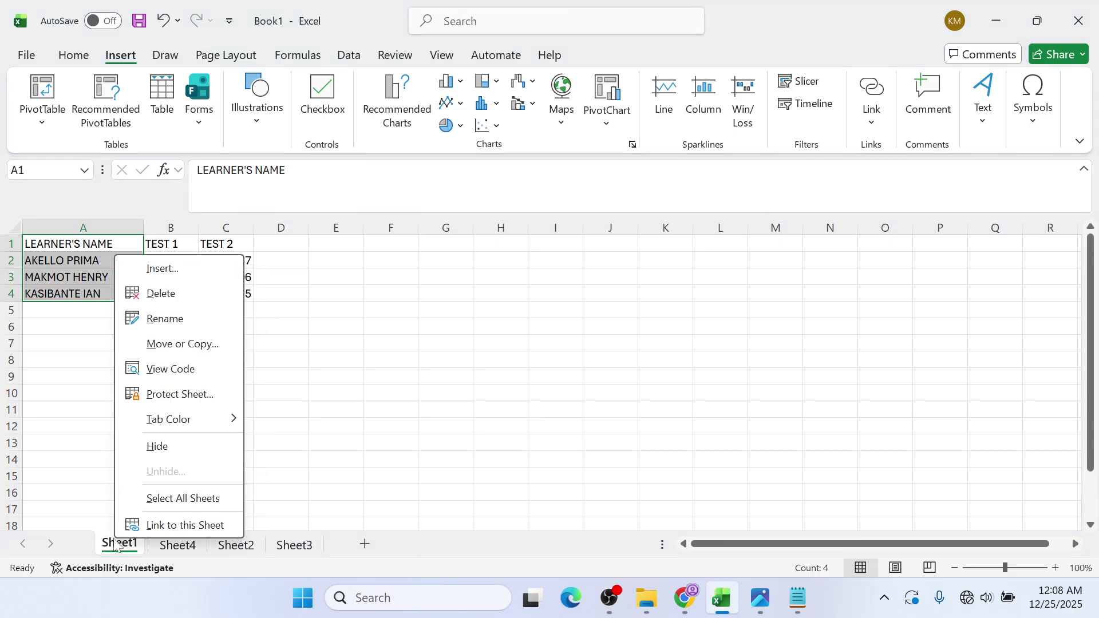
left_click(177, 318)
type("STUDENT")
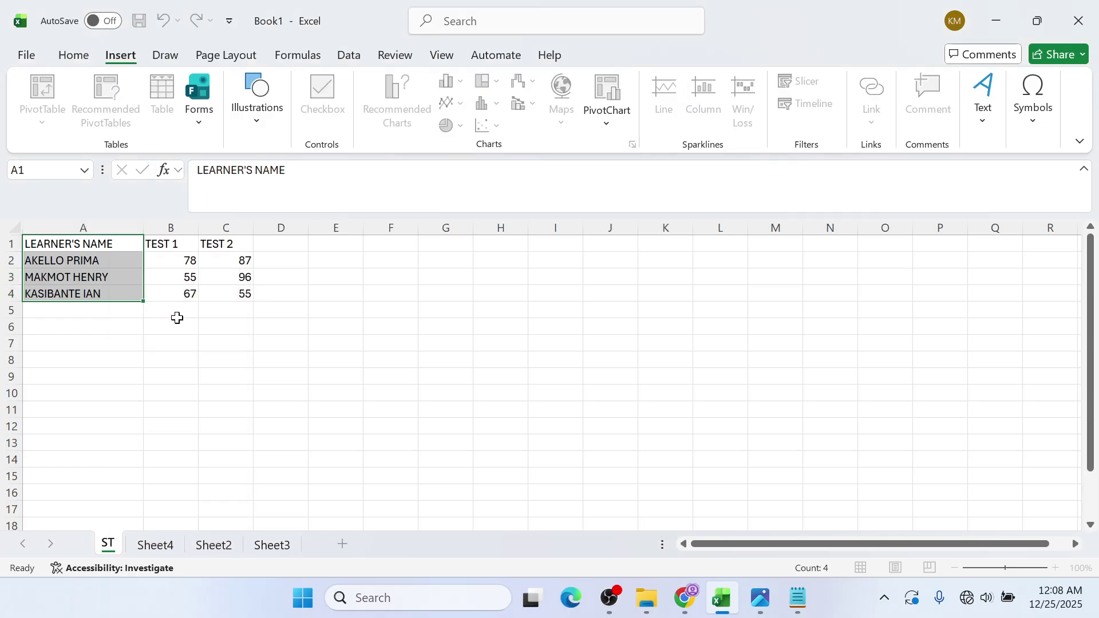
type("S")
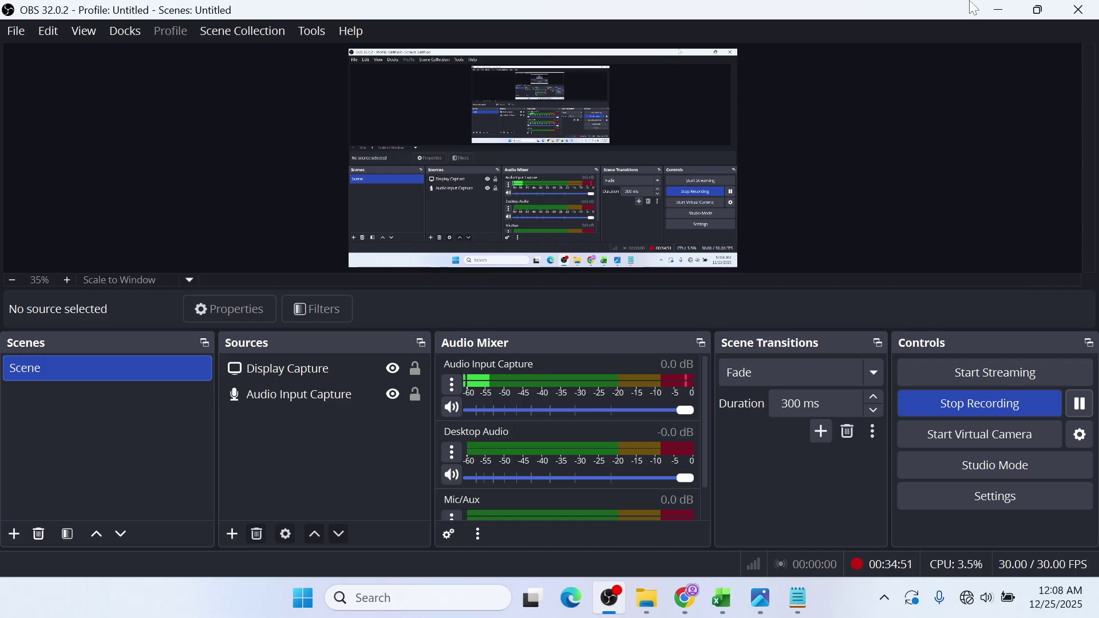
left_click(996, 7)
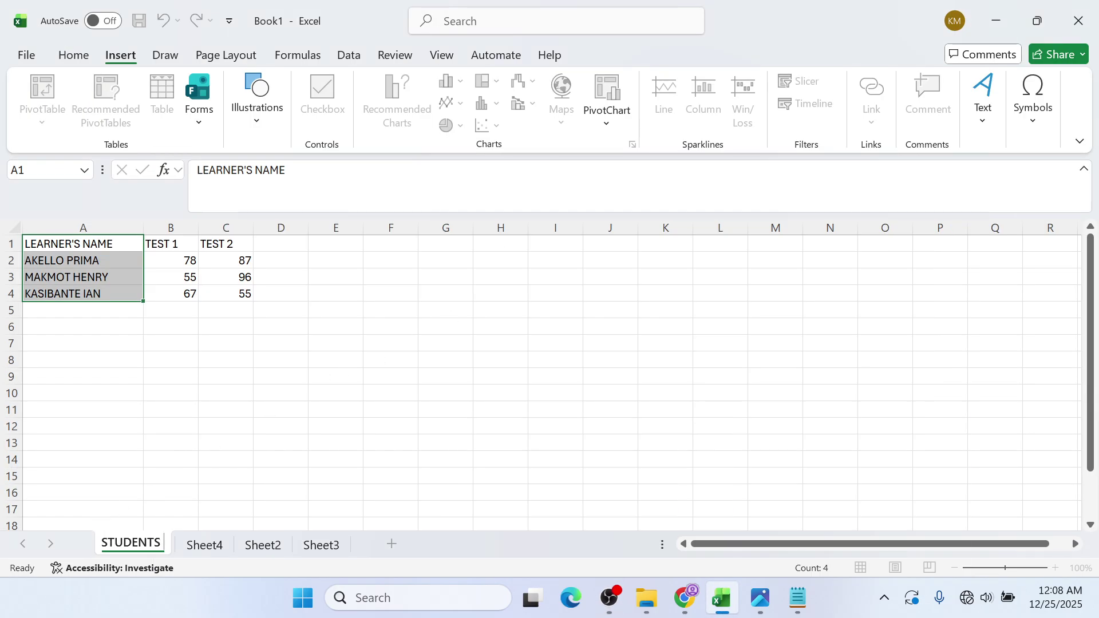
key("Return")
- Switch back to Excel, then bring the SPREADSHEET 1 GUIDE PDF forward again
left_click(608, 601)
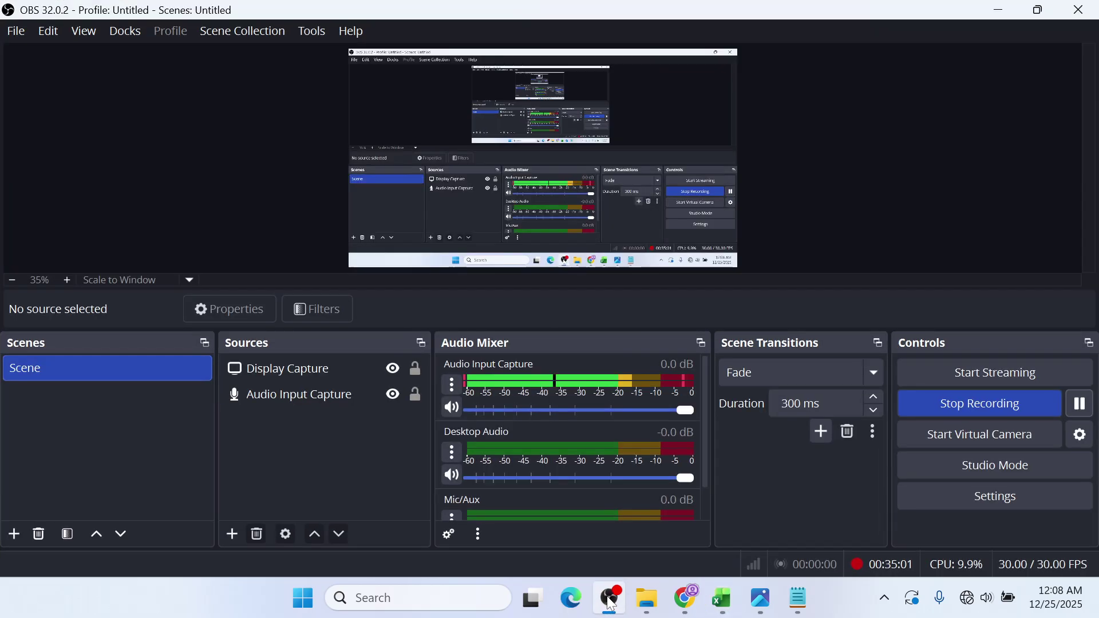
left_click(608, 601)
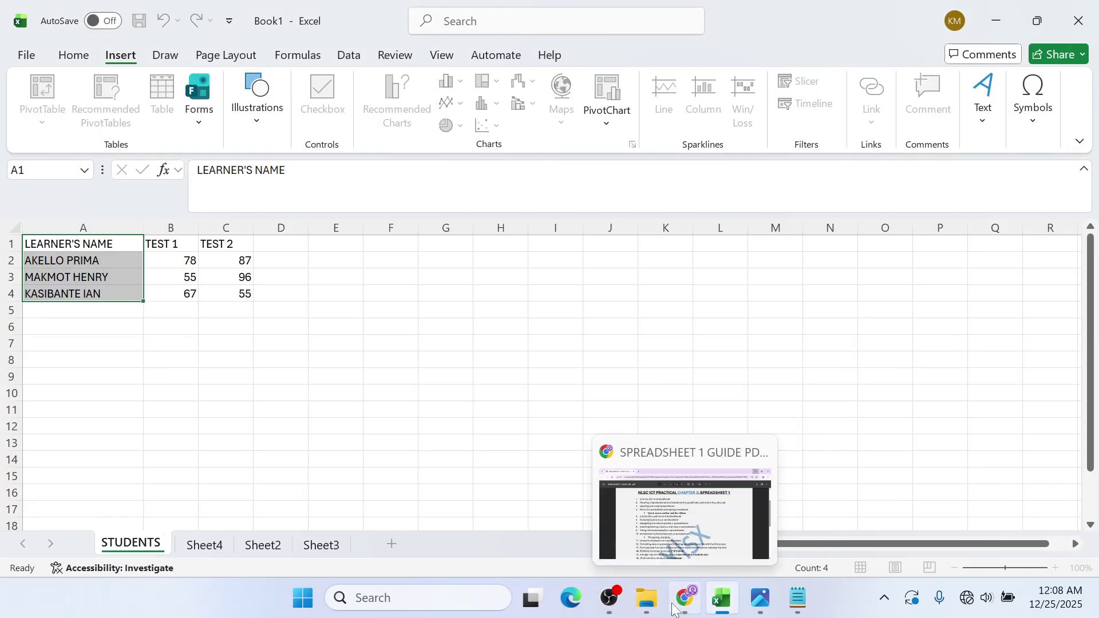
left_click(684, 607)
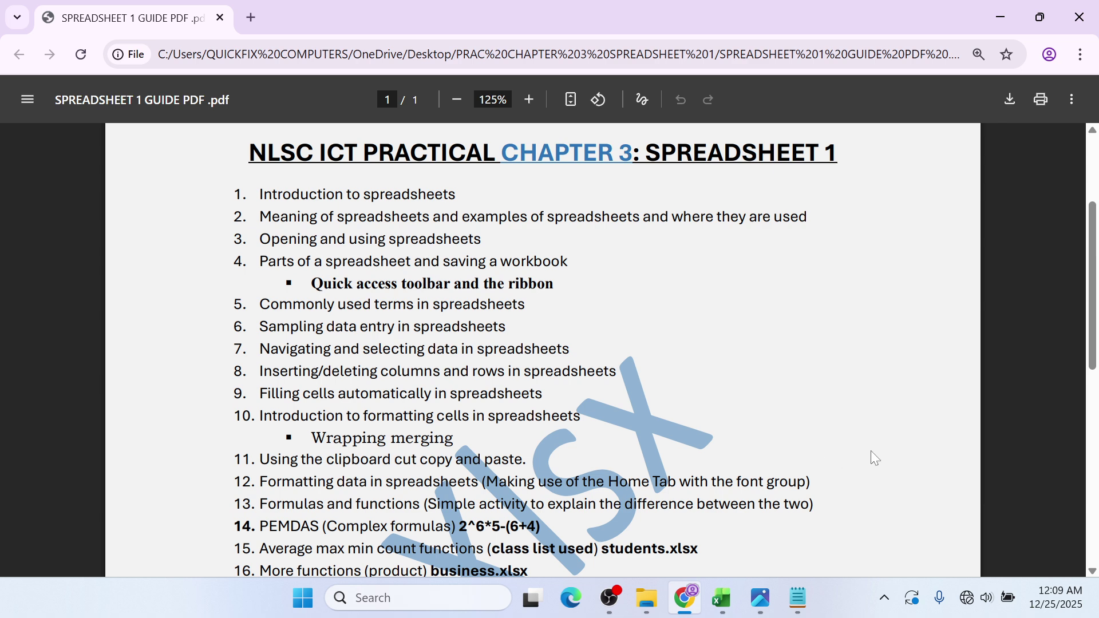
left_click(1000, 17)
left_click(150, 322)
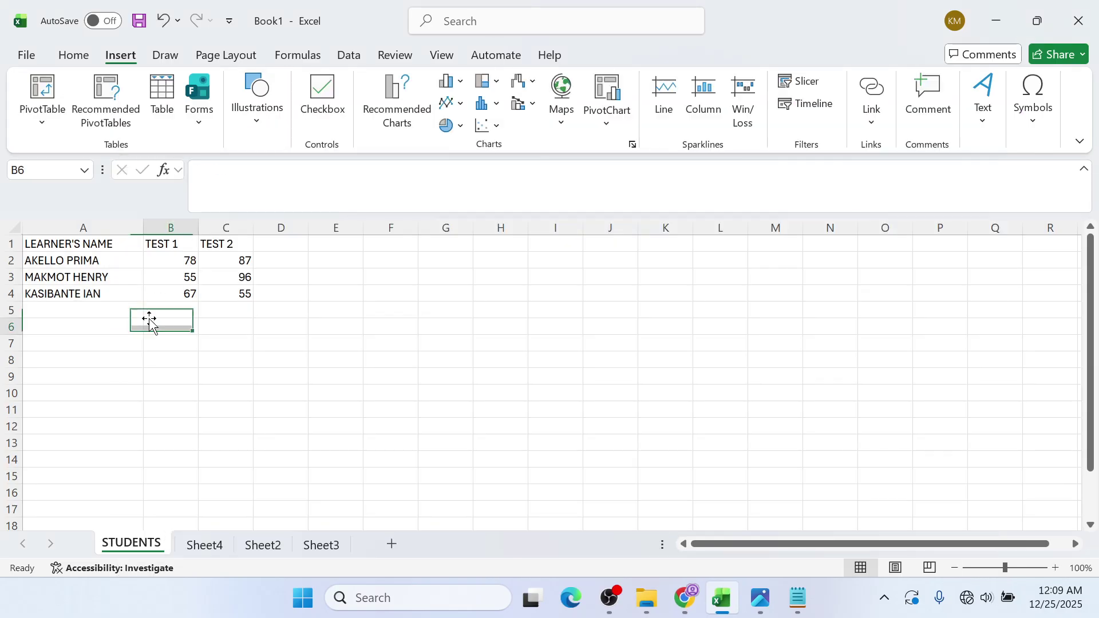
left_click(163, 273)
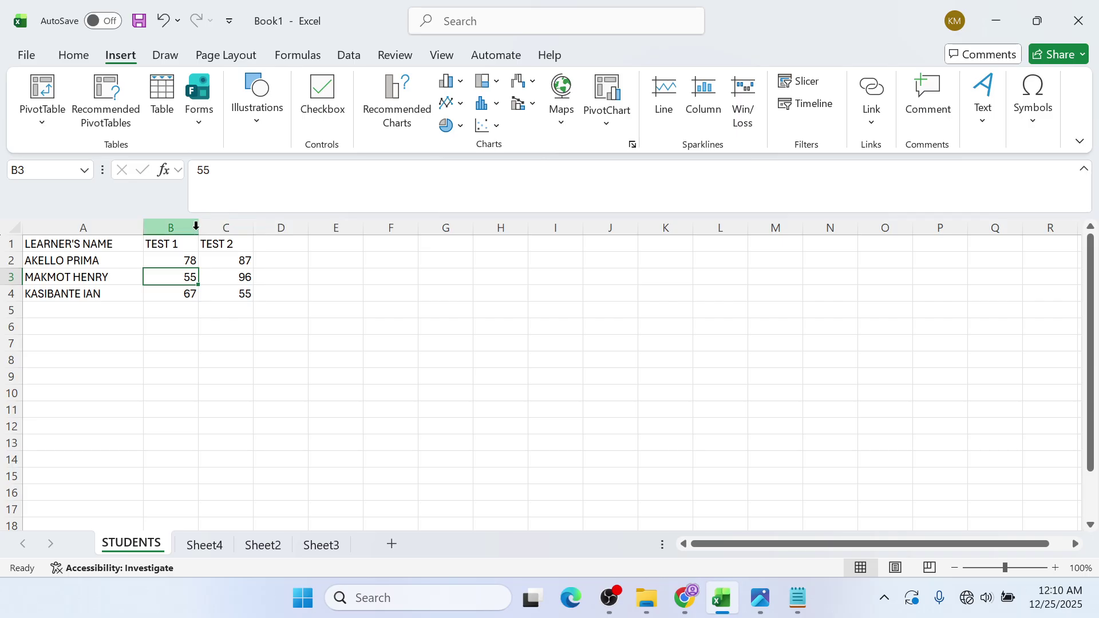
left_click(192, 229)
right_click(194, 230)
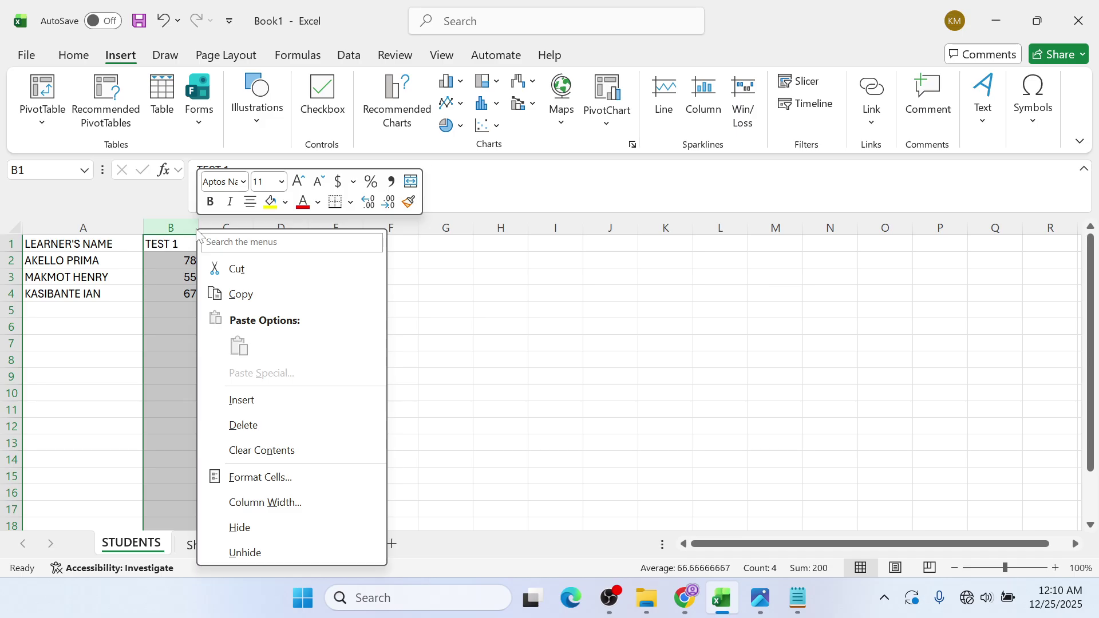
left_click(225, 399)
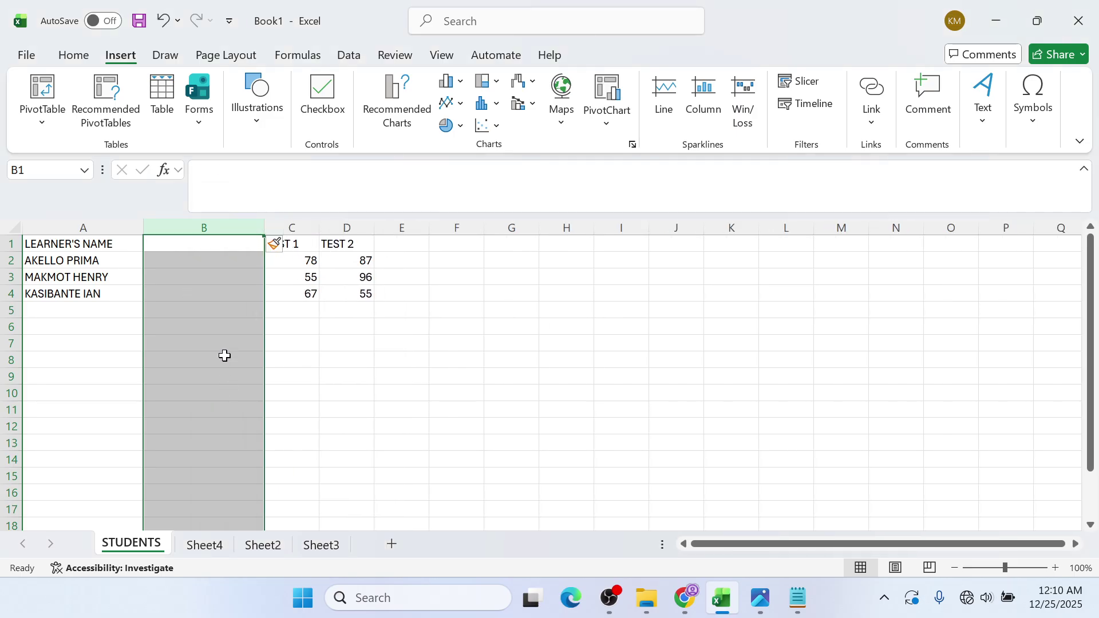
left_click(221, 257)
left_click(225, 248)
left_click_drag(224, 248, 218, 312)
left_click(279, 298)
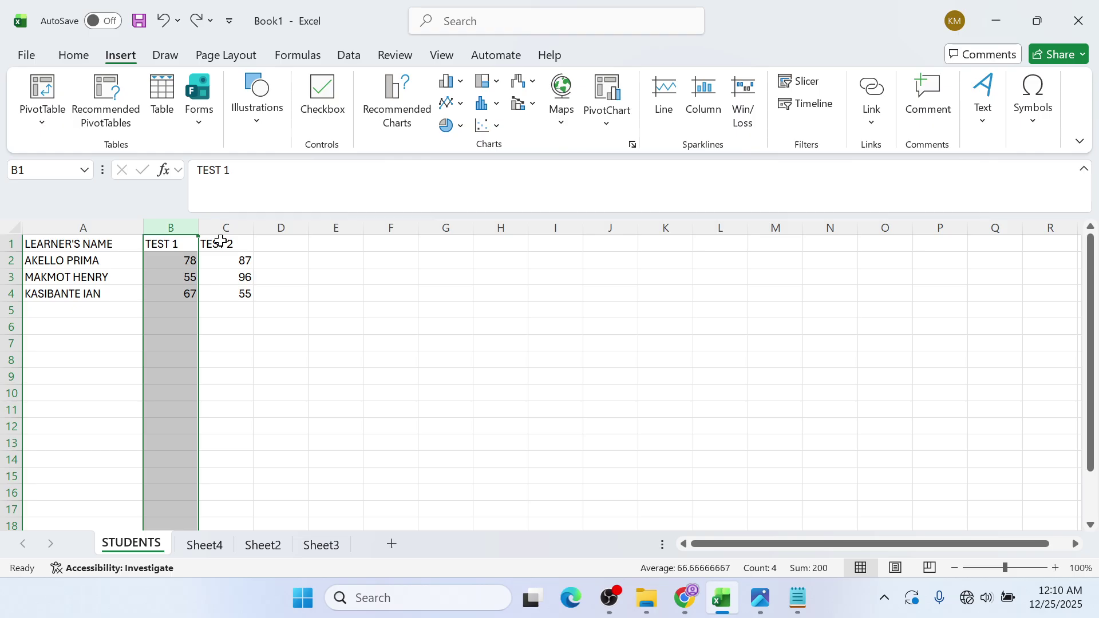
right_click(255, 232)
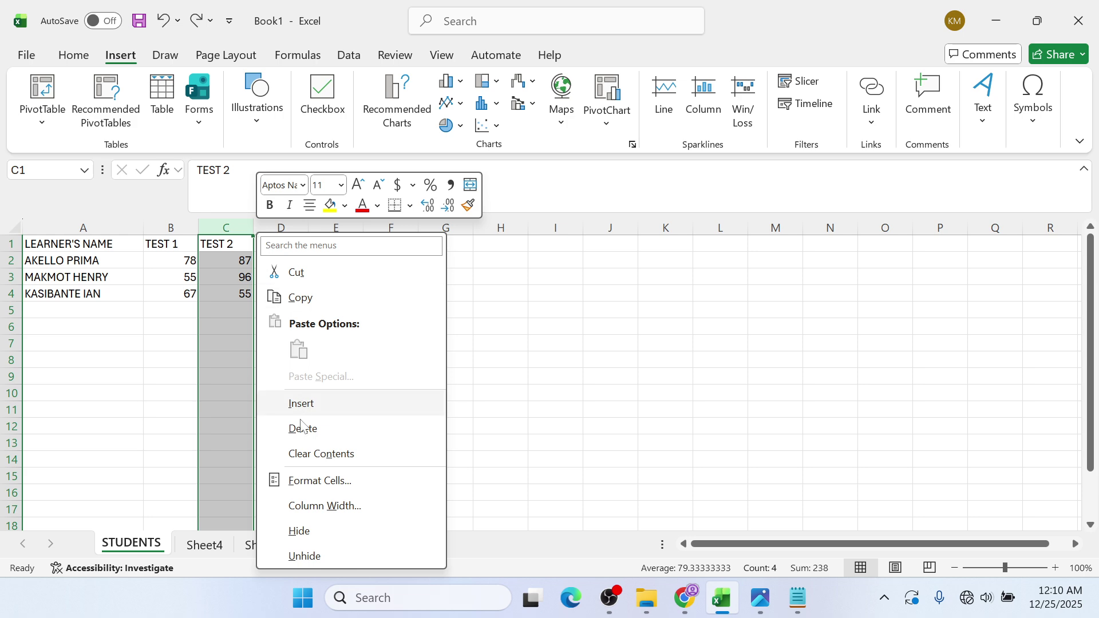
- Insert a new column C before TEST 2 and give it the header MID
left_click(300, 403)
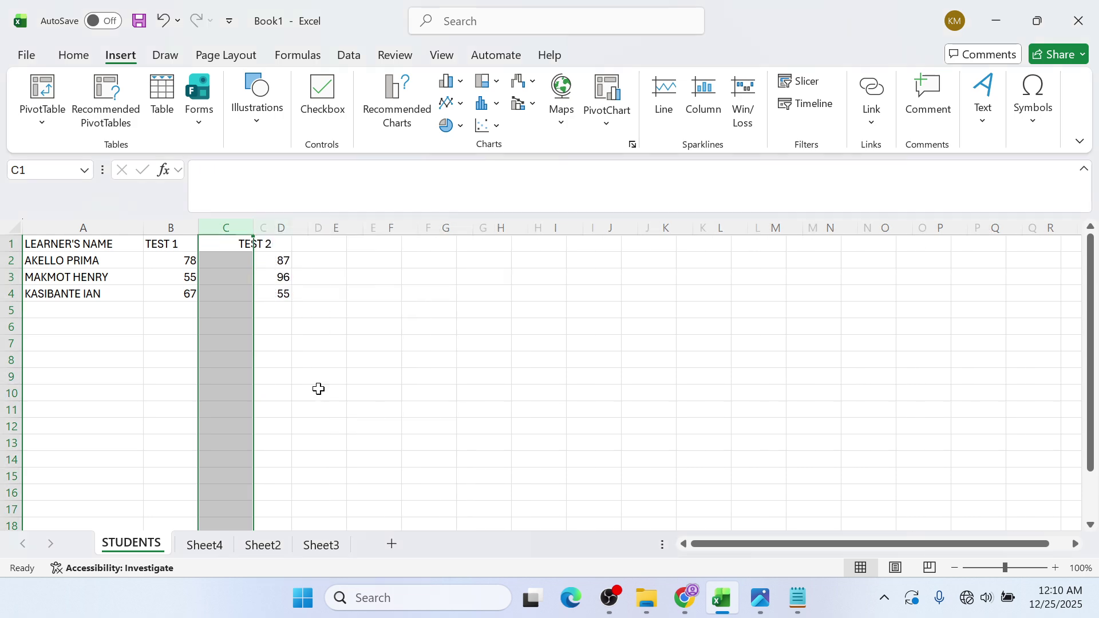
left_click(230, 246)
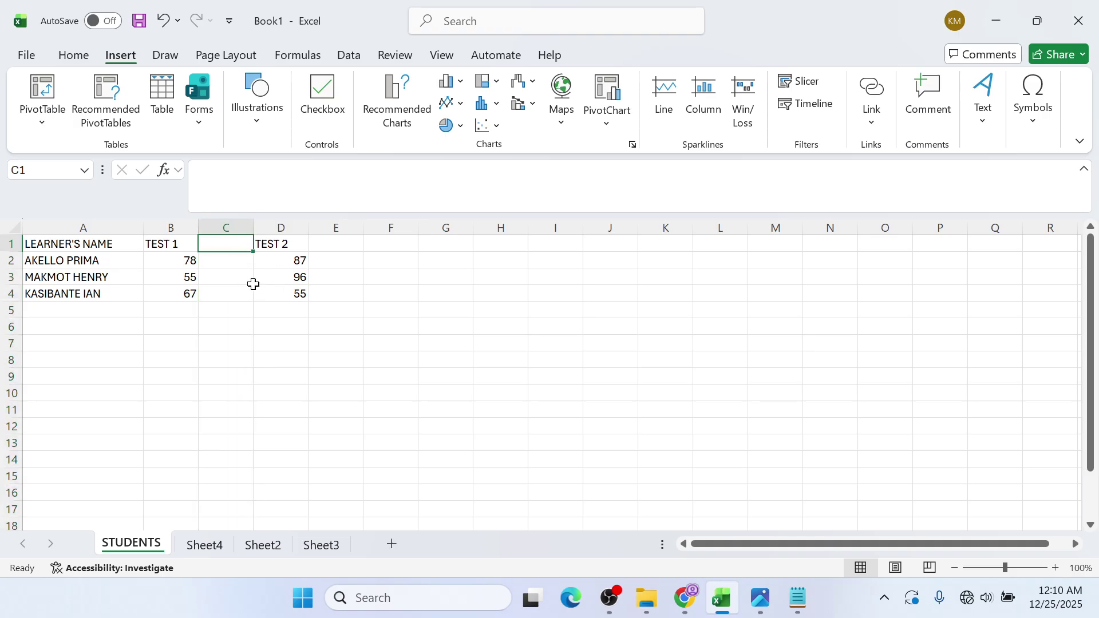
type("M")
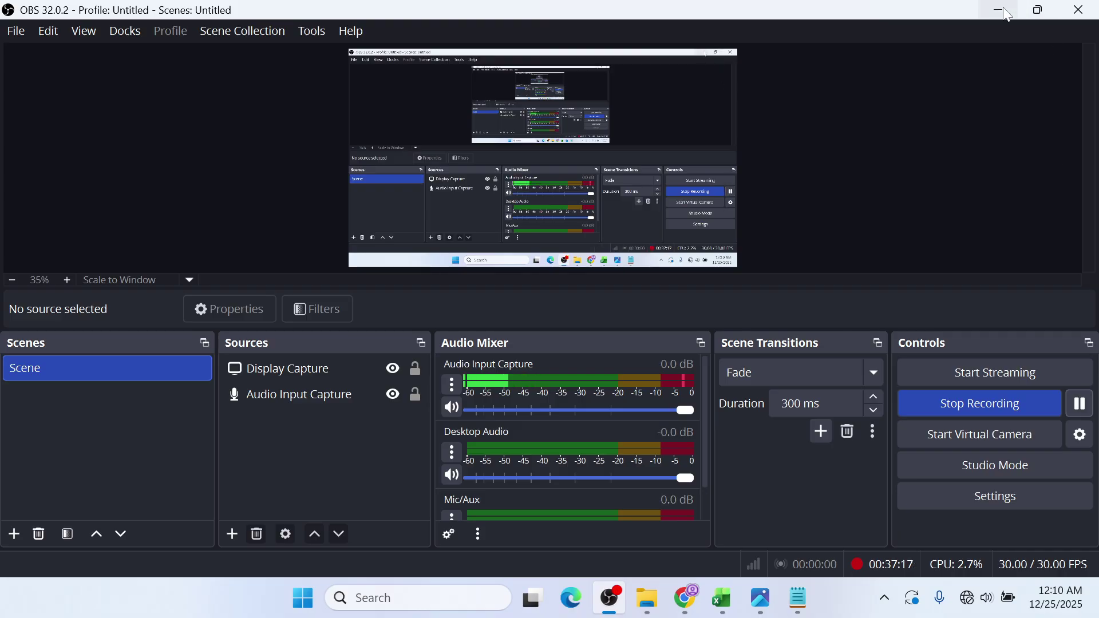
left_click(1003, 9)
left_click(1005, 13)
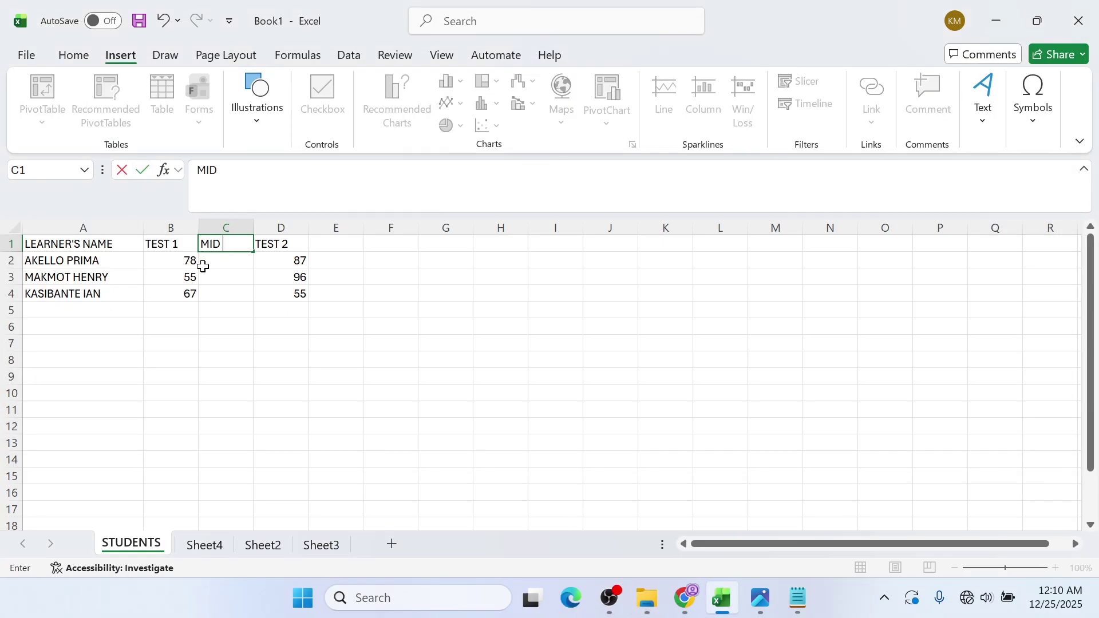
left_click(235, 261)
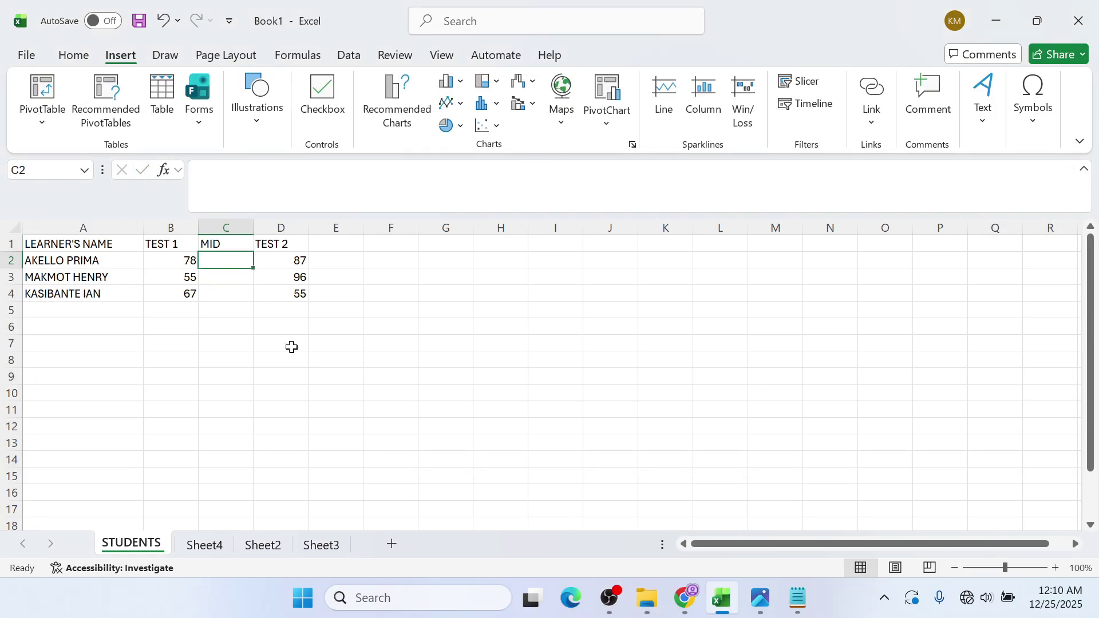
- Enter the MID scores 96, 53 and 88 in C2:C4
type("956")
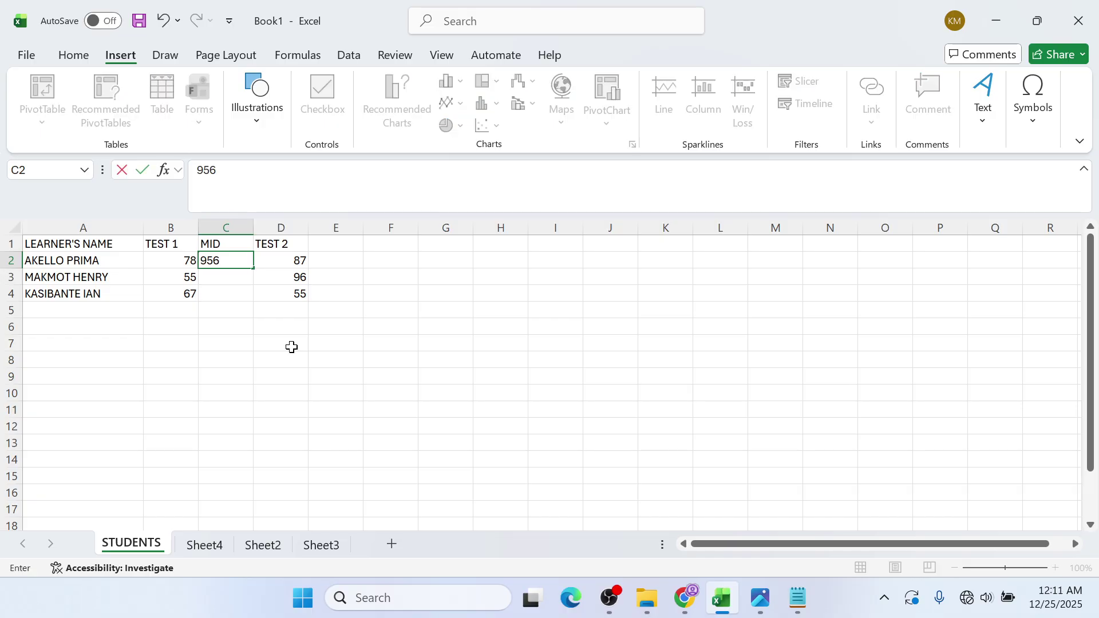
key("BackSpace")
key("BackSpace")
type("6")
key("Return")
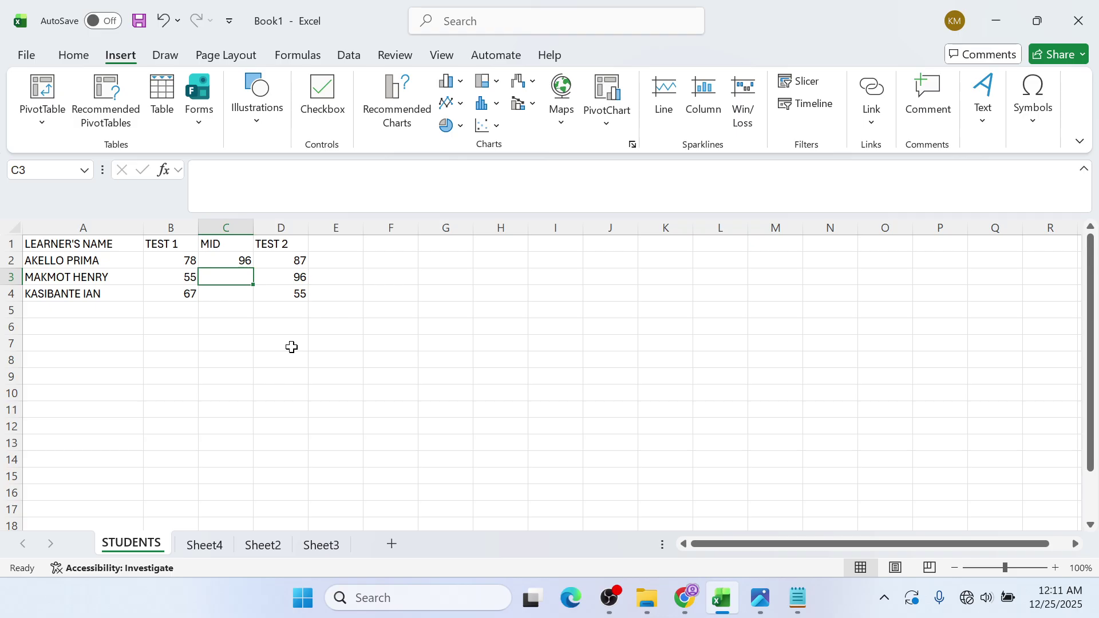
type("53")
key("Return")
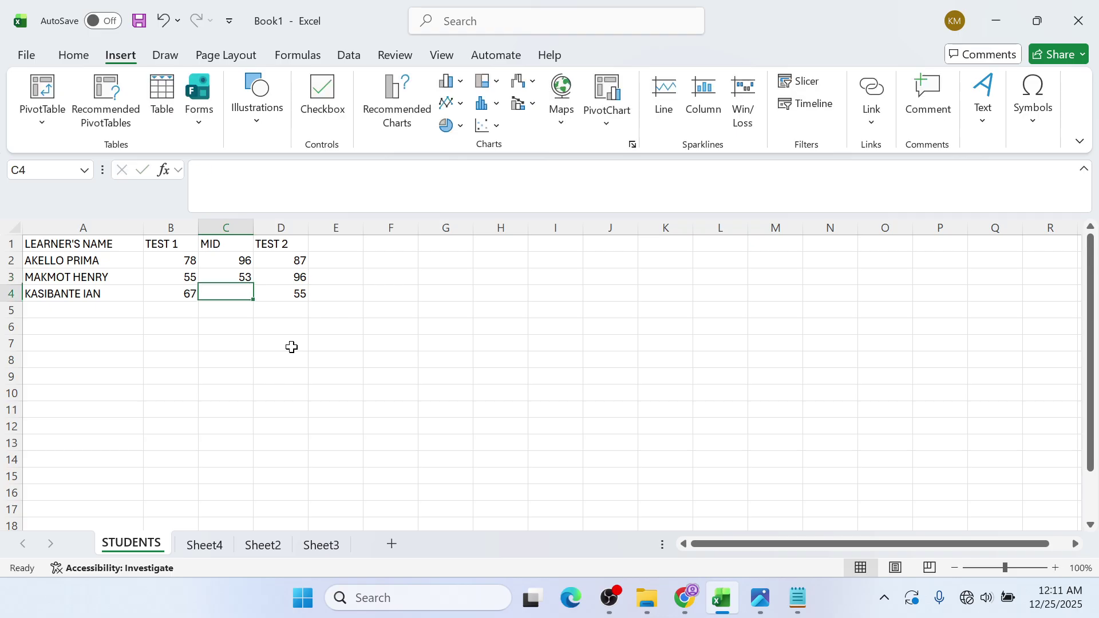
type("88")
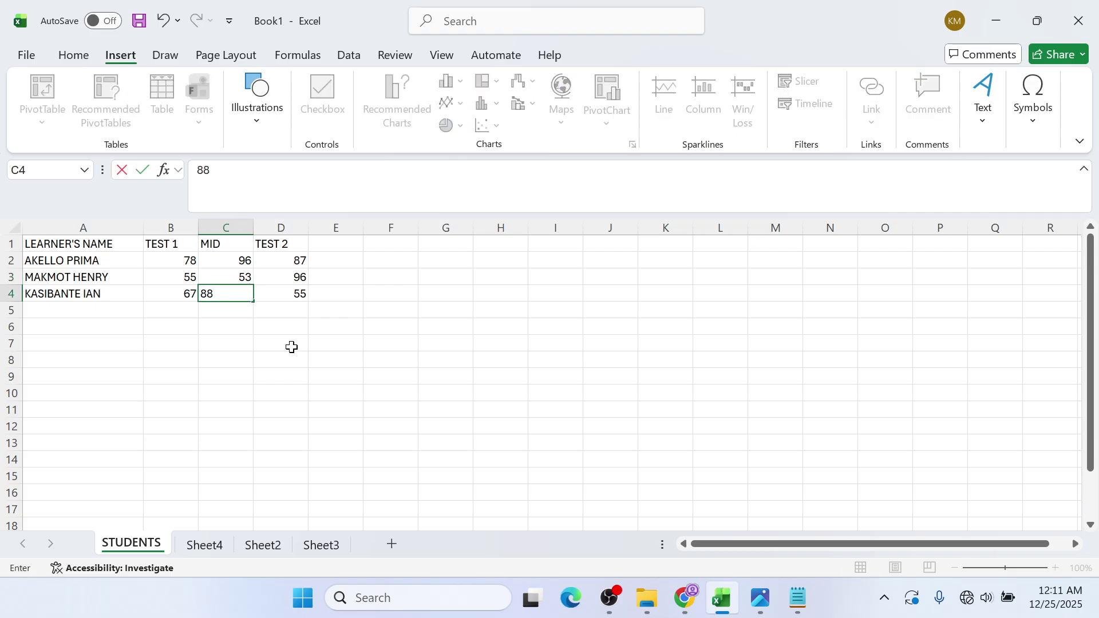
left_click(185, 388)
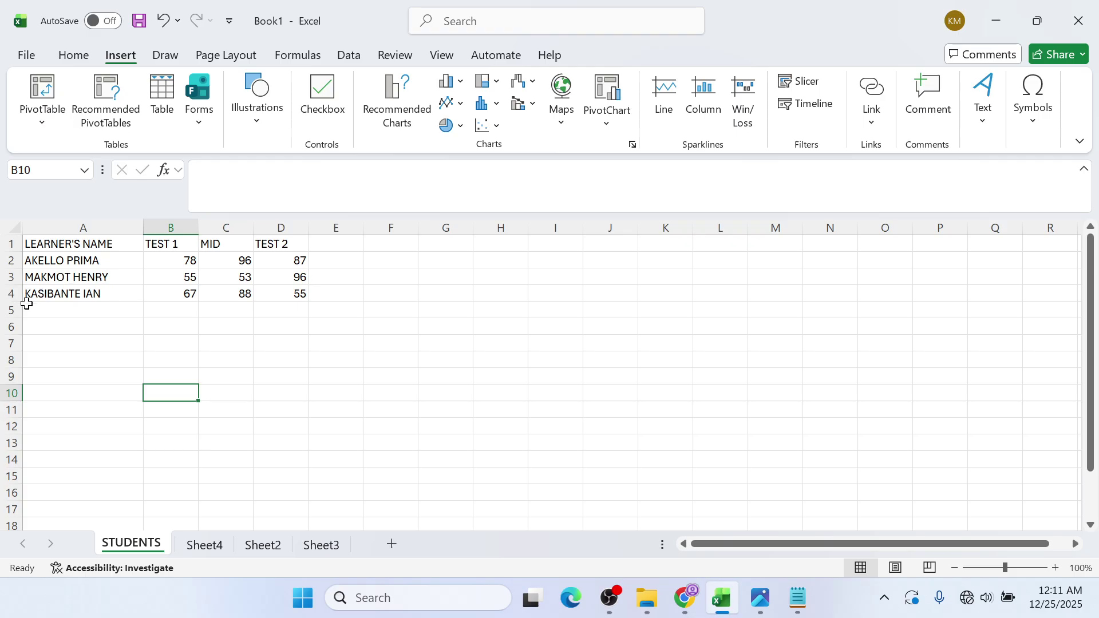
- Insert a blank row 4 above the last learner and enter the new learner's name in A4
right_click(14, 296)
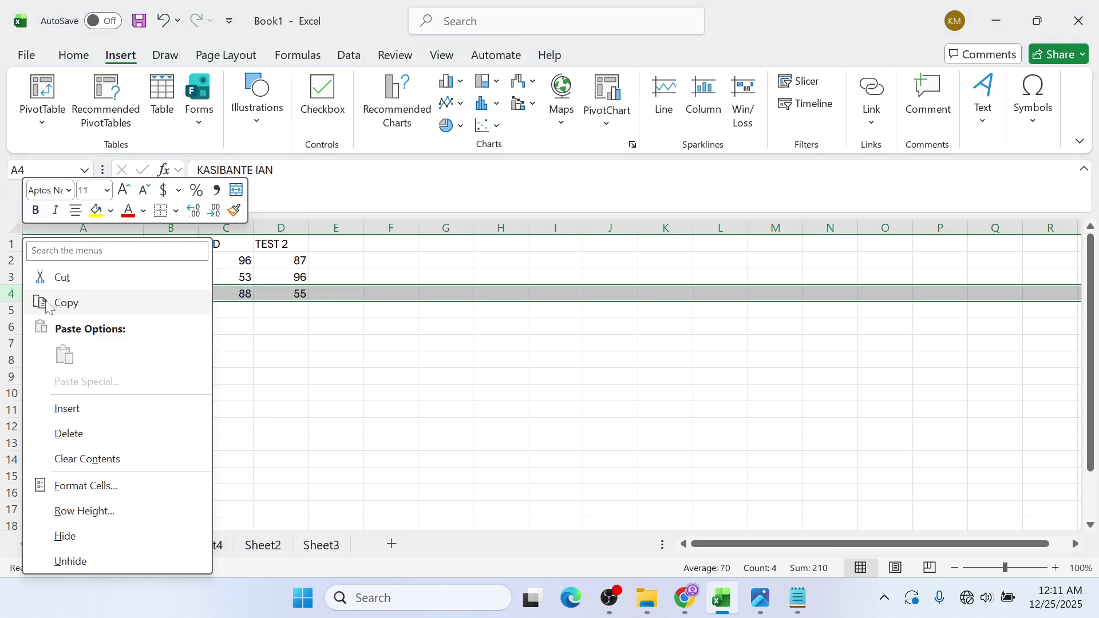
left_click(64, 407)
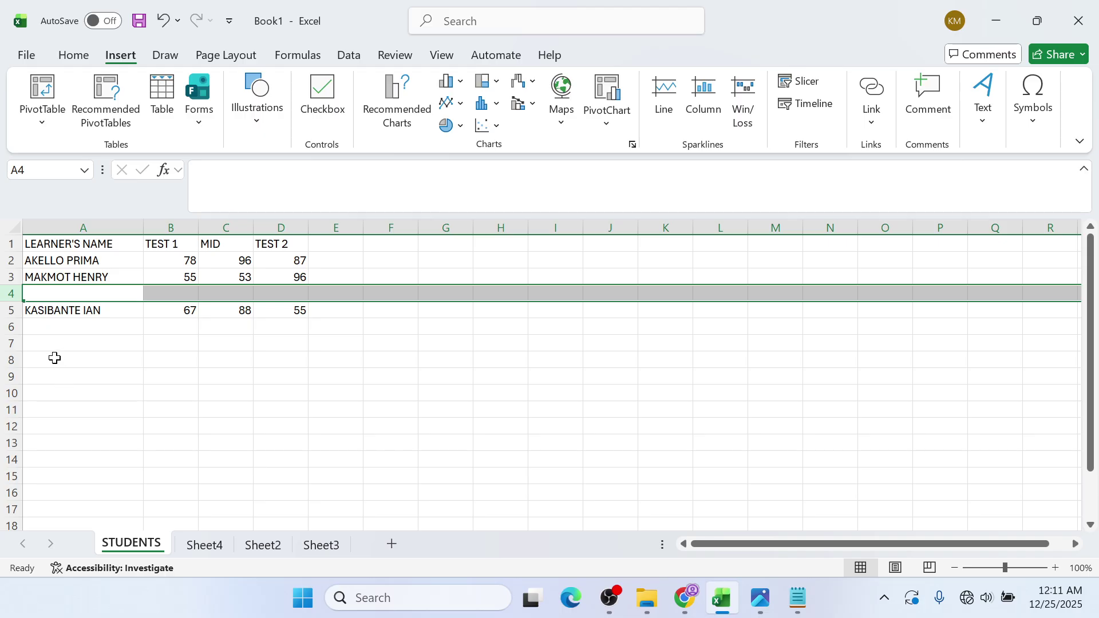
left_click(102, 293)
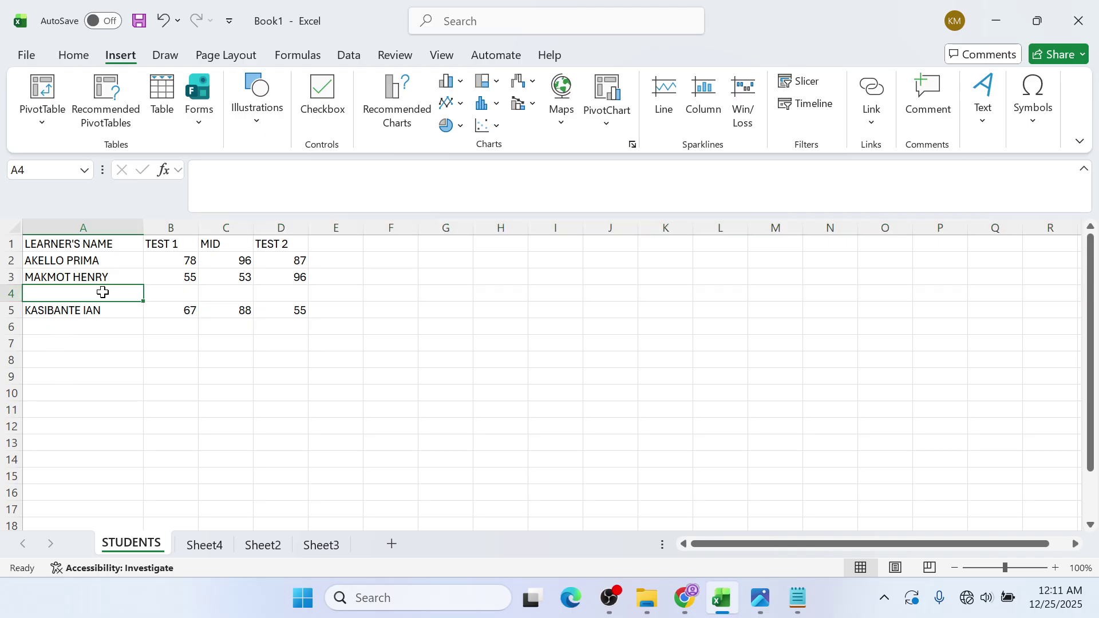
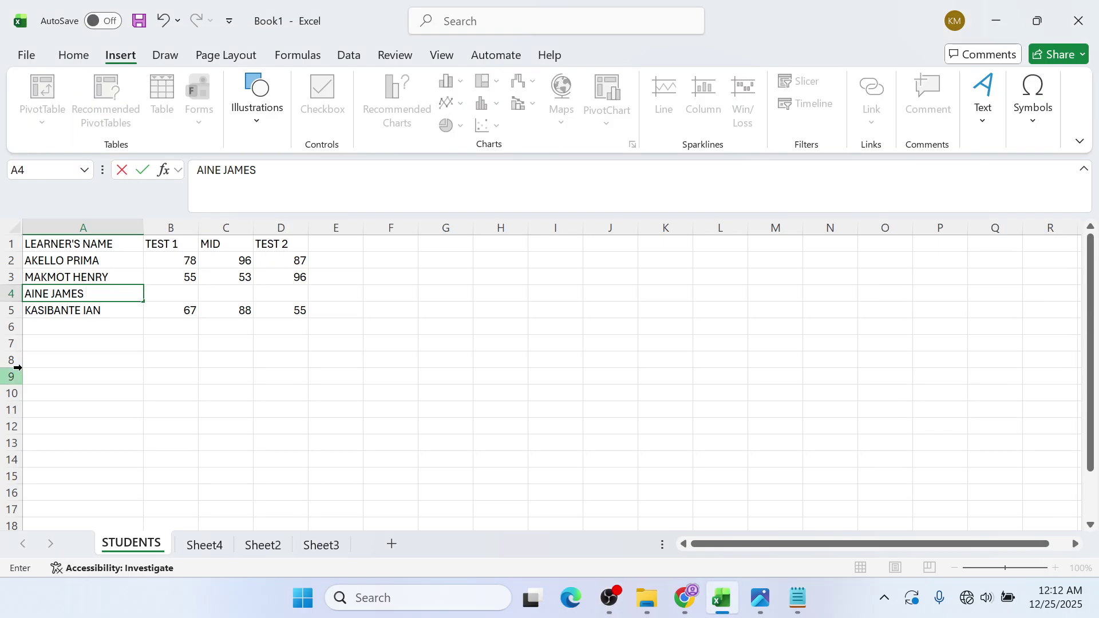
left_click(172, 289)
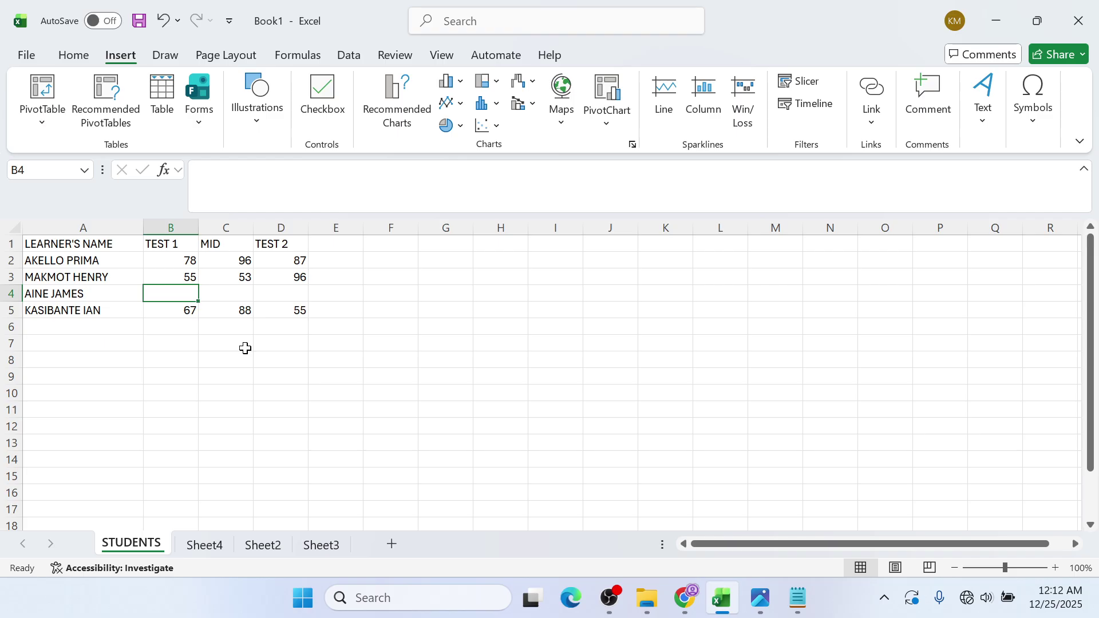
- Enter the new learner's scores 56, 87 and 87 in B4:D4
type("56")
left_click(216, 294)
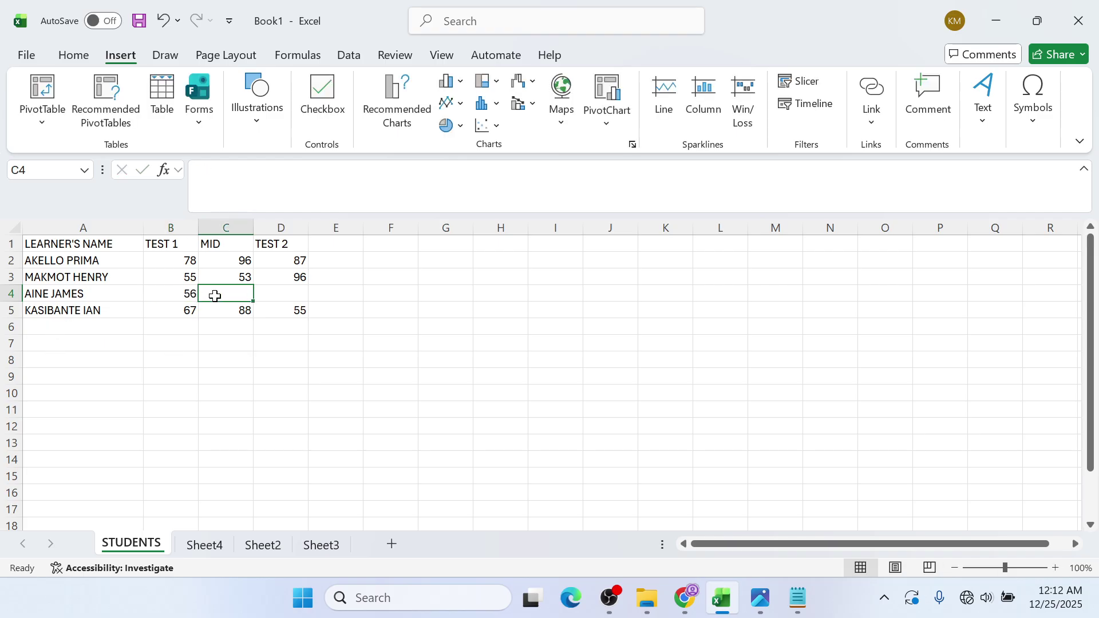
type("87")
left_click(281, 295)
type("8")
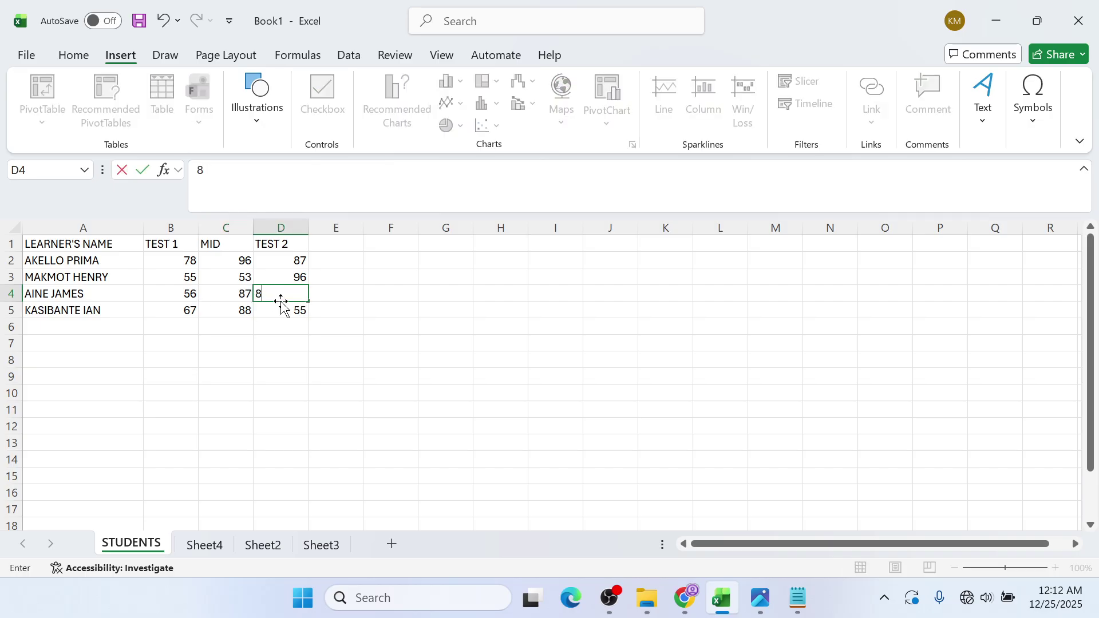
type("7")
left_click(269, 323)
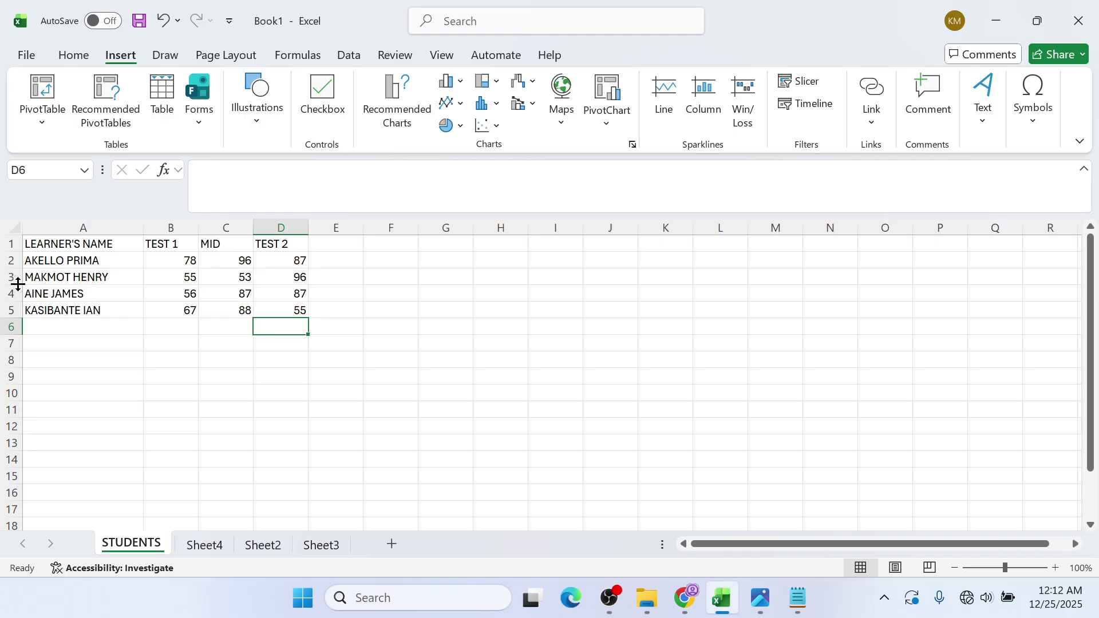
right_click(18, 283)
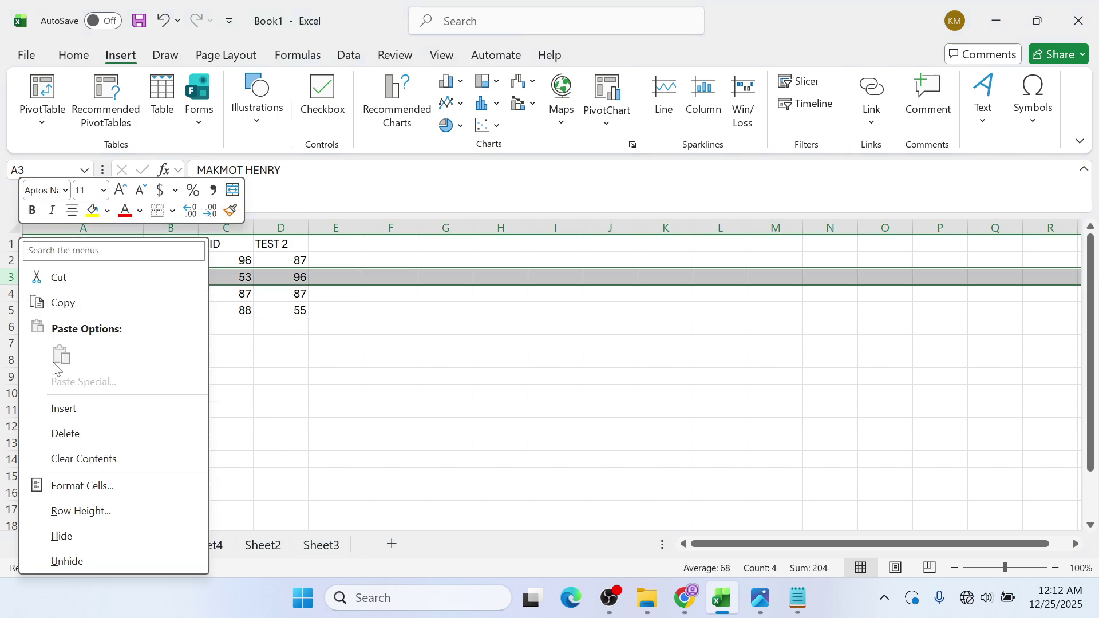
- Insert a blank row above row 3 and enter the third learner's full name in A3
left_click(62, 408)
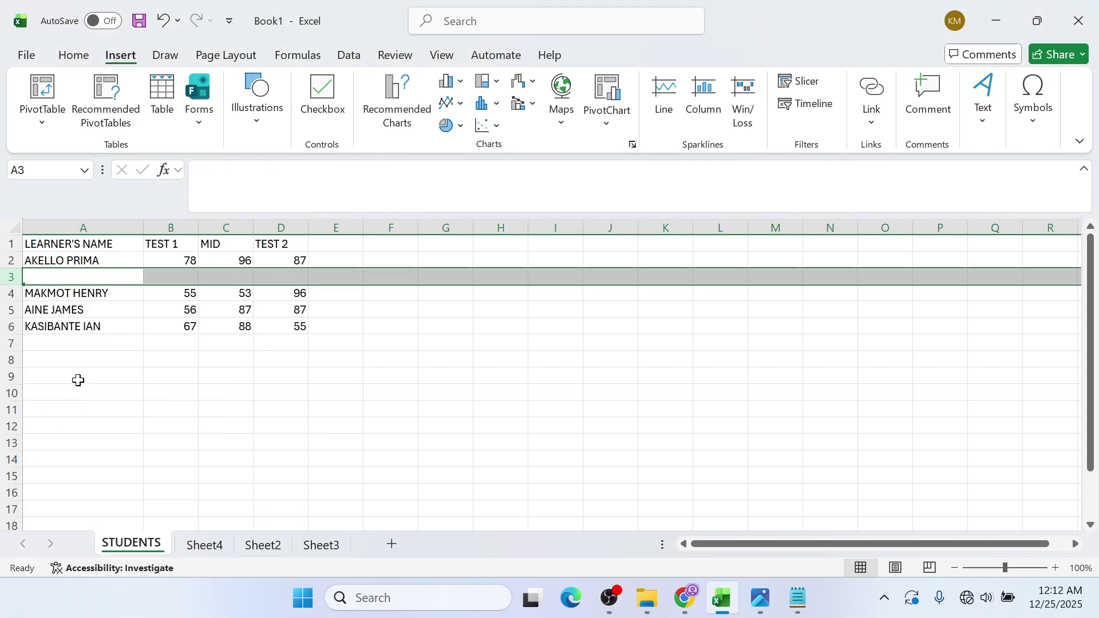
left_click(118, 276)
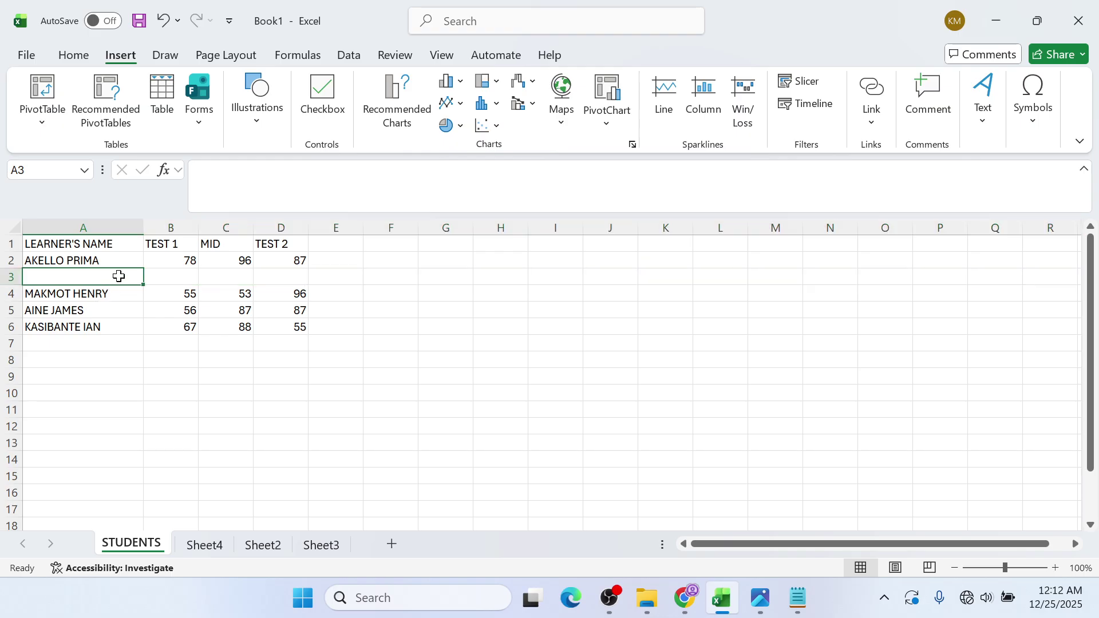
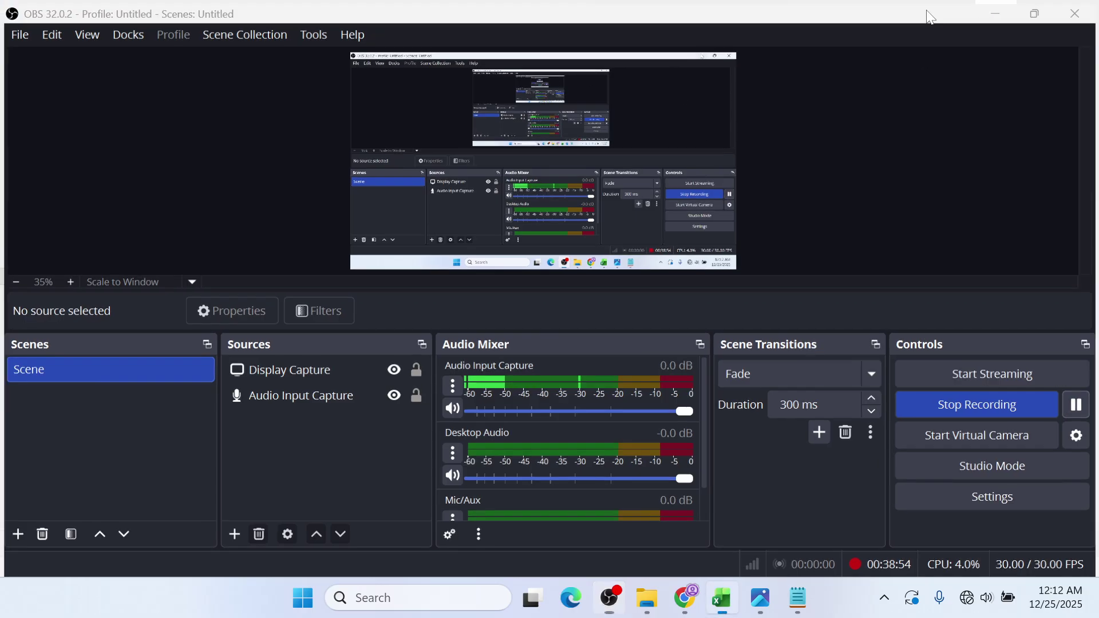
key("alt+Tab")
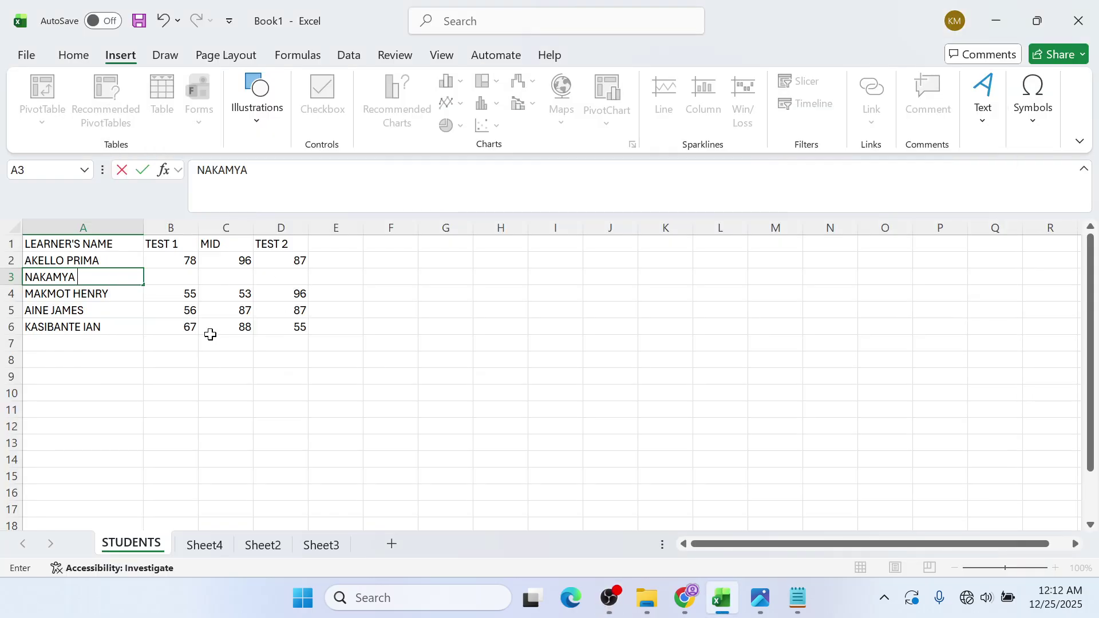
left_click(611, 597)
left_click(997, 11)
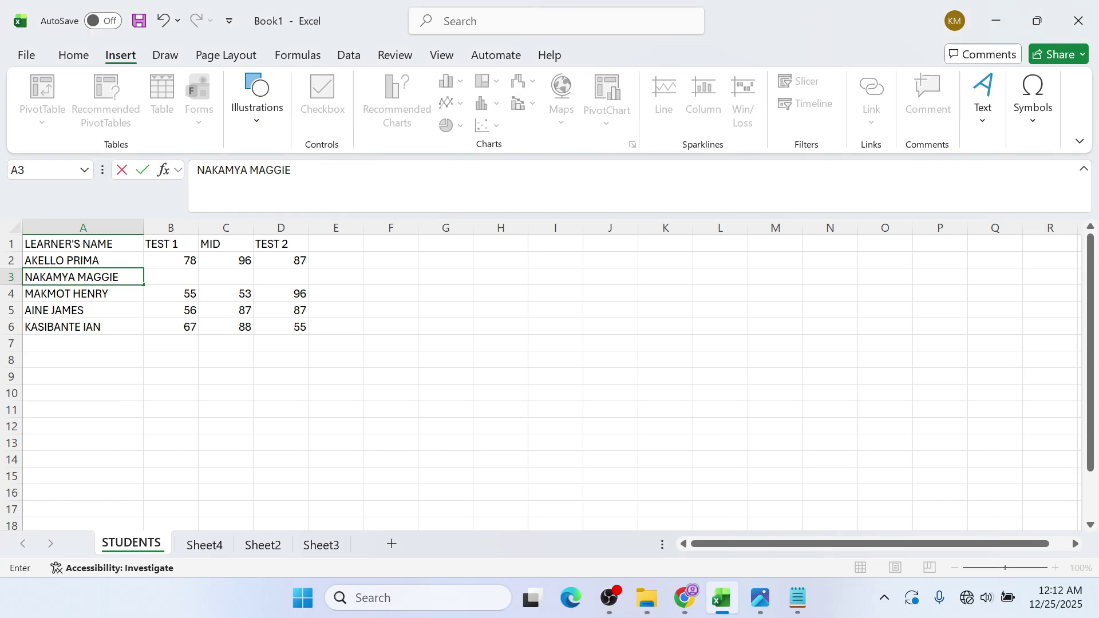
left_click(176, 277)
- Enter the scores 46, 78 and 87 in B3, C3 and D3
type("46")
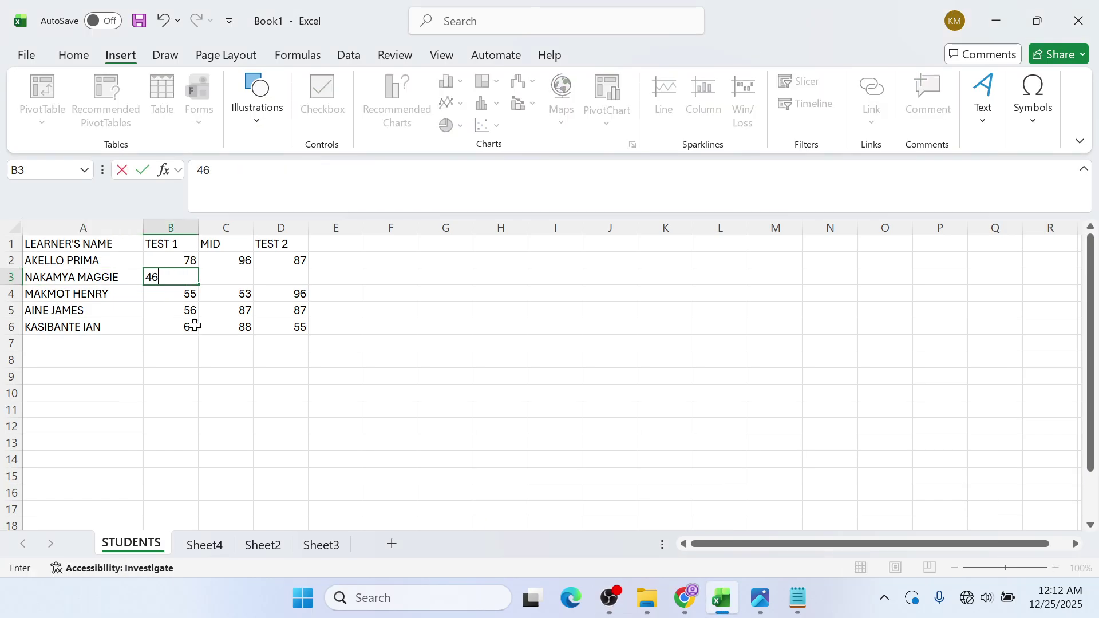
left_click(224, 275)
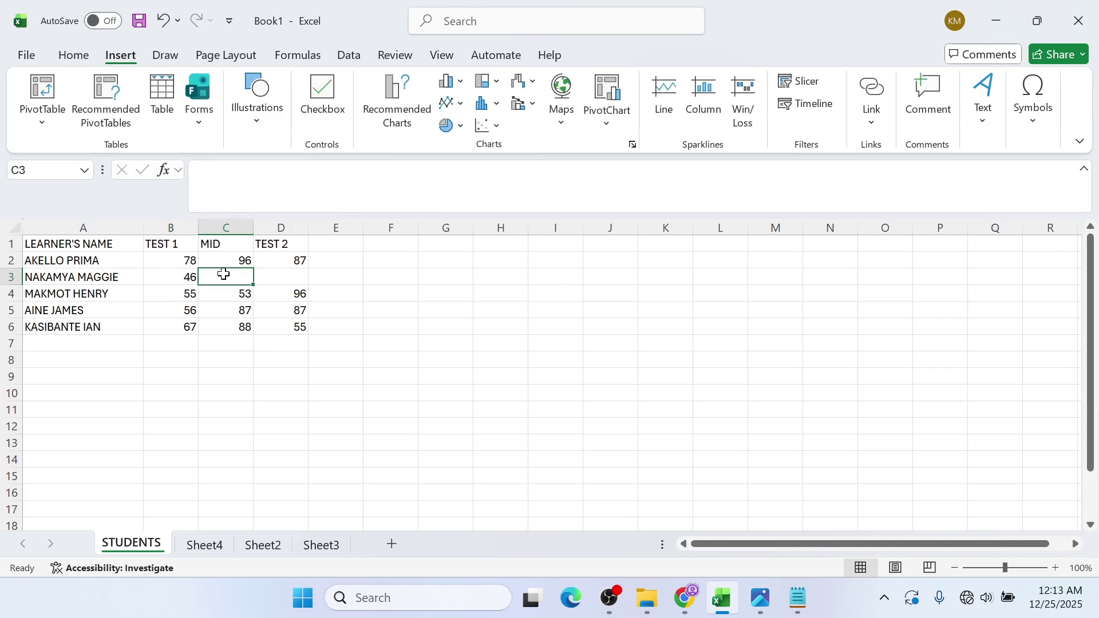
type("78")
left_click(295, 289)
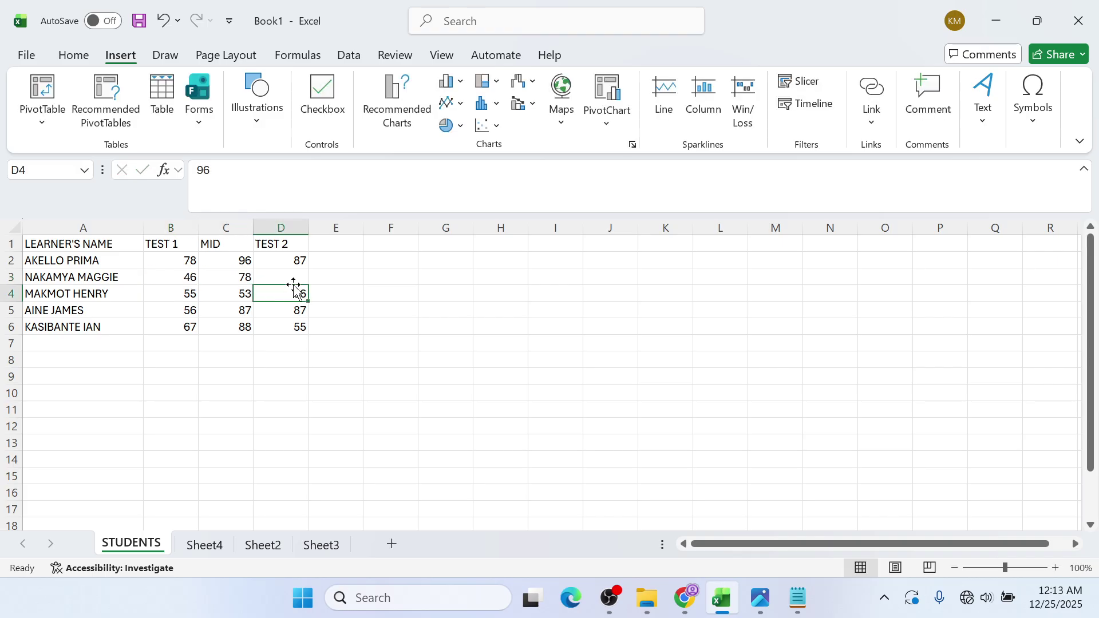
double_click(293, 277)
type("87")
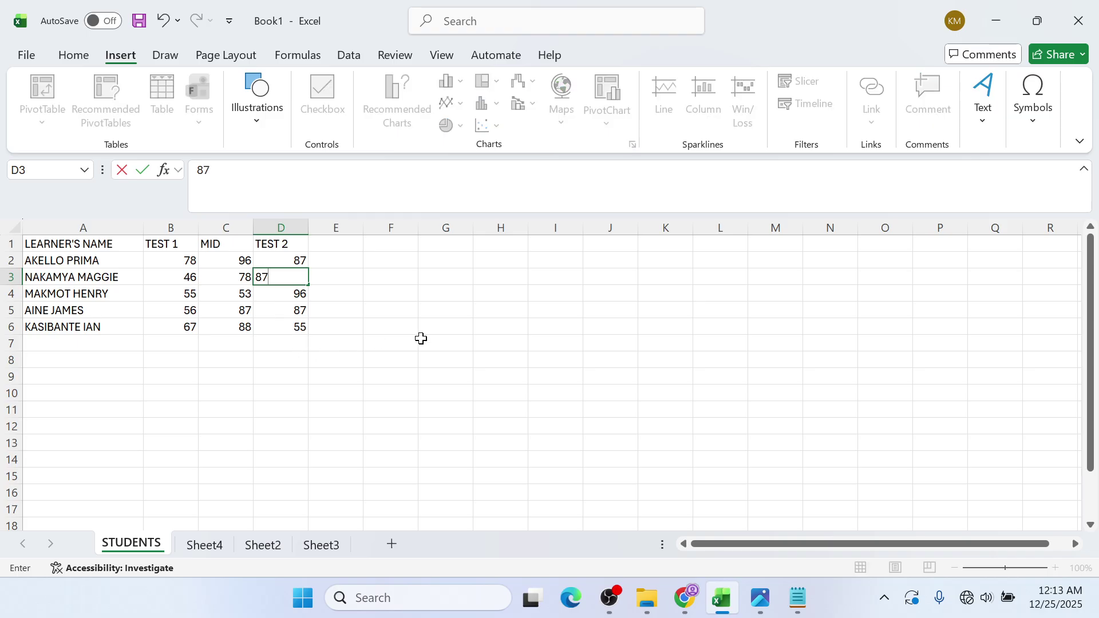
left_click(423, 336)
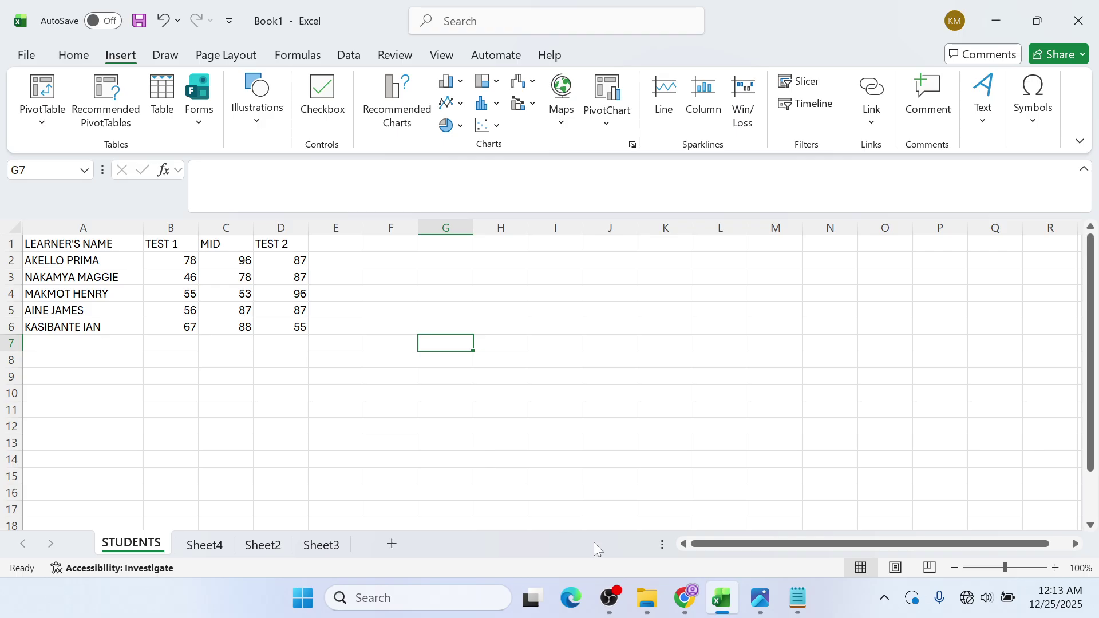
mouse_move(517, 577)
right_click(17, 262)
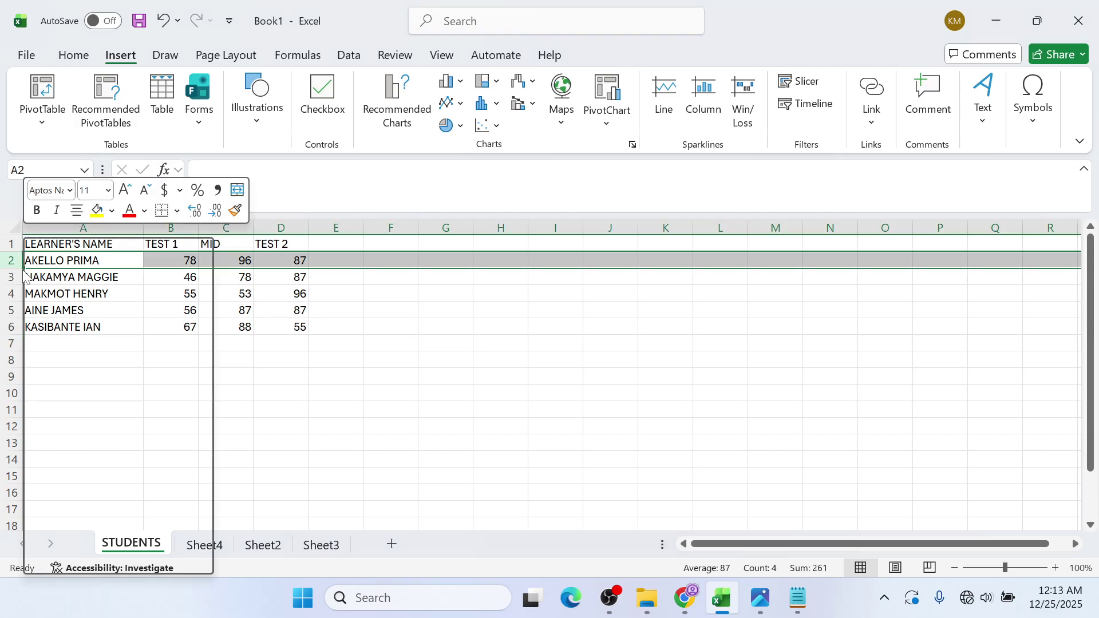
left_click(338, 370)
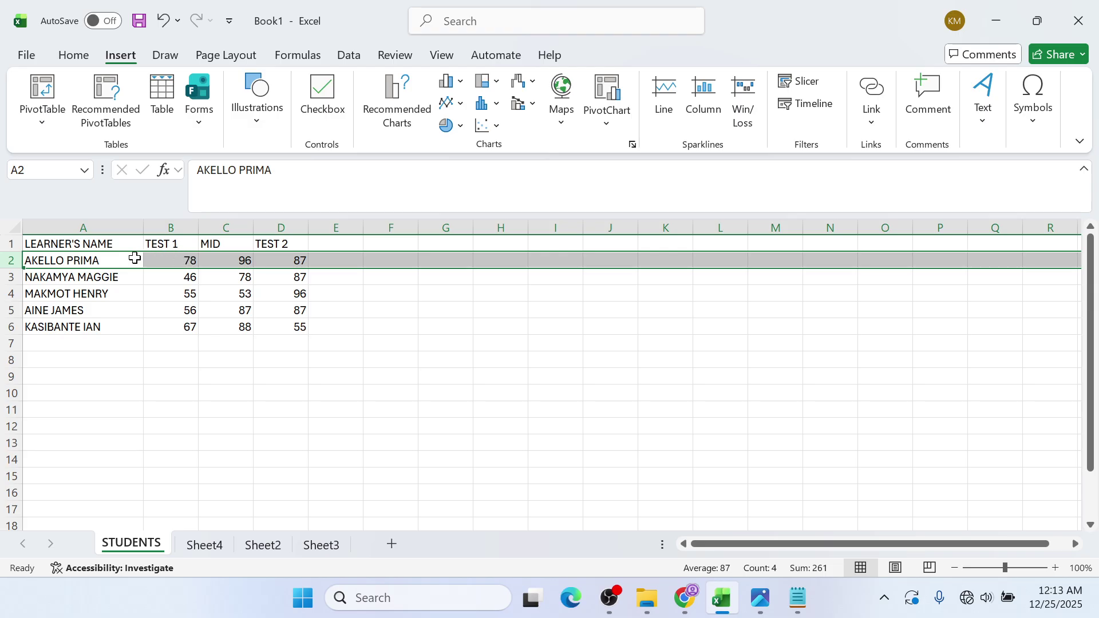
left_click(201, 227)
right_click(202, 228)
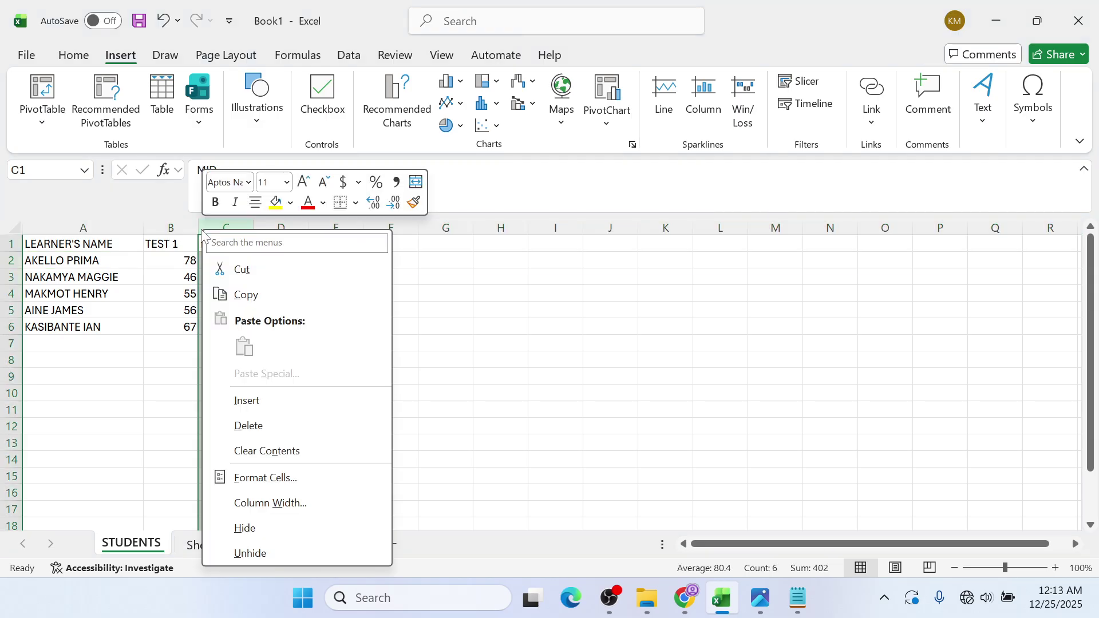
right_click(196, 229)
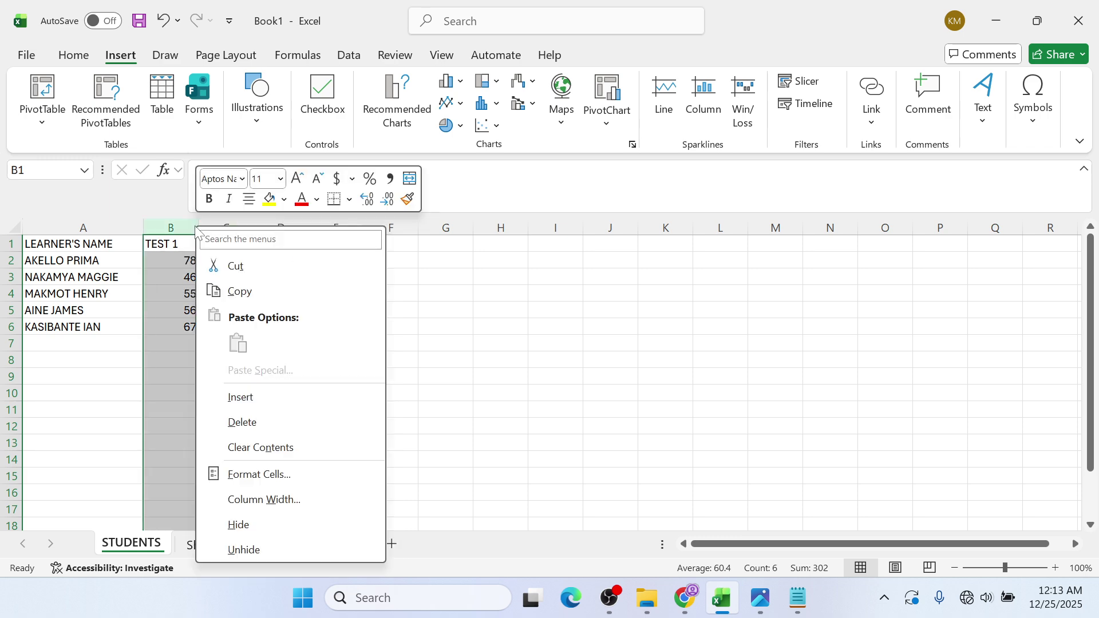
left_click(196, 228)
right_click(196, 228)
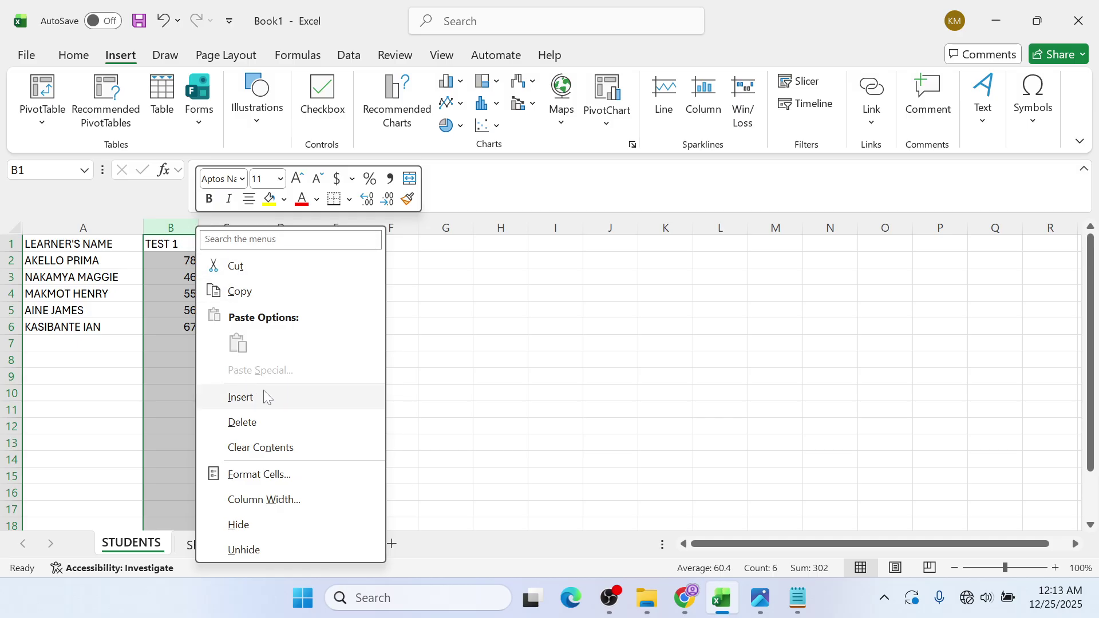
left_click(557, 326)
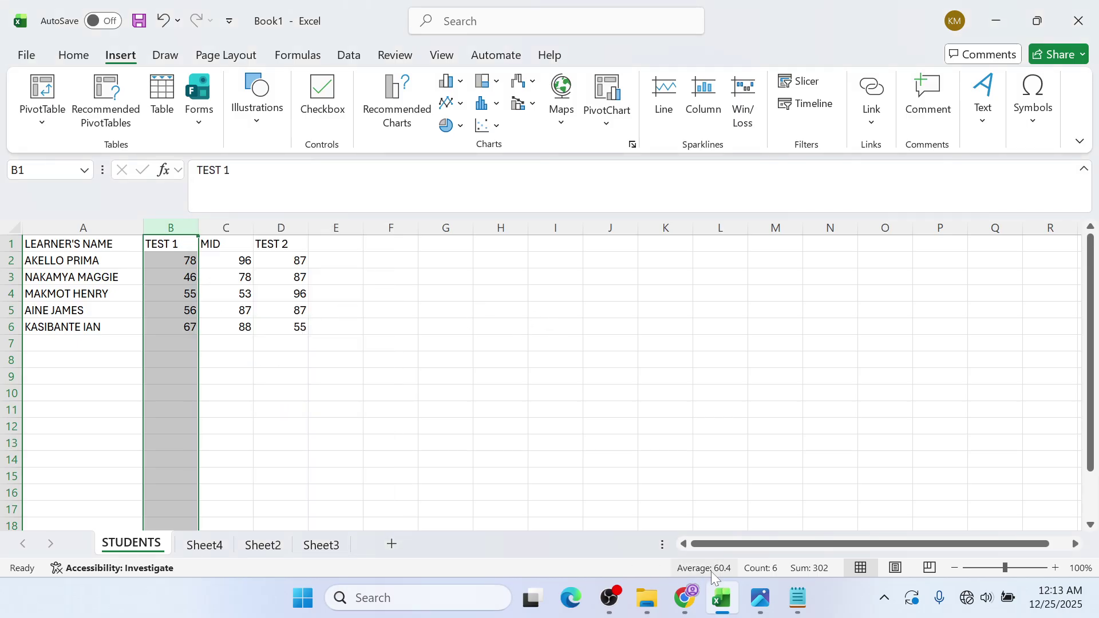
mouse_move(738, 606)
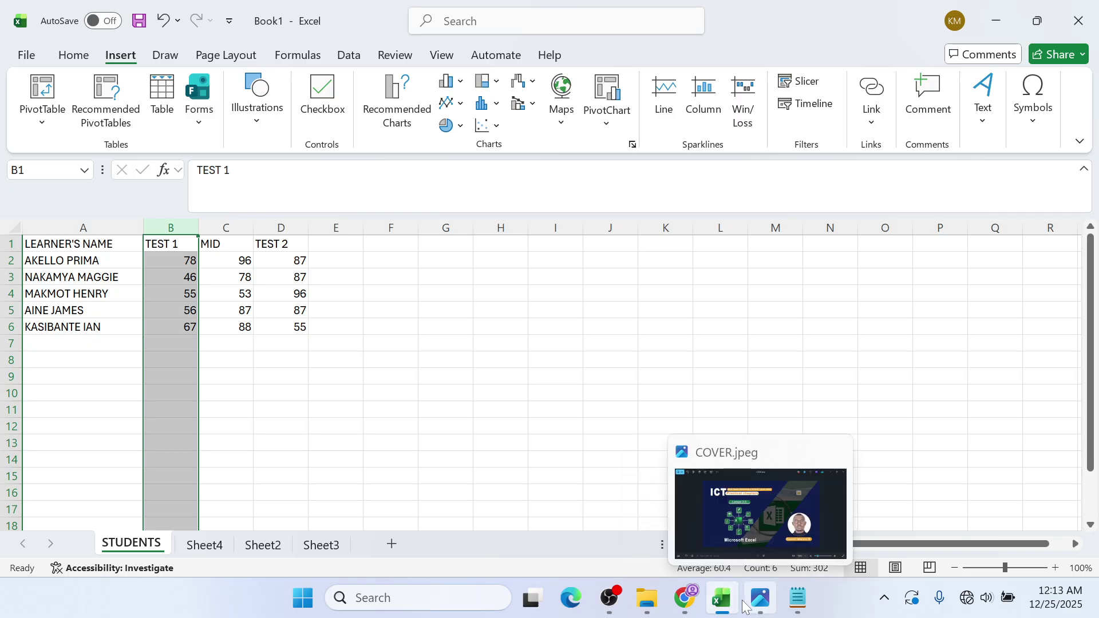
- Switch to the SPREADSHEET 1 GUIDE PDF in Chrome
left_click(685, 598)
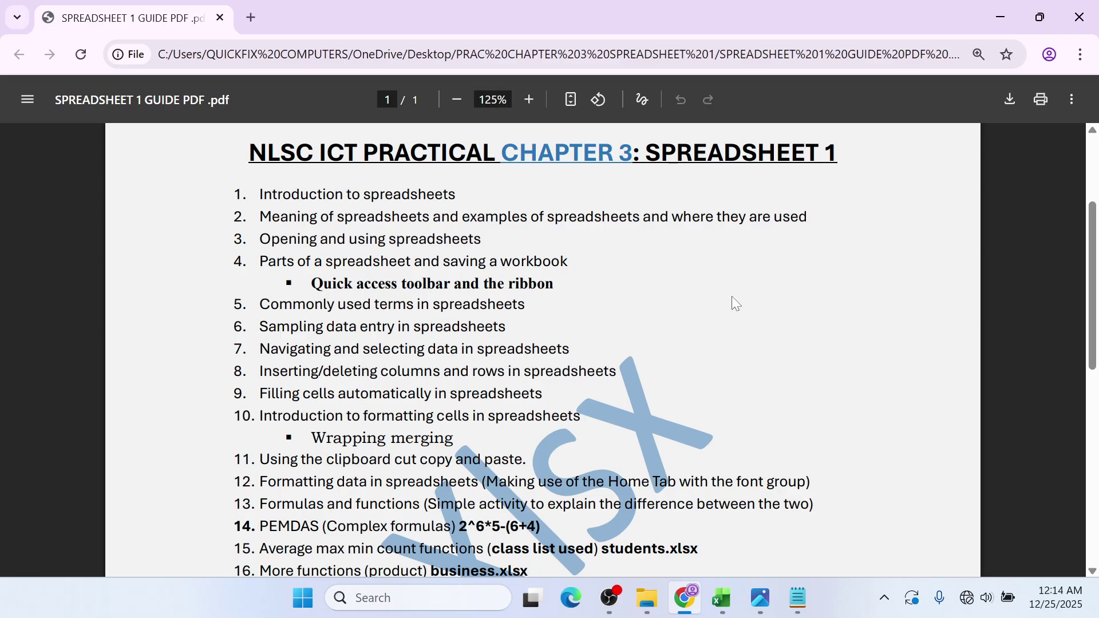
- Back in Excel, delete the TEST 1 column, then undo the deletion
left_click(1000, 9)
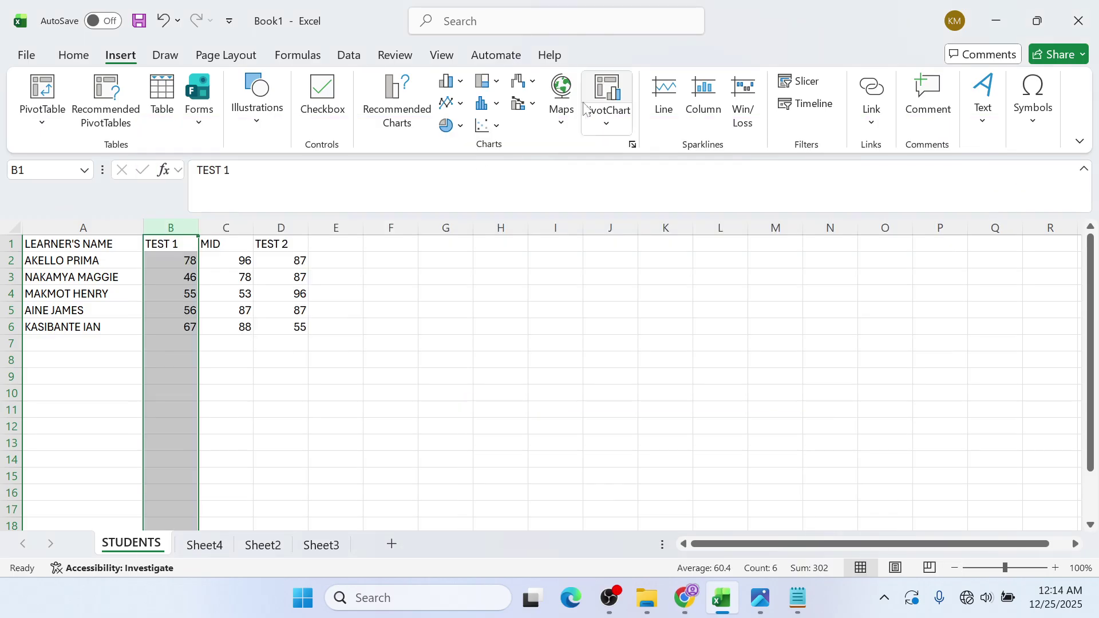
left_click(290, 326)
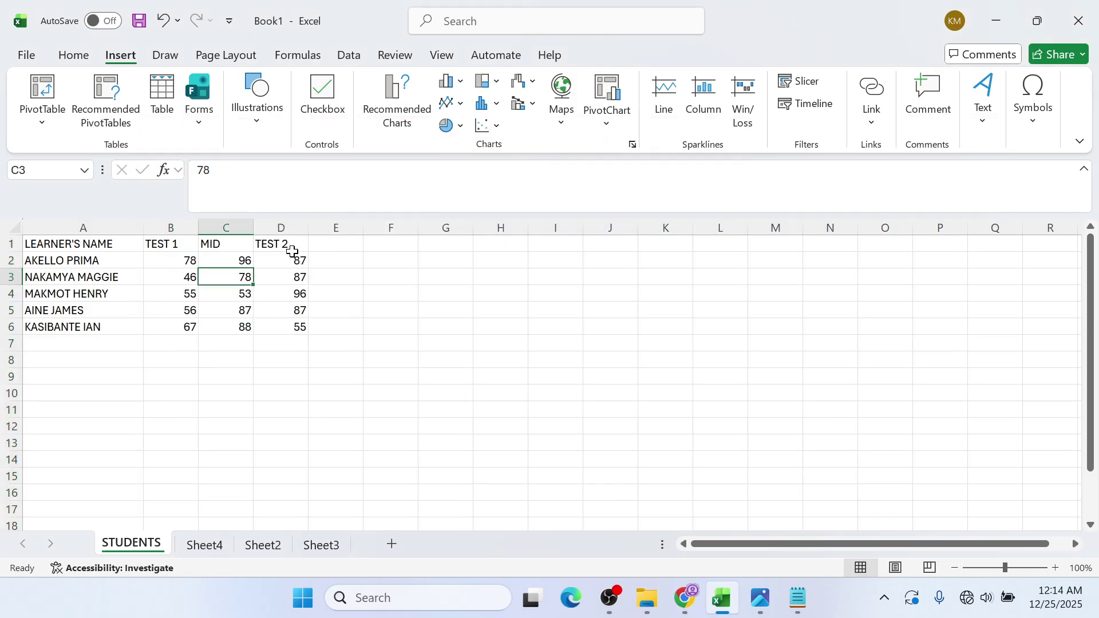
left_click_drag(290, 247, 298, 327)
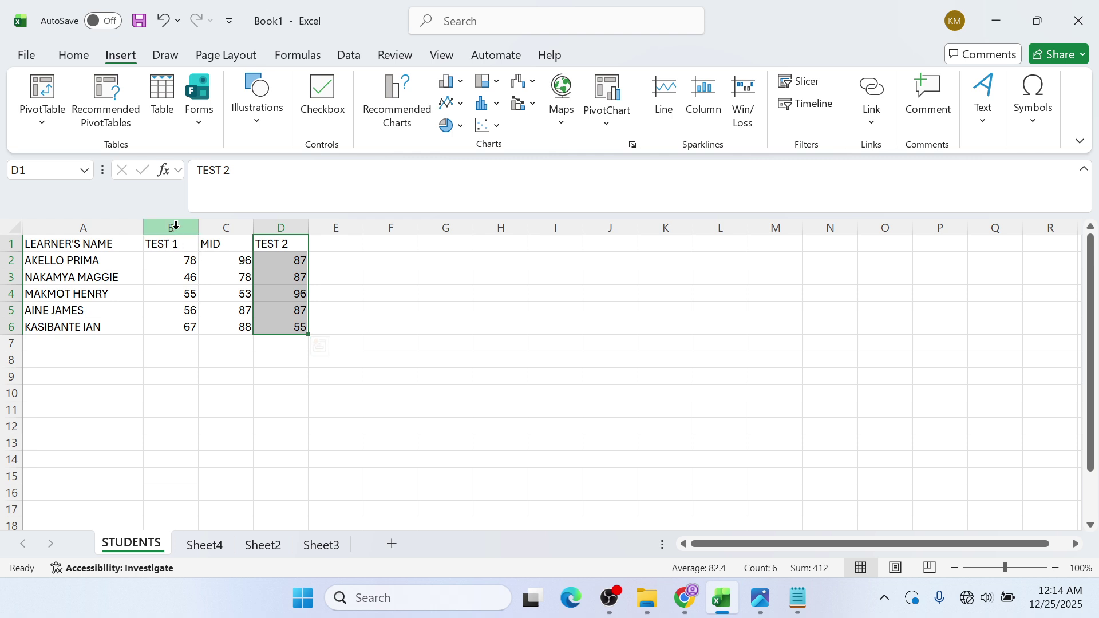
right_click(181, 221)
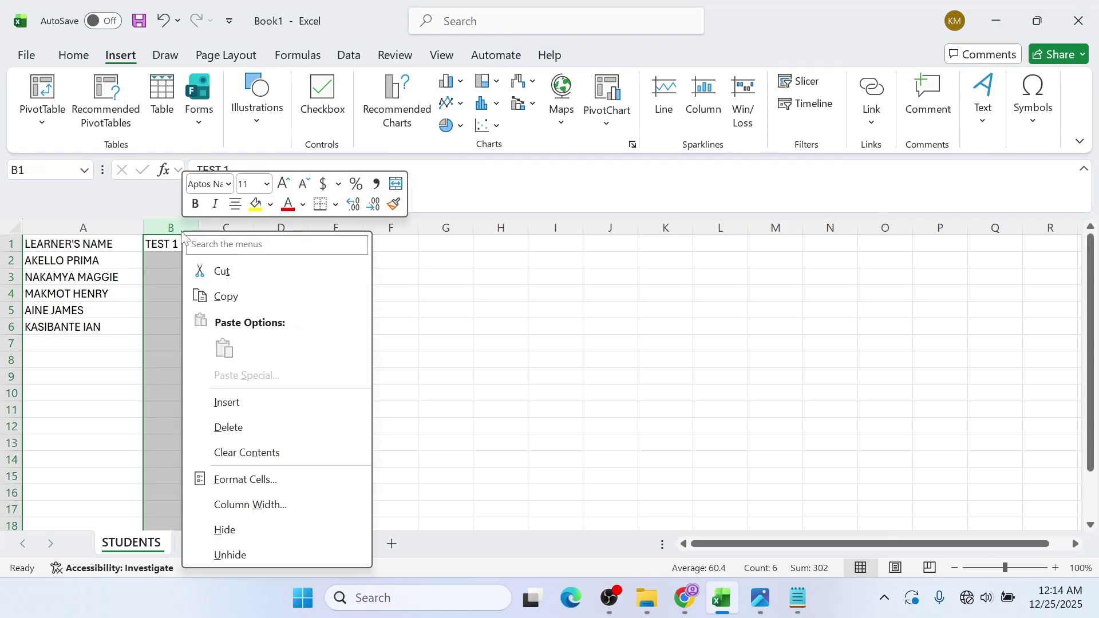
left_click(228, 428)
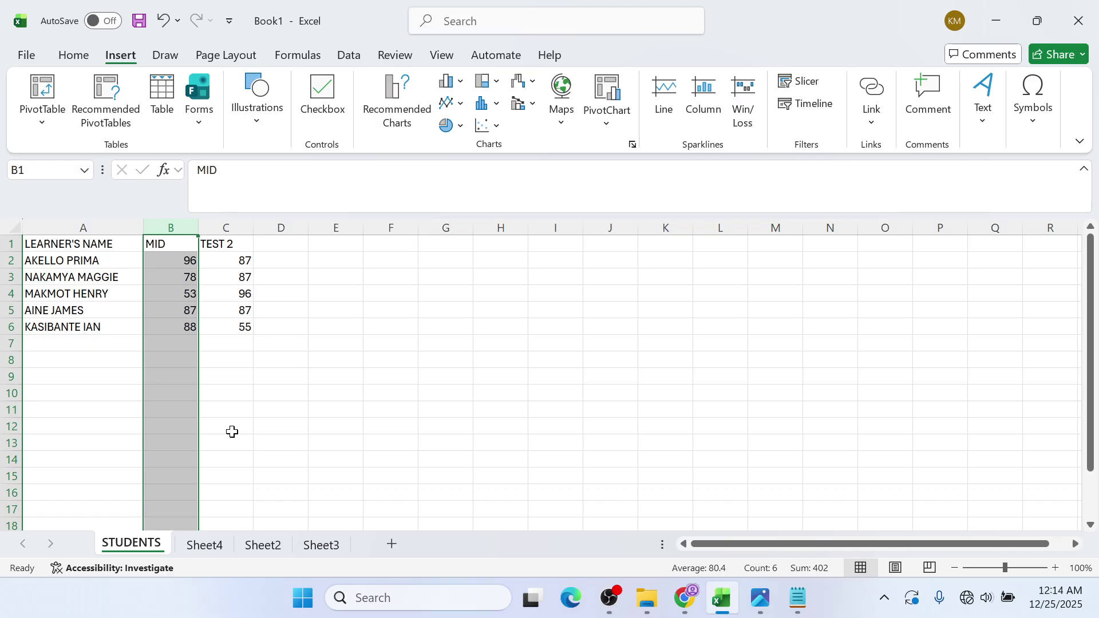
key("ctrl+z")
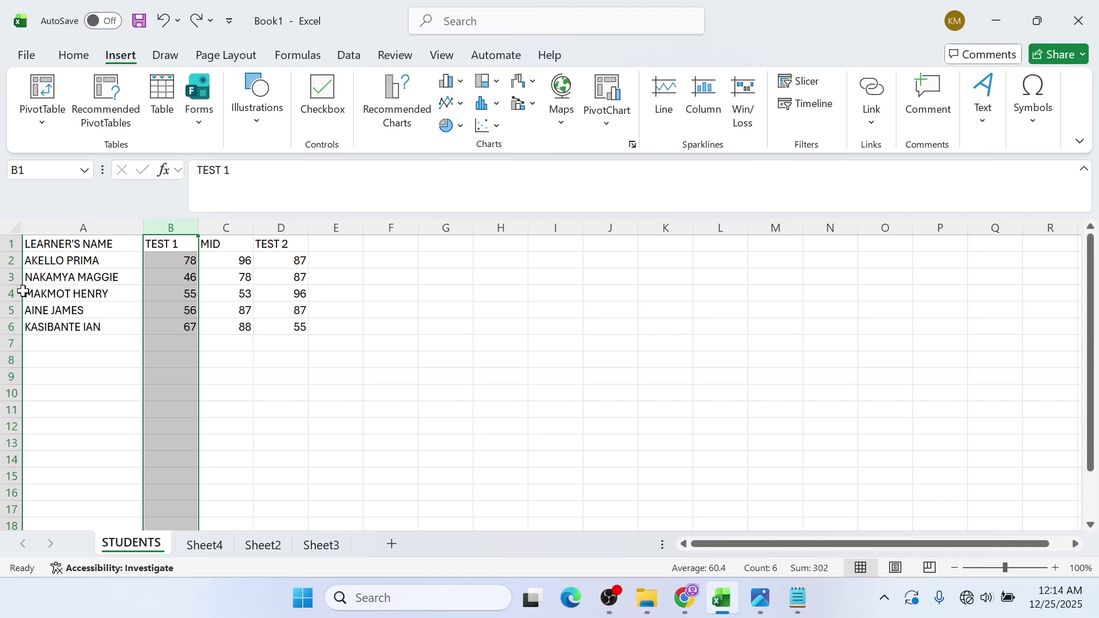
- Delete row 4 of the score table and restore it with undo
right_click(10, 291)
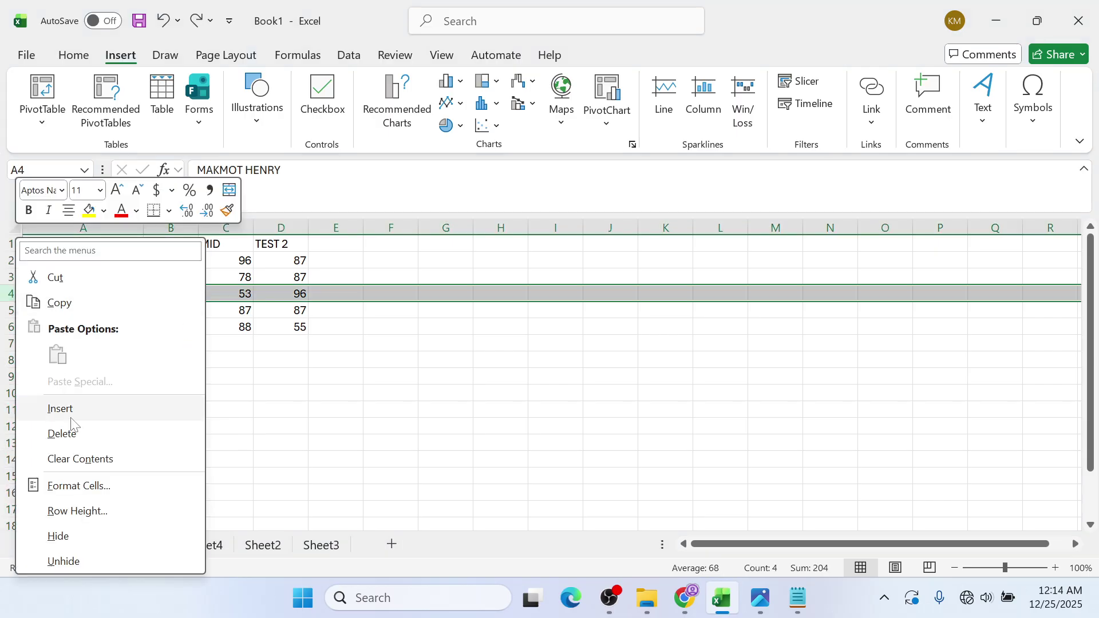
left_click(65, 437)
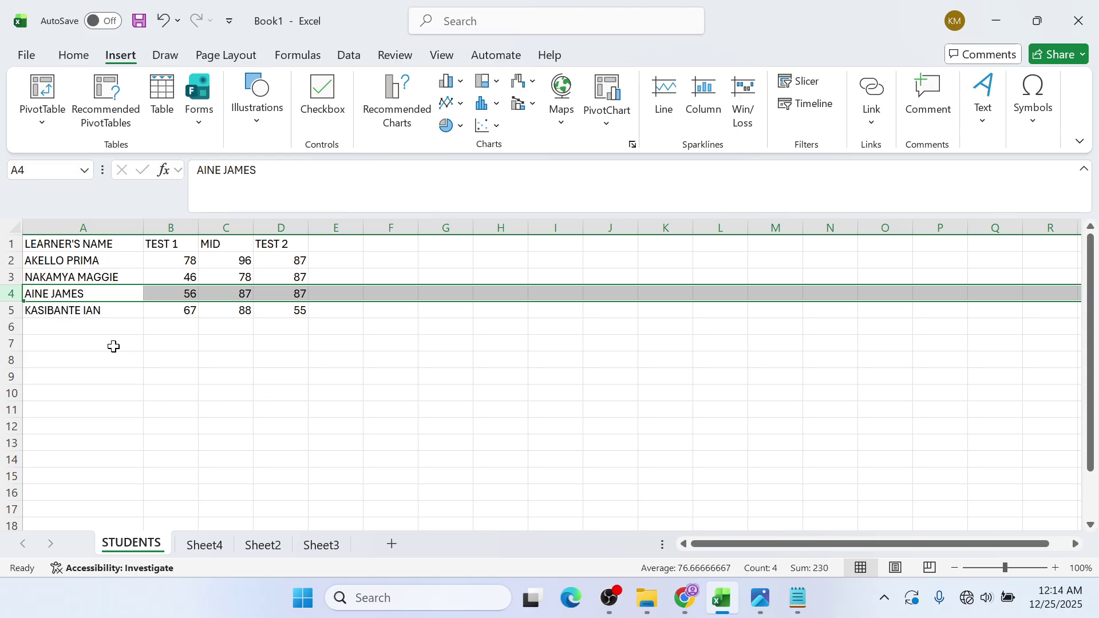
key("ctrl+z")
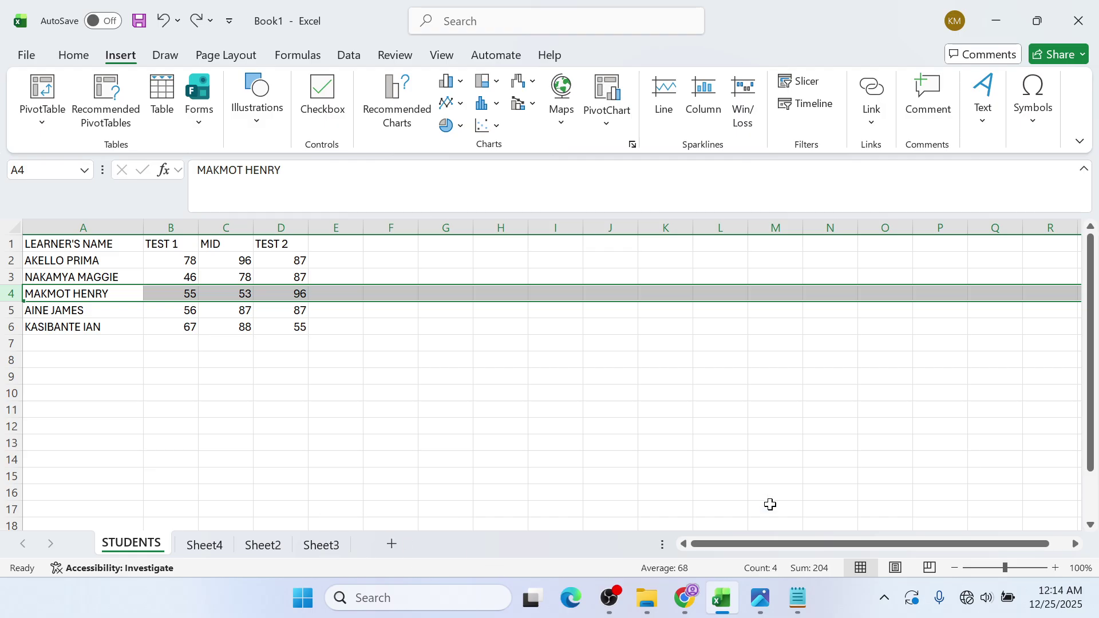
left_click(412, 375)
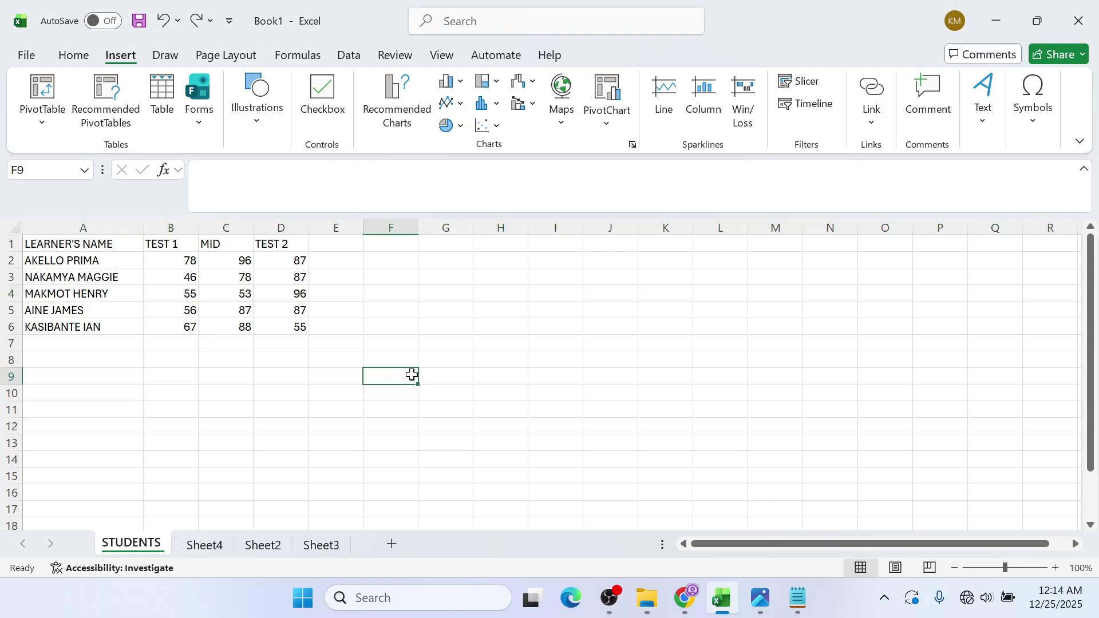
left_click(684, 602)
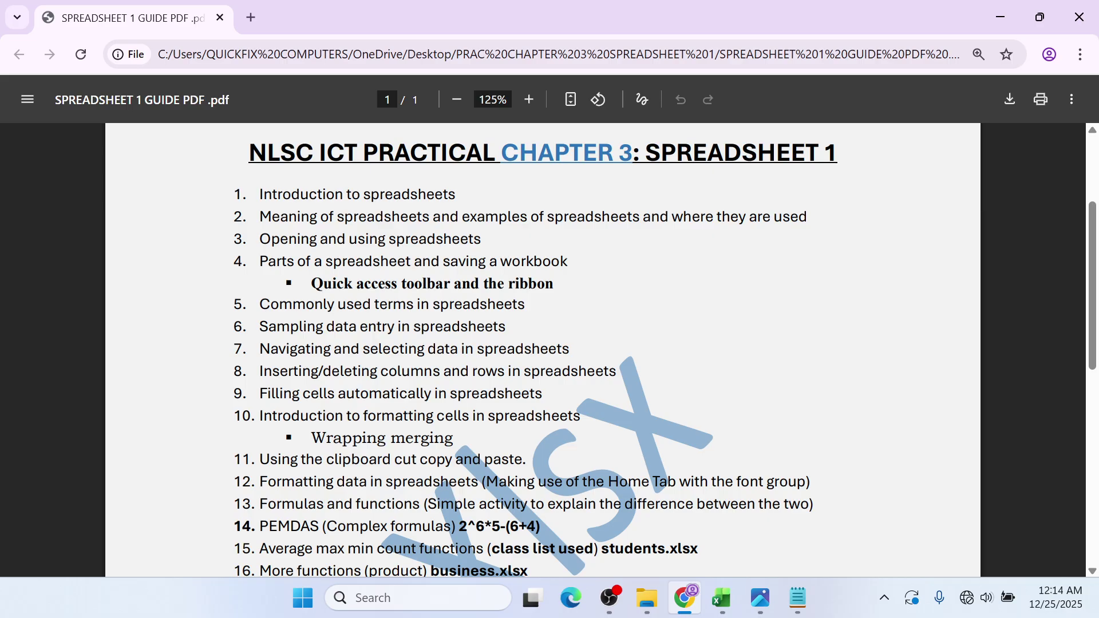
mouse_move(760, 598)
left_click(1010, 10)
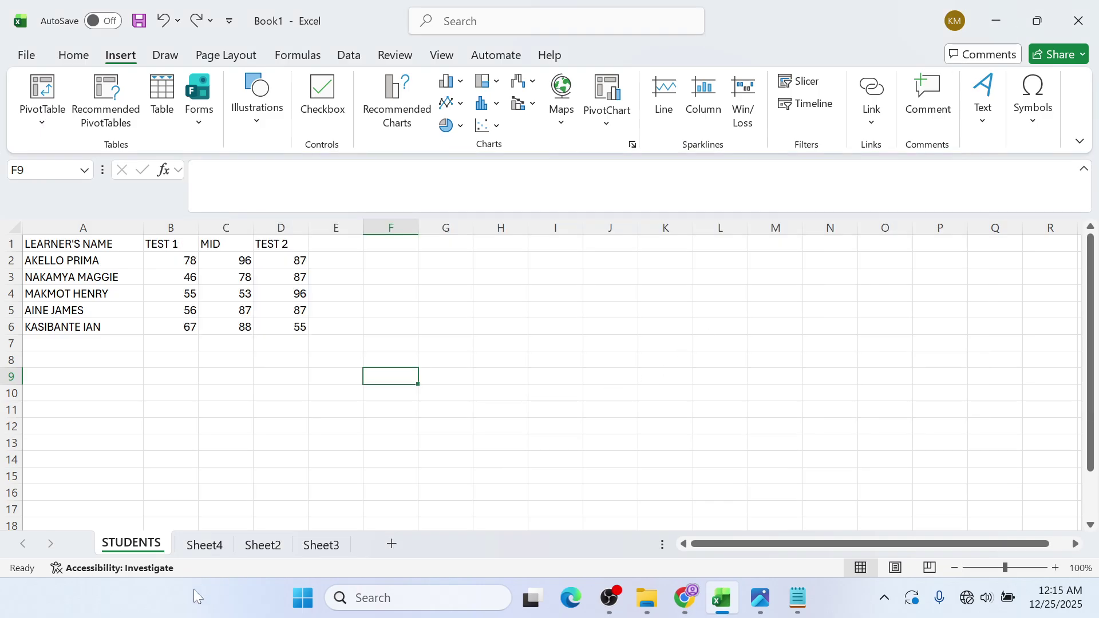
- Rename Sheet2 to CELLS
left_click(260, 546)
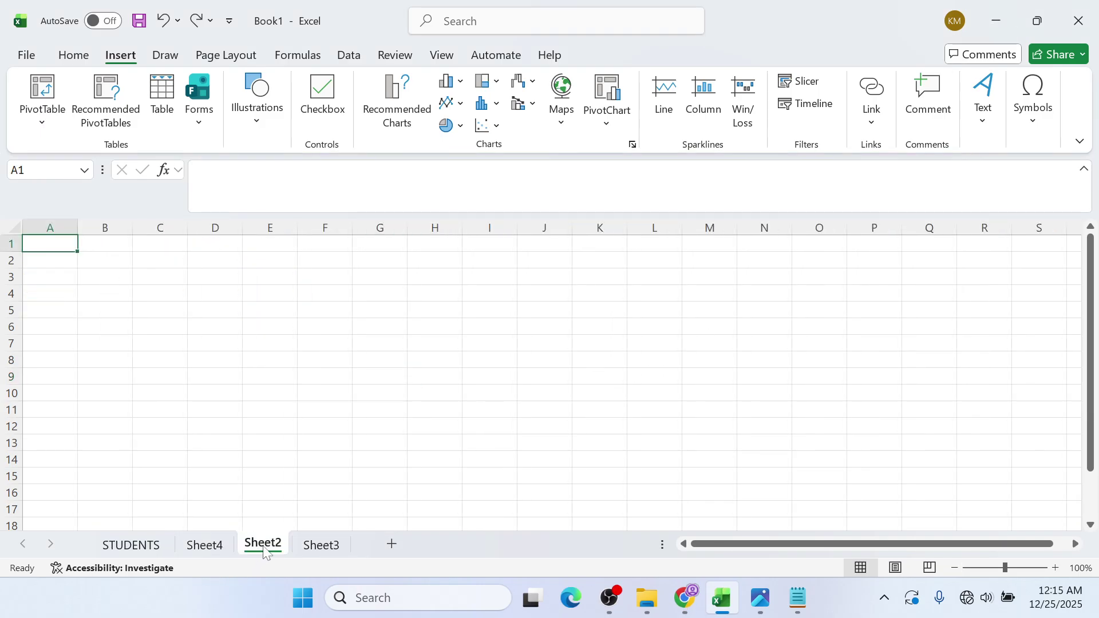
left_click(309, 432)
right_click(309, 432)
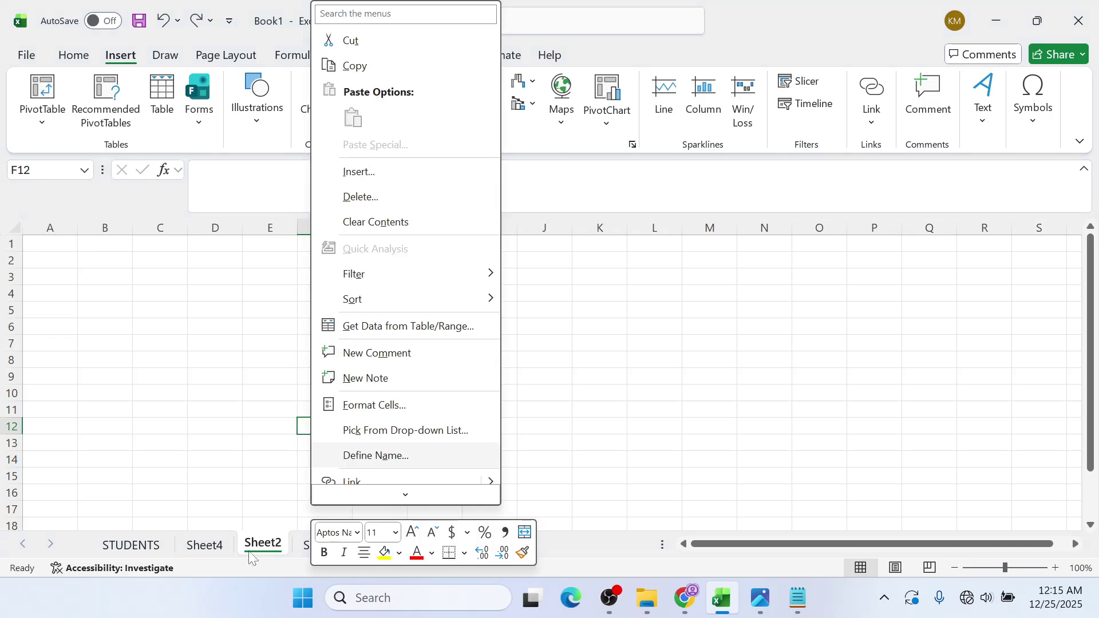
right_click(259, 550)
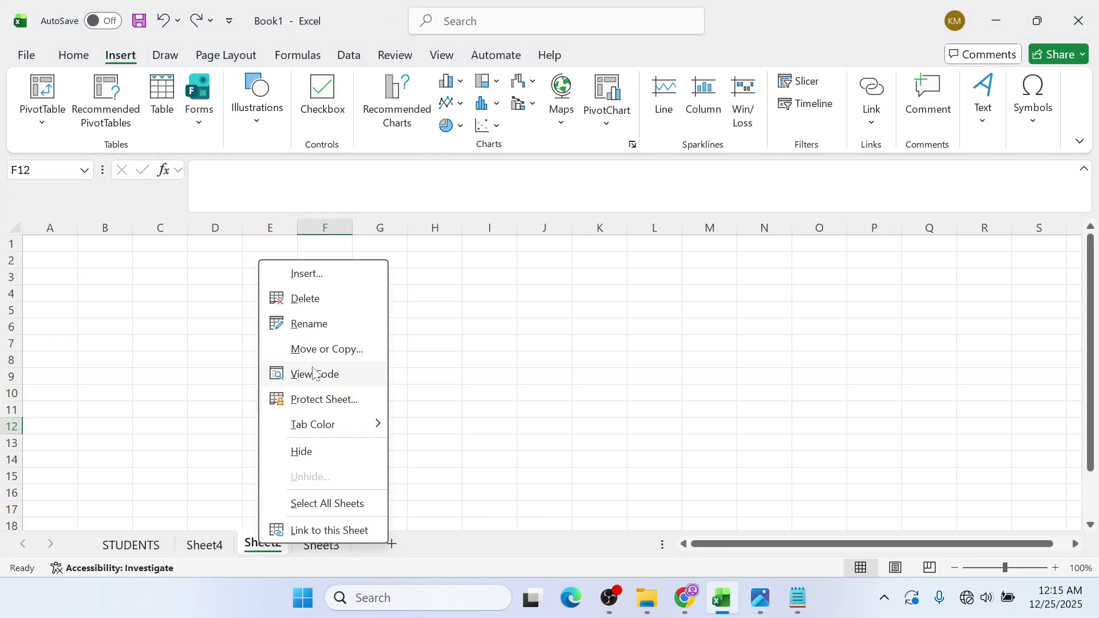
left_click(321, 336)
type("CEL")
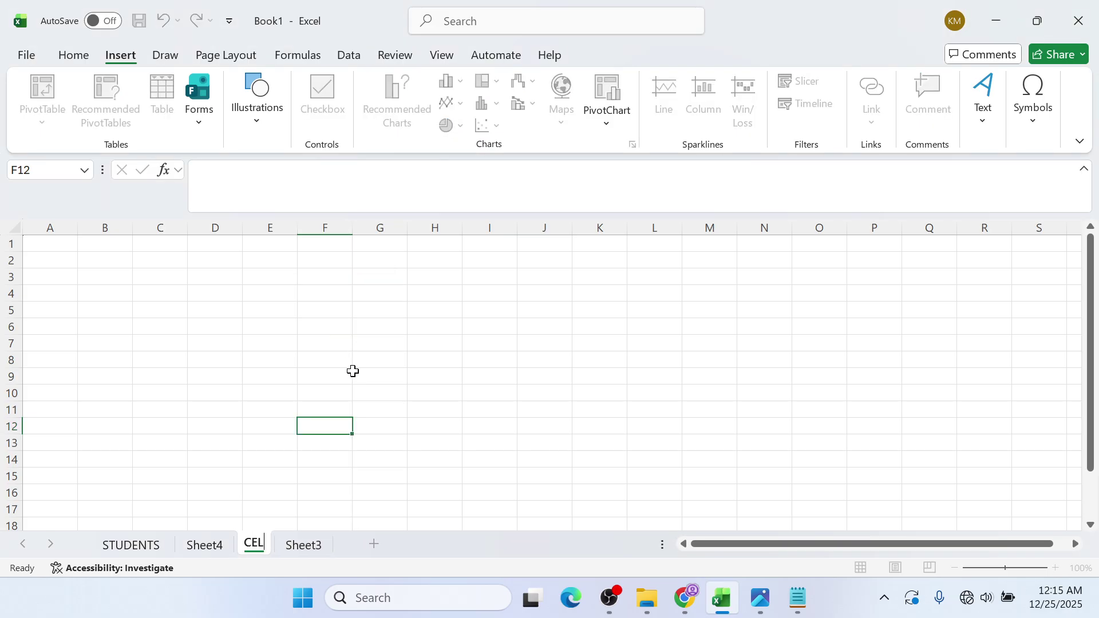
key("alt+Tab")
left_click(998, 9)
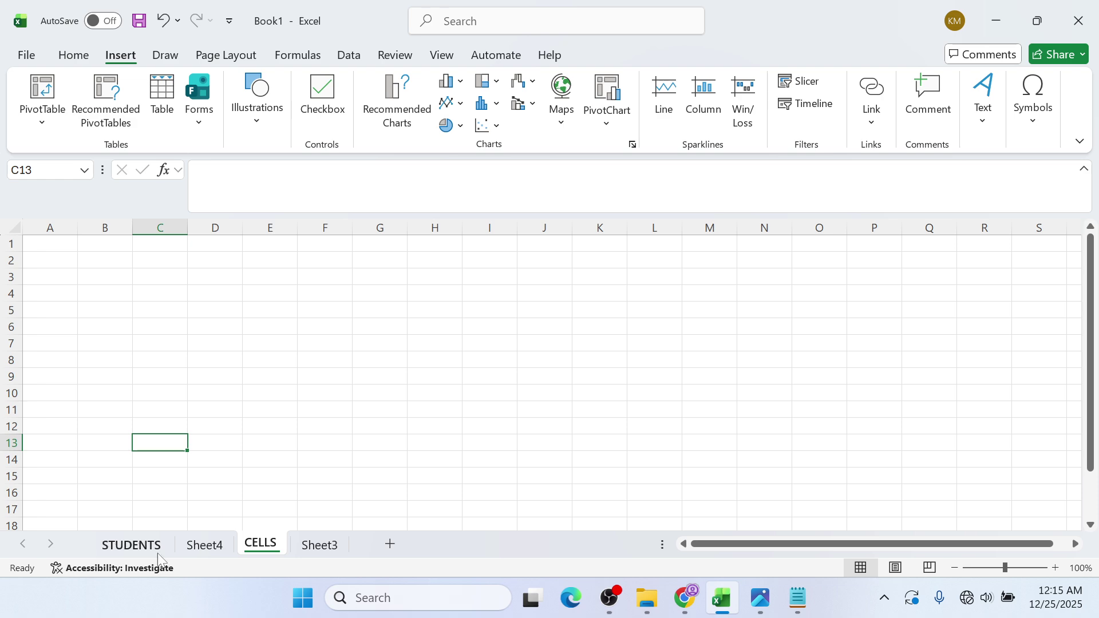
- Look over the STUDENTS sheet, then return to CELLS and select cell C9
left_click(133, 550)
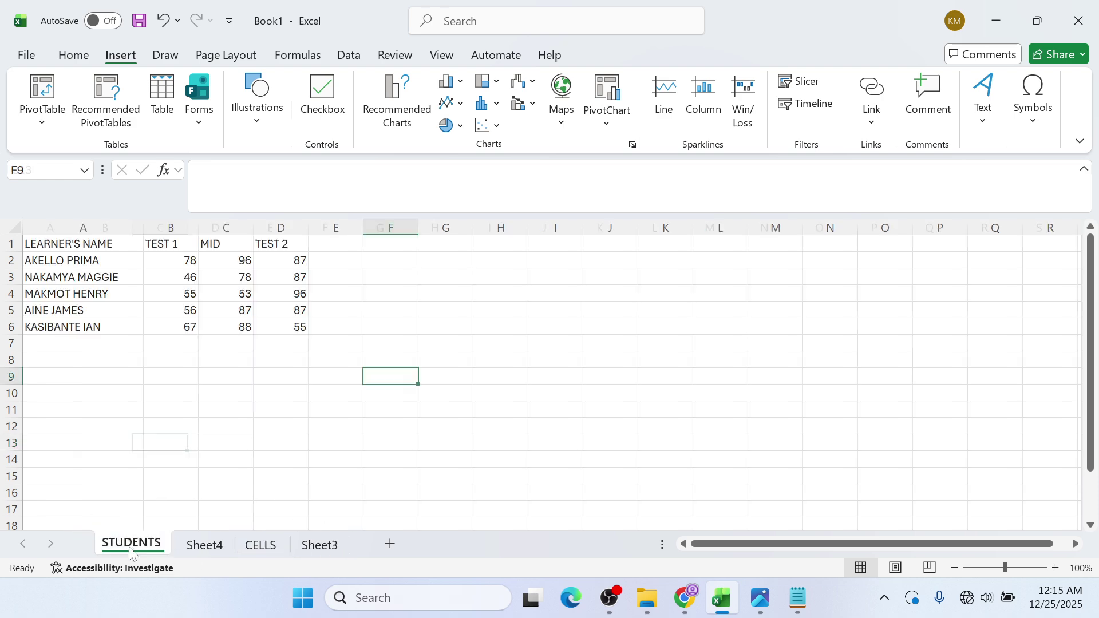
left_click(260, 546)
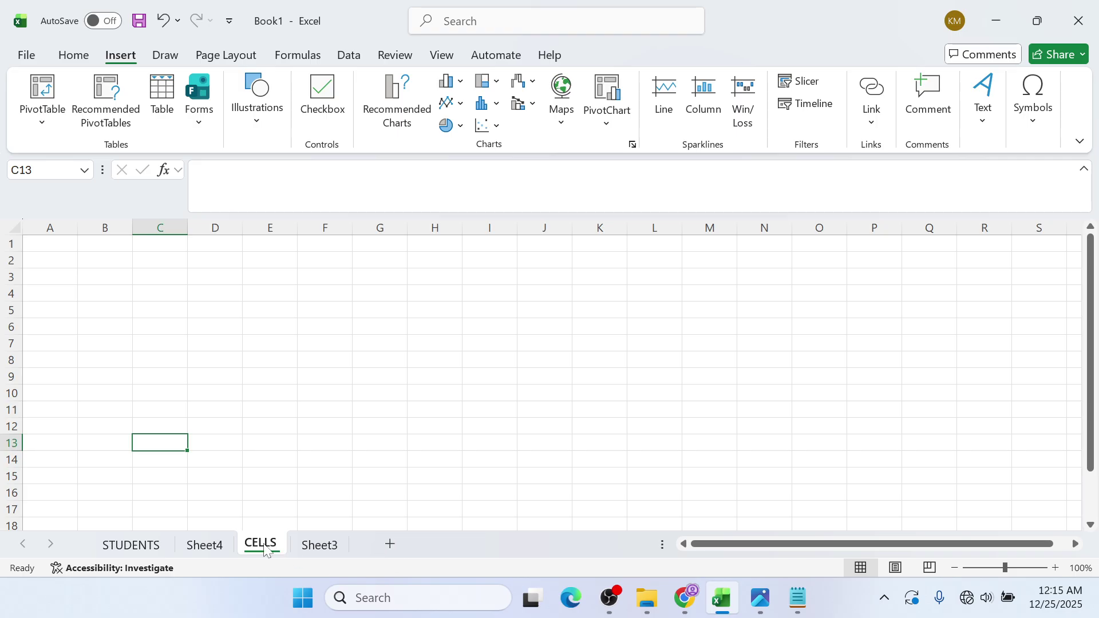
left_click(160, 375)
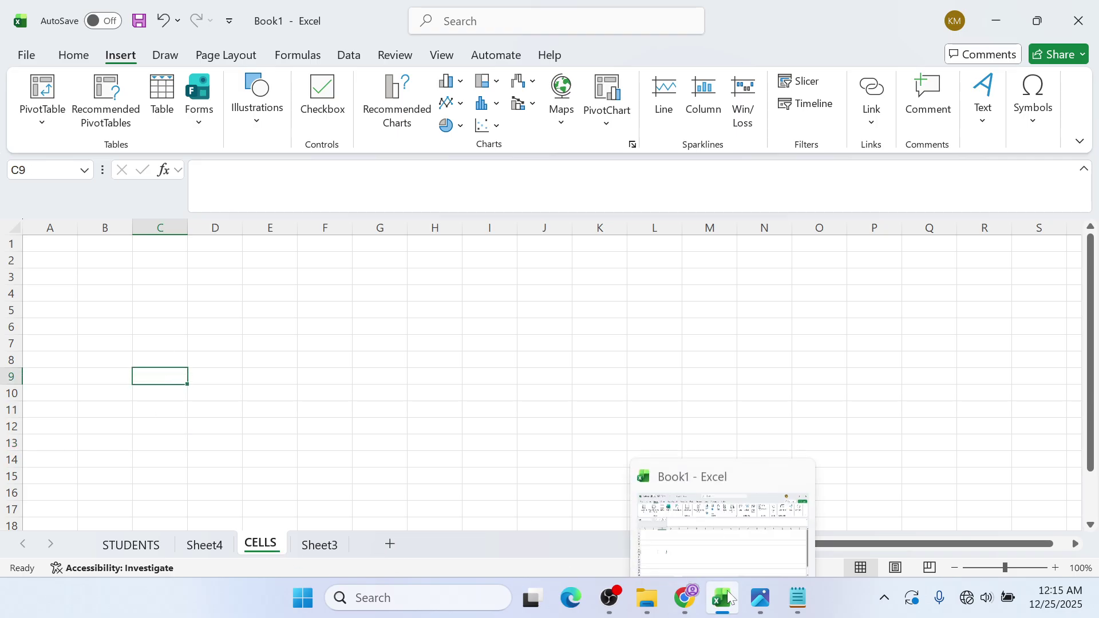
left_click(686, 607)
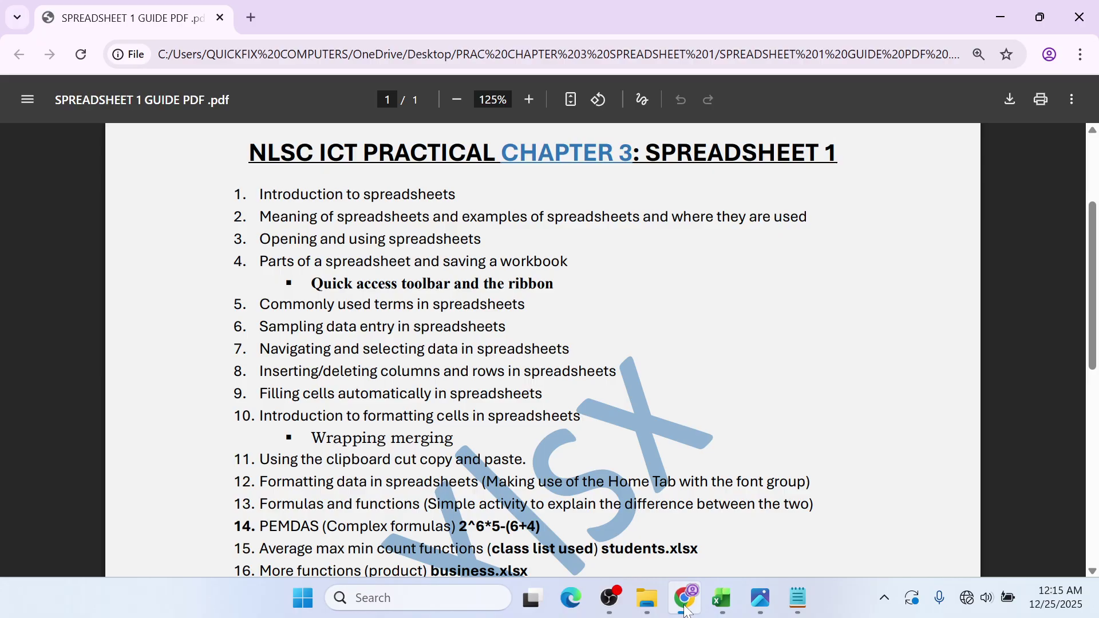
left_click(986, 8)
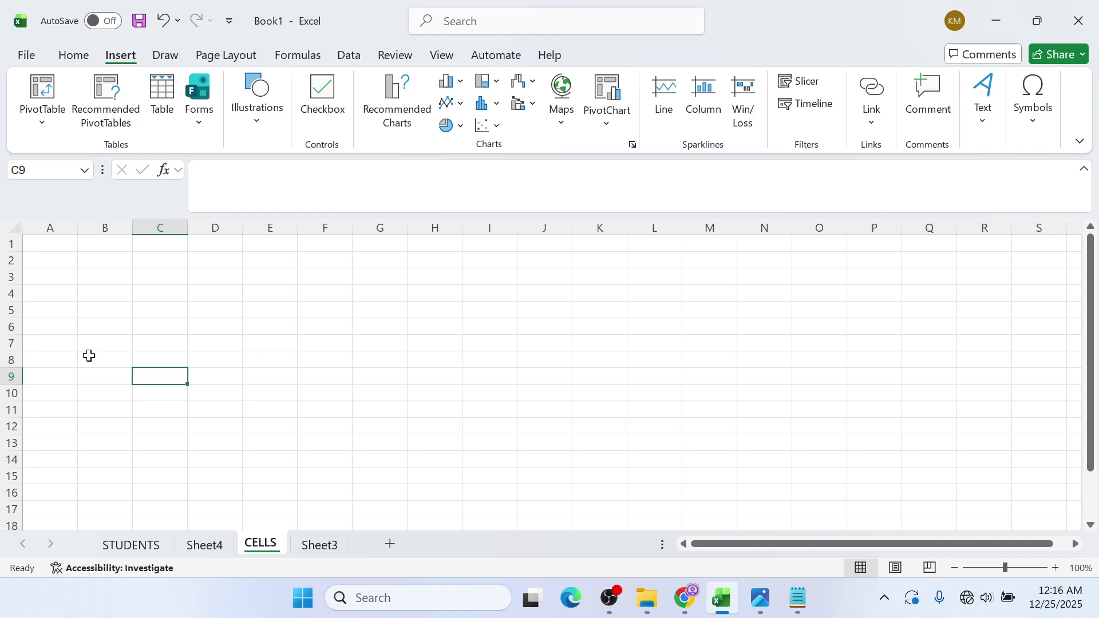
- Drag column A wider, type MONDAY into A1, then step through cells A1 to A4
left_click(85, 226)
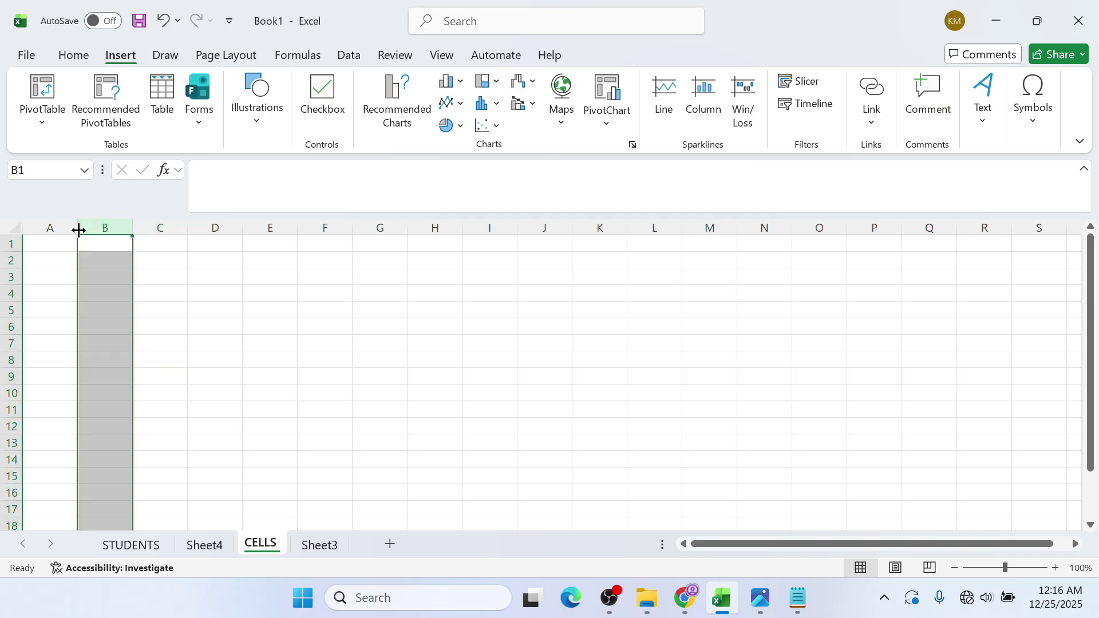
left_click_drag(77, 227, 124, 224)
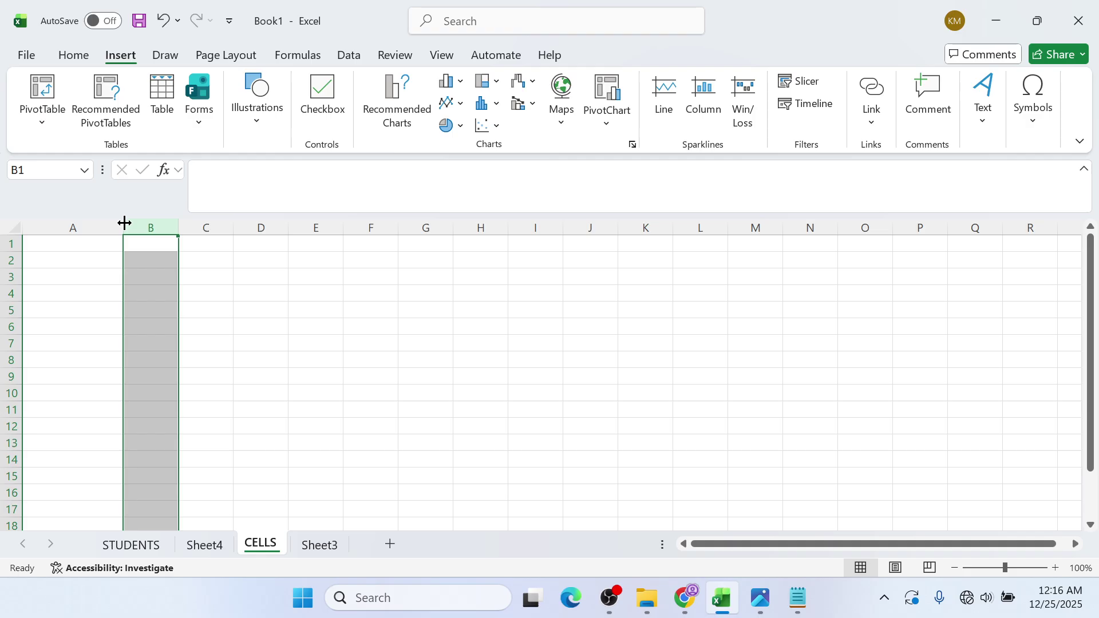
left_click(113, 241)
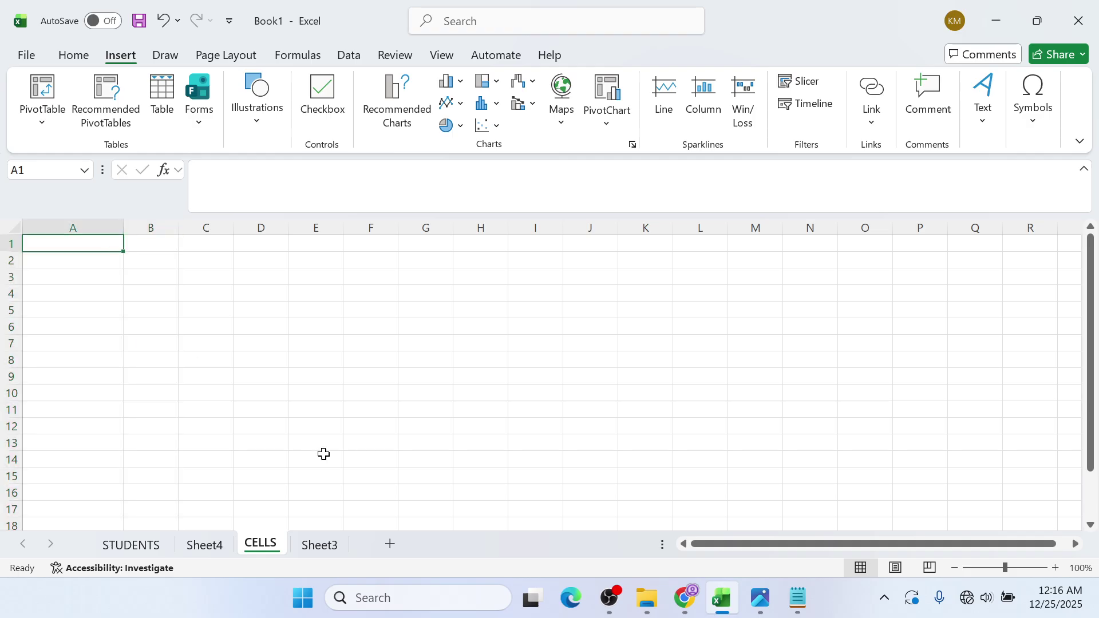
type("MONDAY")
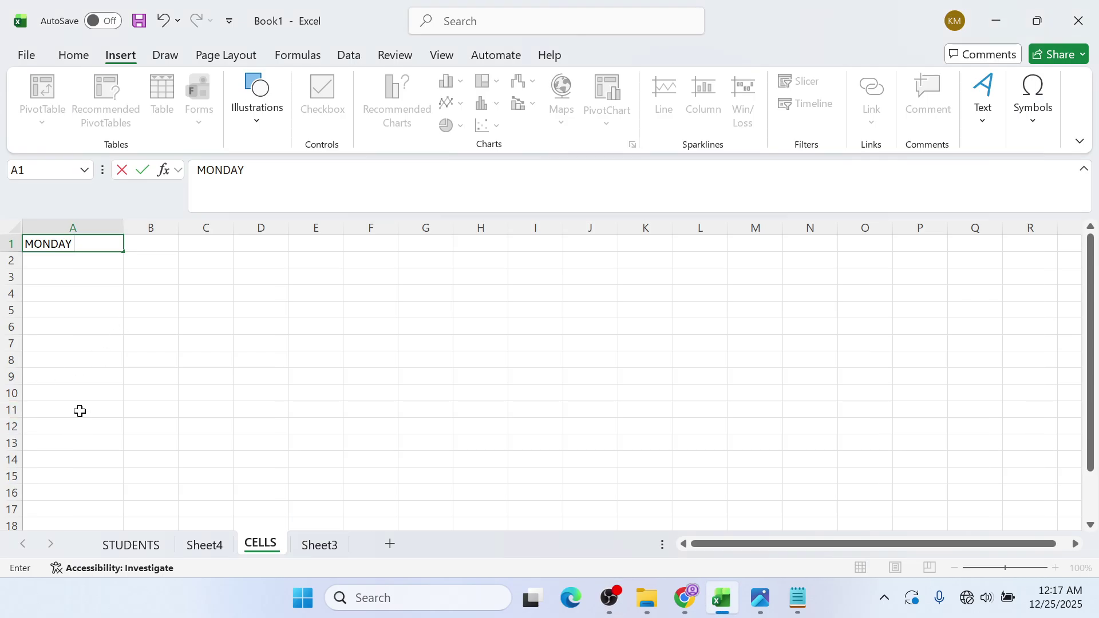
left_click(93, 283)
left_click(87, 245)
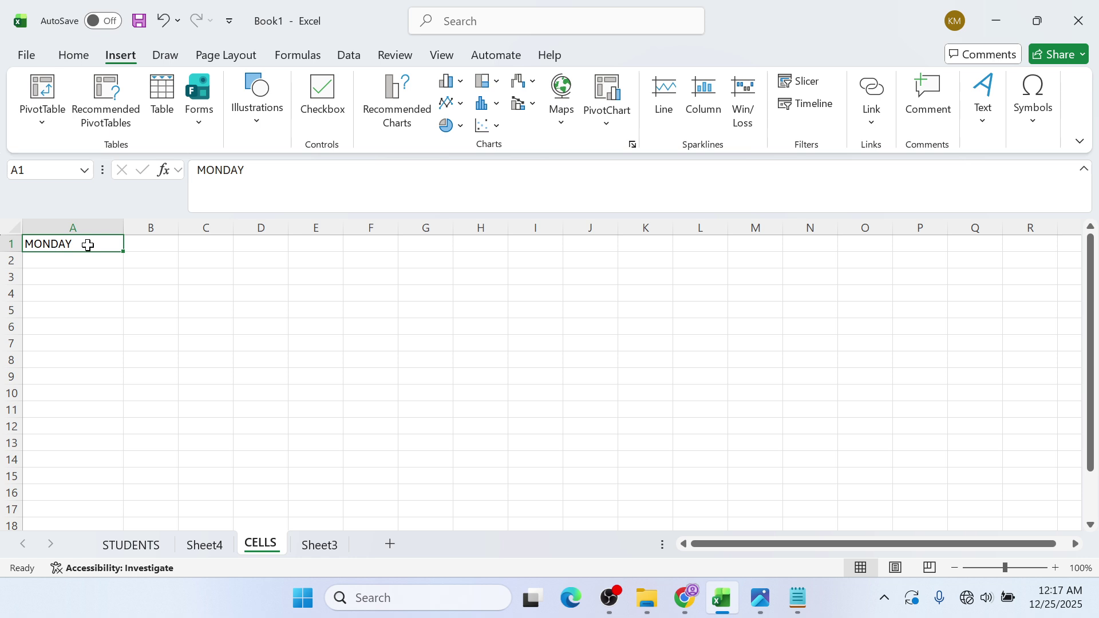
left_click(73, 294)
left_click(108, 249)
left_click(114, 263)
left_click(94, 282)
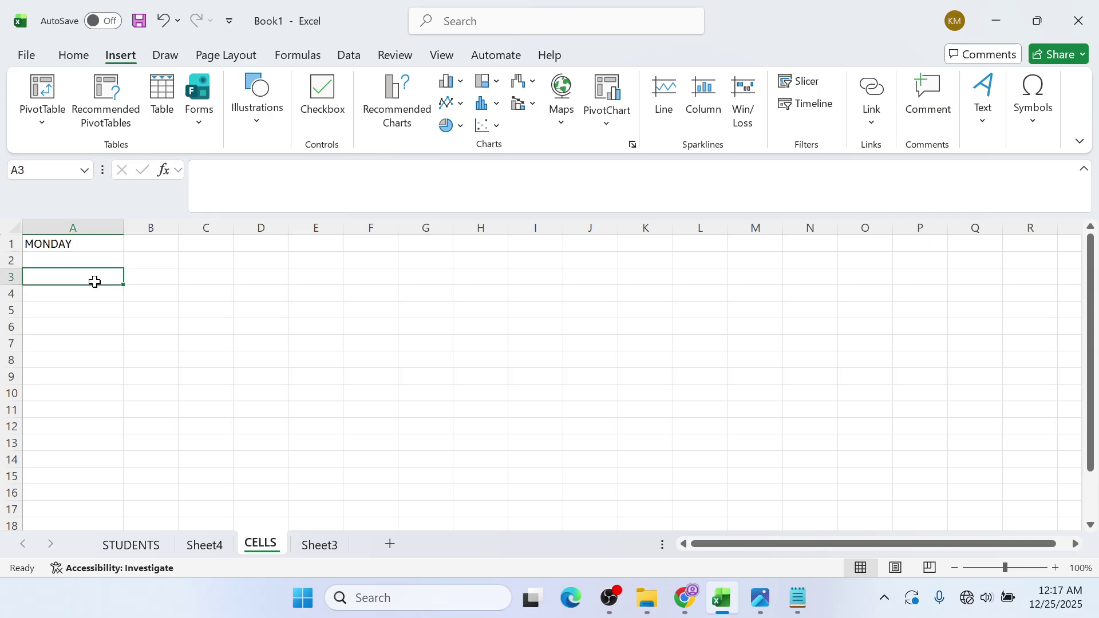
left_click(108, 244)
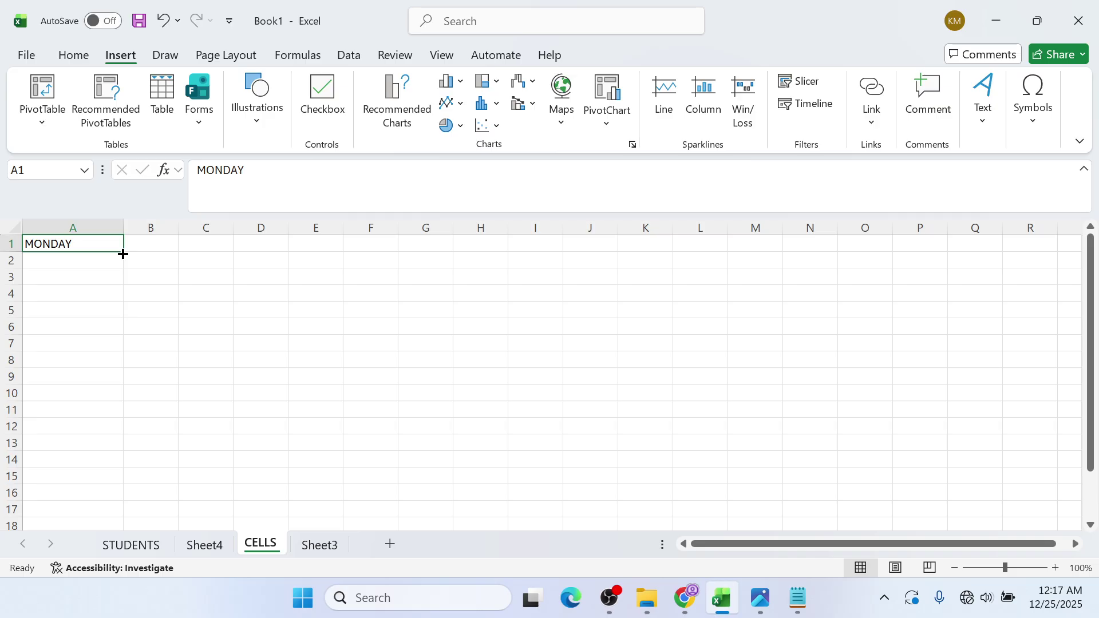
- Autofill A2:A7 with TUESDAY through SUNDAY from MONDAY, then start typing JANUARY in B1
left_click_drag(123, 254, 125, 251)
left_click_drag(124, 250, 116, 347)
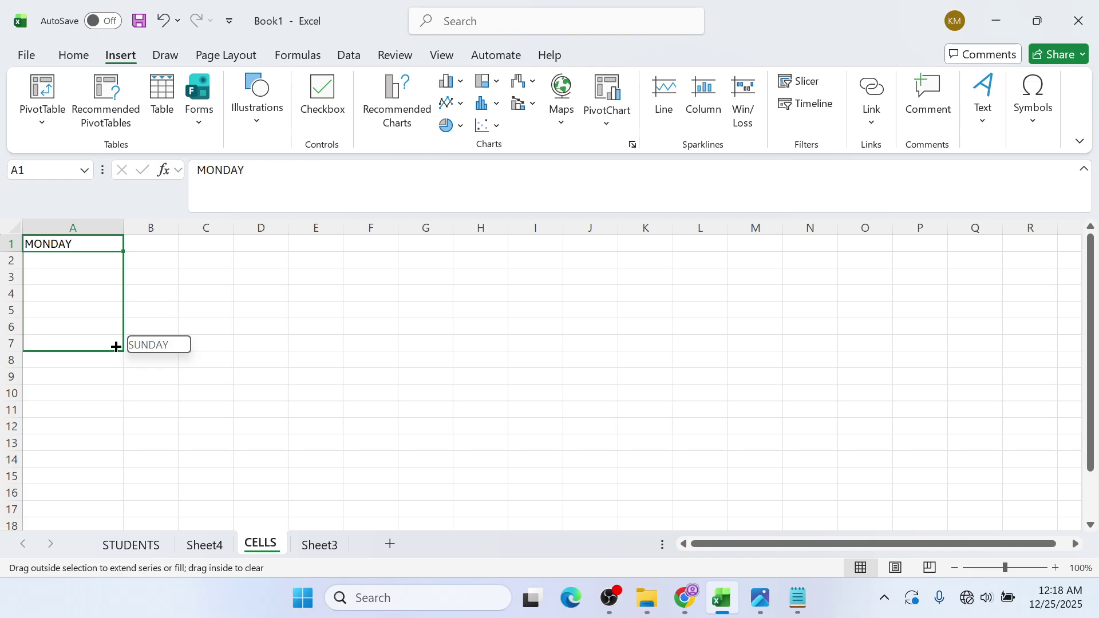
left_click_drag(116, 347, 116, 347)
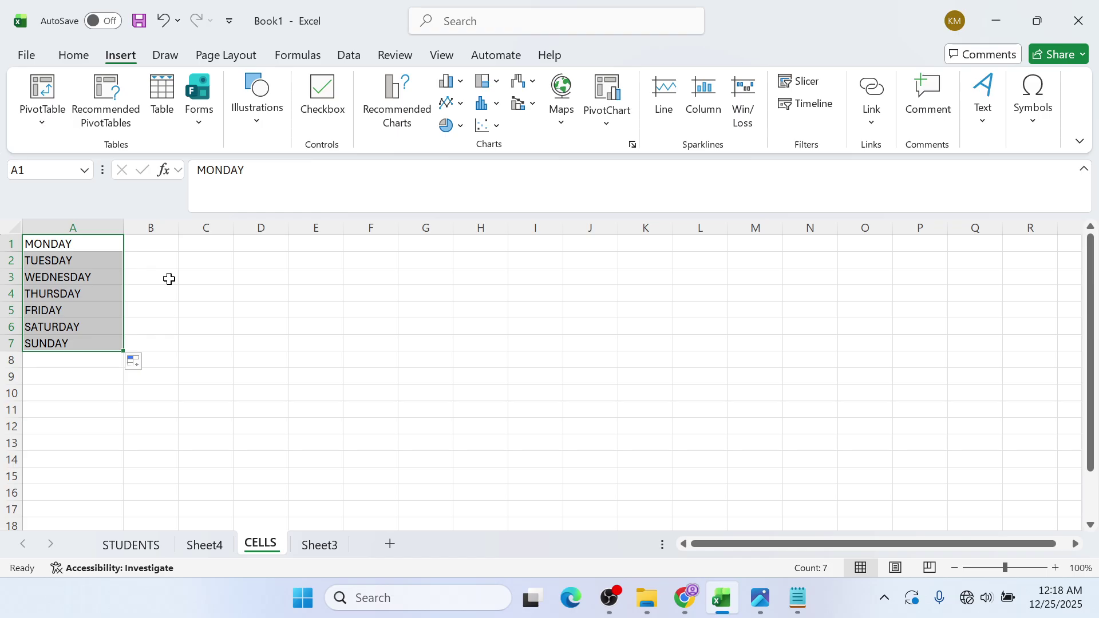
left_click(146, 255)
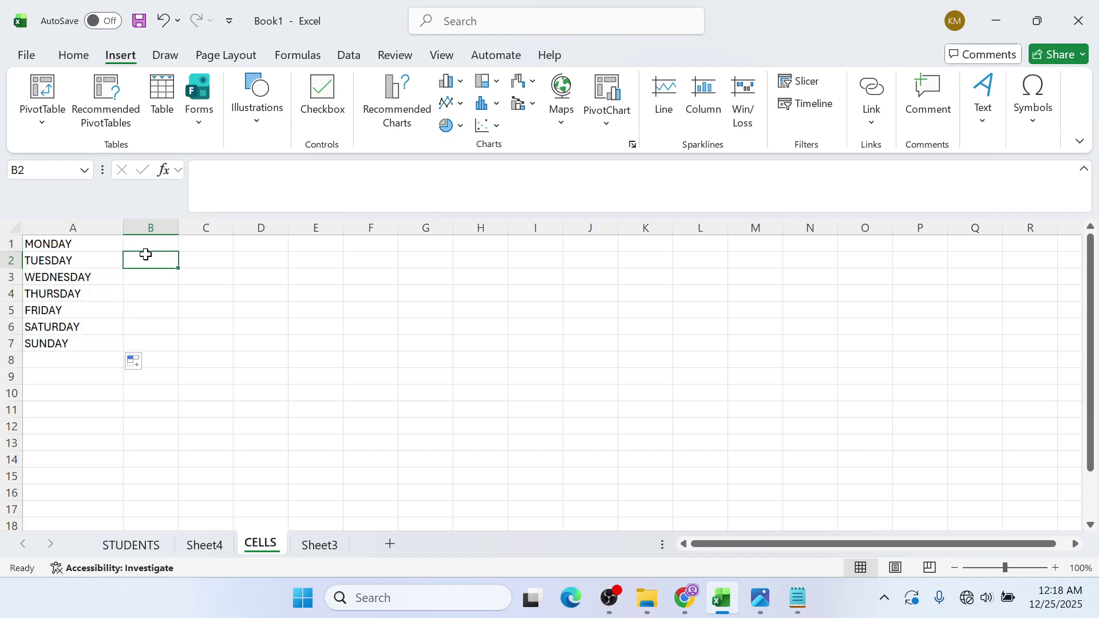
left_click(153, 246)
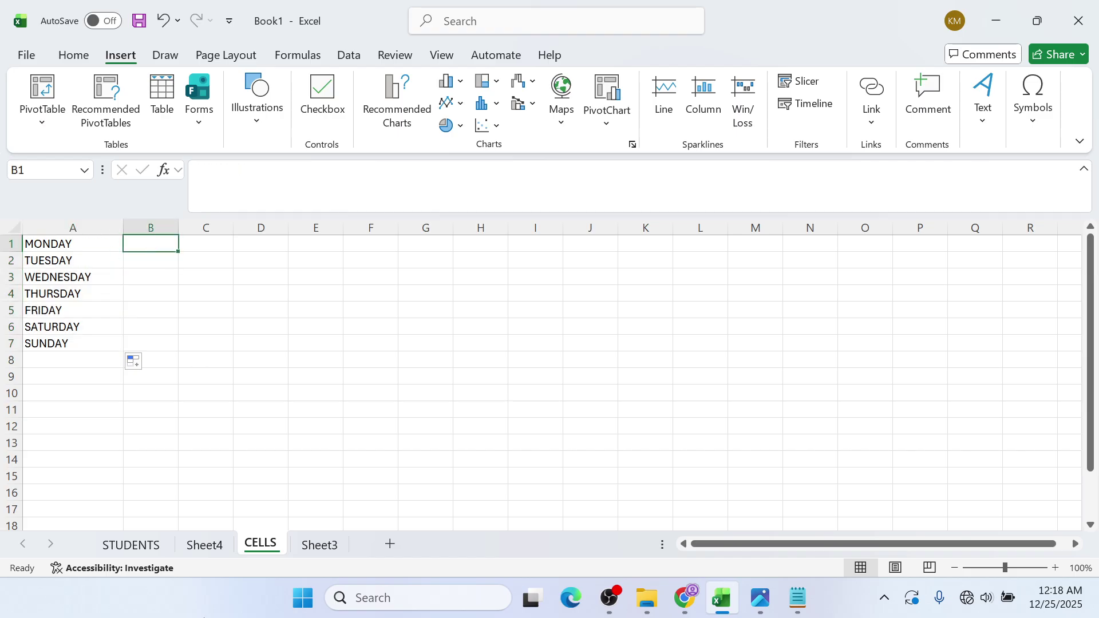
type("JAN")
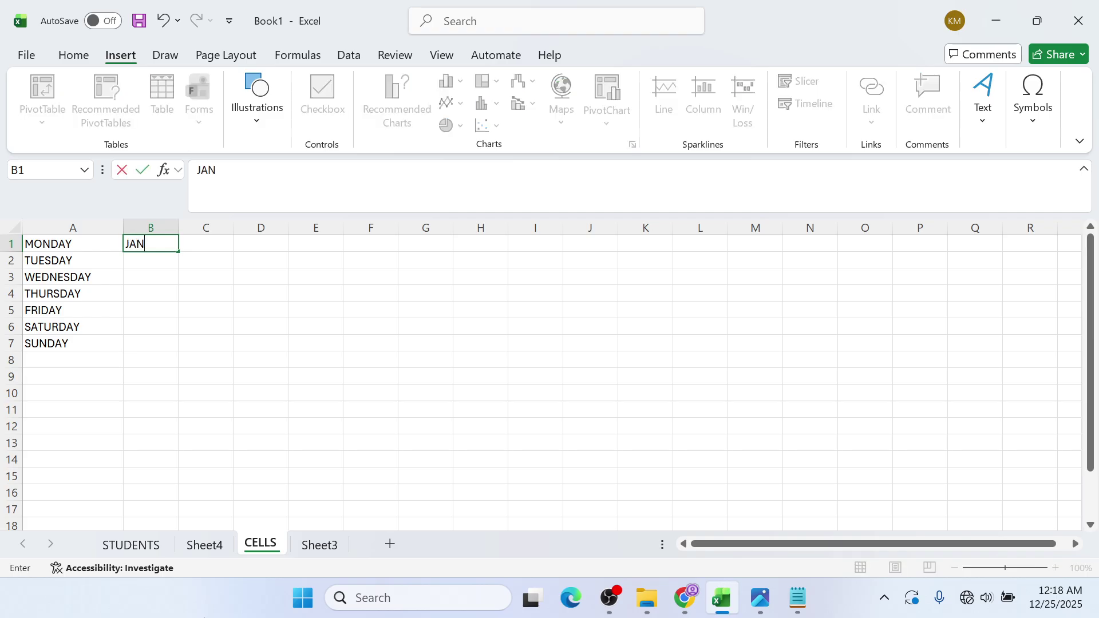
type("UARY")
- Commit JANUARY in B1 and drag its fill handle to B12 for JANUARY–DECEMBER
key("alt+Tab")
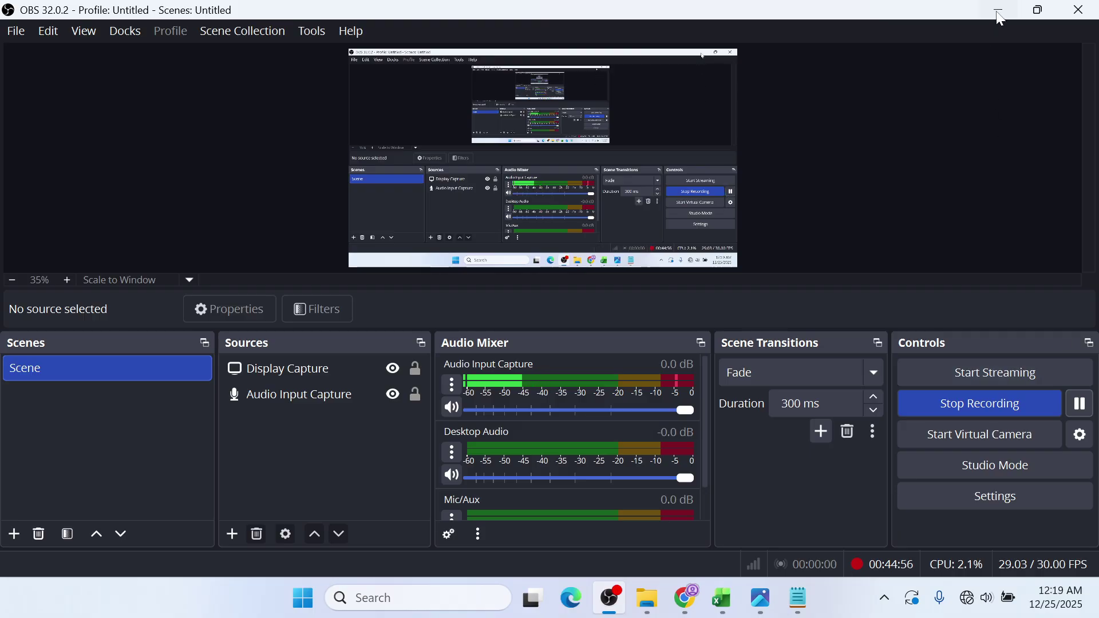
left_click(996, 11)
left_click(172, 291)
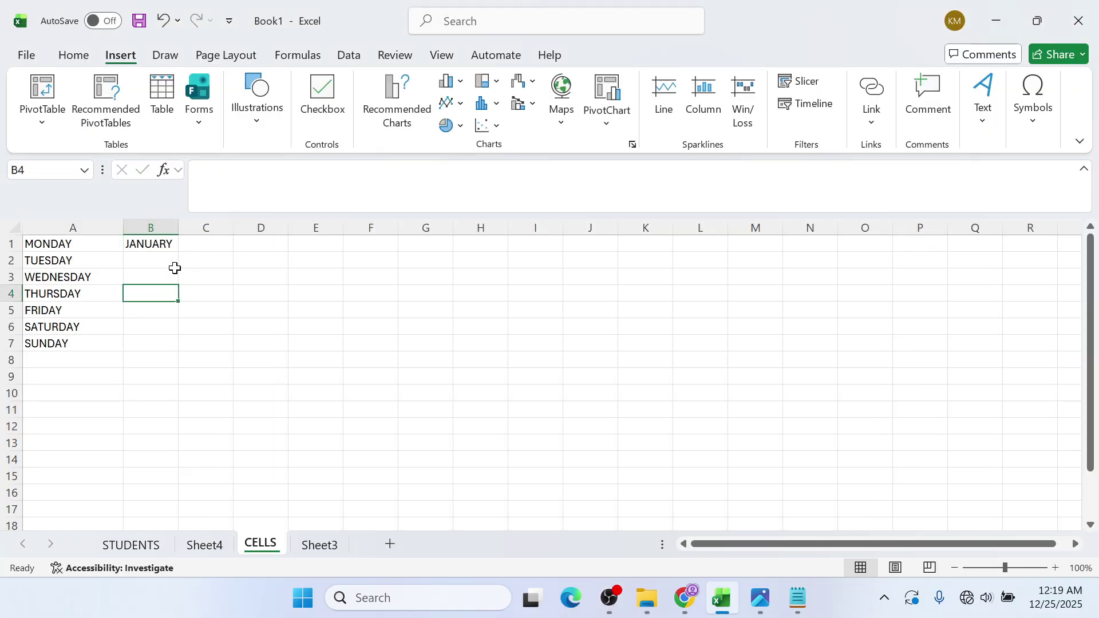
left_click(163, 243)
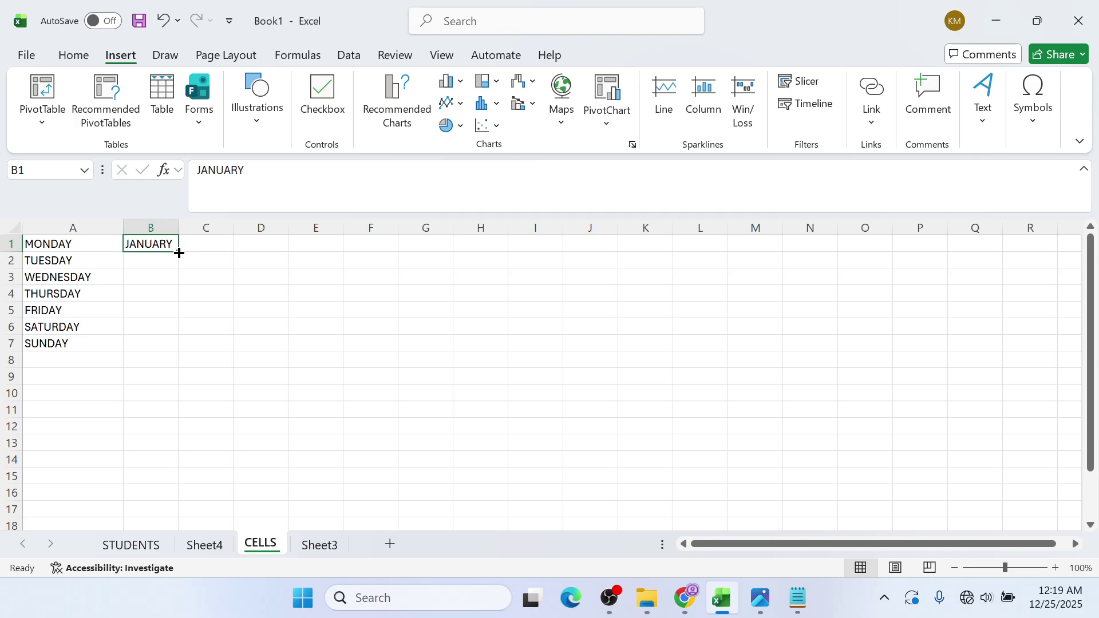
left_click_drag(179, 252, 179, 429)
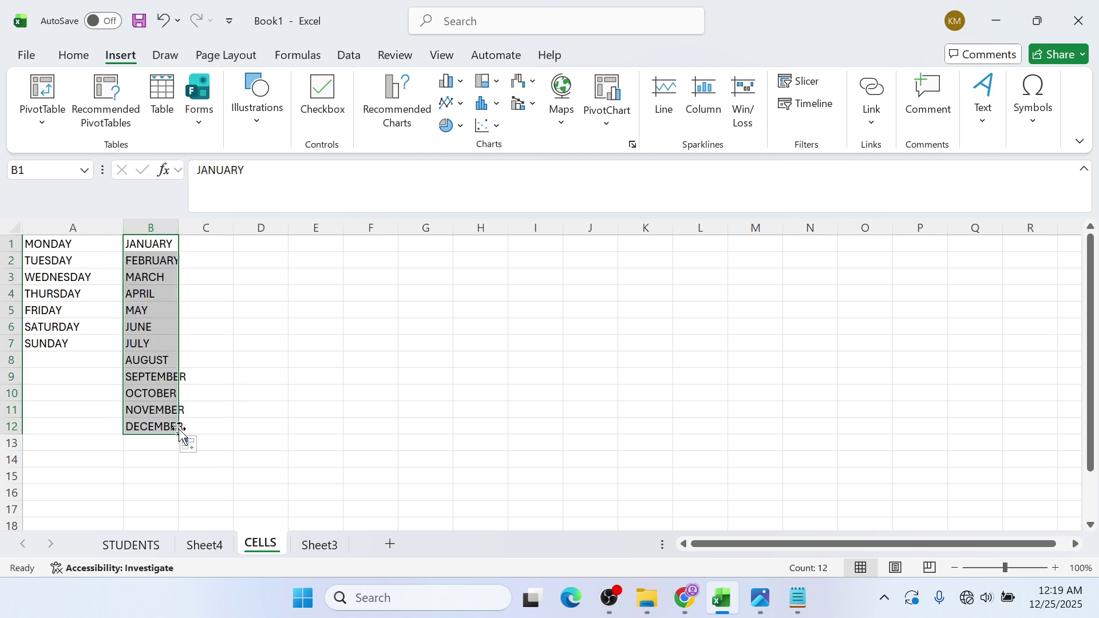
- Widen column B to fit the month names
left_click(184, 229)
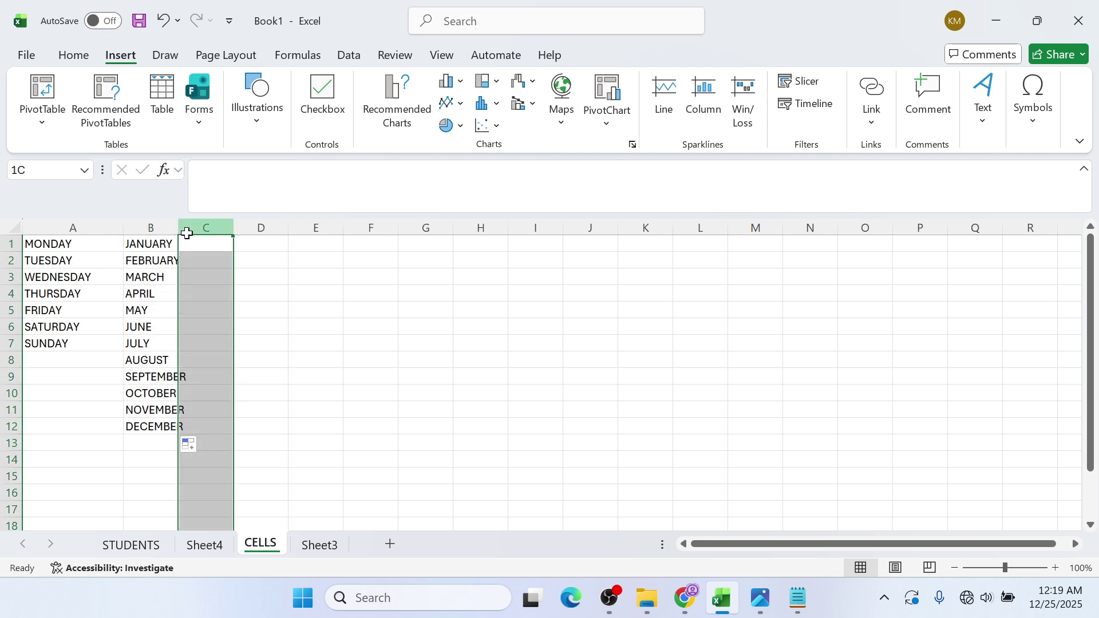
left_click_drag(172, 228, 200, 228)
left_click(262, 313)
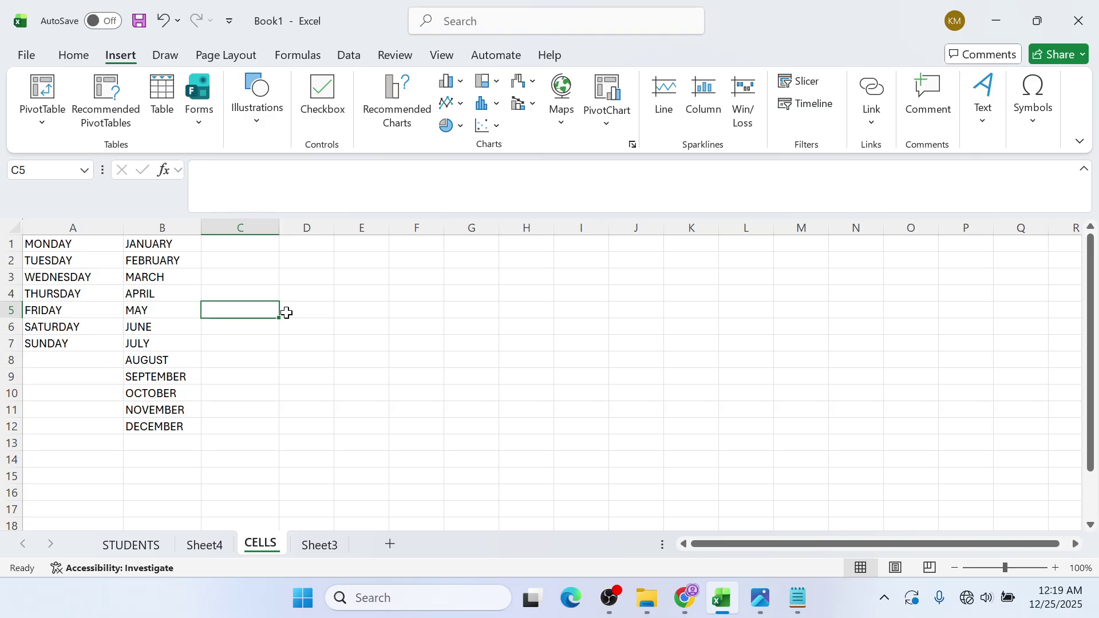
- Enter 1 and 2 in C1:C2 and extend the series down to 12 in C12
left_click(271, 243)
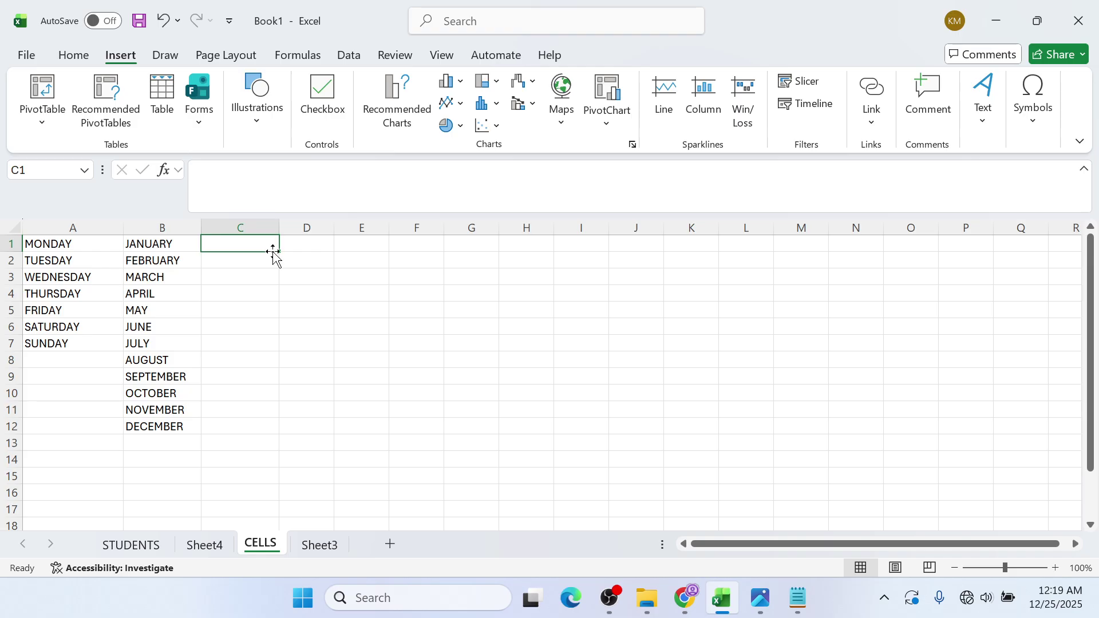
type("1")
key("Return")
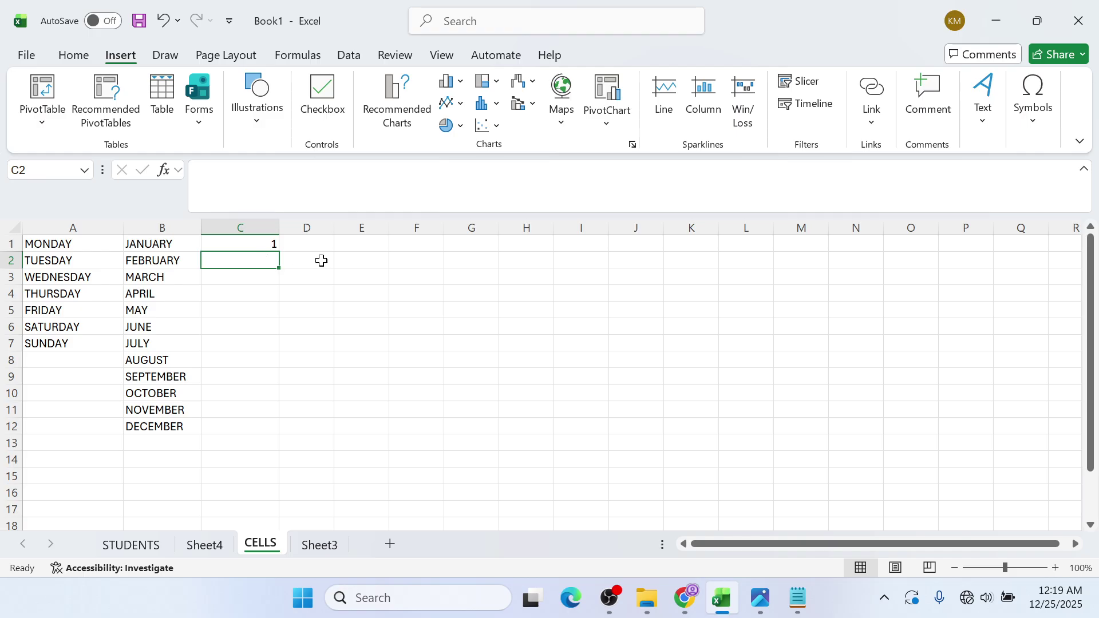
left_click(246, 248)
left_click(256, 254)
type("2")
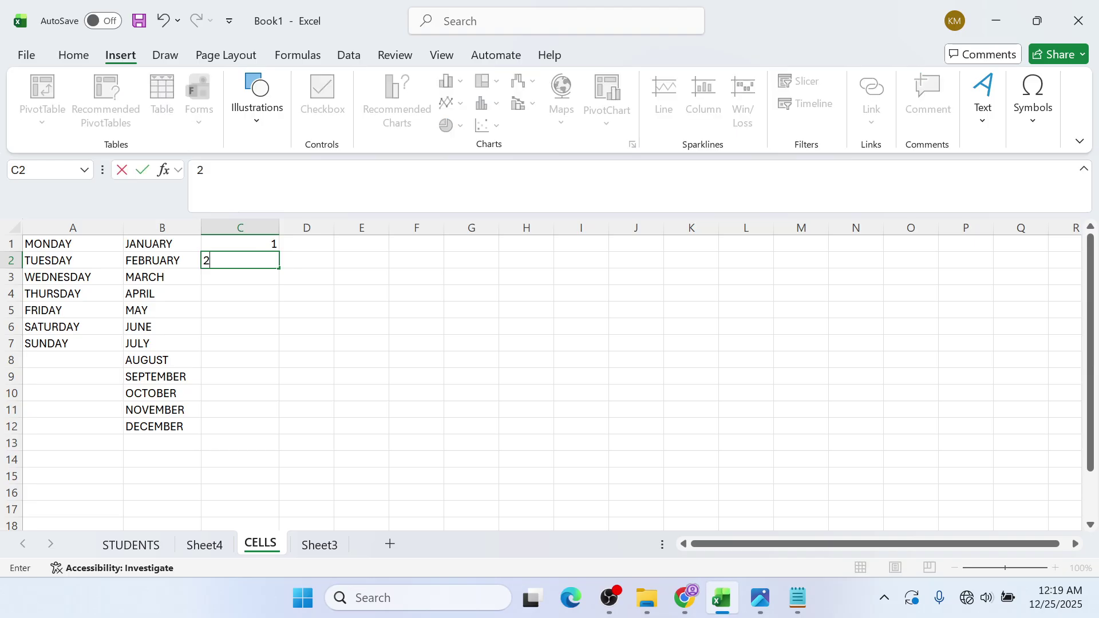
left_click(337, 277)
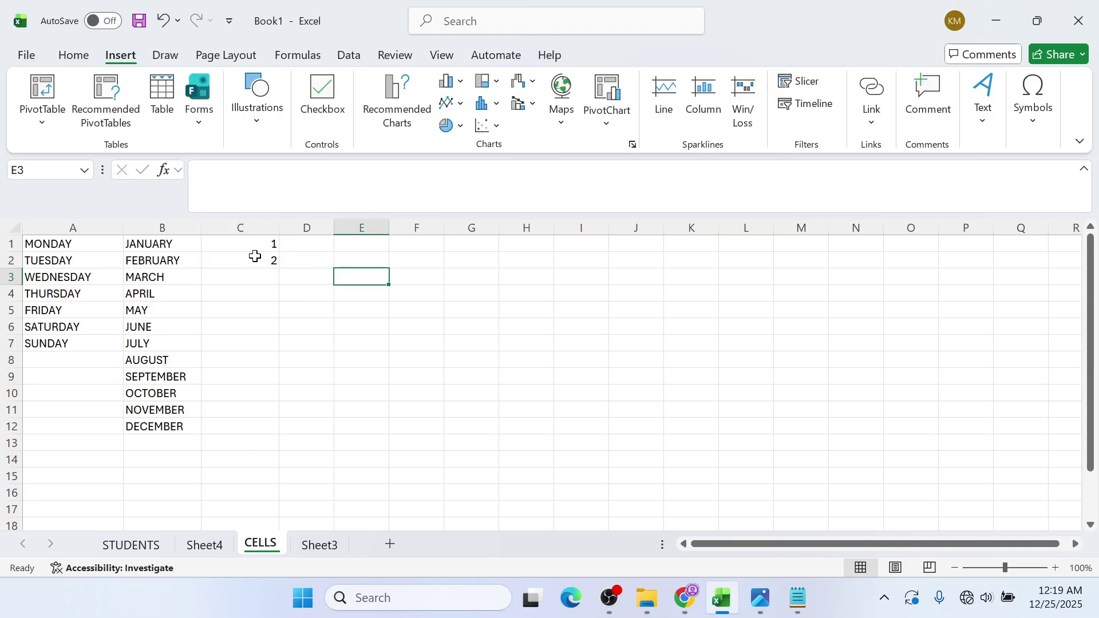
left_click_drag(255, 240, 252, 256)
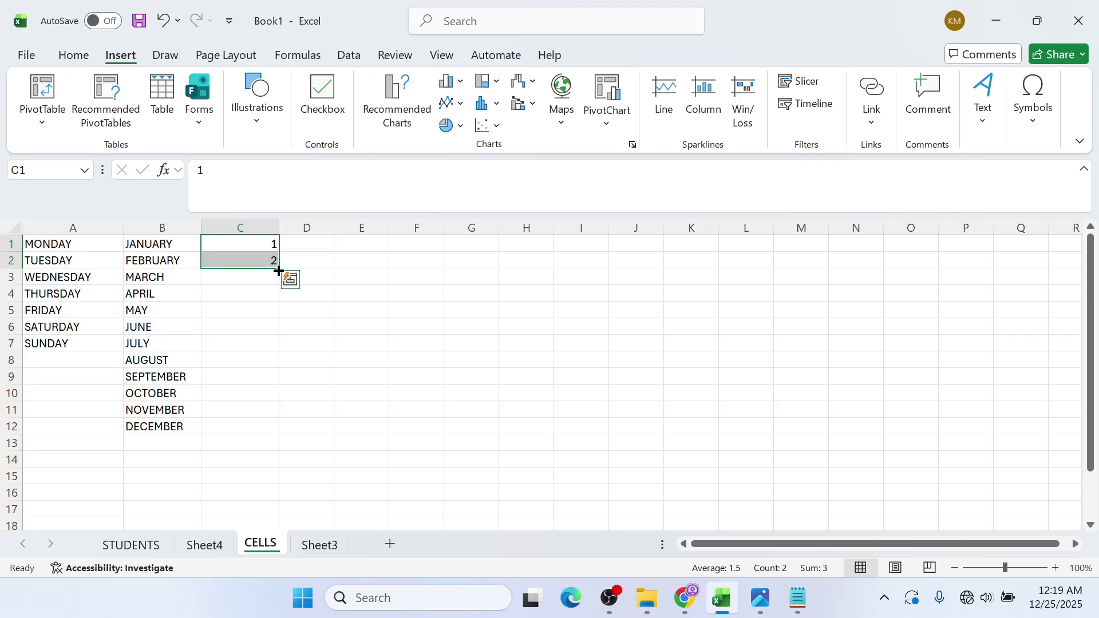
left_click_drag(279, 271, 263, 435)
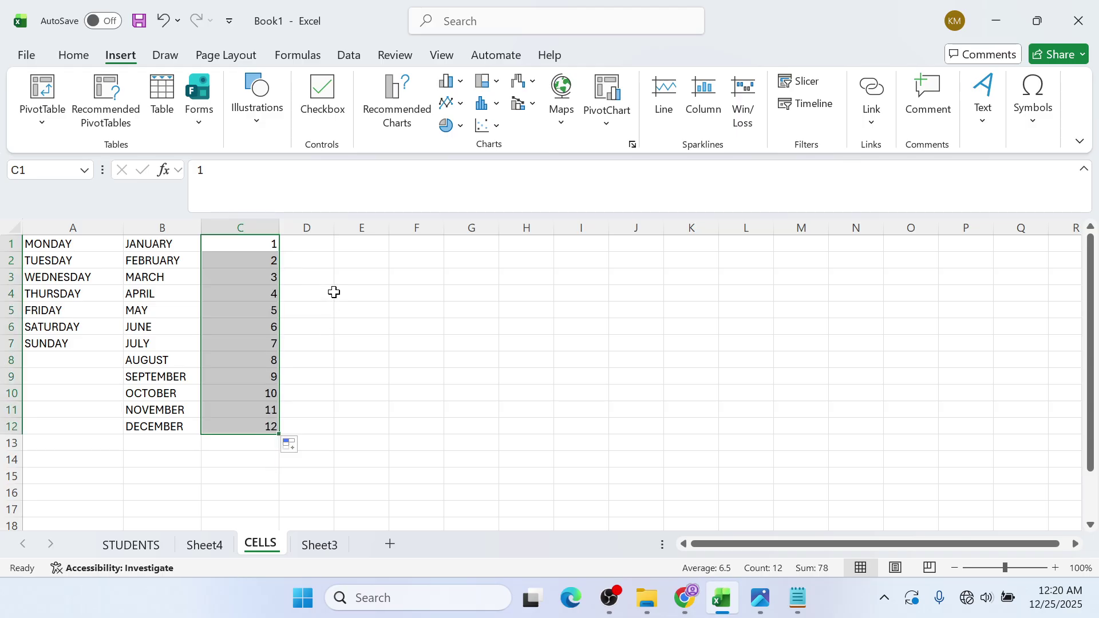
left_click(329, 251)
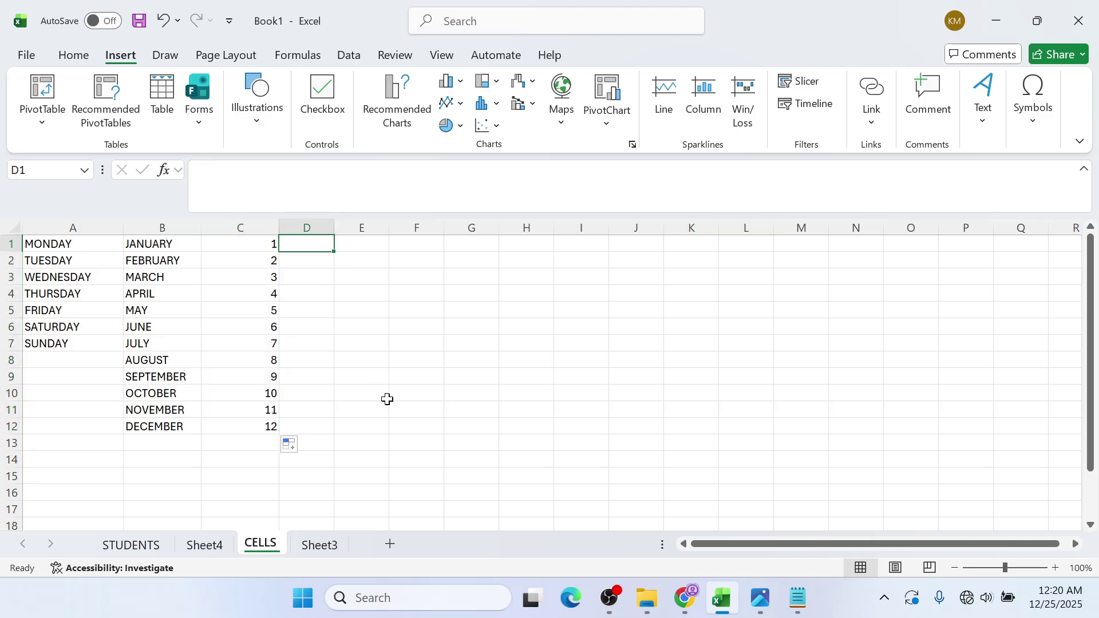
- Enter 0 in D1 and 2 in D2, then extend the even series down to 22 in D12
type("0")
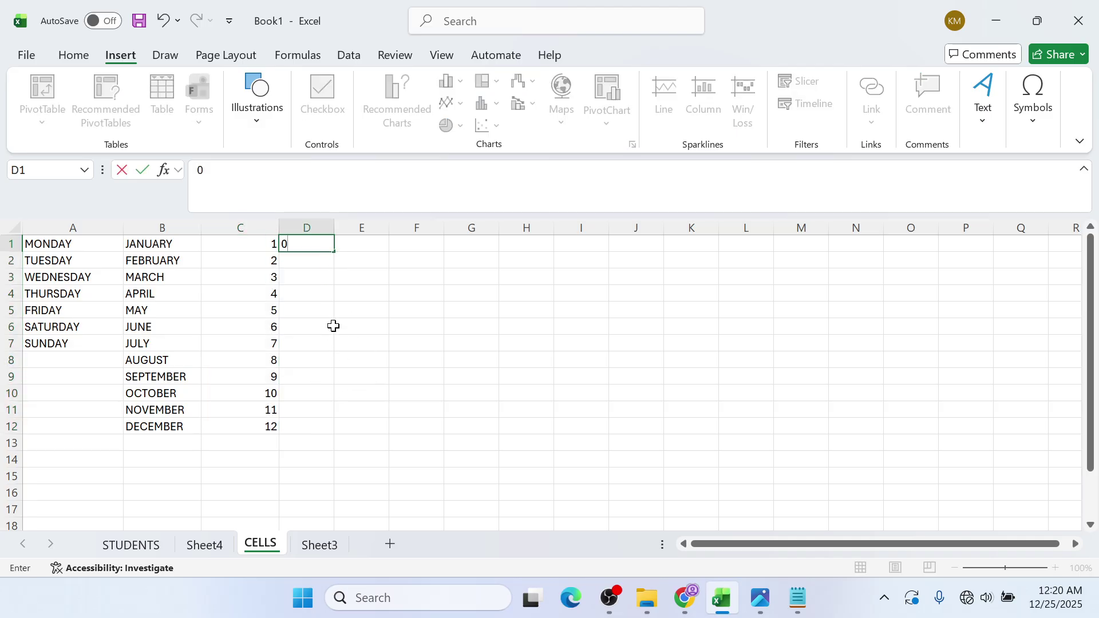
left_click(315, 257)
type("2")
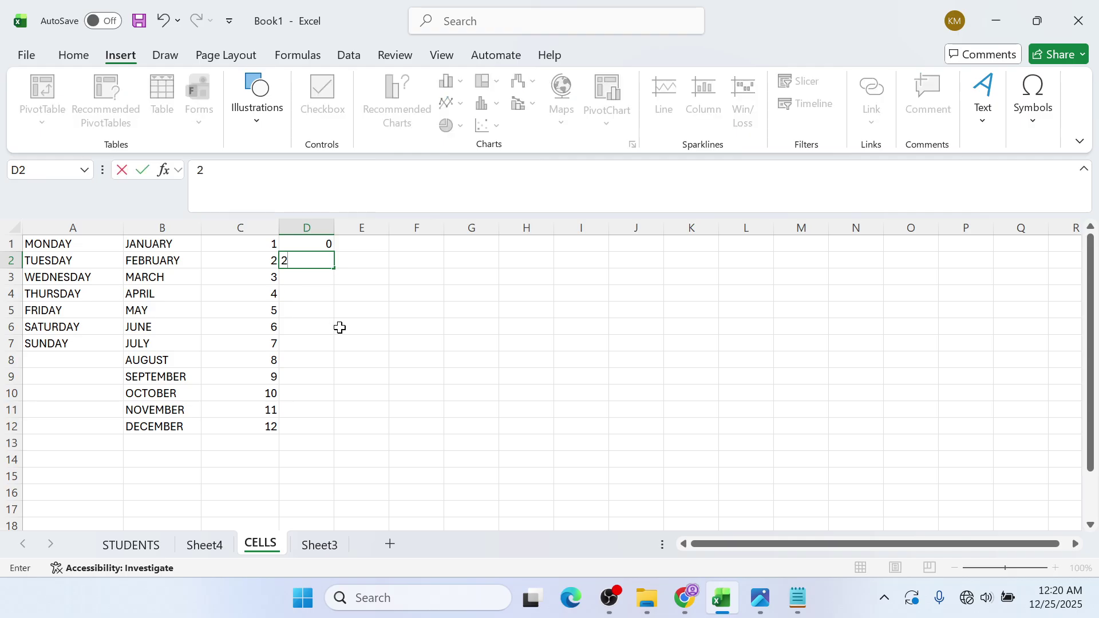
left_click(338, 325)
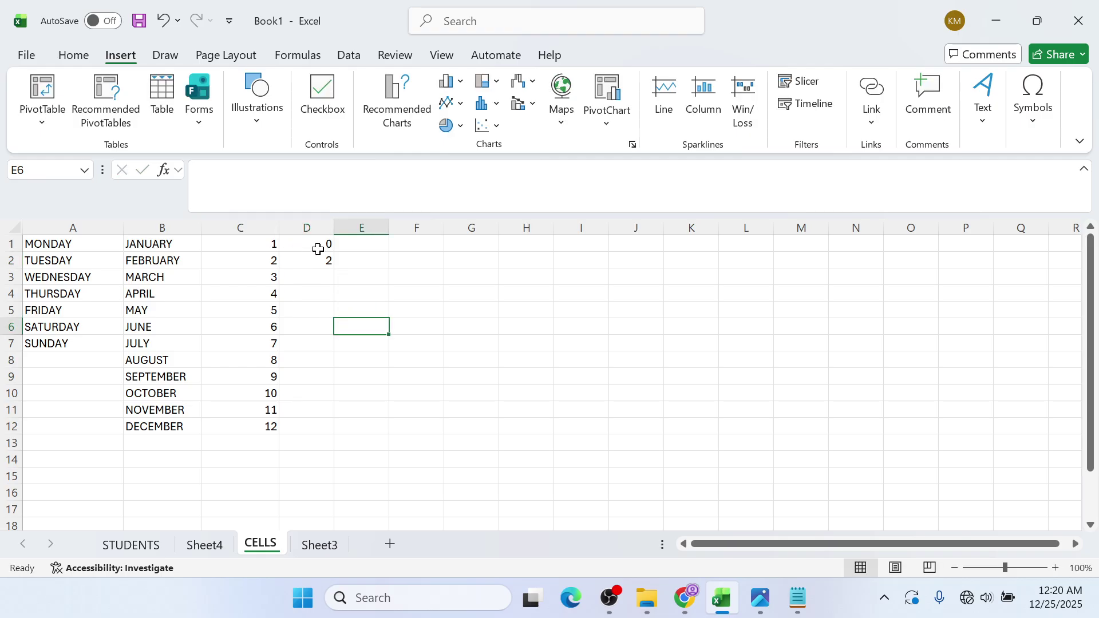
left_click_drag(319, 246, 326, 427)
left_click(377, 340)
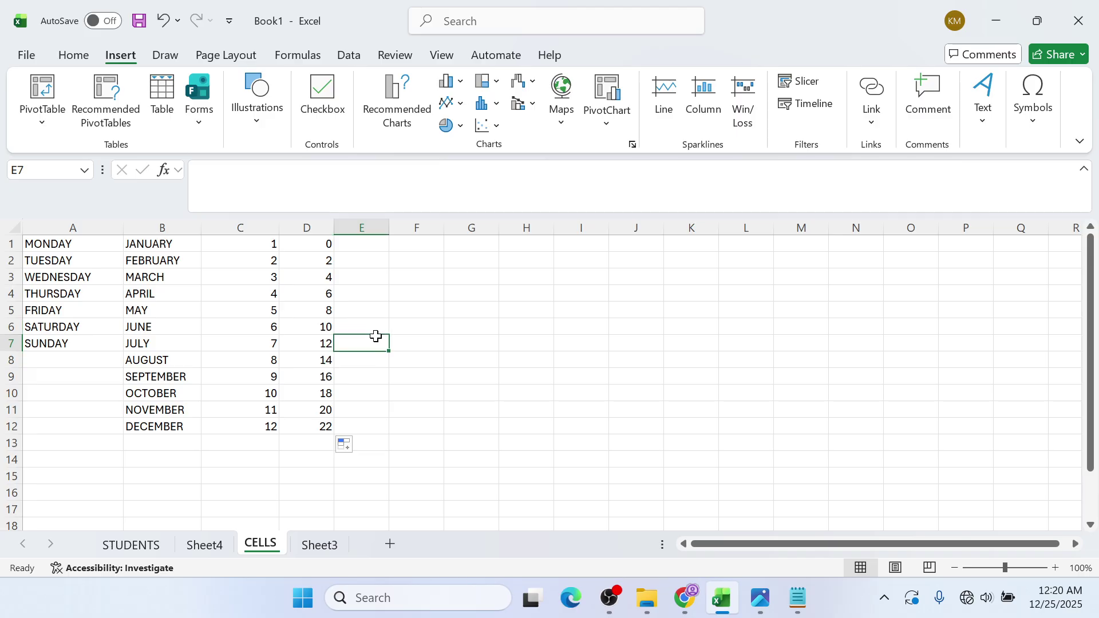
- Type MON in E1 and autofill the abbreviated weekdays down to SUN in E7
left_click(383, 244)
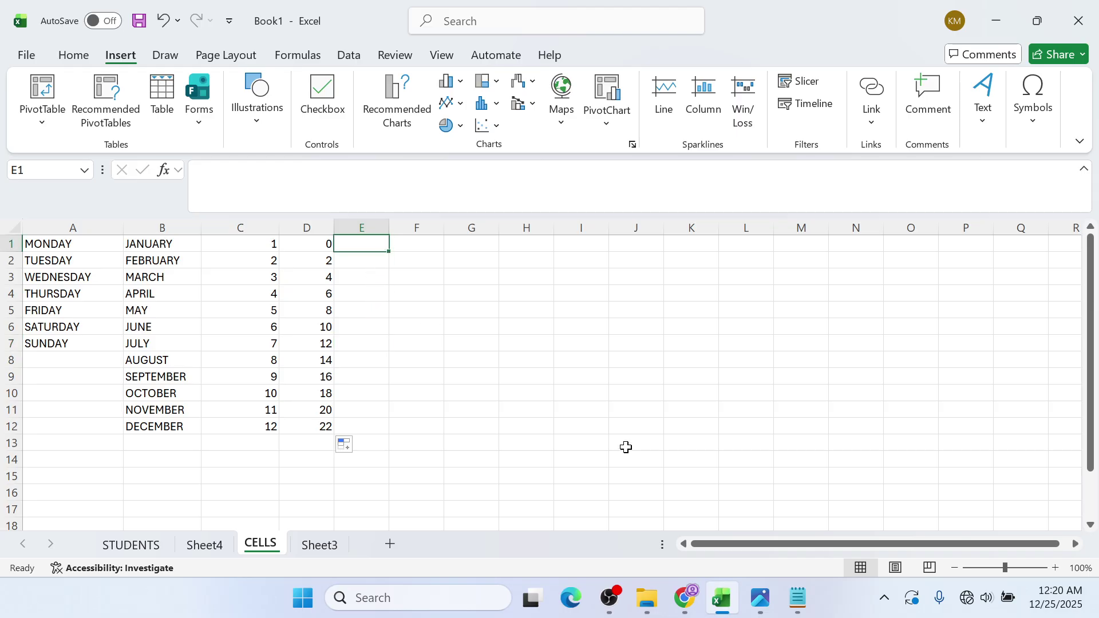
type("MON")
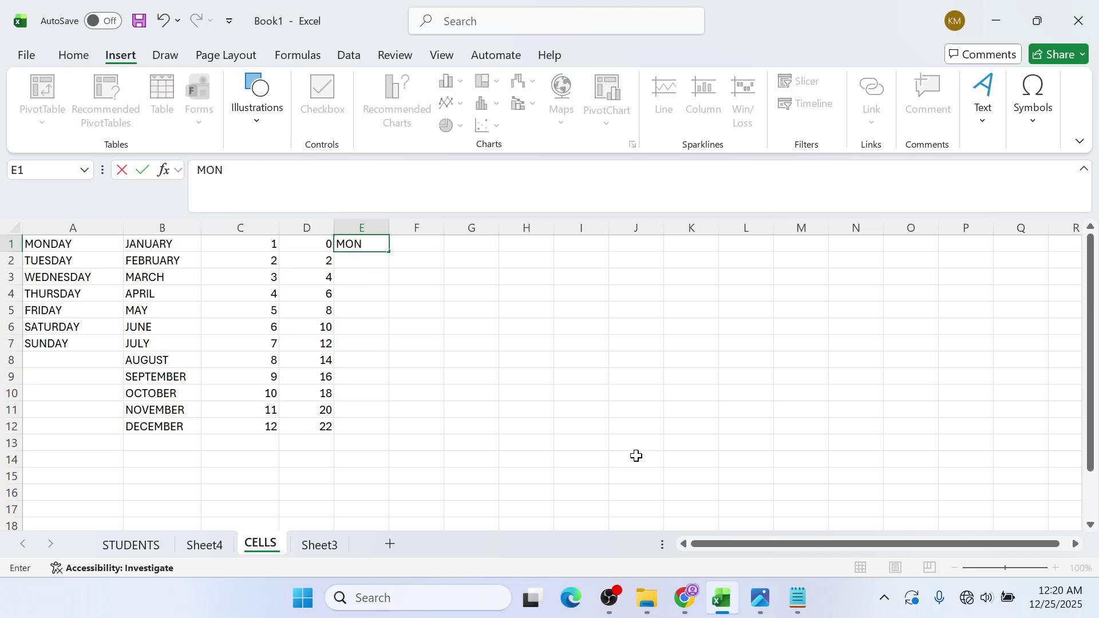
left_click(370, 307)
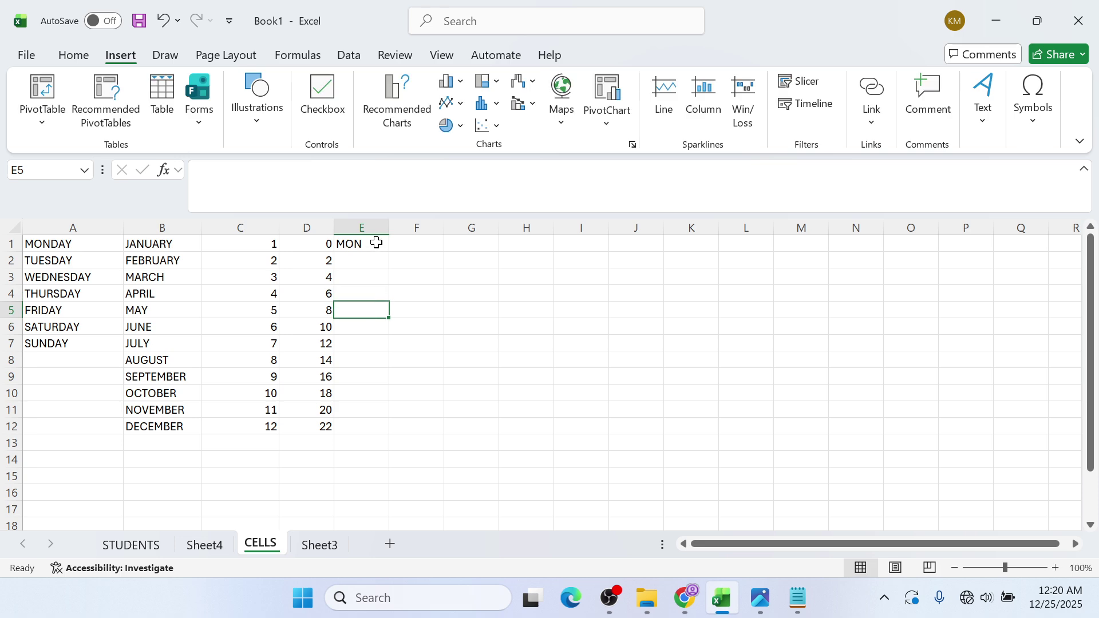
left_click(376, 243)
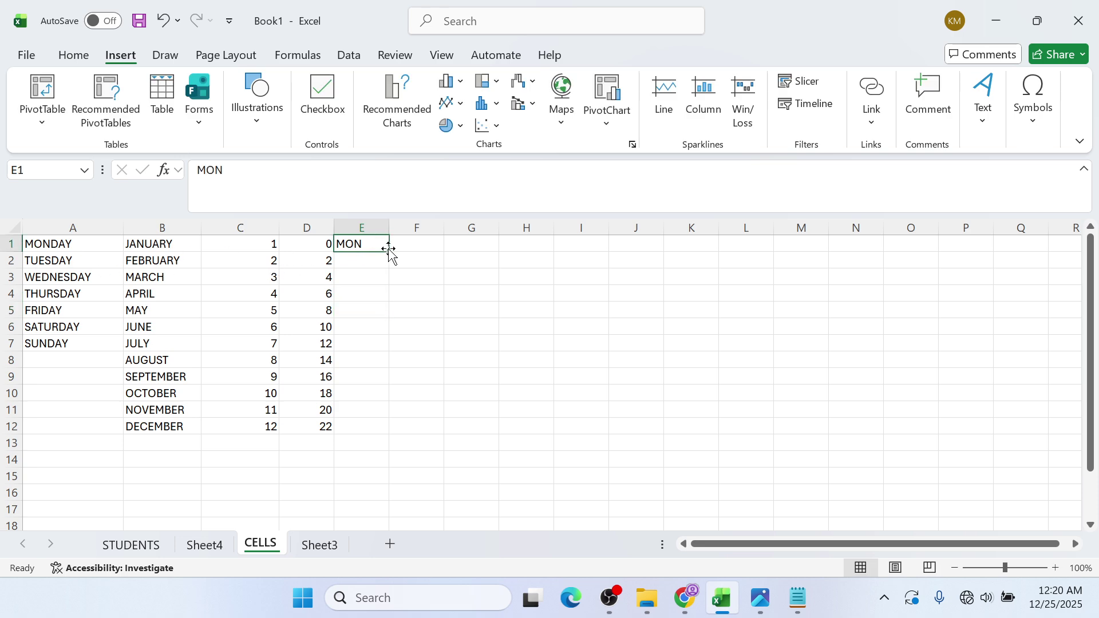
left_click_drag(390, 253, 372, 343)
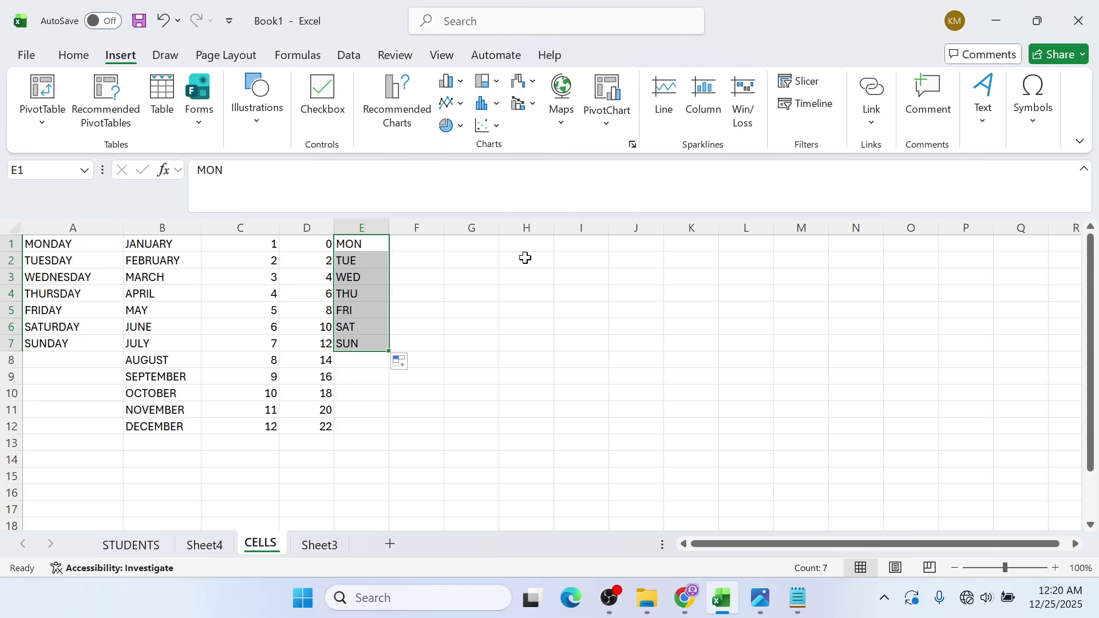
left_click(428, 255)
left_click(431, 244)
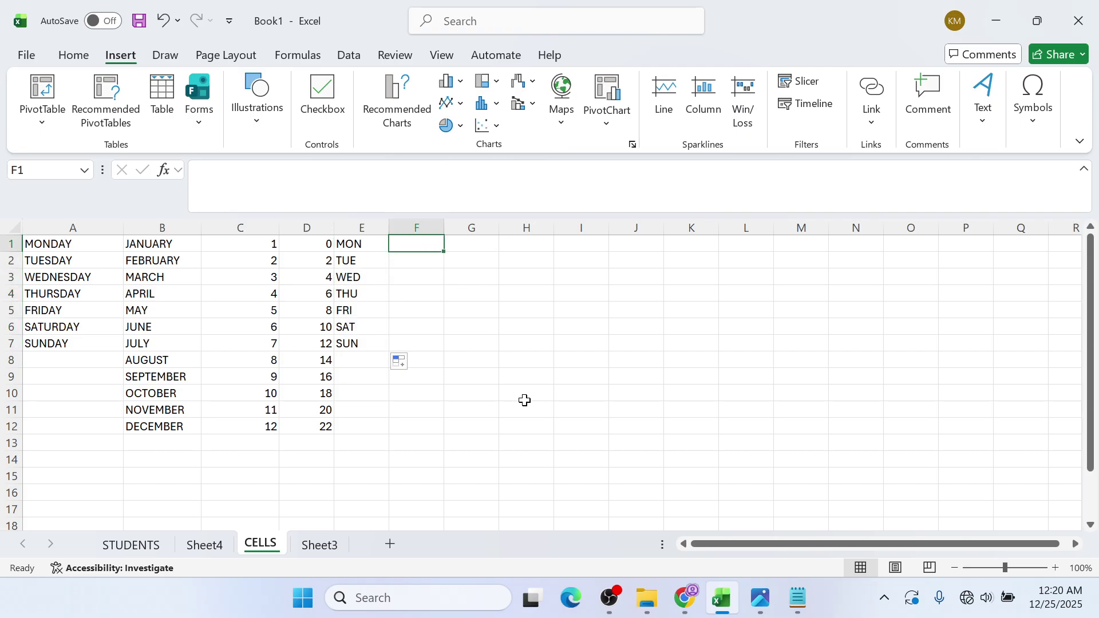
- Enter 2010 in F1 and 2011 in F2 and select both to start the year series
type("2")
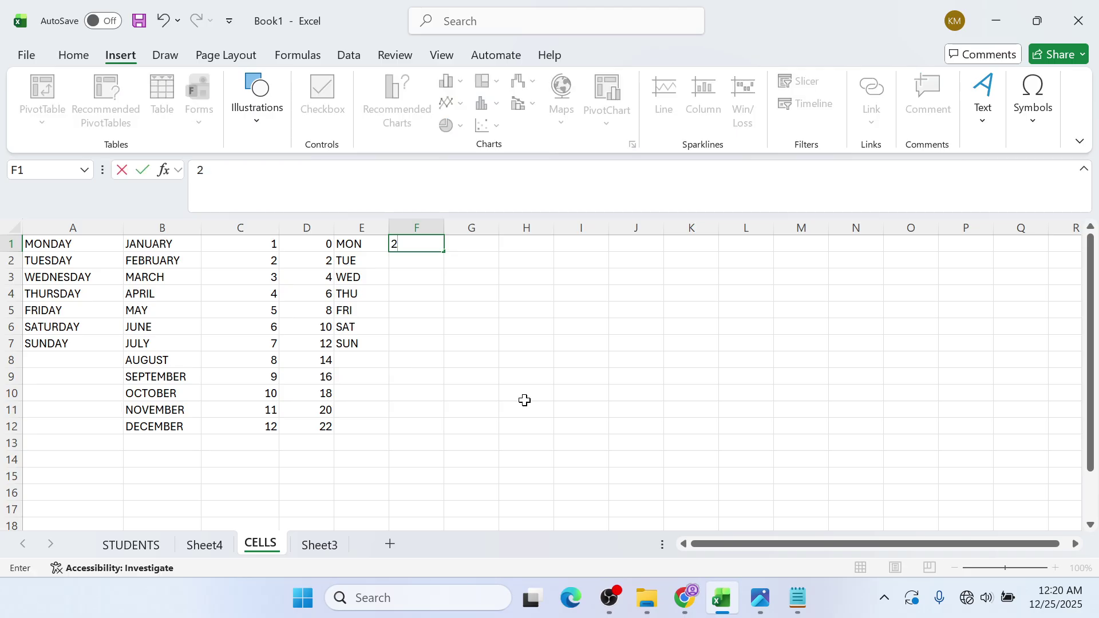
type("010")
left_click(421, 264)
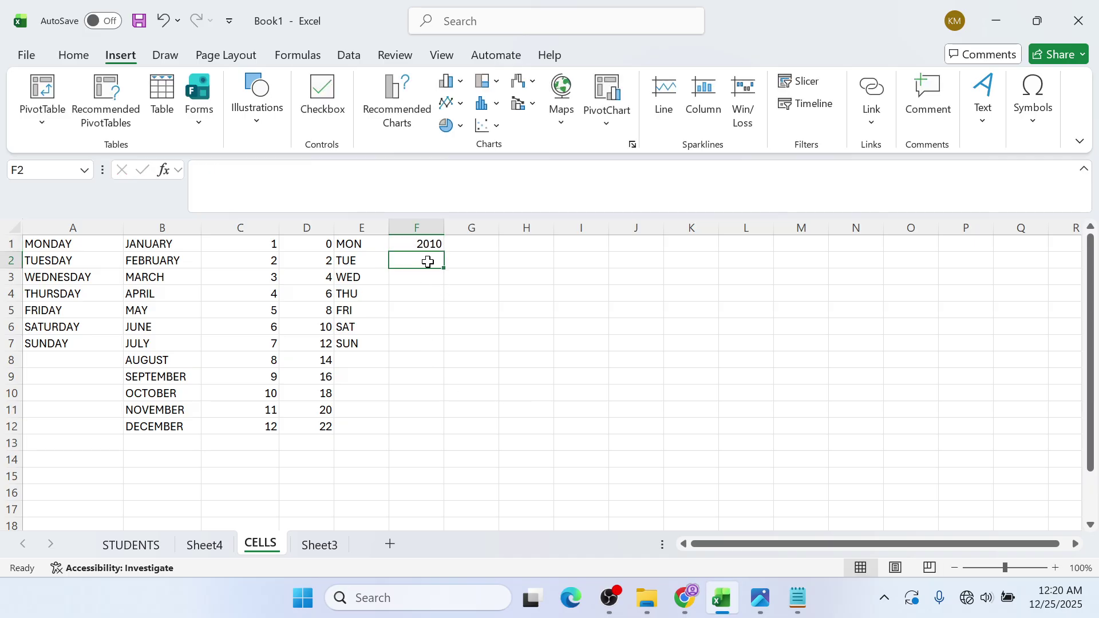
type("1")
key("BackSpace")
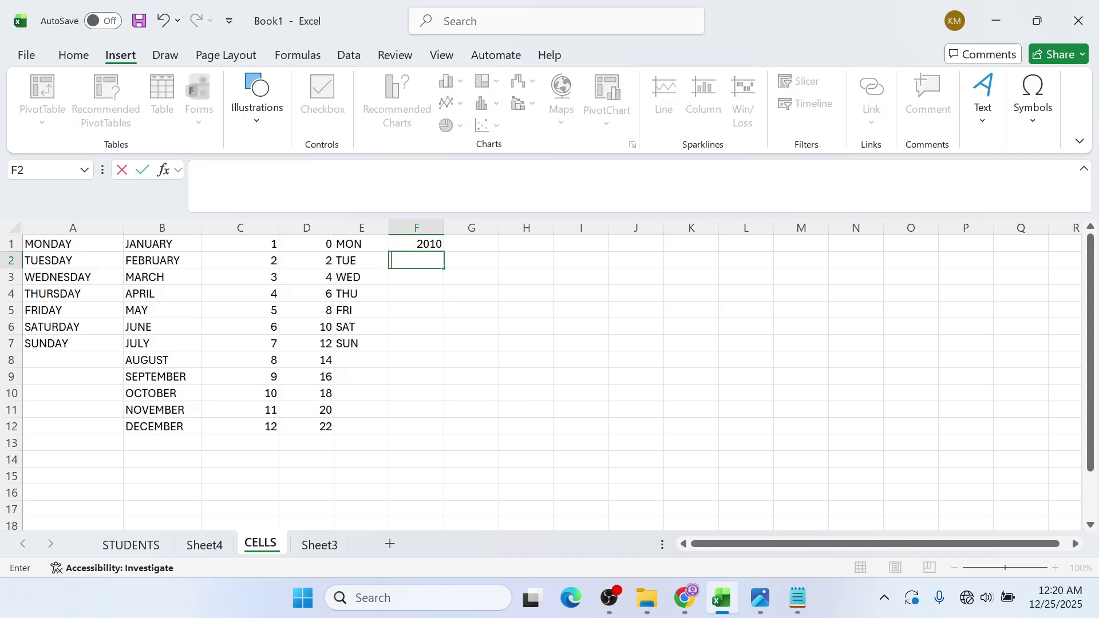
type("2011")
left_click(483, 296)
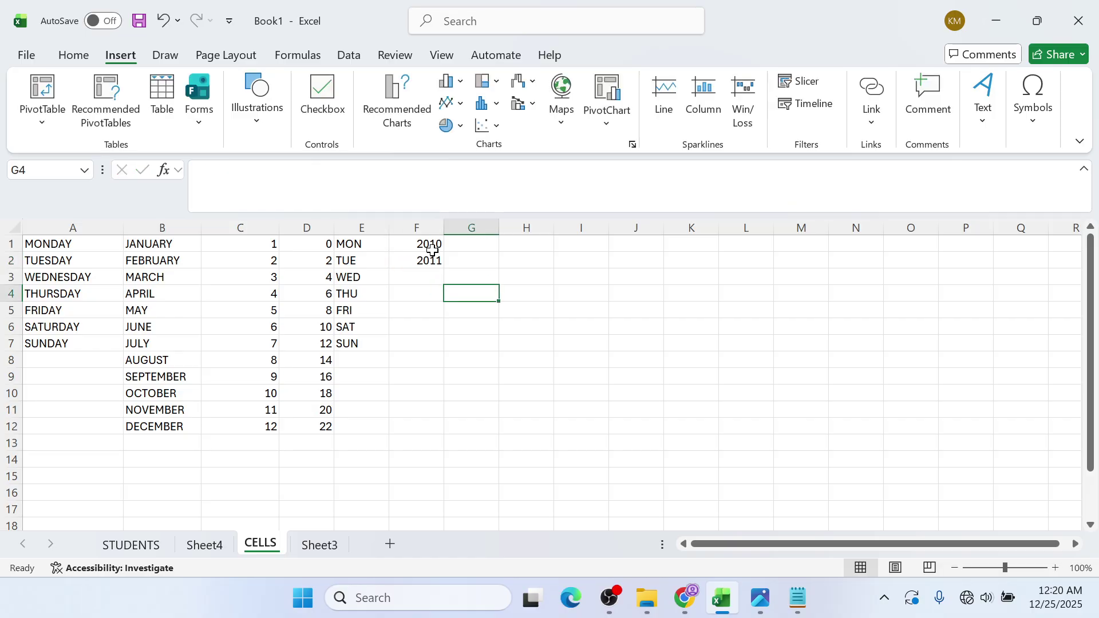
left_click_drag(429, 245, 426, 432)
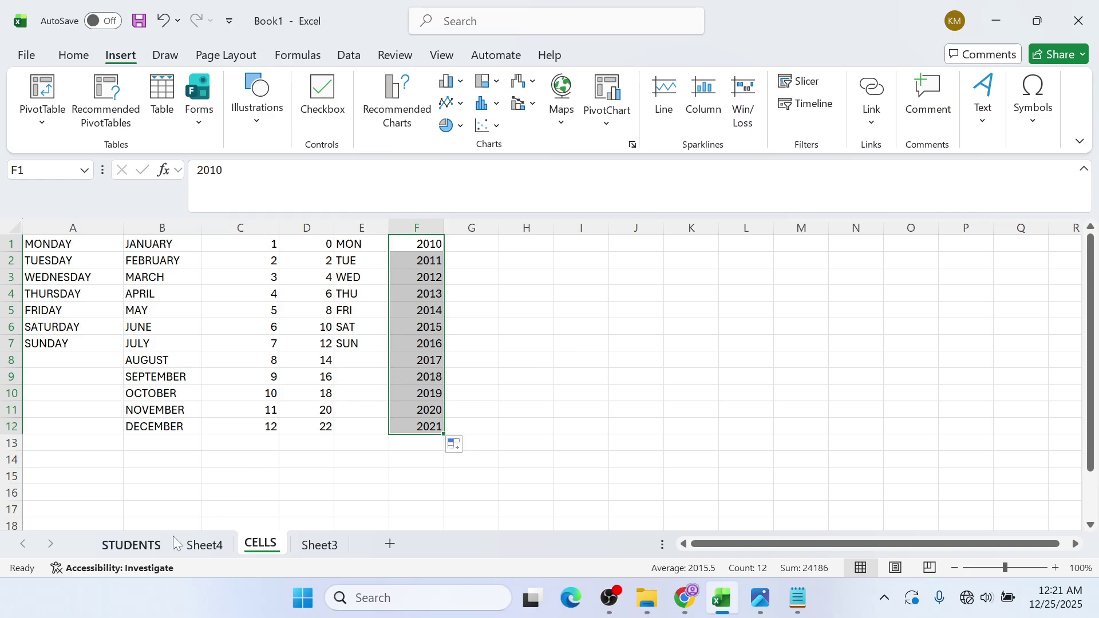
- Switch between the CELLS and STUDENTS sheets, ending on the STUDENTS sheet
left_click(158, 545)
left_click(259, 547)
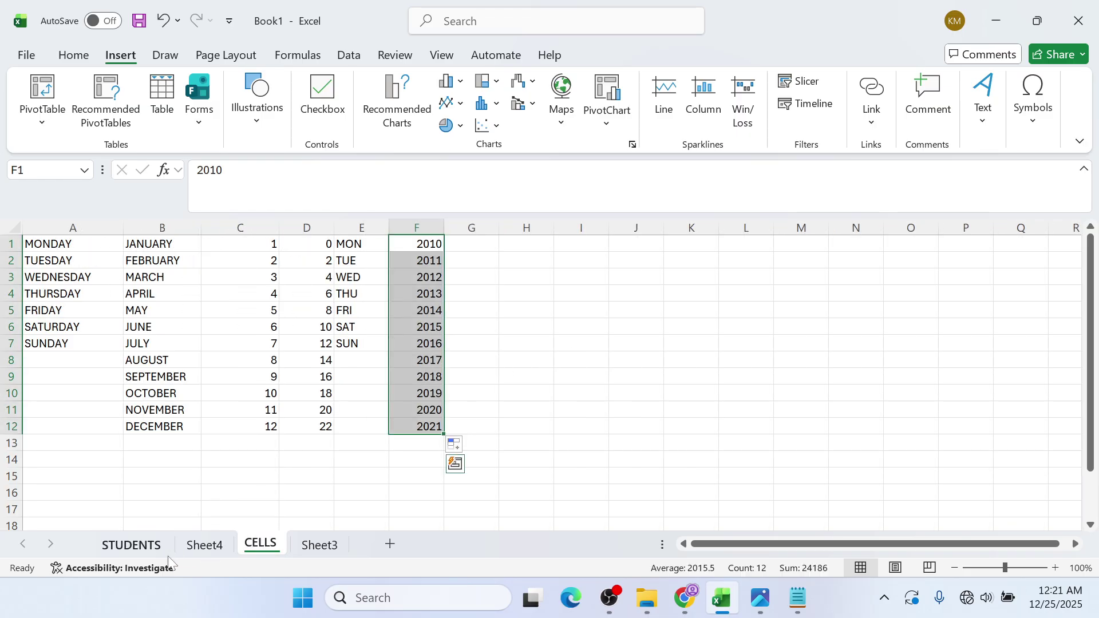
left_click(150, 547)
left_click(273, 548)
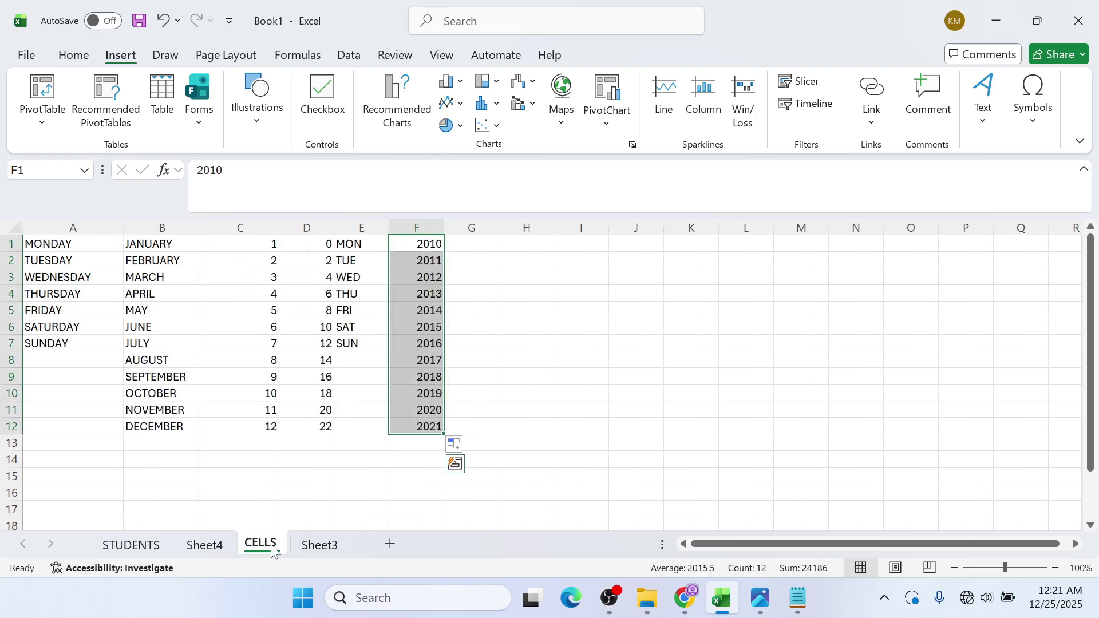
left_click(135, 546)
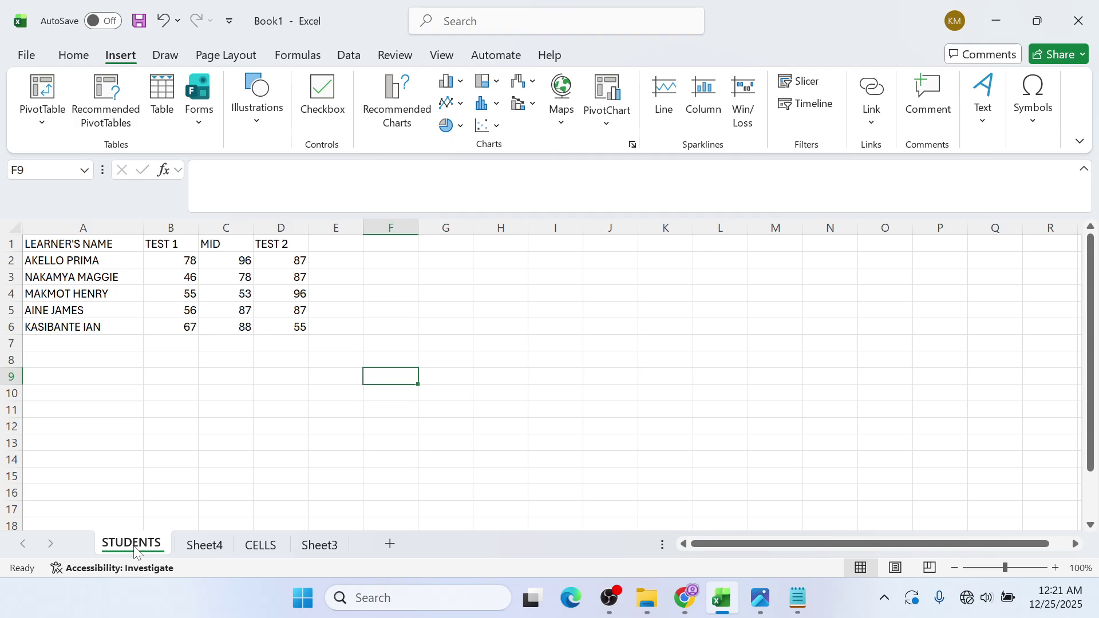
- Start Save As and browse to the chapter 3 spreadsheet practice folder on the Desktop
left_click(35, 56)
left_click(68, 323)
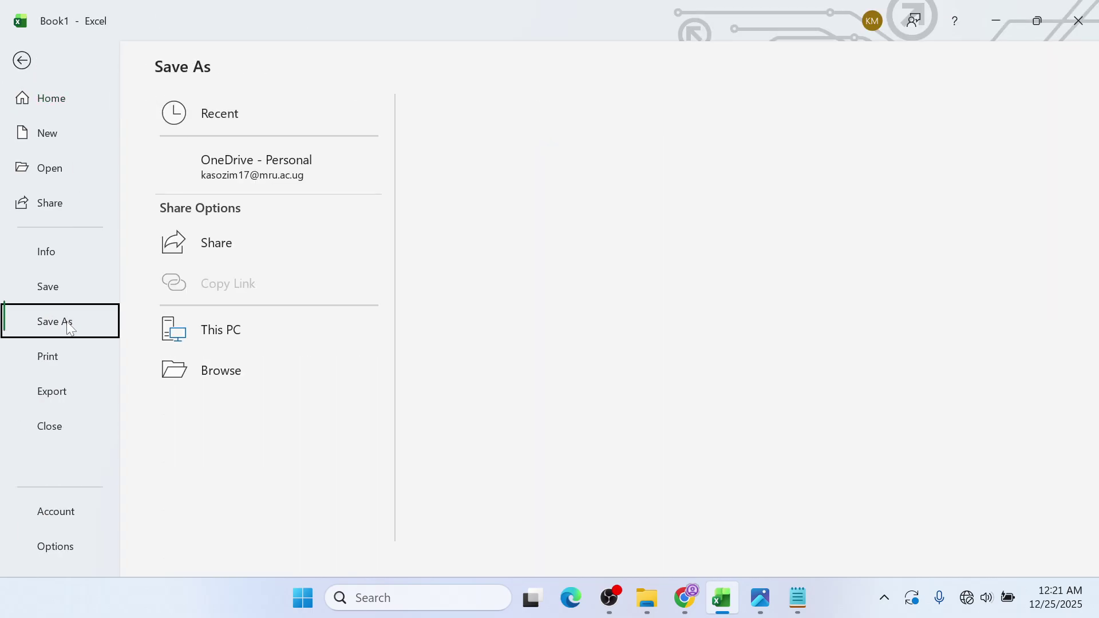
left_click(225, 421)
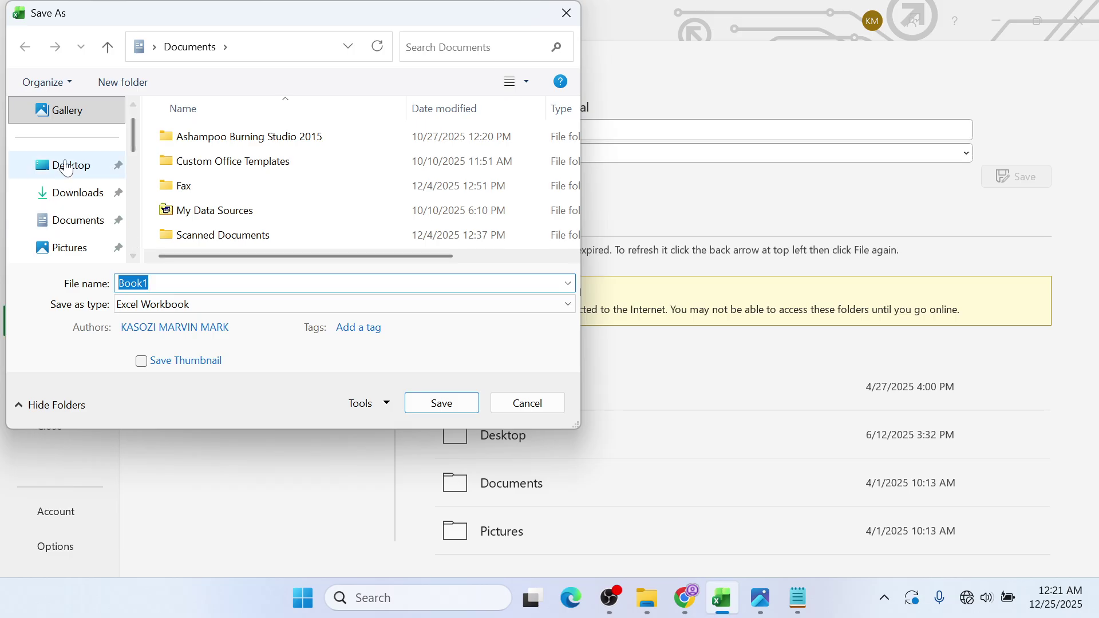
left_click(66, 166)
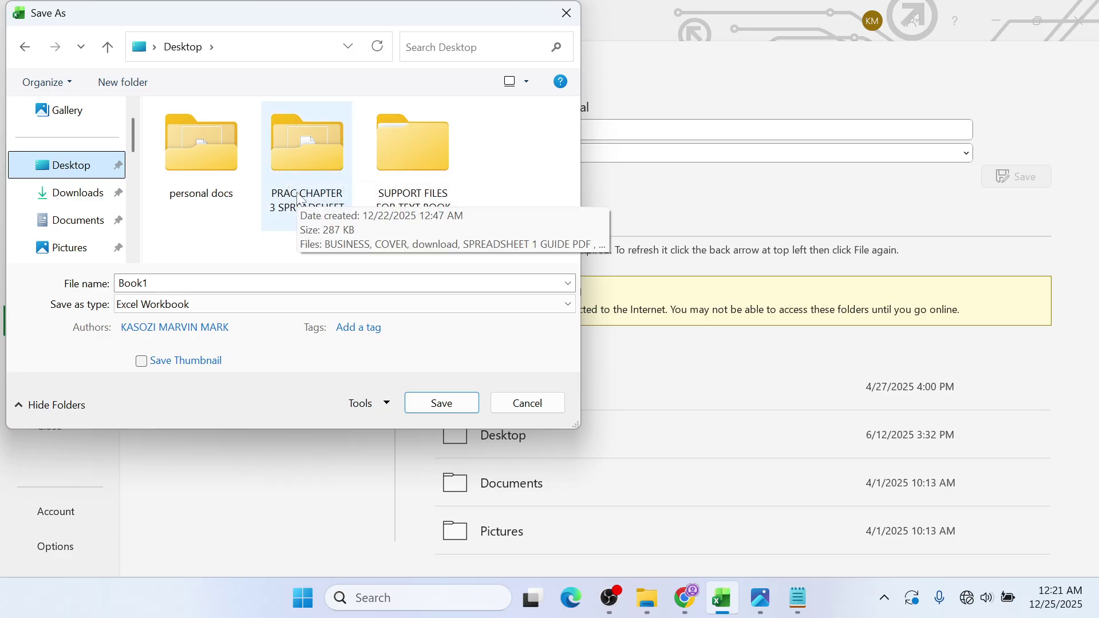
double_click(298, 196)
- Save the workbook as SPREADSHEET LESSON and bring up the guide PDF in Chrome
left_click(277, 283)
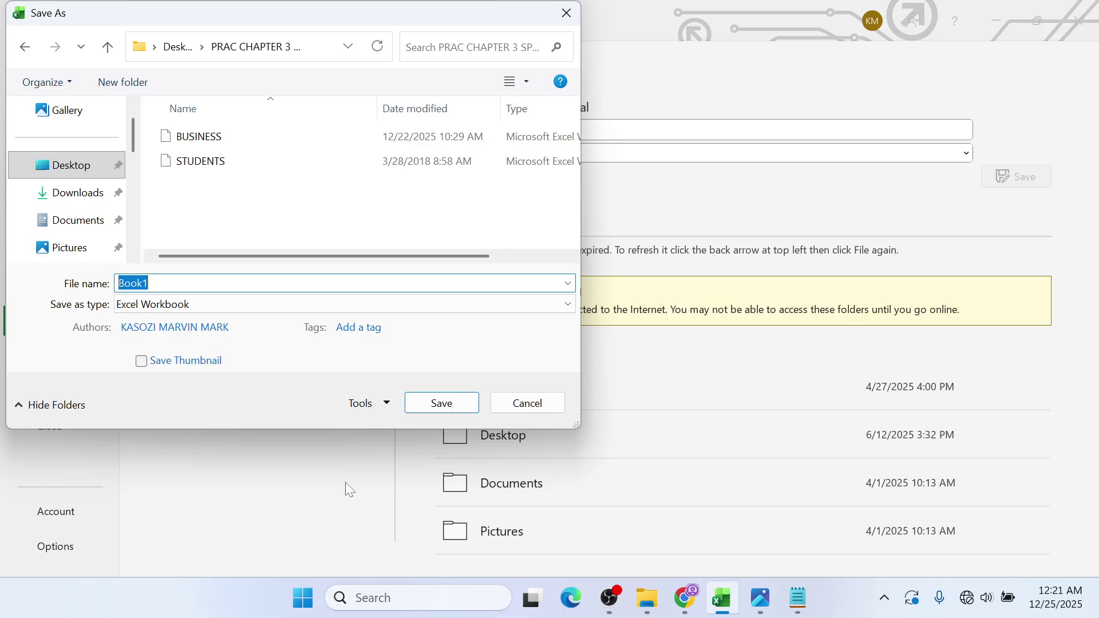
type("SPREAD")
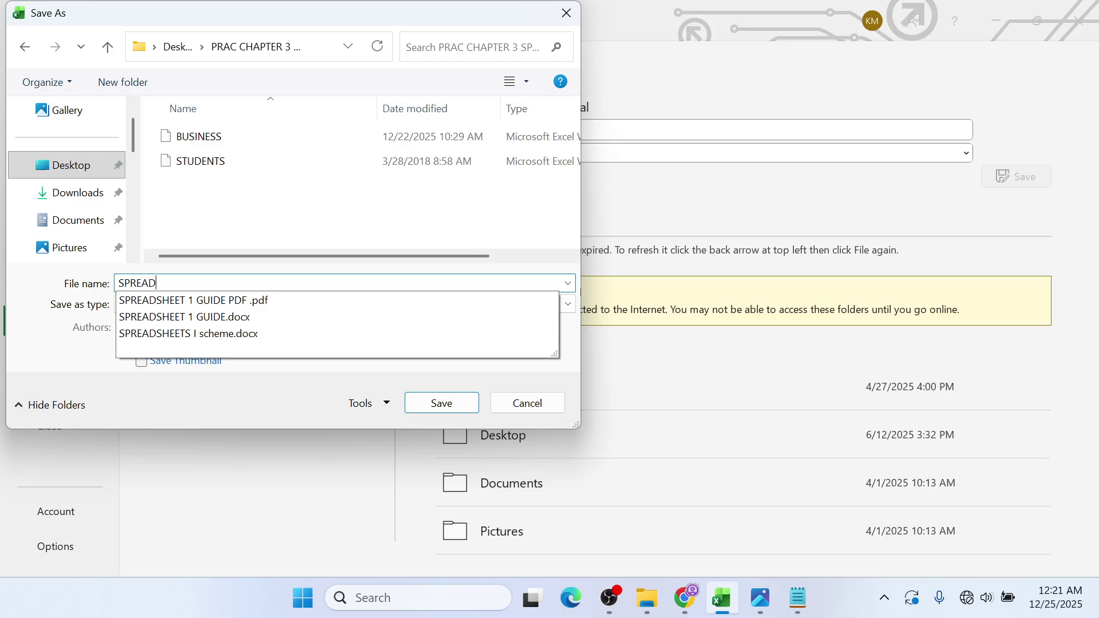
type("SHEET")
key("alt+Tab")
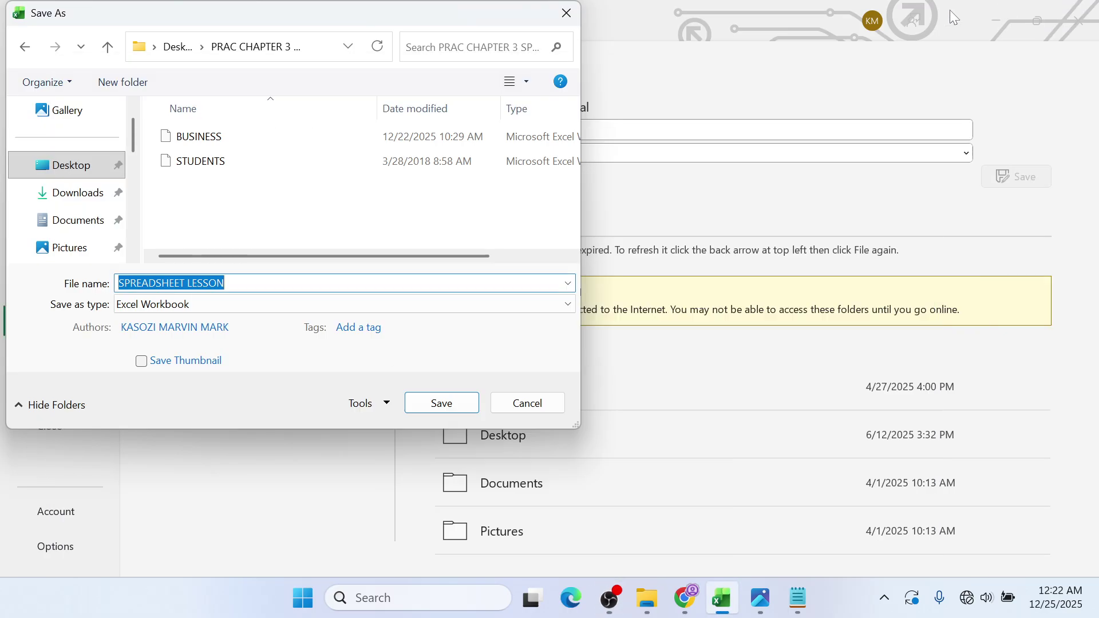
left_click(246, 281)
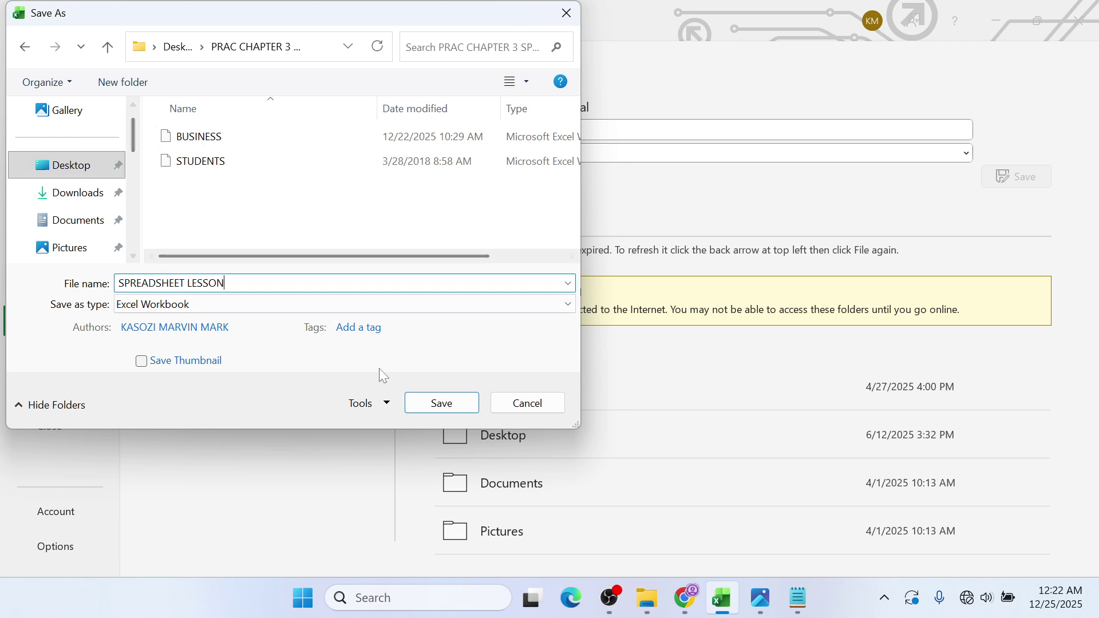
left_click(432, 407)
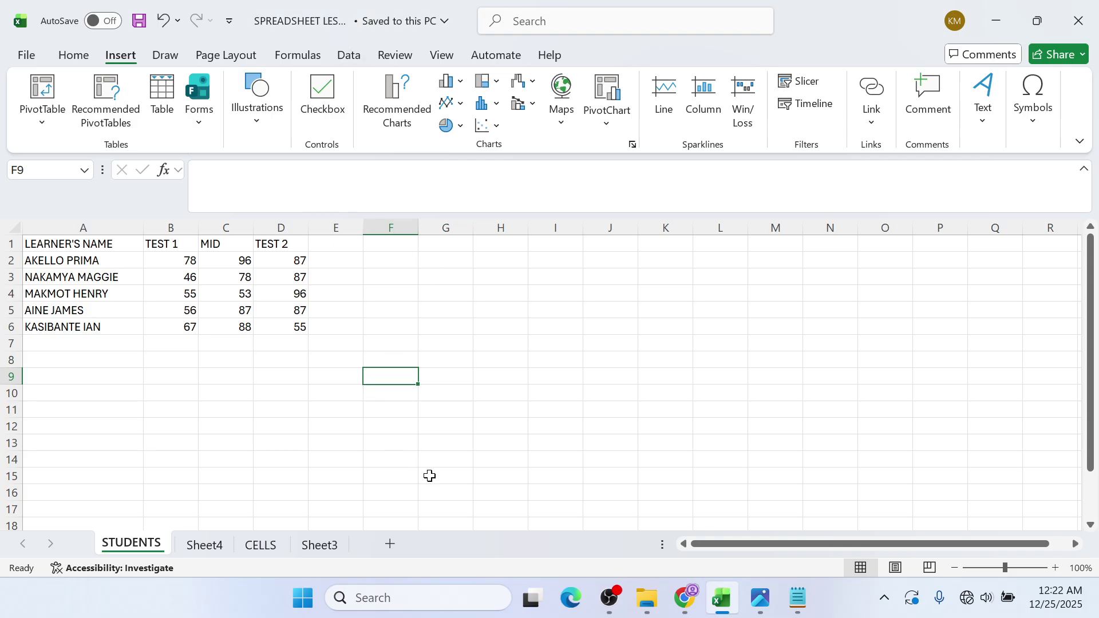
left_click(683, 600)
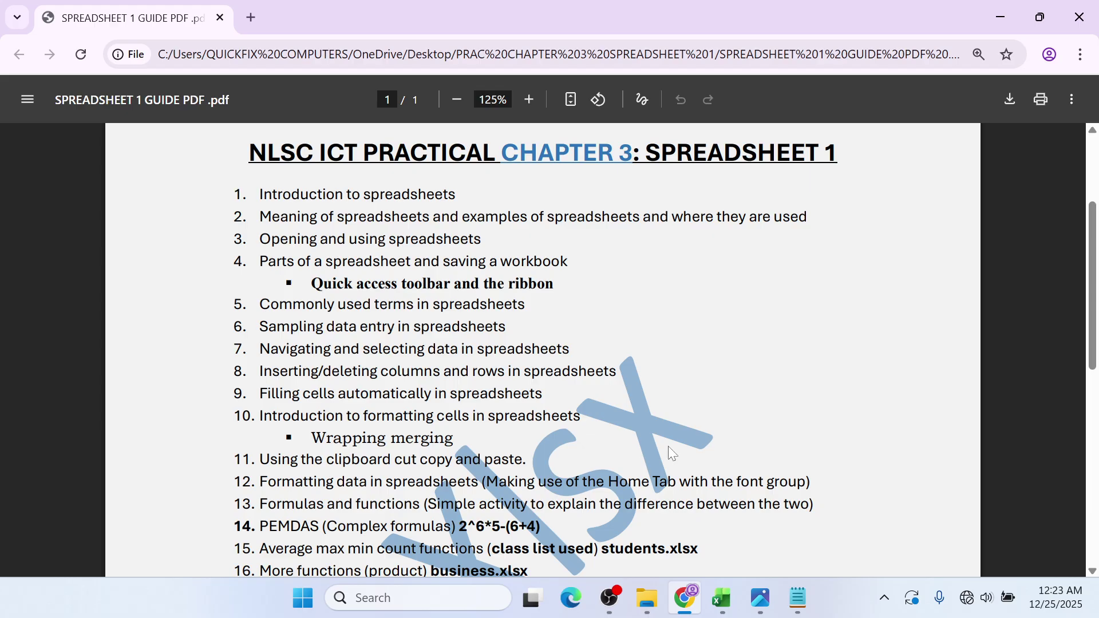
- Minimize the Chrome guide PDF to uncover the Excel STUDENTS sheet
mouse_move(1015, 33)
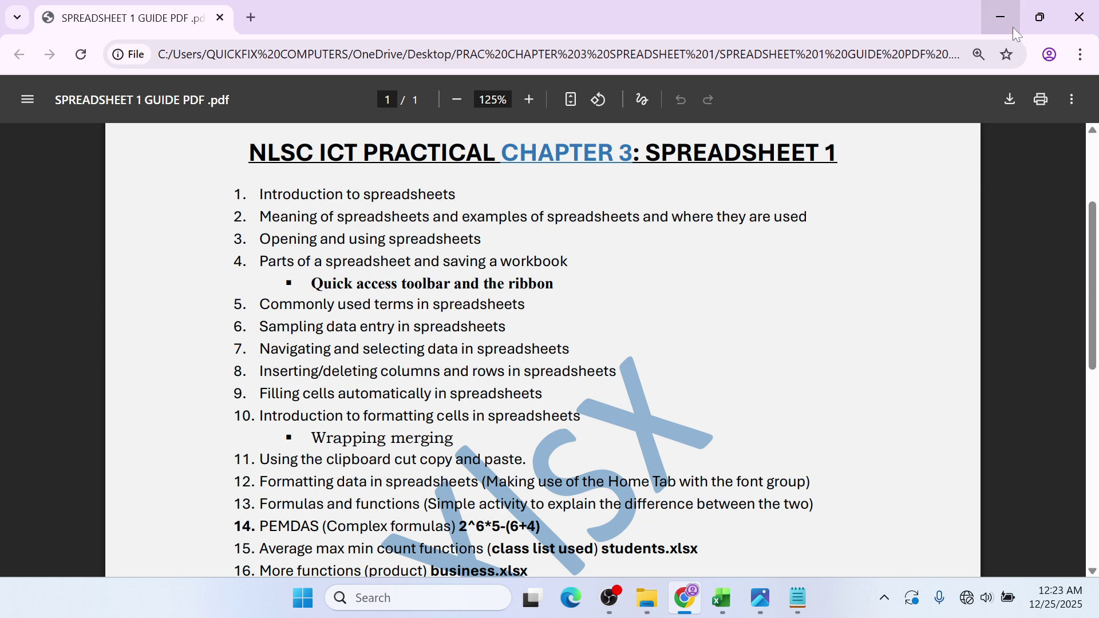
left_click(1013, 29)
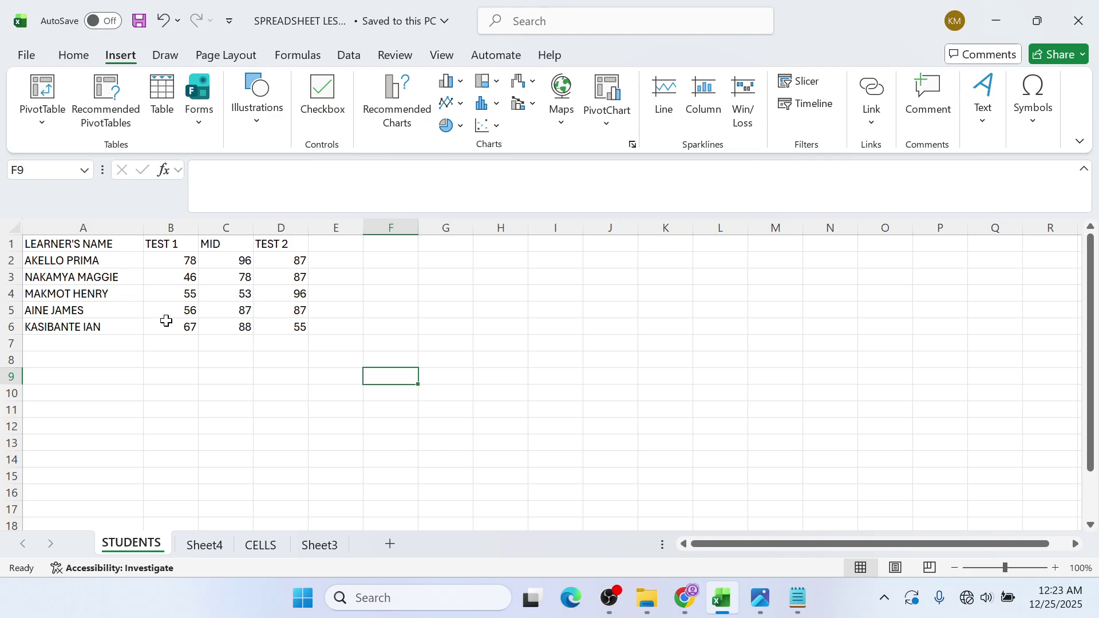
- Select the LEARNER'S NAME to TEST 2 headings in A1:D1 and show the Home ribbon commands
left_click(114, 247)
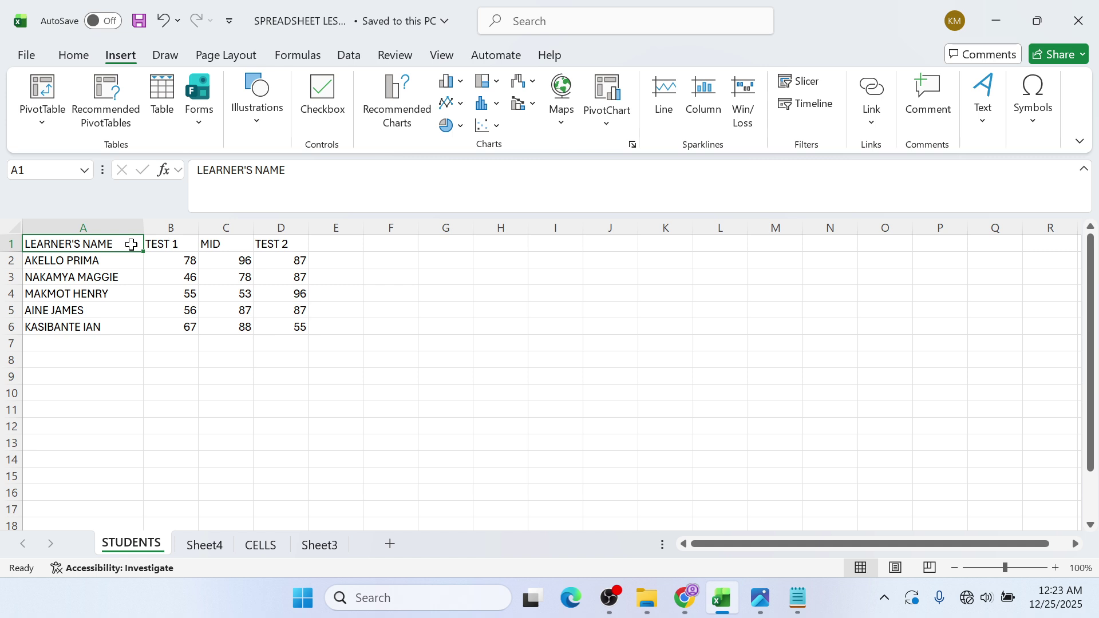
left_click_drag(131, 244, 302, 243)
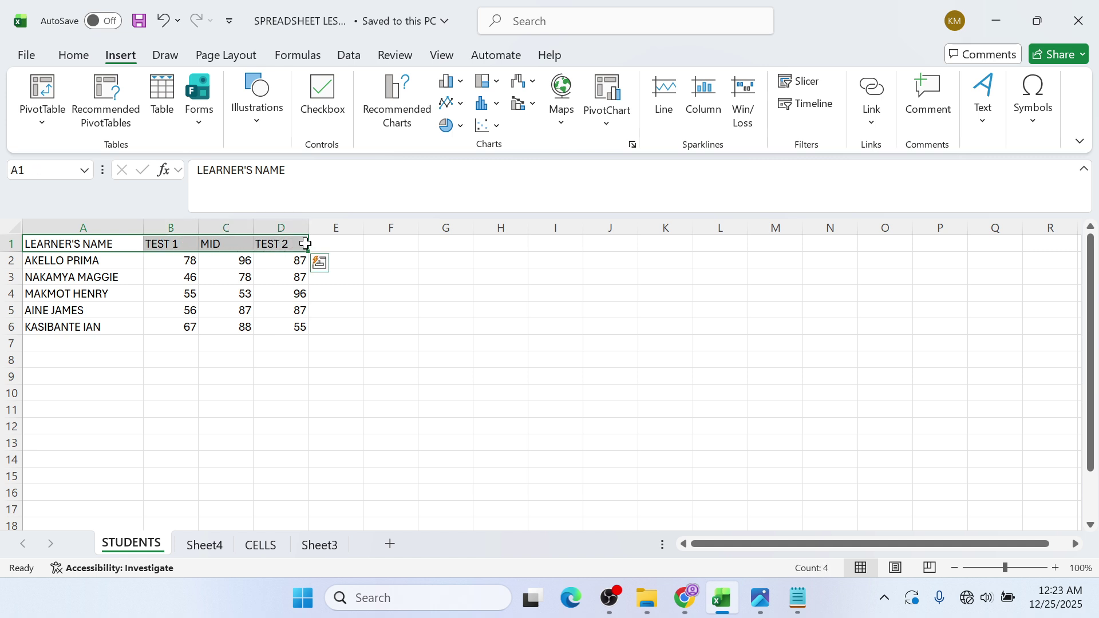
left_click(95, 245)
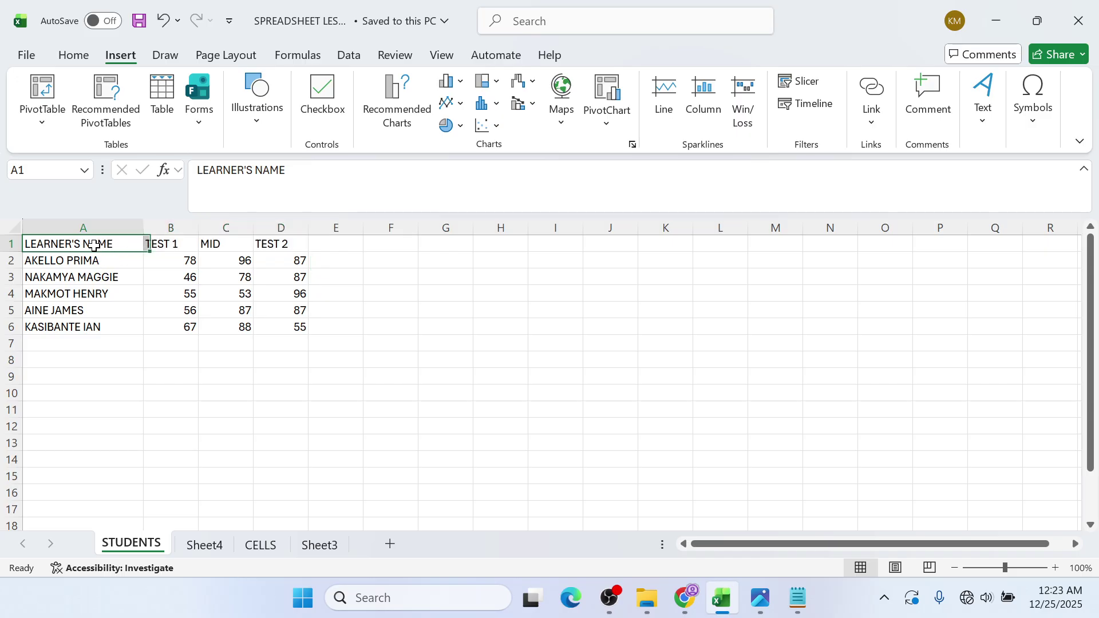
left_click_drag(99, 244, 277, 245)
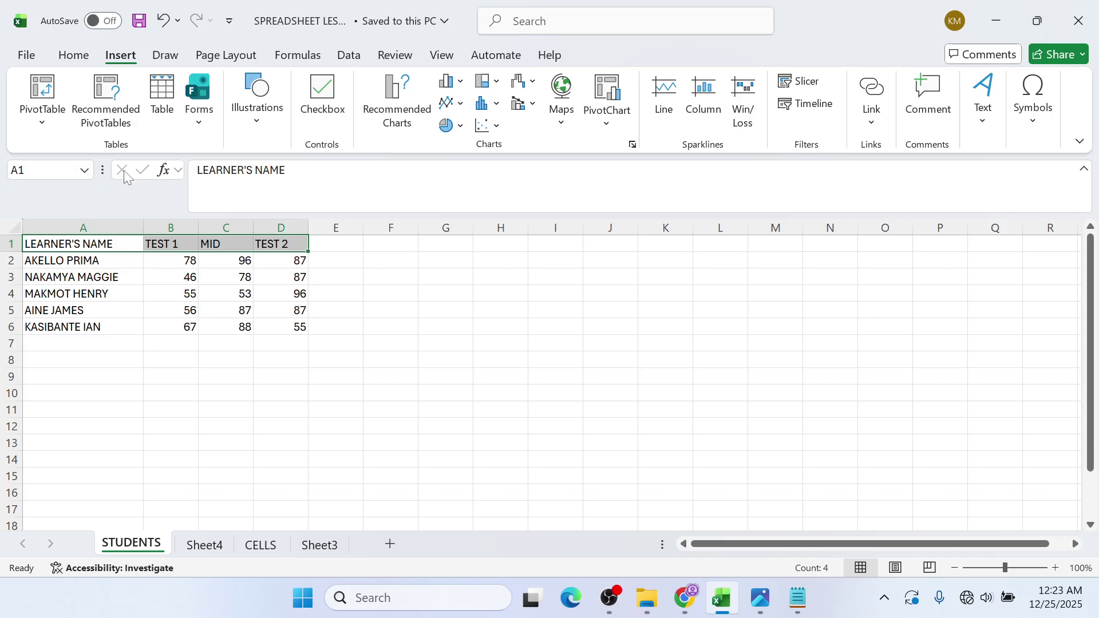
left_click(75, 56)
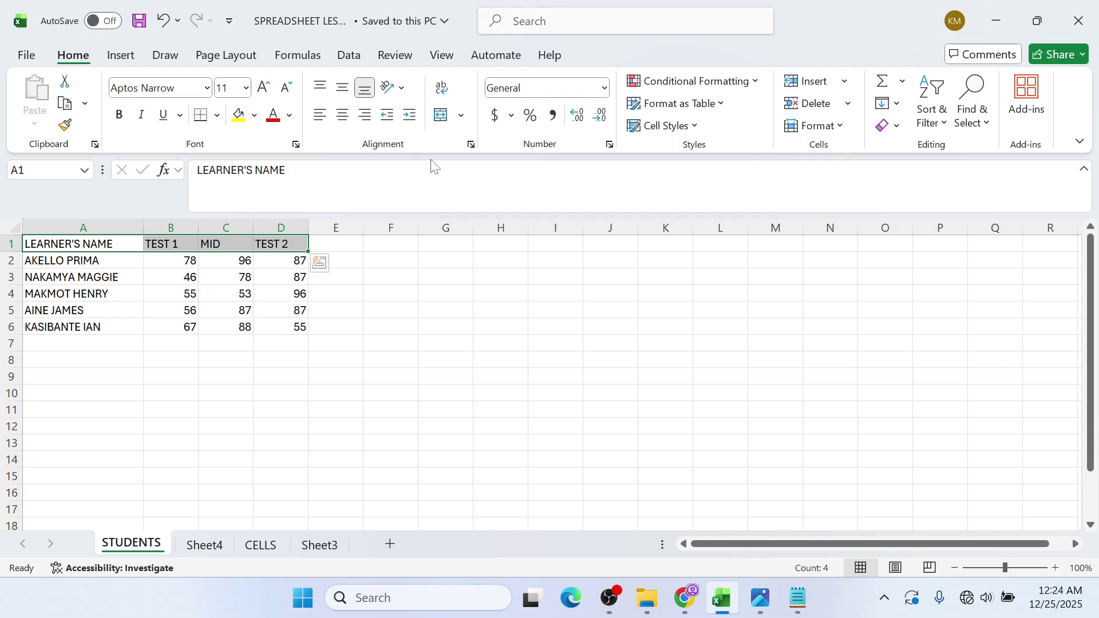
- Wrap the headings, narrow column A and heighten row 1 so LEARNER'S NAME fits on two lines
left_click(448, 101)
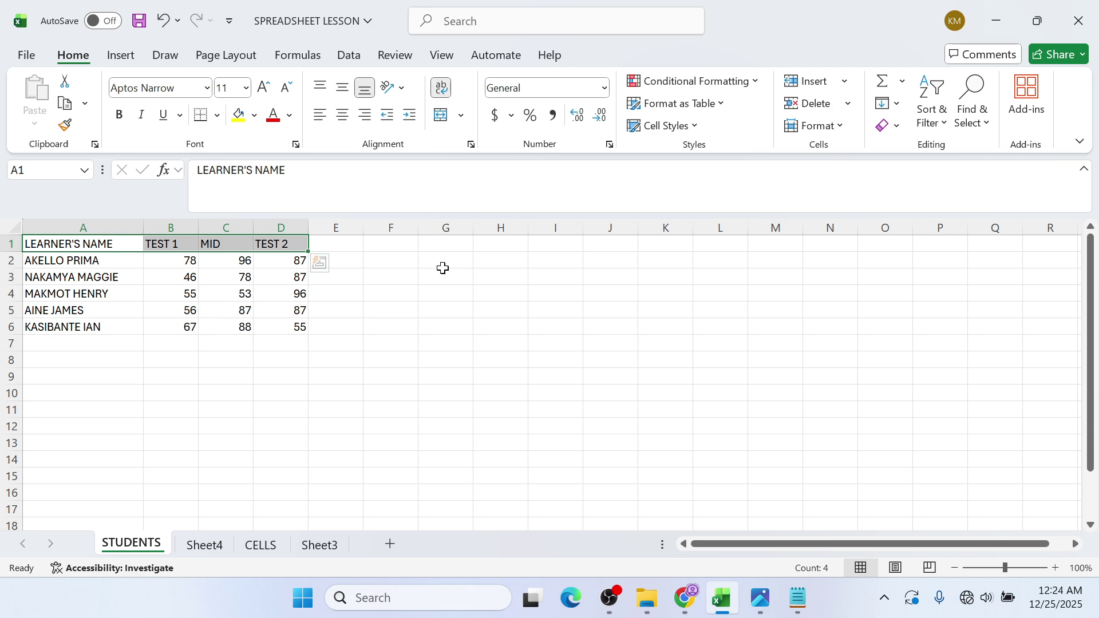
left_click_drag(142, 223, 104, 224)
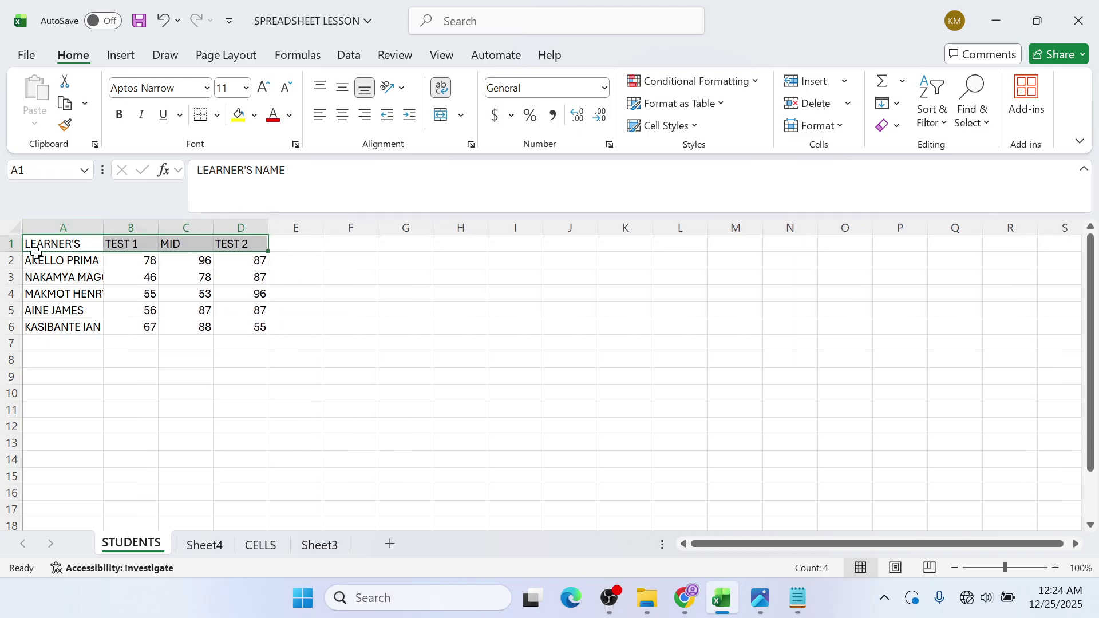
left_click_drag(15, 252, 19, 260)
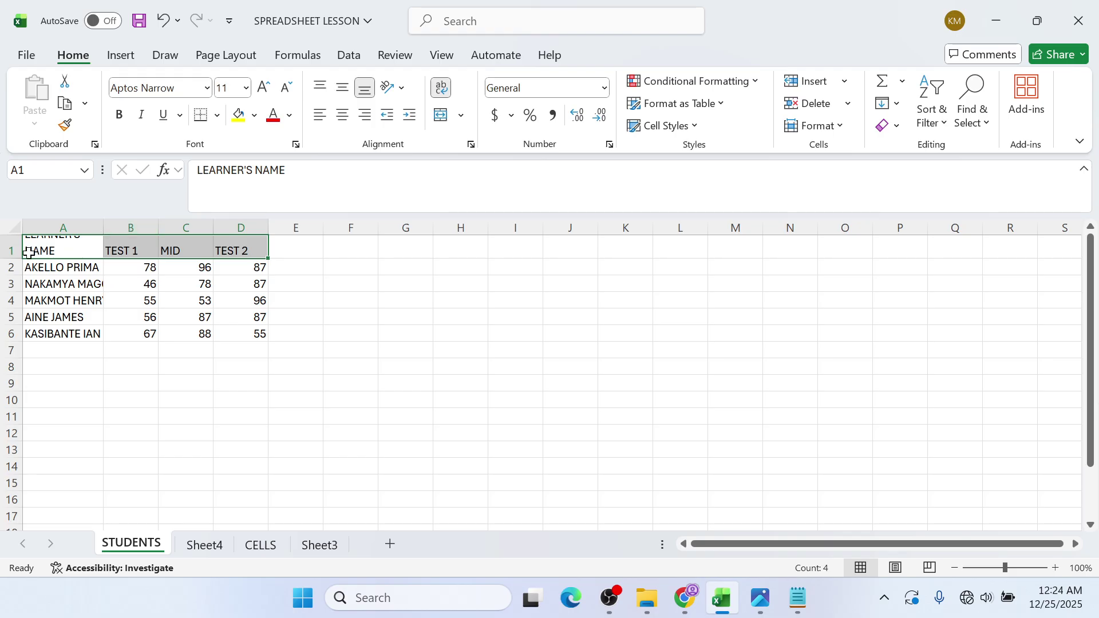
left_click_drag(14, 257, 15, 265)
left_click(137, 256)
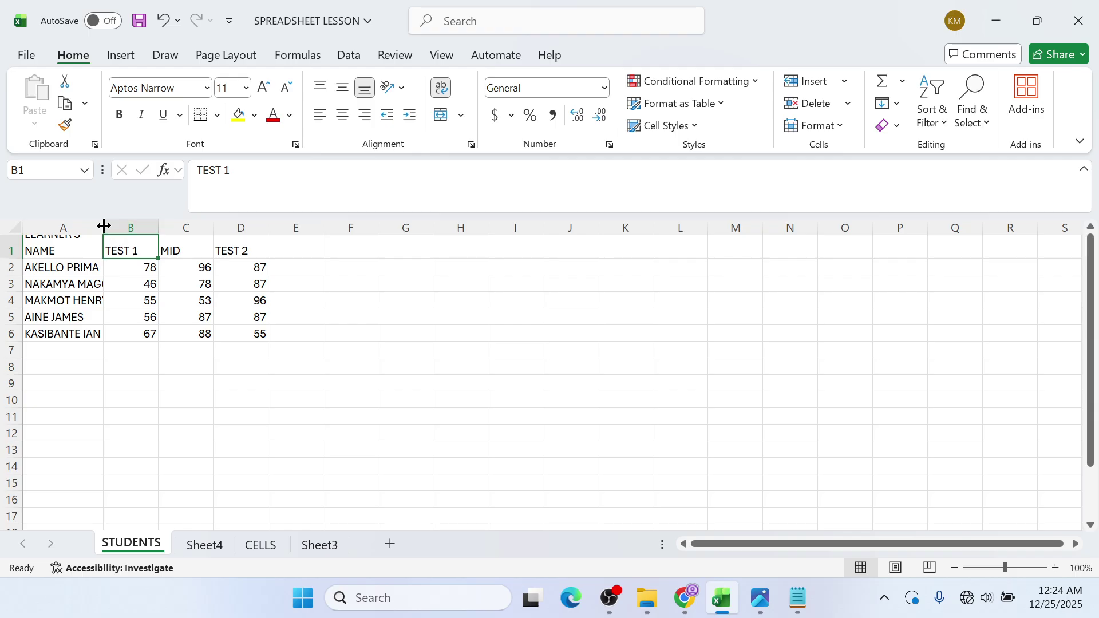
left_click_drag(104, 226, 101, 226)
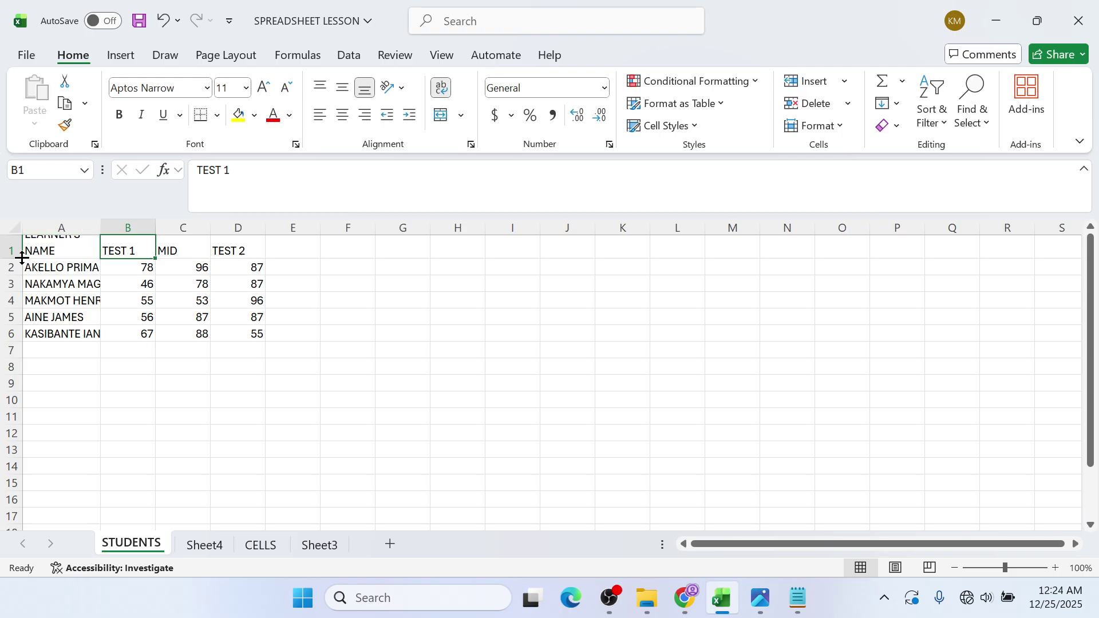
left_click_drag(22, 259, 23, 275)
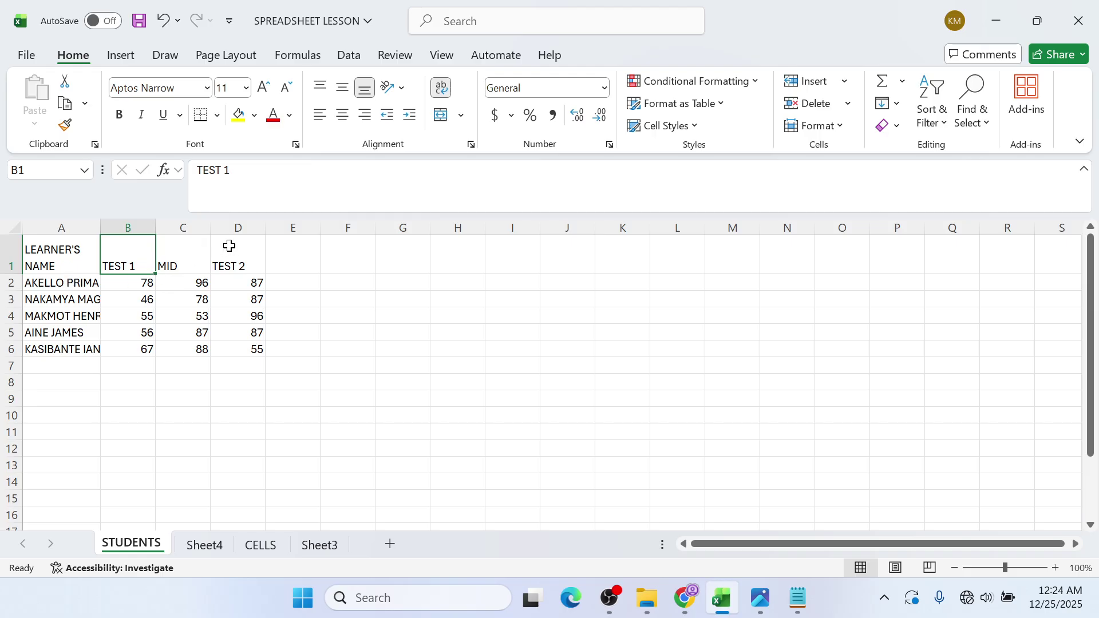
left_click(268, 246)
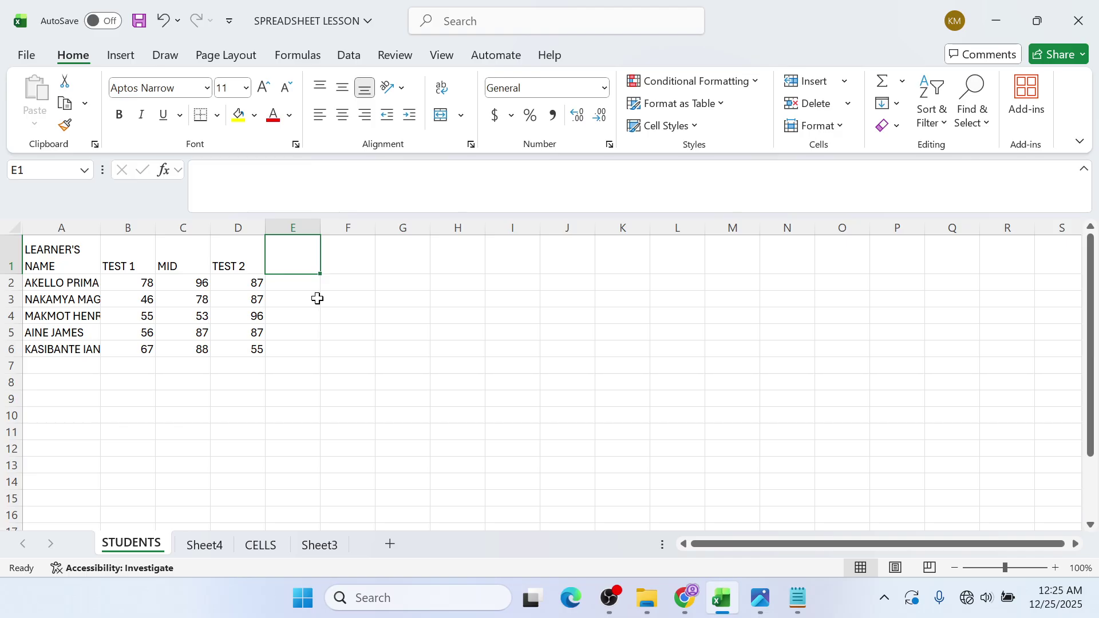
- Enter FINAL MARK in E1 and include it in the wrapped A1:E1 header row
type("FINAL MARK")
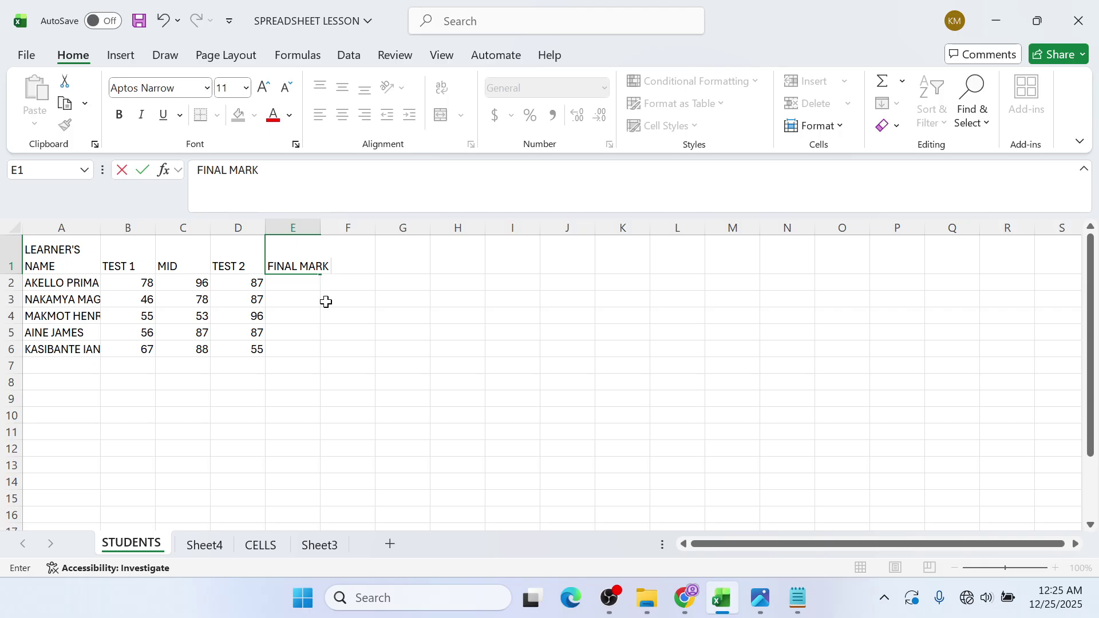
left_click(350, 367)
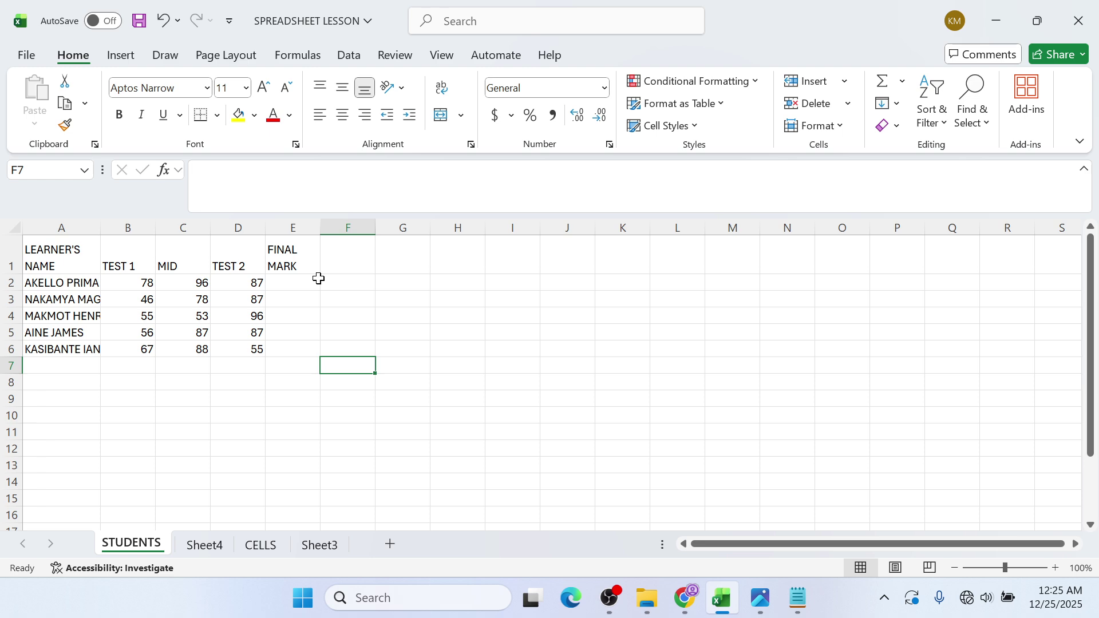
left_click(185, 303)
left_click(356, 277)
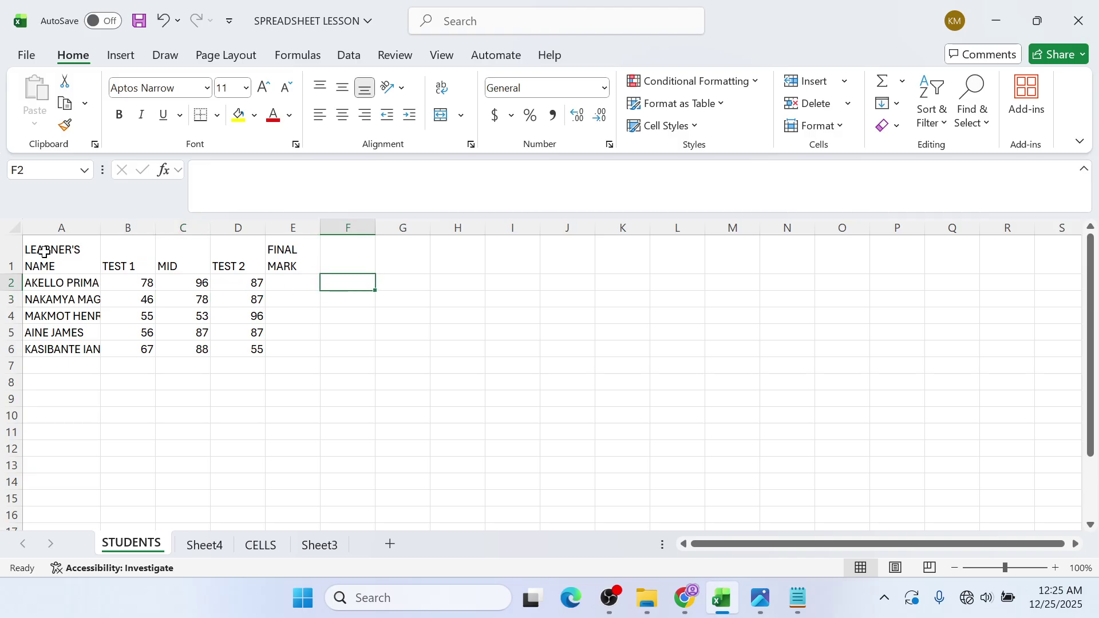
left_click_drag(45, 252, 289, 250)
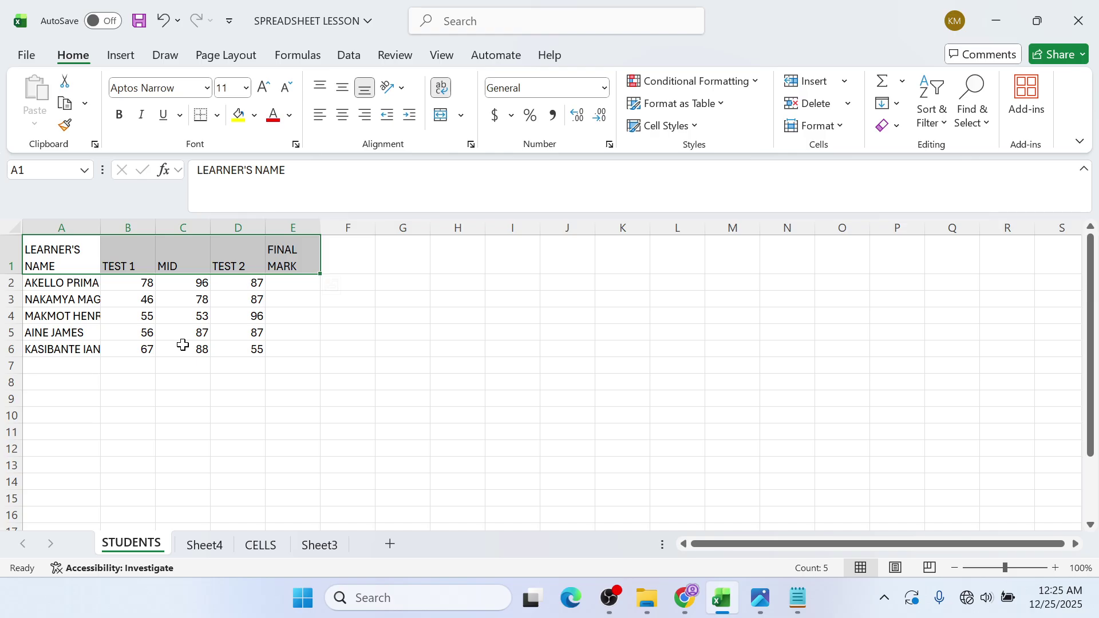
left_click(152, 416)
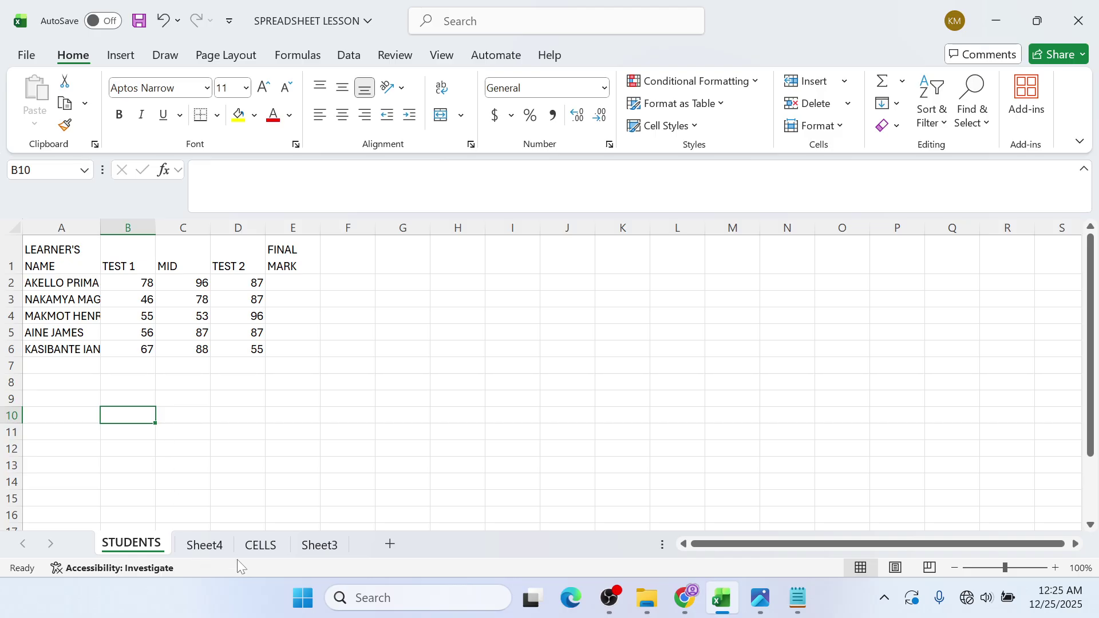
- Move from the STUDENTS sheet to the CELLS sheet of weekday, month, number and year series
left_click(260, 544)
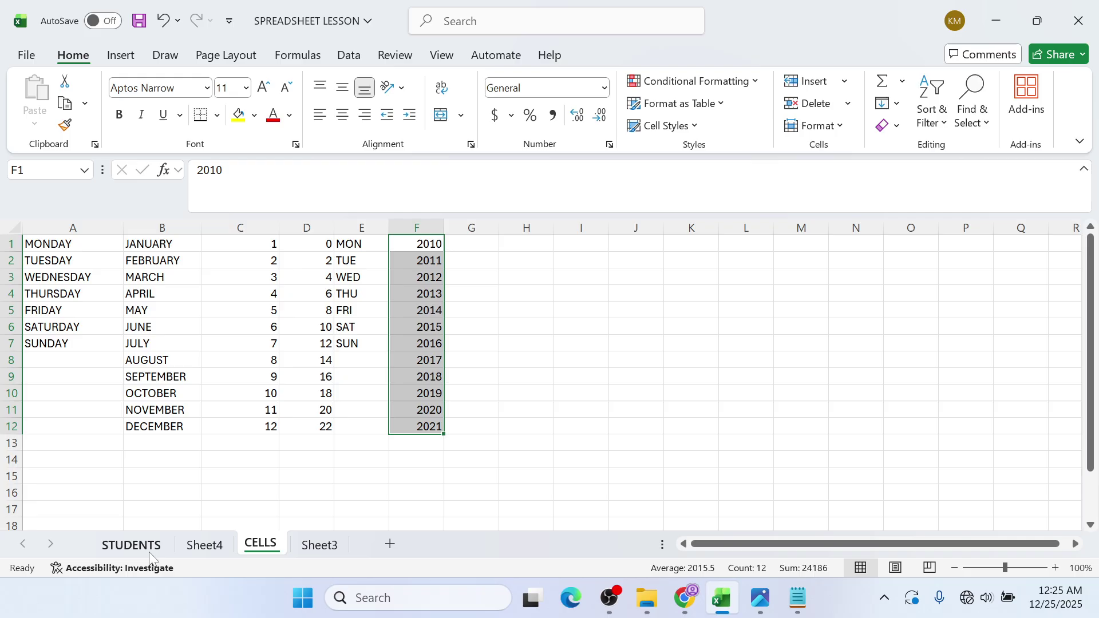
left_click(131, 545)
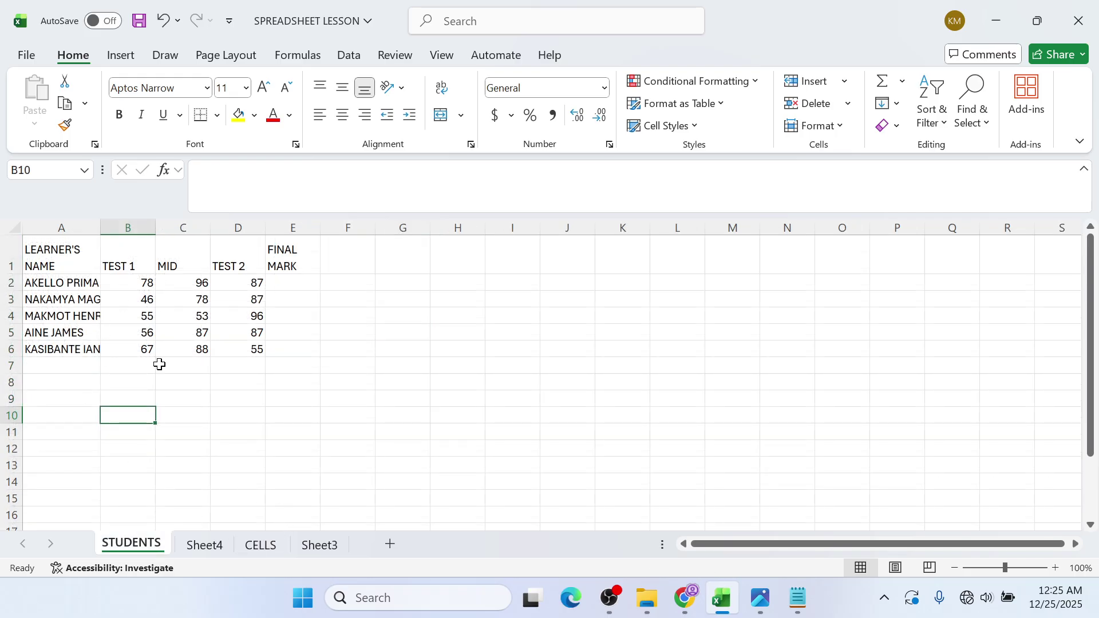
left_click(277, 547)
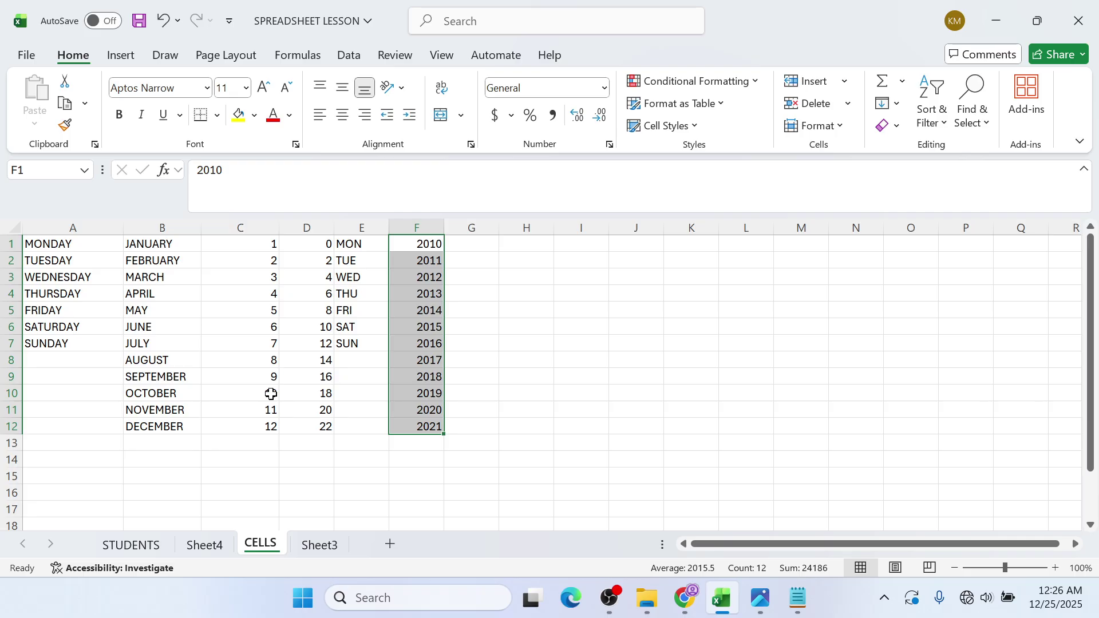
- Insert a blank row 1 above the filled series on the CELLS sheet
right_click(20, 244)
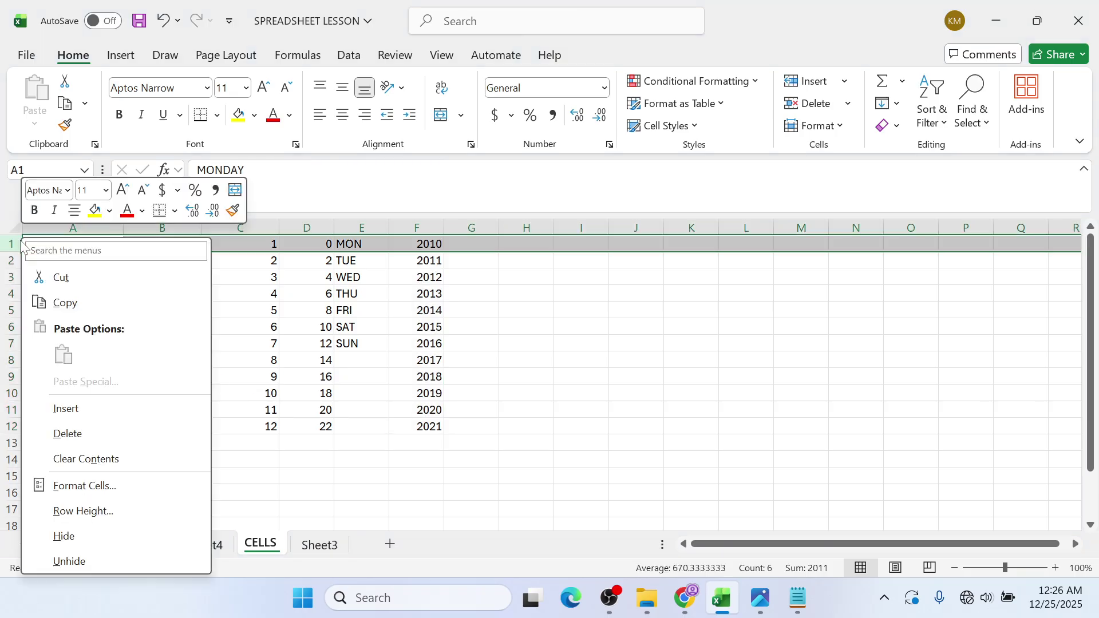
left_click(99, 418)
left_click(140, 376)
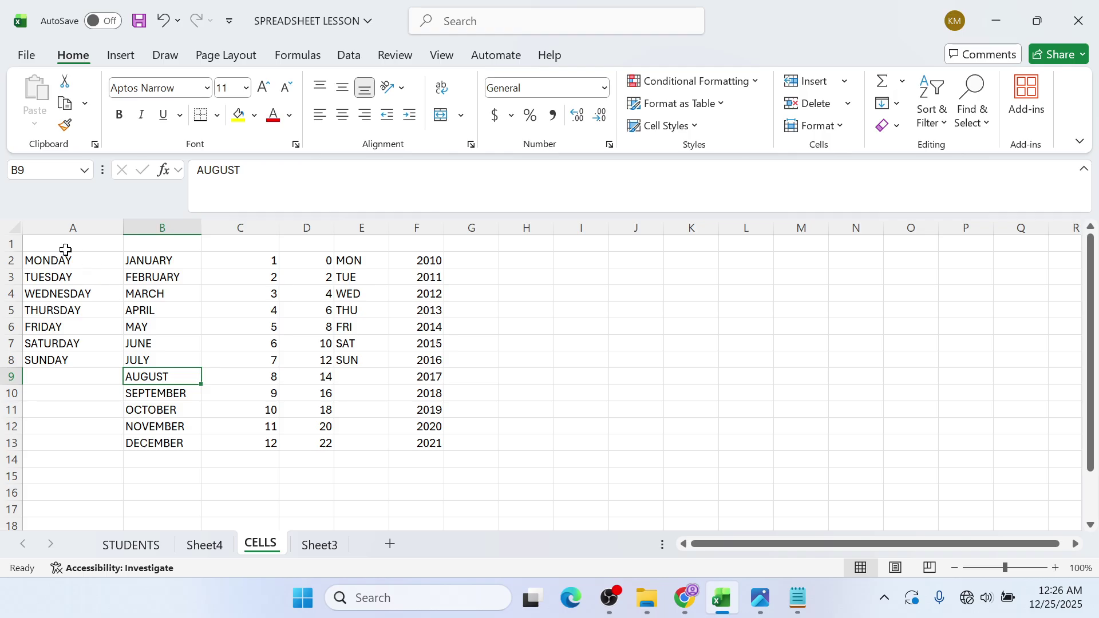
left_click_drag(66, 249, 603, 242)
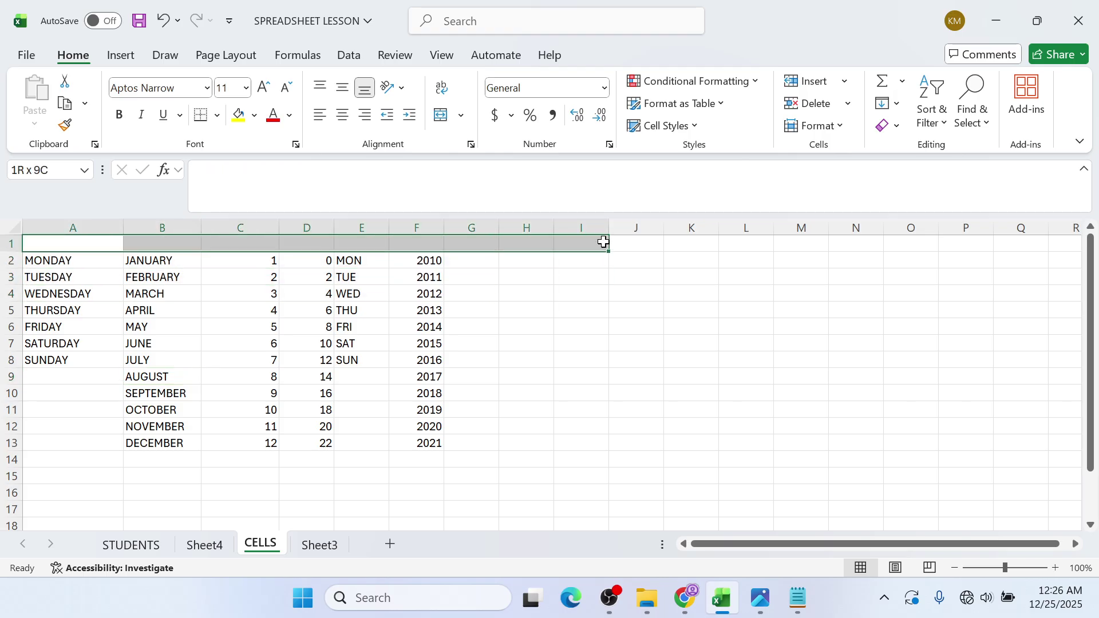
left_click(525, 353)
left_click(108, 244)
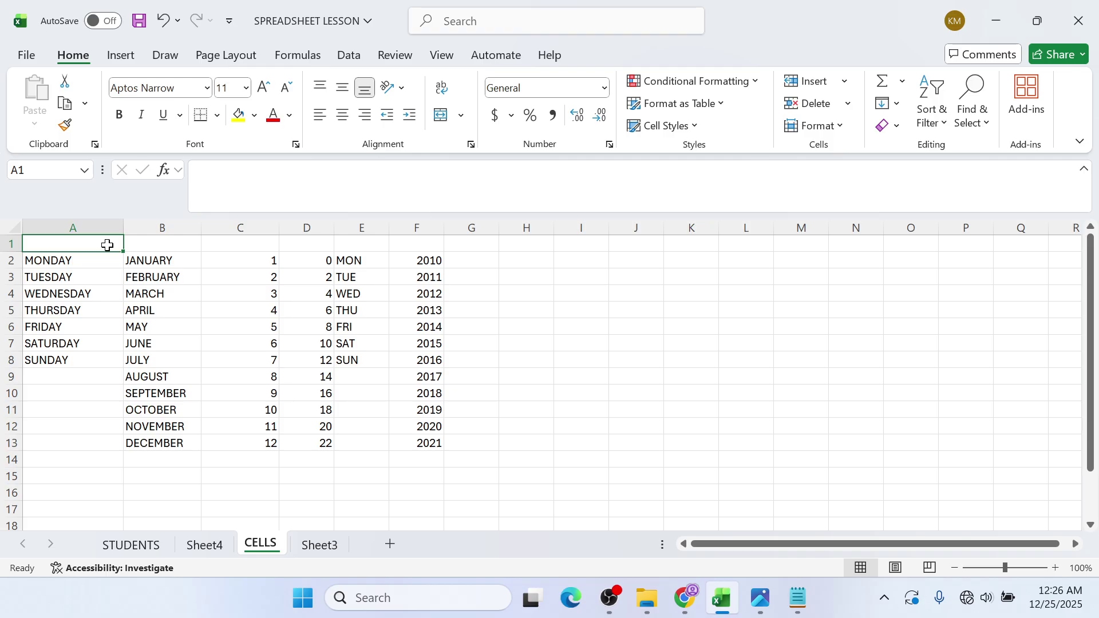
- Type the note HERE WE HAVE DONE AUTOMATIC DATA FILLING into cell A1
type("HERE WE HA")
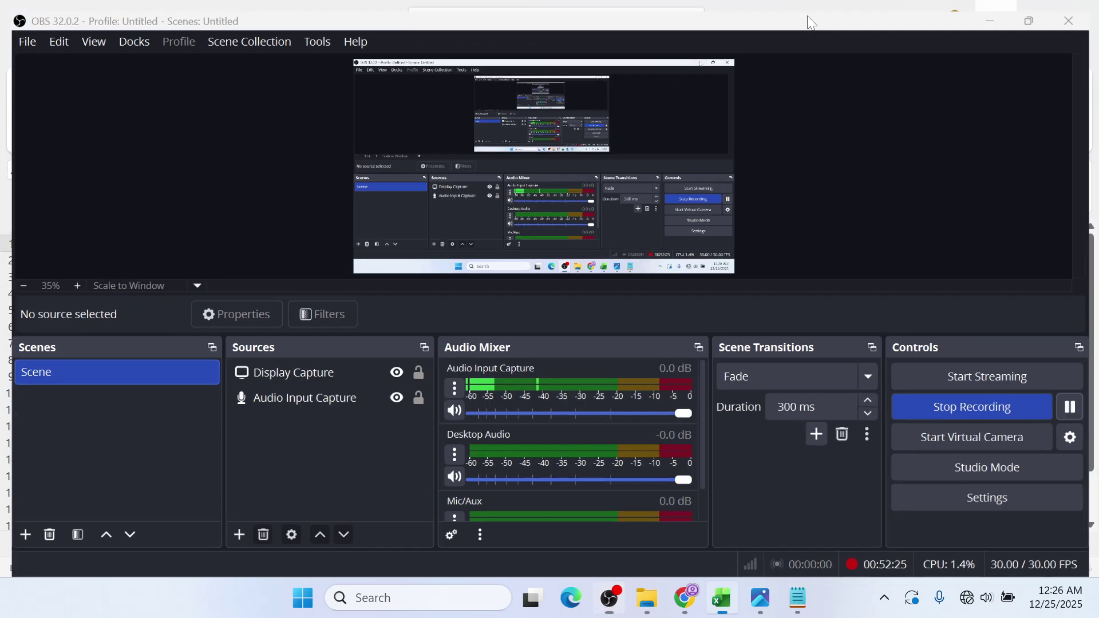
type("VE")
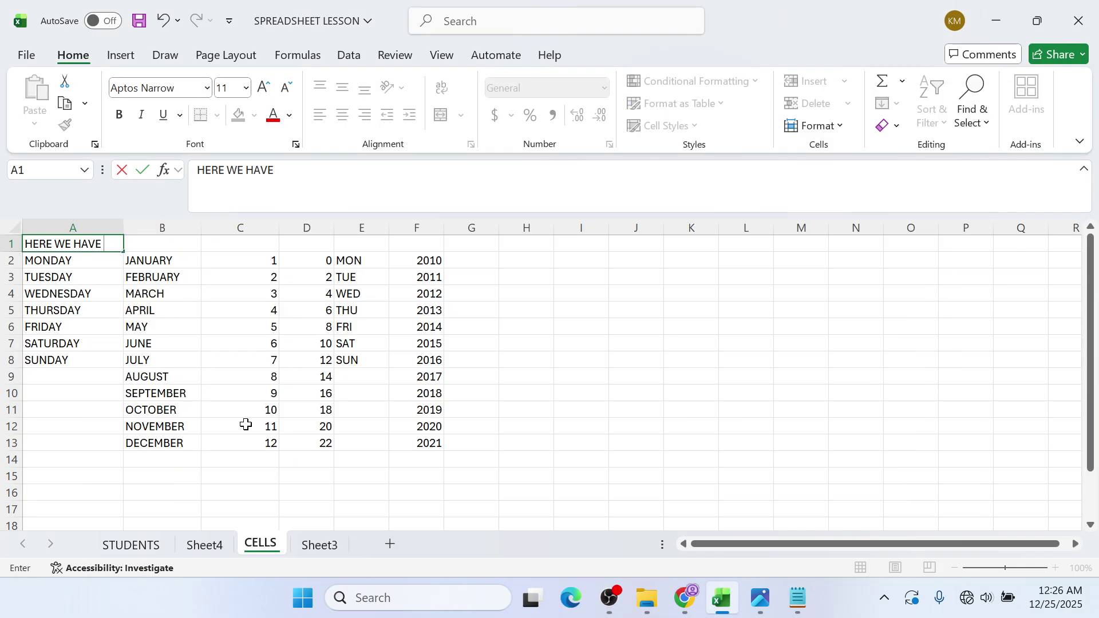
type(" DONE AUTOMATIC")
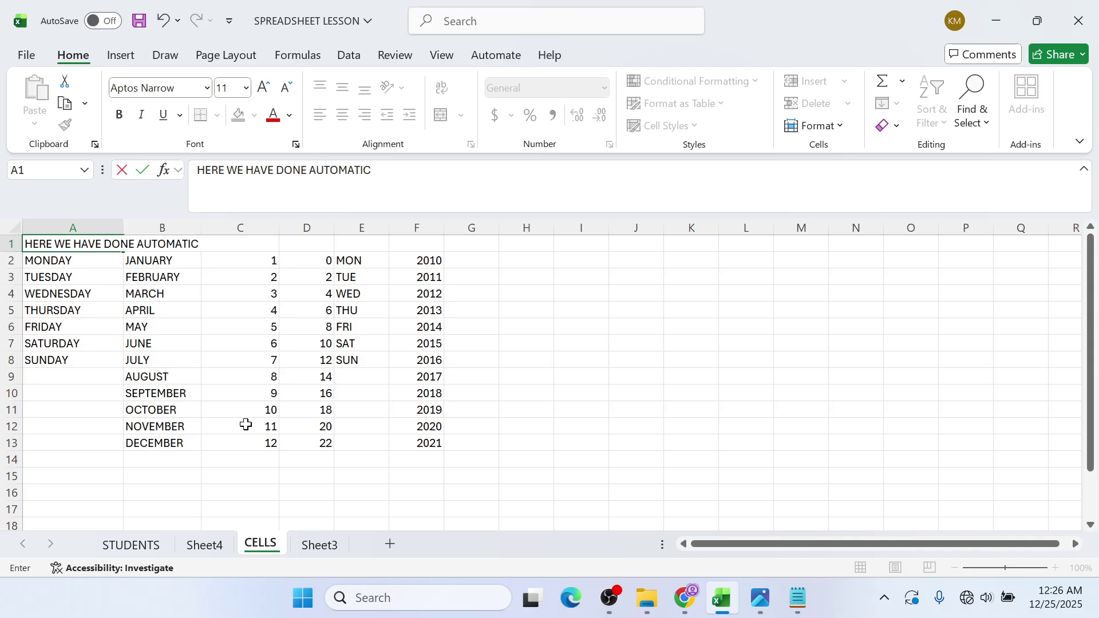
left_click(617, 610)
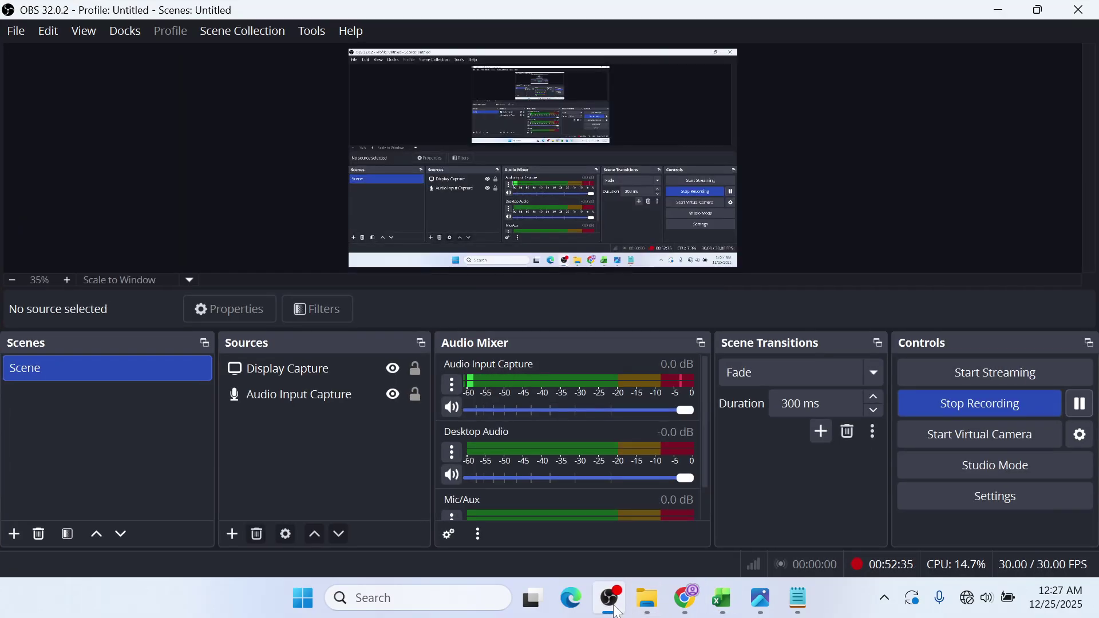
left_click(618, 610)
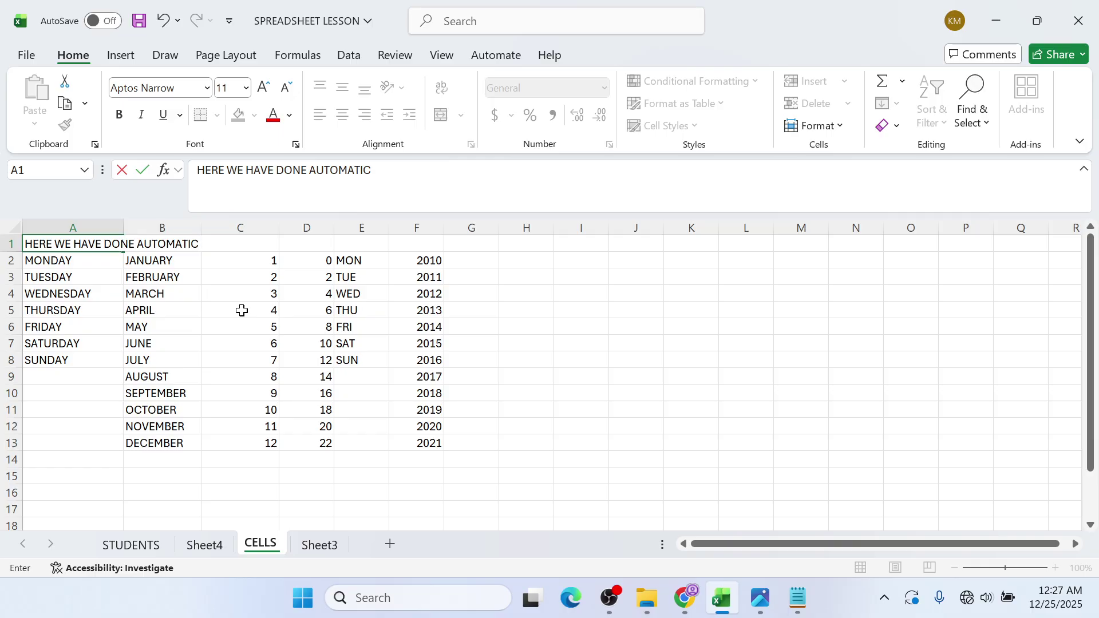
type("DATA FILLING")
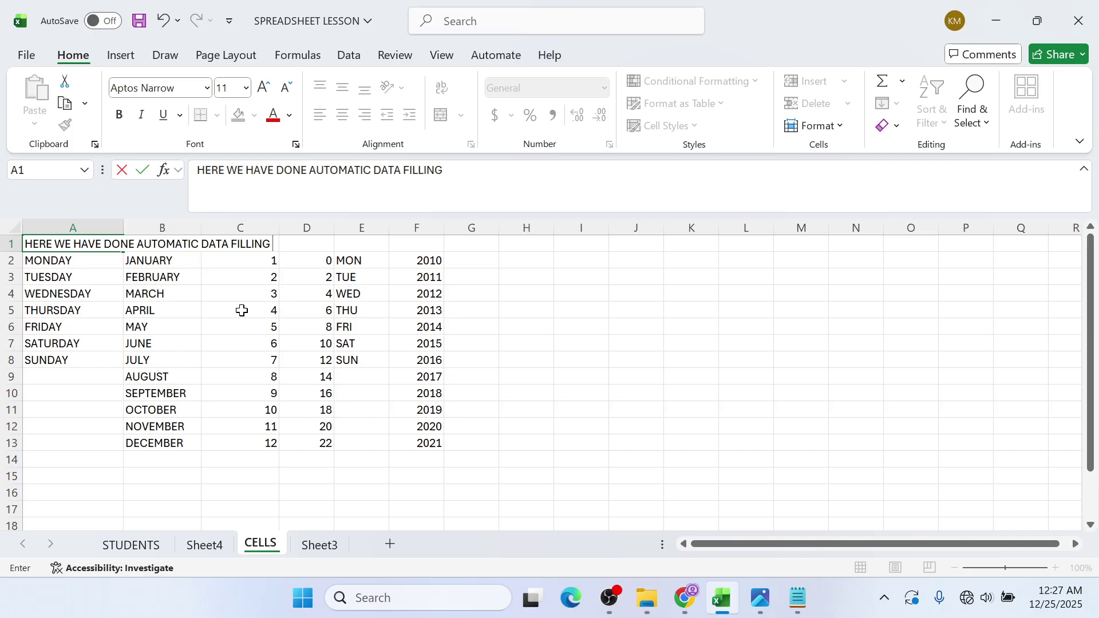
left_click(251, 310)
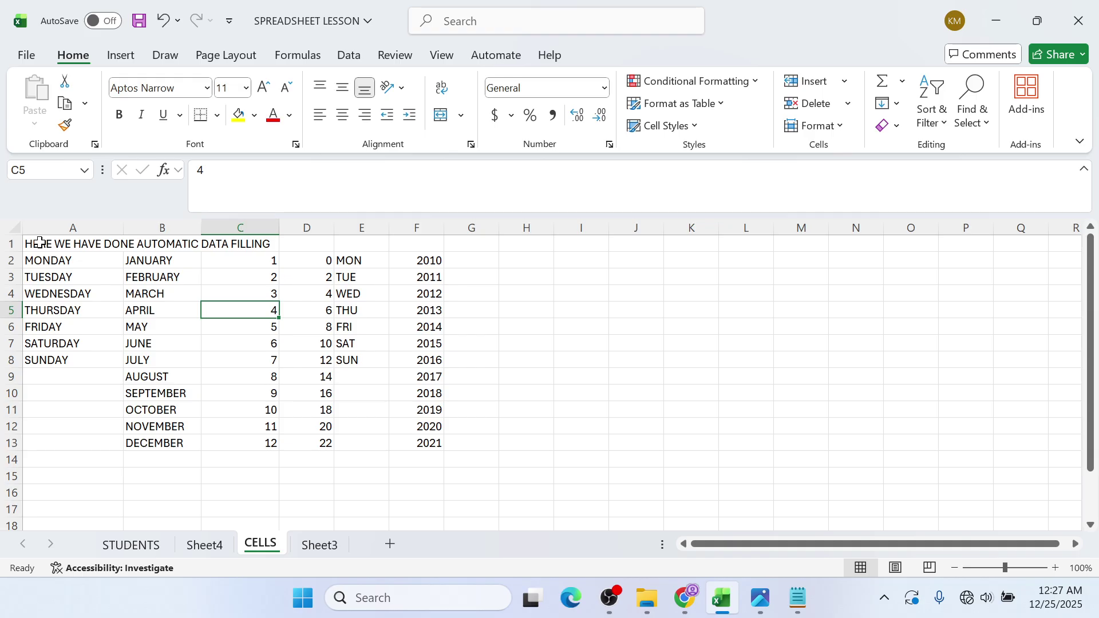
- Merge and centre the title note across A1:F1, then bring back the guide PDF
left_click(39, 242)
left_click_drag(40, 242, 423, 244)
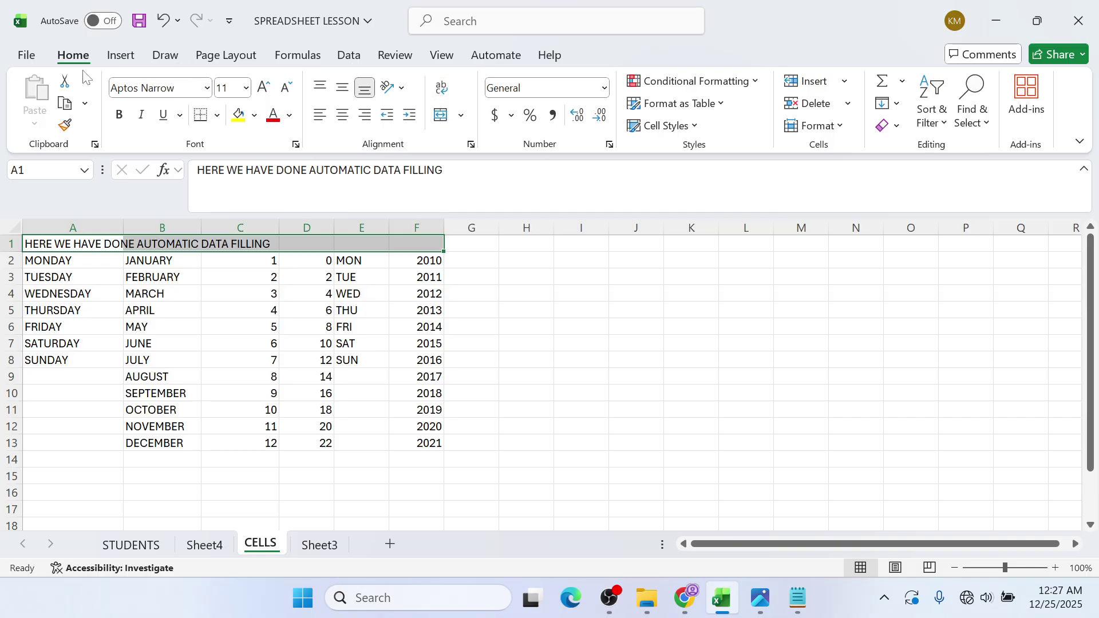
left_click(458, 119)
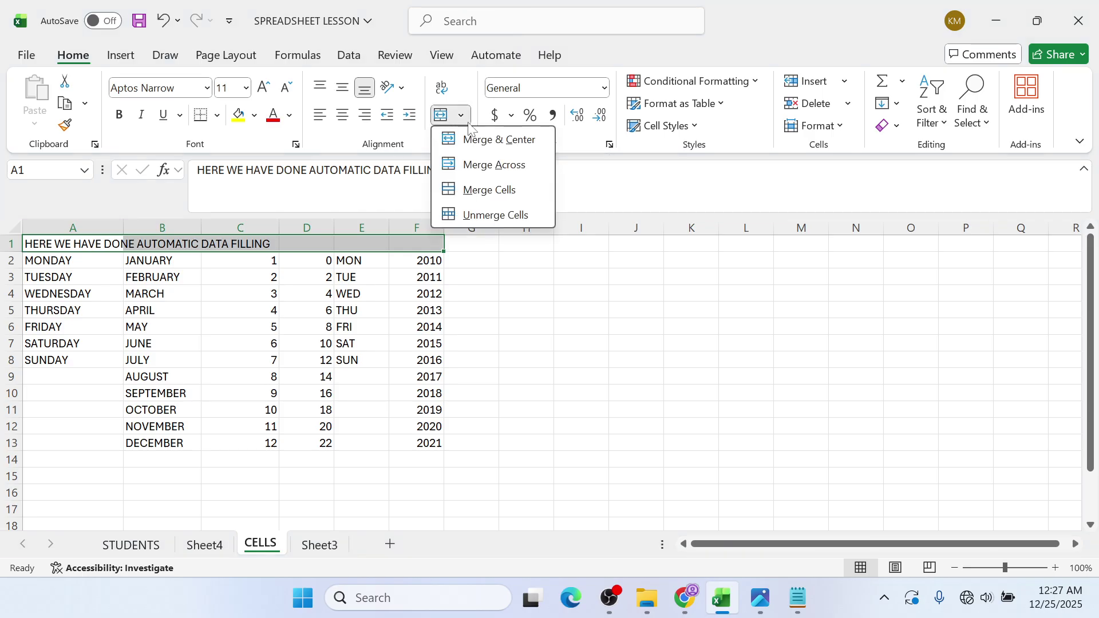
left_click(475, 141)
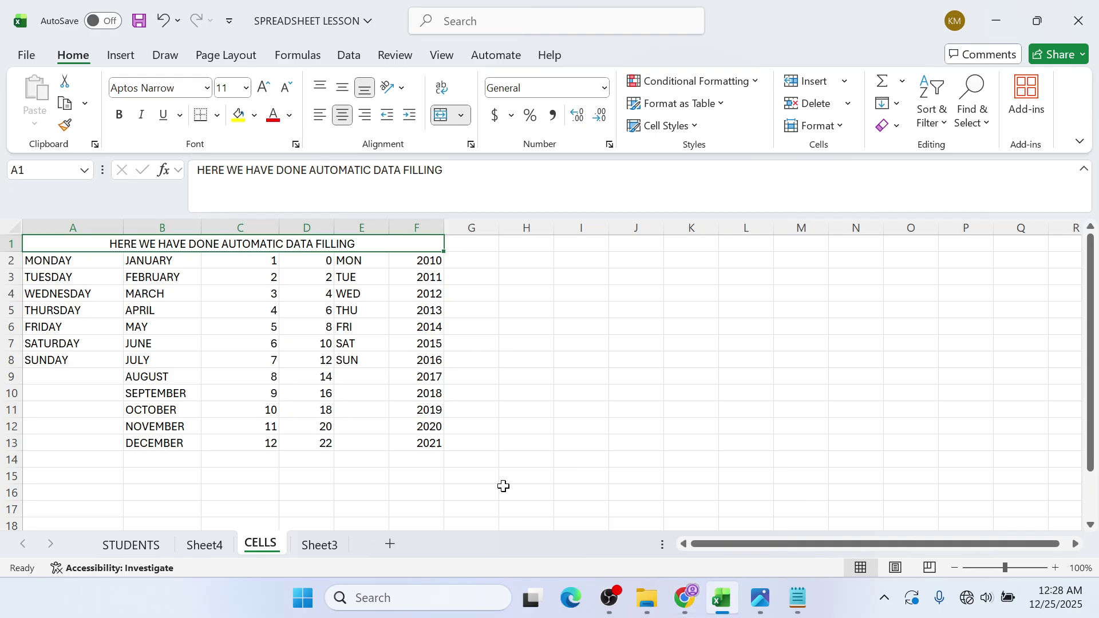
left_click(685, 598)
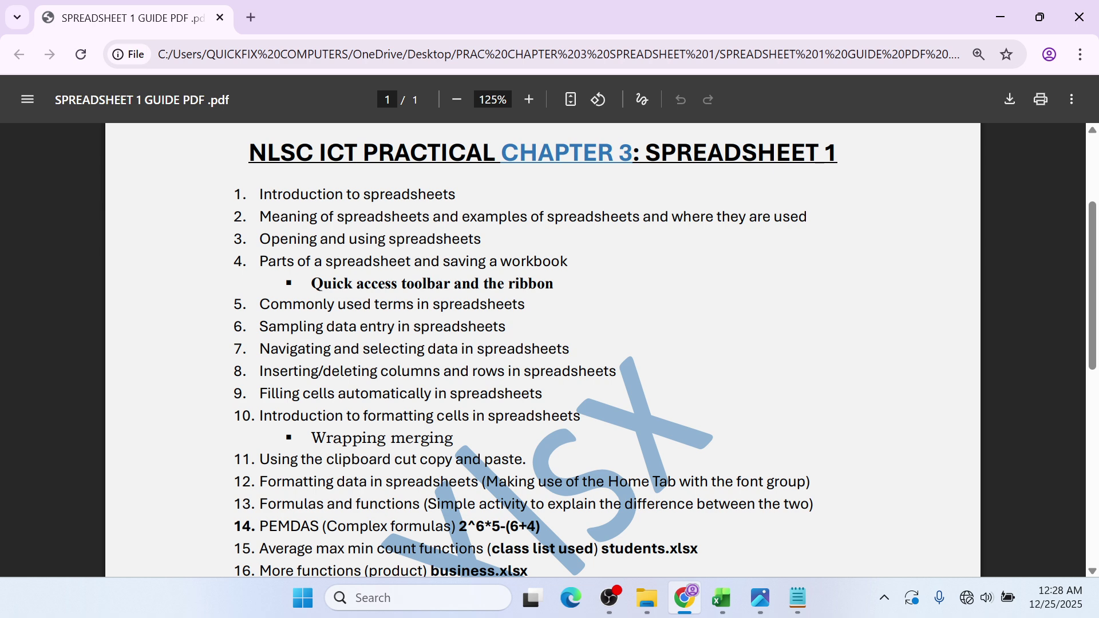
- Scroll through the guide PDF's topic list, then display the COVER.jpeg image
scroll(543, 349, "down", 1)
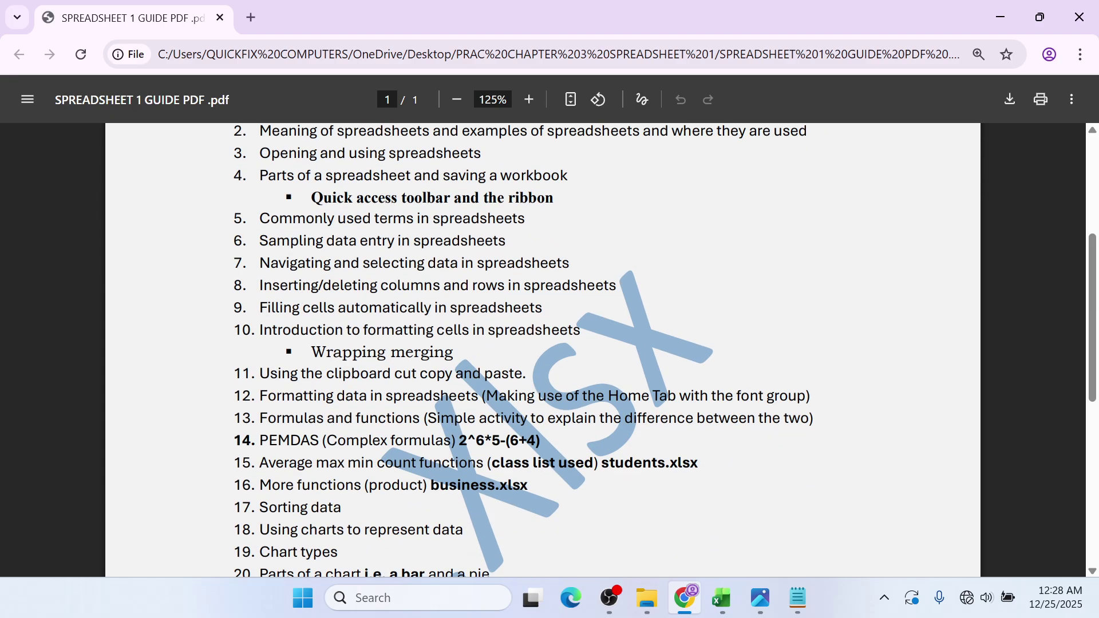
scroll(543, 349, "down", 1)
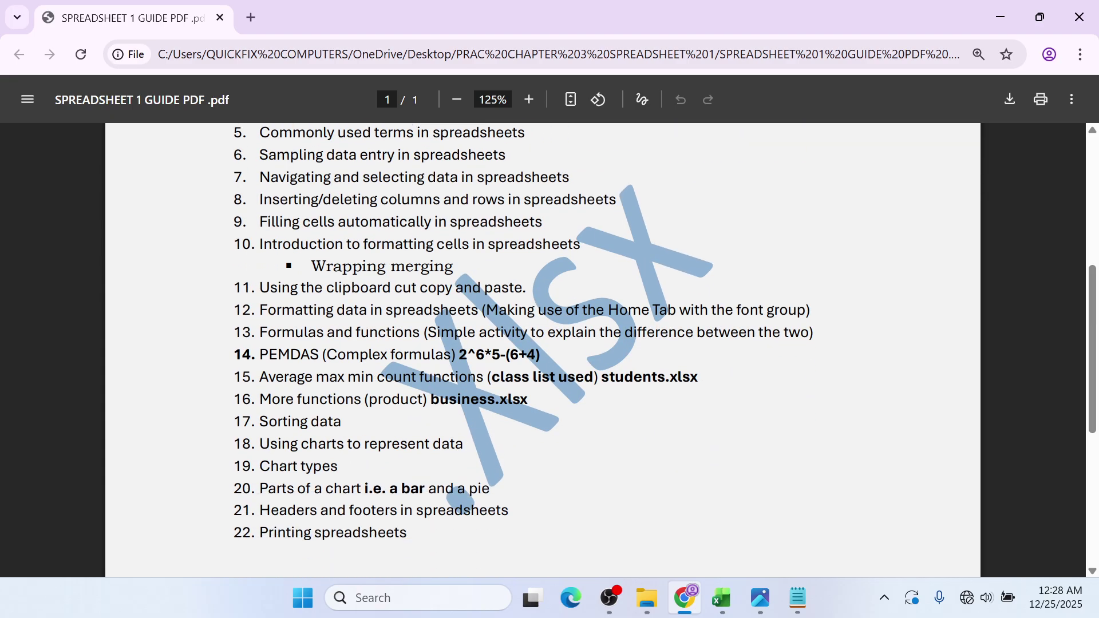
scroll(543, 349, "up", 1)
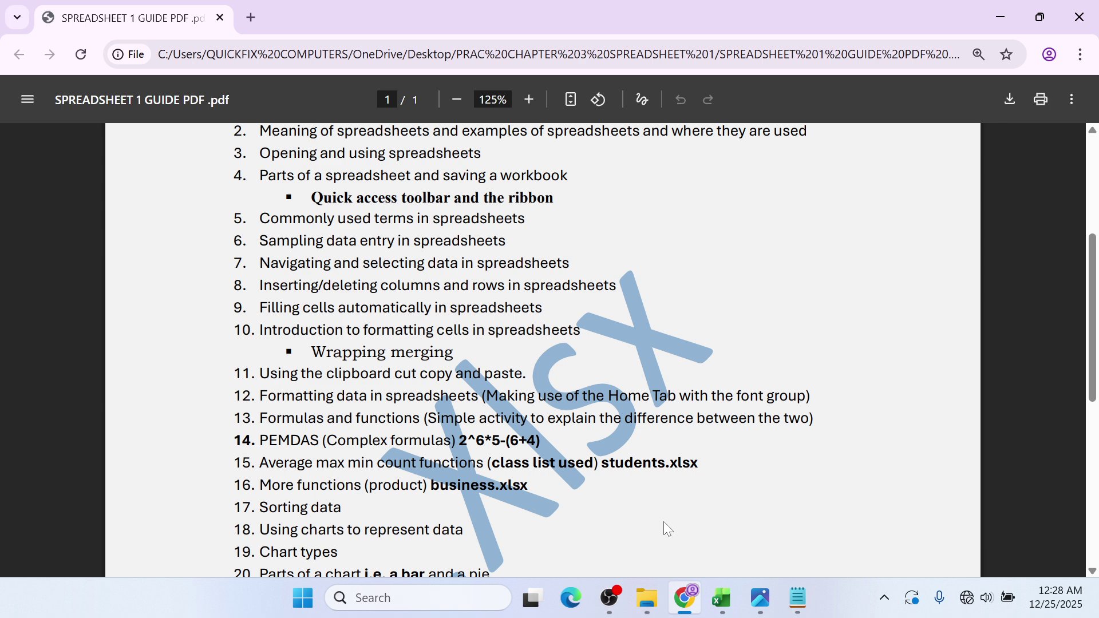
left_click(763, 597)
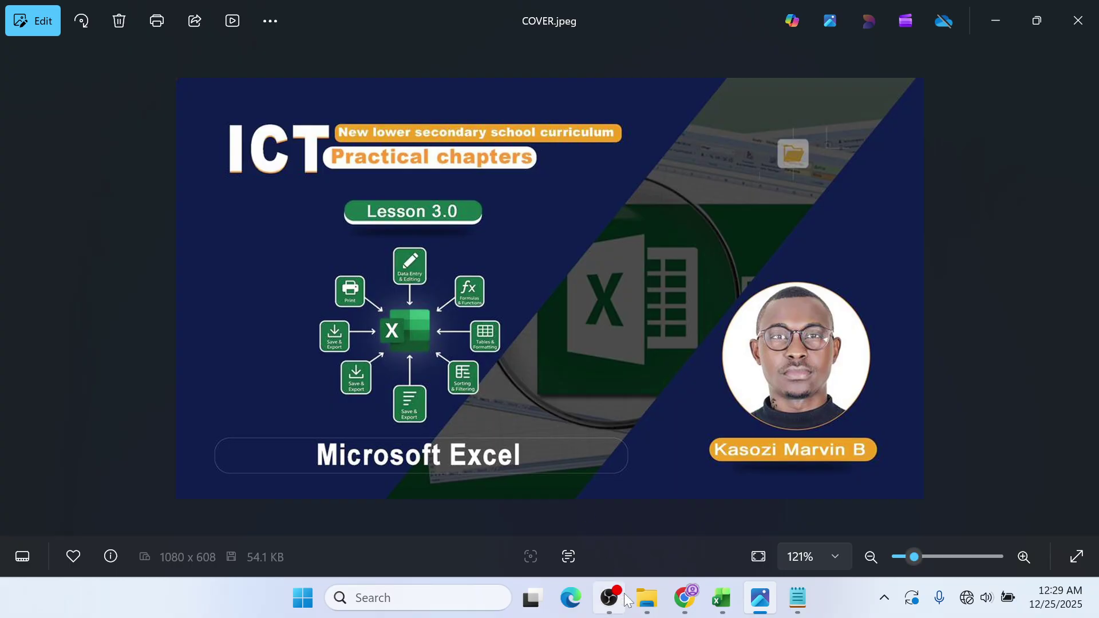
- Go back through the guide PDF to the Excel CELLS sheet with its merged title
left_click(686, 597)
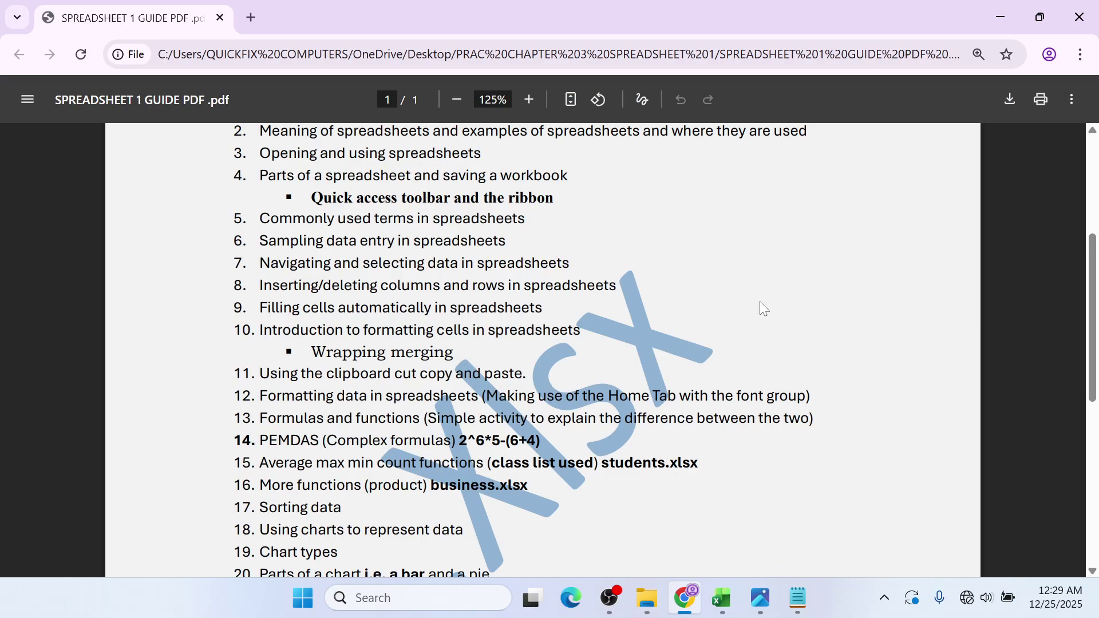
left_click(992, 19)
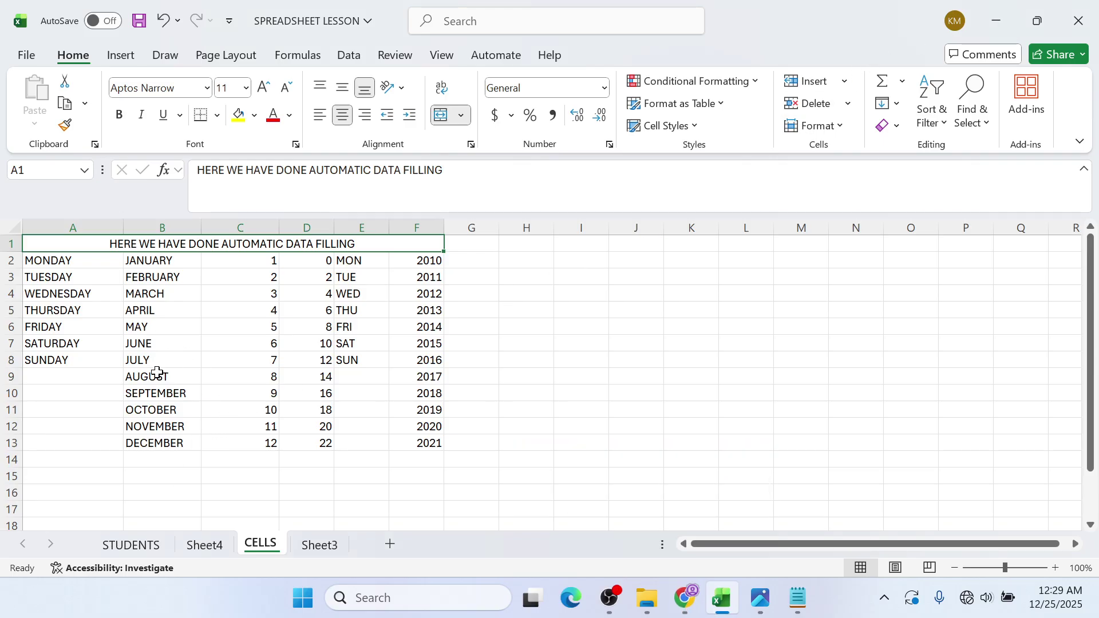
- Return to the STUDENTS sheet and select cells E4 and C7
left_click(141, 543)
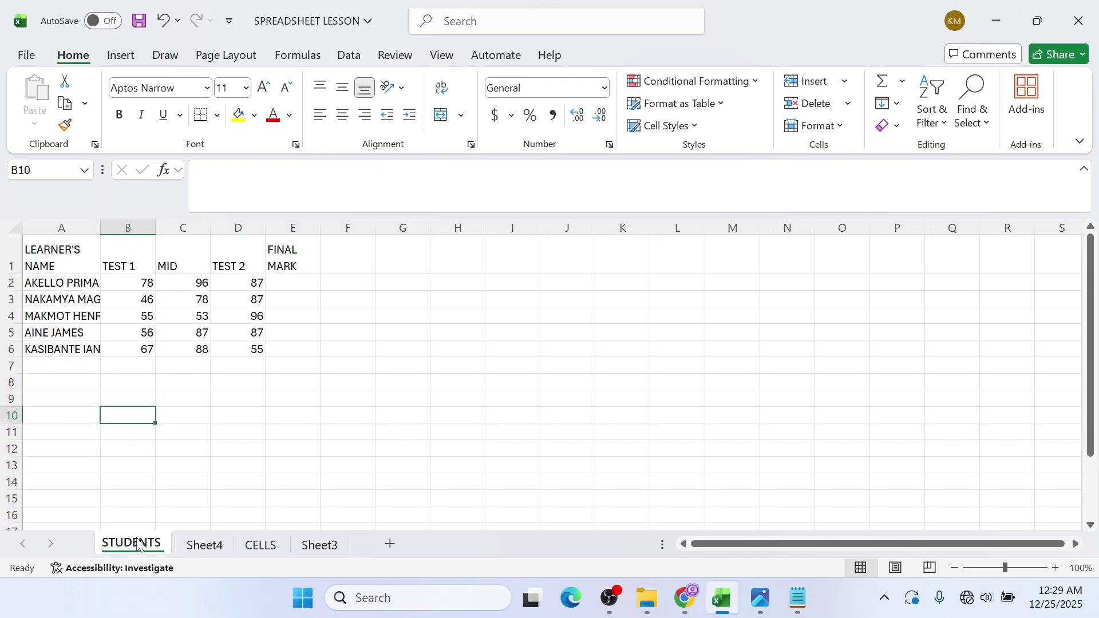
left_click(277, 315)
left_click(199, 367)
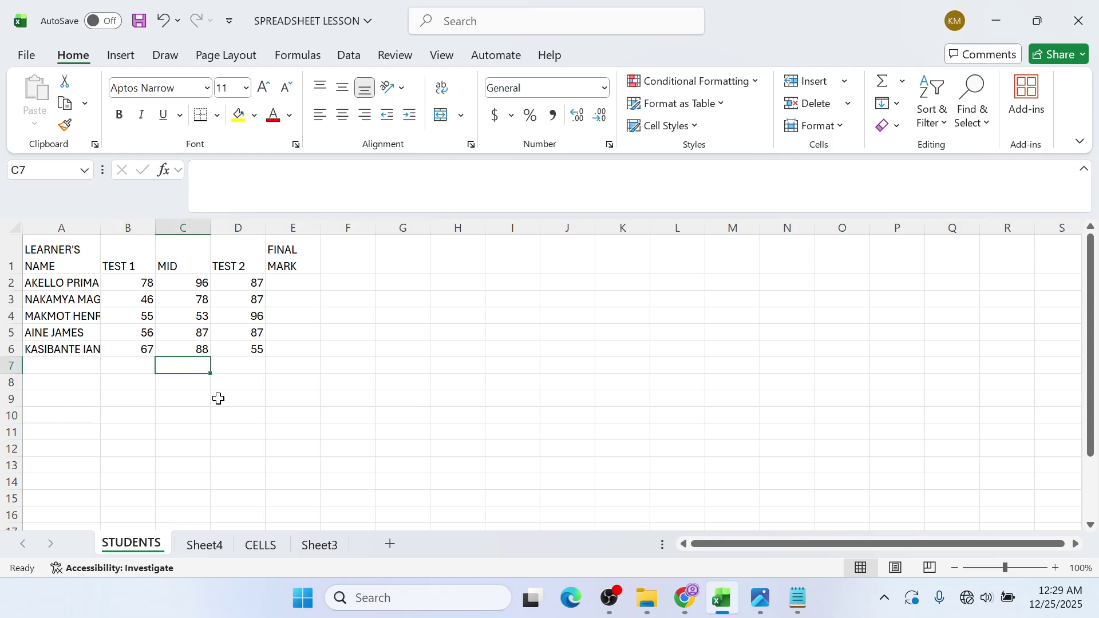
- Pause the OBS recording and minimise OBS and Excel to the desktop
left_click(611, 601)
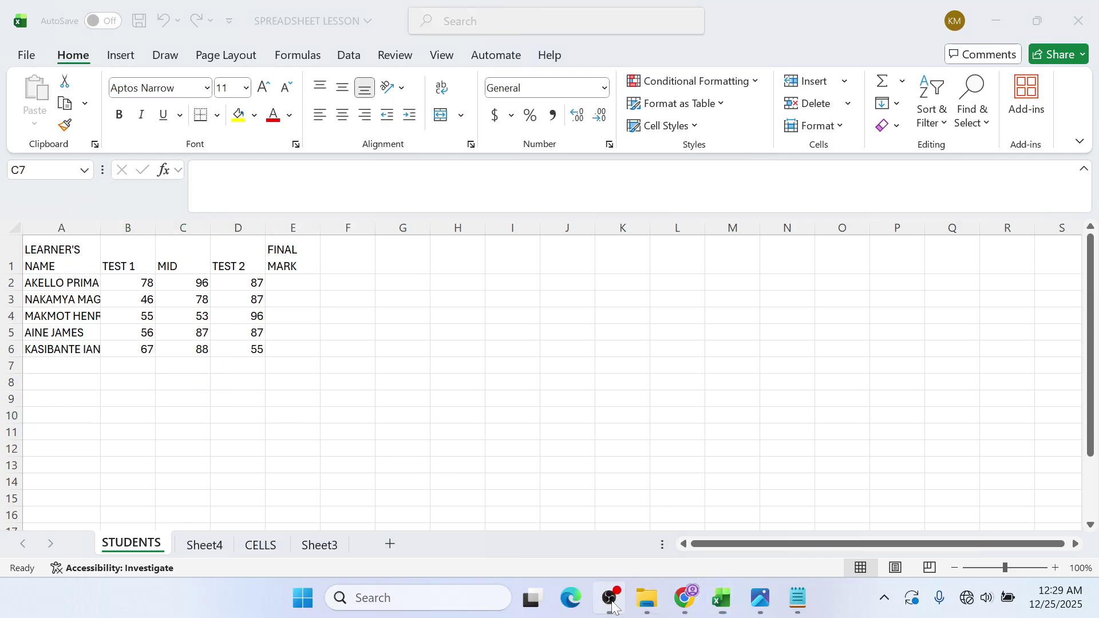
left_click(1082, 404)
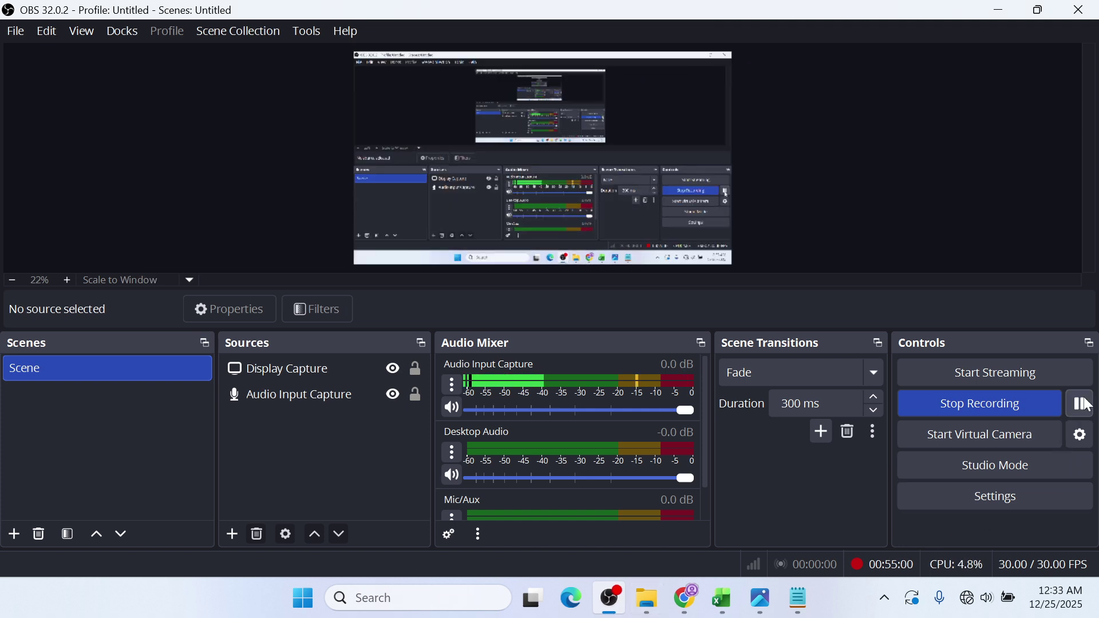
left_click(999, 9)
left_click(993, 6)
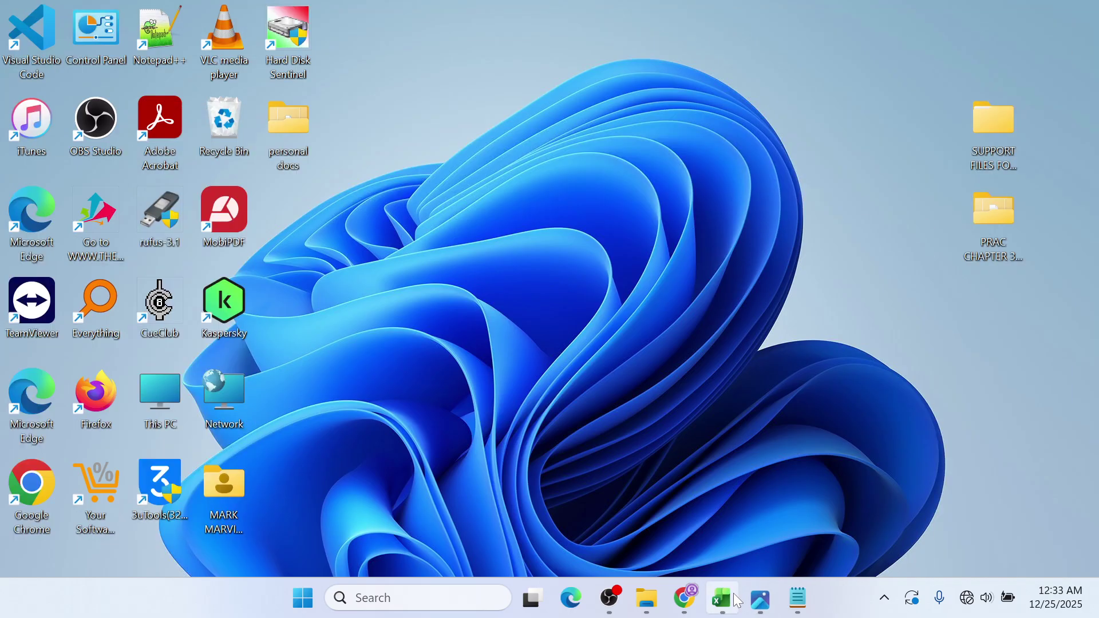
- Check the spreadsheet guide PDF in Chrome, then minimise it and return to the SPREADSHEET LESSON workbook
left_click(696, 599)
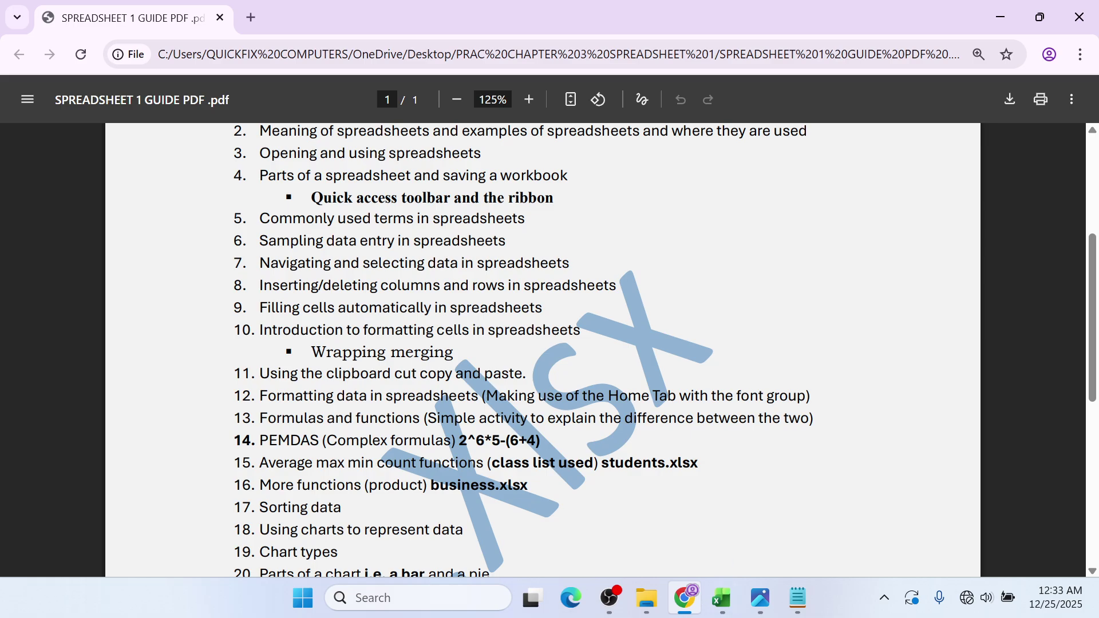
left_click(1001, 23)
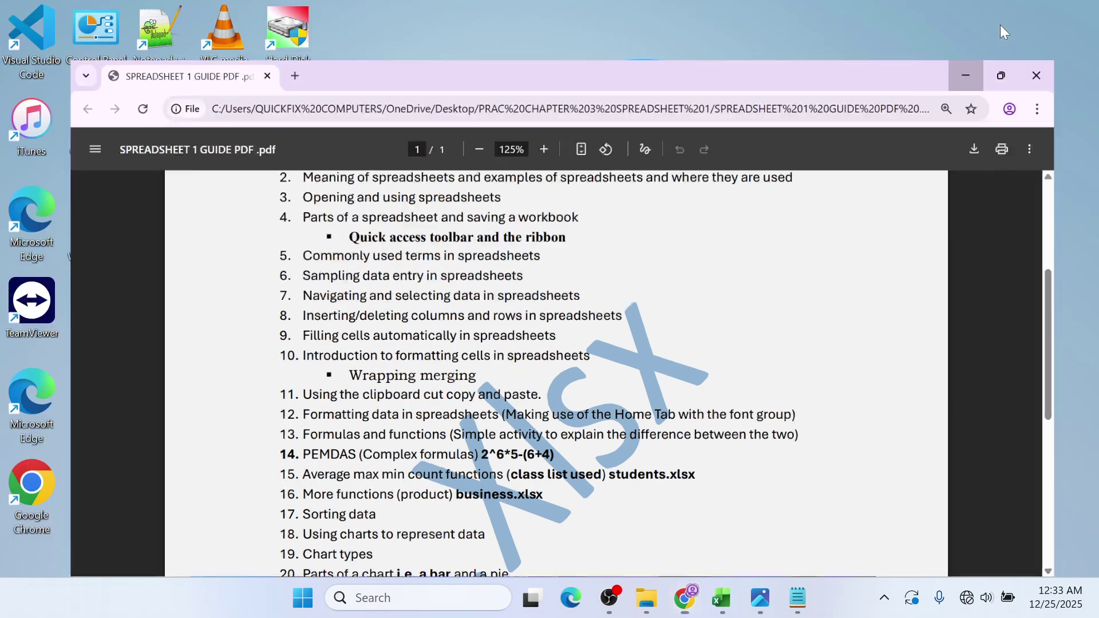
mouse_move(761, 601)
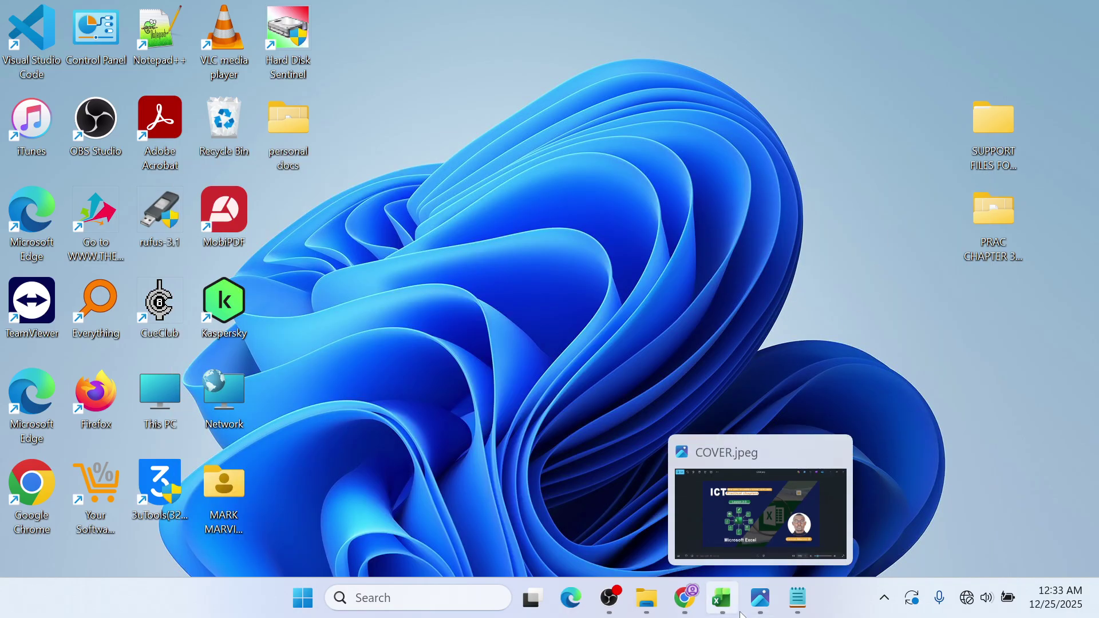
left_click(735, 600)
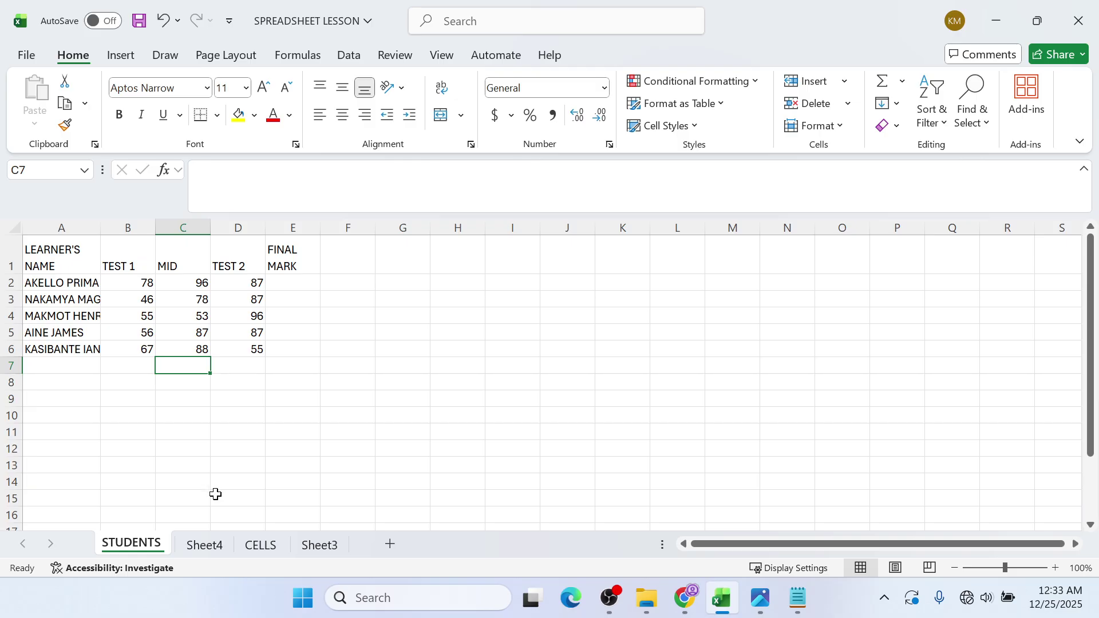
- Rename the empty Sheet3 tab to DUPLICATE, then switch back to the STUDENTS sheet
left_click(309, 545)
right_click(309, 540)
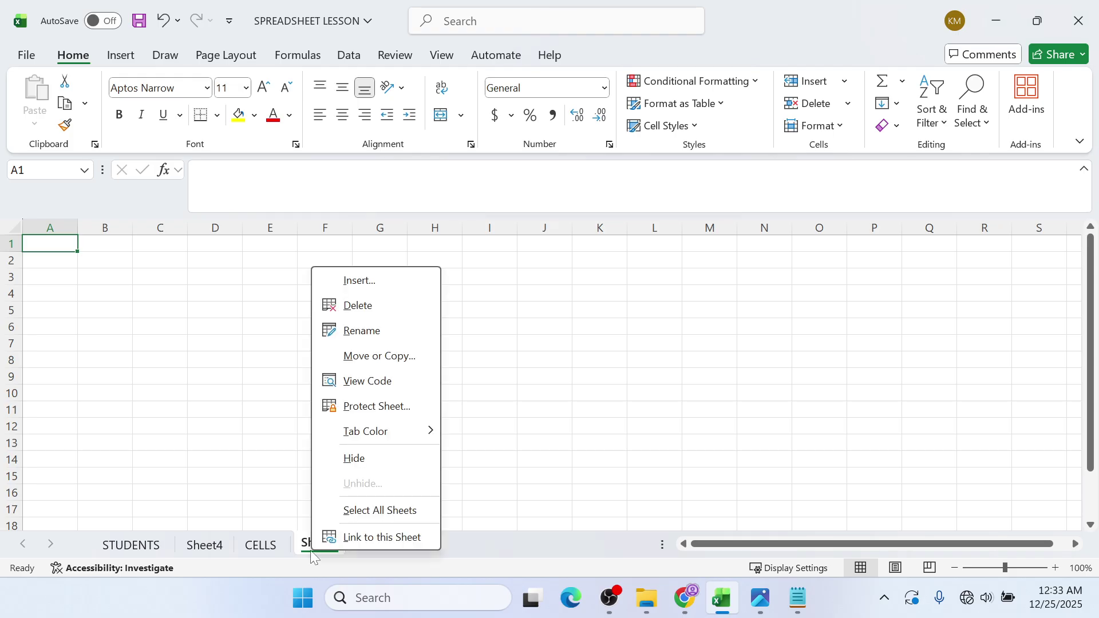
left_click(363, 332)
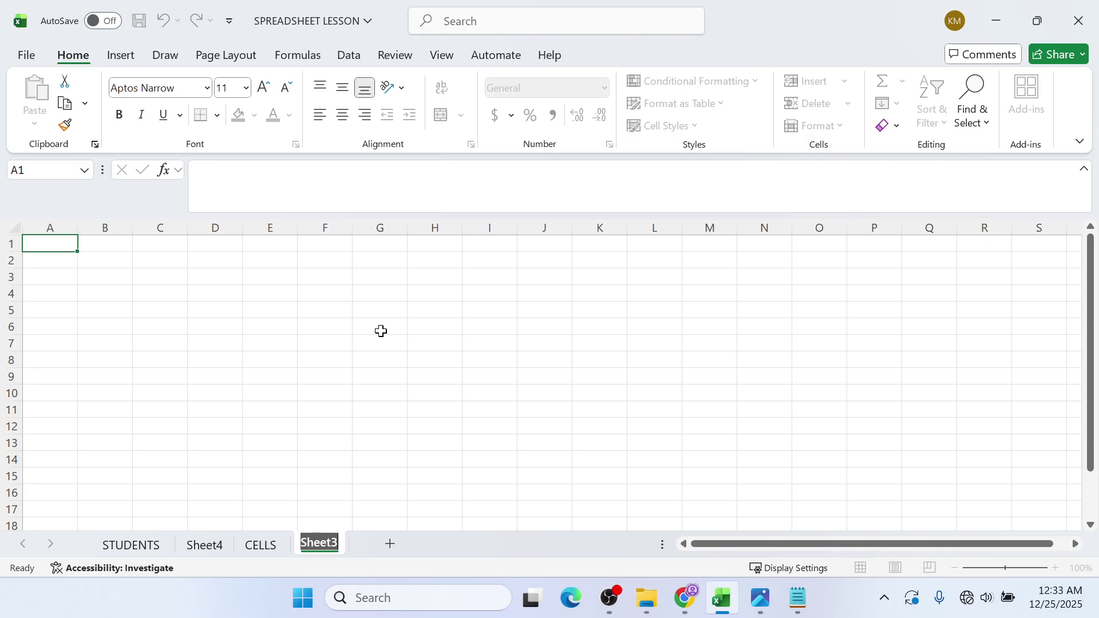
type("DUPLICA")
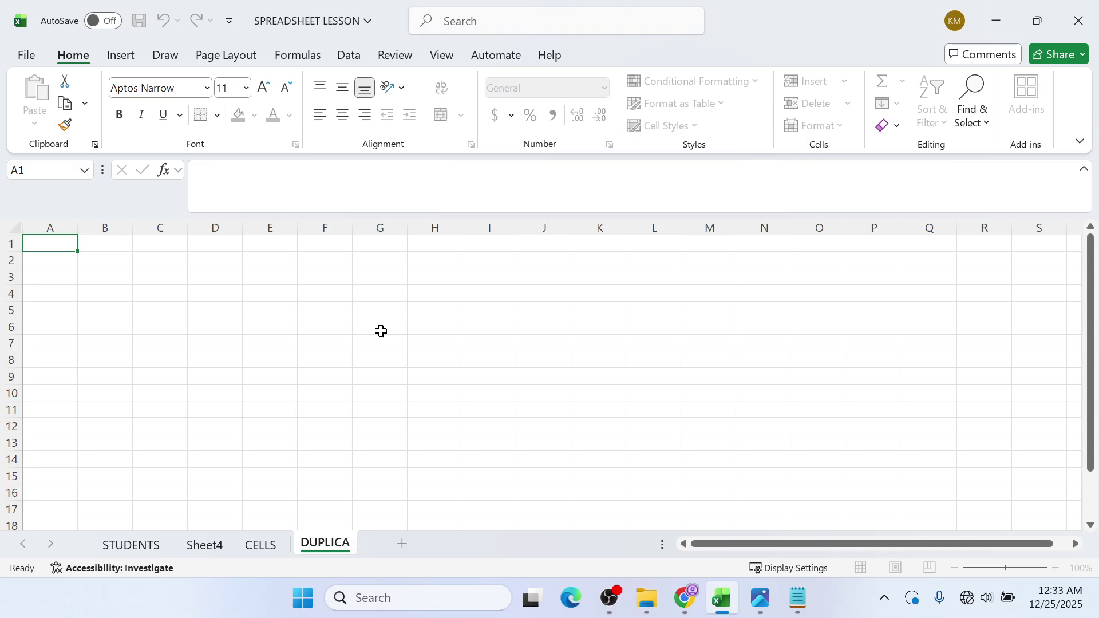
key("alt+Tab")
left_click(998, 17)
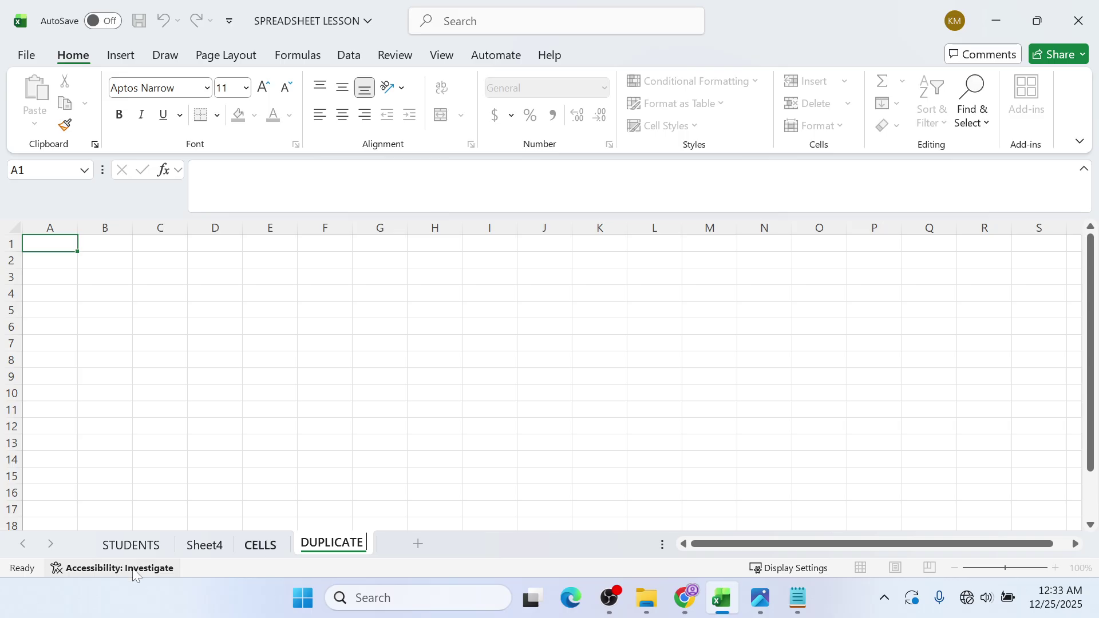
left_click(152, 548)
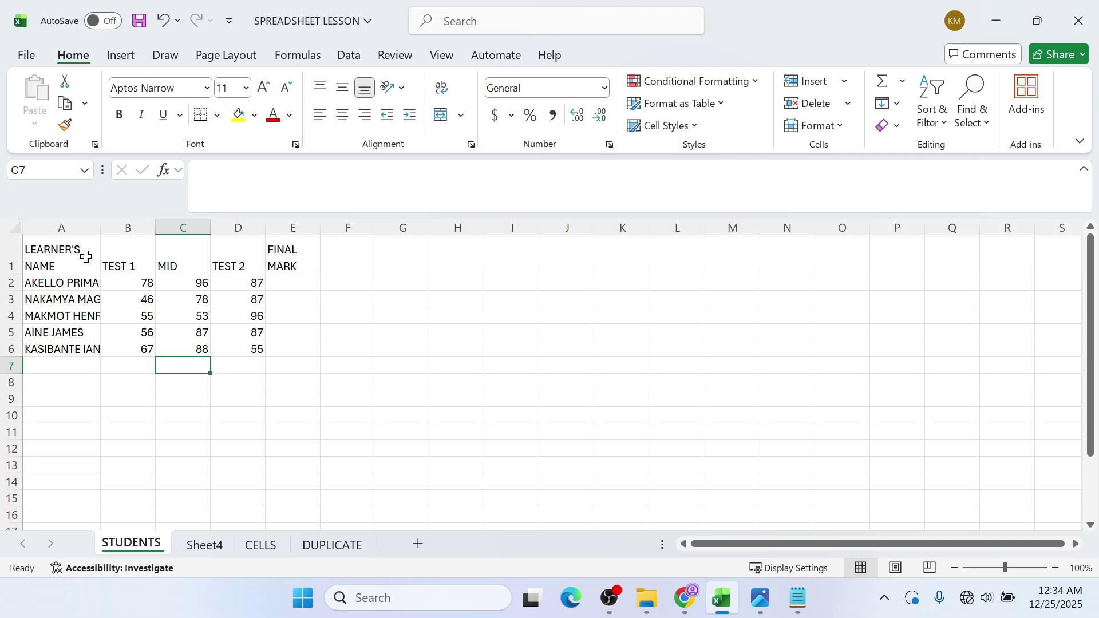
- Copy the learners' marks table on the STUDENTS sheet
left_click_drag(85, 257, 306, 349)
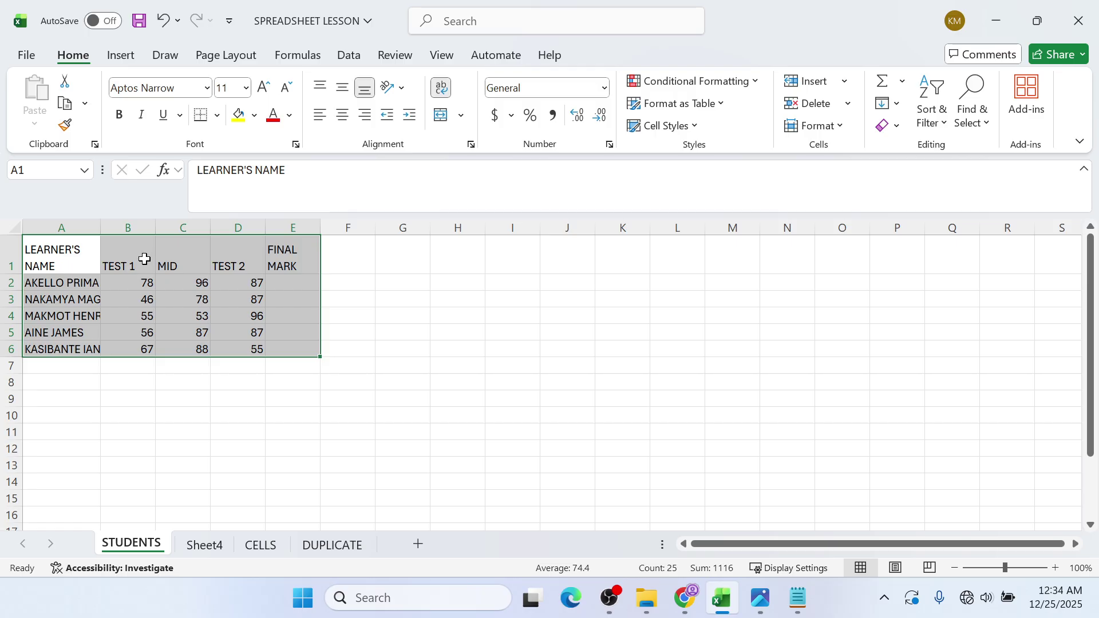
right_click(143, 269)
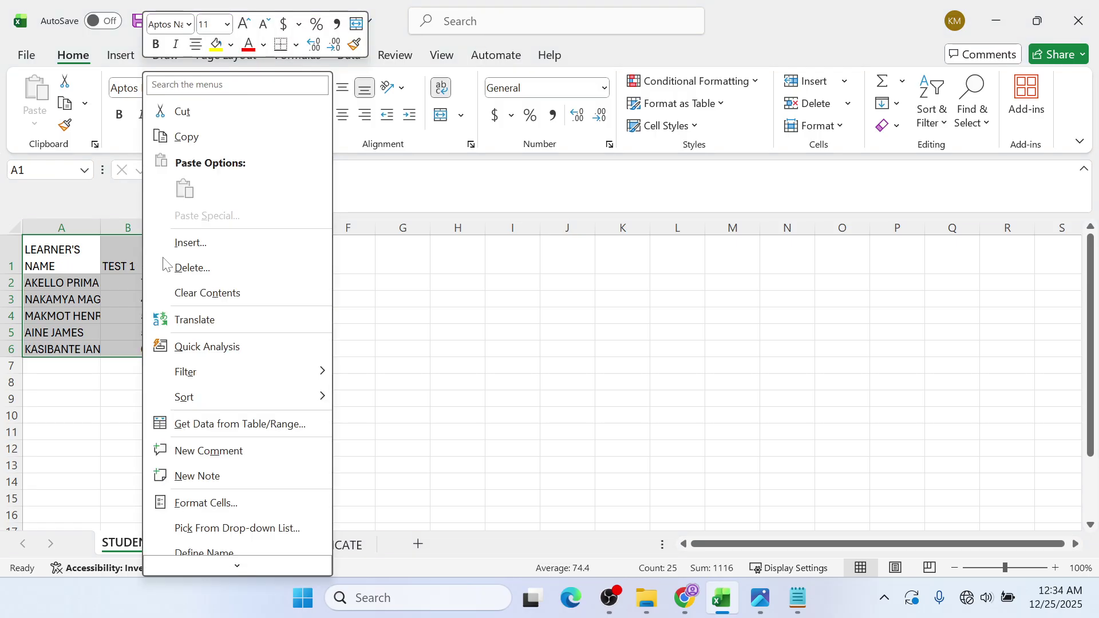
left_click(183, 137)
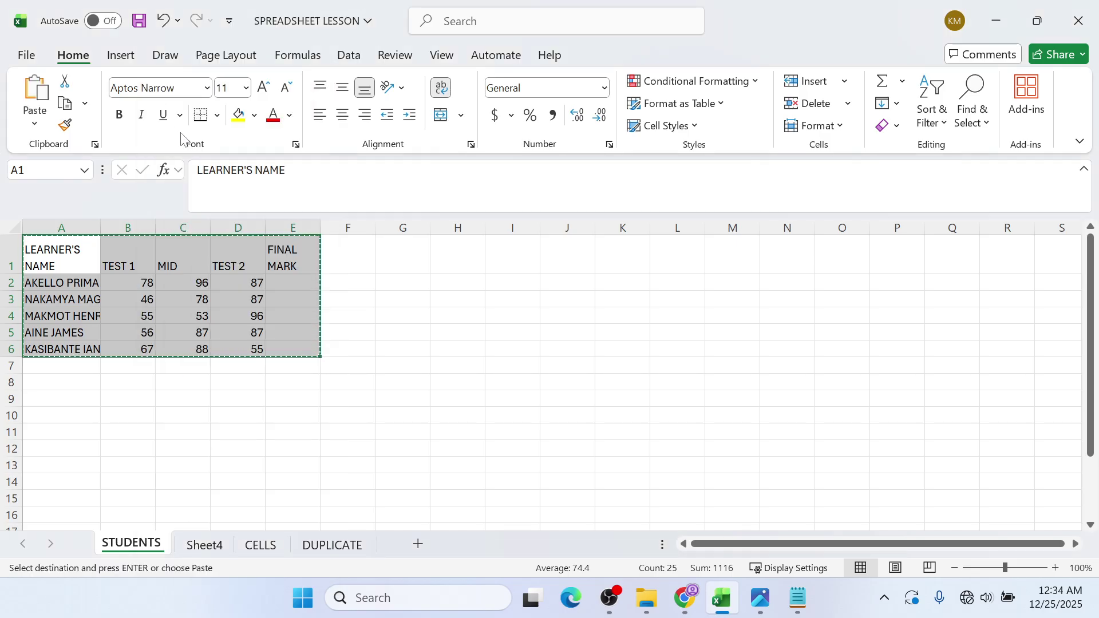
- Paste the copied table at A1 of the DUPLICATE sheet and widen column E slightly
left_click(334, 545)
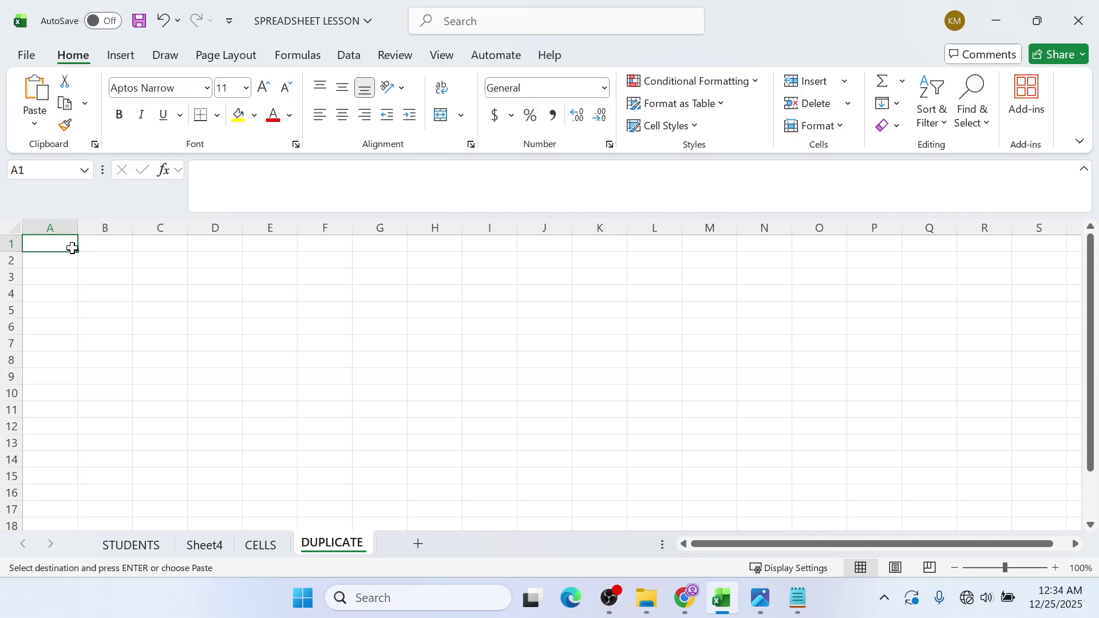
left_click(366, 343)
left_click(552, 411)
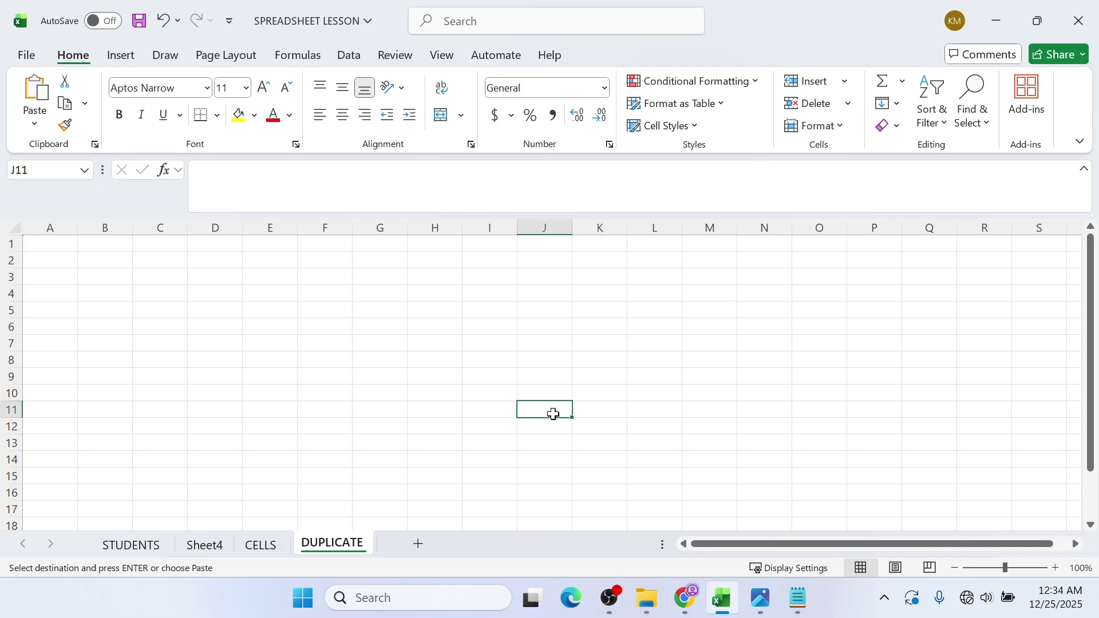
left_click(53, 241)
right_click(54, 242)
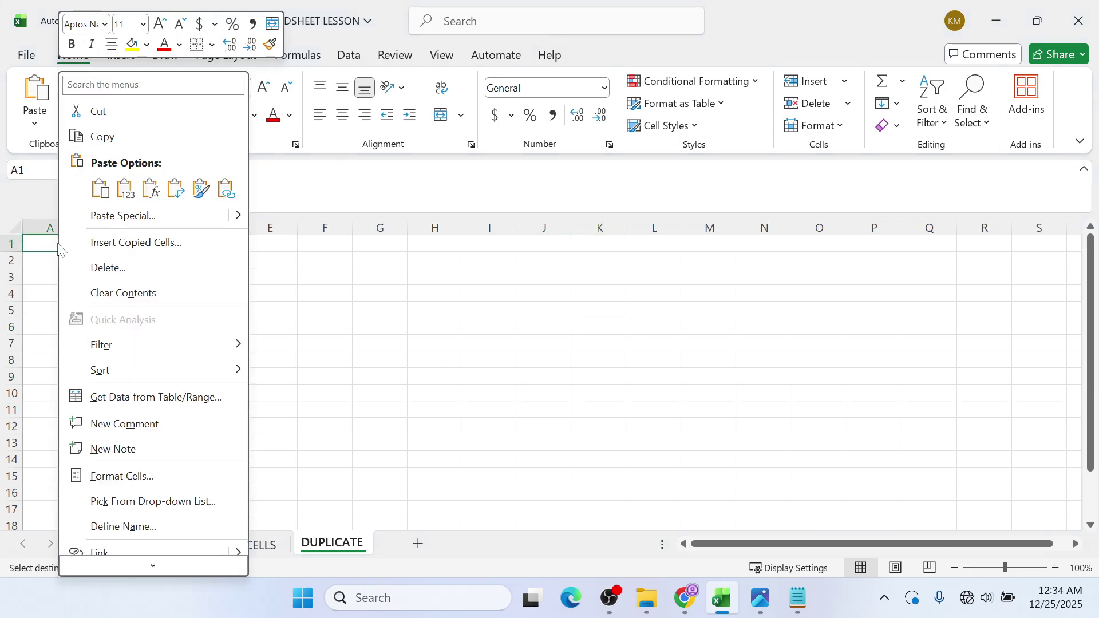
left_click(99, 189)
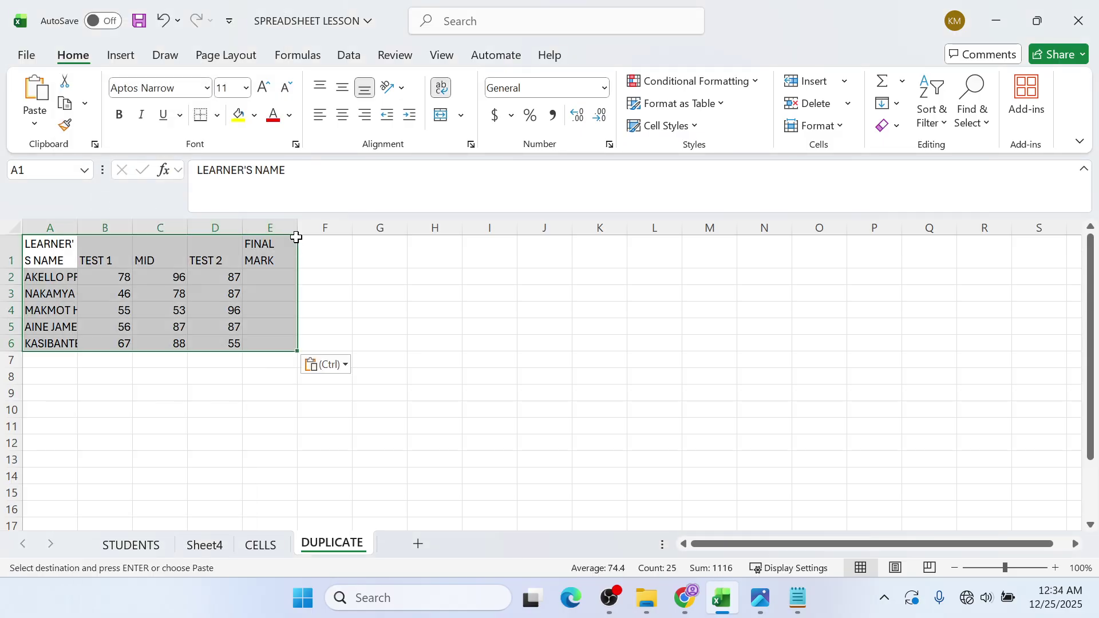
left_click_drag(296, 227, 304, 228)
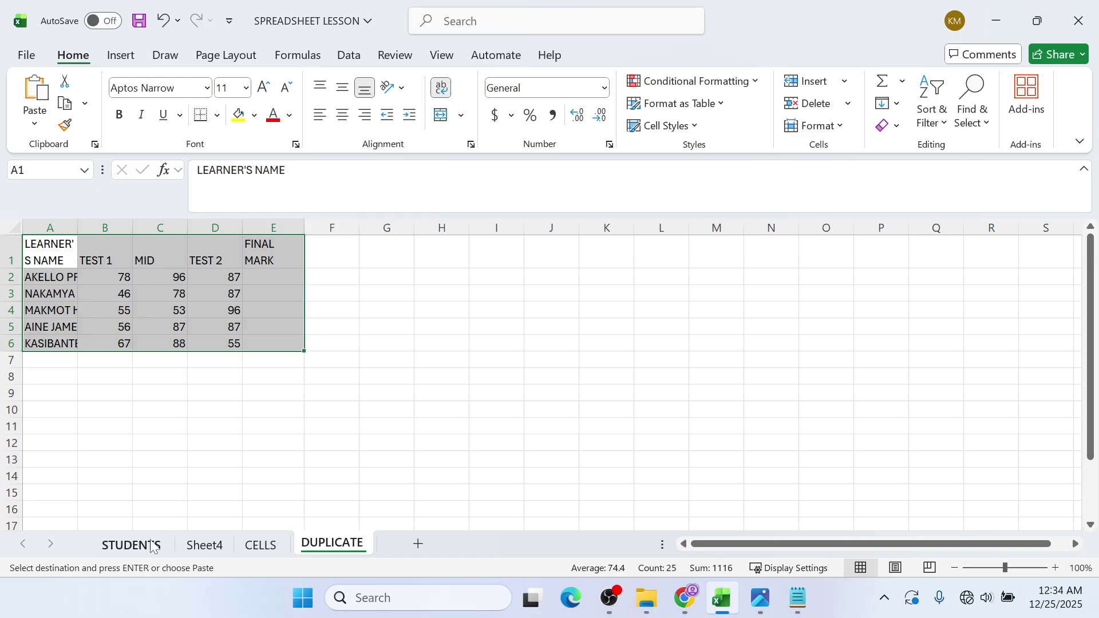
left_click(131, 545)
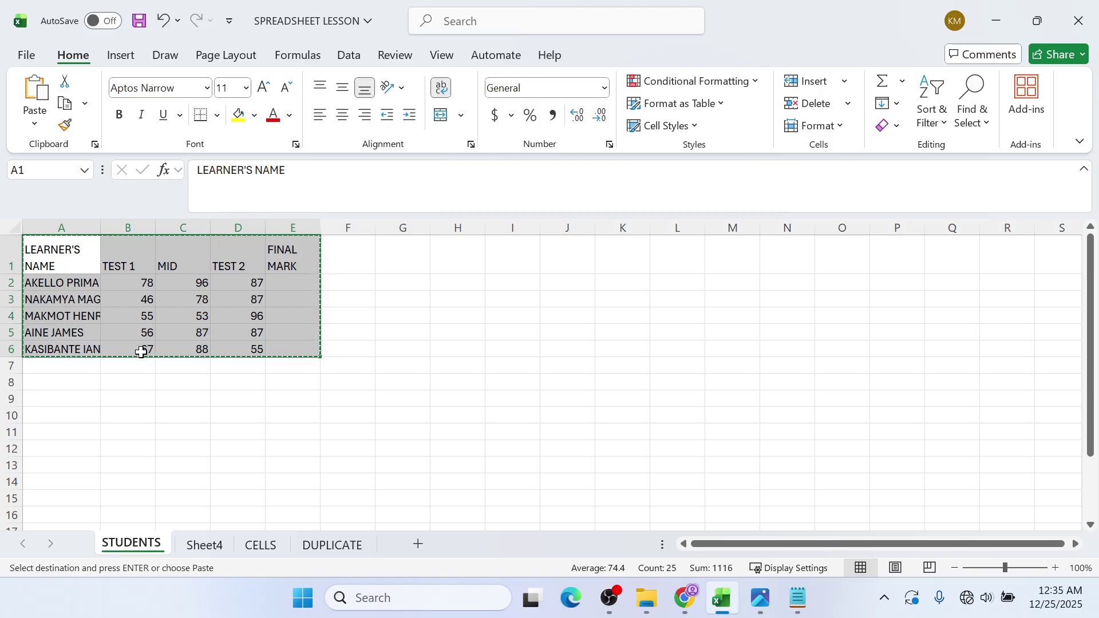
key("Escape")
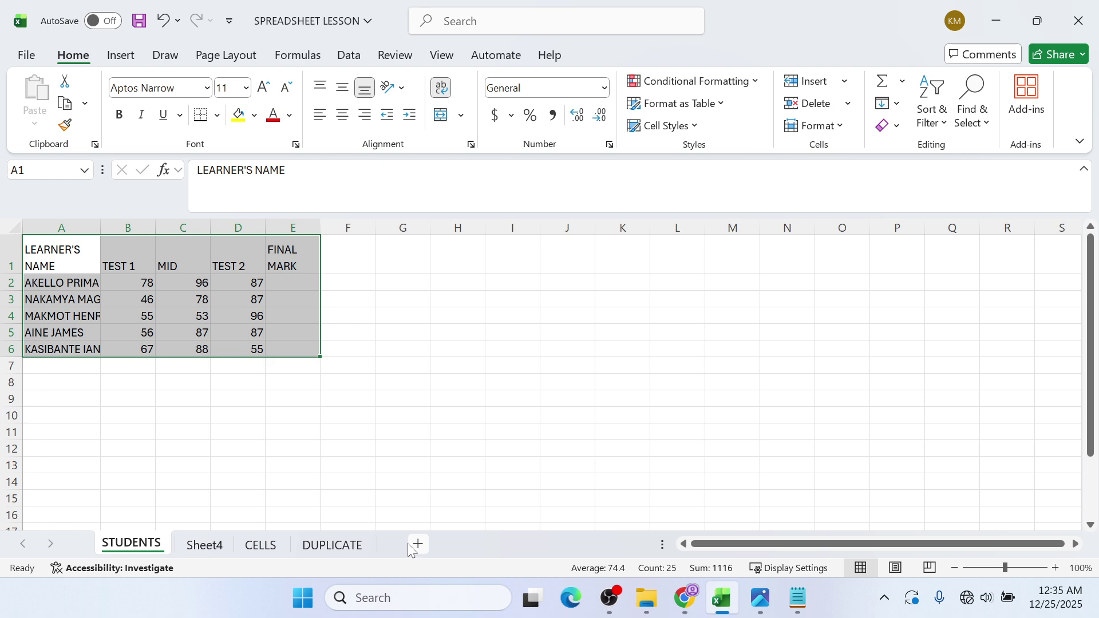
left_click(351, 548)
key("ctrl+v")
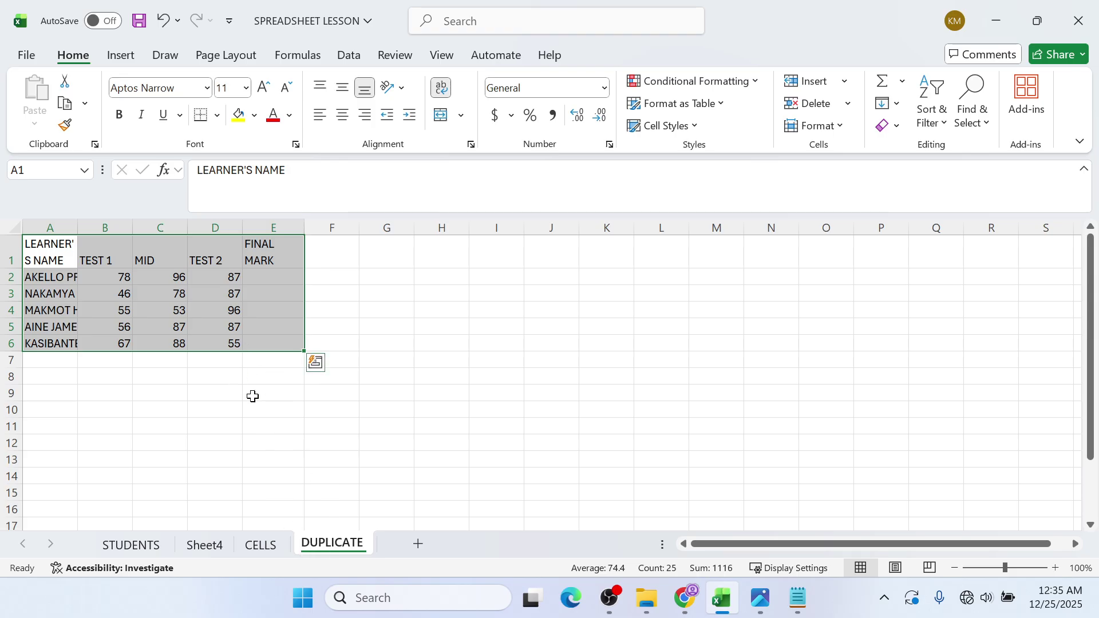
left_click(108, 359)
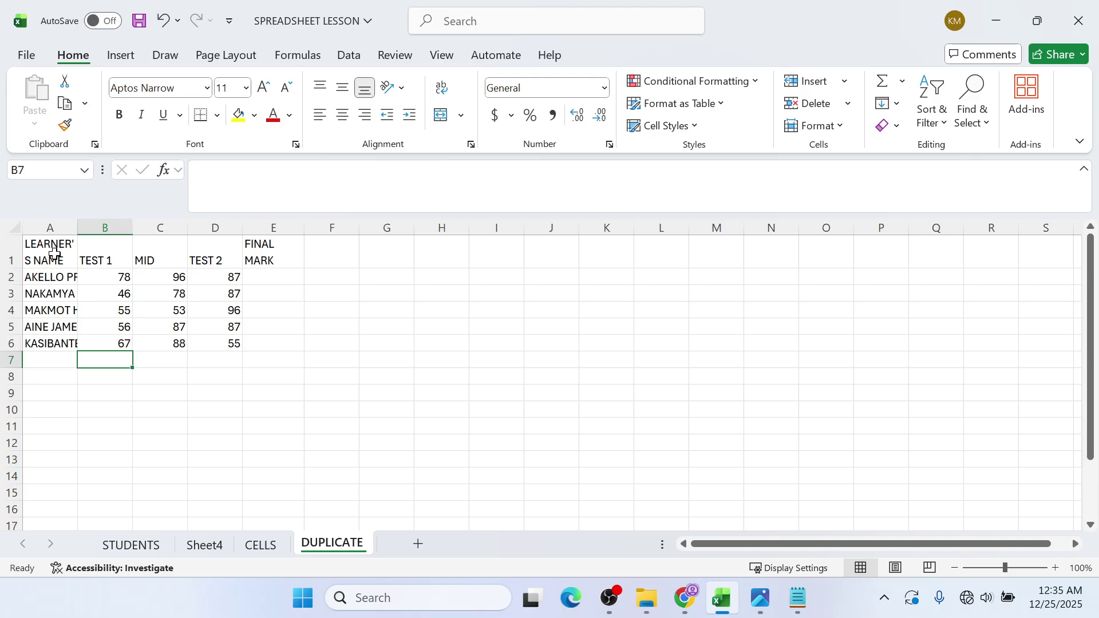
left_click(55, 253)
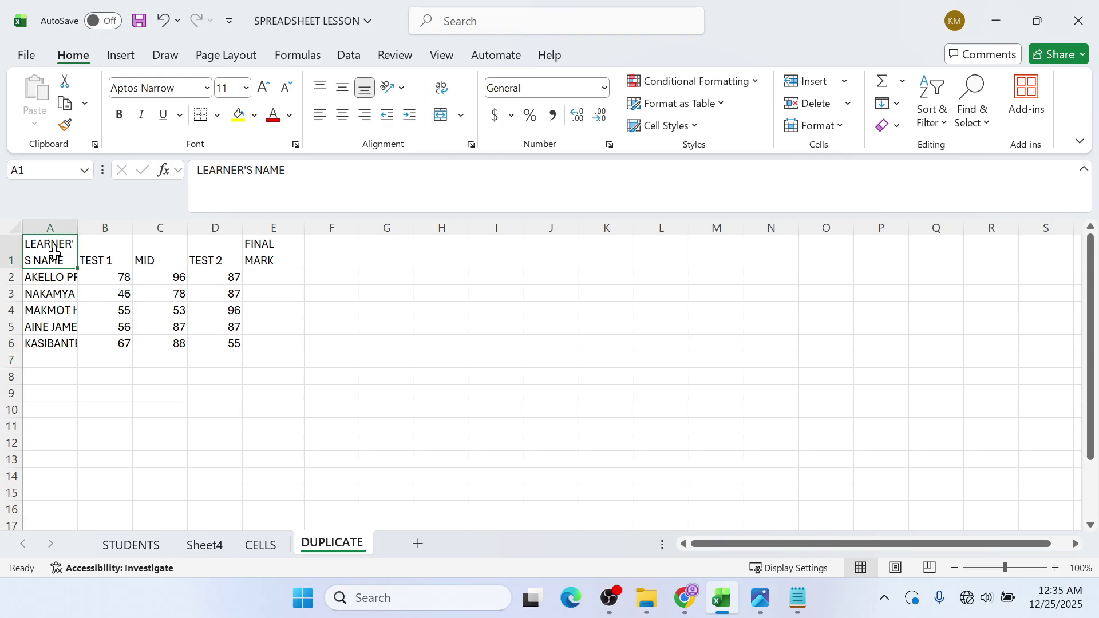
- Cut the marks table A1:E6 from DUPLICATE and paste it at A1 of Sheet4
left_click_drag(55, 253, 266, 344)
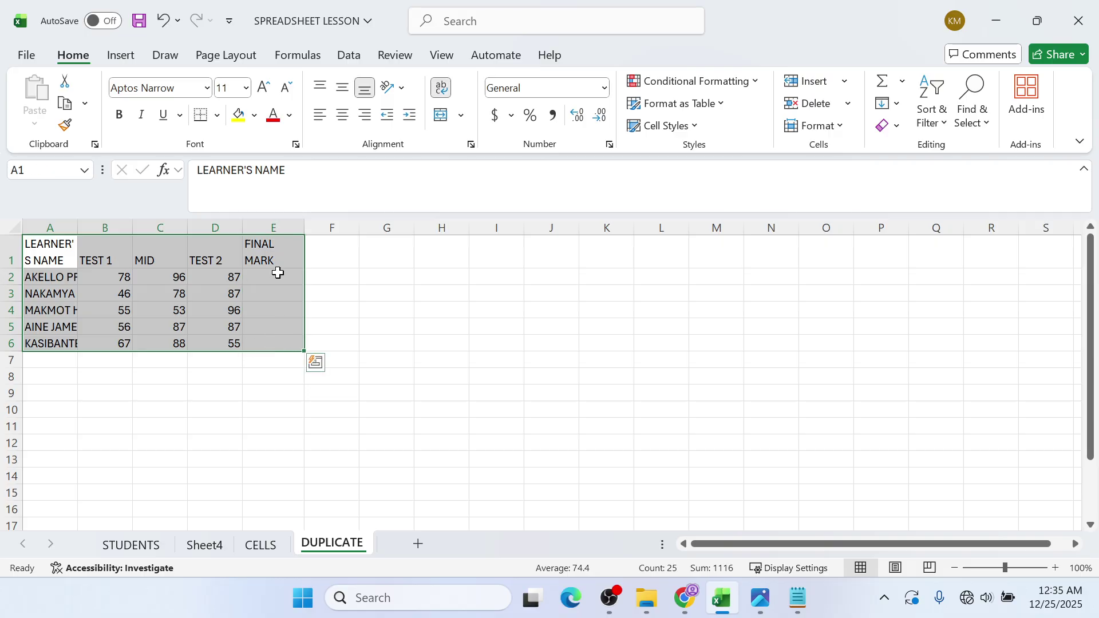
right_click(278, 273)
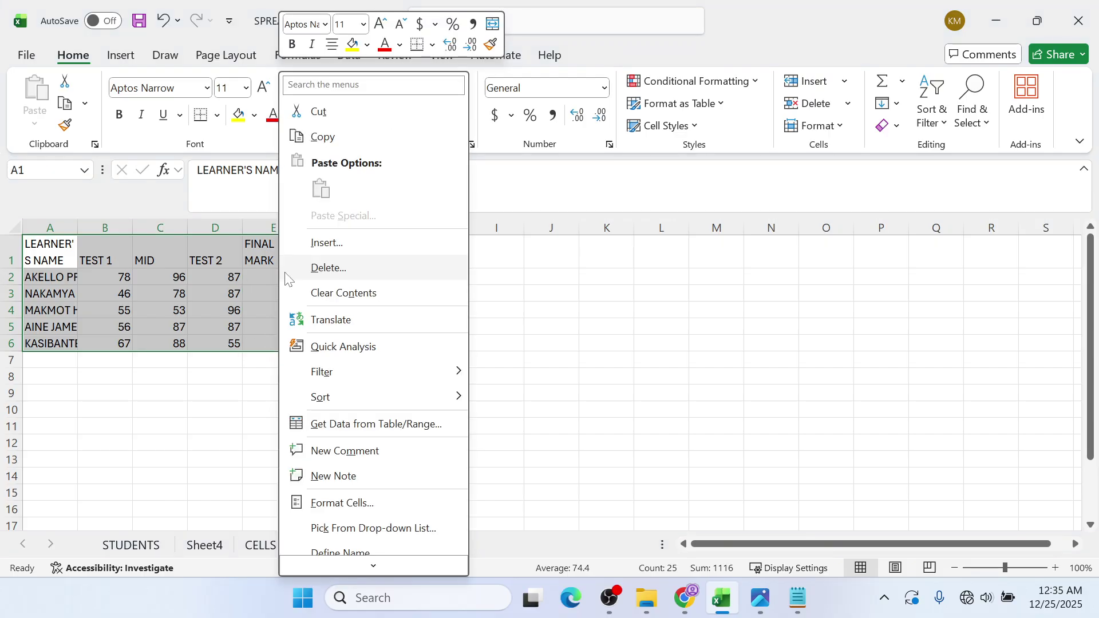
left_click(332, 117)
left_click(209, 547)
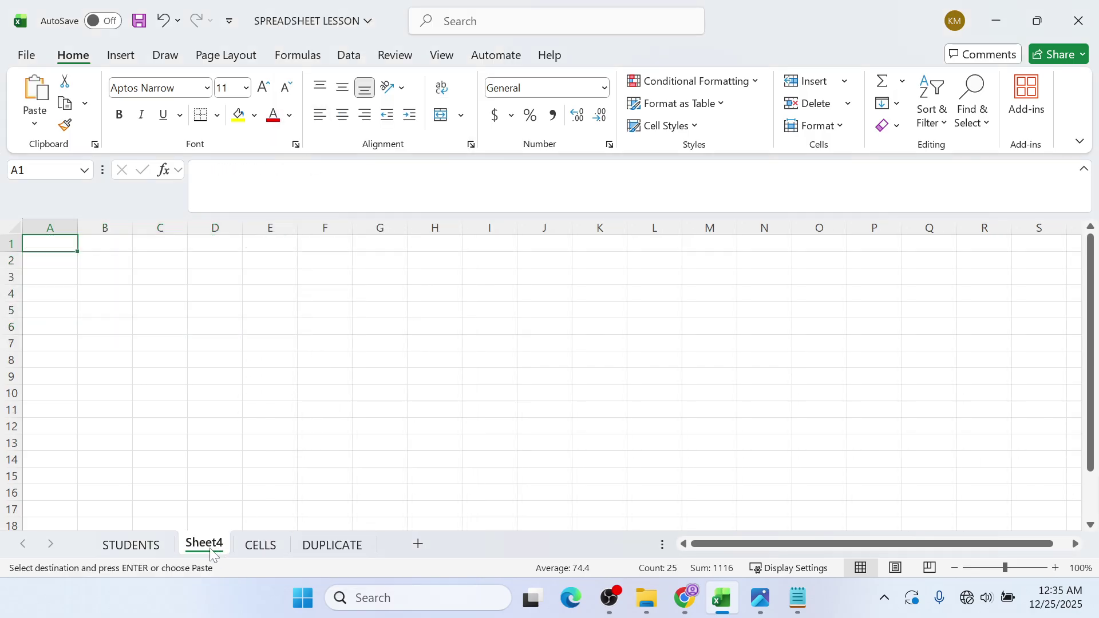
right_click(64, 252)
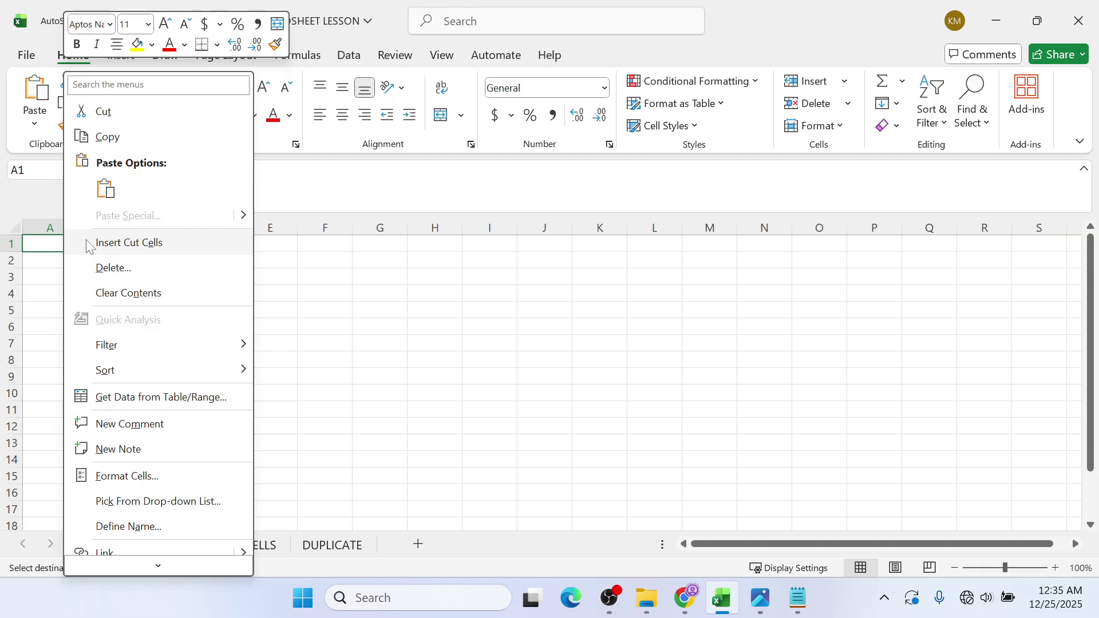
left_click(107, 188)
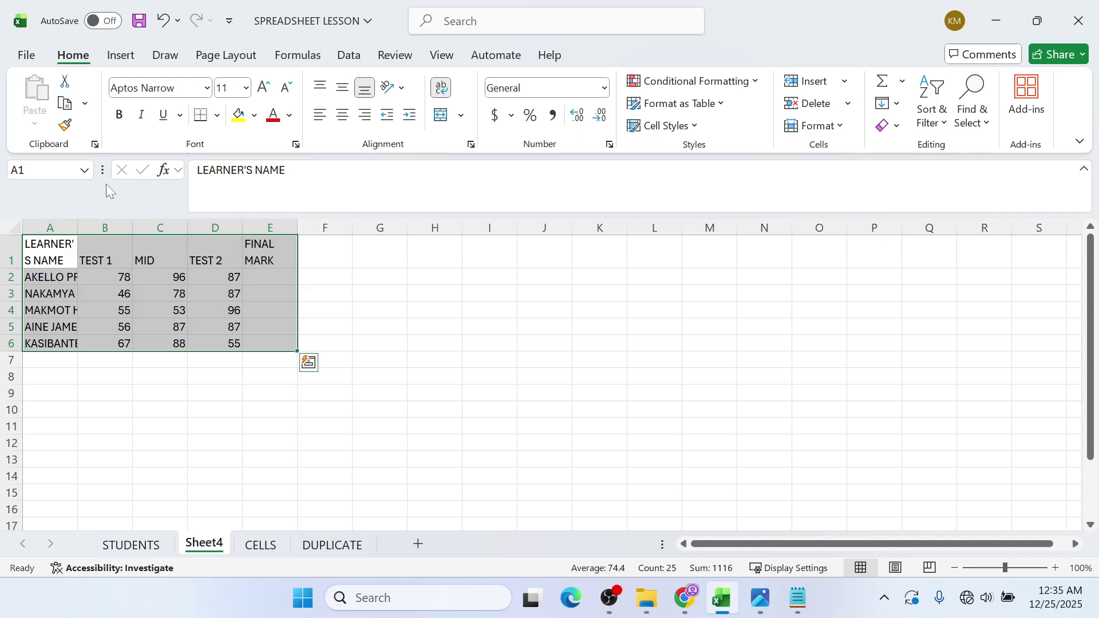
- Confirm DUPLICATE is now empty, then go to the STUDENTS sheet and bring up the guide PDF
left_click(328, 554)
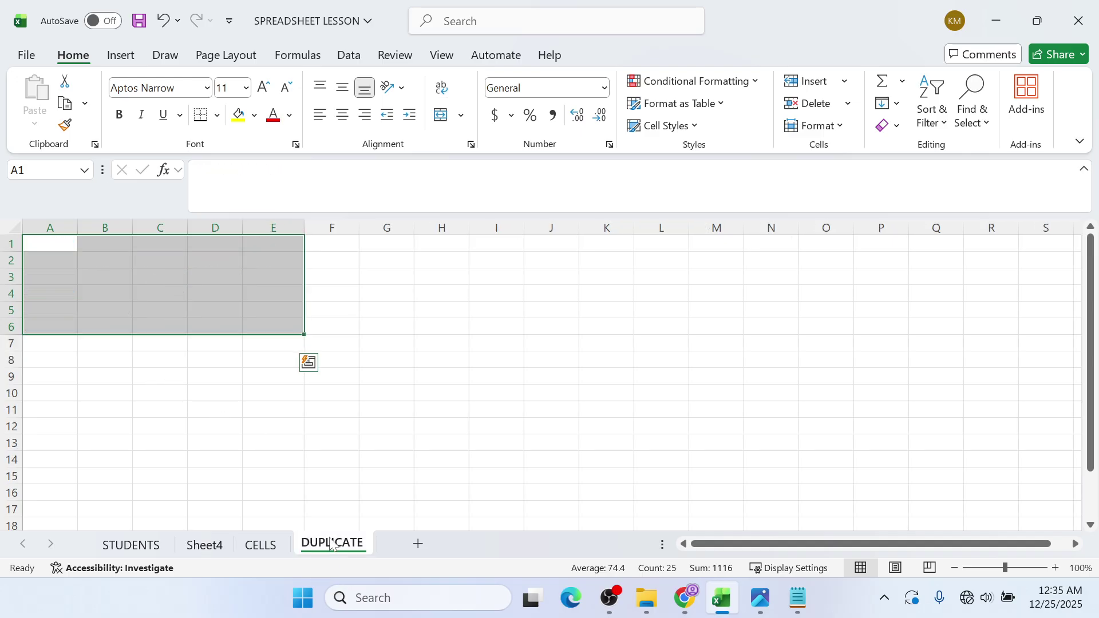
left_click(218, 553)
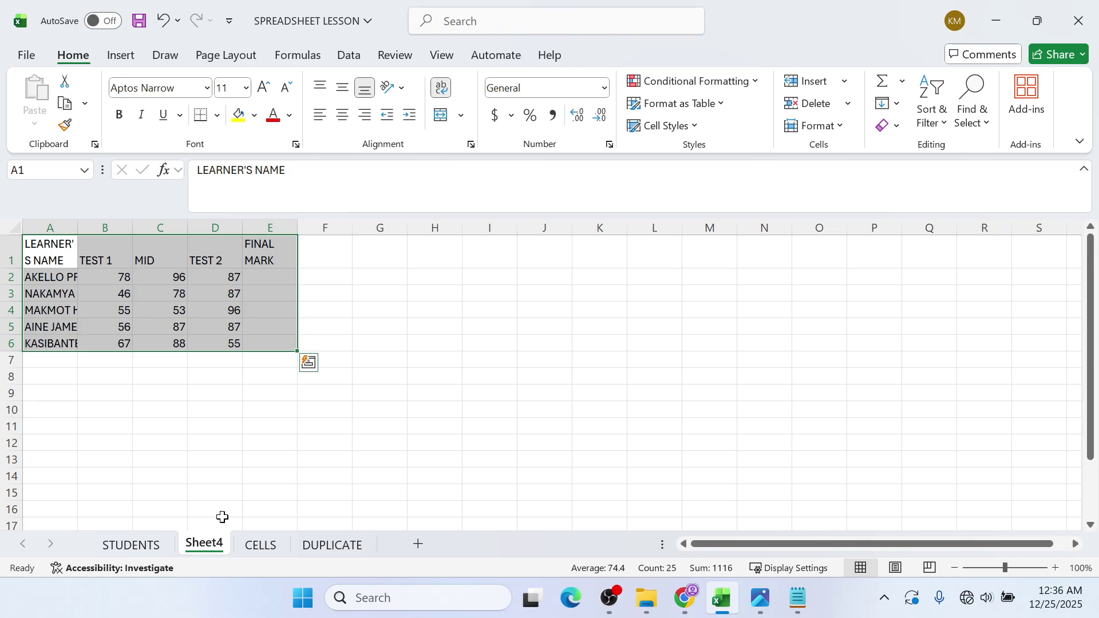
key("Escape")
left_click(149, 545)
left_click(685, 598)
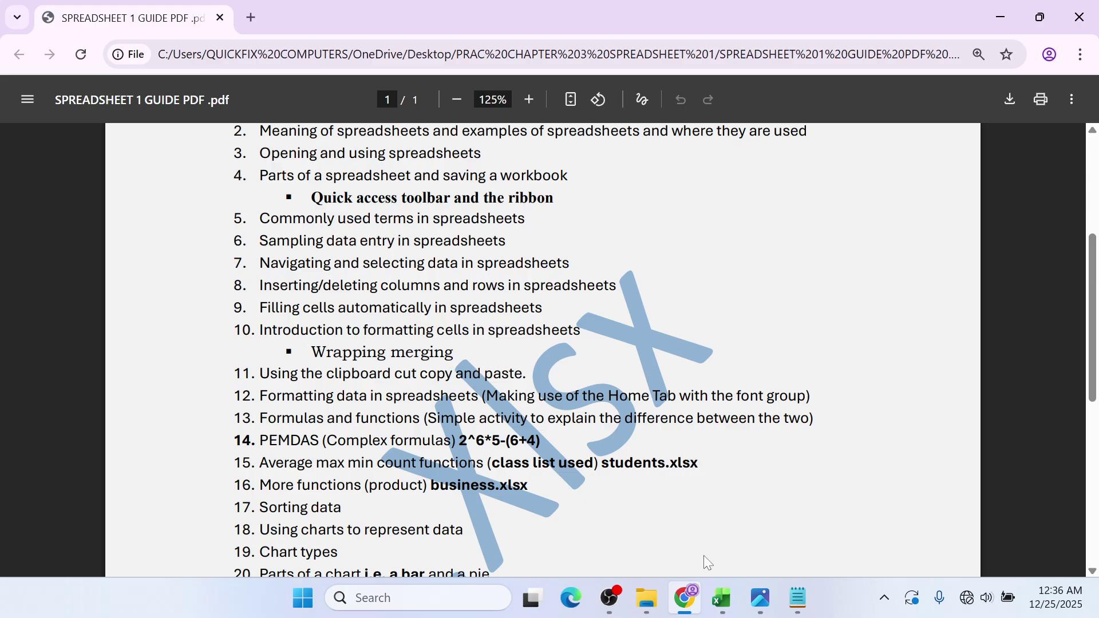
- Return to the workbook and select cell A1 (LEARNER'S NAME) on the STUDENTS sheet
left_click(721, 597)
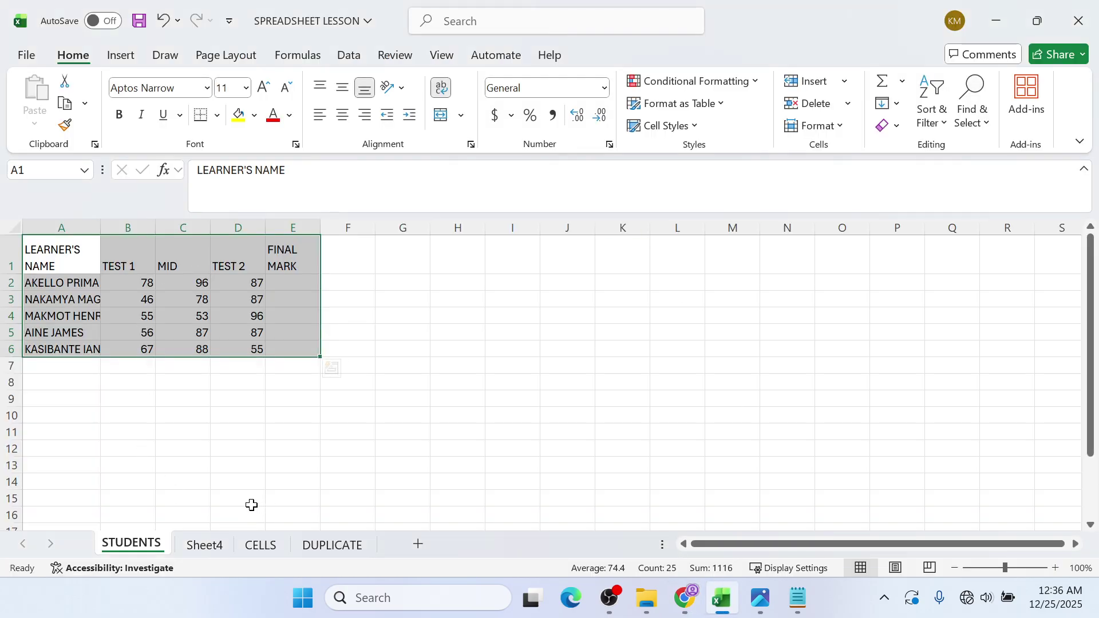
left_click(103, 328)
left_click(207, 415)
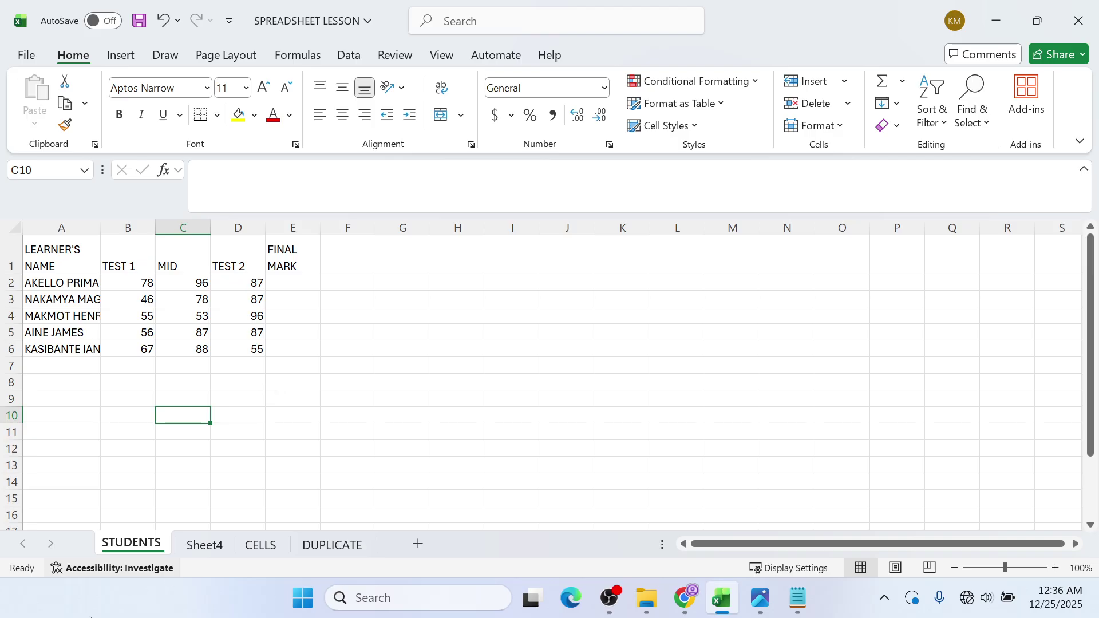
left_click(80, 258)
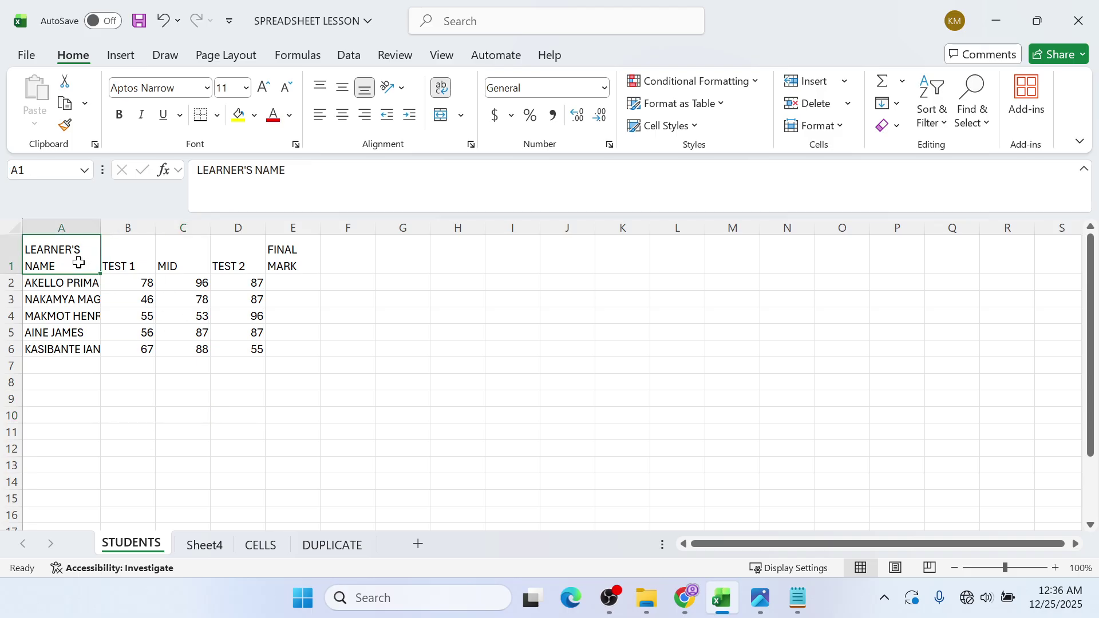
- Review the guide PDF once more, minimise it, and select the header row A1:E1
left_click(689, 595)
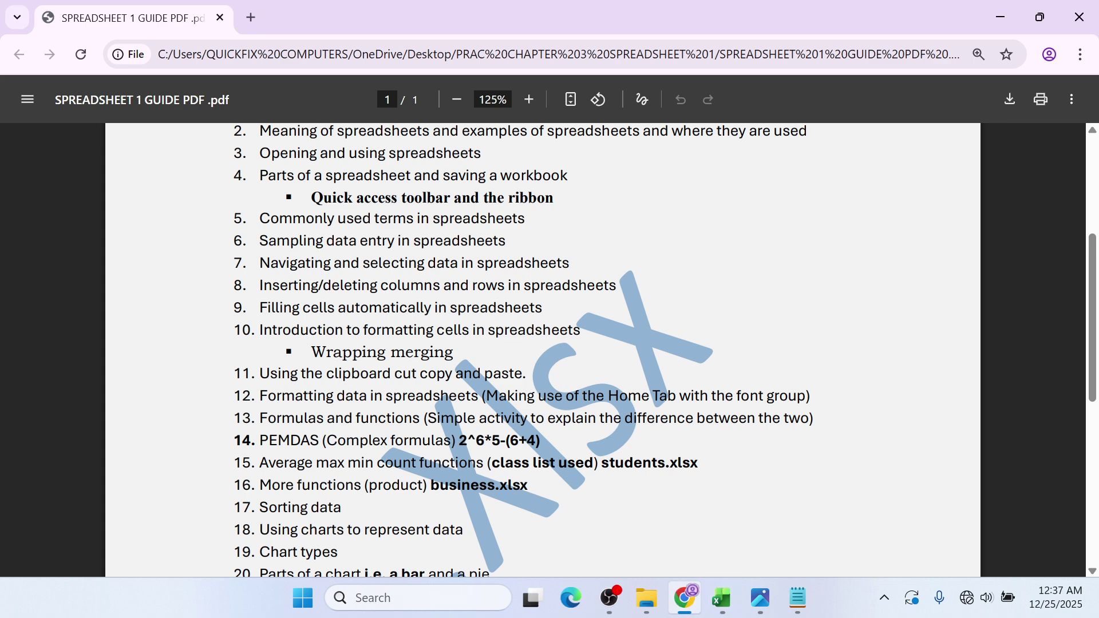
left_click(1000, 16)
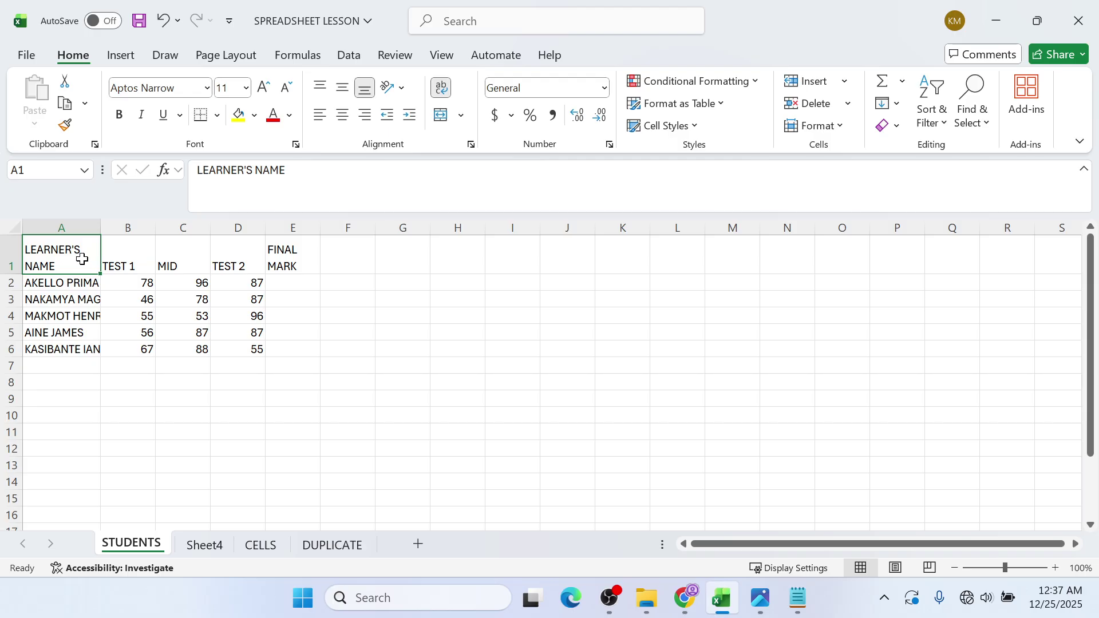
left_click_drag(81, 260, 291, 248)
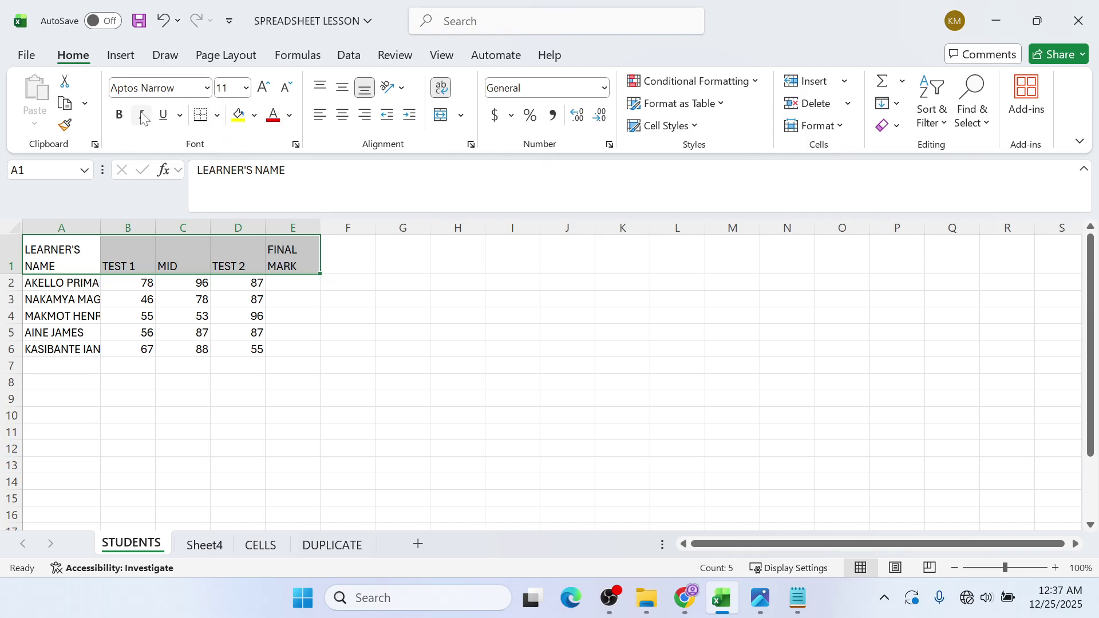
- Make headers A1:E1 bold, red and underlined with an Orange Accent 2 Lighter 80% fill
left_click(120, 115)
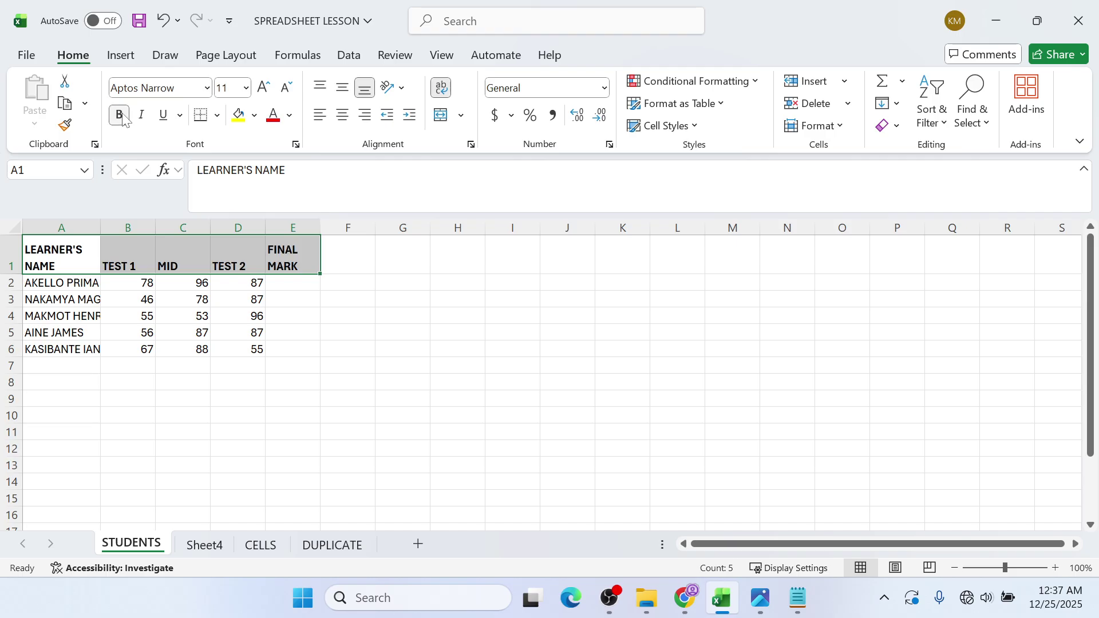
left_click(289, 115)
left_click(299, 361)
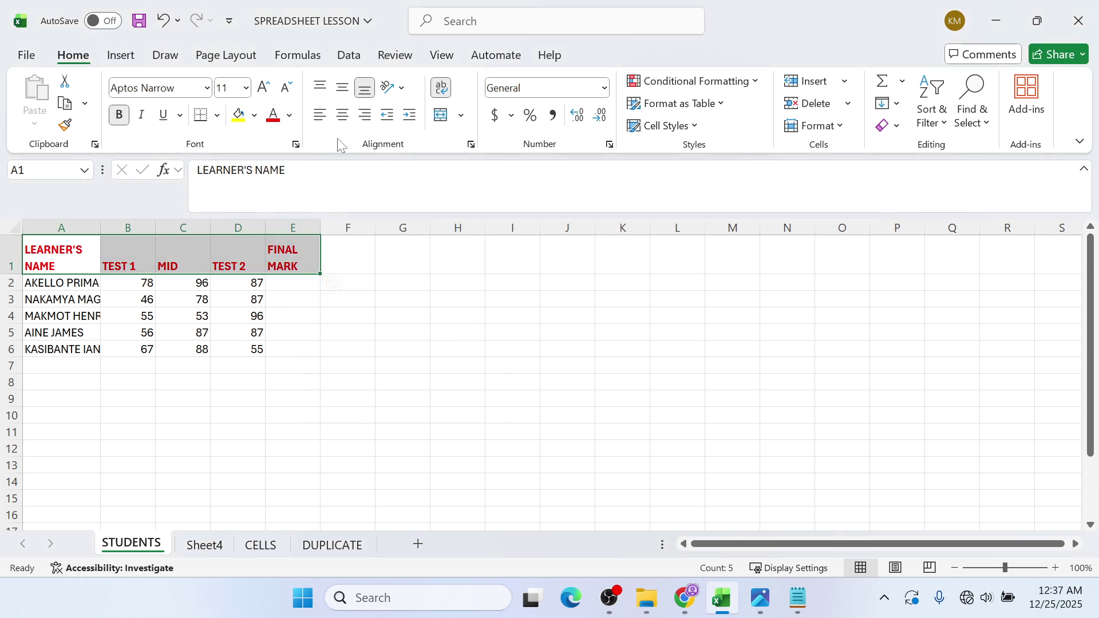
left_click(254, 115)
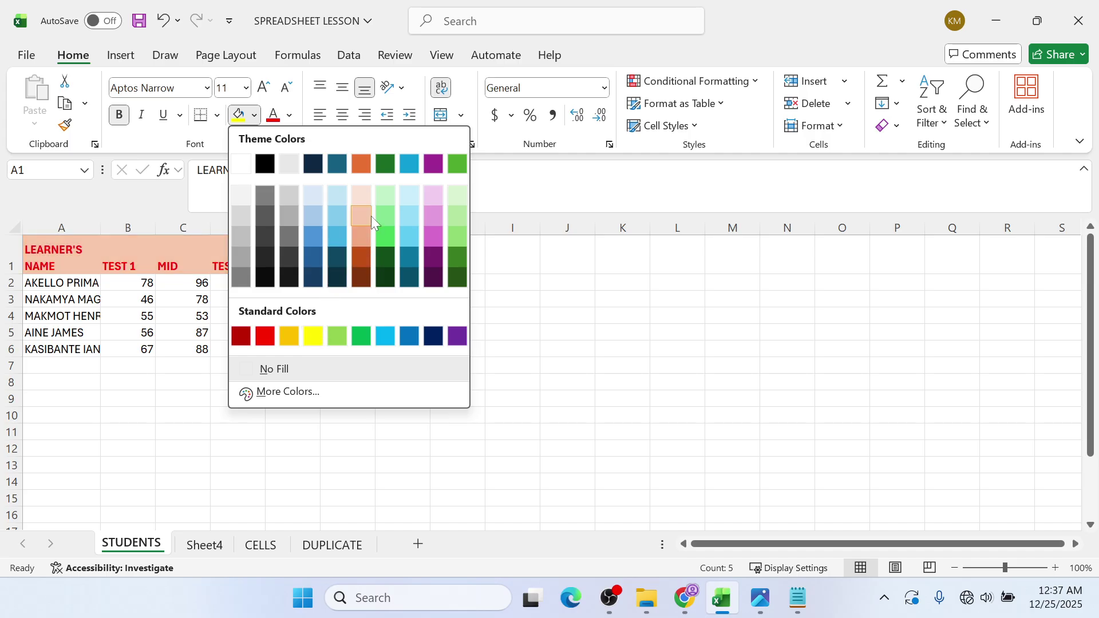
left_click(367, 198)
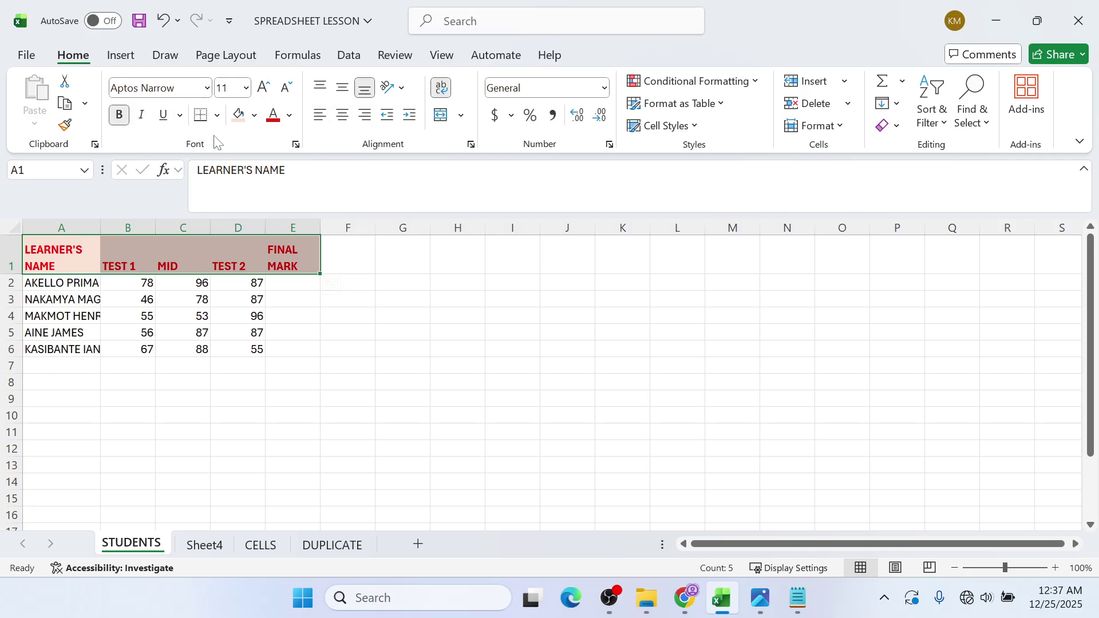
left_click(167, 120)
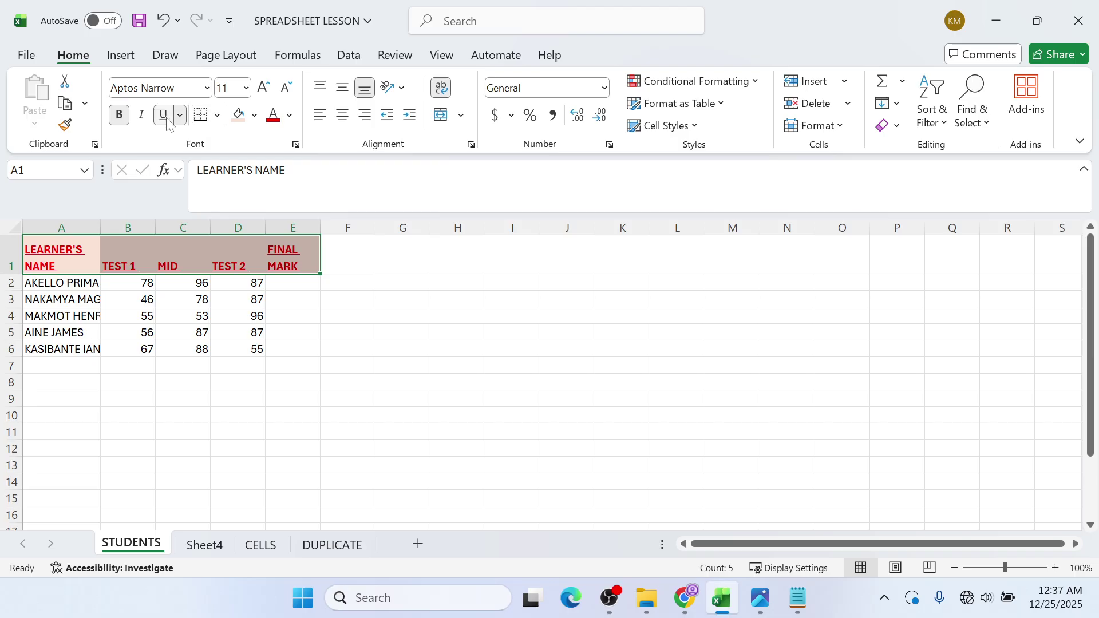
- Set the header row A1:E1 to font size 12 in Agency FB
left_click(247, 89)
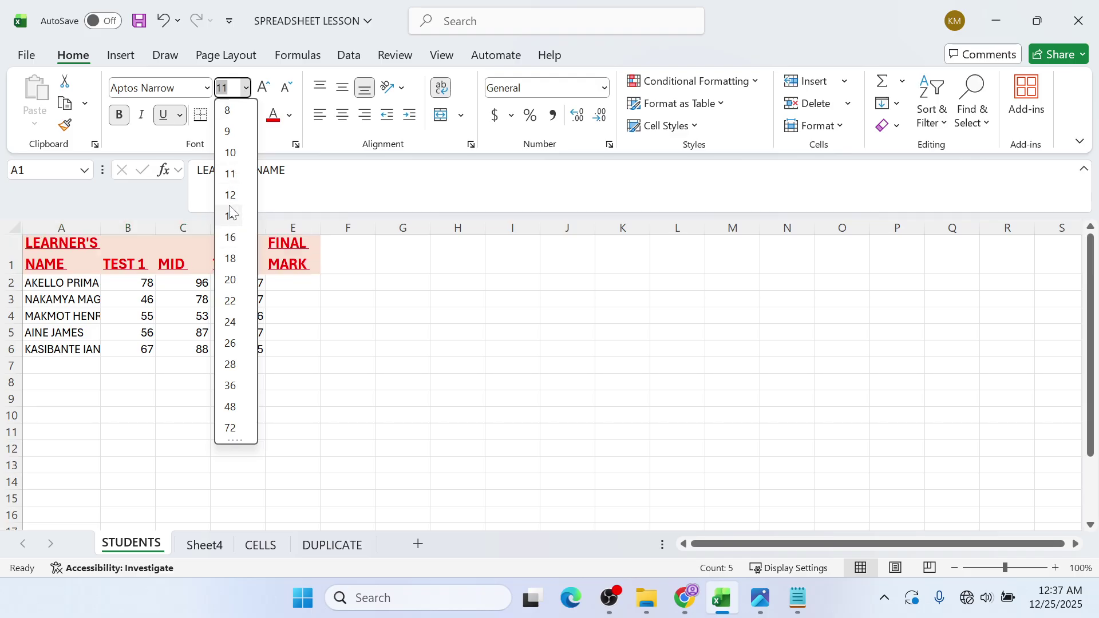
left_click(232, 195)
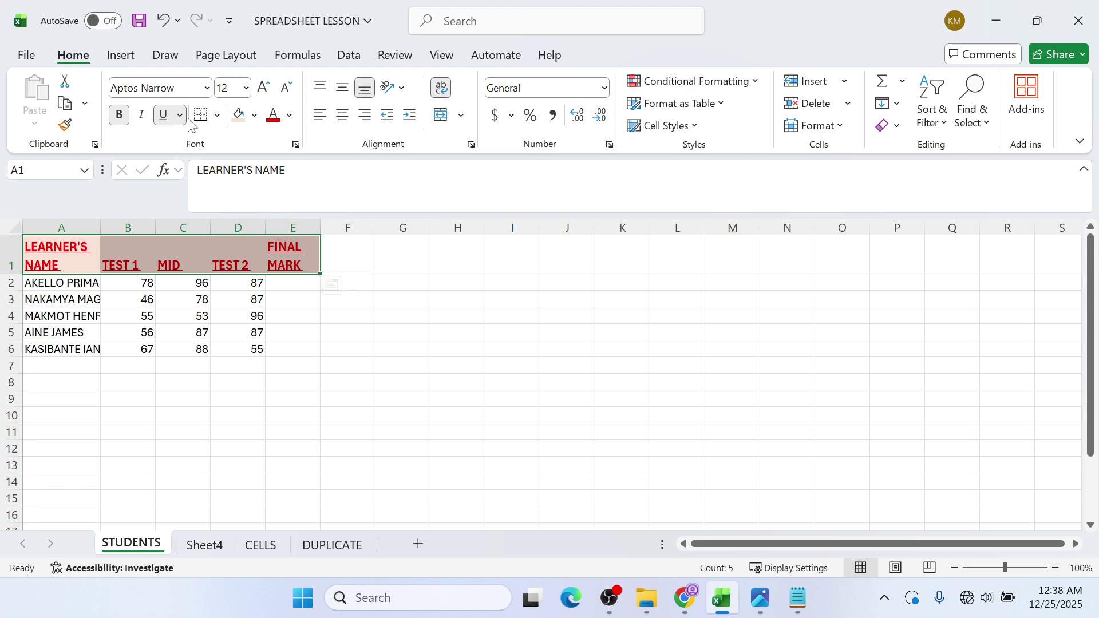
left_click(207, 88)
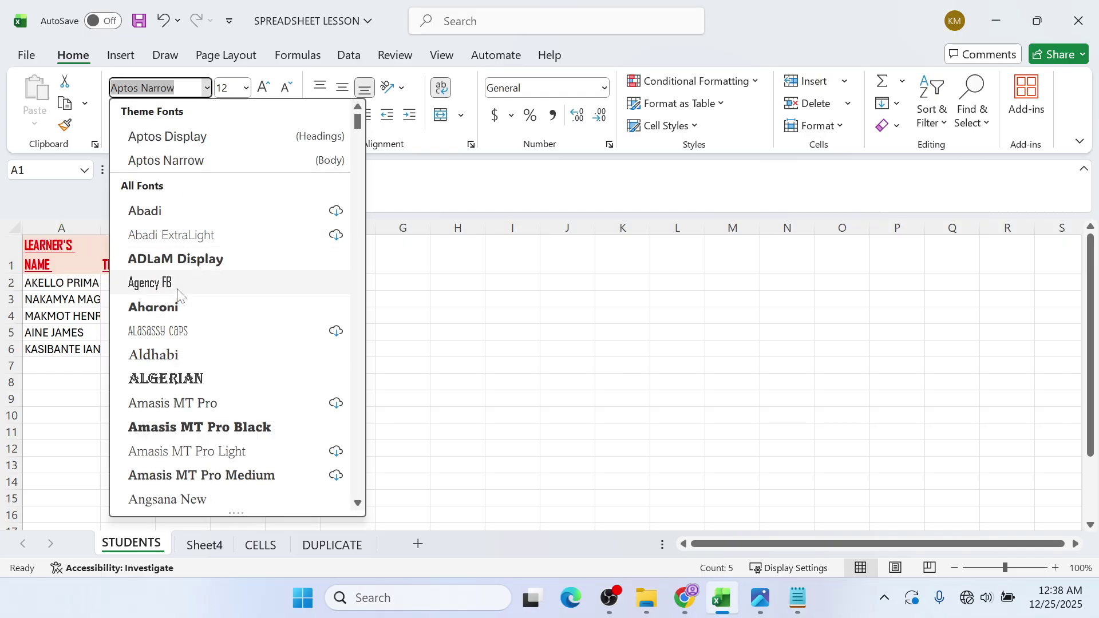
left_click(164, 283)
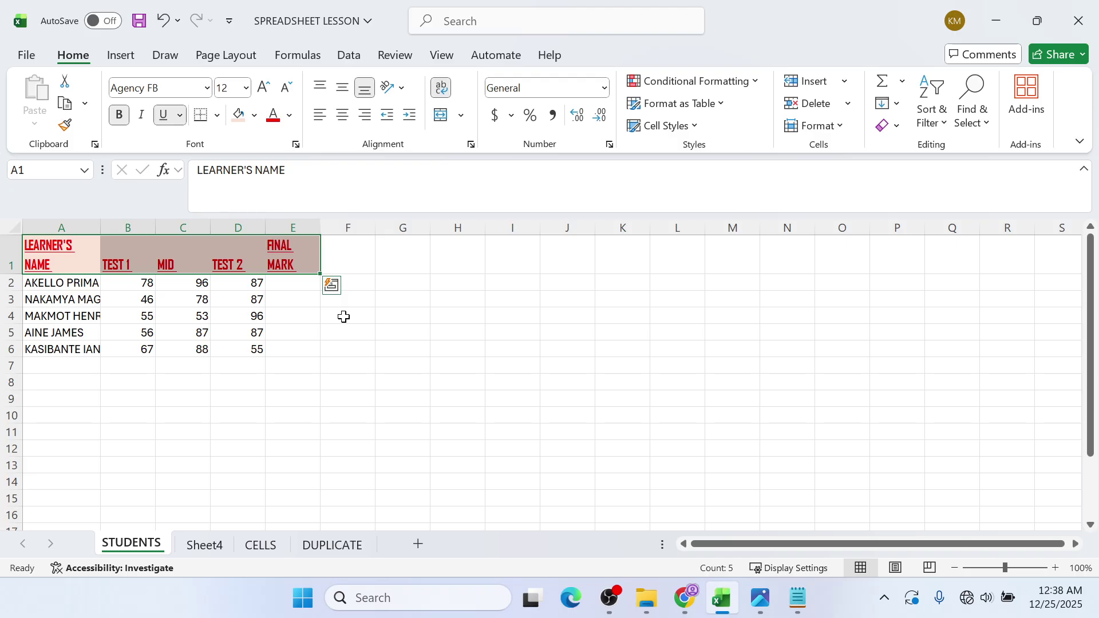
left_click(403, 88)
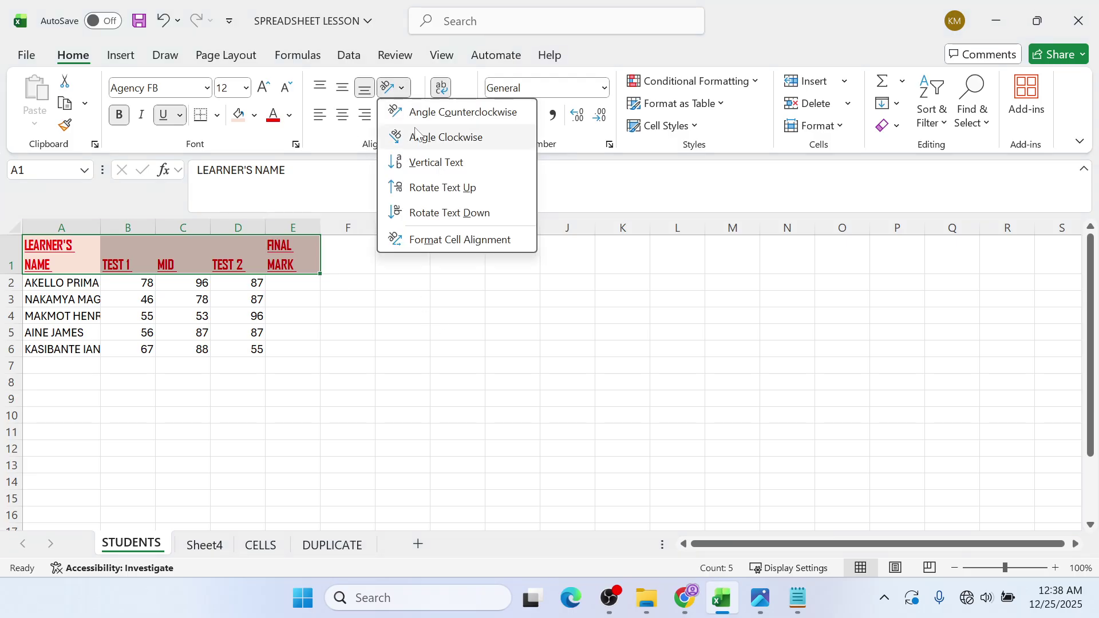
- Set the header text orientation to 30 degrees in the Format Cells alignment settings
left_click(422, 245)
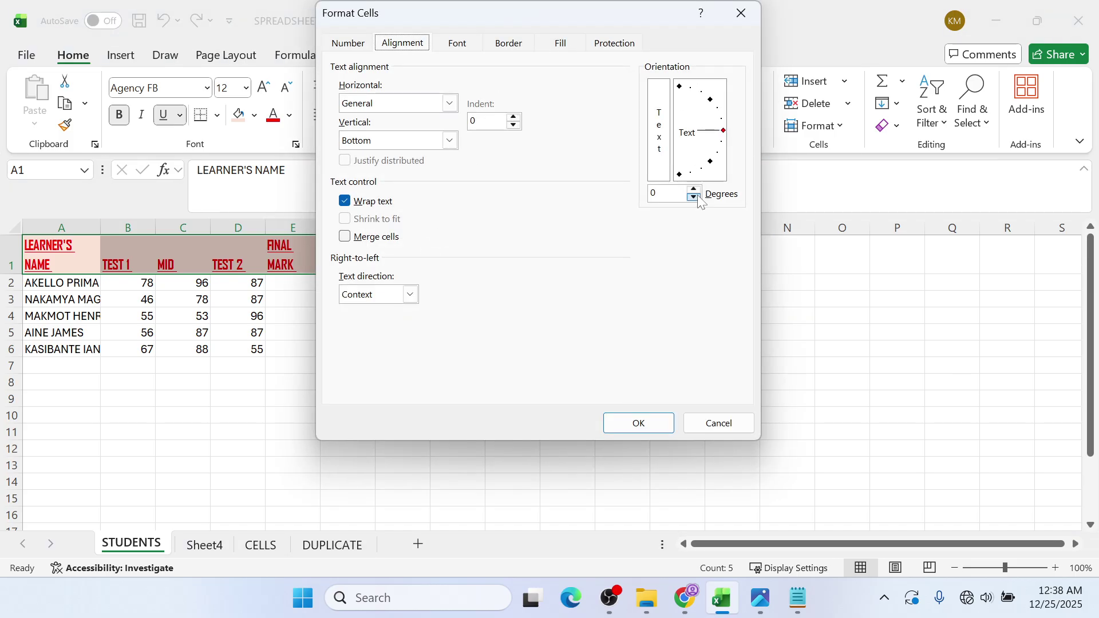
left_click(694, 190)
left_click(694, 190)
left_click(694, 190)
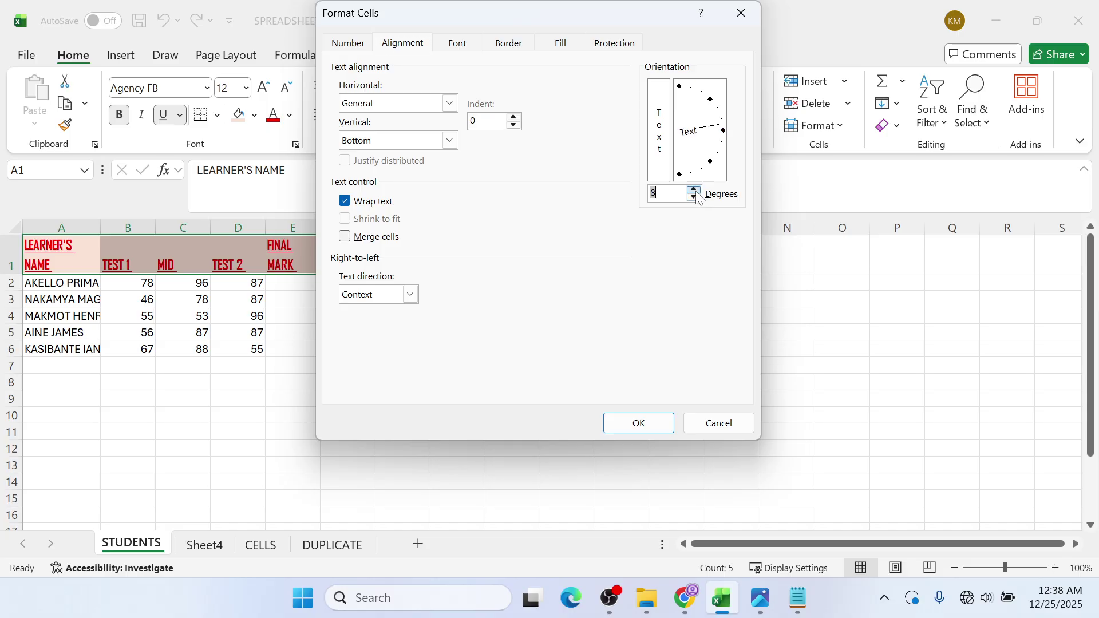
left_click(694, 190)
left_click(694, 190)
left_click(694, 190)
left_click(694, 190)
left_click(694, 190)
left_click(694, 190)
left_click(694, 189)
left_click(694, 190)
left_click(694, 190)
left_click(695, 190)
left_click(649, 421)
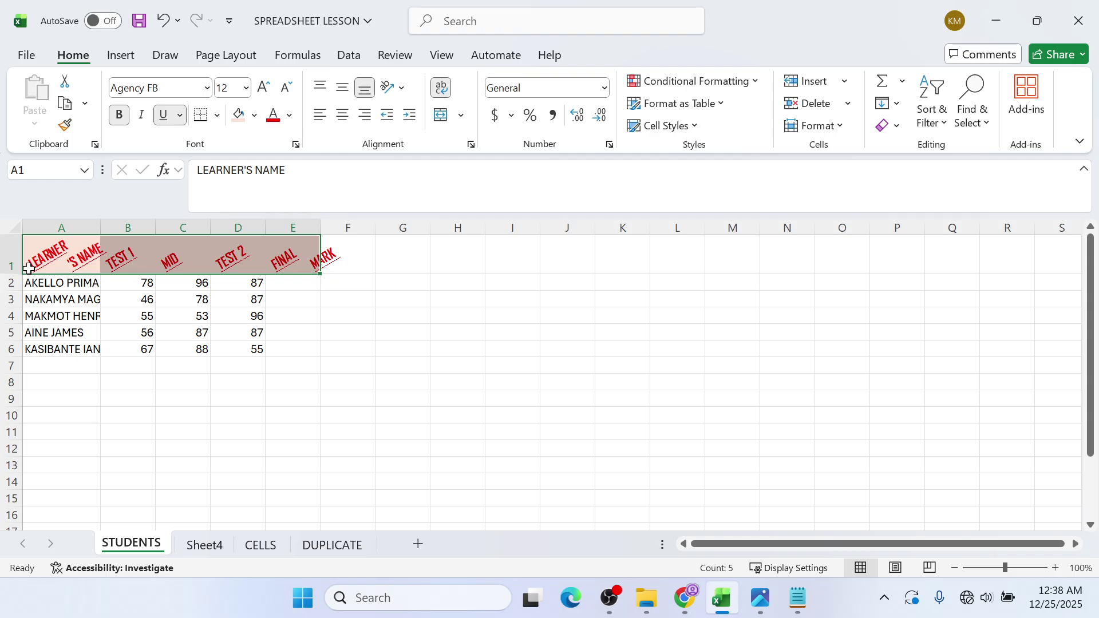
- Heighten row 1 and widen columns A and B to fit the angled headers and names
left_click_drag(21, 275, 20, 302)
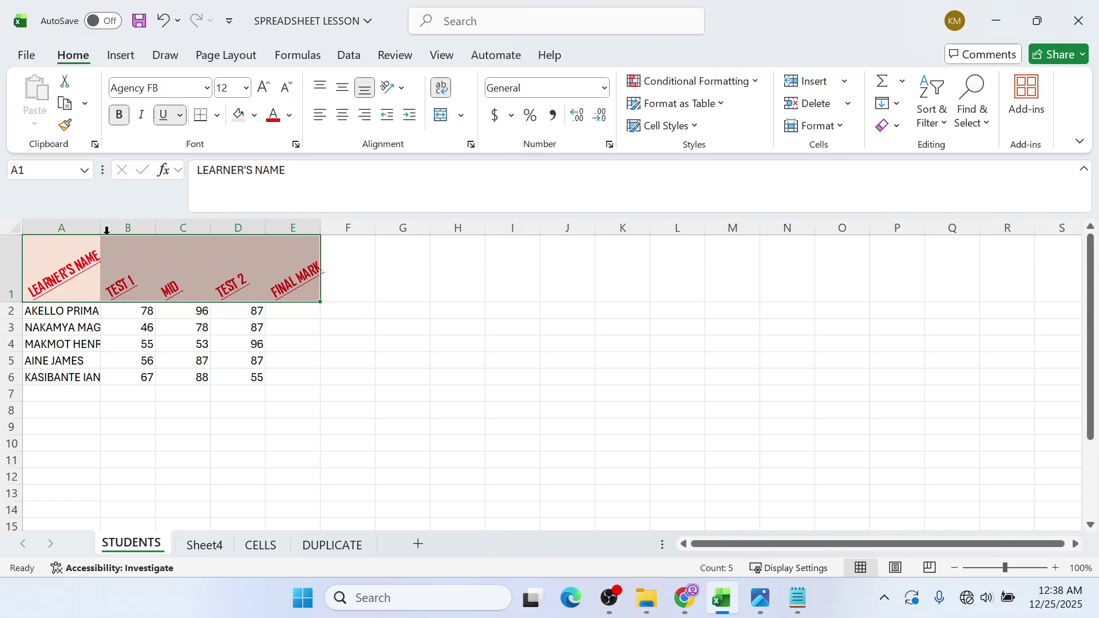
left_click_drag(101, 227, 109, 228)
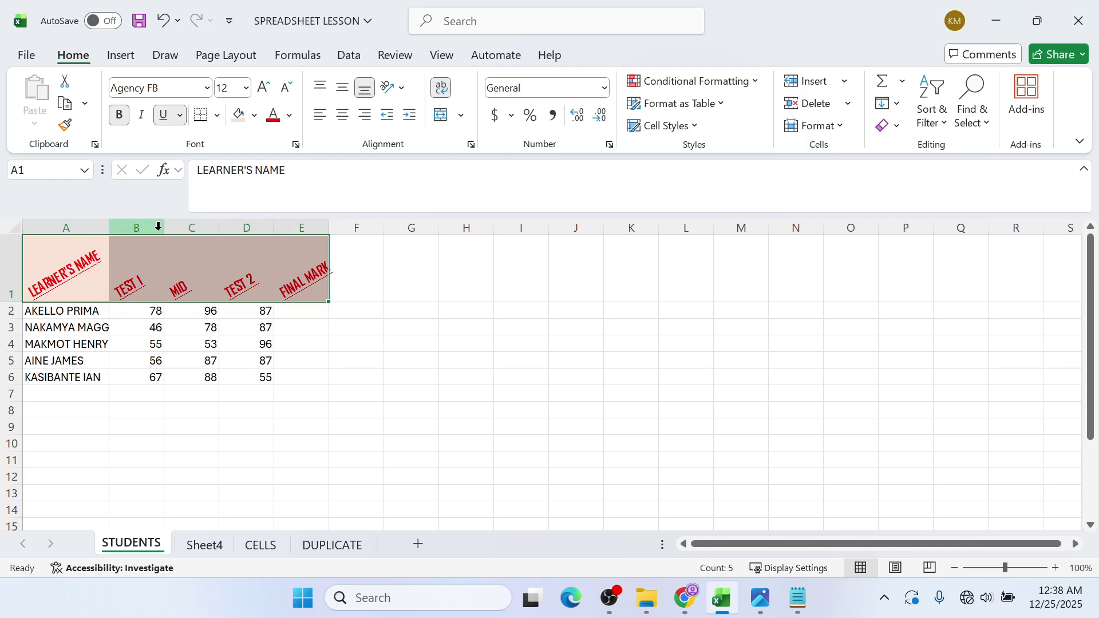
left_click_drag(164, 227, 350, 226)
left_click(413, 270)
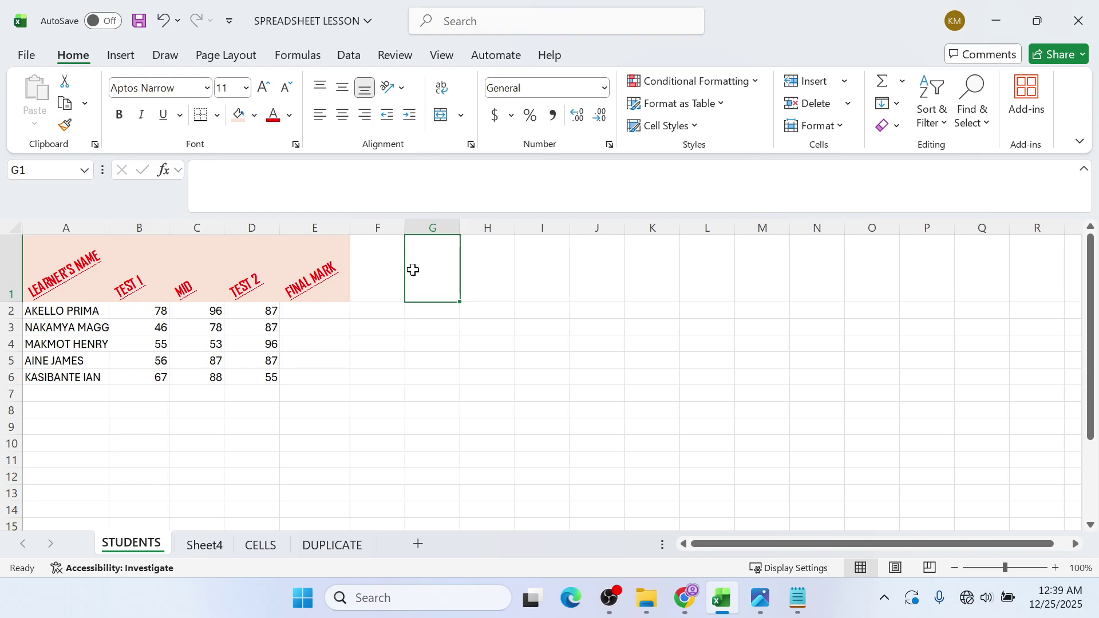
mouse_move(735, 602)
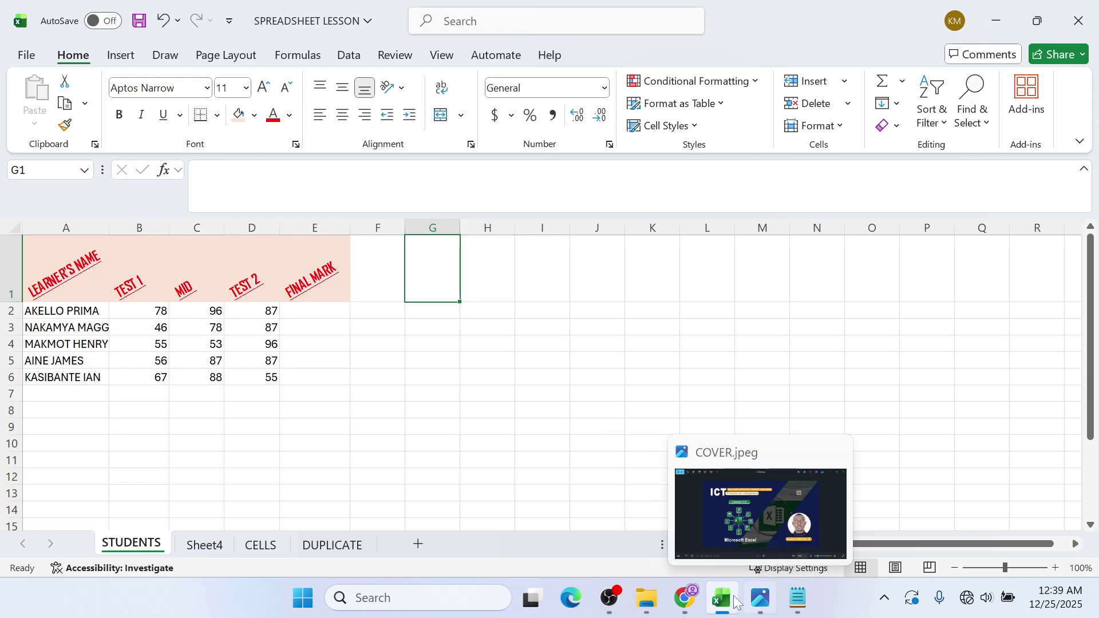
mouse_move(684, 598)
left_click(714, 555)
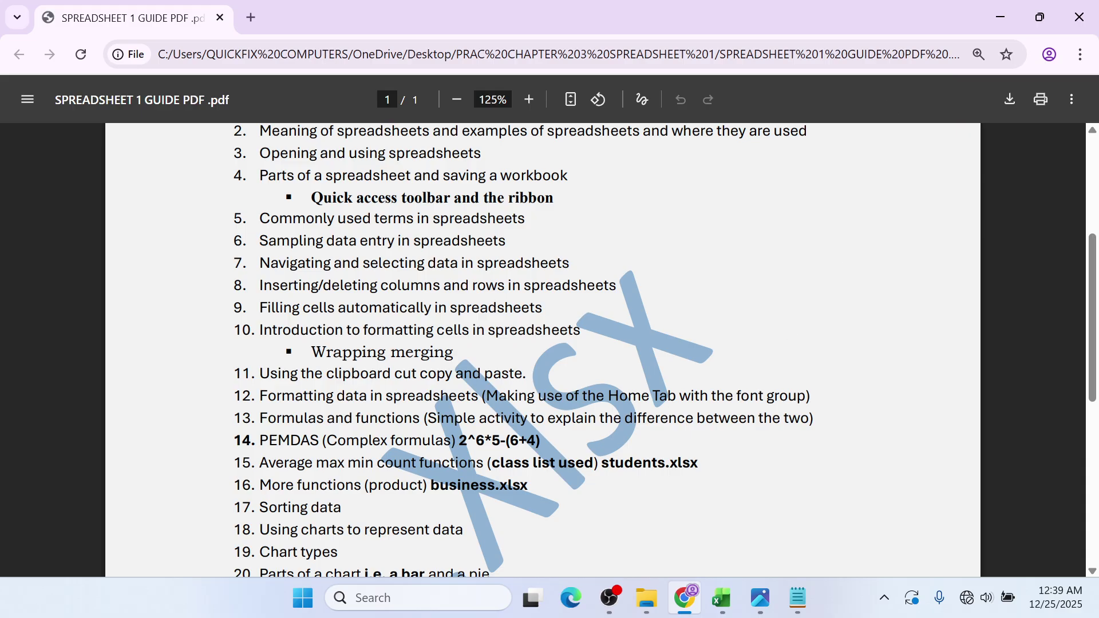
left_click(1000, 17)
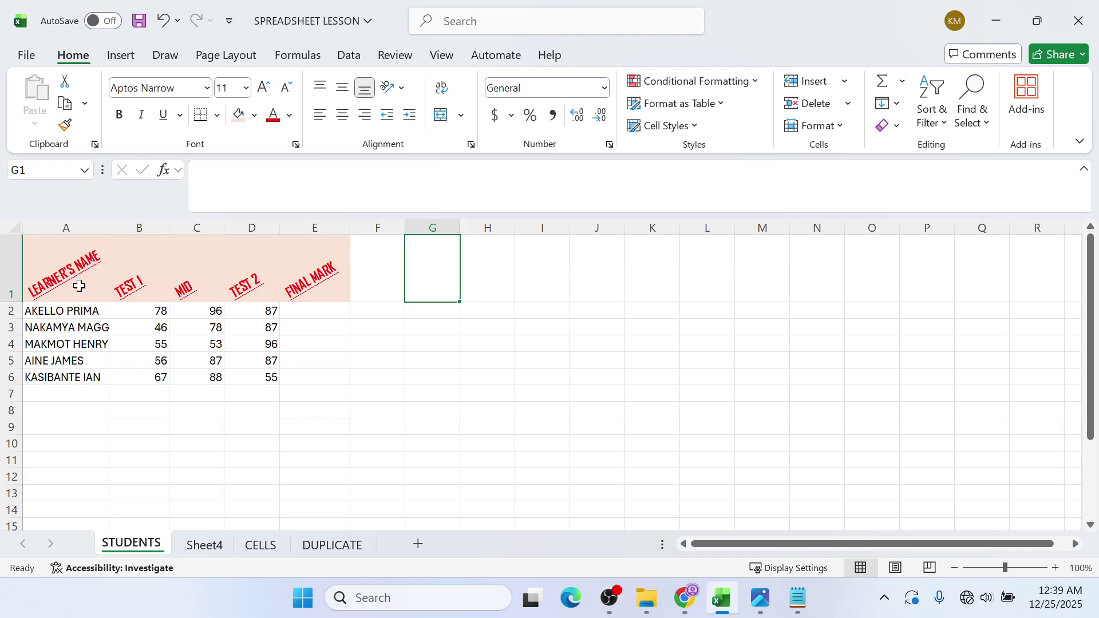
- Apply All Borders to the marks table A1:E6
mouse_move(79, 286)
left_mouse_down()
mouse_move(194, 296)
mouse_move(277, 366)
mouse_move(312, 378)
left_mouse_up()
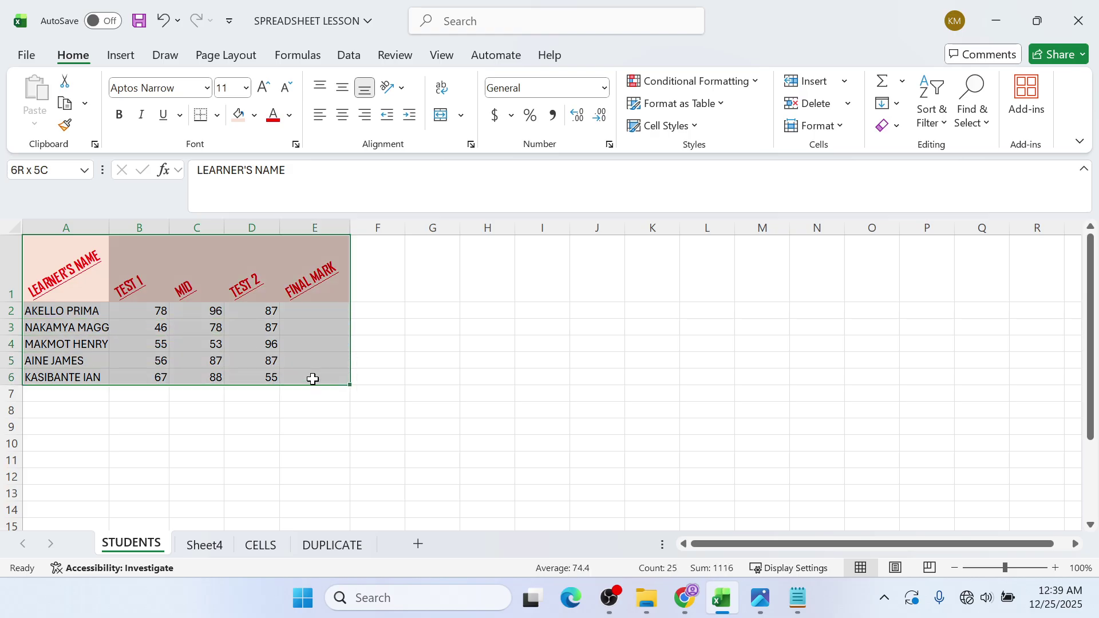
left_click(218, 116)
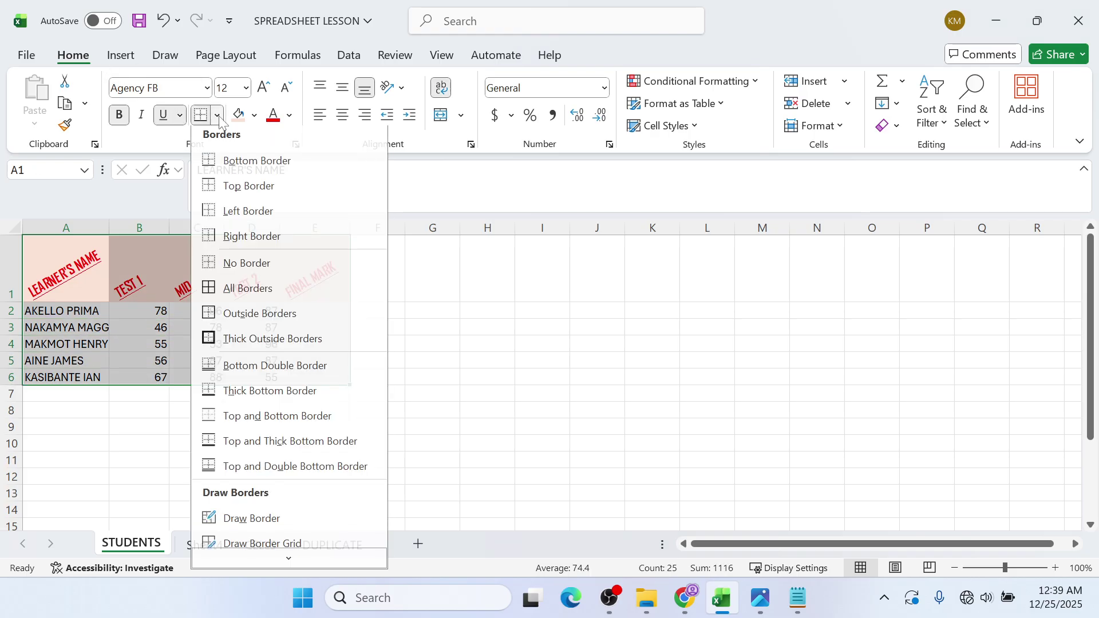
left_click(247, 288)
left_click(445, 394)
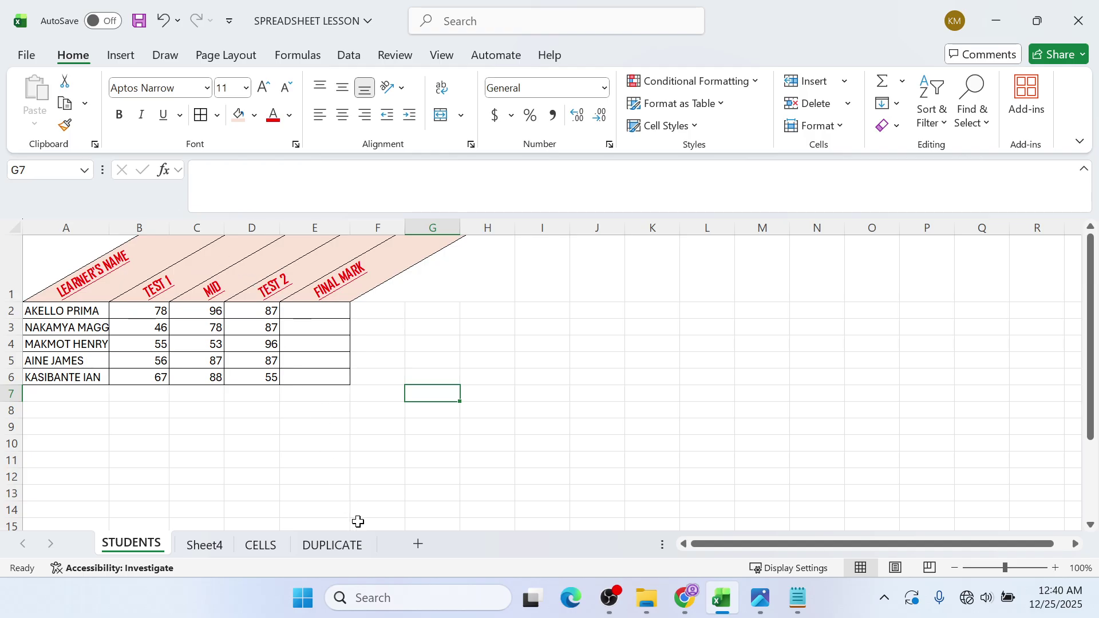
left_click(384, 398)
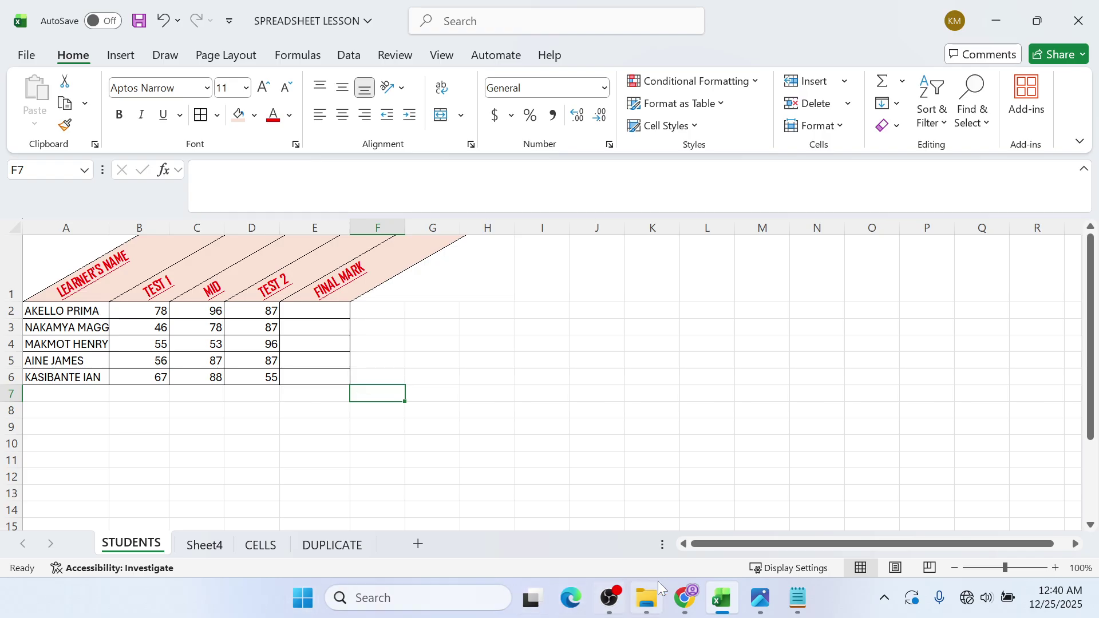
left_click(689, 604)
mouse_move(608, 604)
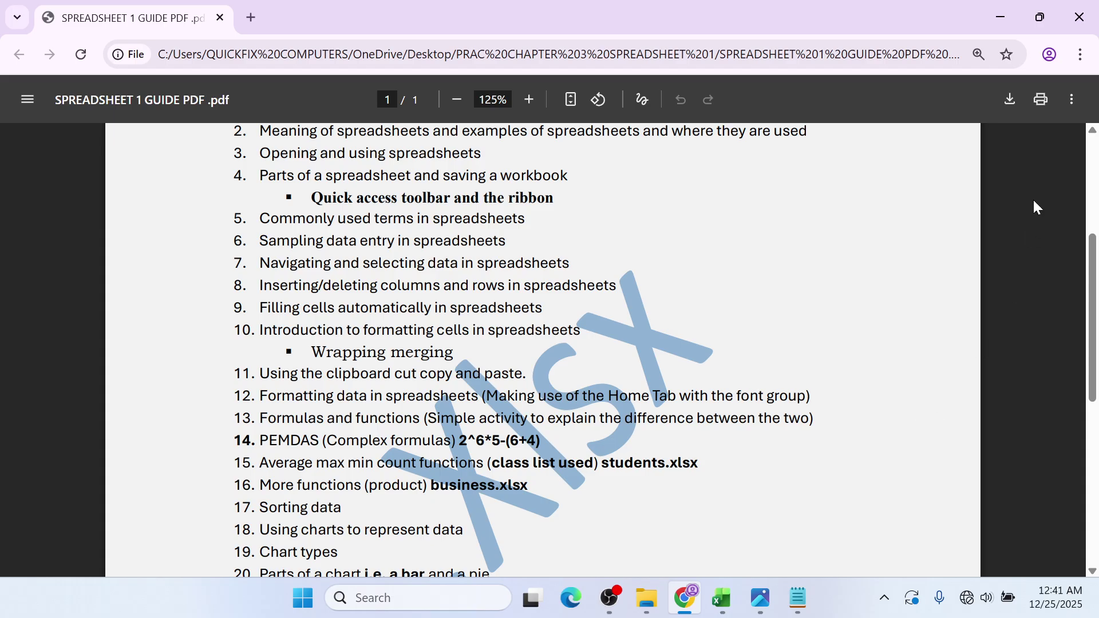
left_click(995, 15)
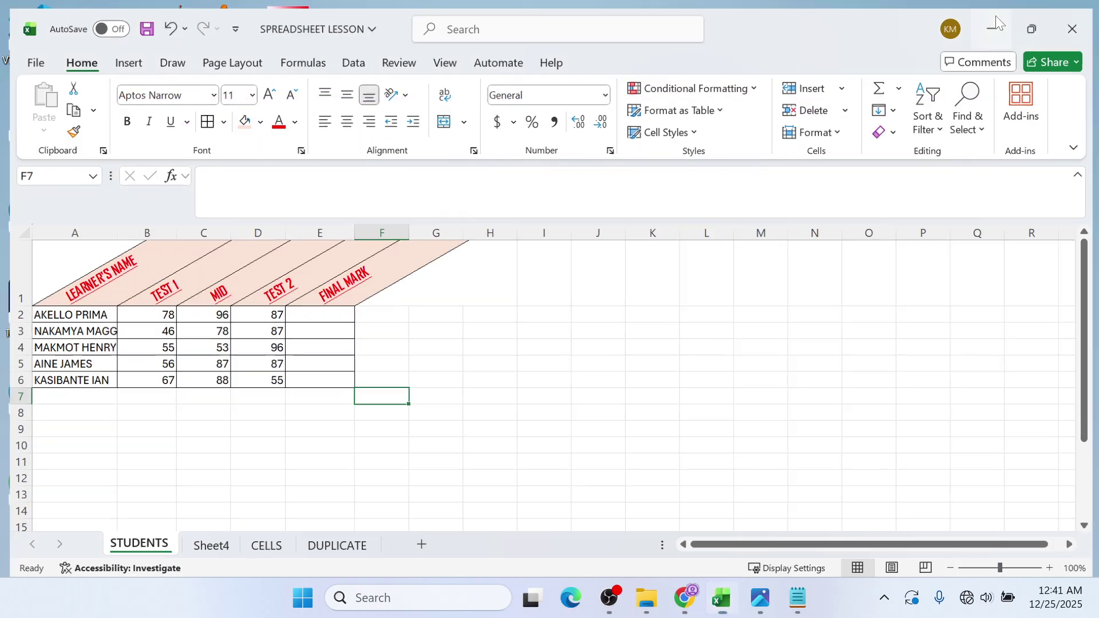
- Close the Notepad notes and the cover photo from the desktop
left_click(995, 16)
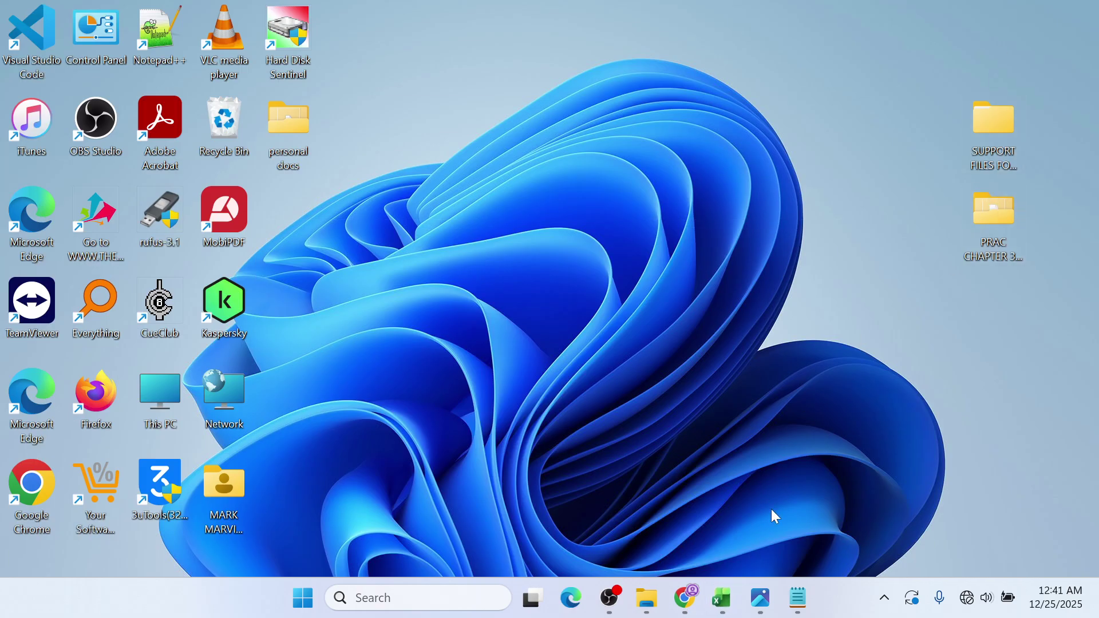
left_click(793, 586)
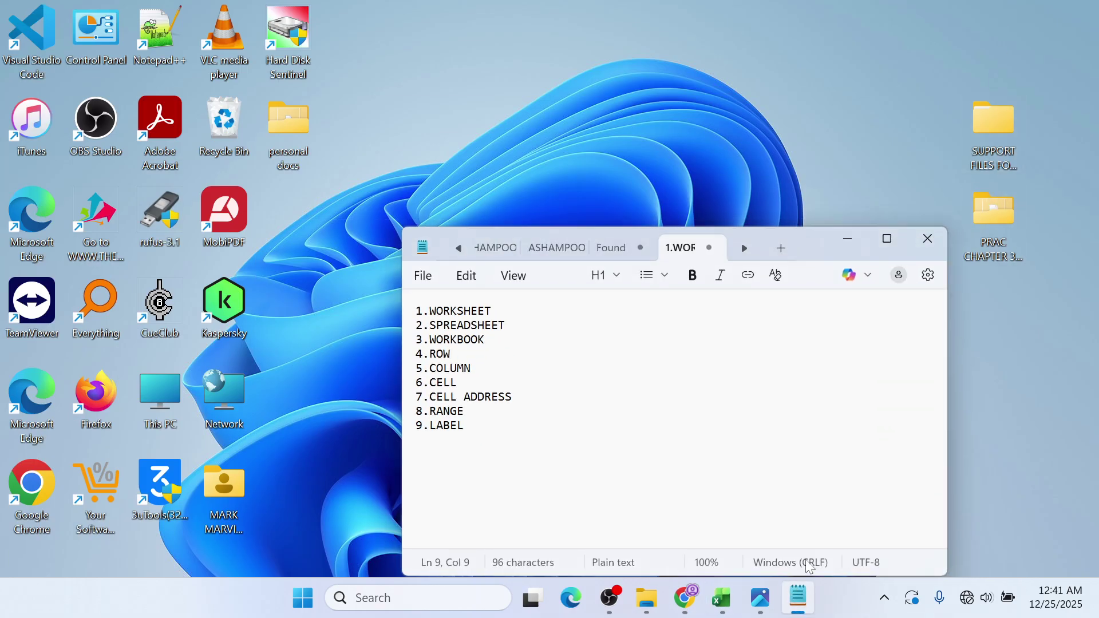
left_click(918, 244)
left_click(778, 598)
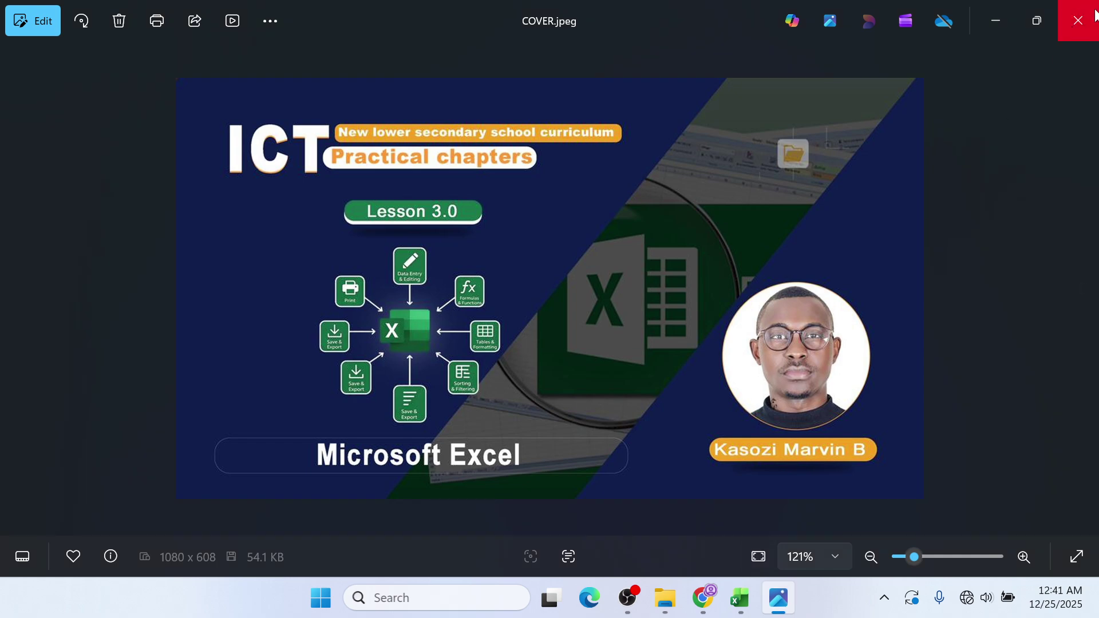
left_click(1085, 10)
- Close the SPREADSHEET LESSON workbook, saving its changes
left_click(752, 604)
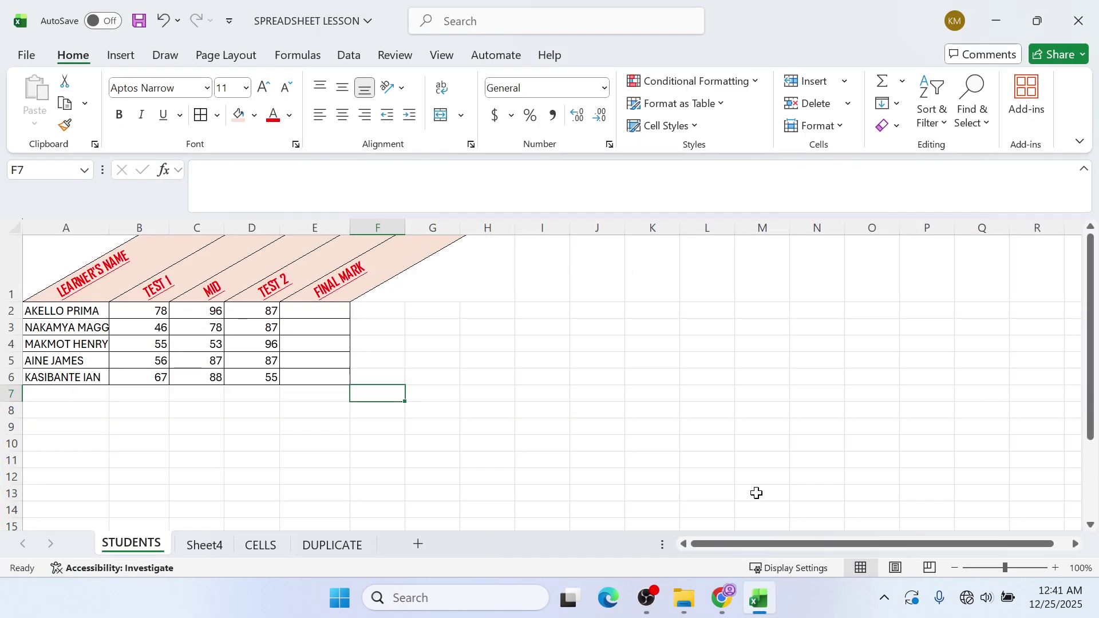
left_click(1091, 9)
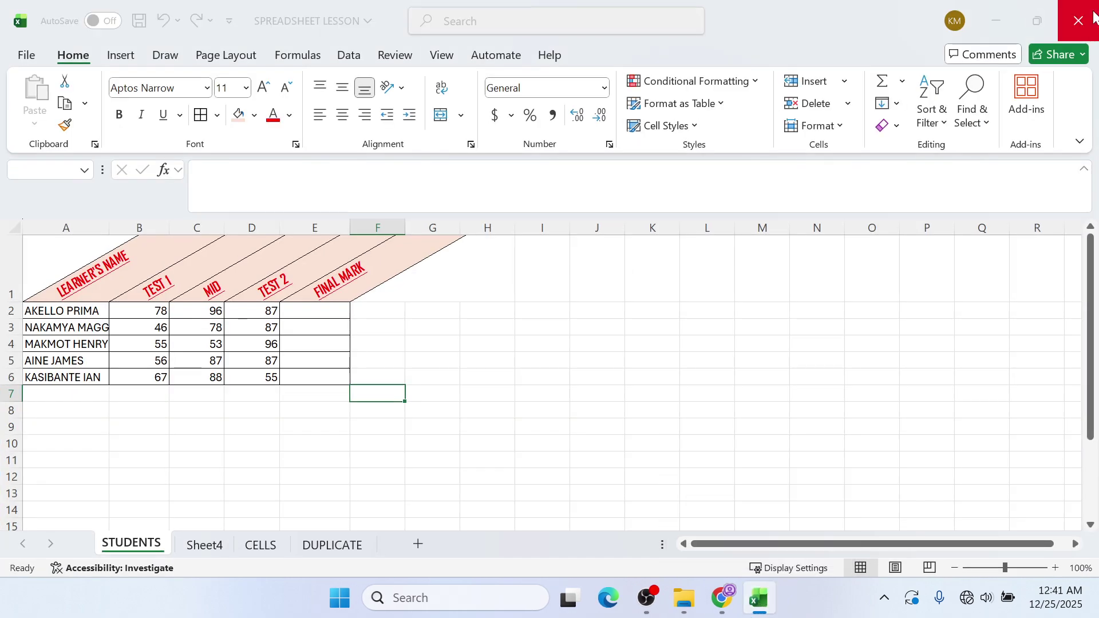
left_click(571, 335)
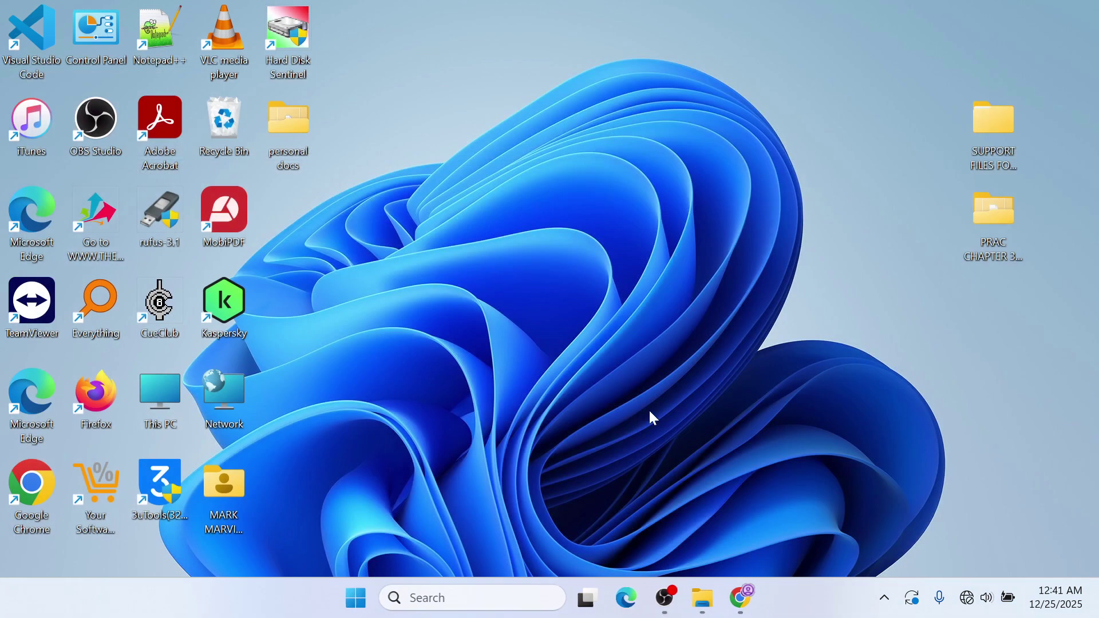
left_click(742, 599)
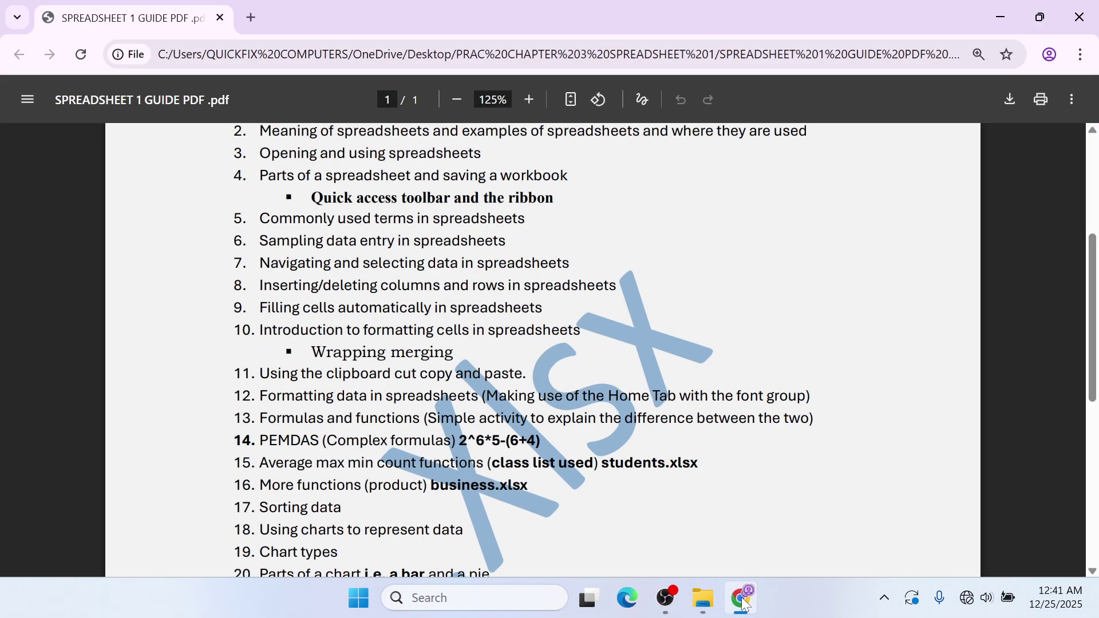
left_click(744, 602)
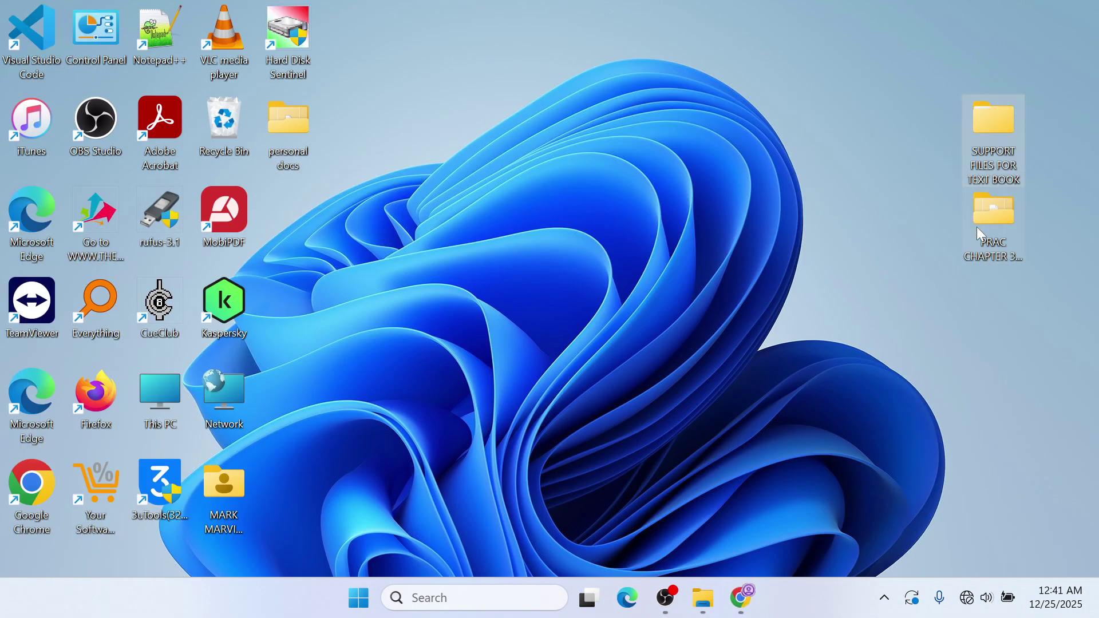
- Open the STUDENTS workbook from the PRAC CHAPTER 3 folder in a maximized Excel window
double_click(994, 226)
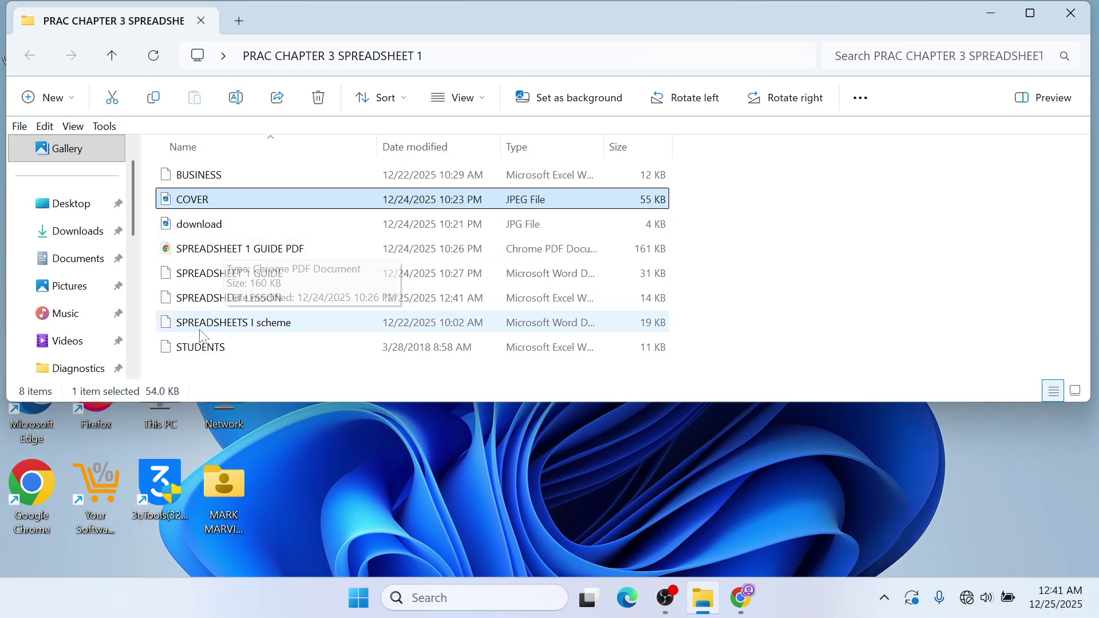
left_click(216, 351)
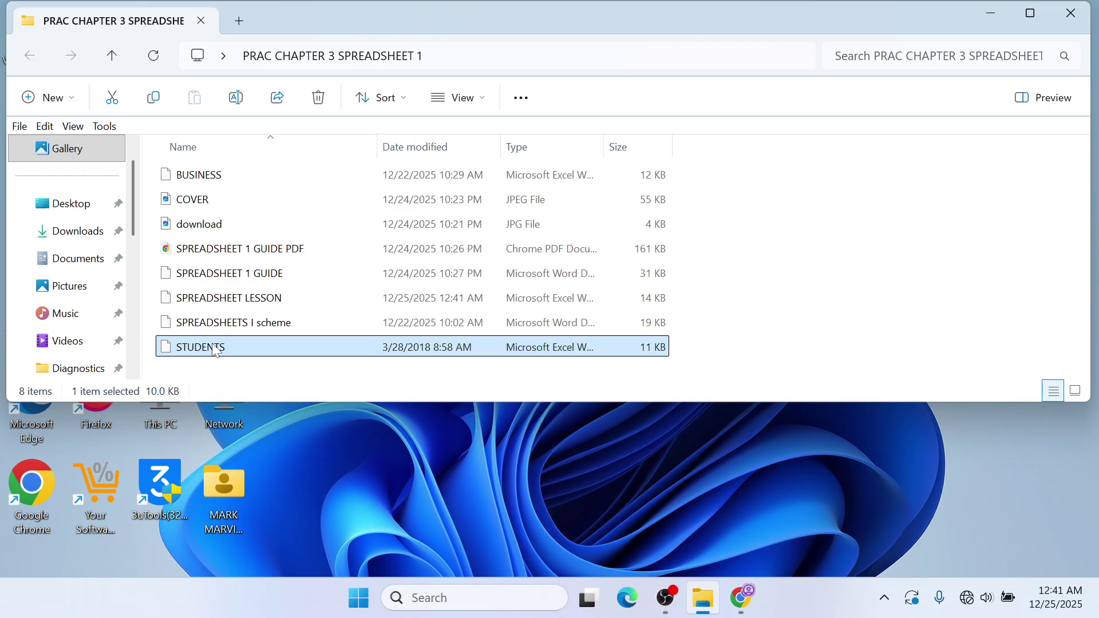
double_click(216, 350)
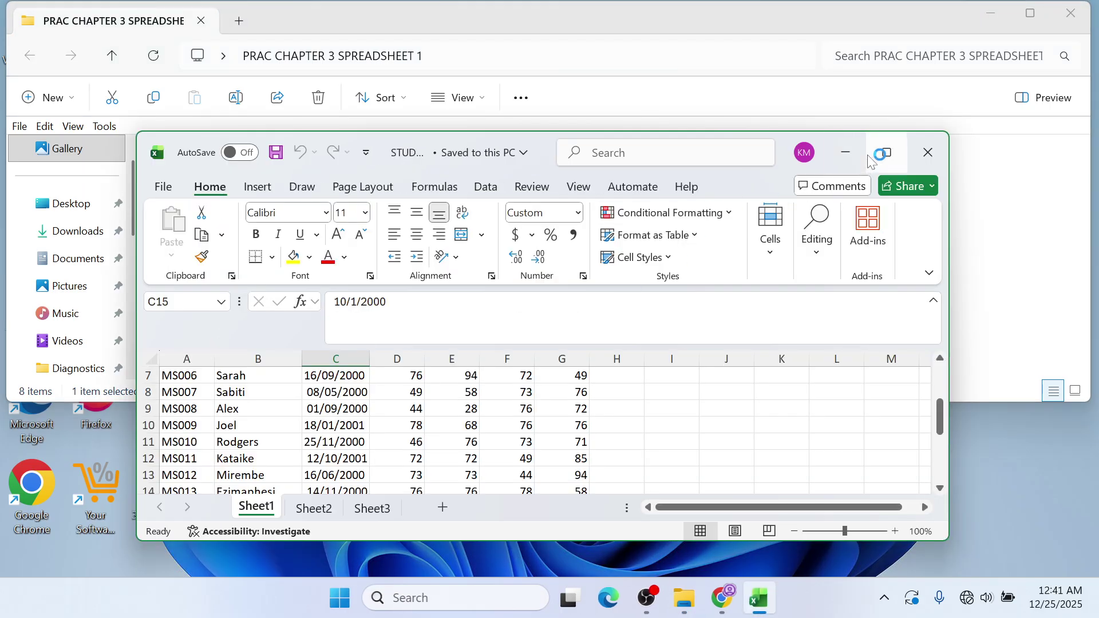
left_click(886, 151)
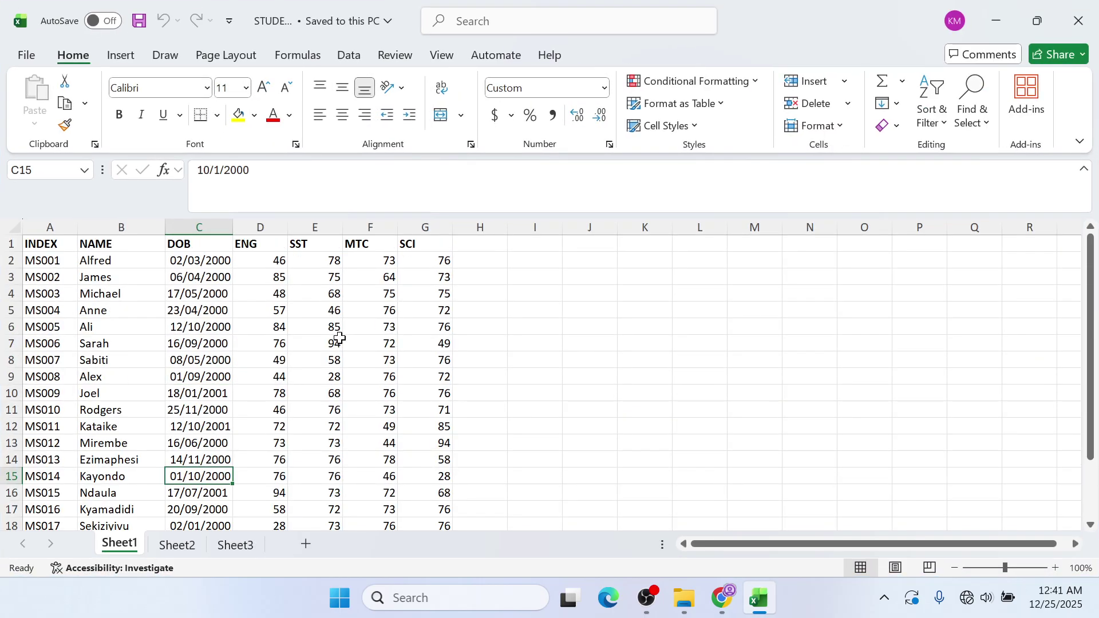
left_click(1078, 21)
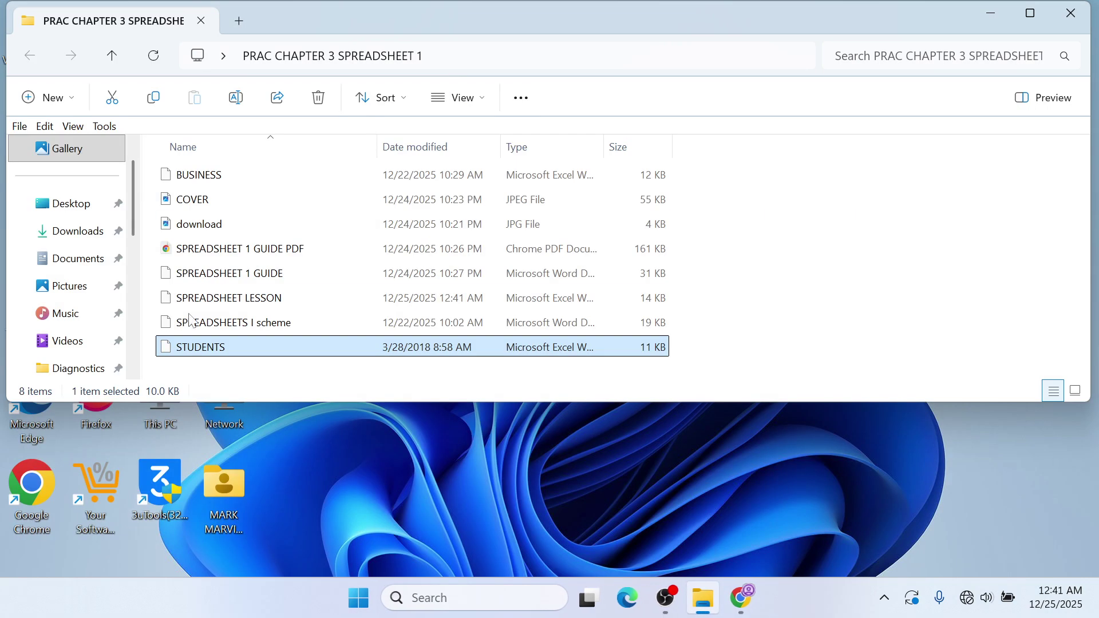
double_click(205, 176)
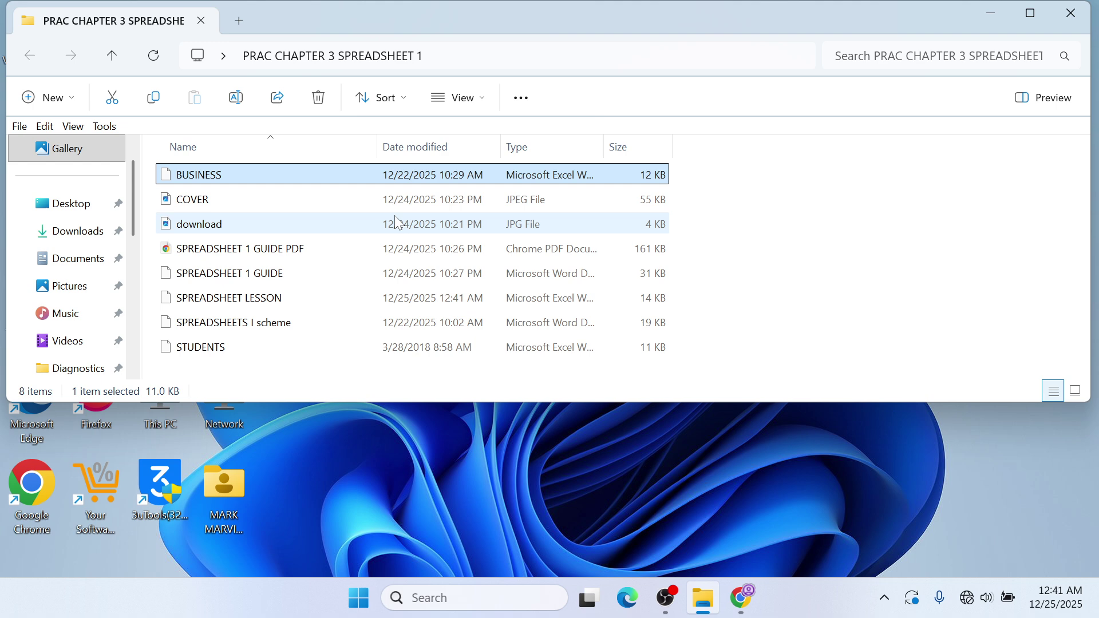
double_click(252, 351)
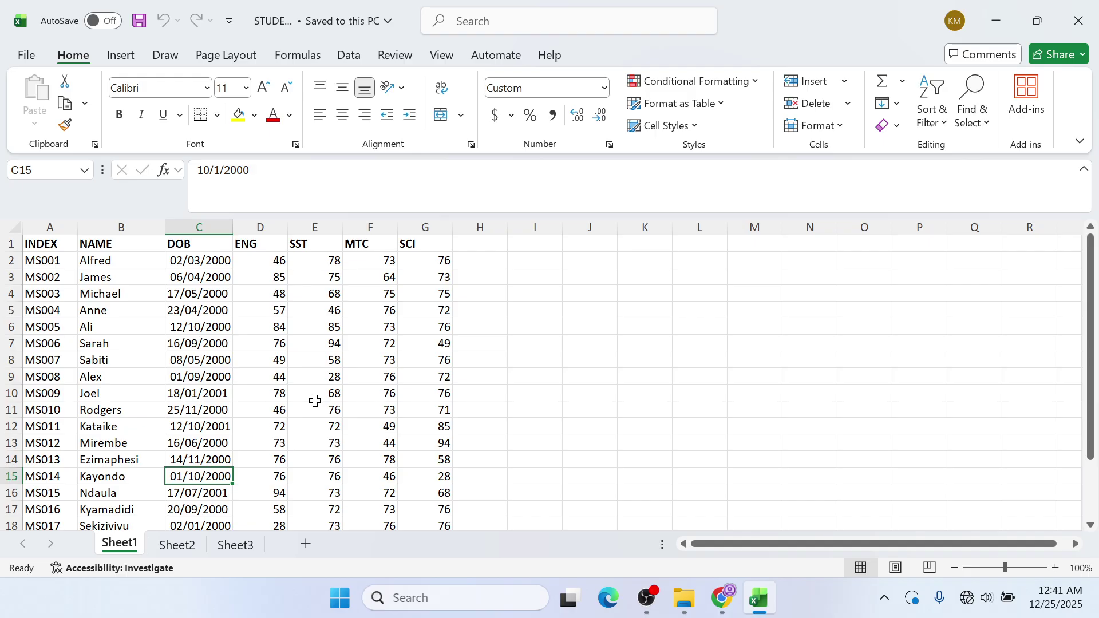
left_click(1078, 21)
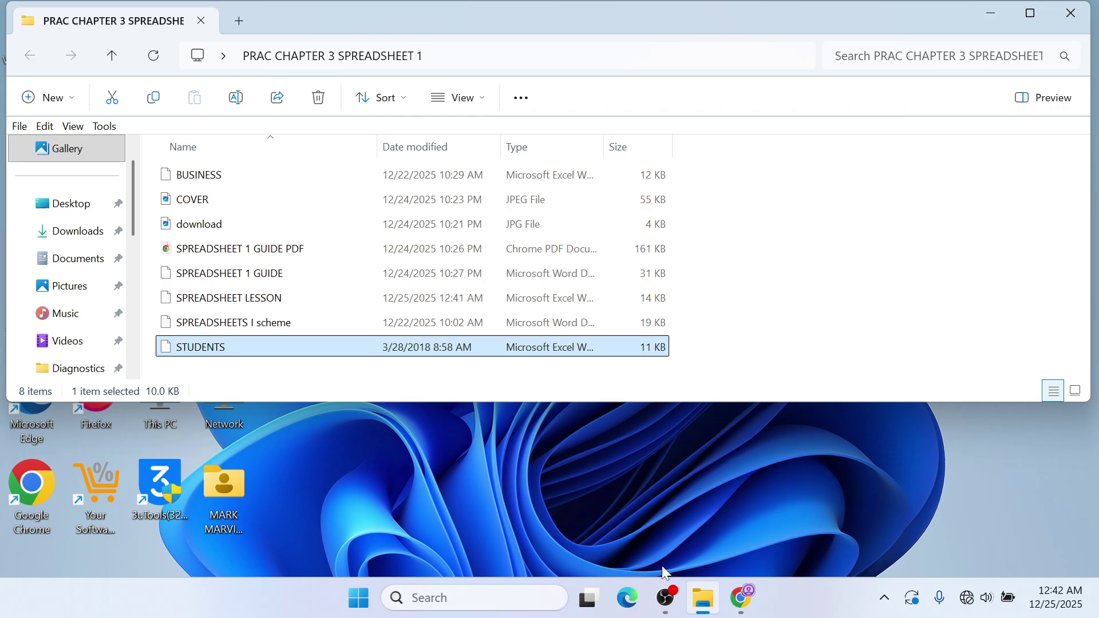
left_click(666, 598)
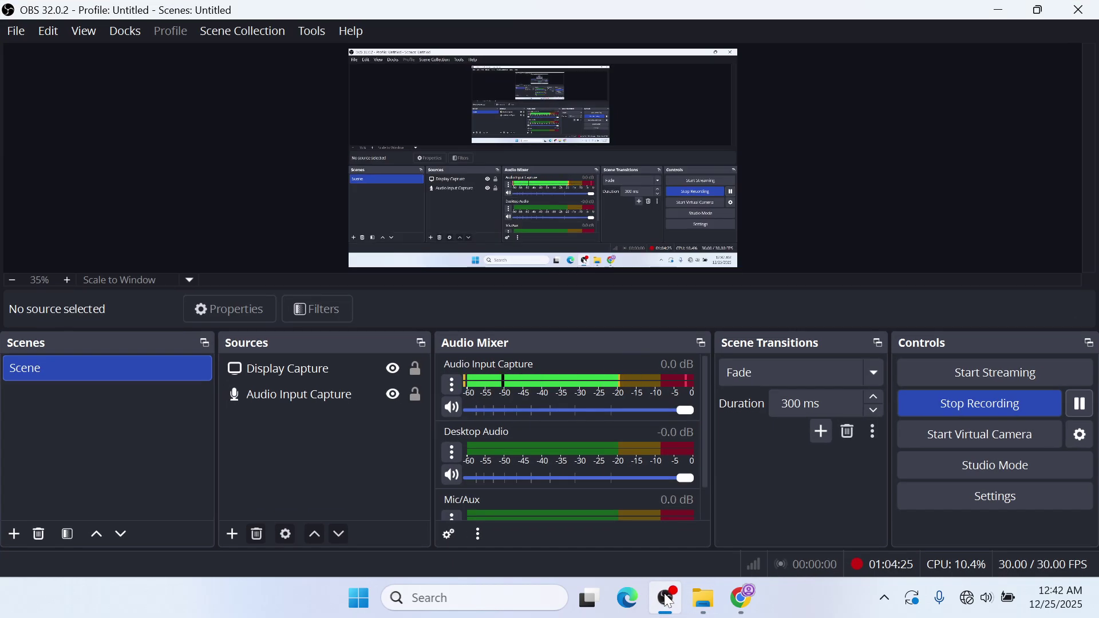
left_click(668, 599)
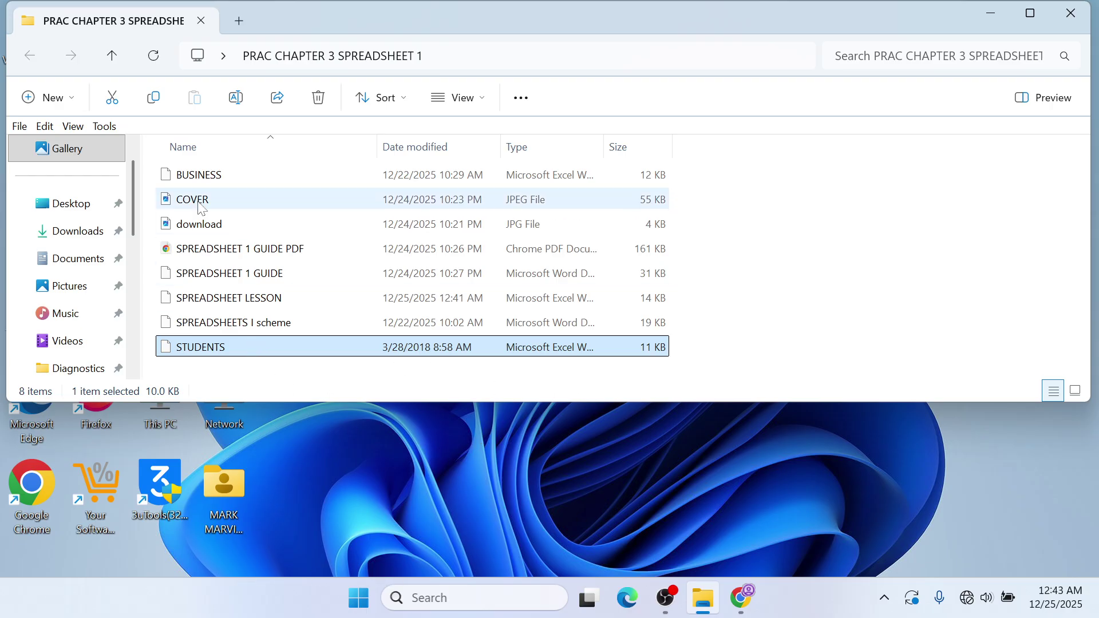
double_click(223, 349)
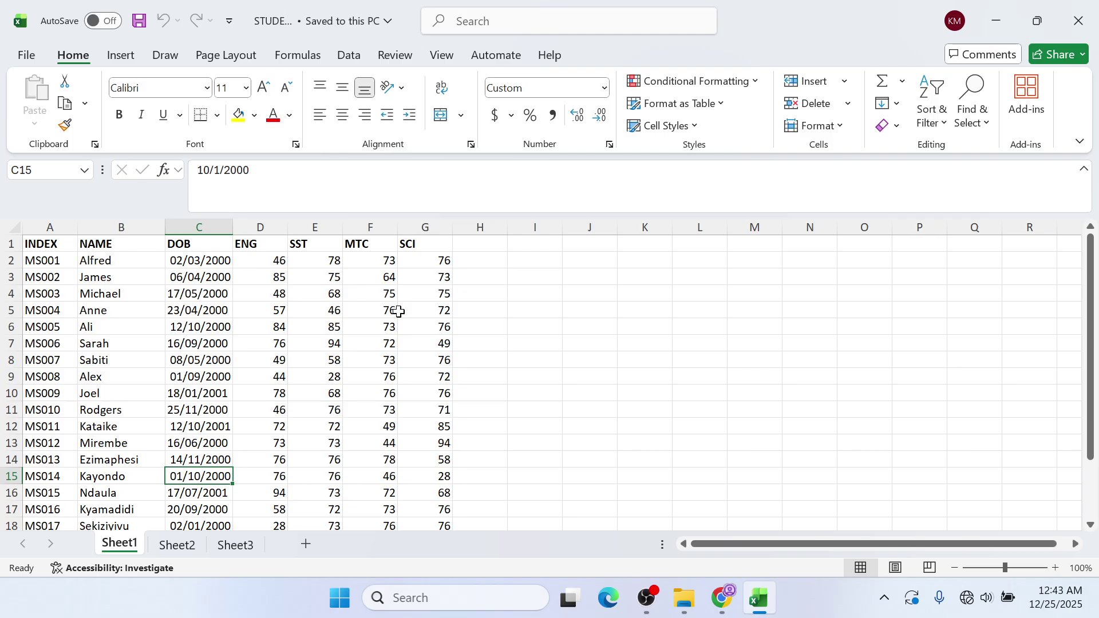
- Enter the heading LEARNER'S TOTALS in cell H1
left_click(518, 248)
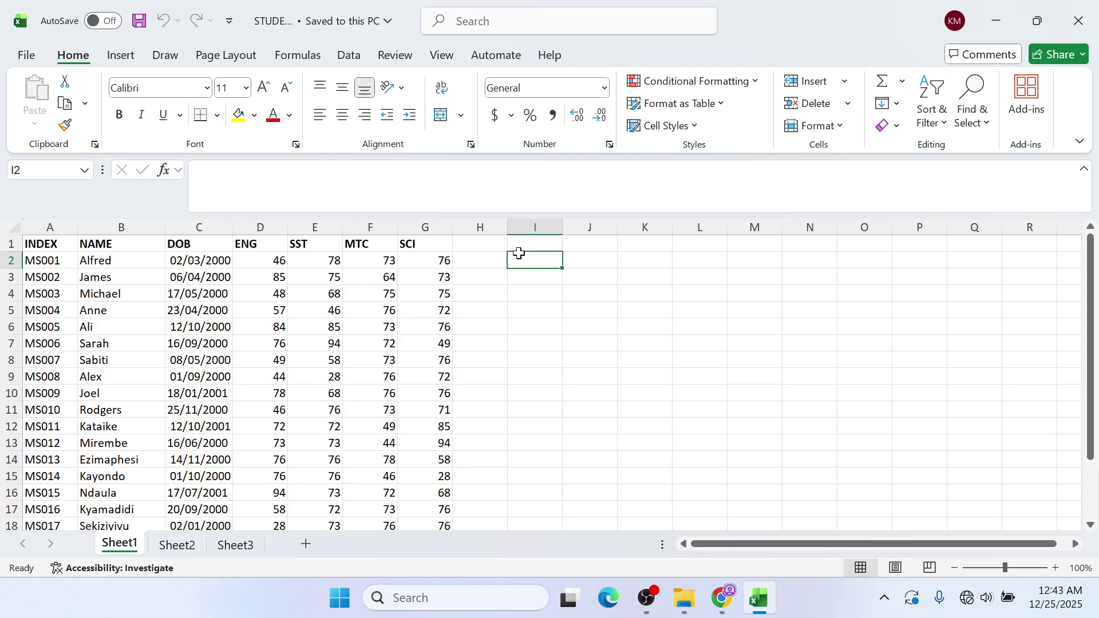
left_click(492, 246)
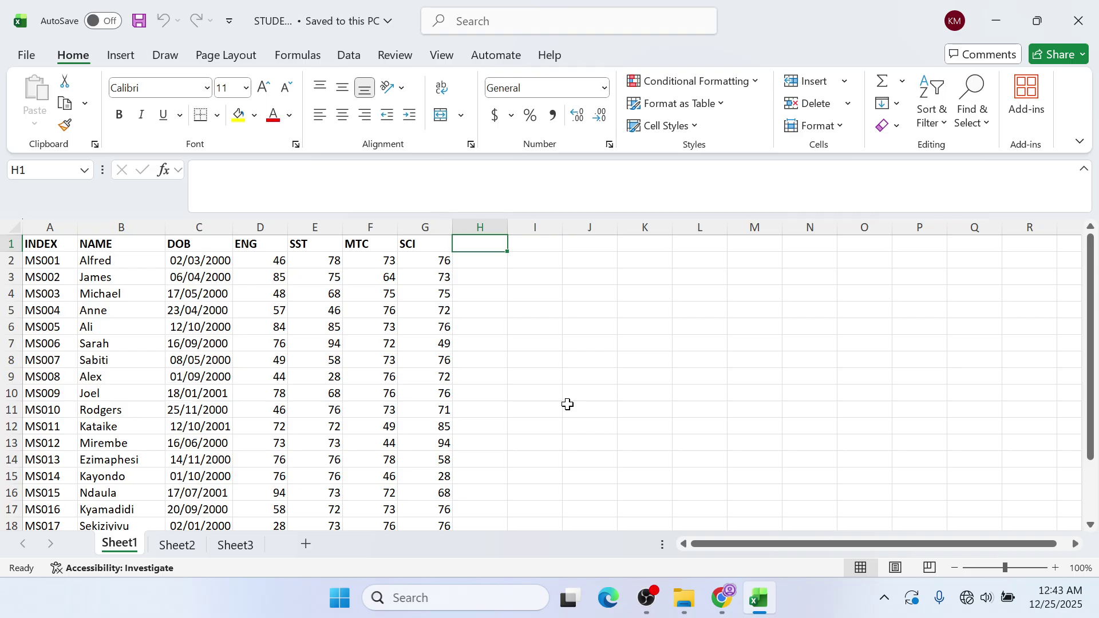
type("TOAL")
key("BackSpace")
key("BackSpace")
key("BackSpace")
key("BackSpace")
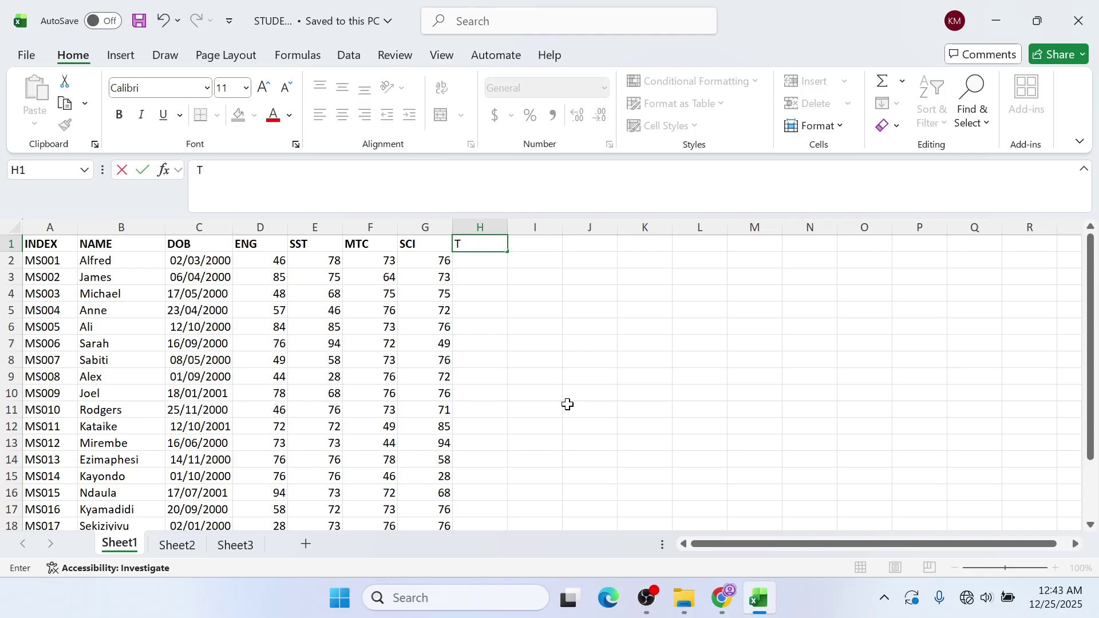
type("LEARNER")
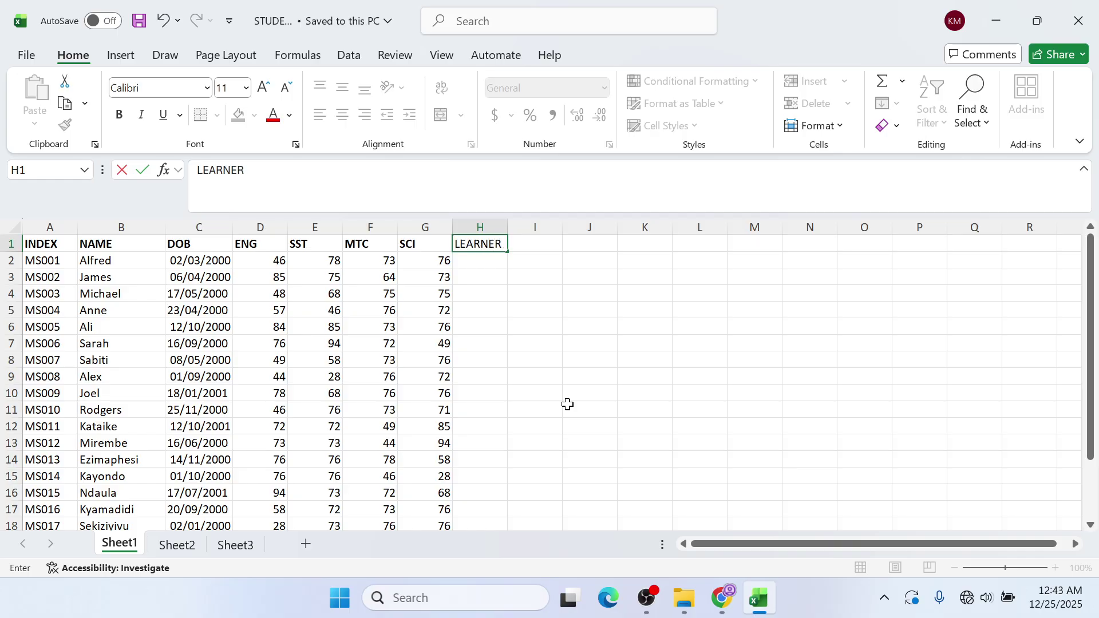
type("'S")
key("alt+Tab")
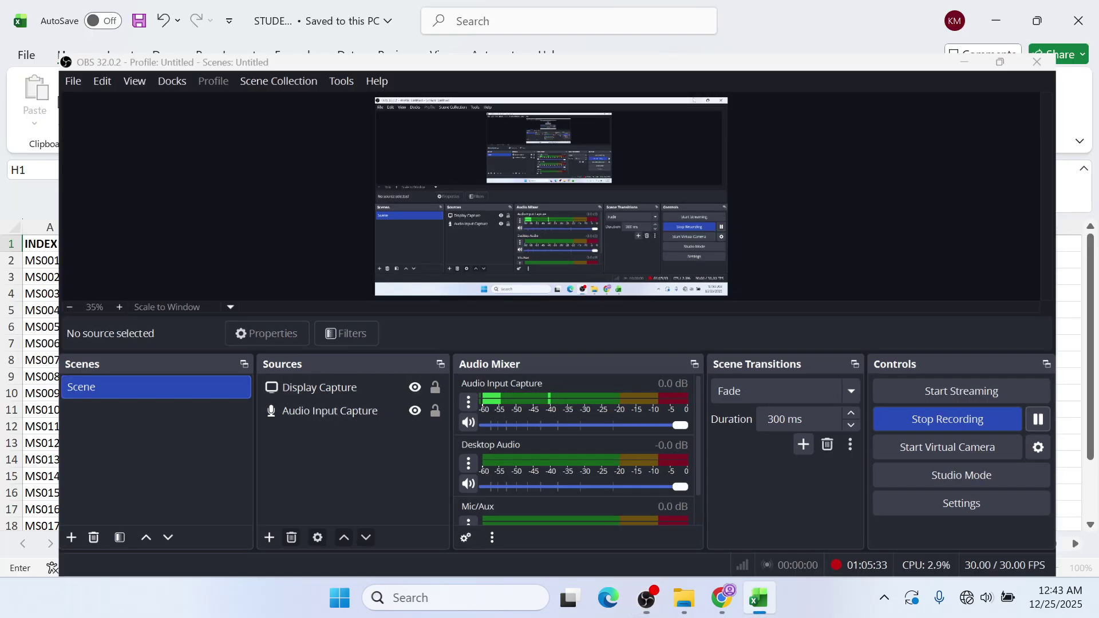
key("alt+Tab")
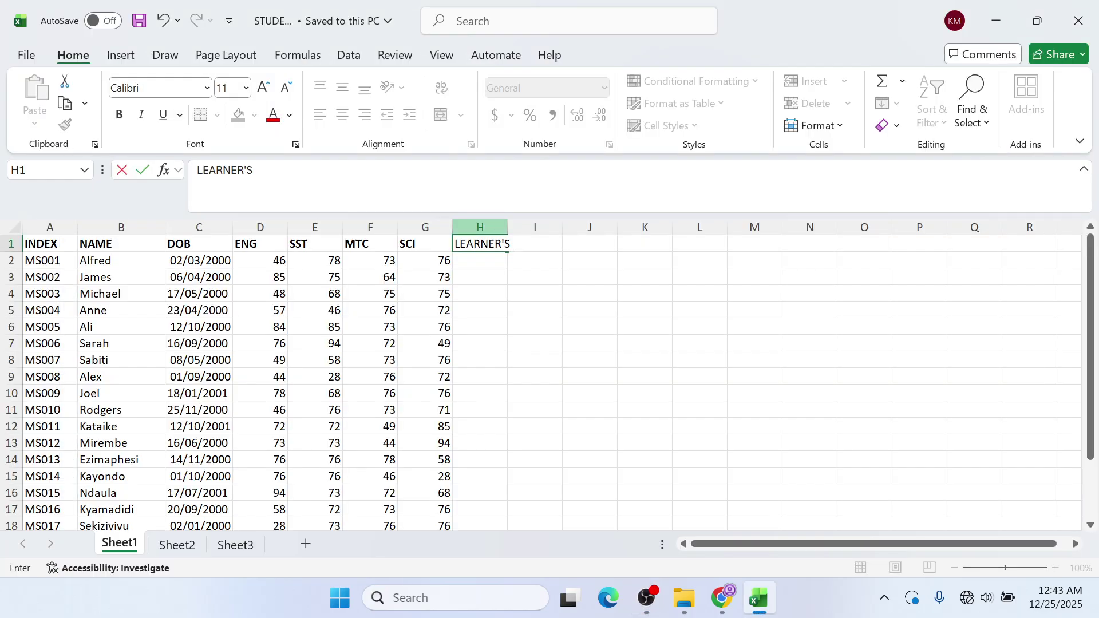
type("TOTALS")
key("alt+Tab")
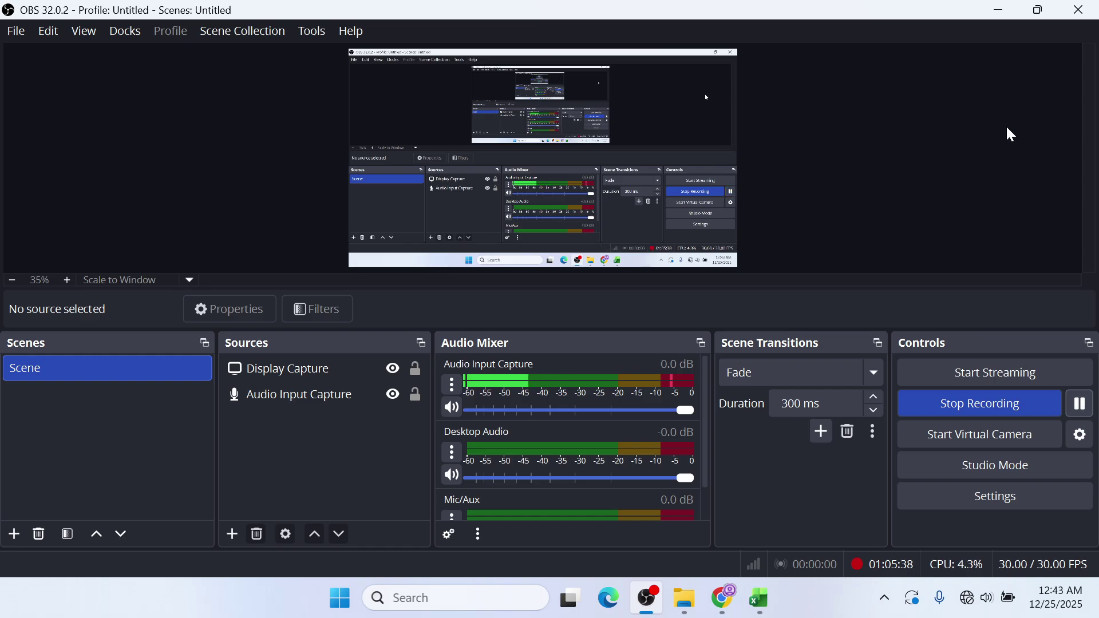
left_click(997, 7)
left_click(646, 286)
- Widen column H to fit the heading and select H2 for the first total
left_click(444, 324)
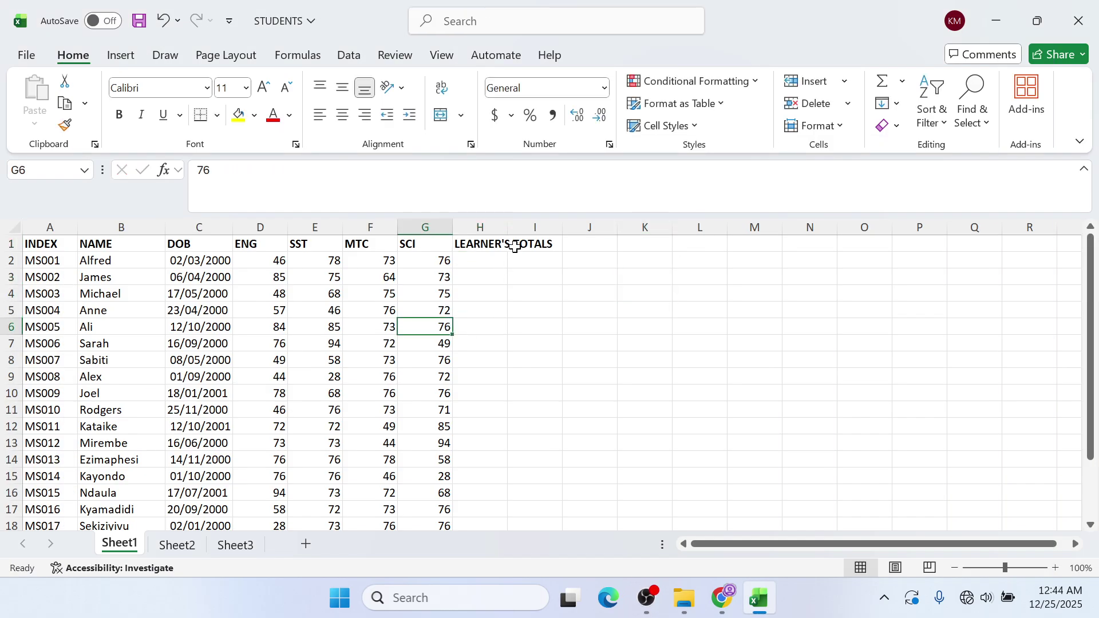
left_click(529, 227)
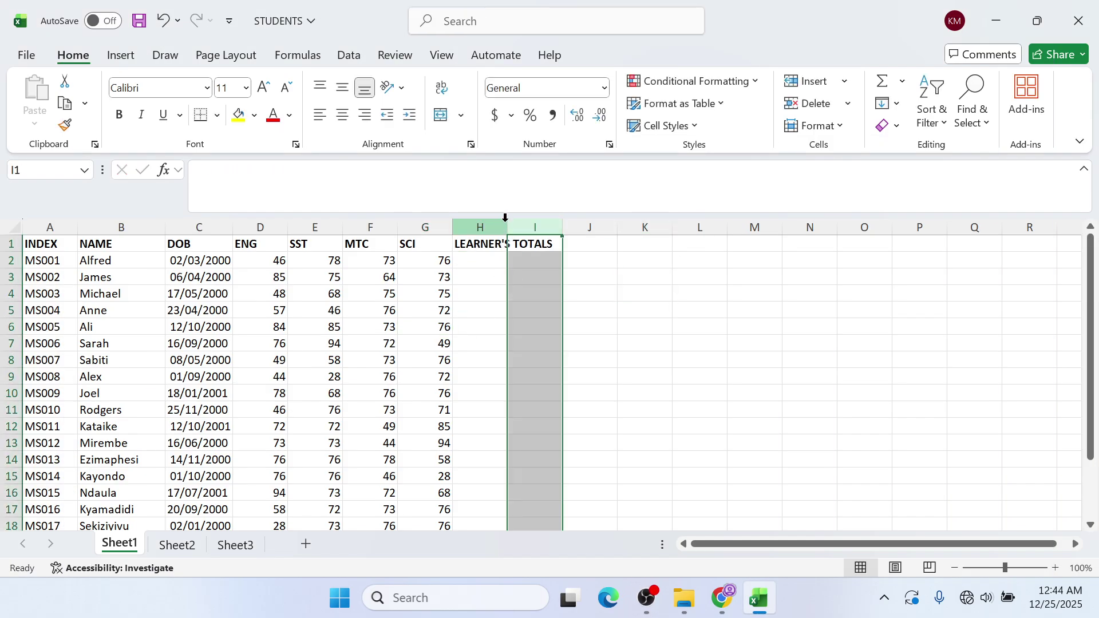
left_click(502, 226)
left_click_drag(508, 231, 575, 228)
left_click(523, 291)
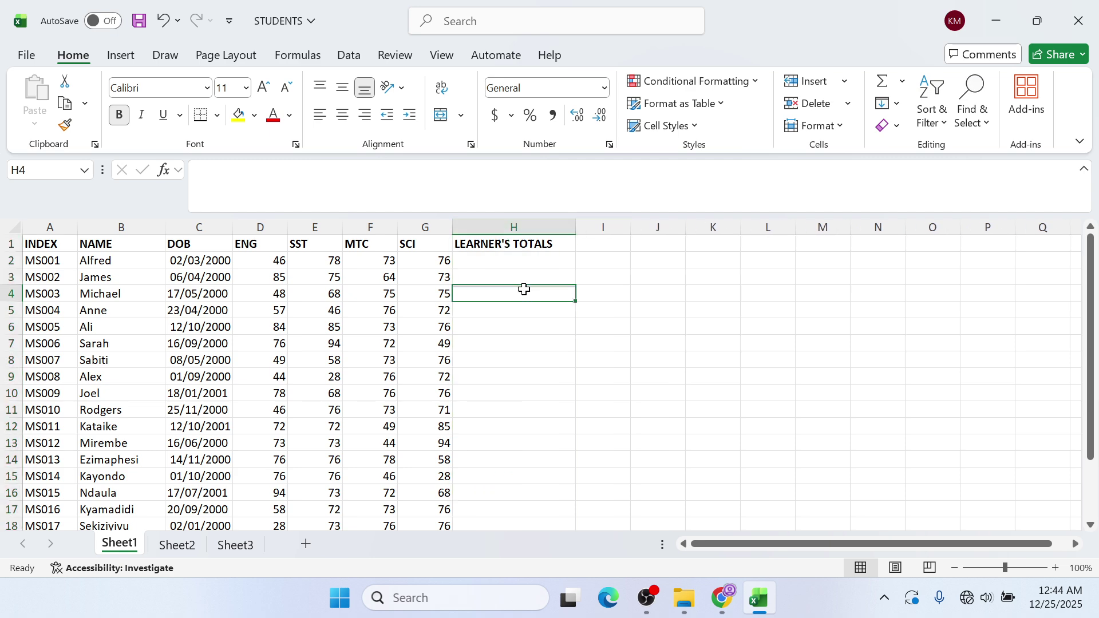
left_click(528, 265)
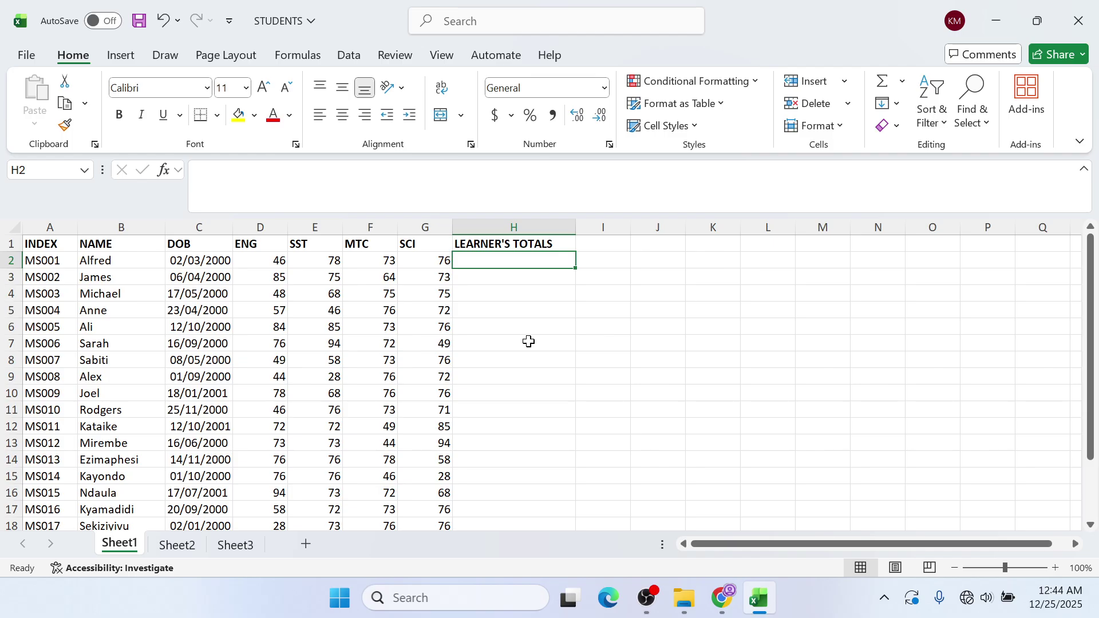
left_click(465, 272)
left_click(493, 261)
left_click(499, 303)
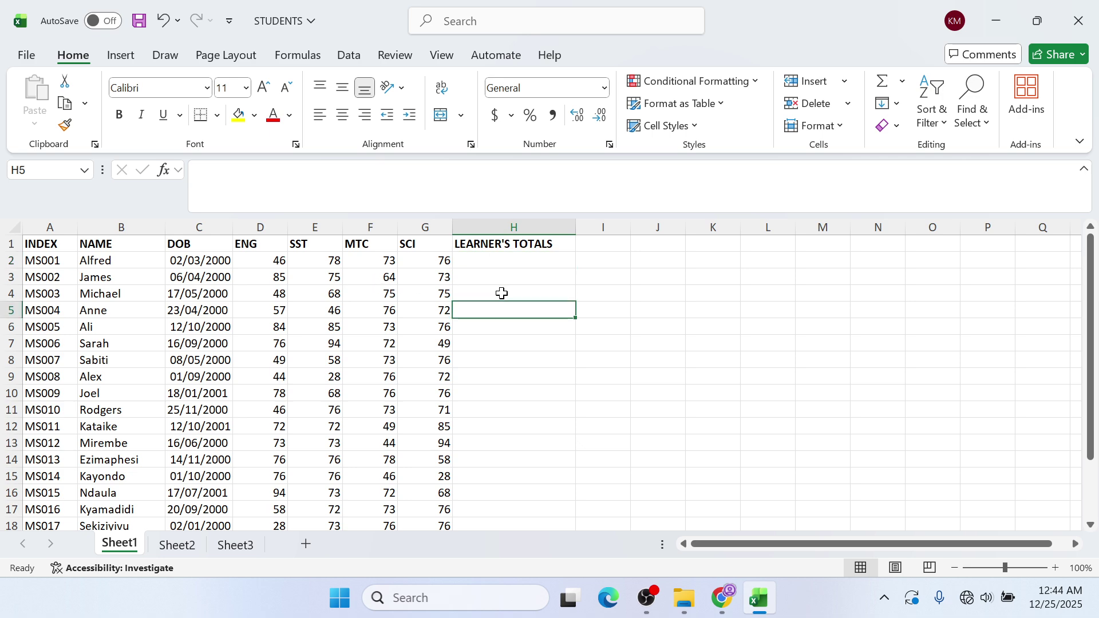
left_click(507, 257)
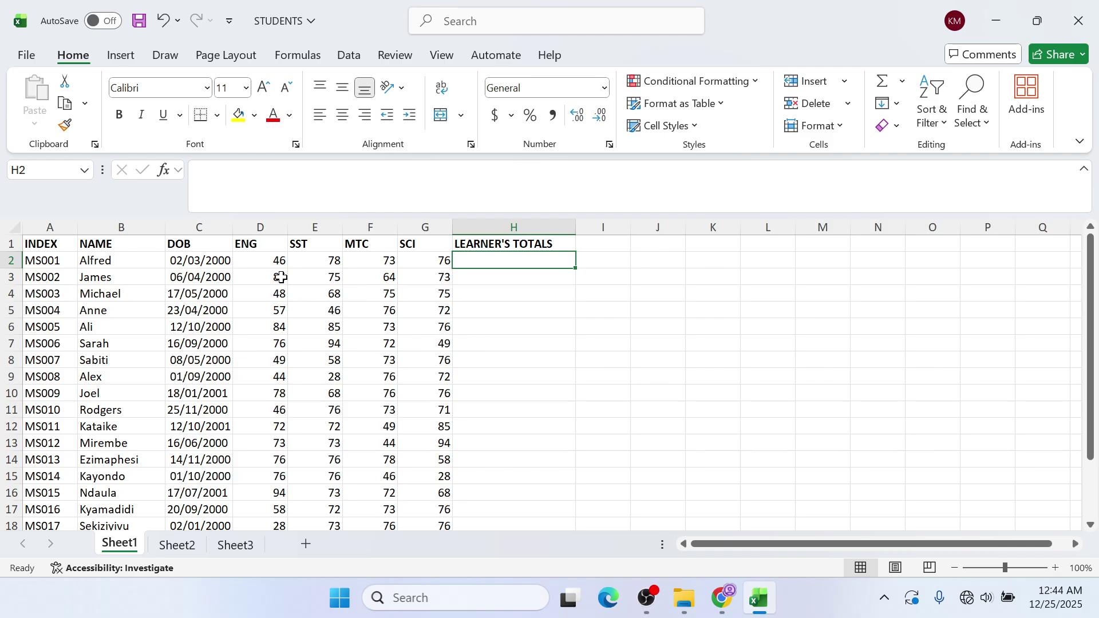
- Preview the D2:G2 marks, then begin H2's formula as =D2
left_click_drag(266, 262, 437, 261)
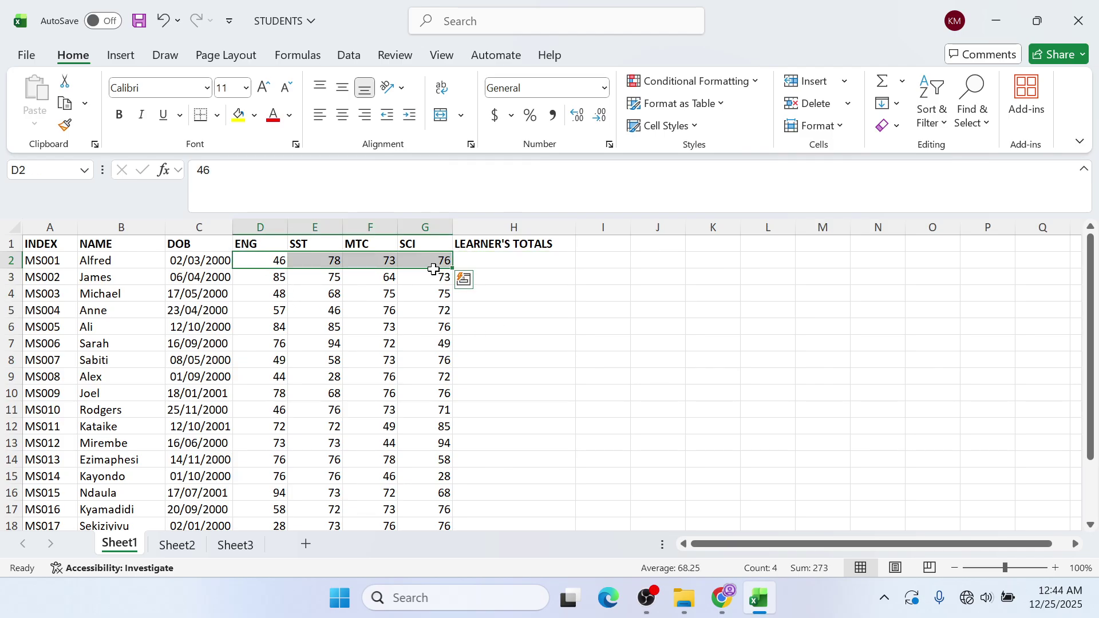
left_click(498, 263)
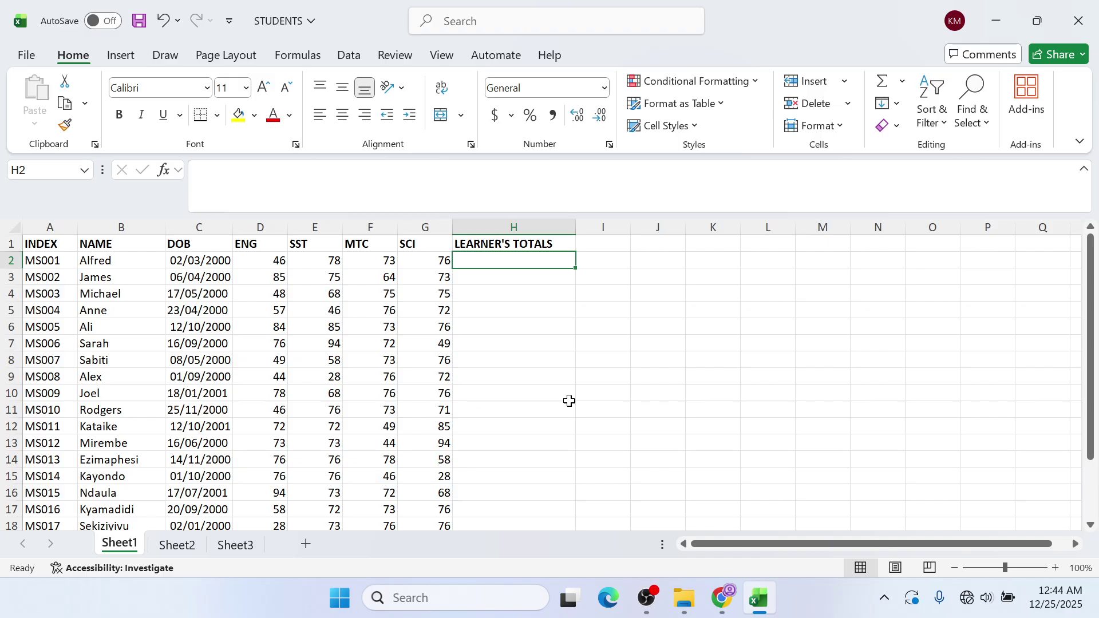
type("=")
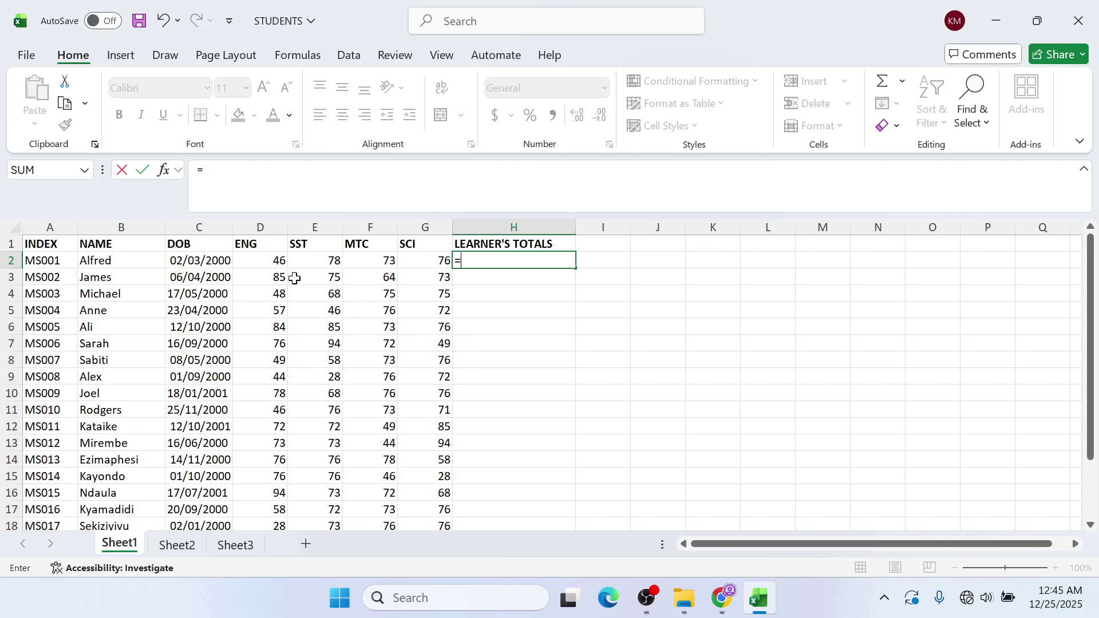
left_click(255, 258)
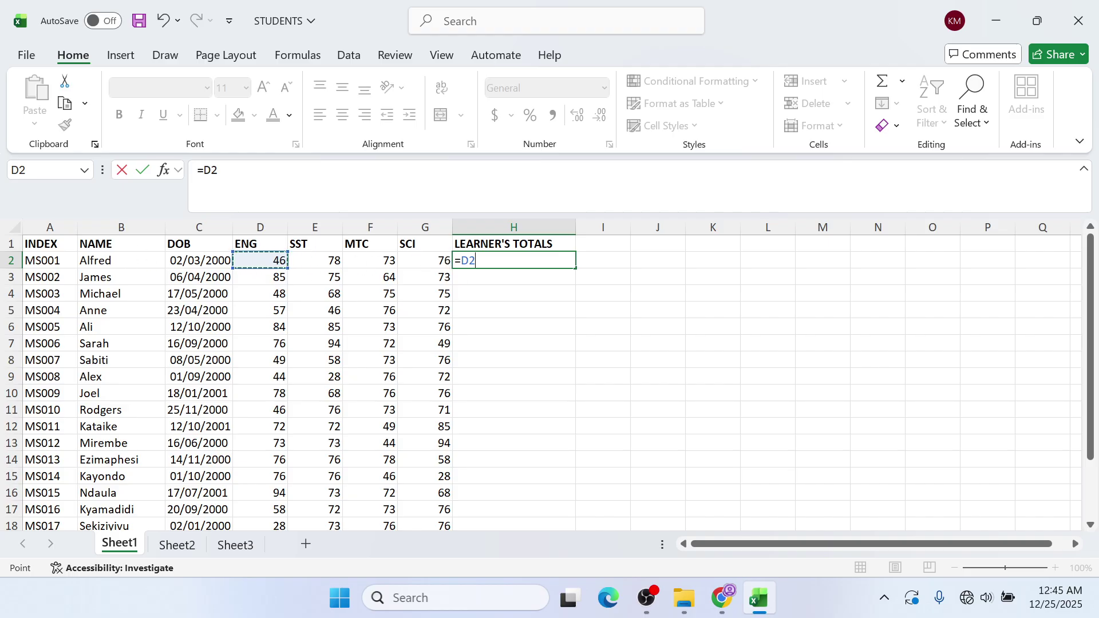
- Enter =D2+E2+F2+G2 in H2, giving the first learner's total of 273
key("BackSpace")
key("BackSpace")
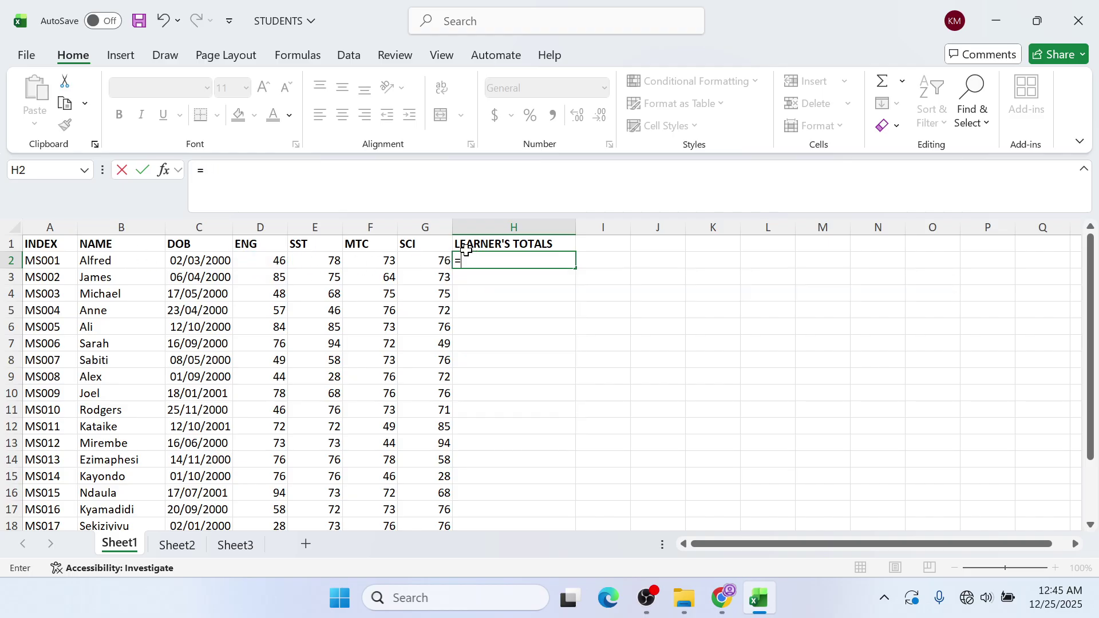
left_click(263, 264)
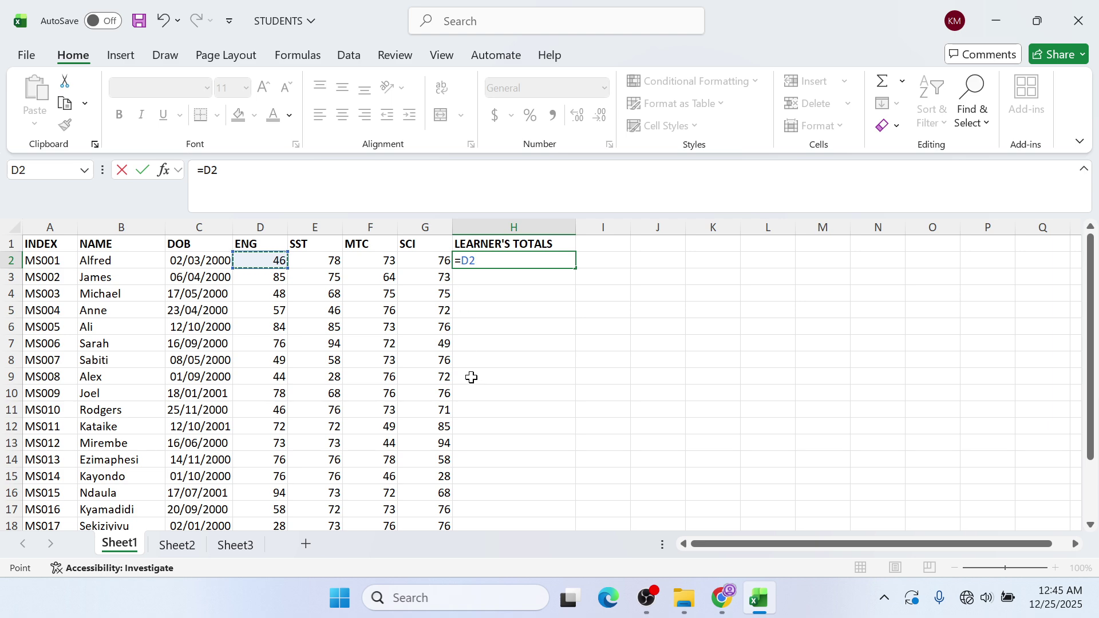
type("+")
left_click(317, 262)
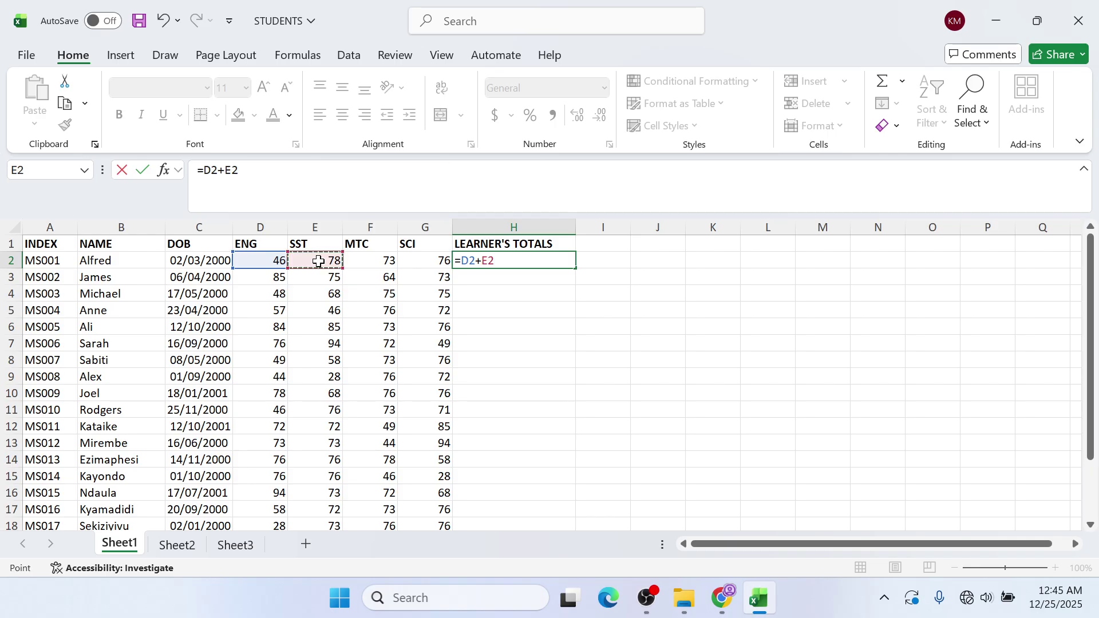
type("+")
left_click(367, 261)
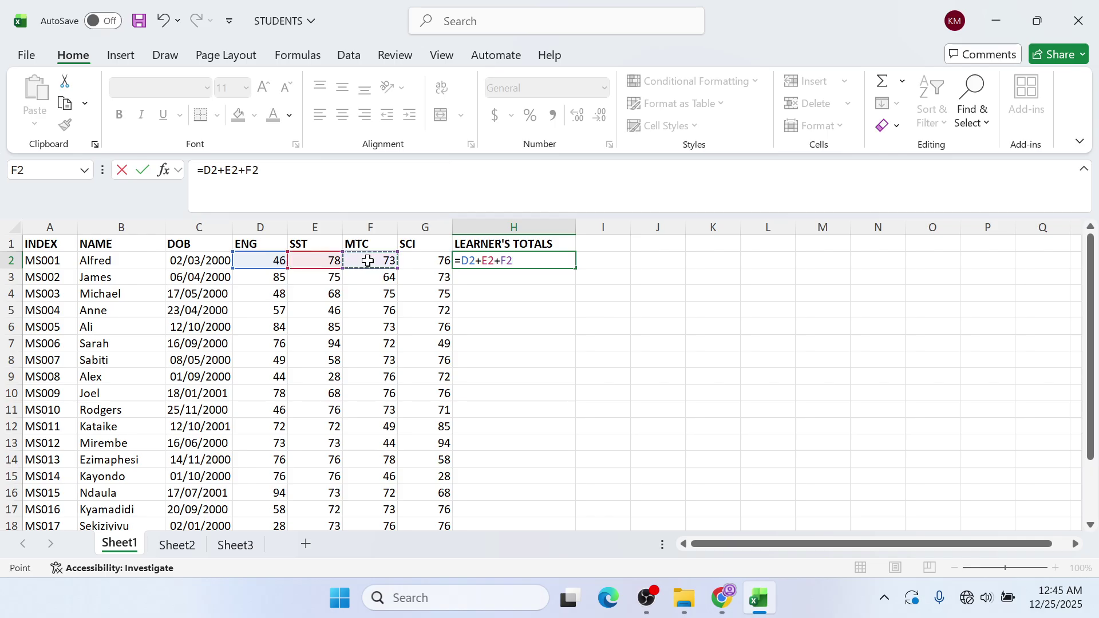
type("+")
left_click(428, 263)
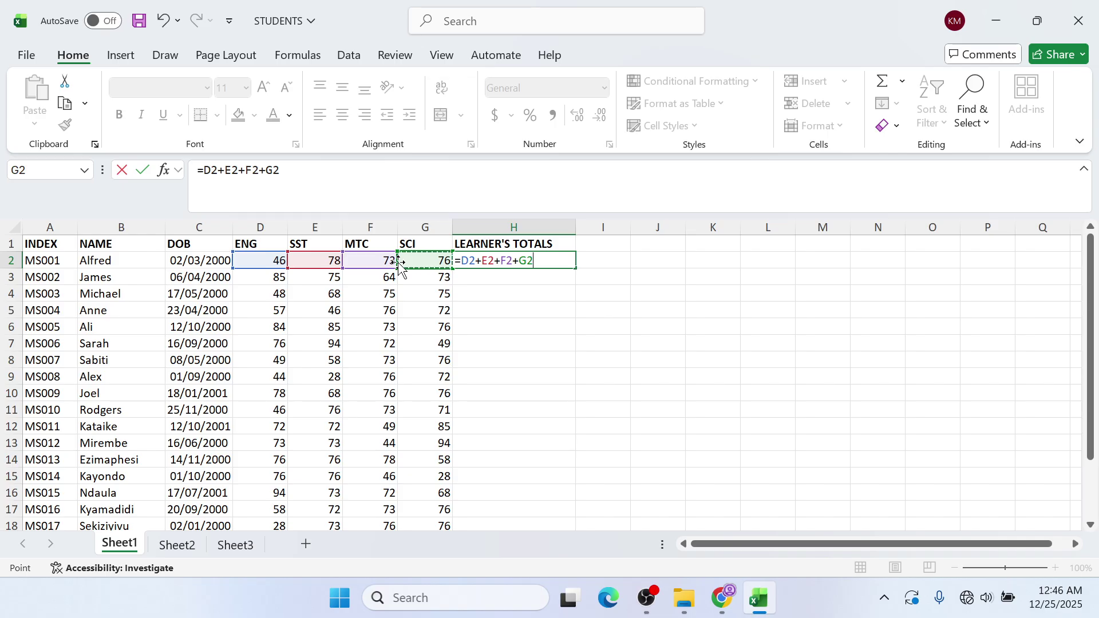
key("Return")
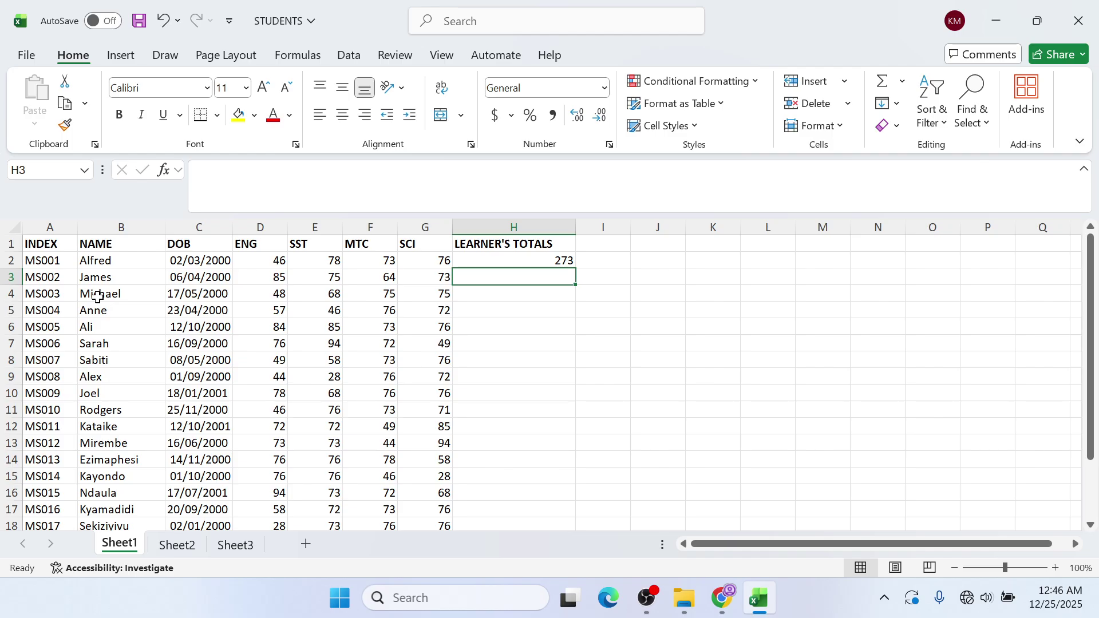
- Fill the H2 totals formula down to H21 for every learner
left_click(550, 259)
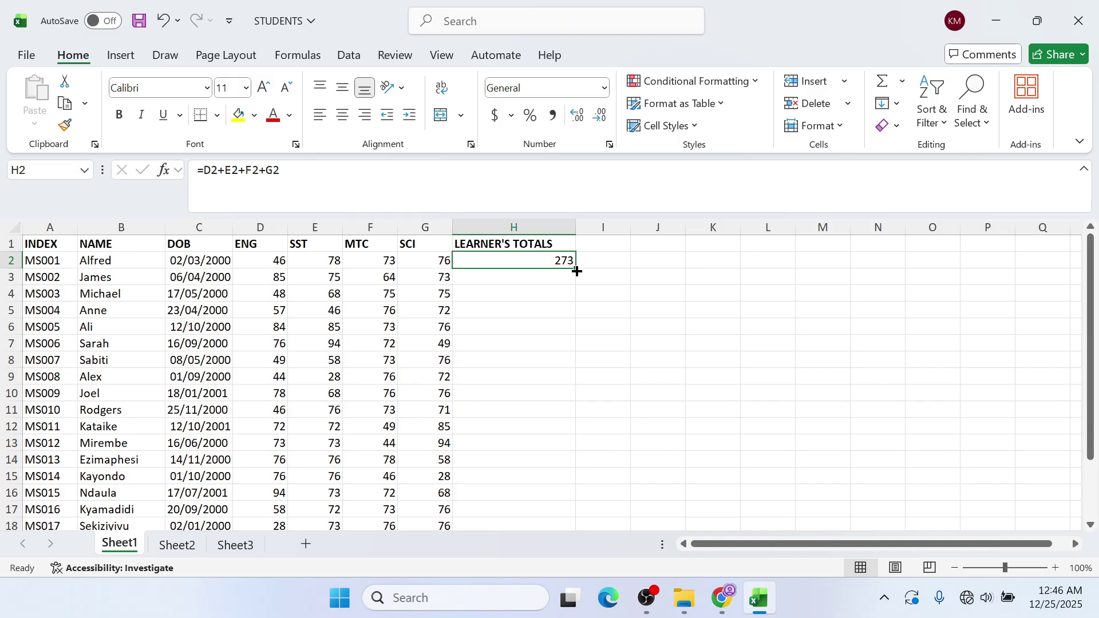
left_click_drag(577, 271, 534, 477)
scroll(520, 393, "up", 2)
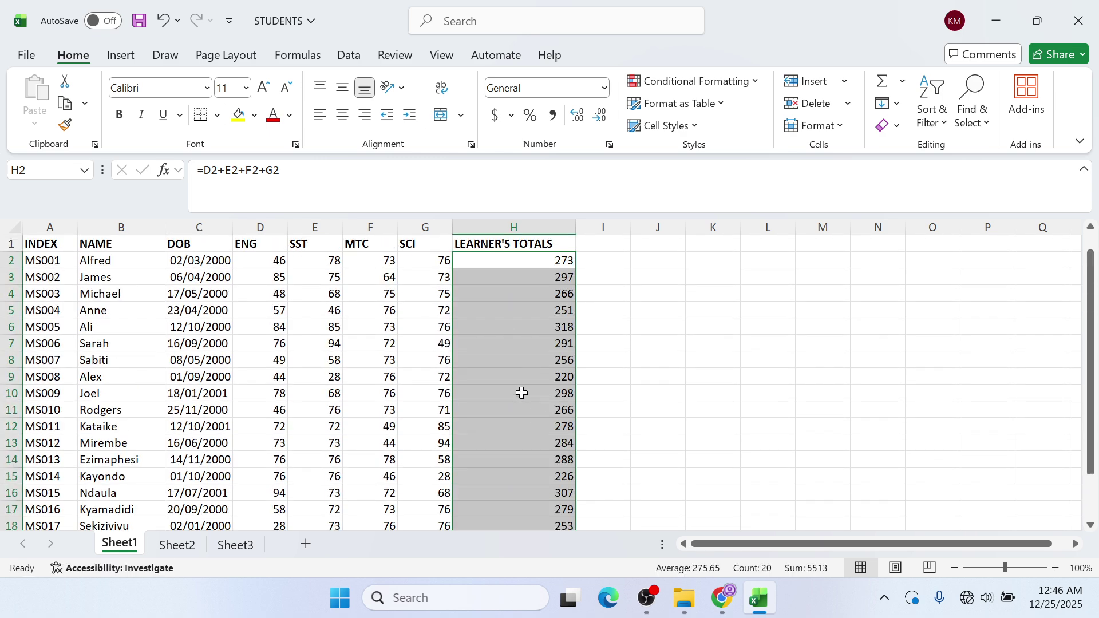
left_click(544, 295)
left_click(522, 262)
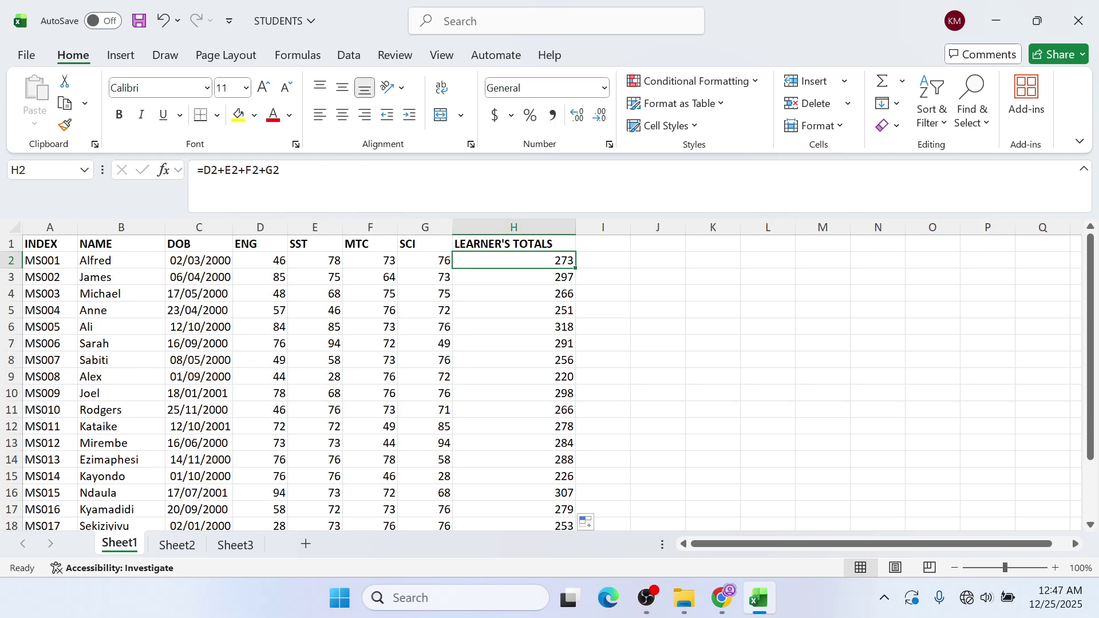
- Copy the =D2+E2+F2+G2 formula text and open the SPREADSHEET 1 GUIDE in Word
left_click_drag(281, 171, 197, 171)
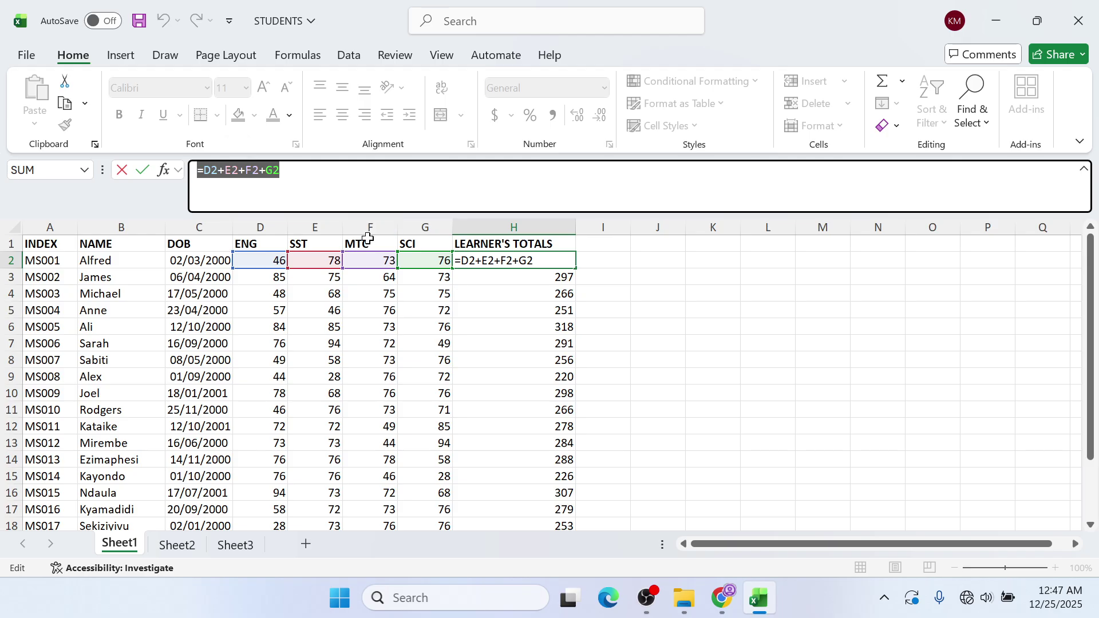
key("ctrl+c")
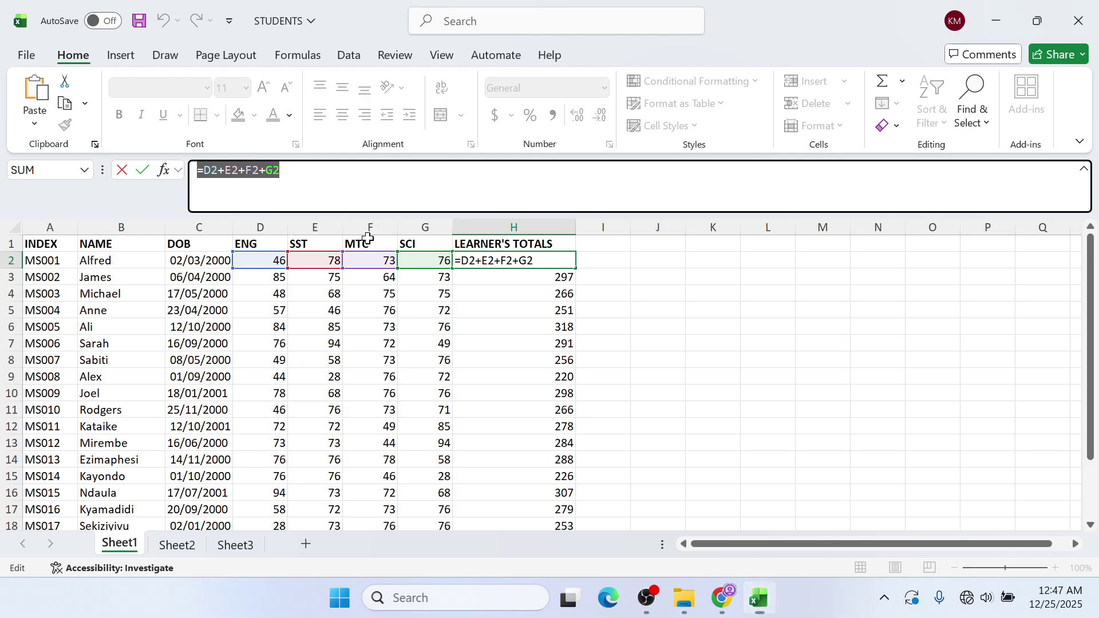
key("super")
left_click(647, 598)
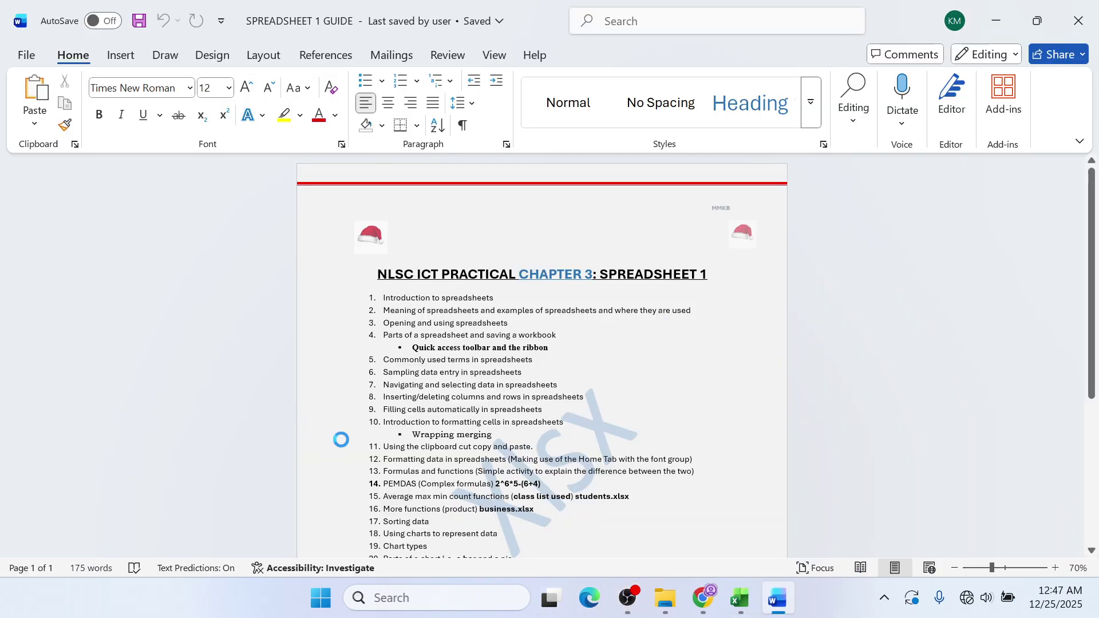
- Start a new blank Word document with the font enlarged to 90 pt
key("ctrl+n")
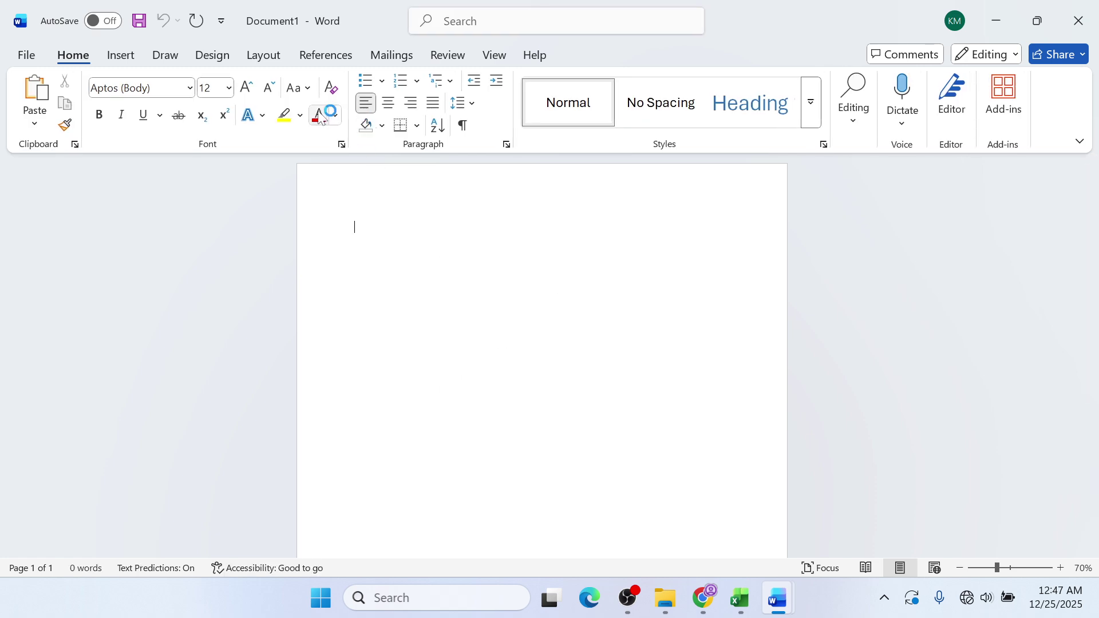
left_click(249, 92)
left_click(249, 92)
left_click(249, 92)
double_click(248, 89)
left_click(248, 89)
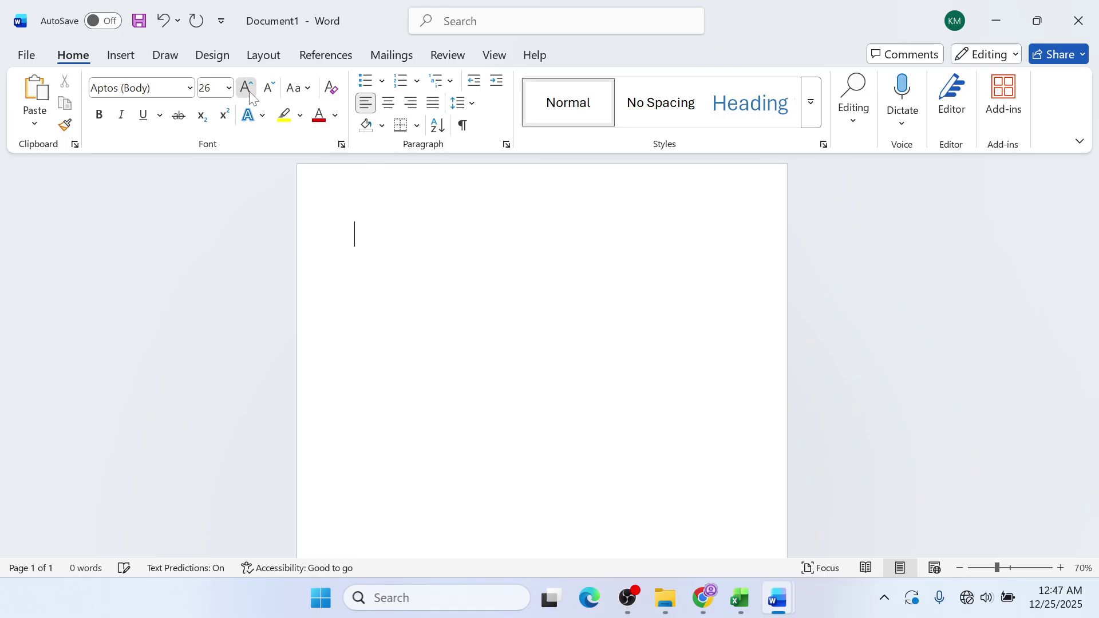
double_click(248, 88)
double_click(248, 89)
double_click(247, 89)
- Type =D2+E2+F2+G2 in it, then return to the STUDENTS workbook
type("=D2+E2+F2+G2")
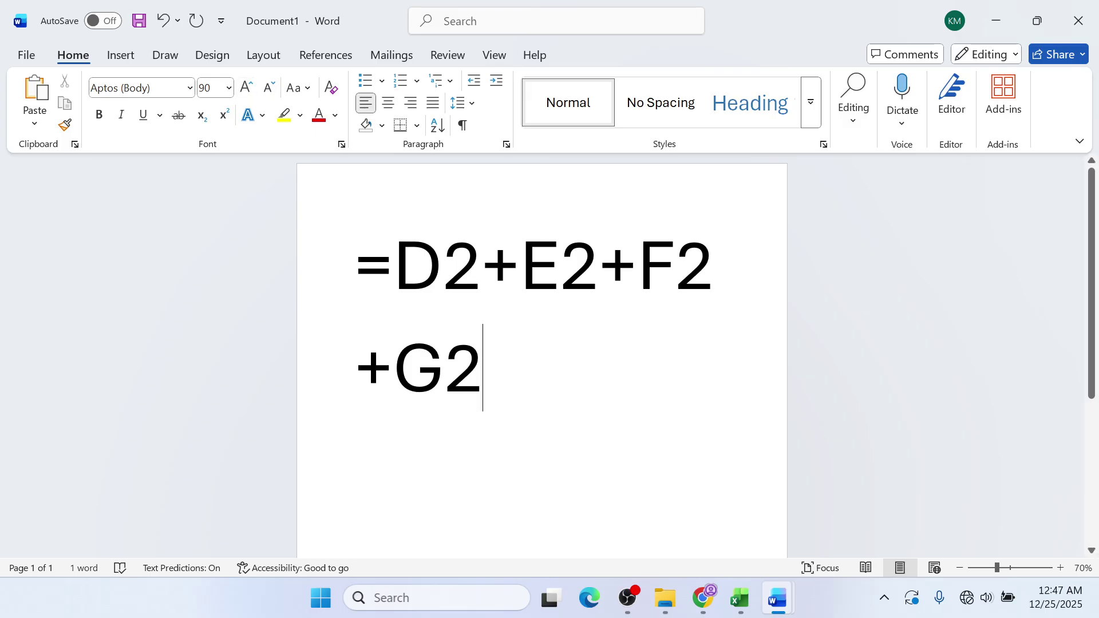
key("Return")
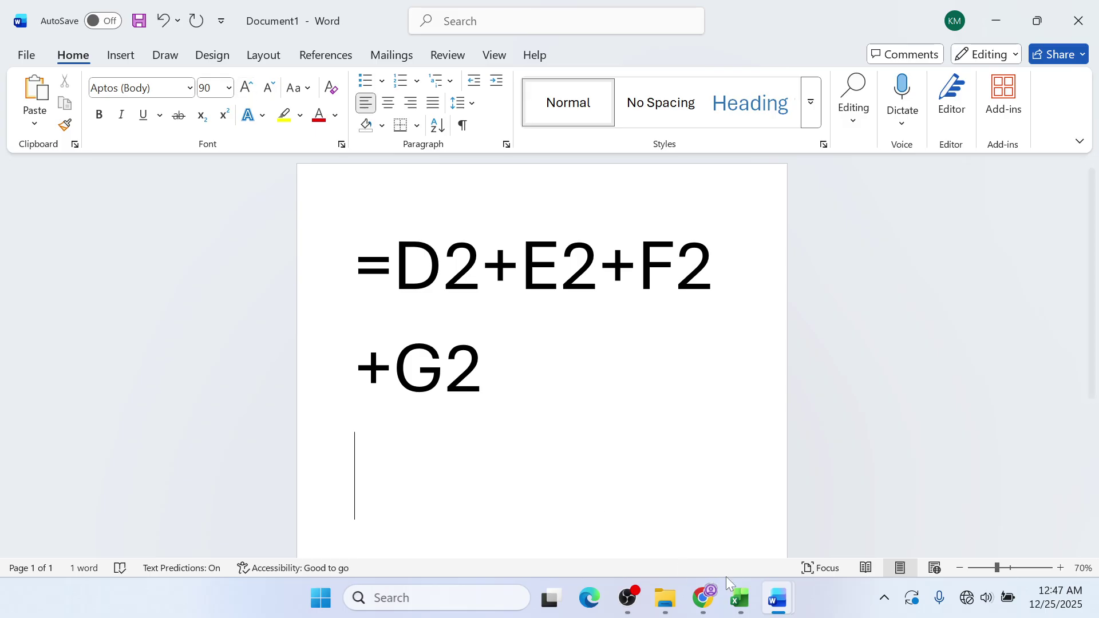
mouse_move(739, 598)
left_click(703, 515)
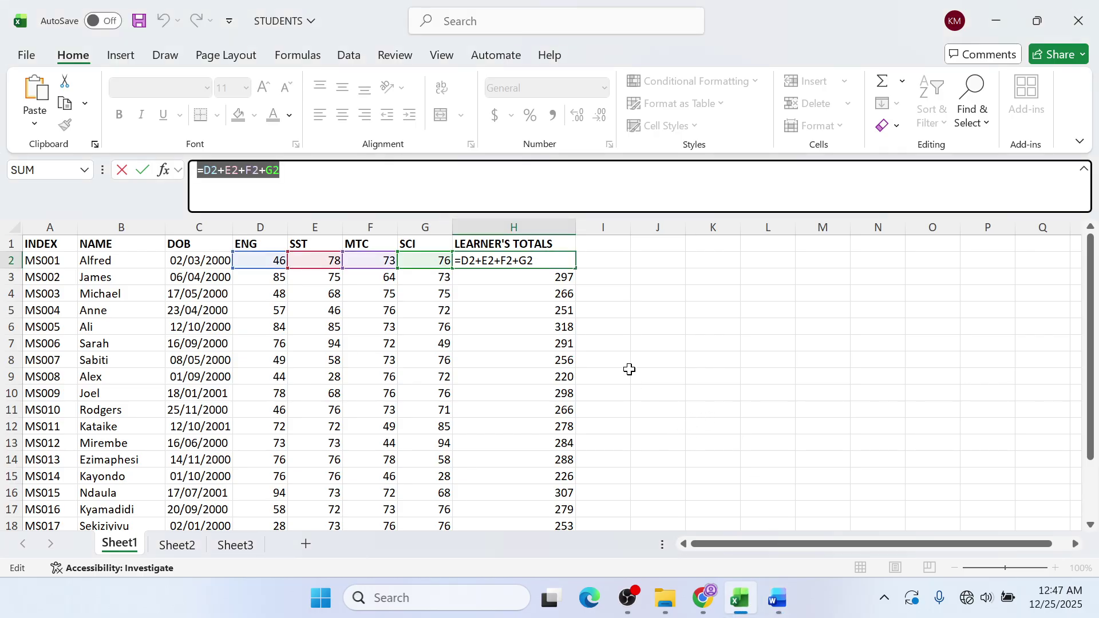
- Undo the accidental H2 edit and delete every total below the LEARNER'S TOTALS heading
type("=")
left_click(568, 342)
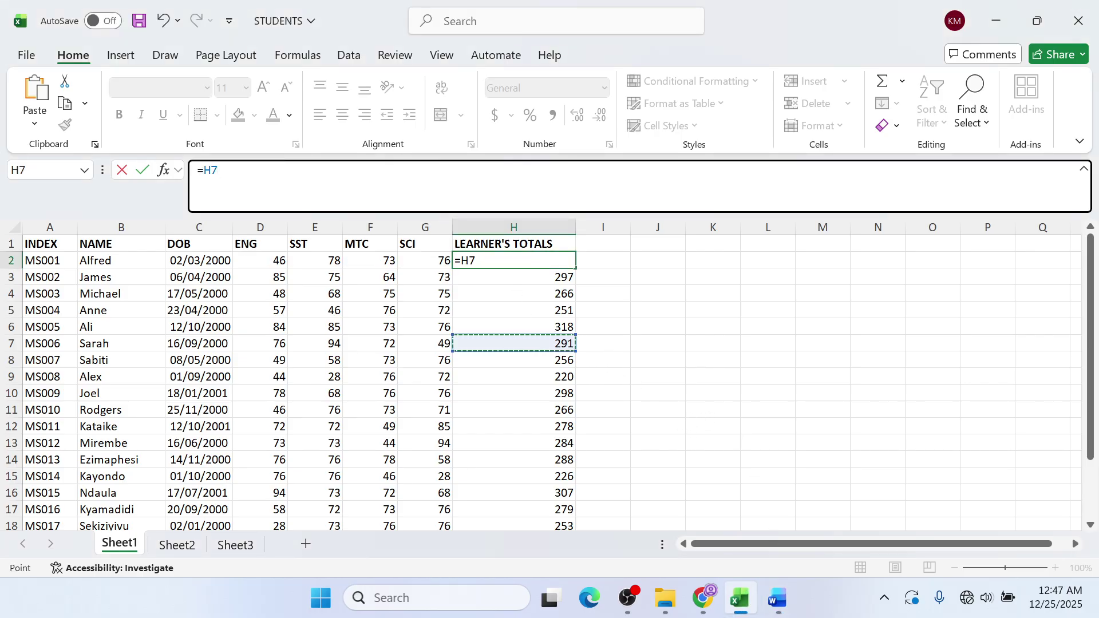
key("ctrl+z")
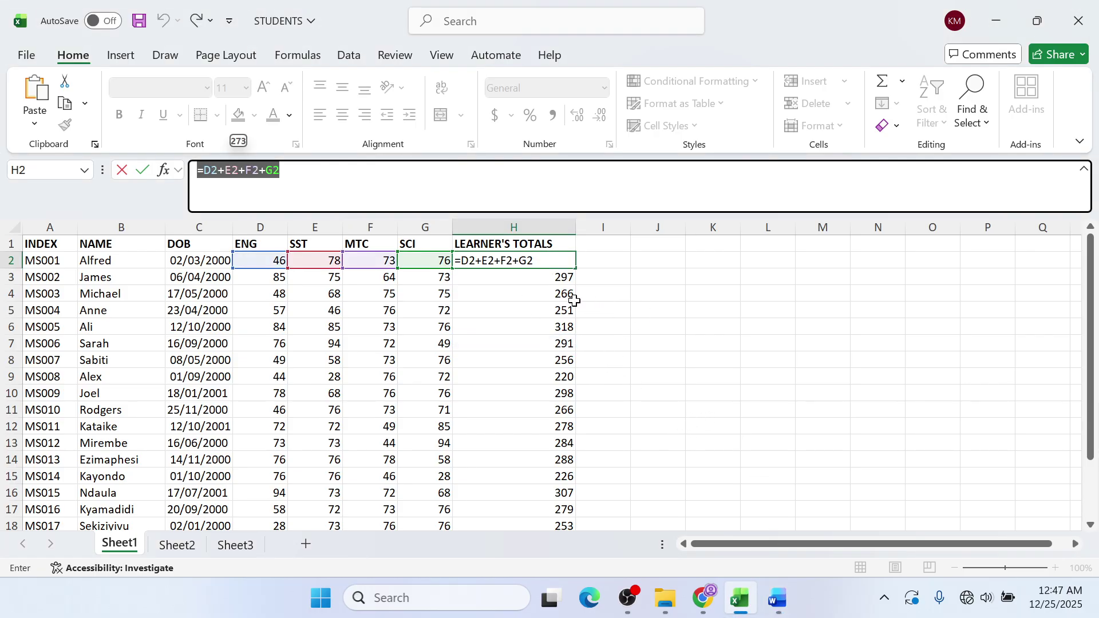
key("Return")
scroll(566, 300, "down", 5)
scroll(561, 286, "up", 5)
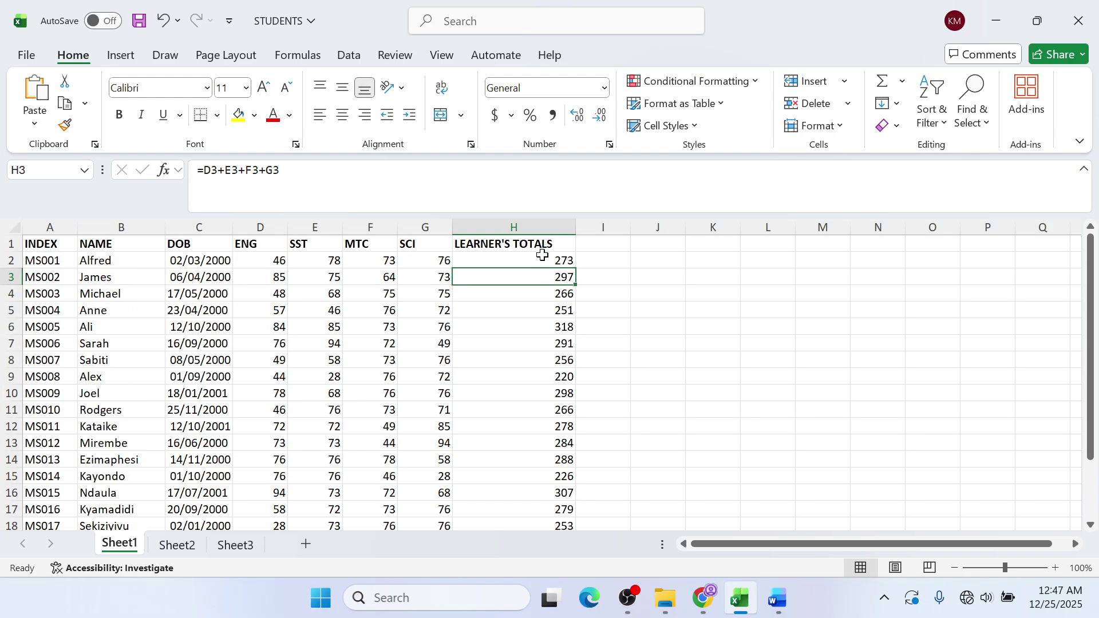
left_click_drag(544, 261, 554, 492)
key("Delete")
scroll(554, 493, "up", 2)
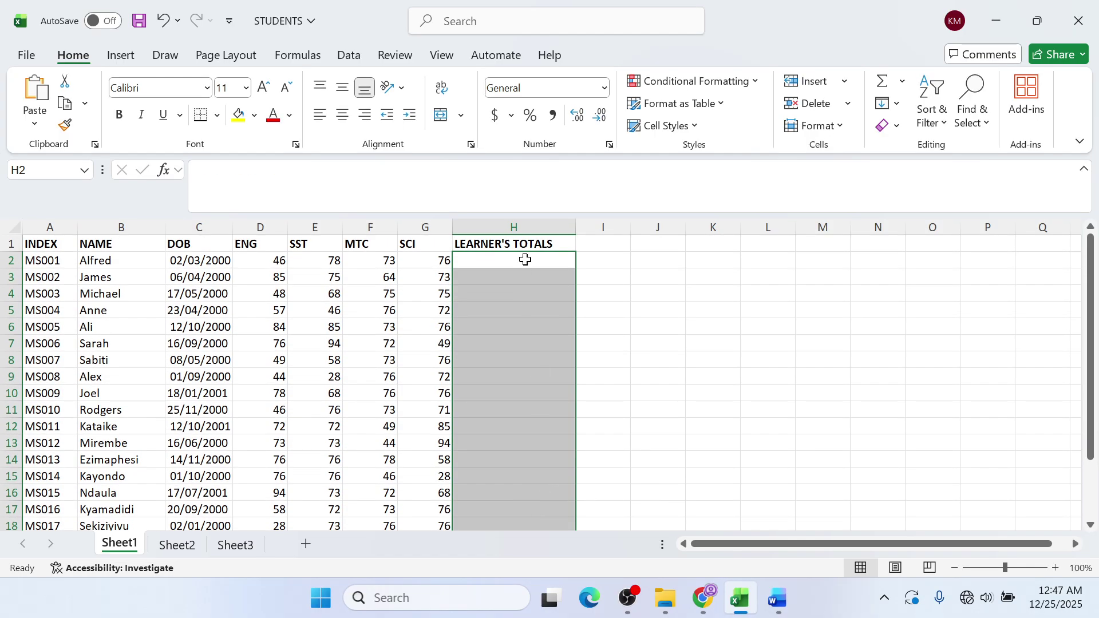
left_click(523, 261)
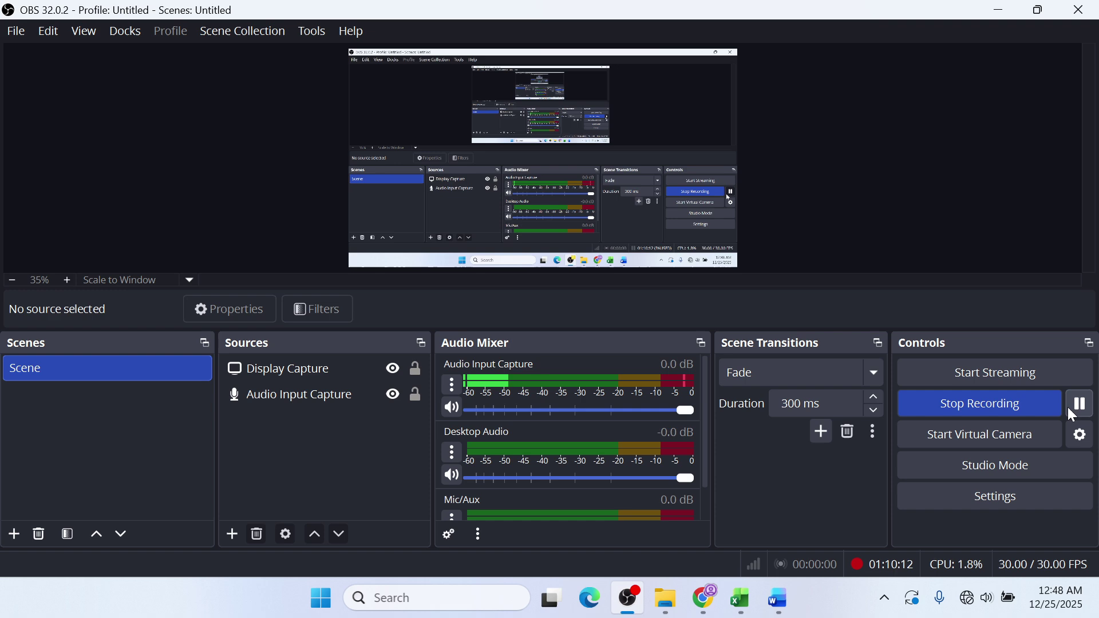
- Enter =SUM(D2:G2) in H2 for the first learner's total
type("SUM")
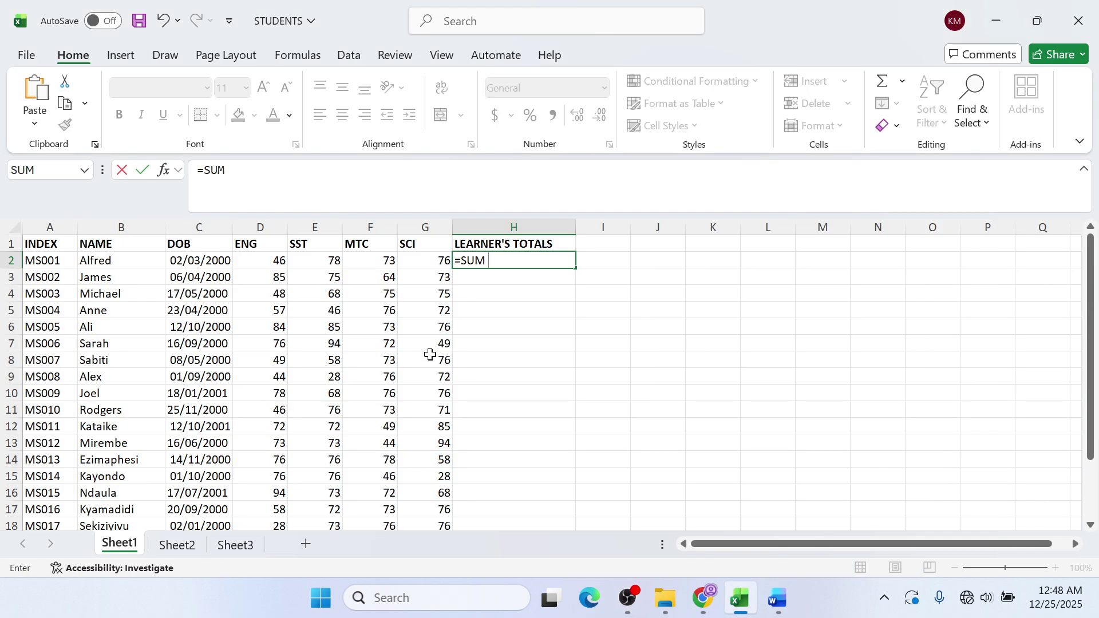
key("BackSpace")
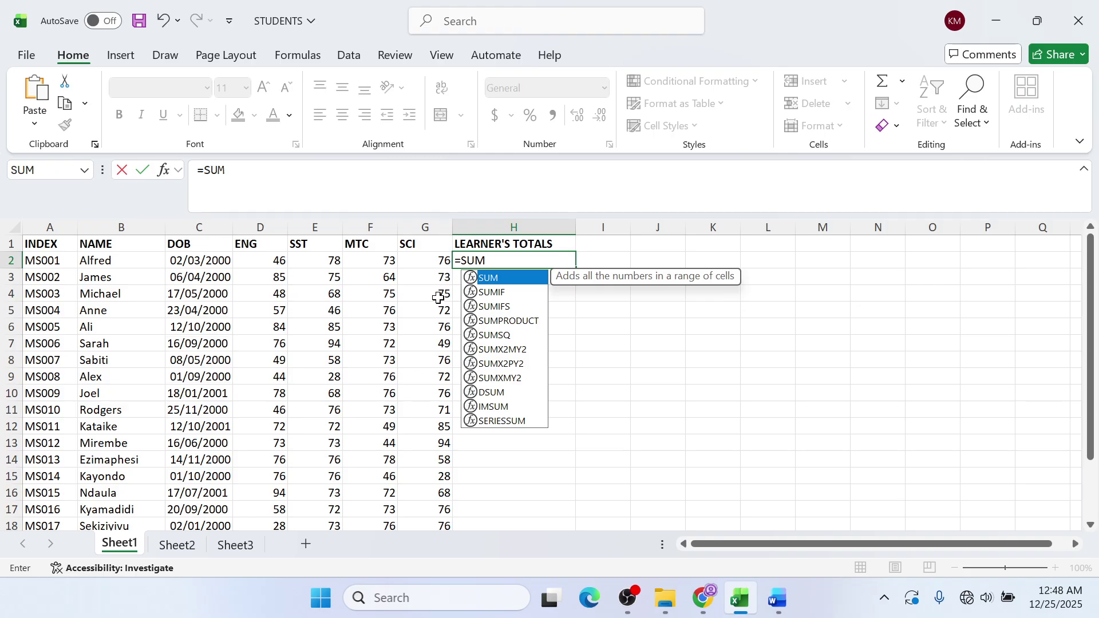
type("(")
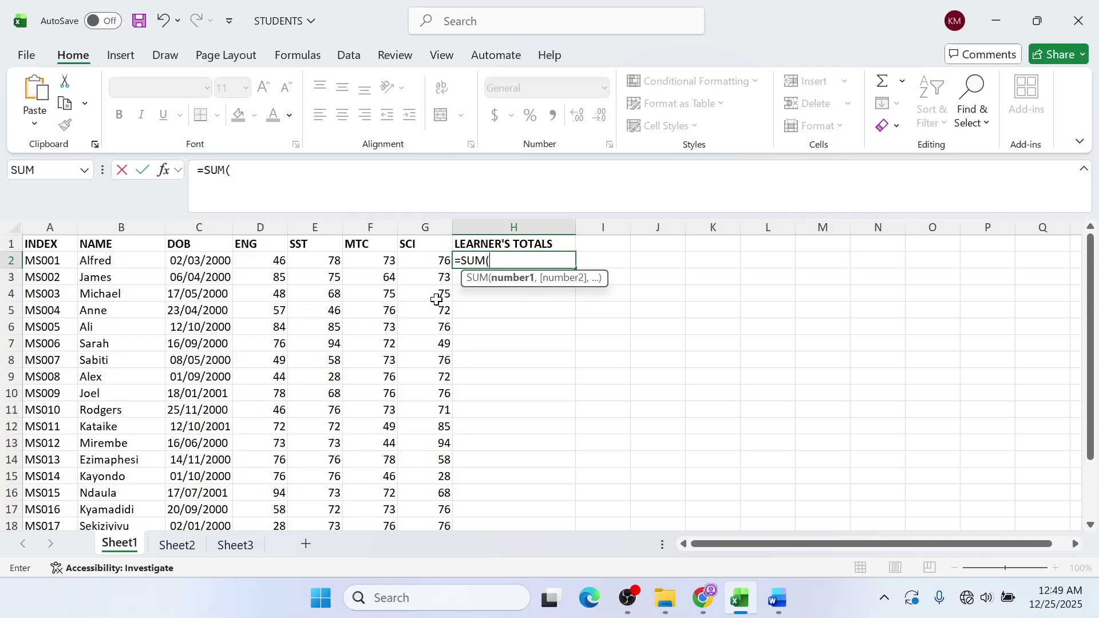
left_click(262, 265)
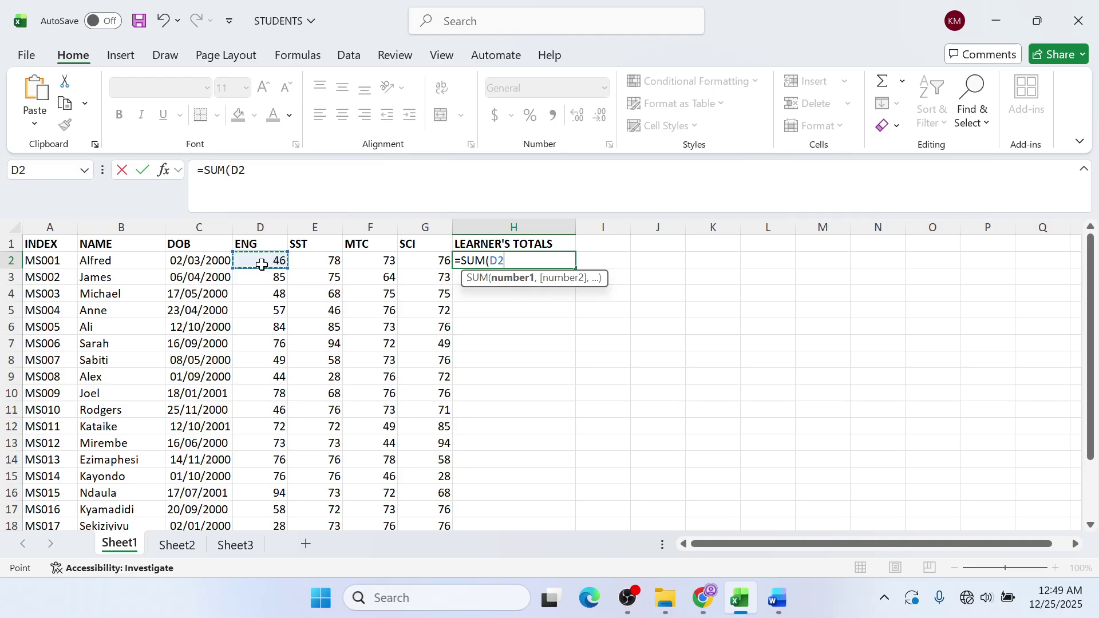
key("F8")
key("BackSpace")
key("BackSpace")
left_click(424, 260)
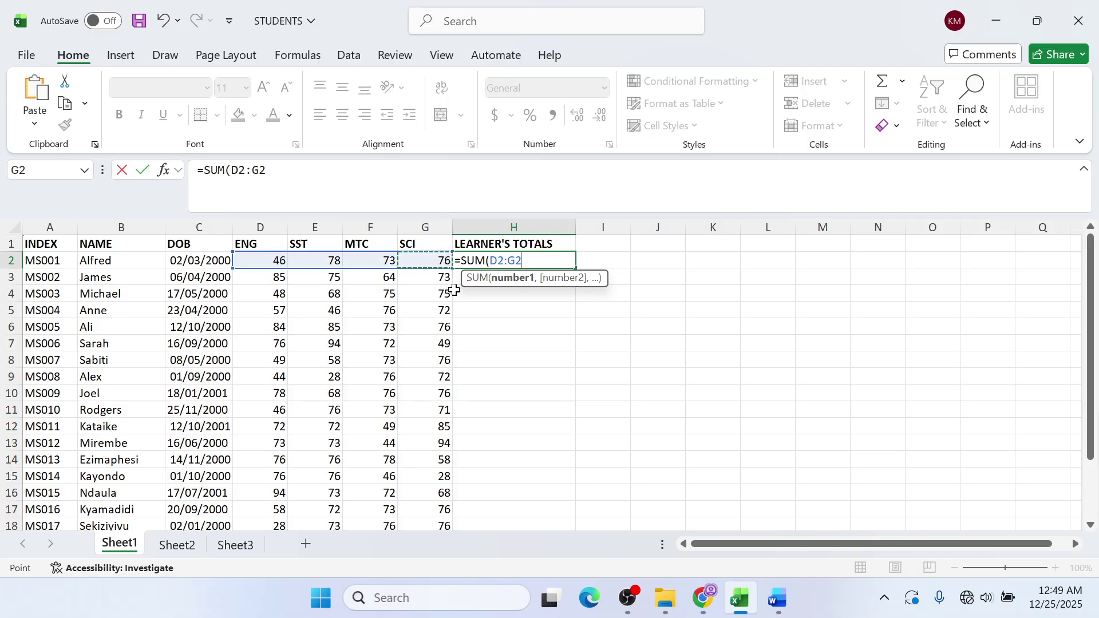
type(")")
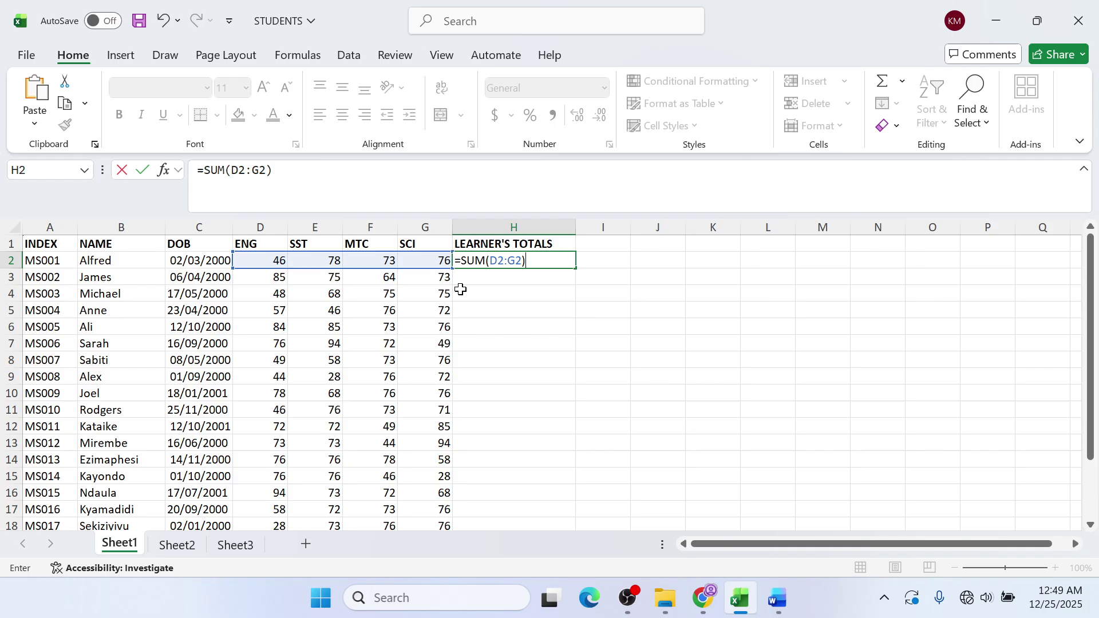
key("Return")
- Fill =SUM(D2:G2) down to H21 and select its text in the formula bar
left_click(511, 266)
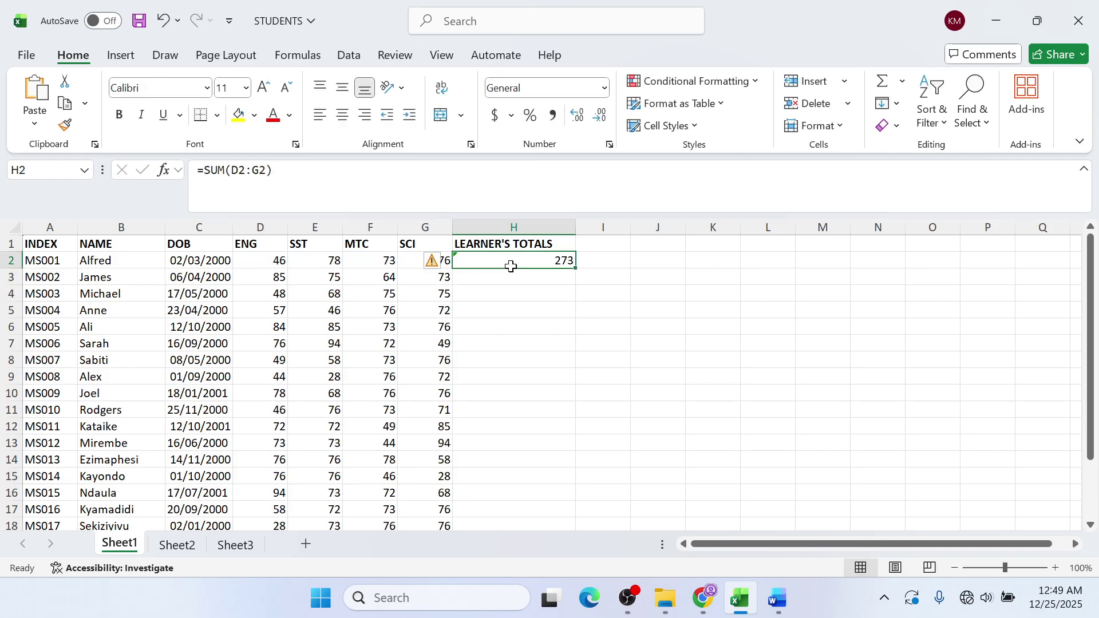
left_click_drag(575, 268, 570, 495)
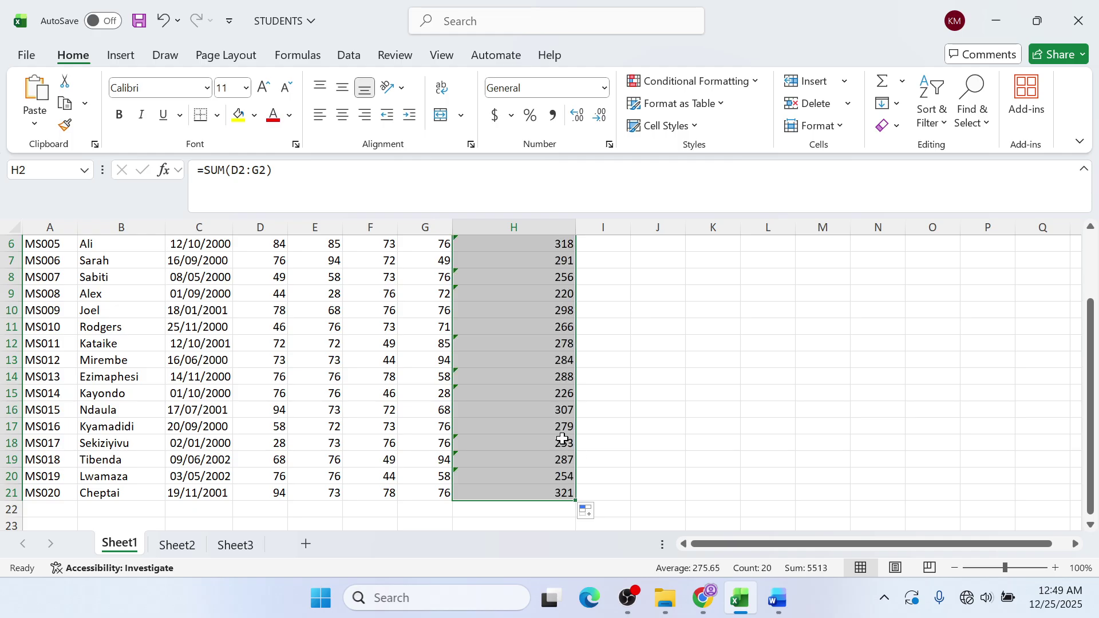
scroll(563, 438, "up", 2)
left_click(527, 266)
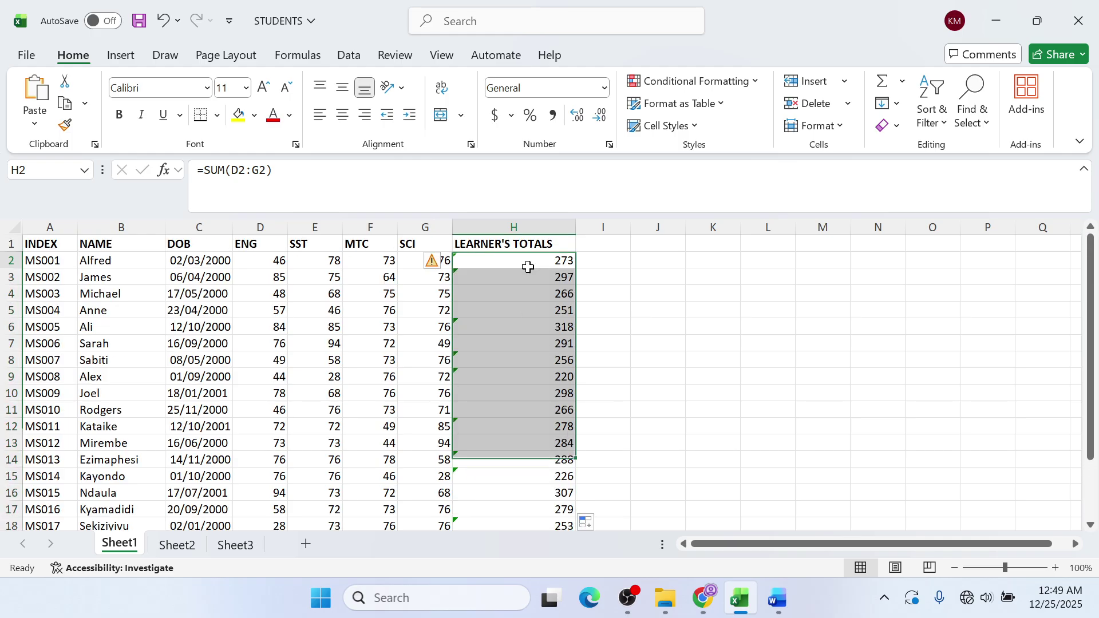
triple_click(235, 170)
key("ctrl+c")
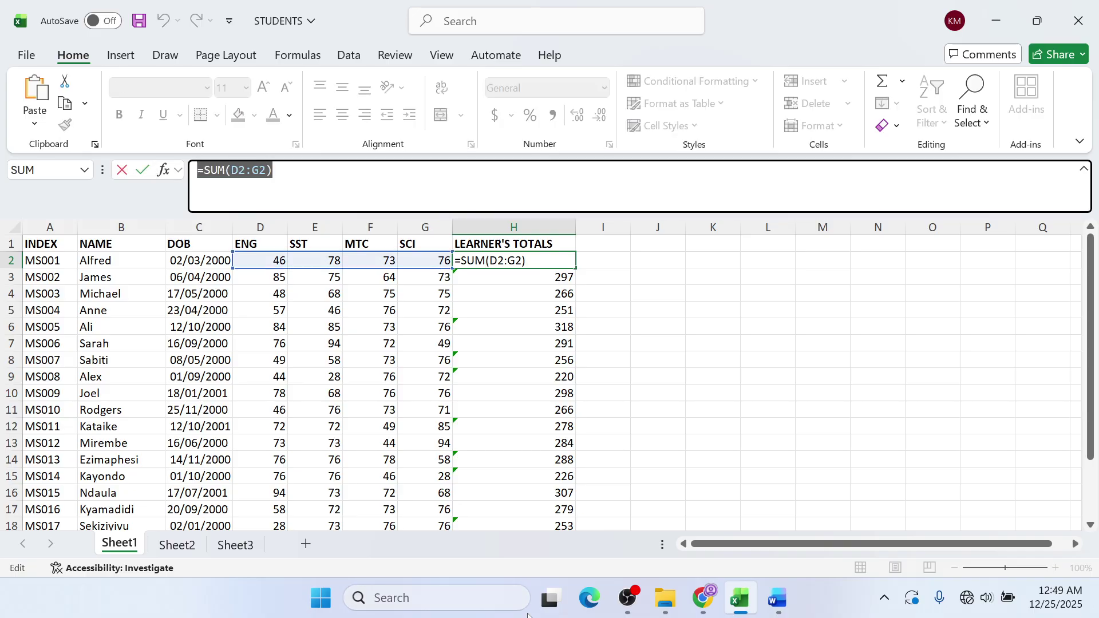
left_click(781, 595)
left_click(870, 512)
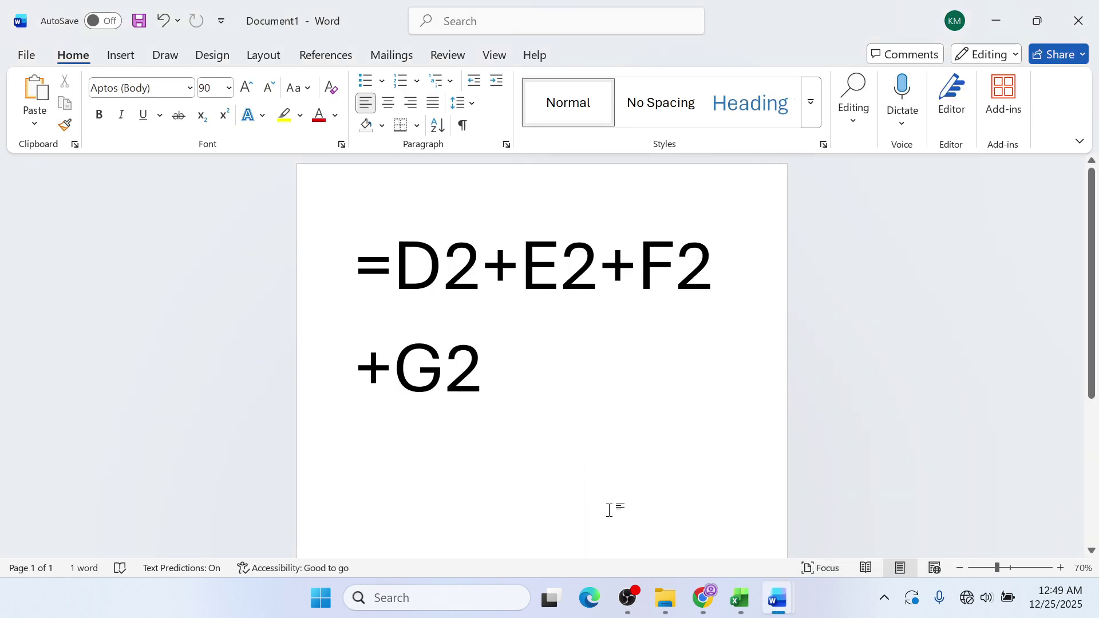
- Paste =SUM(D2:G2) below =D2+E2+F2+G2 in Word and highlight each formula
key("ctrl+v")
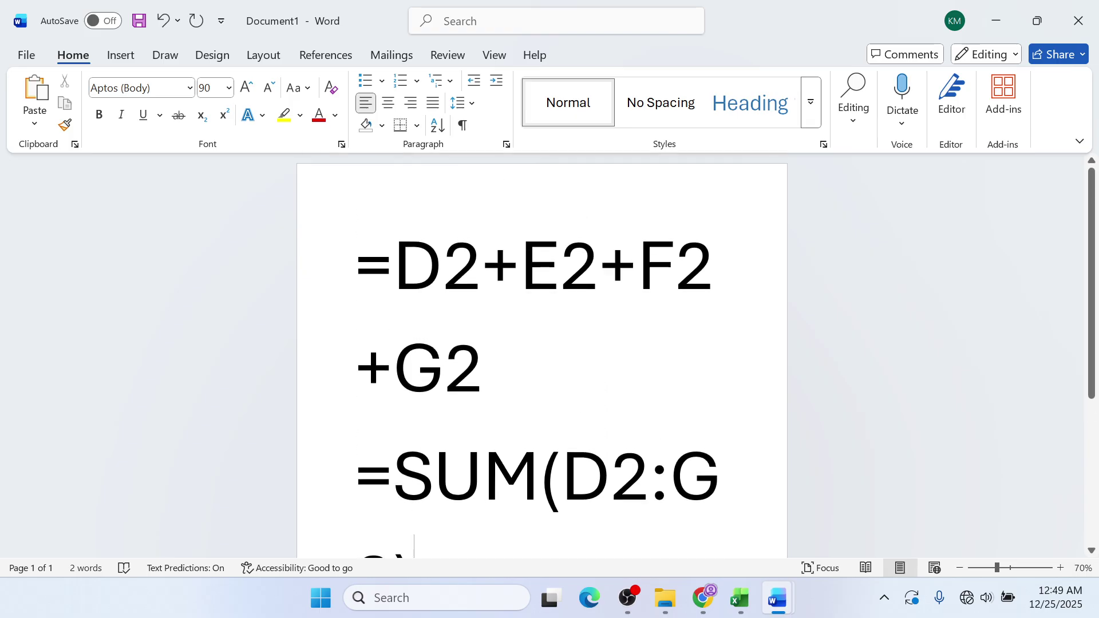
scroll(541, 355, "down", 3, "ctrl")
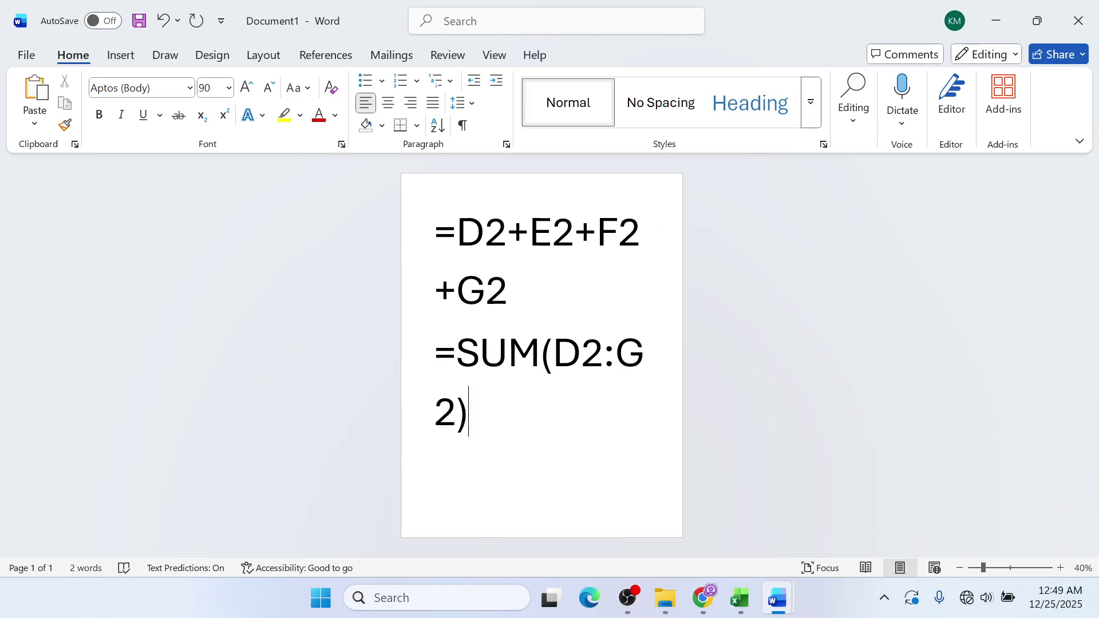
left_click_drag(511, 292, 440, 234)
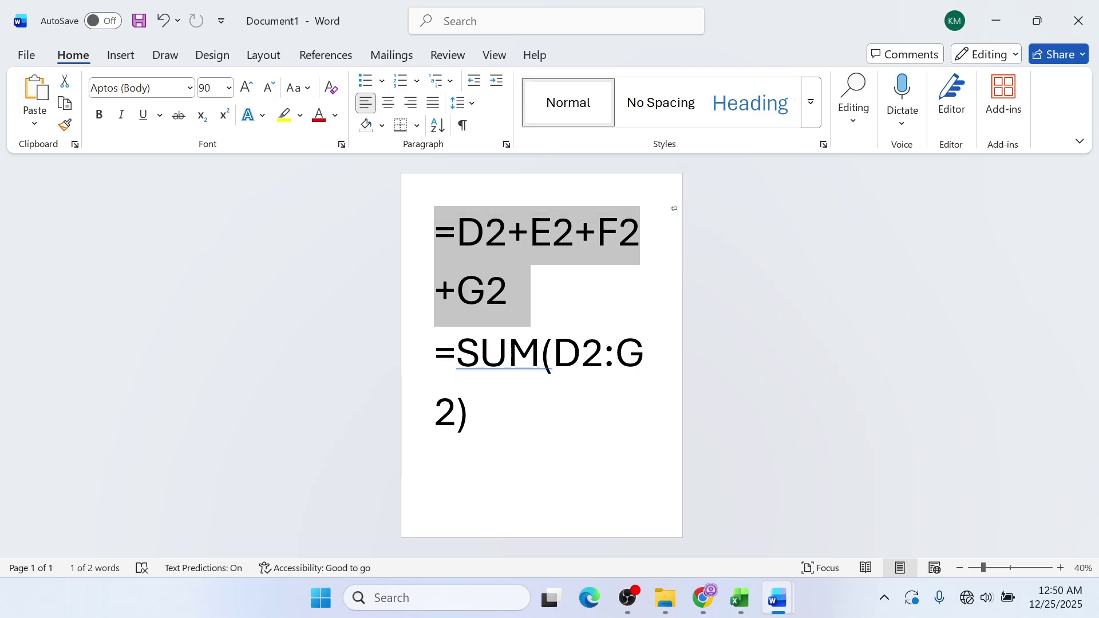
left_click_drag(474, 414, 440, 355)
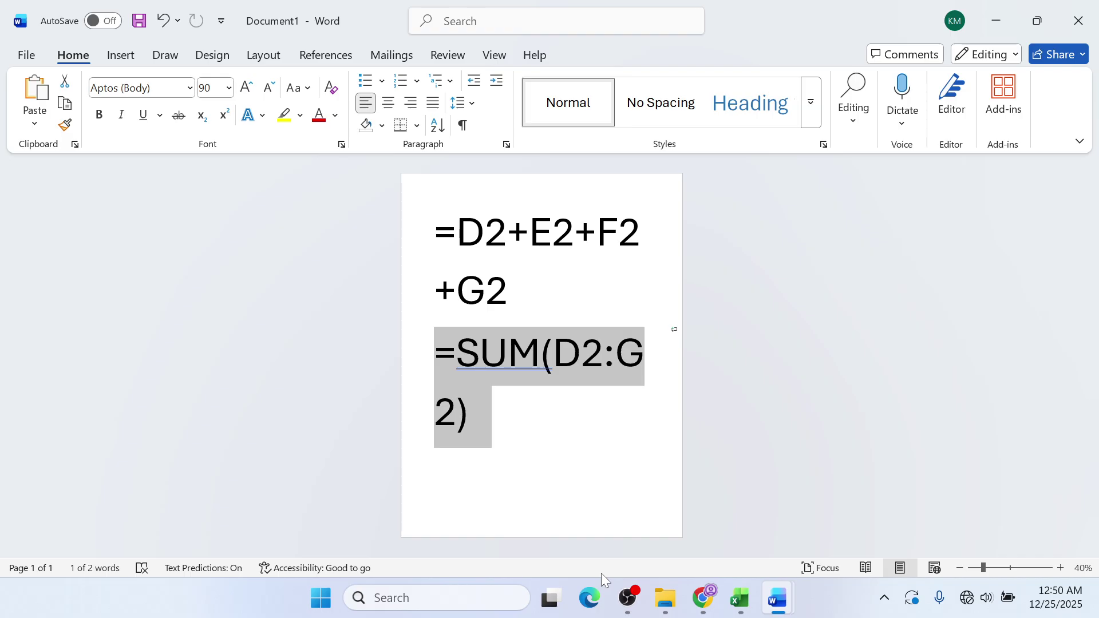
left_click(544, 357)
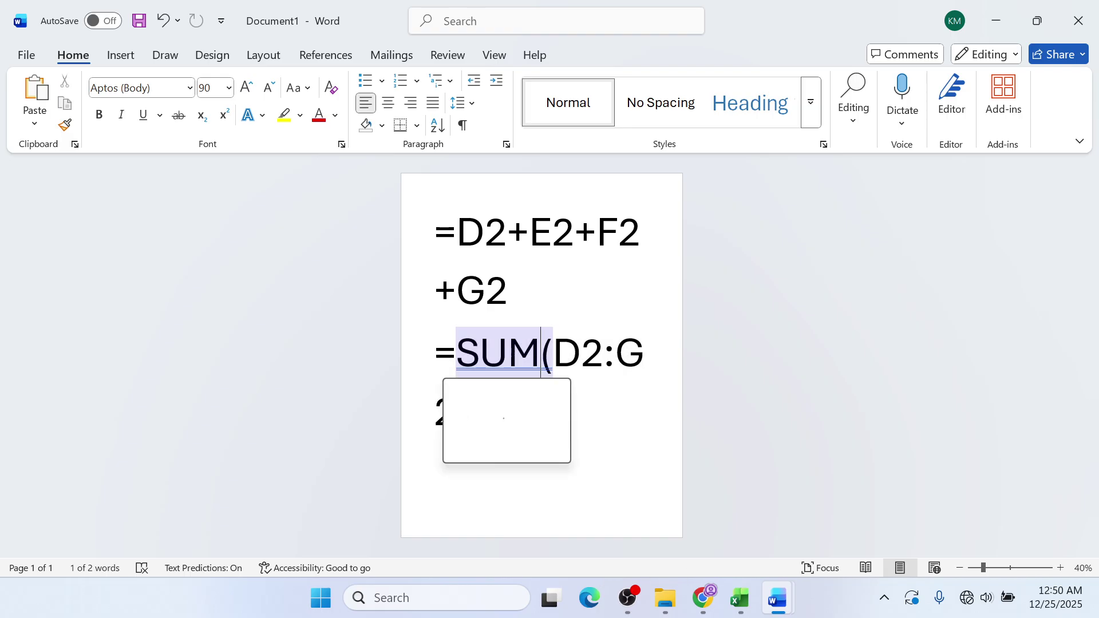
key("Escape")
key("shift+Left")
key("shift+Left")
key("shift+Left")
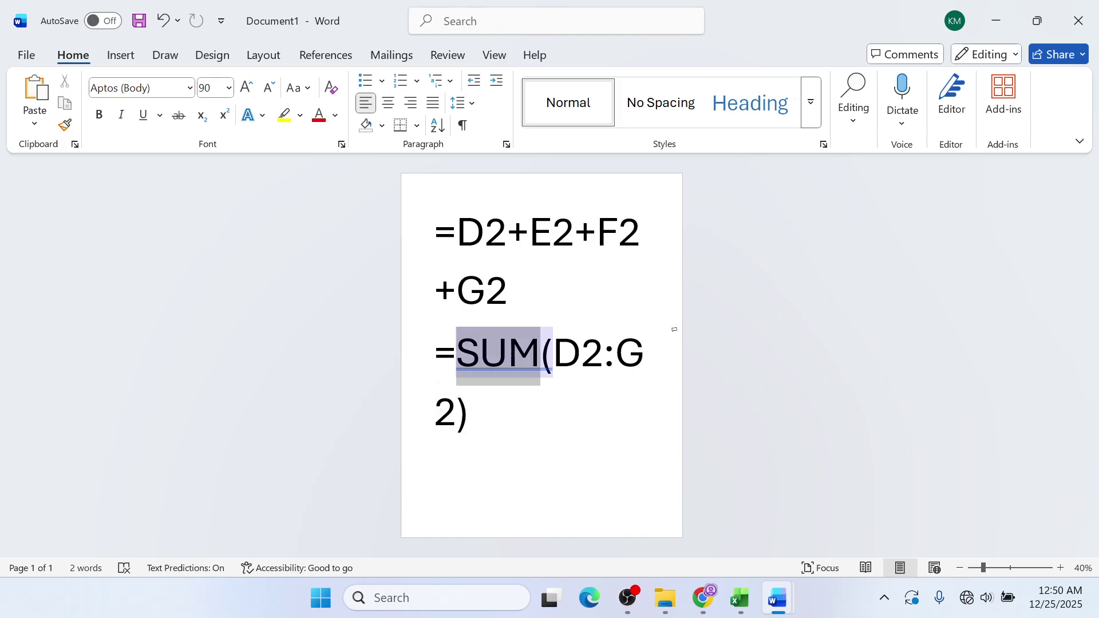
mouse_move(462, 362)
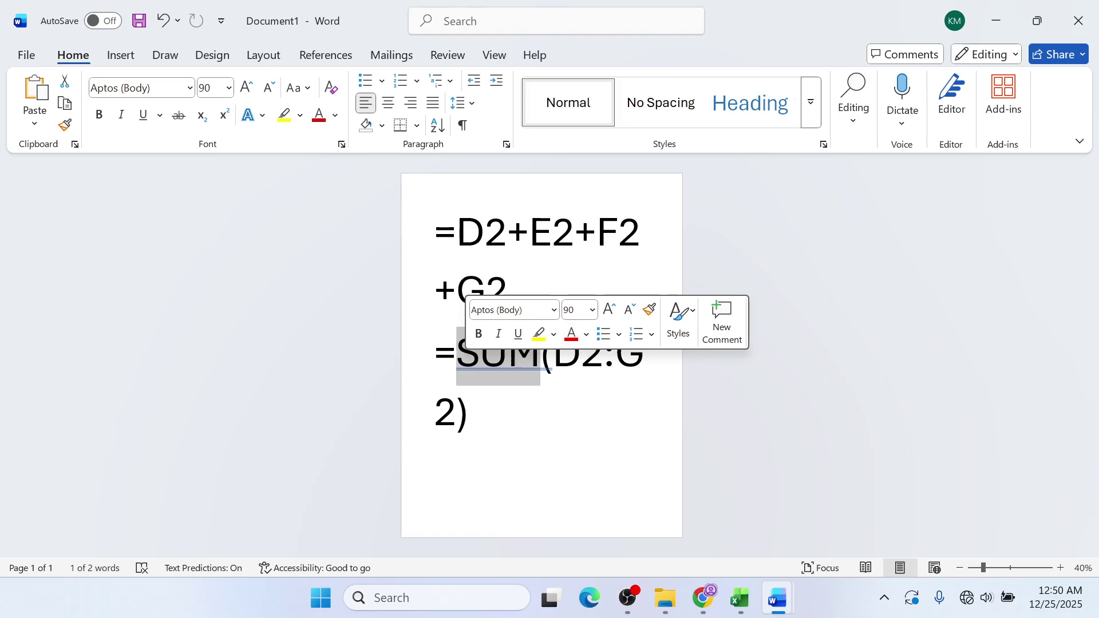
left_click(540, 355)
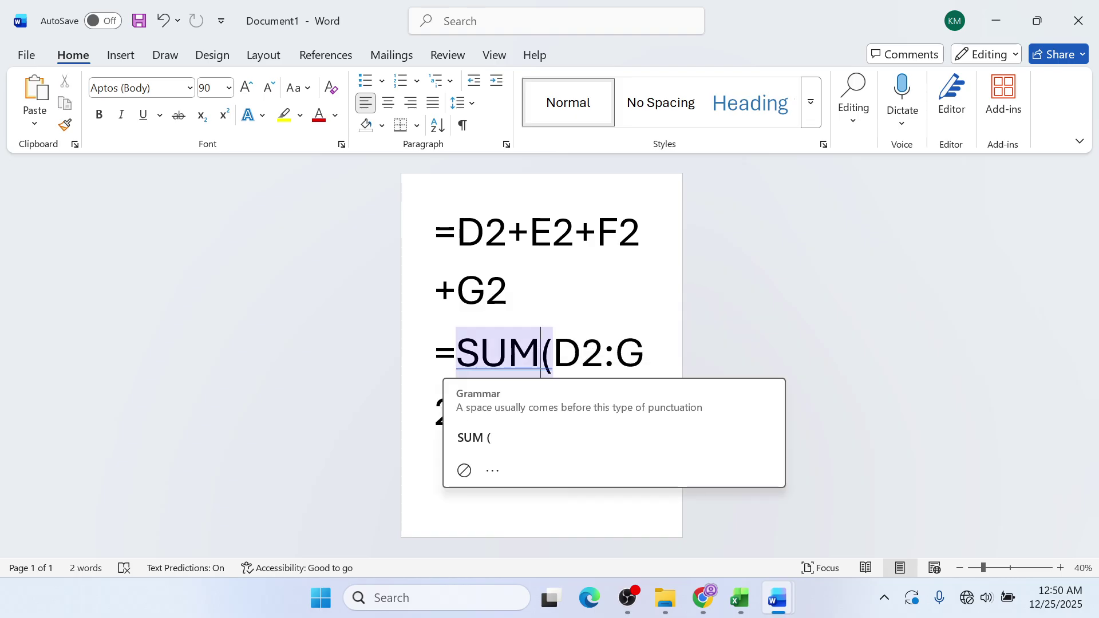
left_click(645, 353)
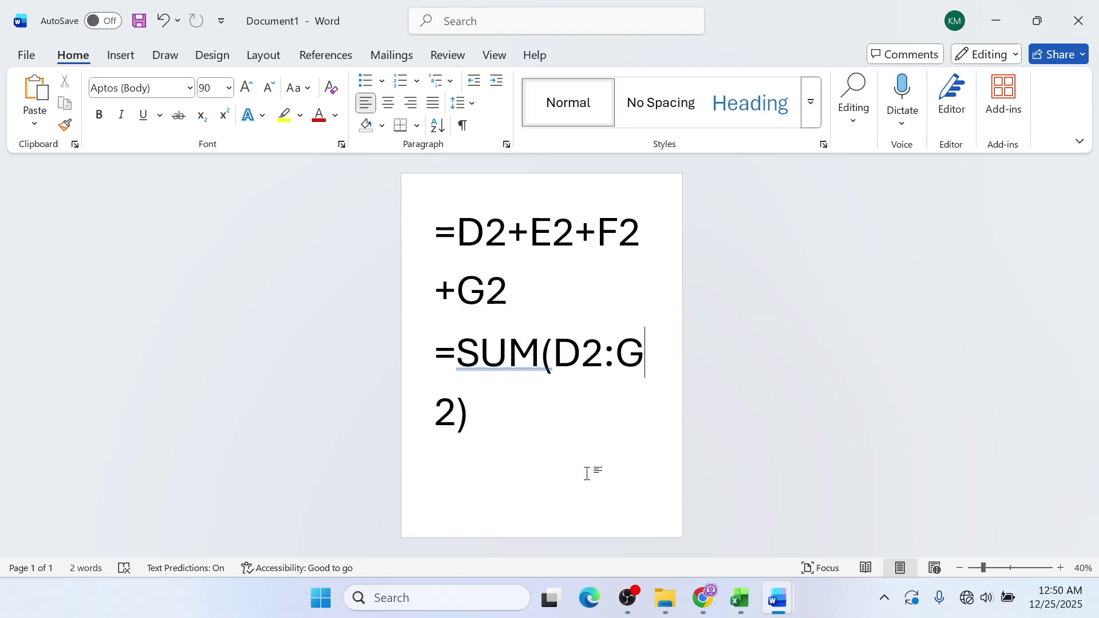
- Return to the STUDENTS workbook and close it, bringing up the save prompt
mouse_move(780, 592)
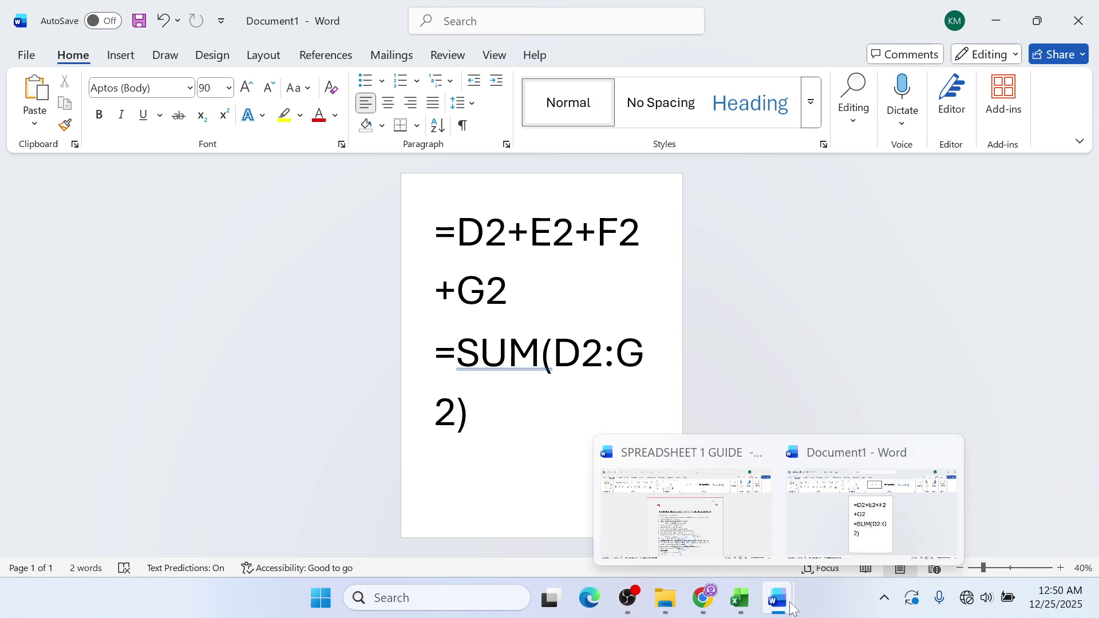
mouse_move(745, 608)
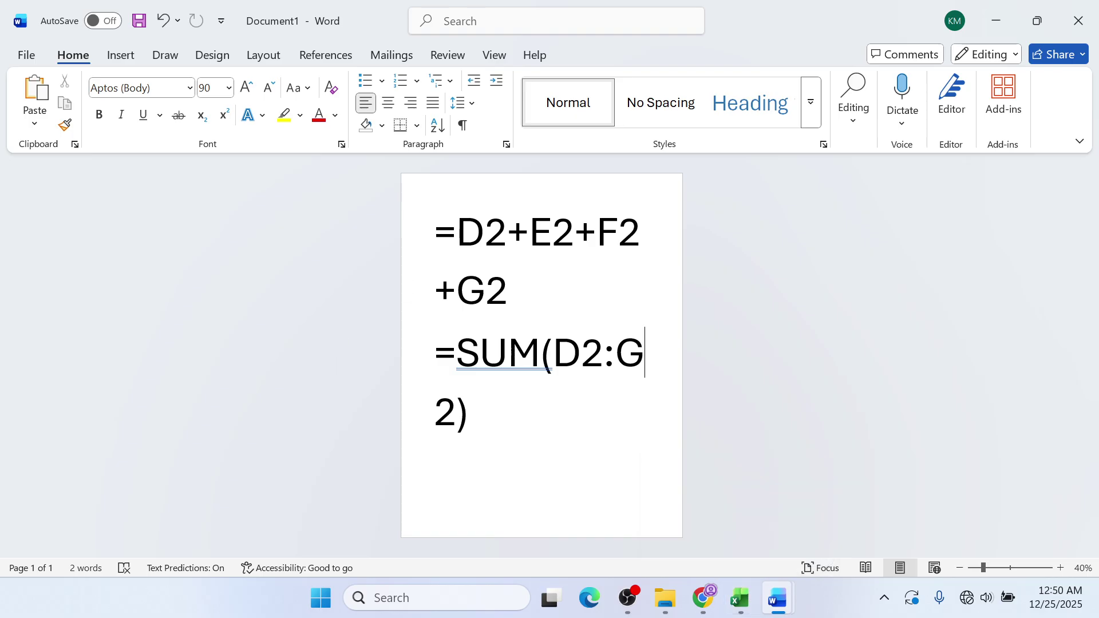
left_click(1095, 5)
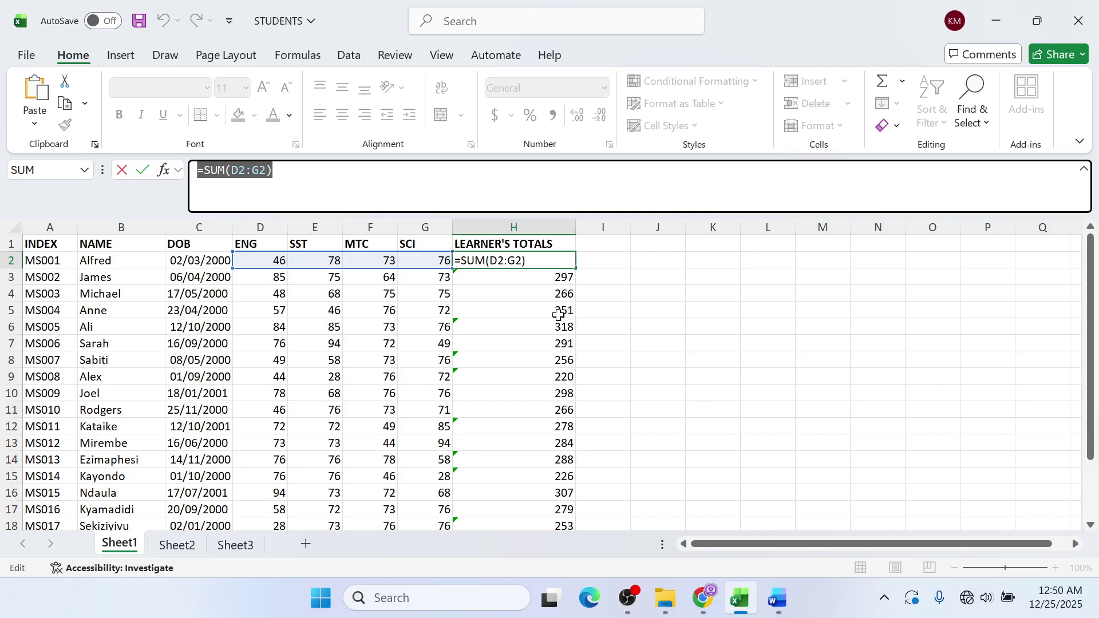
left_click(1078, 21)
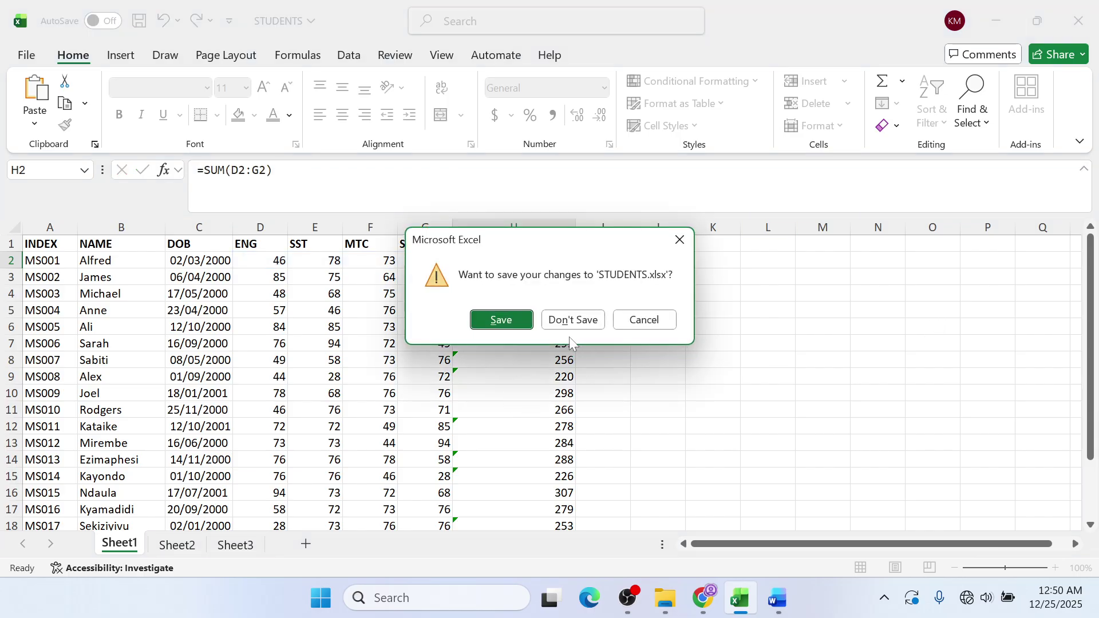
- Discard the STUDENTS changes, then open the SPREADSHEET LESSON workbook from File Explorer
left_click(573, 316)
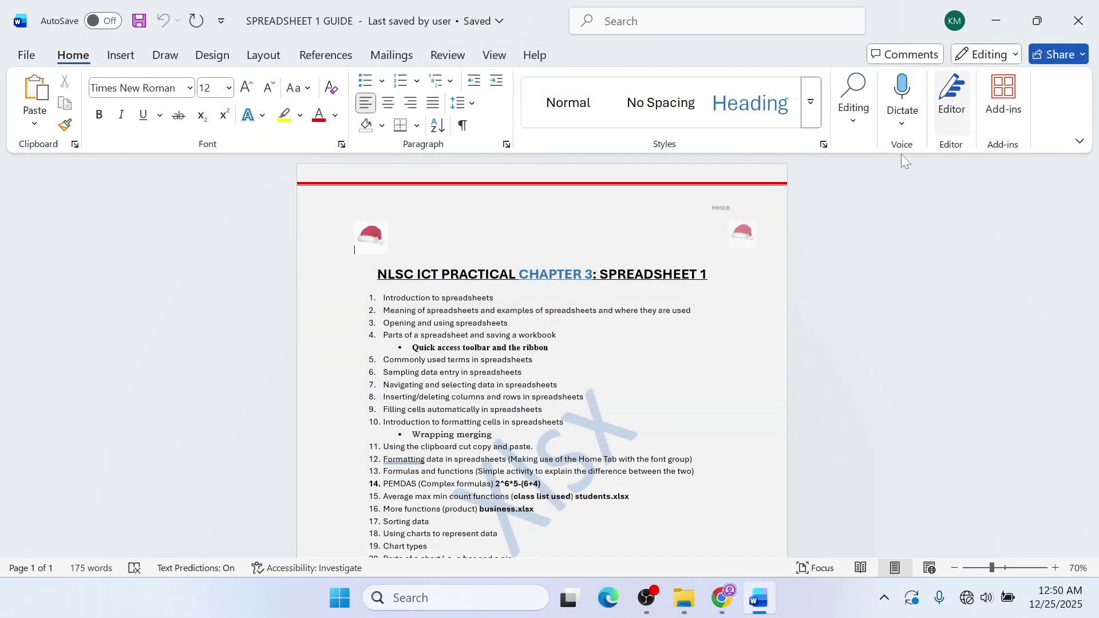
left_click(999, 21)
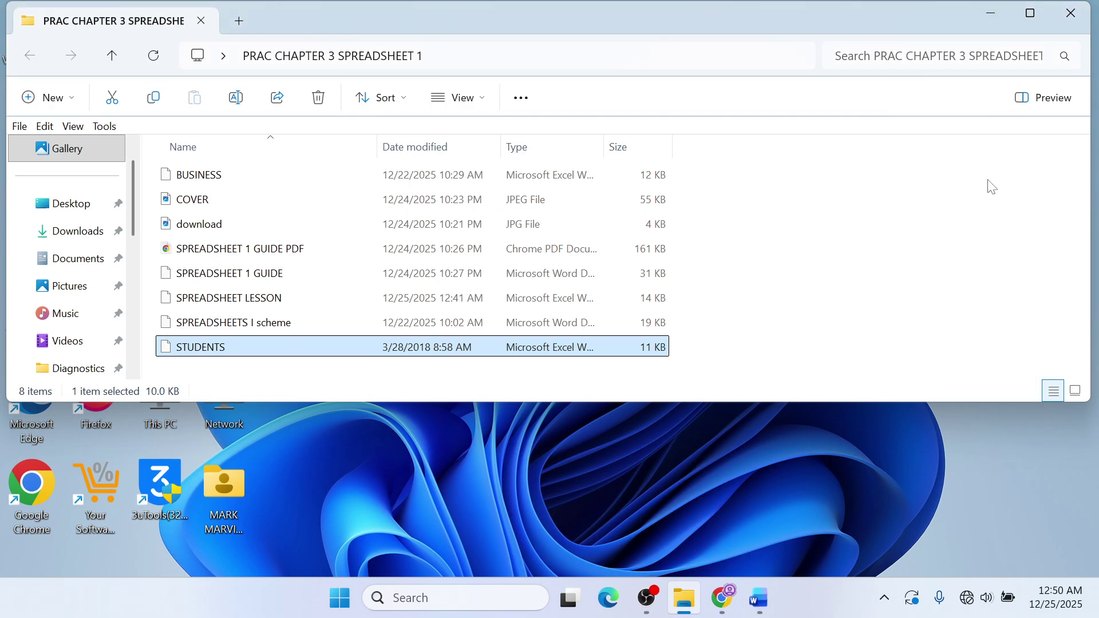
left_click(235, 303)
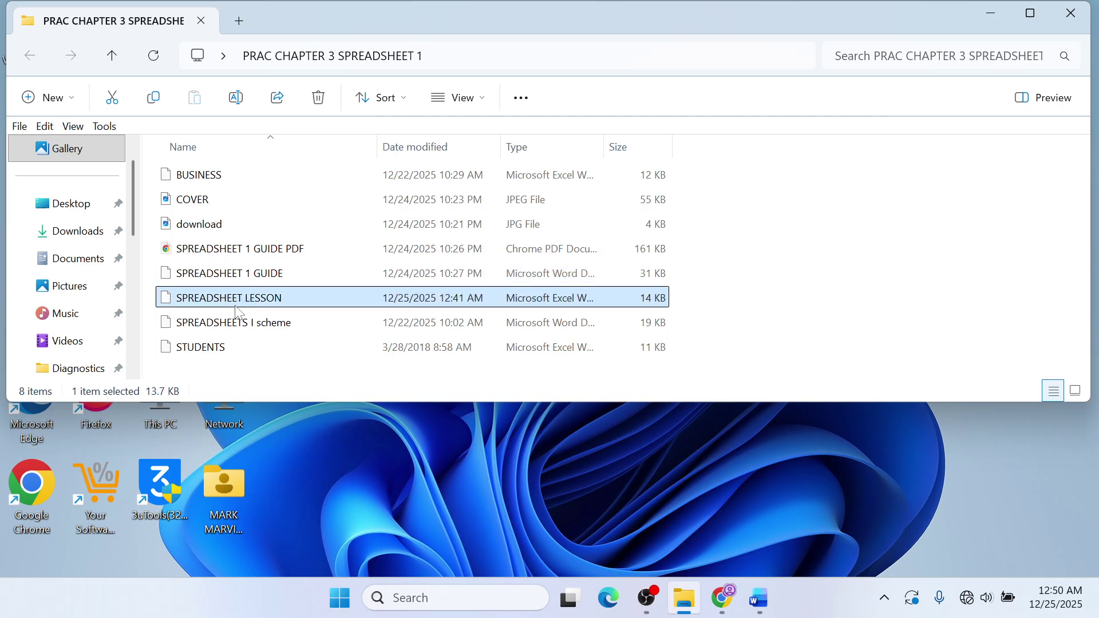
double_click(235, 309)
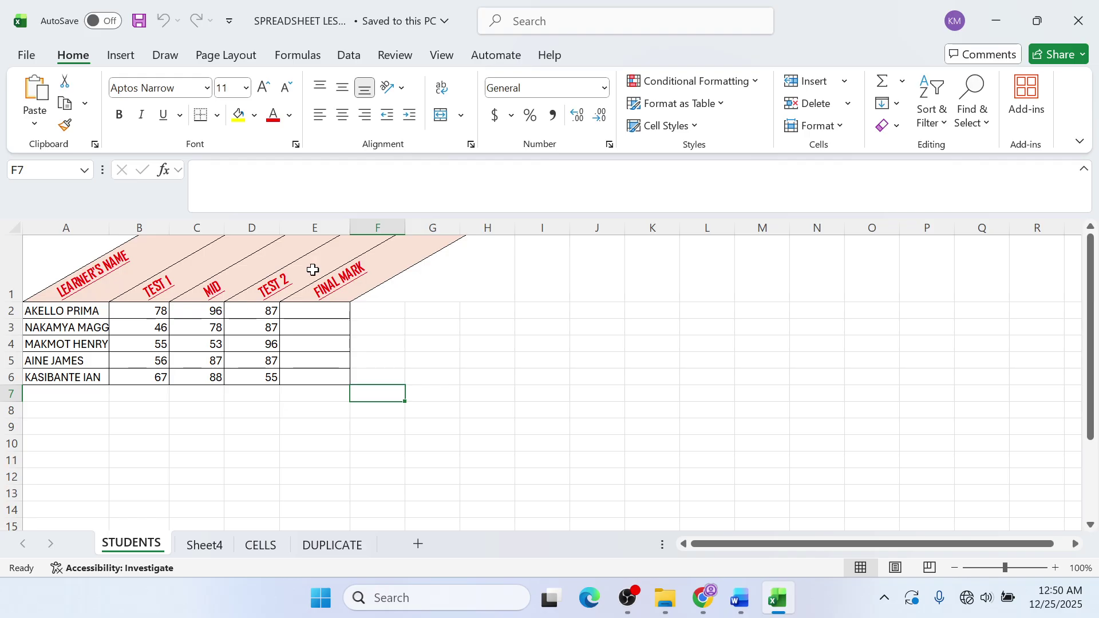
- Enter =B2+C2+D2 in E2 and fill it down to E6 for all five learners
left_click(333, 311)
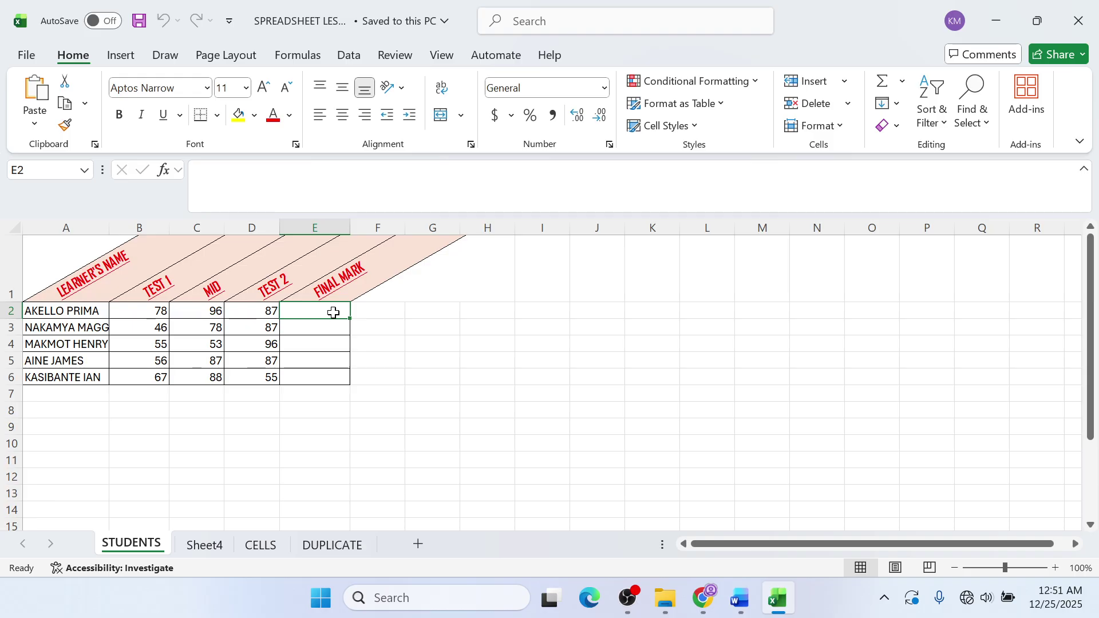
type("=")
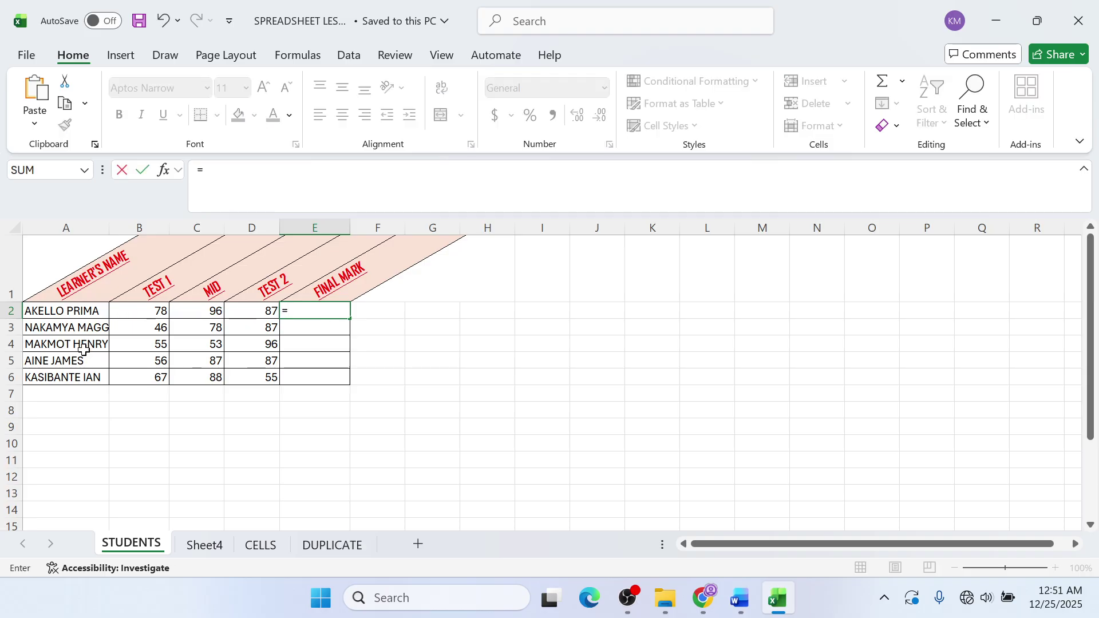
left_click(147, 324)
left_click(161, 312)
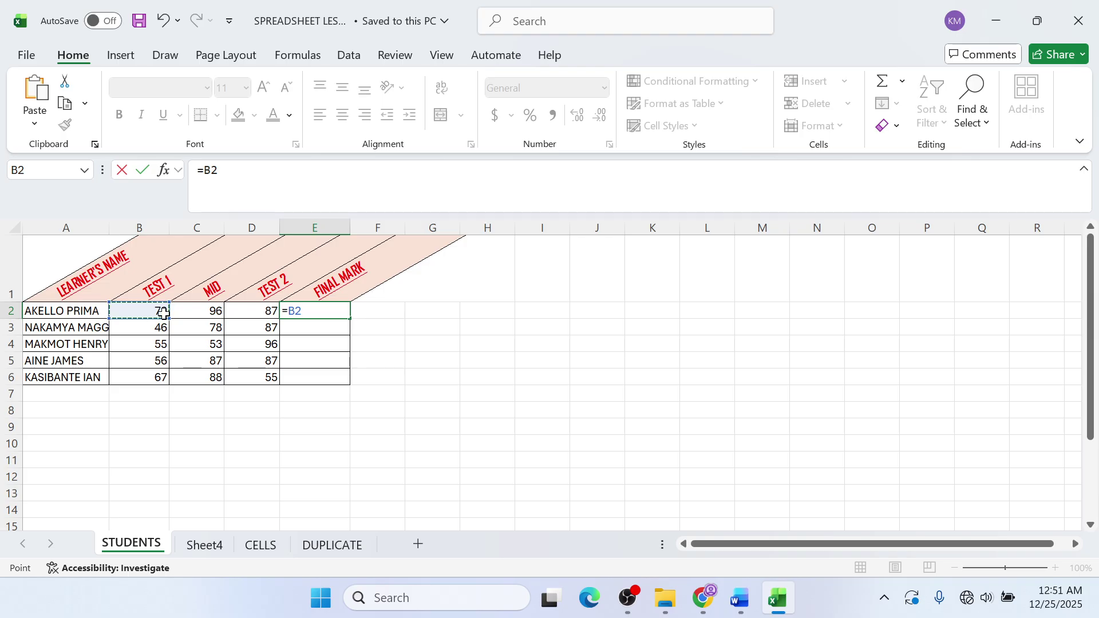
type("+")
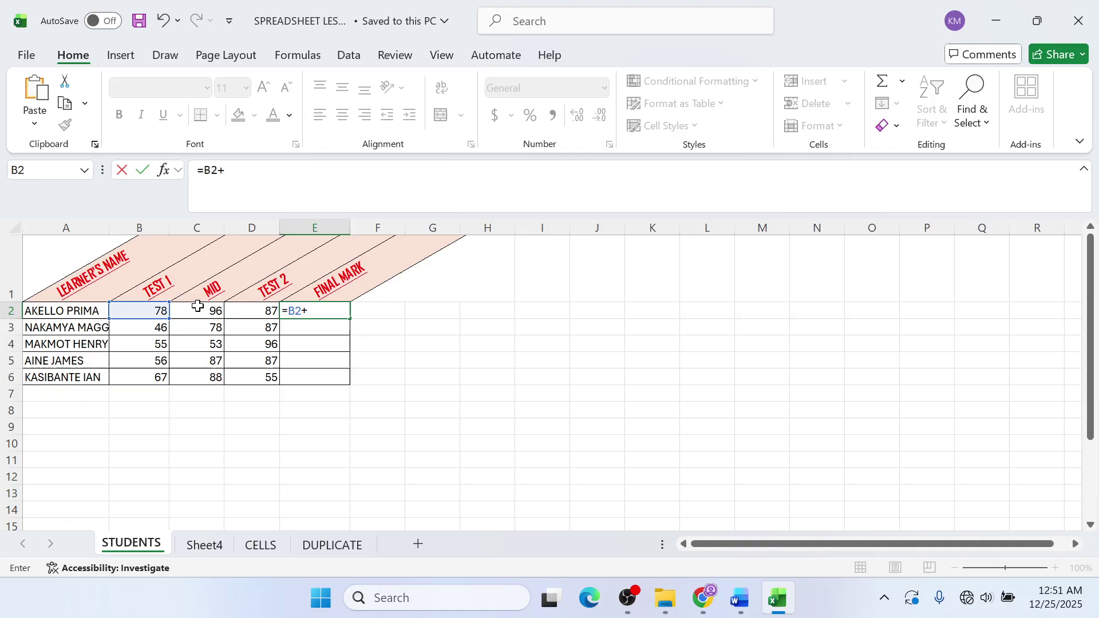
left_click(193, 311)
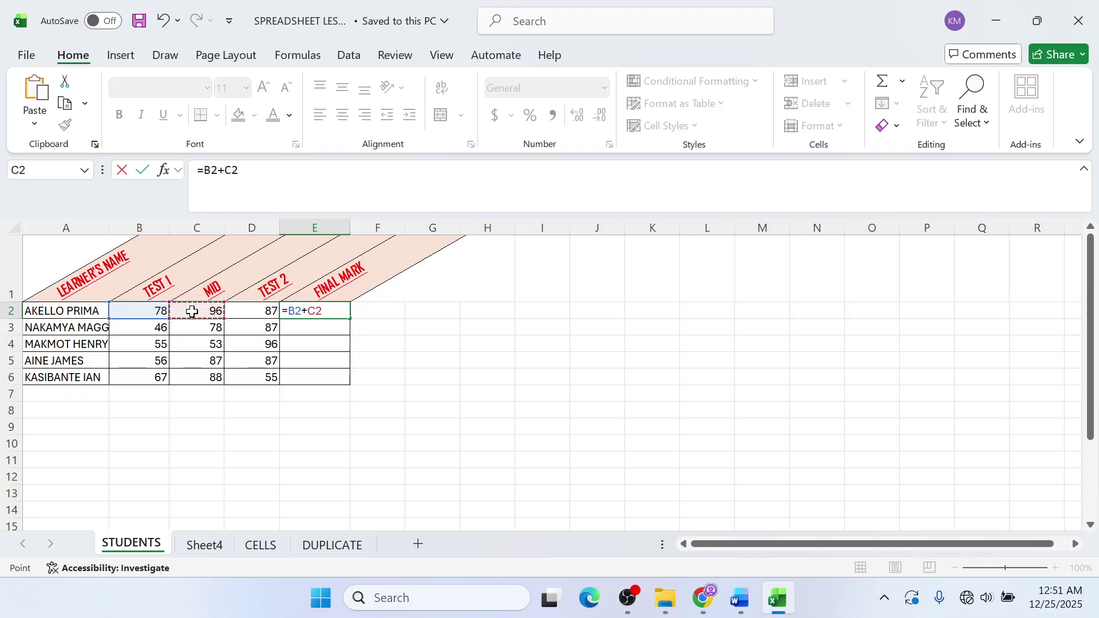
type("+")
left_click(252, 312)
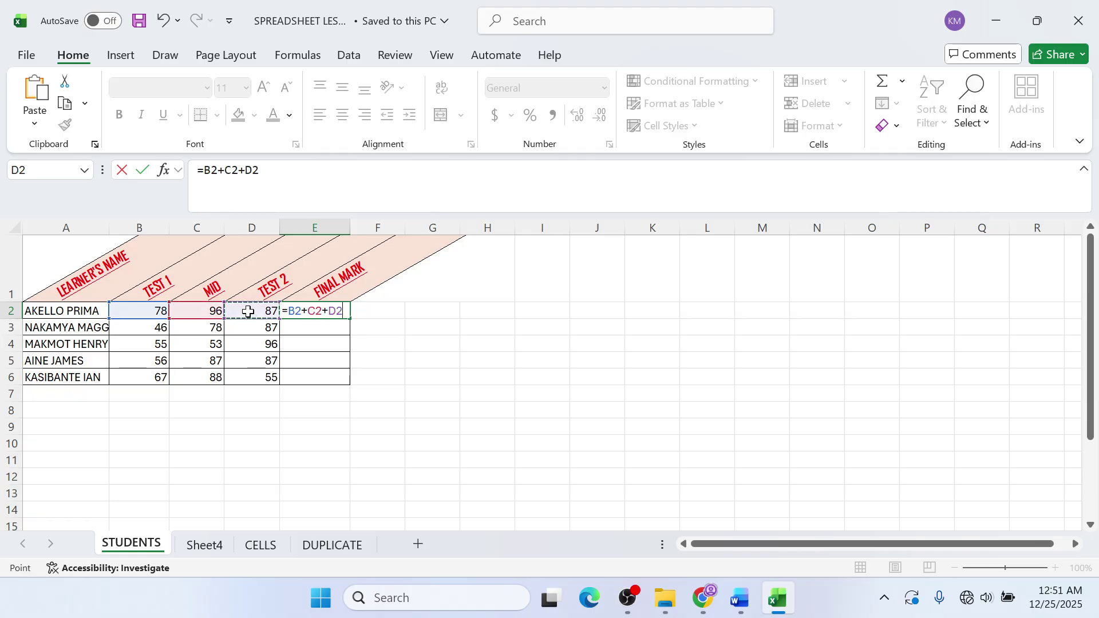
key("Return")
left_click(332, 311)
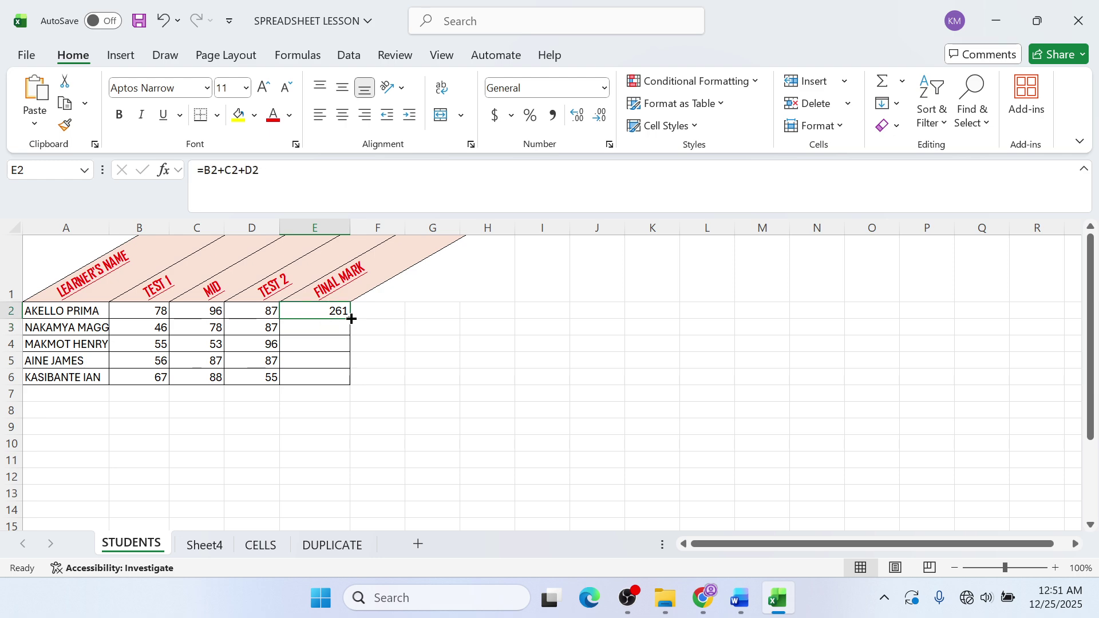
left_click_drag(351, 318, 347, 380)
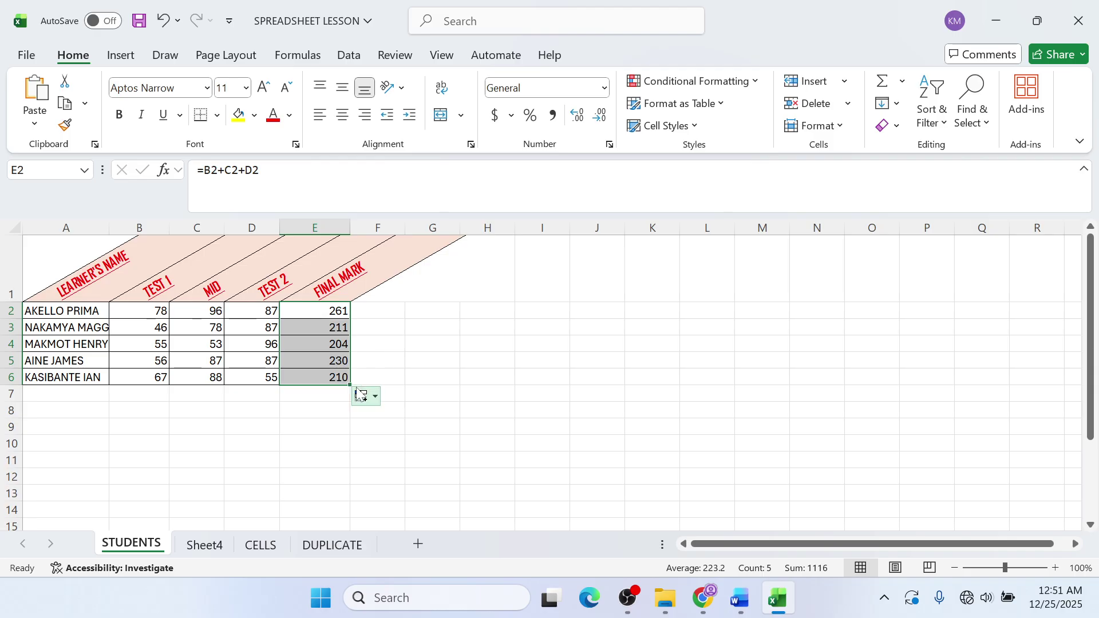
- Undo the fill and rewrite the E2 formula as =SUM(B2:D2)
key("ctrl+z")
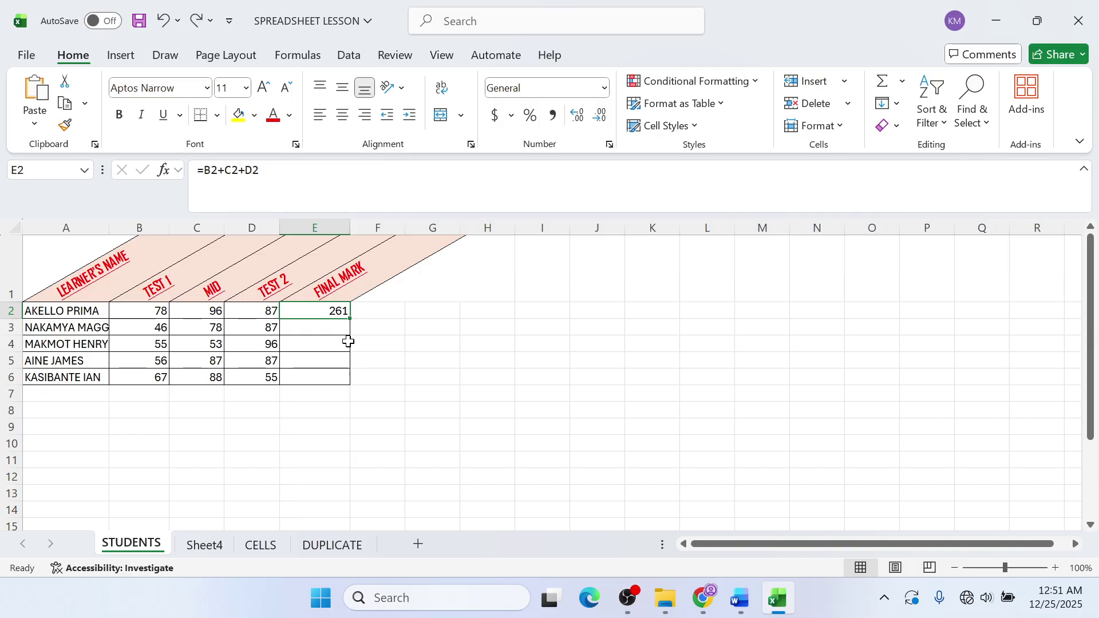
key("F2")
key("BackSpace")
key("BackSpace")
key("BackSpace")
key("BackSpace")
key("BackSpace")
key("BackSpace")
key("BackSpace")
key("BackSpace")
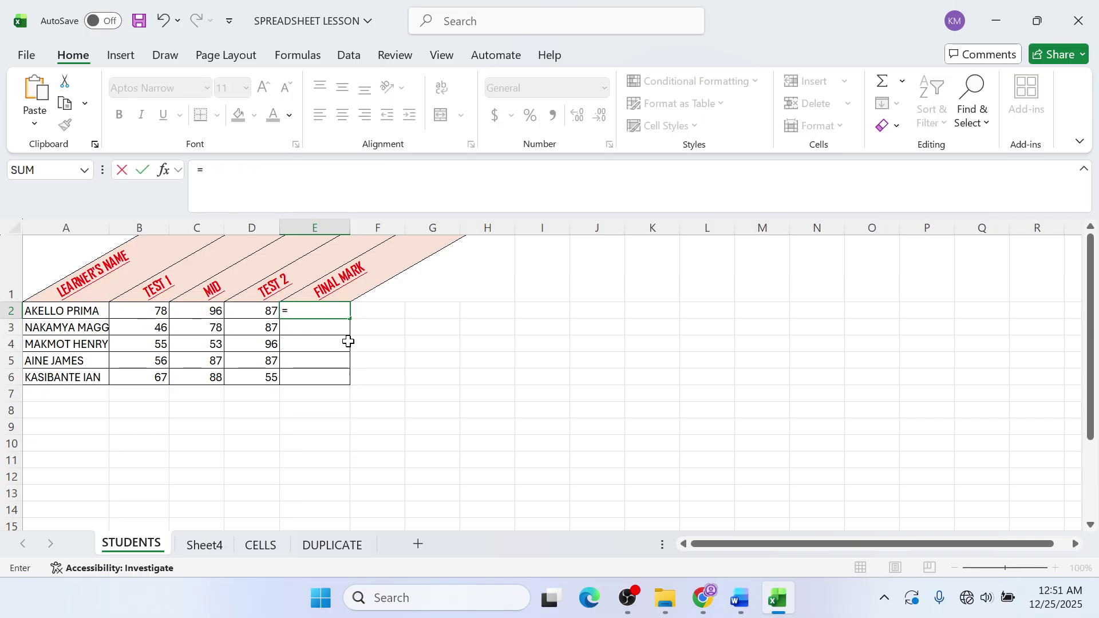
type("SUM")
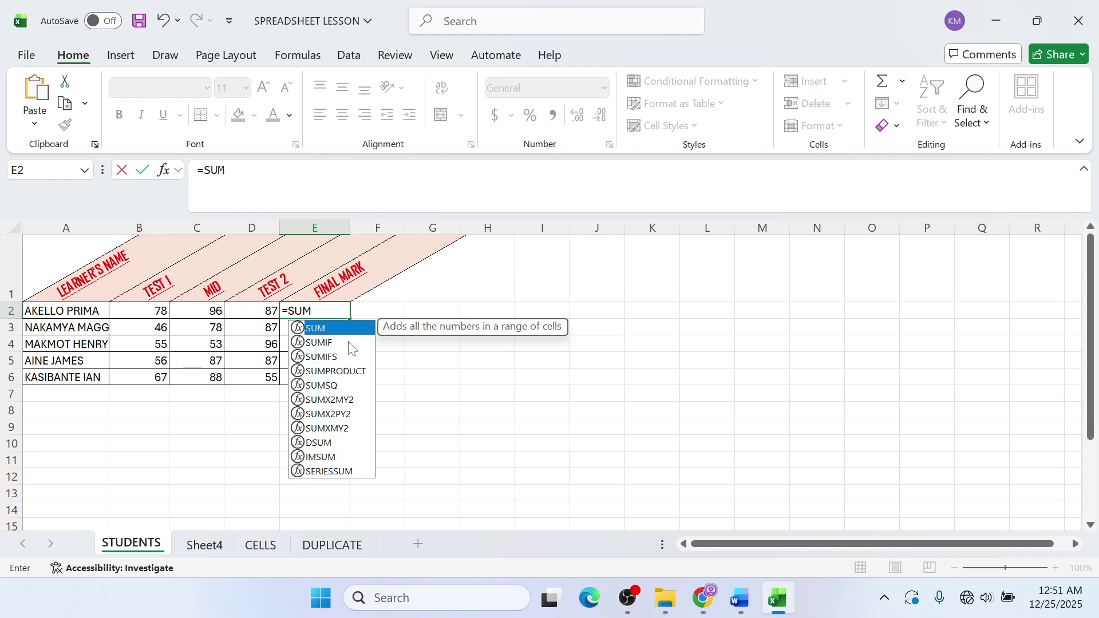
type("(")
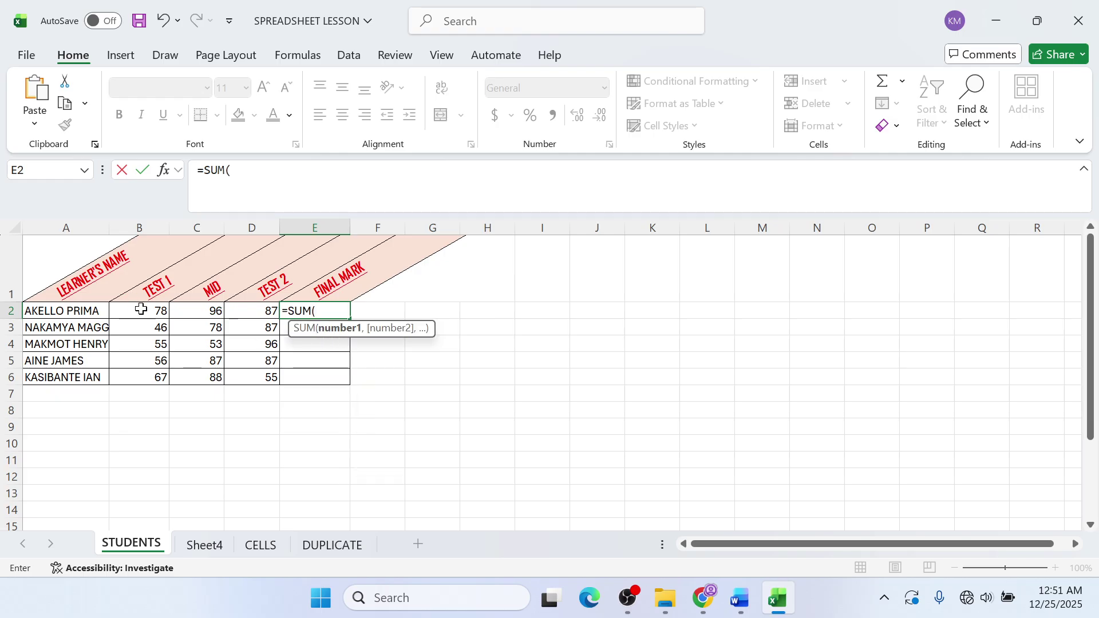
left_click(148, 314)
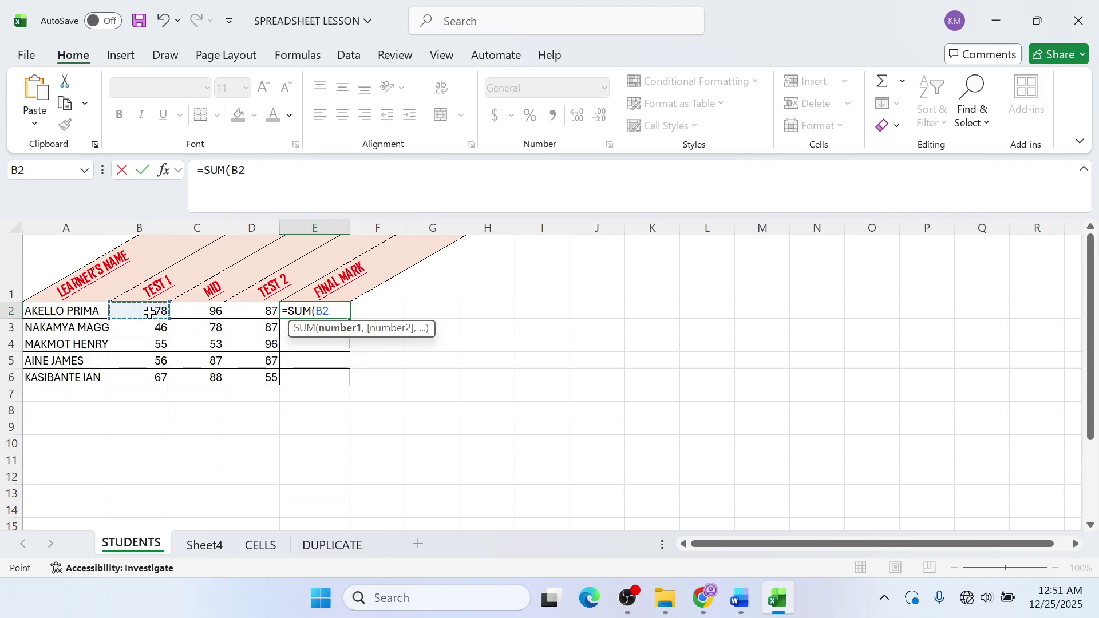
type("\"")
left_click_drag(149, 313, 250, 312)
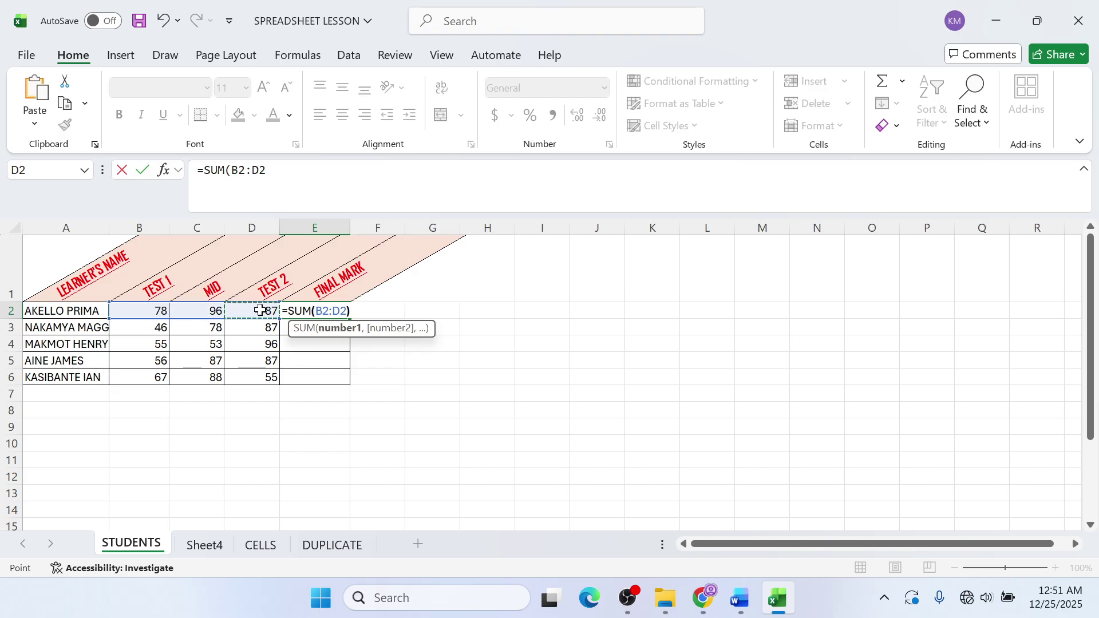
key("Return")
- Fill the SUM formula down to E6, giving 261, 211, 204, 230 and 210
left_click(346, 314)
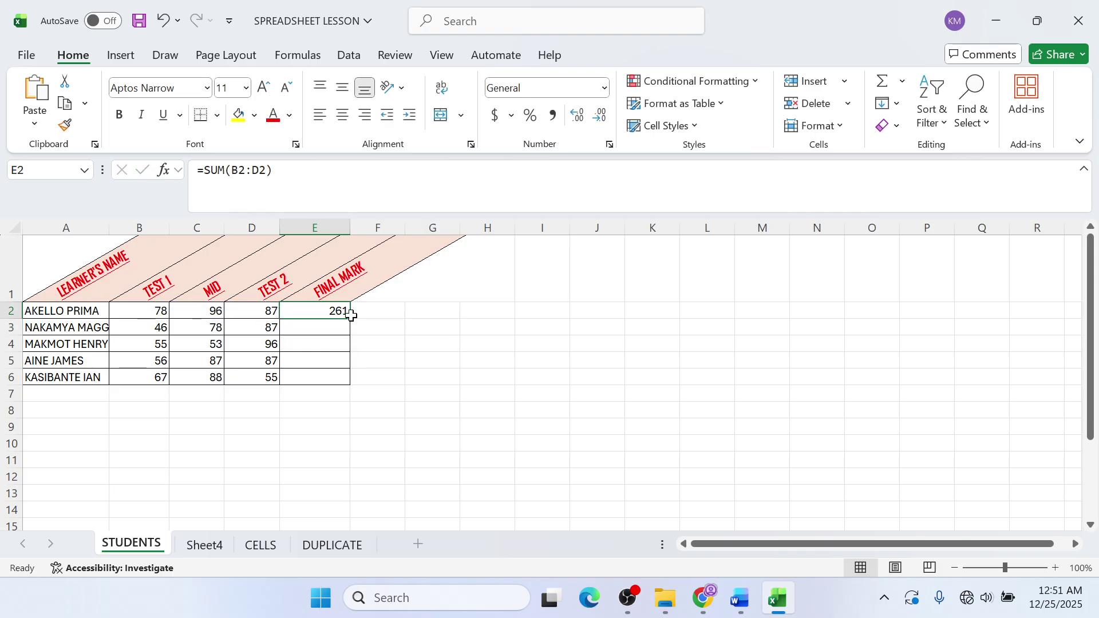
left_click_drag(350, 317, 349, 385)
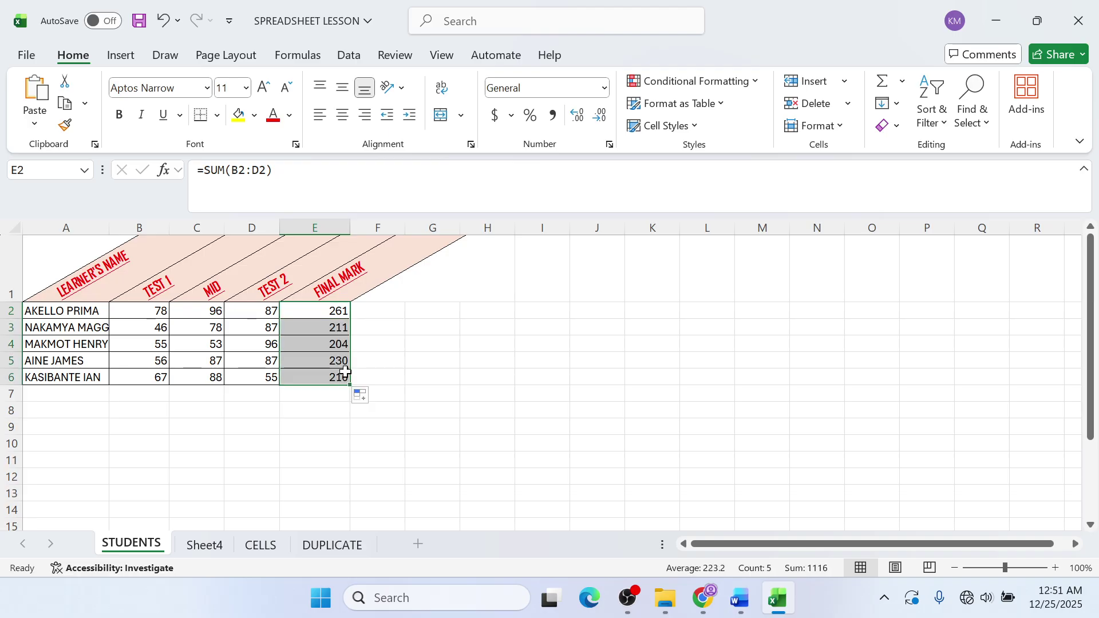
mouse_move(630, 598)
mouse_move(609, 503)
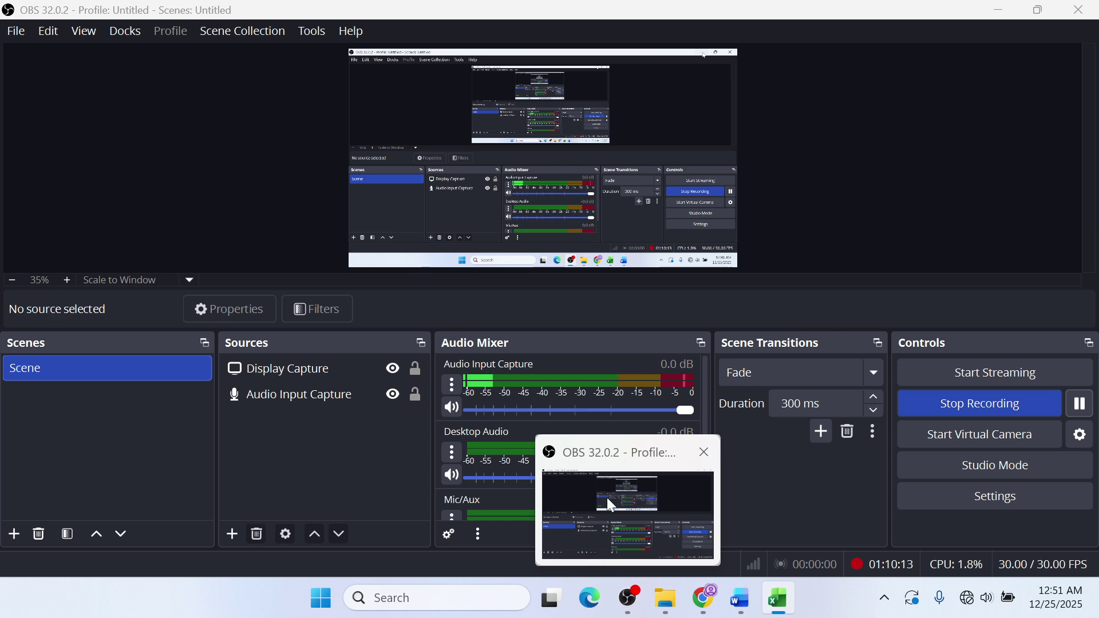
left_click(628, 598)
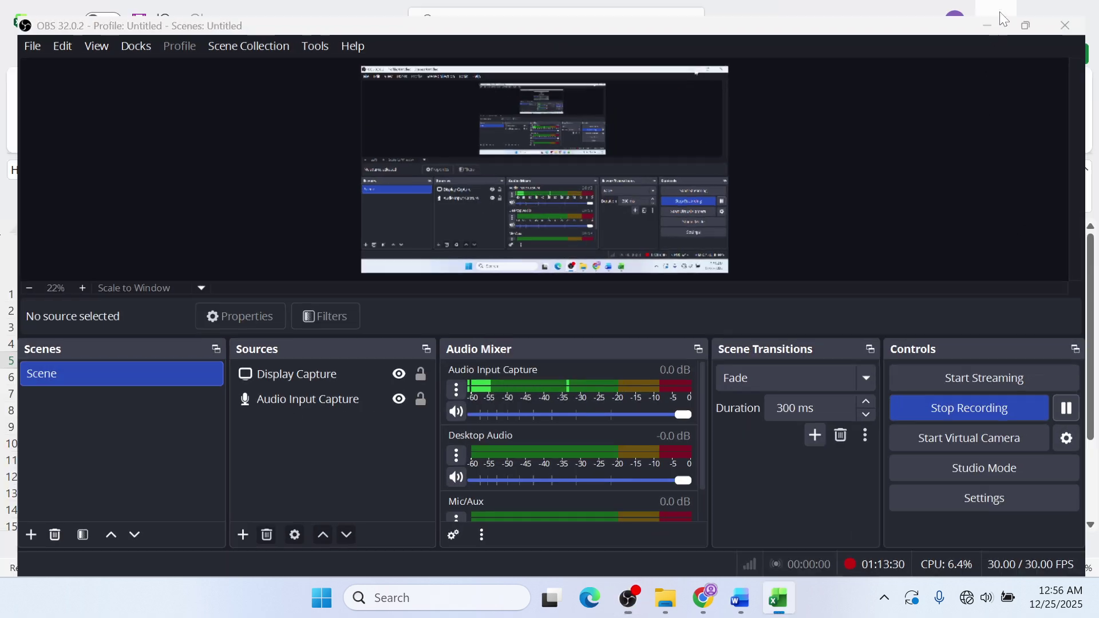
left_click(1004, 18)
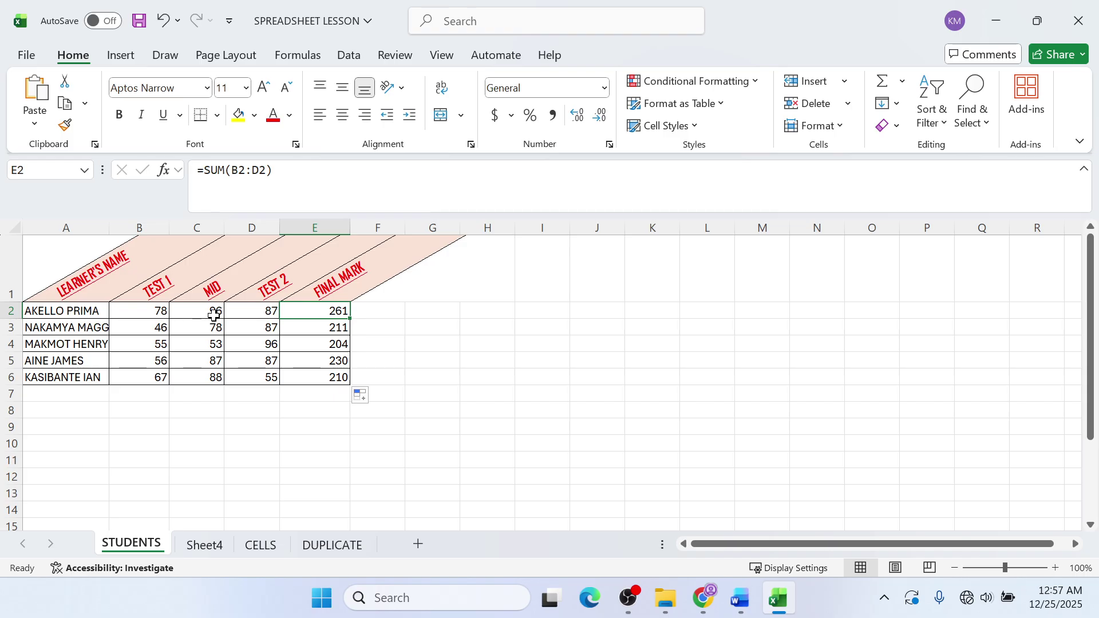
- Select G2 and point out the TEST 1 (B2) and MID (C2) marks to multiply
left_click(475, 455)
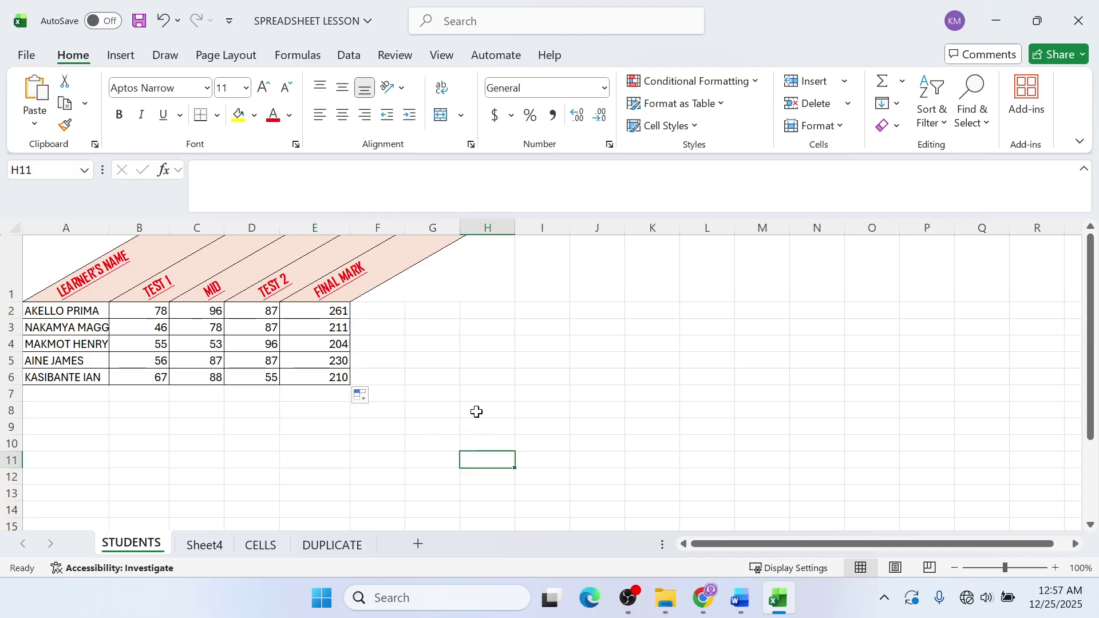
left_click(451, 325)
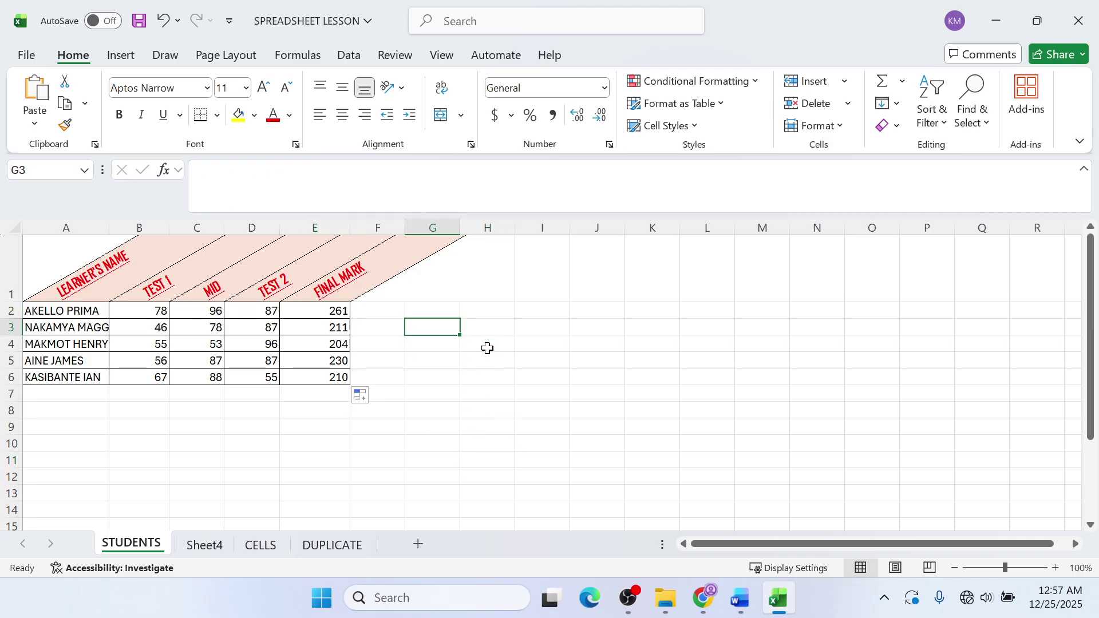
left_click(430, 311)
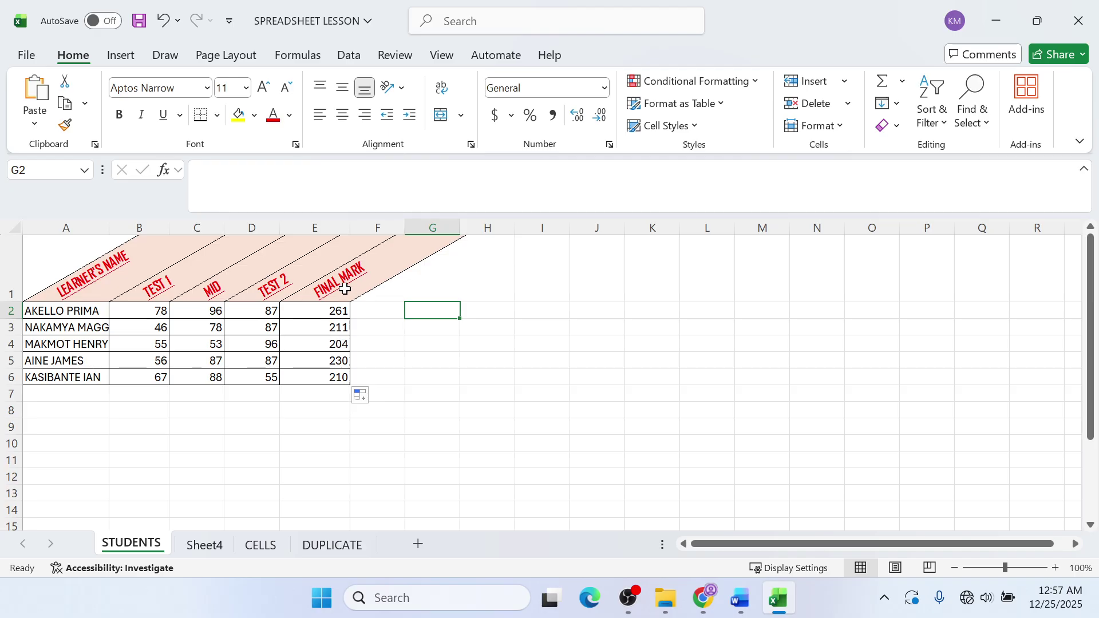
left_click(150, 314)
left_click(194, 310)
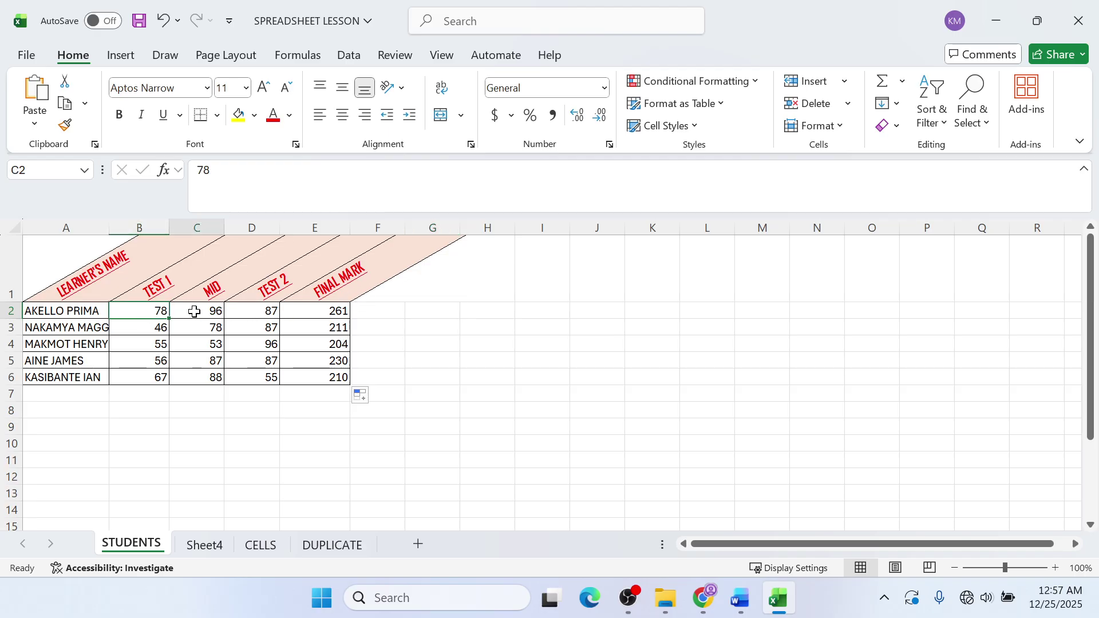
- Enter =B2*C2 in G2, showing 7488
left_click(422, 313)
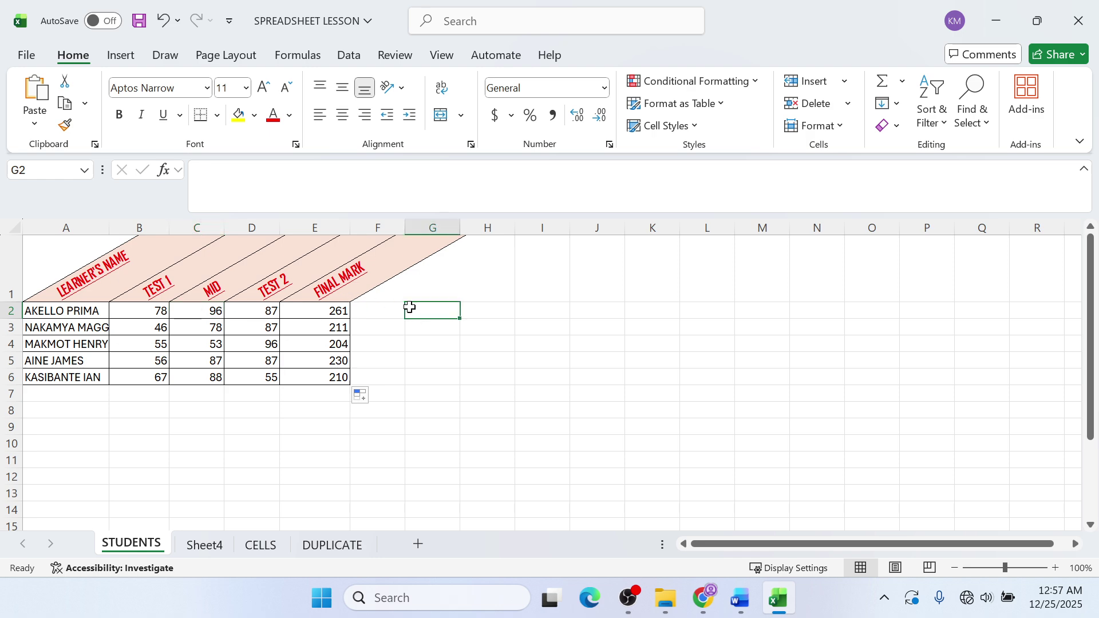
type("=")
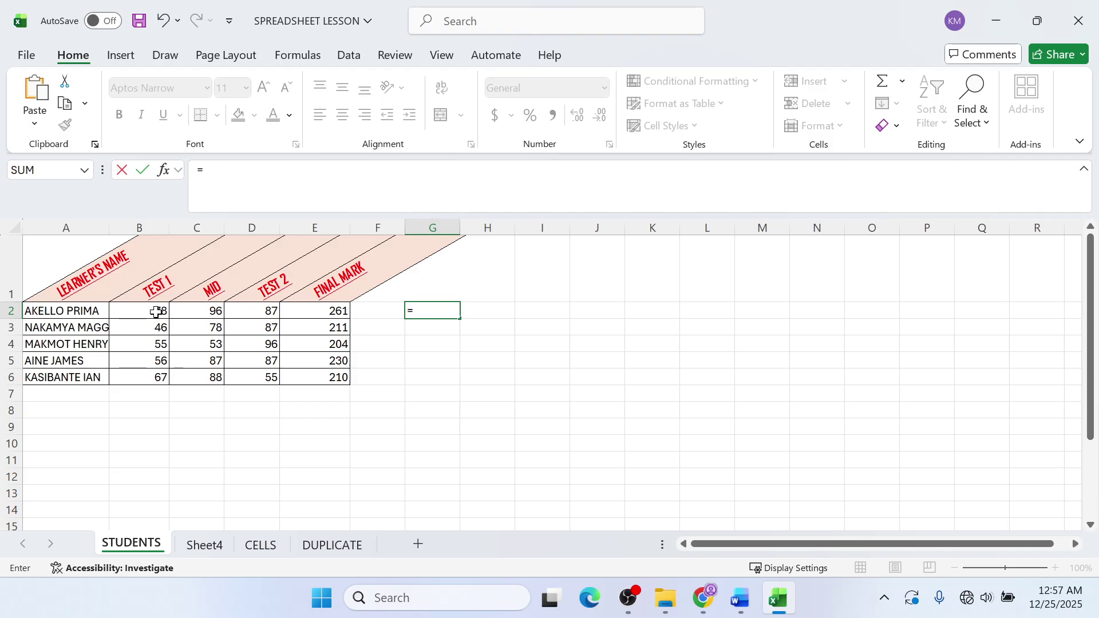
left_click(156, 312)
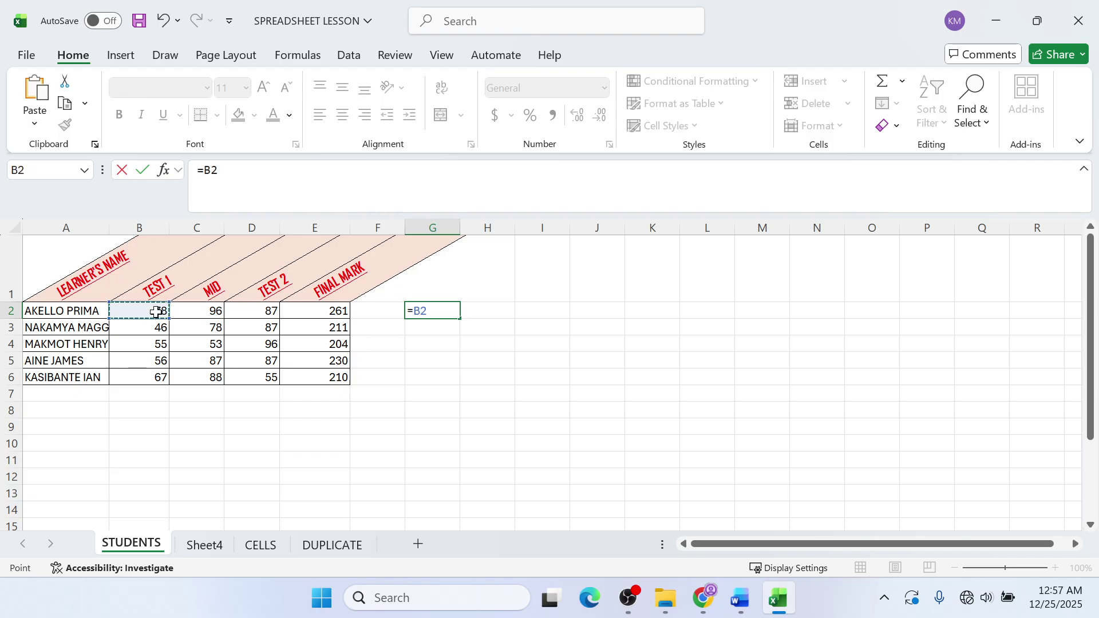
type("*")
left_click(179, 315)
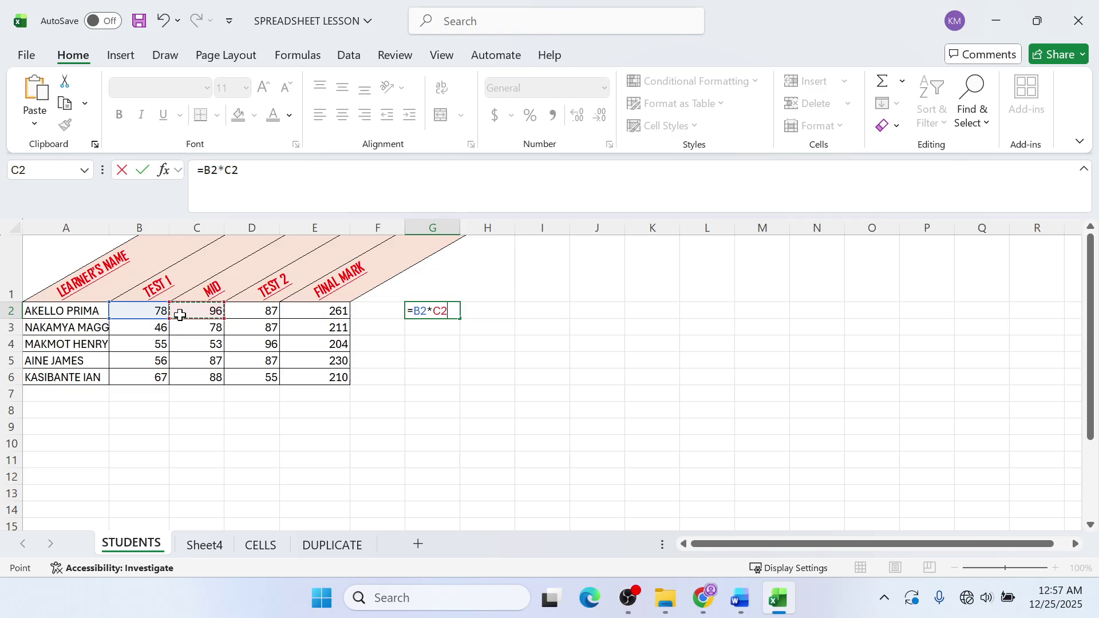
key("Return")
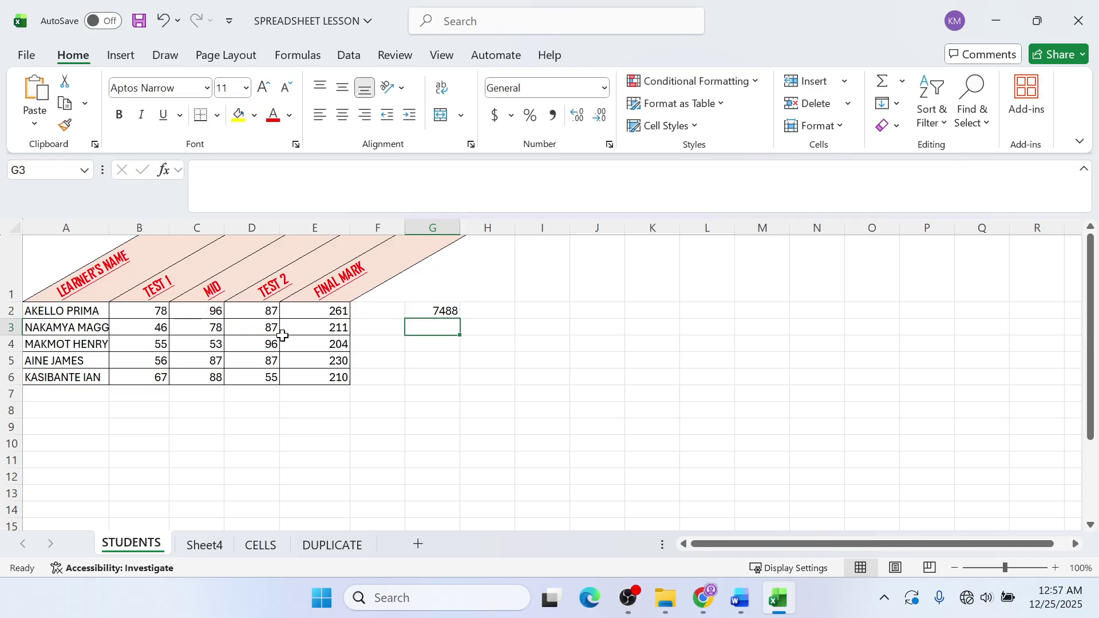
left_click(413, 312)
left_click(419, 329)
- Enter the division formula =B3/C3 in B10, giving 0.58974359
left_click(163, 330)
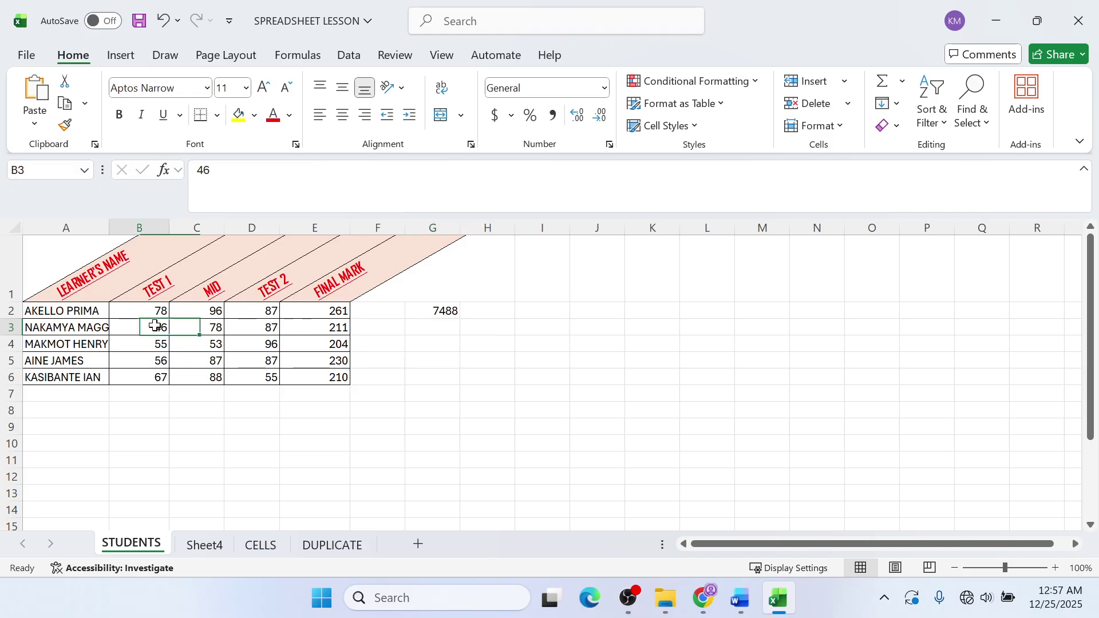
left_click(185, 327)
left_click(147, 446)
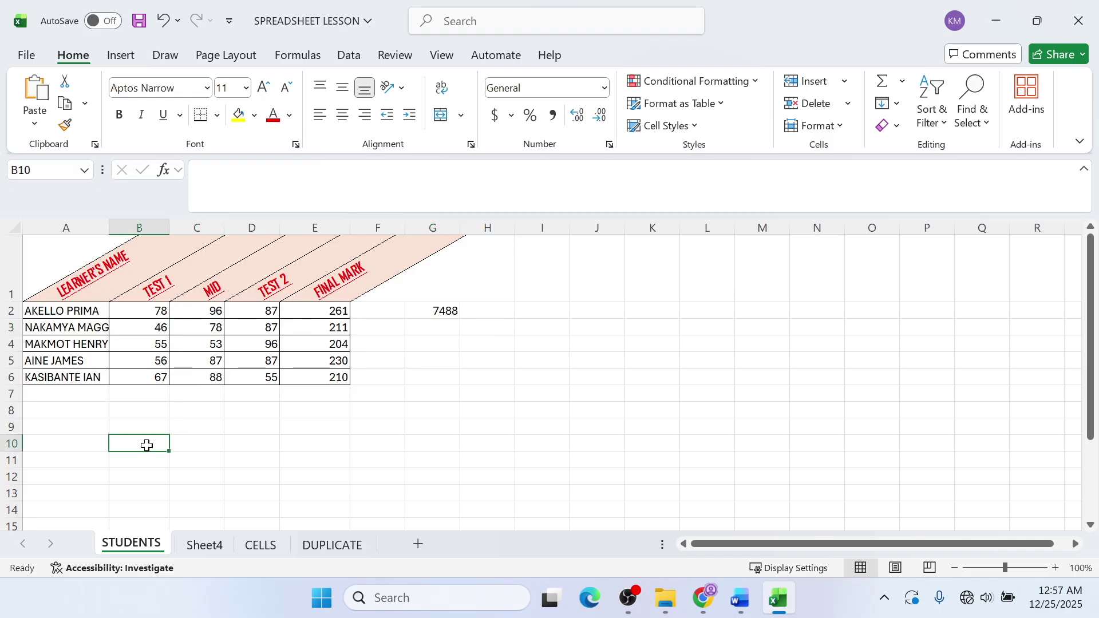
type("=")
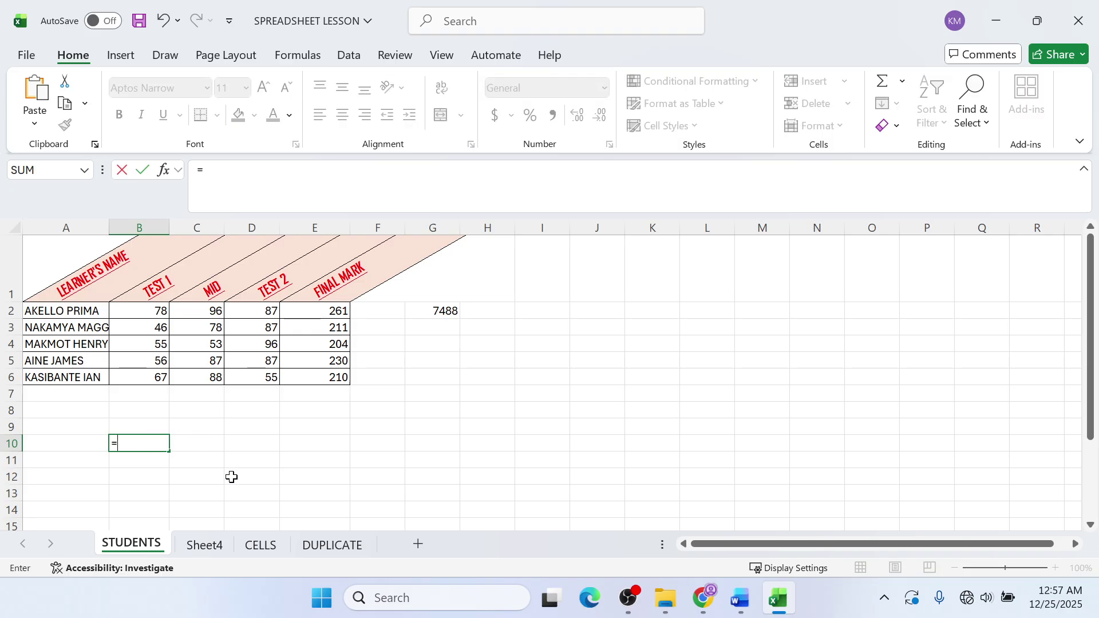
left_click(165, 334)
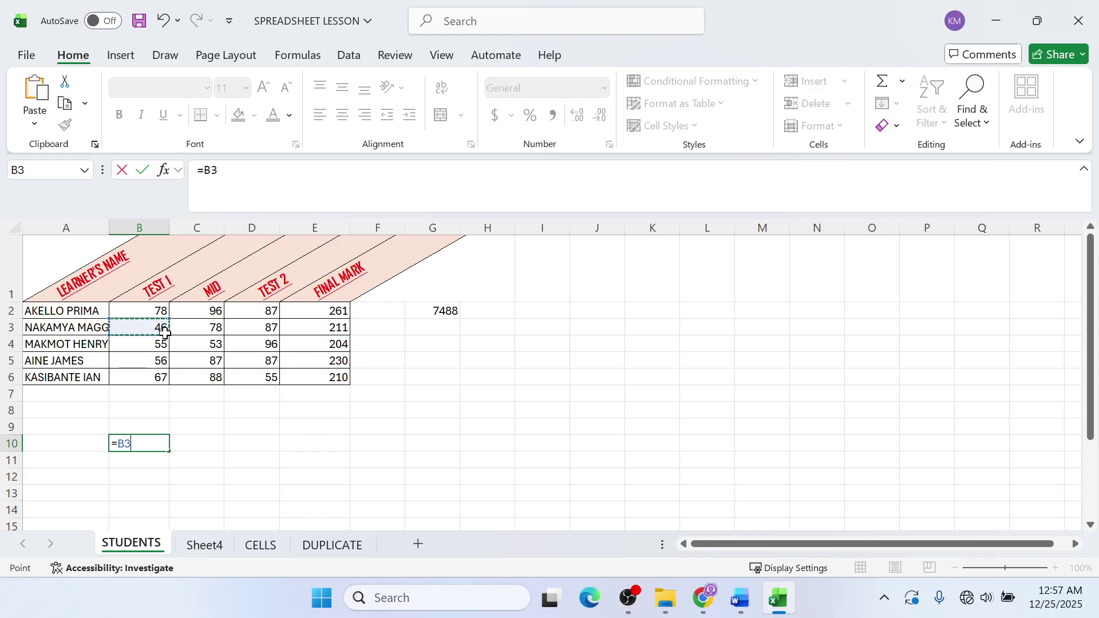
type("/")
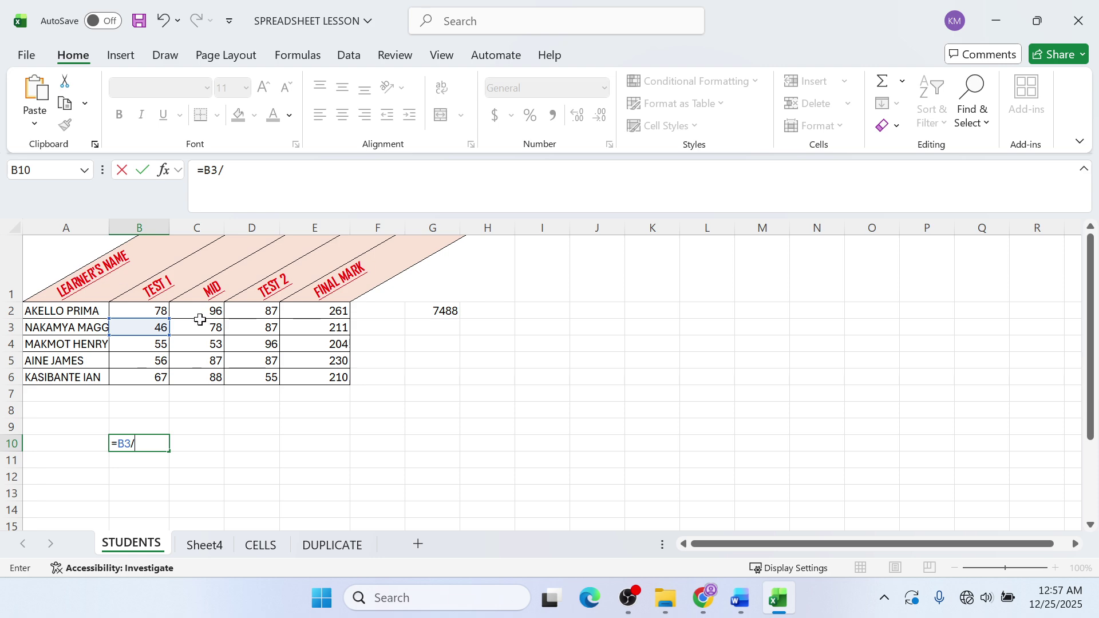
left_click(199, 326)
key("Return")
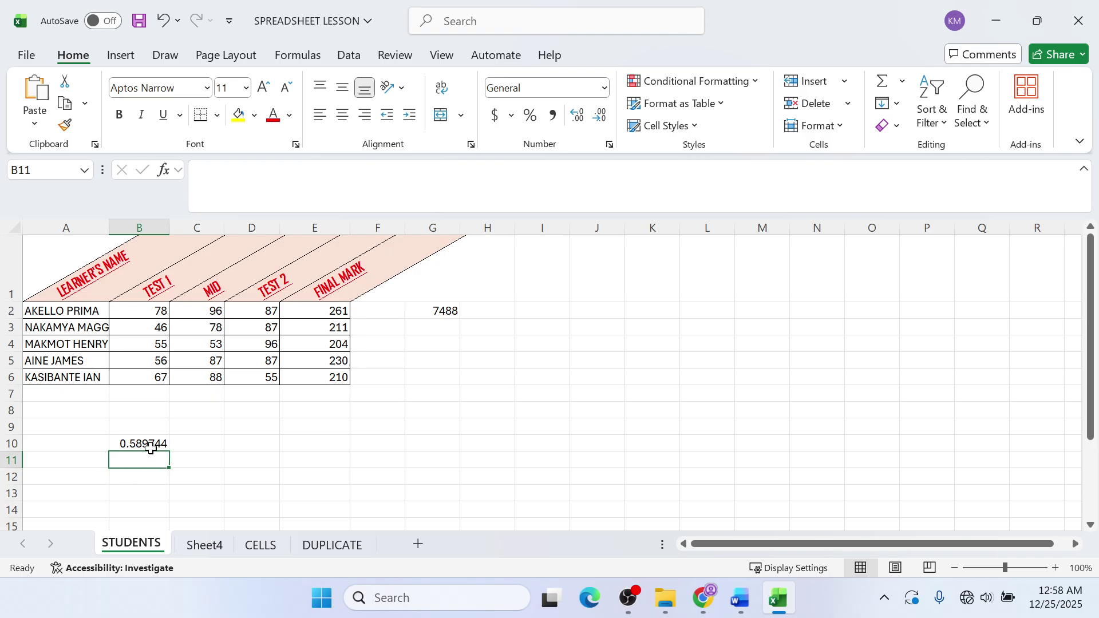
- Enter =B6^C6 in B11, widen column B, and bring up the spreadsheet guide PDF
type("=")
left_click(158, 378)
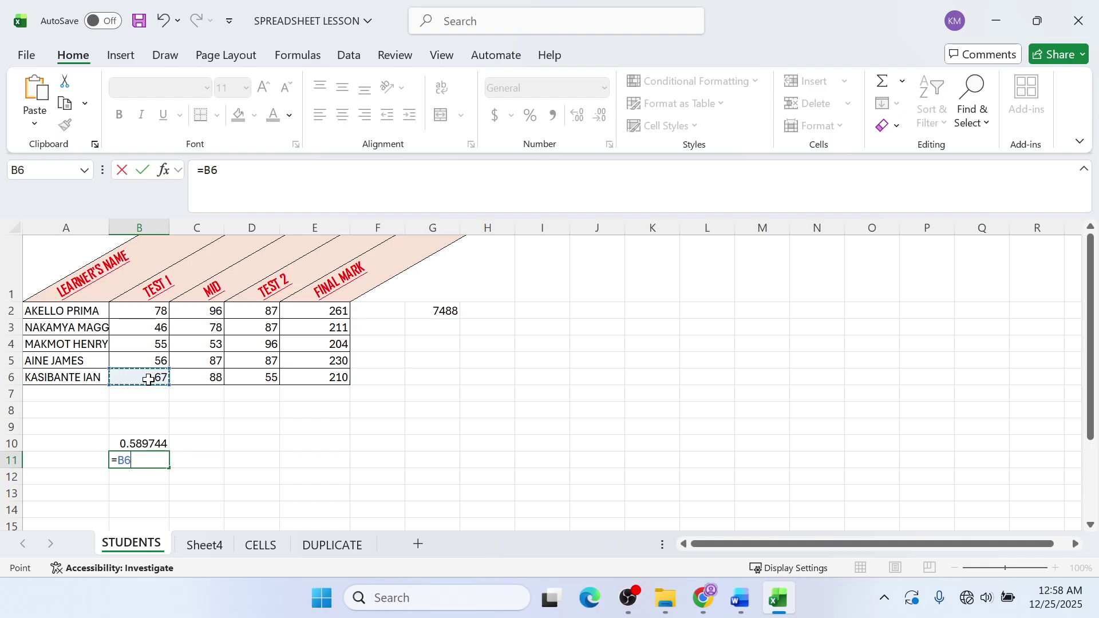
type("^")
left_click(187, 377)
key("Return")
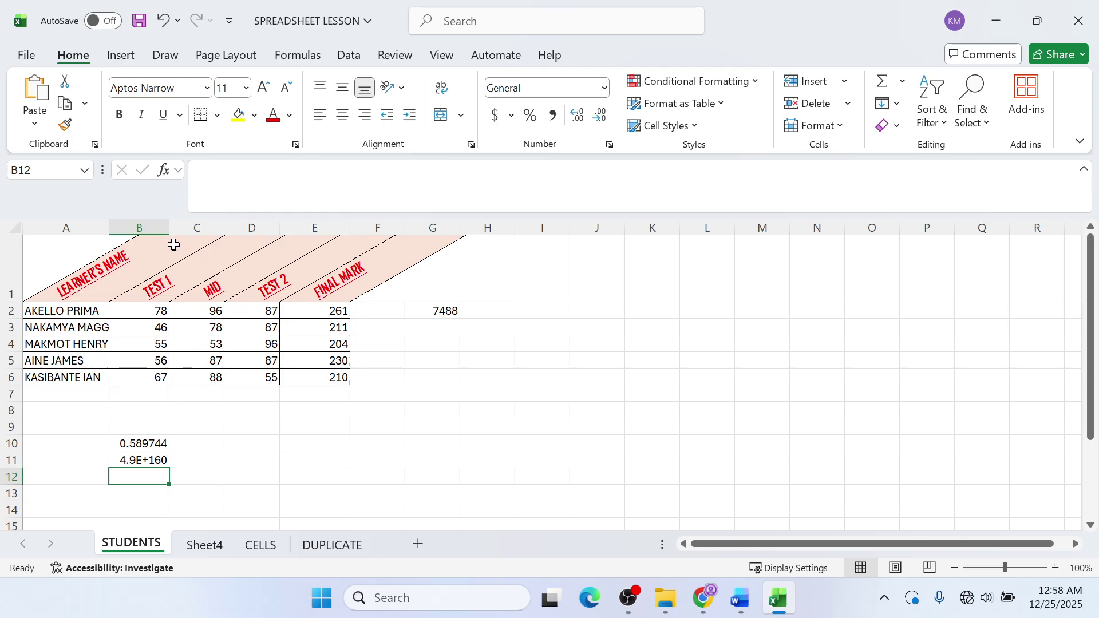
mouse_move(169, 229)
left_mouse_down()
mouse_move(267, 223)
mouse_move(189, 232)
left_mouse_up()
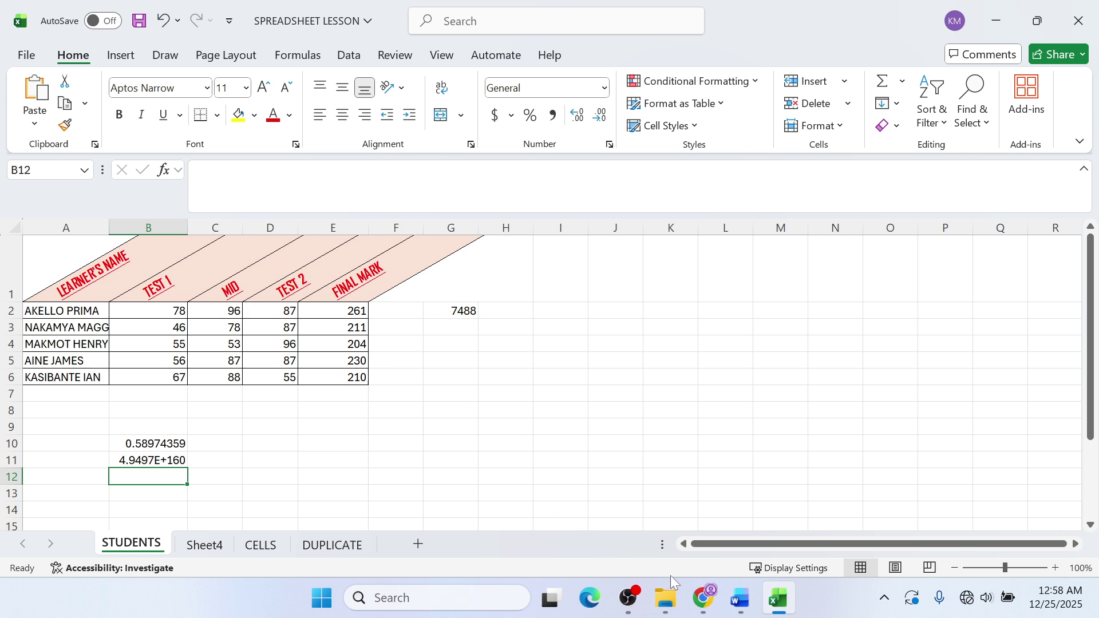
left_click(703, 598)
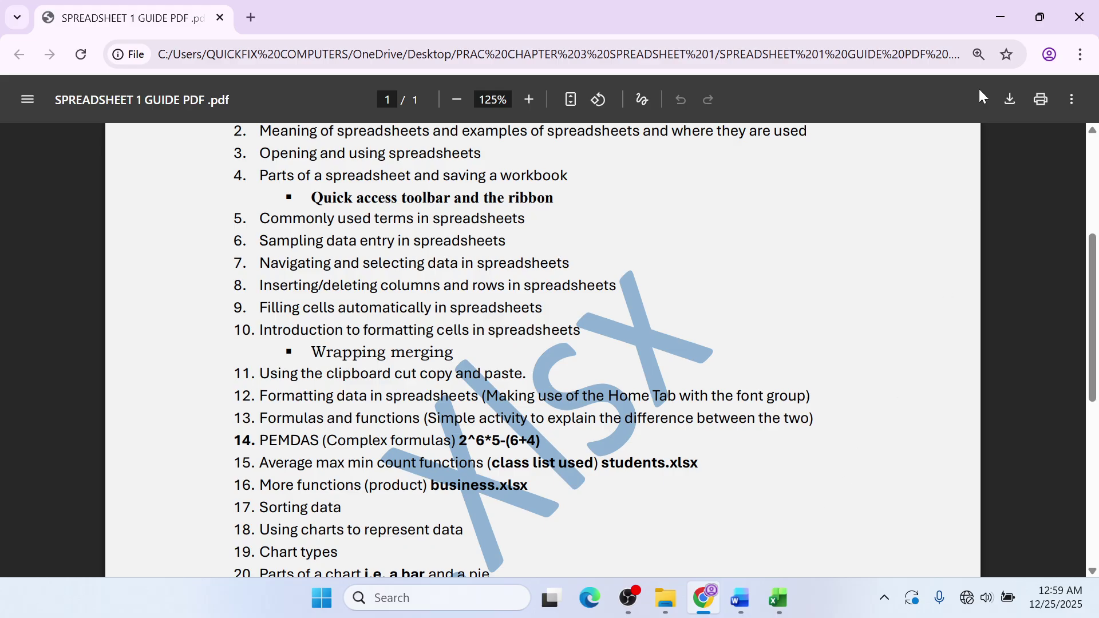
- Back in Excel, inspect the formulas behind the 7488, B10 and B11 results
left_click(1004, 16)
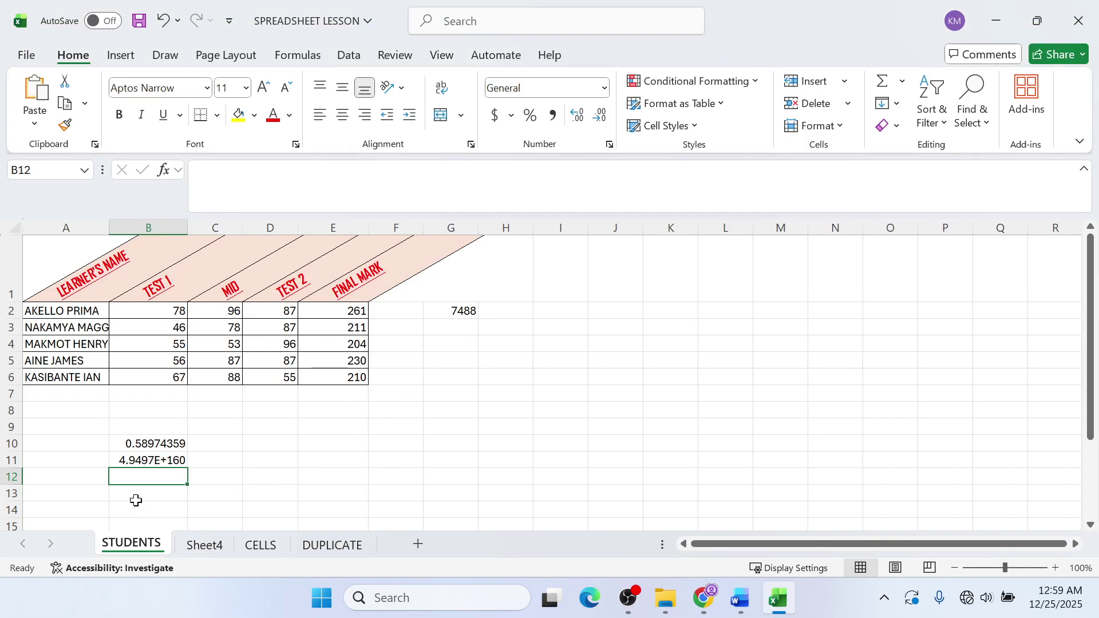
left_click(152, 458)
left_click(440, 306)
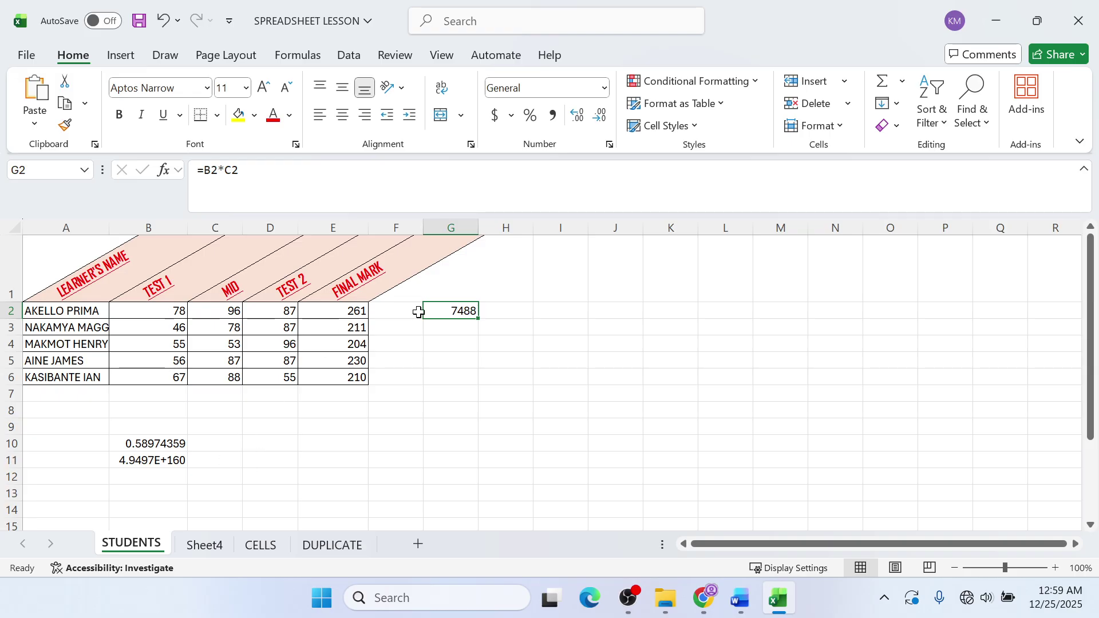
left_click(165, 459)
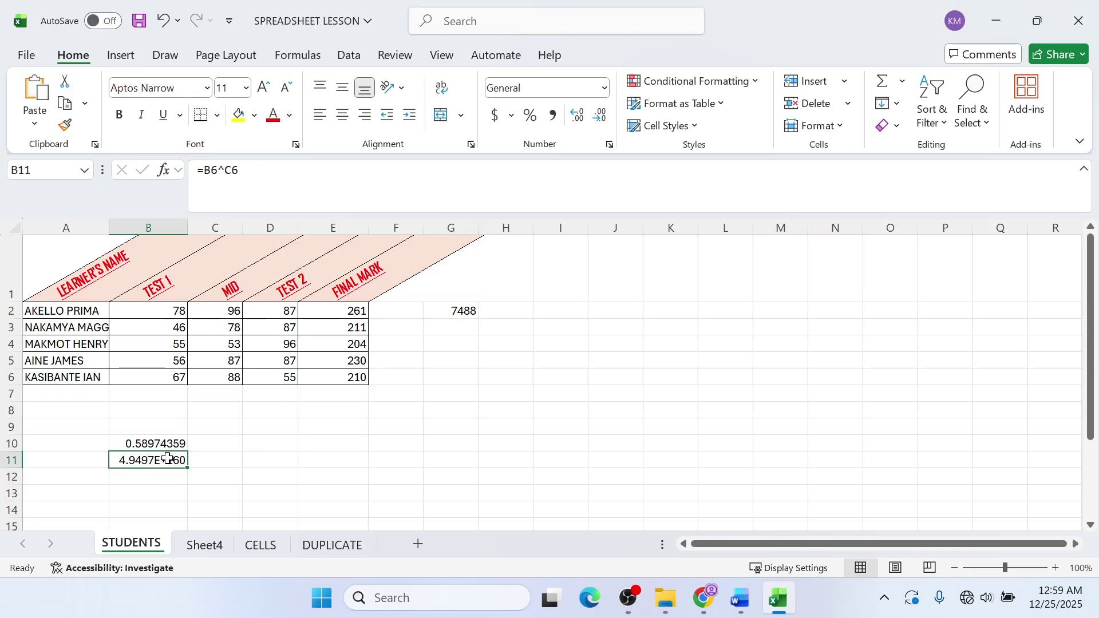
left_click(167, 444)
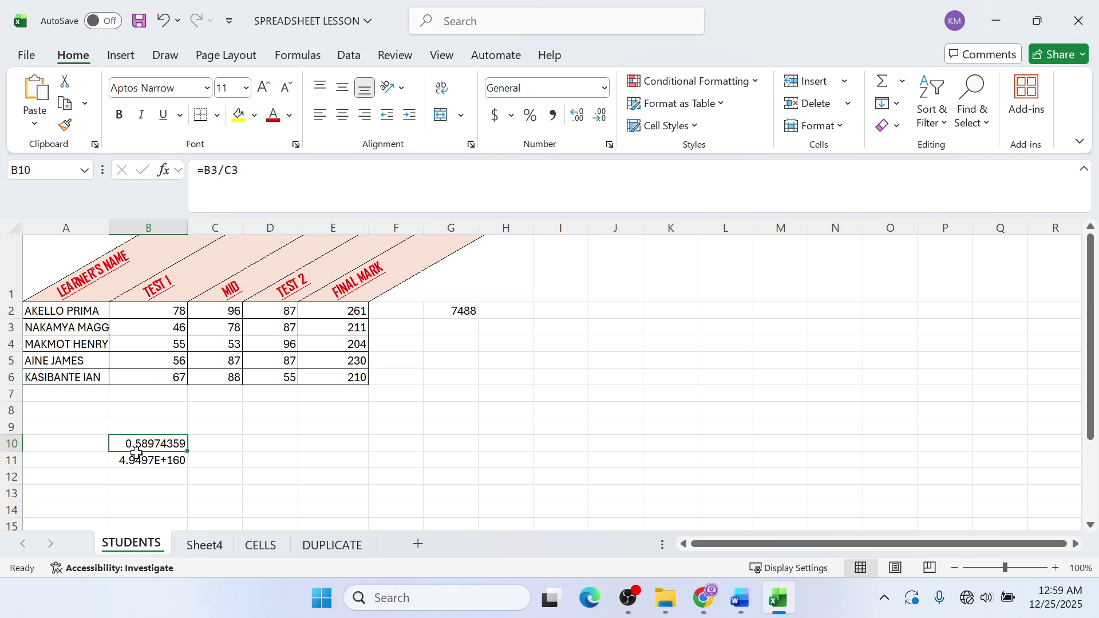
- Delete the values in B11, B10 and G2, leaving only the marks table
left_click(136, 458)
key("Delete")
left_click(172, 441)
key("Delete")
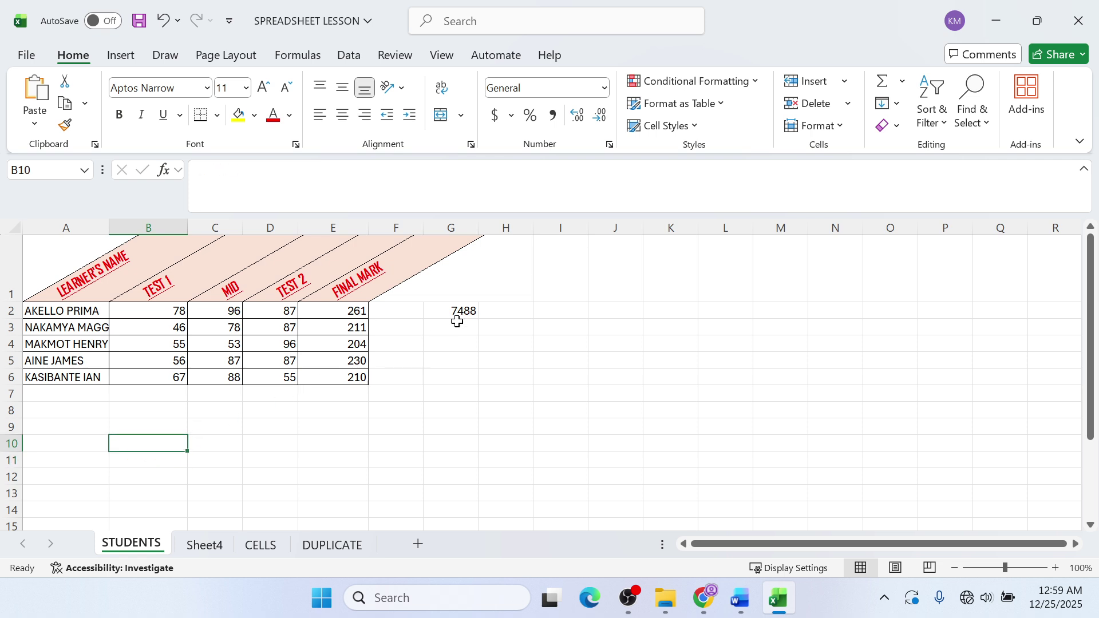
left_click(457, 316)
key("Delete")
left_click(456, 424)
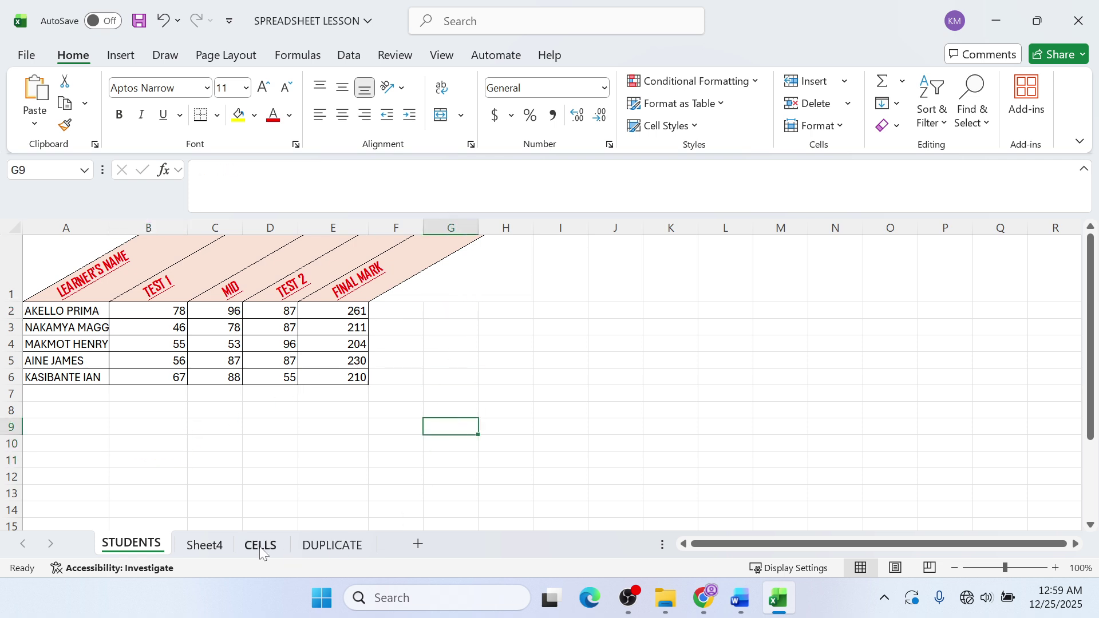
- Add a new worksheet after DUPLICATE and rename it COMPLEX
left_click(226, 546)
left_click(261, 545)
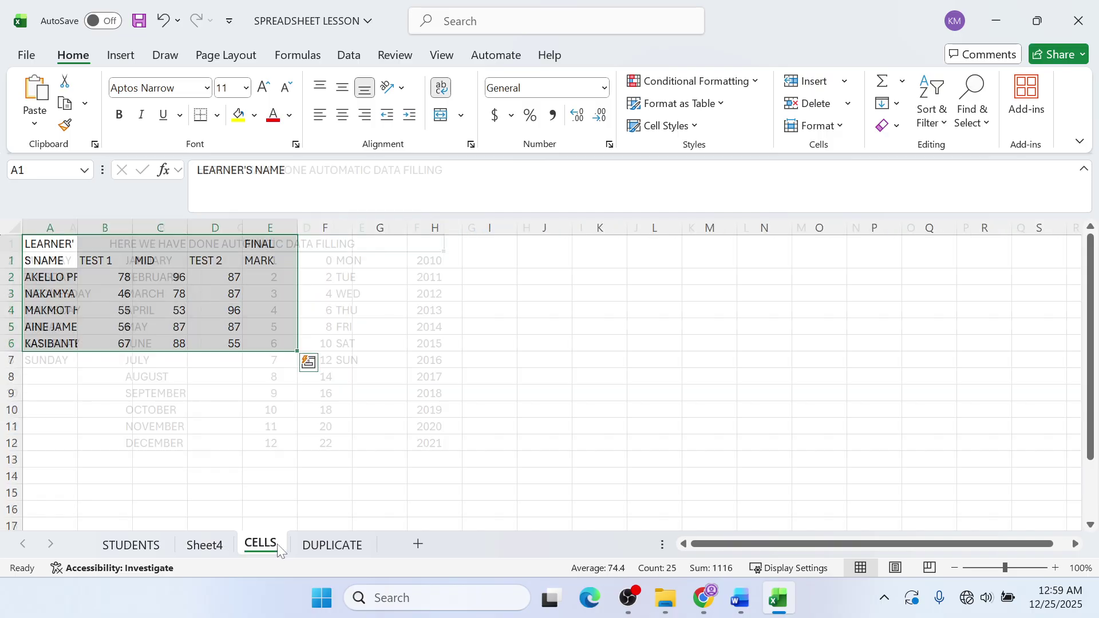
left_click(333, 547)
left_click(417, 543)
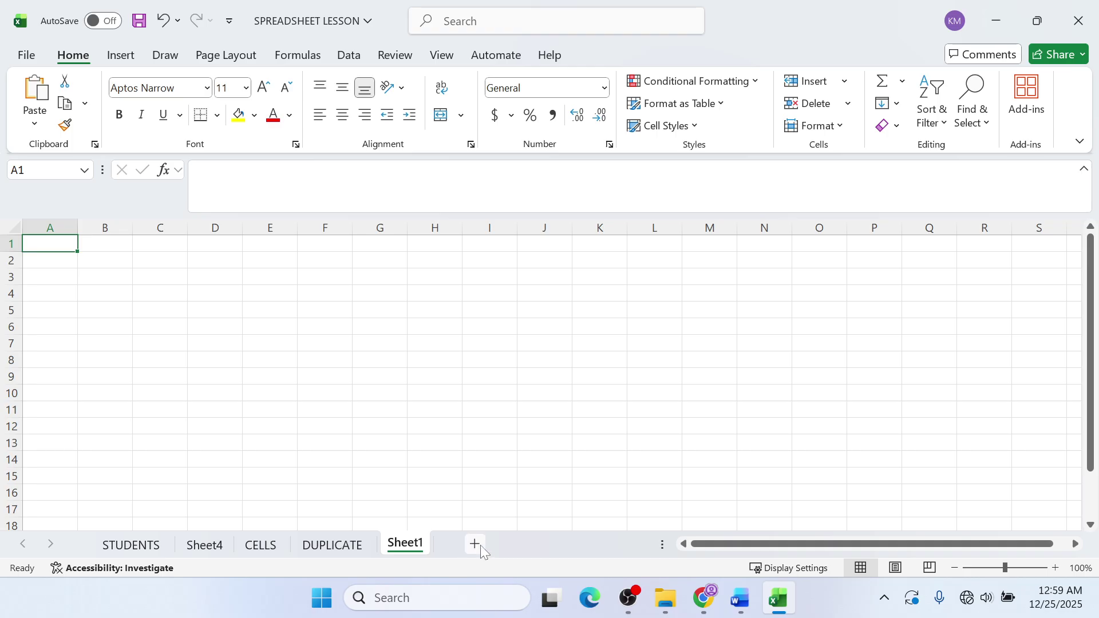
right_click(404, 548)
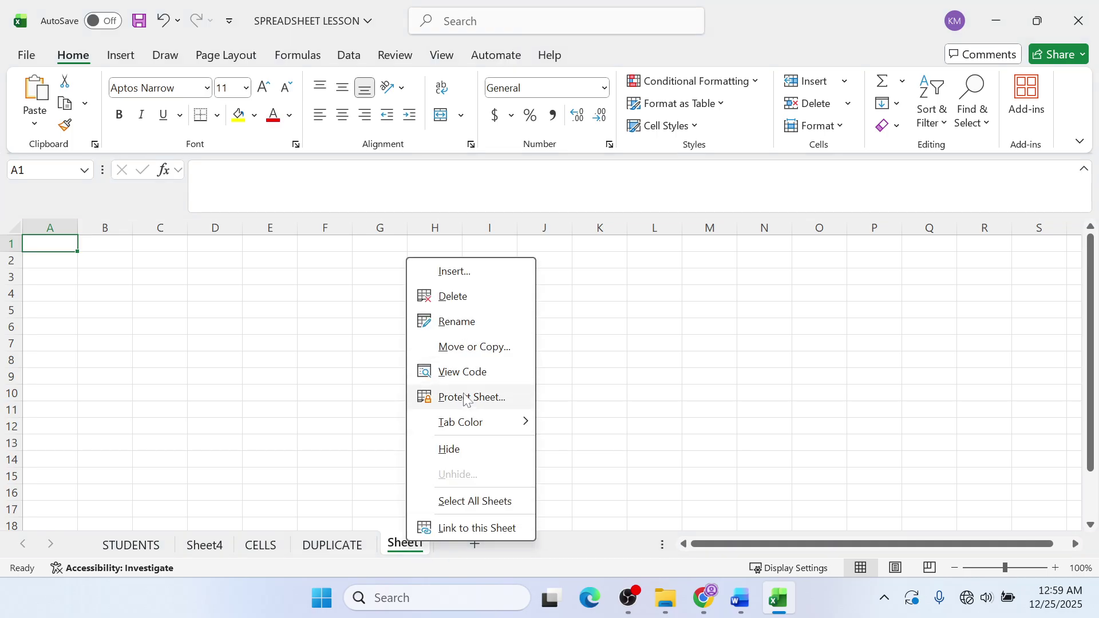
left_click(466, 330)
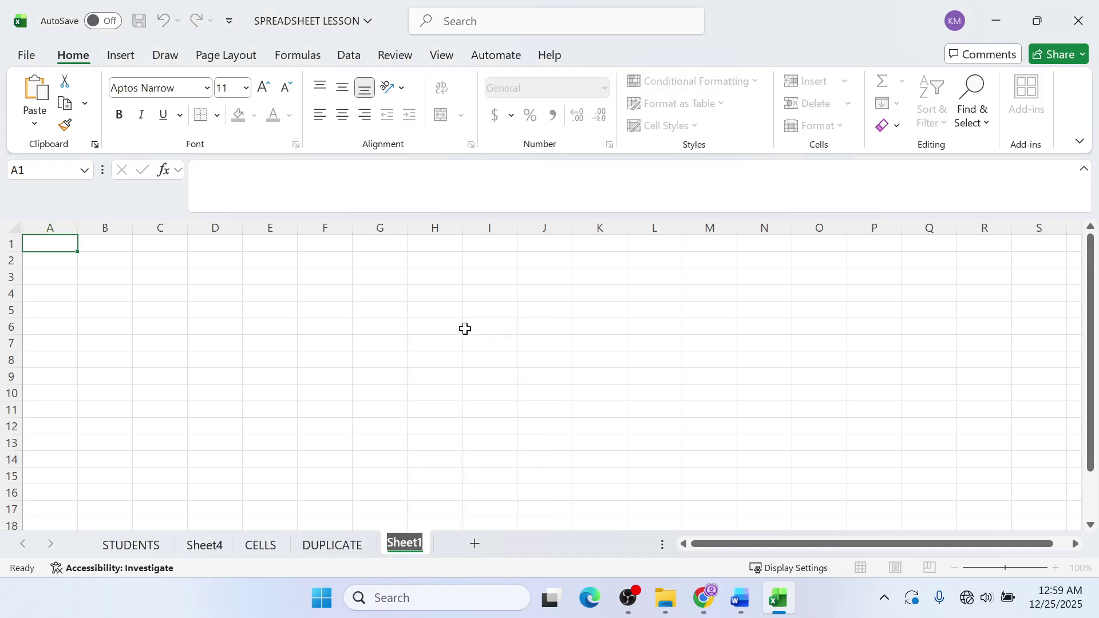
type("CO")
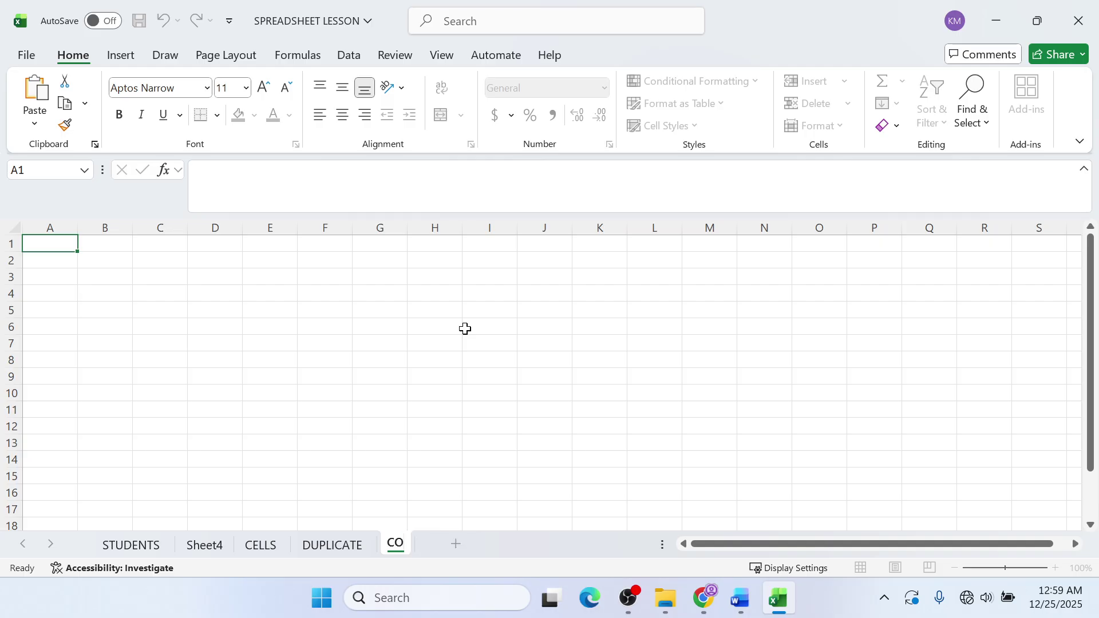
type("MPL")
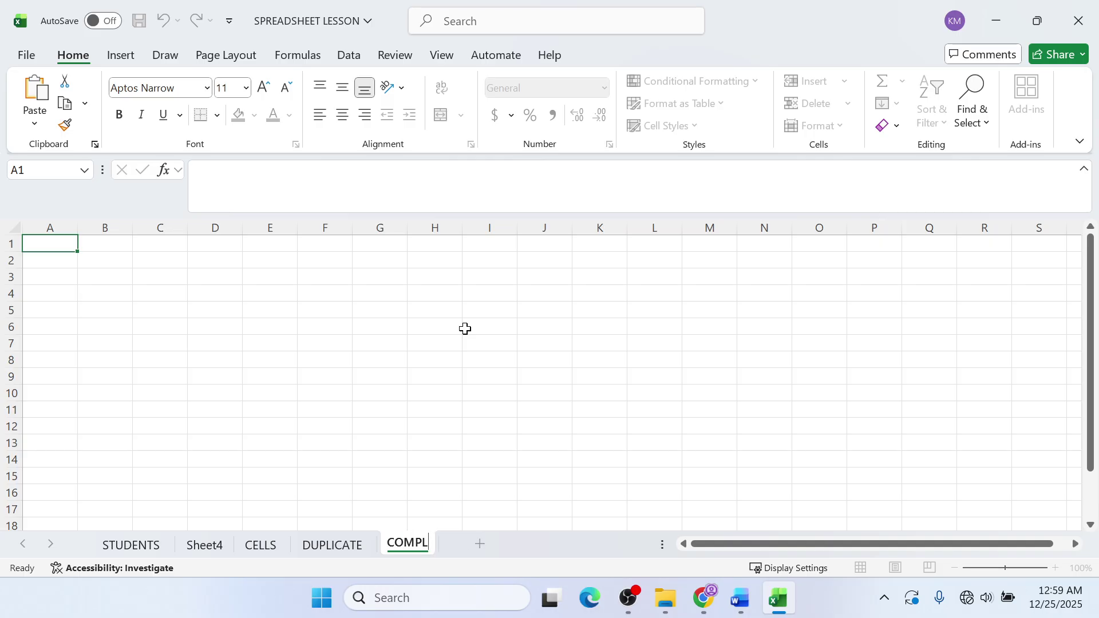
type("EX")
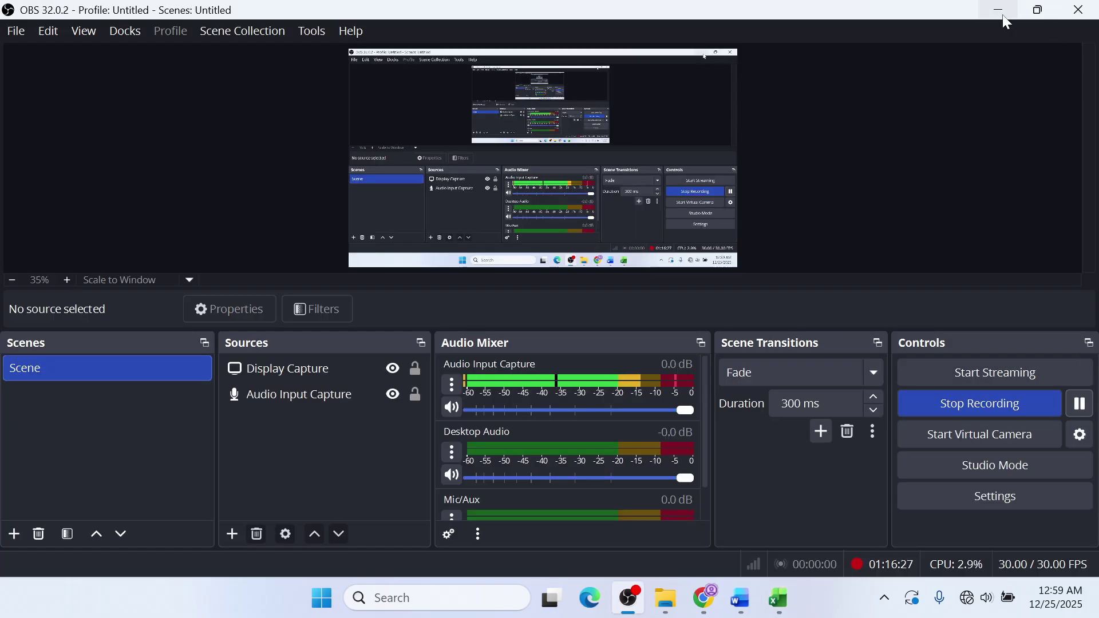
left_click(1002, 15)
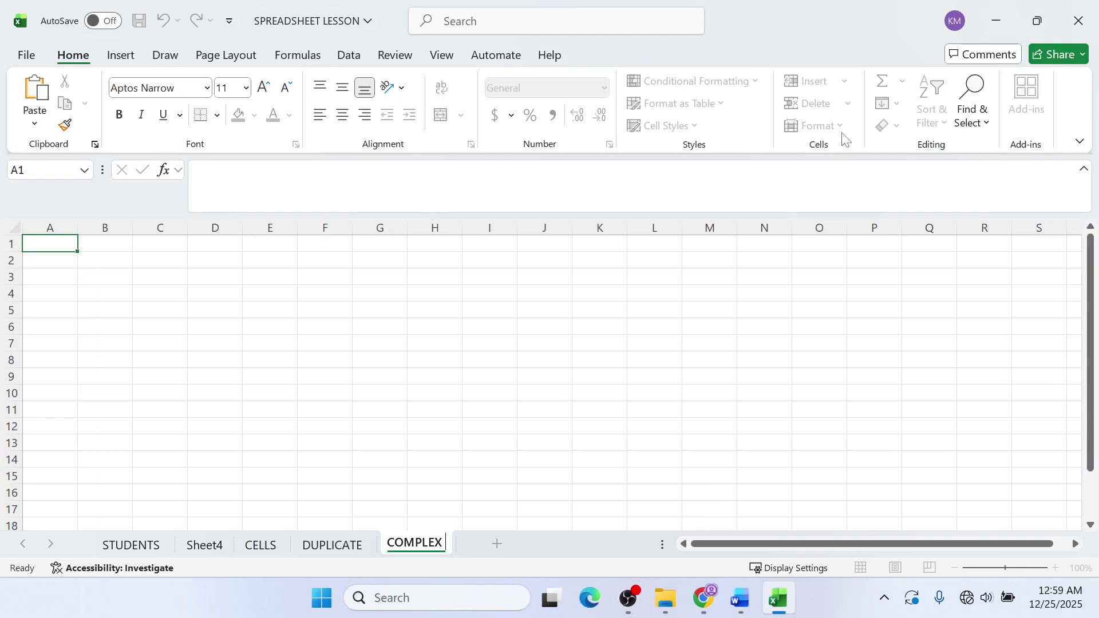
left_click(474, 377)
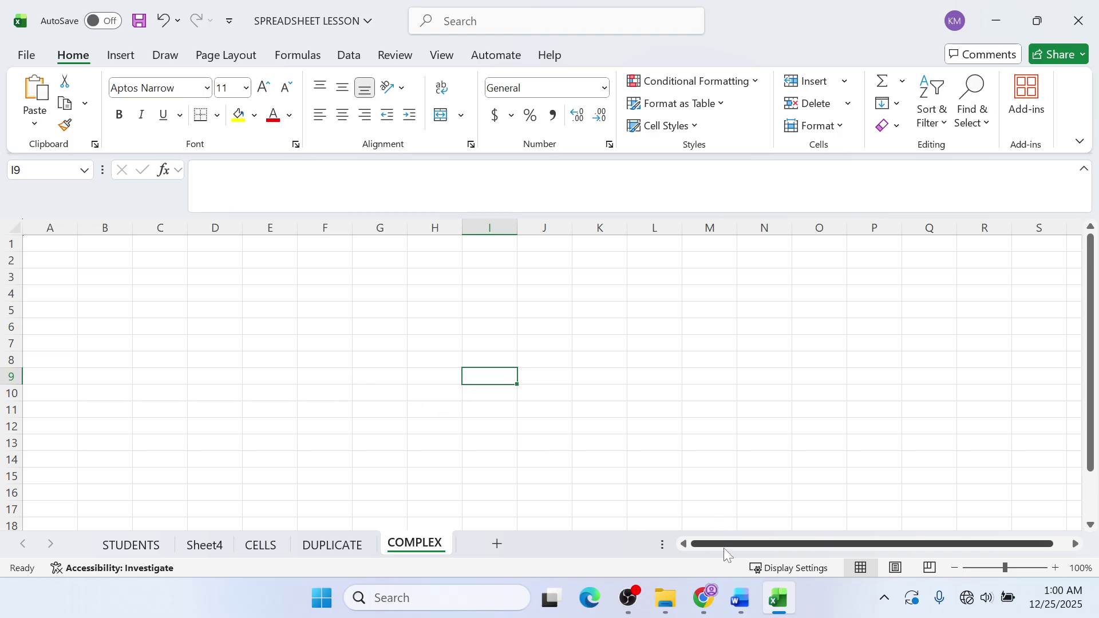
- Close the Word spreadsheet guide document
left_click(739, 608)
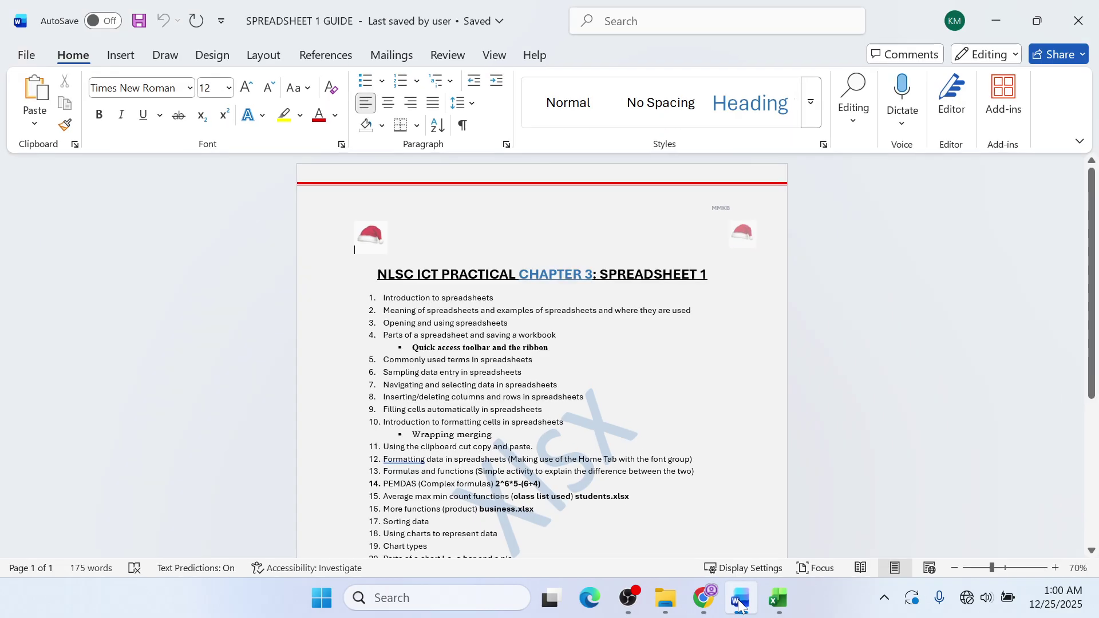
left_click(739, 606)
left_click(739, 607)
left_click(737, 607)
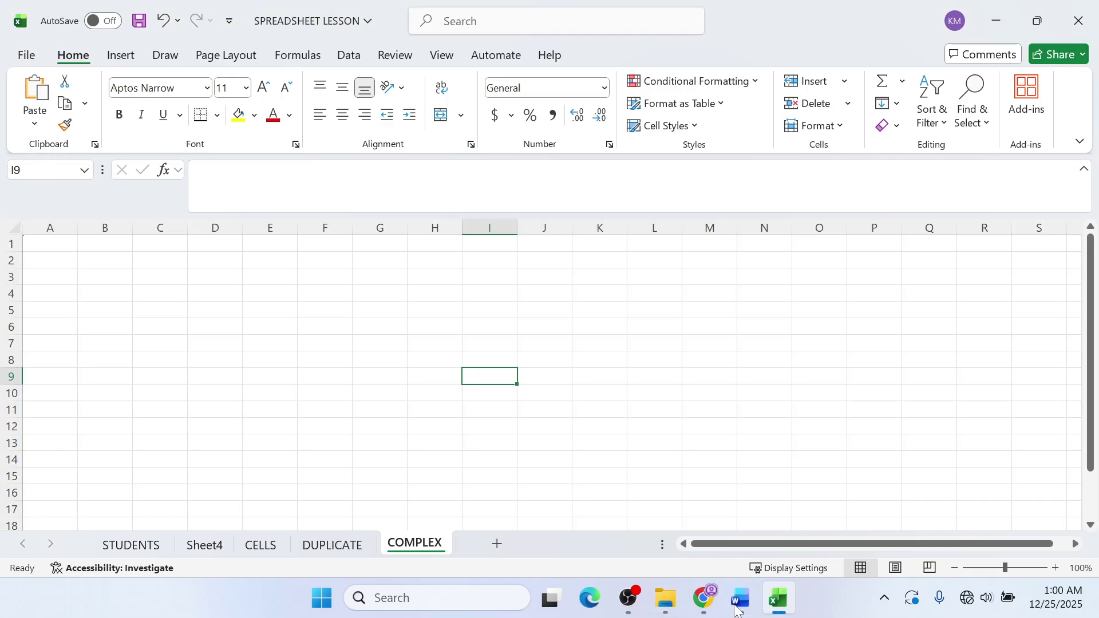
left_click(737, 607)
left_click(1079, 17)
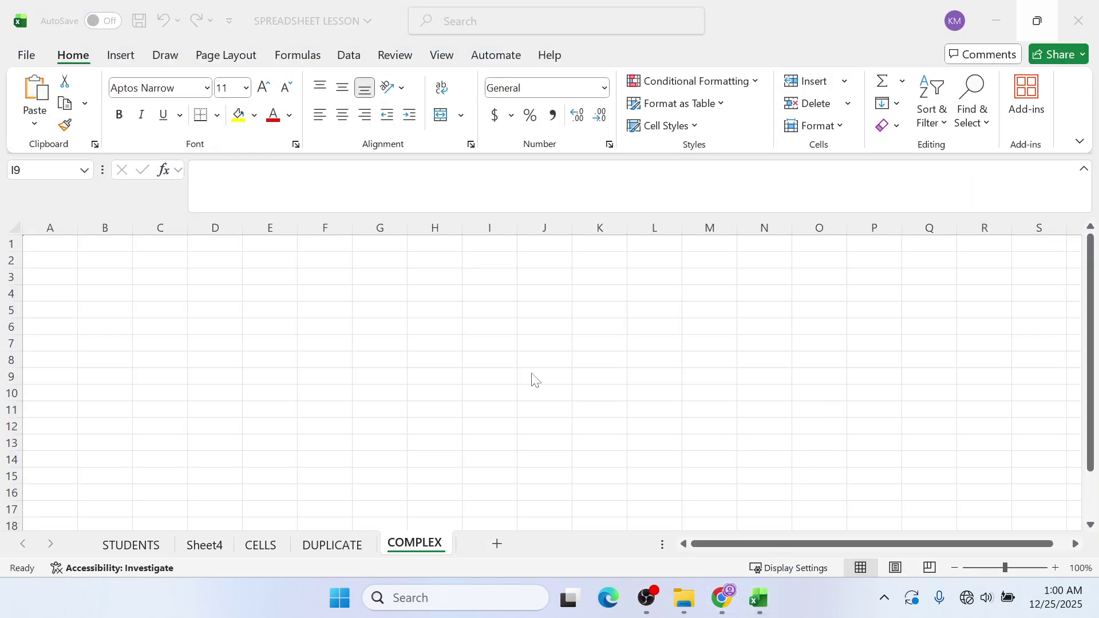
- Copy 2^6*5-(6+4) from item 14 of the PDF guide and return to Excel
left_click(722, 598)
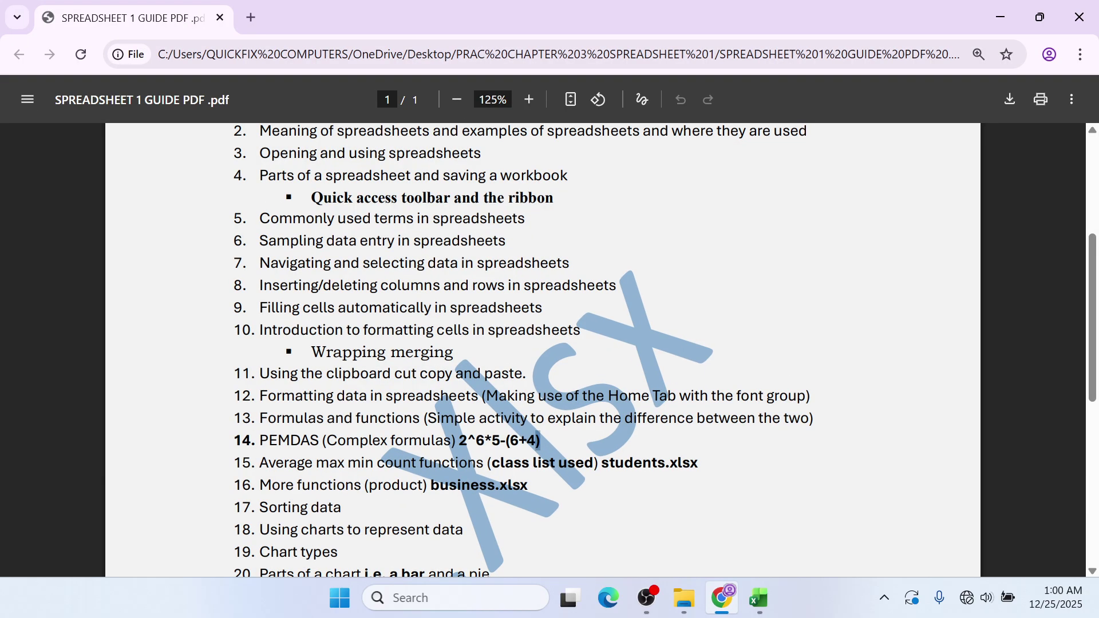
left_click_drag(539, 441, 458, 441)
key("ctrl+c")
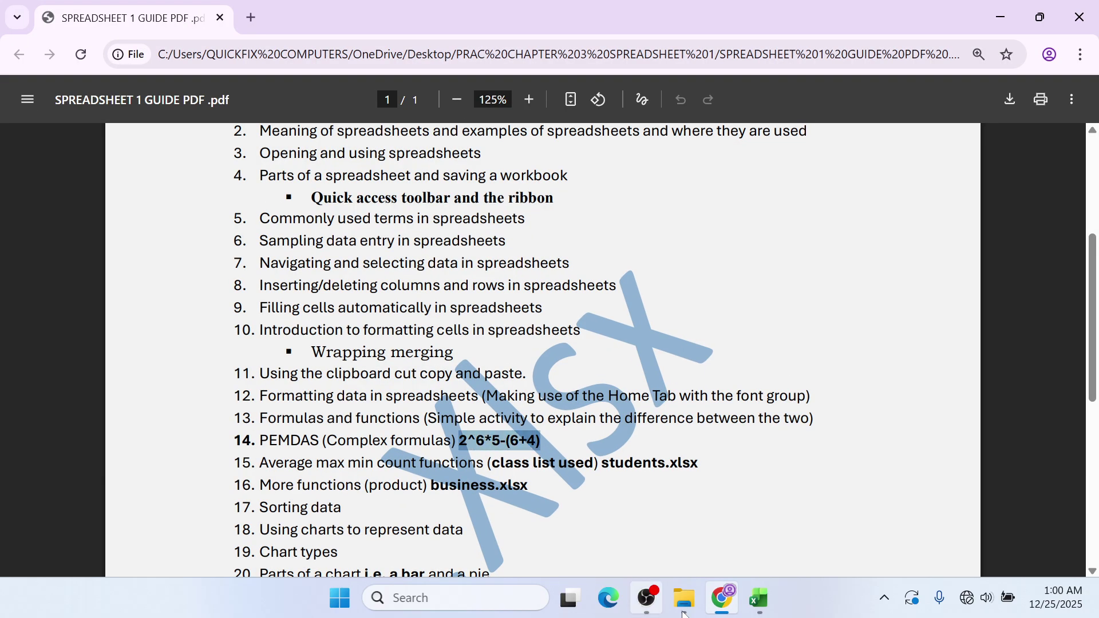
left_click(756, 599)
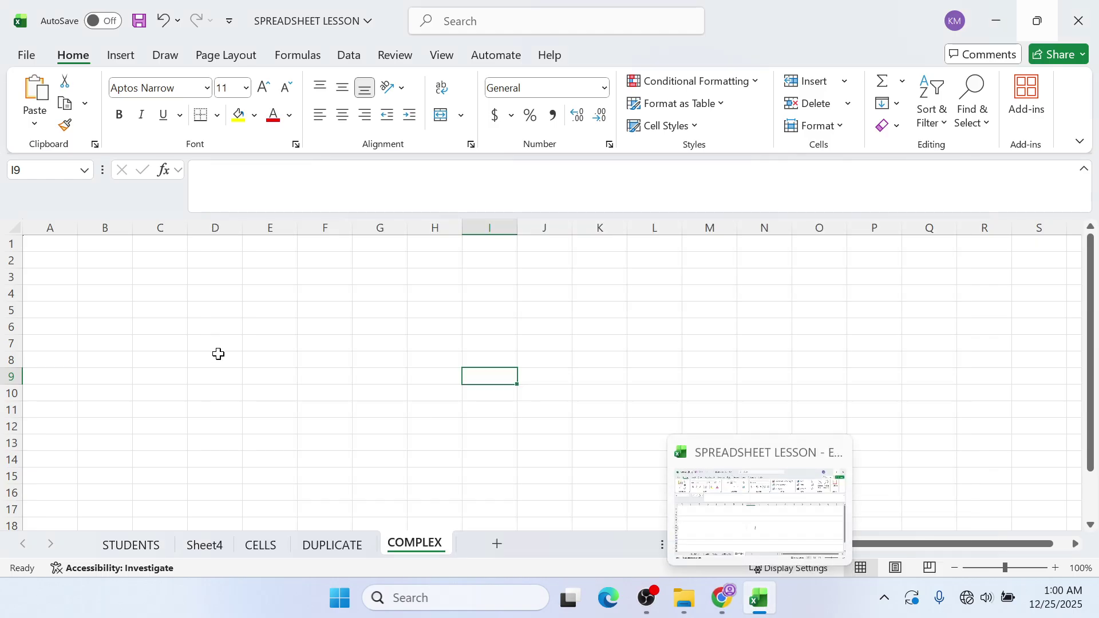
- Paste 2^6*5-(6+4) into A1 and prefix it with = so it shows 310
left_click(73, 245)
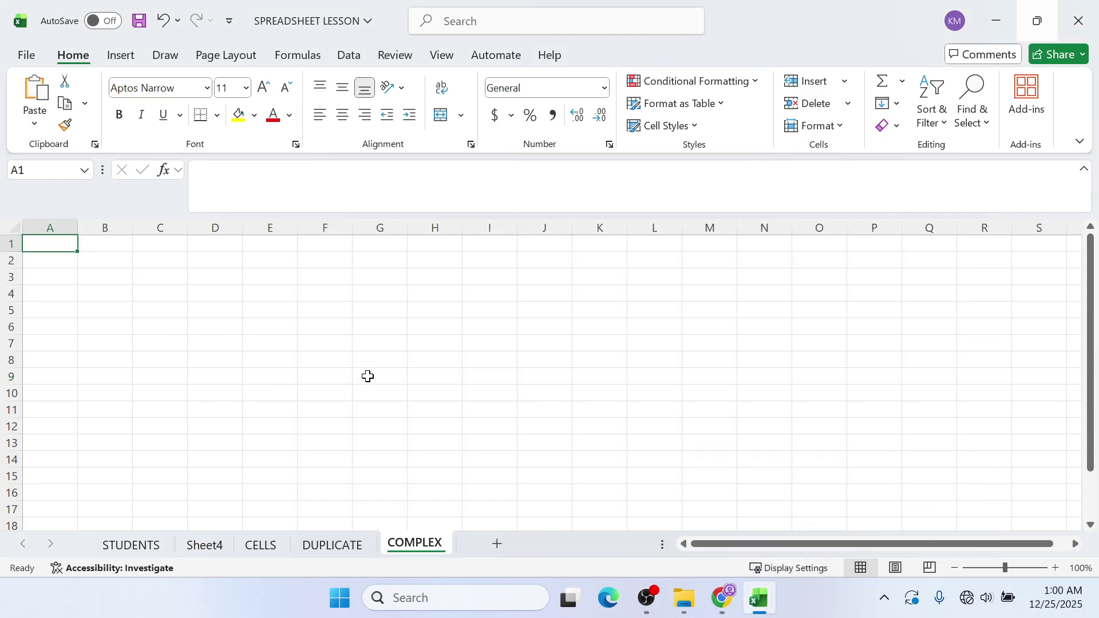
left_click(298, 361)
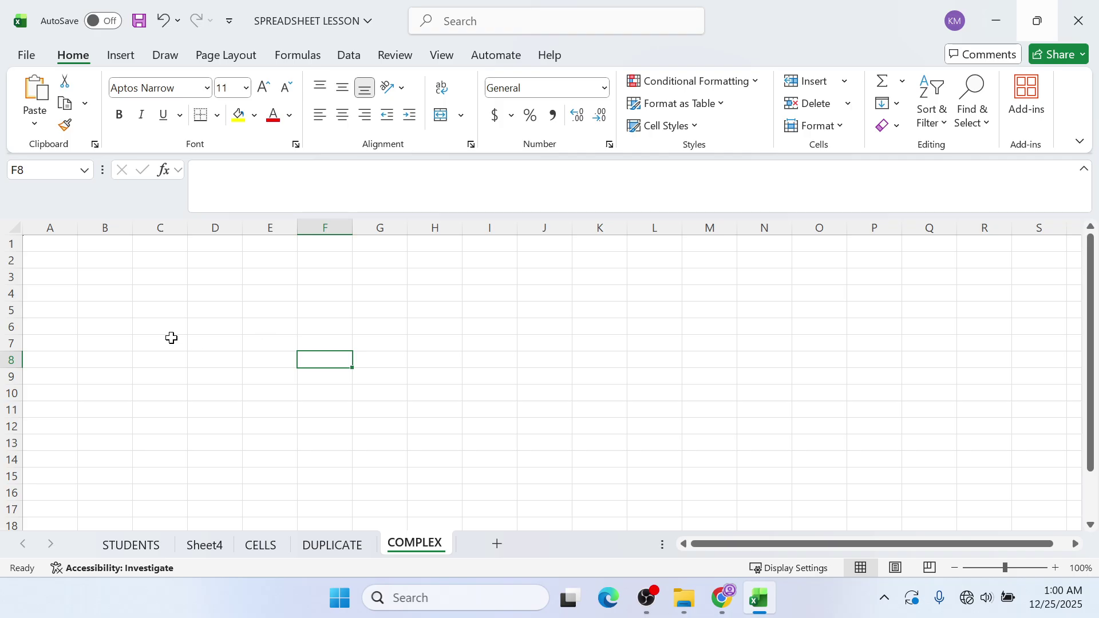
left_click(48, 239)
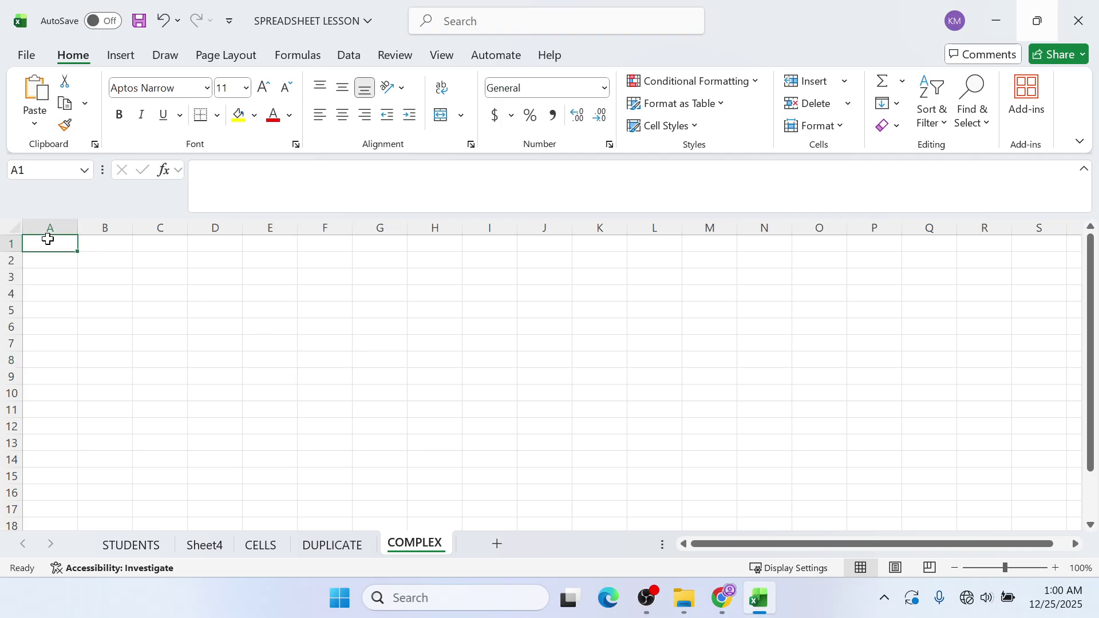
key("ctrl+v")
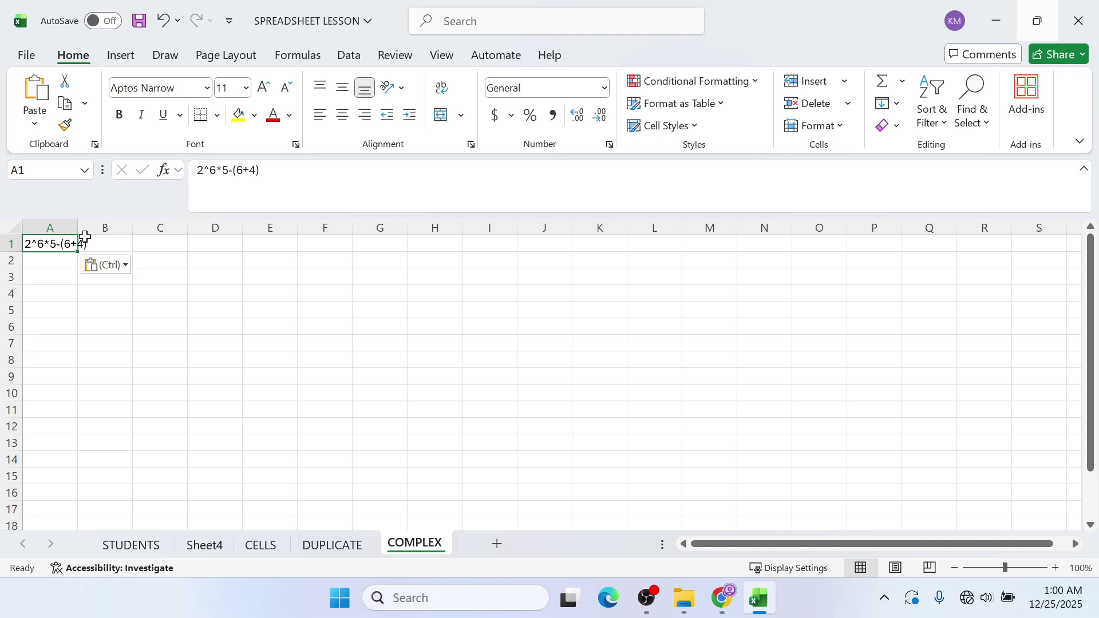
key("F2")
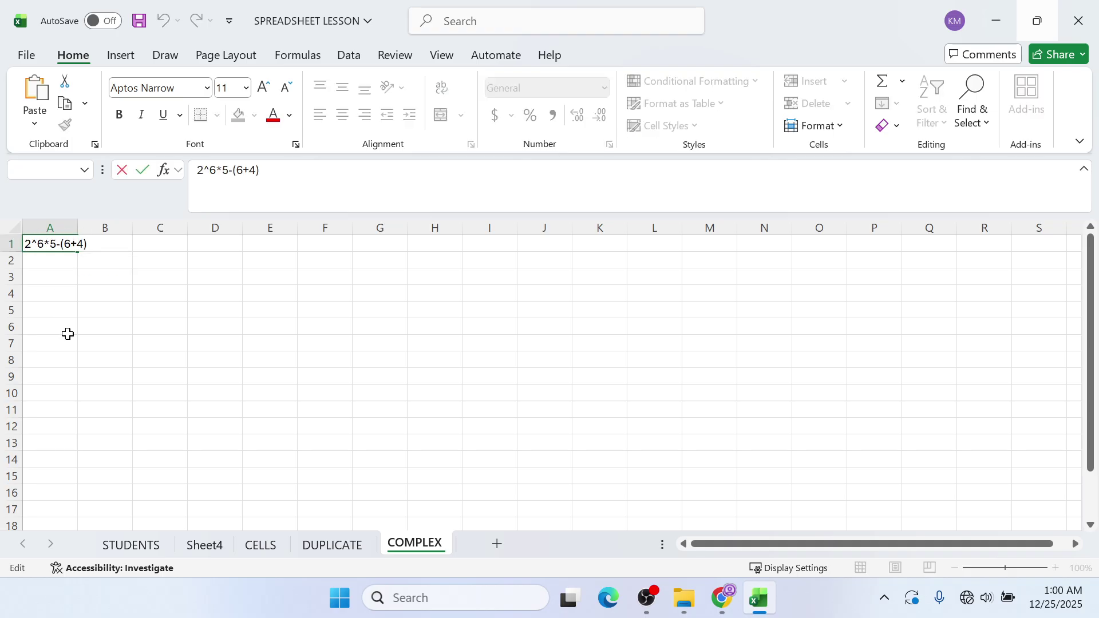
type("=")
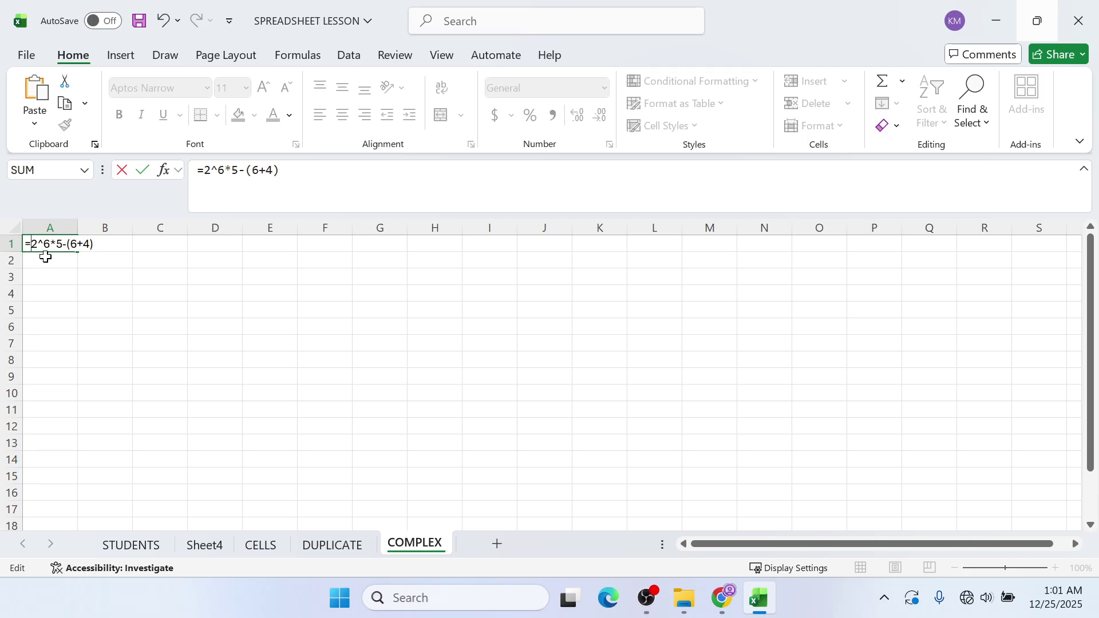
key("Return")
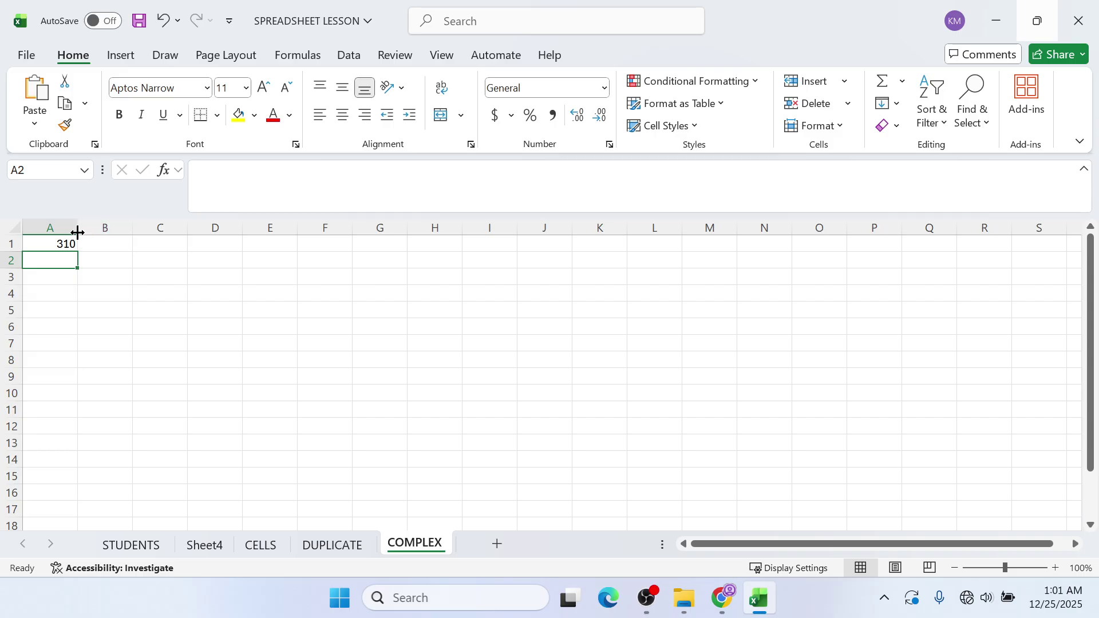
left_click(67, 240)
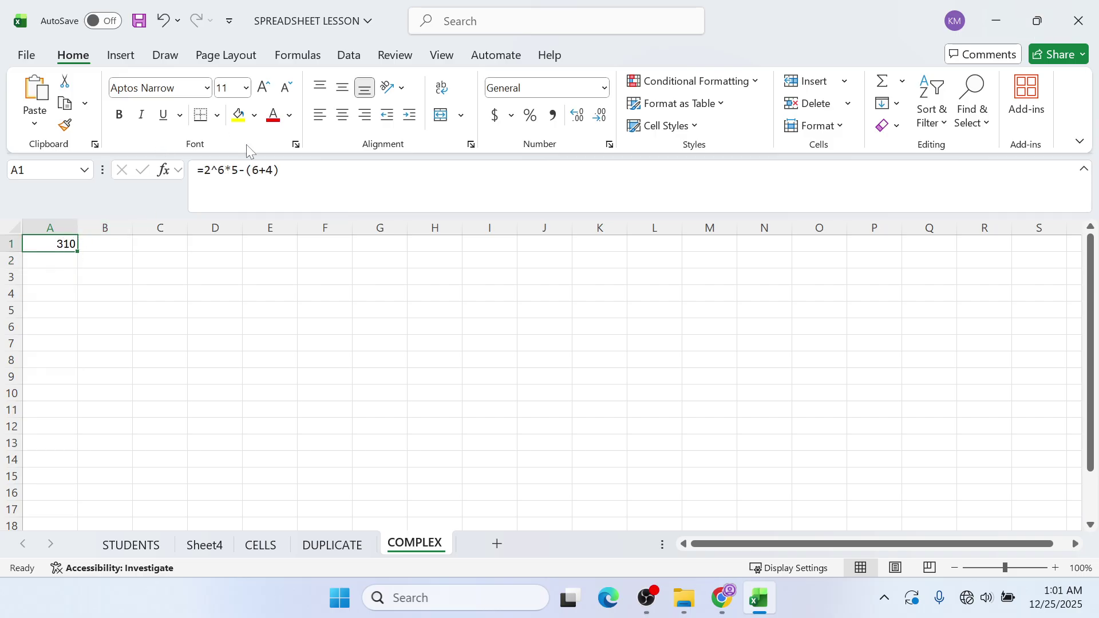
left_click(119, 115)
left_click(263, 87)
left_click(263, 87)
left_click(263, 87)
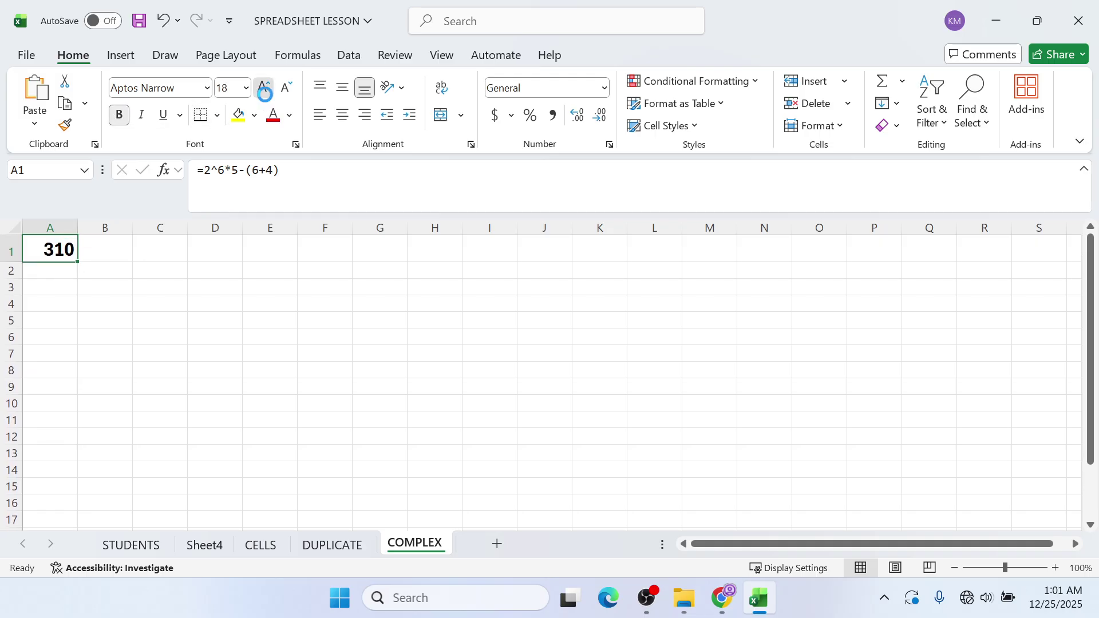
left_click(263, 87)
left_click(263, 87)
left_click(263, 87)
left_click(263, 87)
left_click_drag(79, 229, 226, 228)
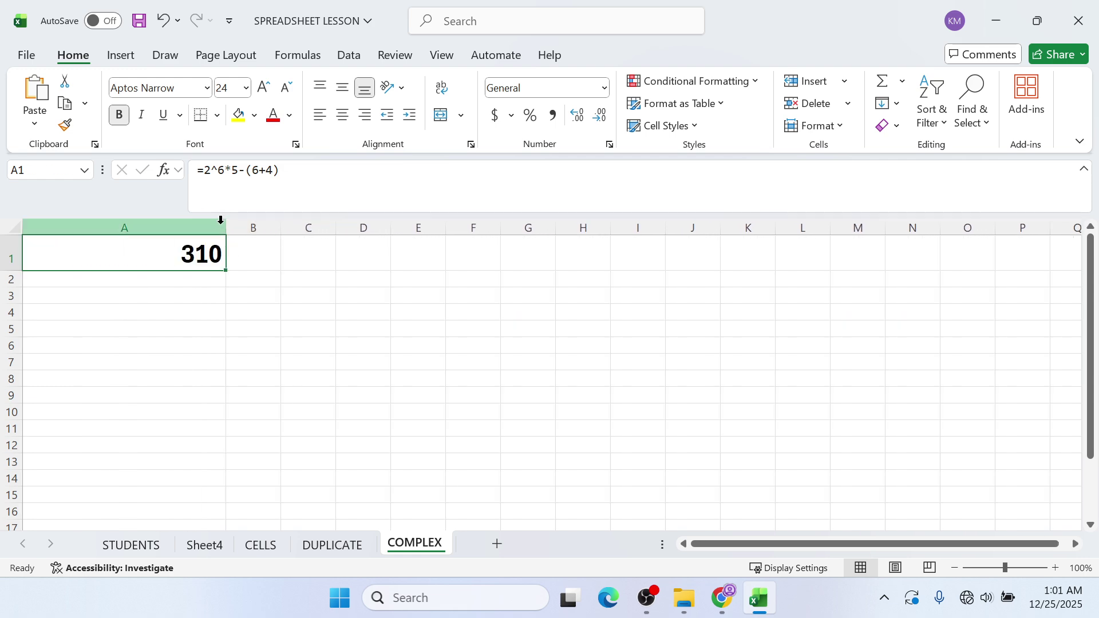
left_click_drag(227, 229, 319, 229)
double_click(232, 261)
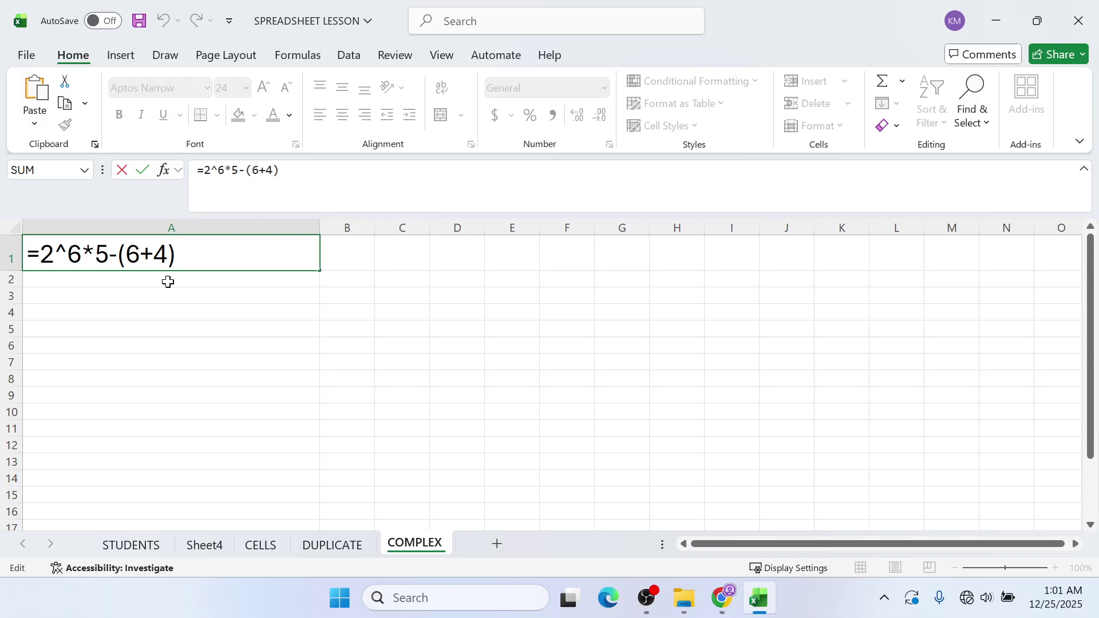
key("Return")
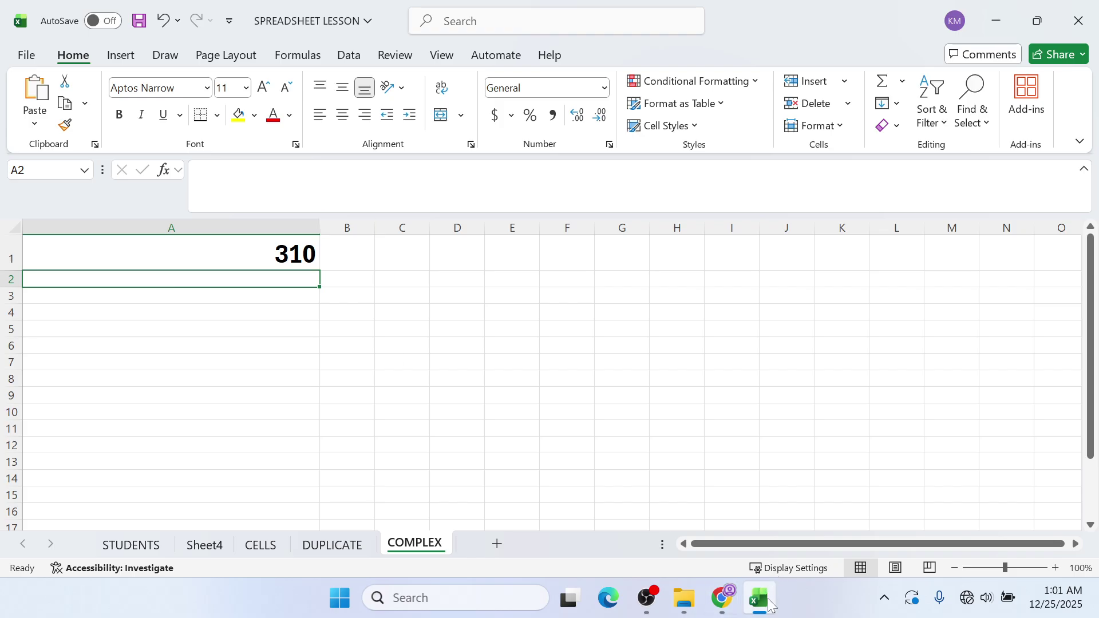
mouse_move(767, 601)
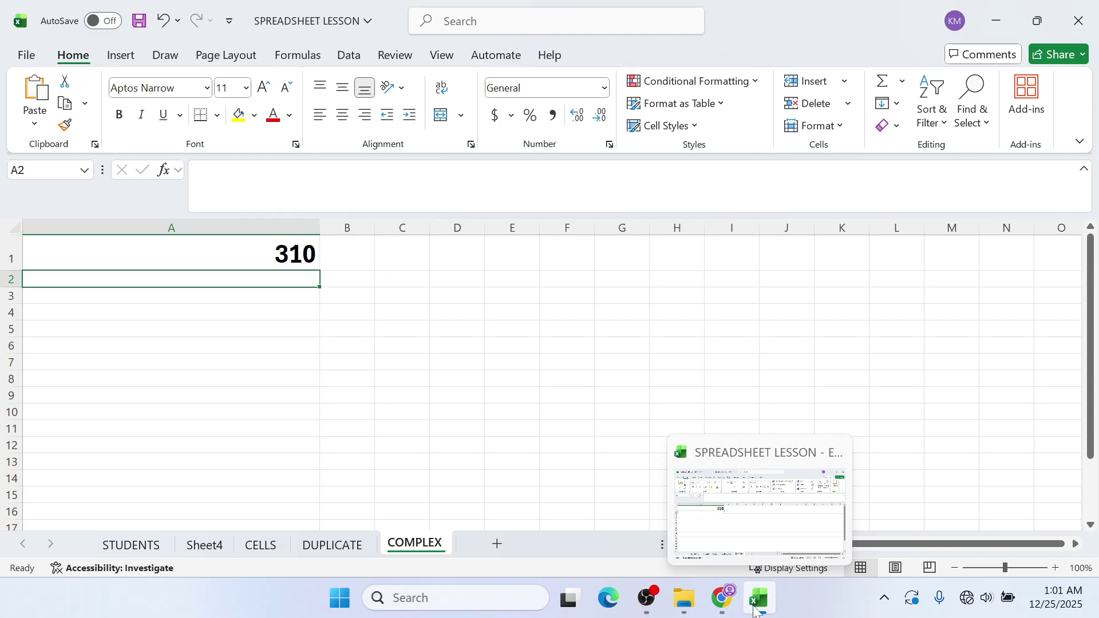
mouse_move(719, 605)
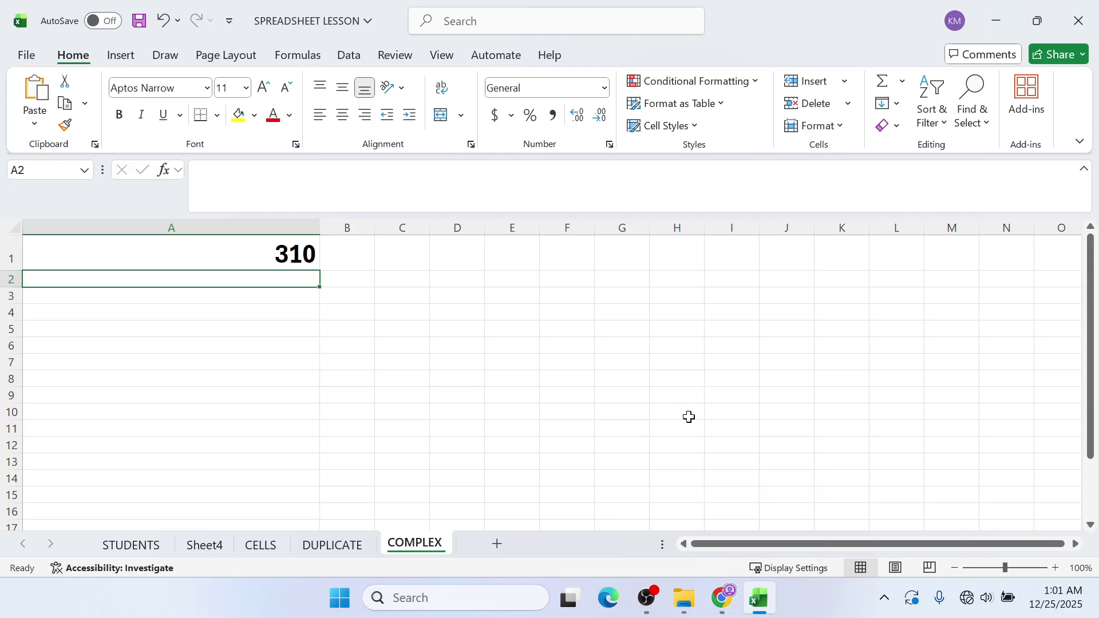
- Launch Word from the system search and create a blank document
key("super")
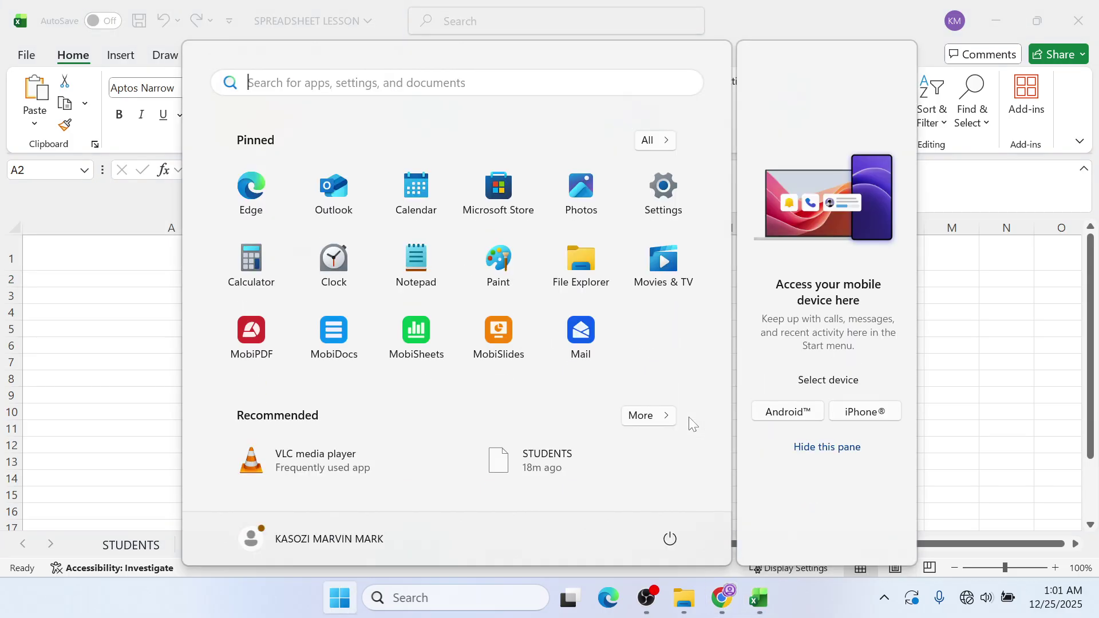
type("WORD")
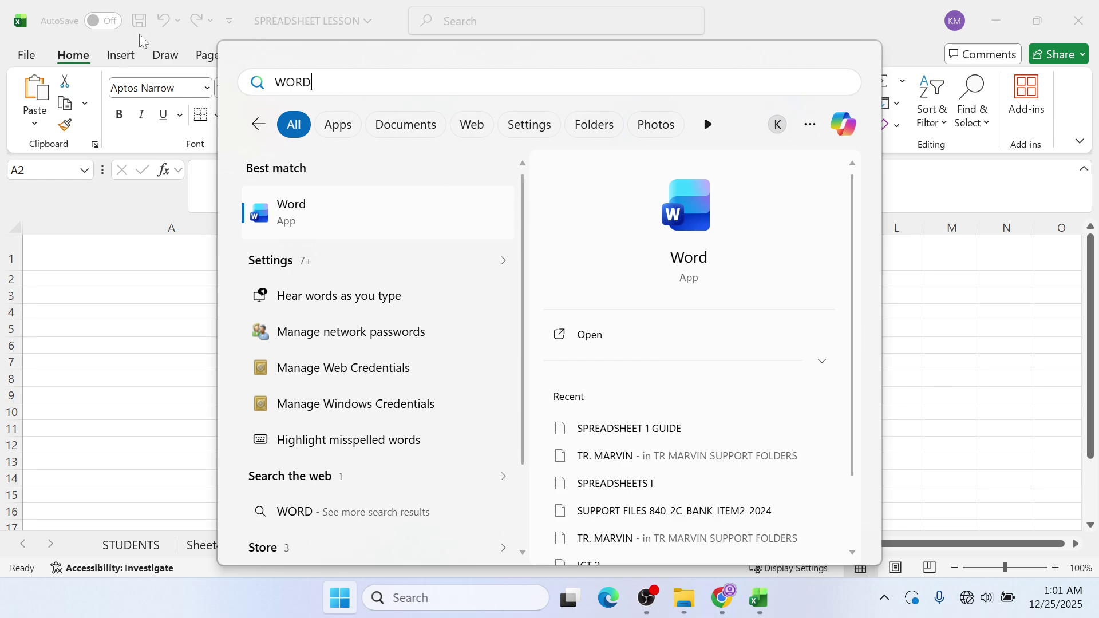
left_click(389, 231)
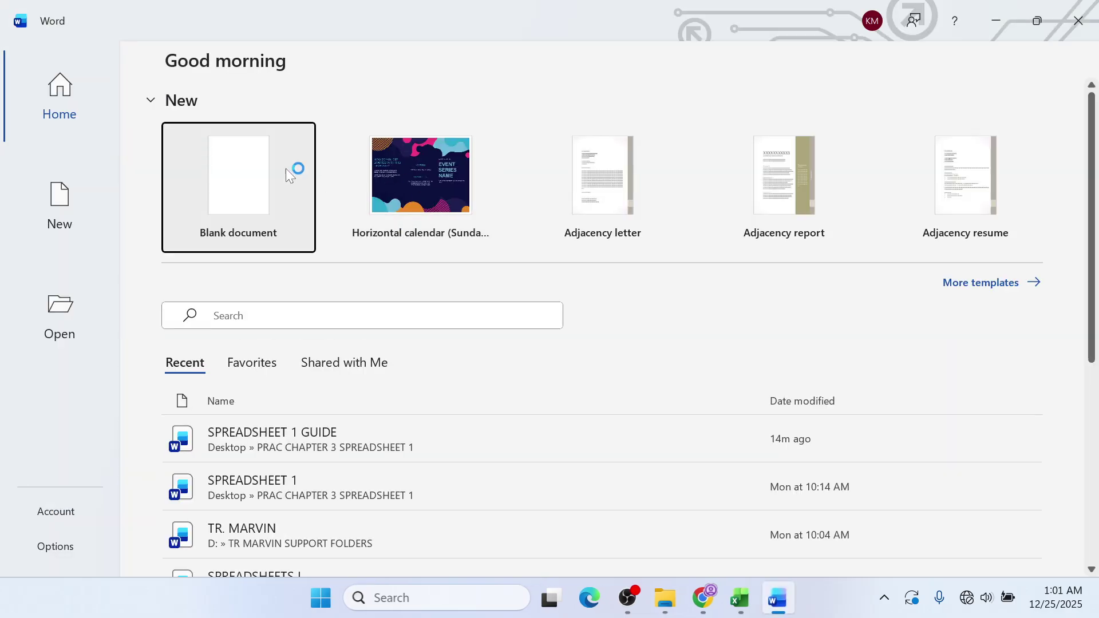
left_click(286, 169)
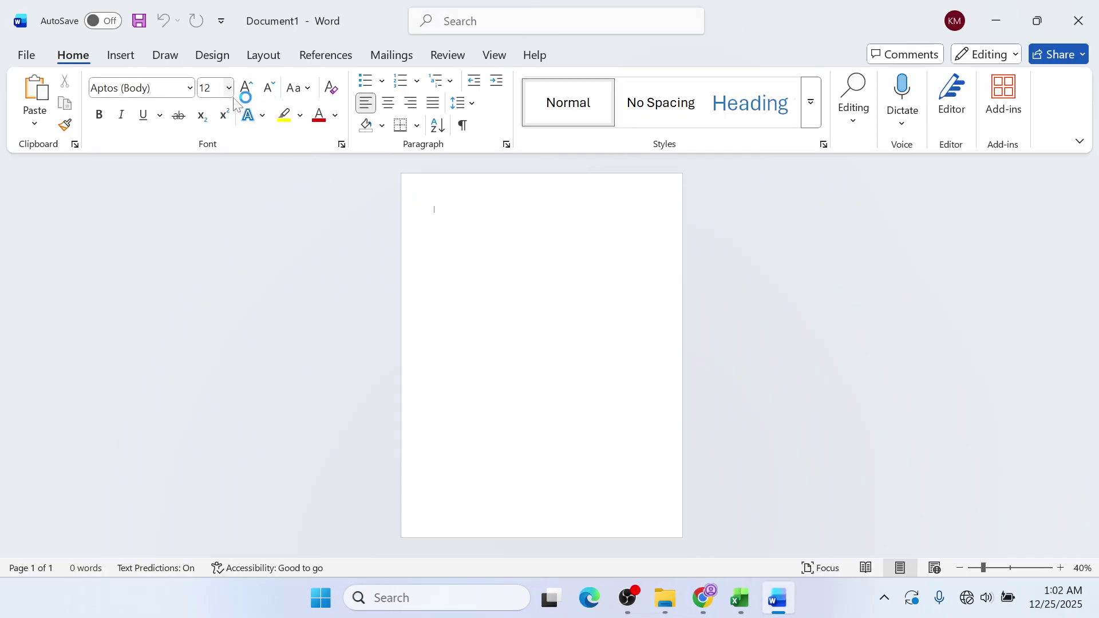
- Set the document text size to 16 and zoom the page in
left_click(247, 88)
left_click(248, 89)
left_click(247, 89)
left_click(247, 88)
left_click(248, 89)
left_click(247, 89)
left_click(247, 89)
left_click(247, 89)
left_click(250, 93)
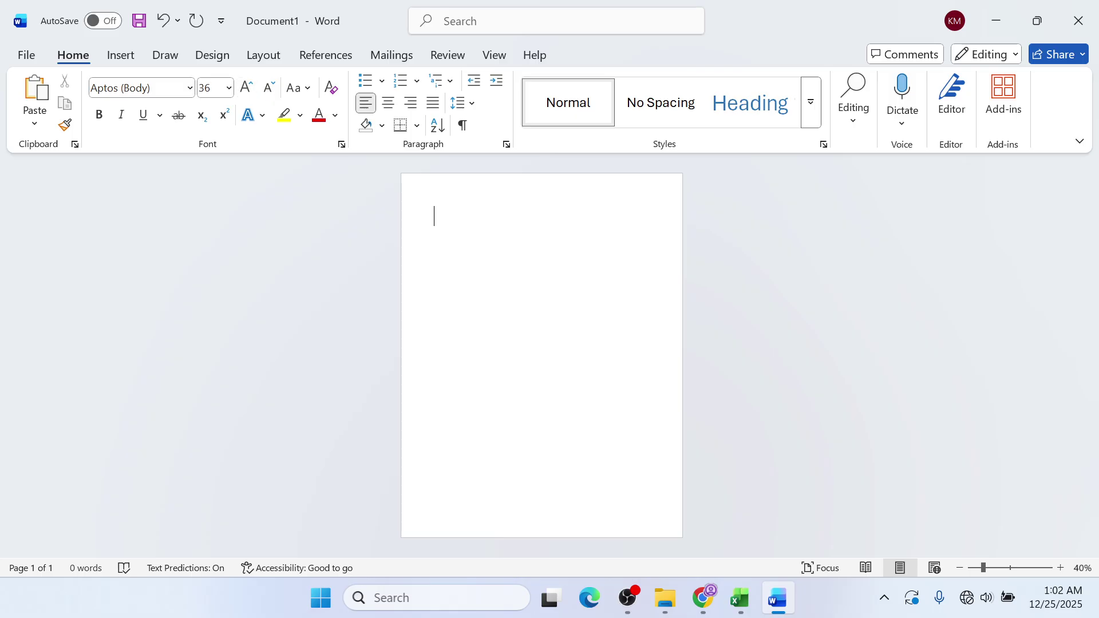
left_click(1066, 573)
left_click(1066, 574)
left_click(1066, 573)
left_click(1066, 573)
left_click(1066, 573)
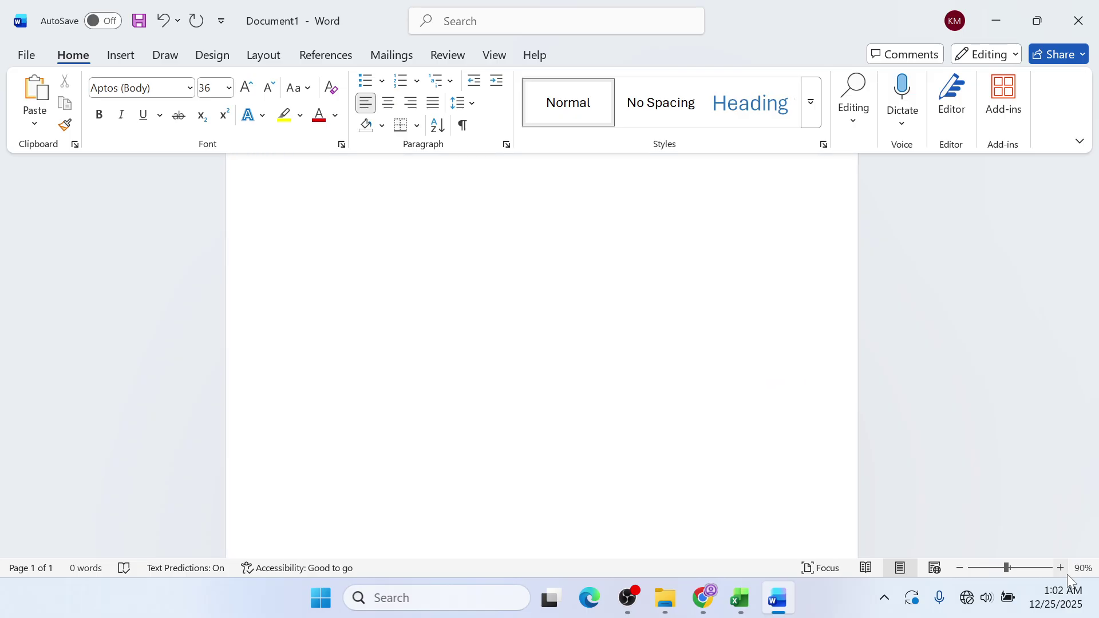
left_click(1066, 574)
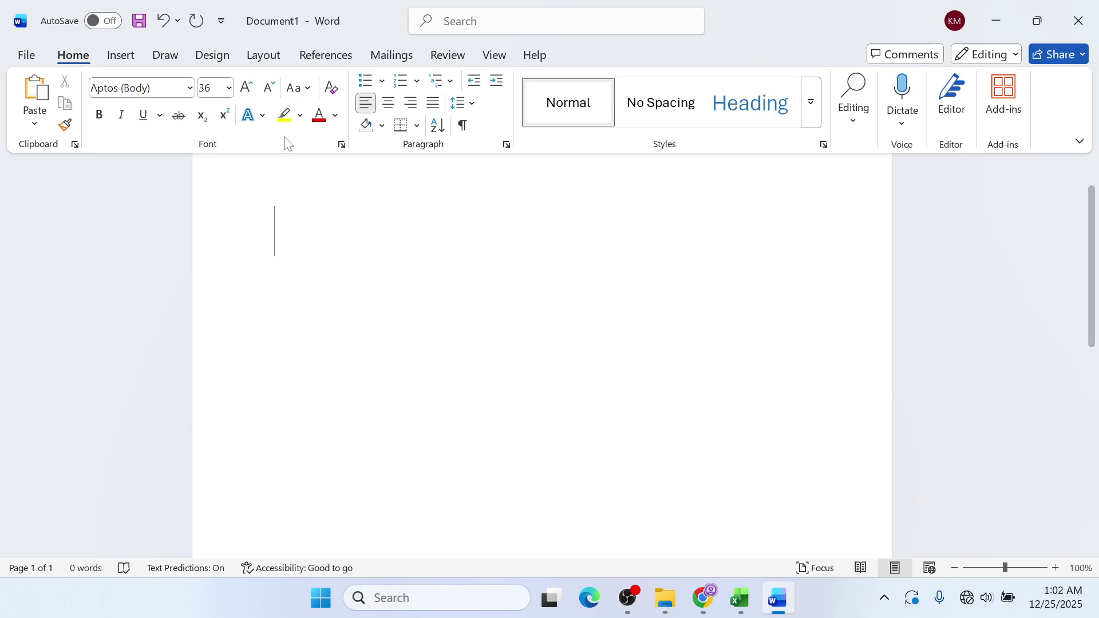
left_click(268, 86)
left_click(268, 87)
left_click(269, 87)
left_click(268, 87)
left_click(269, 87)
left_click(268, 87)
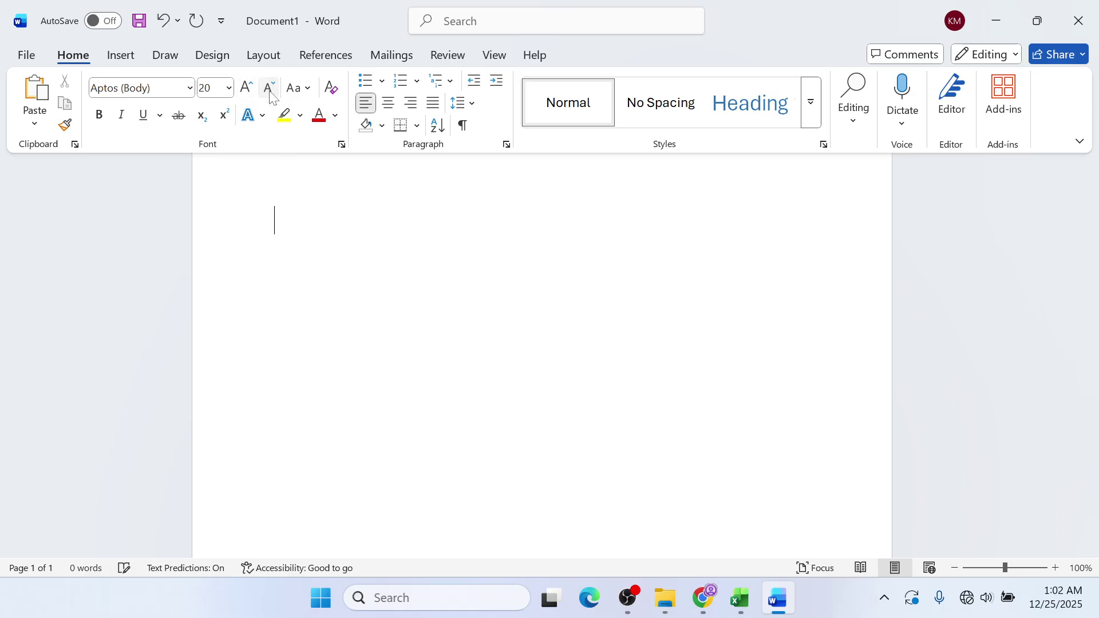
left_click(269, 87)
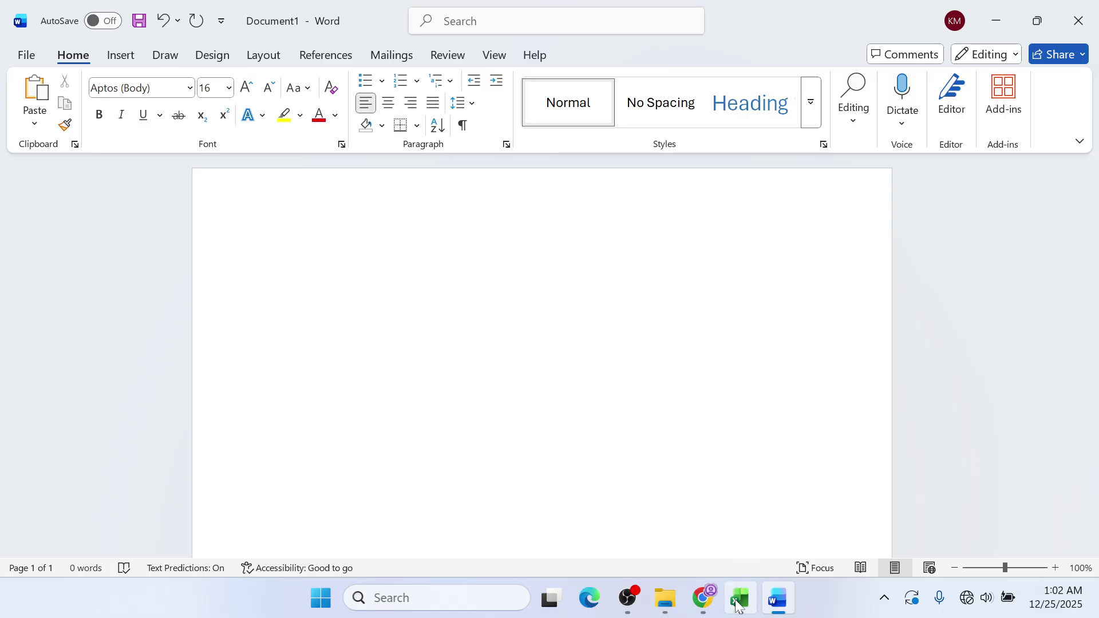
- Copy the formula =2^6*5-(6+4) from Excel cell A1 and return to Word
left_click(756, 602)
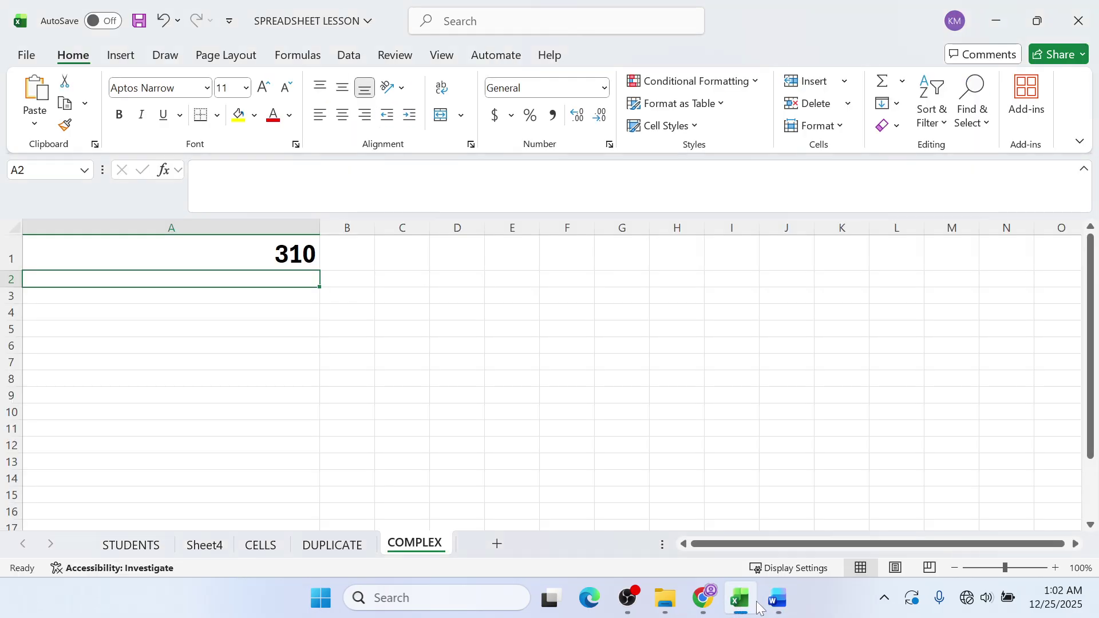
double_click(204, 245)
left_click_drag(176, 254, 1, 250)
key("ctrl+c")
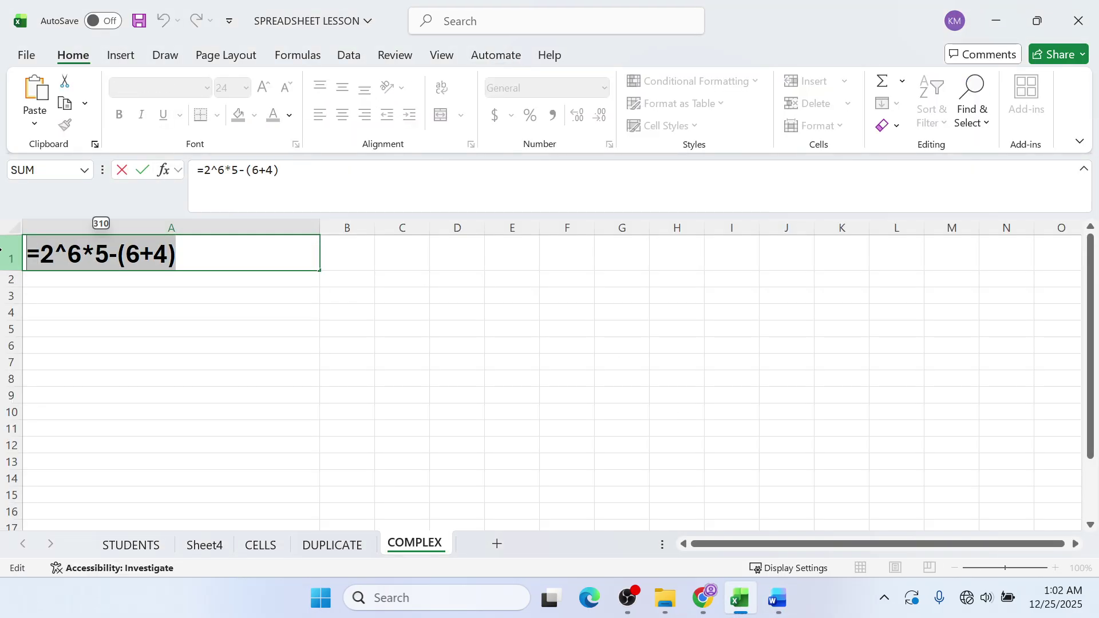
left_click(776, 598)
- Paste the formula into Word, write 310 below it, and start a PEMD line
key("ctrl+v")
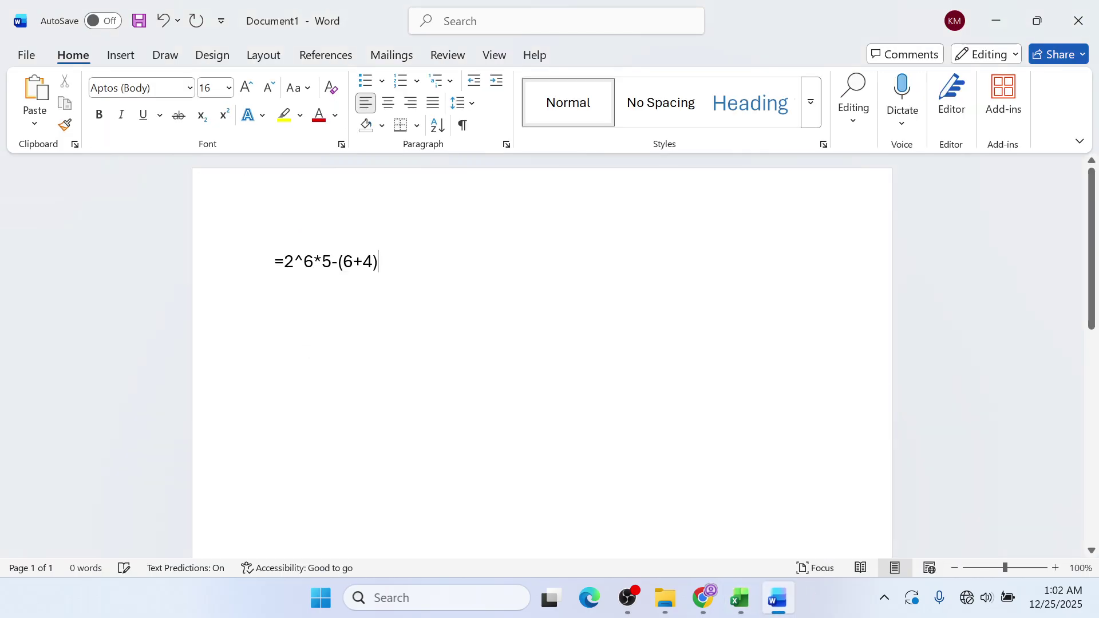
key("Return")
type("3109")
key("BackSpace")
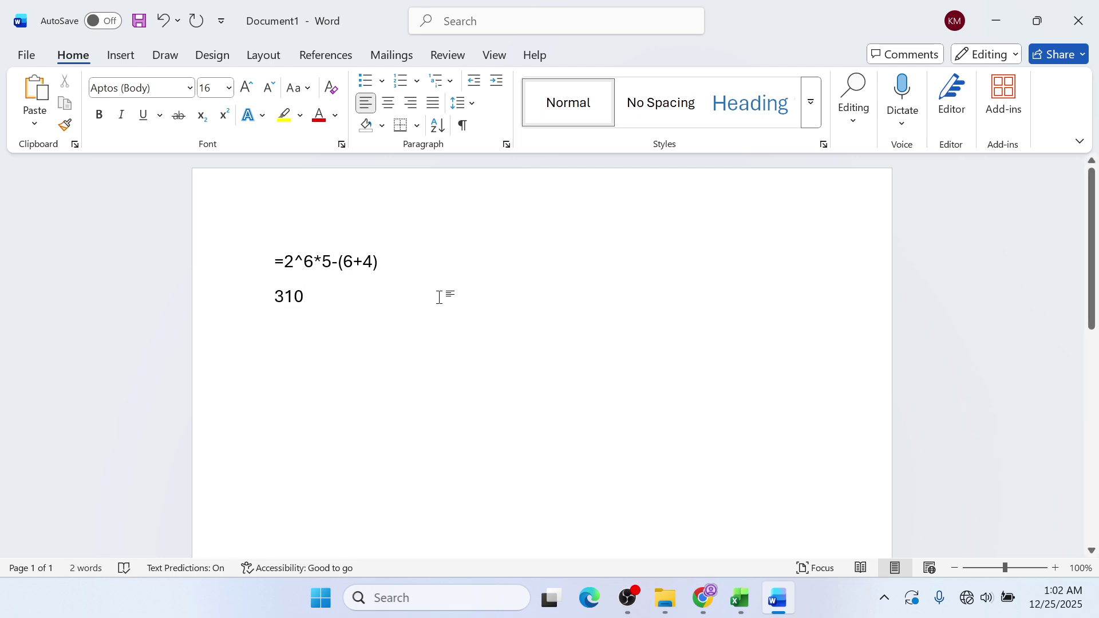
key("Return")
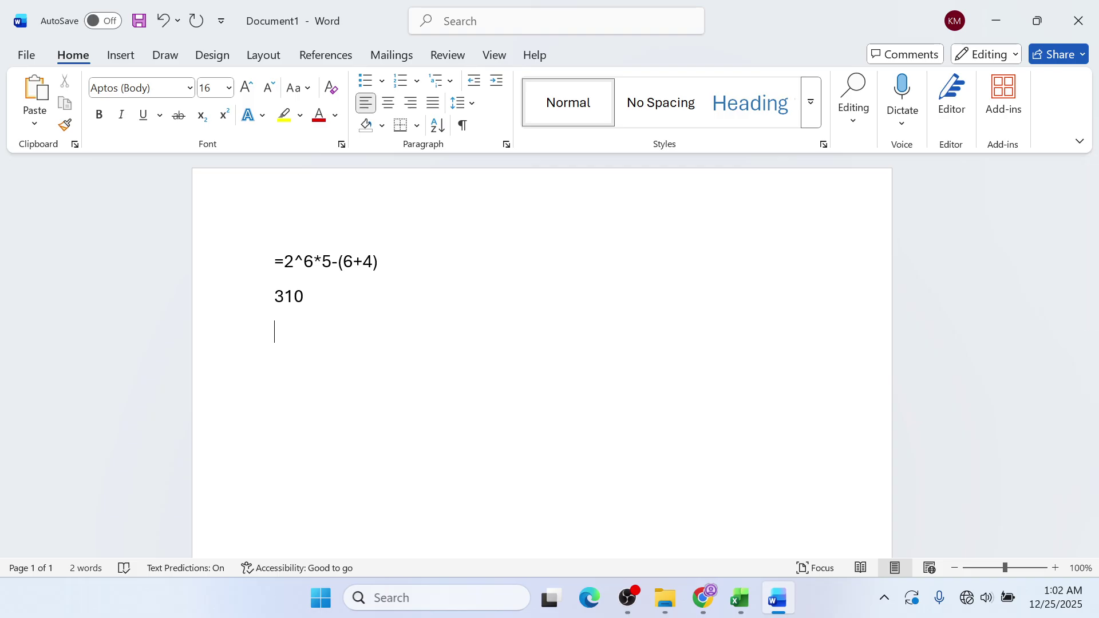
type("PEMD")
key("alt+Tab")
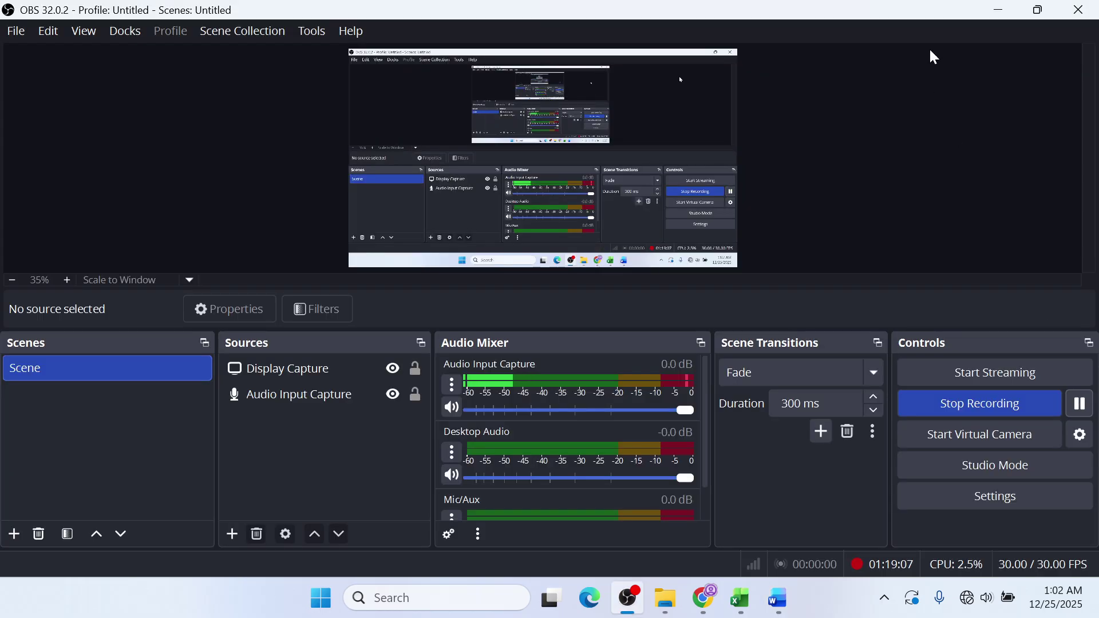
- Minimize OBS and finish the third line so it reads PEMDAS
left_click(990, 16)
type("AS")
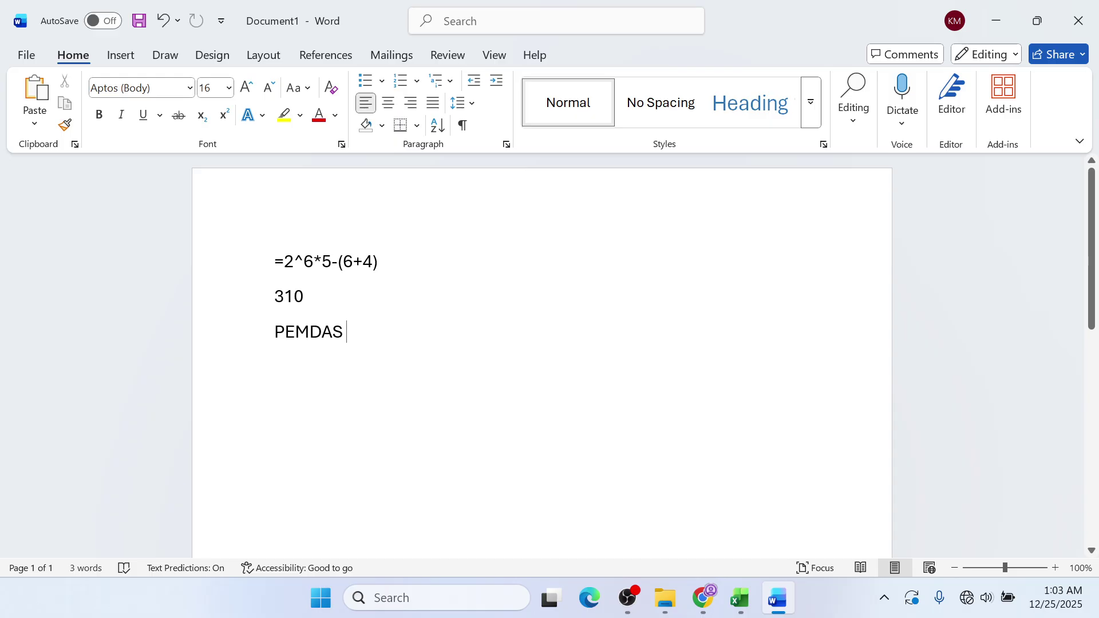
- Add the intermediate results 10 and 64 on new lines below PEMDAS
left_click_drag(378, 261, 293, 262)
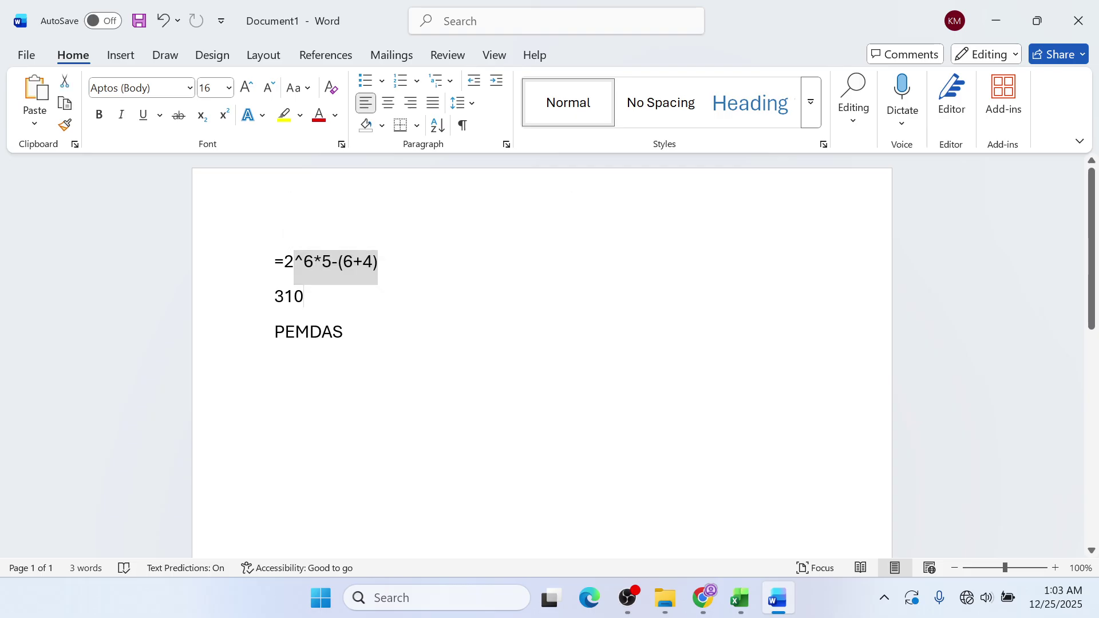
left_click(380, 337)
key("Return")
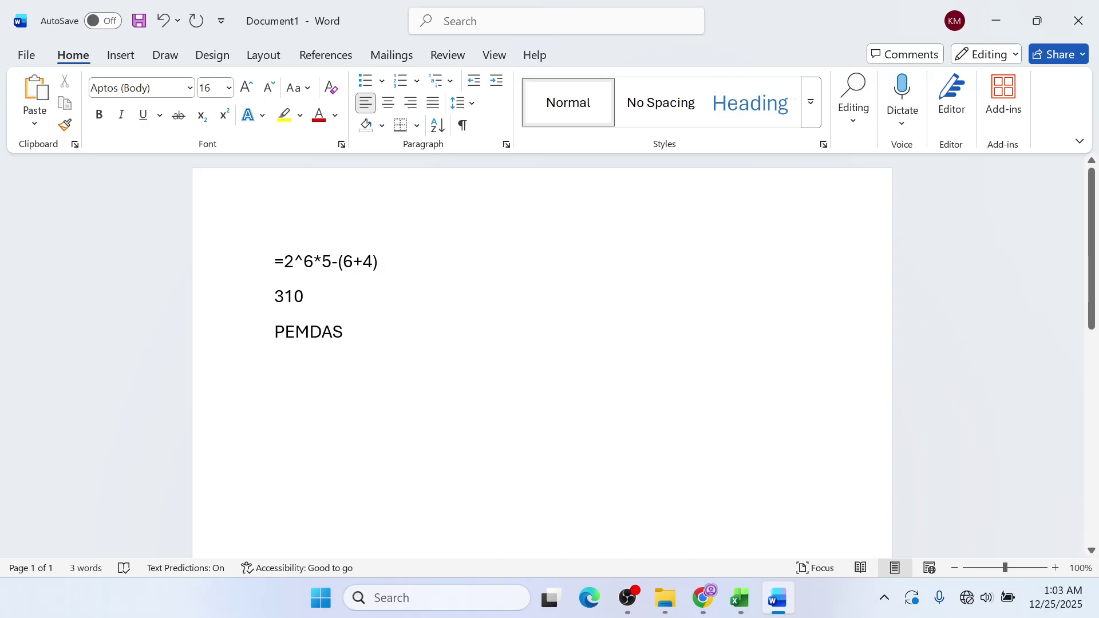
type("10")
key("Return")
type("6")
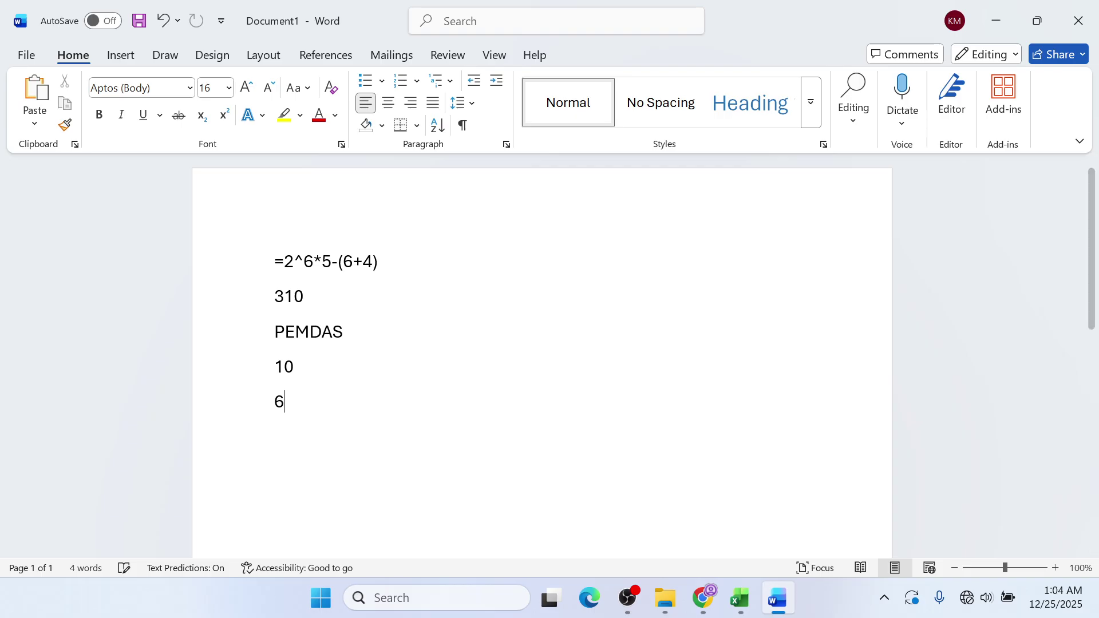
type("4")
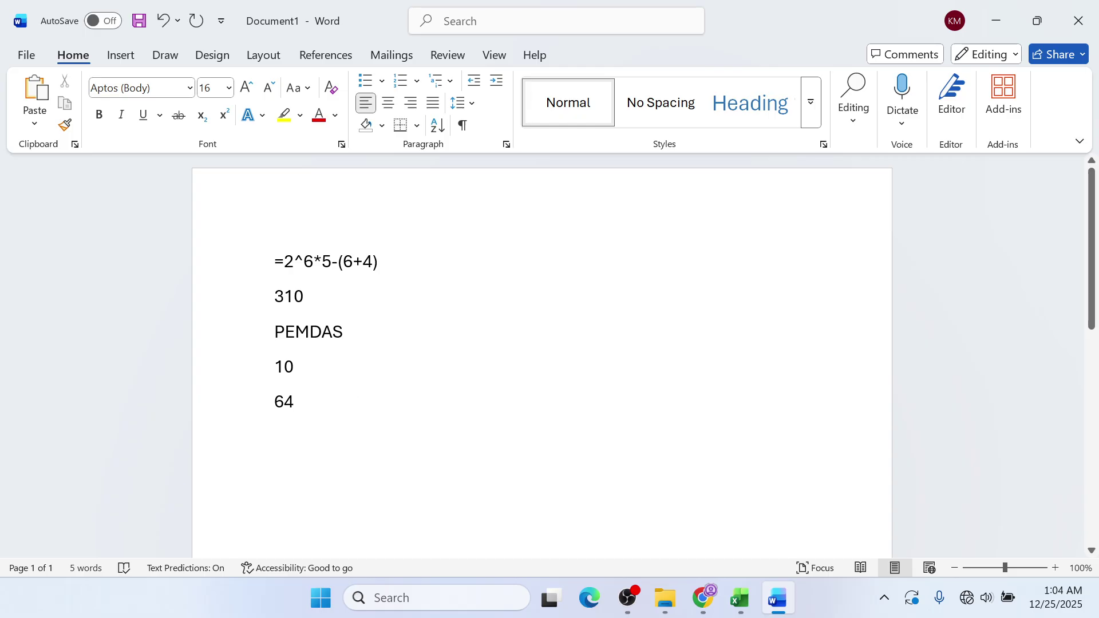
- Add an empty line below 64 and point out 2^6 in the formula
left_click(310, 332)
left_click(331, 401)
key("Return")
left_click_drag(313, 261, 284, 262)
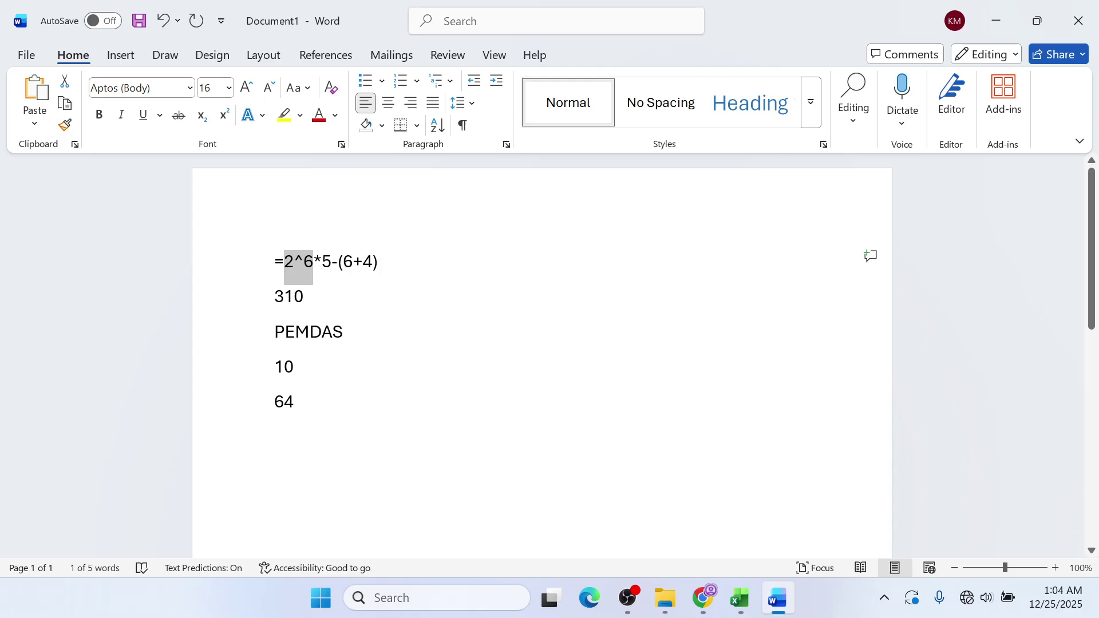
left_click(295, 401)
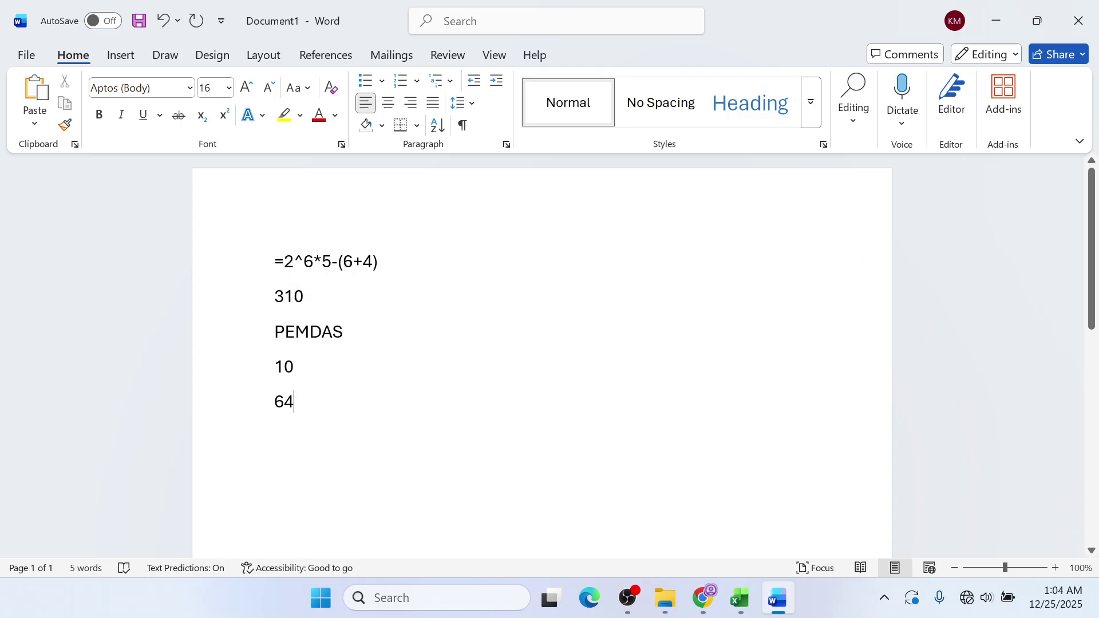
left_click(309, 332)
- Make (6+4) in the formula bold at 28 point
left_click_drag(373, 262, 344, 262)
left_click(380, 262)
key("shift+Left")
key("shift+Left")
key("shift+Left")
key("shift+Left")
key("shift+Left")
key("shift+Left")
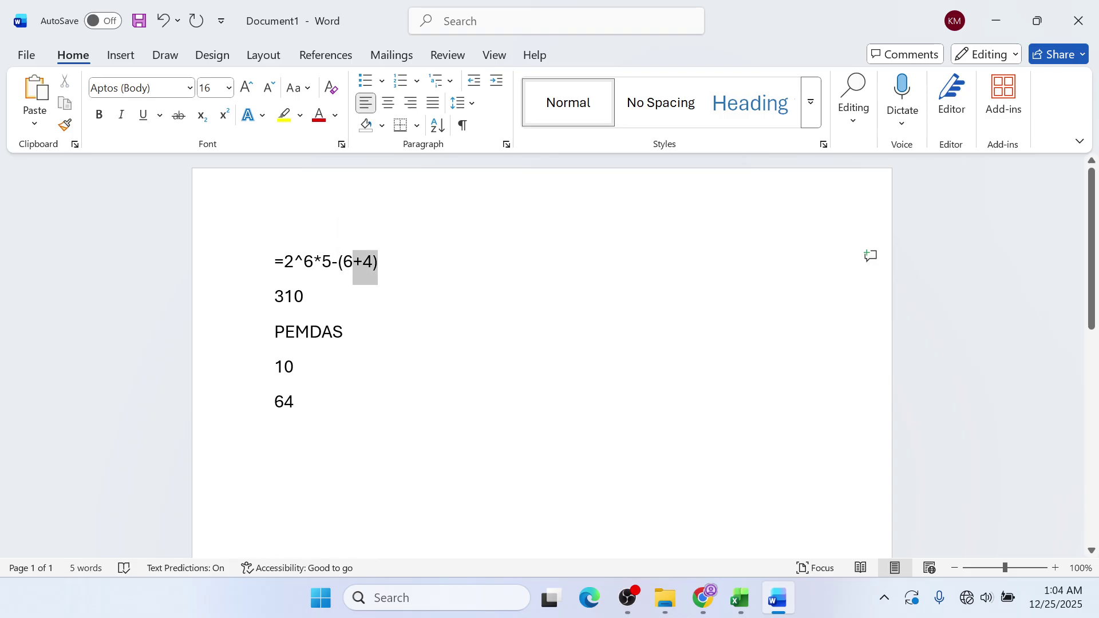
key("shift+Right")
key("shift+Right")
key("shift+Right")
key("shift+Left")
key("shift+Left")
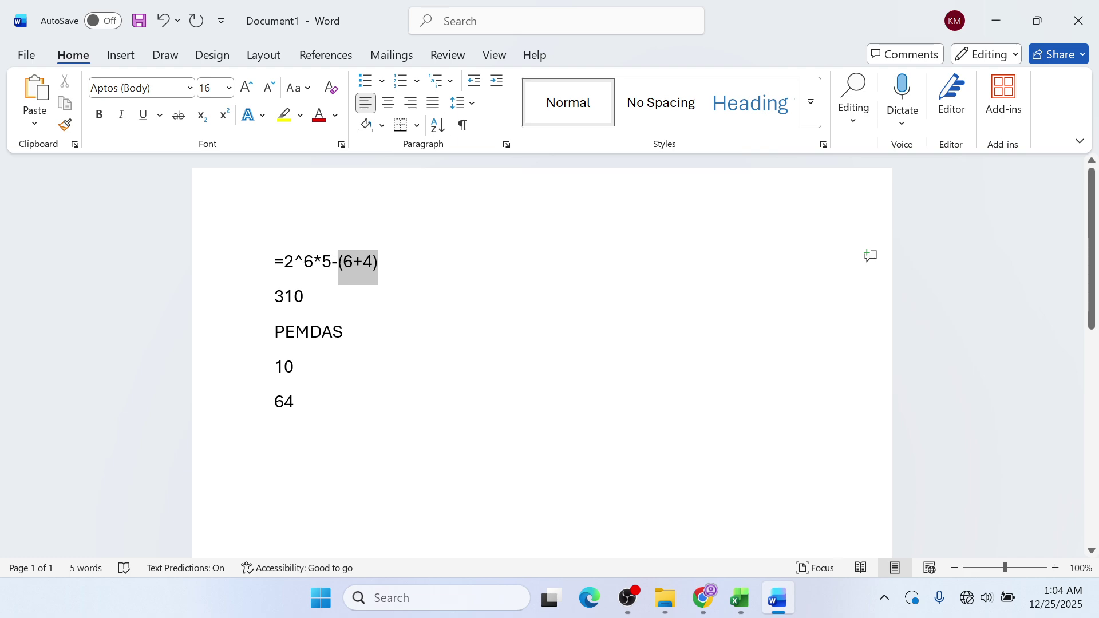
left_click(100, 115)
left_click(247, 88)
left_click(247, 87)
left_click(247, 88)
left_click(246, 88)
left_click(247, 87)
left_click(246, 87)
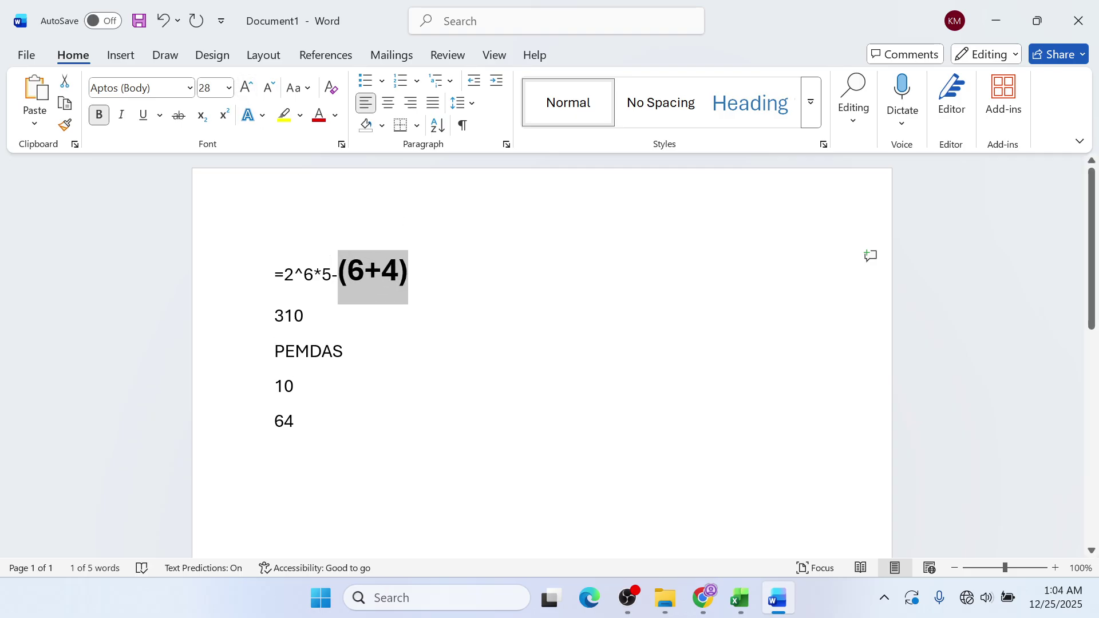
- Make 2^6 in the formula bold at 26 point
left_click_drag(285, 274, 313, 275)
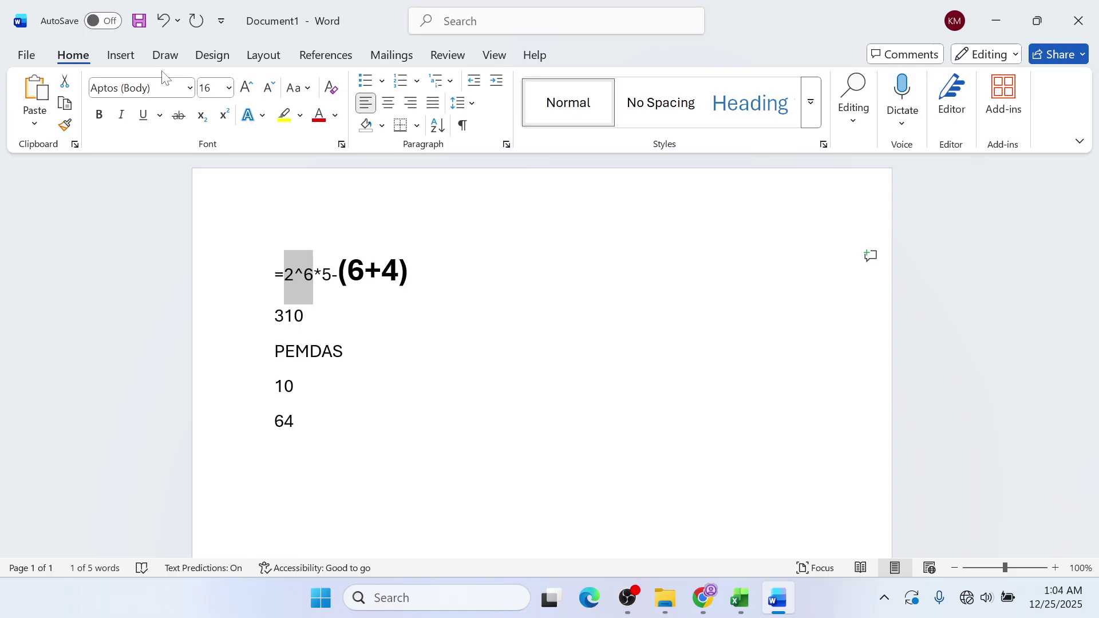
double_click(249, 90)
triple_click(248, 89)
left_click(99, 115)
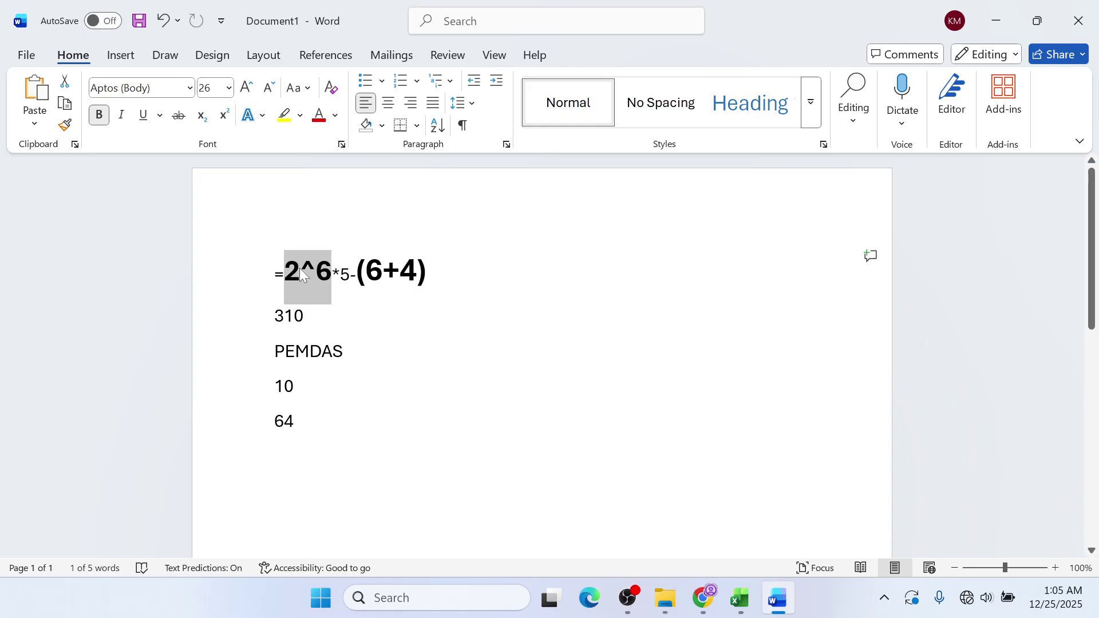
left_click(295, 421)
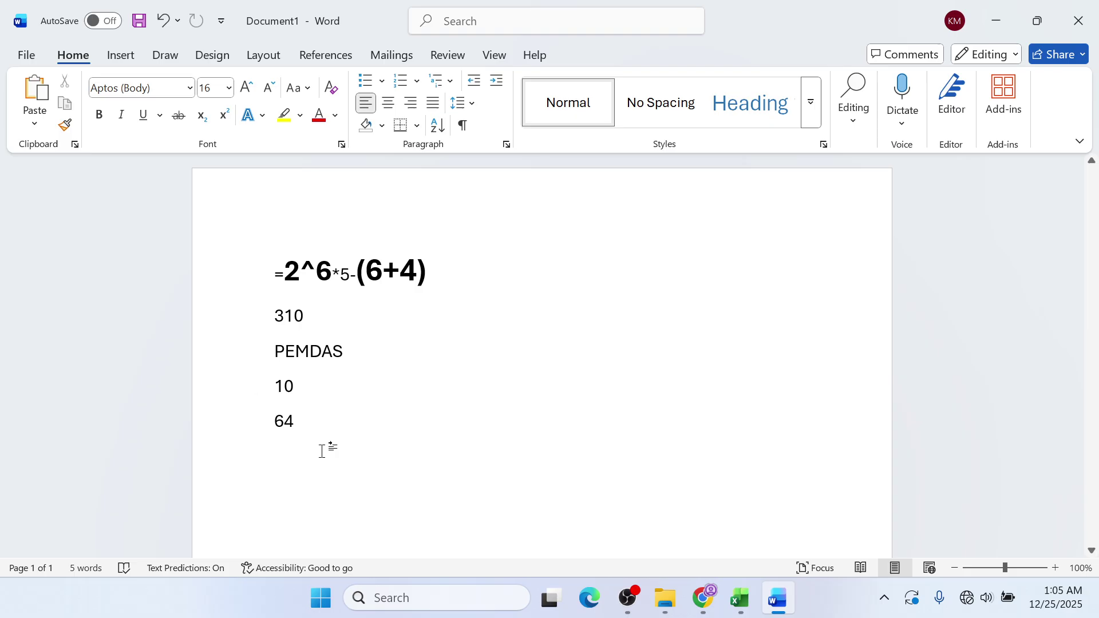
key("Return")
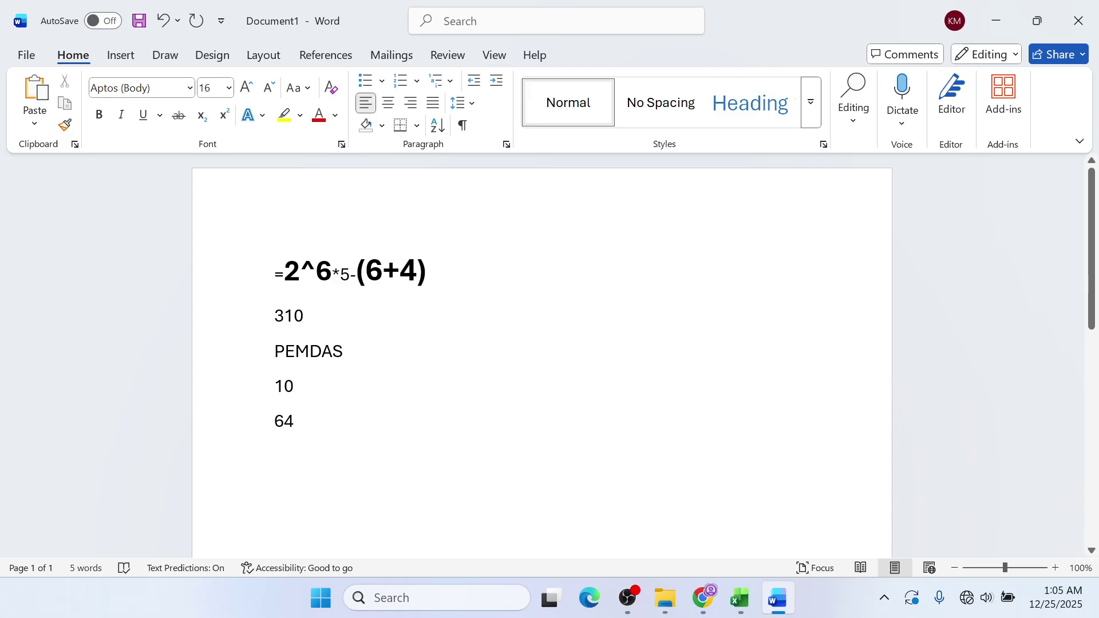
left_click_drag(332, 272, 284, 271)
- Add 320 and then 310 on new lines below 64, then select the formula line
key("Down")
key("Down")
key("Down")
key("Down")
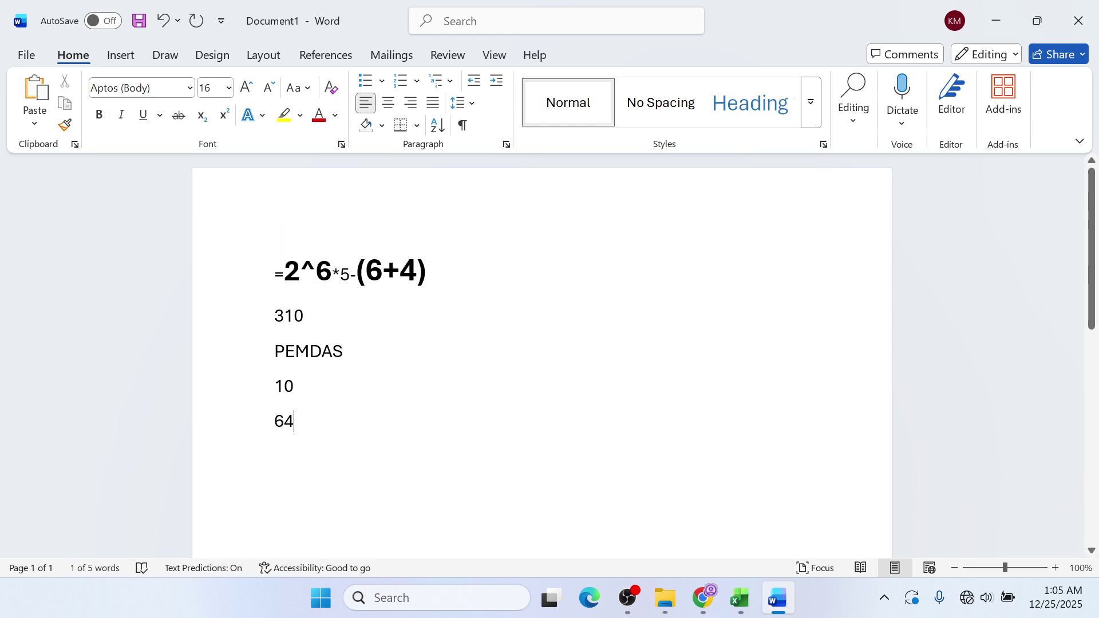
key("Down")
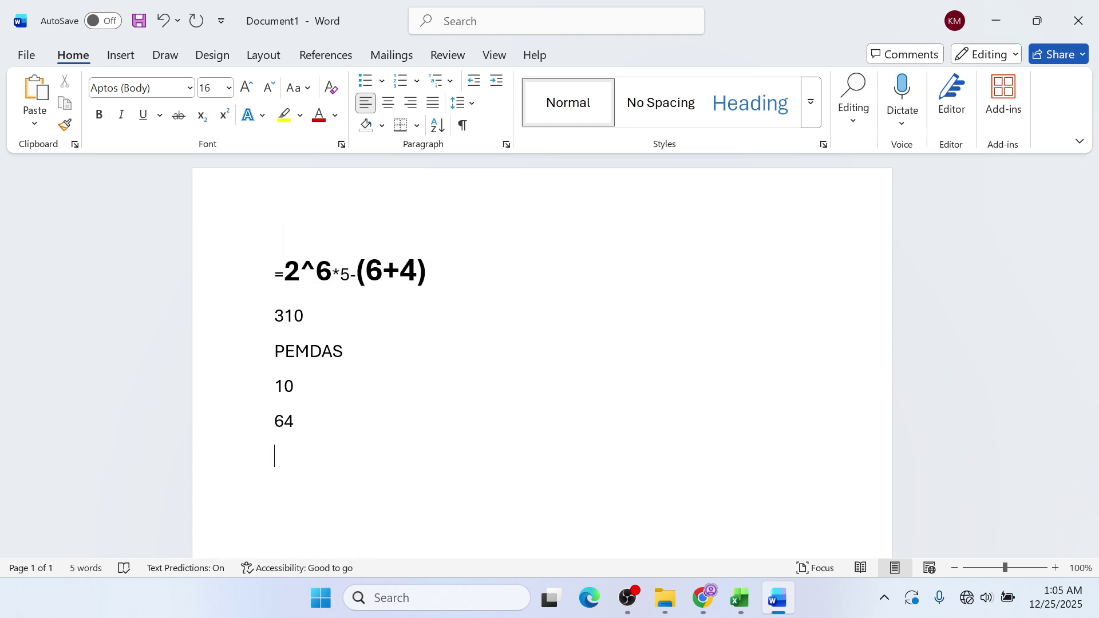
type("320")
key("alt+Tab")
left_click(999, 10)
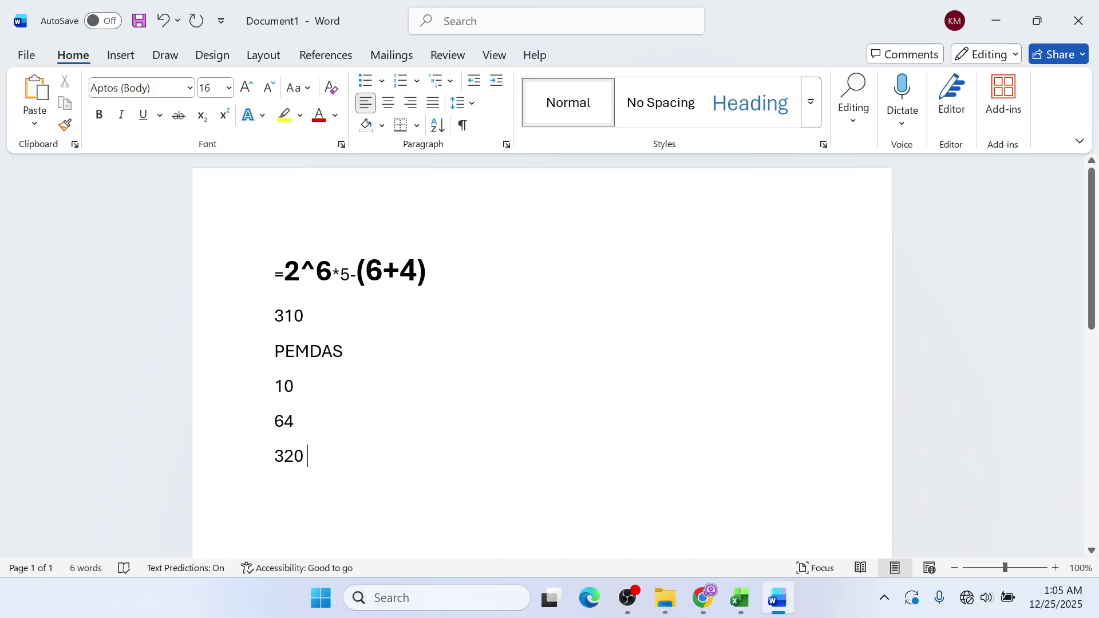
key("Return")
type("310")
key("ctrl+Home")
key("shift+Right")
key("shift+Right")
key("shift+Right")
key("shift+Right")
key("shift+Right")
key("shift+Right")
key("shift+Right")
key("shift+Right")
key("shift+Right")
key("shift+Right")
key("shift+Right")
key("shift+Right")
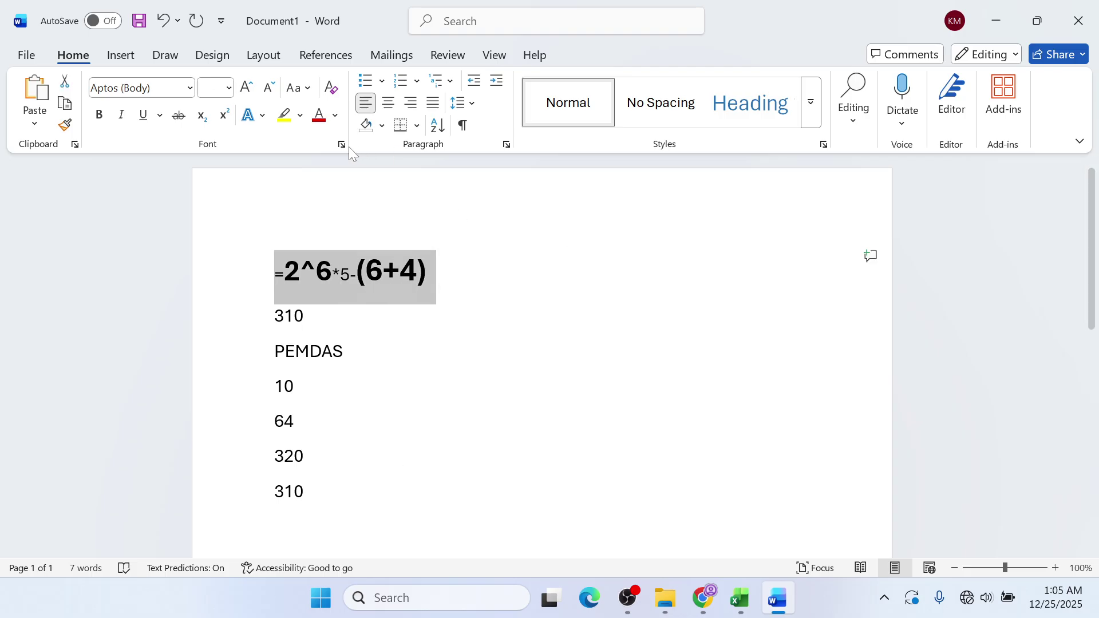
left_click(356, 286)
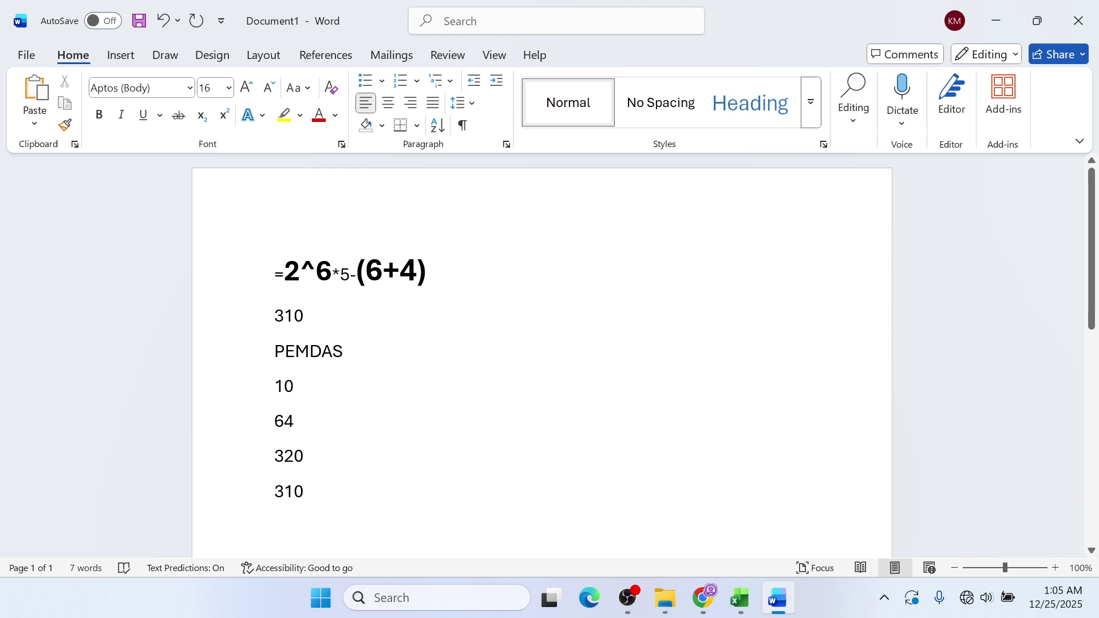
key("End")
key("shift+Left")
key("shift+Left")
key("shift+Left")
key("shift+Left")
key("shift+Left")
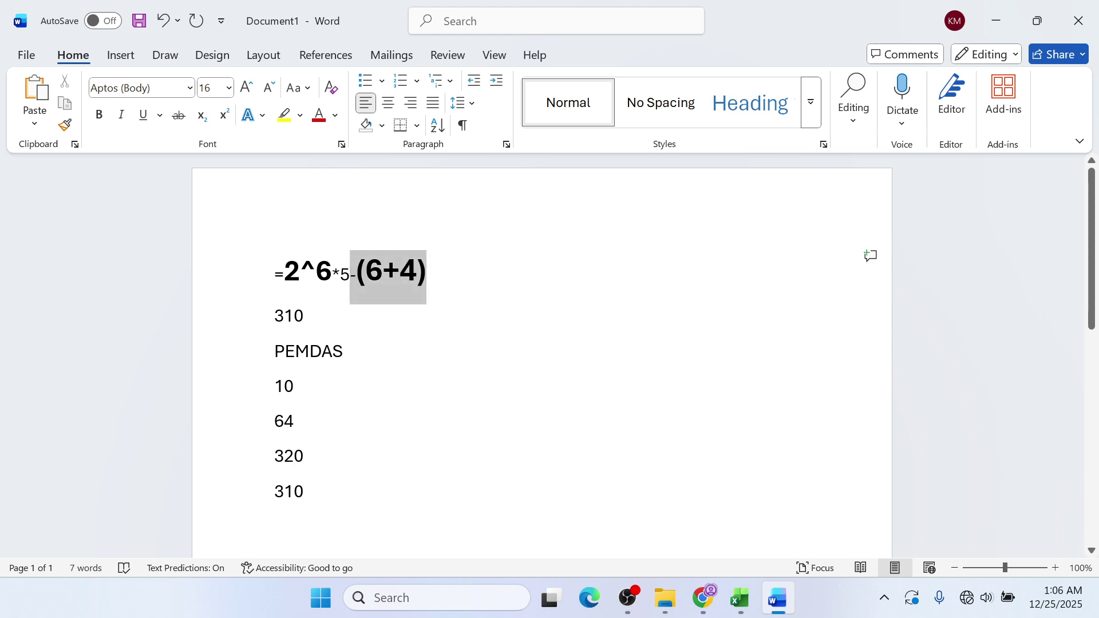
key("shift+Right")
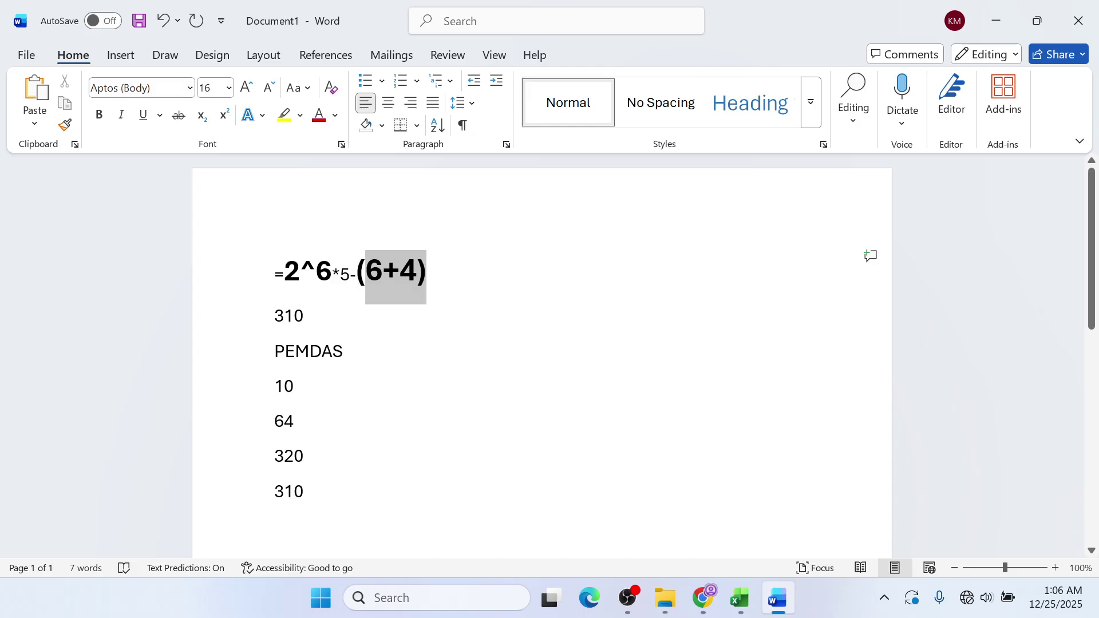
left_click_drag(366, 281, 358, 282)
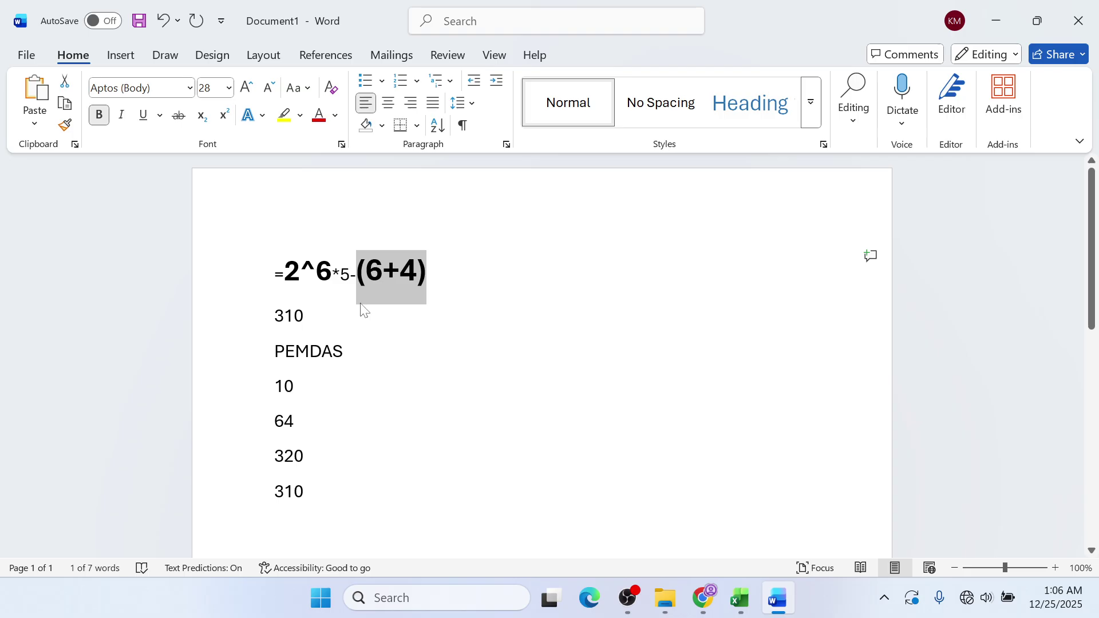
left_click_drag(285, 275, 330, 277)
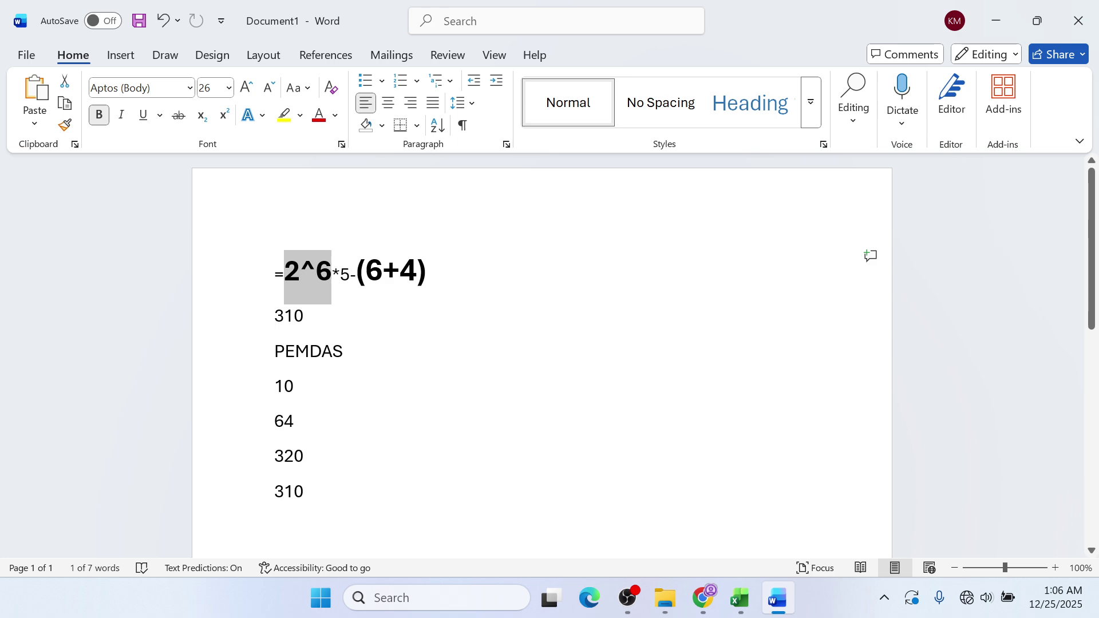
left_click(355, 275)
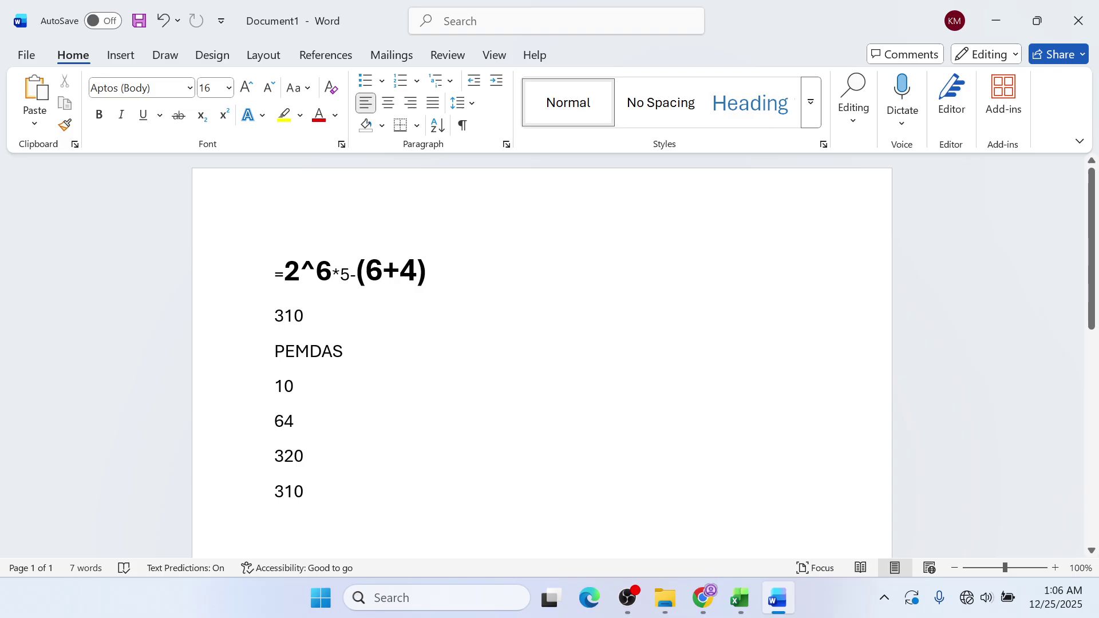
key("Return")
- Delete all the worked lines under =2^6*5-(6+4), leaving only the formula
key("Tab")
key("Tab")
left_click_drag(431, 276, 281, 283)
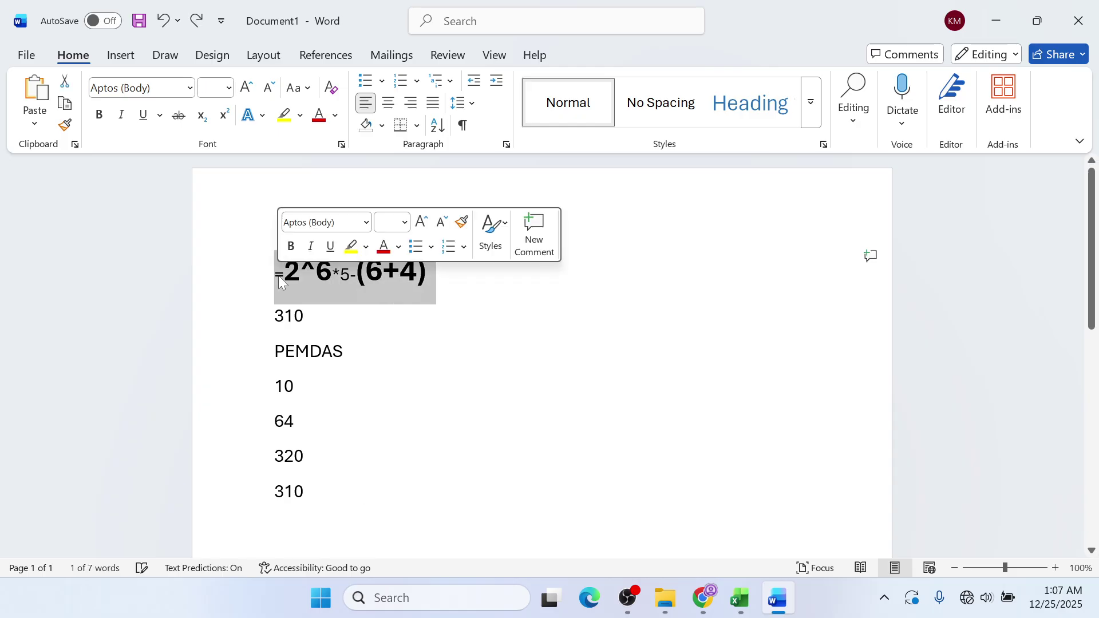
left_click(722, 453)
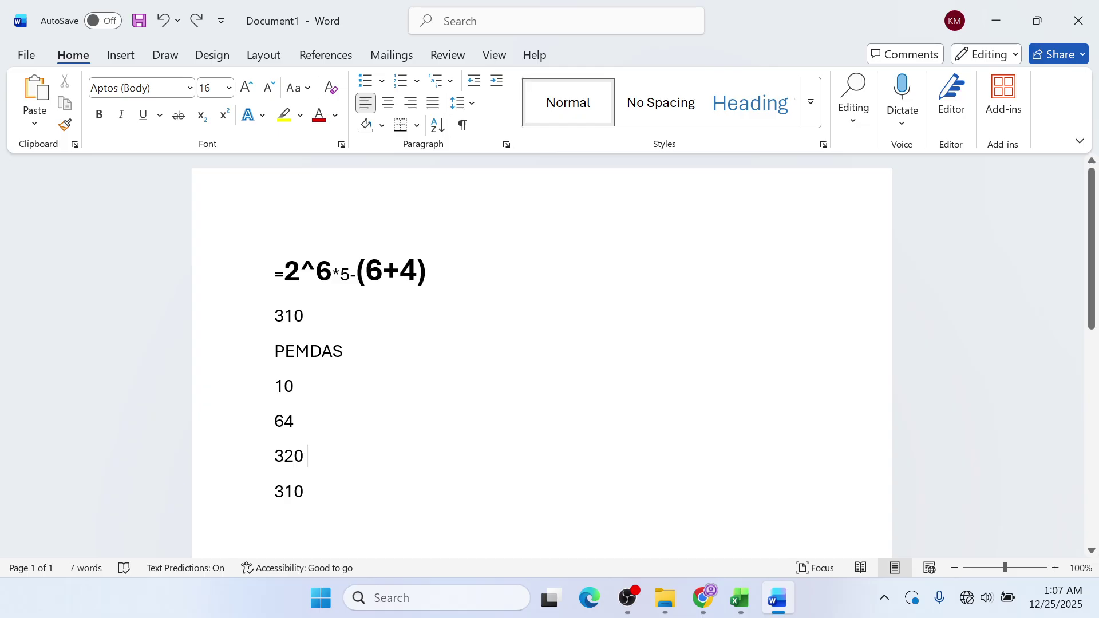
left_click_drag(427, 272, 383, 272)
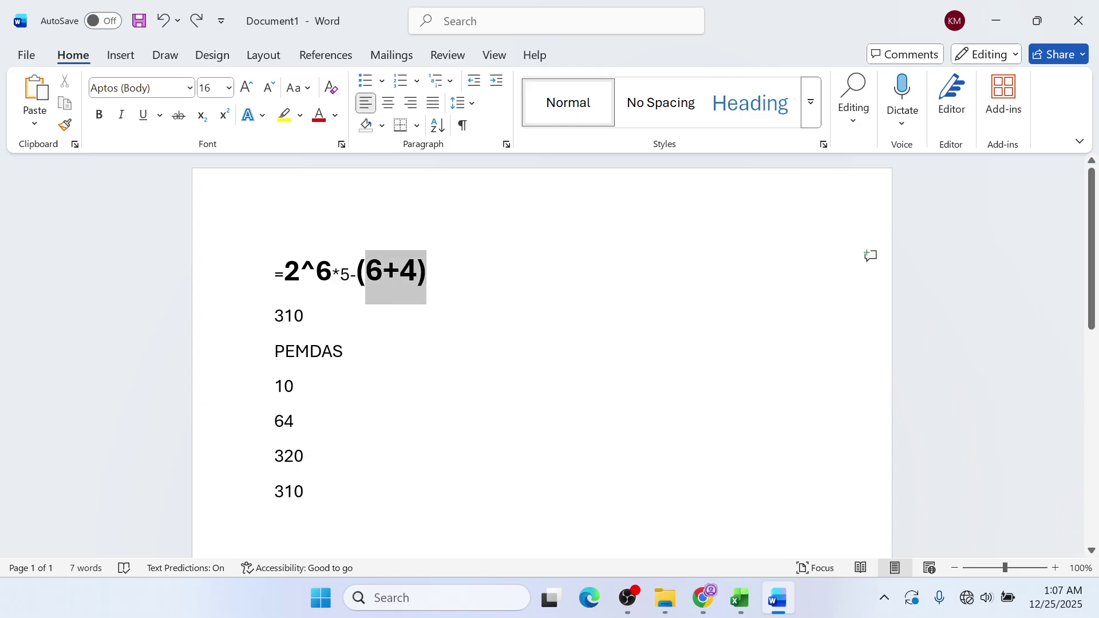
key("shift+Left")
key("shift+Right")
key("shift+Left")
left_click_drag(426, 276, 358, 276)
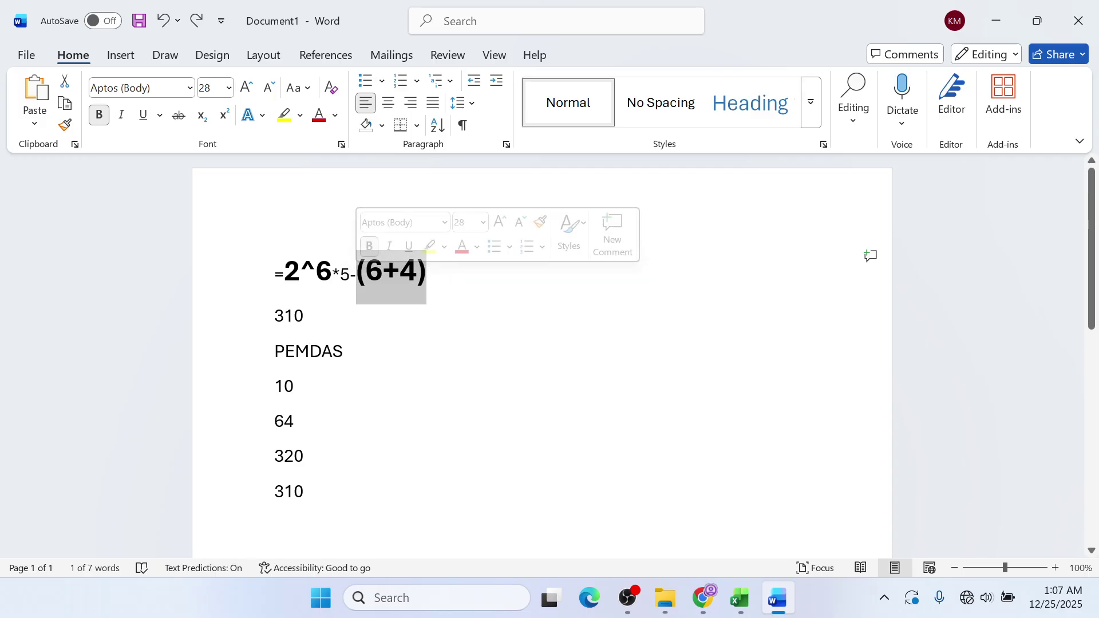
left_click(347, 352)
left_click_drag(277, 527, 275, 315)
key("Delete")
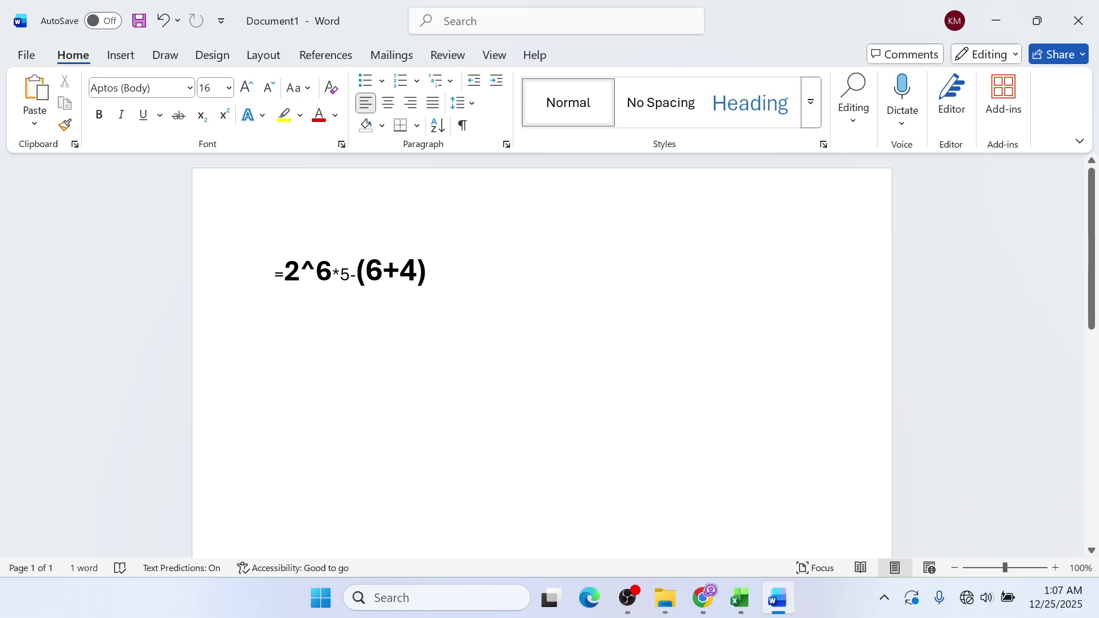
- Restore the empty top line and type the heading PEMDAS above the formula
key("ctrl+z")
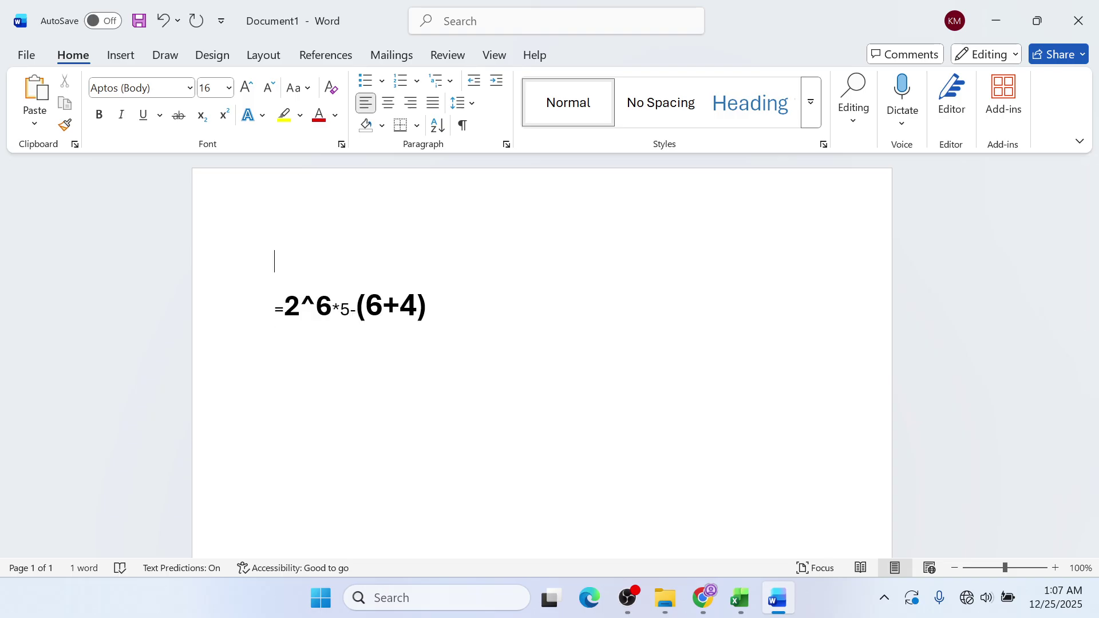
type("PEMDS")
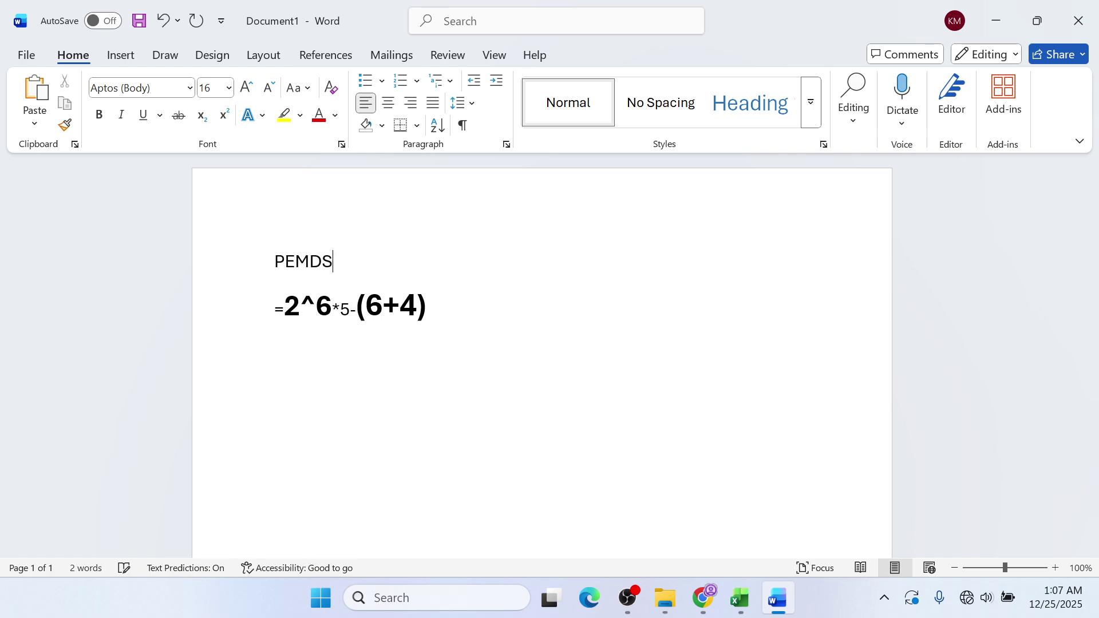
key("BackSpace")
type("AS")
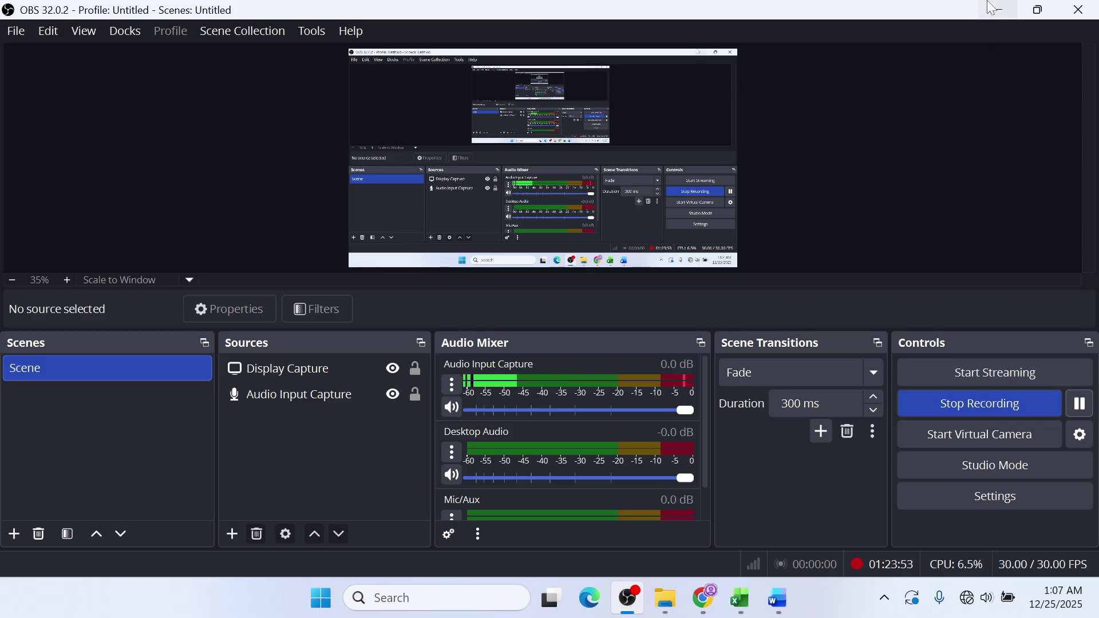
left_click(991, 5)
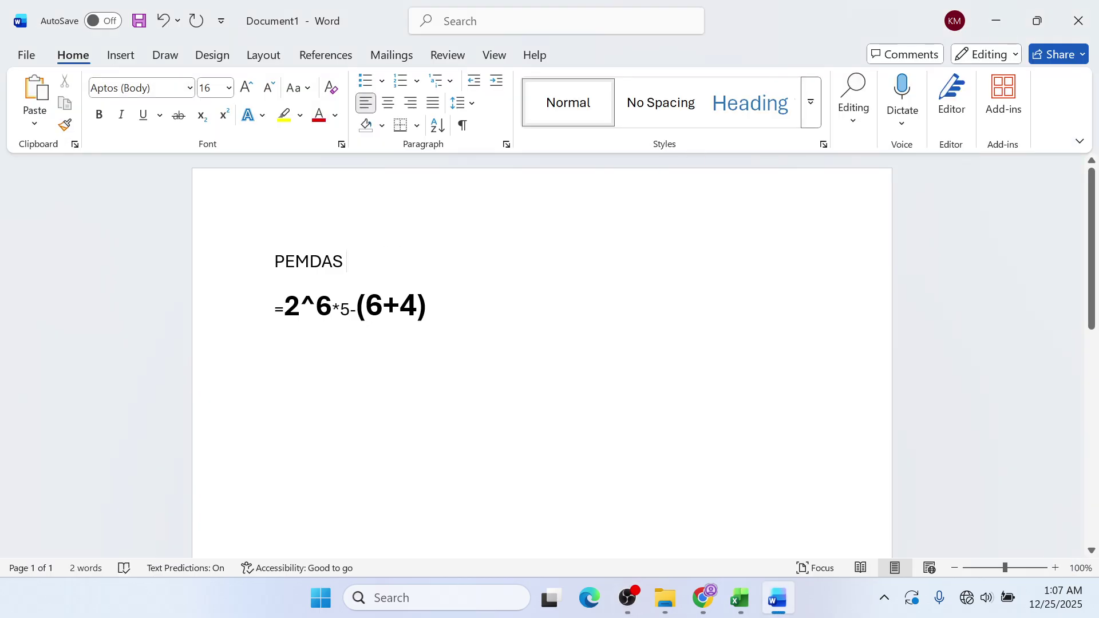
- Start a new line below the formula and enter 10
left_click(473, 309)
key("Return")
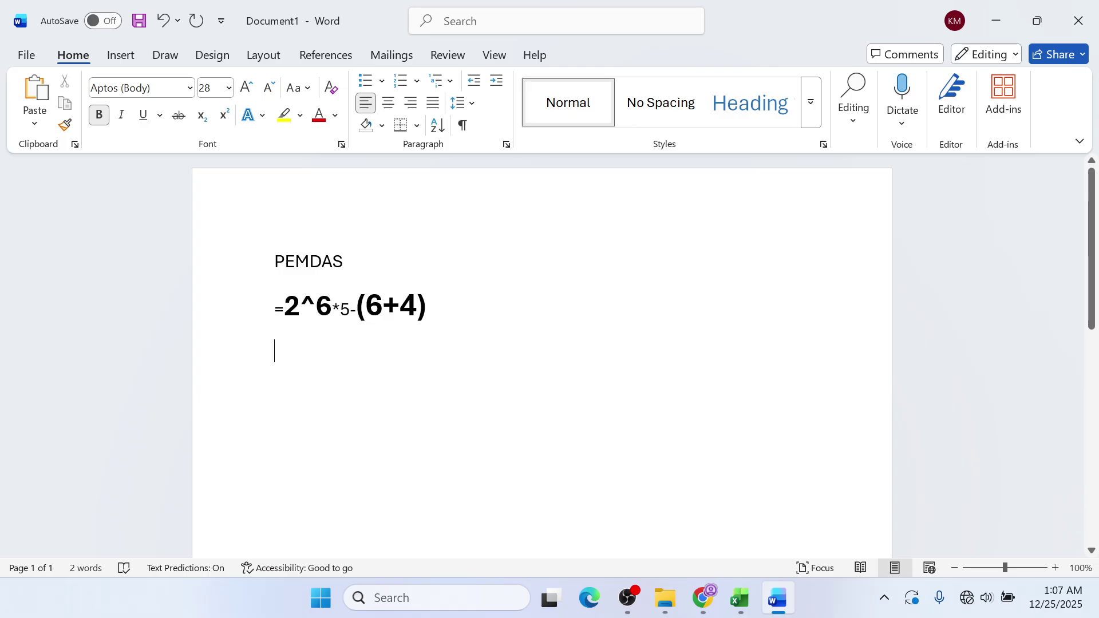
key("Left")
key("ctrl+shift+Left")
key("ctrl+shift+Left")
key("ctrl+shift+Left")
key("ctrl+shift+Left")
key("ctrl+shift+Left")
key("ctrl+shift+Right")
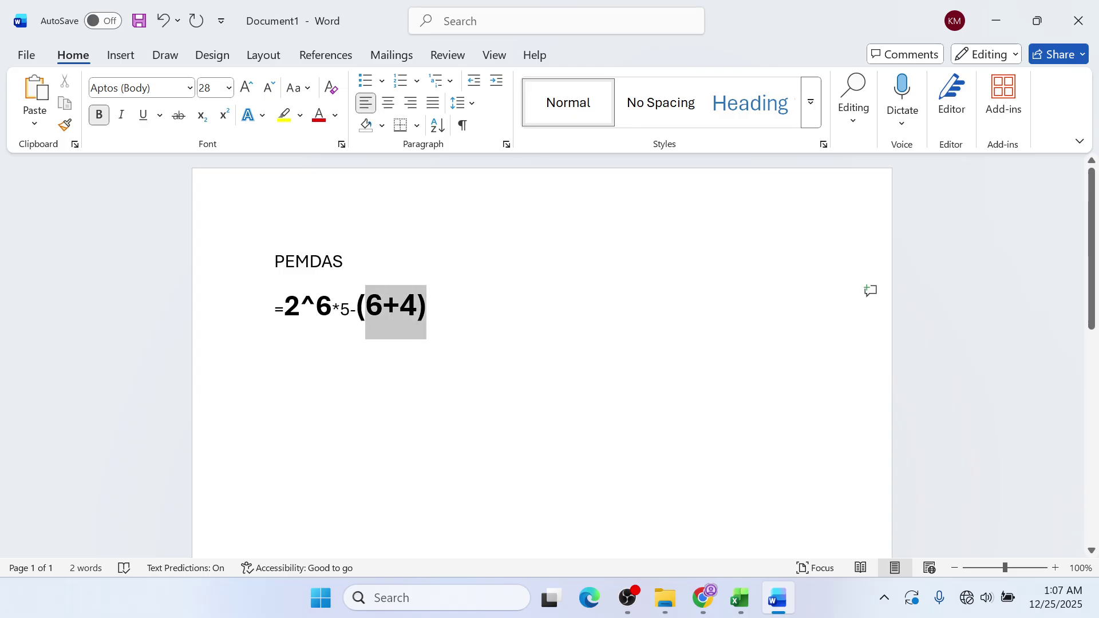
left_click(310, 345)
type("1")
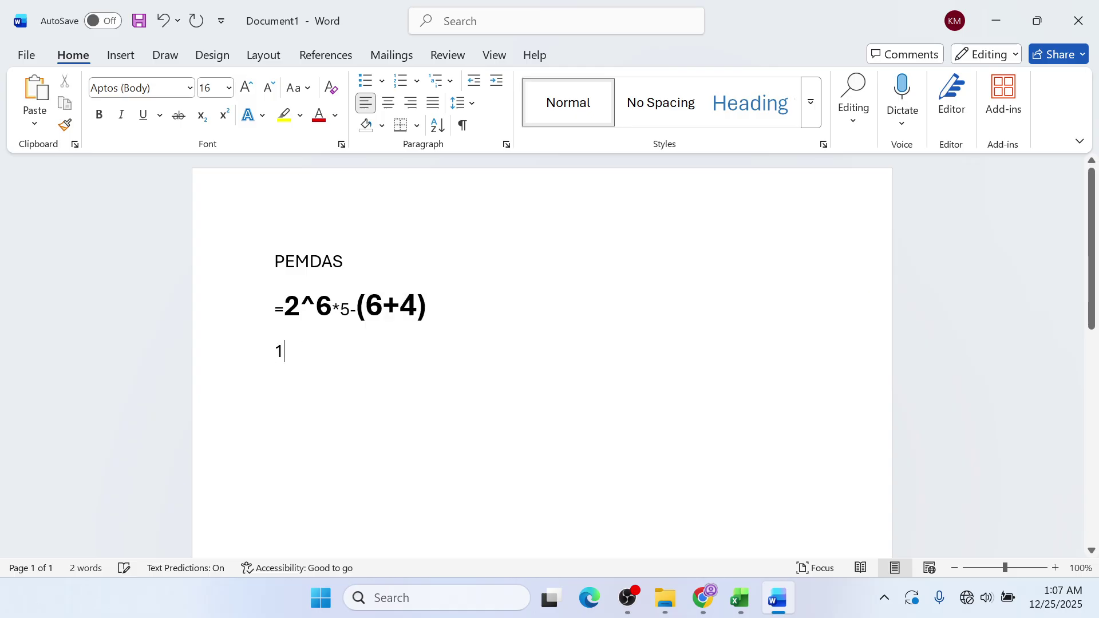
type("0")
- Add 64 and 320 on their own lines beneath 10
key("alt+Tab")
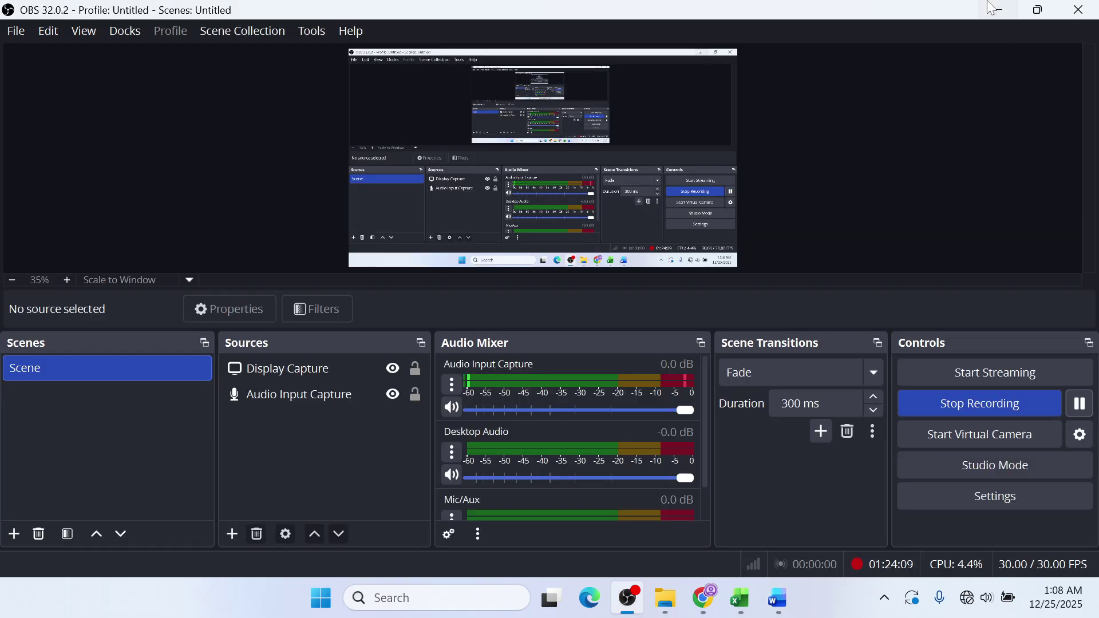
left_click(994, 9)
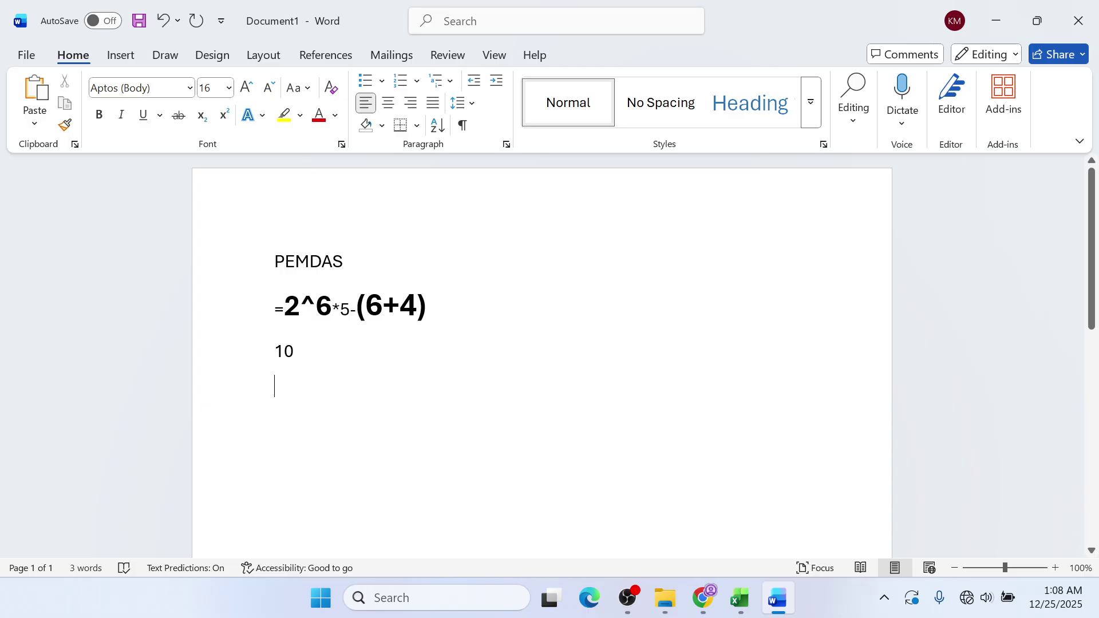
type("64")
key("Return")
type("320")
key("Return")
- Add 310 on the line below 320, then return to Excel
left_click_drag(427, 307, 357, 306)
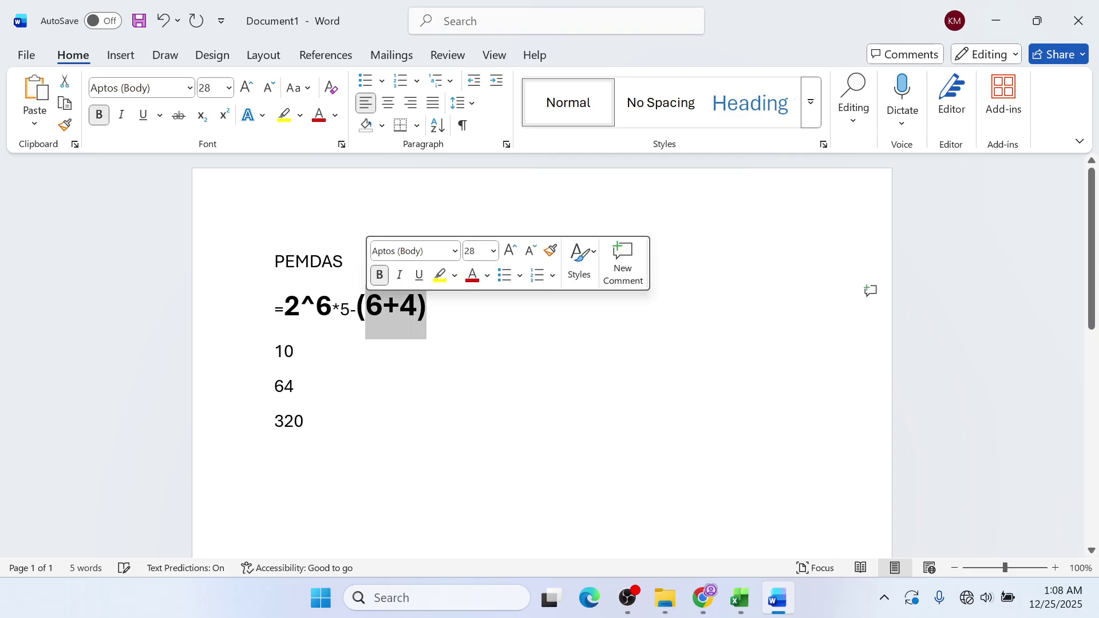
left_click(346, 262)
left_click(346, 424)
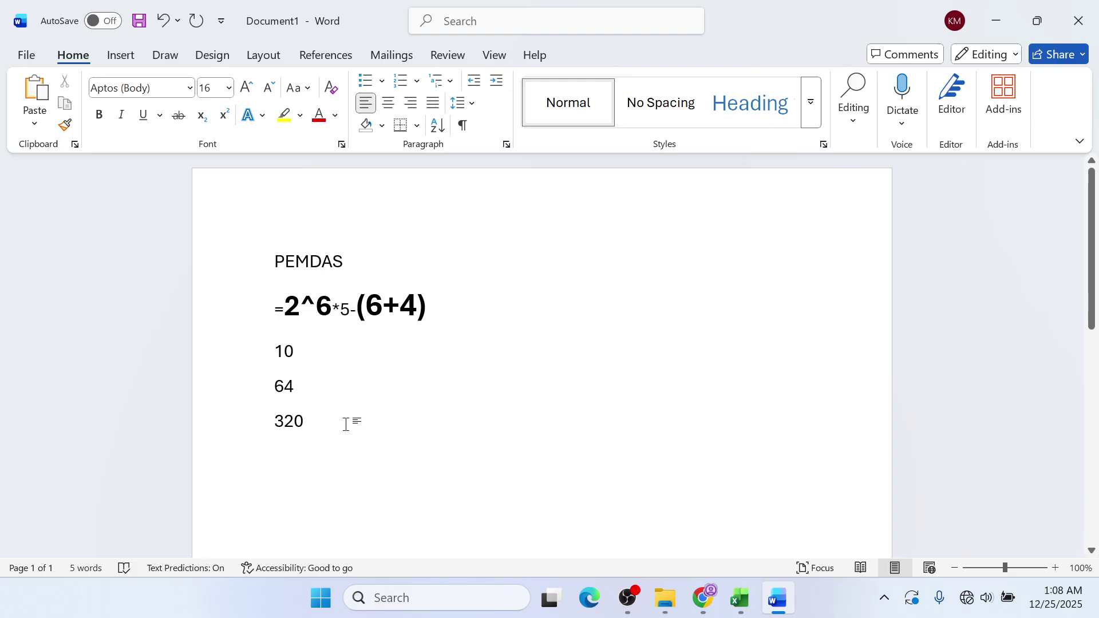
key("Down")
left_click_drag(275, 309, 349, 309)
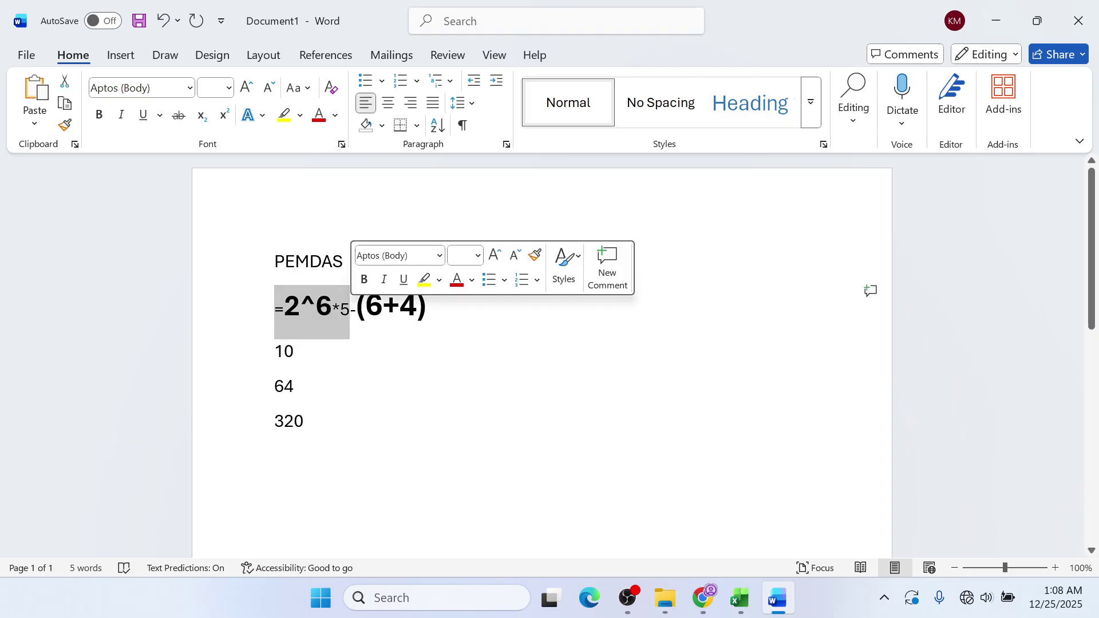
left_click(358, 445)
type("31")
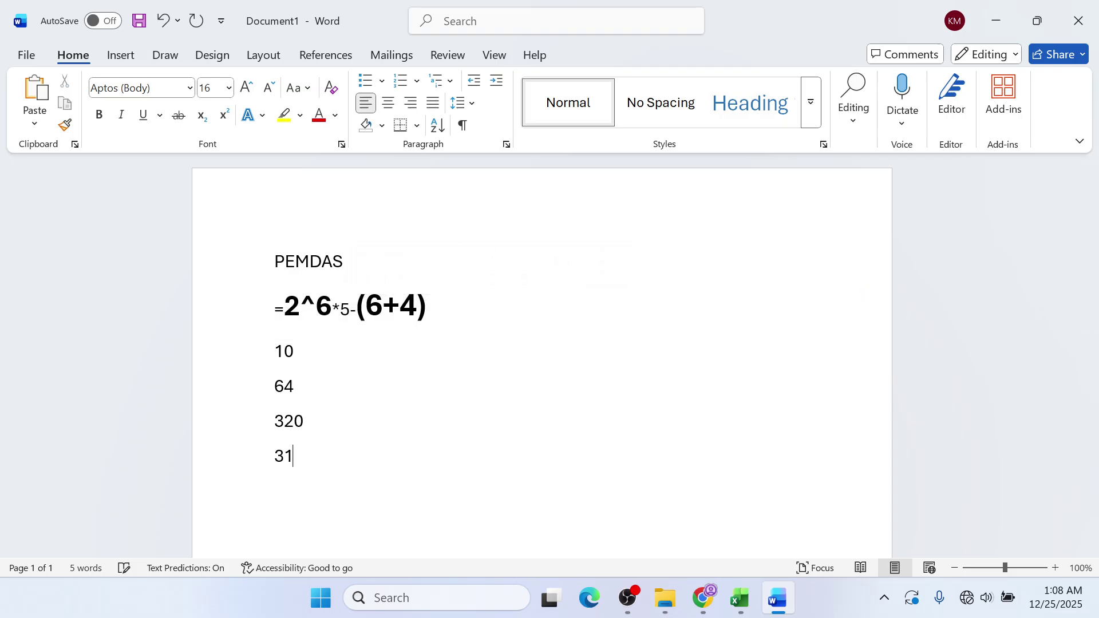
type("0")
left_click(740, 598)
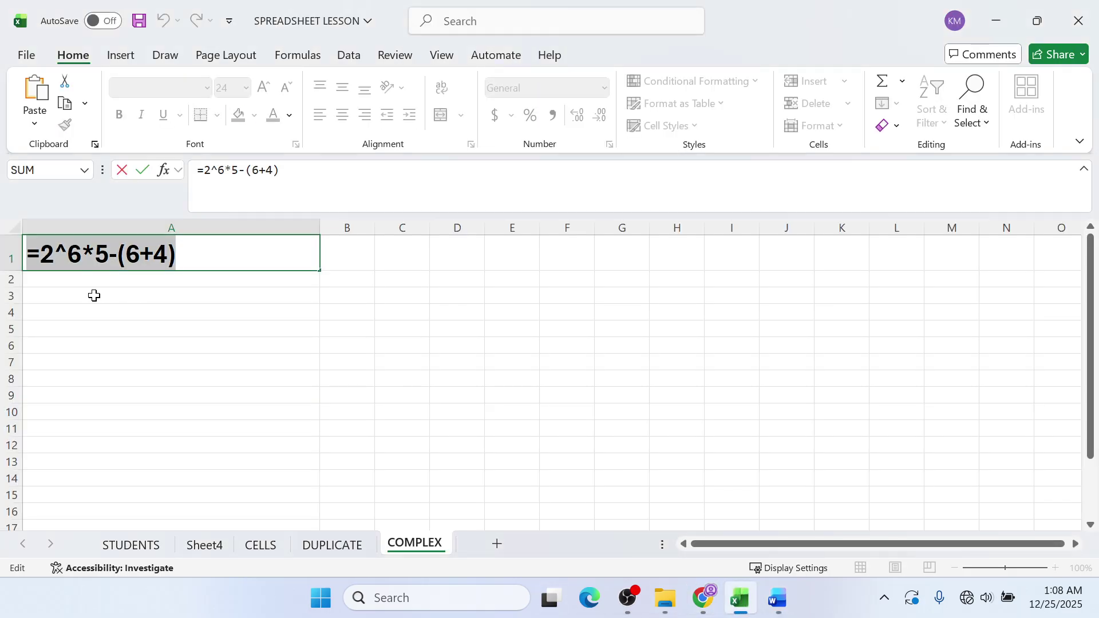
- Confirm the A1 formula on COMPLEX and look over the STUDENTS marks table
key("Return")
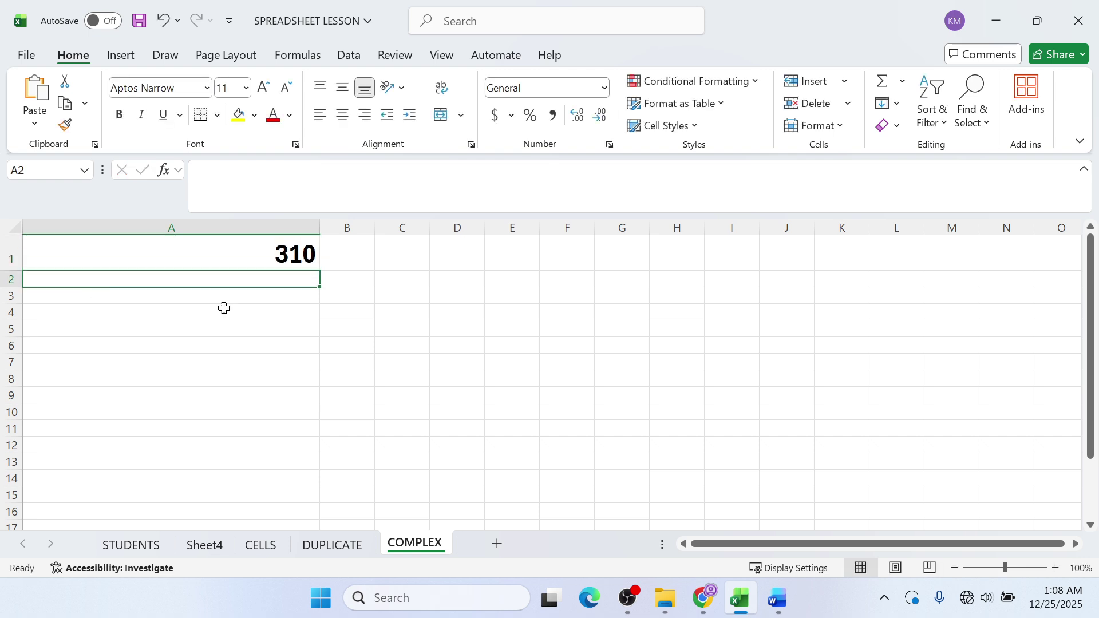
left_click(705, 599)
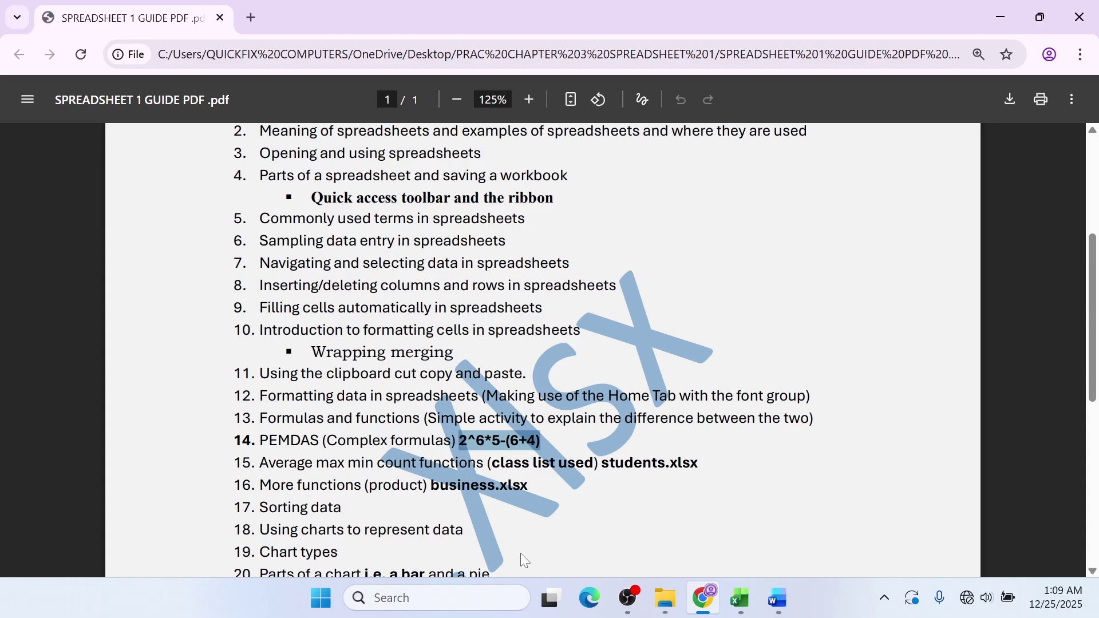
left_click(1005, 8)
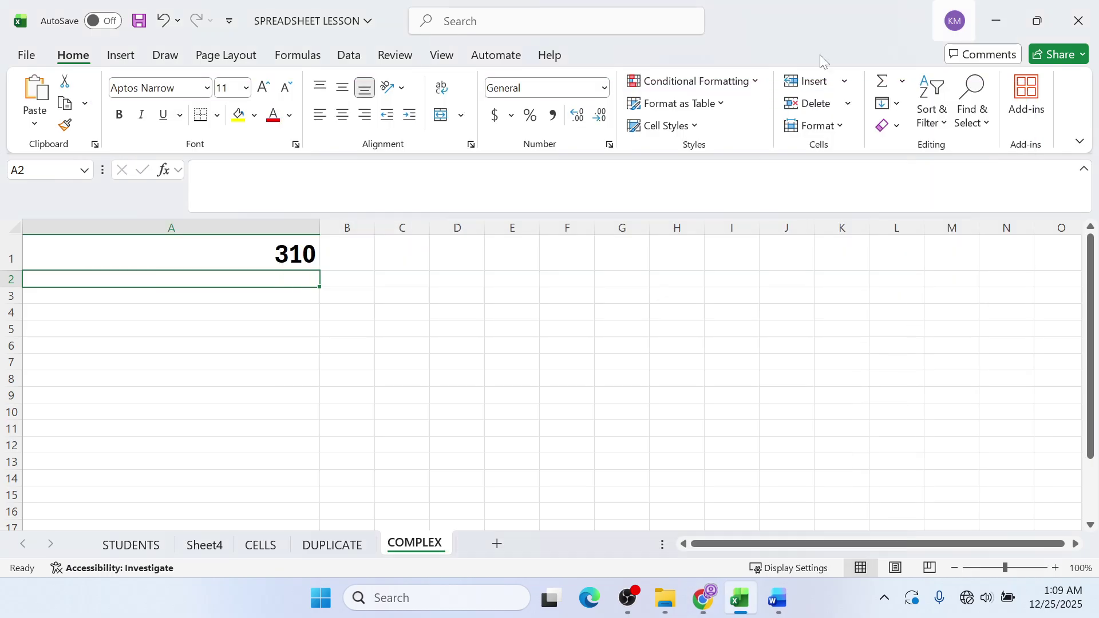
left_click(118, 544)
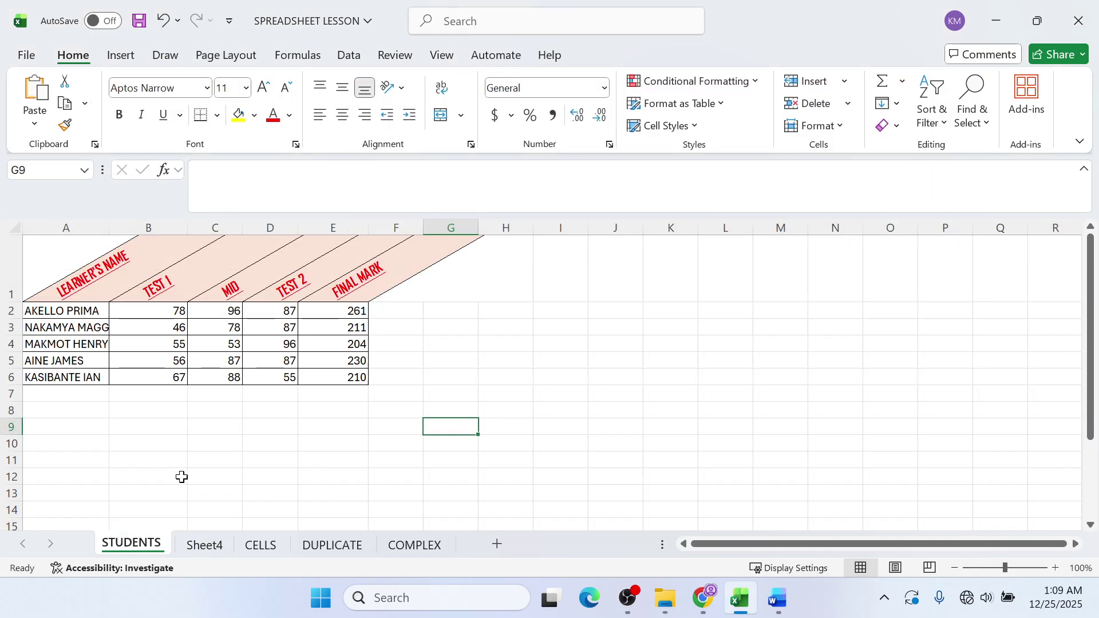
left_click(379, 346)
left_click(389, 314)
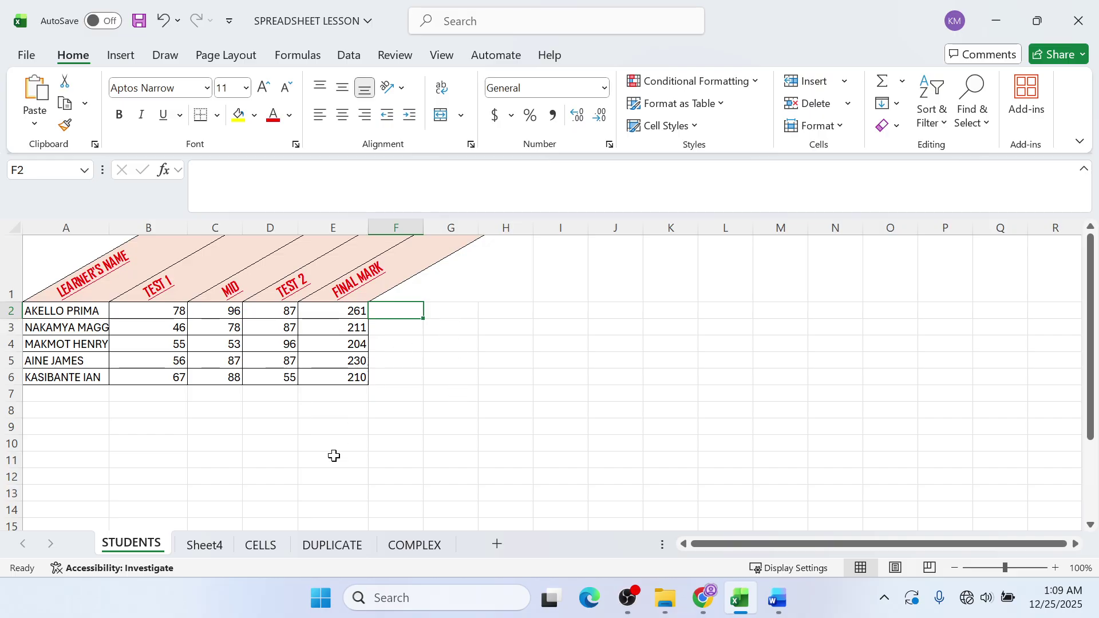
- Go to Sheet4, select E2 in the FINAL MARK column, and bring up the guide PDF
left_click(424, 544)
left_click(332, 544)
left_click(258, 544)
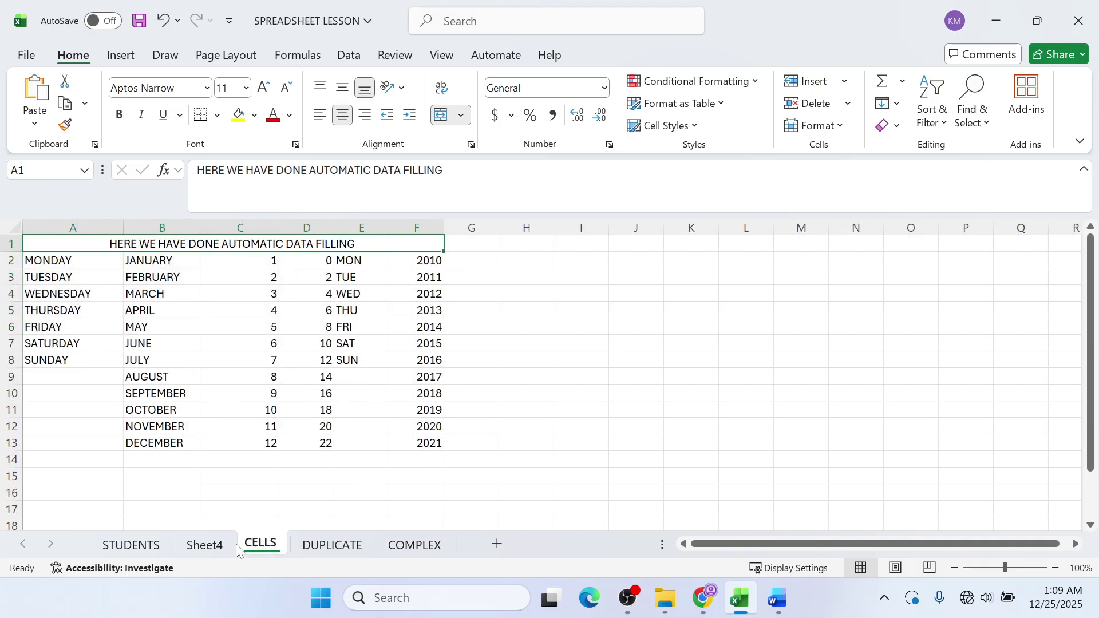
left_click(355, 544)
left_click(414, 544)
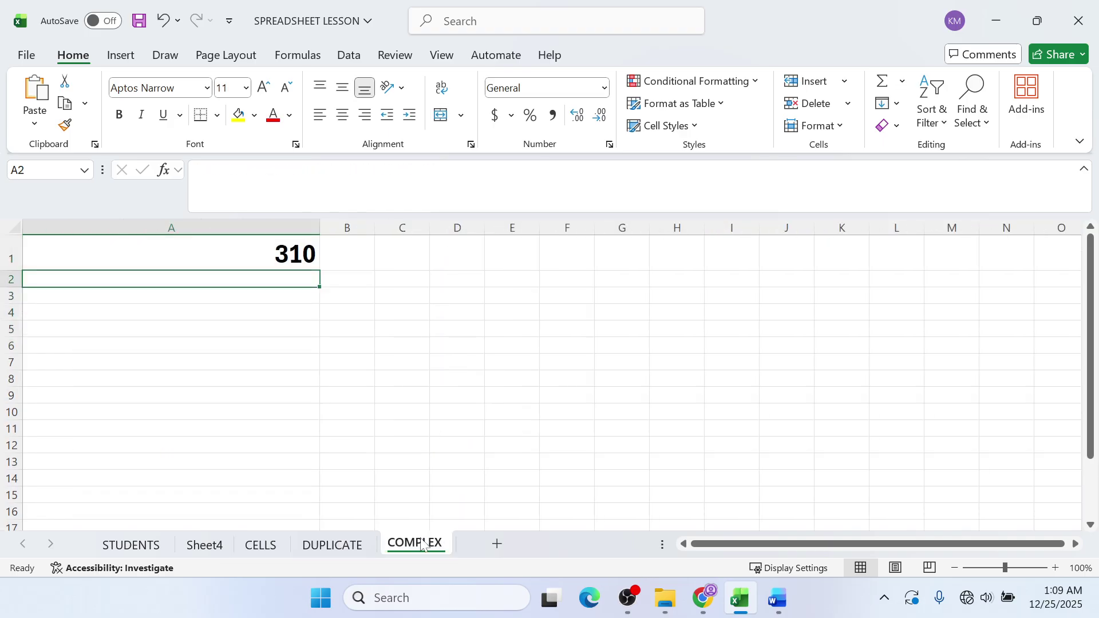
left_click(204, 545)
left_click(228, 376)
left_click(263, 308)
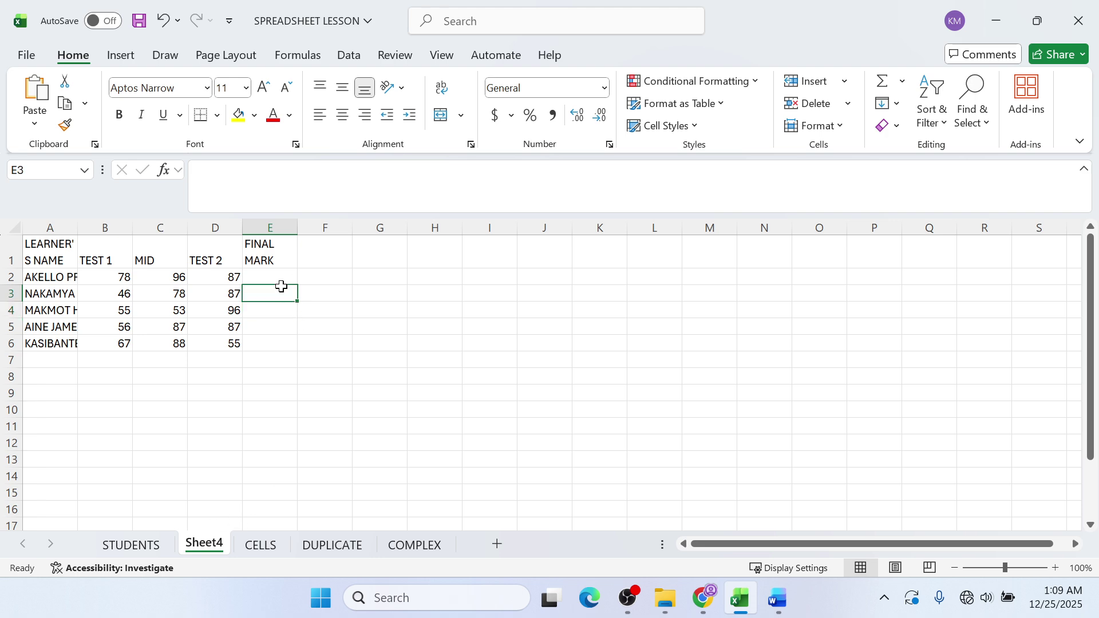
left_click(282, 292)
left_click(273, 281)
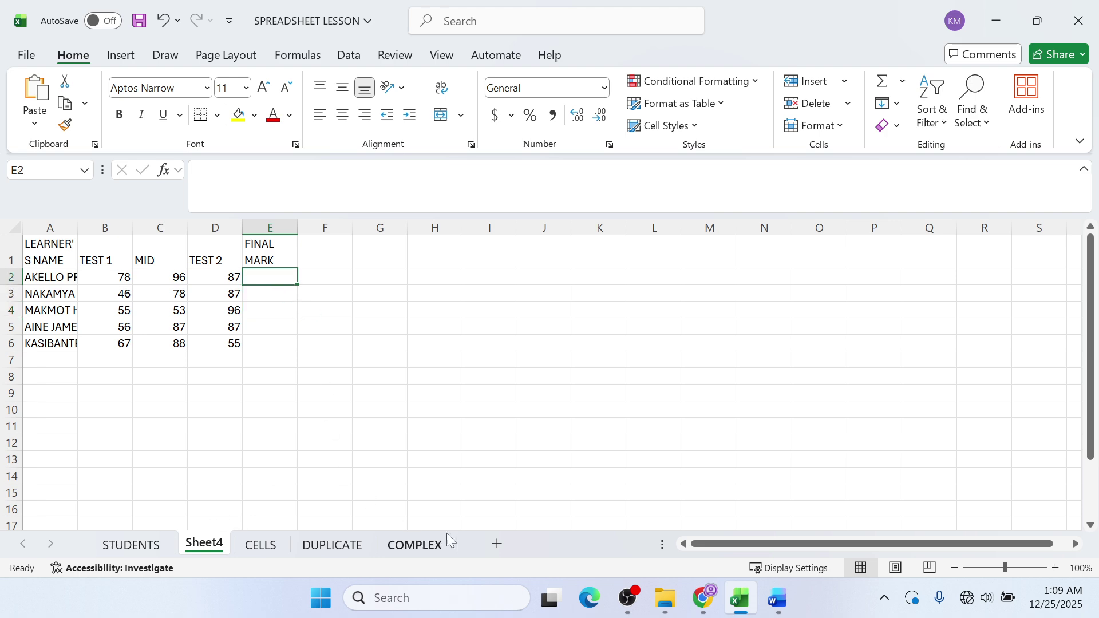
left_click(701, 601)
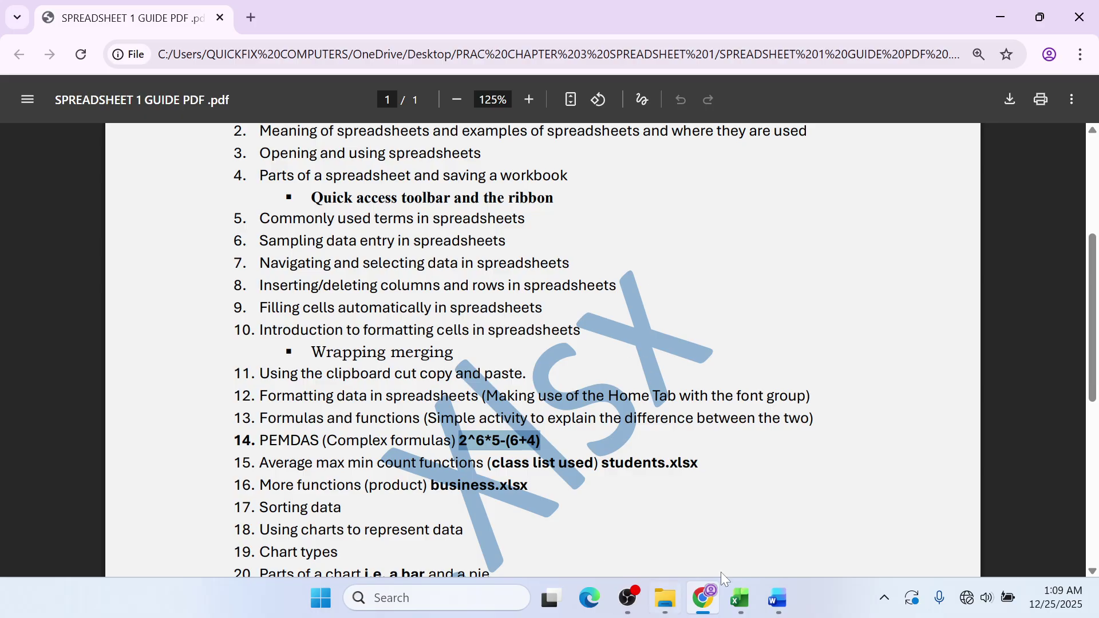
- Highlight 'students.xlsx' in item 15 of the guide and minimize Chrome
left_click(715, 478)
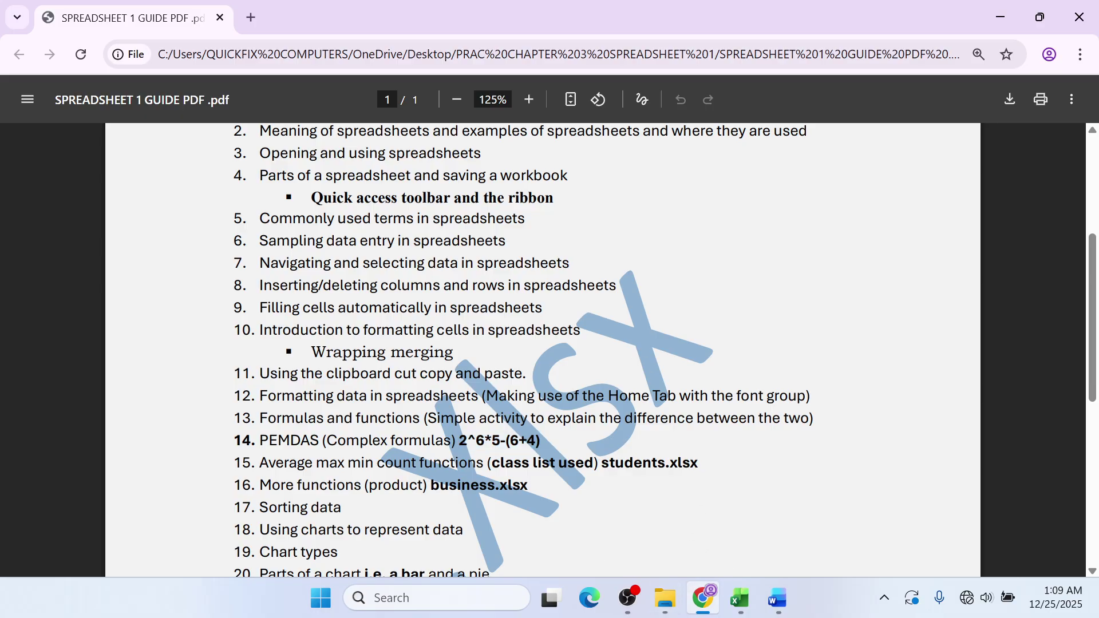
left_click_drag(601, 463, 698, 462)
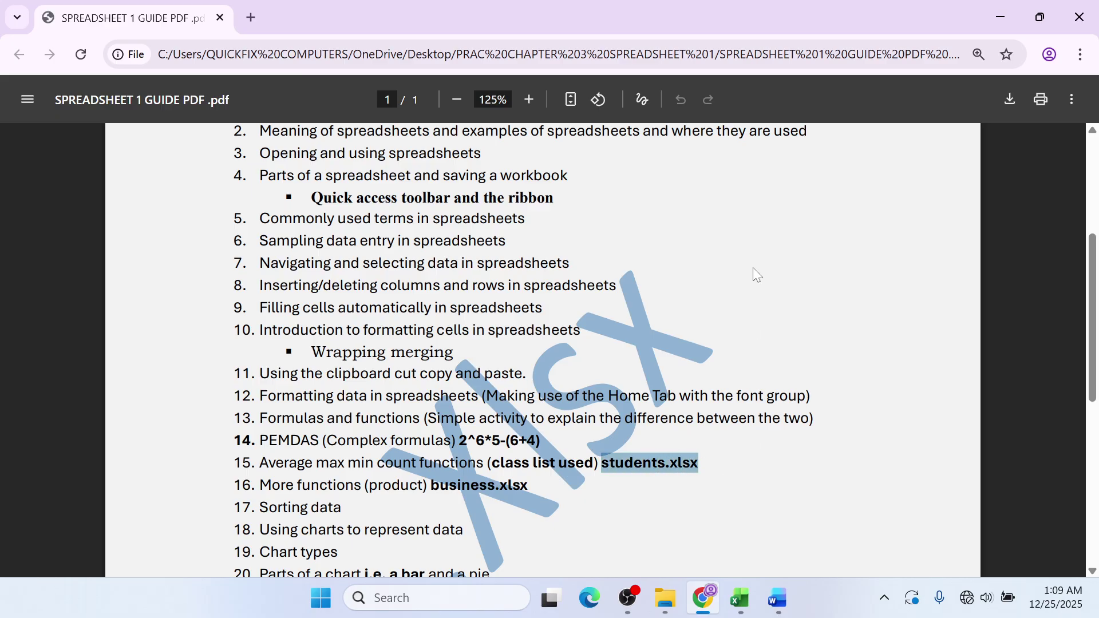
left_click(1013, 11)
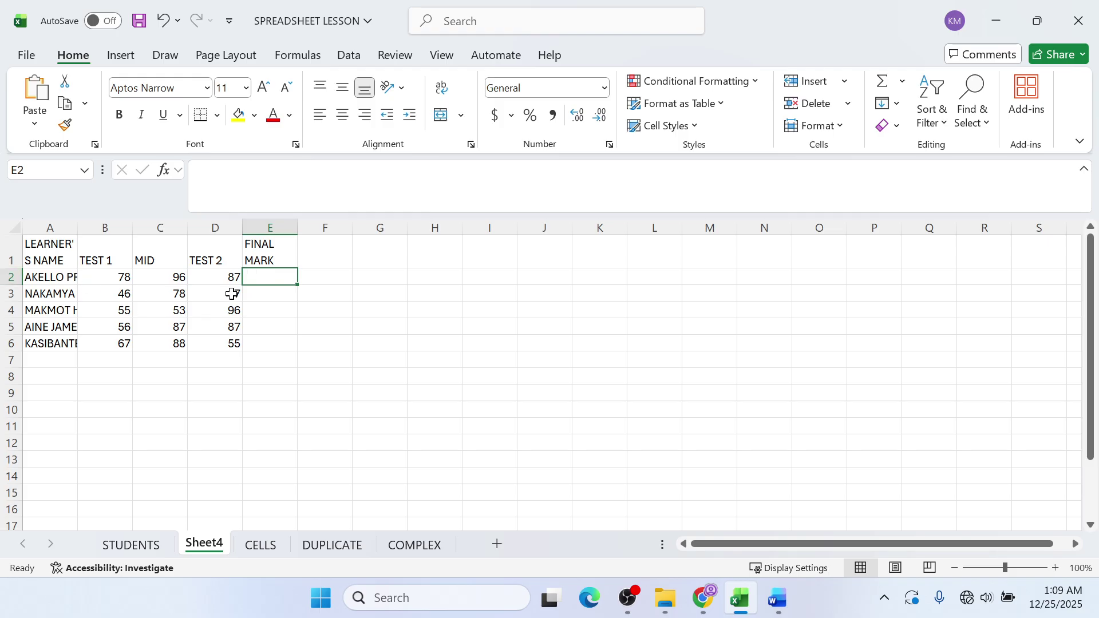
- Enter =SUM(B2:D2) in E2 to total the first learner's TEST 1, MID and TEST 2
left_click(289, 226)
left_click(279, 258)
left_click(277, 273)
type("=")
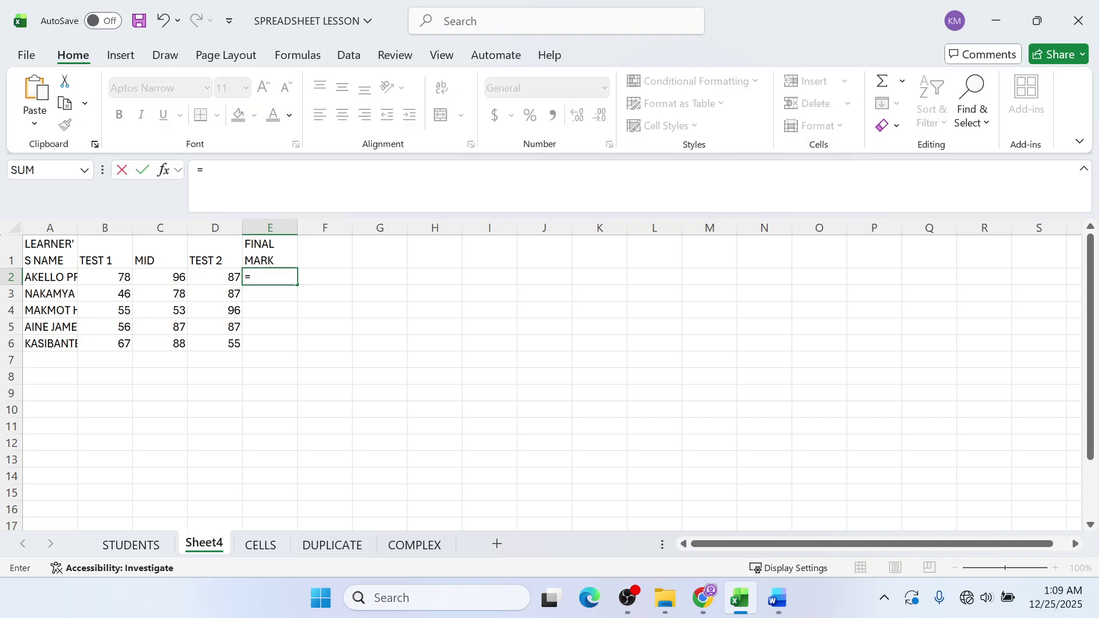
type("SUM")
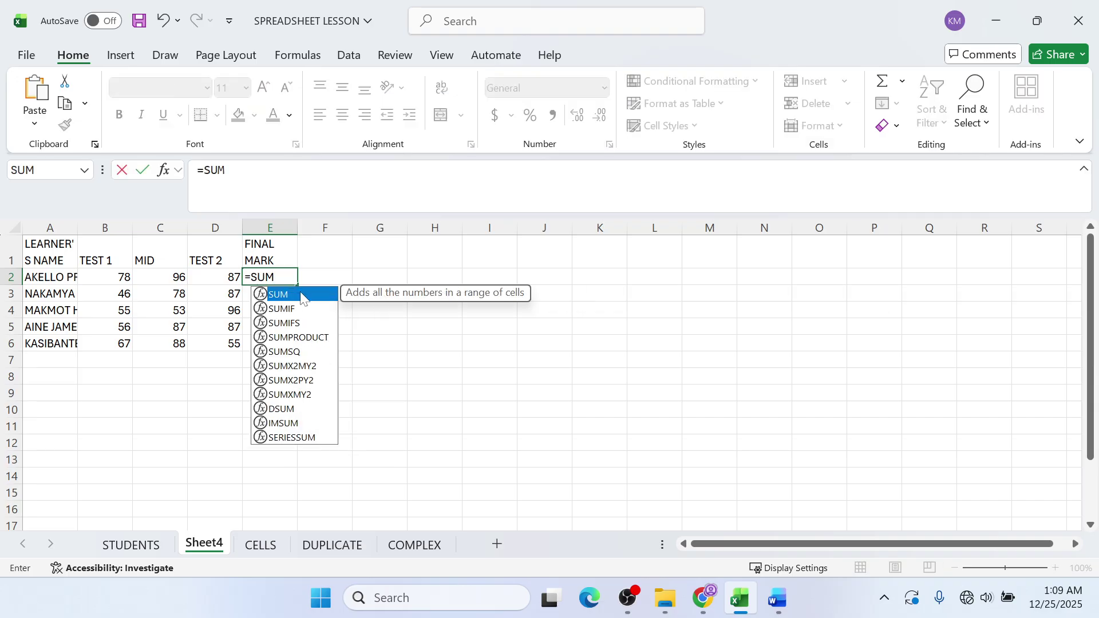
double_click(301, 294)
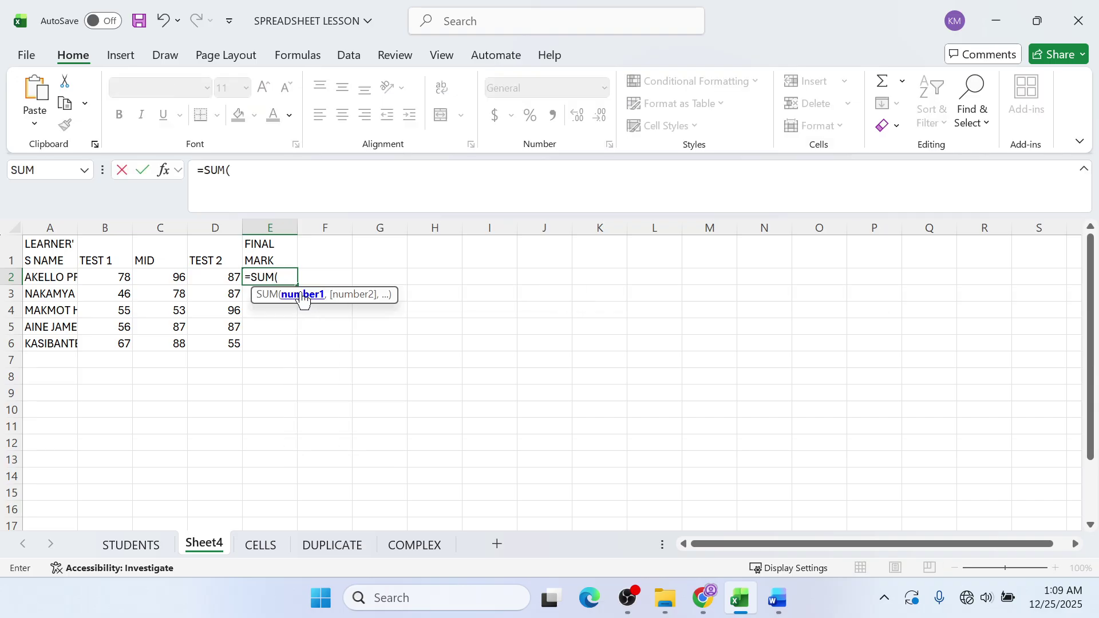
left_click(105, 277)
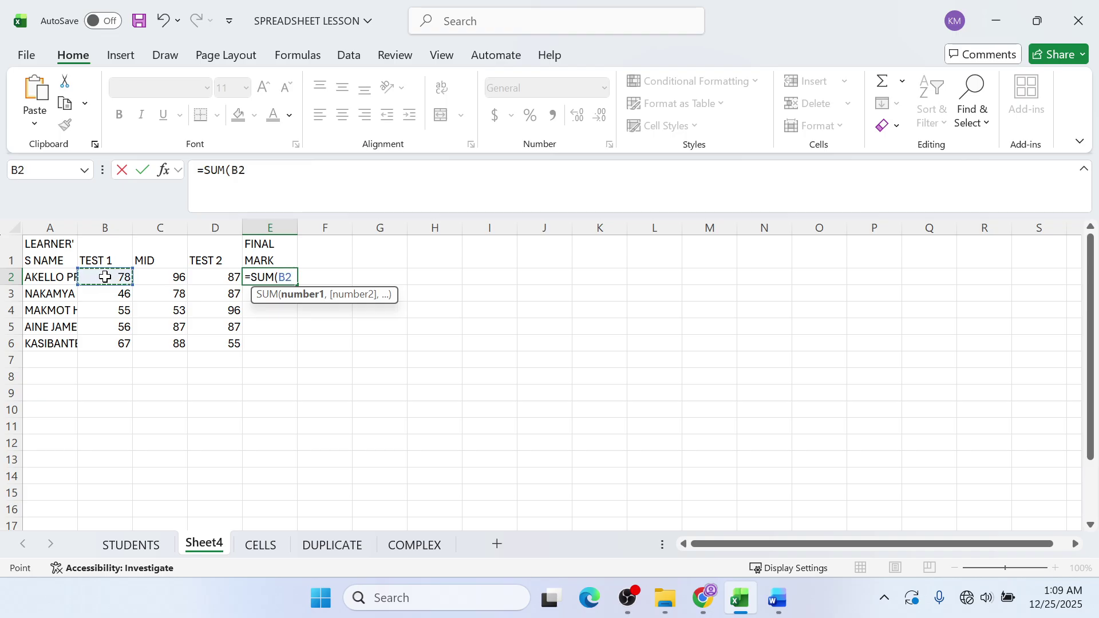
key("F8")
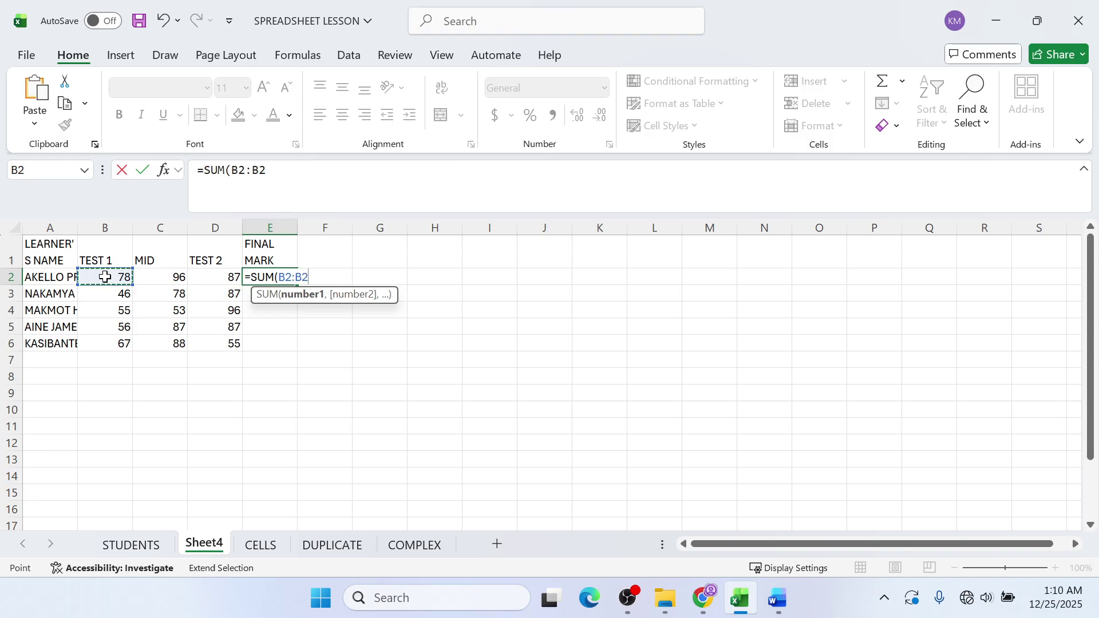
key("BackSpace")
key("BackSpace")
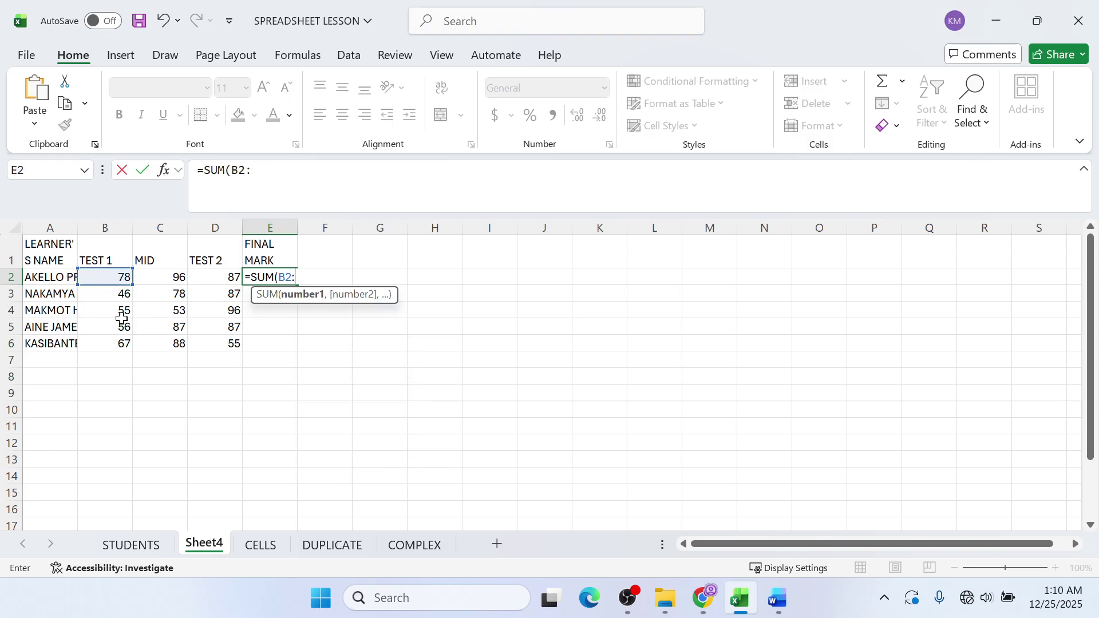
left_click(211, 278)
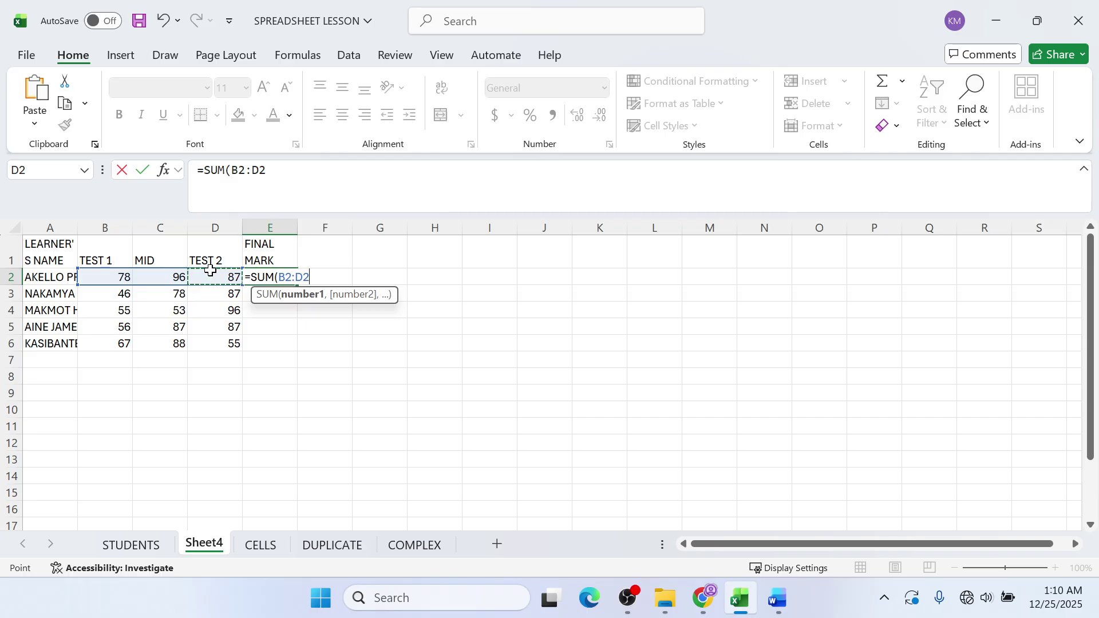
type(")")
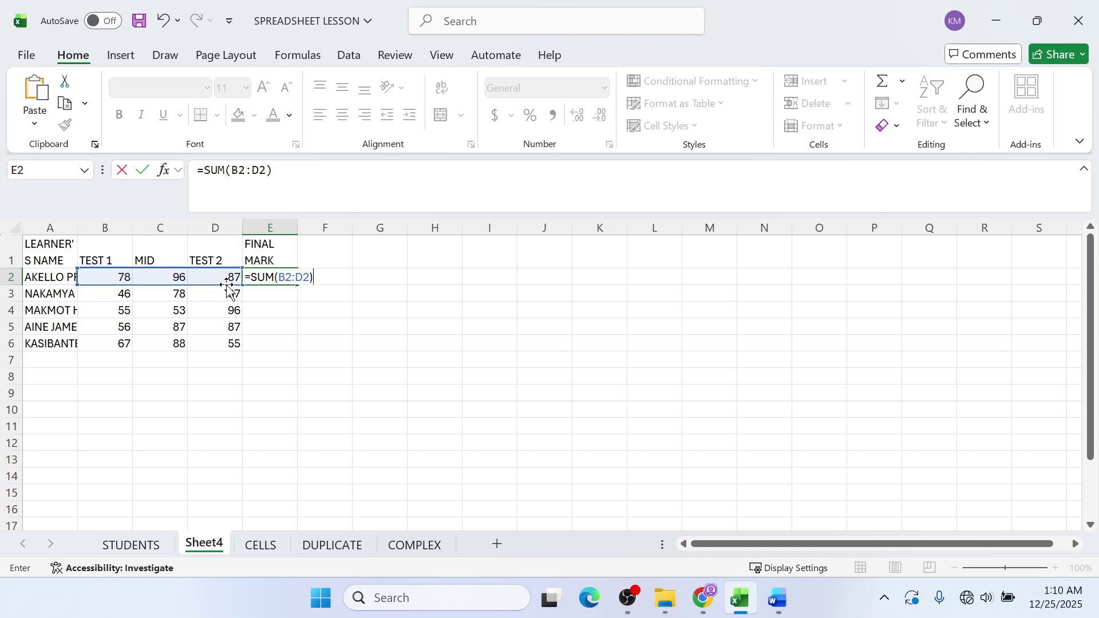
key("Return")
- Copy the E2 total down to E6, giving 261, 211, 204, 230 and 210
left_click(289, 276)
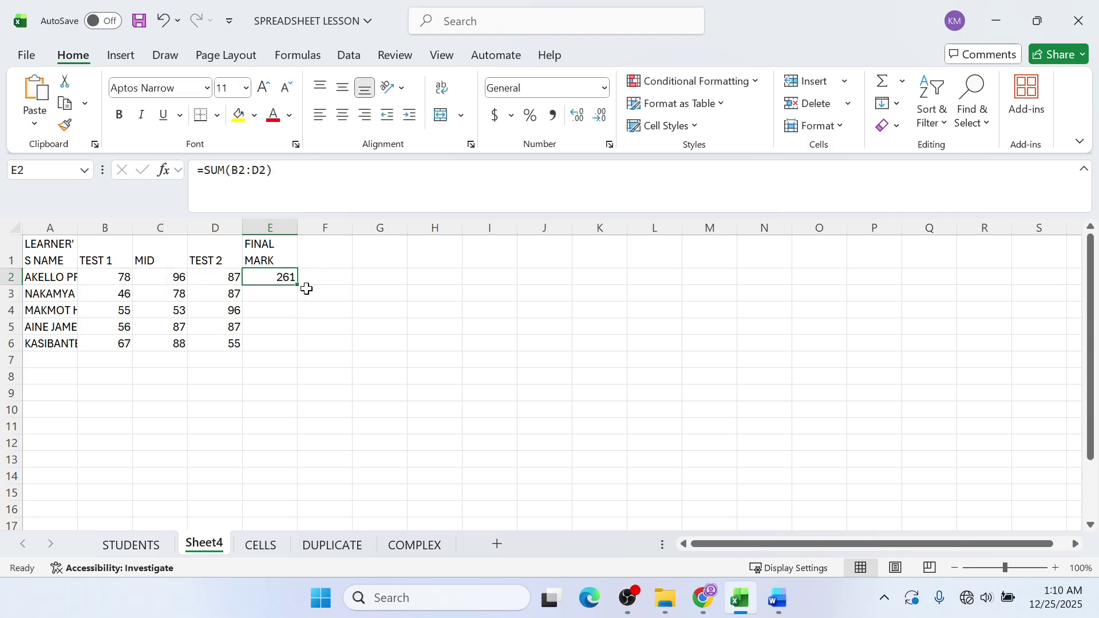
left_click_drag(298, 284, 289, 353)
left_click(321, 246)
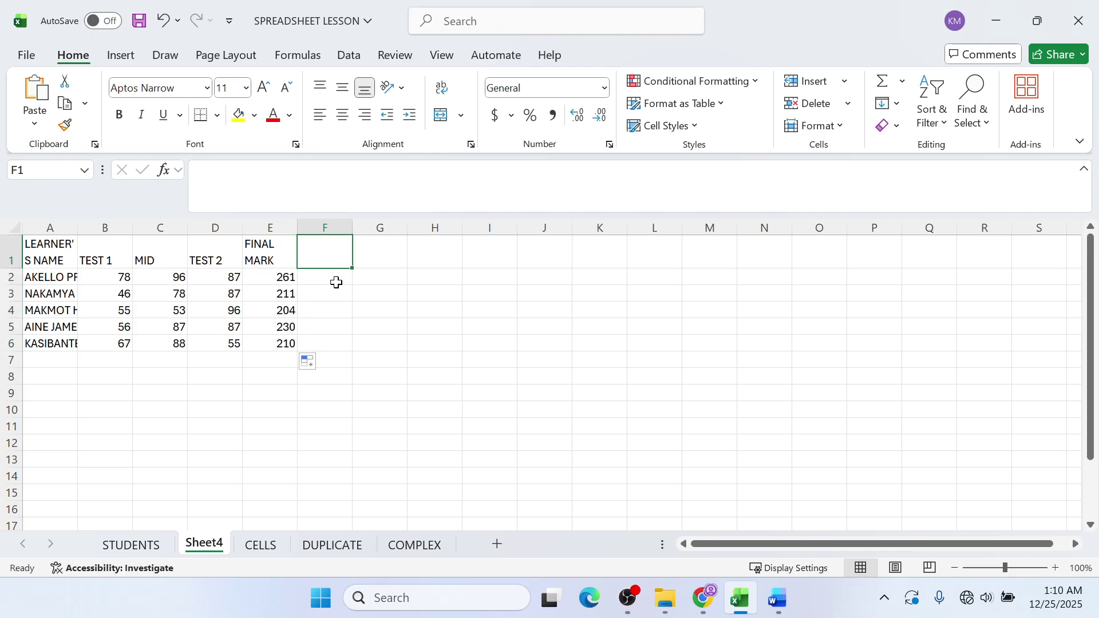
- Type the heading AVERAGE in cell F1
type("AVERA")
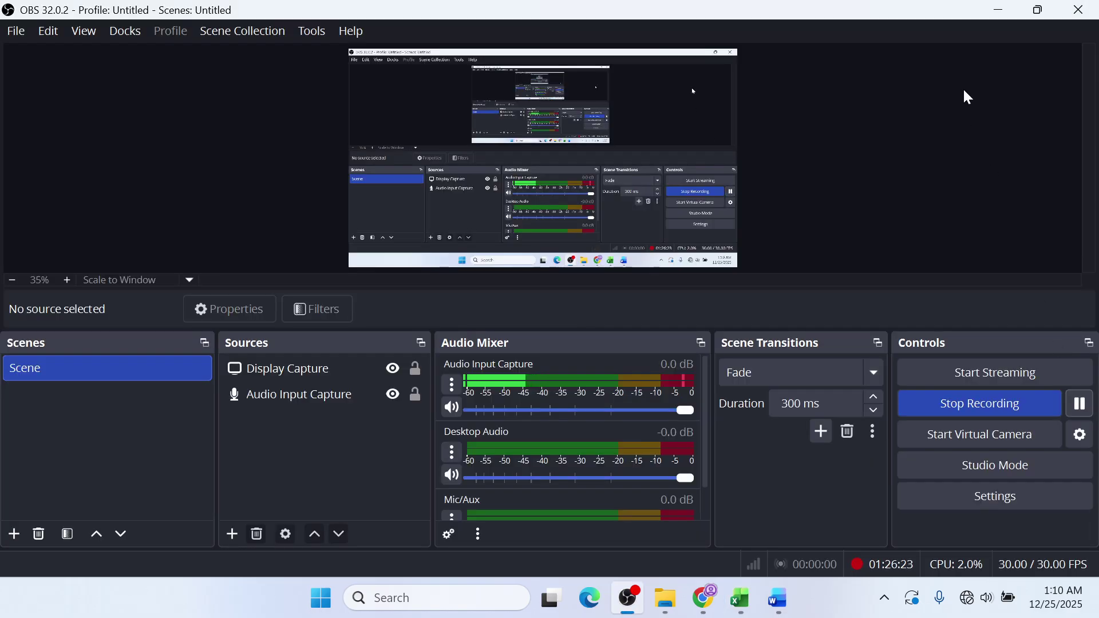
left_click(999, 10)
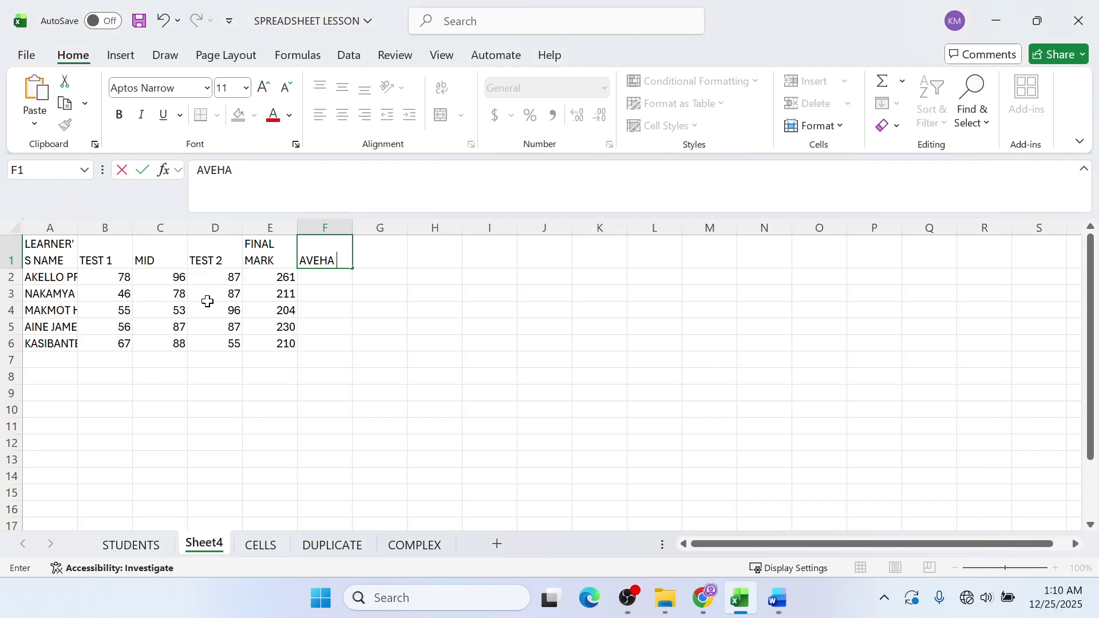
key("BackSpace")
key("BackSpace")
key("BackSpace")
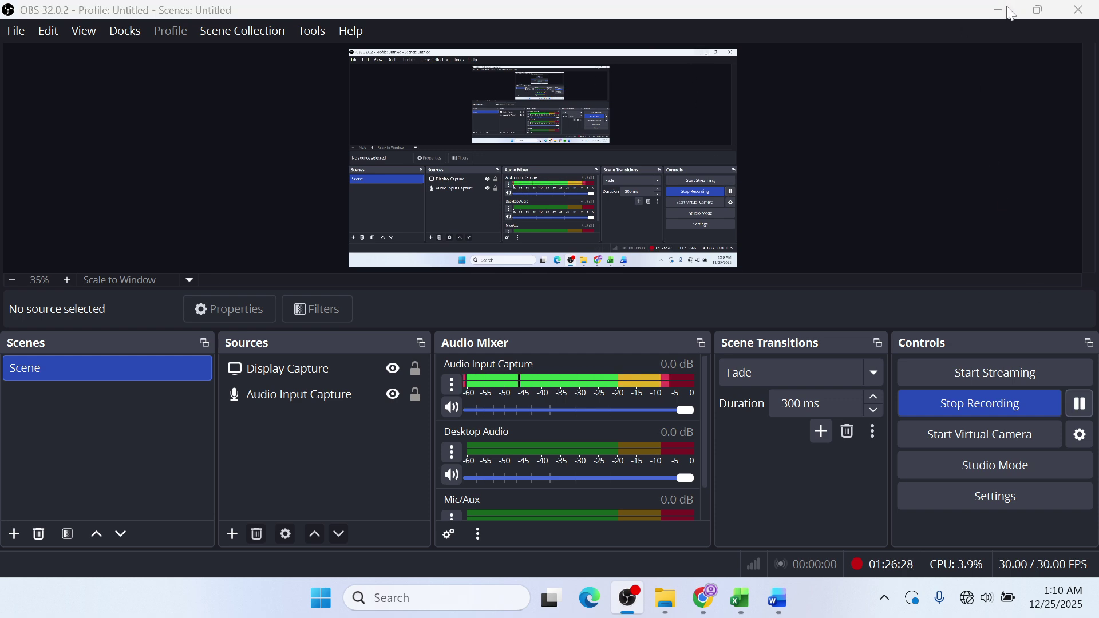
left_click(999, 10)
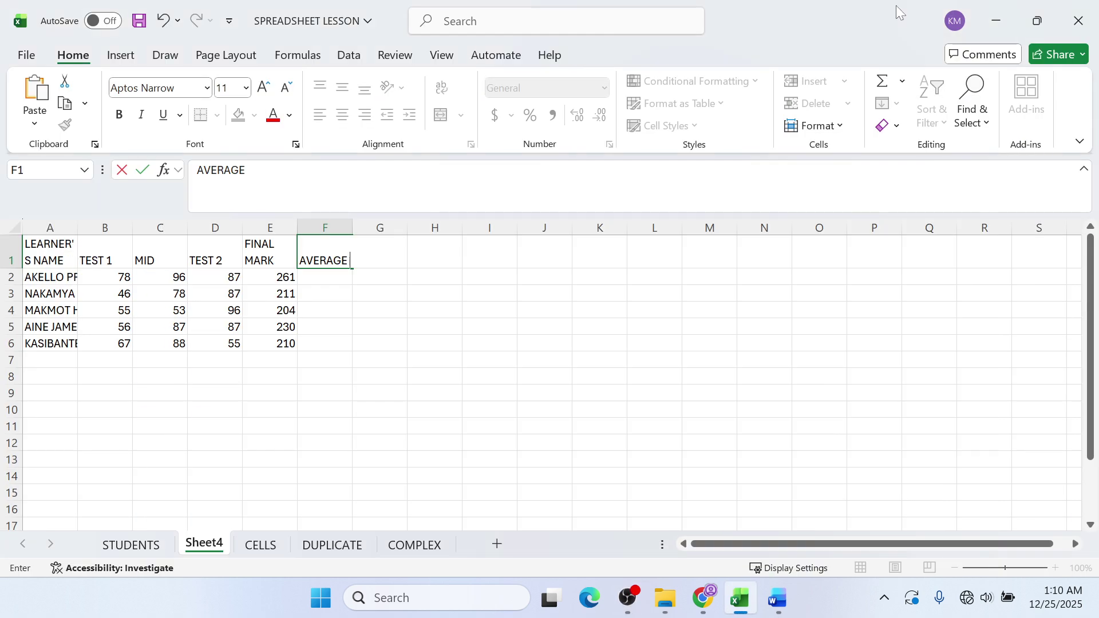
left_click(335, 285)
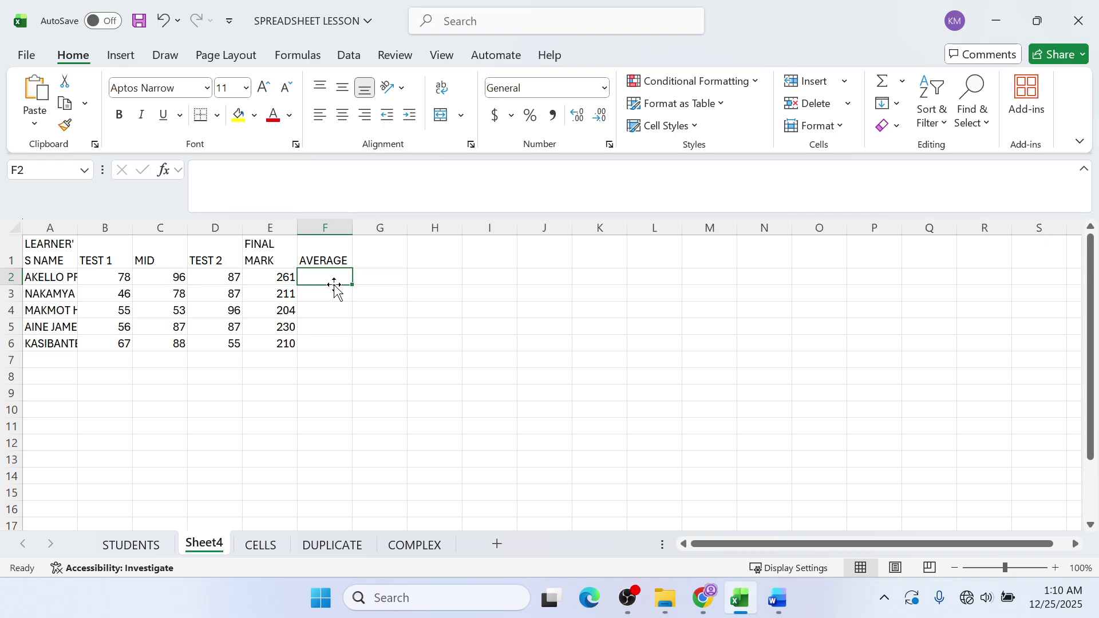
- Enter =AVERAGE(E2/3) in F2, giving the first learner's average of 87
type("=")
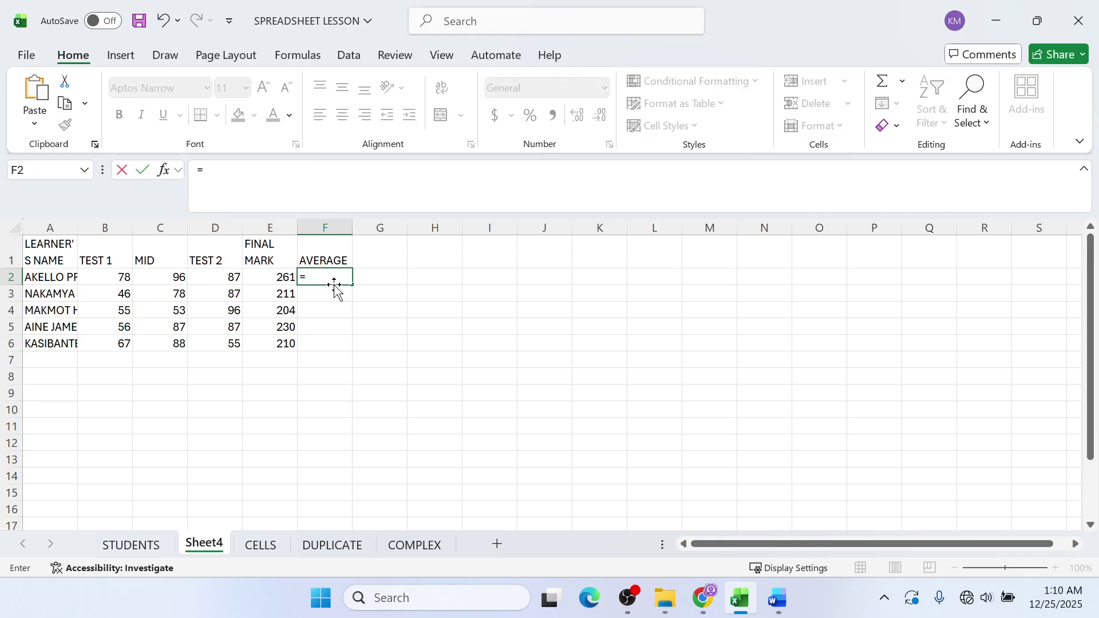
type("AVERAGE")
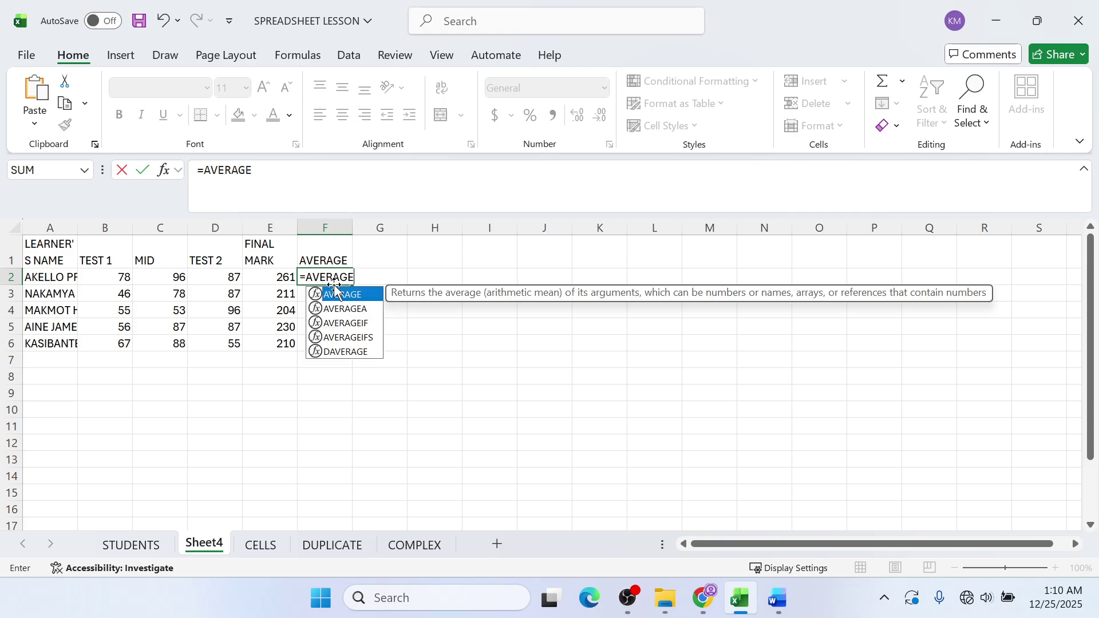
double_click(336, 293)
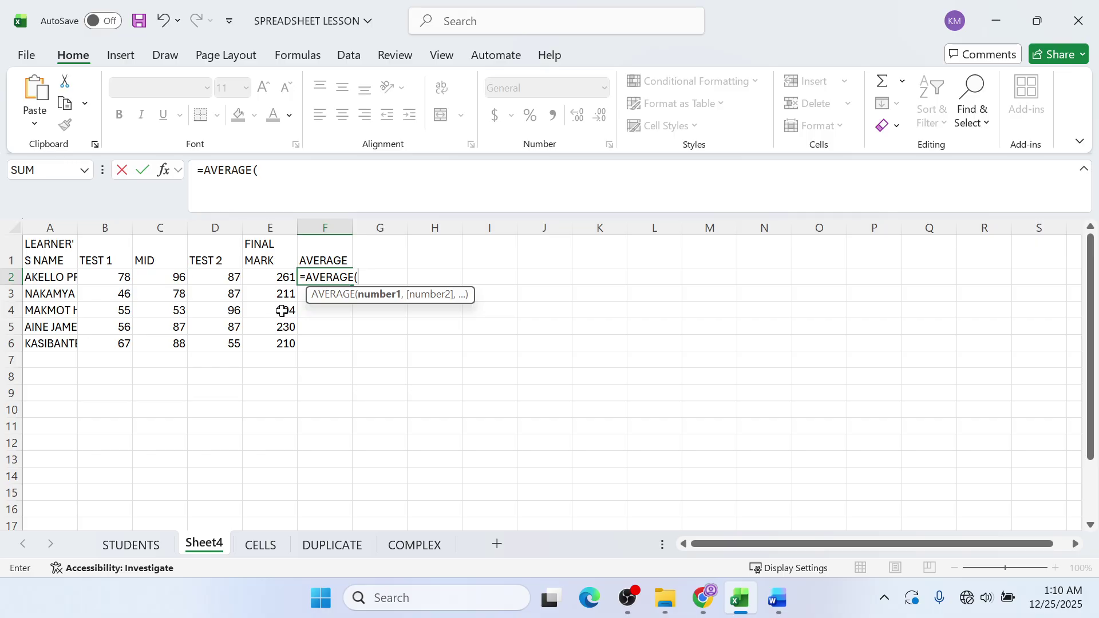
left_click(270, 278)
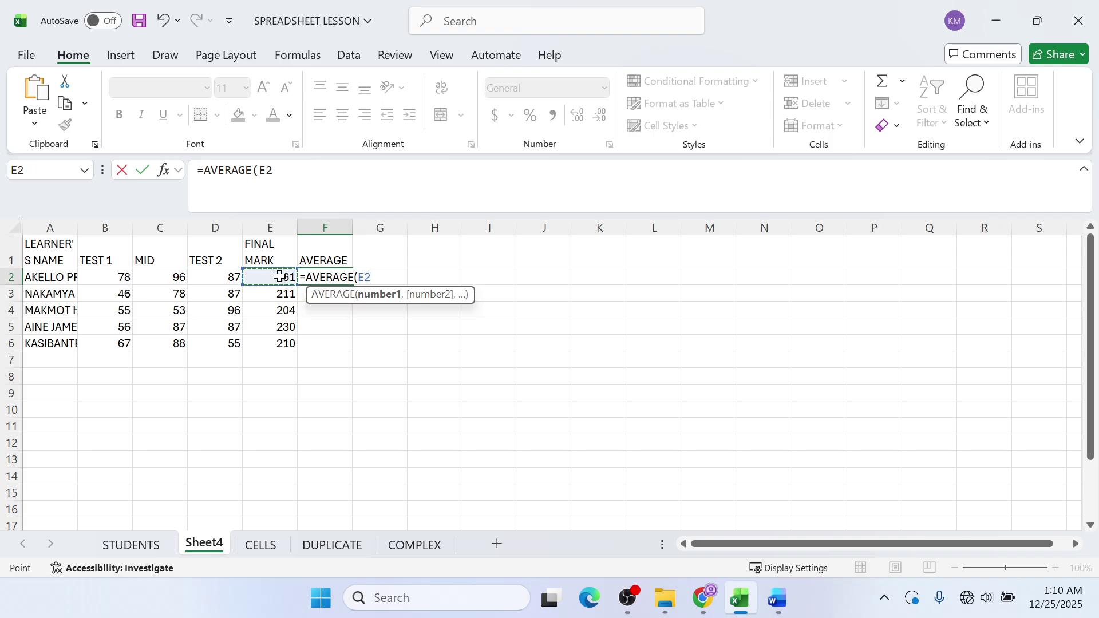
type("/3")
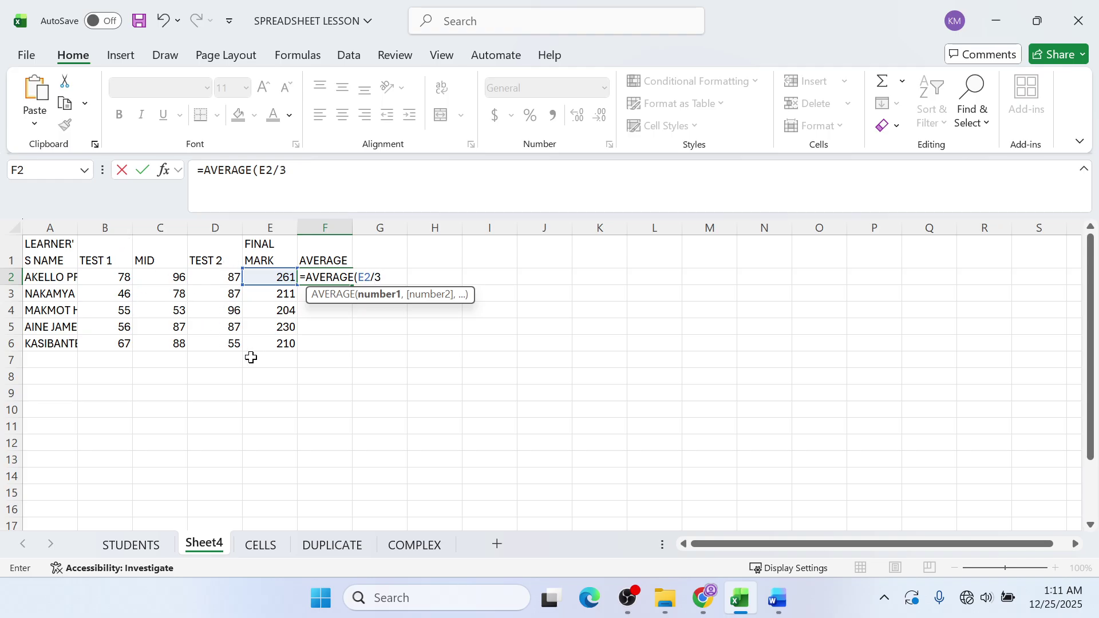
key("Return")
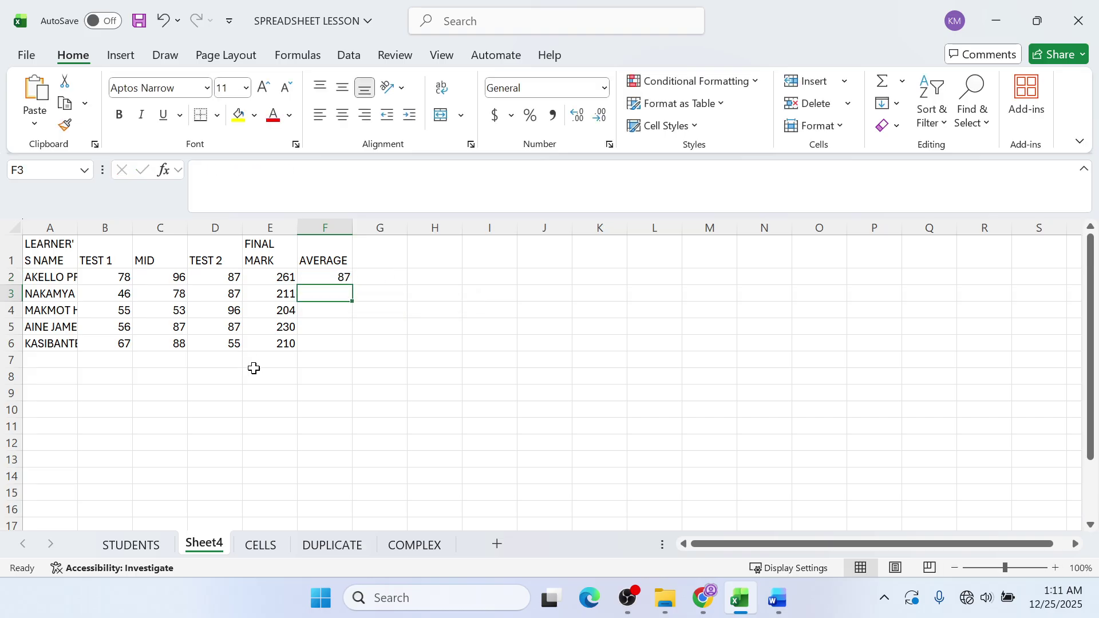
left_click(347, 278)
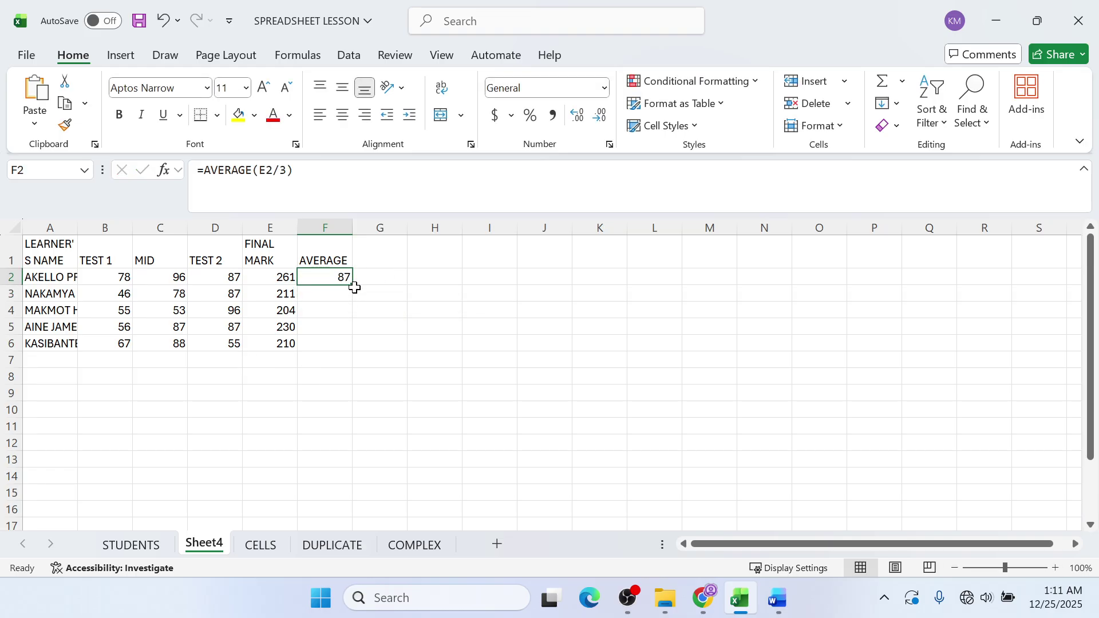
- Copy the F2 average down to F6 (87, 70.33333, 68, 76.66667, 70)
left_click_drag(353, 287, 344, 347)
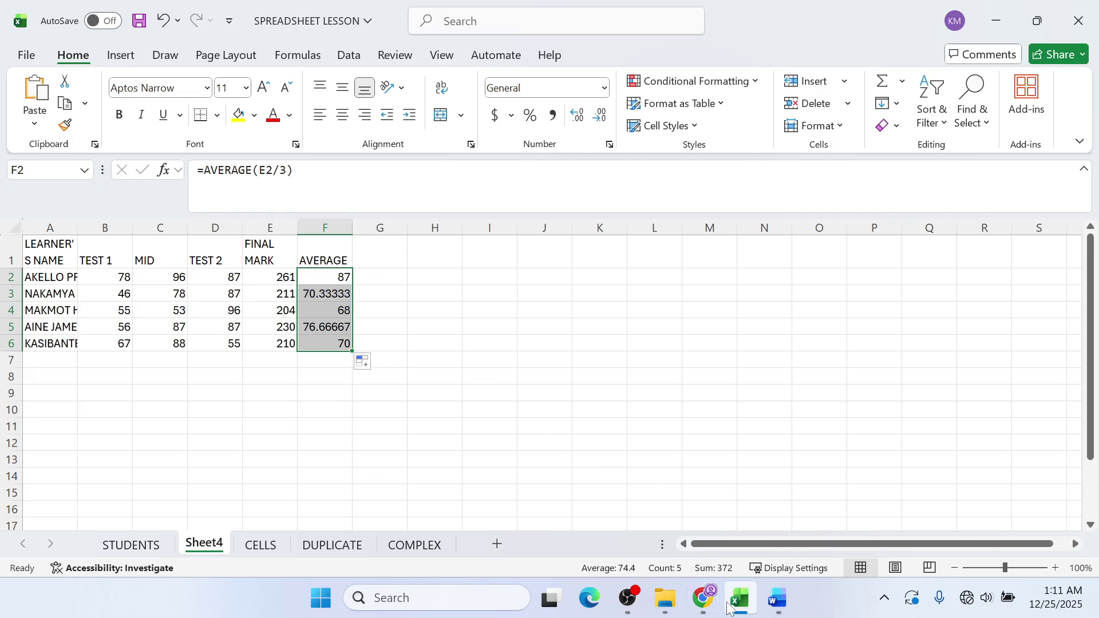
left_click(703, 599)
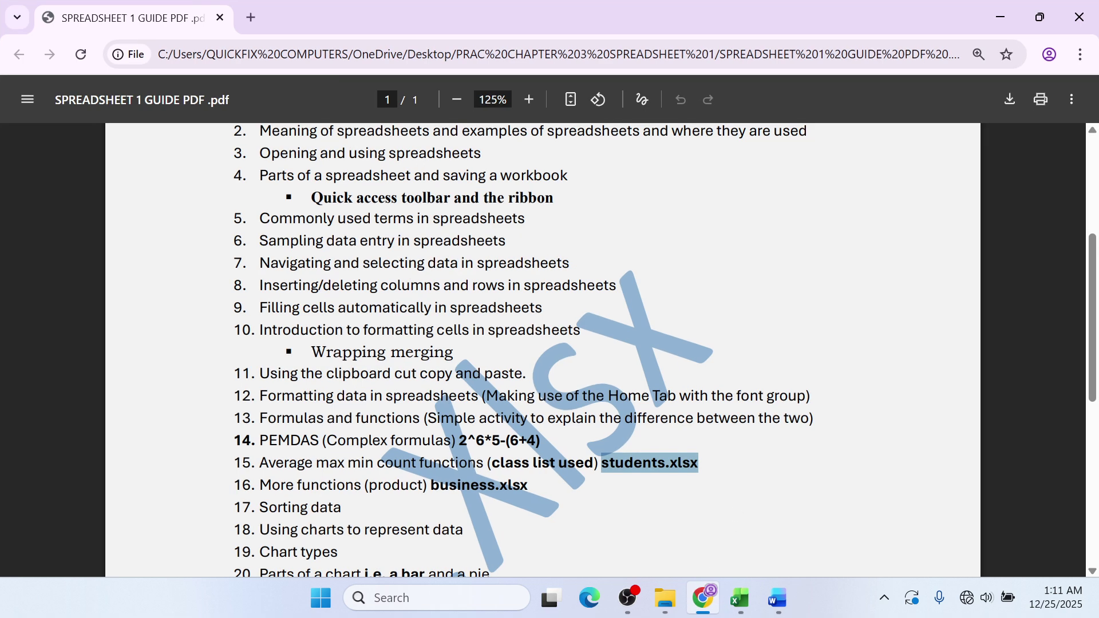
left_click(1000, 17)
- Start typing the label HIGHEST IN TEST in cell B8
left_click(390, 258)
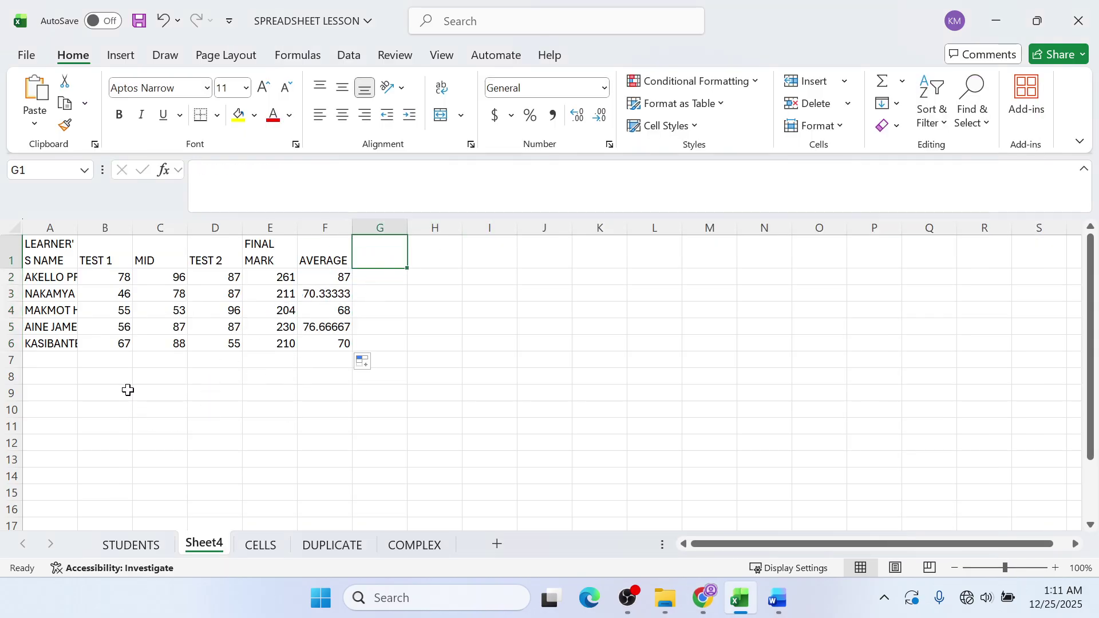
left_click(113, 380)
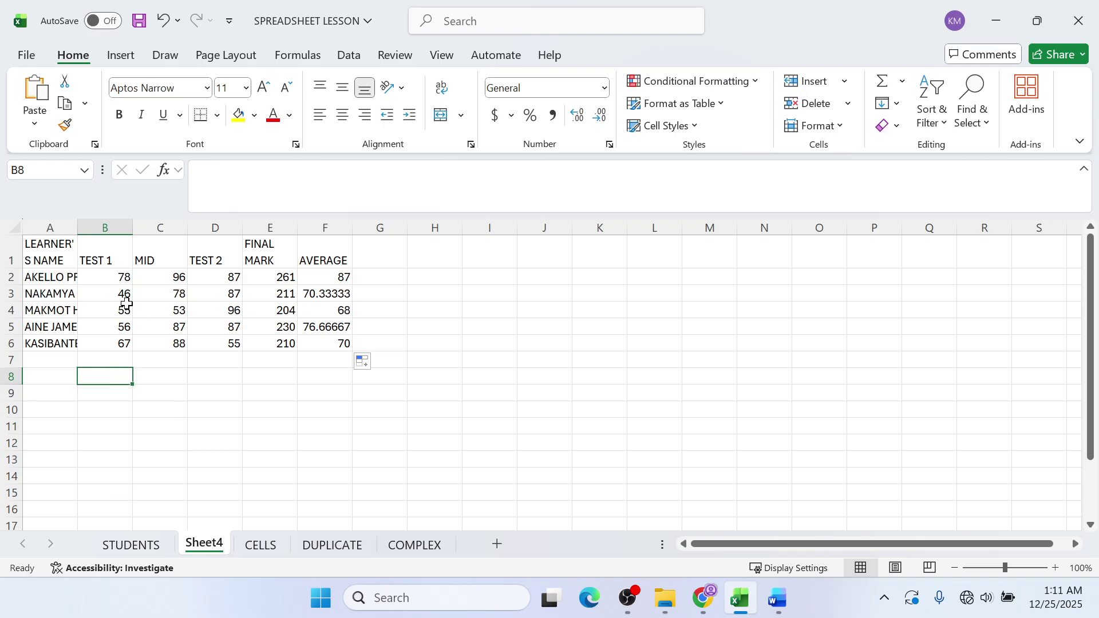
type("HI")
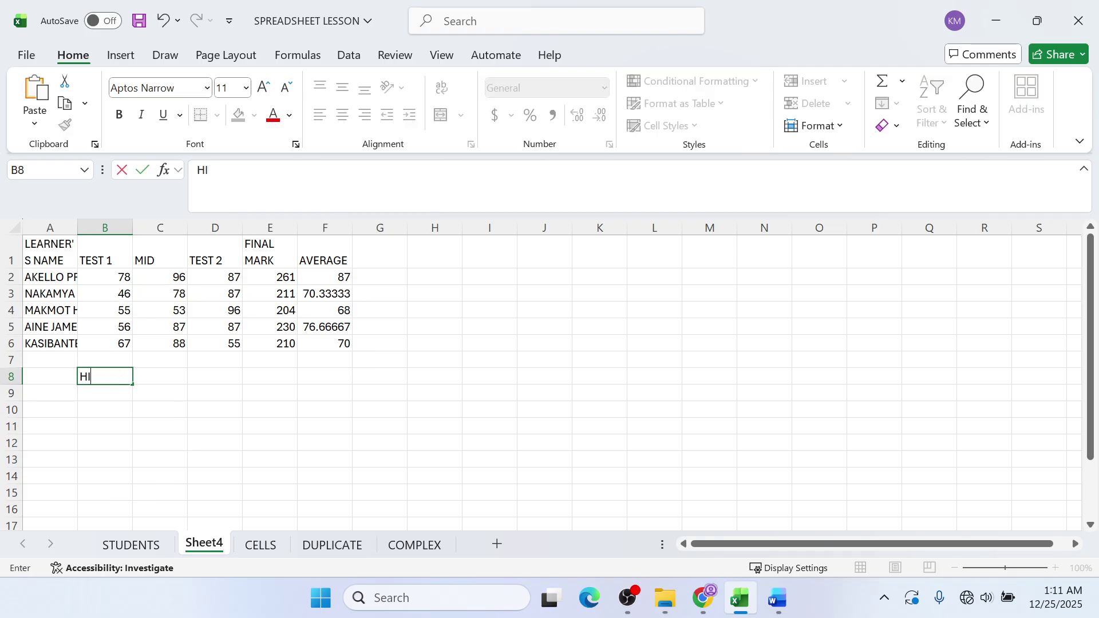
type("GHEST IN TEST 1")
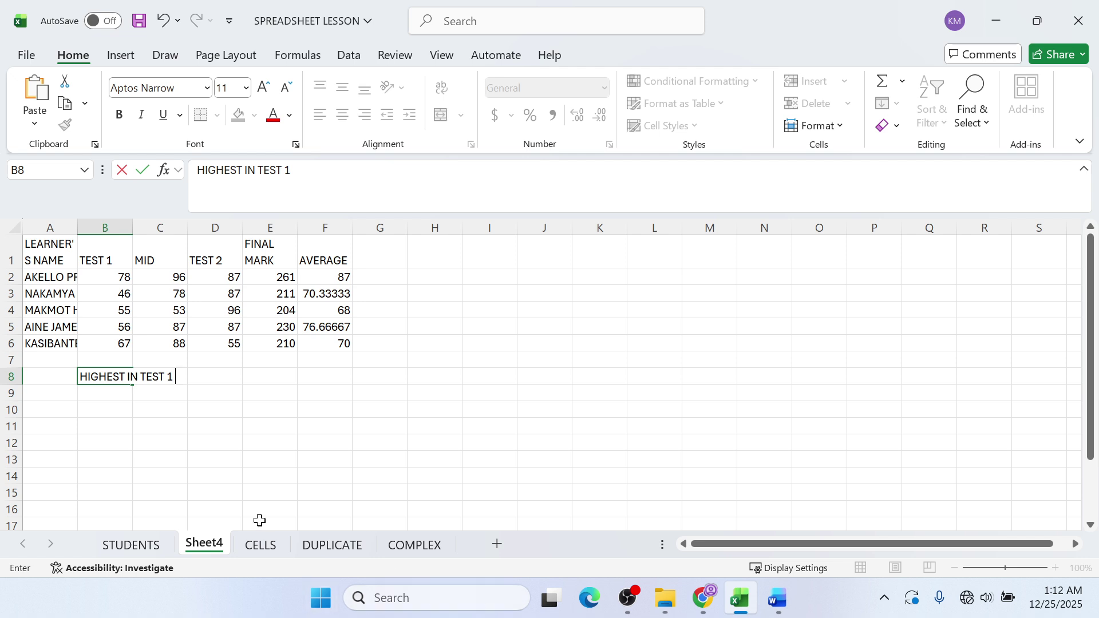
- Confirm the HIGHEST IN TEST 1 label in B8 and wrap it onto two lines
left_click(196, 391)
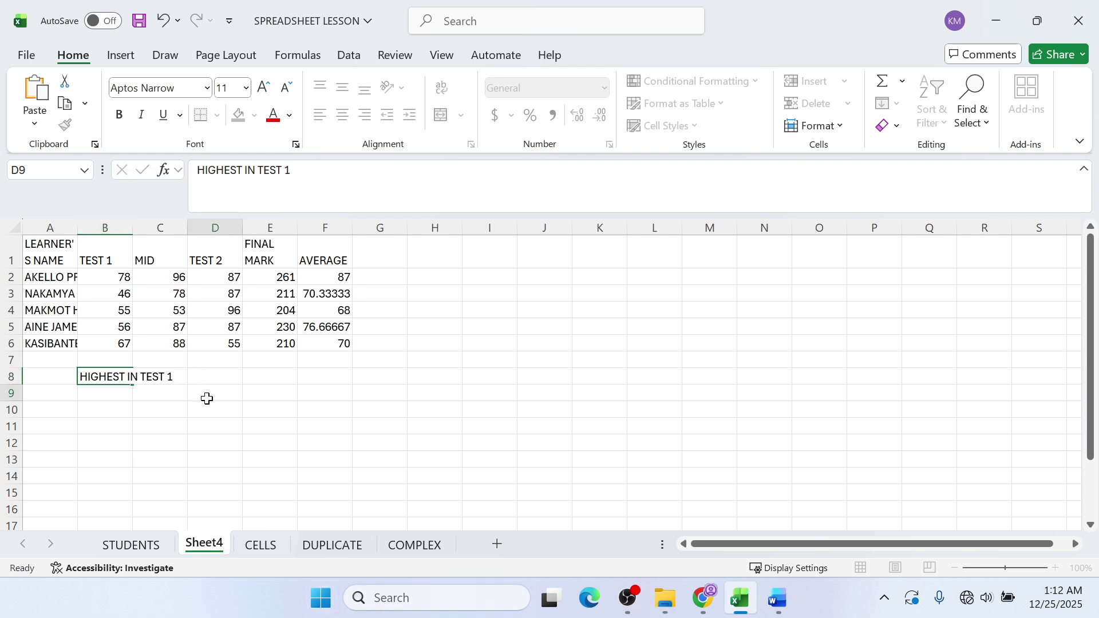
left_click(114, 385)
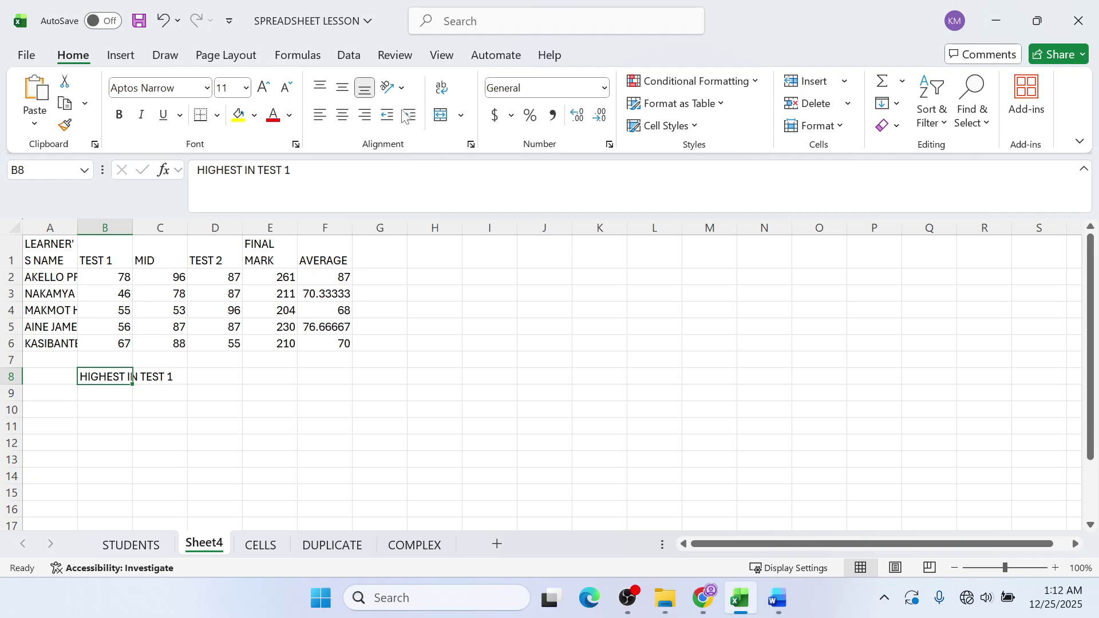
left_click(444, 93)
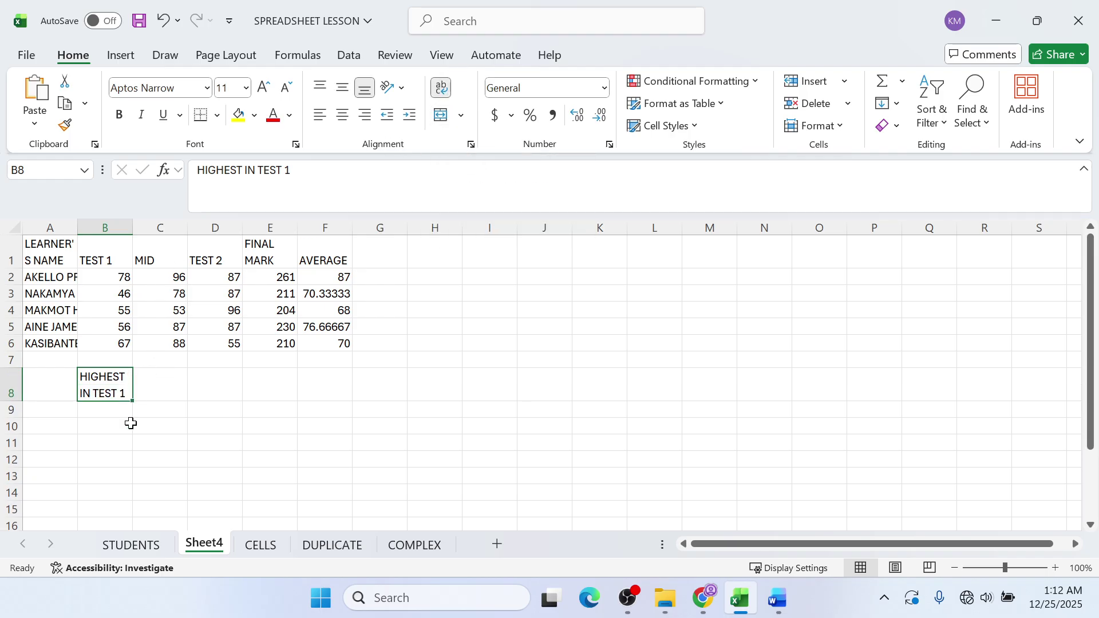
left_click(127, 410)
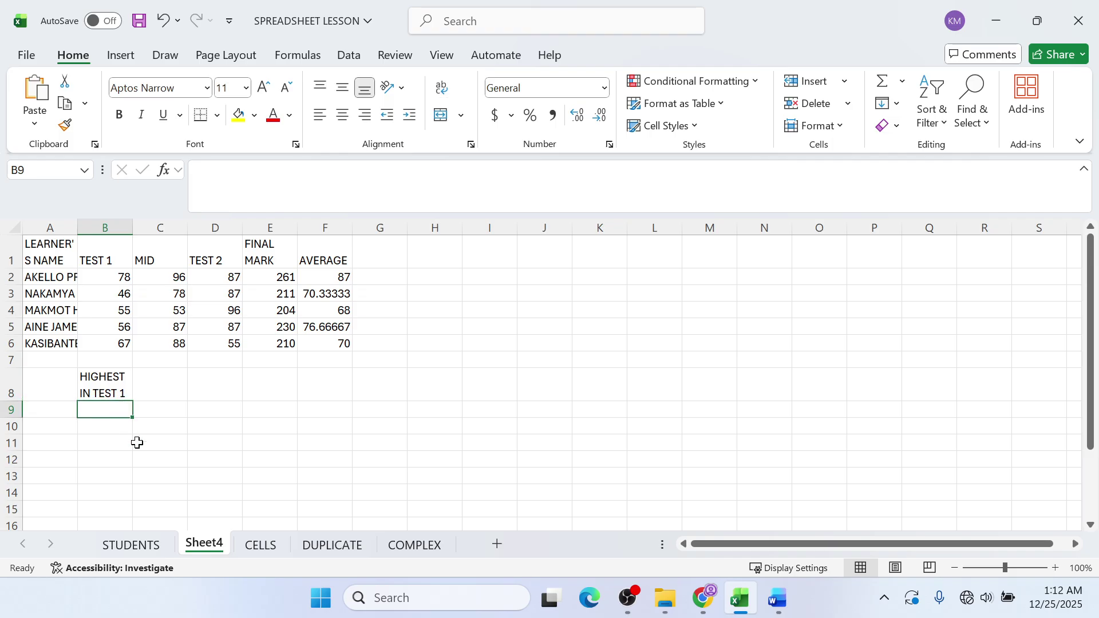
- Enter =MAX(B2:B6) in B9, showing the top TEST 1 mark of 78
type("=MAX")
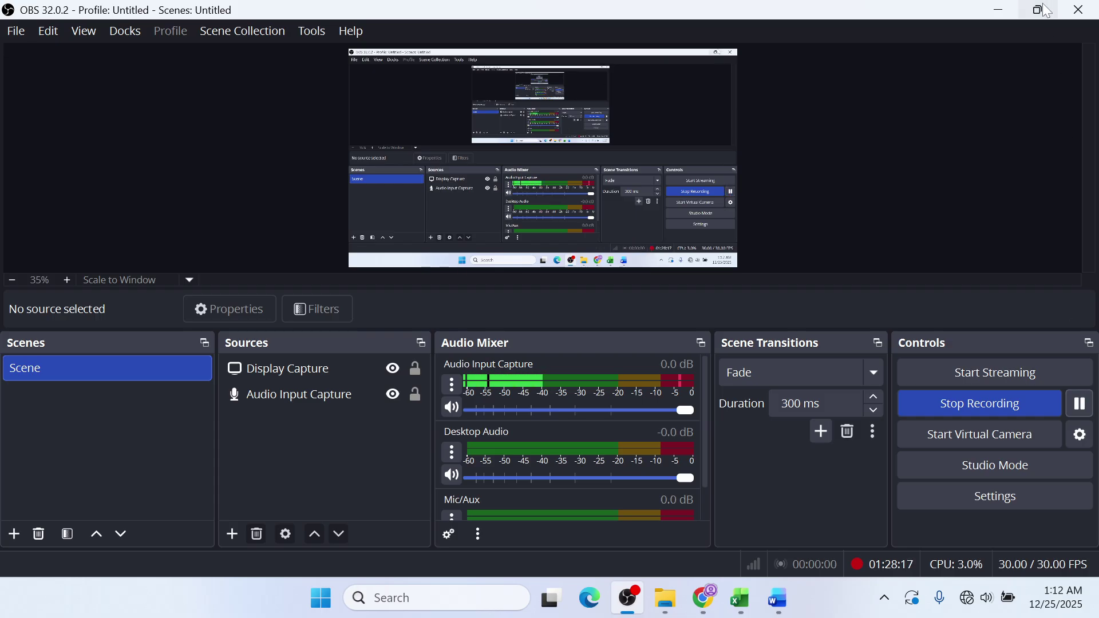
mouse_move(1044, 4)
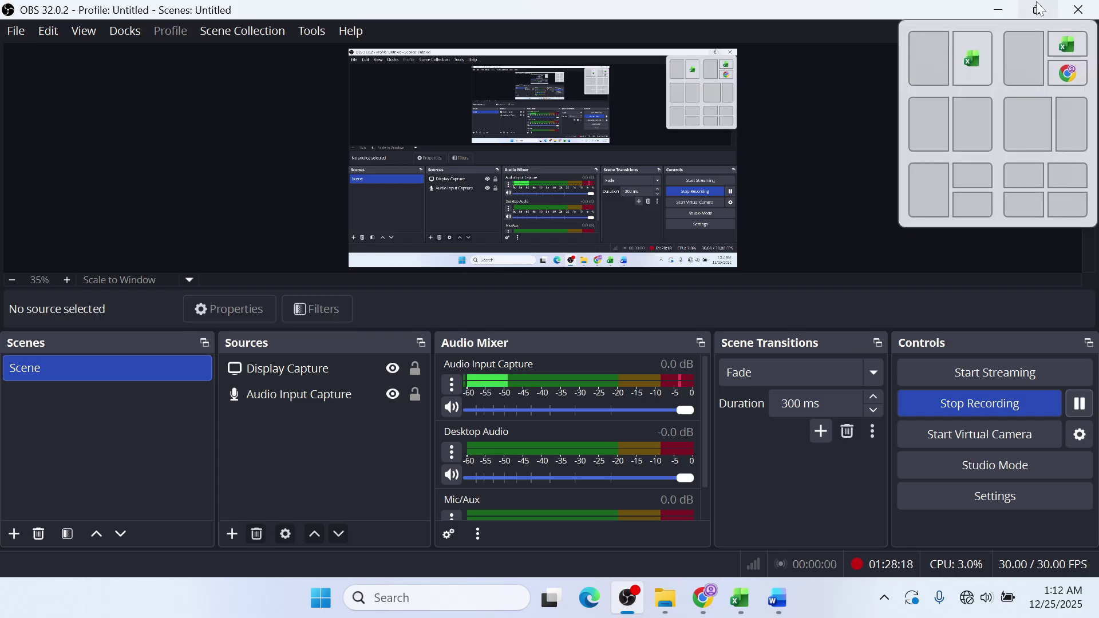
left_click(998, 9)
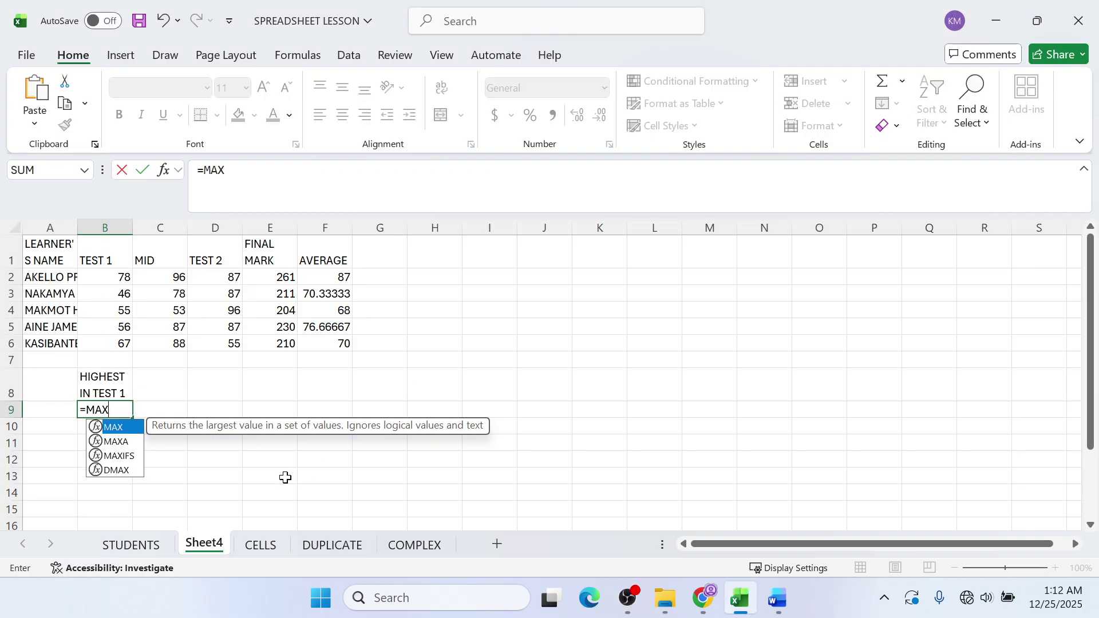
key("BackSpace")
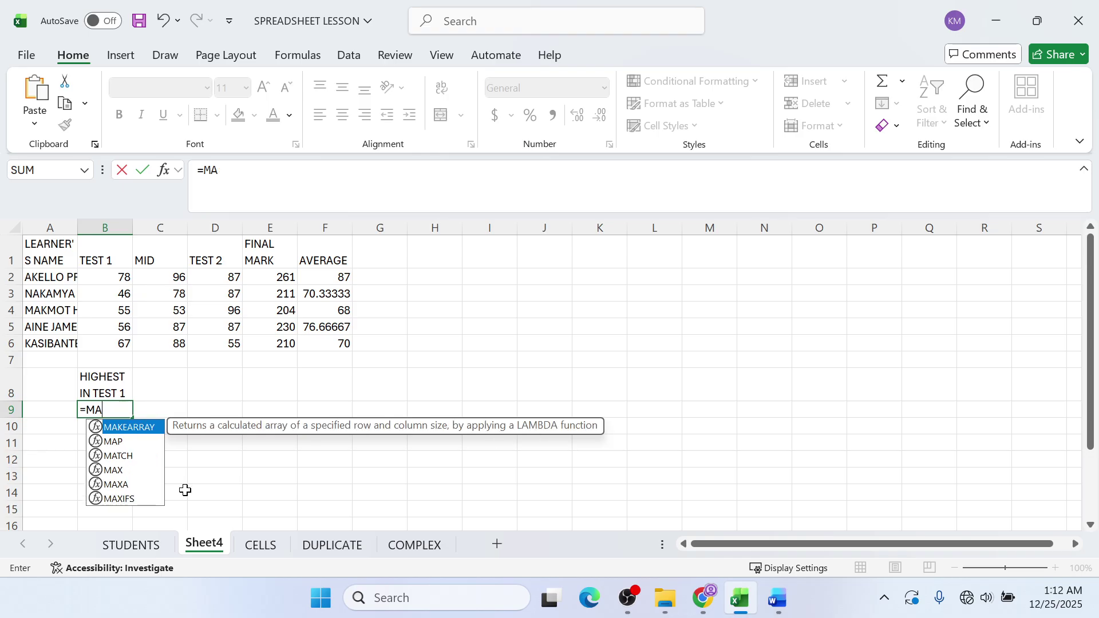
type("X(")
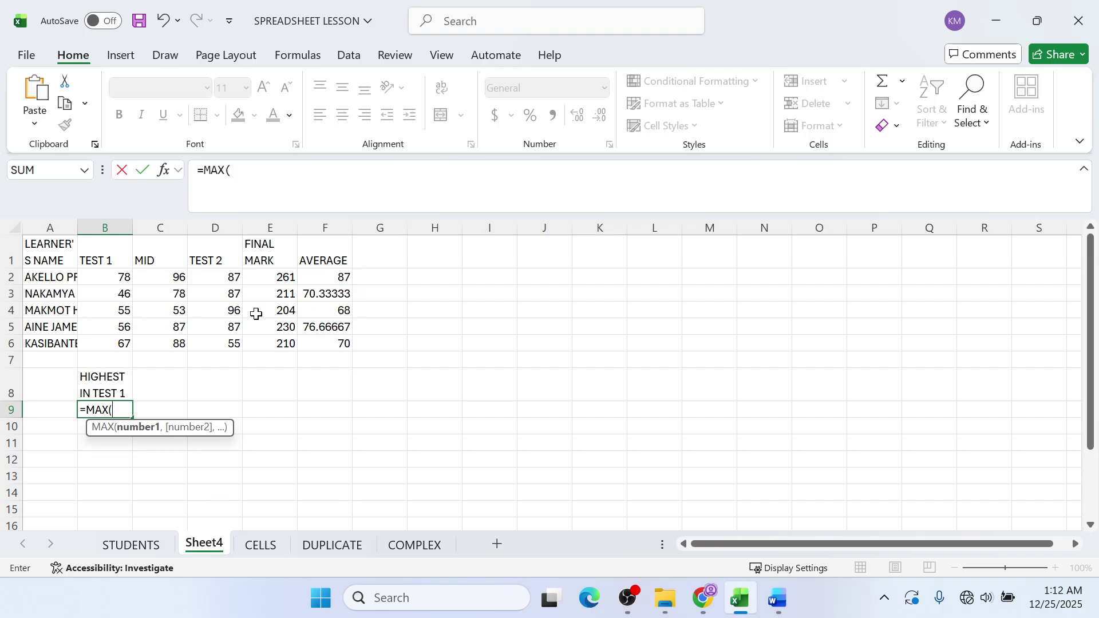
left_click(112, 279)
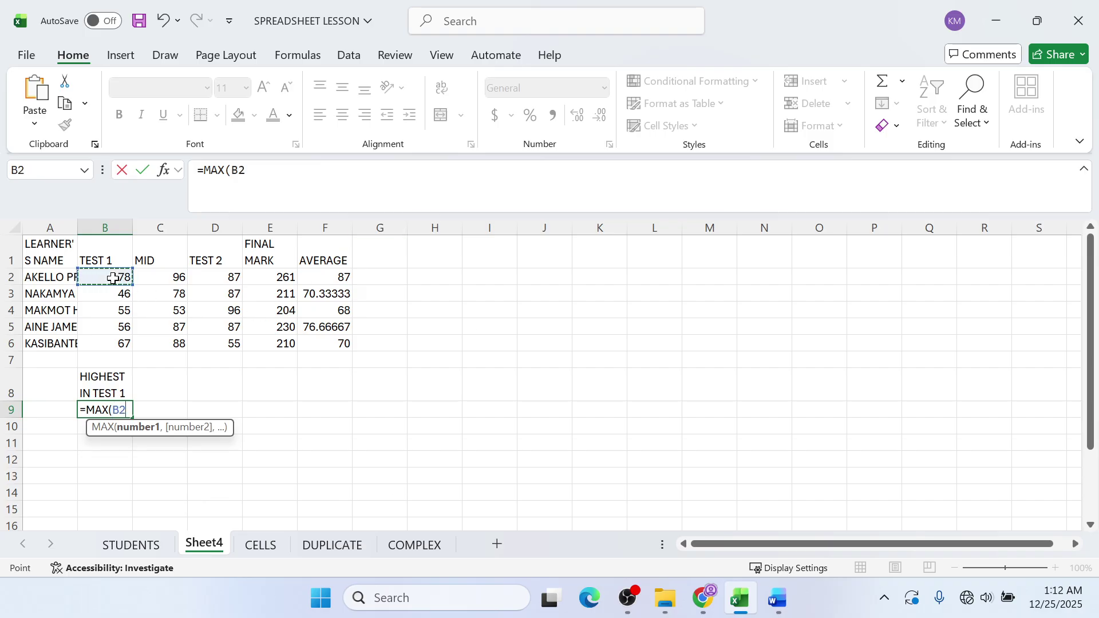
key("F8")
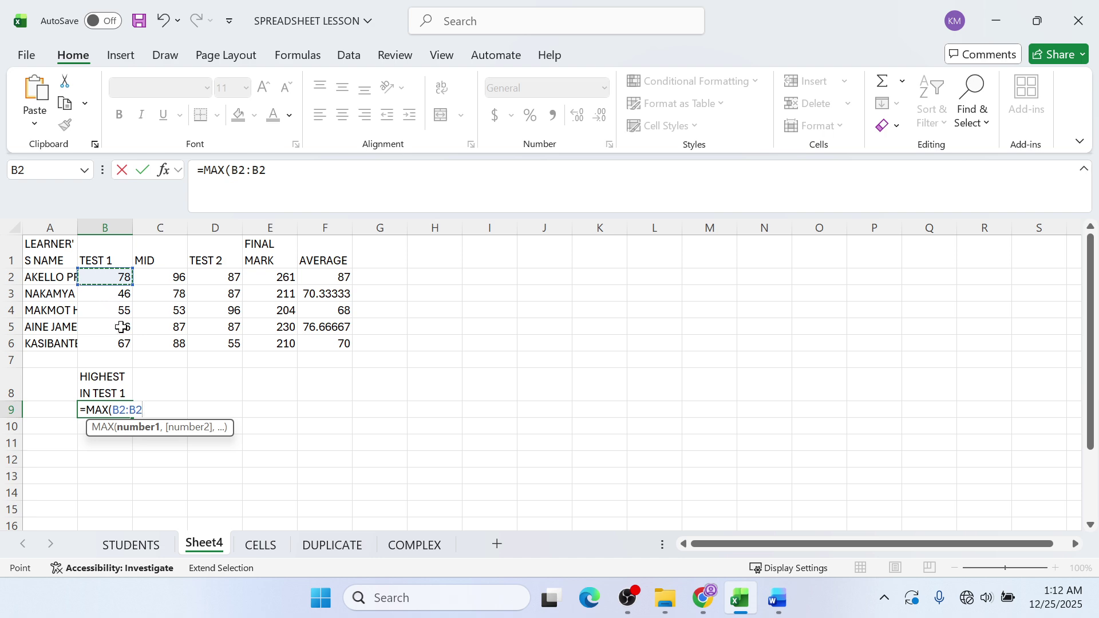
left_click(118, 342)
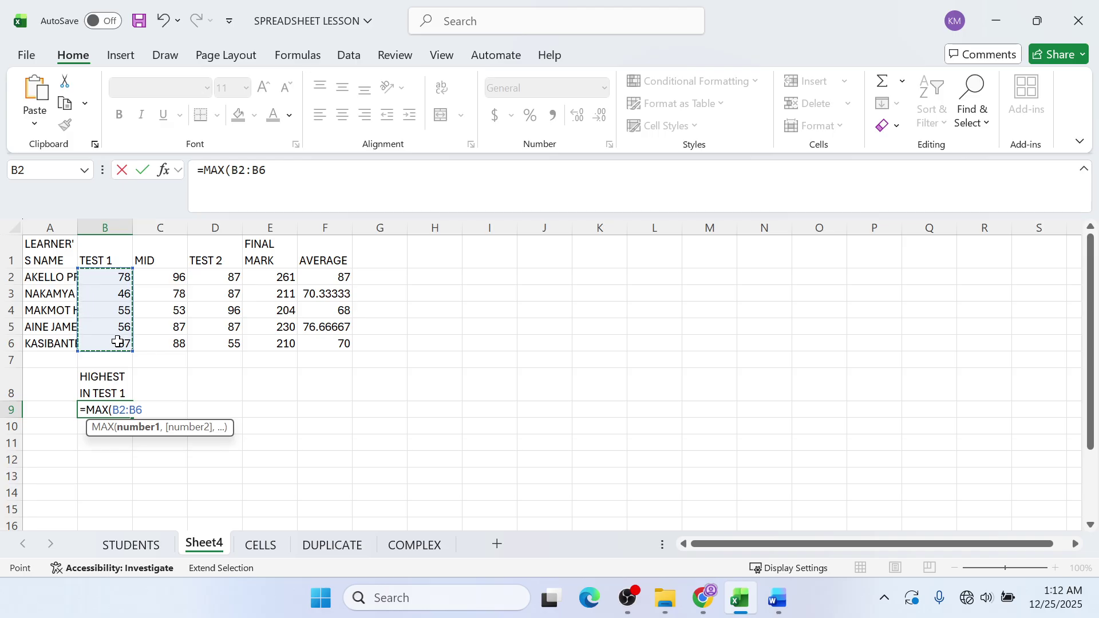
type(")")
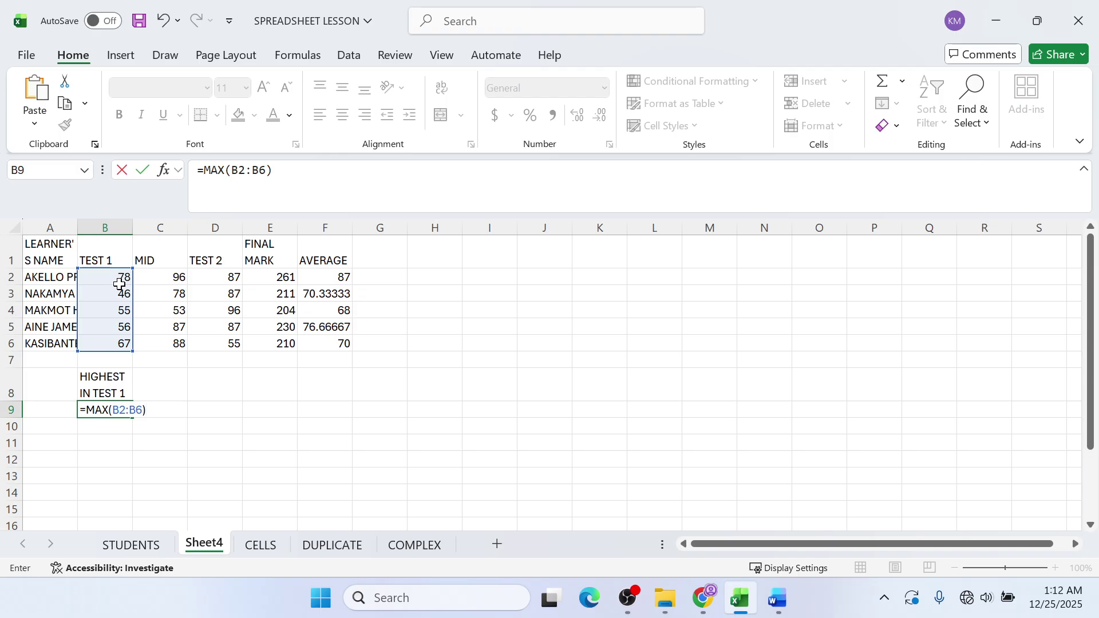
key("Return")
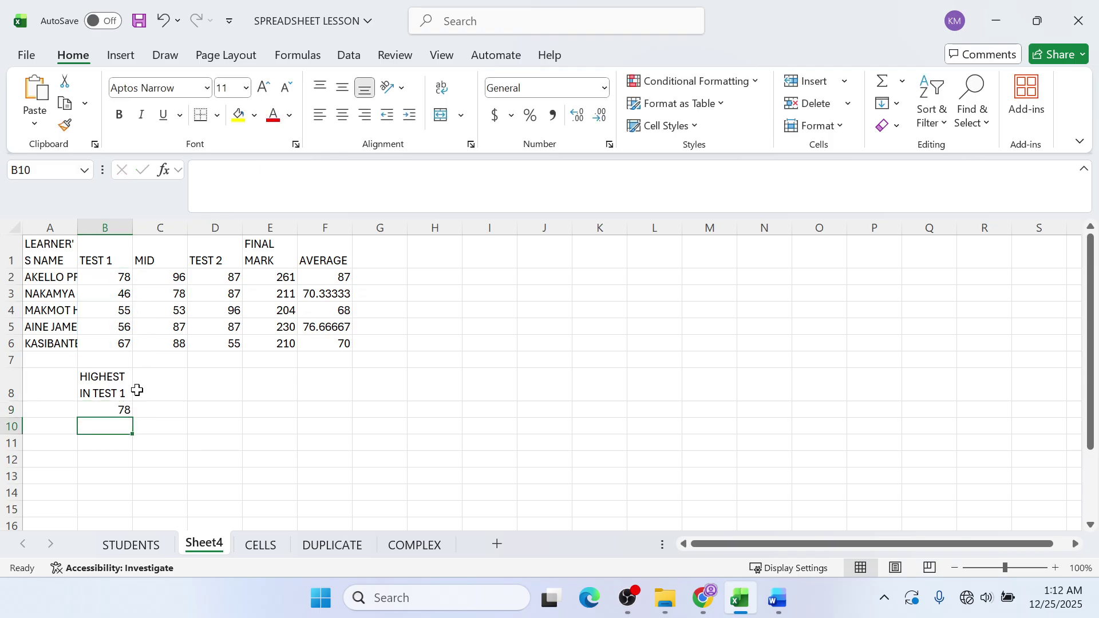
left_click(122, 406)
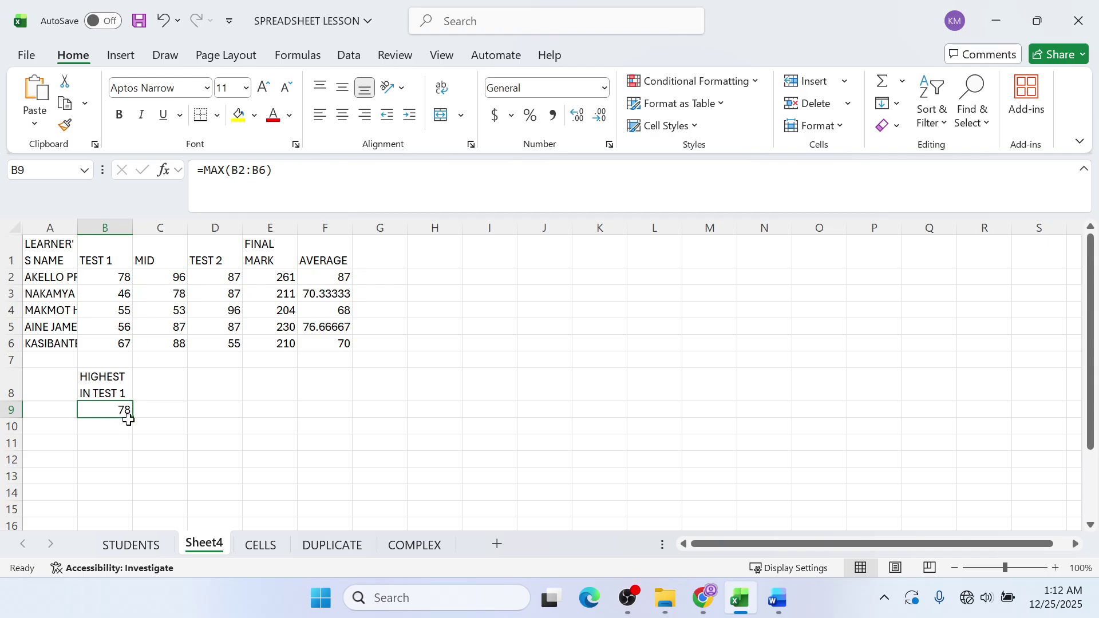
- Copy the B9 MAX formula across to F9, showing 96, 96, 261 and 87
left_click_drag(134, 418, 222, 412)
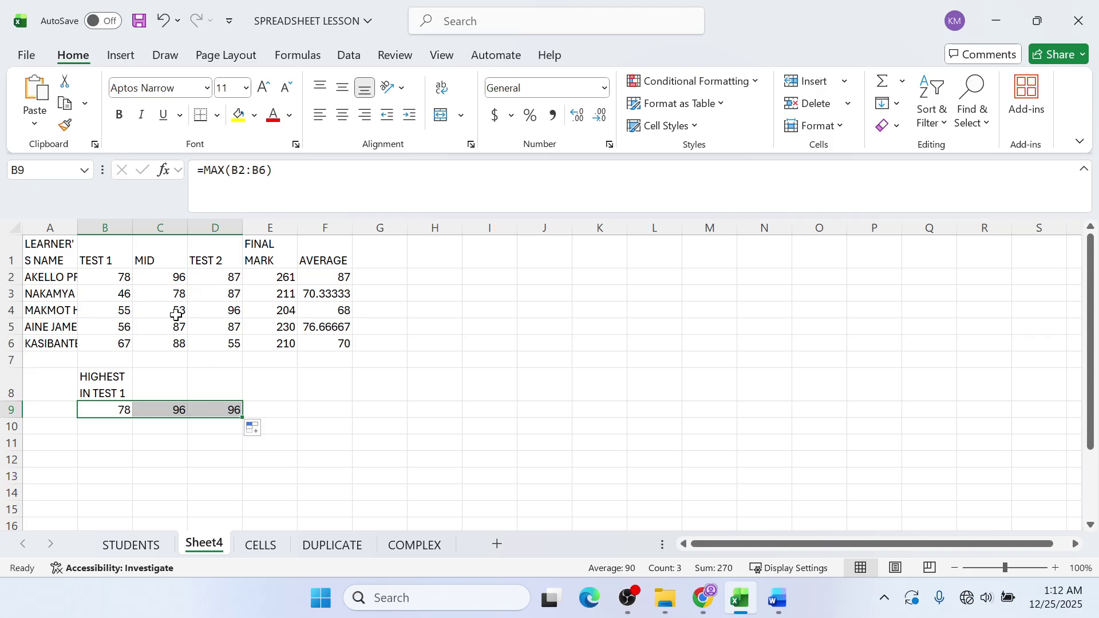
left_click(173, 375)
left_click(220, 391)
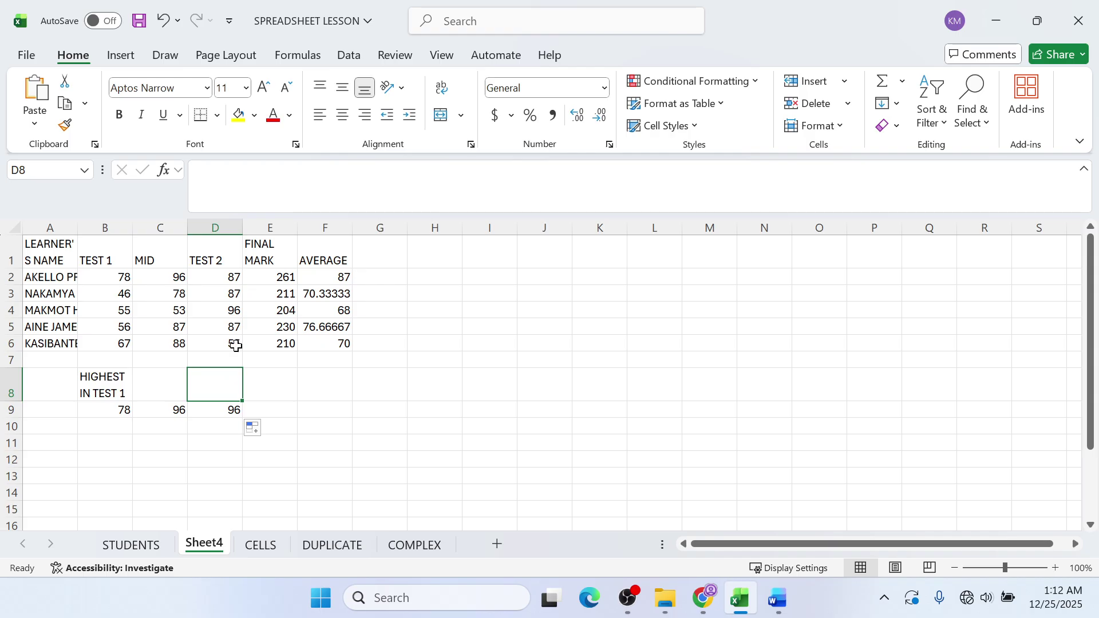
left_click(122, 410)
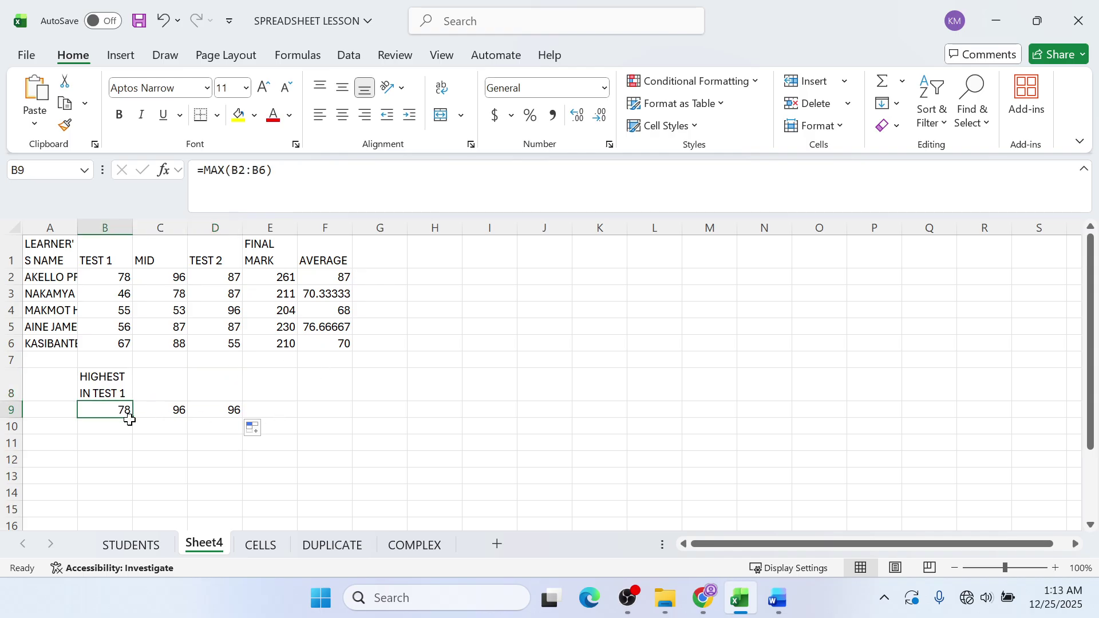
left_click_drag(135, 415, 352, 417)
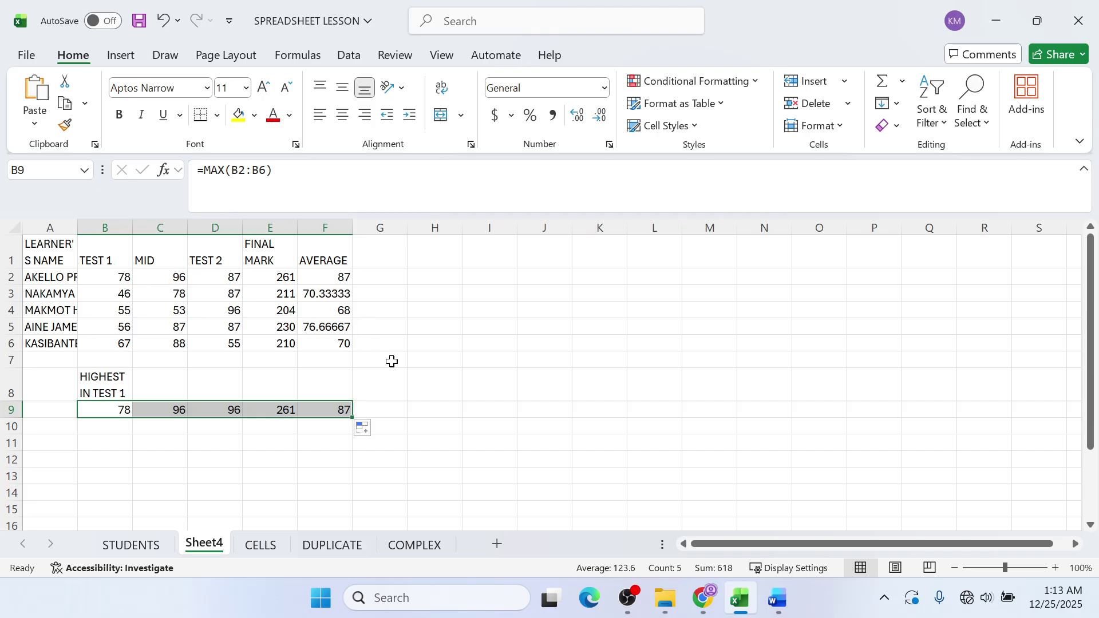
left_click(376, 246)
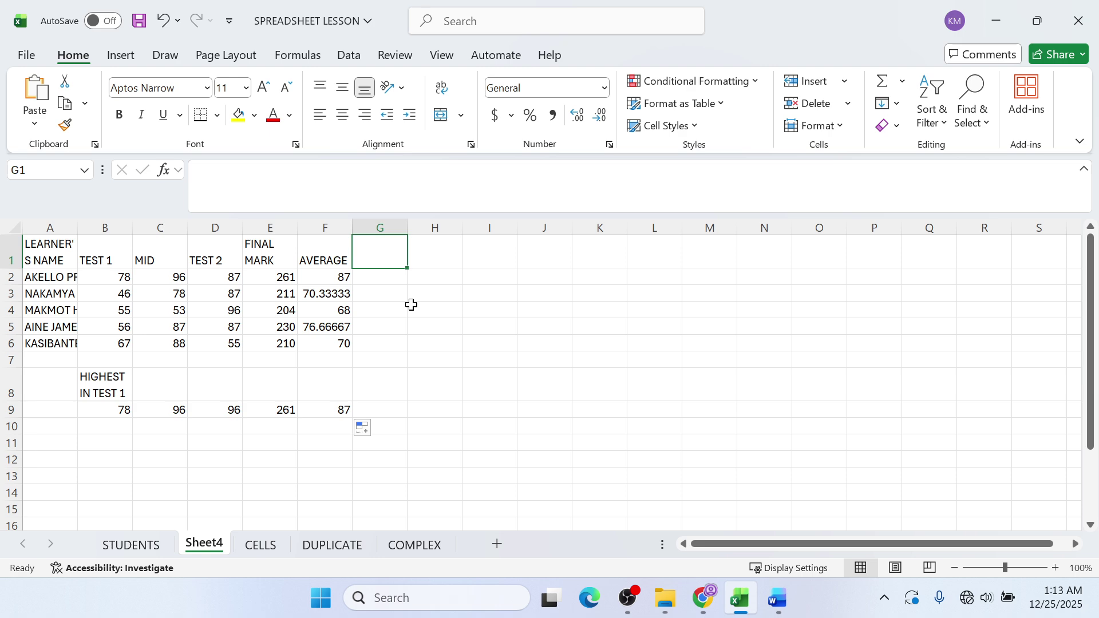
- Highlight the TEST 1 marks with their maximum of 78, then select cell H1
left_click(422, 256)
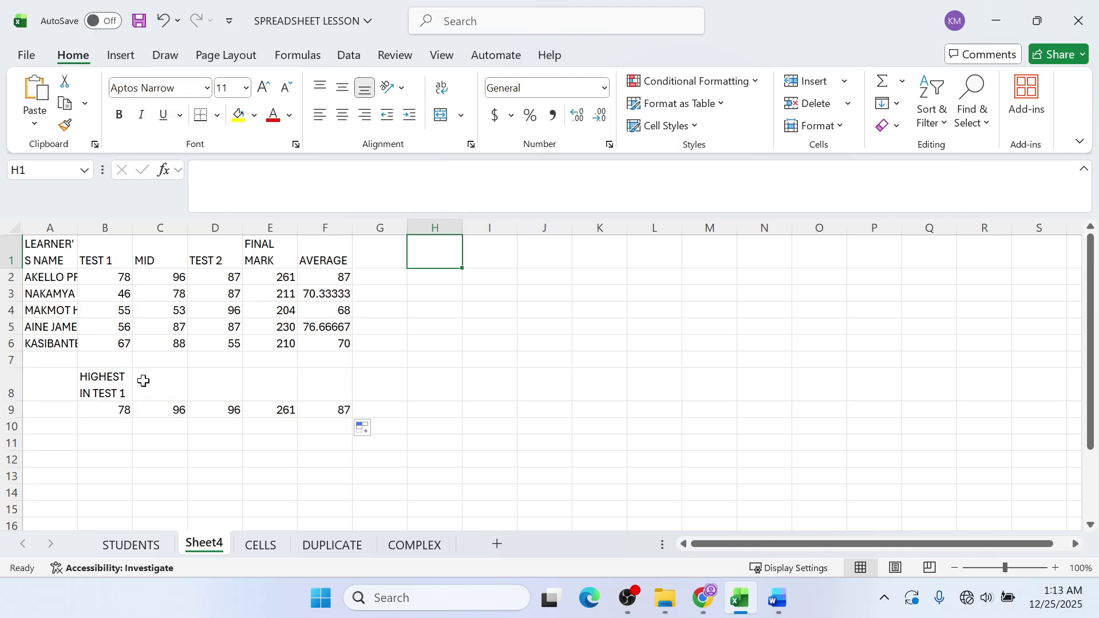
left_click_drag(108, 257, 95, 411)
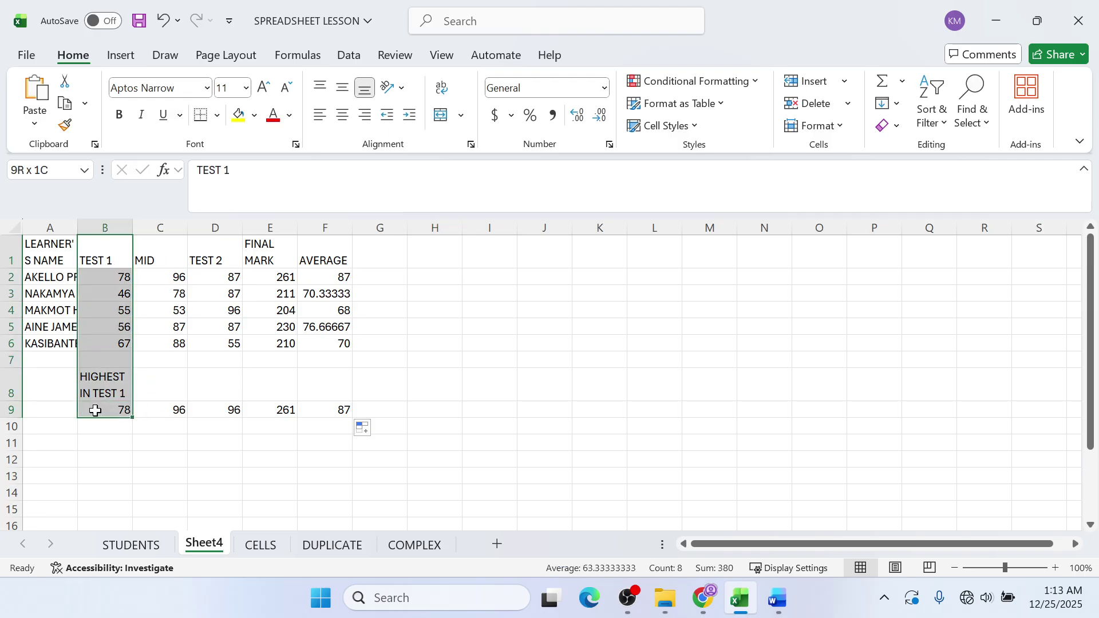
left_click(141, 310)
left_click(92, 279)
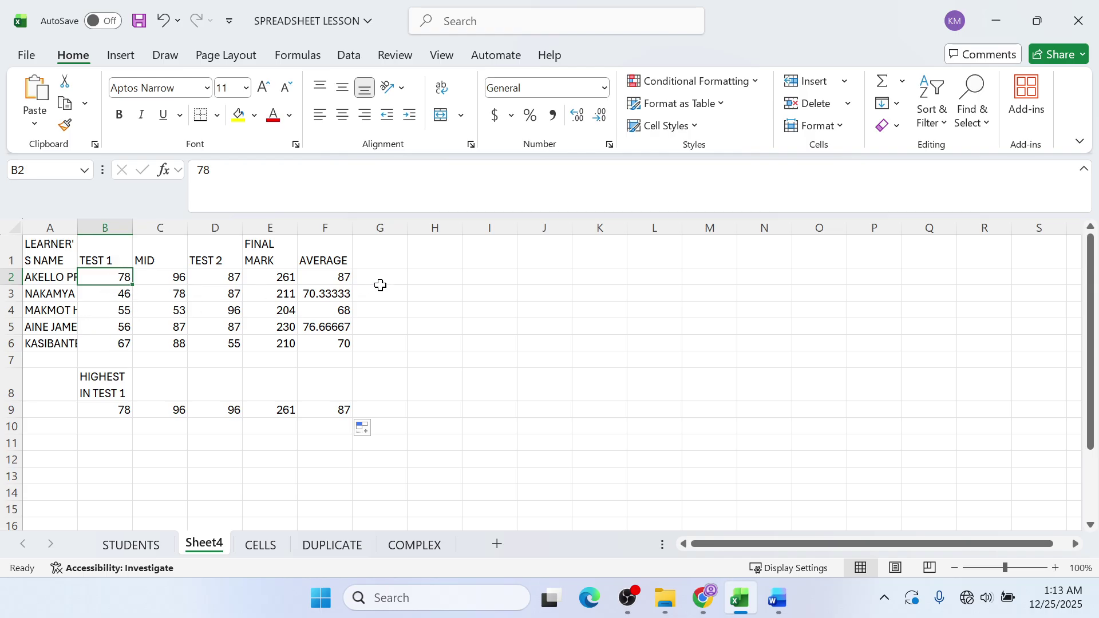
left_click(423, 260)
left_click(445, 278)
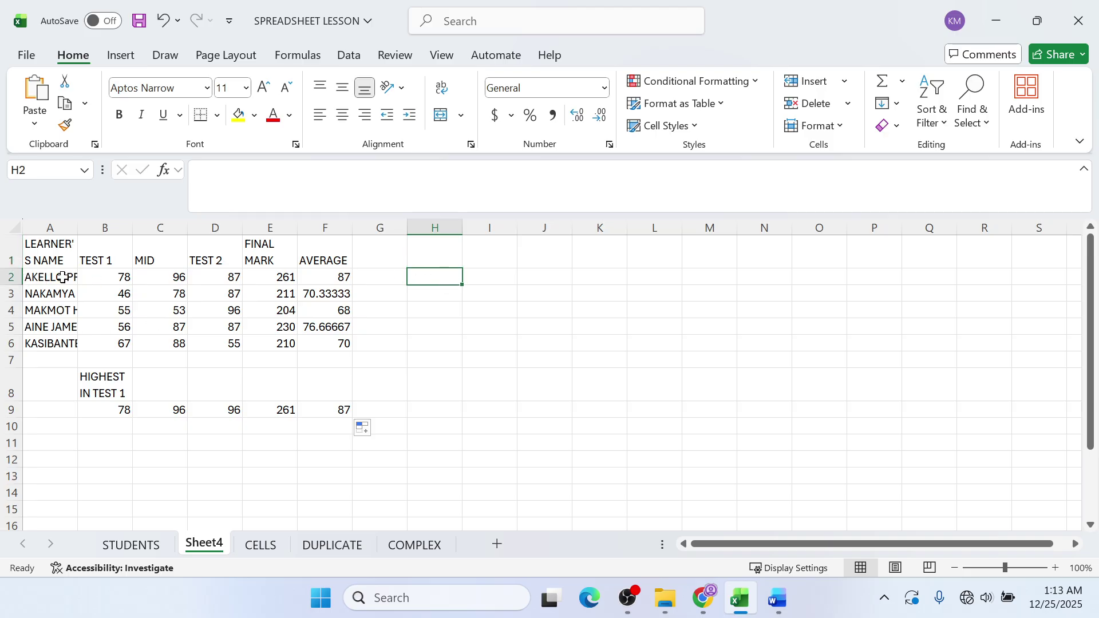
- Enter the heading HIGHEST MARK FOR A LEARNER in cell H1
left_click(430, 263)
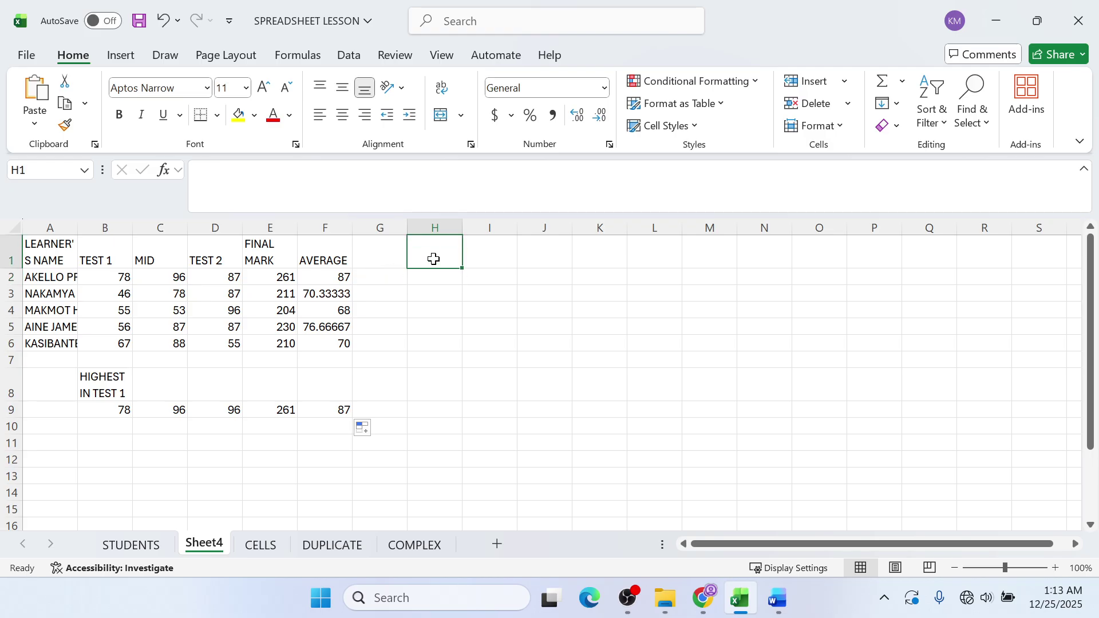
left_click(427, 273)
left_click(435, 255)
type("HI")
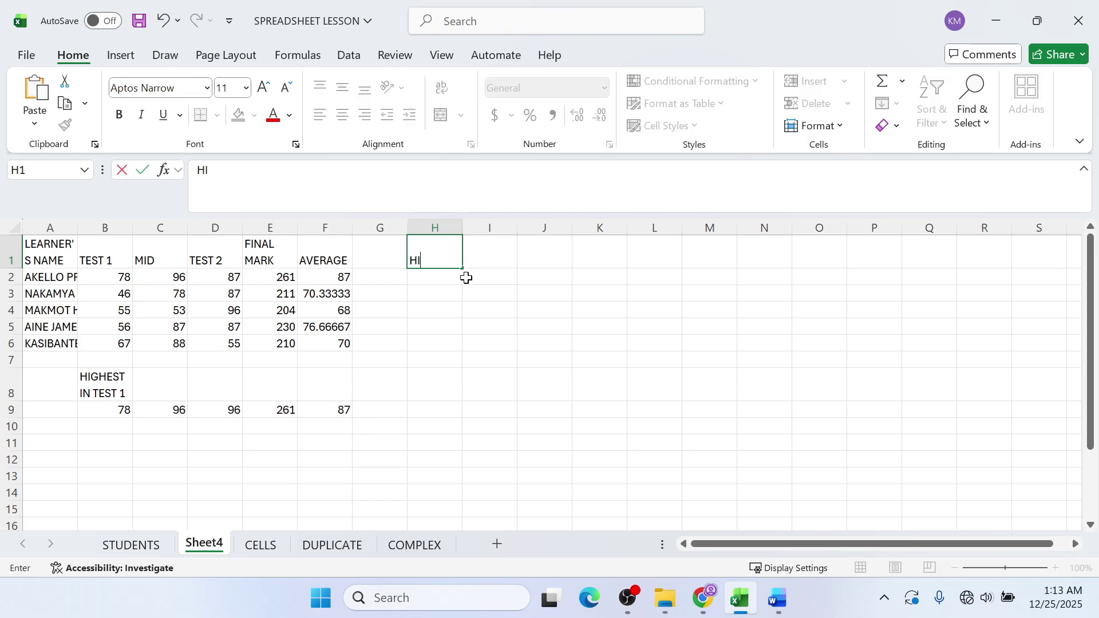
type("GHEST MARK")
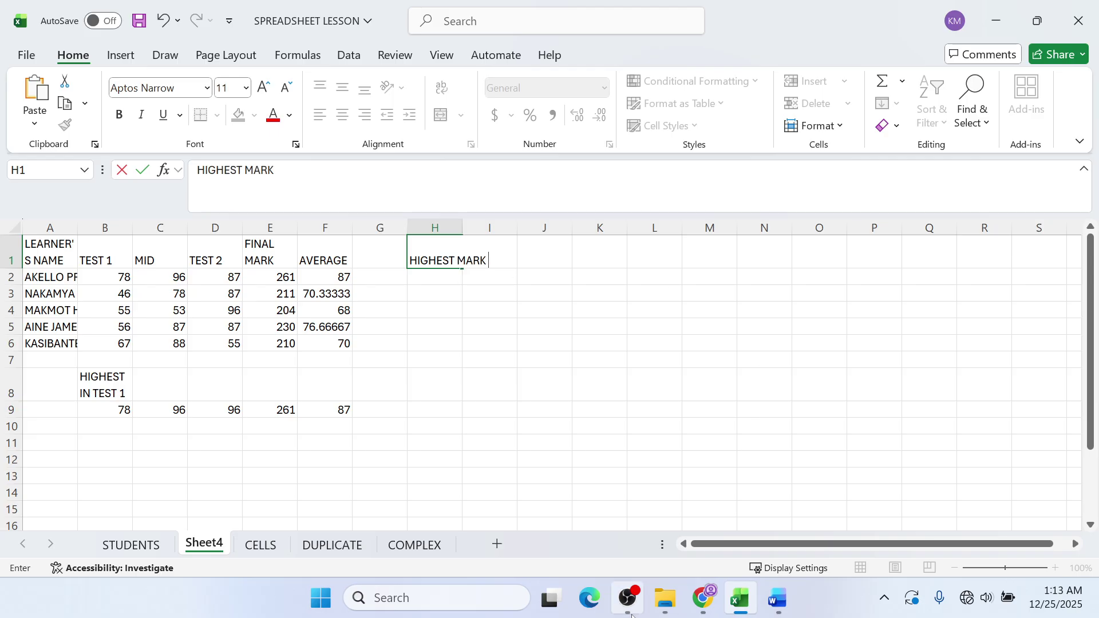
type(" FOR")
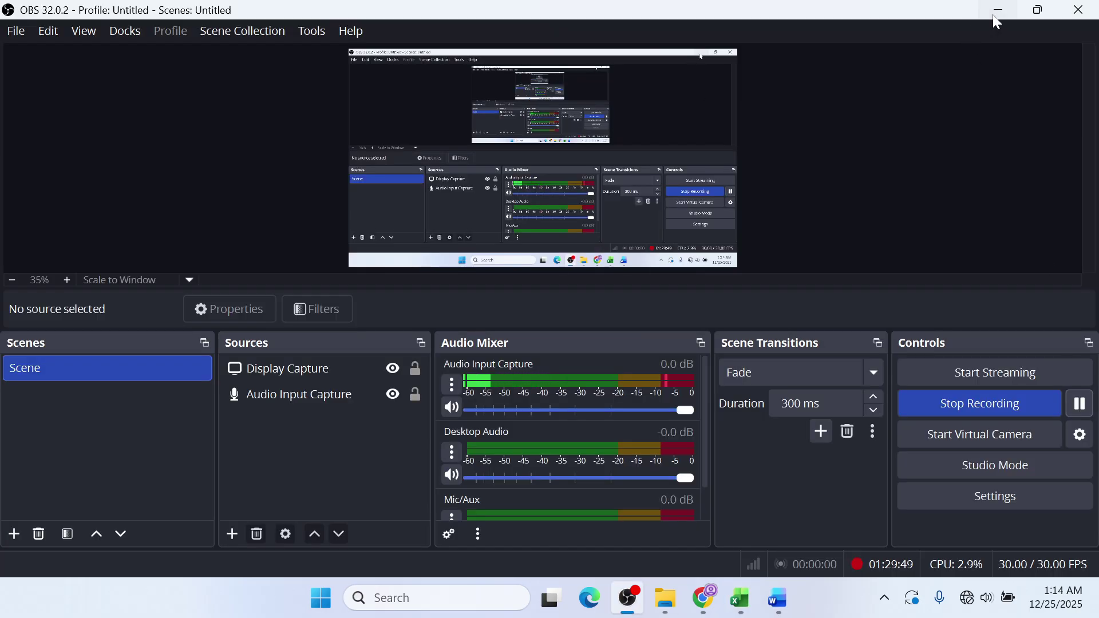
left_click(995, 14)
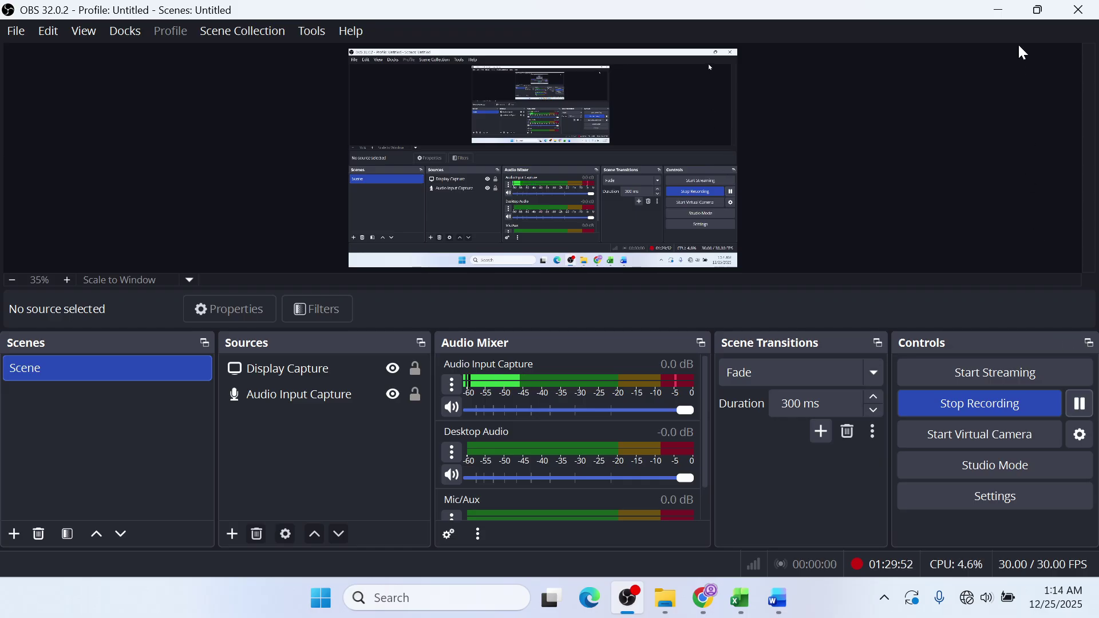
left_click(992, 17)
type("A LEAR")
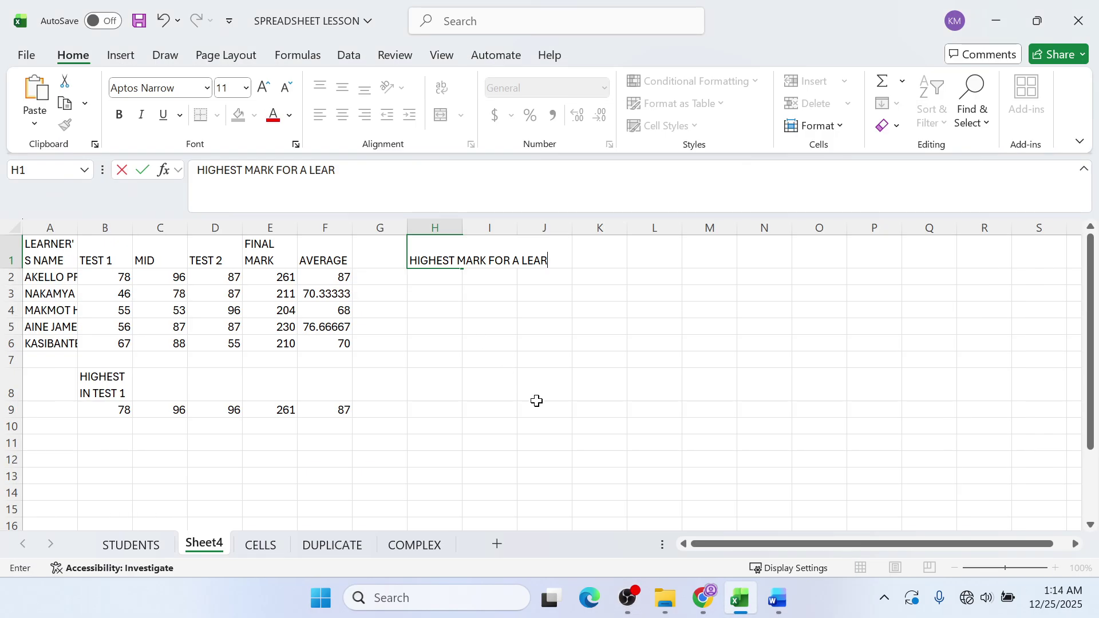
type("NER")
key("Return")
key("Return")
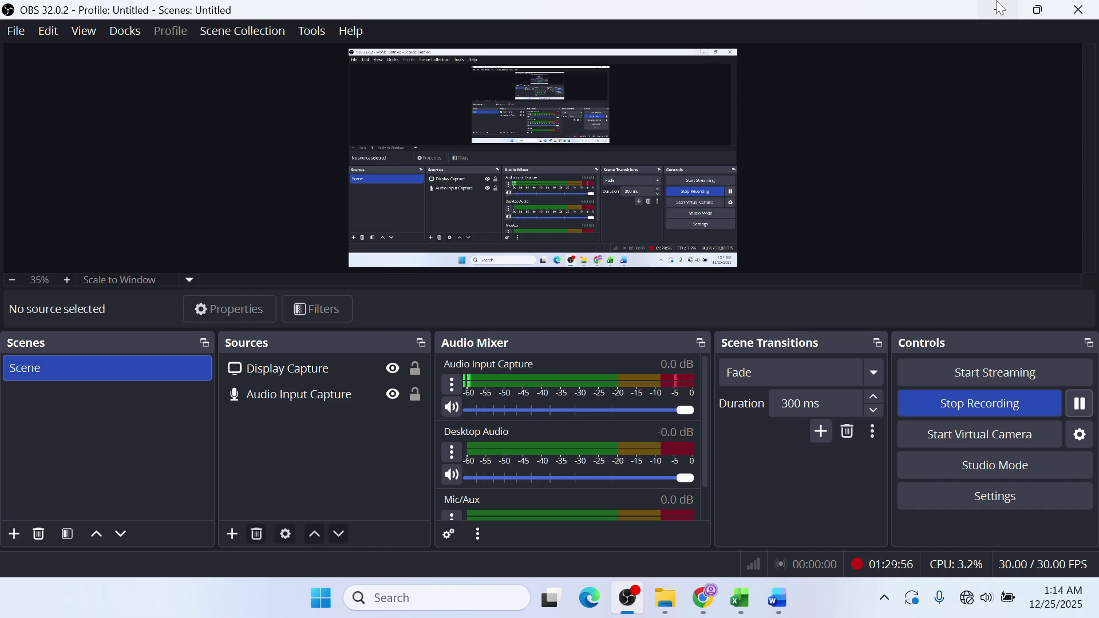
- Widen column H so the heading fits on two lines
left_click(993, 11)
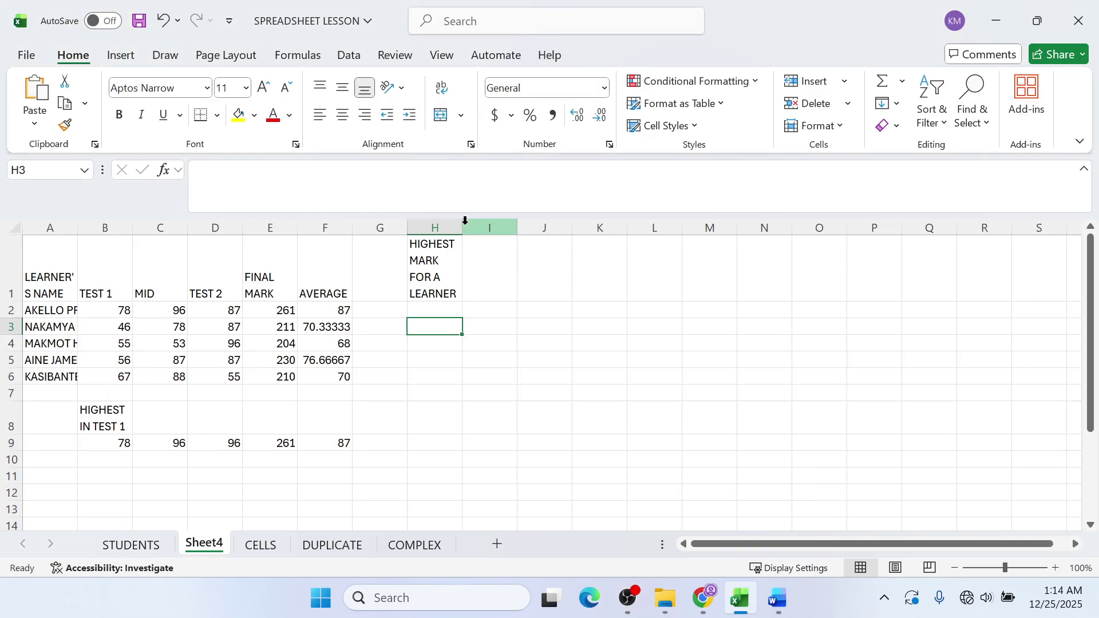
left_click_drag(462, 231, 495, 229)
left_click(459, 312)
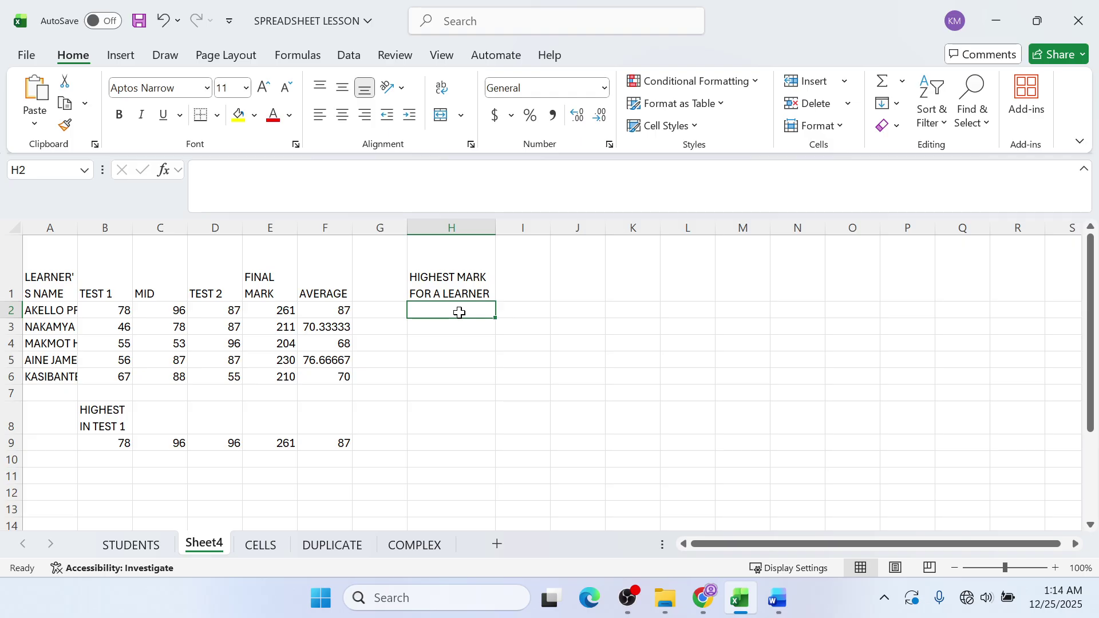
- Enter =MAX(B2:D2) in H2 for the first learner's highest mark
type("=MAX")
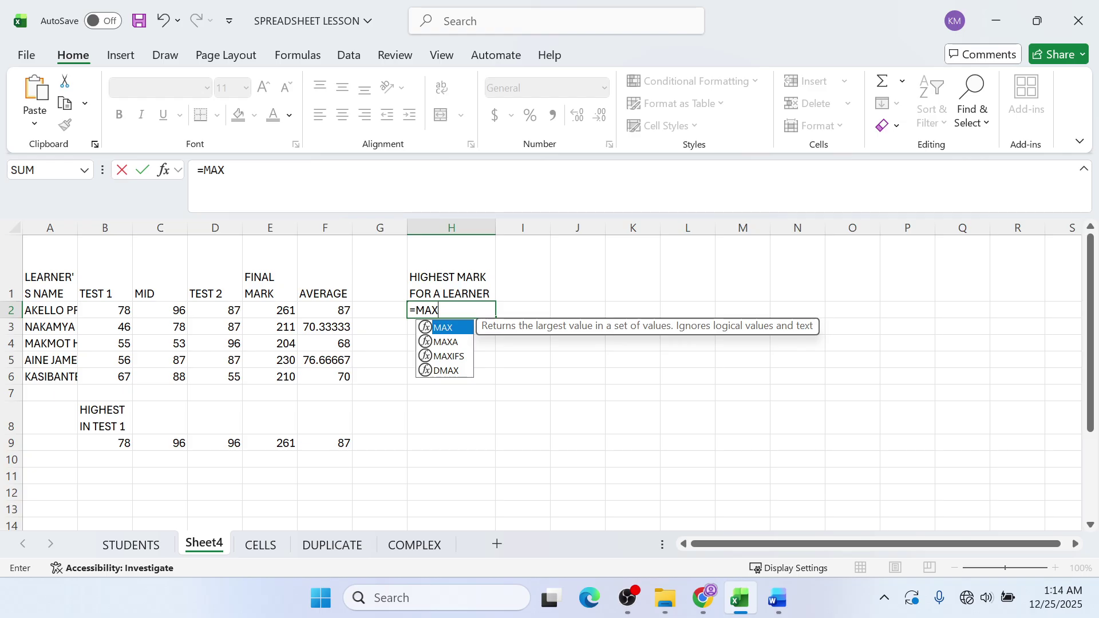
type("(")
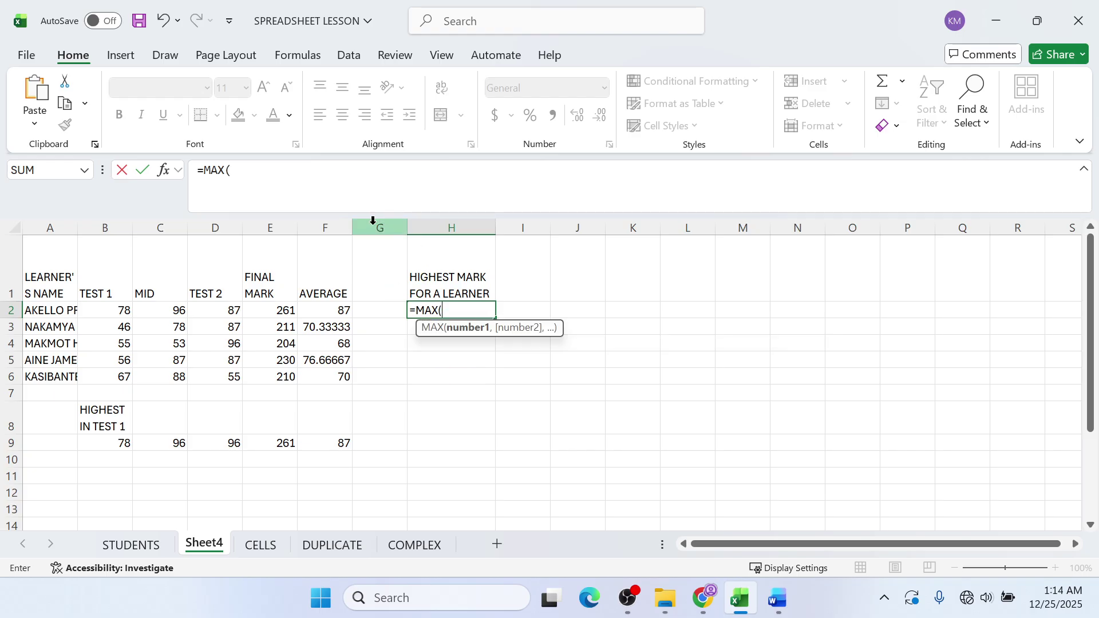
left_click(106, 310)
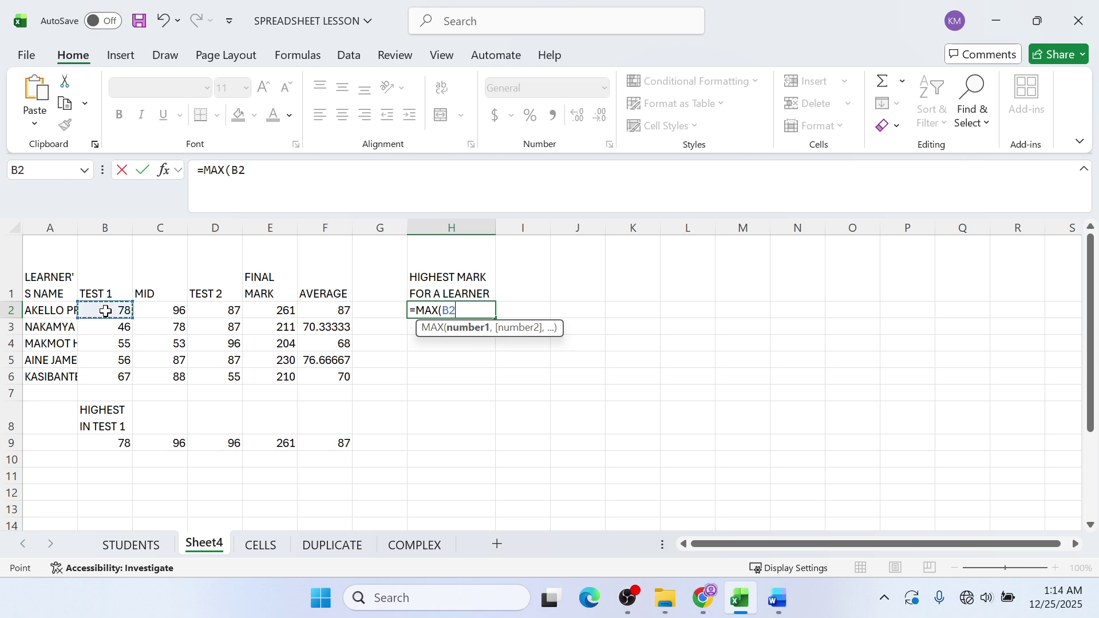
left_click_drag(105, 310, 229, 312)
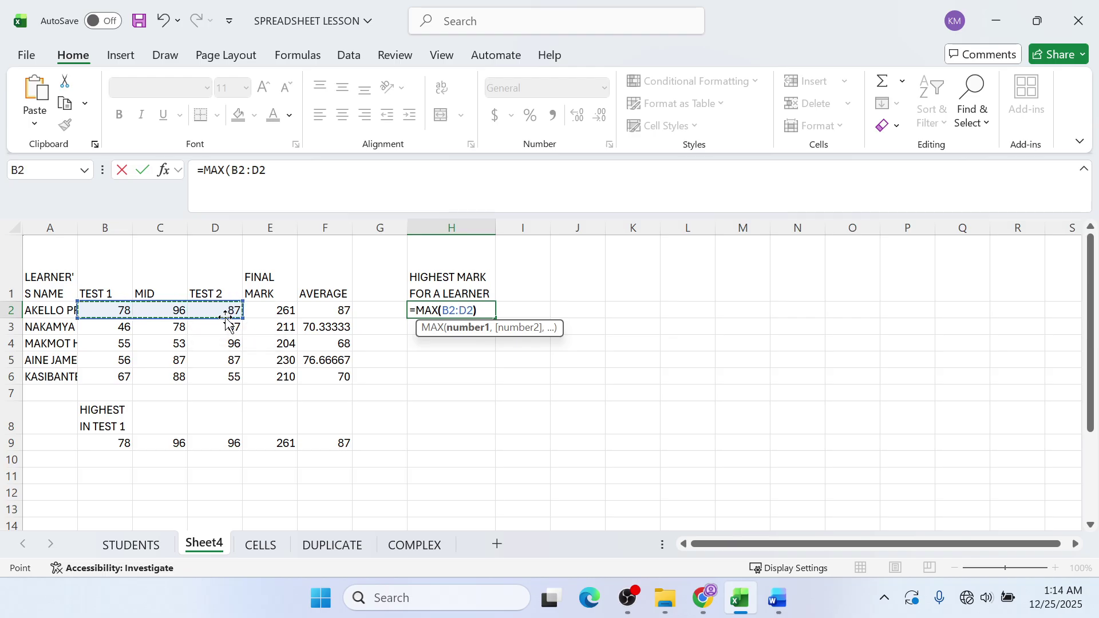
type(")")
key("Return")
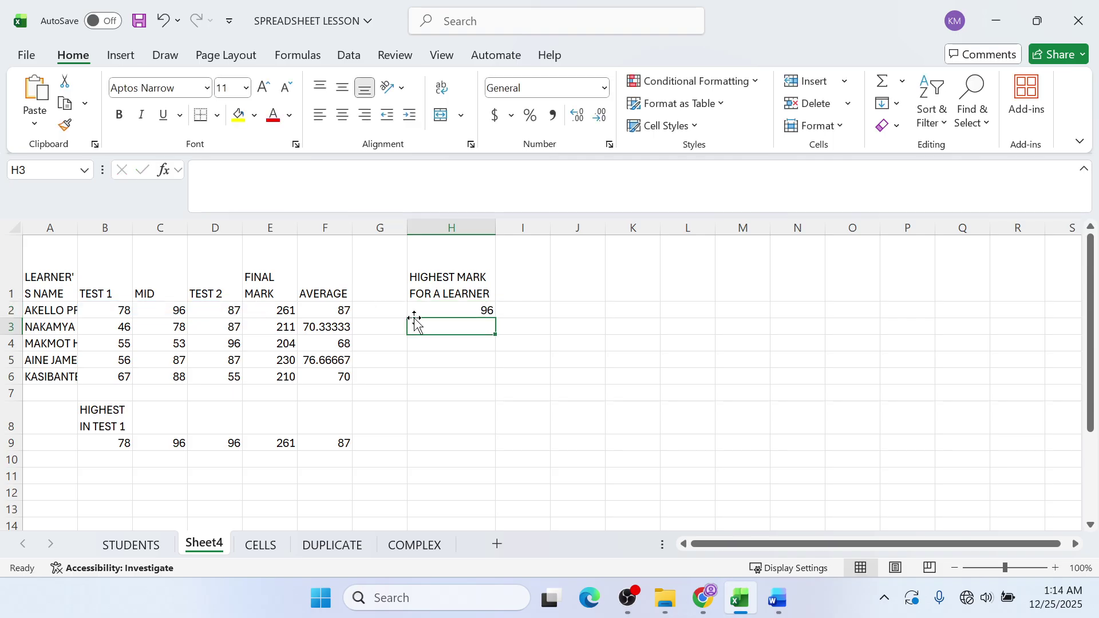
- Copy the MAX formula down to H6 and check the results 96, 87, 96, 87, 88
left_click(426, 312)
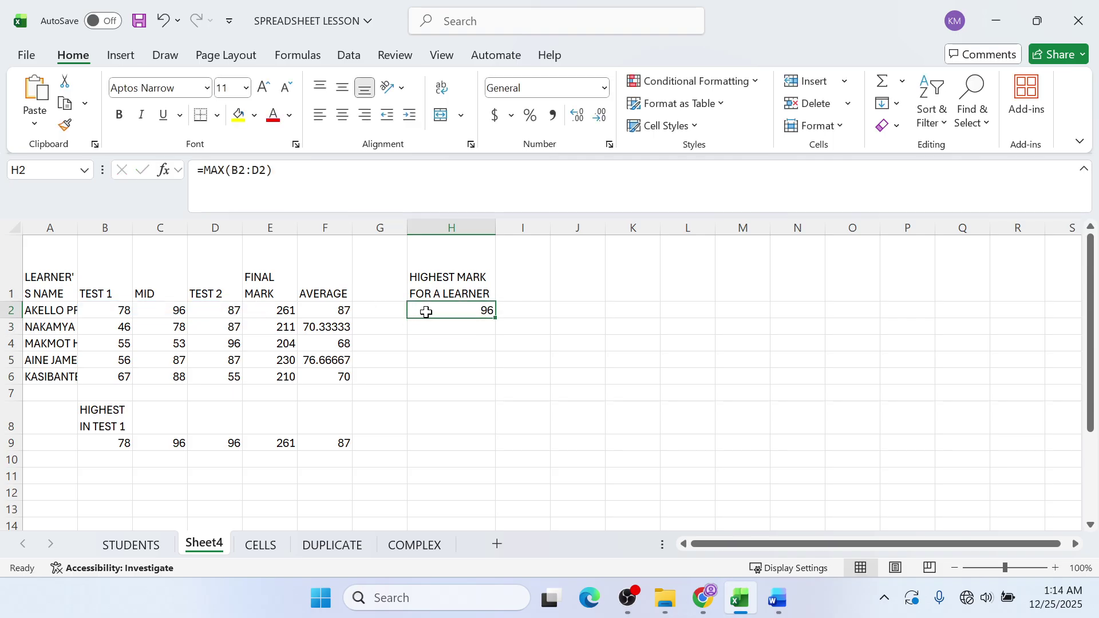
left_click_drag(494, 318, 489, 381)
left_click(482, 327)
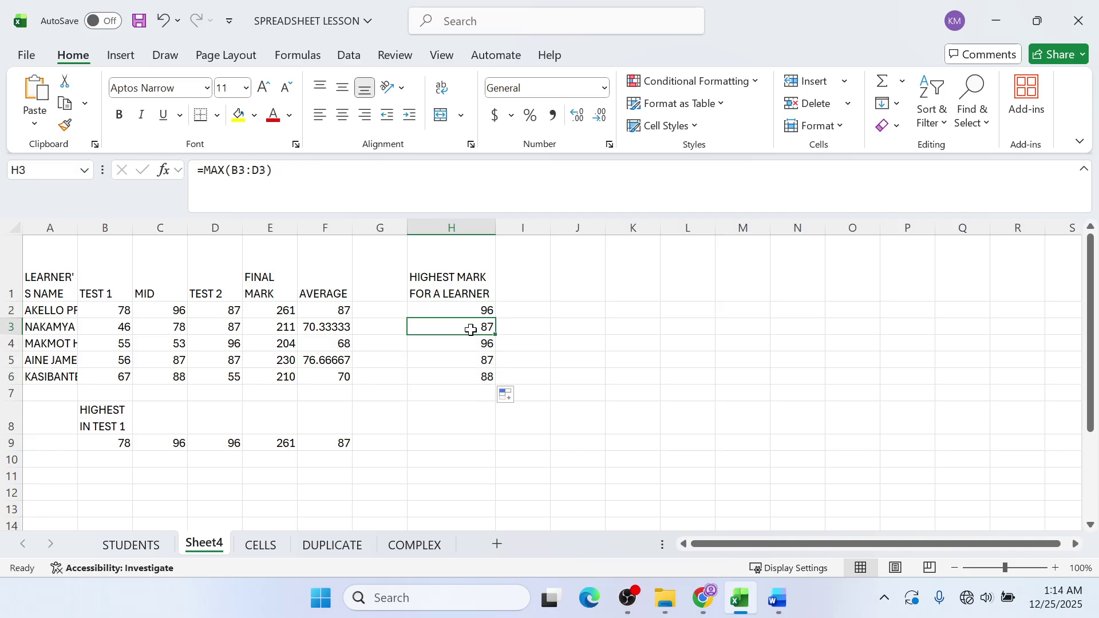
left_click(458, 344)
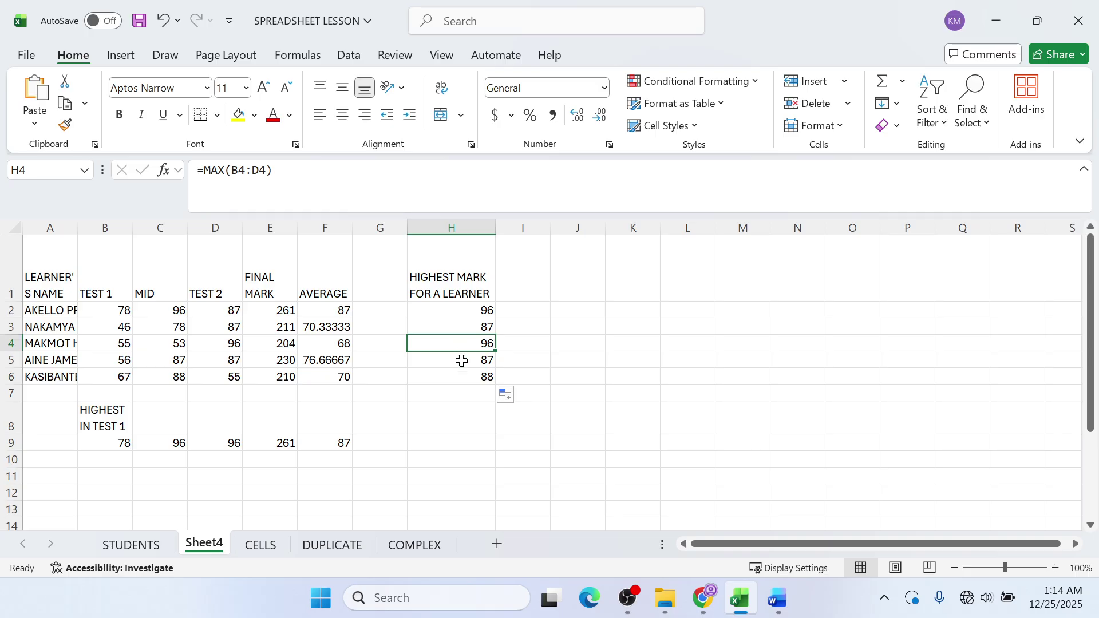
left_click(459, 361)
left_click(458, 376)
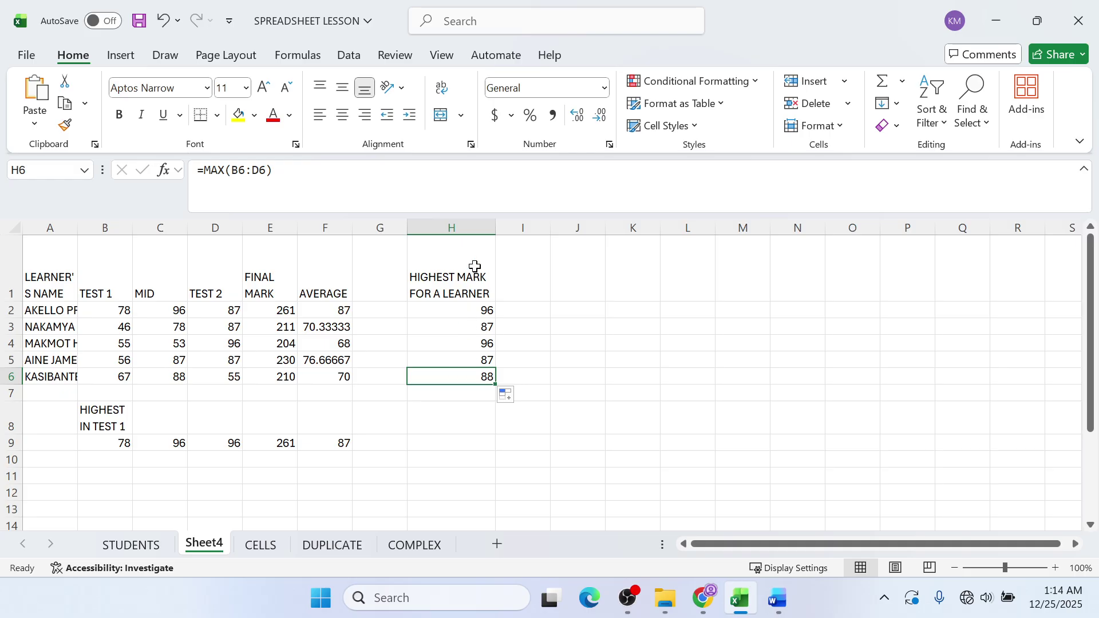
left_click(501, 266)
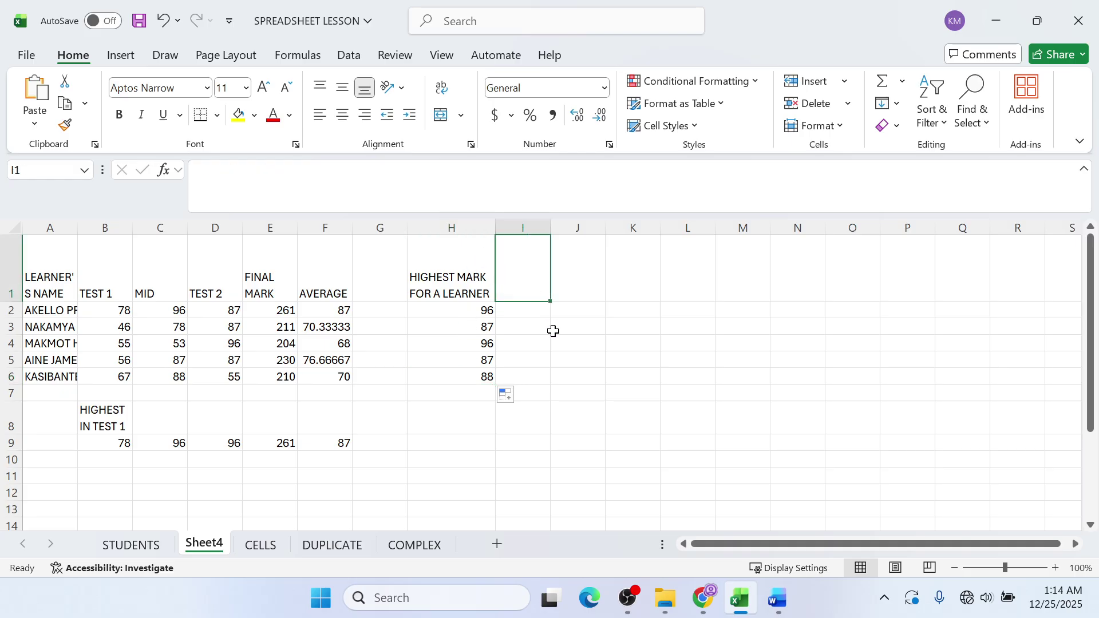
- Head column I LOWEST, enter =MIN(B2:D2) in I2 and fill it down to I6
type("LOWEST")
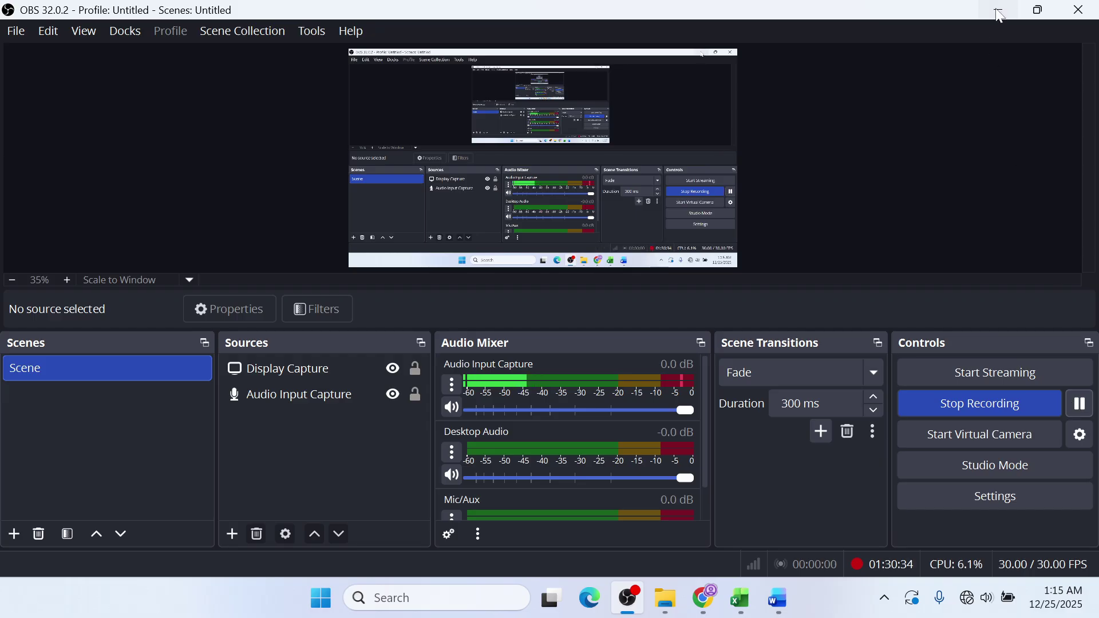
left_click(999, 11)
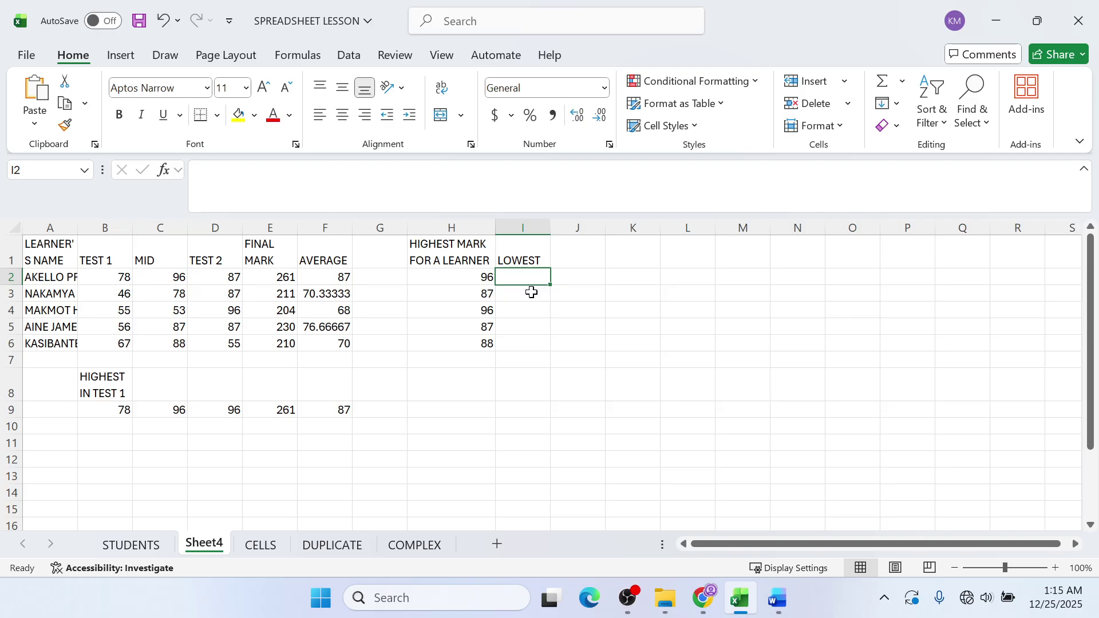
type("=MIN")
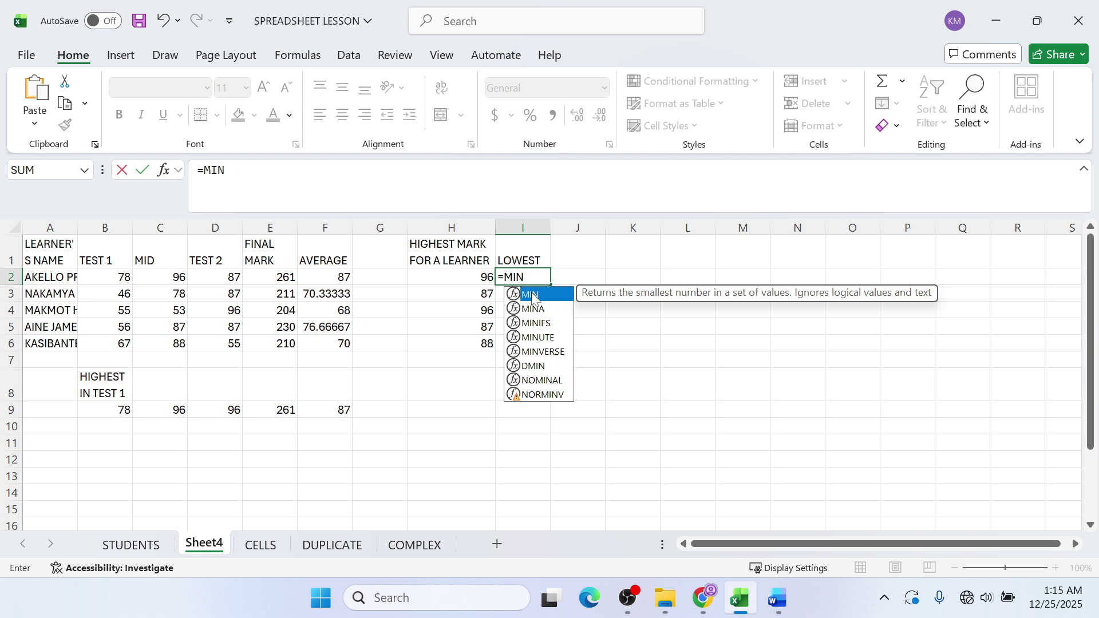
double_click(532, 295)
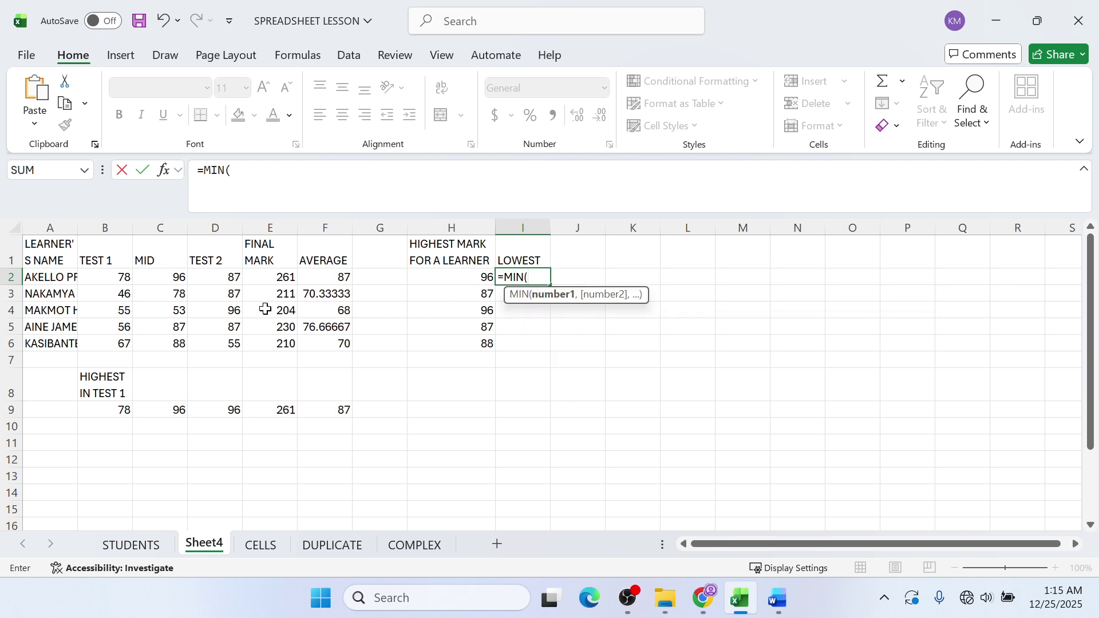
left_click(122, 280)
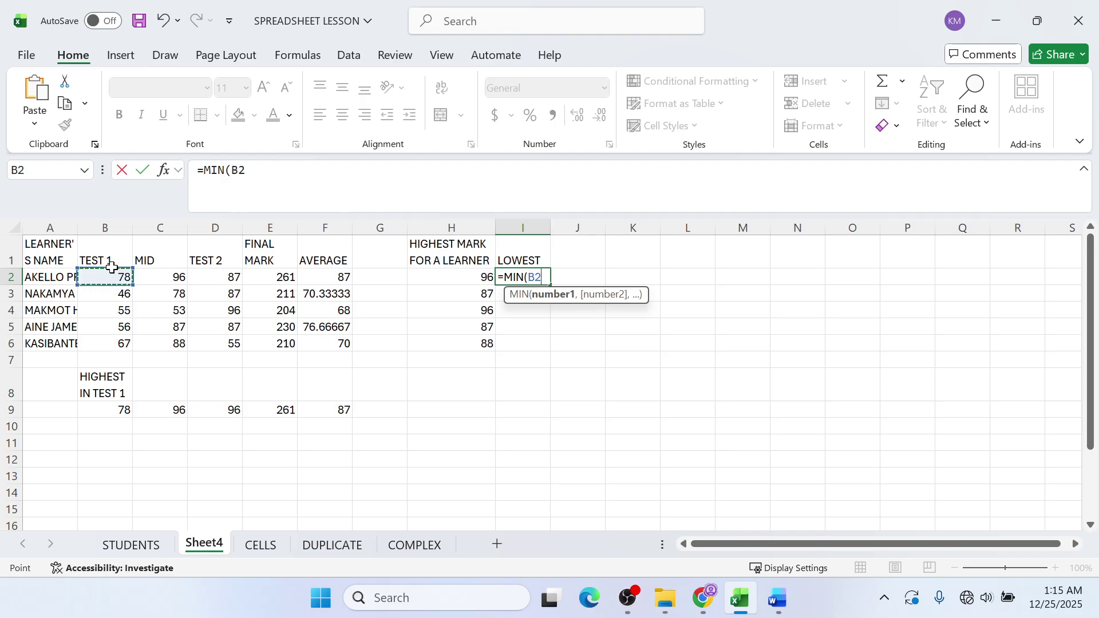
key("F8")
left_click(217, 281)
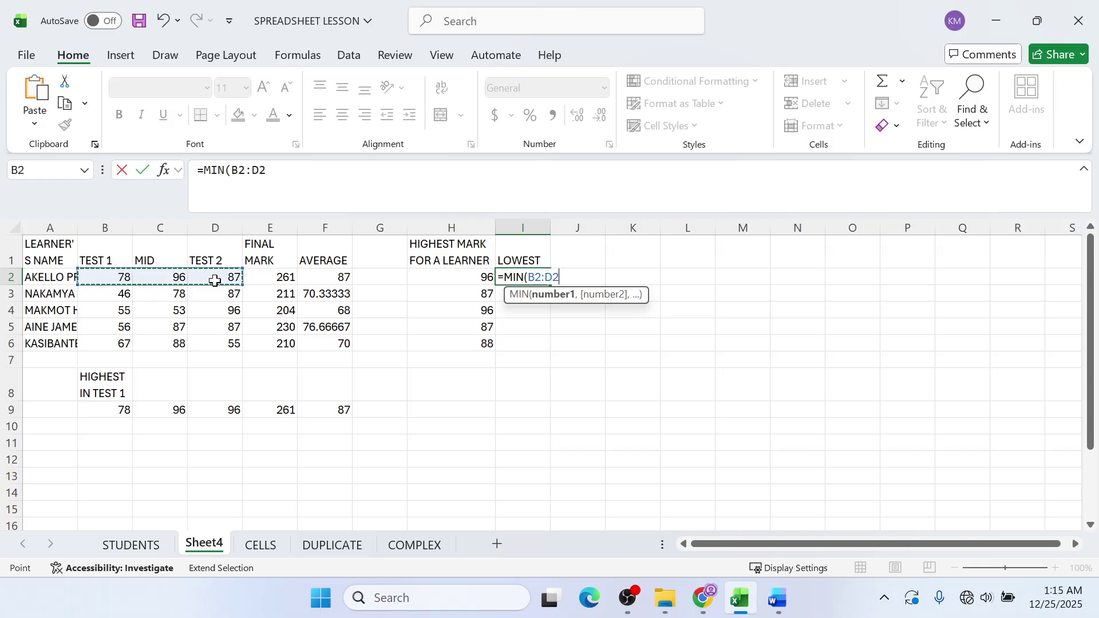
key("Return")
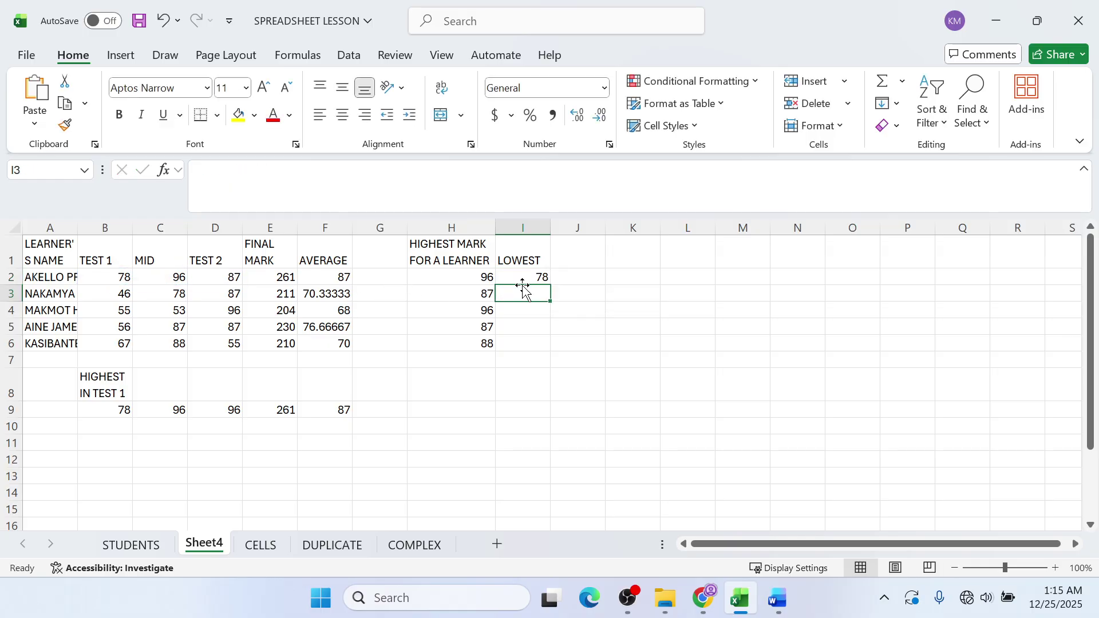
left_click(529, 278)
left_click_drag(551, 287, 544, 348)
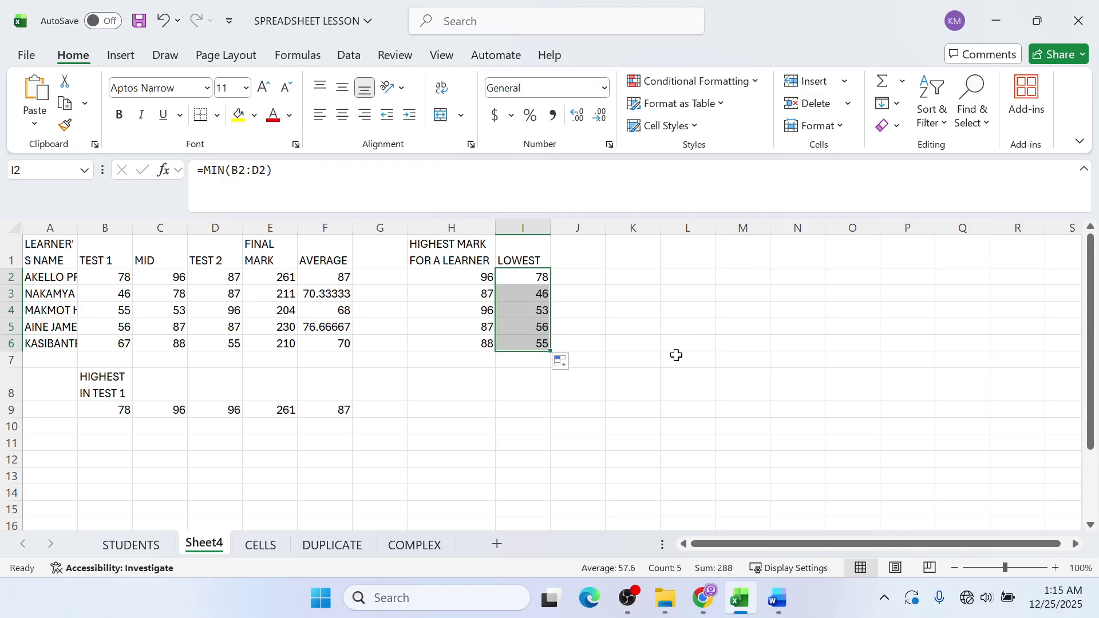
- Enter =MIN(B2:B6) in B10 for the lowest TEST 1 mark
left_click(87, 426)
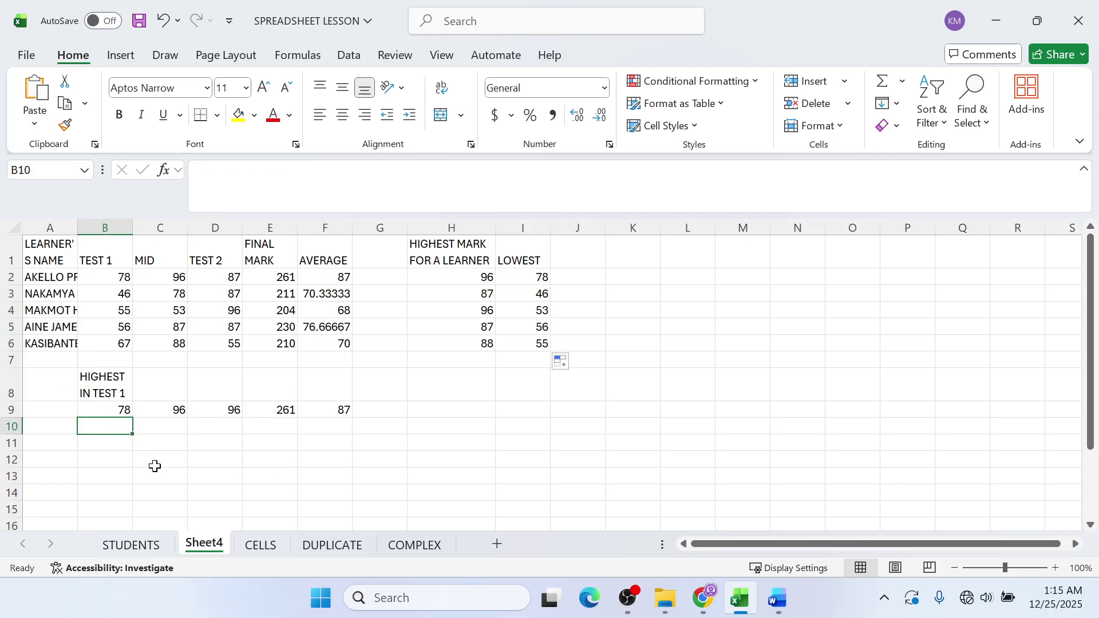
type("=")
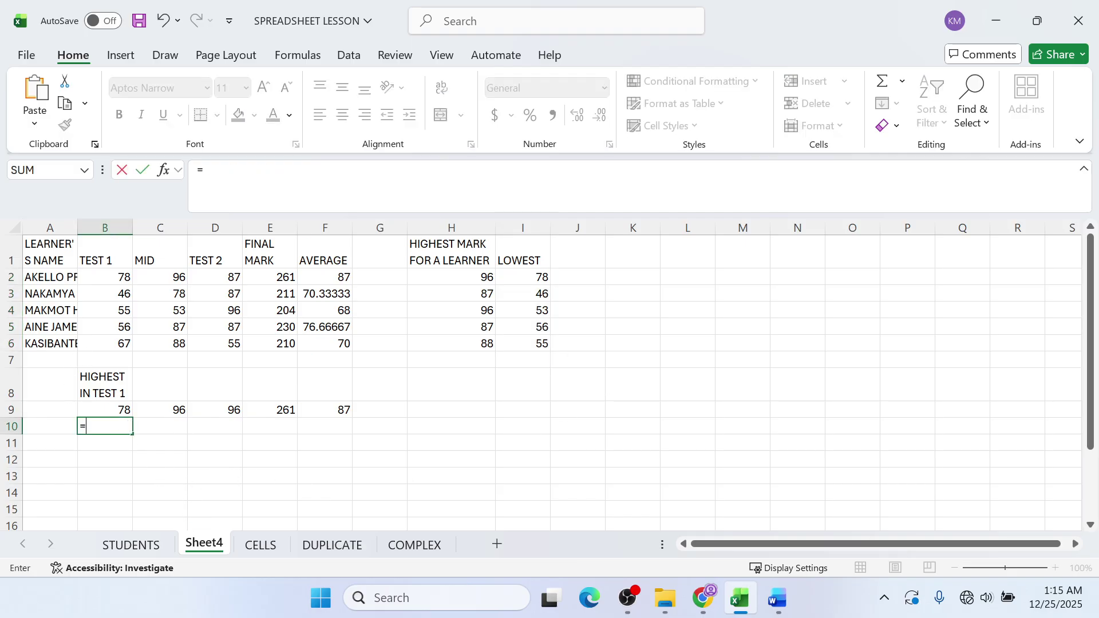
type("MIN(")
left_click(627, 598)
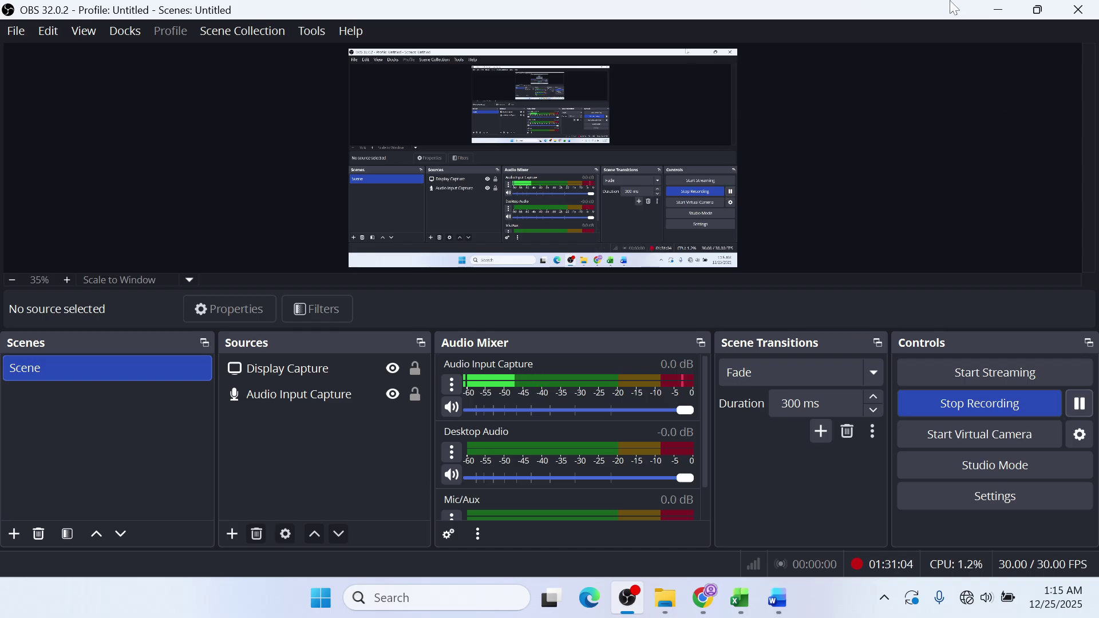
left_click(998, 25)
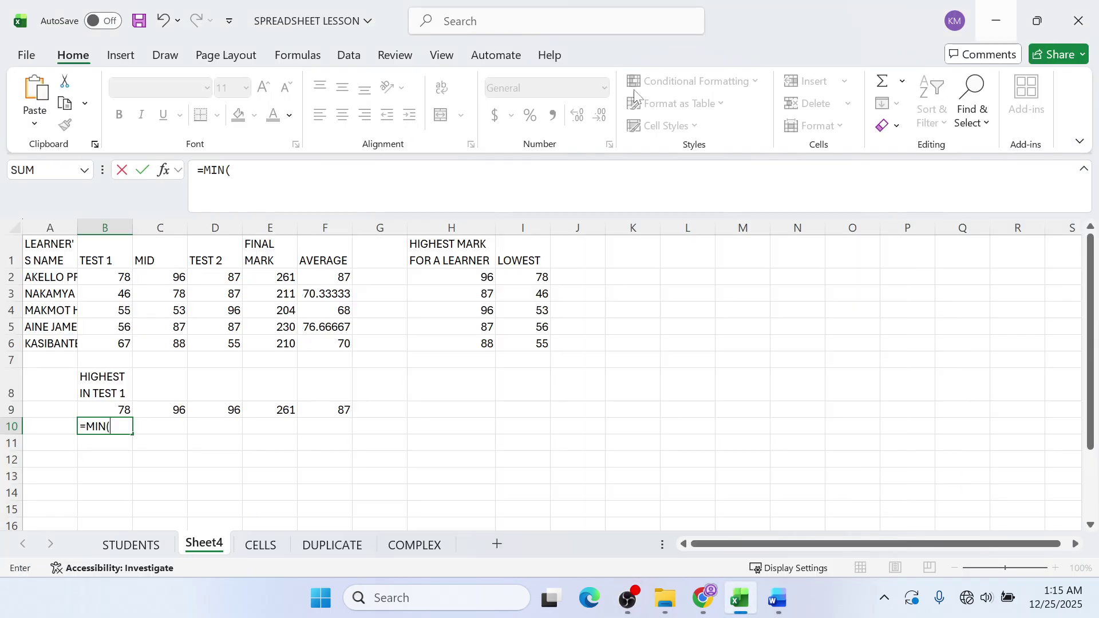
left_click(113, 277)
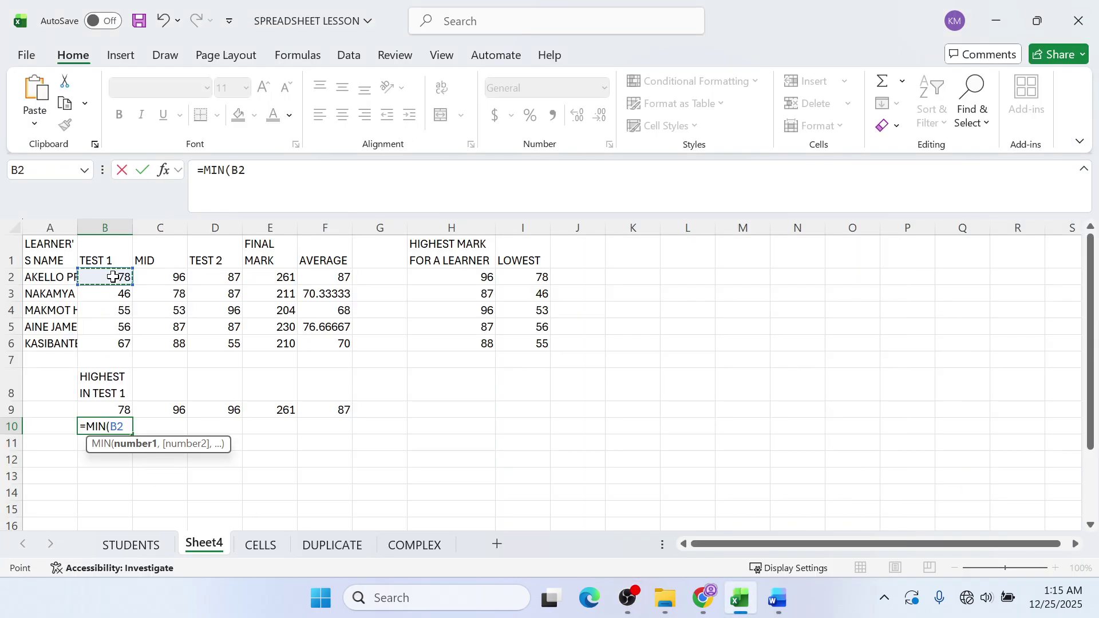
left_click_drag(113, 277, 115, 341)
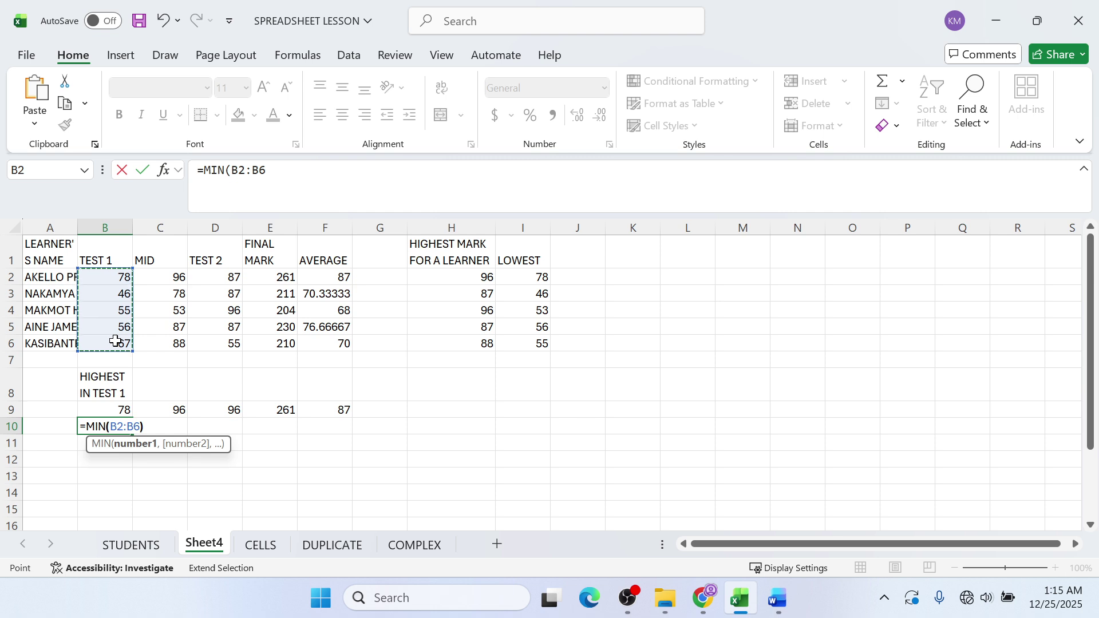
key("Return")
- Copy the MIN formula across to F10, giving 46, 53, 55, 204, 68
left_click(127, 428)
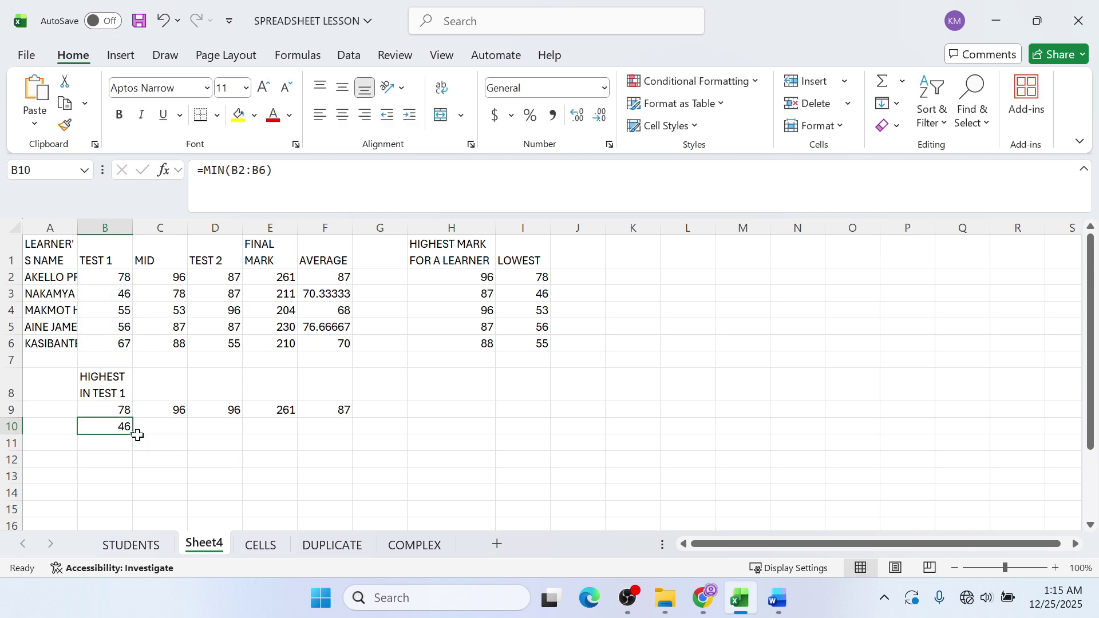
left_click_drag(133, 434, 342, 442)
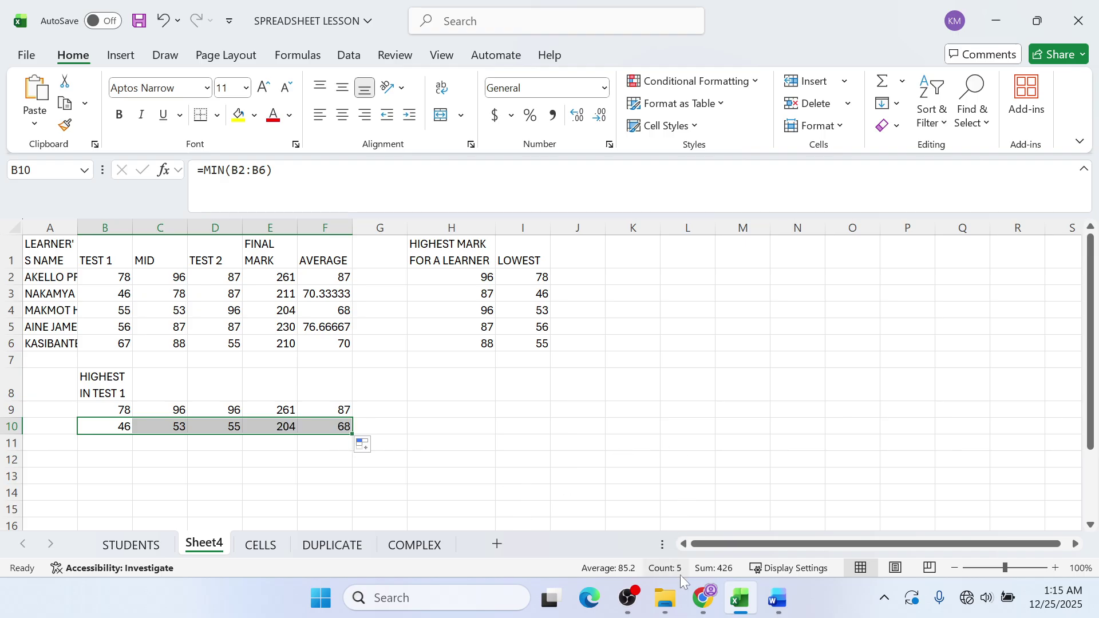
left_click(699, 598)
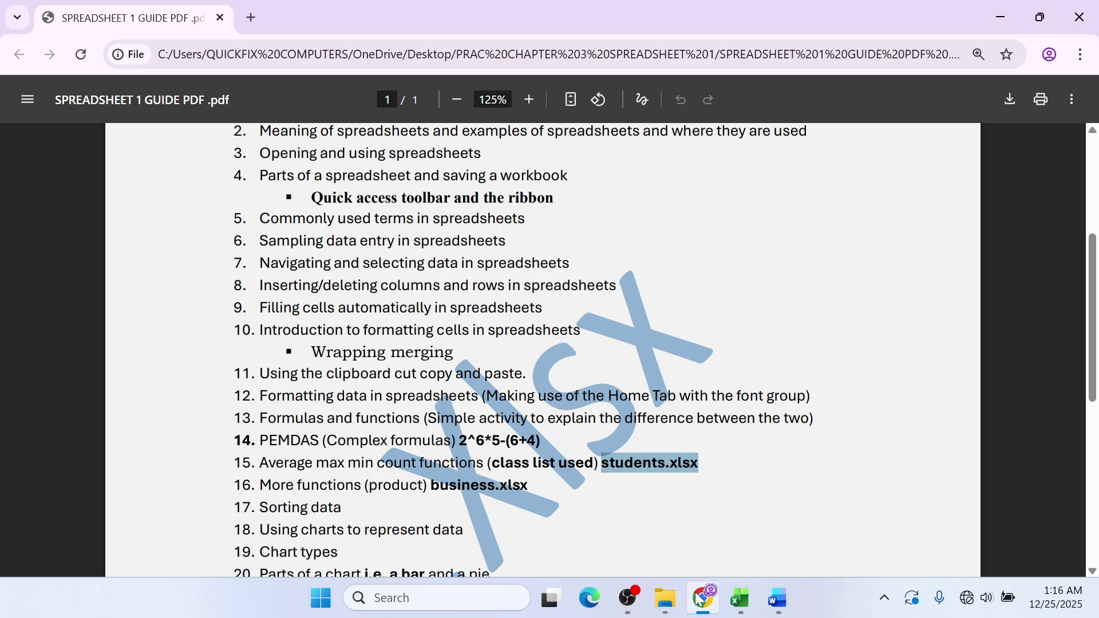
left_click(996, 11)
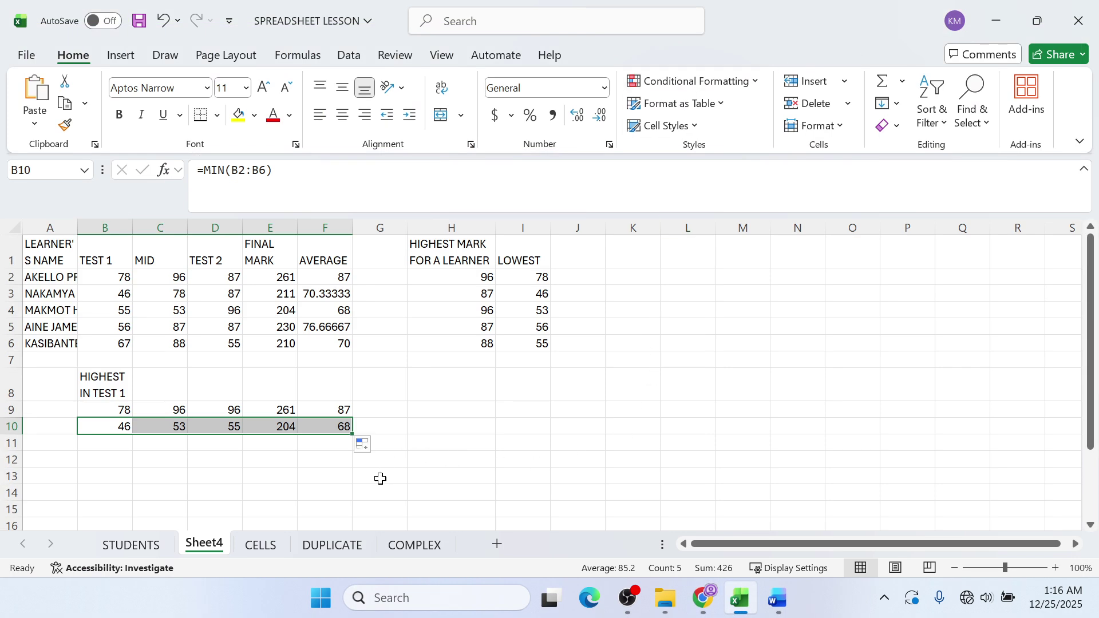
- Switch to the STUDENTS sheet and select cell B10 below the table
left_click(279, 551)
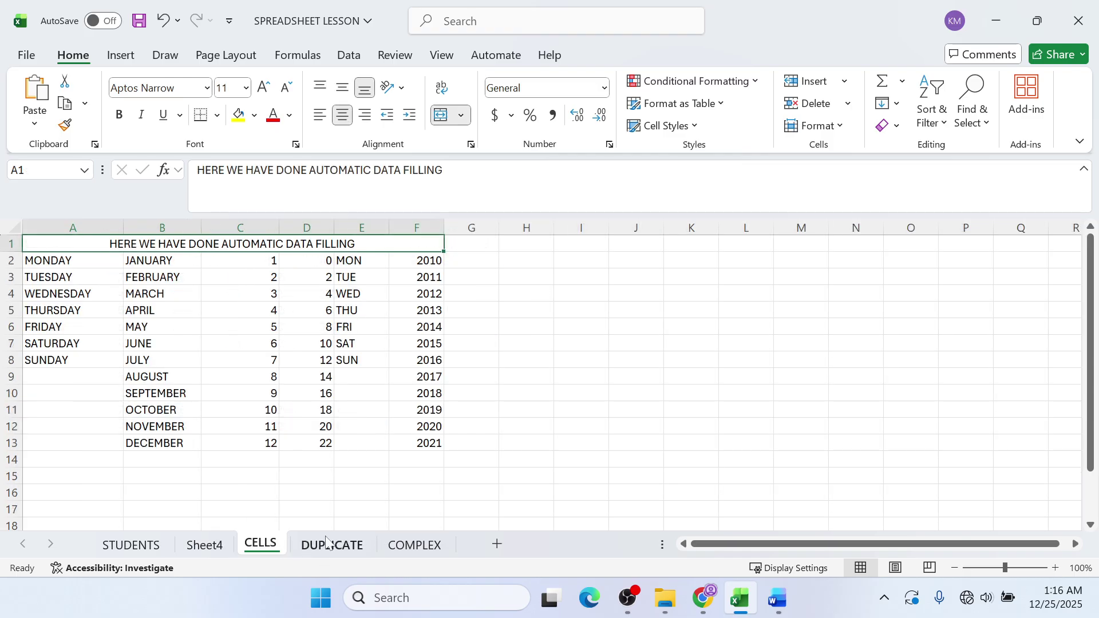
left_click(326, 543)
left_click(394, 545)
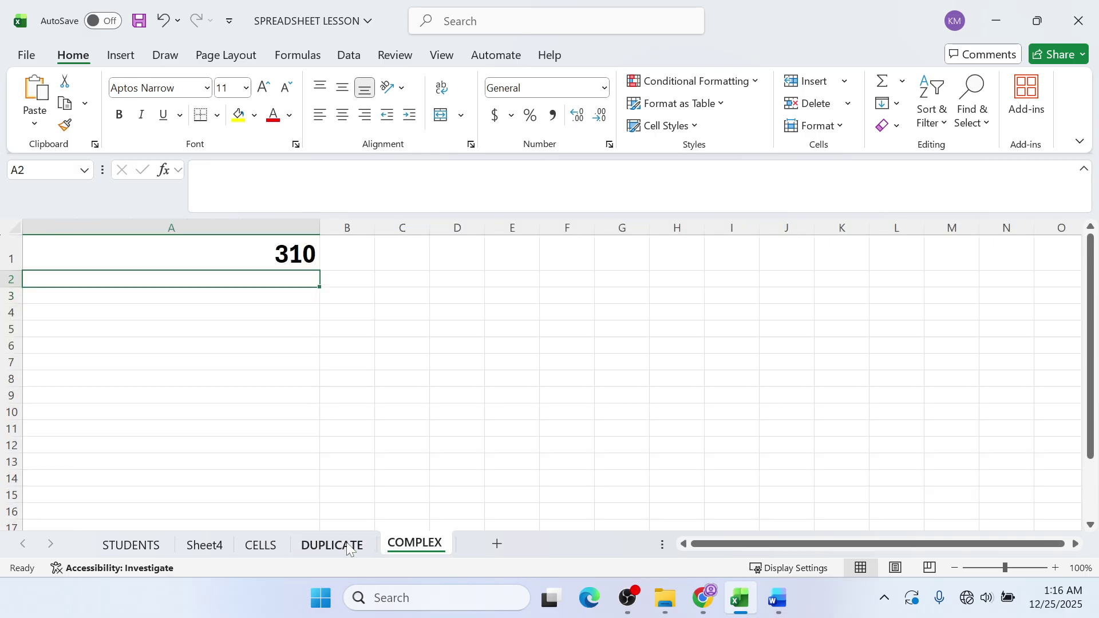
left_click(350, 548)
left_click(143, 545)
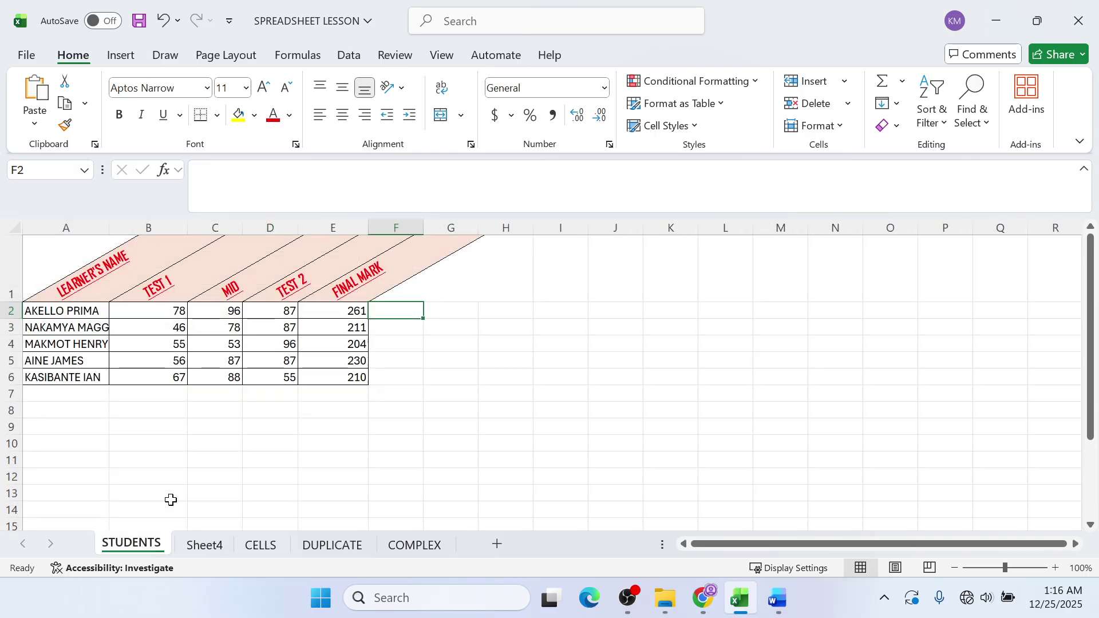
left_click(157, 407)
left_click(156, 438)
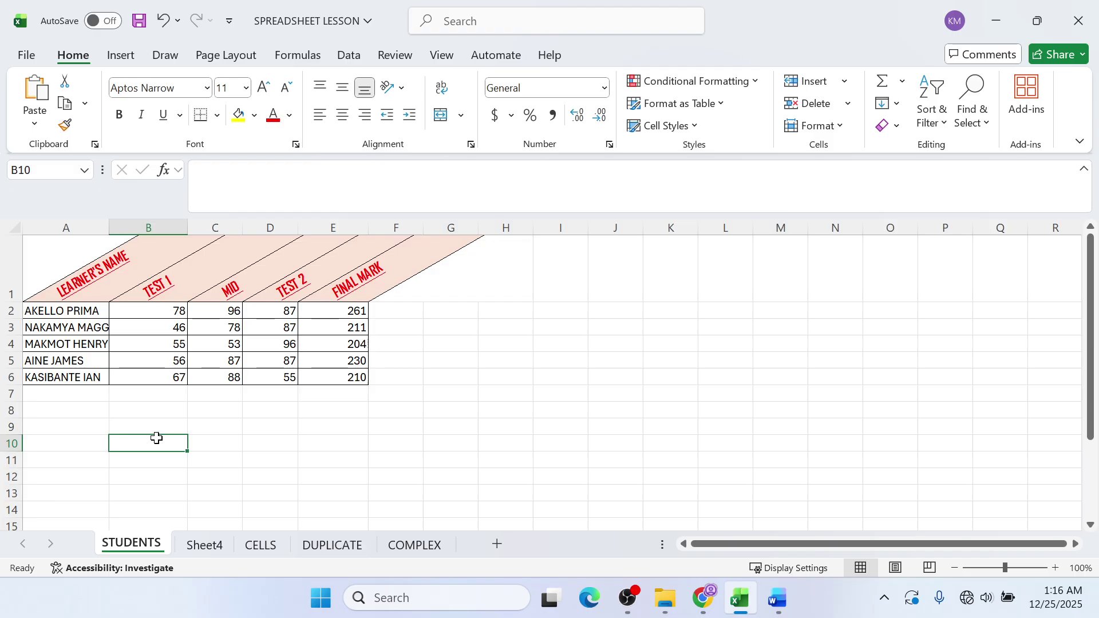
- Type the label MAXIMUM MARK IN TEST 1 into B10
type("MAXIMUM")
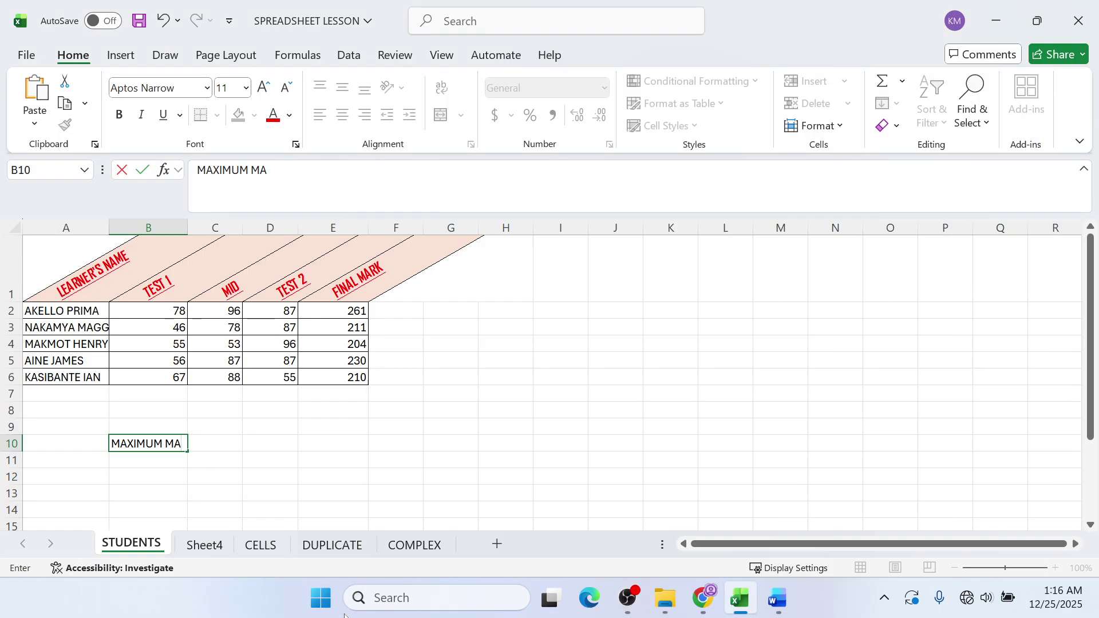
type("MA")
type("RK")
type("IN")
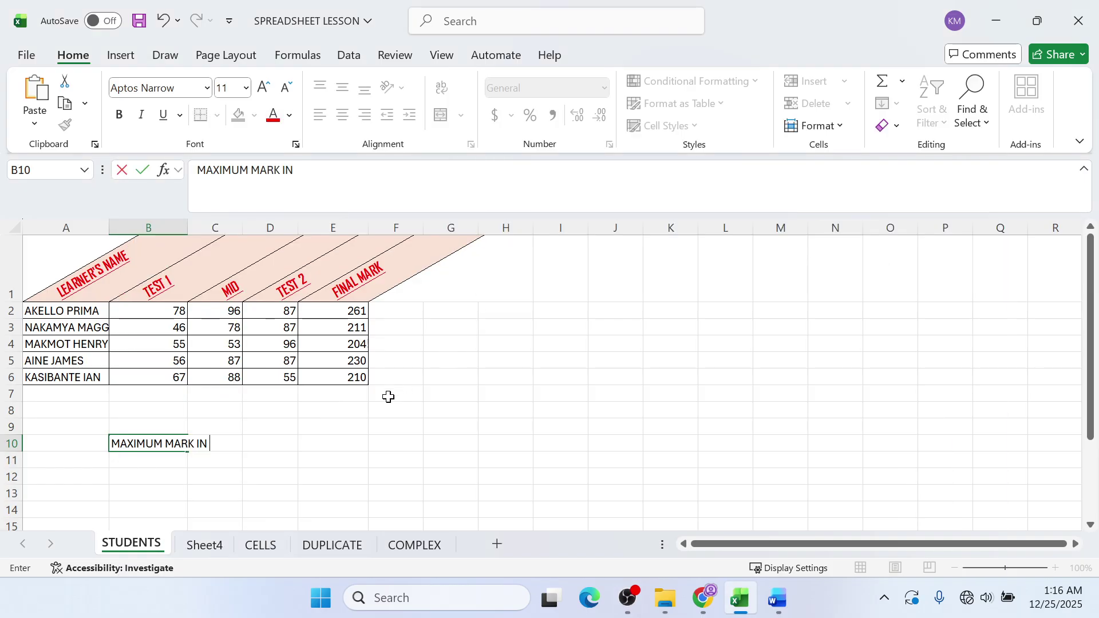
type("TES")
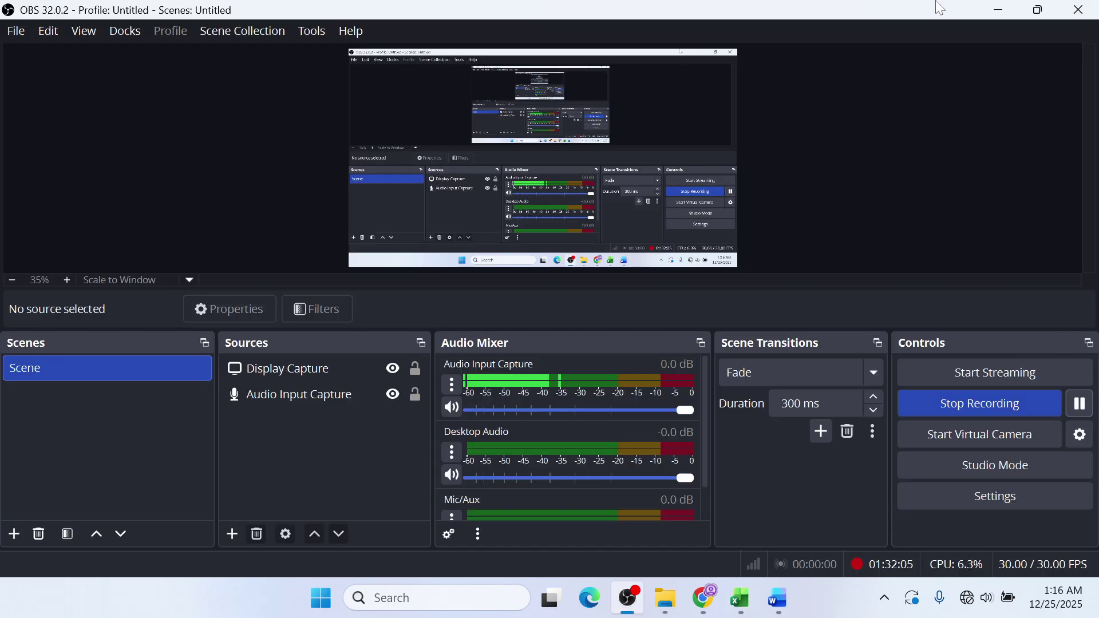
type("T ")
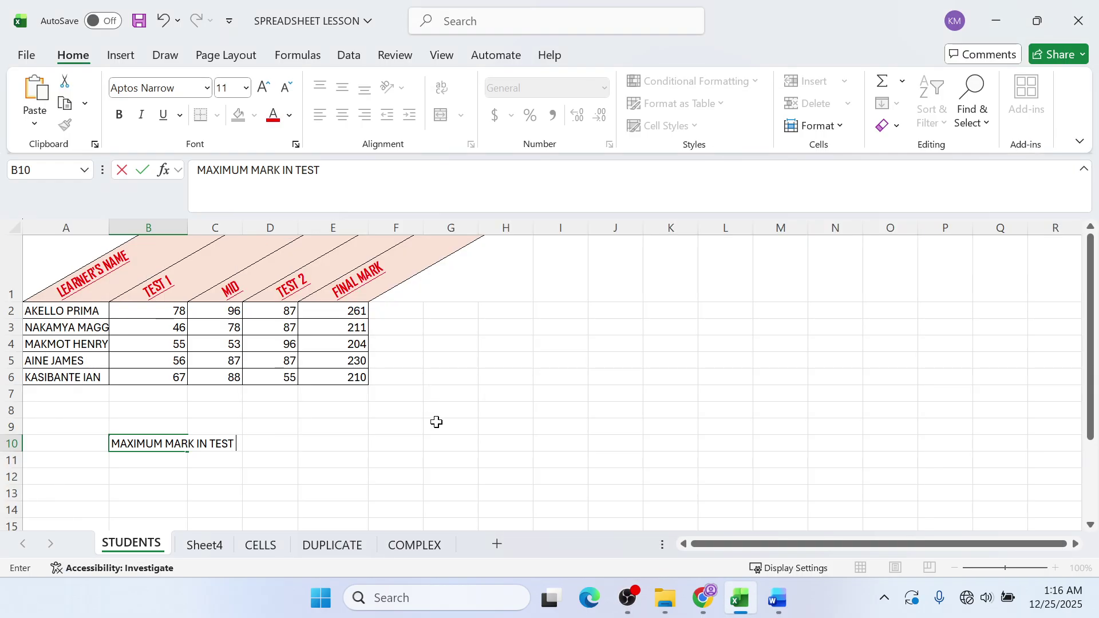
type("1")
left_click(181, 475)
- Apply Wrap Text to B10 so the label spans three lines
left_click(168, 447)
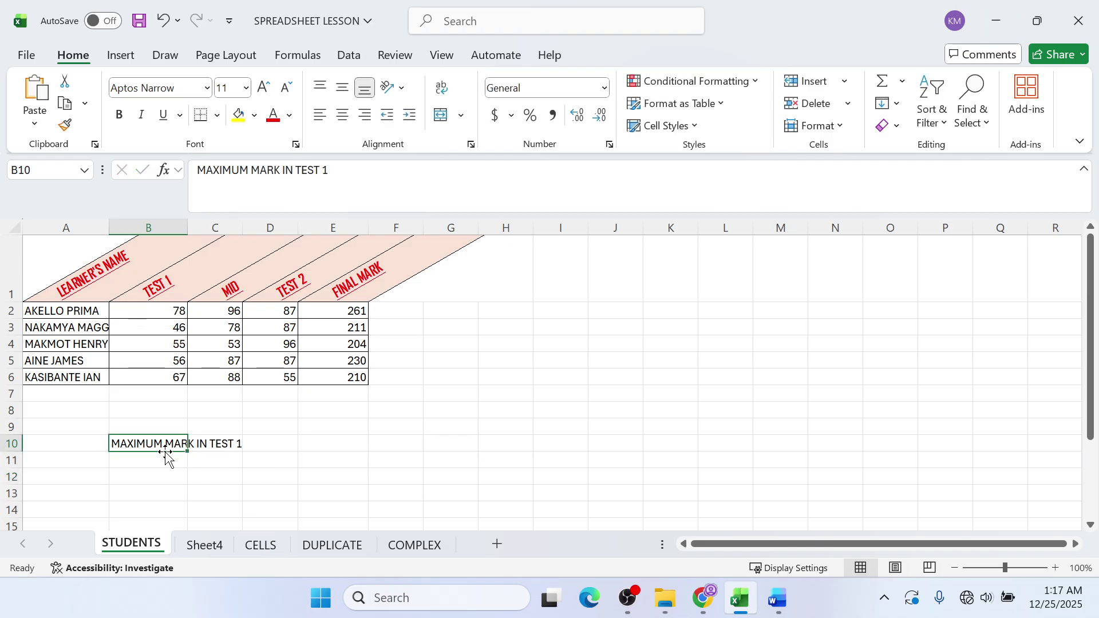
left_click(183, 458)
left_click(180, 444)
left_click(448, 93)
left_click(172, 489)
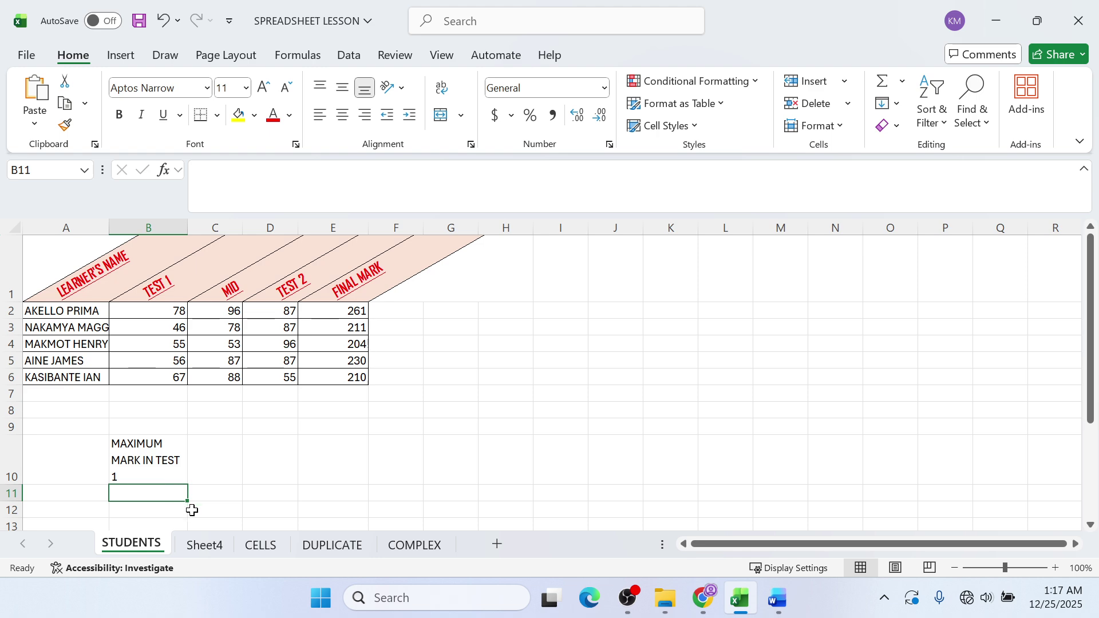
- Enter =MAX(B2:B6) in B11, showing 78 as the top TEST 1 mark
type("=M")
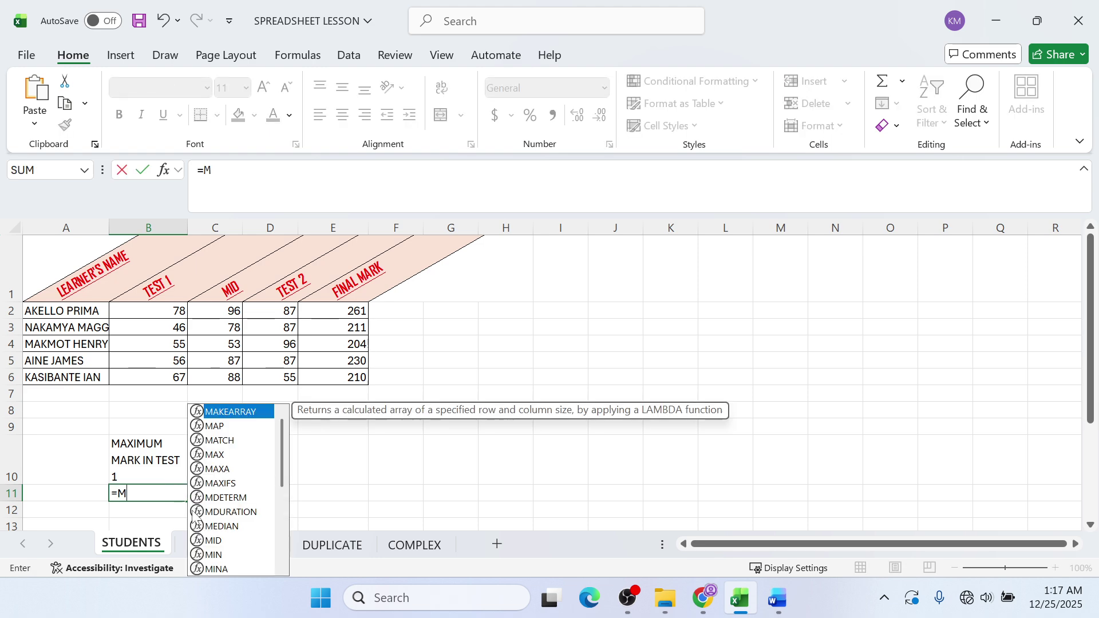
type("AX(")
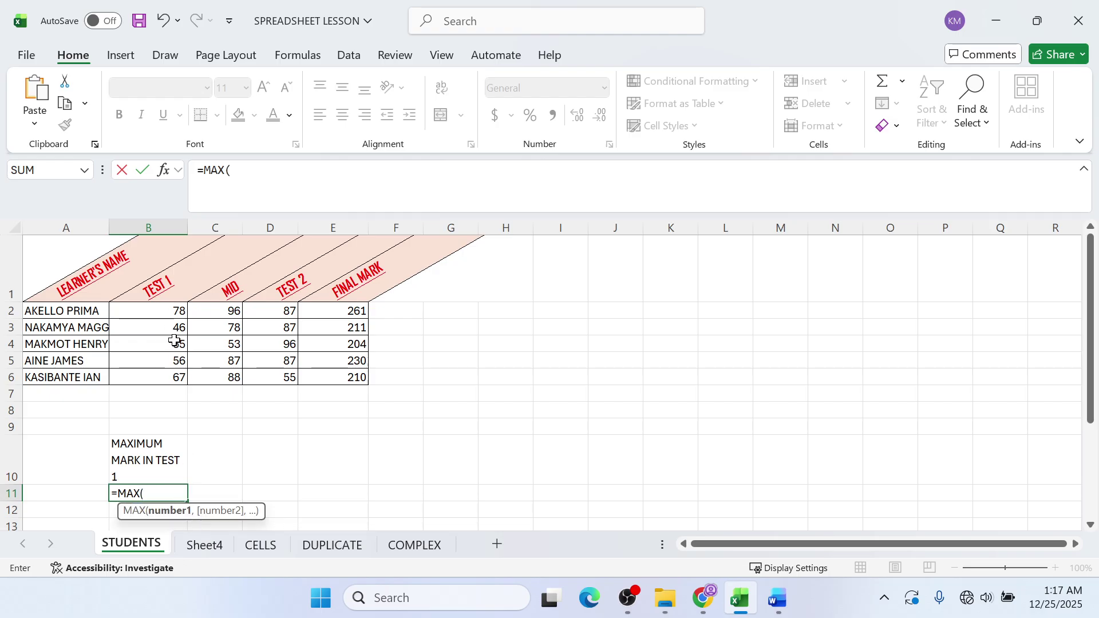
left_click(160, 314)
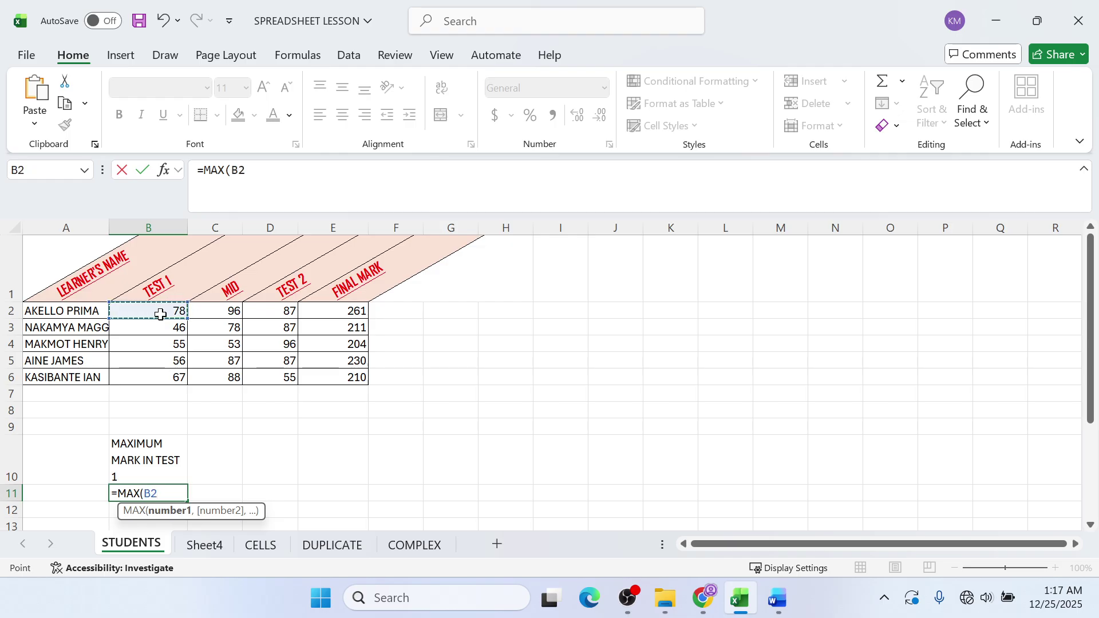
key("F8")
left_click(162, 379)
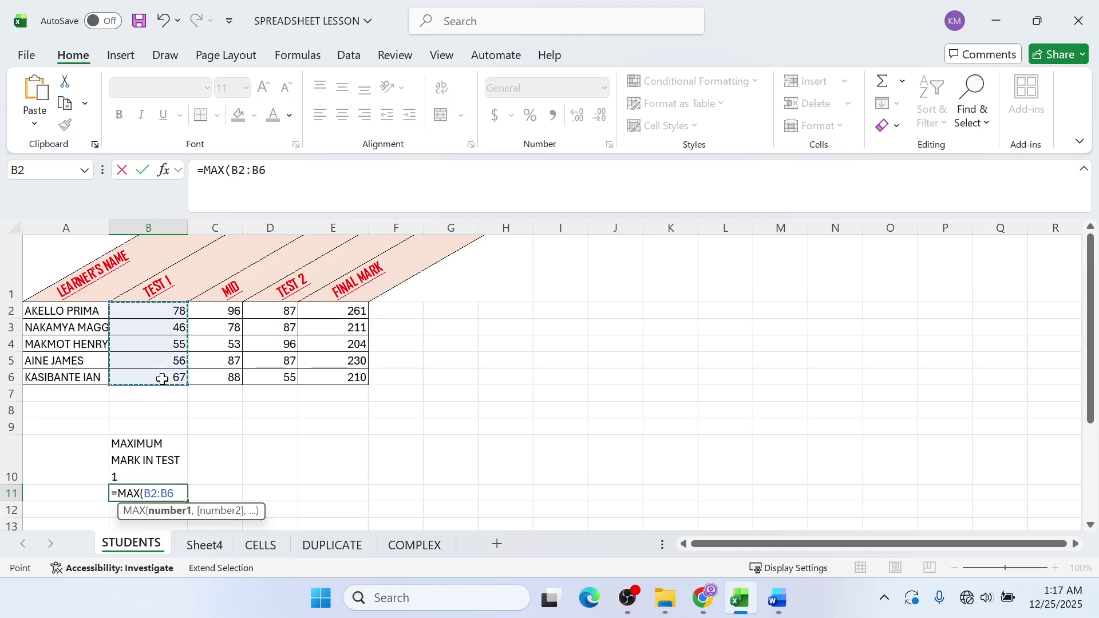
key("Return")
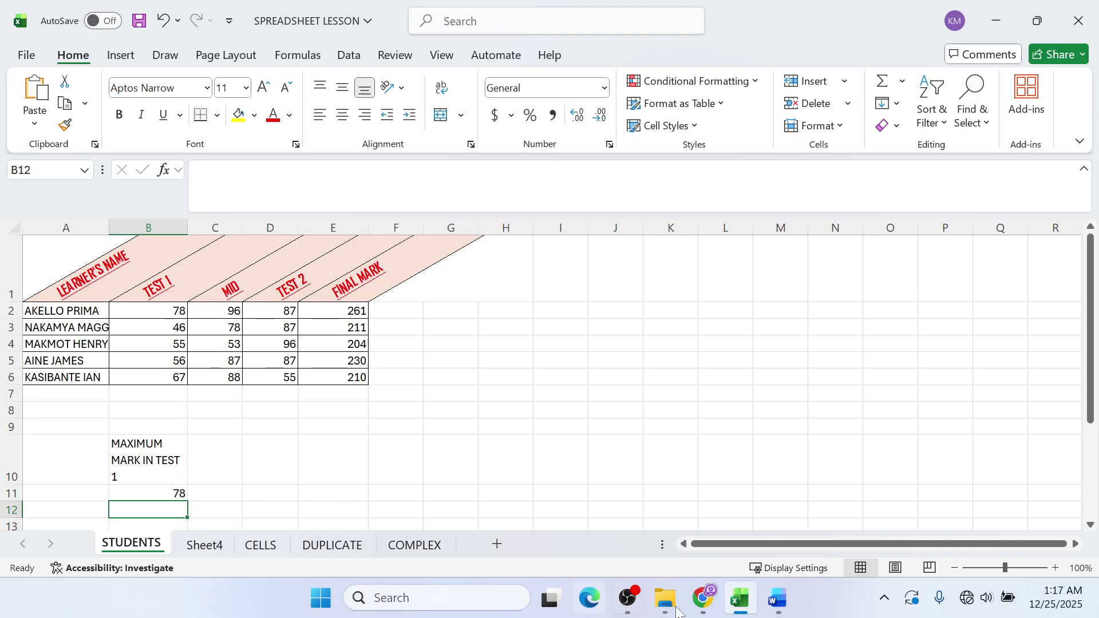
left_click(629, 608)
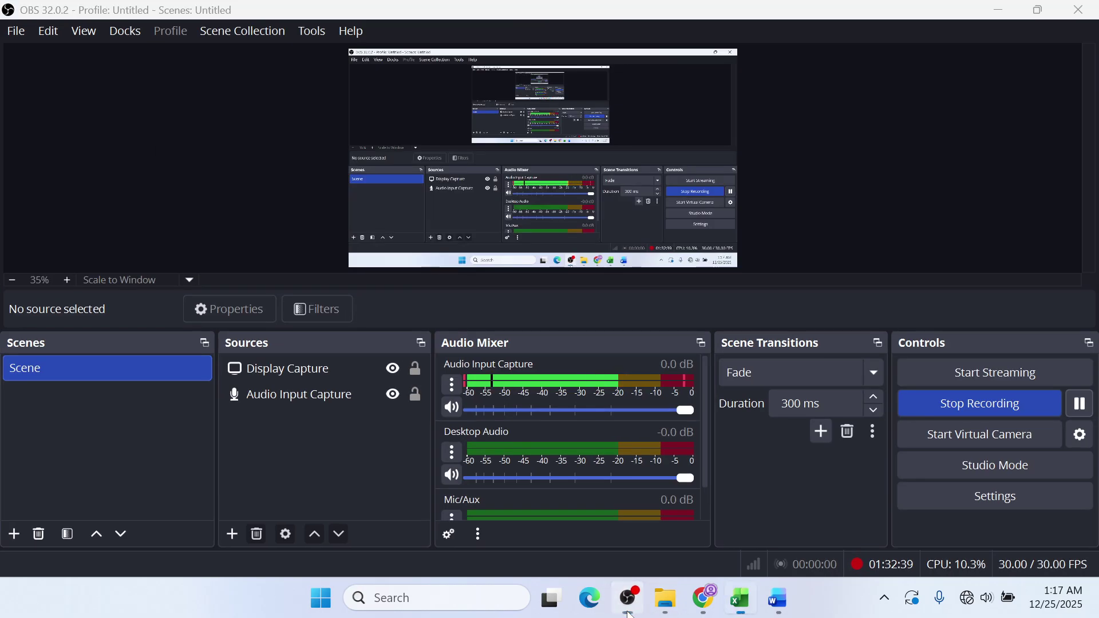
- Leave OBS for Excel, then bring the Chrome SPREADSHEET 1 GUIDE PDF forward
left_click(629, 611)
mouse_move(728, 603)
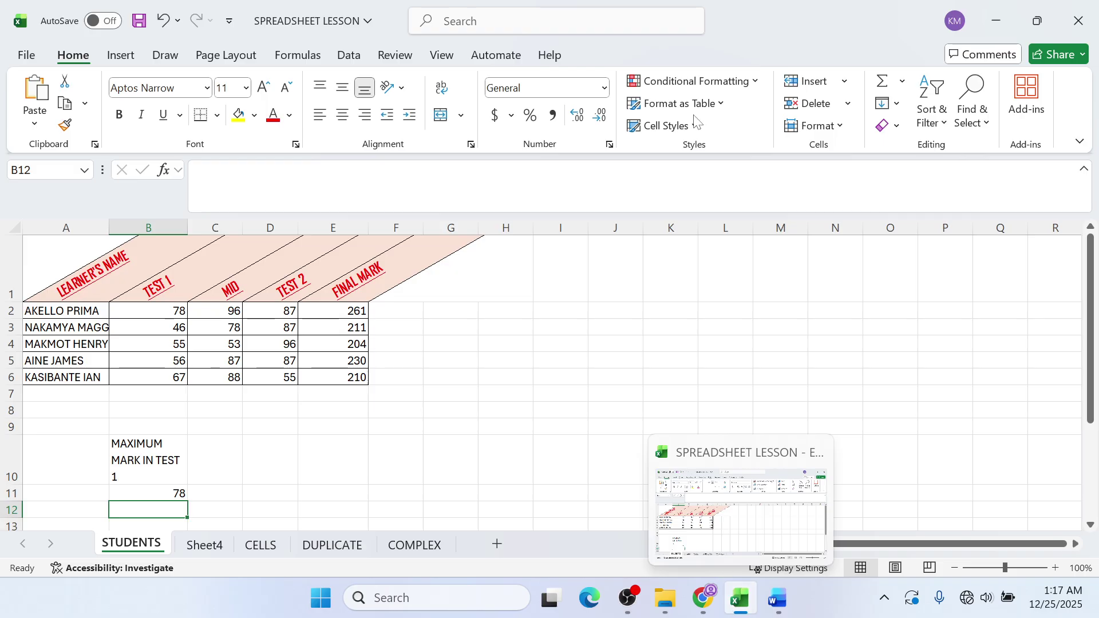
left_click(703, 598)
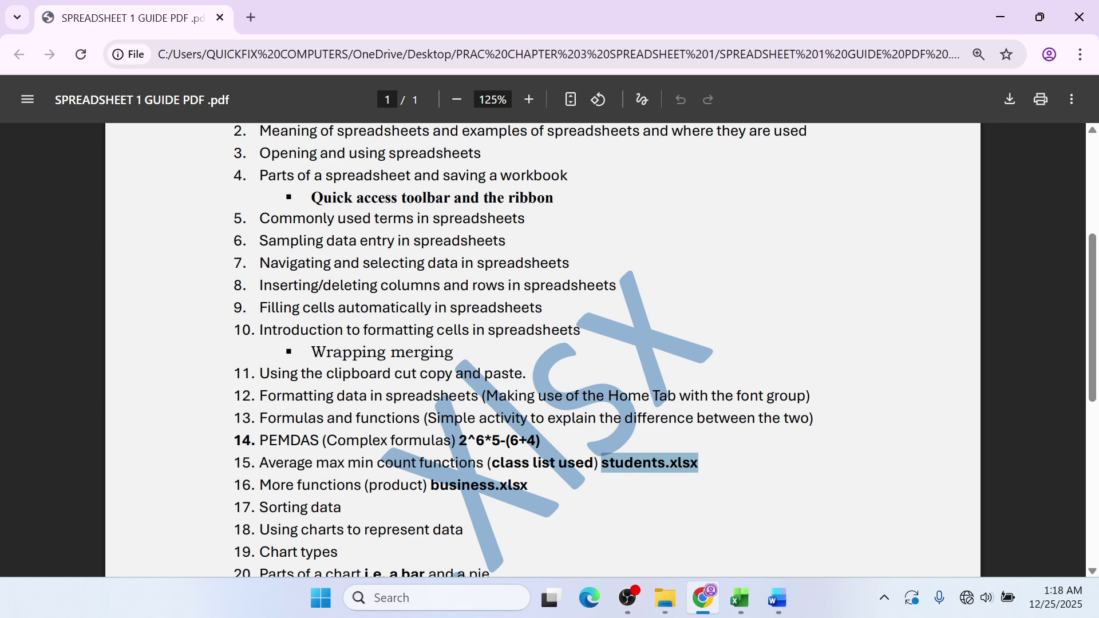
- Bring Excel forward, review Sheet4's MIN formula in I4, then return to STUDENTS cell A10
left_click(739, 598)
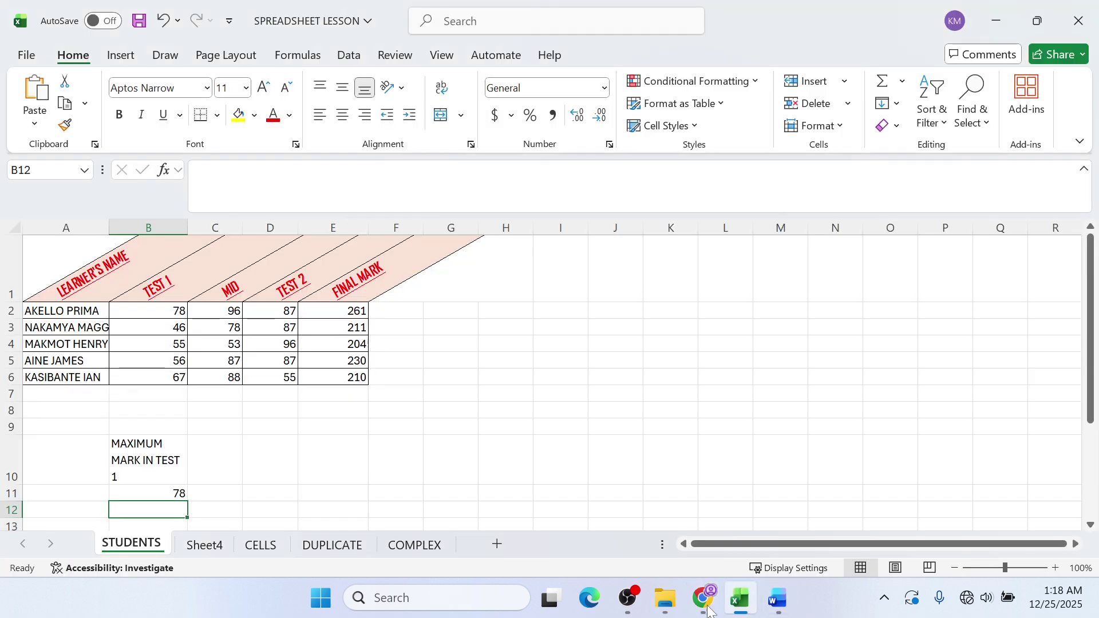
left_click(444, 543)
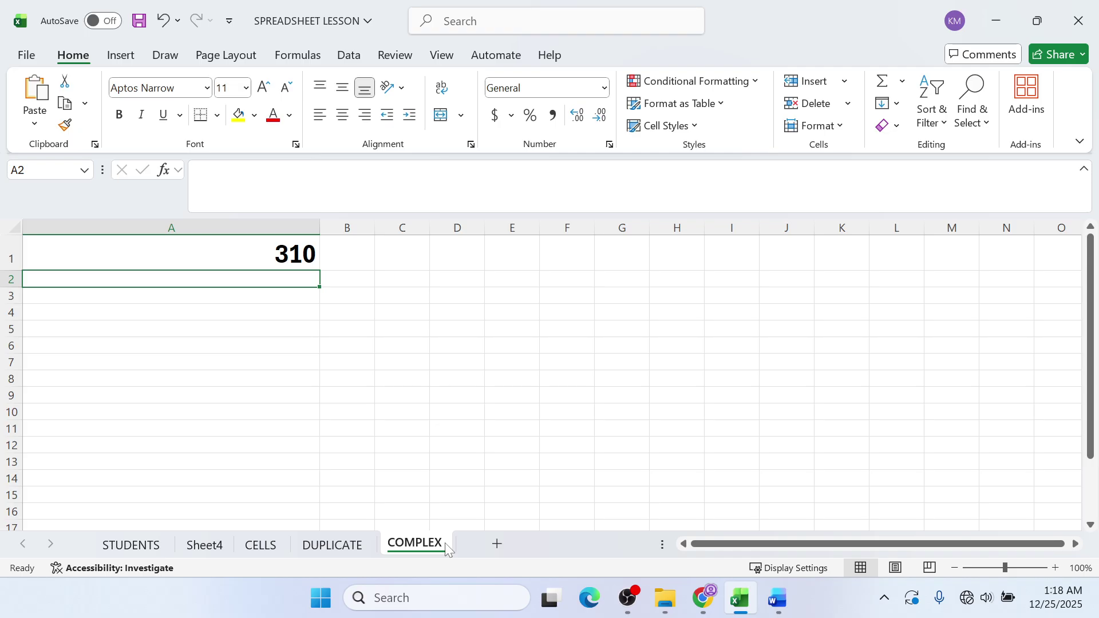
left_click(332, 544)
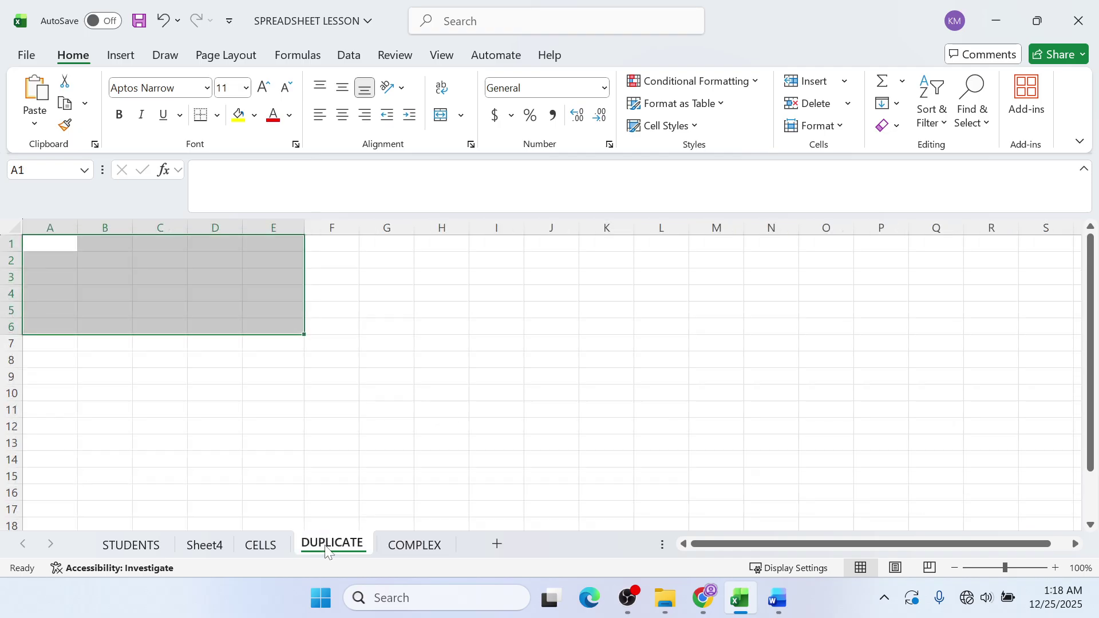
left_click(255, 552)
left_click(206, 547)
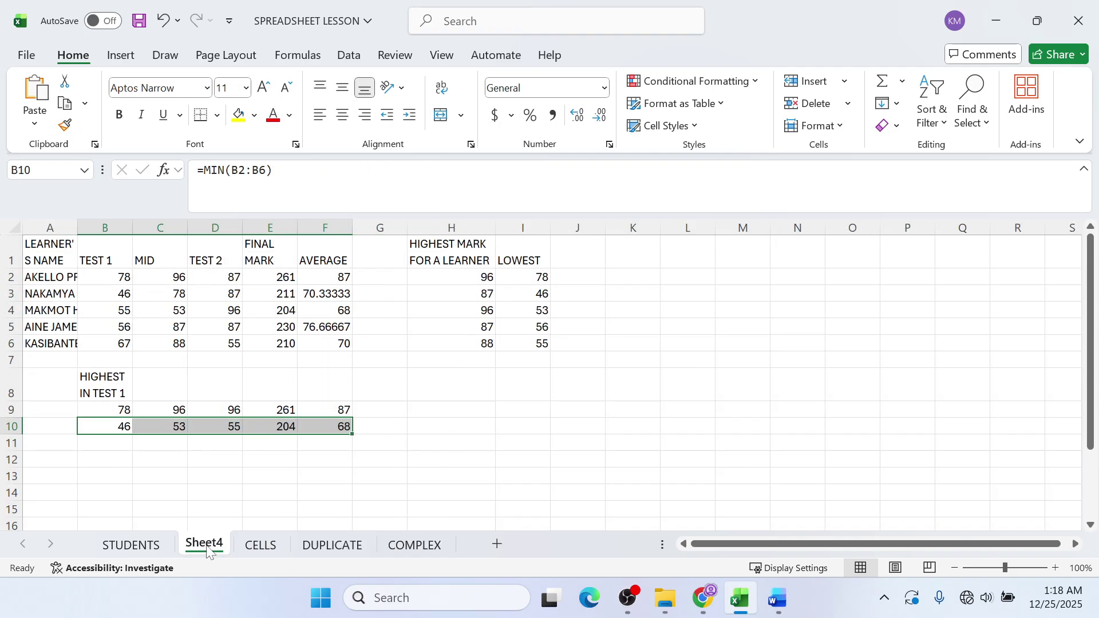
left_click(541, 307)
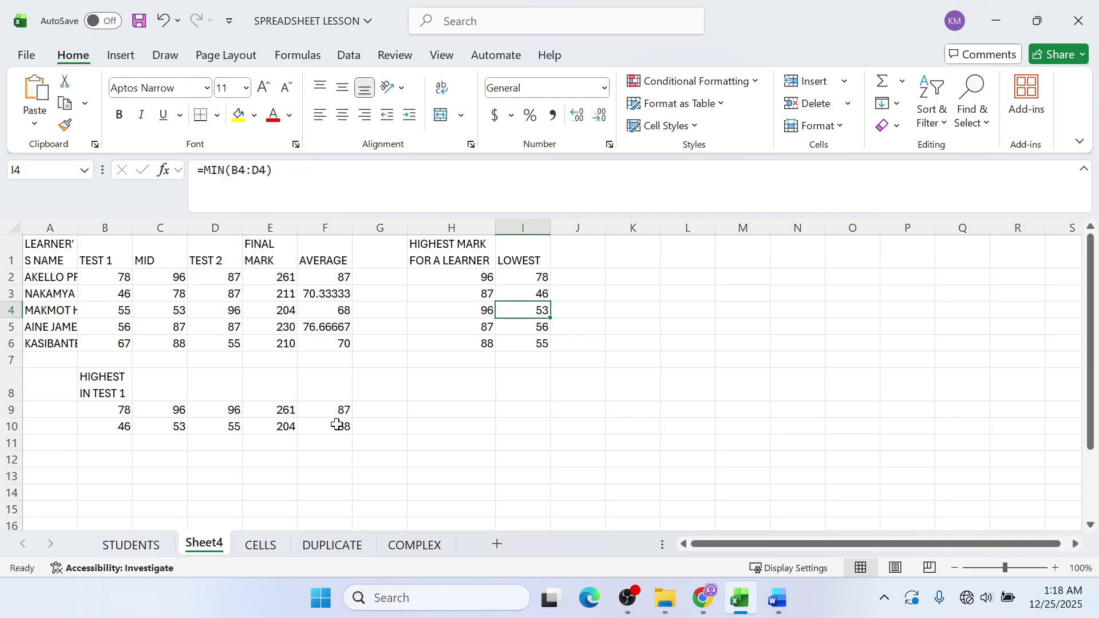
left_click(130, 549)
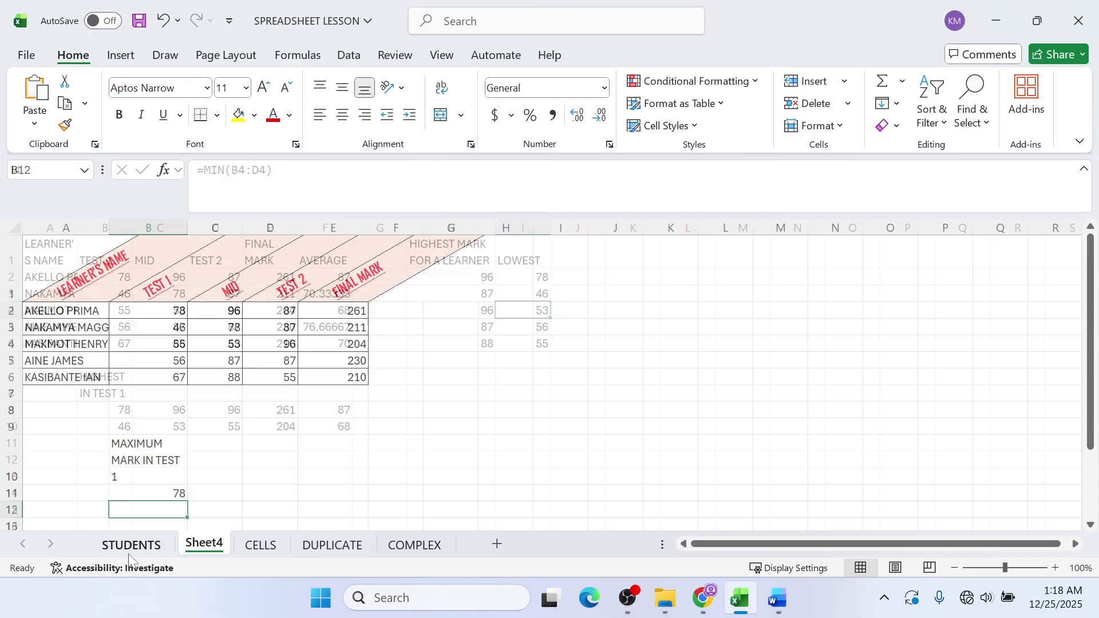
left_click(86, 467)
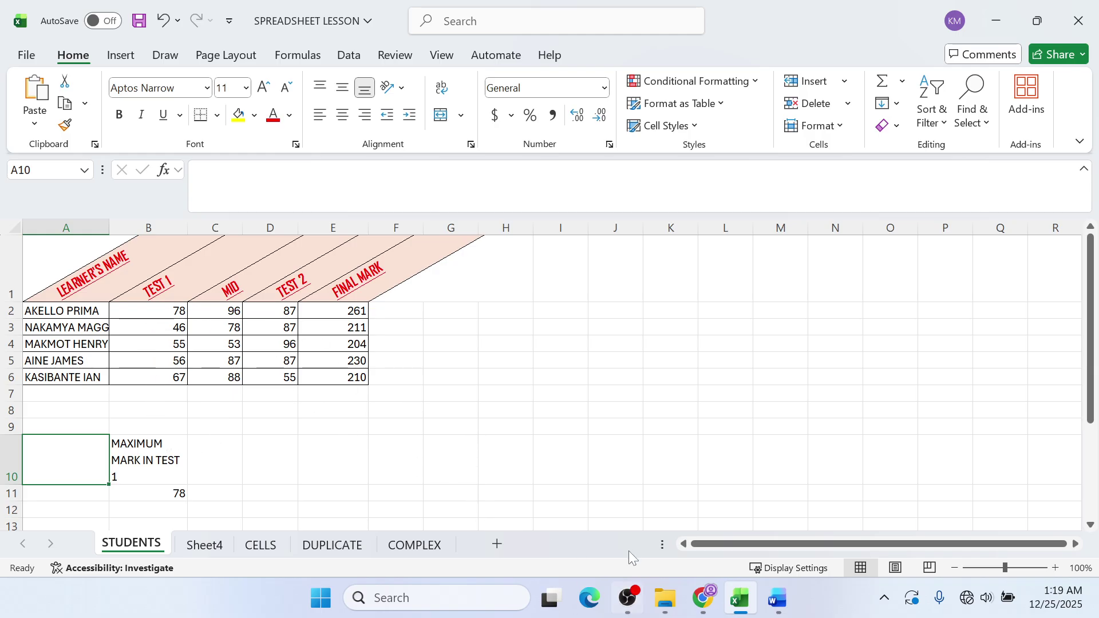
- Return to the spreadsheet and label cell G10 'THOSE WHO PASSED TEST 1'
left_click(628, 597)
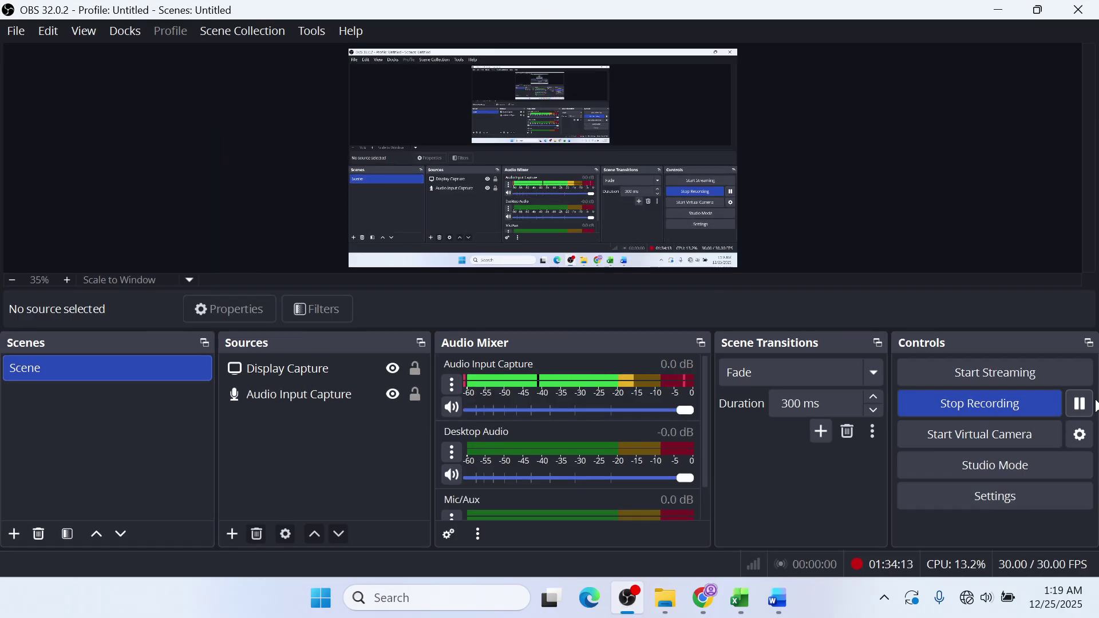
left_click(996, 8)
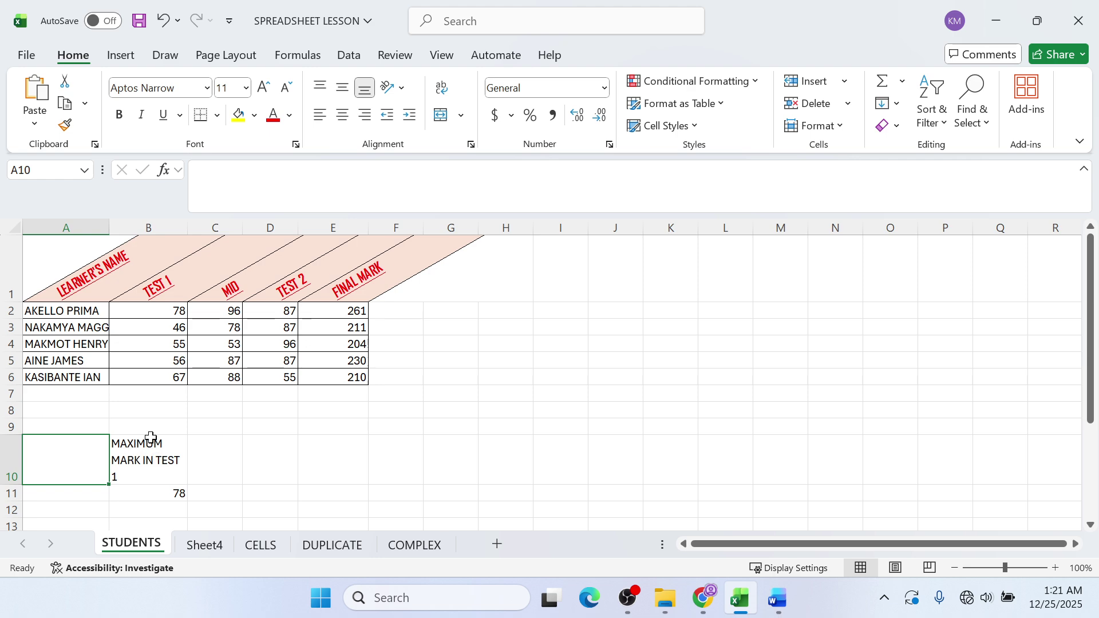
left_click(99, 406)
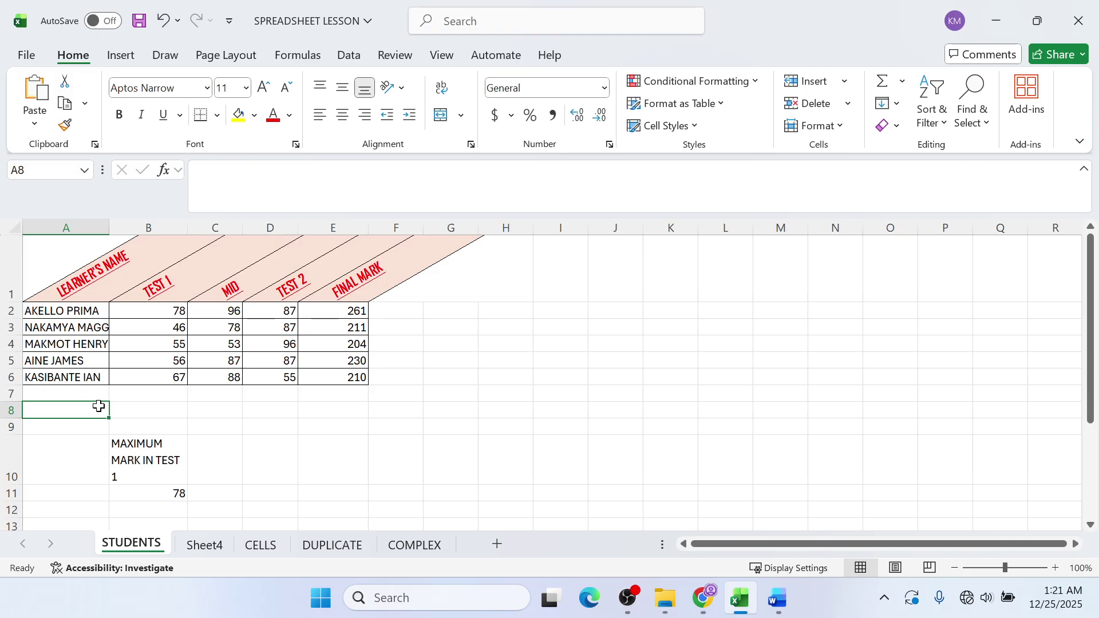
left_click(698, 412)
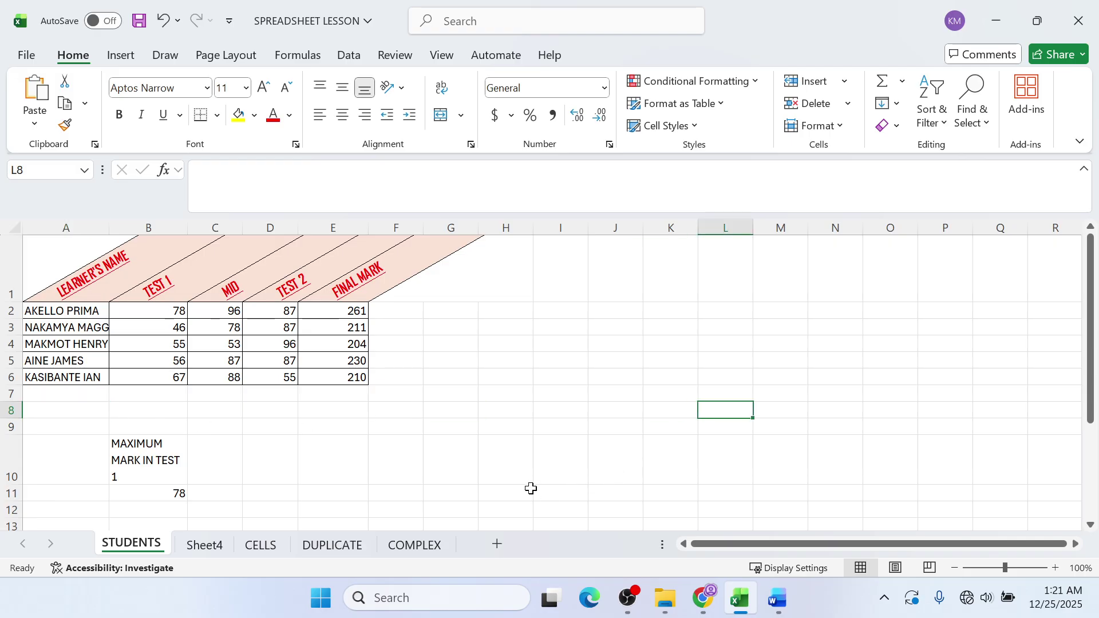
left_click(397, 472)
left_click(454, 480)
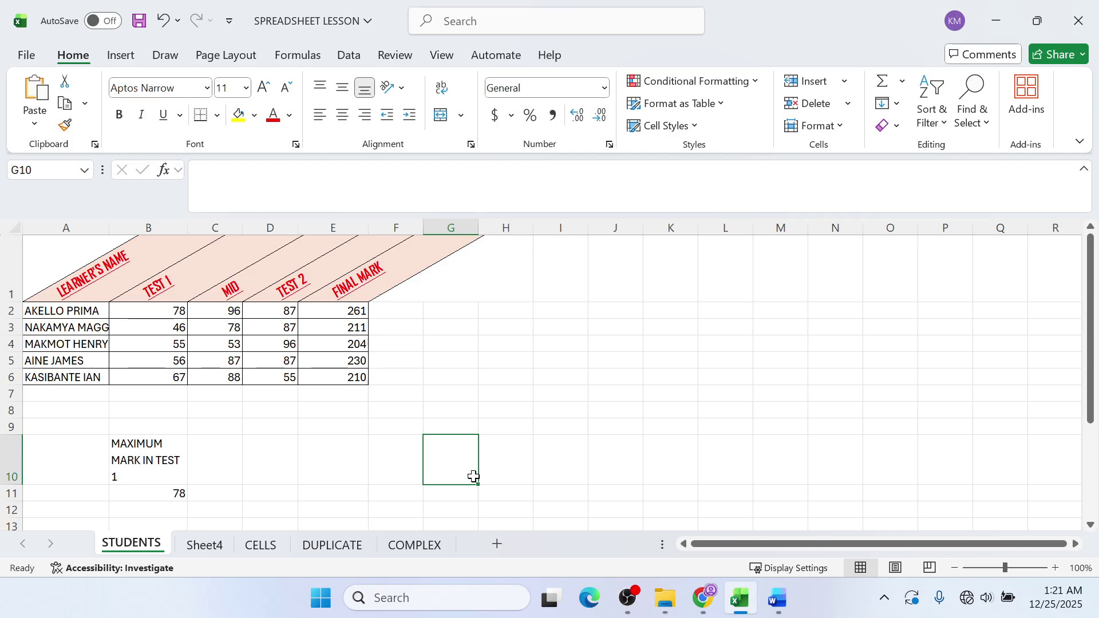
type("THOSE WHO PADDE")
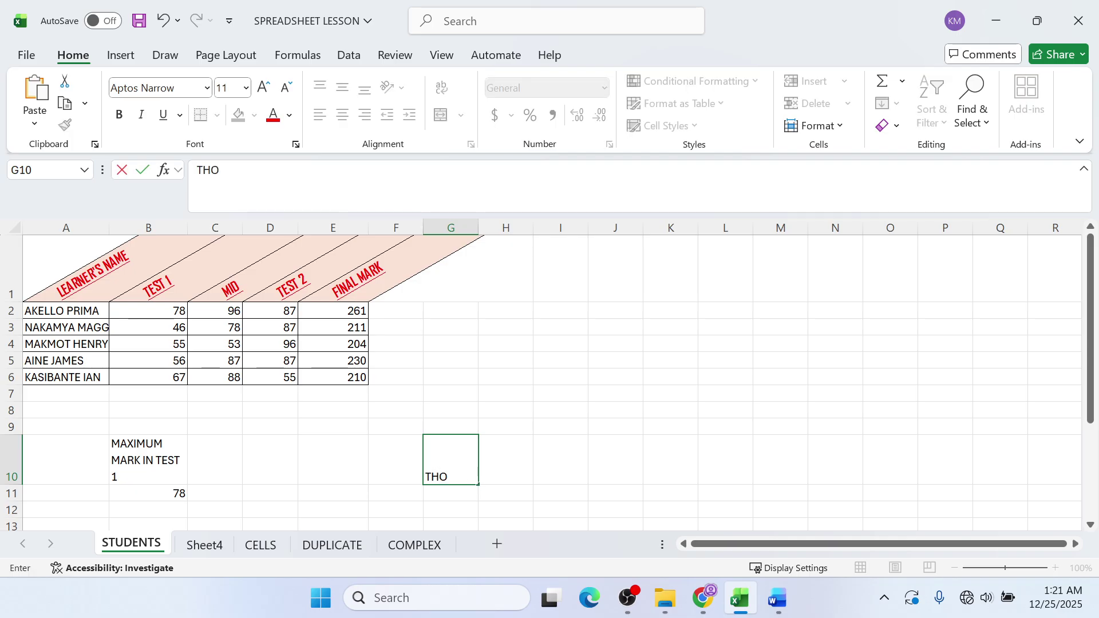
key("BackSpace")
key("BackSpace")
key("BackSpace")
type("SSED ")
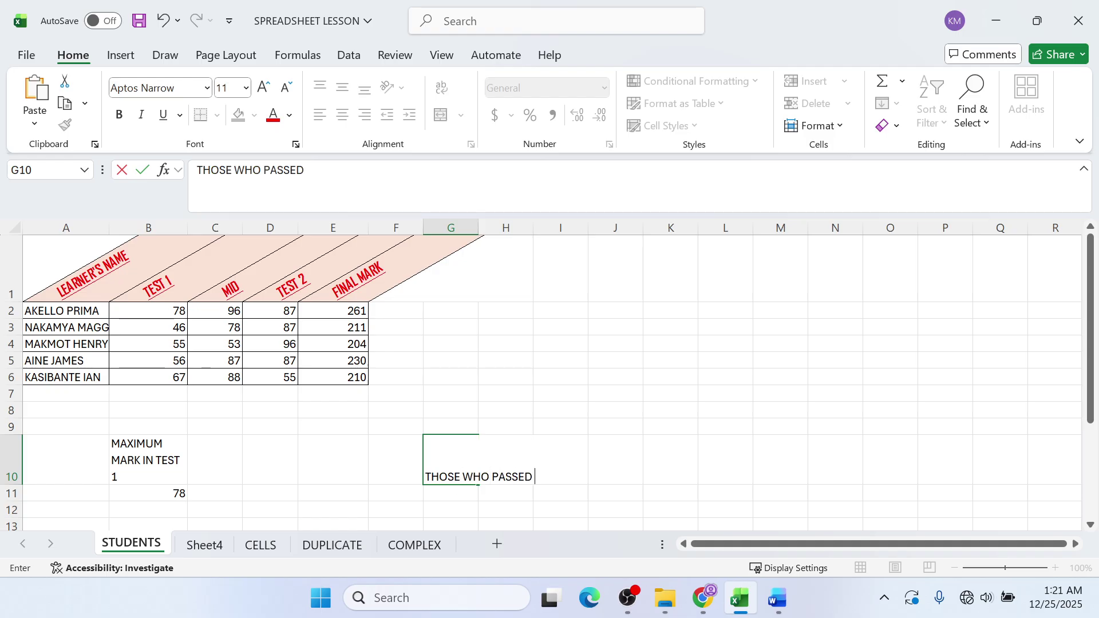
type("TEST")
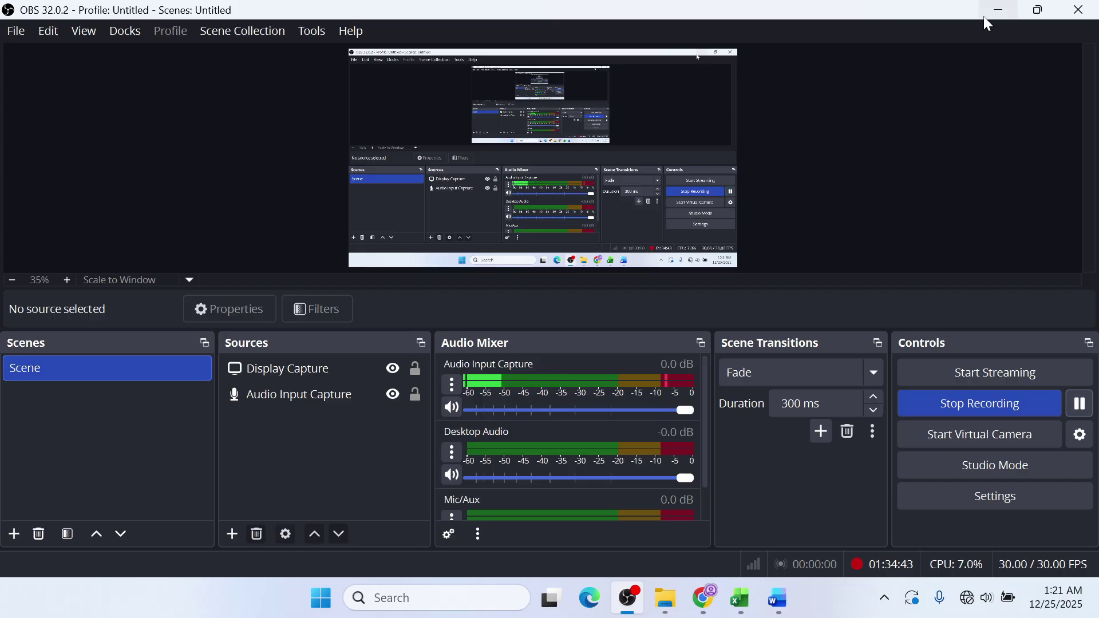
left_click(990, 9)
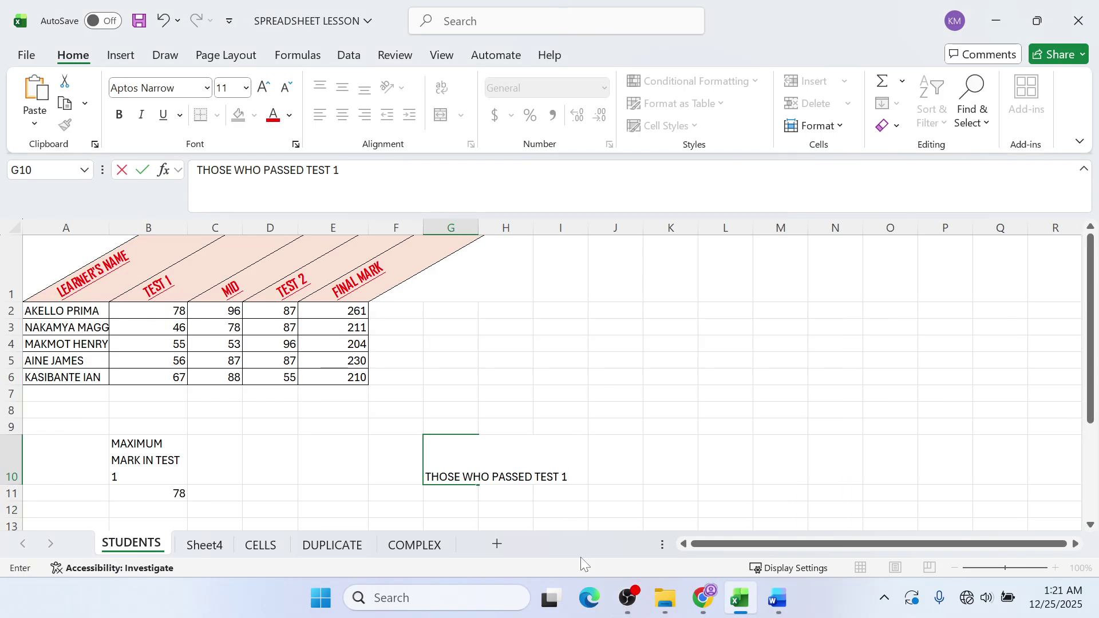
left_click(464, 498)
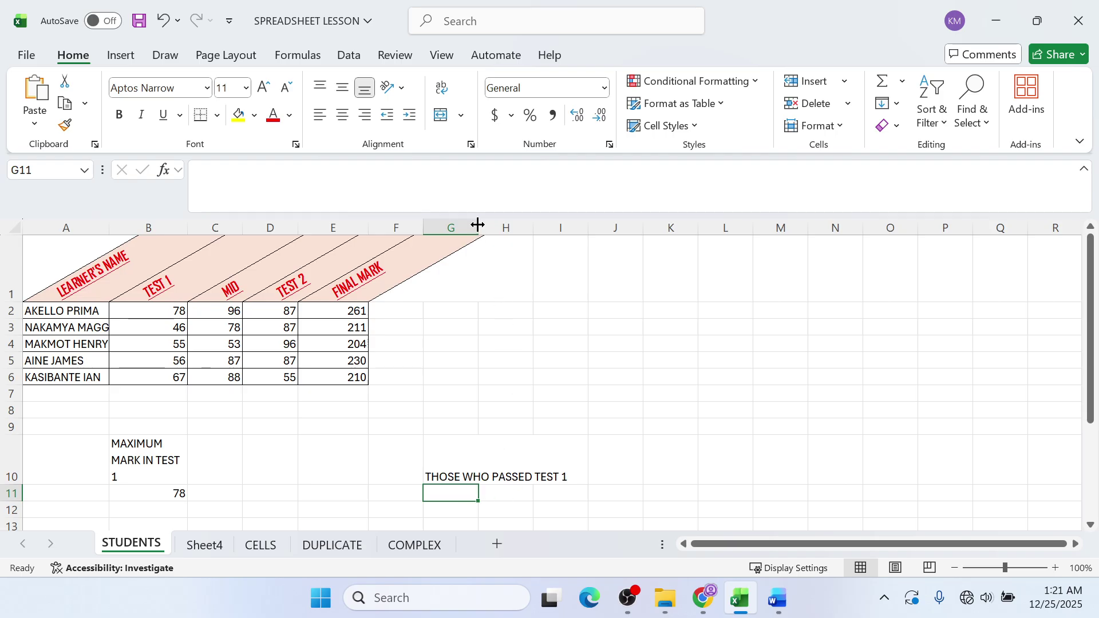
- Widen column G and enter =COUNTIF(B2:B6,">60") in G11
left_click_drag(478, 225, 573, 226)
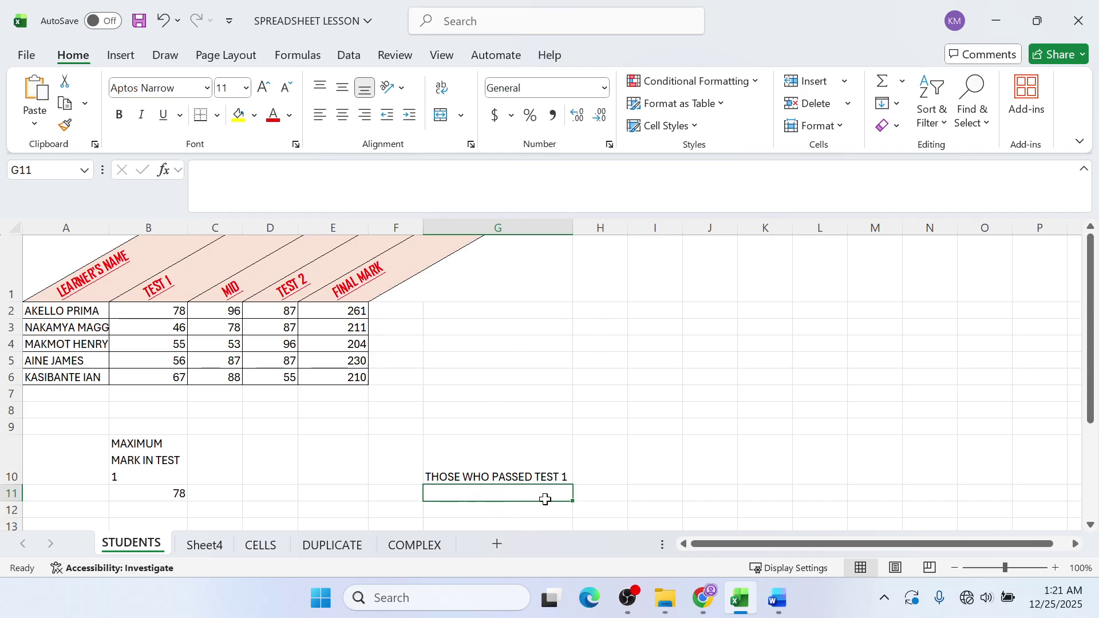
type("=C")
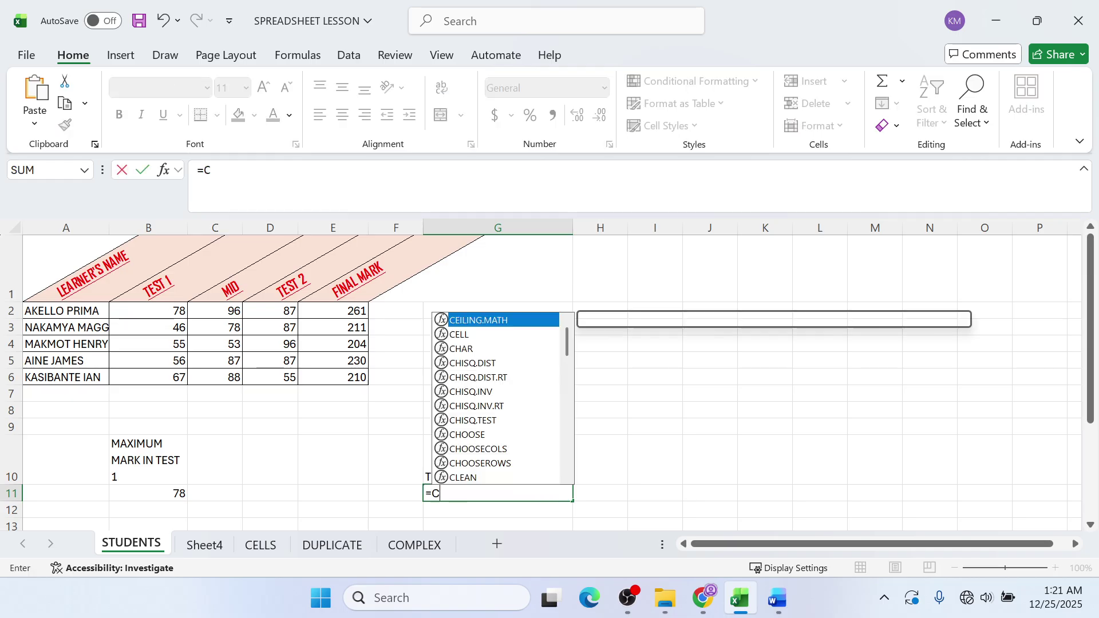
type("OUNTIF(")
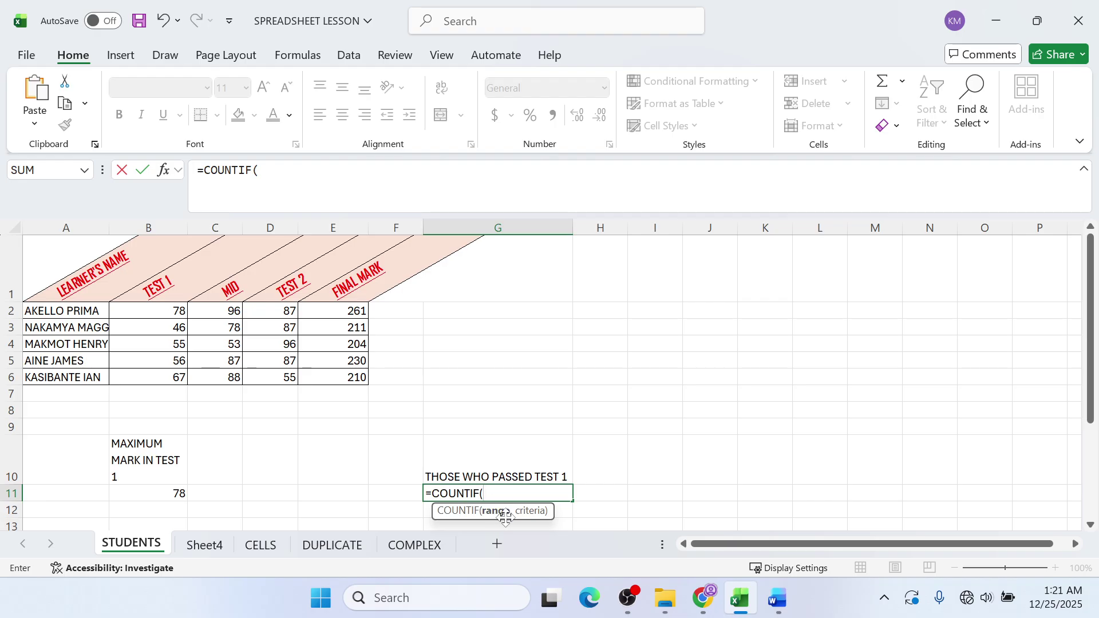
left_click_drag(167, 311, 149, 376)
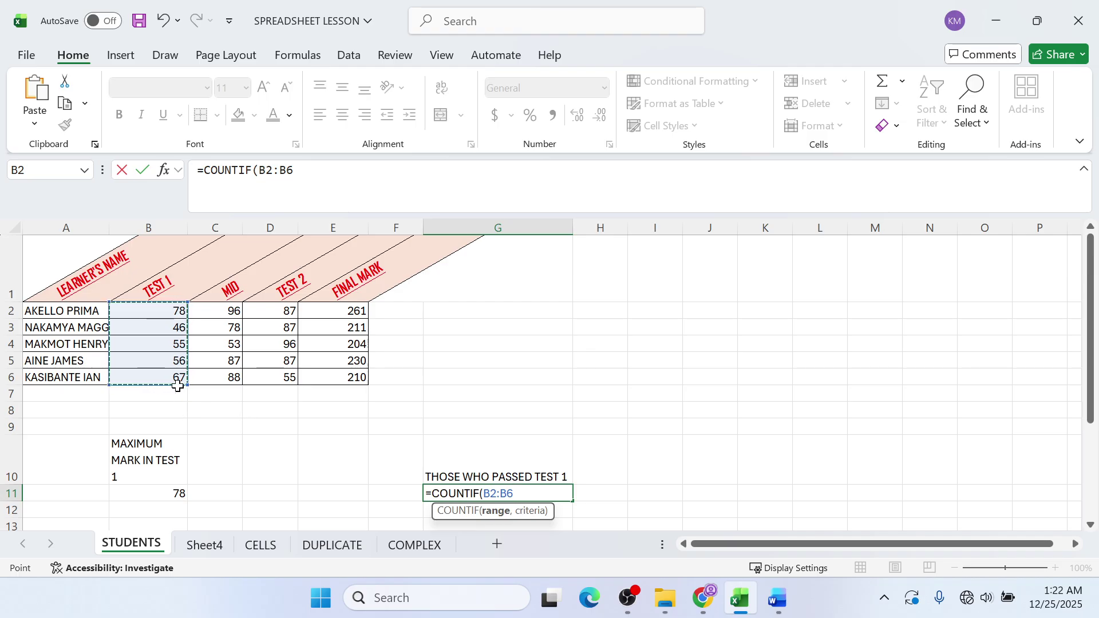
type(",")
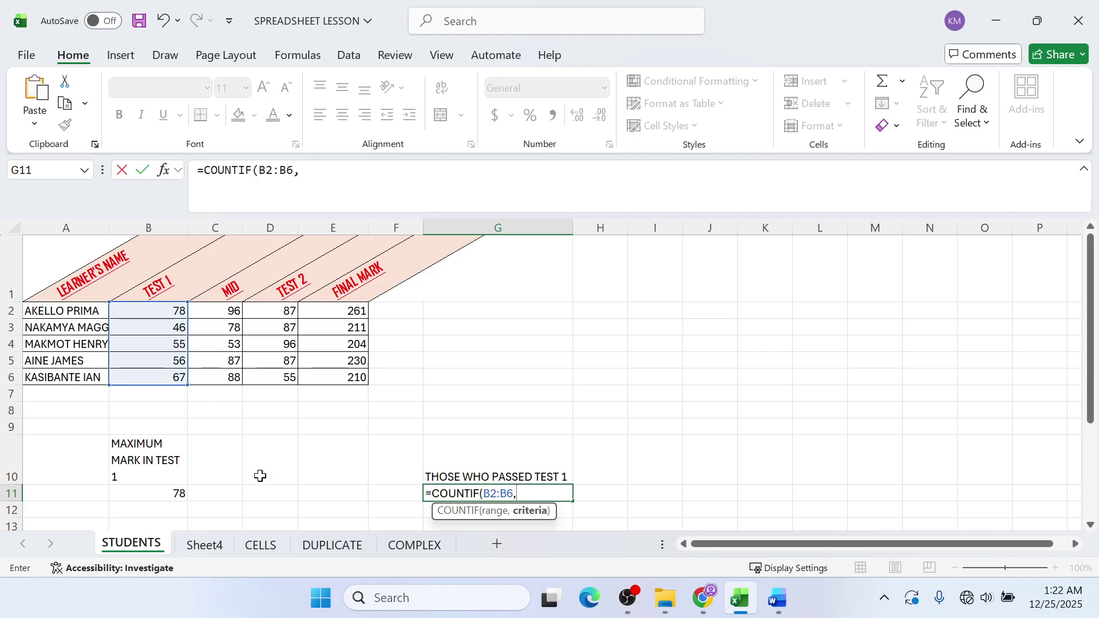
type("\">60\")")
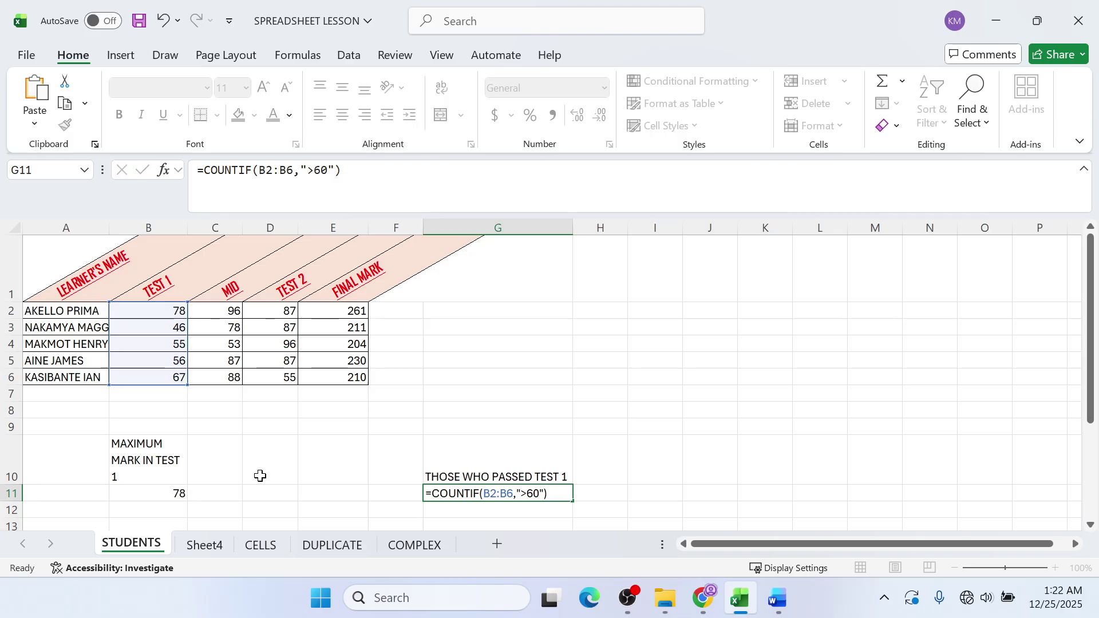
key("Return")
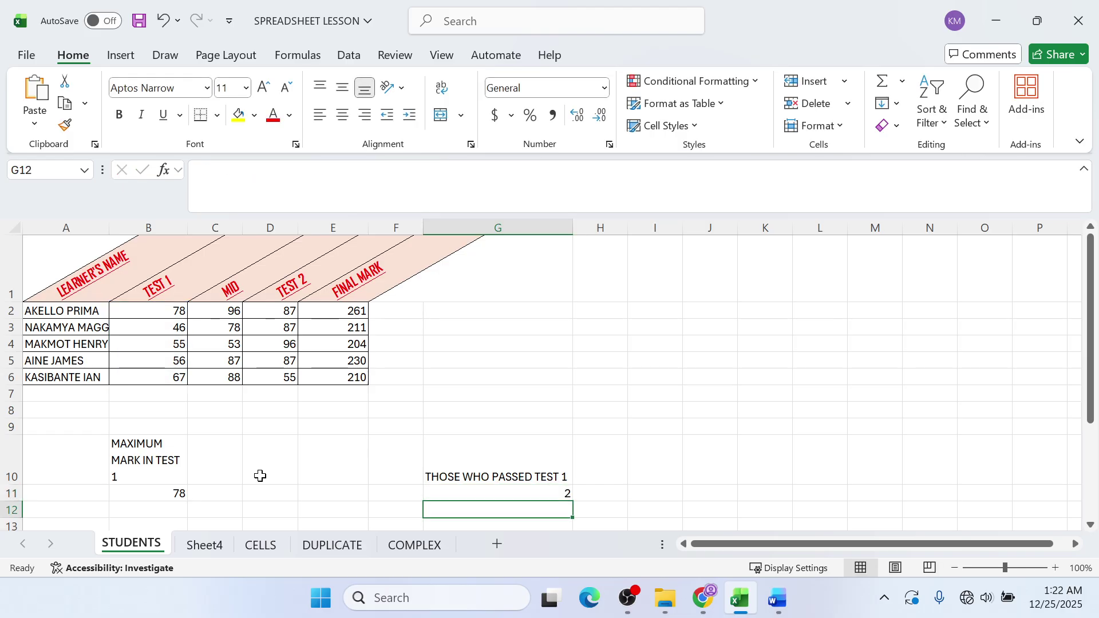
- Check G11's result of 2 against the Test 1 marks in B2 and B6
left_click(500, 495)
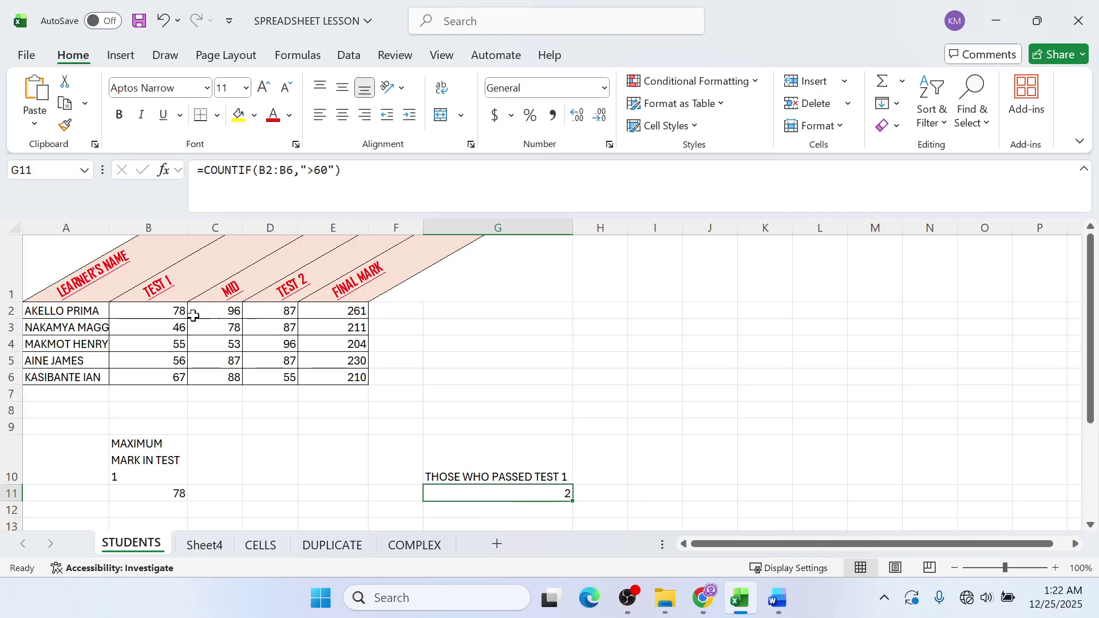
left_click(140, 317)
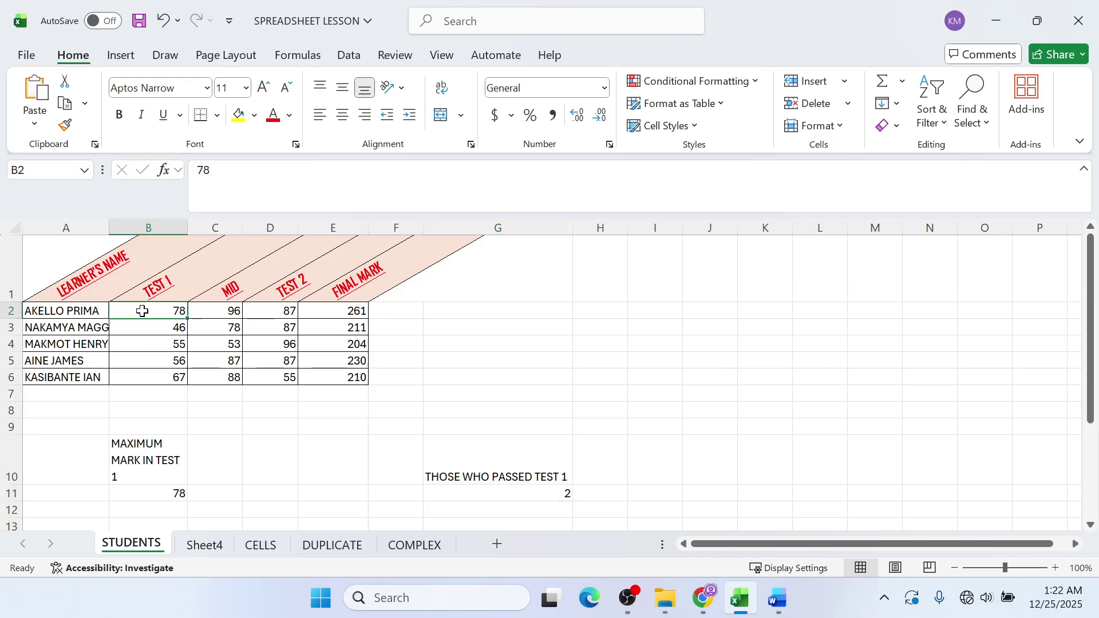
left_click(138, 378)
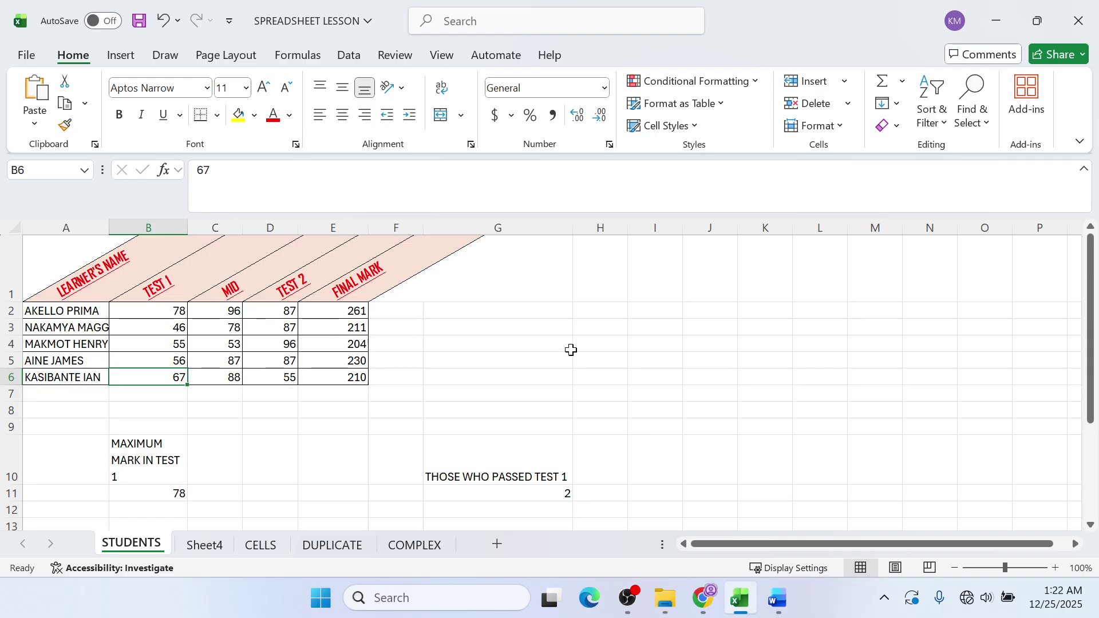
left_click(615, 451)
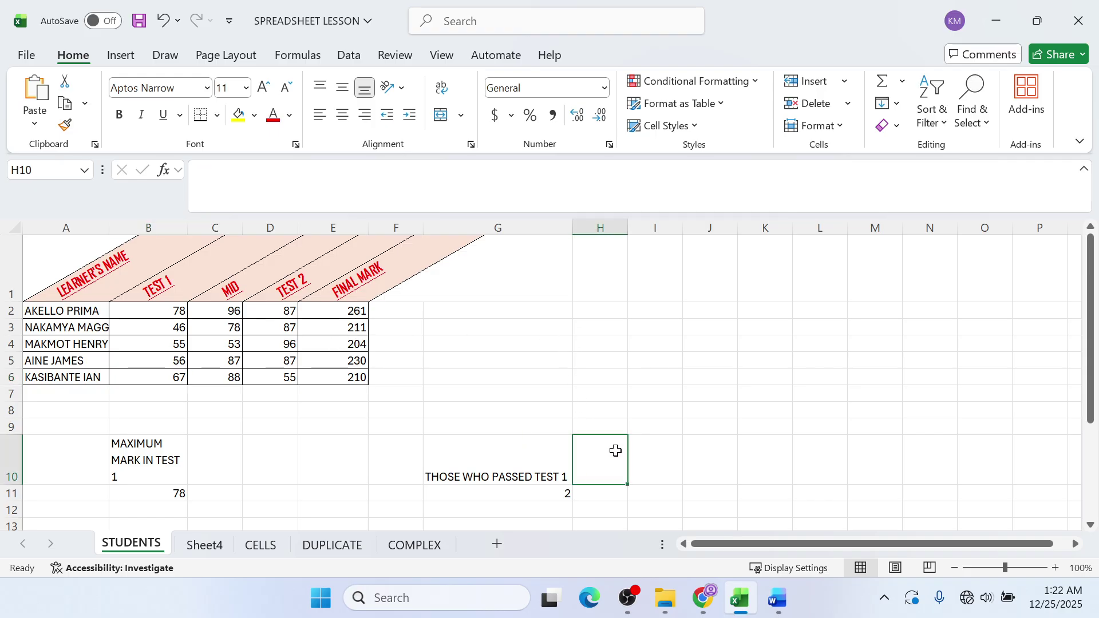
- Label H10 'FAILED TEST 2' and widen column H to fit it
type("FA")
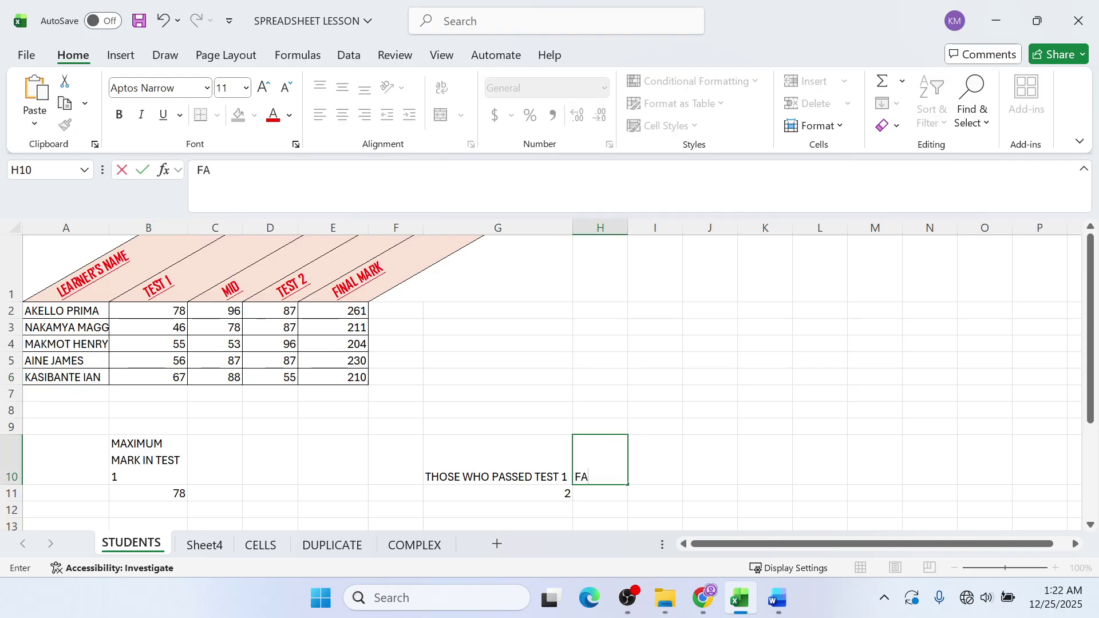
type("ILED")
key("alt+Tab")
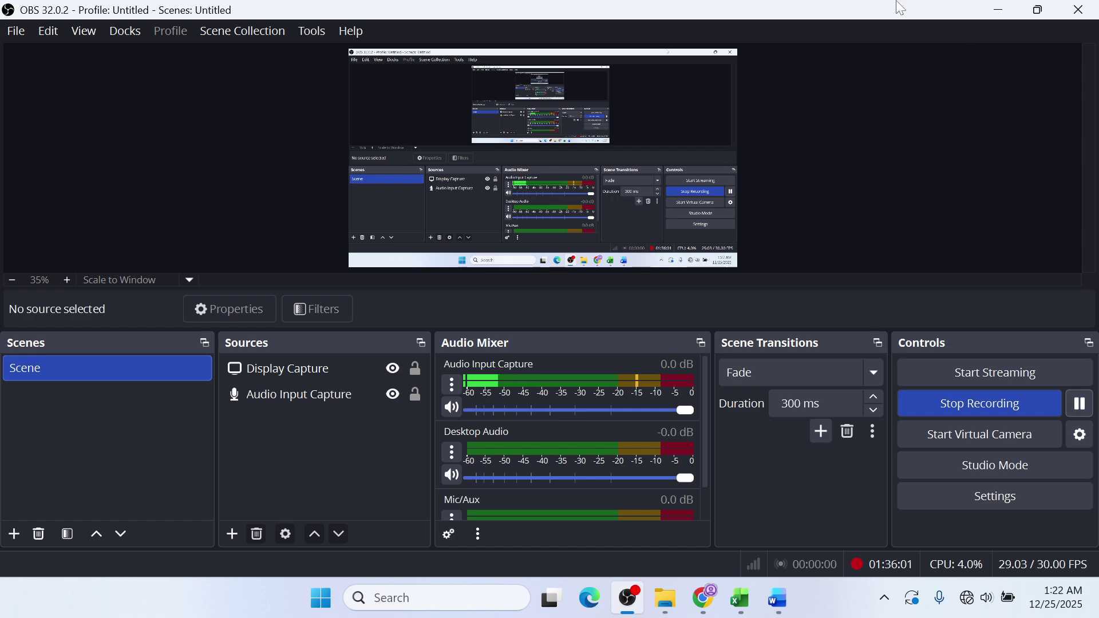
left_click(995, 14)
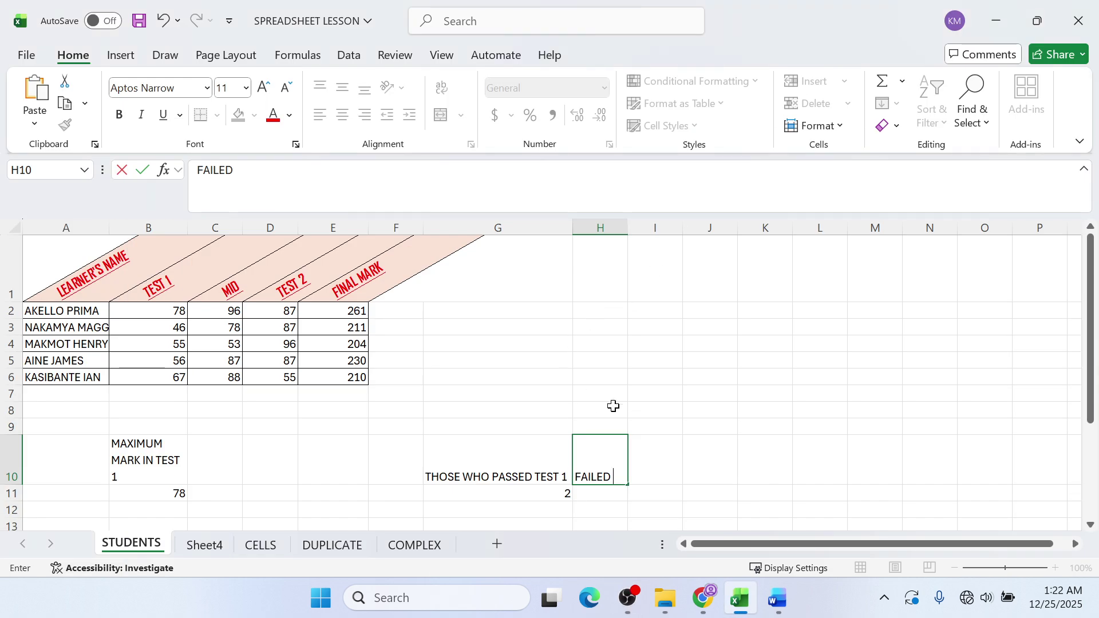
type("TEST")
key("alt+Tab")
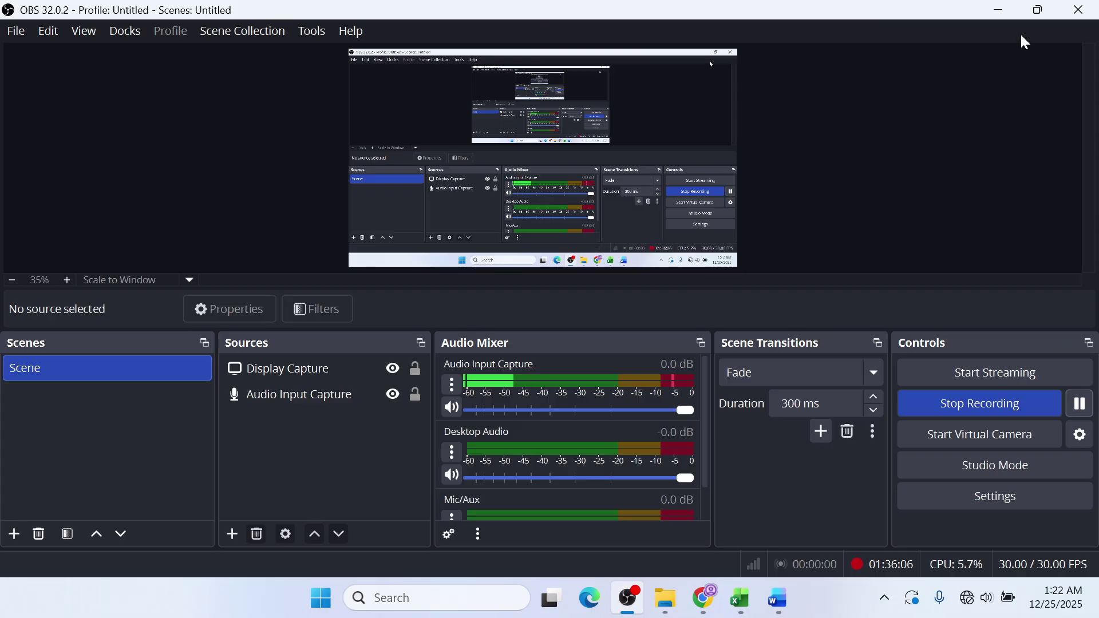
left_click(998, 10)
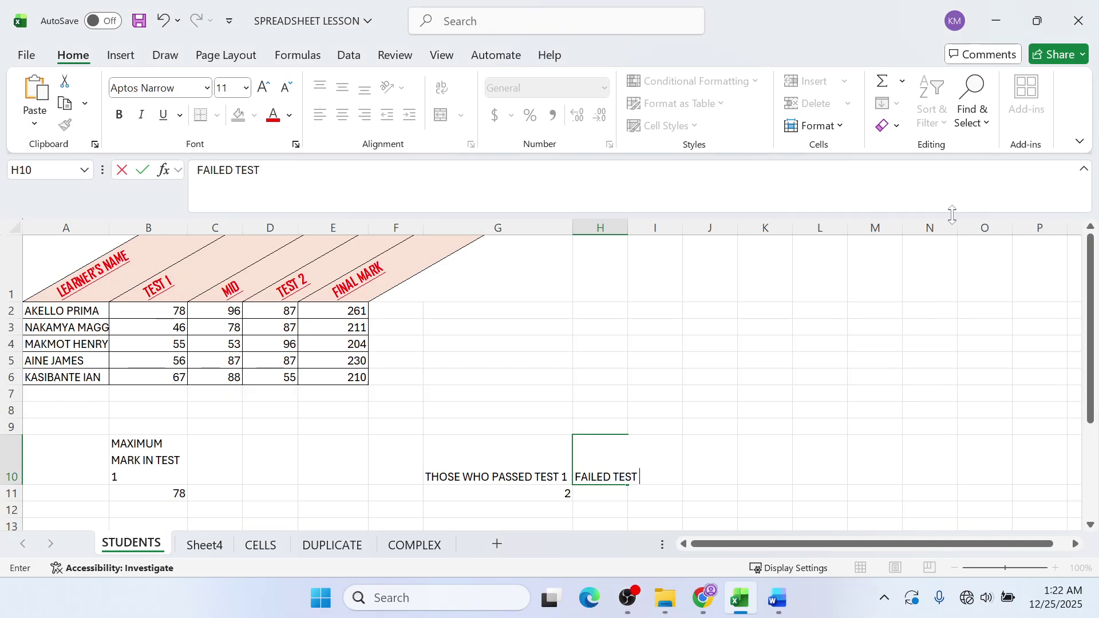
type("2")
key("Return")
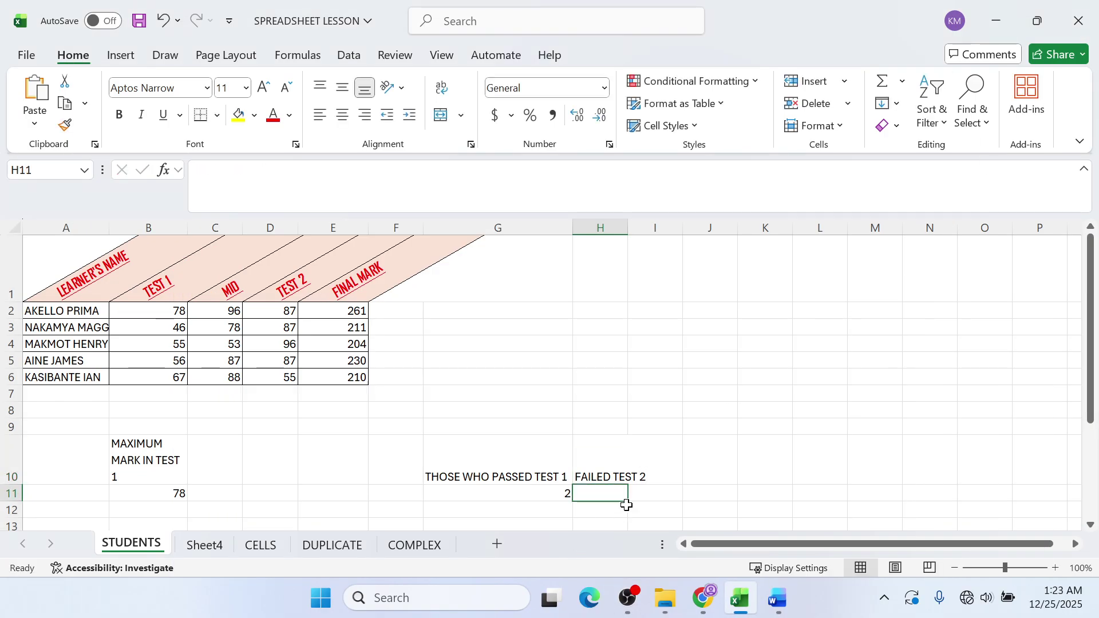
left_click_drag(628, 227, 685, 227)
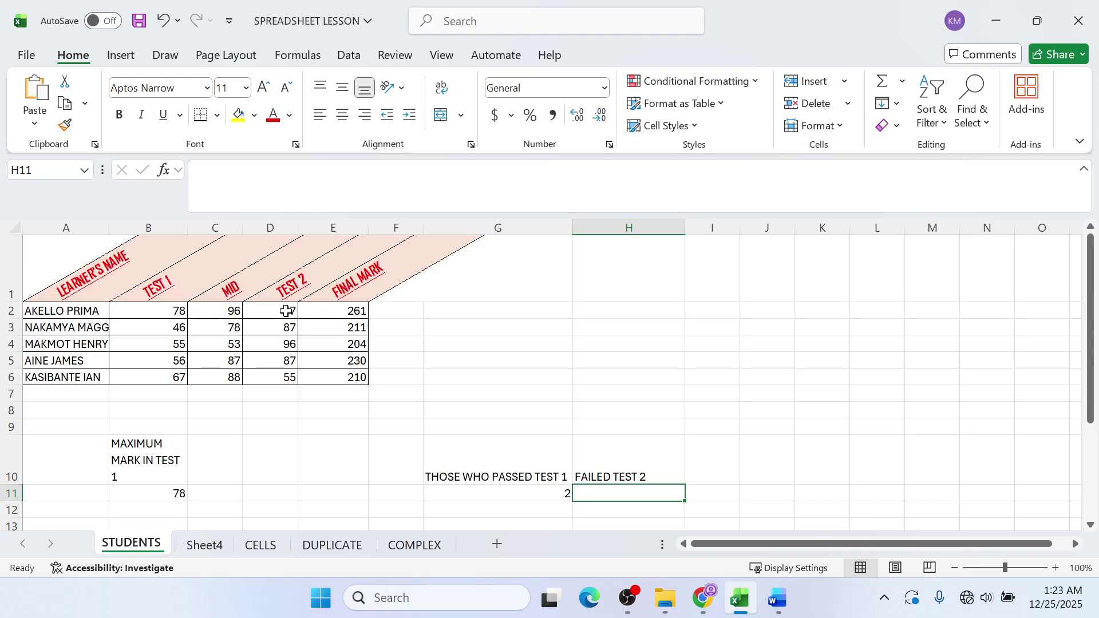
- Enter =COUNTIF(D2:D6,"<60") in H11, giving 1, and verify it against D6
type("=COUN")
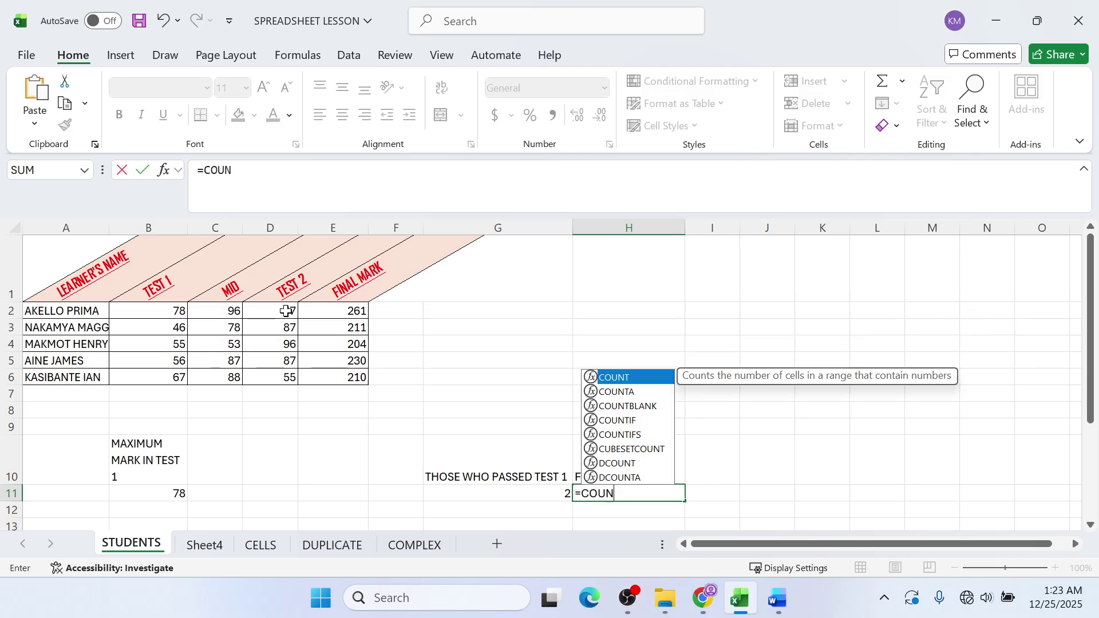
type("TIF(")
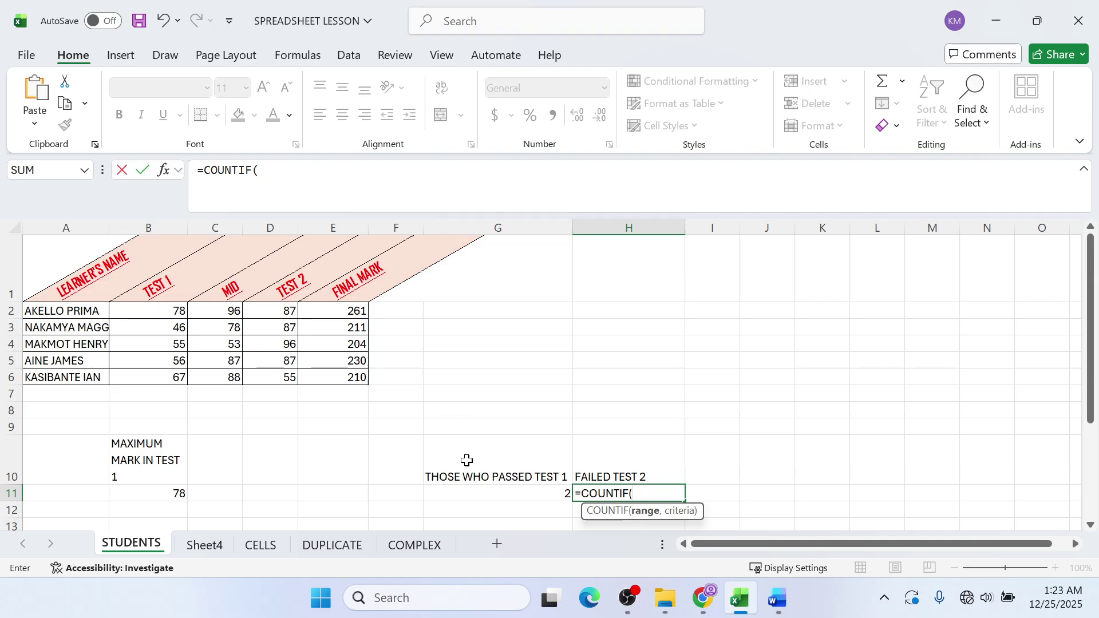
left_click(279, 313)
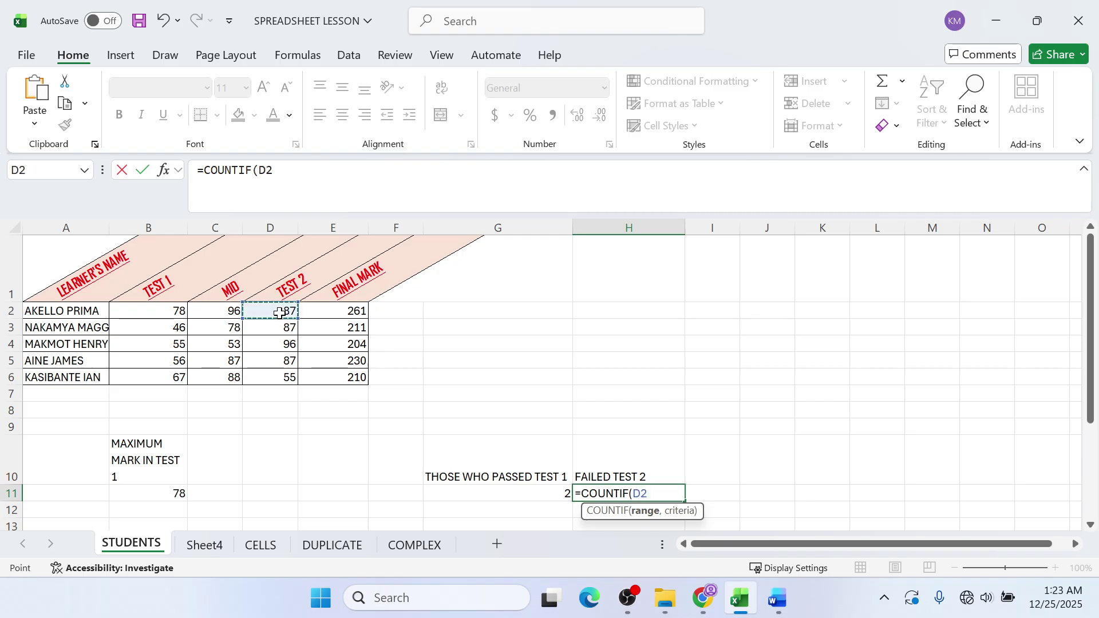
left_click_drag(279, 313, 272, 380)
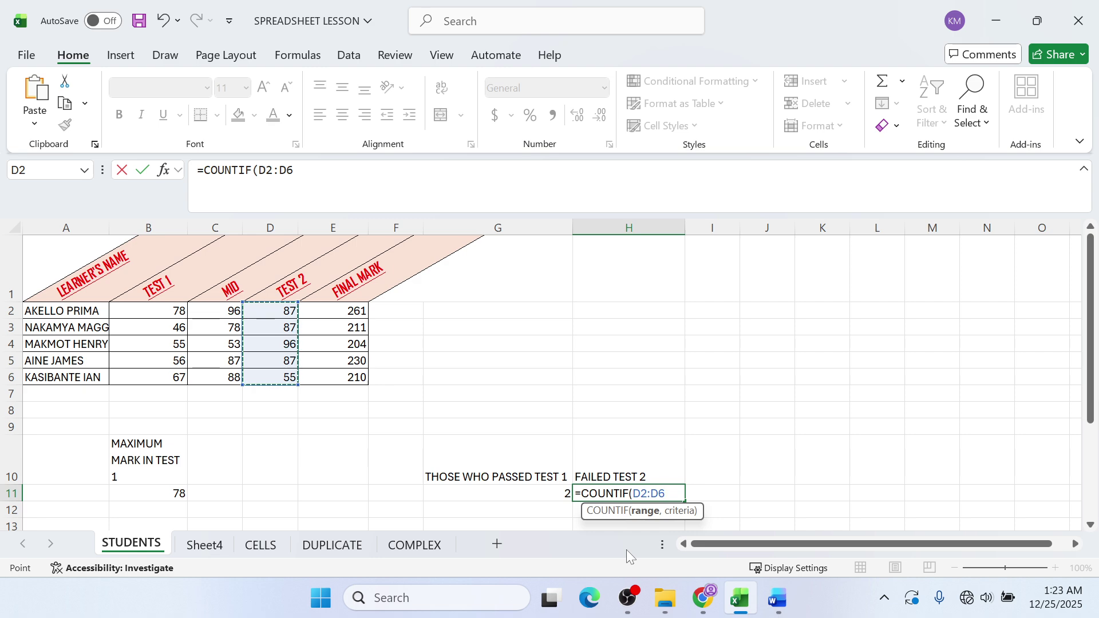
type(",\"")
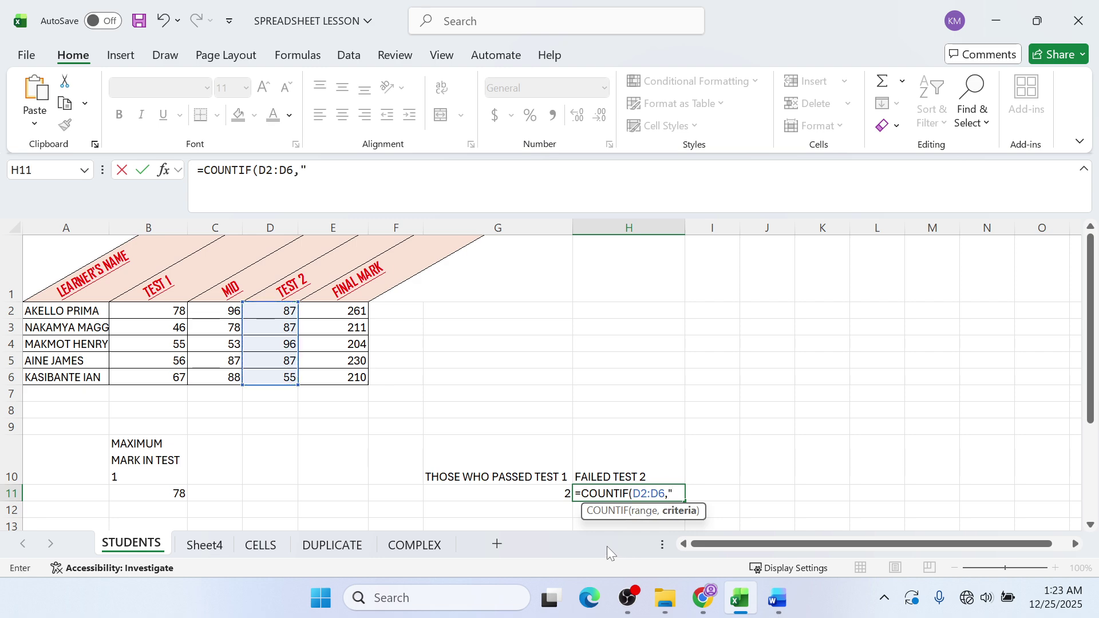
type("<6")
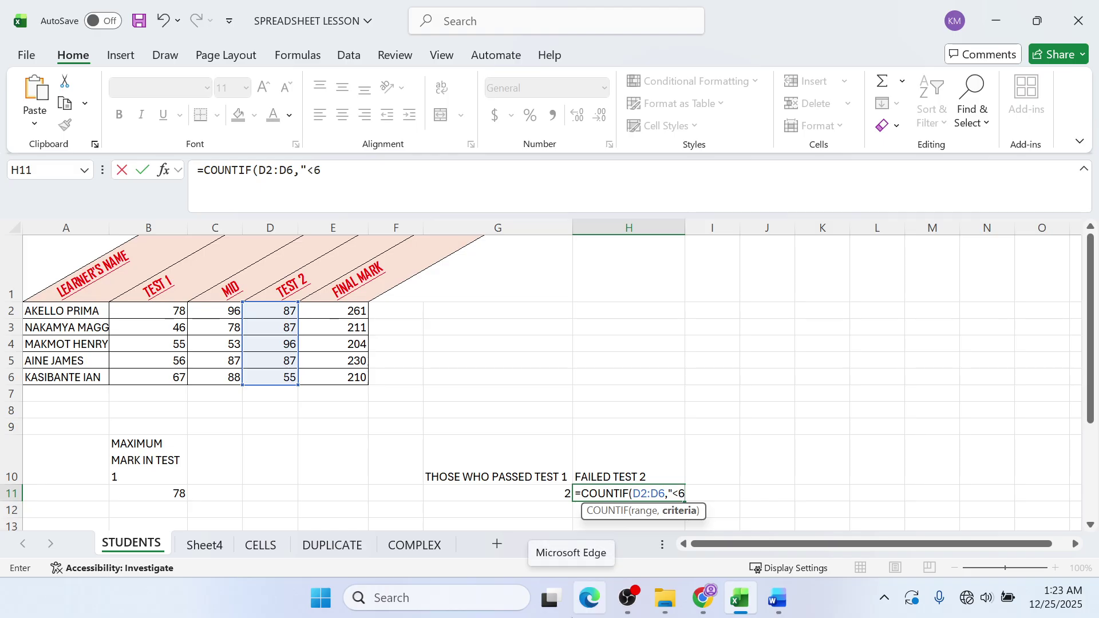
type("0\")")
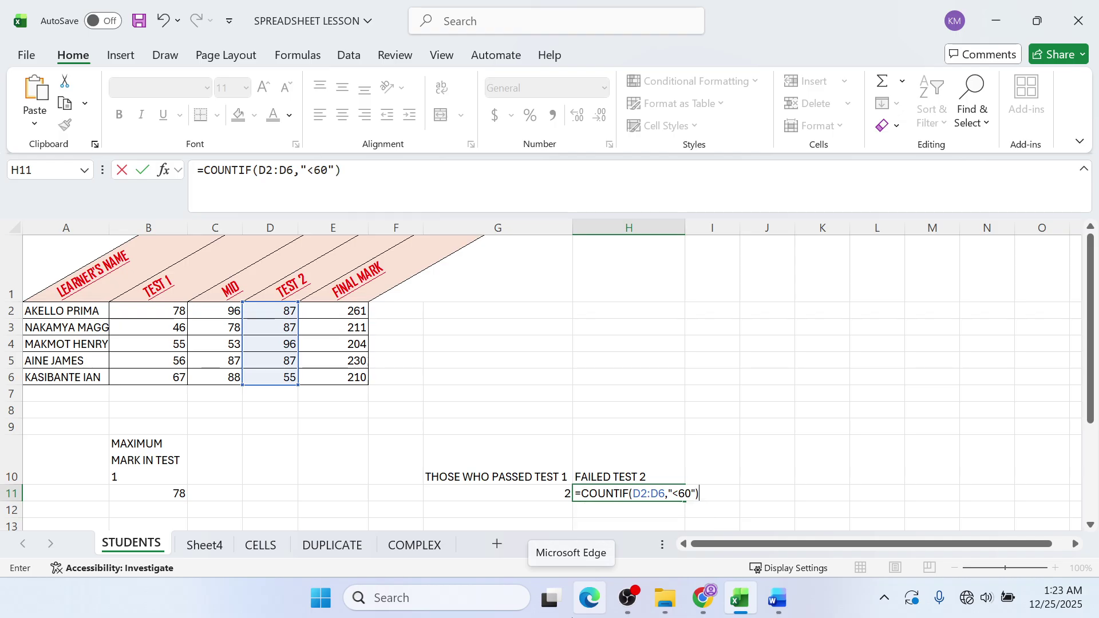
key("Return")
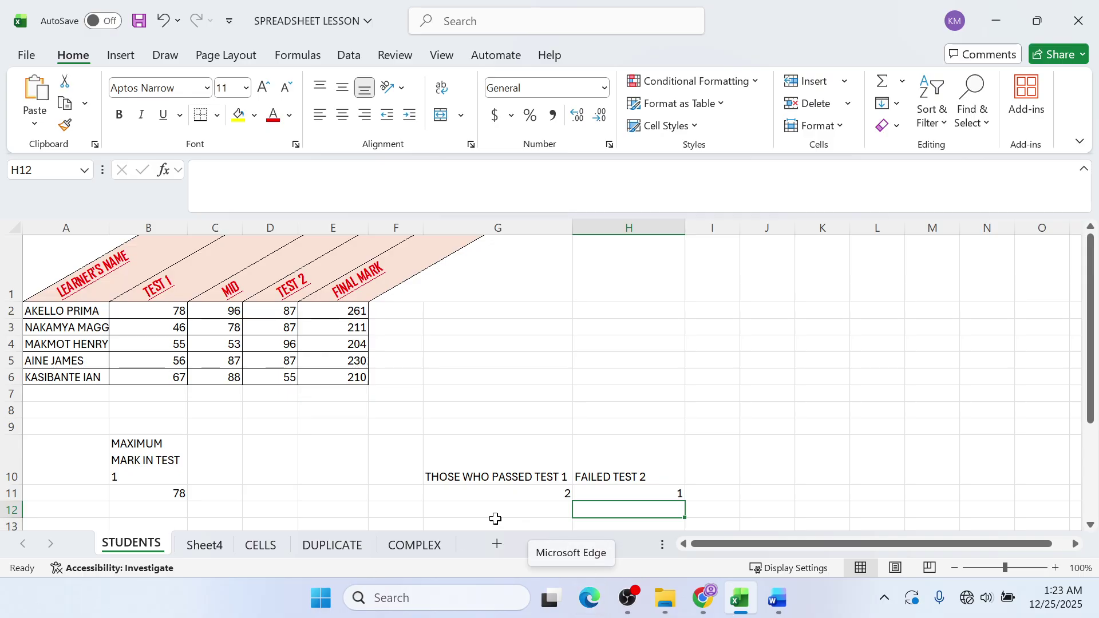
left_click(669, 495)
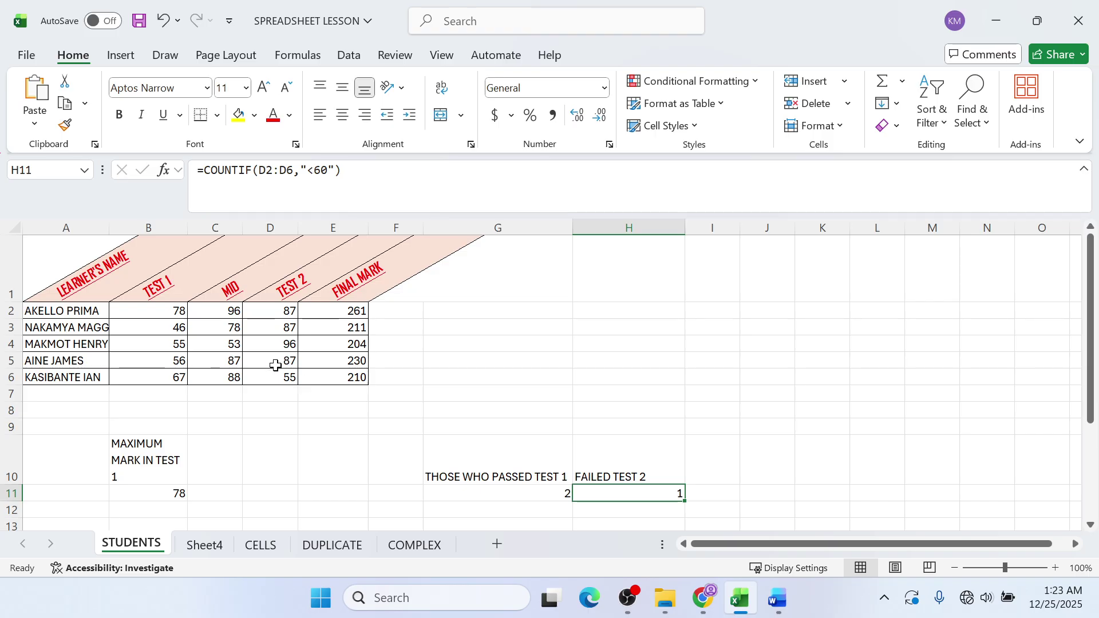
left_click(289, 378)
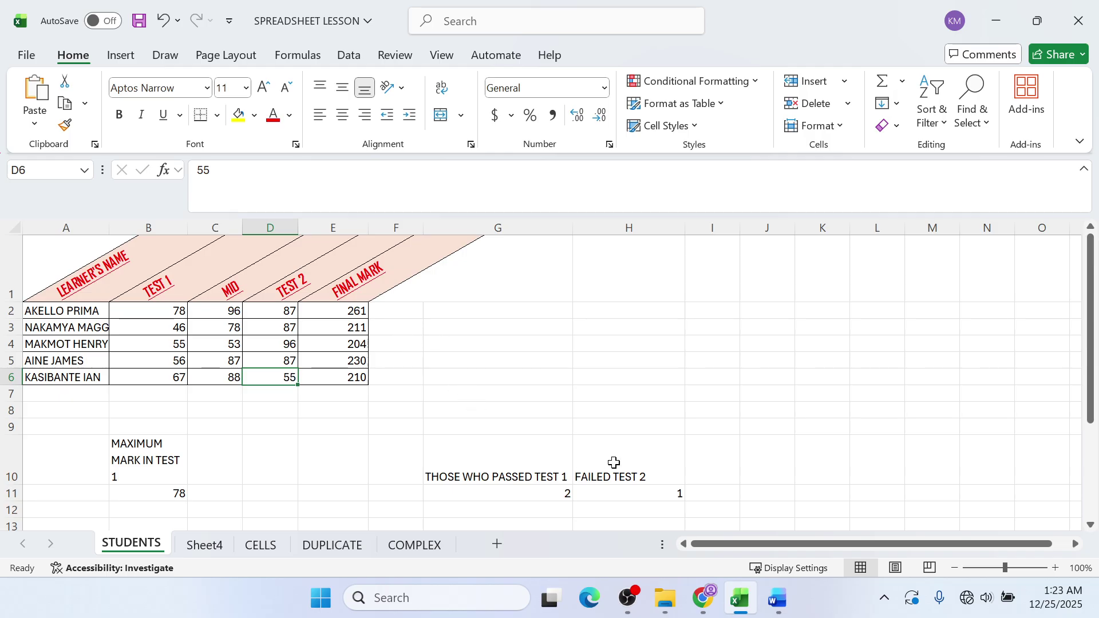
left_click_drag(613, 461, 611, 496)
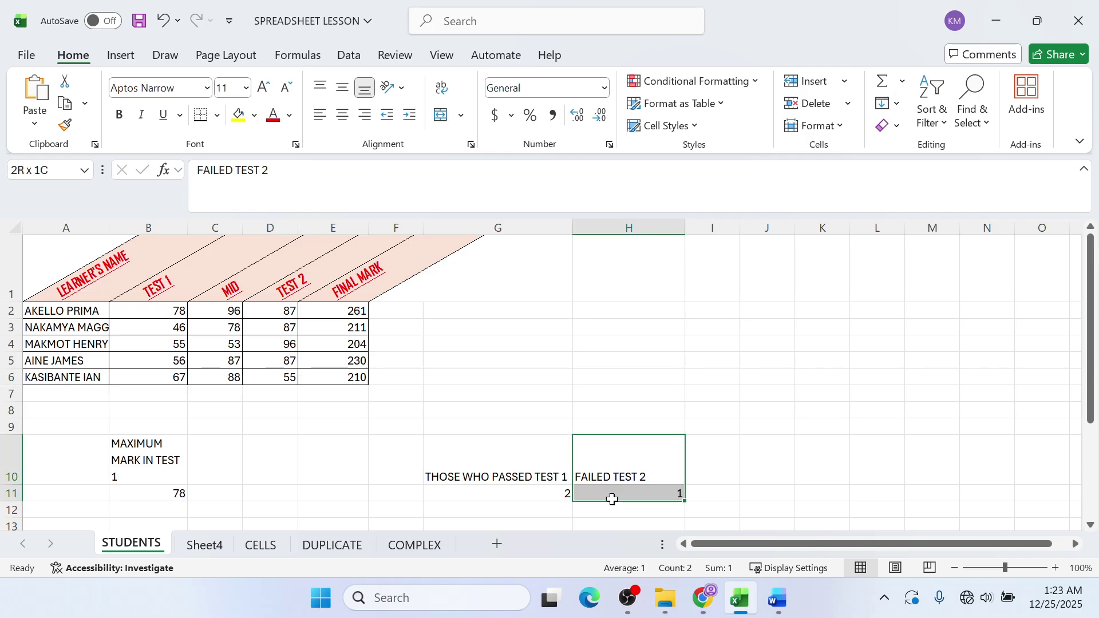
- Fill H10:H11 red, then bring up the SPREADSHEET 1 GUIDE PDF in Chrome
left_click(255, 115)
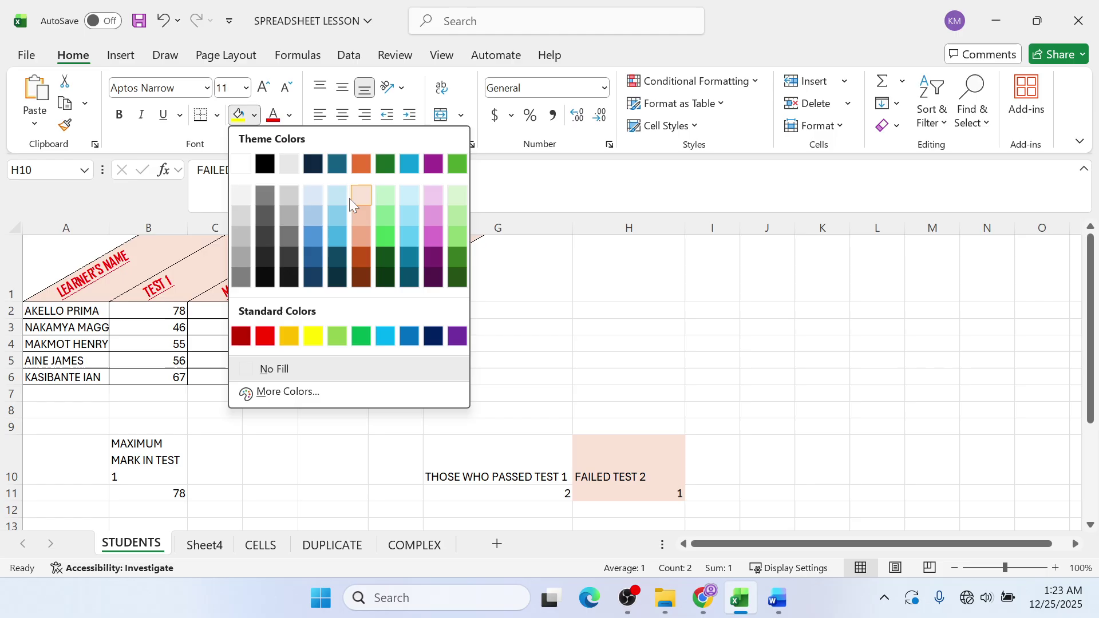
left_click(267, 341)
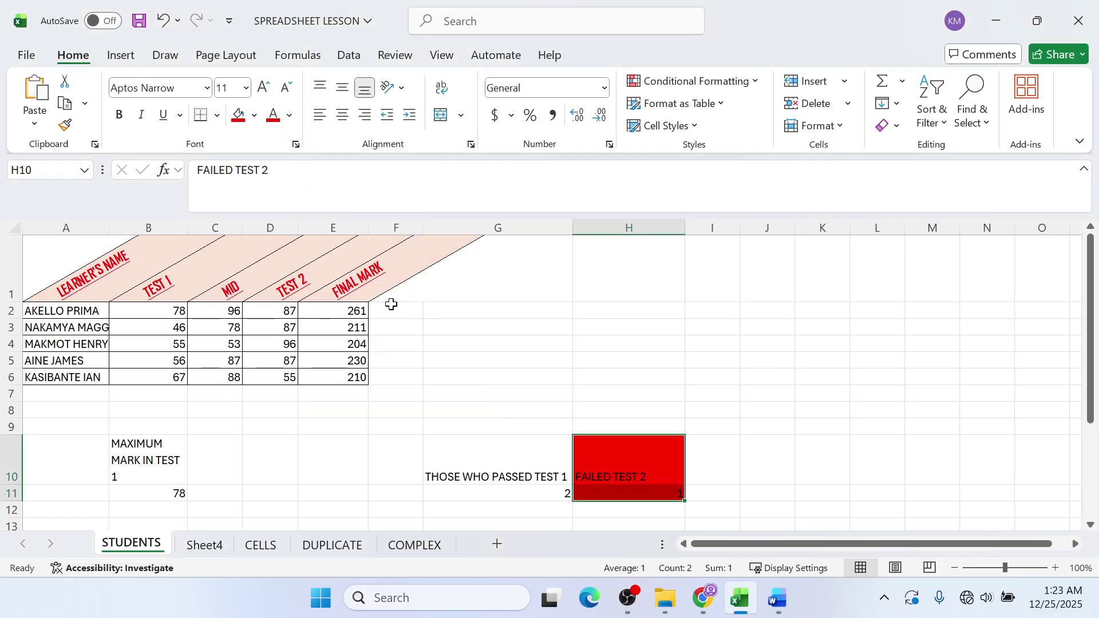
left_click(430, 299)
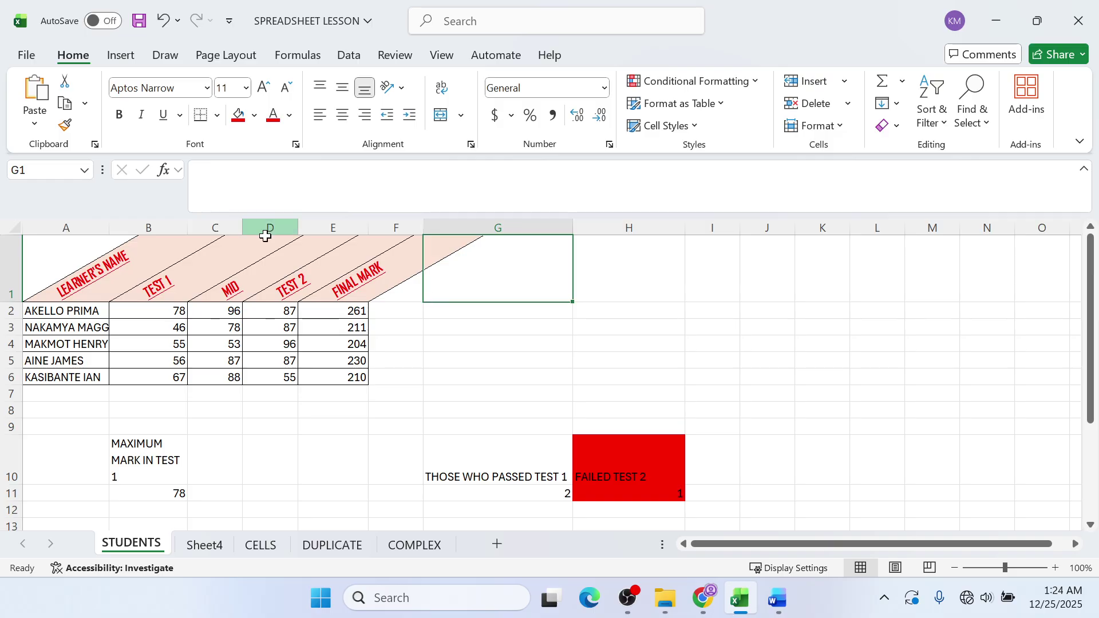
left_click(703, 598)
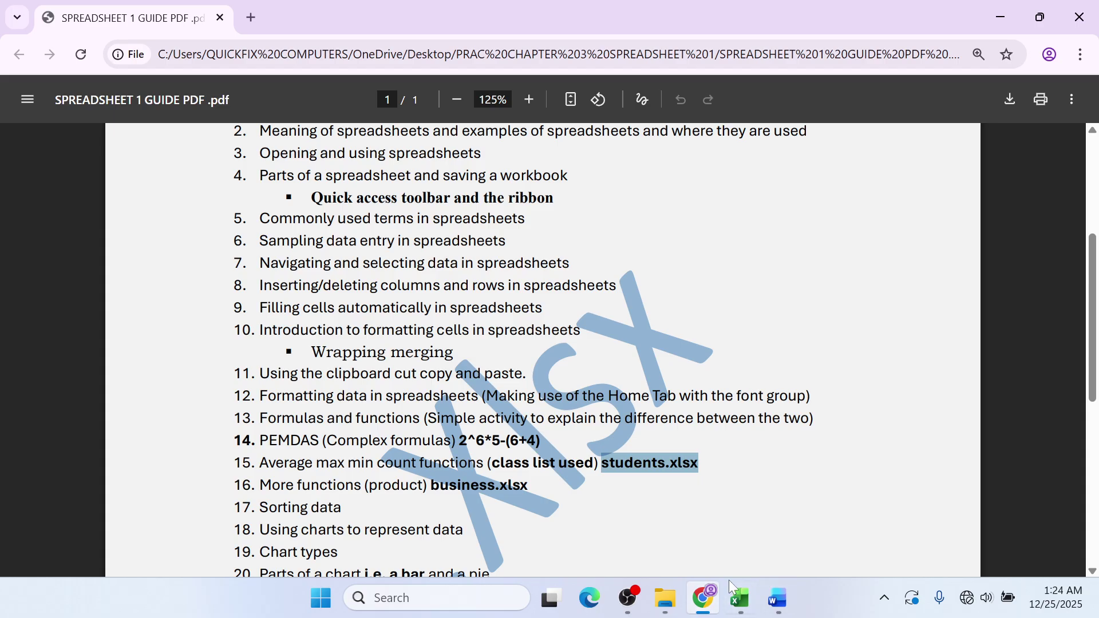
- Glance at the guide PDF, then bring the Excel workbook back to the front
left_click(738, 601)
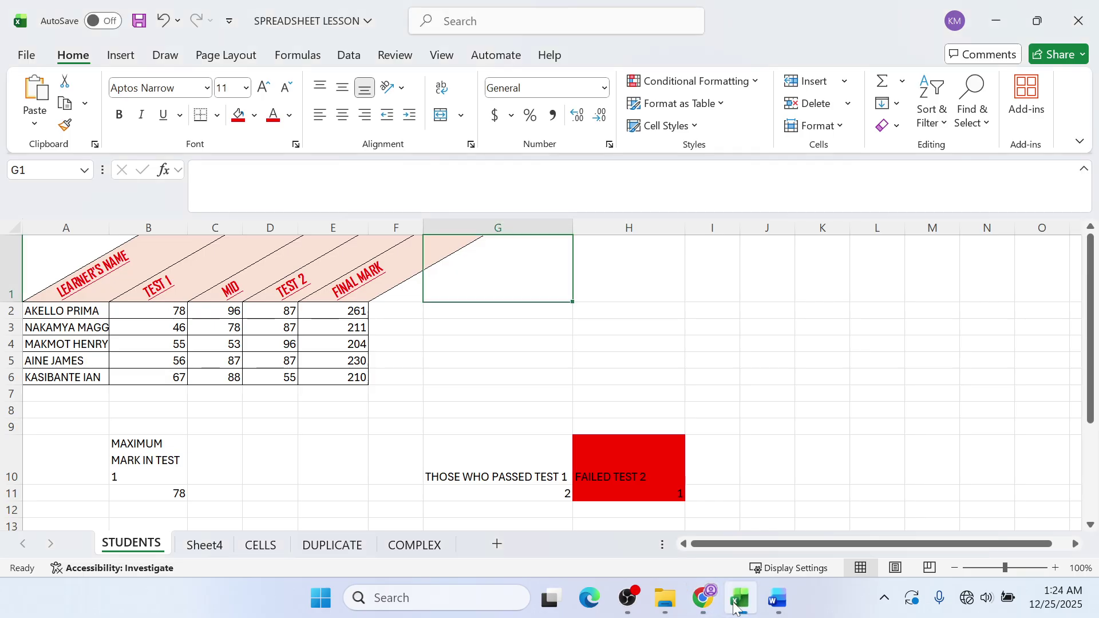
left_click(746, 602)
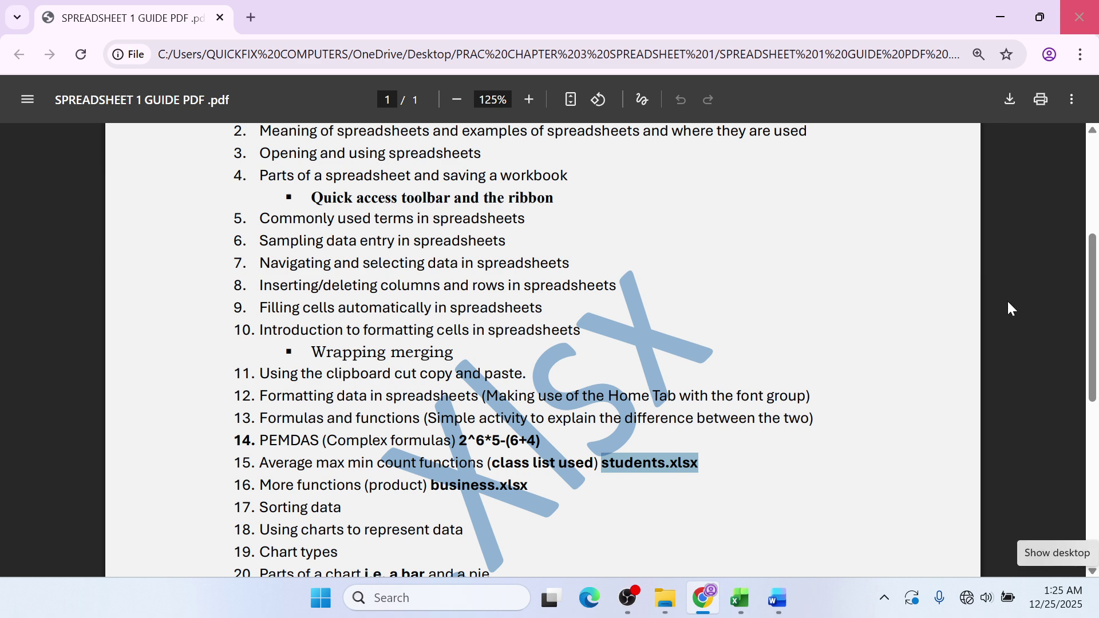
left_click(741, 599)
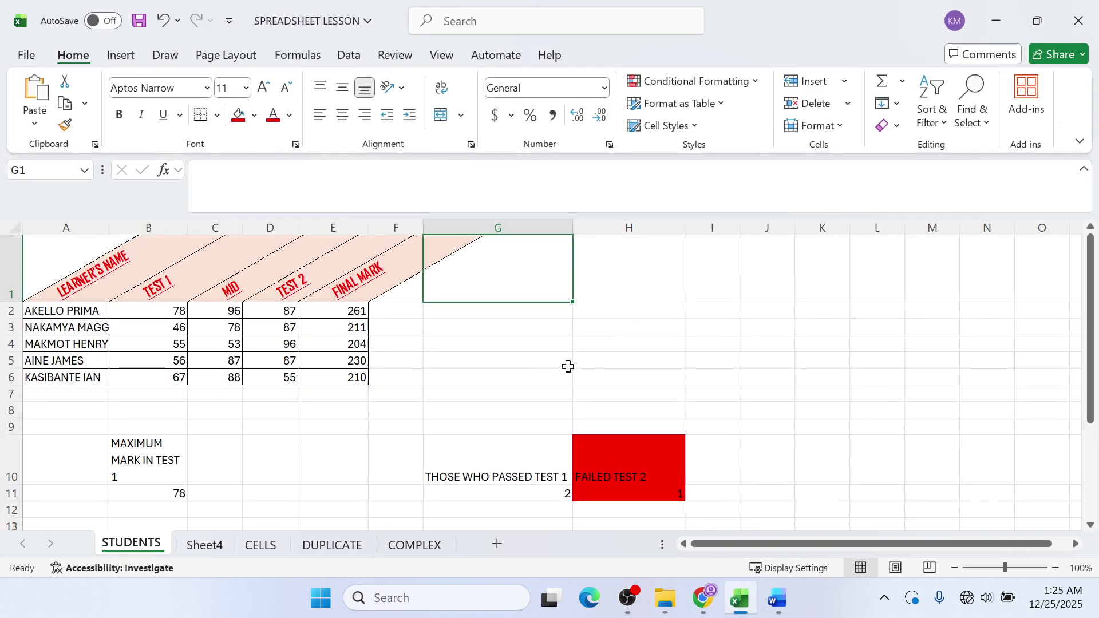
left_click(205, 543)
- Look through the CELLS, DUPLICATE, COMPLEX and STUDENTS sheets, ending on CELLS
left_click(248, 551)
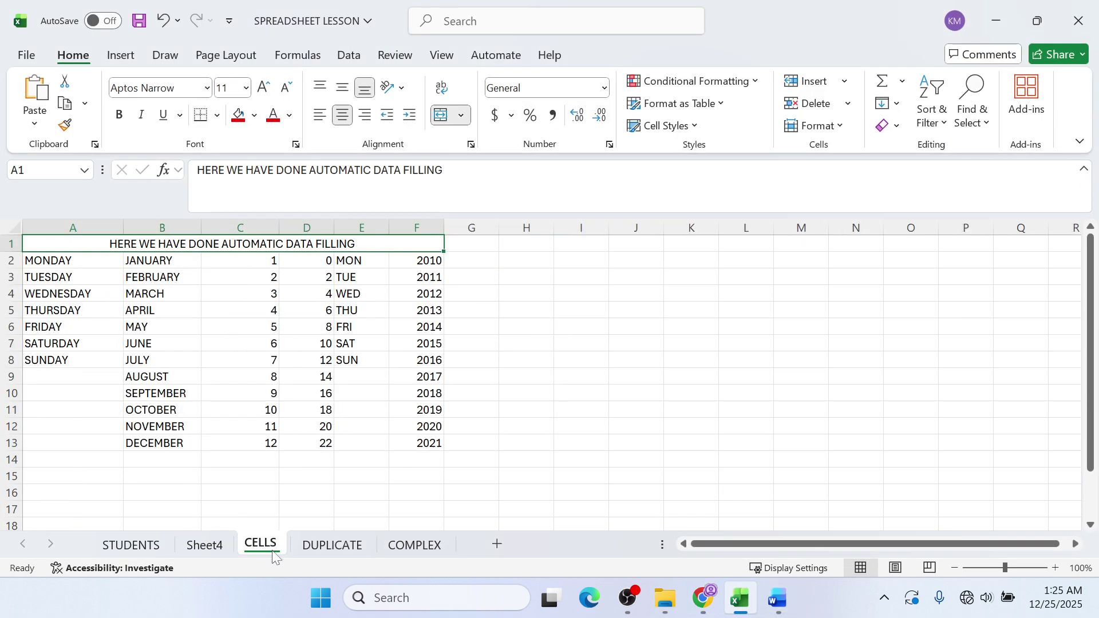
left_click(334, 551)
left_click(389, 550)
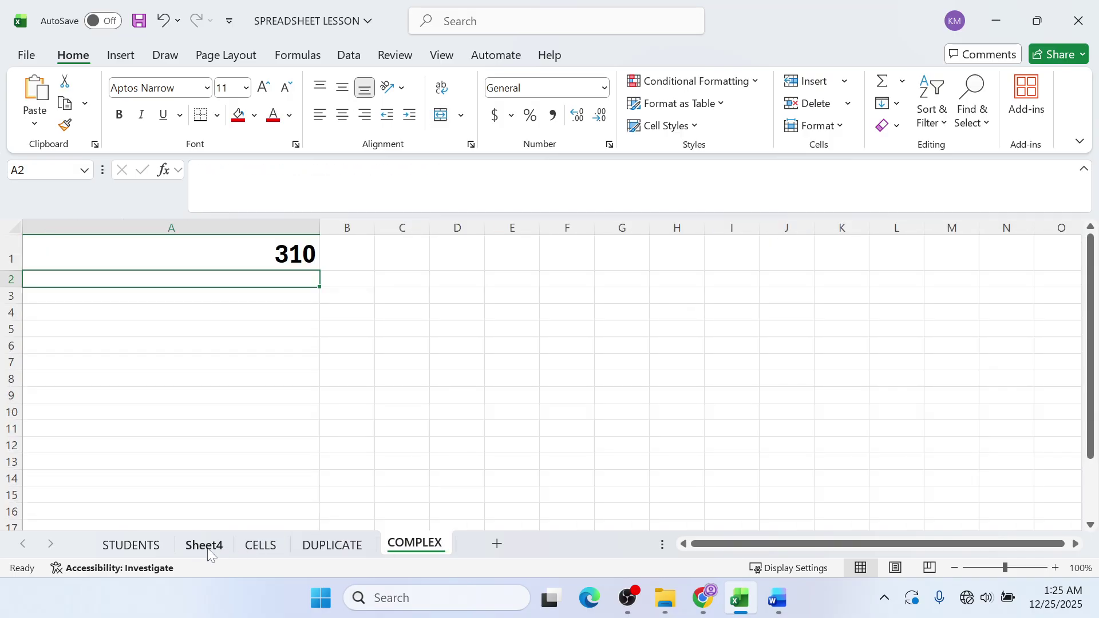
left_click(138, 547)
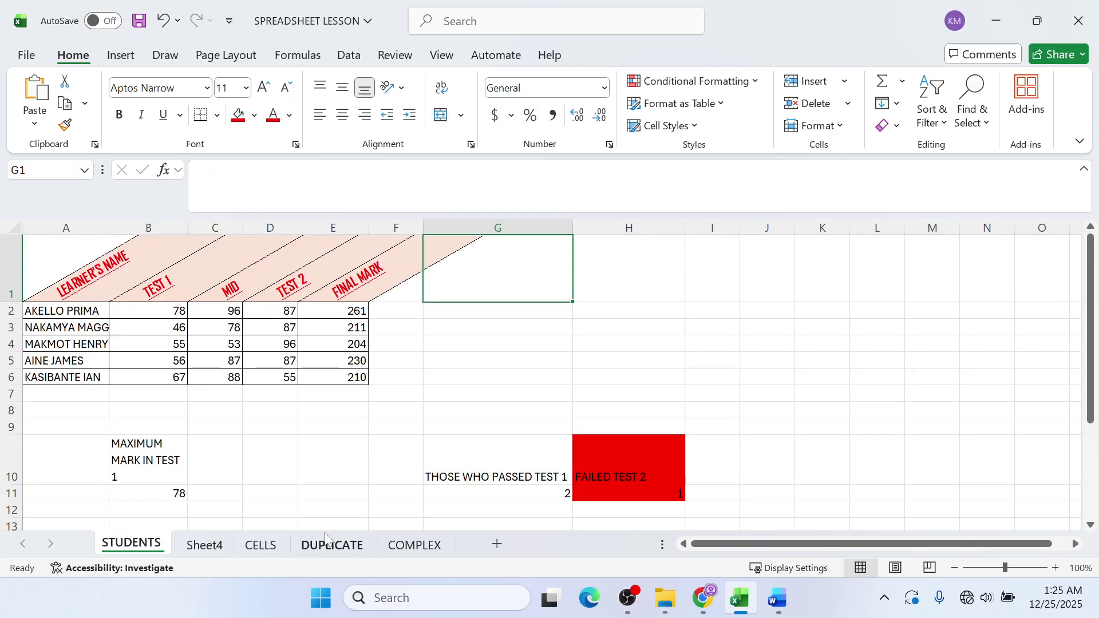
left_click(268, 546)
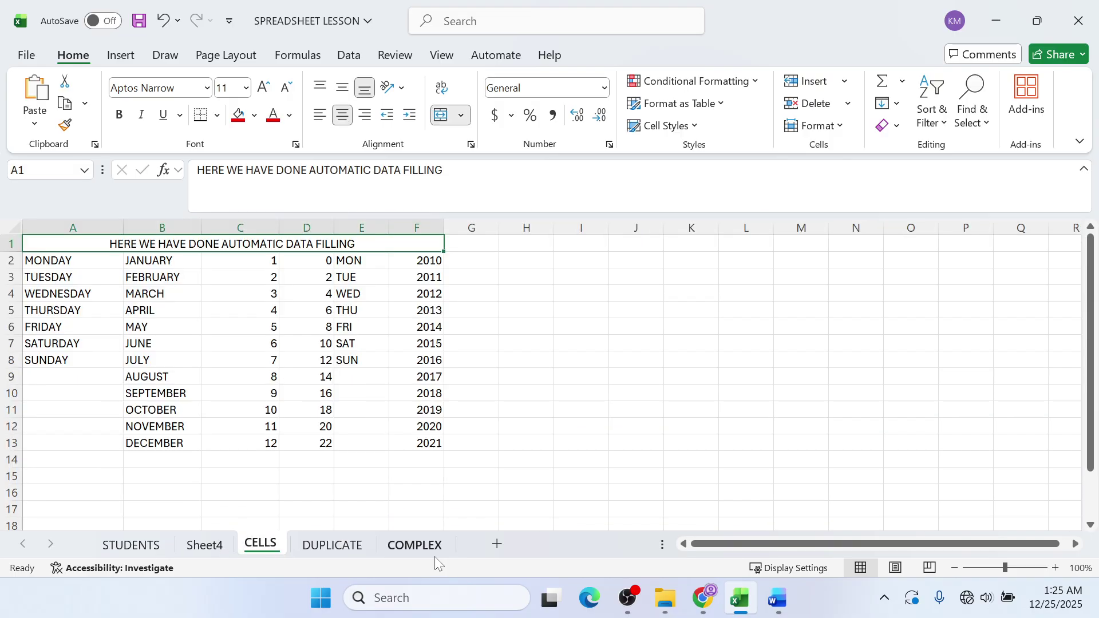
- Insert a new sheet after CELLS and rename it BUSINESS
left_click(487, 545)
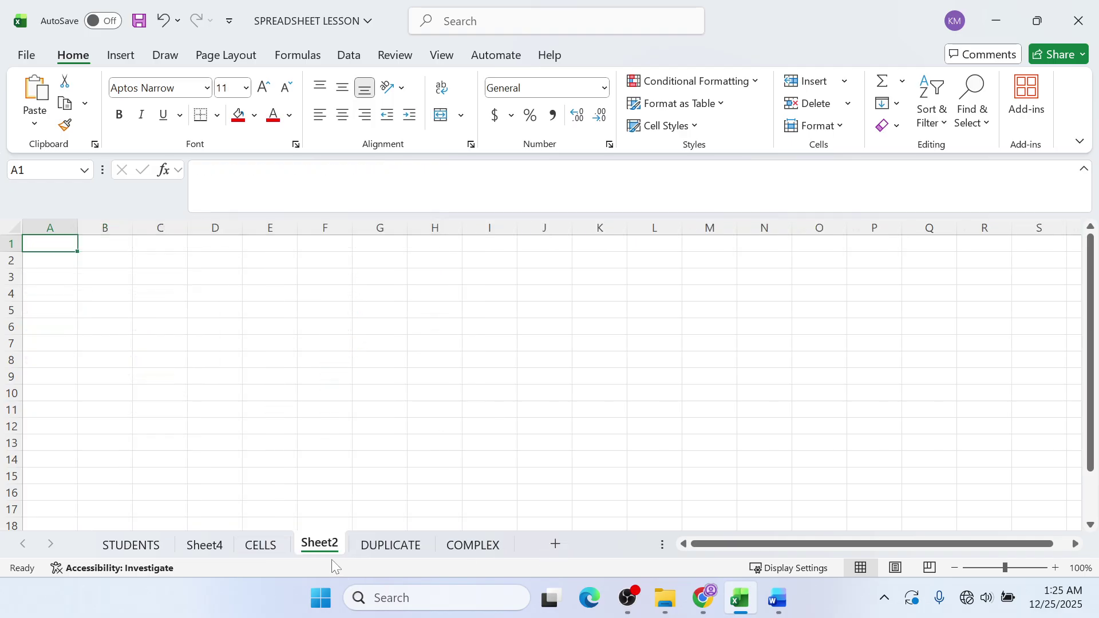
double_click(322, 544)
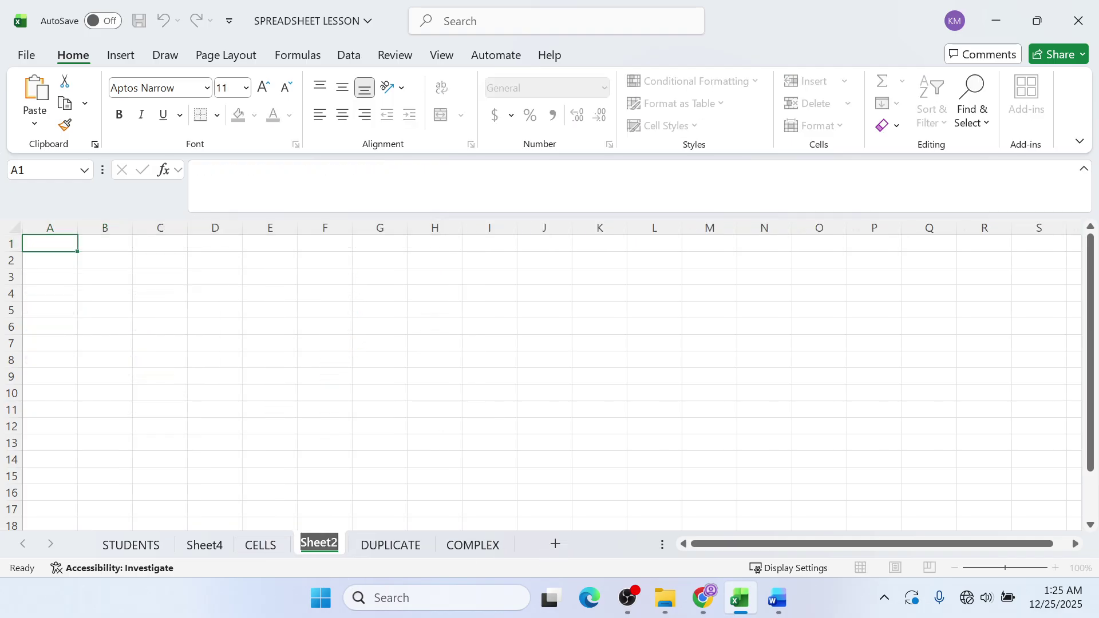
type("BU")
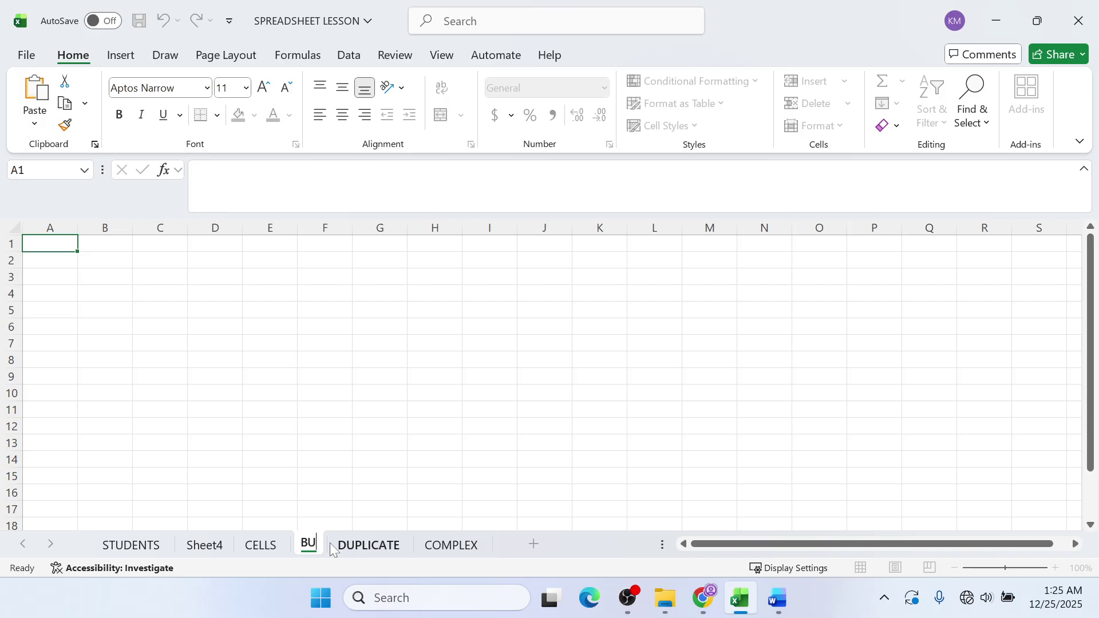
type("SINE")
key("alt+Tab")
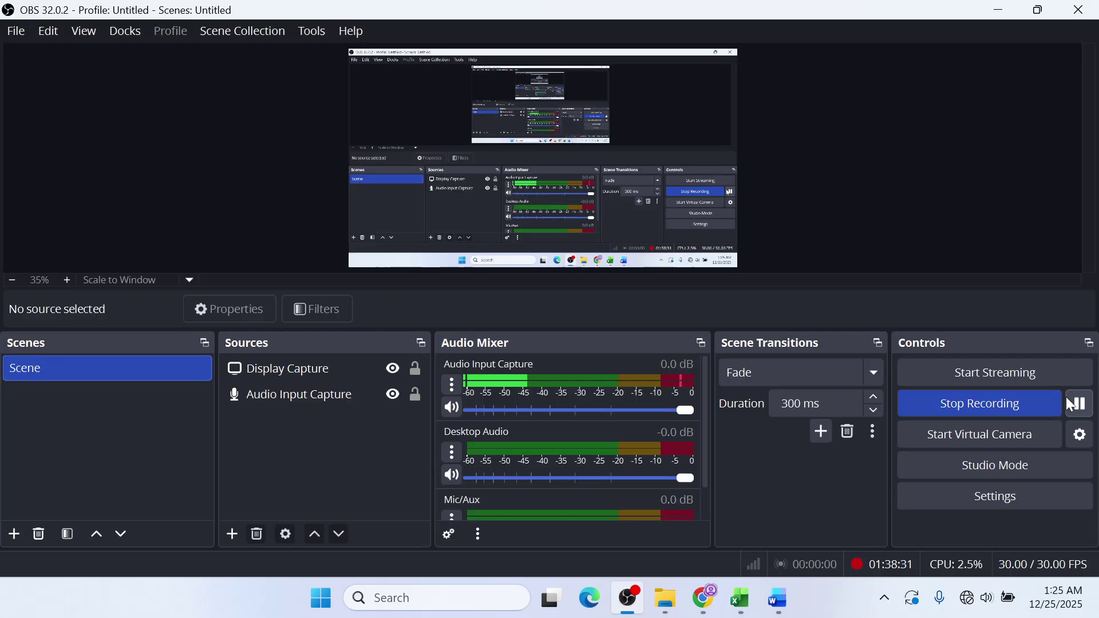
left_click(999, 14)
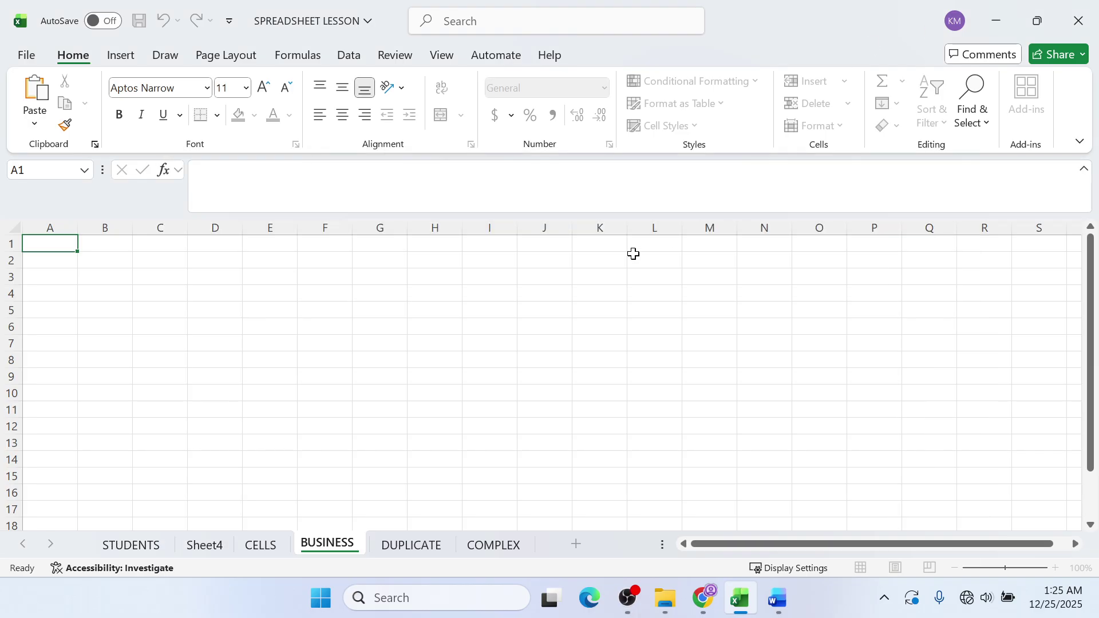
left_click(191, 309)
left_click(79, 277)
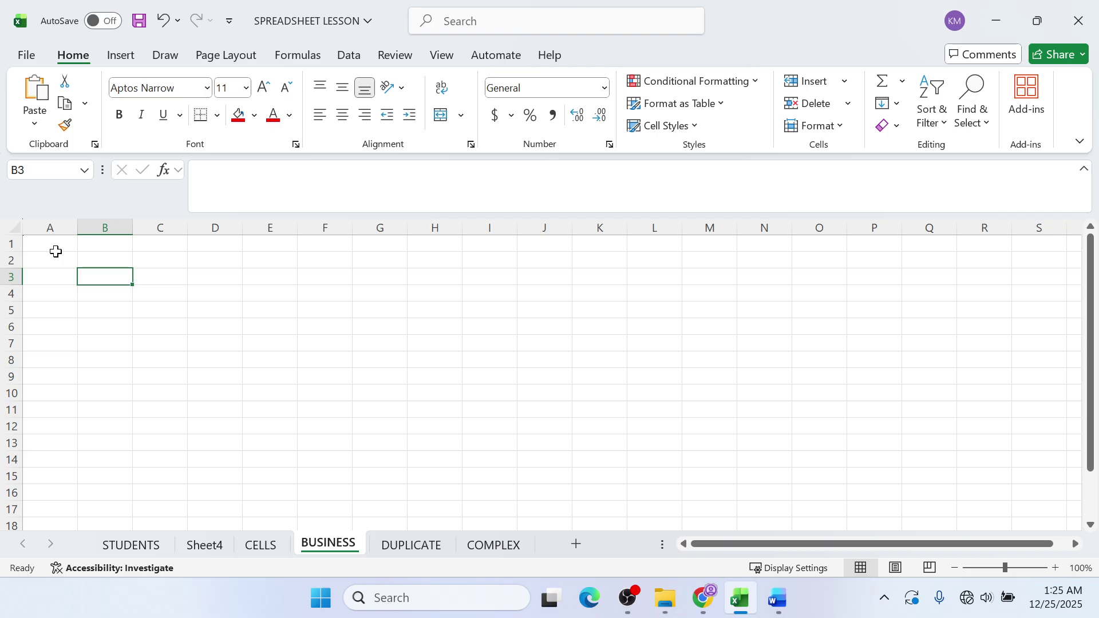
- Enter the heading FOOD ITEM in A1 and CHIP in A2 of the BUSINESS sheet
left_click(67, 228)
left_click(67, 245)
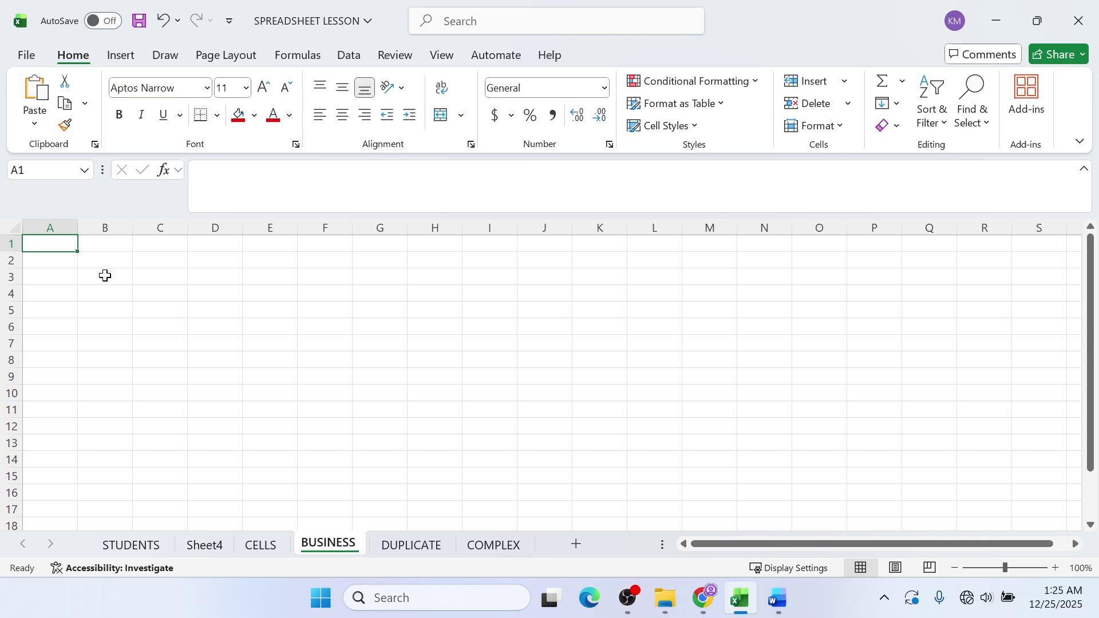
type("FOOD")
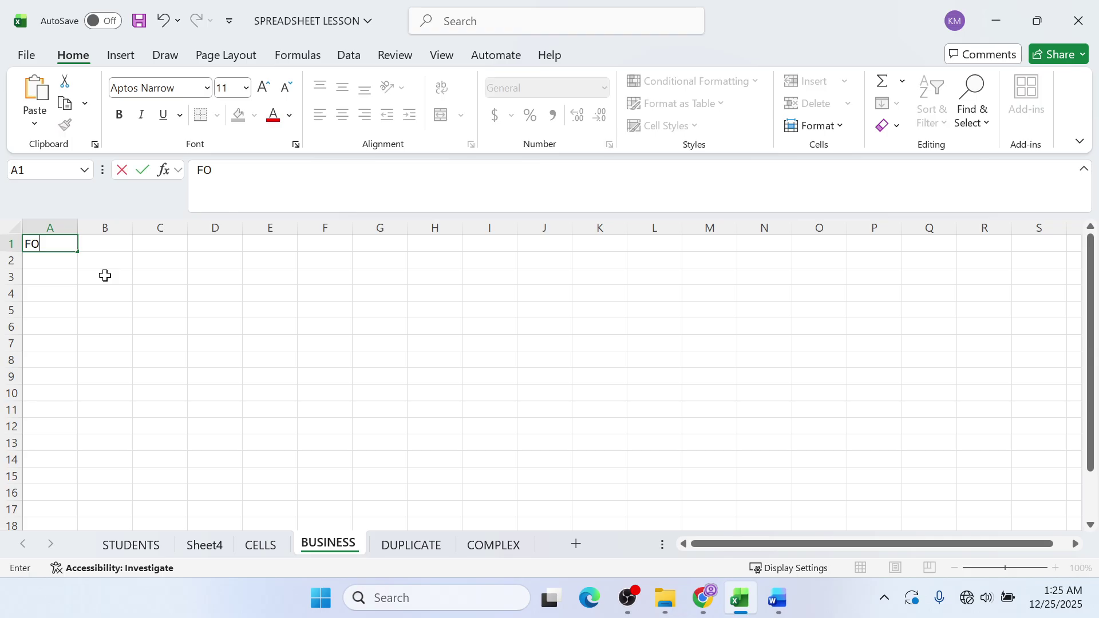
key("alt+Tab")
left_click(996, 19)
type("ITE")
key("alt+Tab")
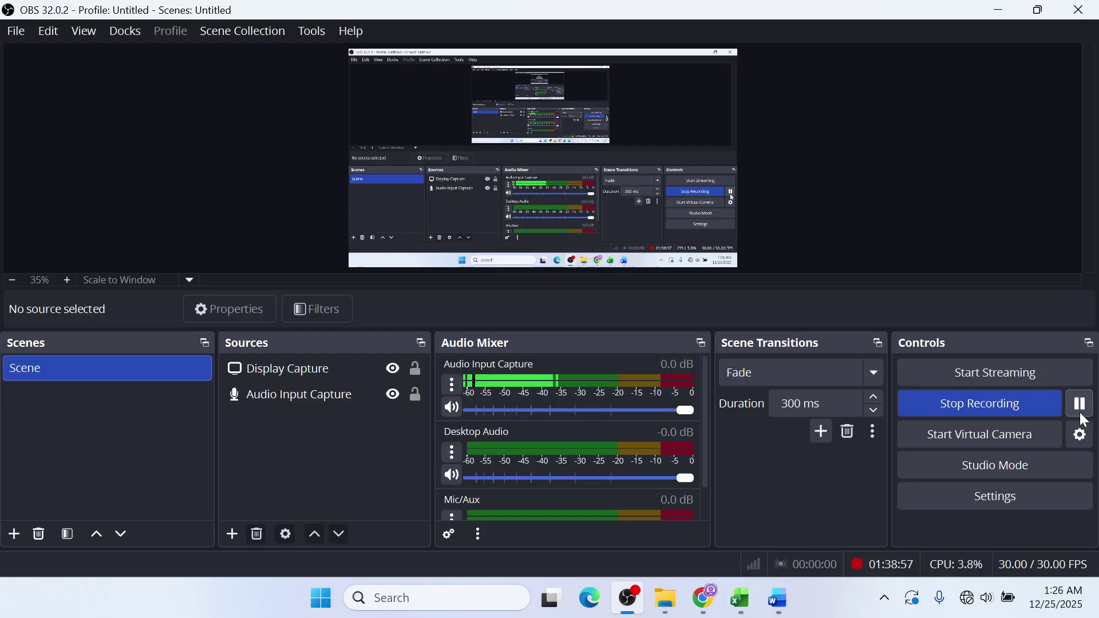
left_click(1002, 16)
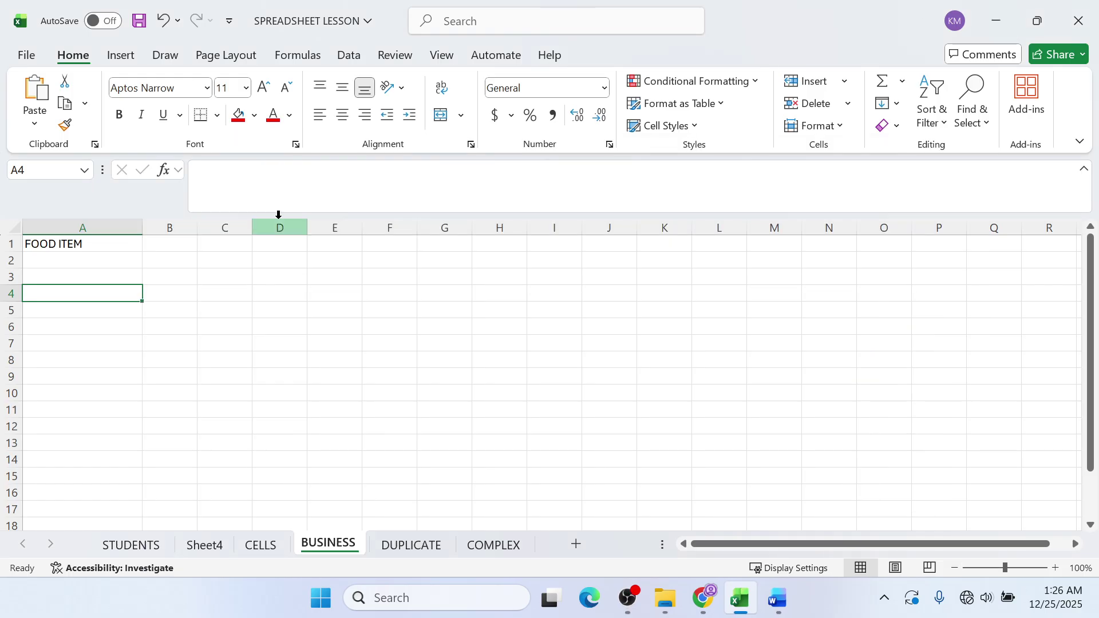
left_click(99, 258)
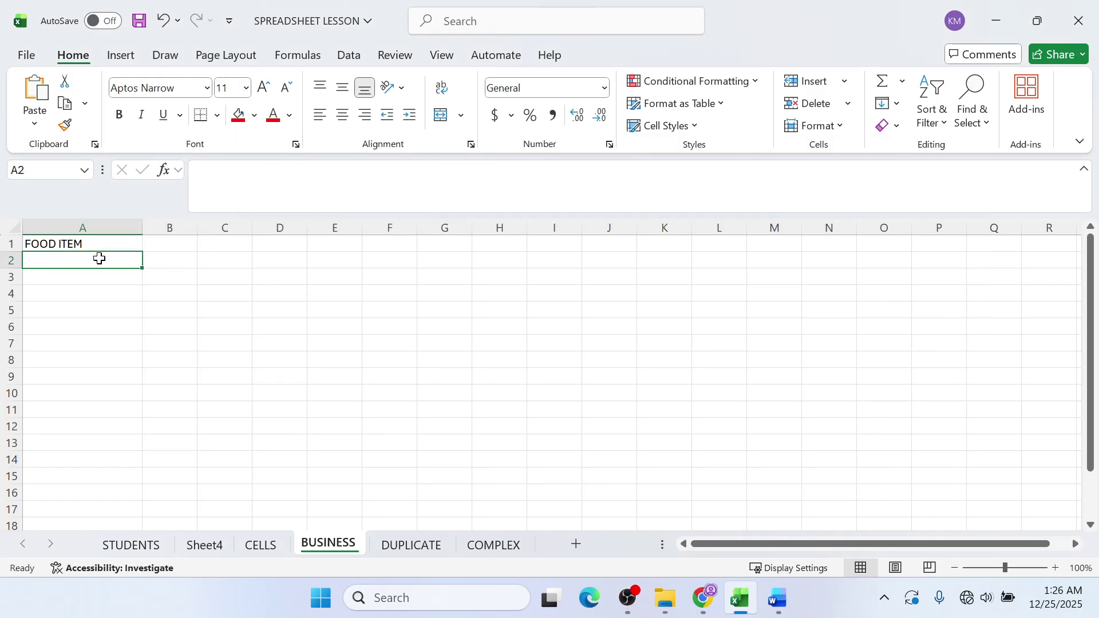
type("CHIP")
key("alt+Tab")
left_click(999, 11)
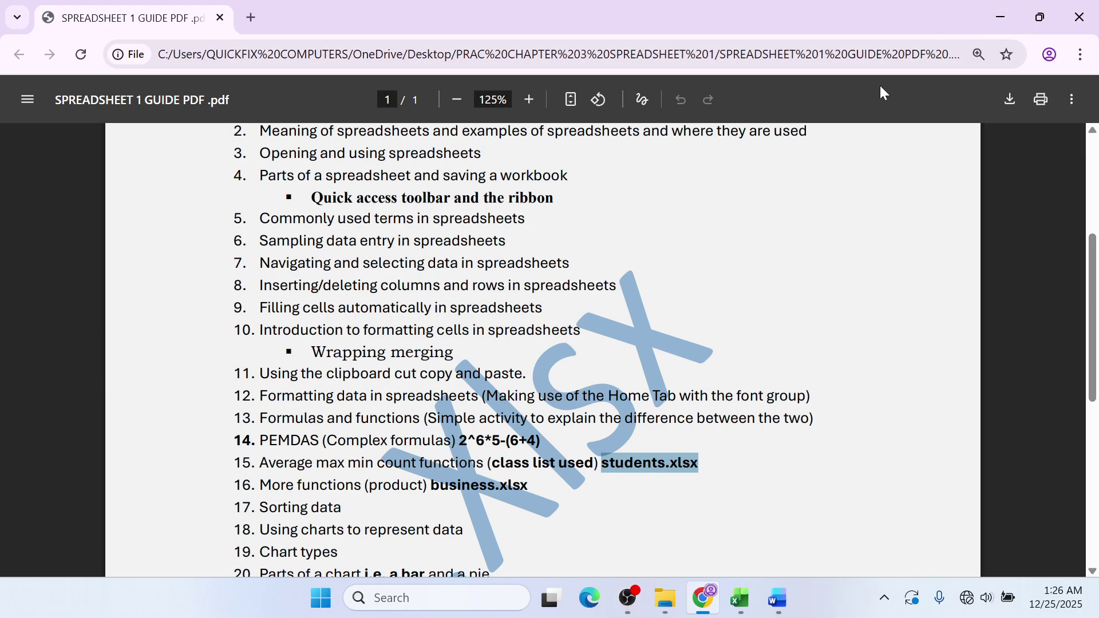
- Close the PEMDAS Word document without saving, and close the folder window
left_click(999, 16)
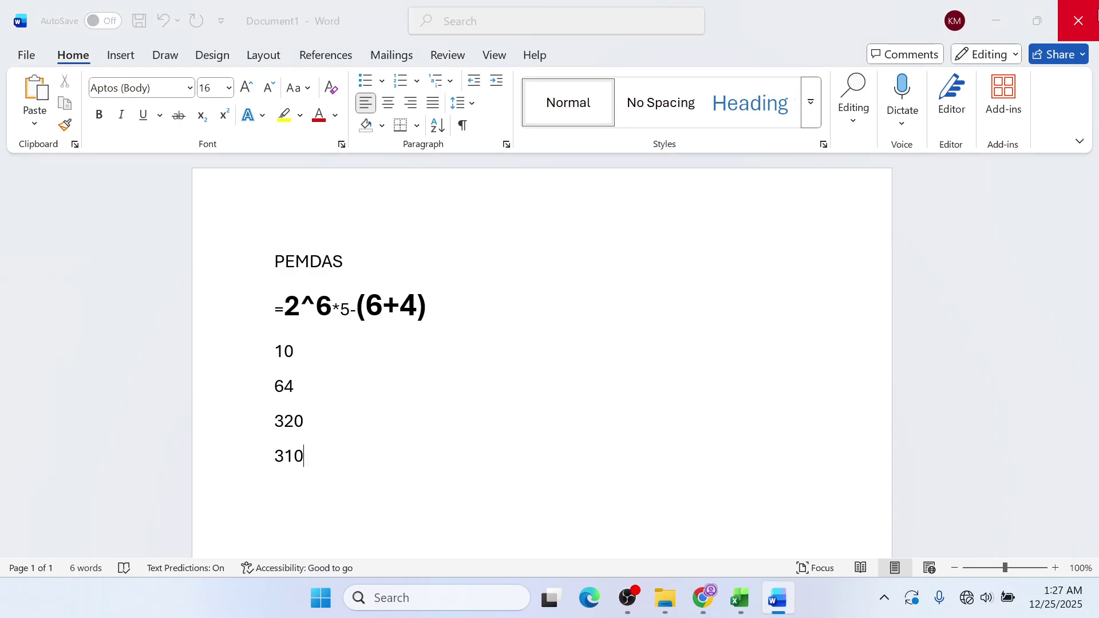
left_click(1078, 21)
left_click(610, 390)
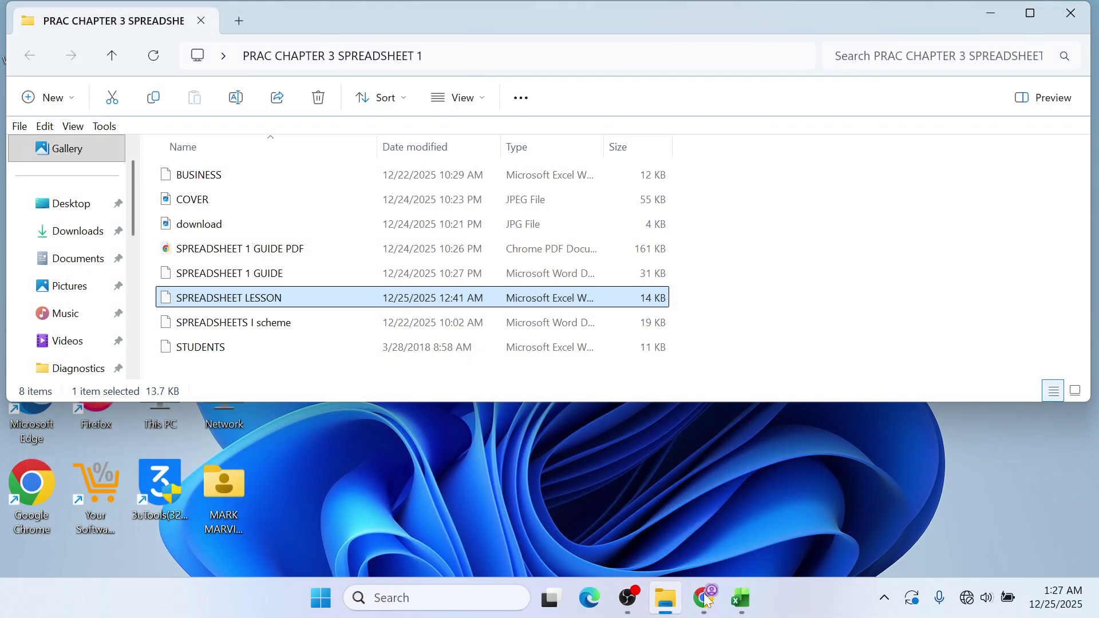
left_click(1070, 12)
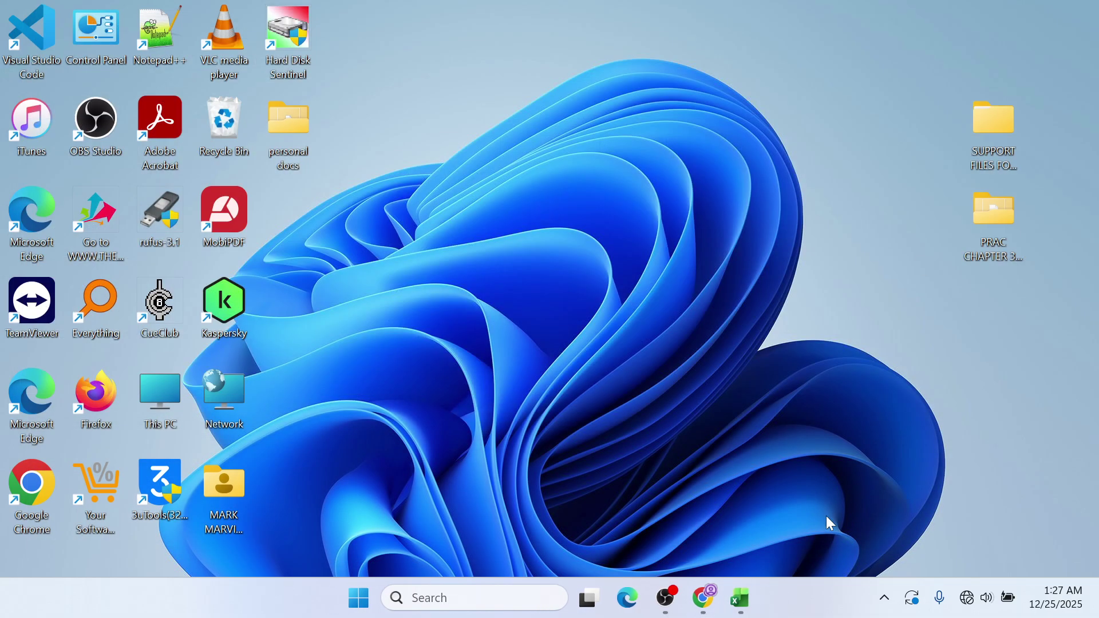
- Open BUSINESS.xlsx from the PRAC CHAPTER 3 SPREADSHEET 1 folder on the desktop
left_click(734, 600)
left_click(735, 599)
double_click(999, 249)
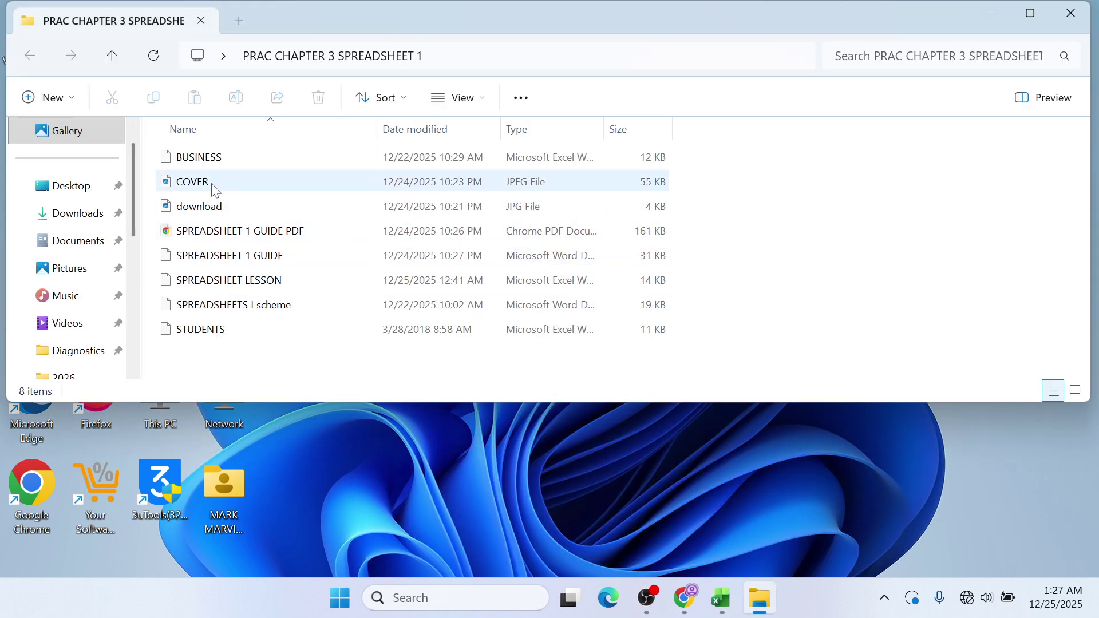
double_click(223, 158)
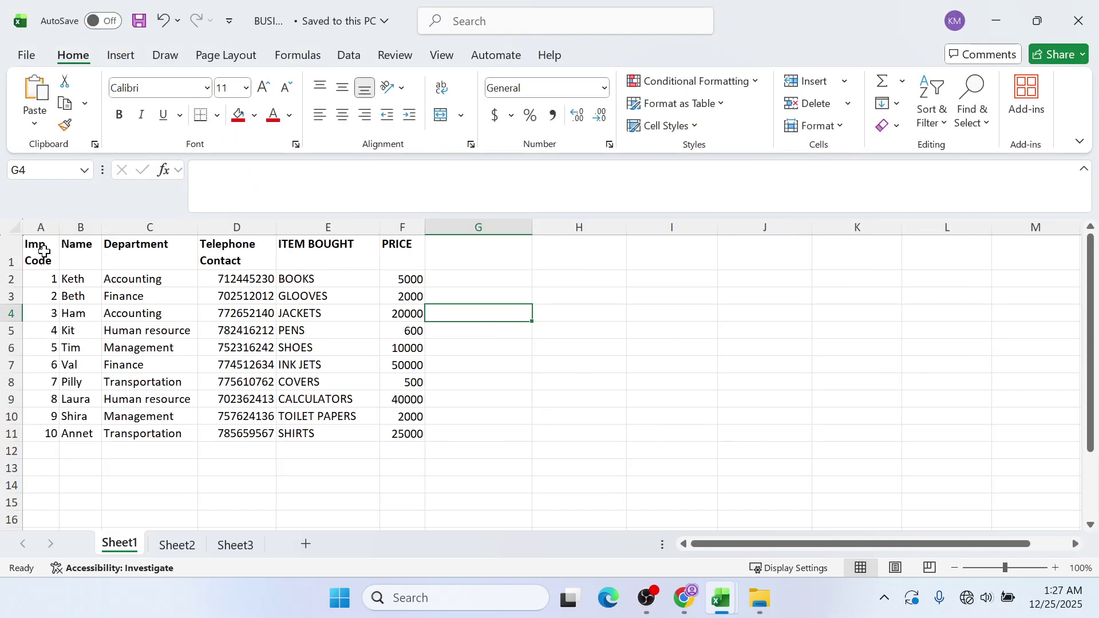
- Copy A1:F4 from BUSINESS.xlsx and paste it at A1 of SPREADSHEET LESSON's BUSINESS sheet
left_click_drag(43, 252, 400, 314)
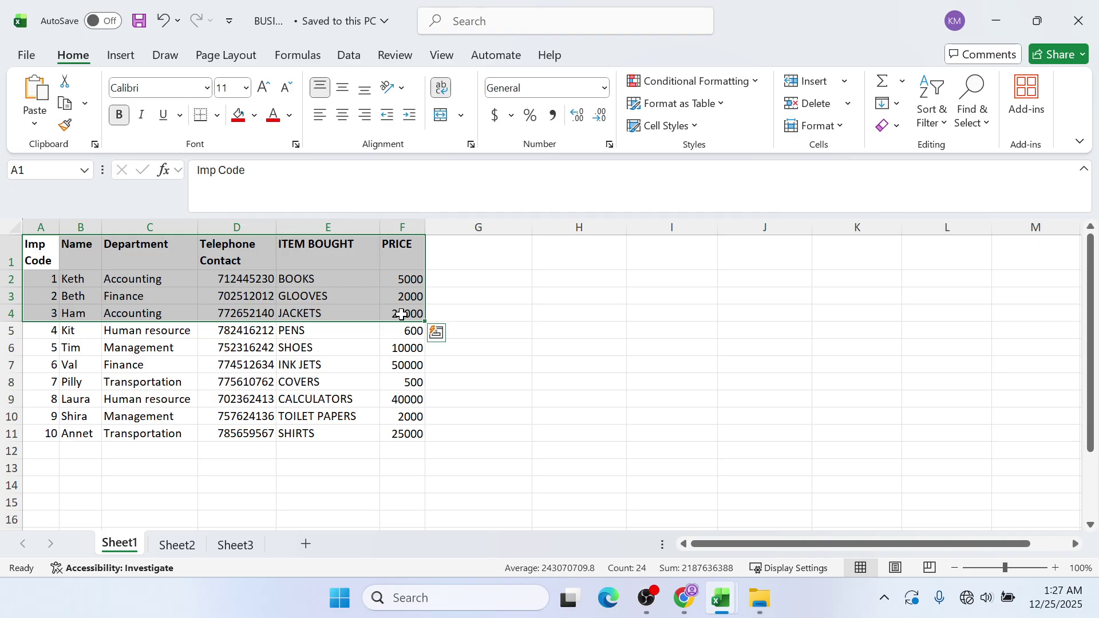
key("ctrl+c")
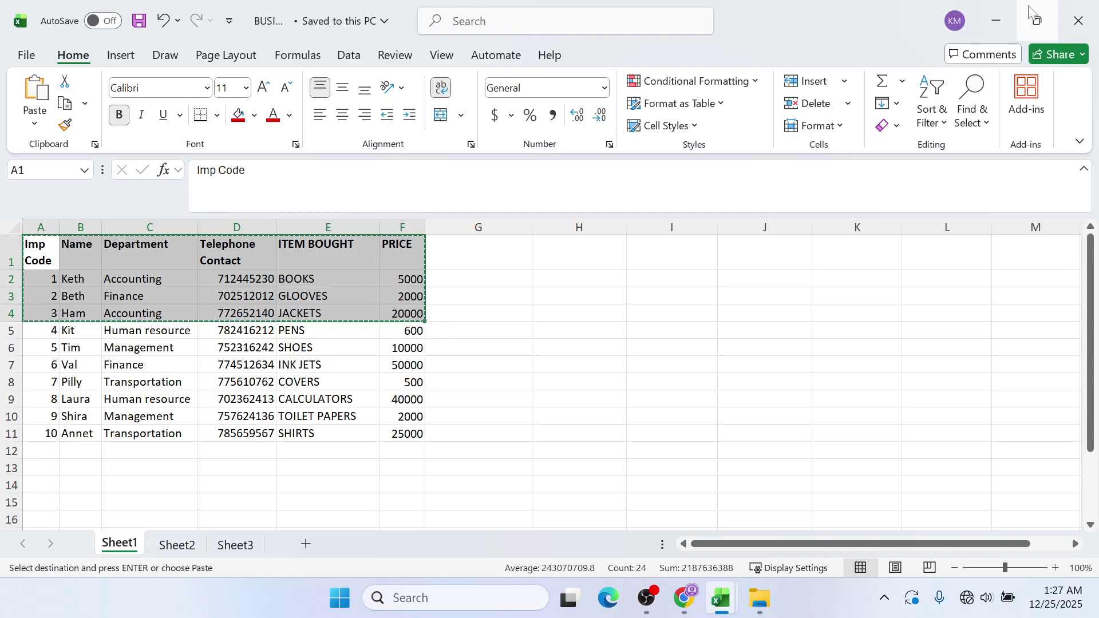
left_click(996, 20)
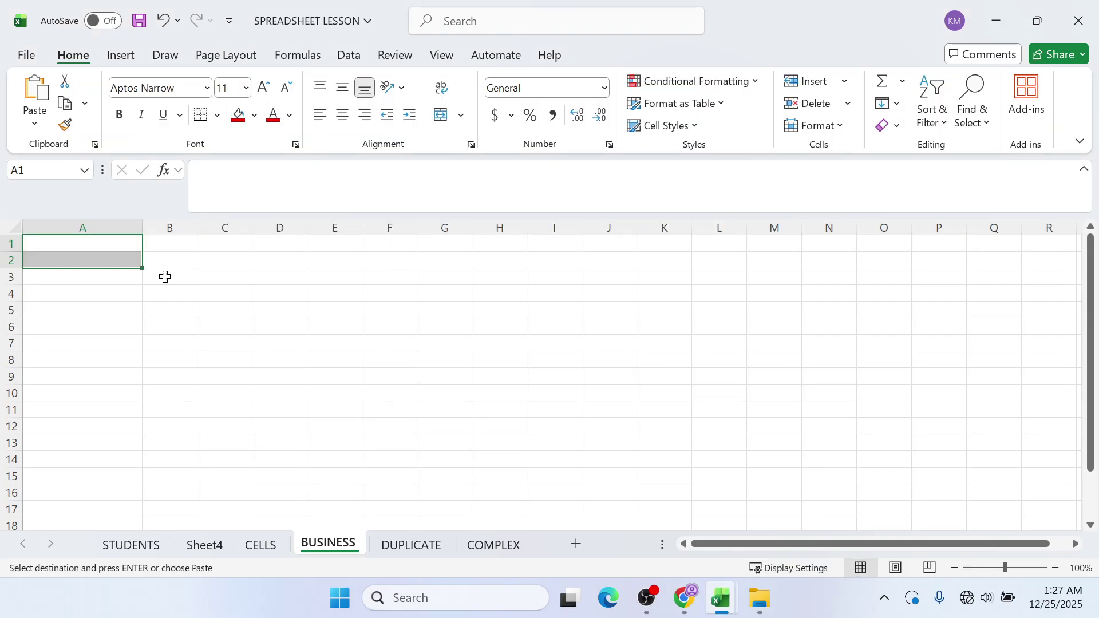
left_click_drag(130, 247, 420, 323)
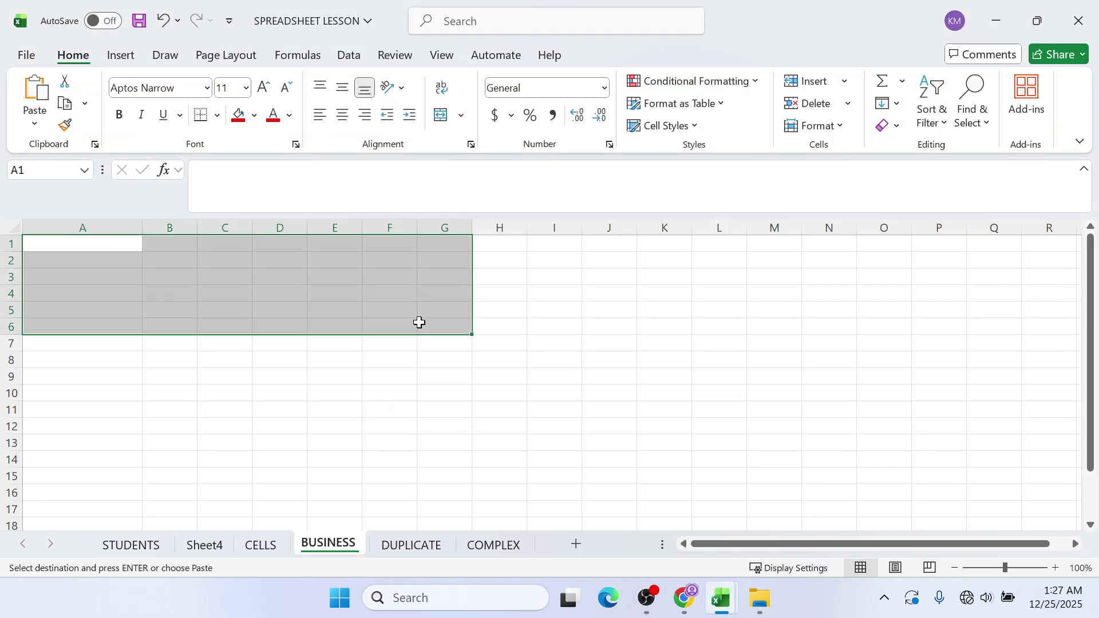
key("ctrl+v")
key("ctrl")
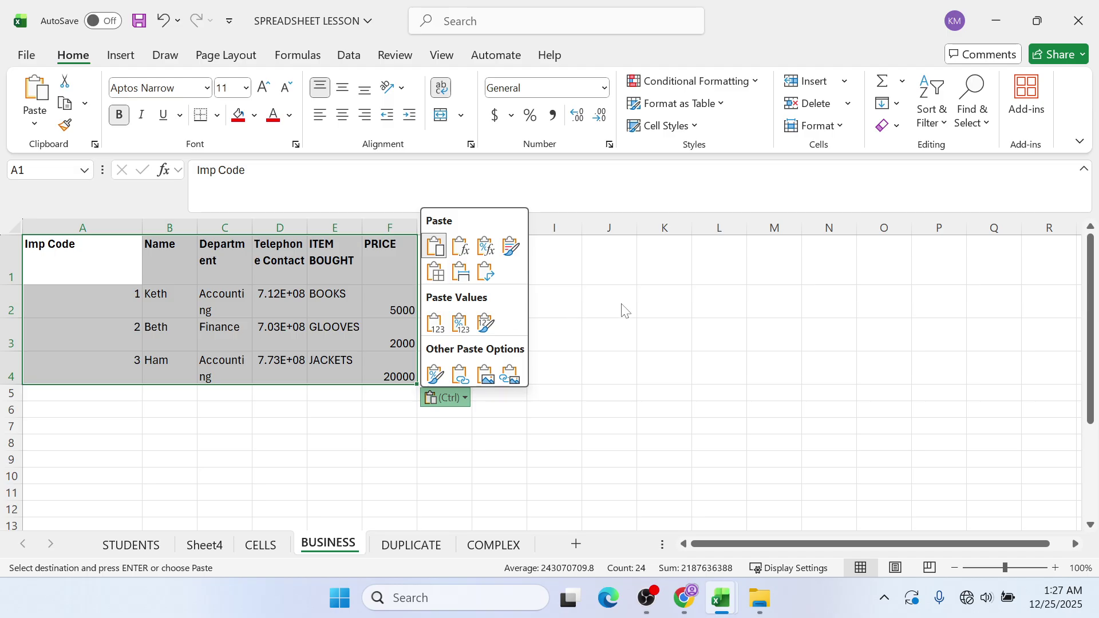
key("Escape")
left_click(127, 313)
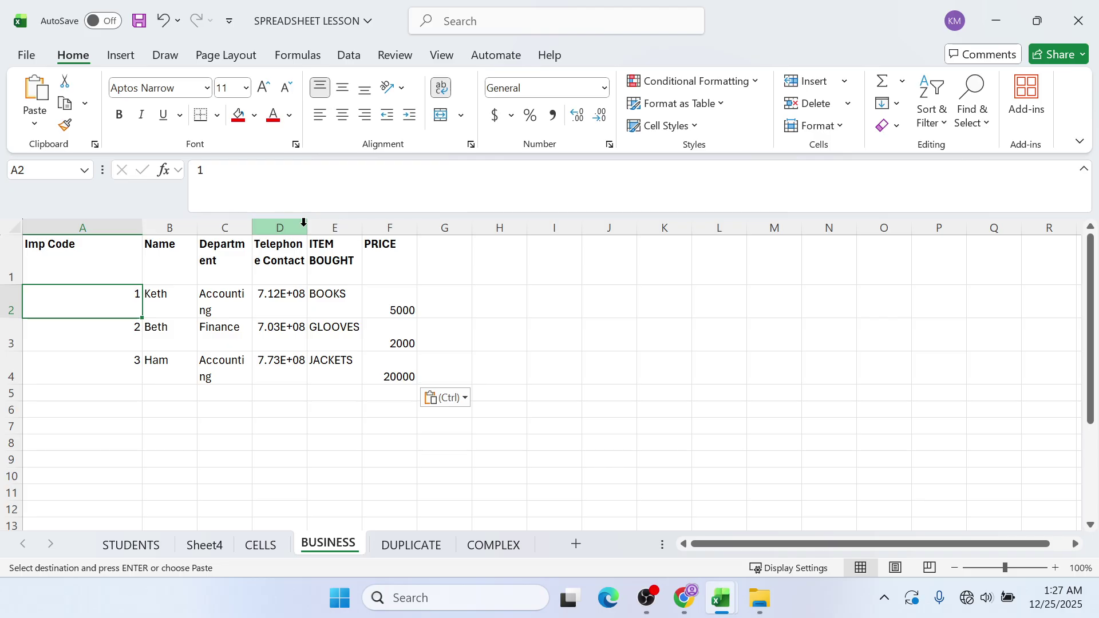
- Widen column D so the full telephone numbers show
left_click_drag(303, 222, 332, 223)
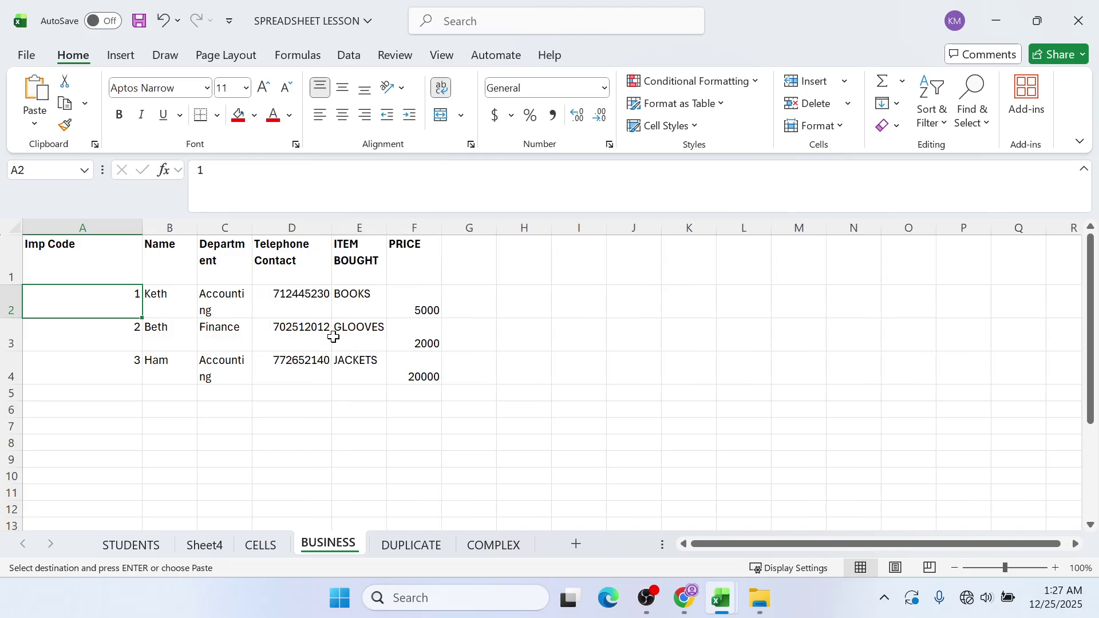
left_click(285, 369)
left_click(137, 348)
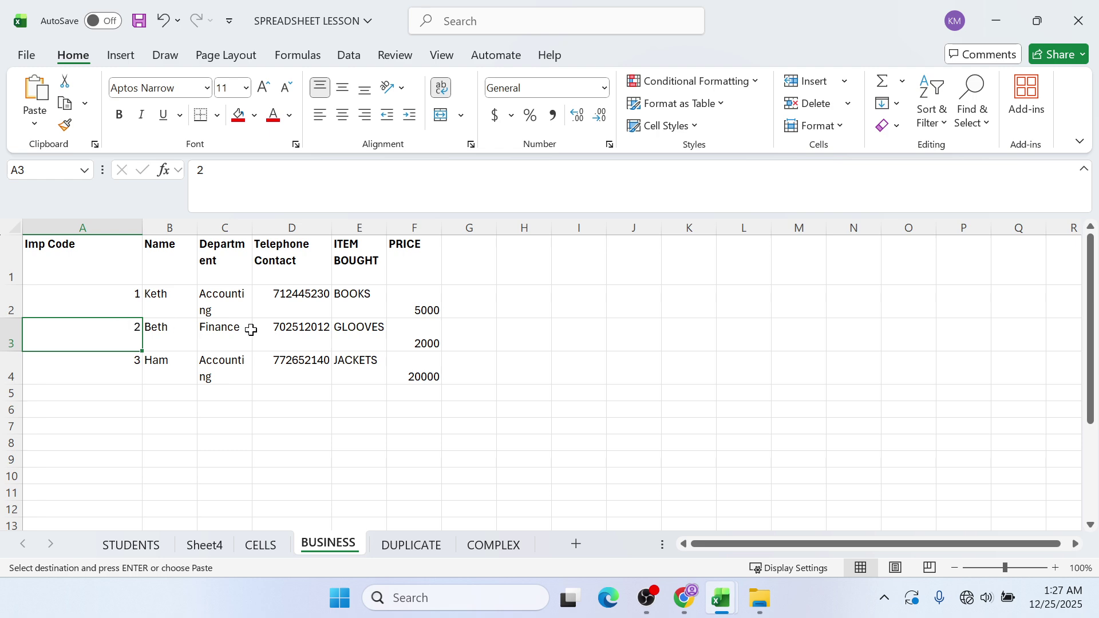
left_click(438, 265)
left_click(505, 267)
left_click(480, 264)
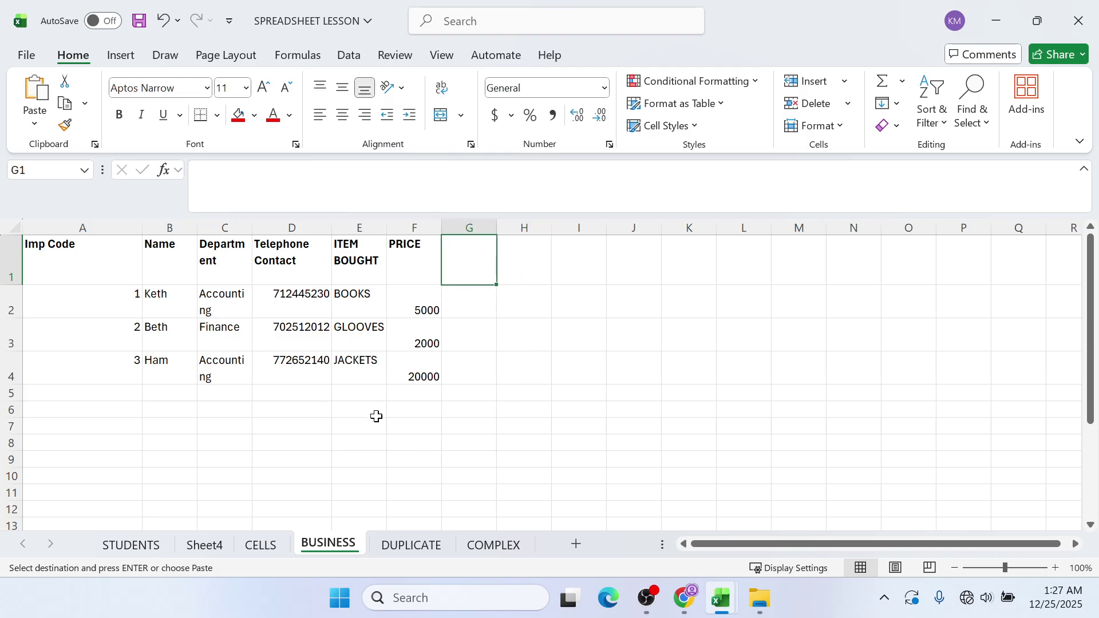
- Narrow column A to fit Imp Code and widen column C so Department fits
left_click(147, 228)
left_click_drag(144, 227, 91, 228)
left_click_drag(201, 227, 241, 227)
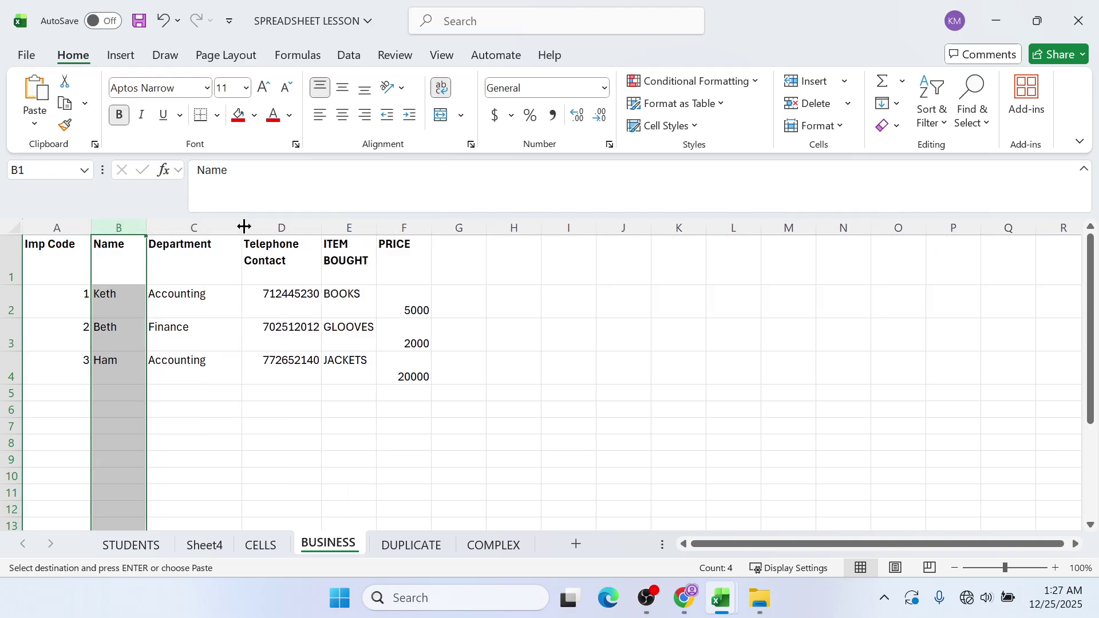
left_click(327, 229)
left_click(449, 261)
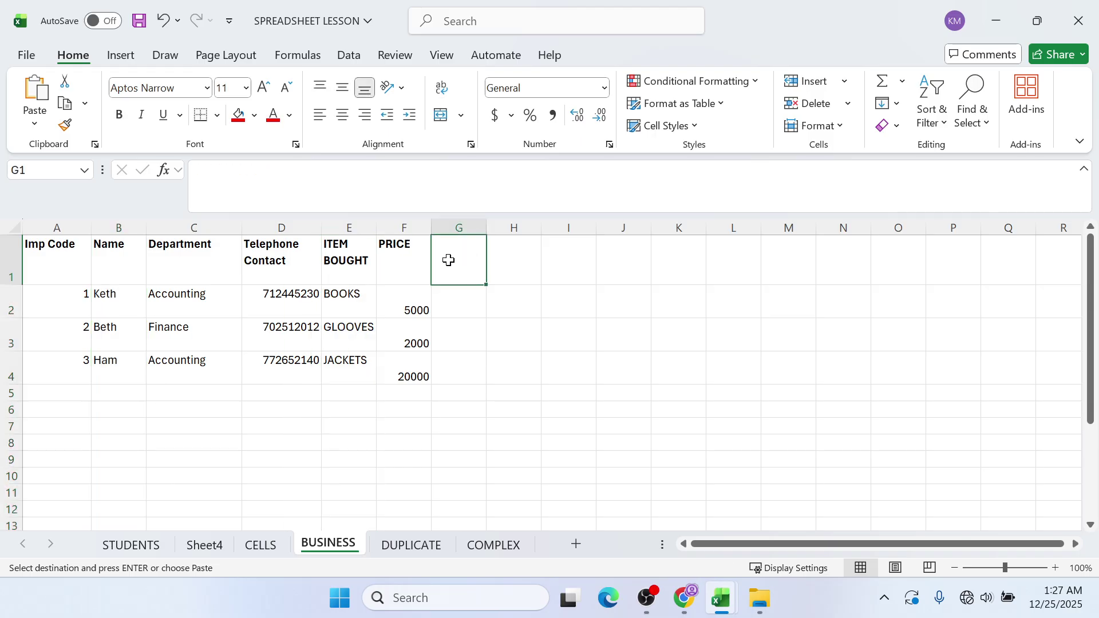
left_click_drag(427, 229, 444, 249)
left_click(420, 305)
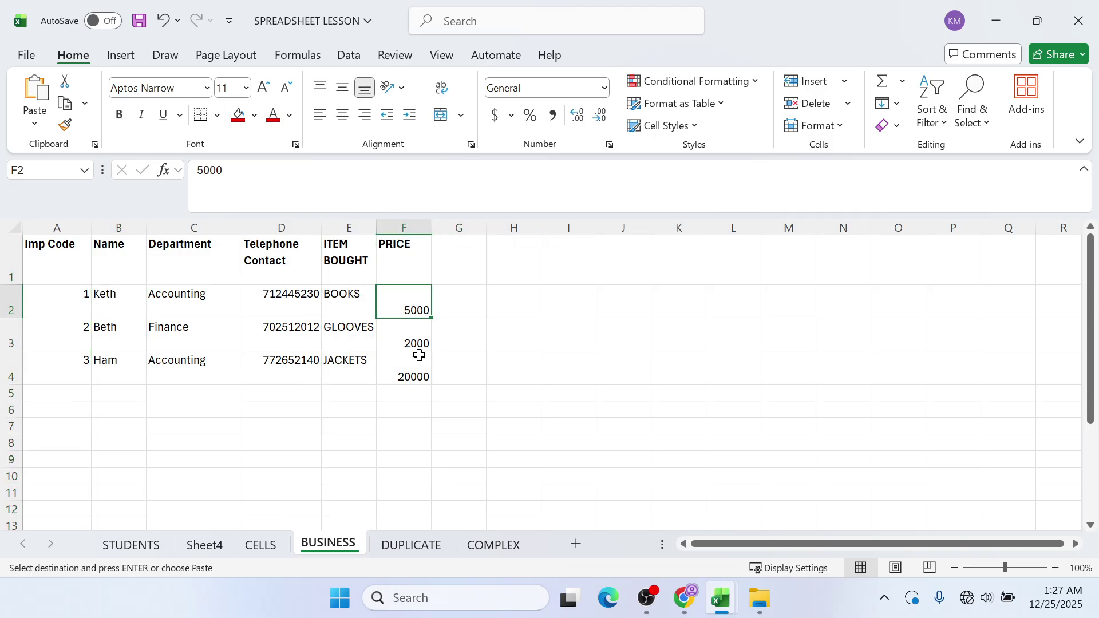
- Reduce header row 1 to a height of 31.50 and select phone cells D2:D4
left_click(20, 277)
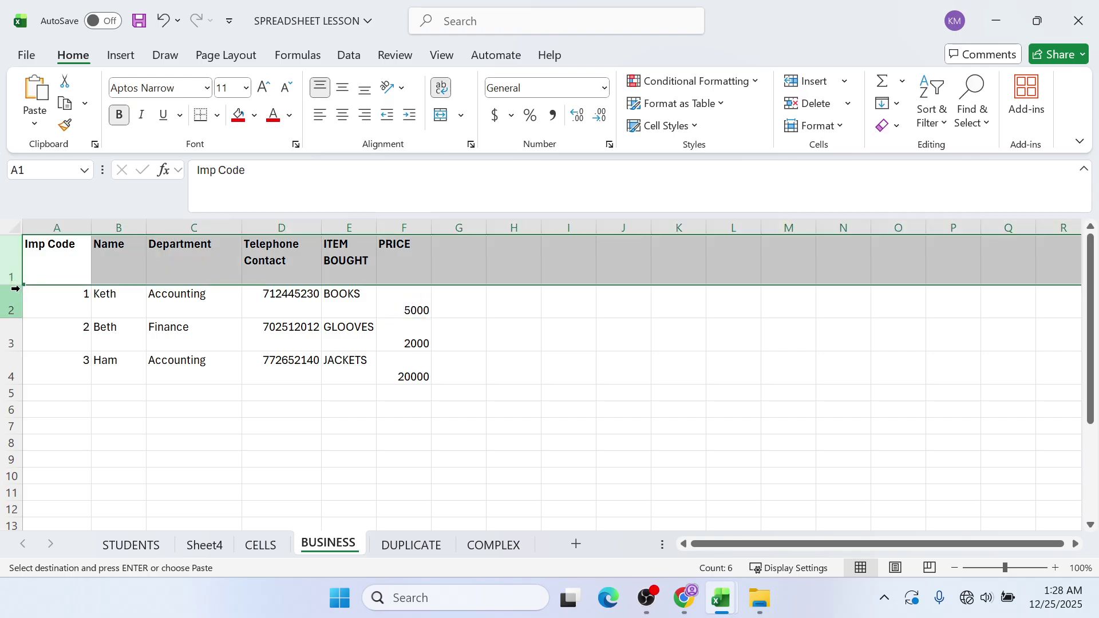
left_click_drag(18, 283, 20, 269)
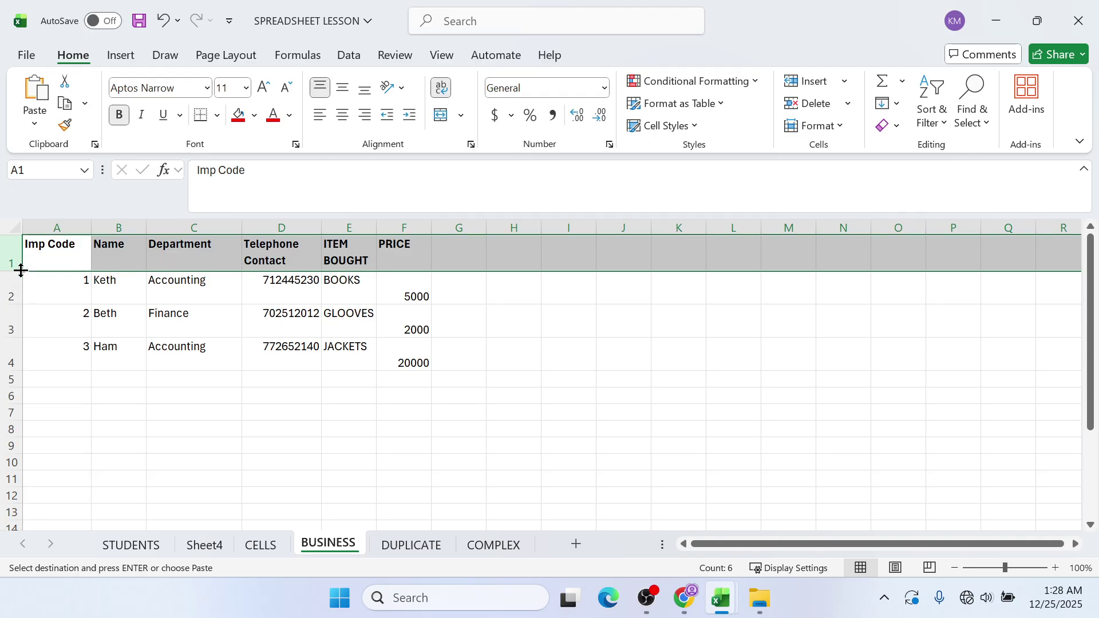
left_click(290, 344)
left_click_drag(305, 283, 286, 346)
right_click(288, 346)
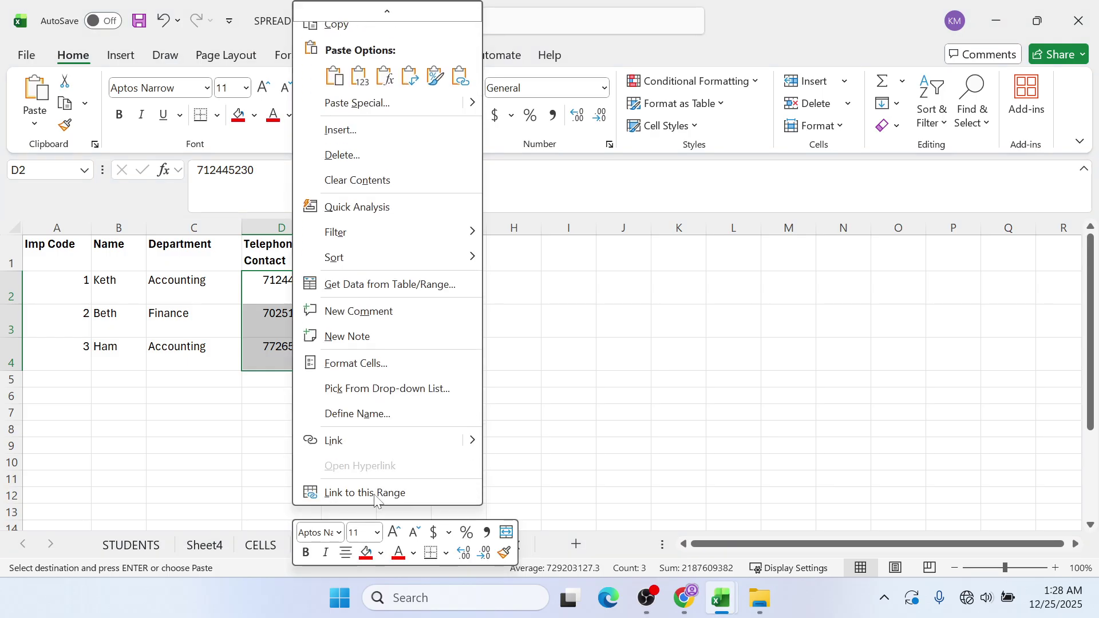
left_click(367, 360)
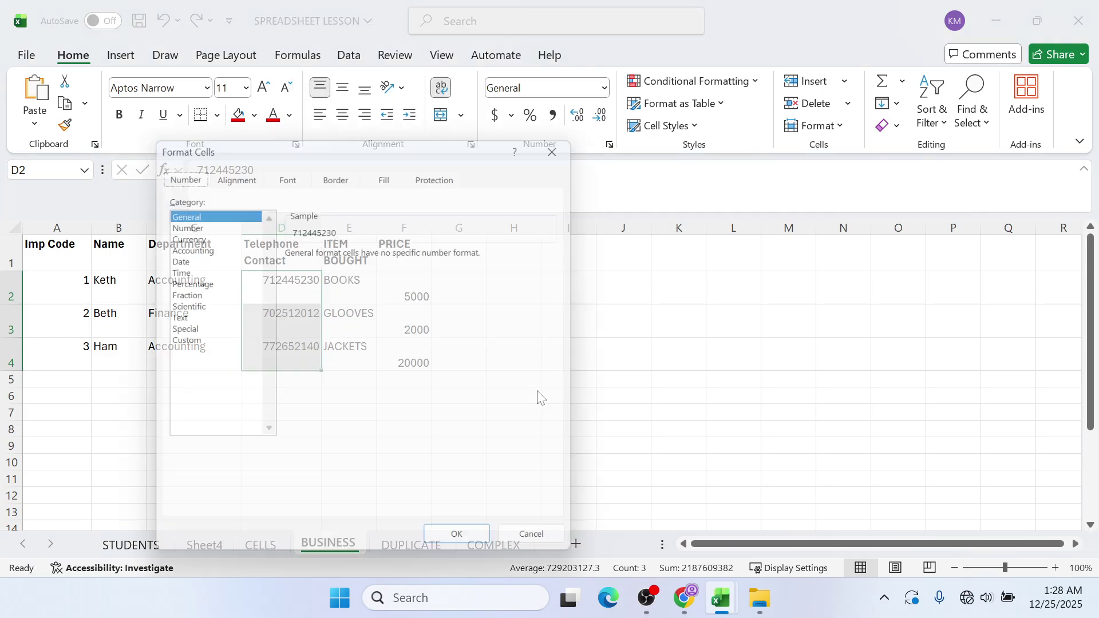
left_click(188, 343)
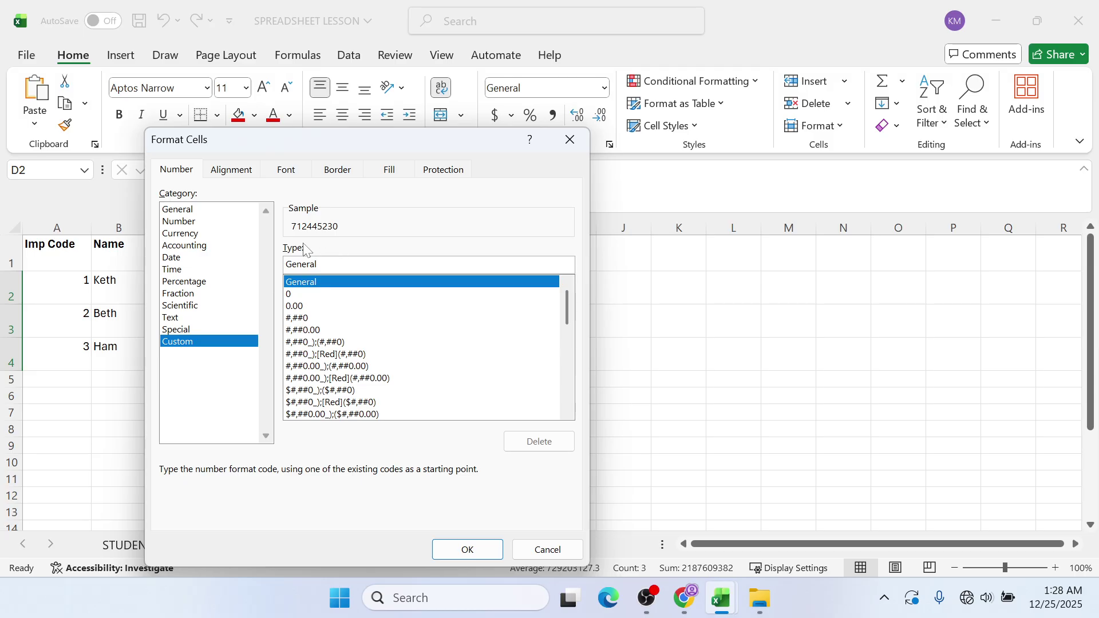
key("BackSpace")
key("BackSpace")
key("BackSpace")
key("BackSpace")
key("BackSpace")
key("BackSpace")
key("BackSpace")
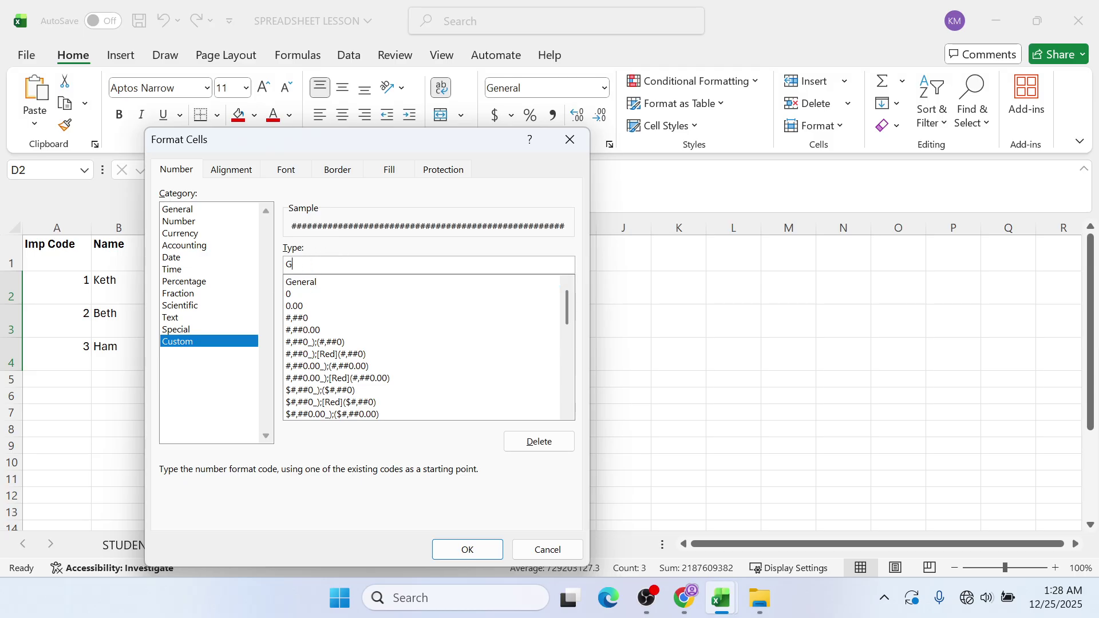
type("0000000000")
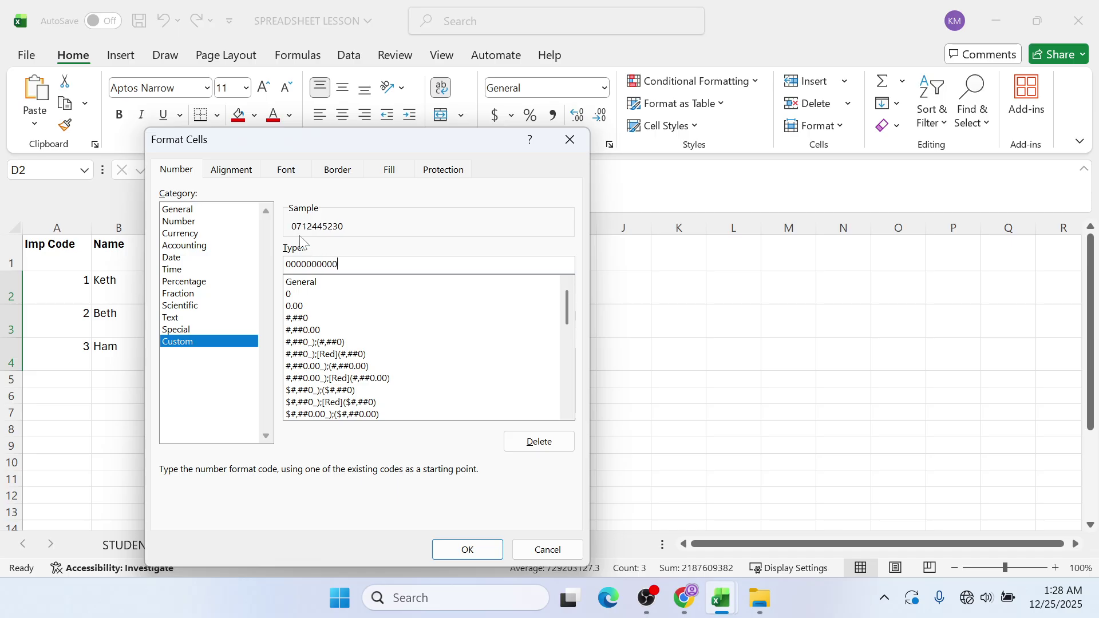
left_click(467, 550)
left_click(470, 316)
left_click(440, 335)
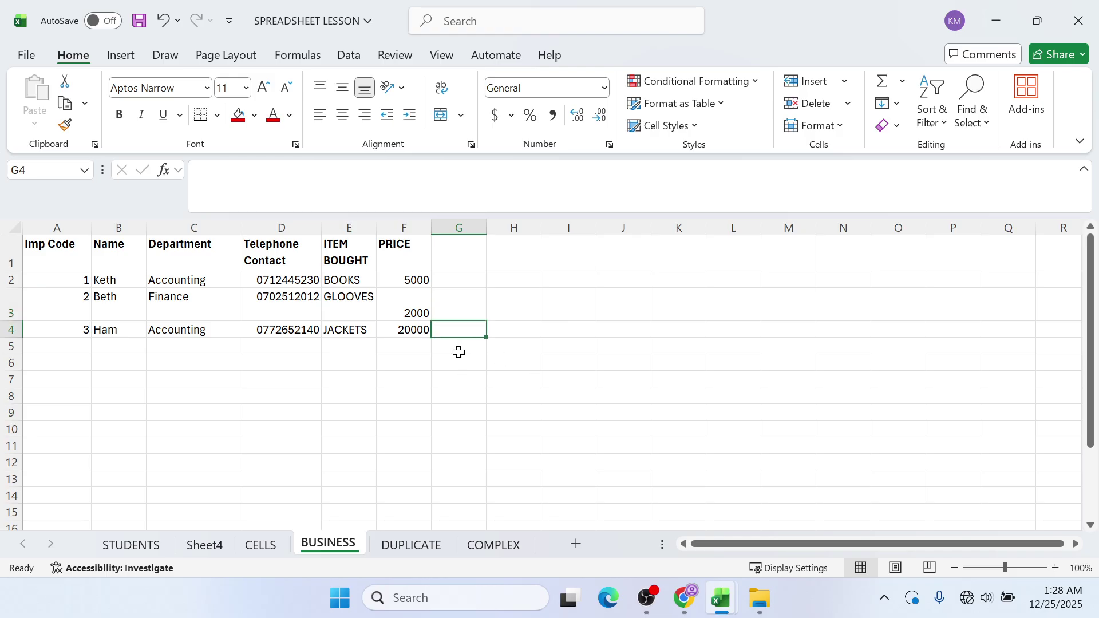
left_click(426, 301)
- Add the heading VAT in cell G1
left_click(440, 308)
left_click(429, 307)
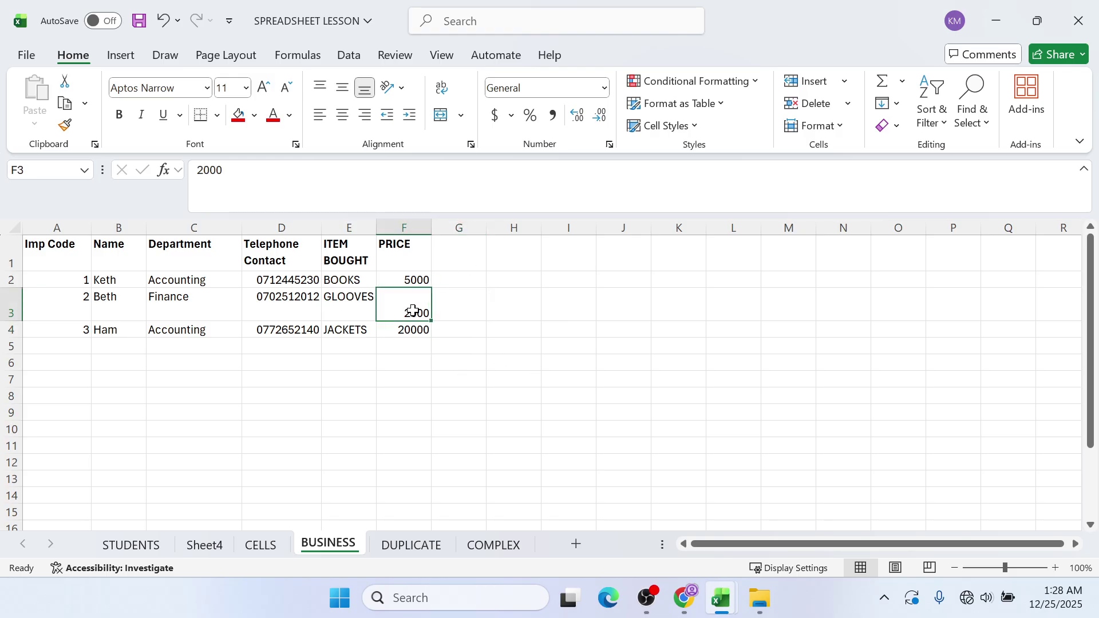
double_click(405, 314)
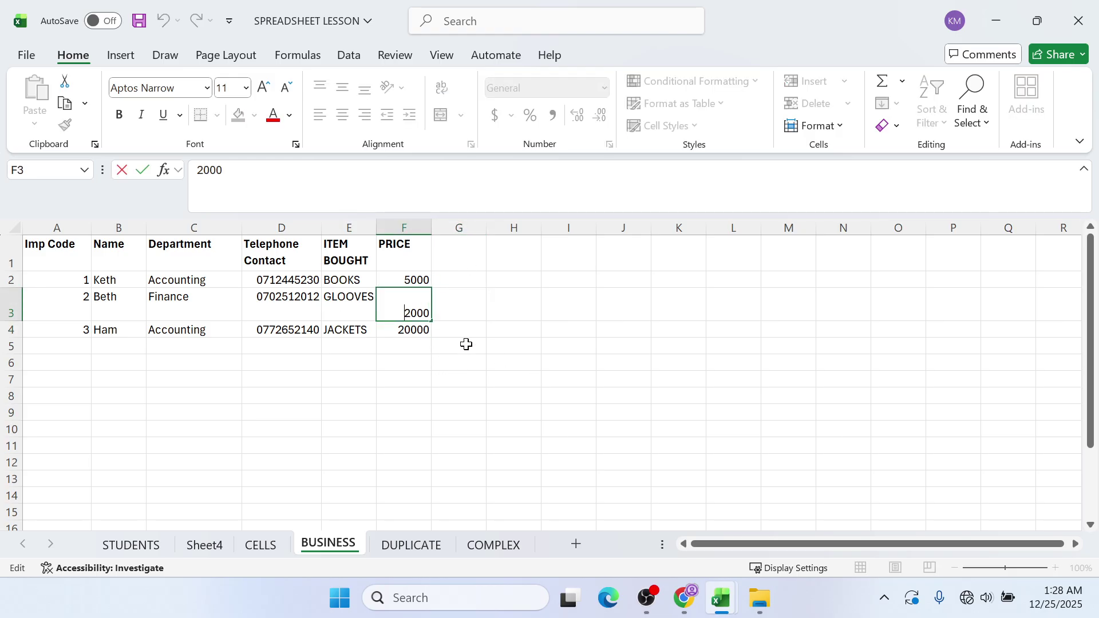
left_click(493, 277)
left_click(463, 263)
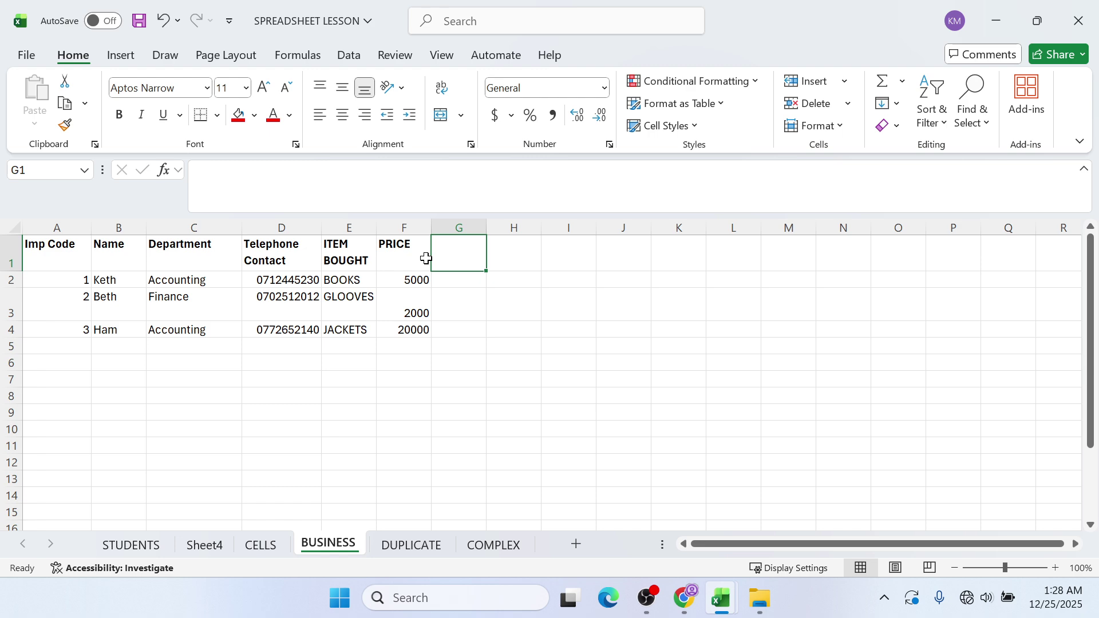
type("VAT")
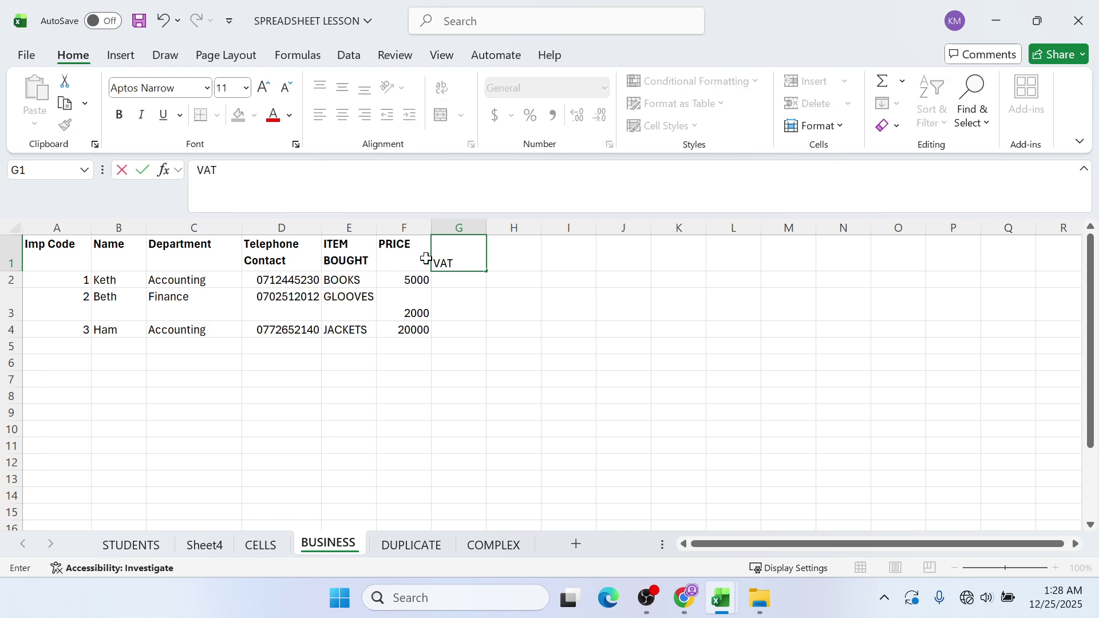
left_click(479, 277)
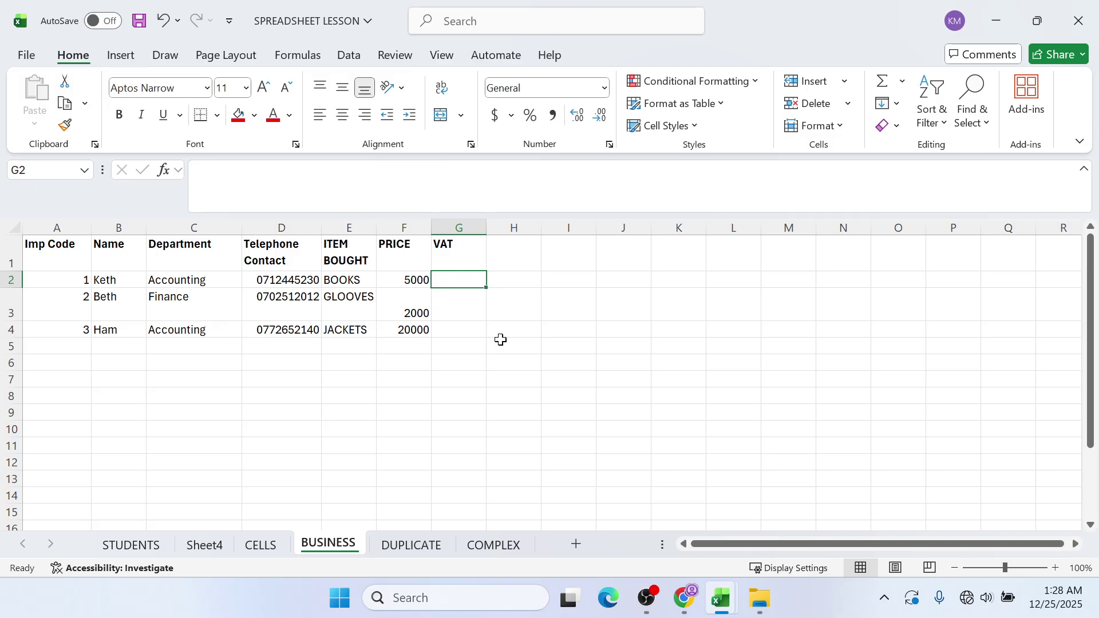
- Enter =PRODUCT(10/100*F2) in G2 and fill it down to G4, giving 500, 200 and 2000
type("=")
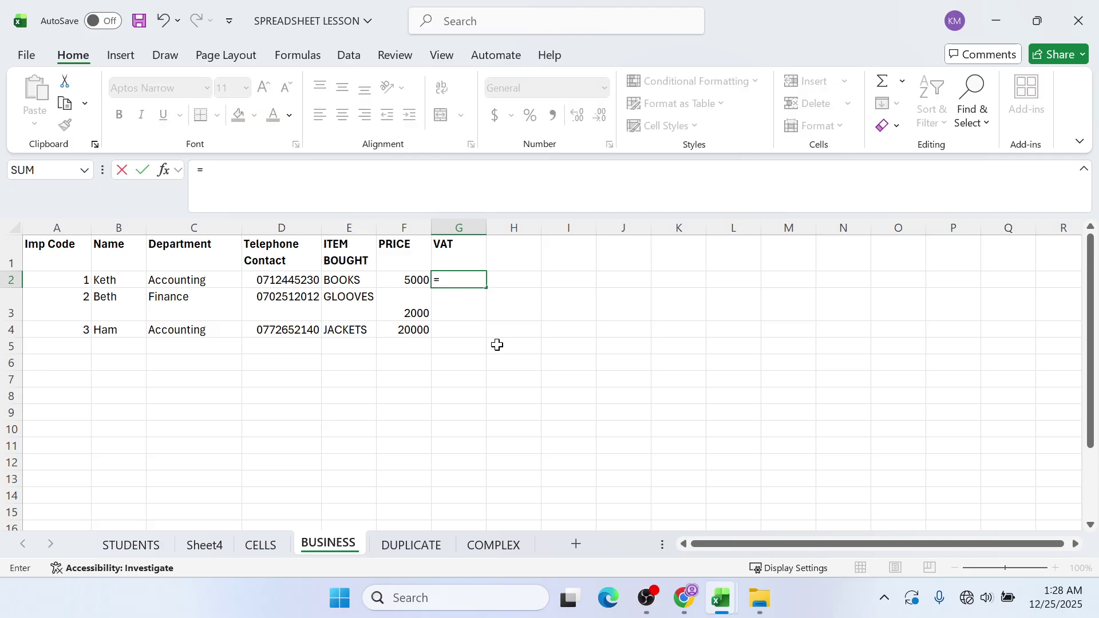
type("PRODUCT")
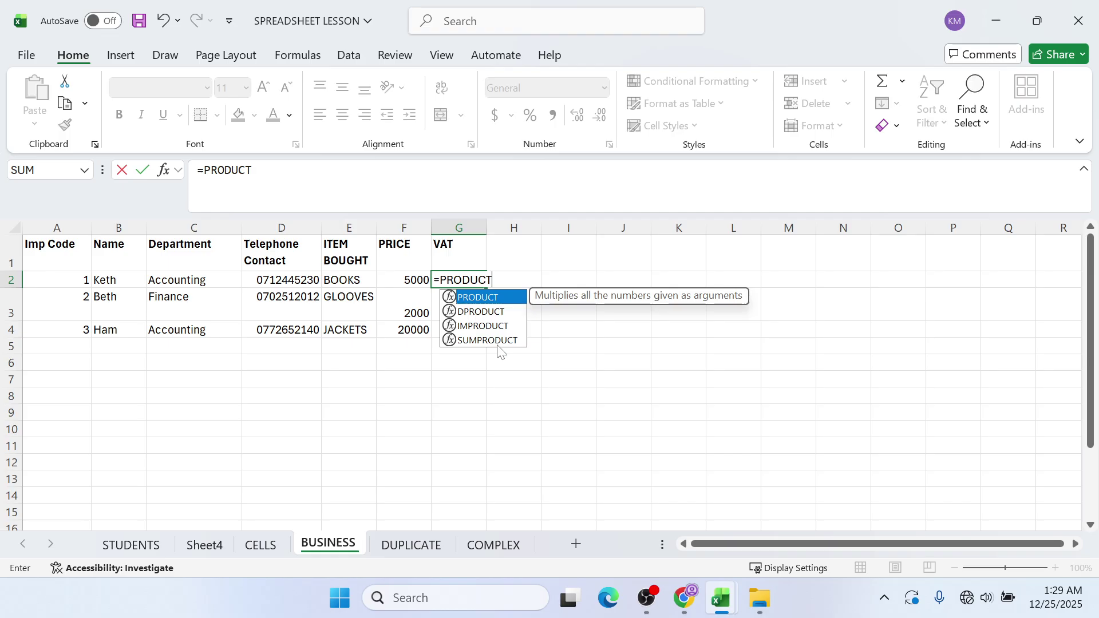
type("(")
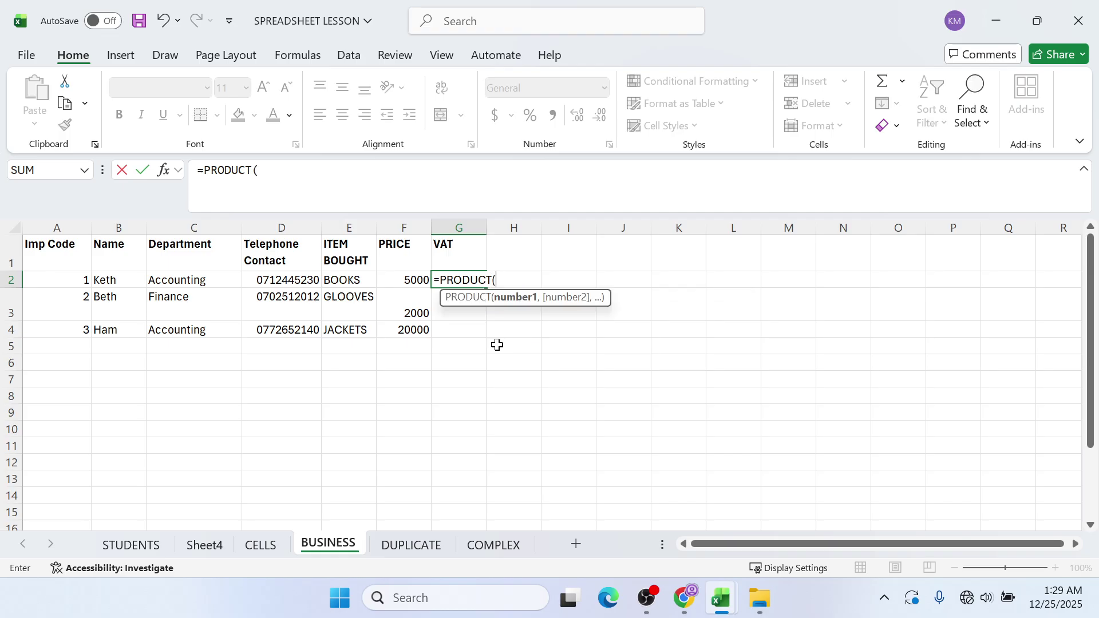
type("10/100*")
left_click(395, 280)
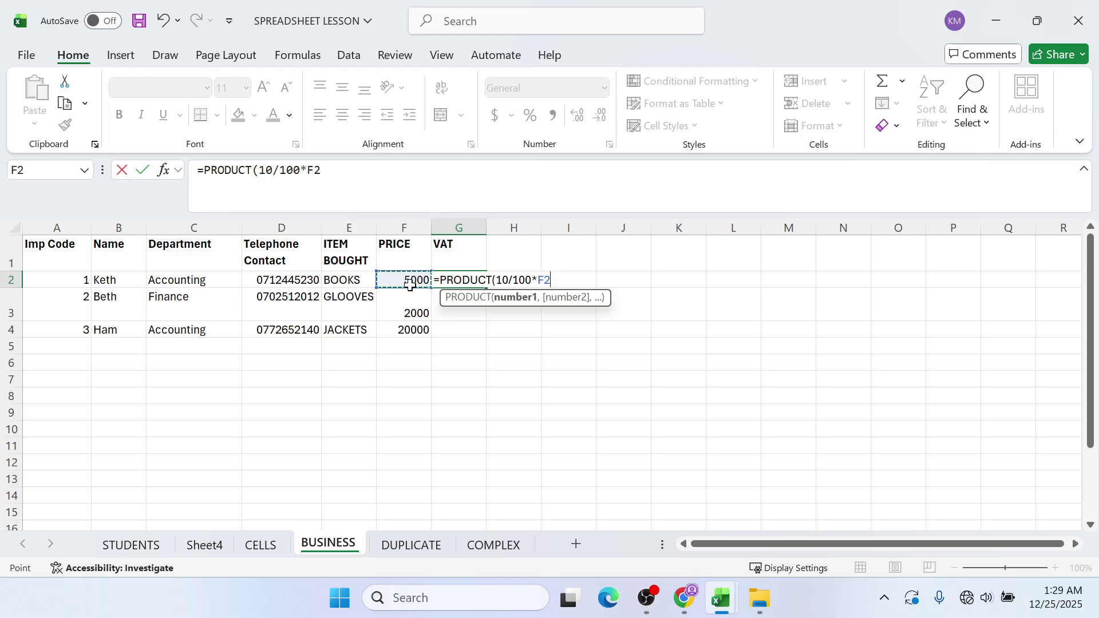
type(")")
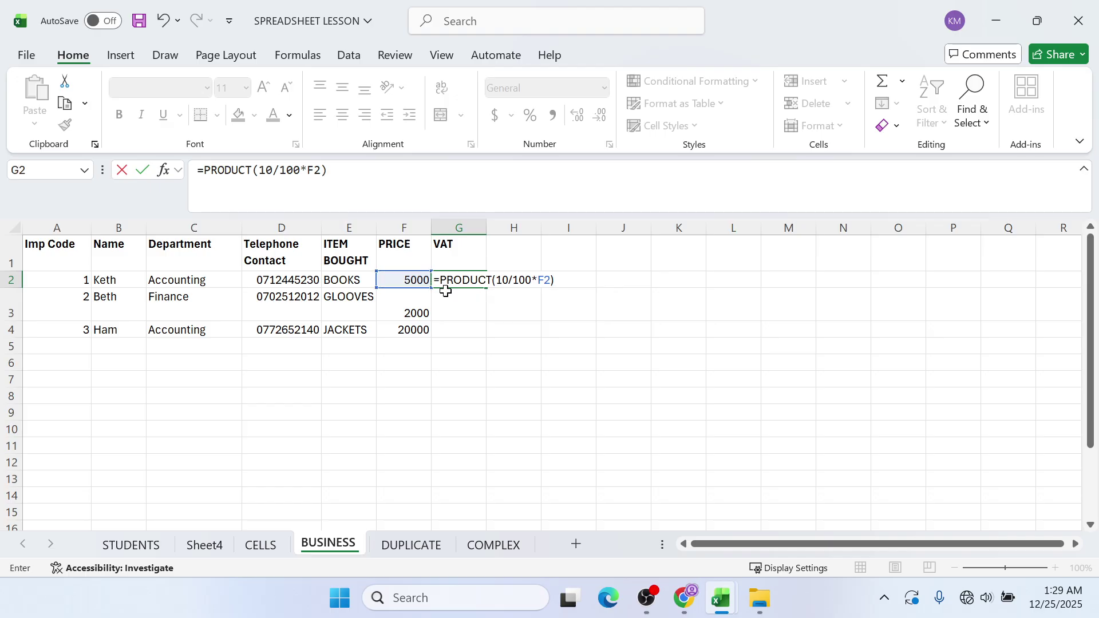
key("Return")
left_click(474, 280)
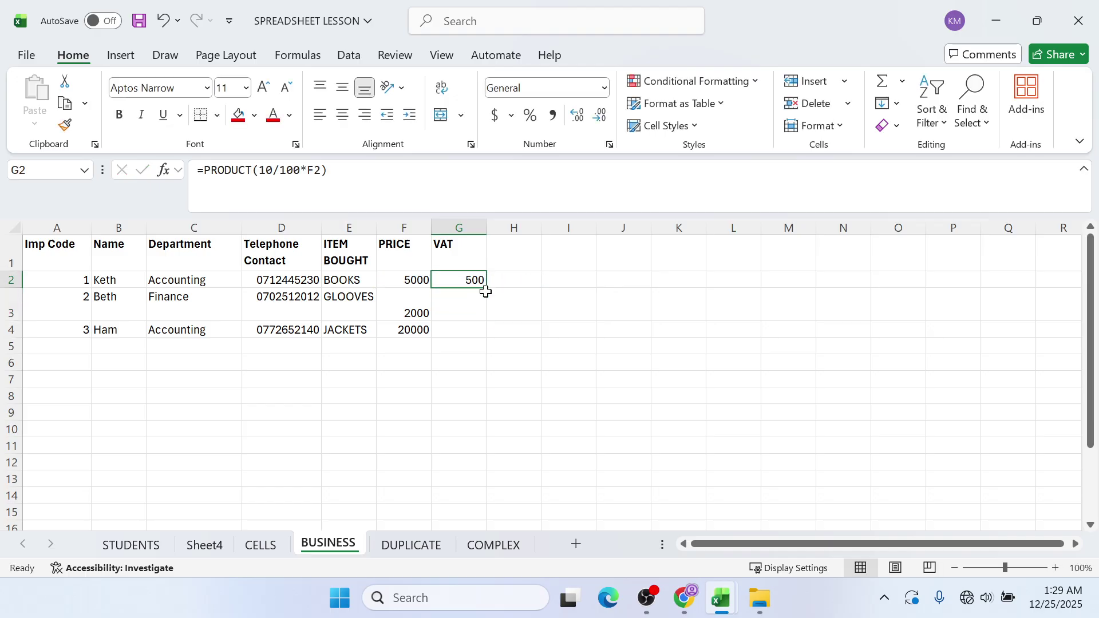
left_click_drag(485, 287, 484, 342)
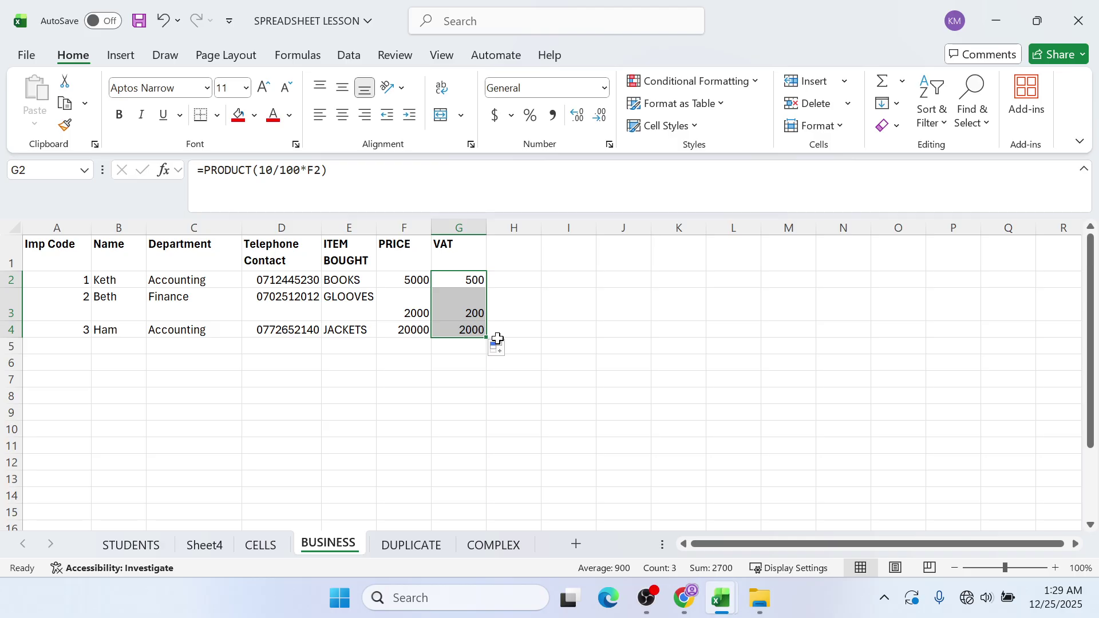
left_click(524, 250)
- Type the heading NET in cell H1
type("NET")
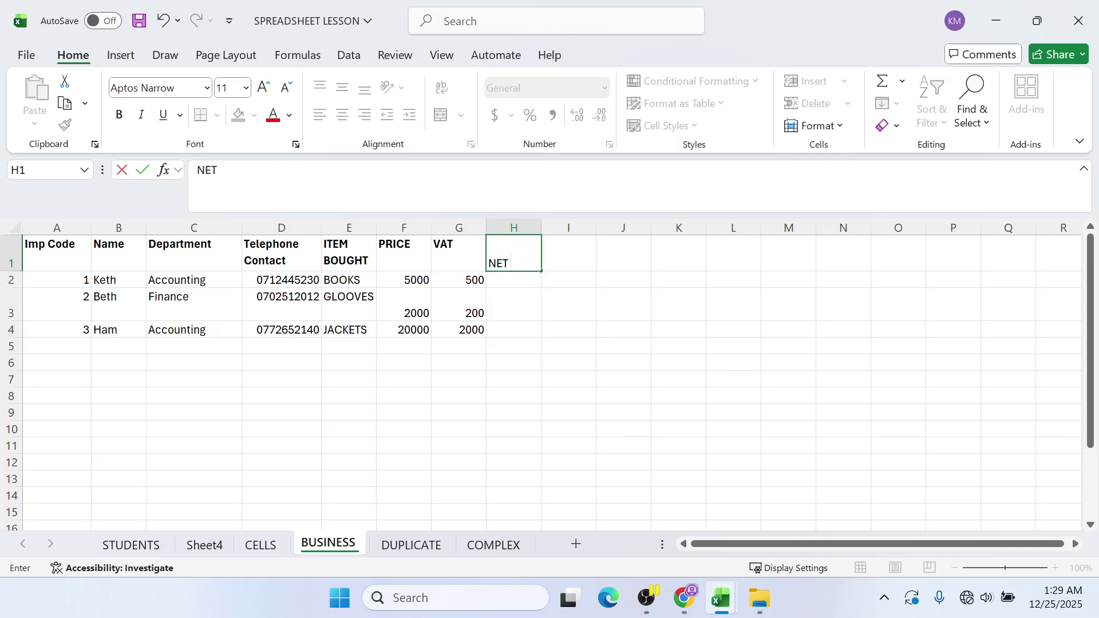
left_click(648, 597)
left_click(1005, 15)
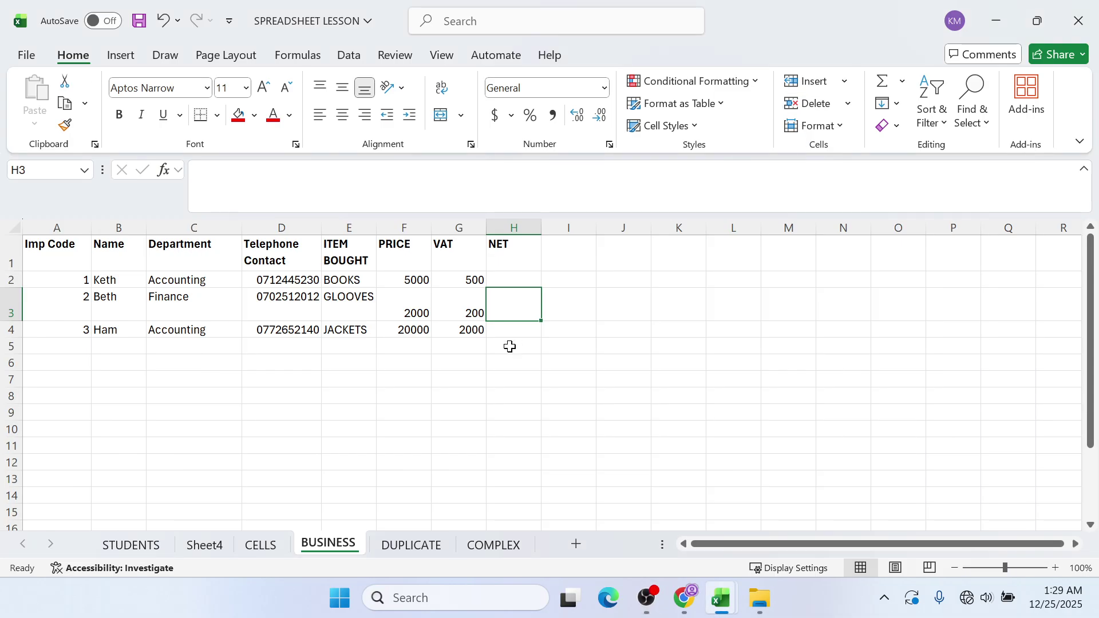
- Enter =PRODUCT(15/100*F2) in H2 and fill it down to H4, giving 750, 300 and 3000
left_click(517, 280)
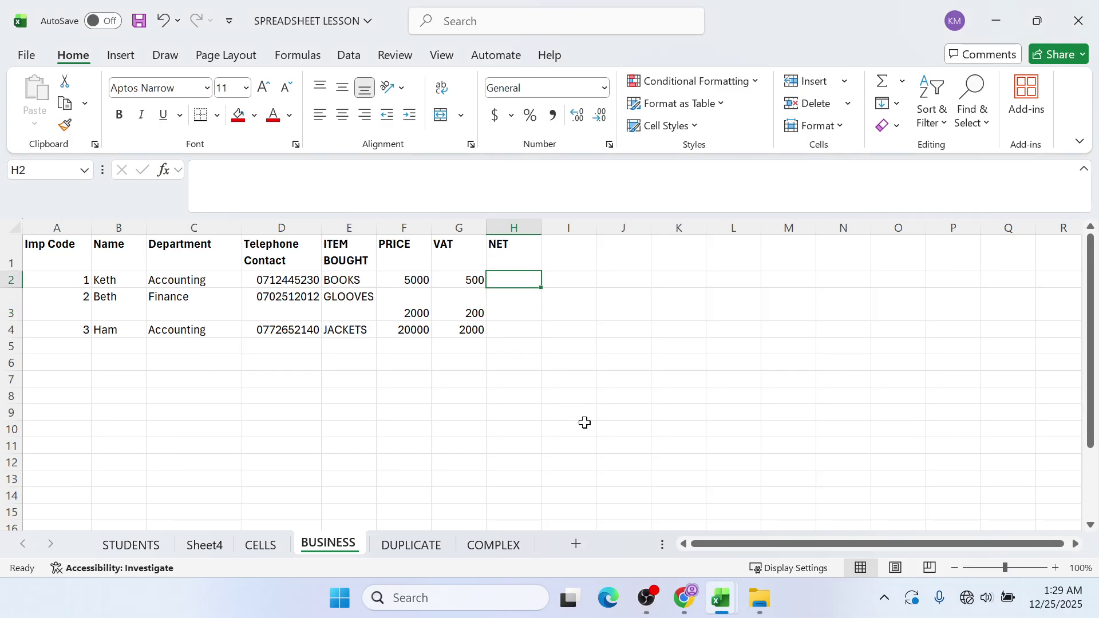
type("=PRO")
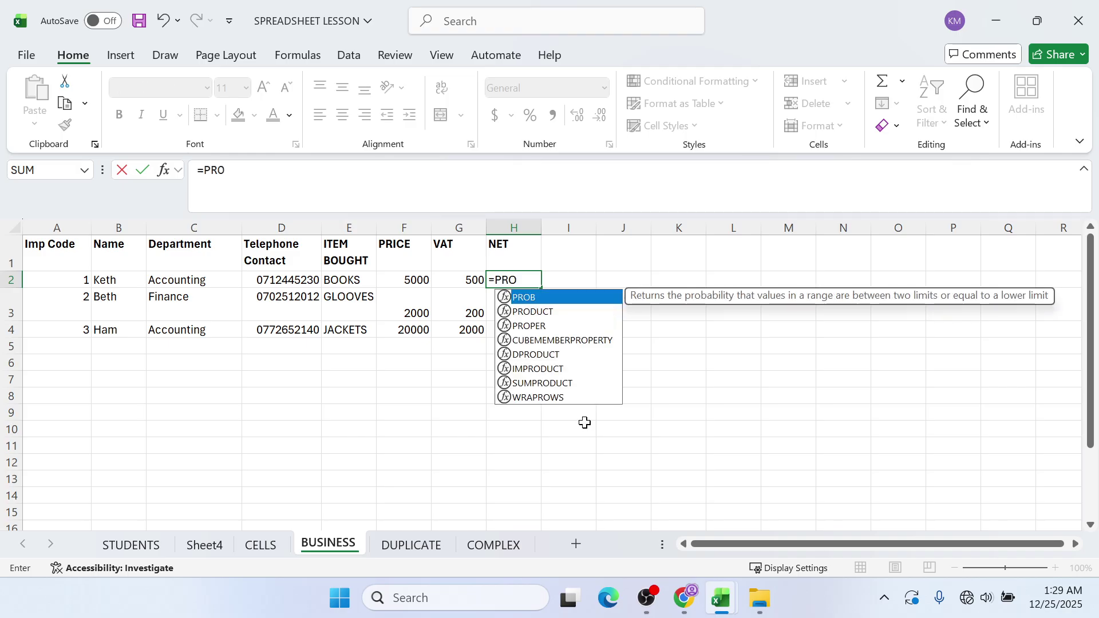
type("DUCT")
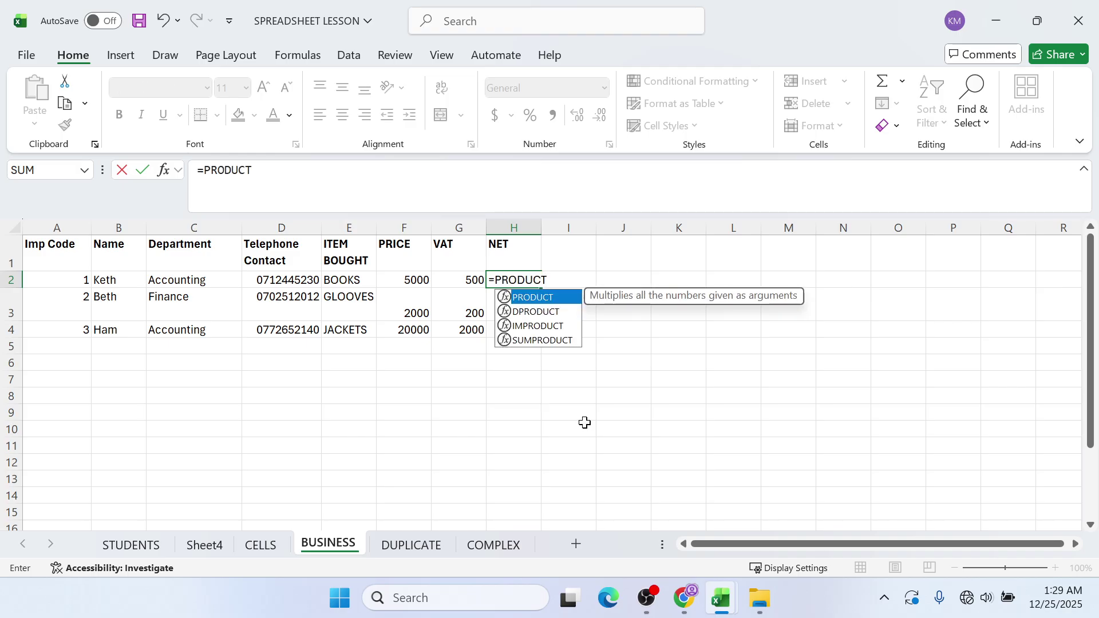
type("(")
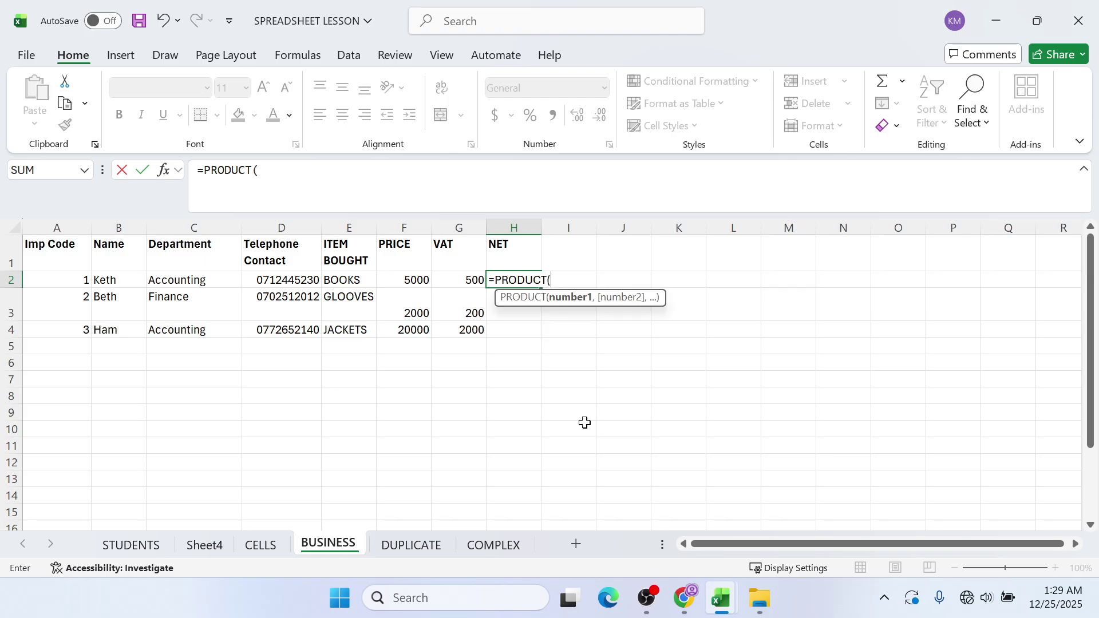
type("15/100*")
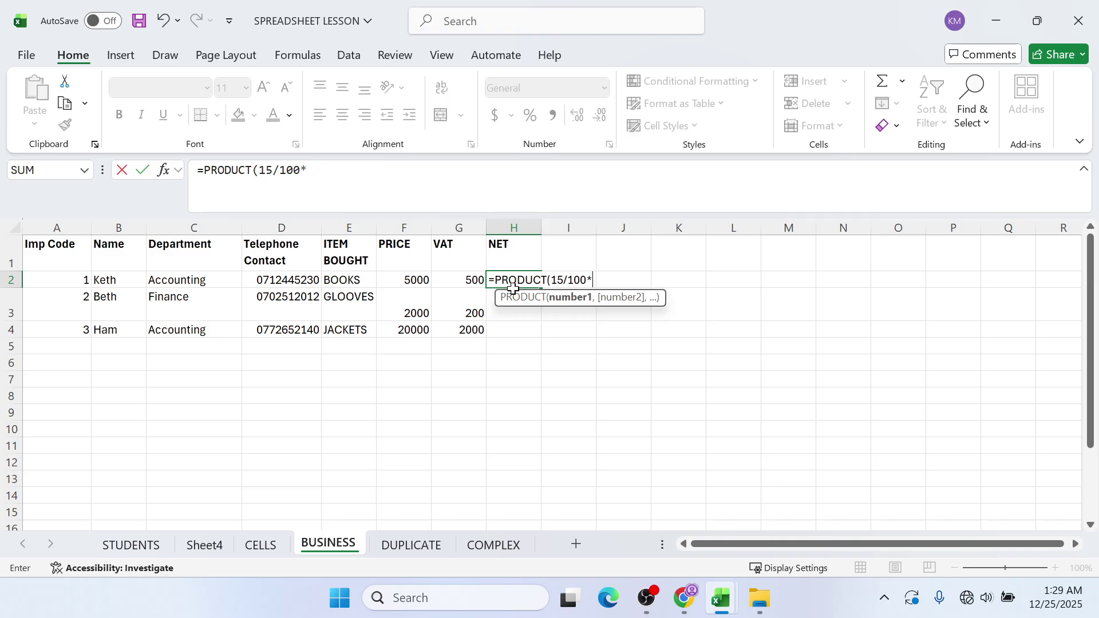
left_click(408, 283)
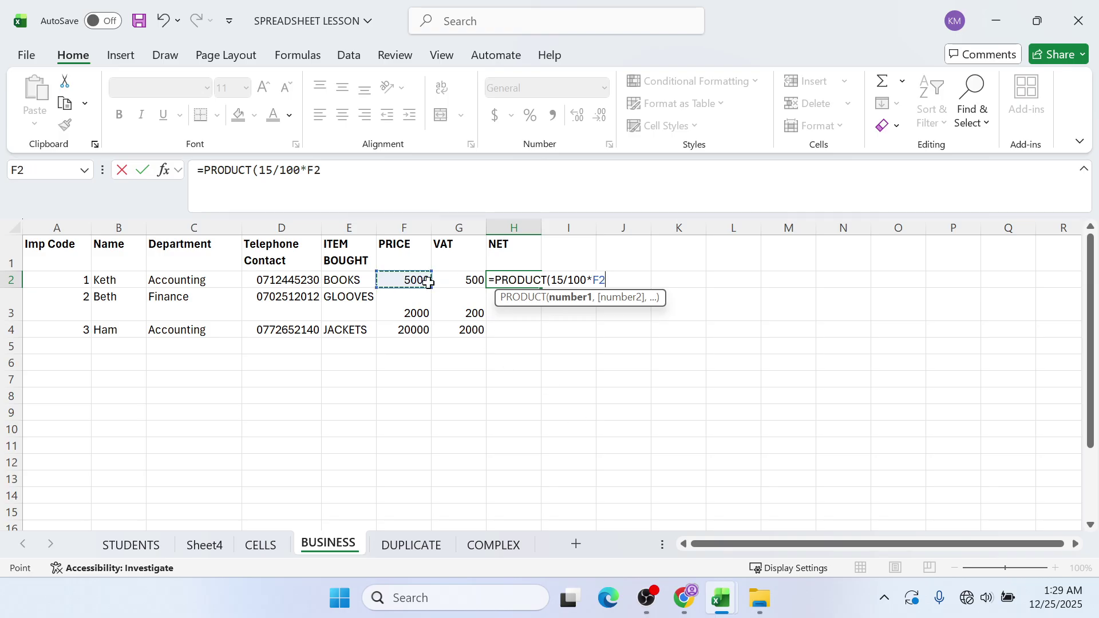
type(")")
key("Return")
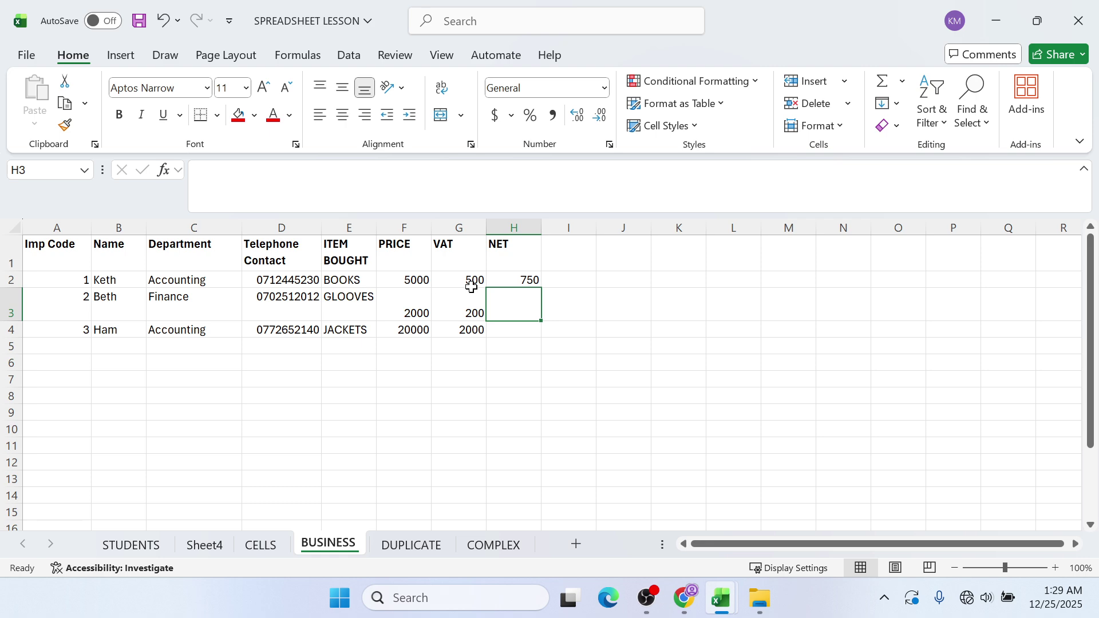
left_click(550, 275)
left_click(533, 284)
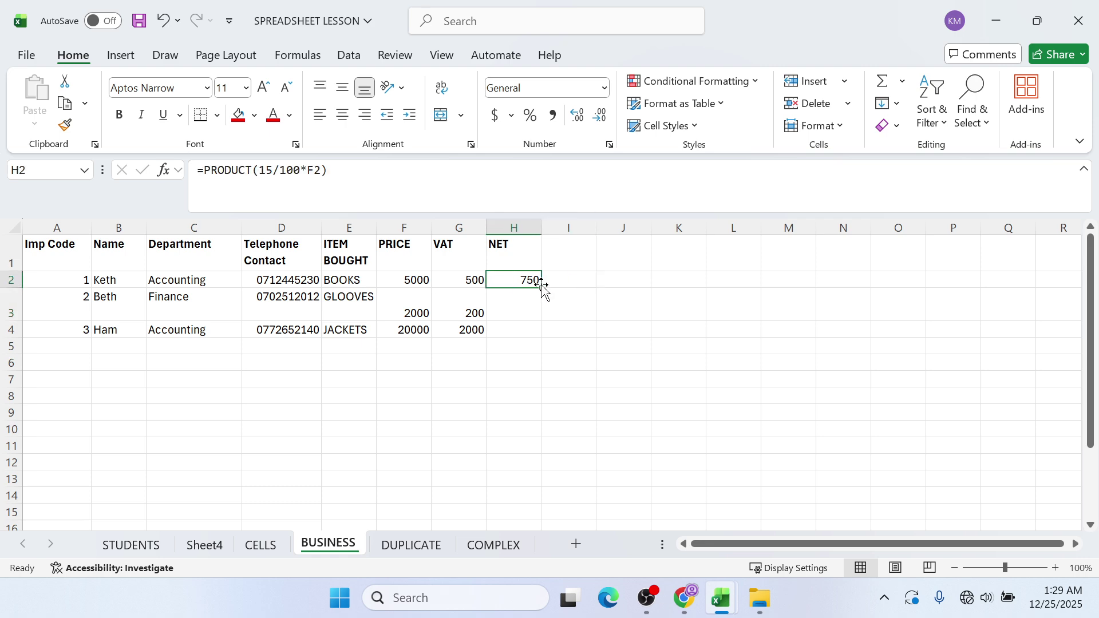
left_click_drag(541, 287, 538, 336)
left_click(584, 300)
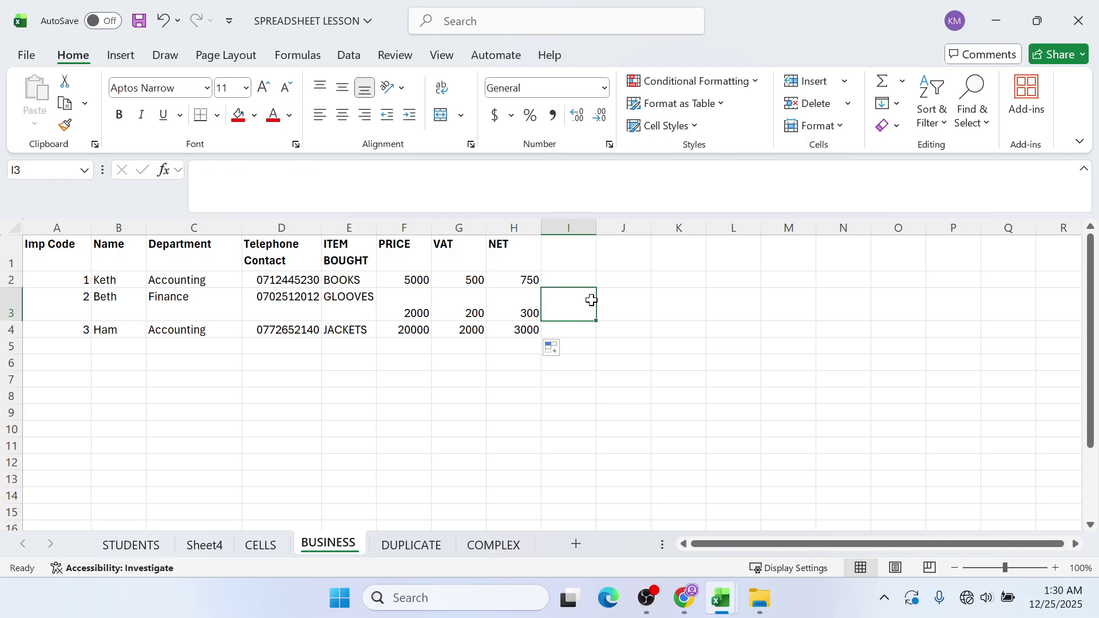
left_click(501, 319)
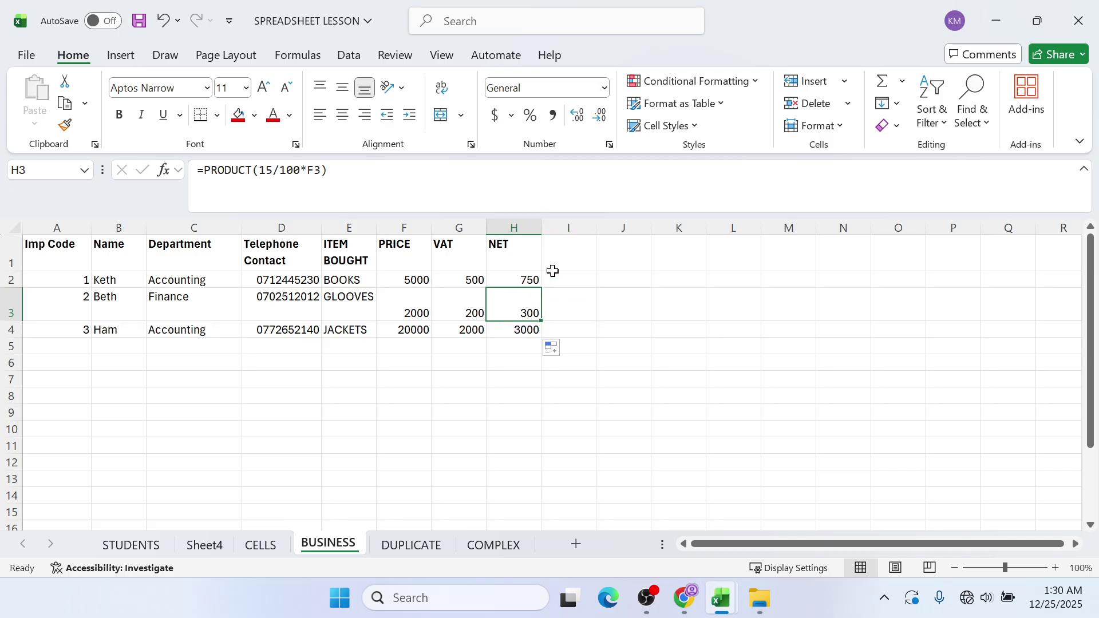
left_click(583, 259)
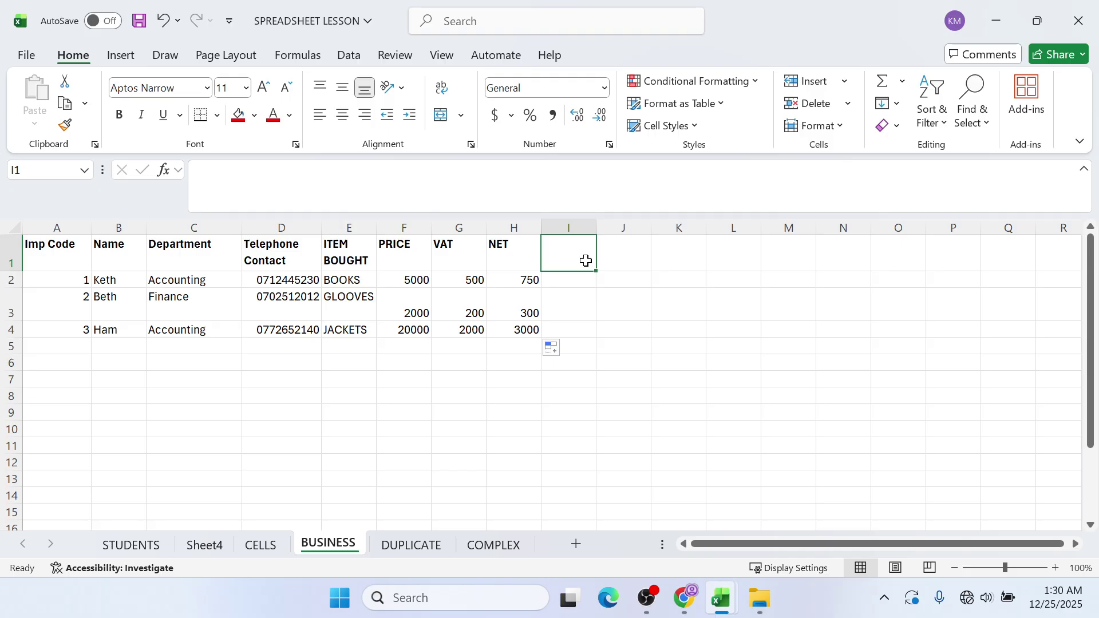
- Add the heading VAT AND NET in cell I1
left_click(473, 279)
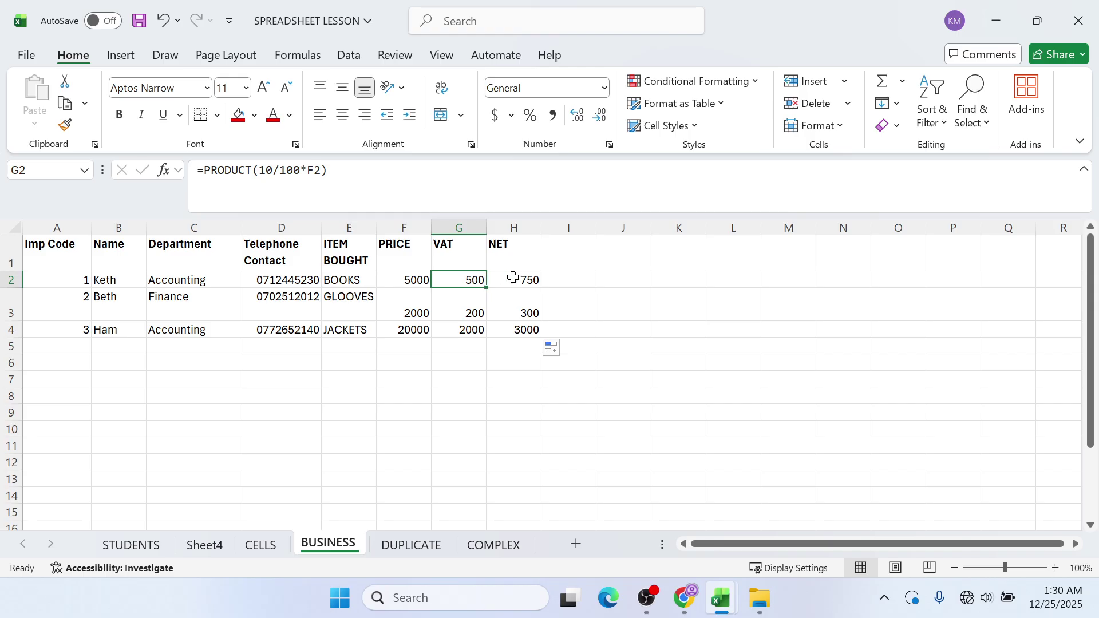
left_click(570, 251)
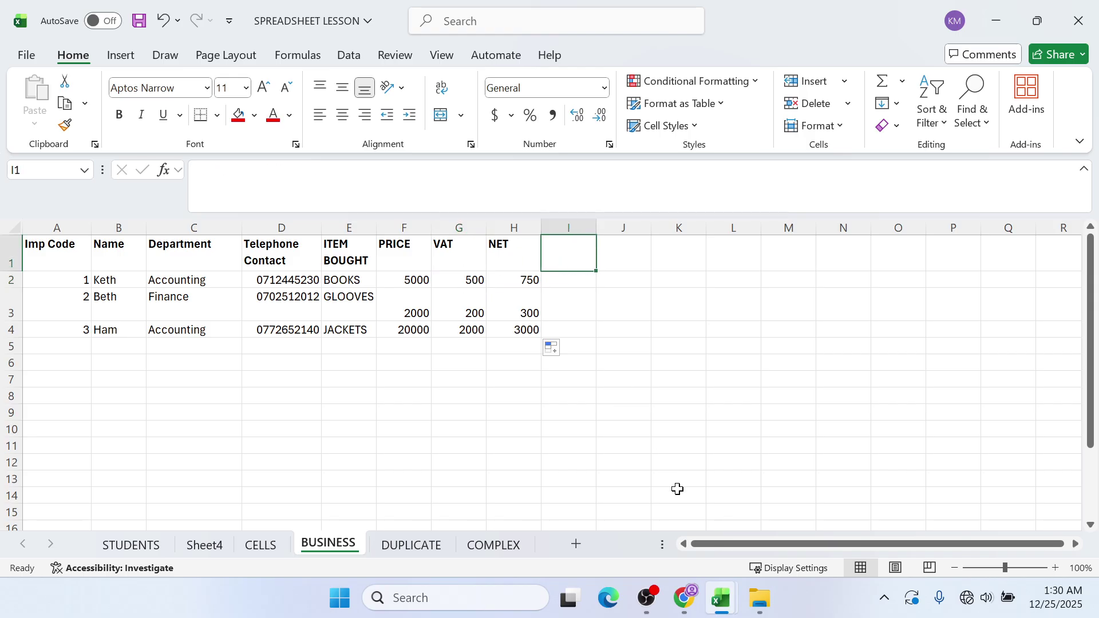
type("VAT")
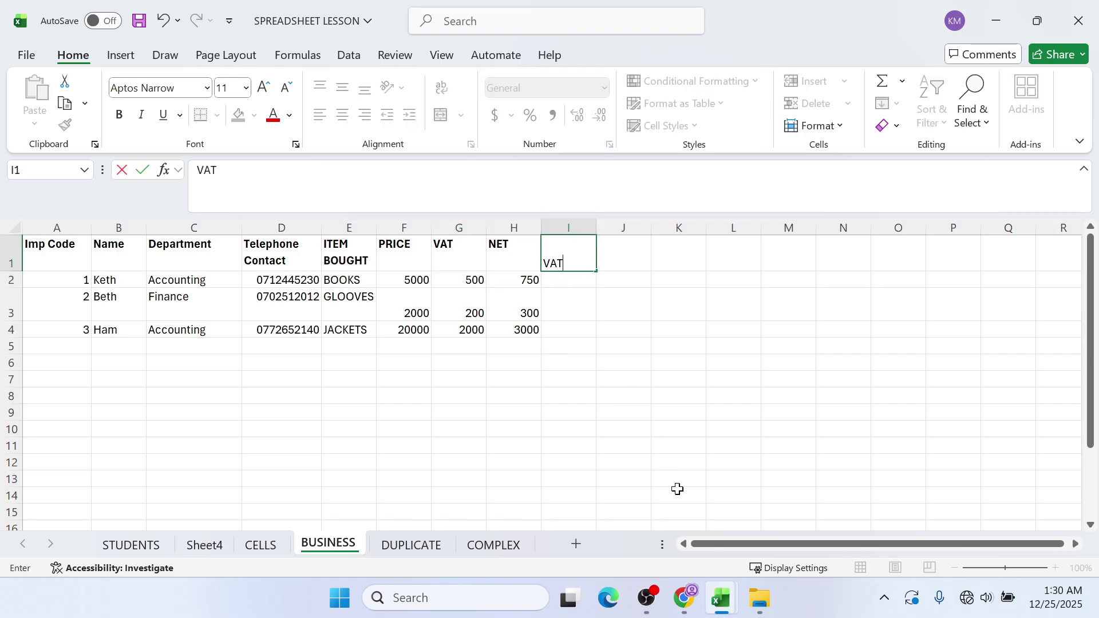
type(" AND NET")
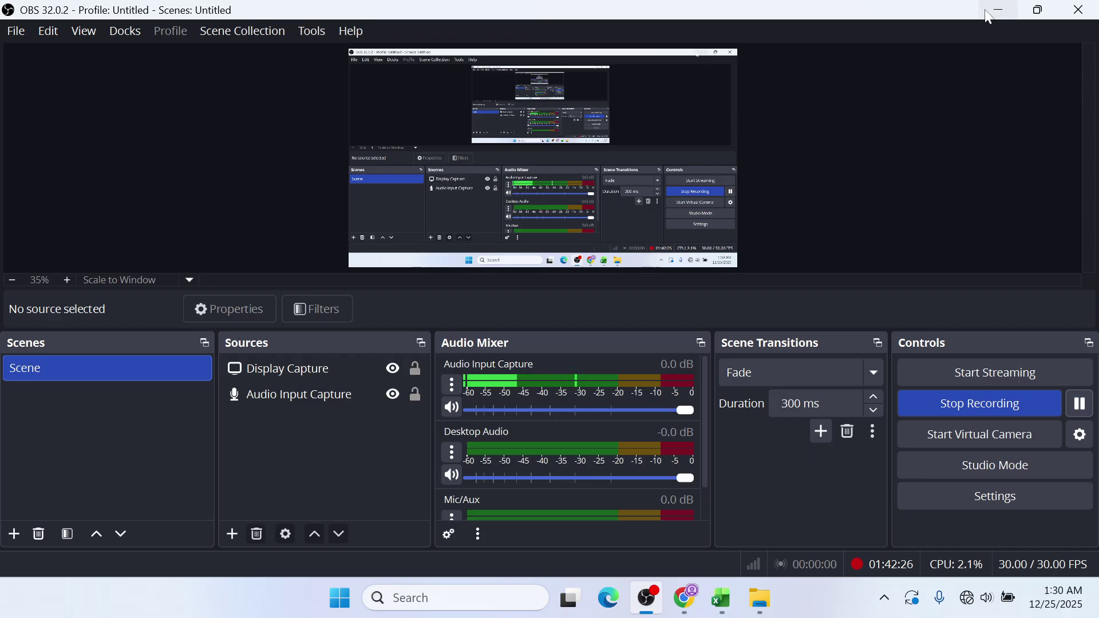
left_click(987, 10)
- Enter =SUM(G2:H2) in I2 and fill it down to I4, giving 1250, 500 and 5000
left_click(571, 282)
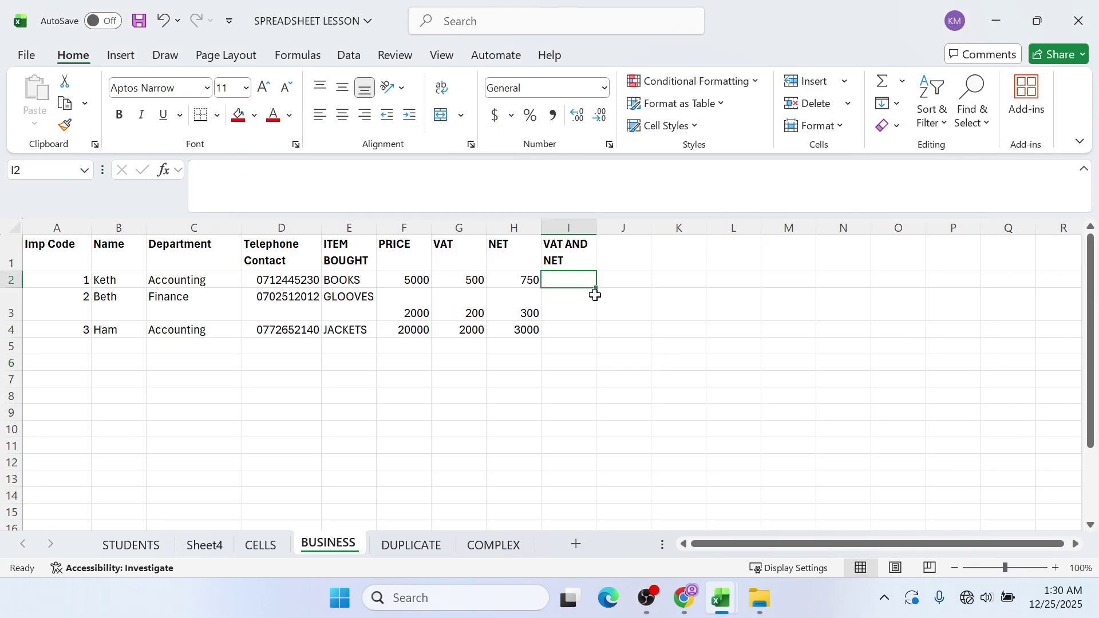
type("=")
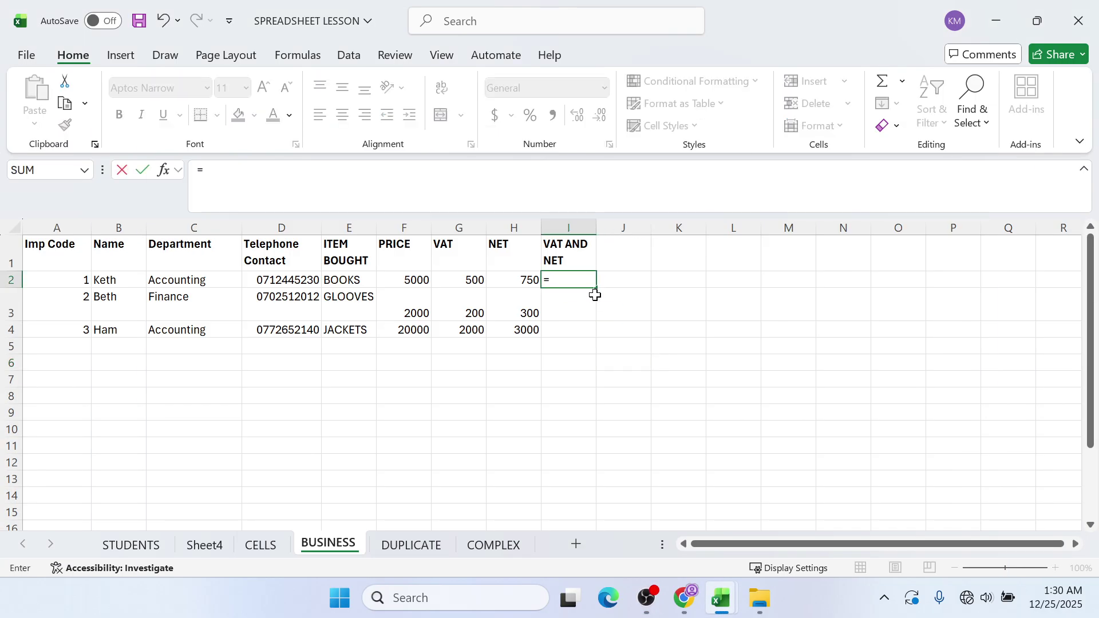
type("SUM")
double_click(596, 297)
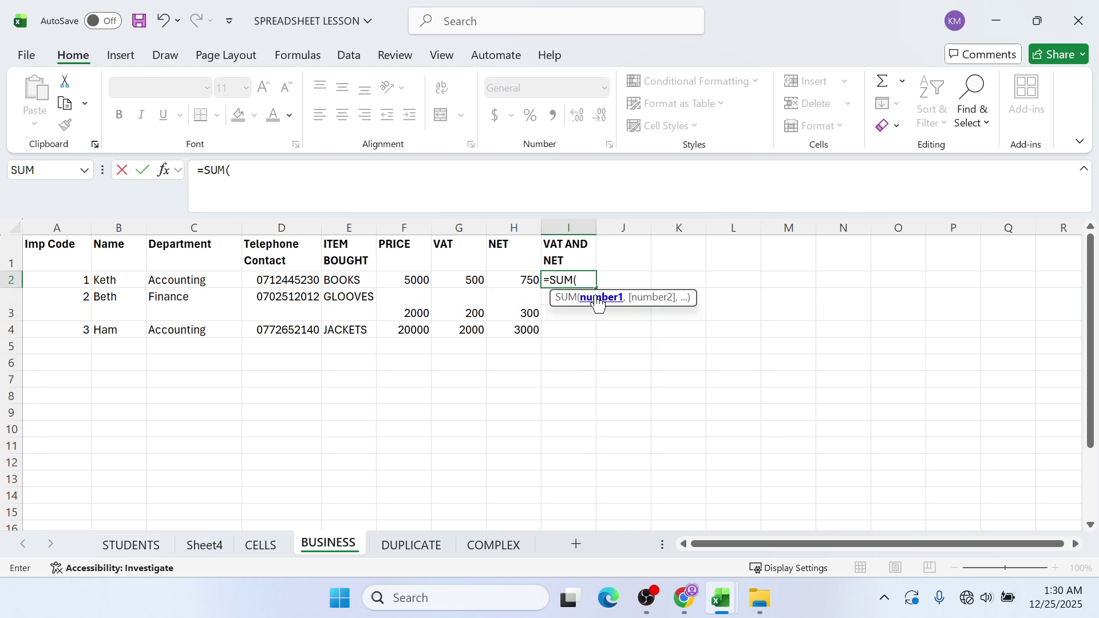
left_click(454, 279)
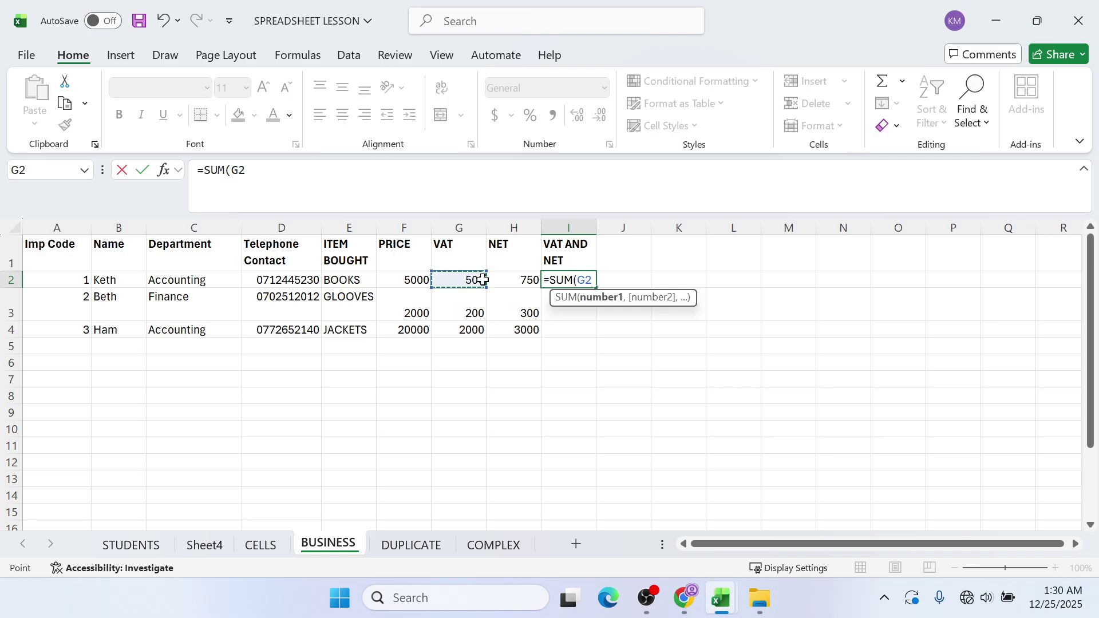
type(":")
left_click(510, 279)
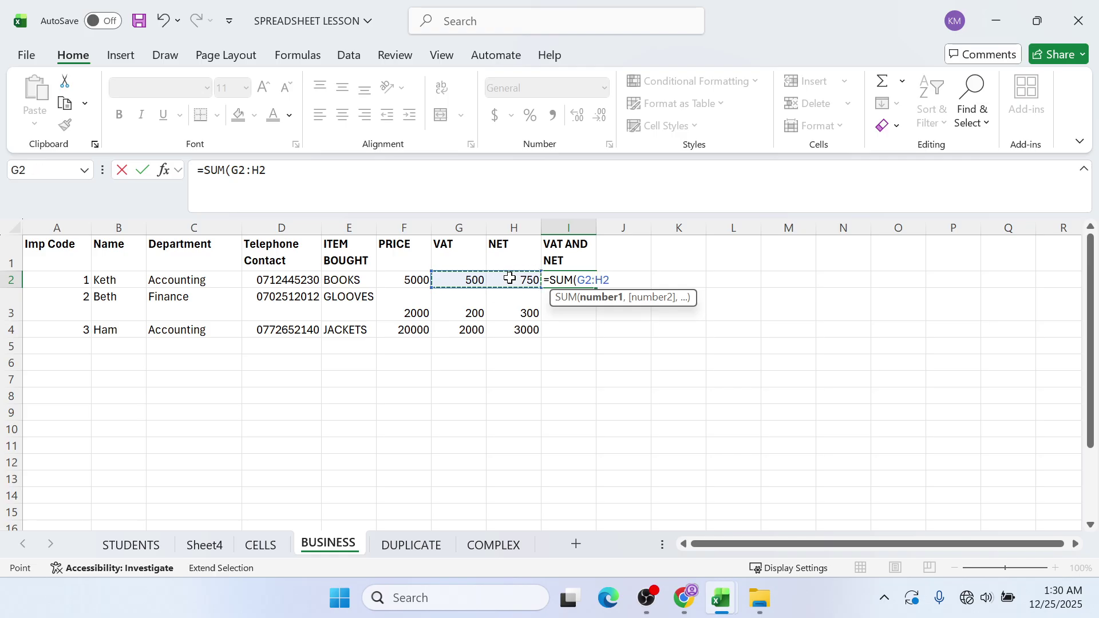
key("Return")
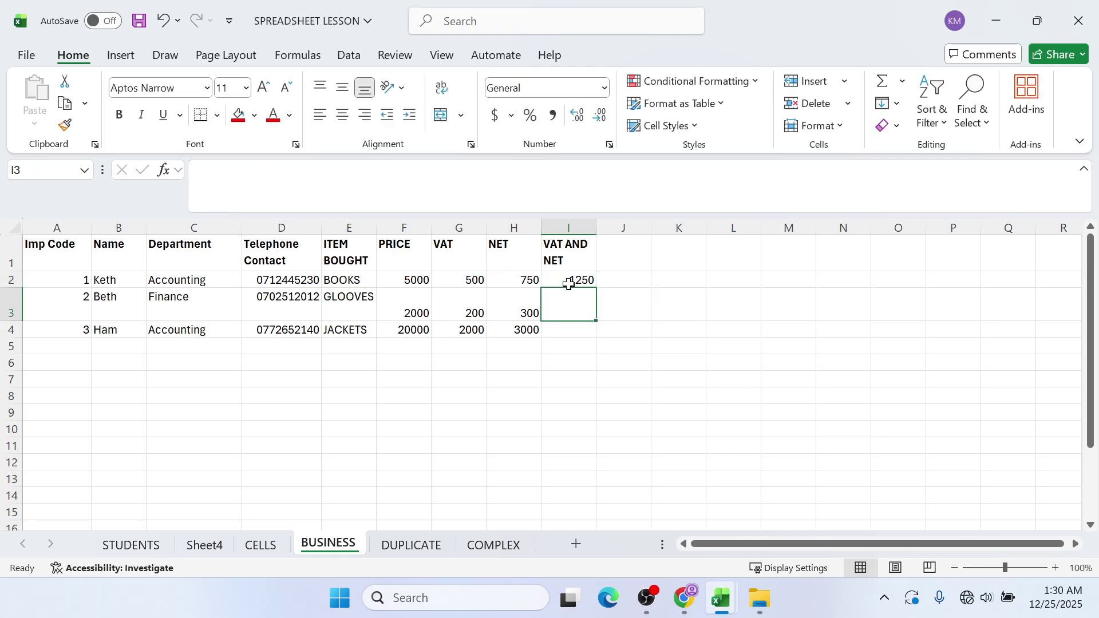
left_click(572, 281)
left_click(588, 299)
left_click(580, 282)
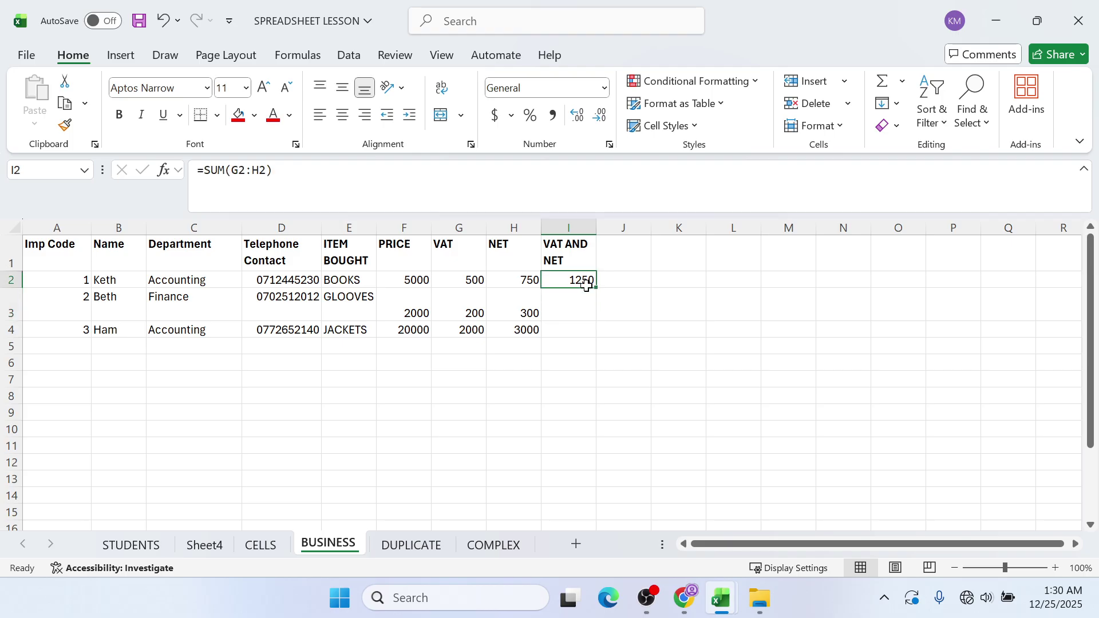
left_click_drag(596, 286, 591, 336)
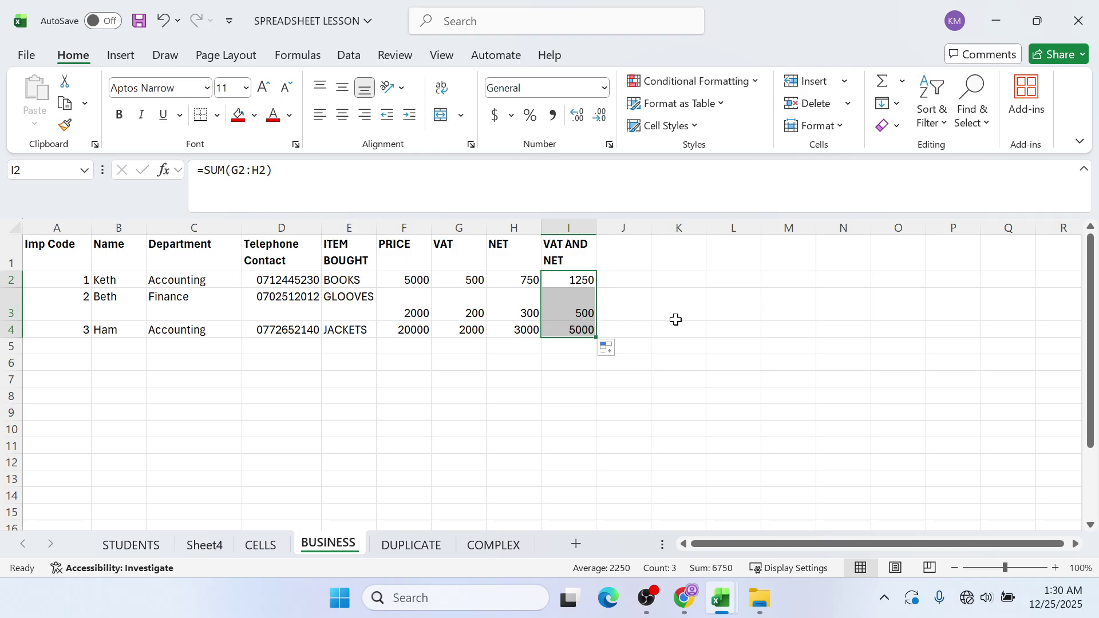
- Bring up the guide PDF in Chrome and highlight the business.xlsx and students.xlsx file names
left_click(685, 597)
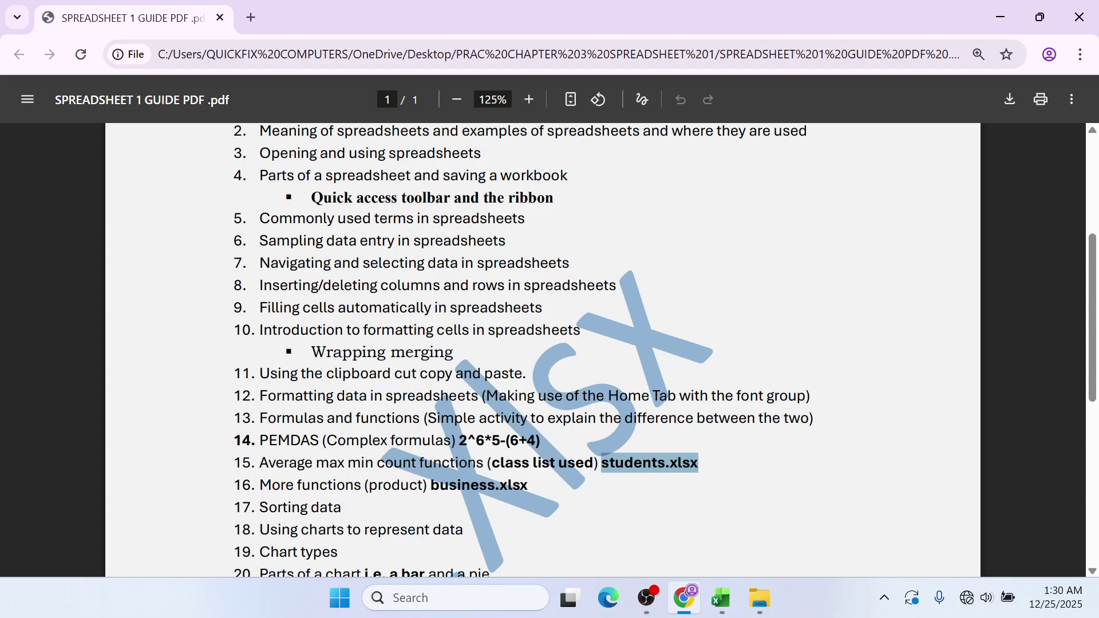
scroll(515, 343, "down", 3)
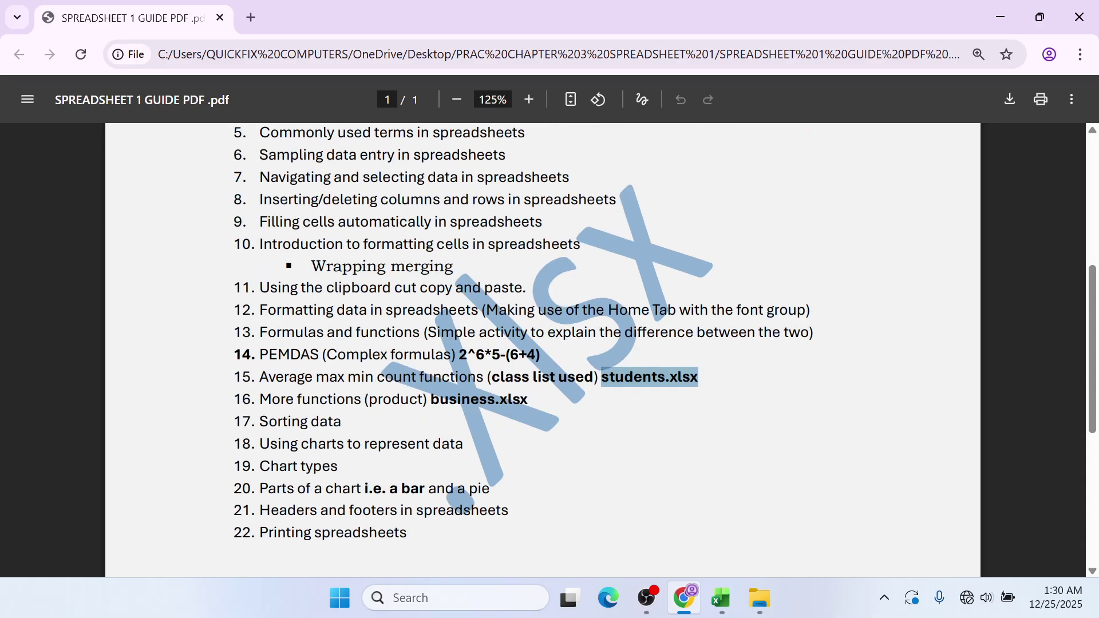
double_click(517, 399)
left_click_drag(507, 399, 430, 399)
left_click_drag(697, 377, 609, 376)
- Minimize the guide PDF to get back to the Excel workbook
mouse_move(715, 599)
left_click(629, 498)
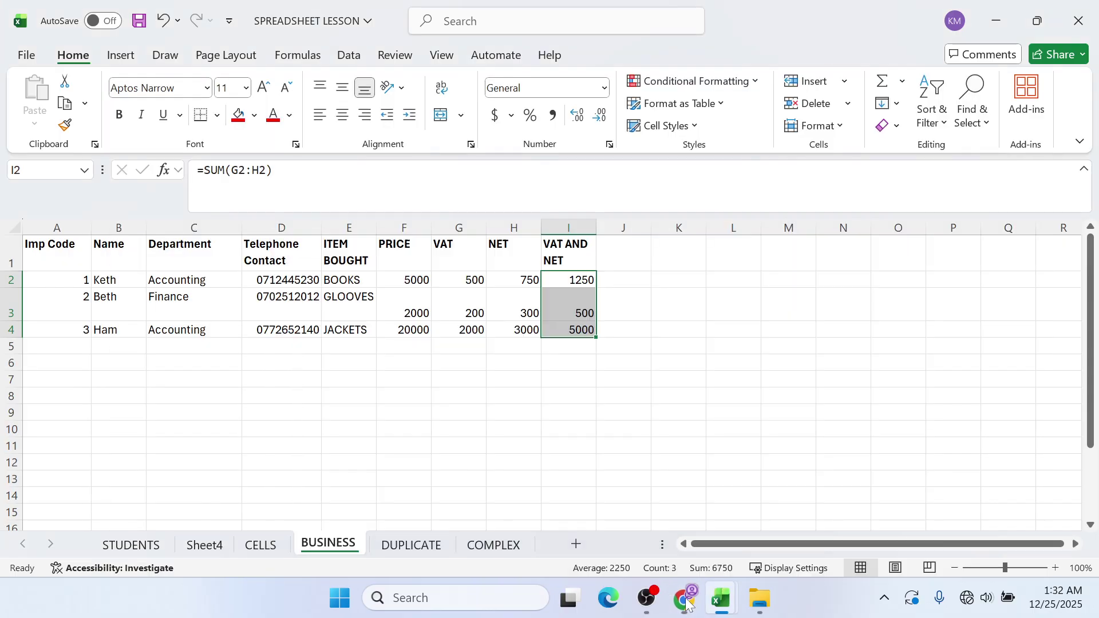
left_click(689, 604)
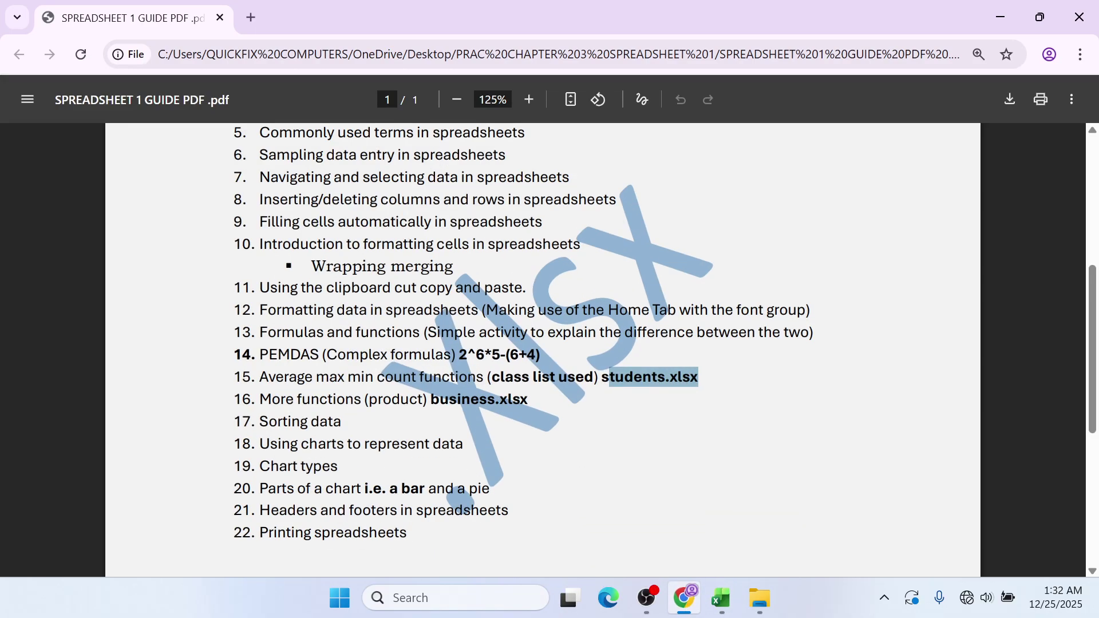
left_click(1001, 17)
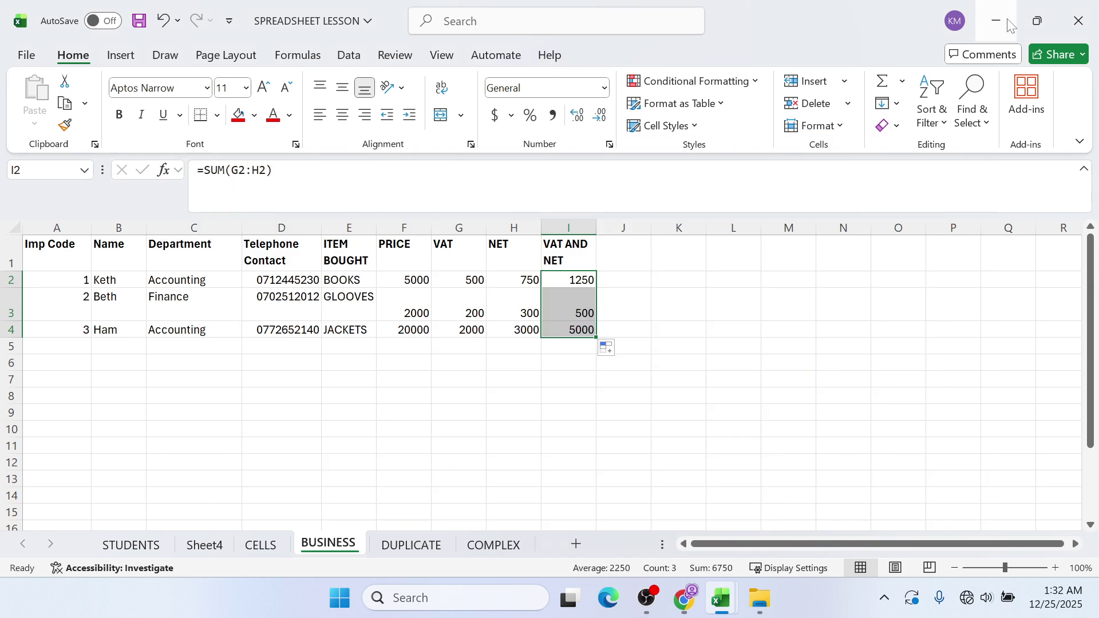
- Cycle through the DUPLICATE, BUSINESS, COMPLEX, CELLS and Sheet4 tabs, ending on STUDENTS
left_click(410, 545)
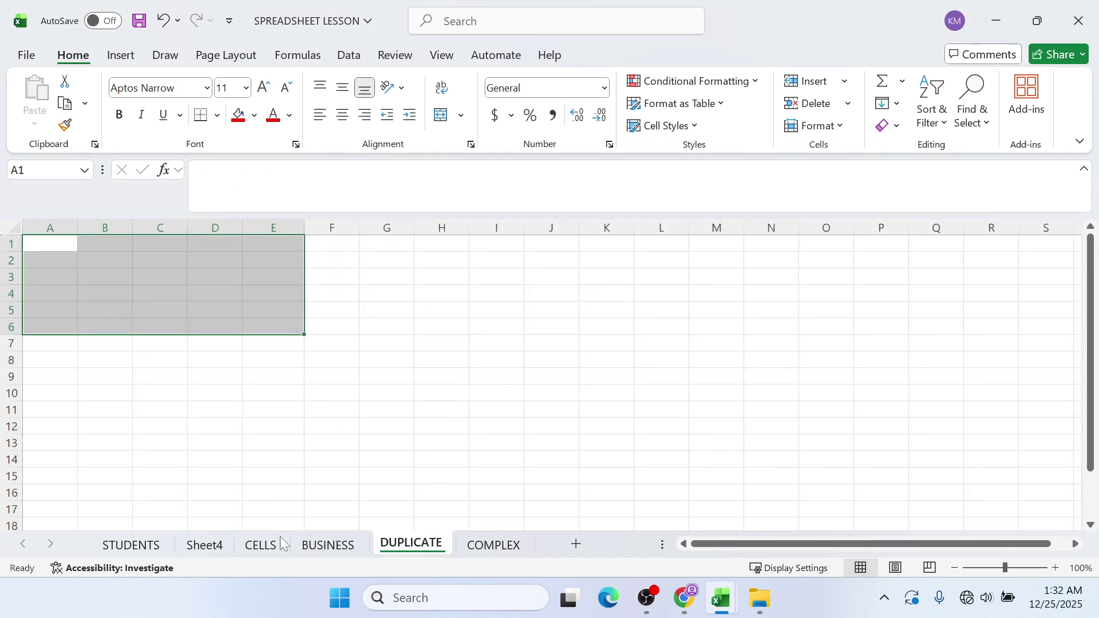
left_click(167, 544)
left_click(329, 544)
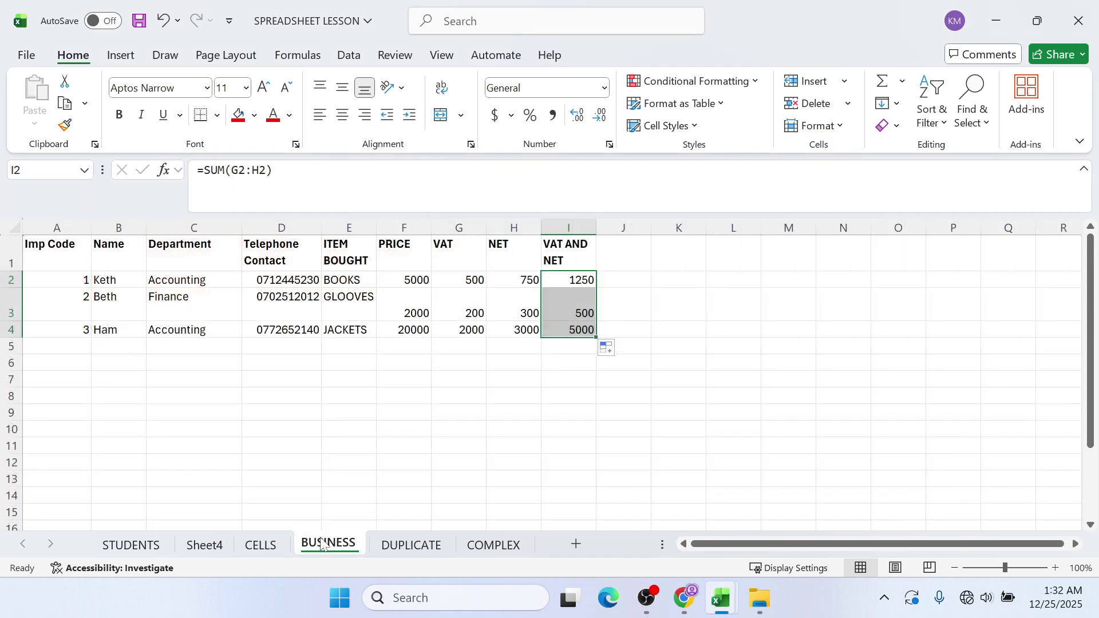
left_click(373, 549)
left_click(472, 546)
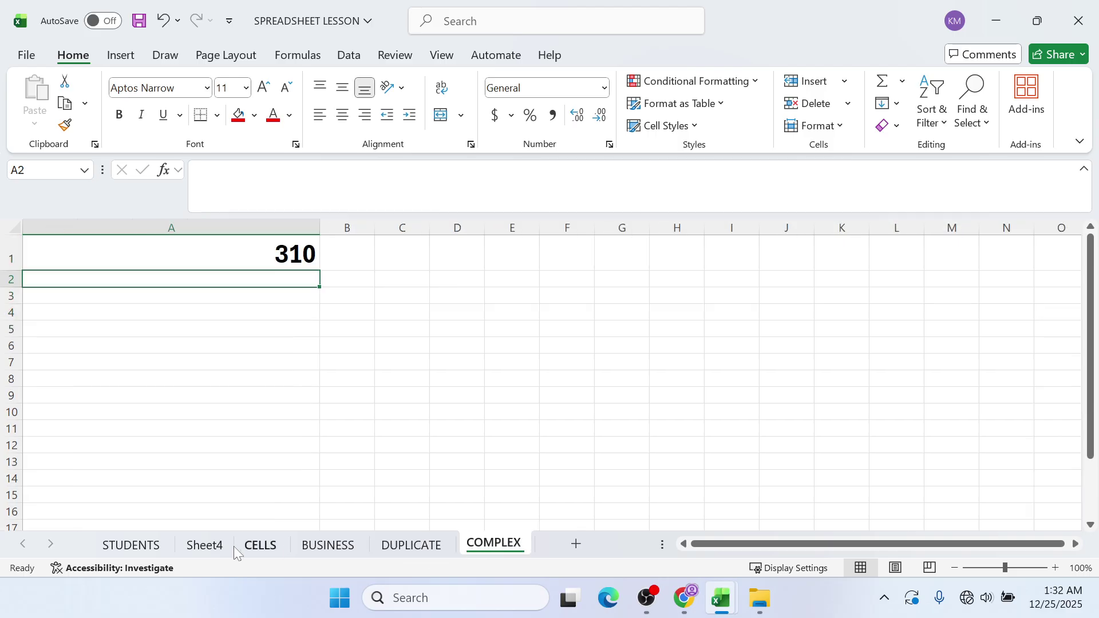
left_click(246, 545)
left_click(205, 543)
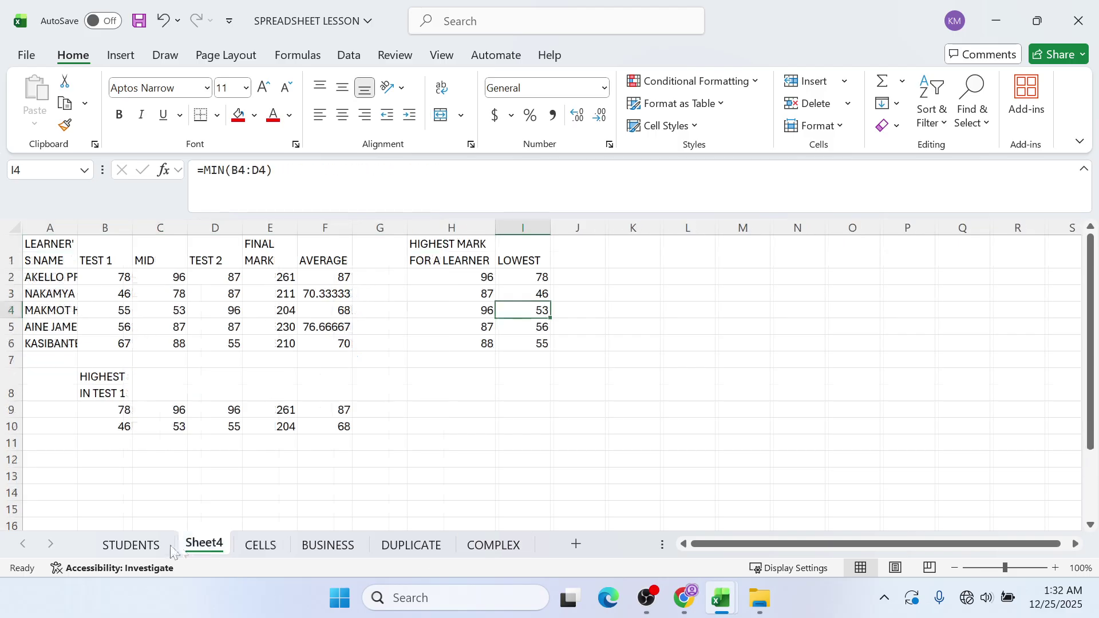
left_click(159, 547)
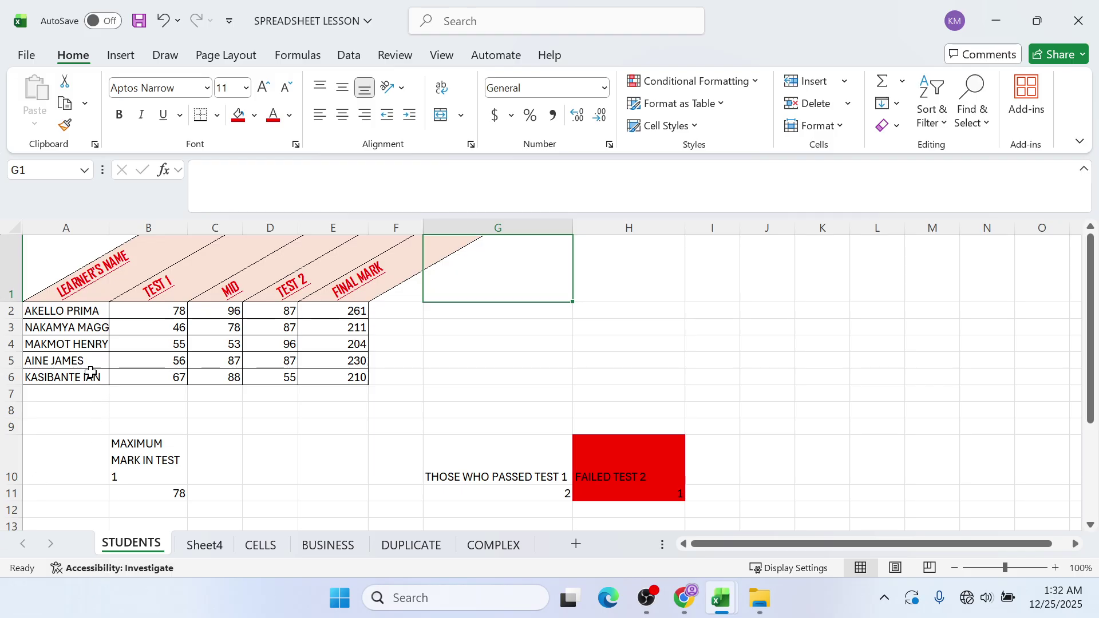
left_click_drag(96, 313, 94, 370)
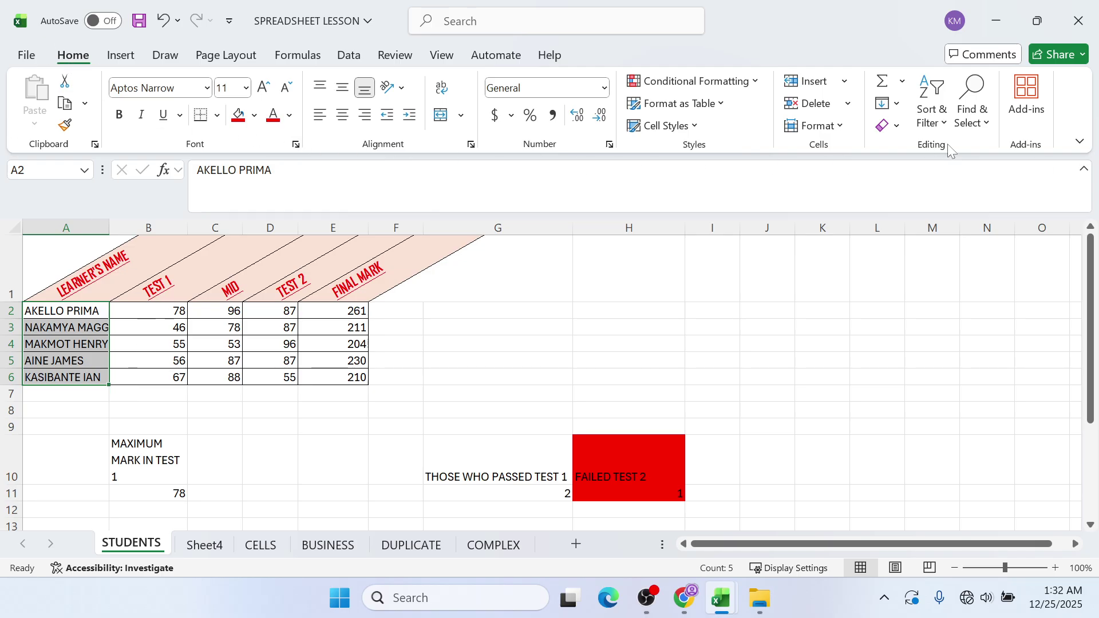
left_click(938, 123)
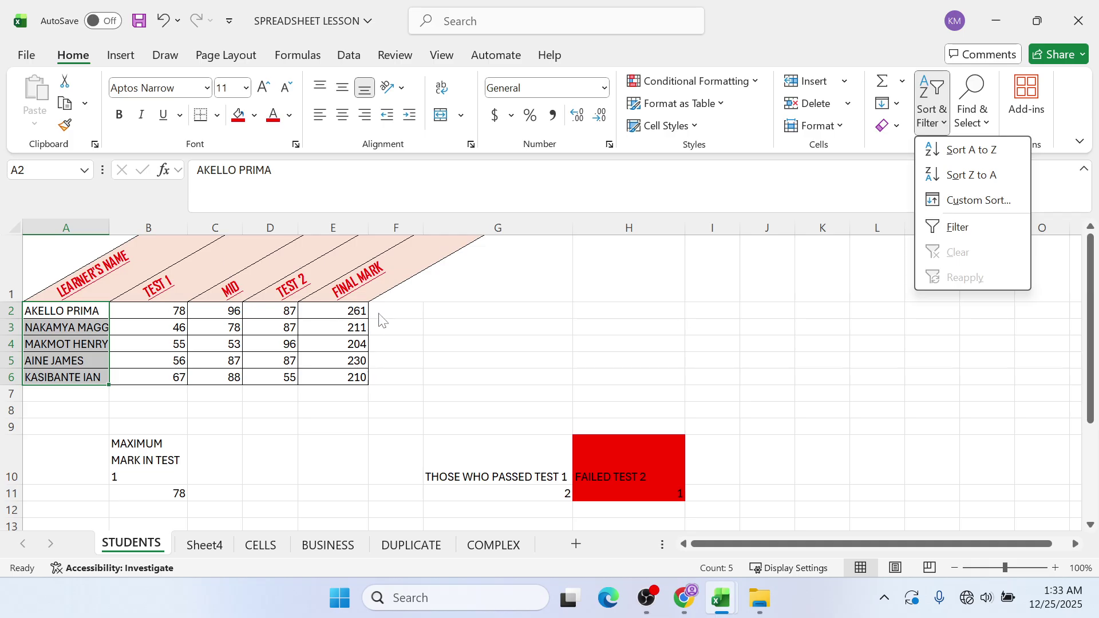
left_click(994, 181)
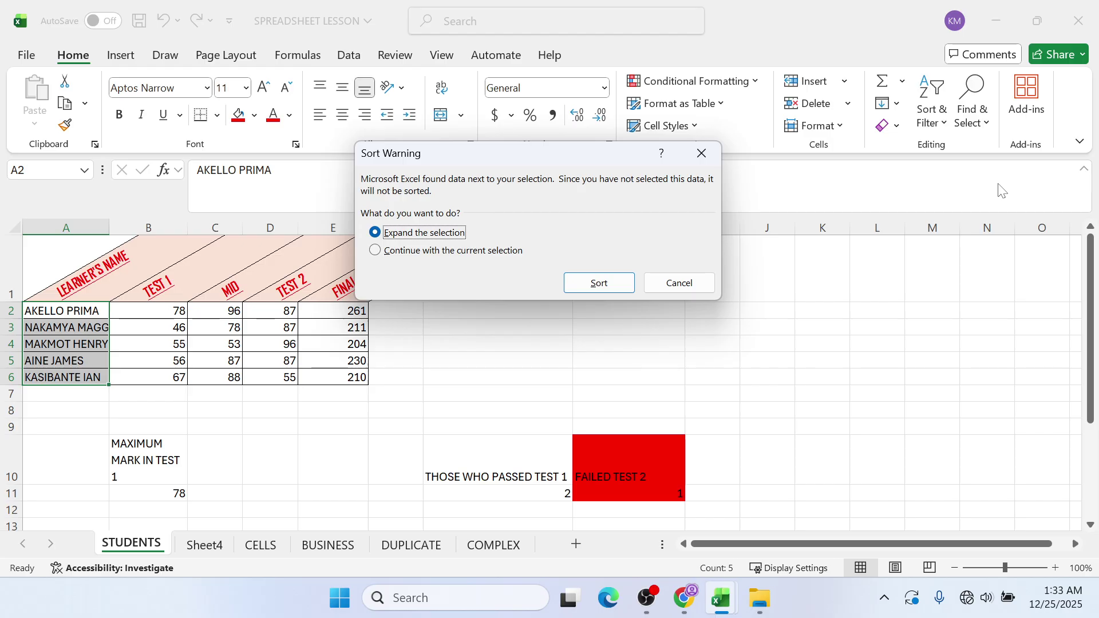
left_click(577, 275)
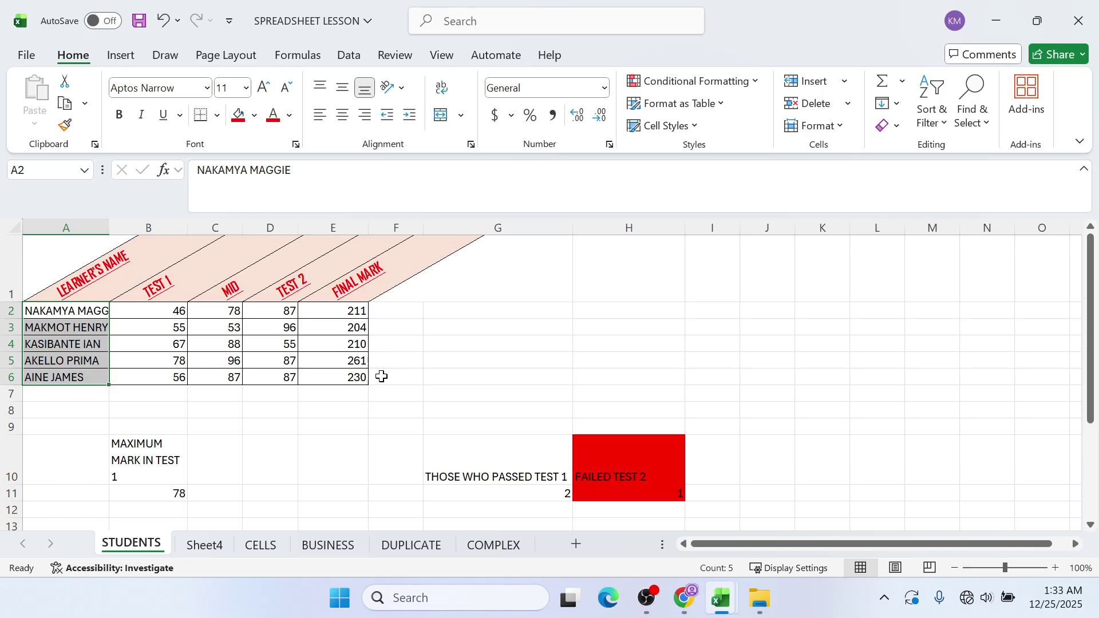
key("ctrl+z")
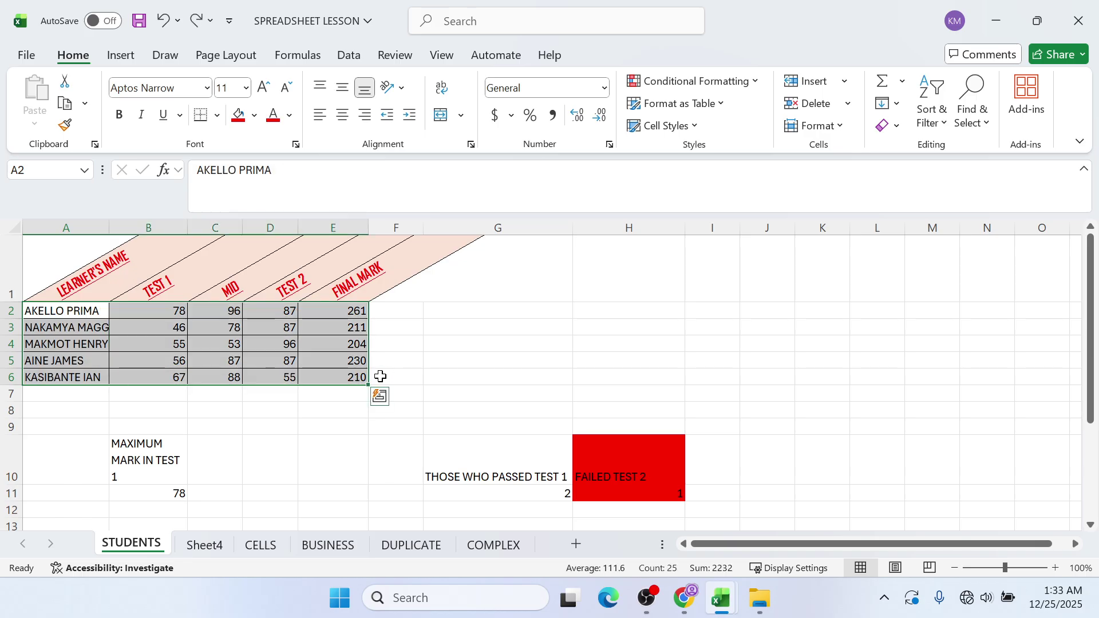
left_click(64, 355)
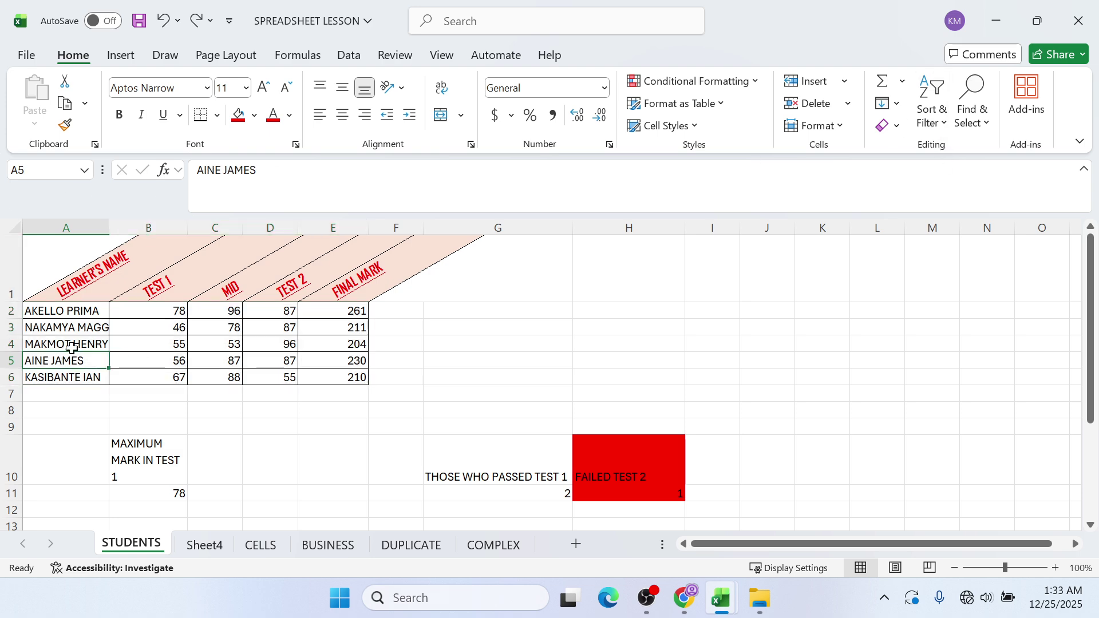
left_click_drag(81, 308, 79, 373)
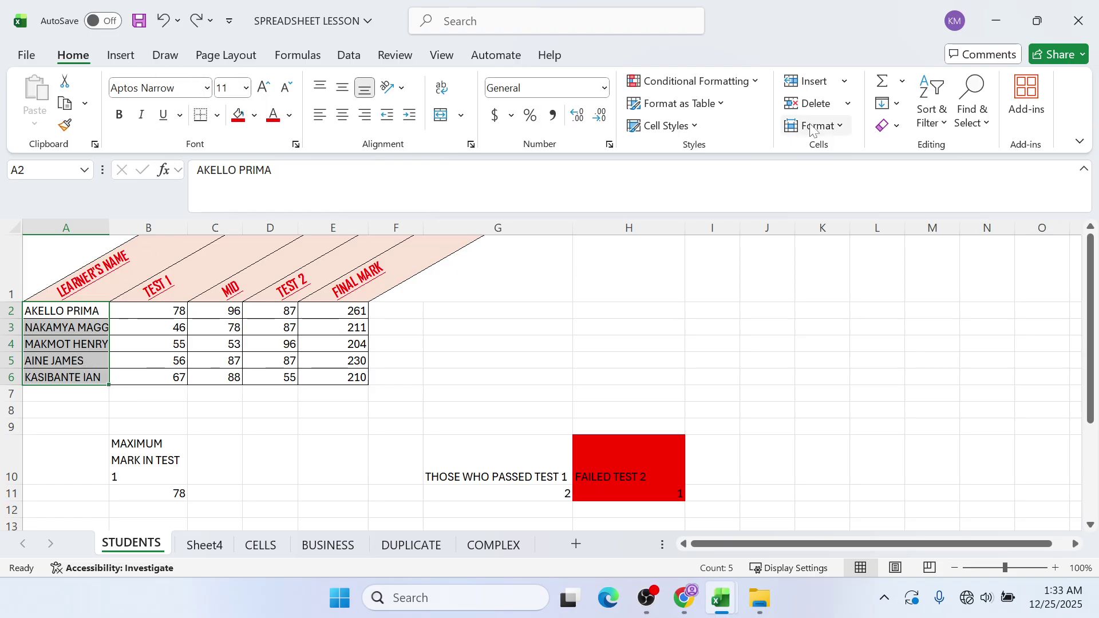
left_click(938, 123)
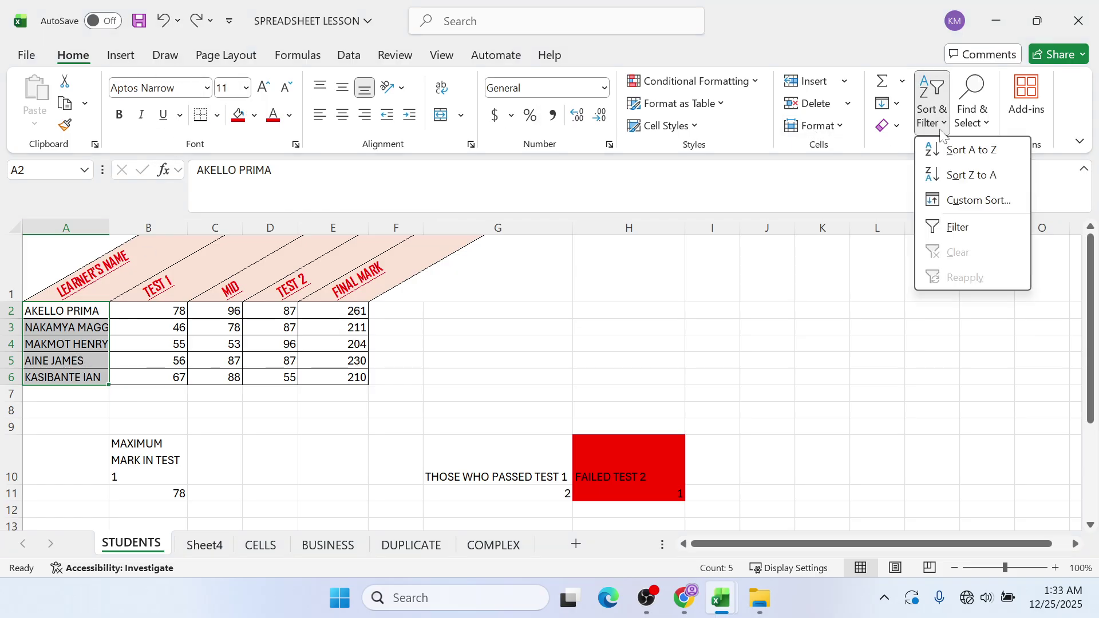
left_click(963, 176)
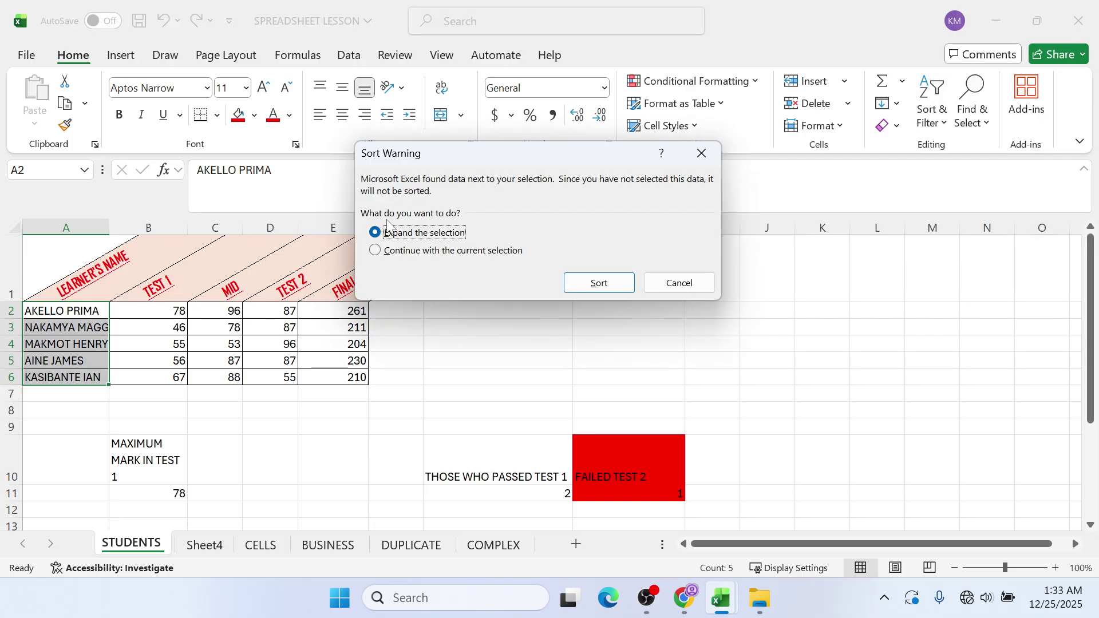
left_click(589, 280)
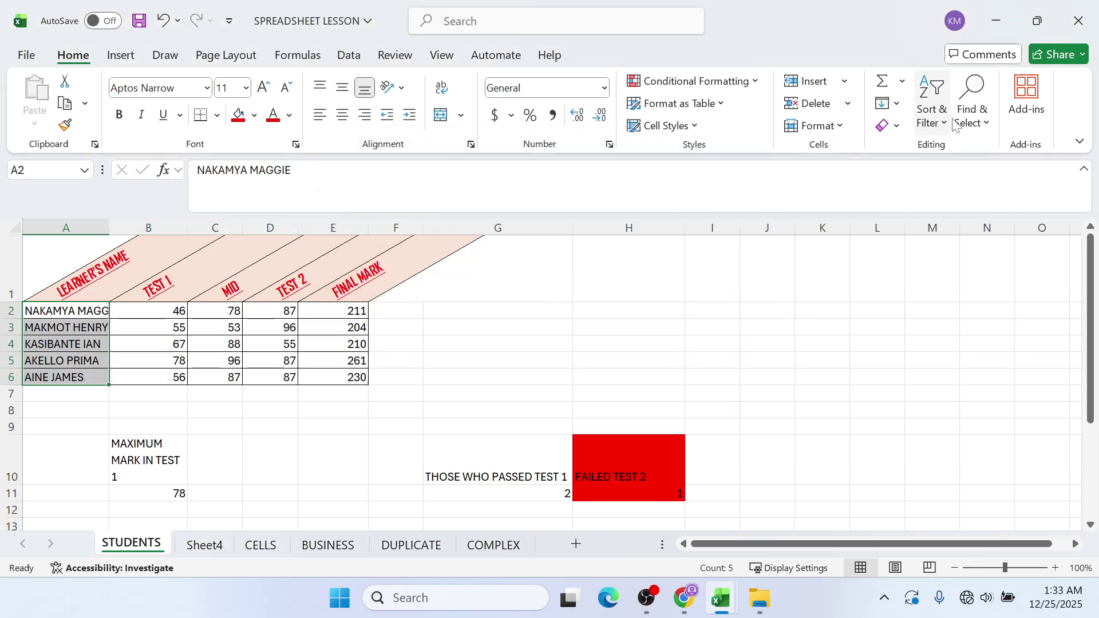
key("ctrl+z")
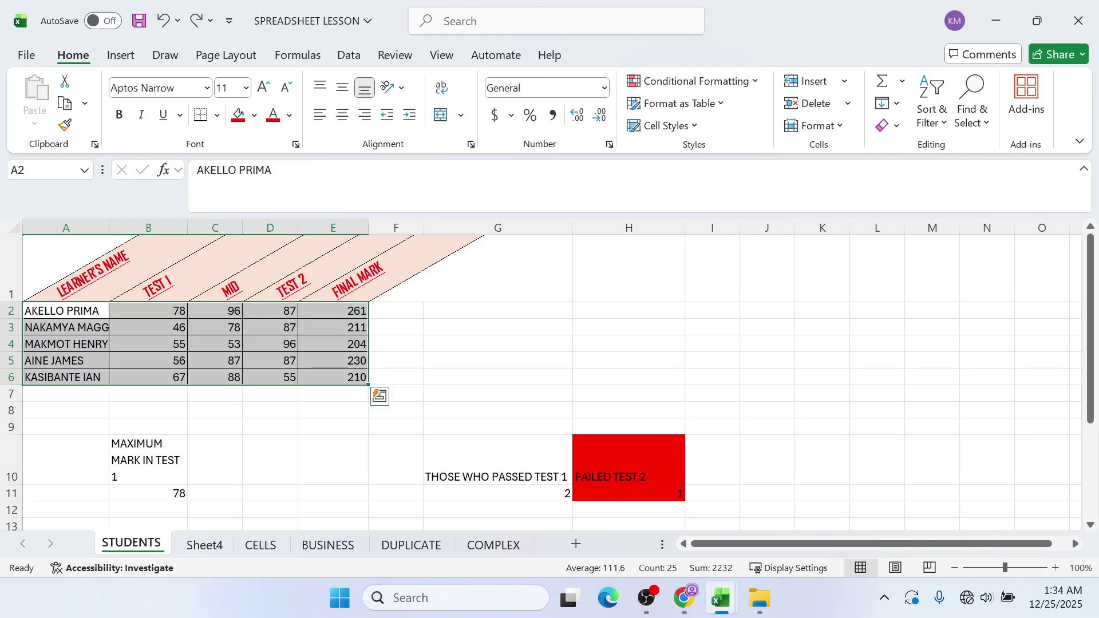
left_click(135, 323)
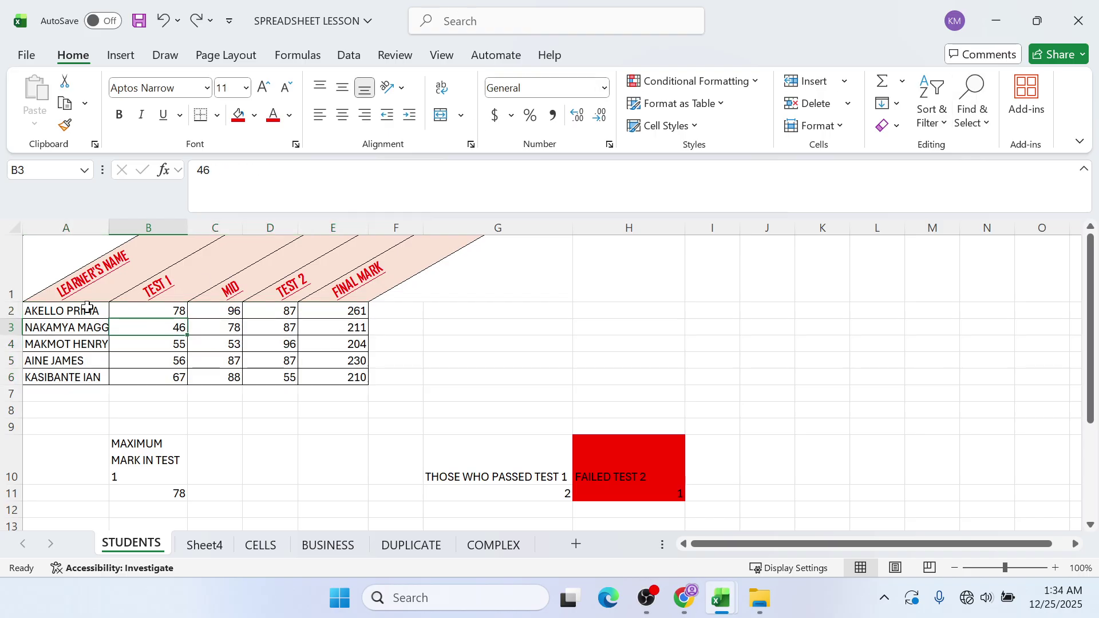
left_click_drag(87, 307, 92, 389)
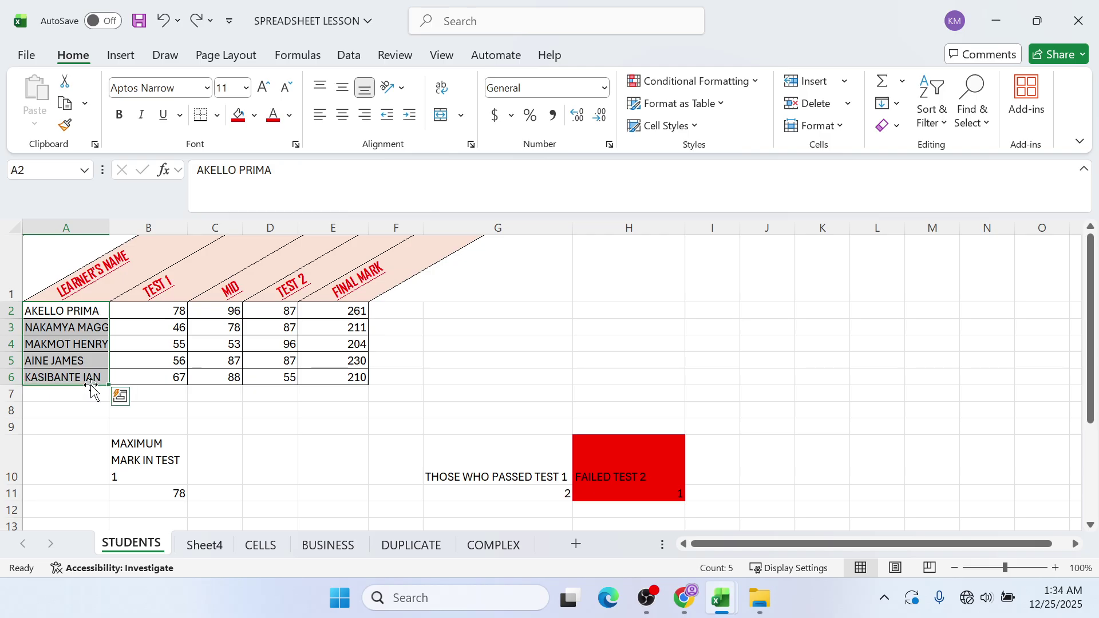
left_click(932, 111)
left_click(967, 204)
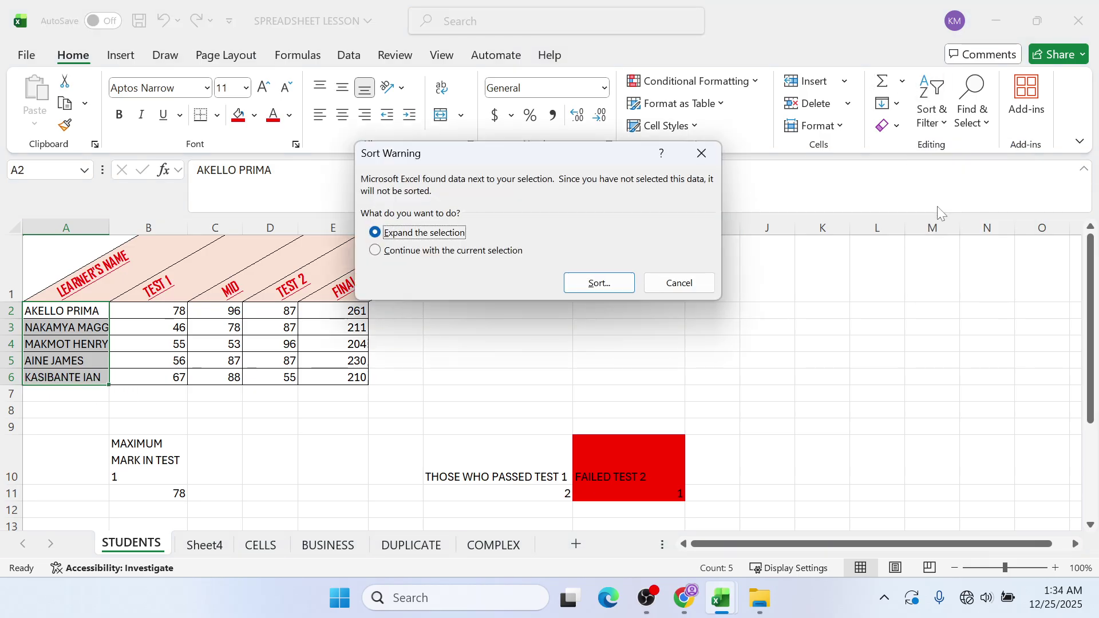
left_click(431, 252)
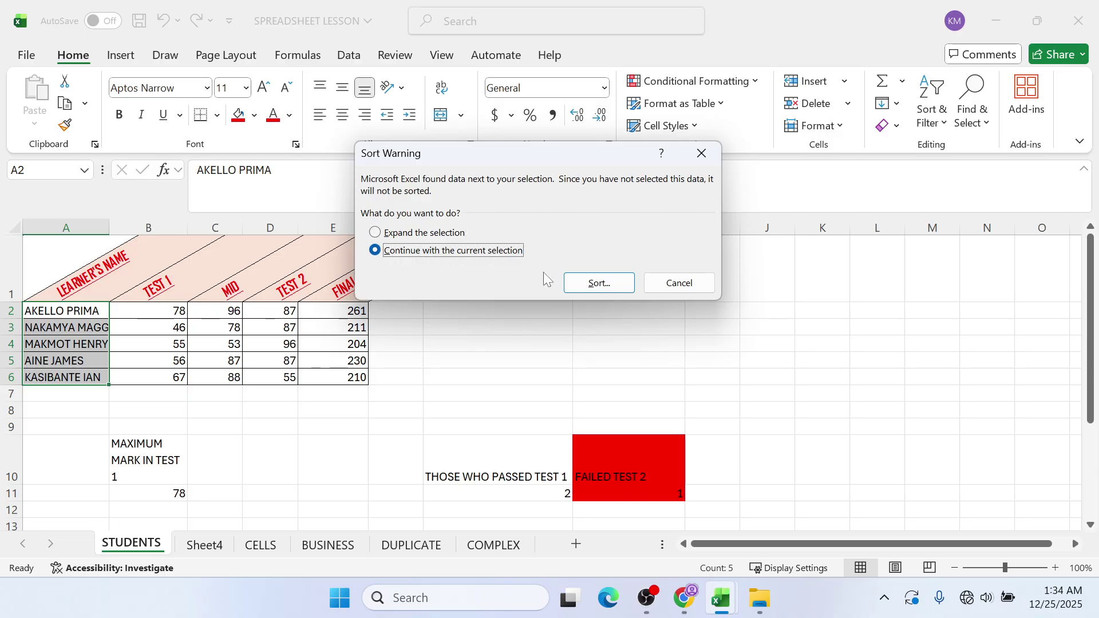
left_click(590, 283)
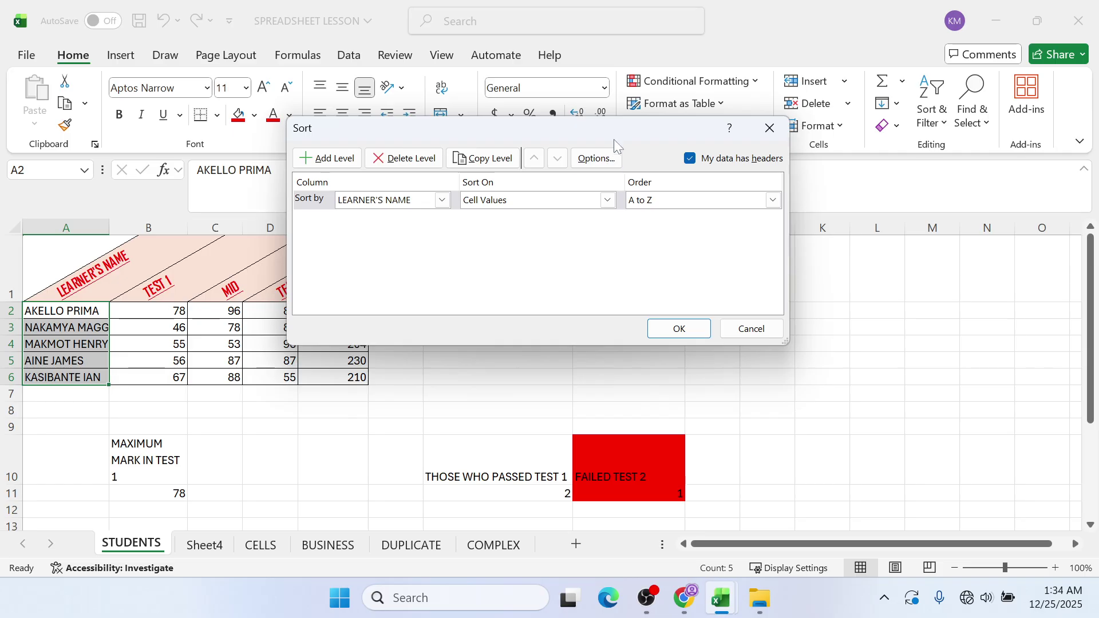
left_click_drag(613, 139, 763, 196)
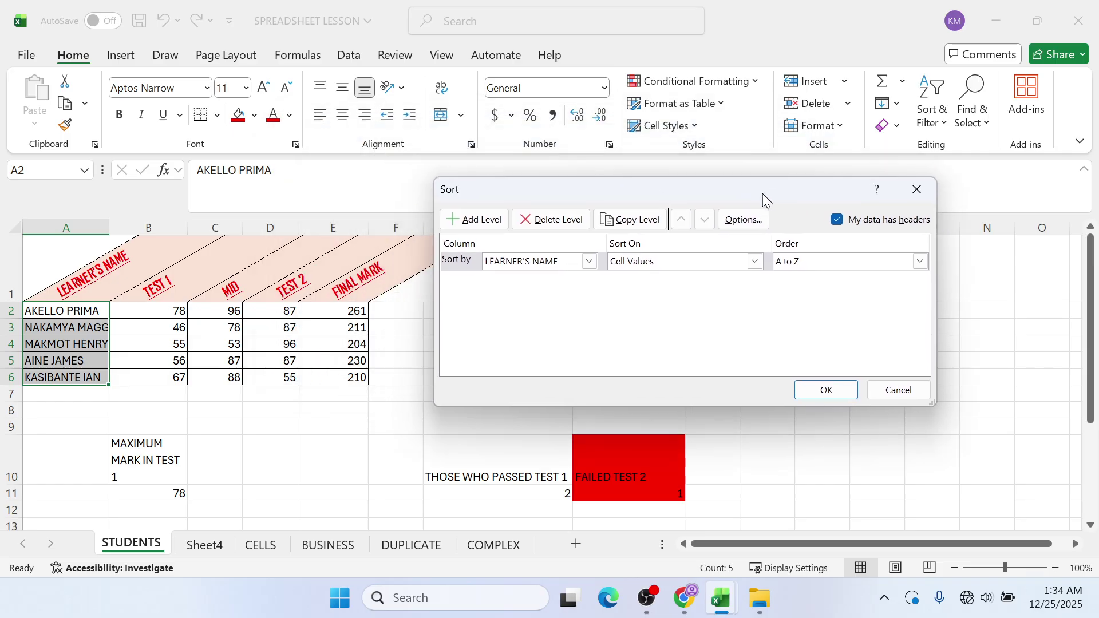
left_click(593, 265)
left_click(593, 265)
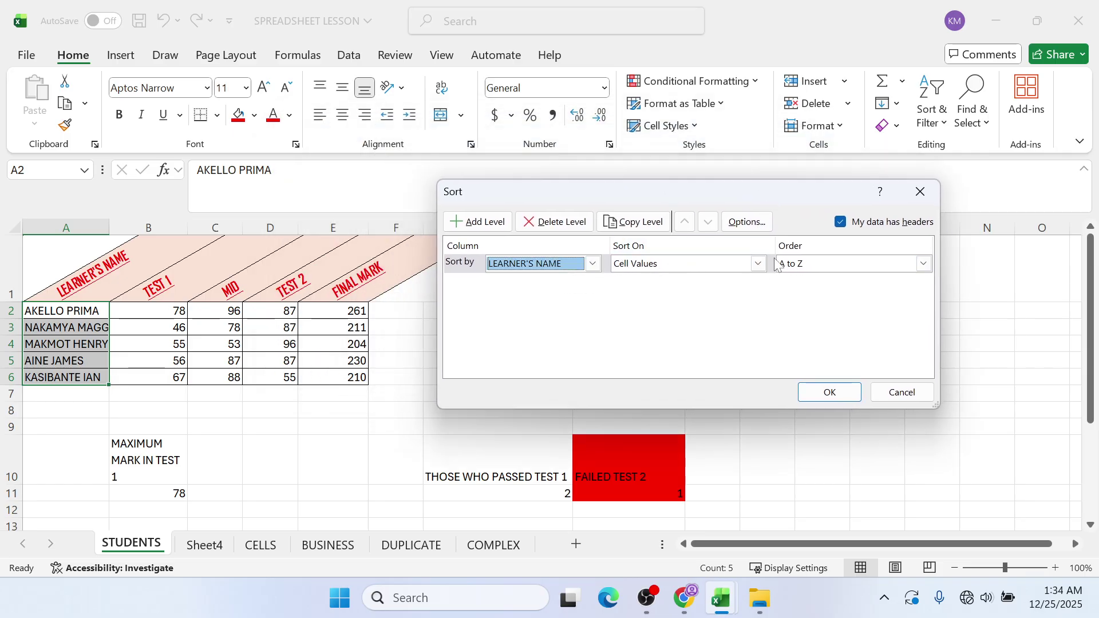
left_click(759, 264)
left_click(759, 264)
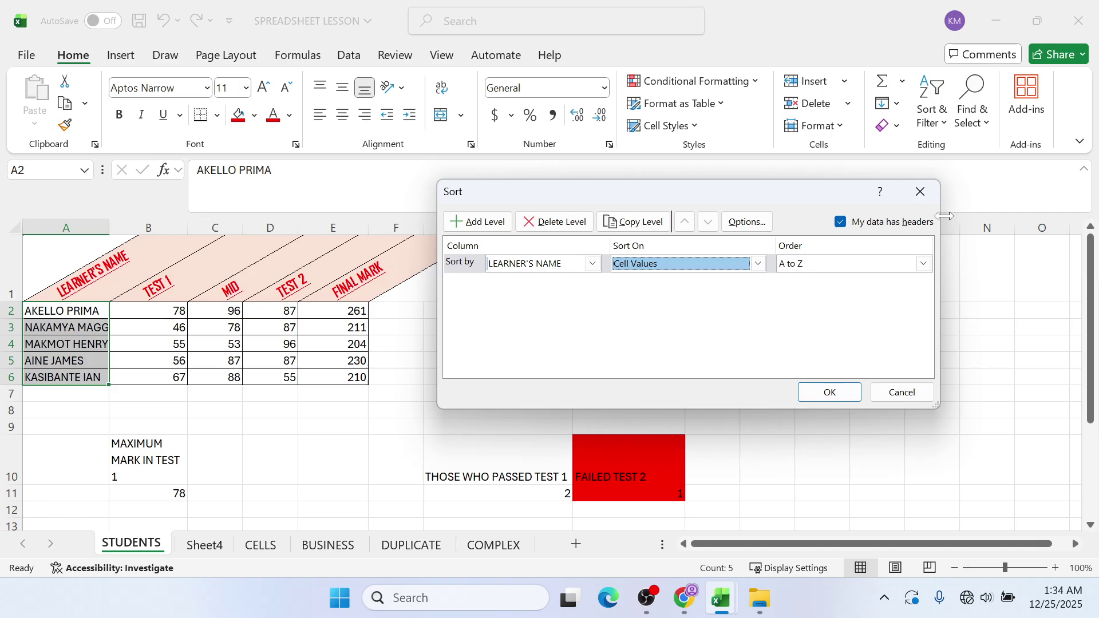
left_click(922, 195)
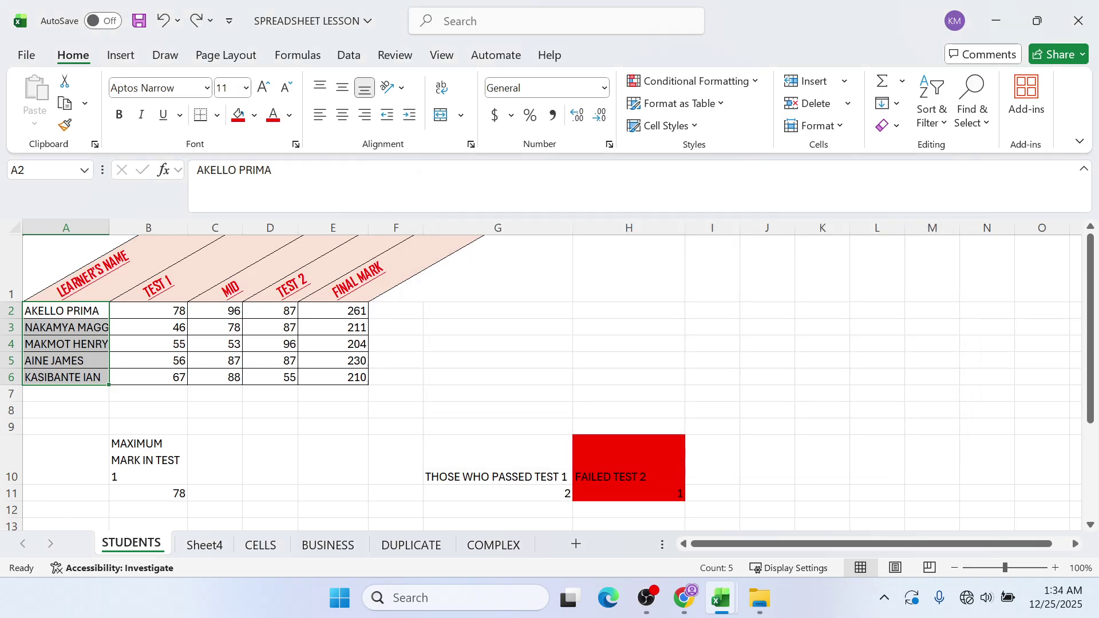
left_click(683, 598)
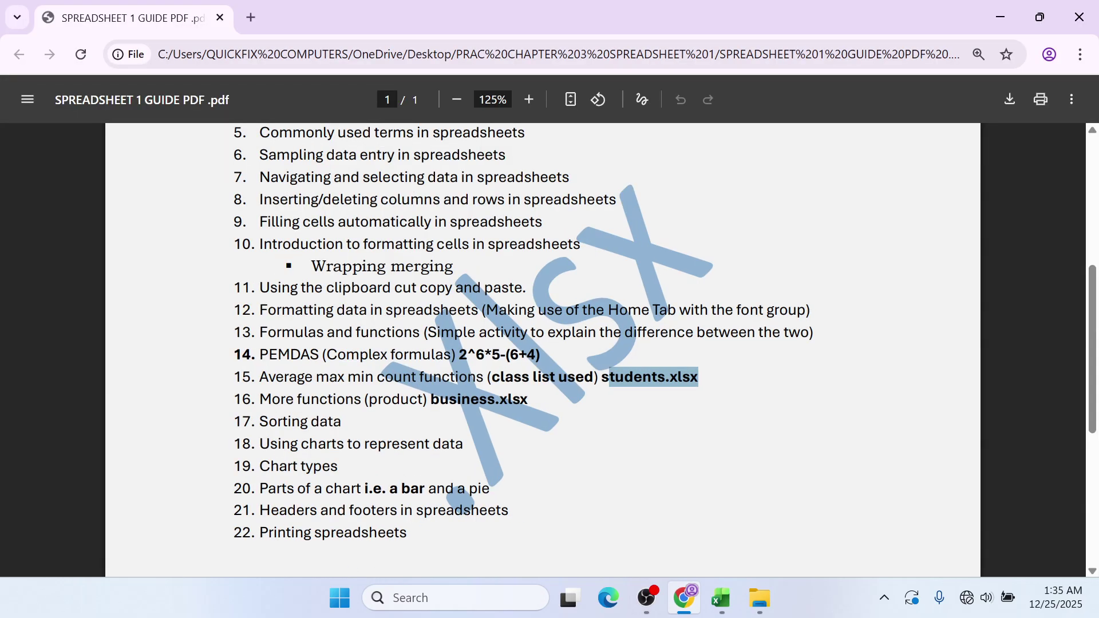
left_click(1007, 18)
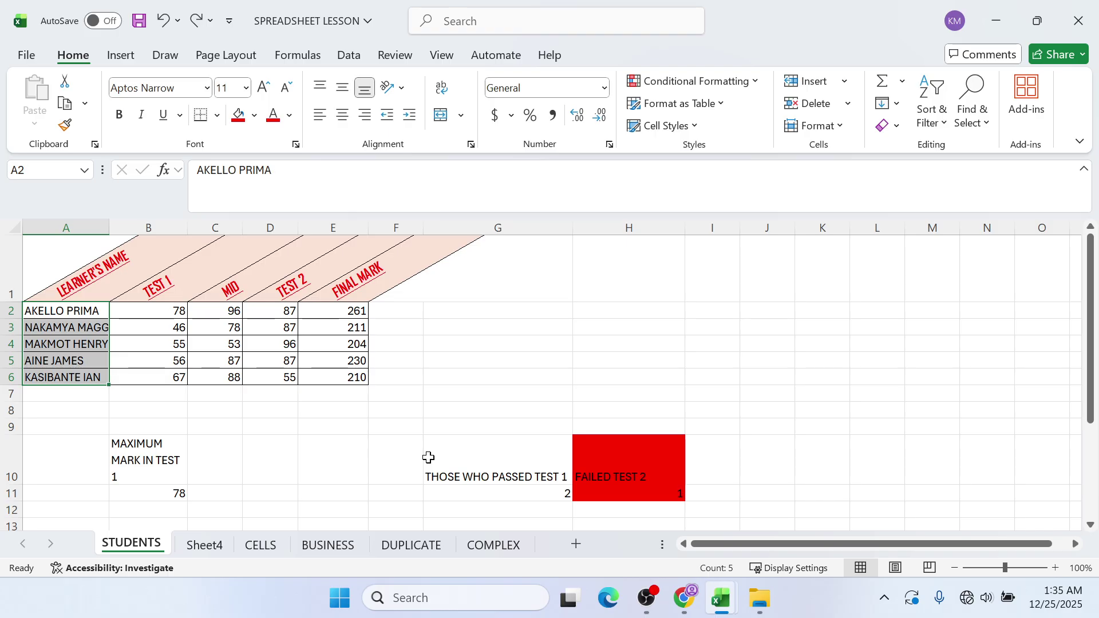
mouse_move(644, 579)
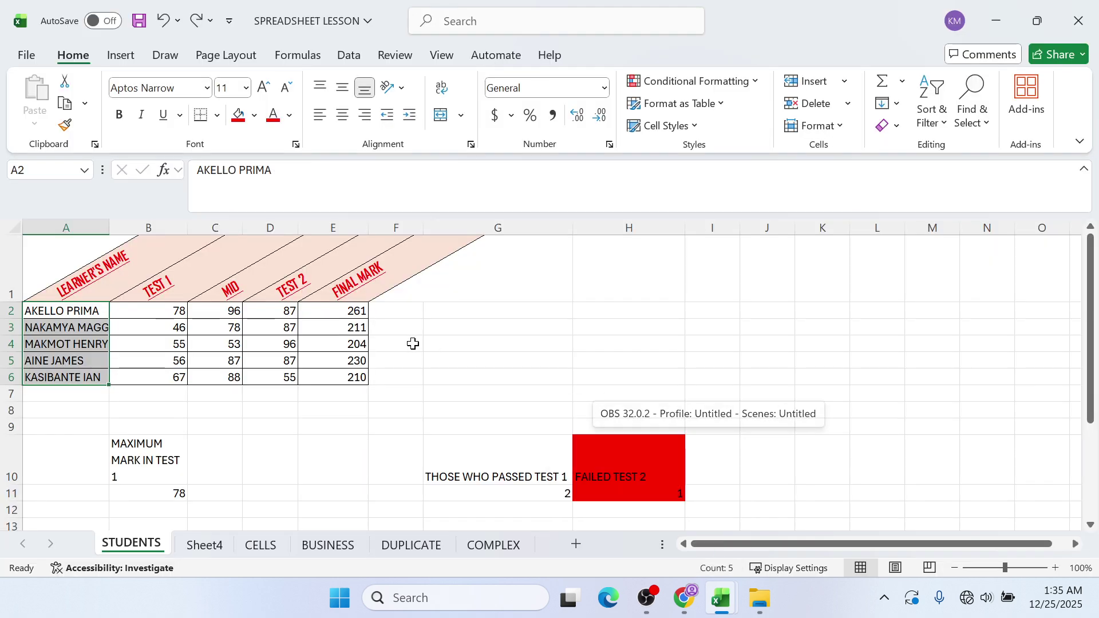
left_click(413, 343)
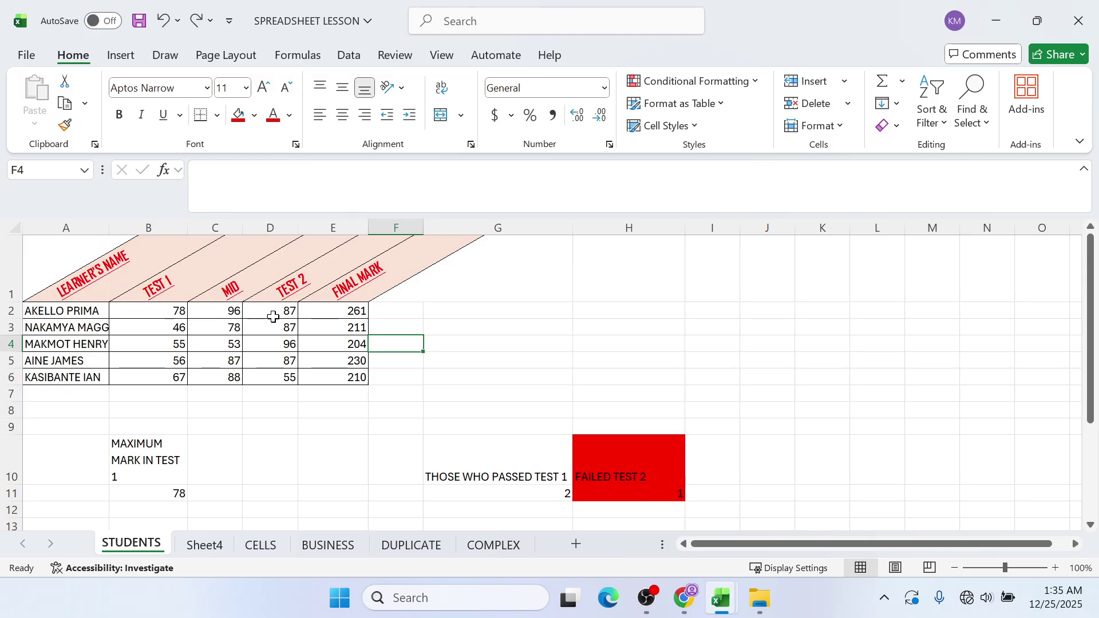
key("Up")
key("Up")
key("Up")
left_click(655, 328)
left_click(797, 298)
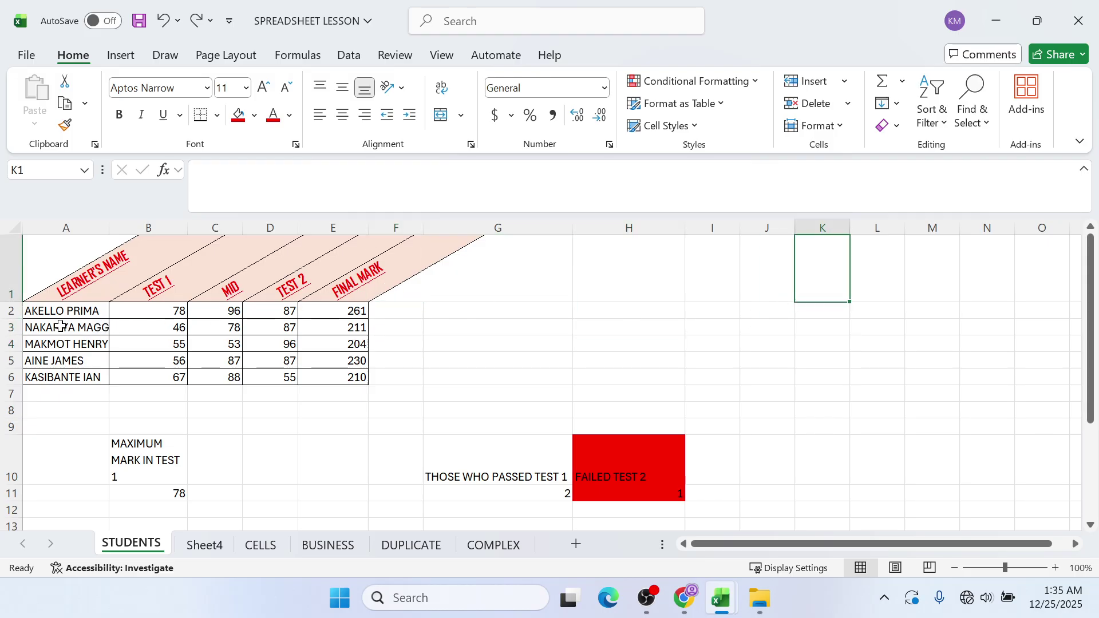
left_click_drag(70, 310, 86, 365)
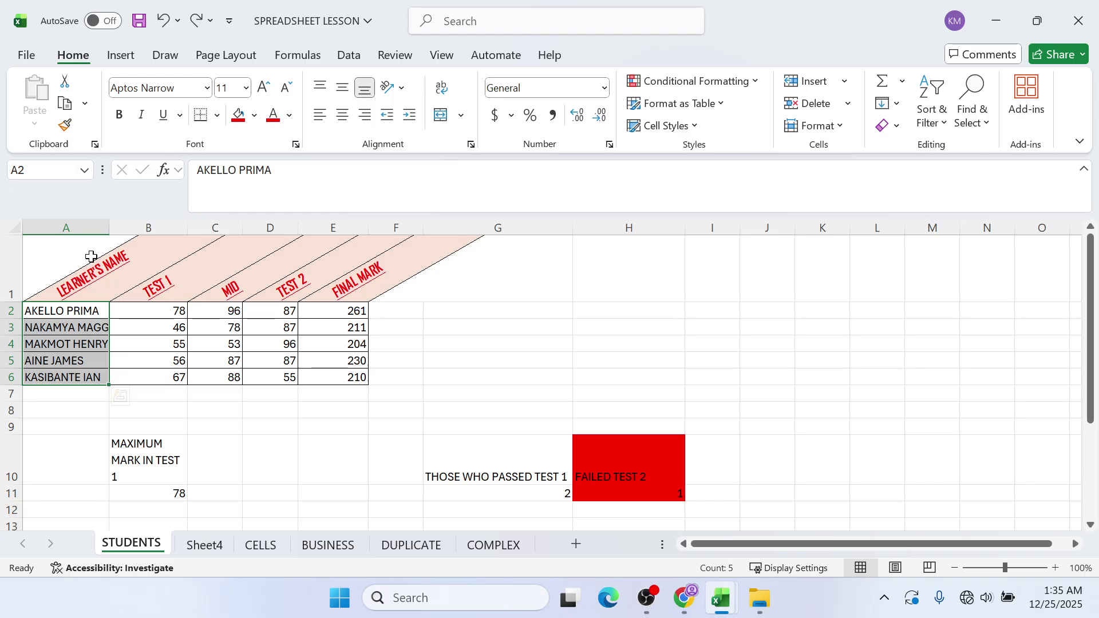
left_click_drag(94, 269, 86, 369)
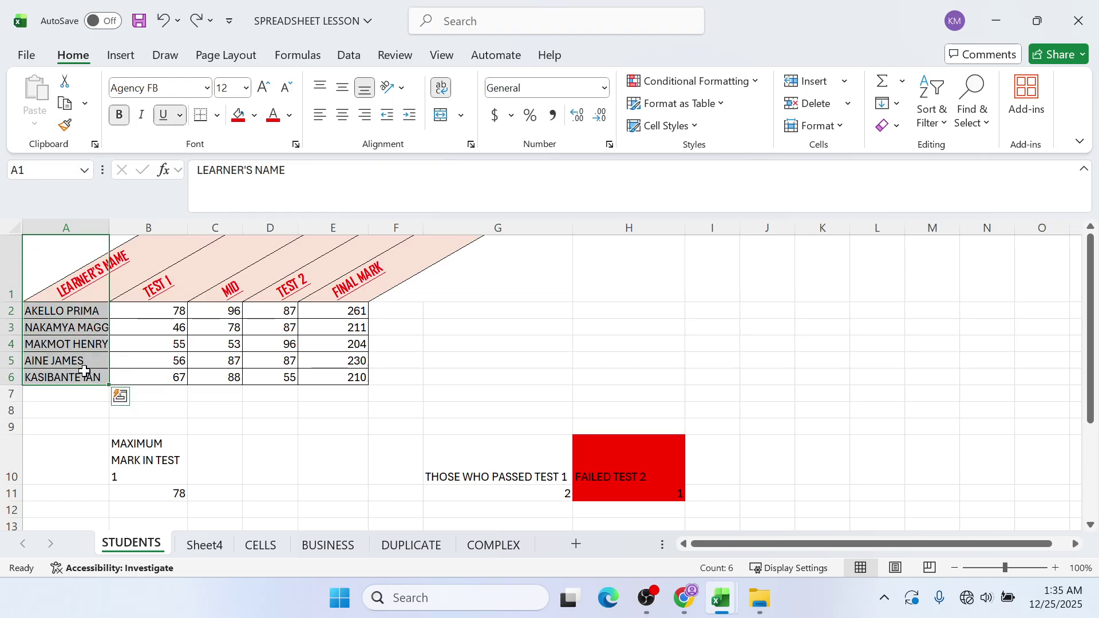
left_click(375, 274, "ctrl")
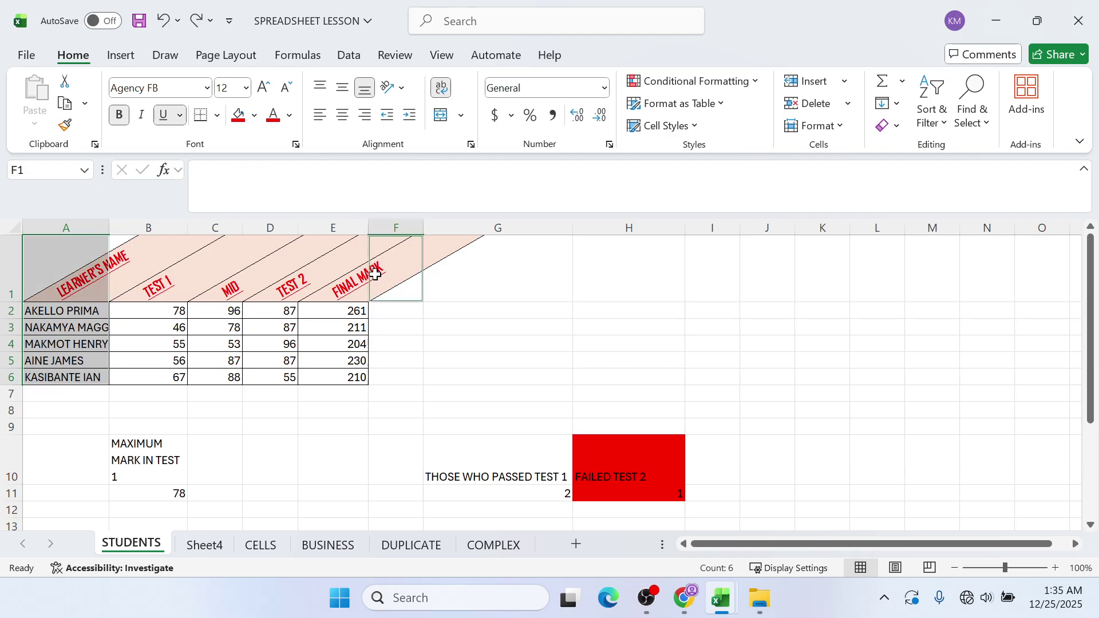
left_click_drag(375, 274, 355, 390)
left_click(401, 349)
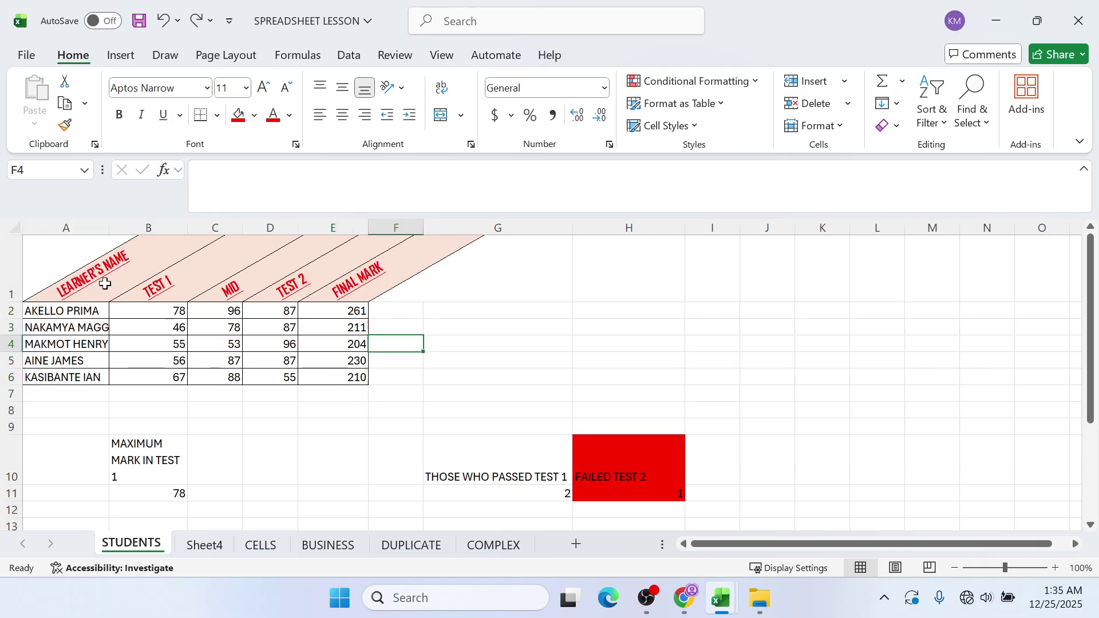
left_click(105, 283)
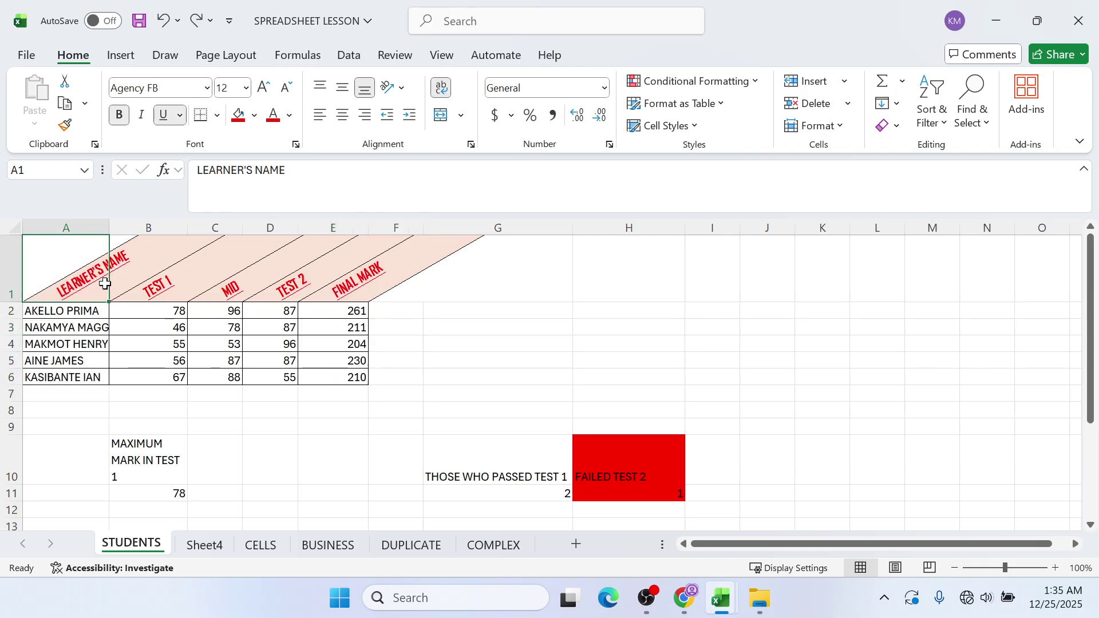
left_click_drag(105, 284, 89, 377)
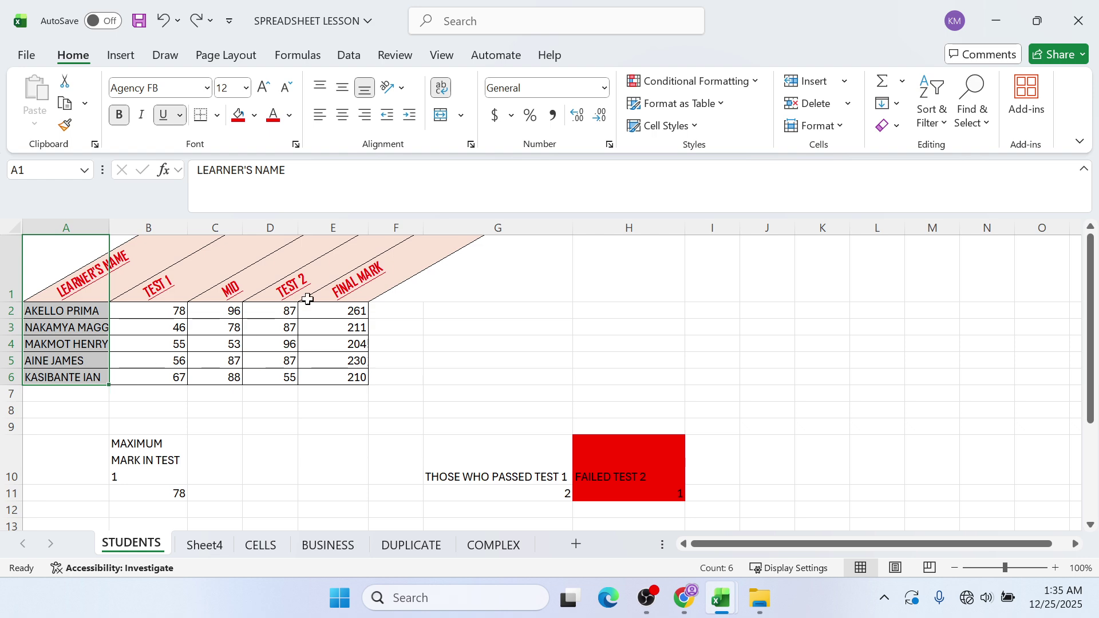
left_click(331, 291, "ctrl")
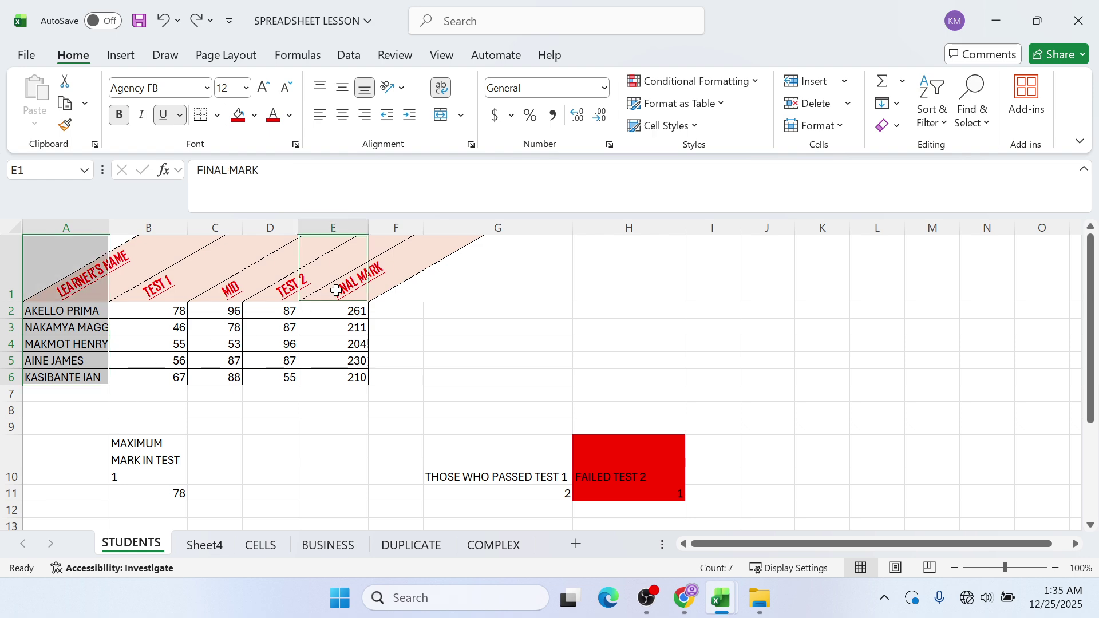
left_click_drag(331, 292, 329, 380)
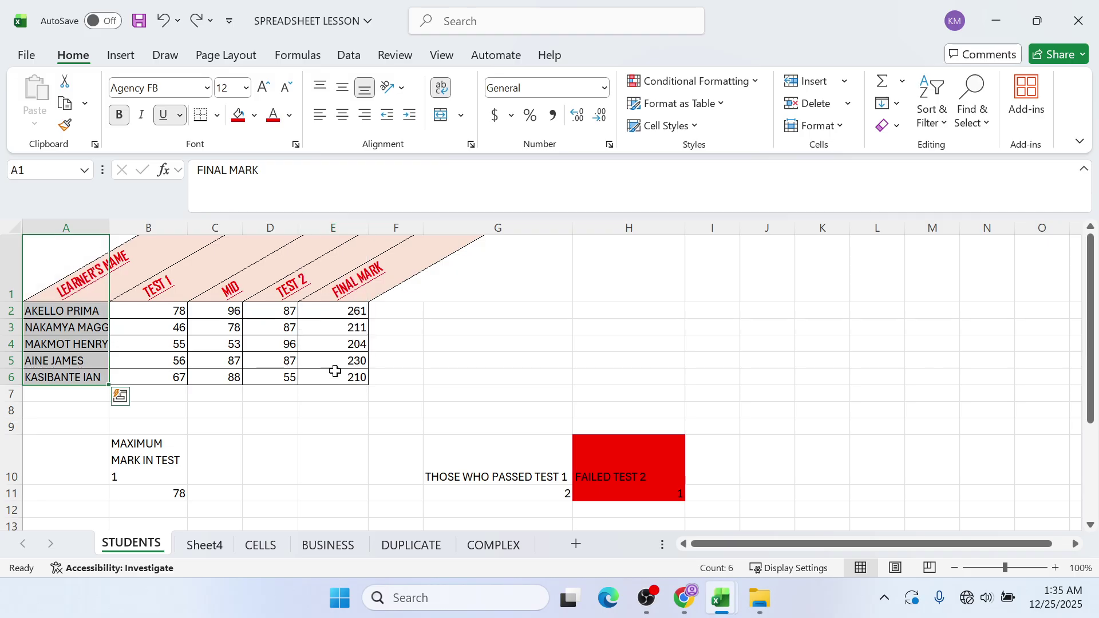
left_click(76, 248)
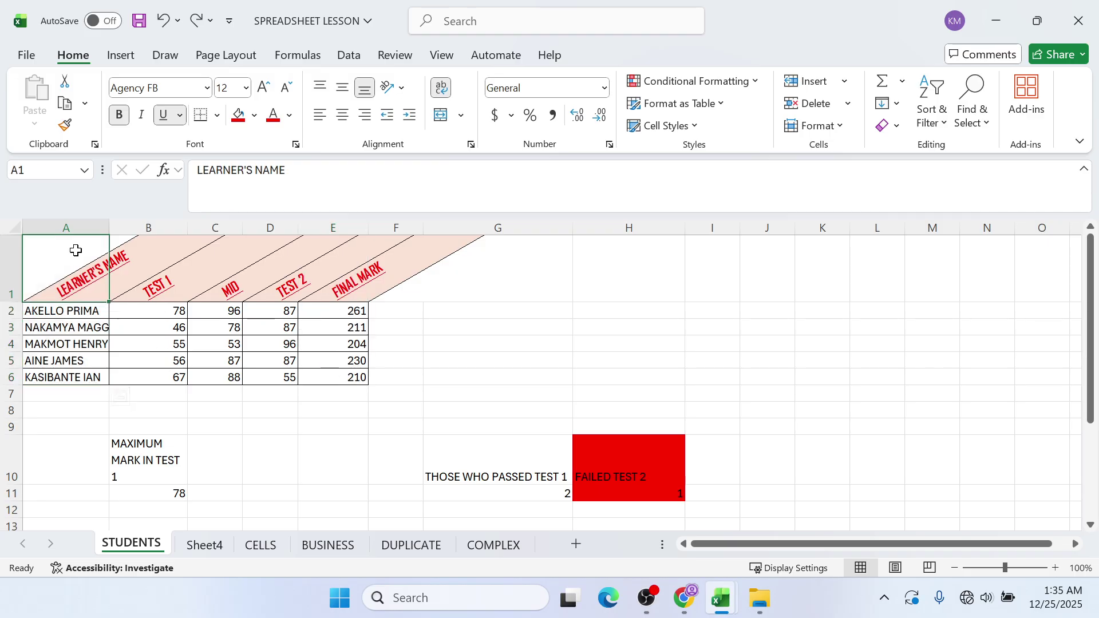
left_click(708, 336)
left_click(431, 309)
- On Sheet4, select the learner names A1:A6 together with the FINAL MARK column E1:E6
left_click(205, 547)
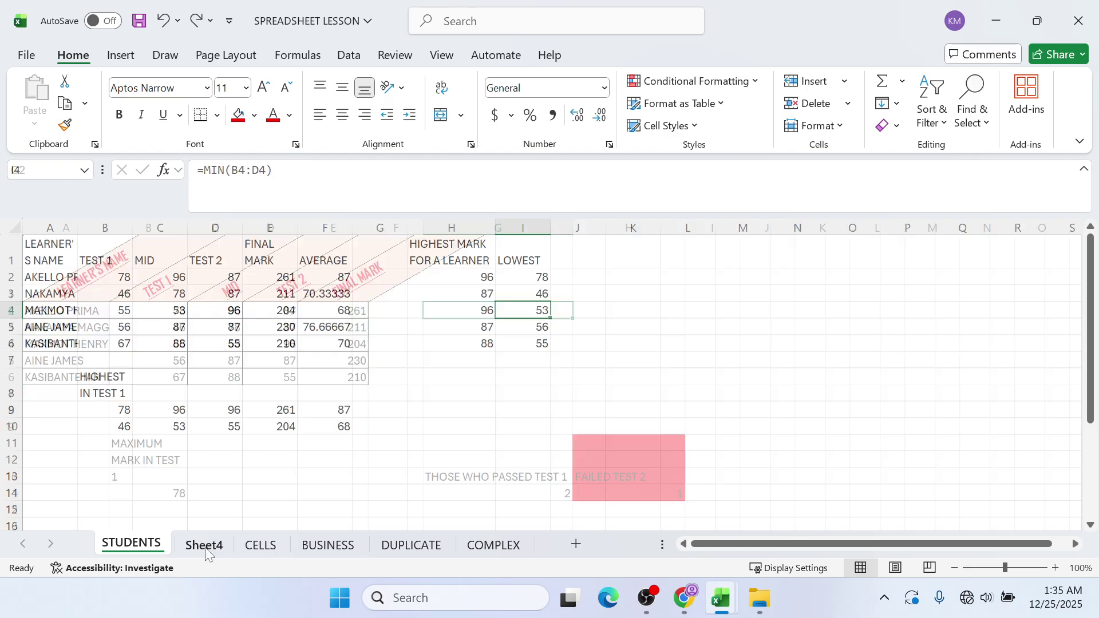
left_click(250, 547)
left_click(213, 546)
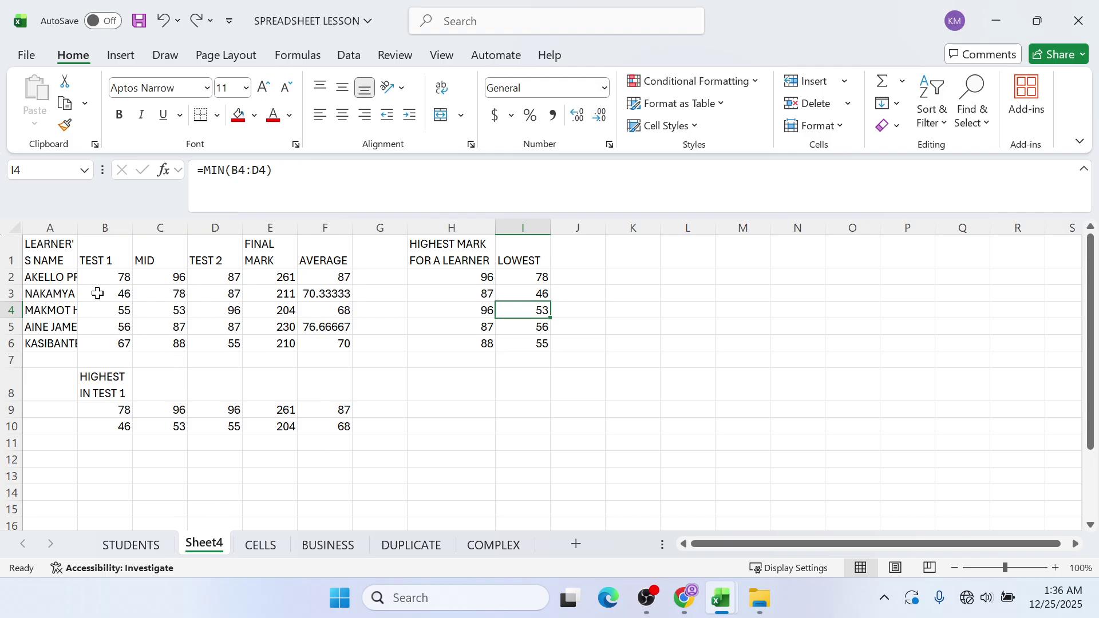
left_click_drag(50, 253, 52, 345)
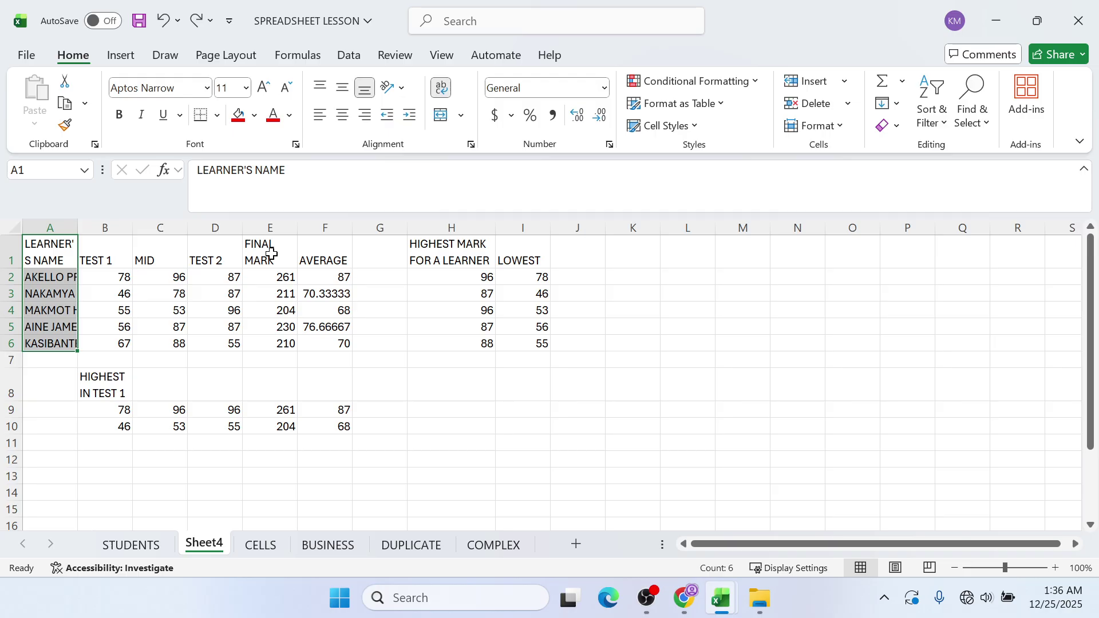
left_click_drag(271, 253, 294, 347, "ctrl")
left_click(447, 324)
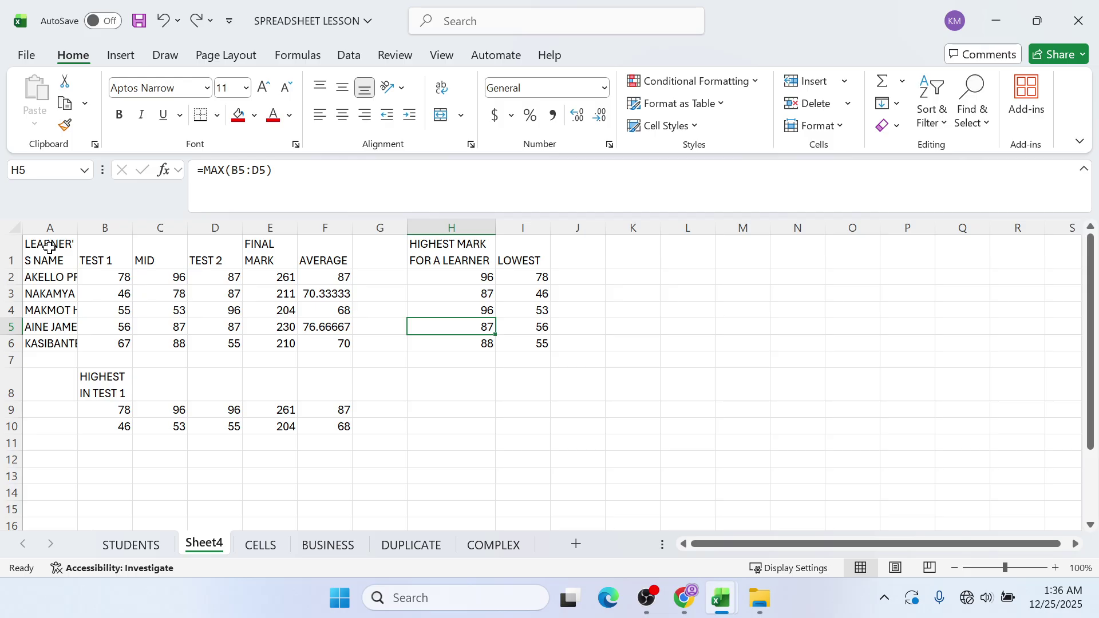
left_click_drag(49, 247, 44, 347)
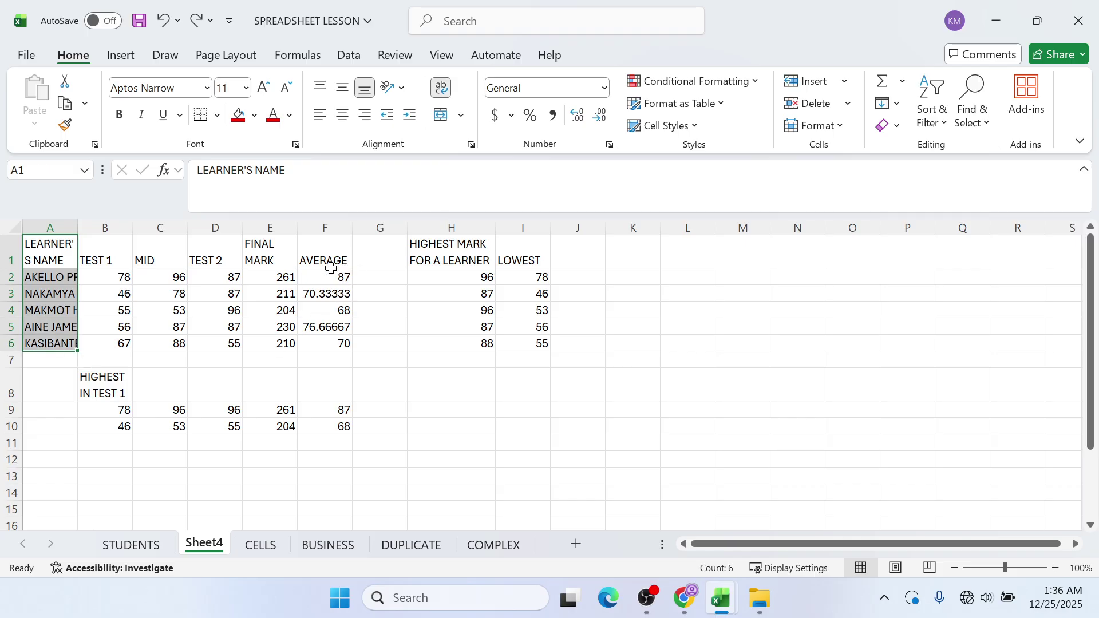
left_click(266, 246, "ctrl")
left_click_drag(267, 246, 281, 341)
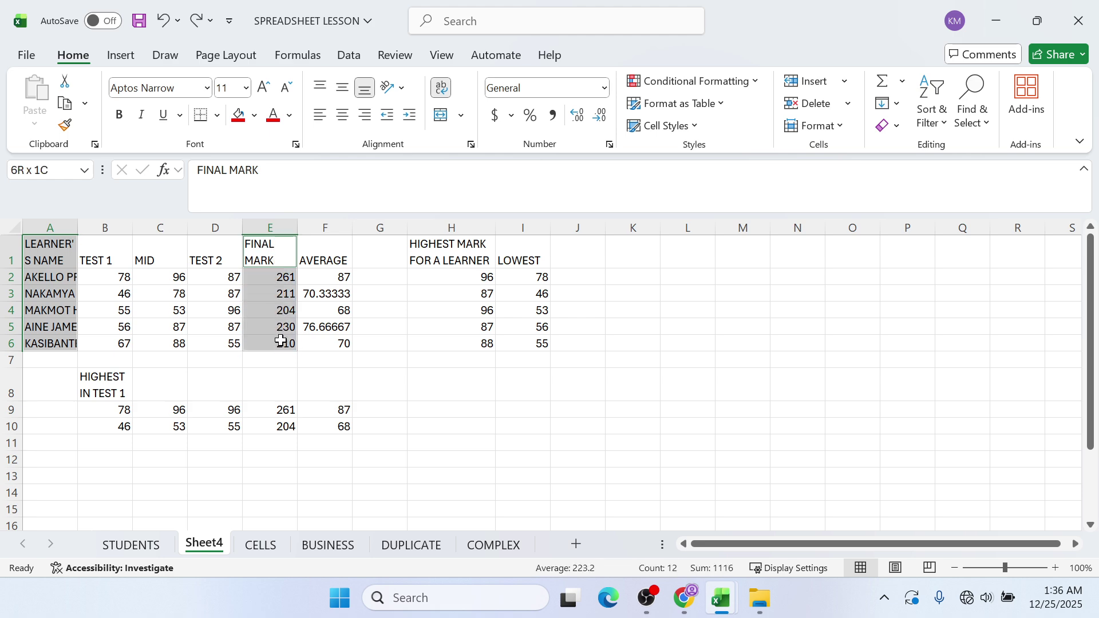
- Insert a 3-D Clustered Column chart from the selected marks
left_click(122, 57)
left_click(452, 81)
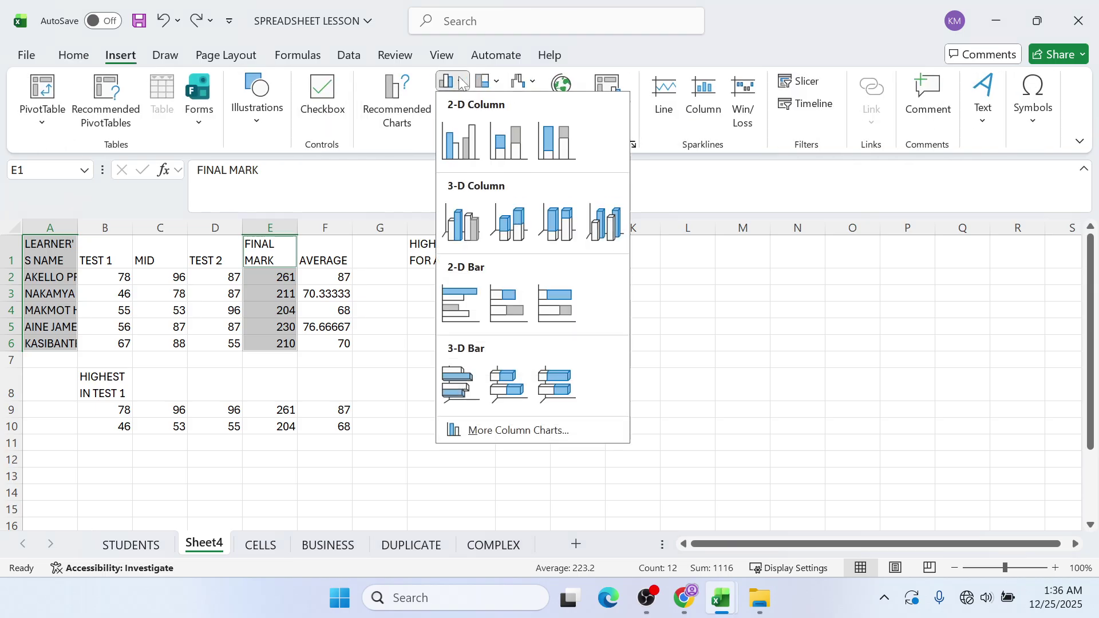
left_click(462, 223)
- Drag the FINAL MARK chart right and back, then undo its insertion with Ctrl+Z
left_click_drag(426, 281, 569, 288)
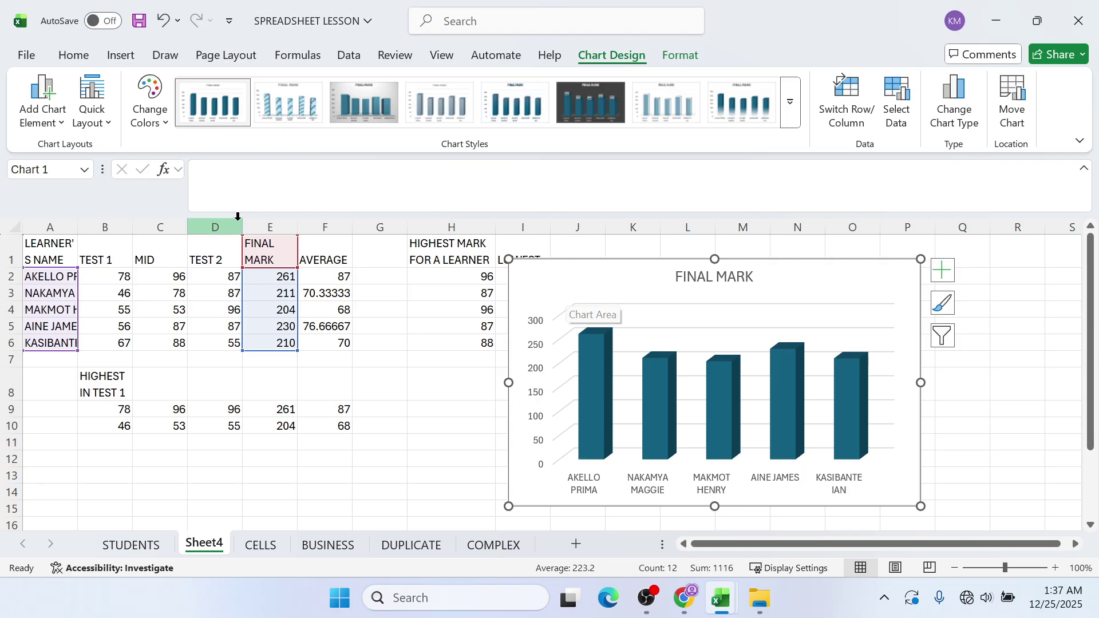
left_click_drag(533, 295, 458, 269)
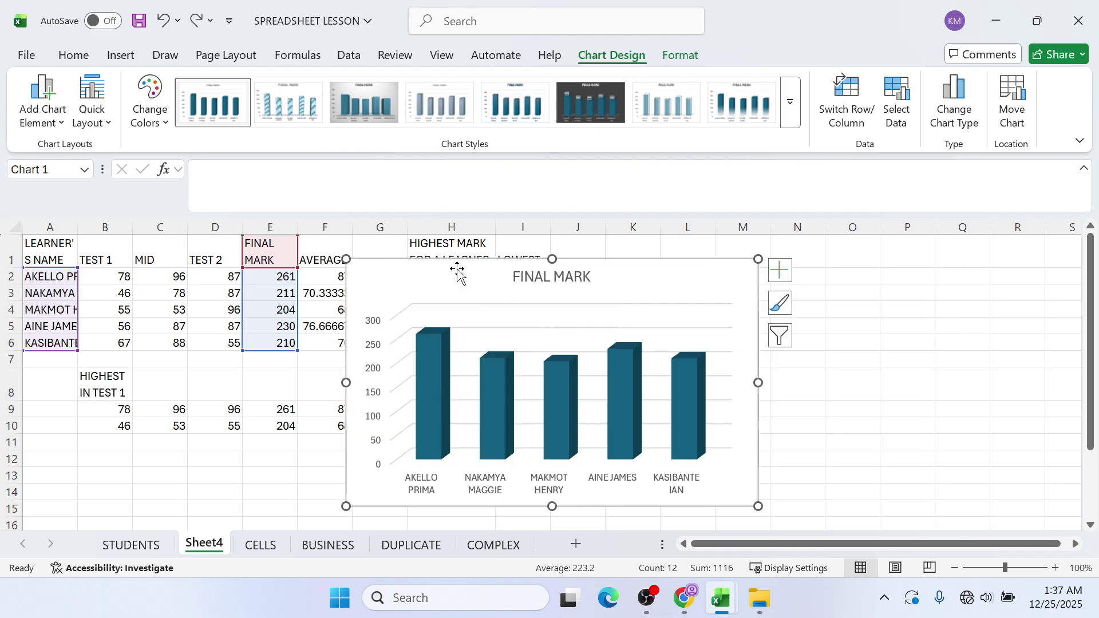
key("ctrl+z")
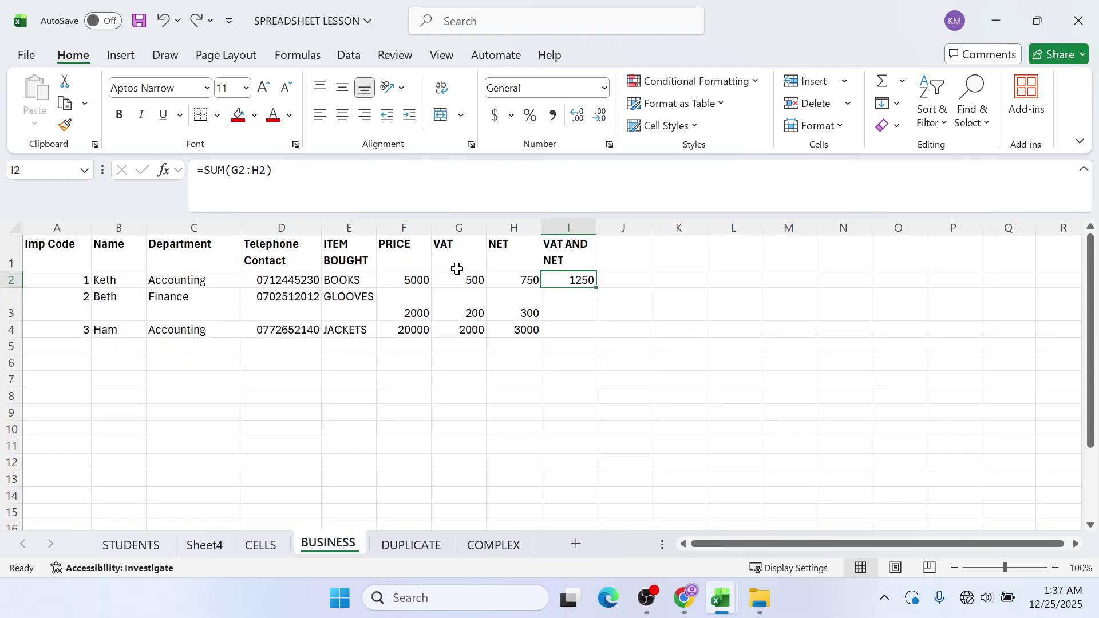
- Show the Insert ribbon, then switch to the CELLS worksheet
left_click(121, 55)
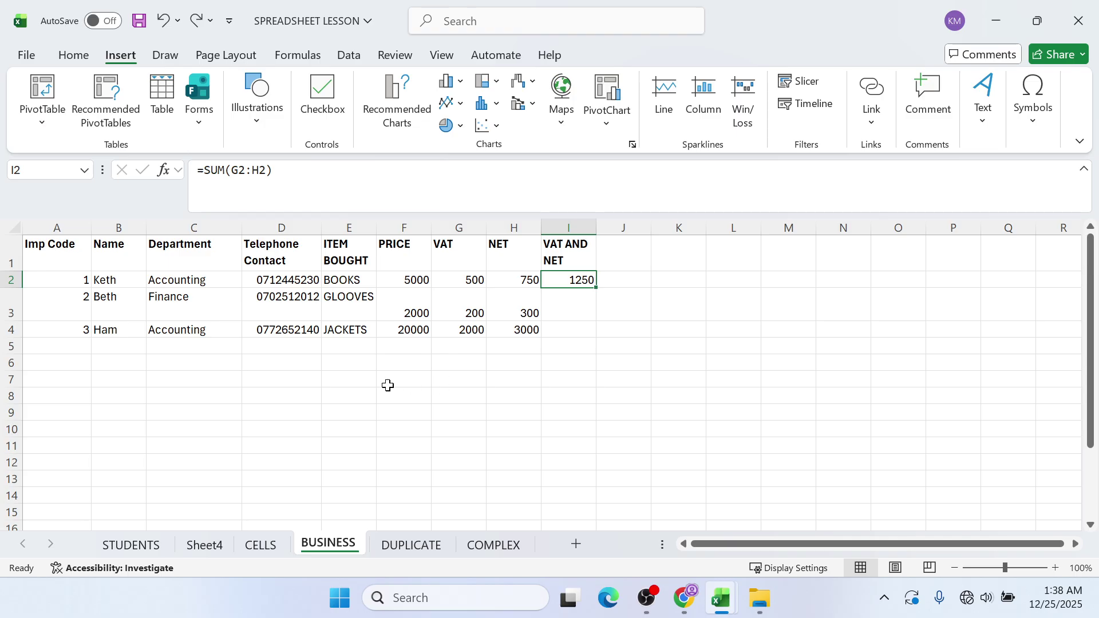
left_click(260, 544)
- On Sheet4, select A1:A6 with E1:E6 and insert a 3-D Clustered Column chart
left_click(204, 544)
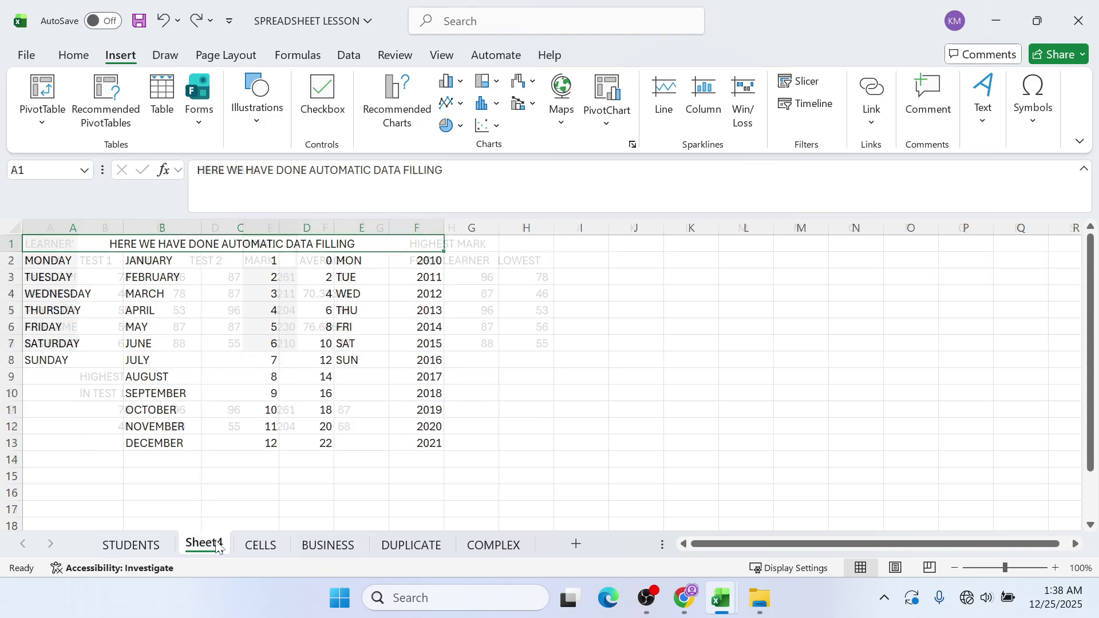
left_click(189, 326)
left_click_drag(70, 255, 55, 341)
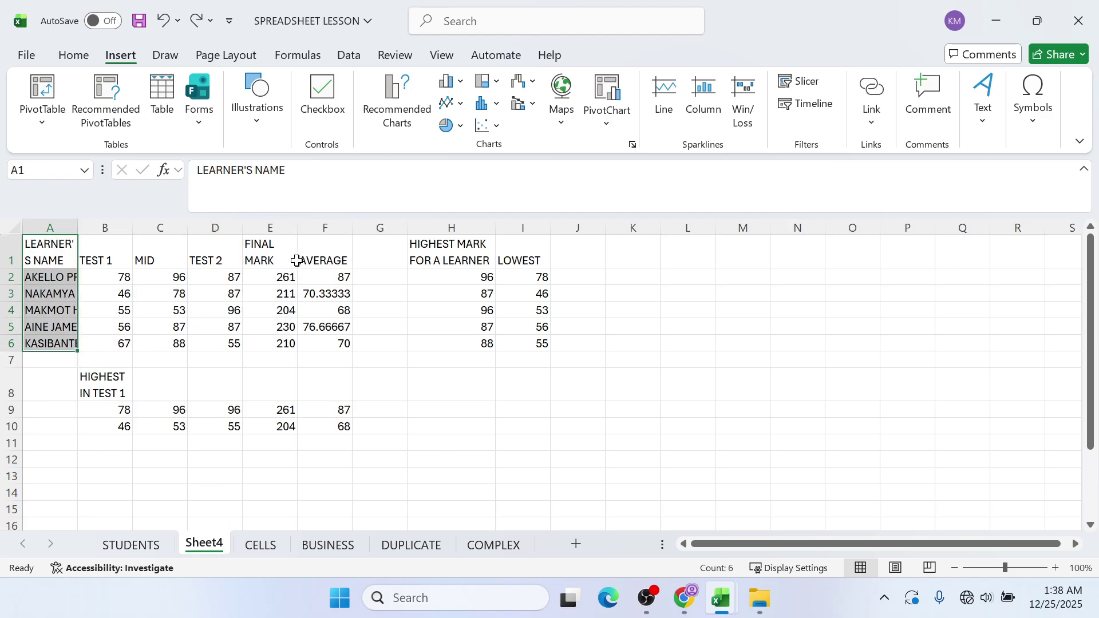
left_click_drag(278, 256, 255, 342)
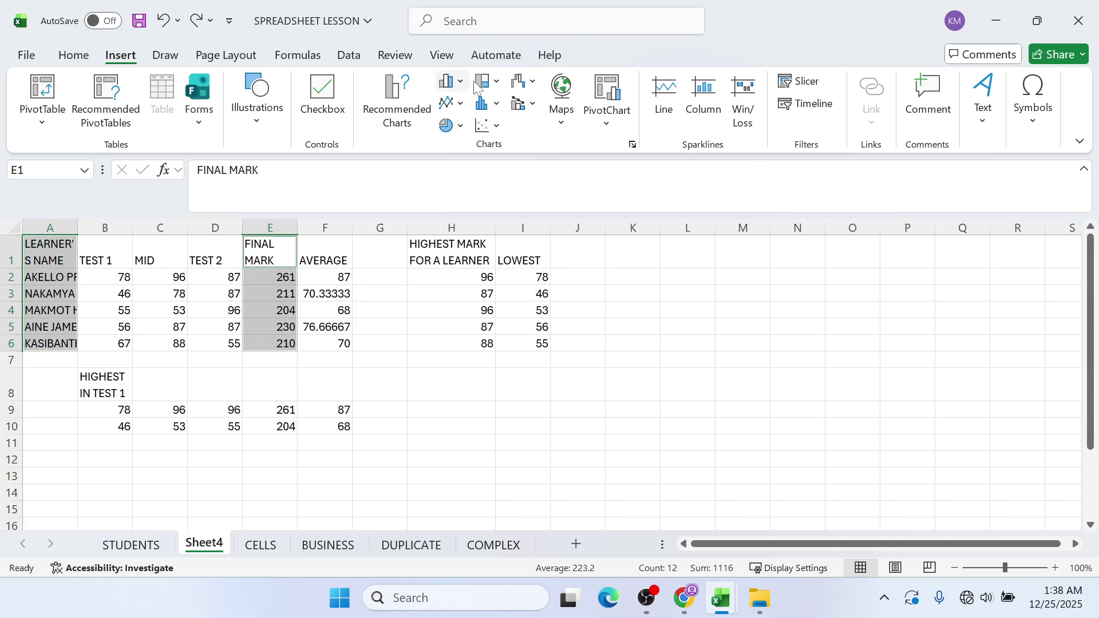
left_click(458, 83)
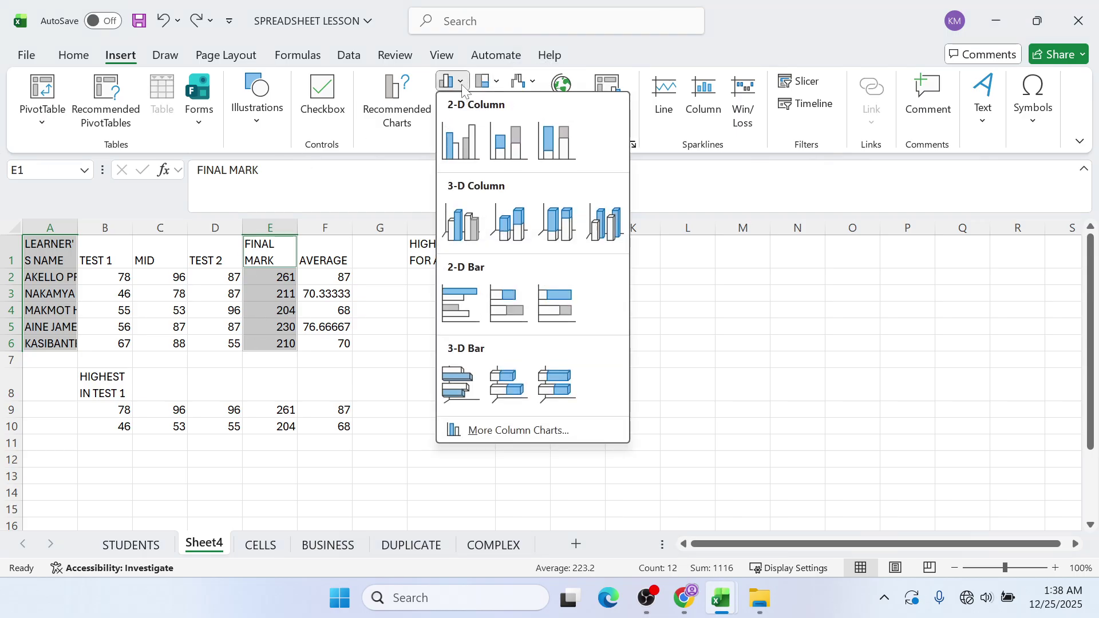
left_click(467, 219)
- Move the chart right to columns J–Q, then cut and paste it back
left_click_drag(432, 277, 597, 277)
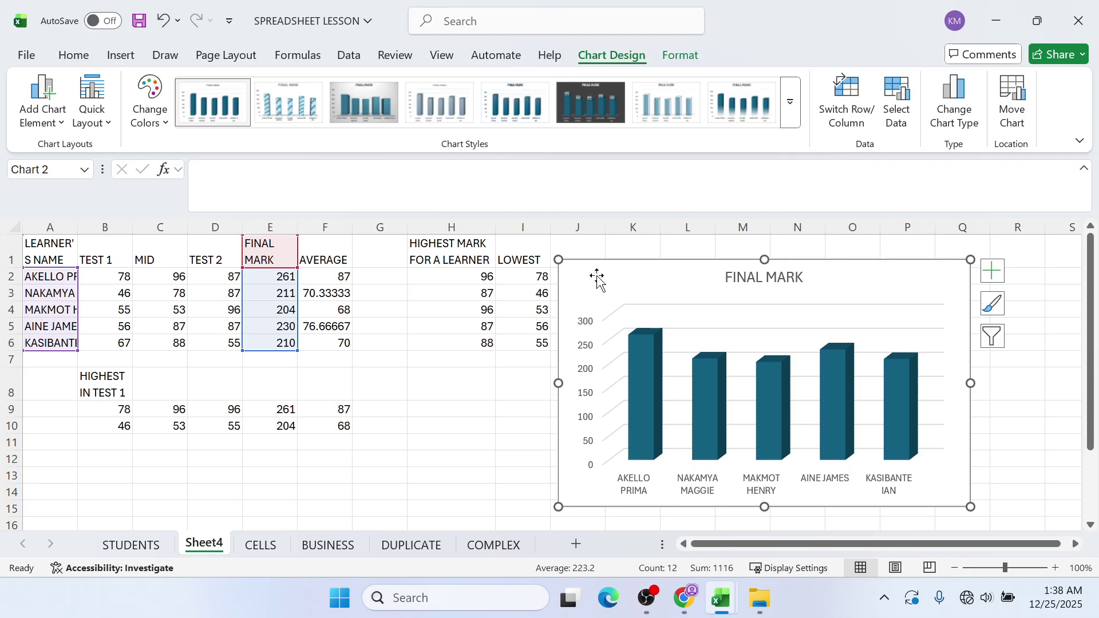
right_click(597, 278)
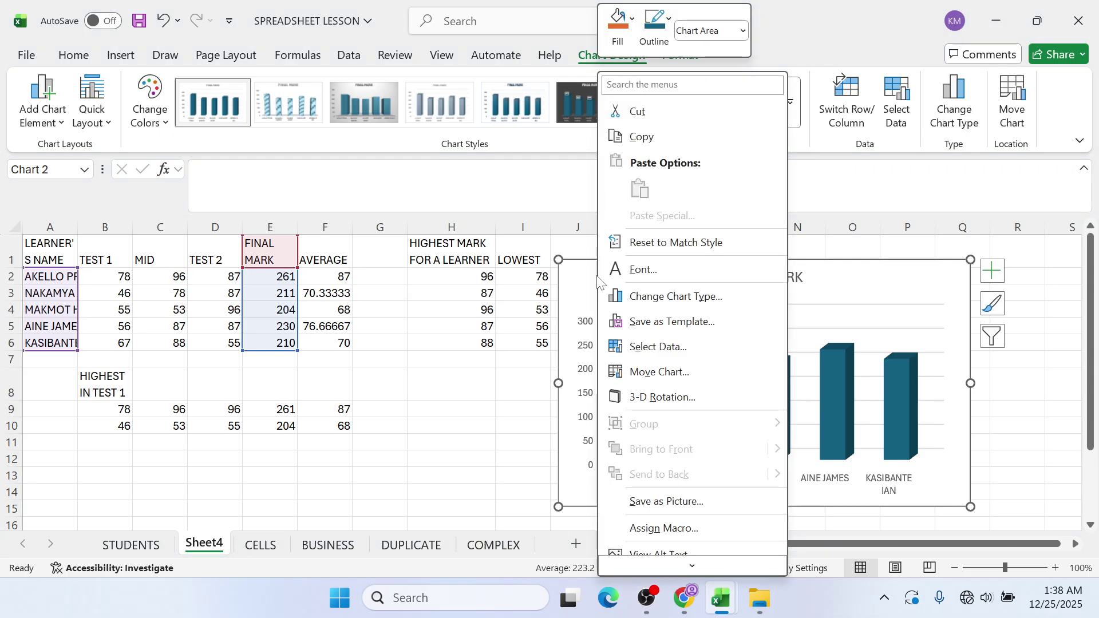
left_click(667, 107)
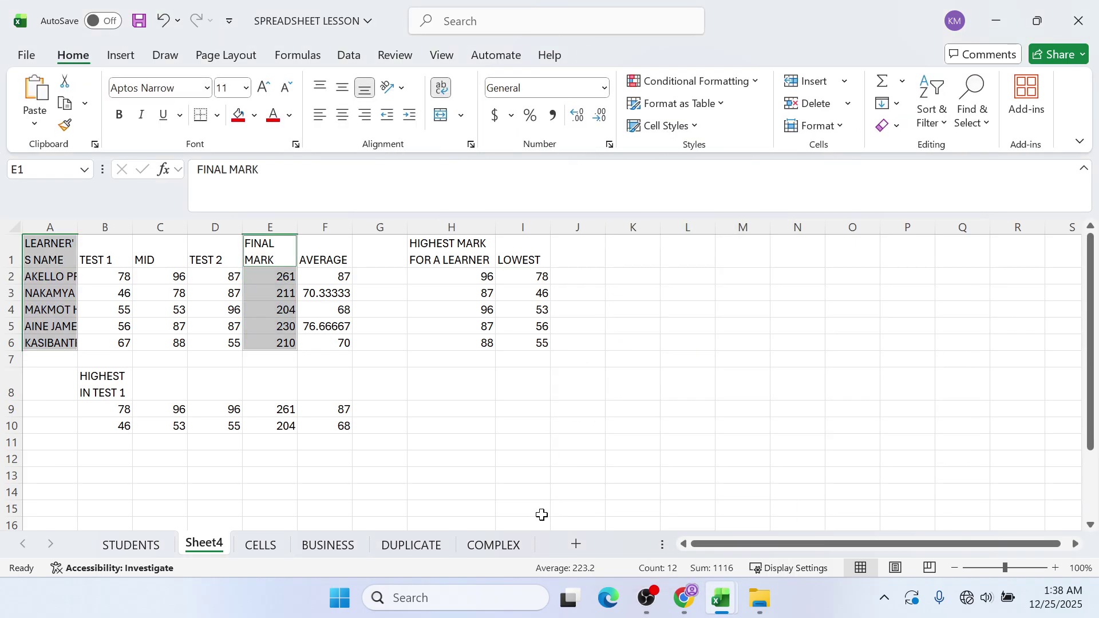
key("ctrl+v")
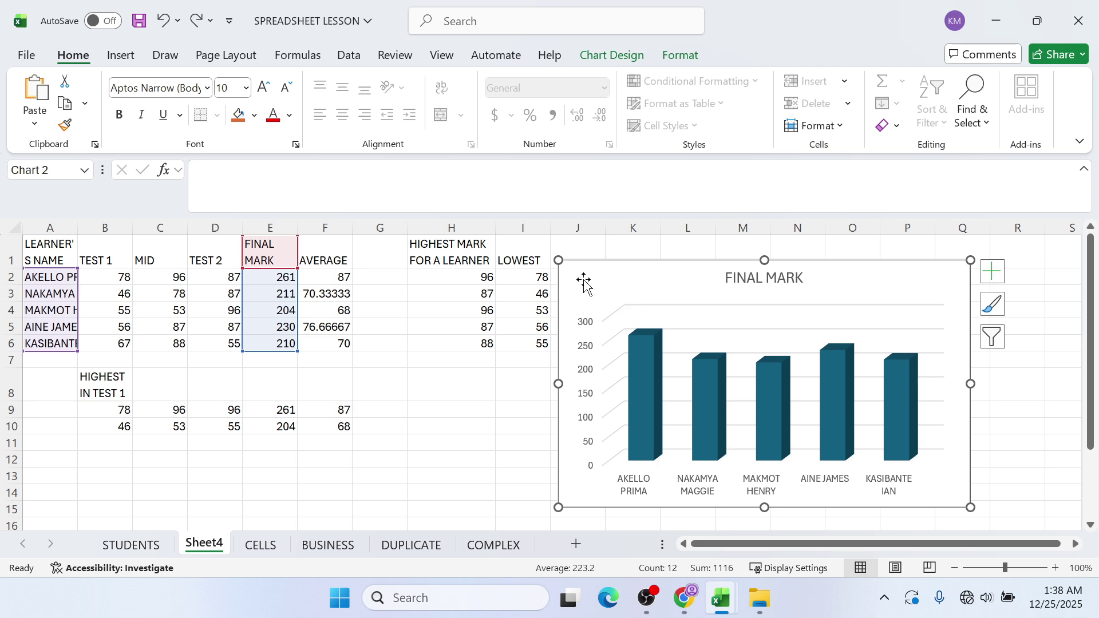
- Cut the chart off Sheet4 and add a new blank worksheet
right_click(584, 282)
left_click(606, 110)
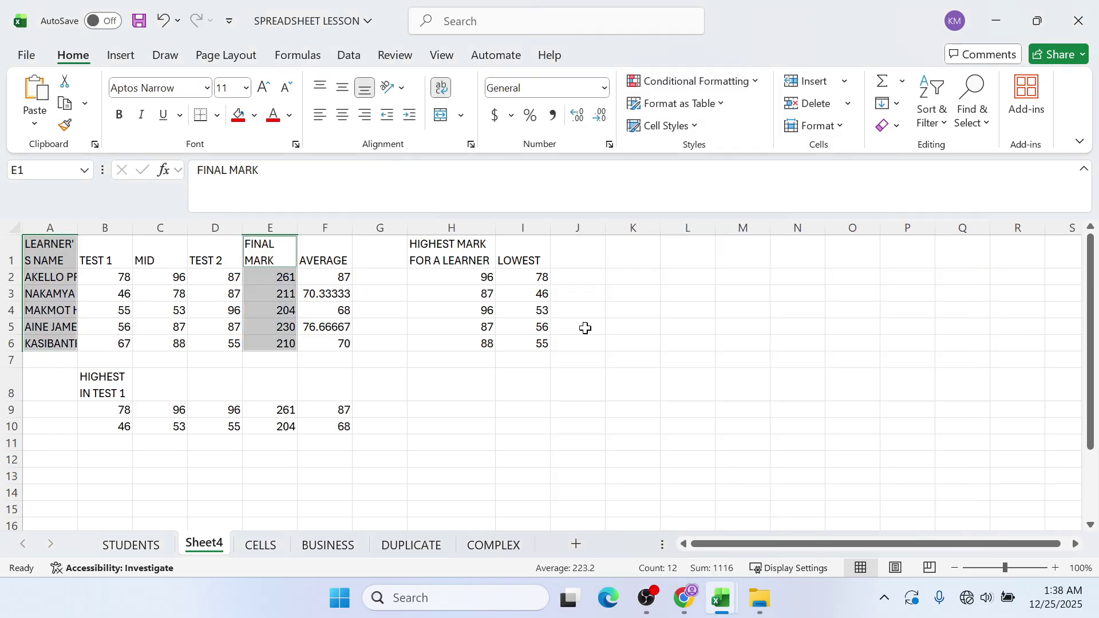
left_click(576, 541)
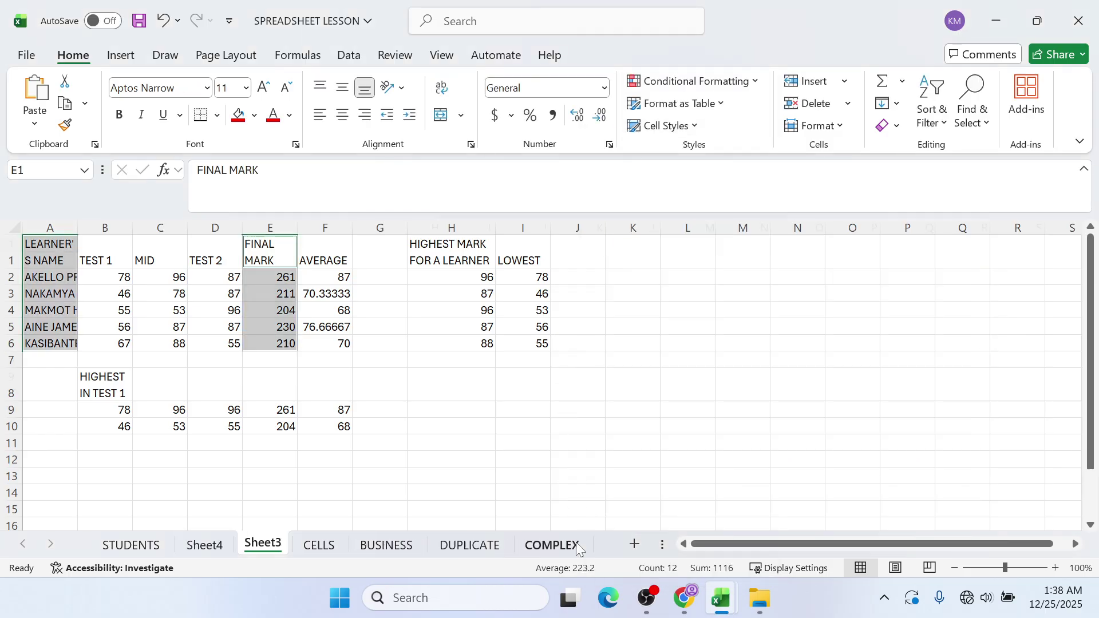
- Rename the new Sheet3 to CHARTS and return to Excel from OBS
double_click(279, 545)
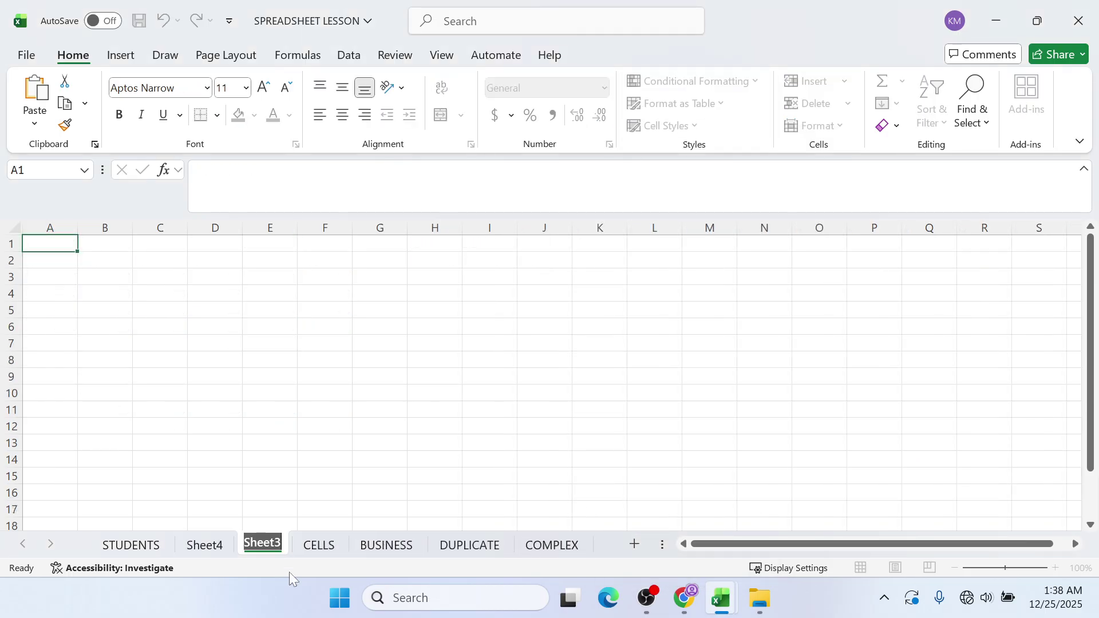
type("CHARTS")
left_click(647, 598)
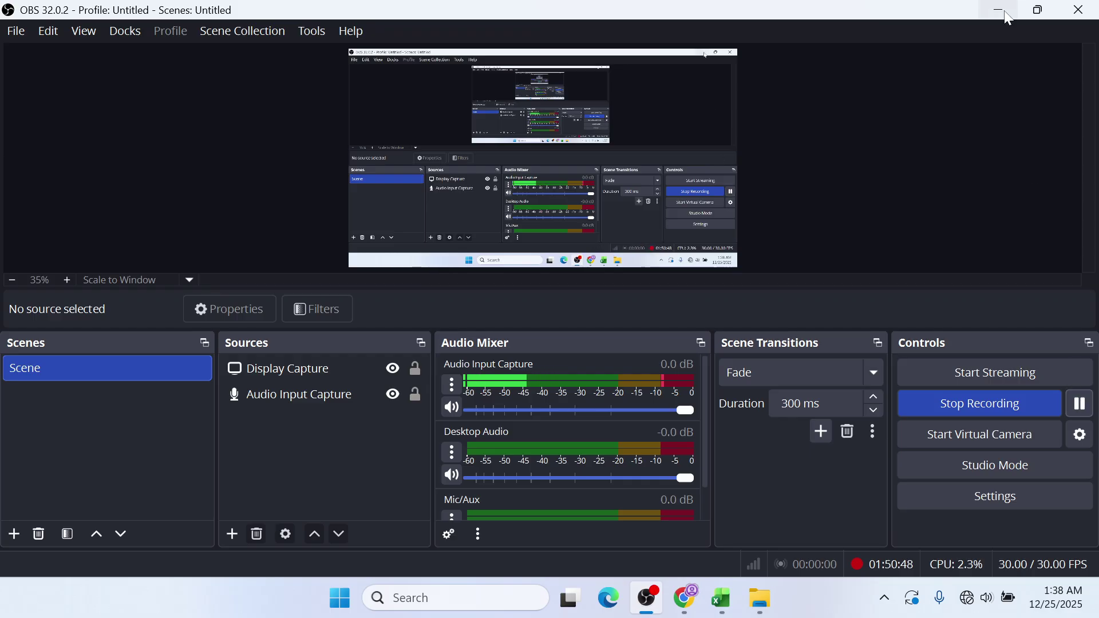
left_click(1003, 9)
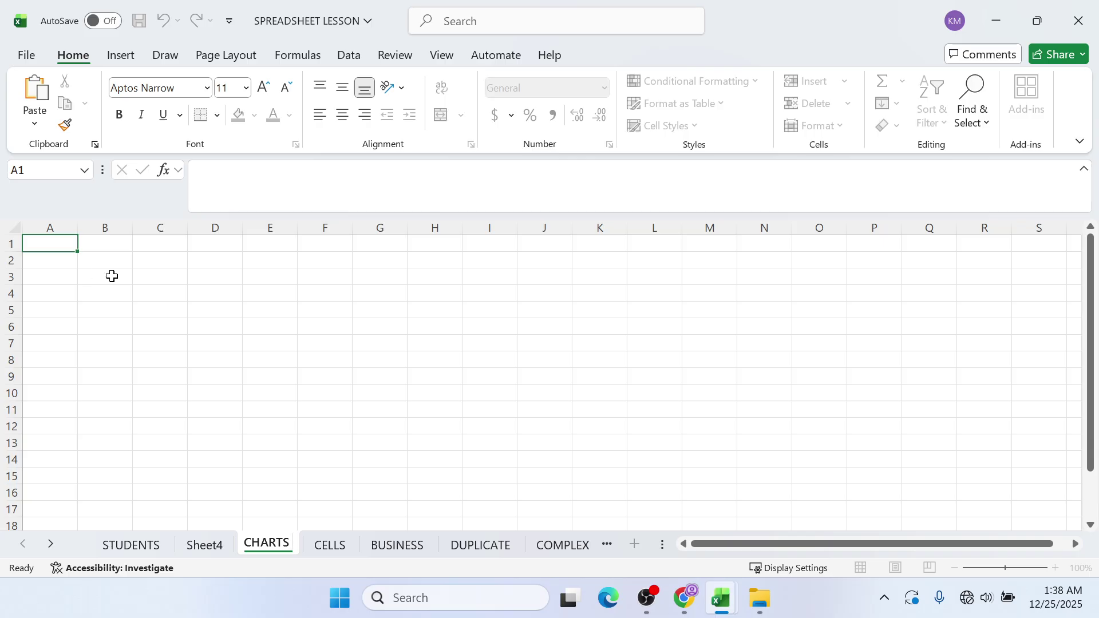
right_click(61, 247)
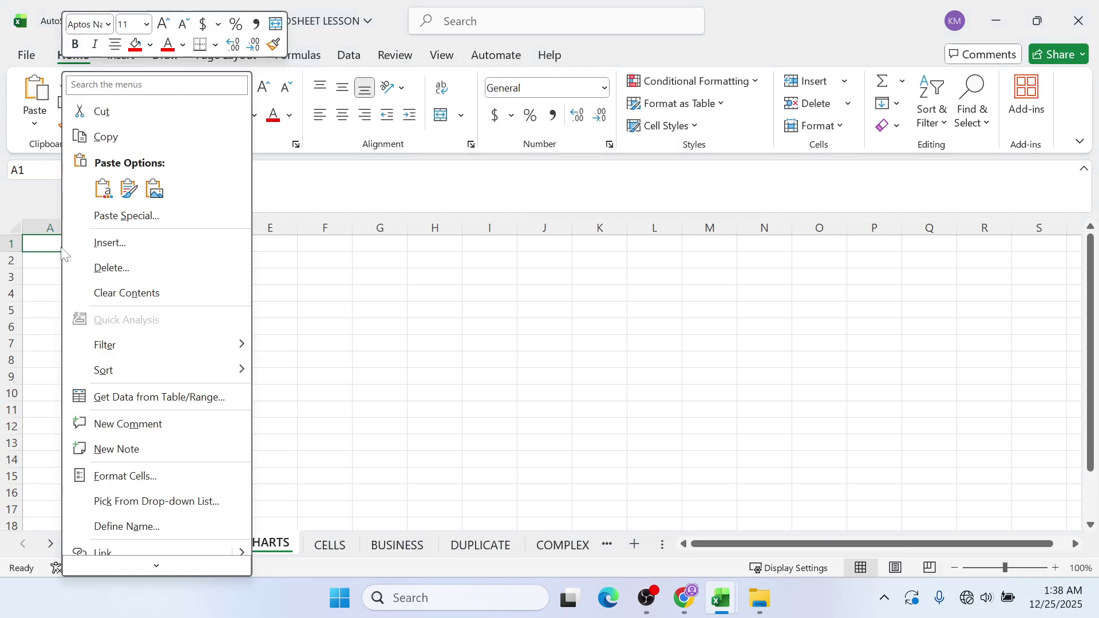
- Paste the FINAL MARK 3-D column chart at A1 with source formatting and stretch it across columns D–O
left_click(108, 195)
left_click_drag(80, 267, 351, 297)
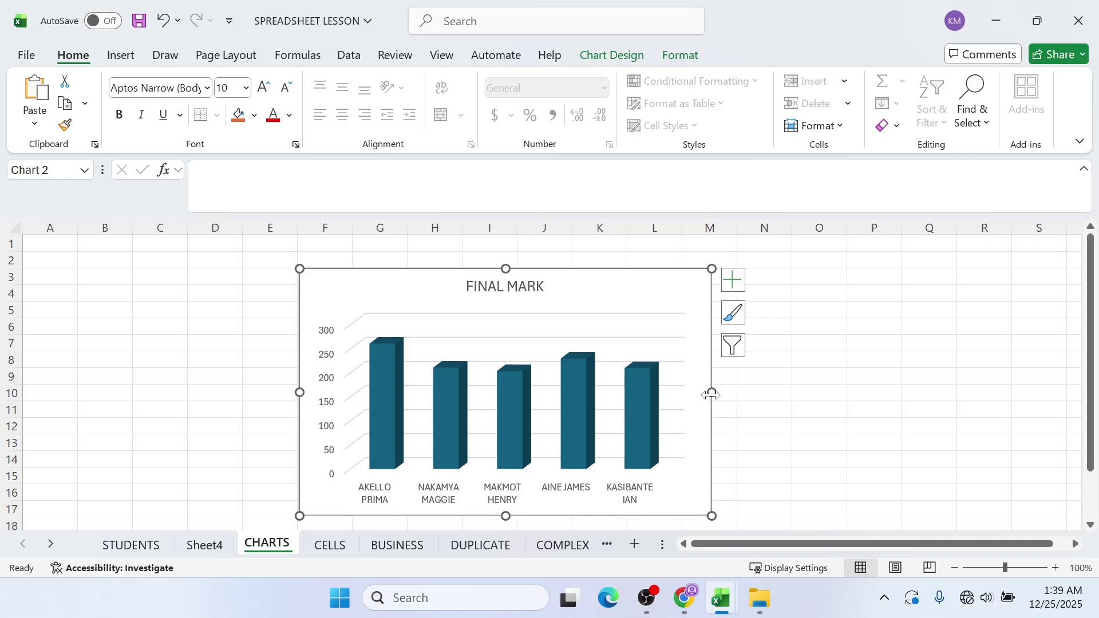
left_click_drag(711, 395, 778, 394)
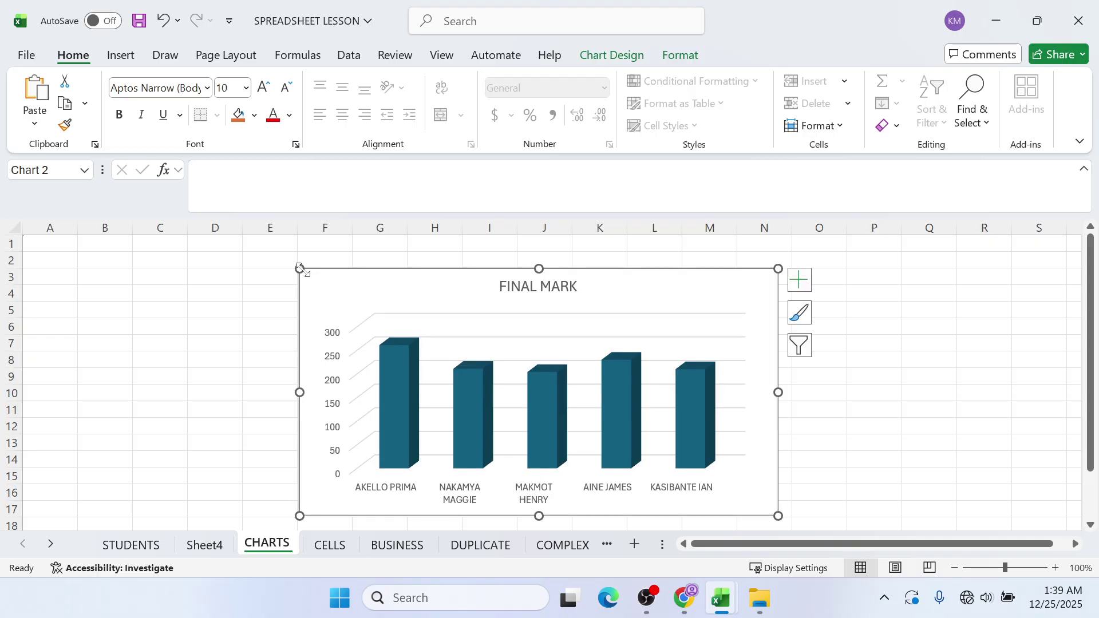
left_click_drag(299, 269, 221, 258)
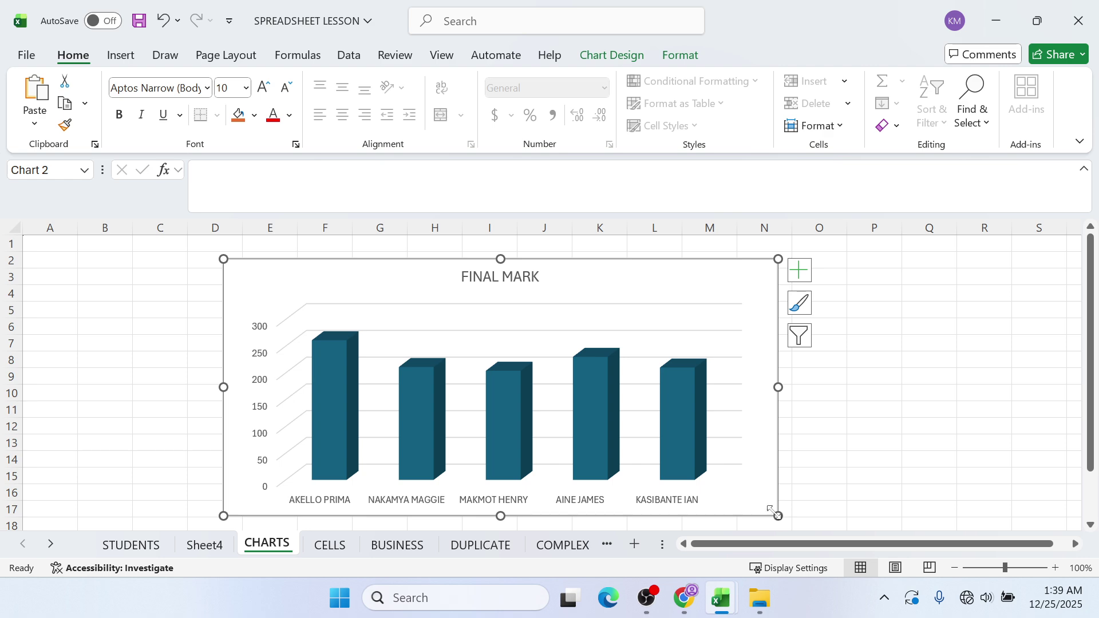
left_click_drag(778, 514, 810, 511)
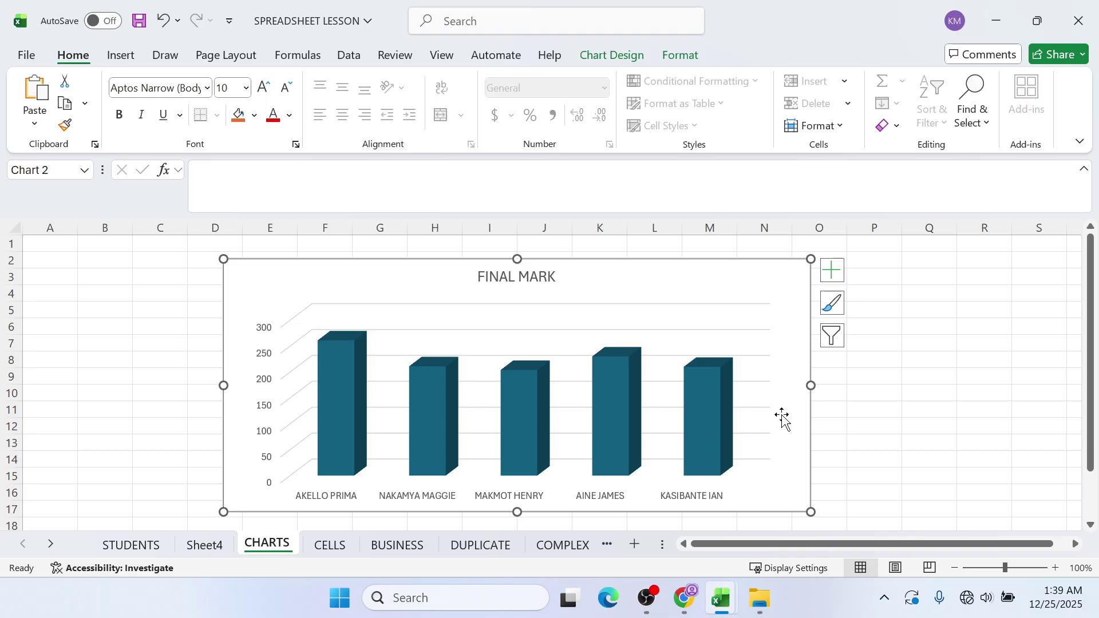
left_click(795, 299)
left_click(800, 271)
left_click(615, 55)
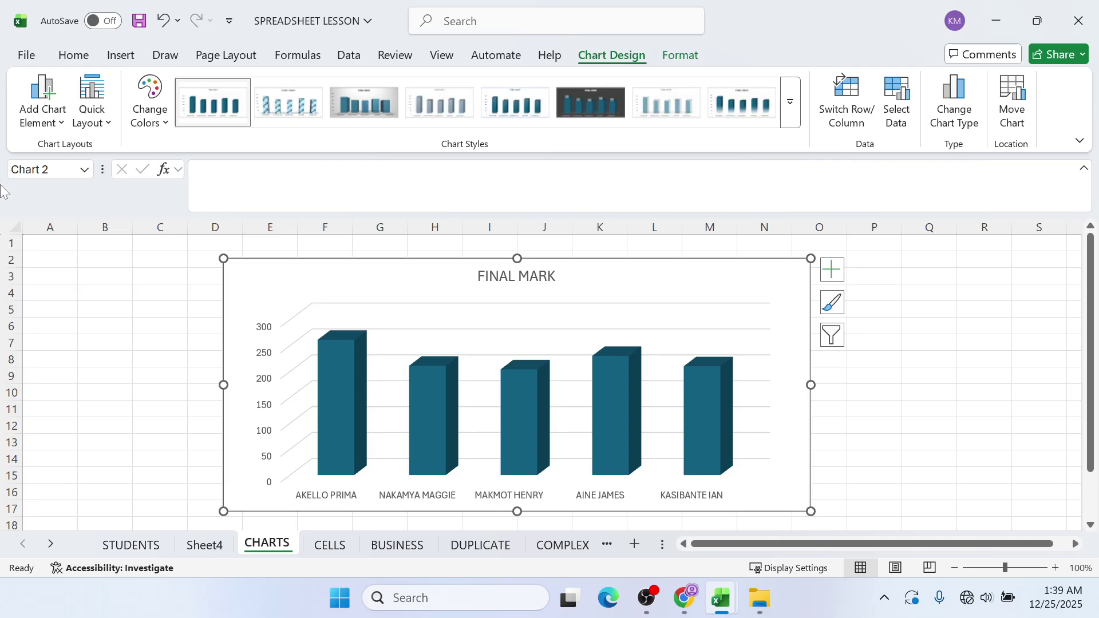
- Add a primary horizontal axis title reading STUDENT
left_click(58, 115)
mouse_move(78, 163)
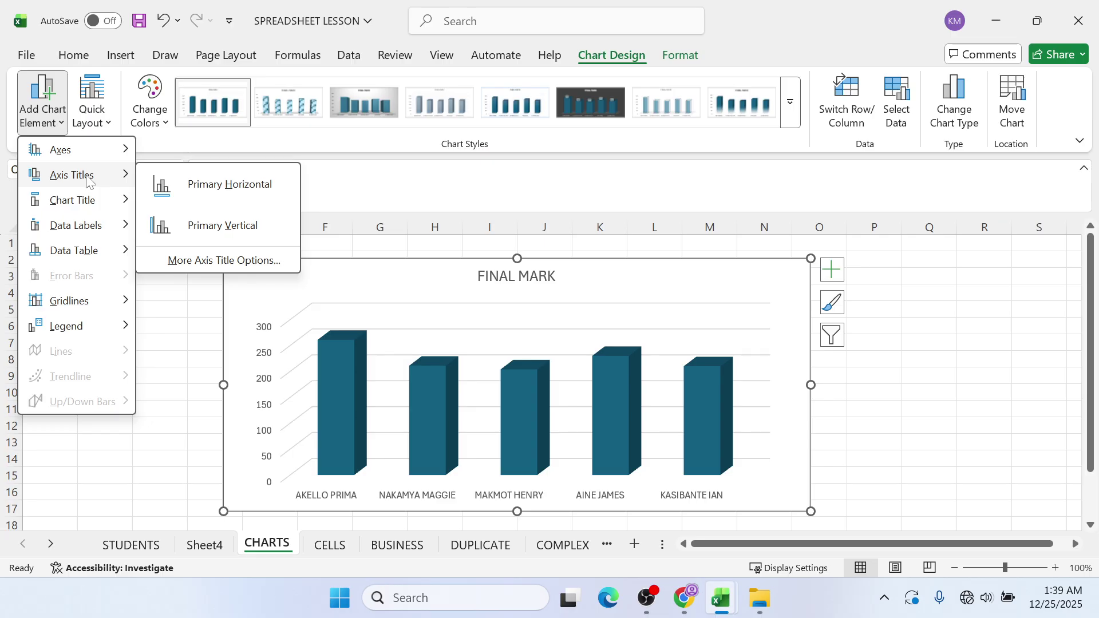
left_click(189, 182)
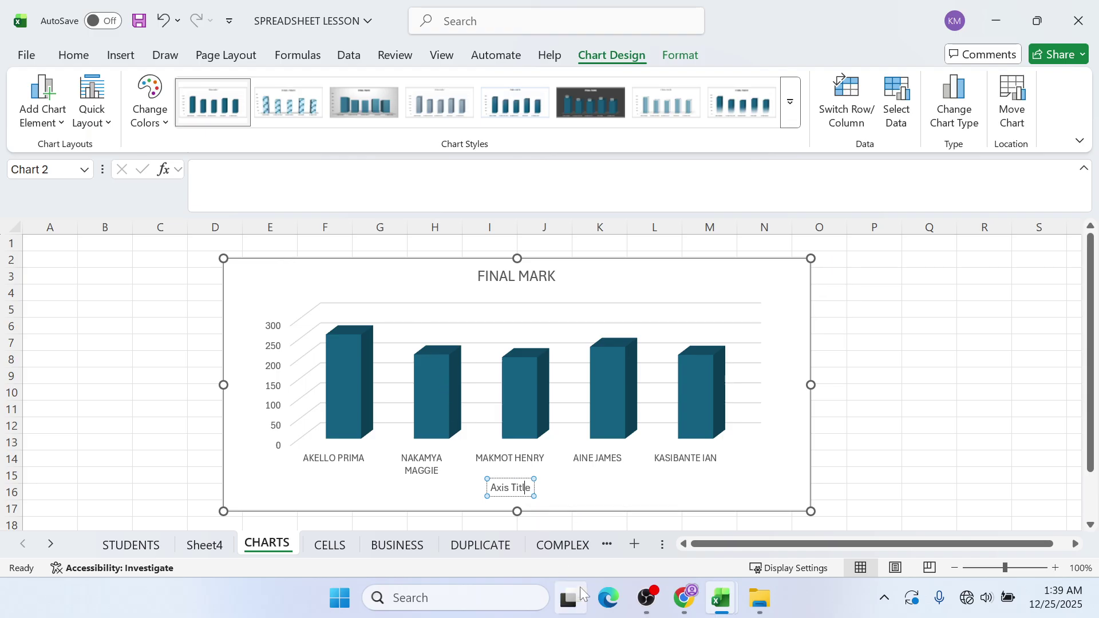
mouse_move(587, 595)
key("BackSpace")
key("BackSpace")
key("BackSpace")
key("BackSpace")
key("BackSpace")
key("BackSpace")
key("BackSpace")
key("BackSpace")
key("BackSpace")
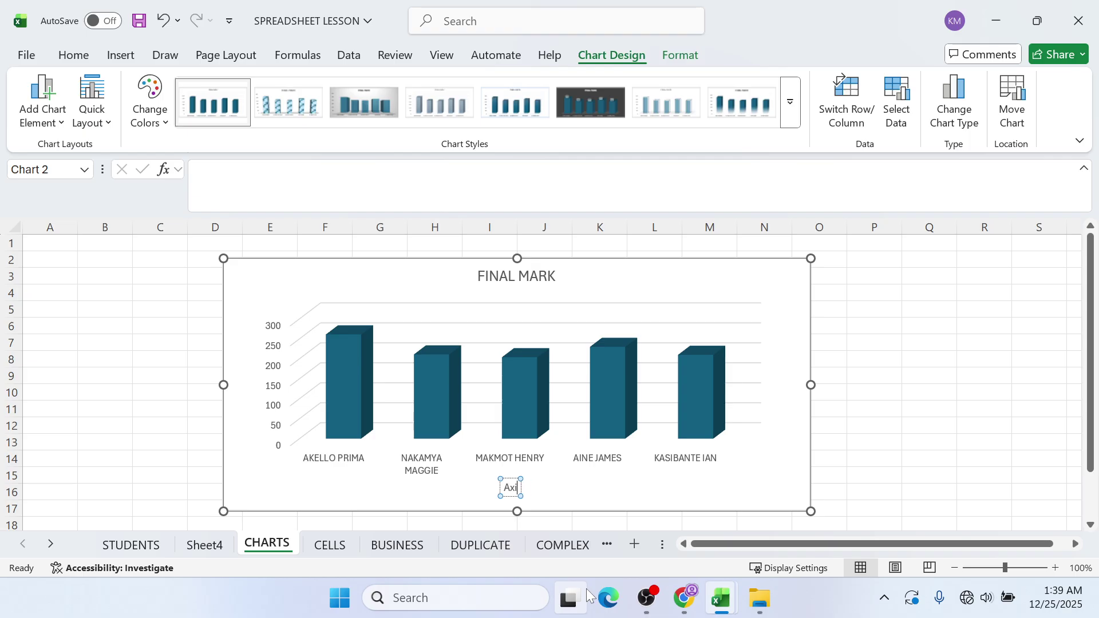
key("BackSpace")
type("STUDENT")
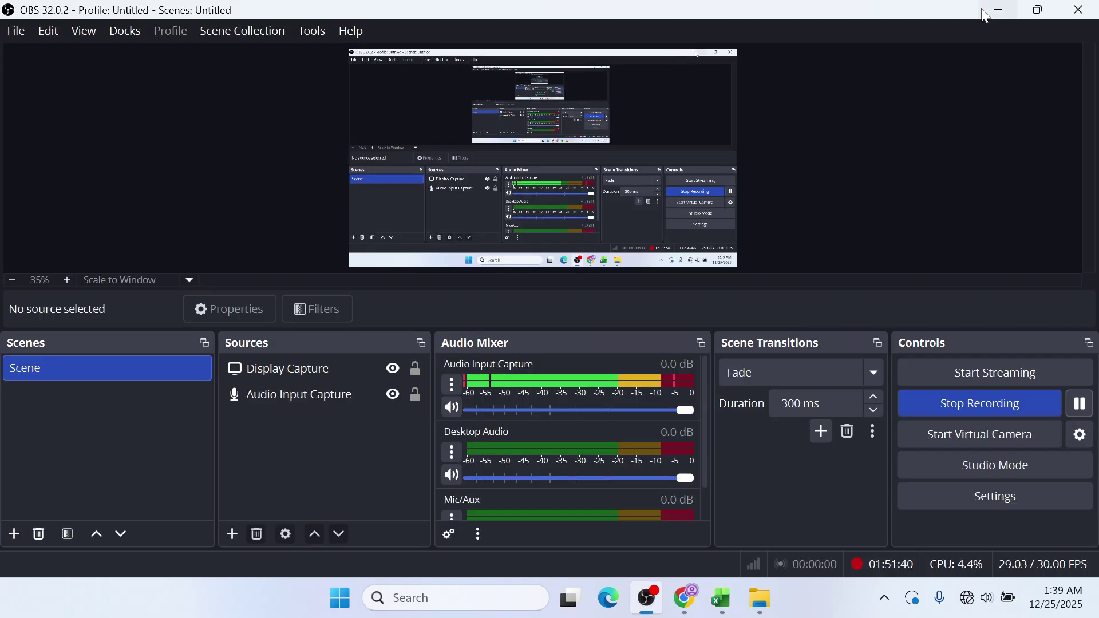
left_click(999, 10)
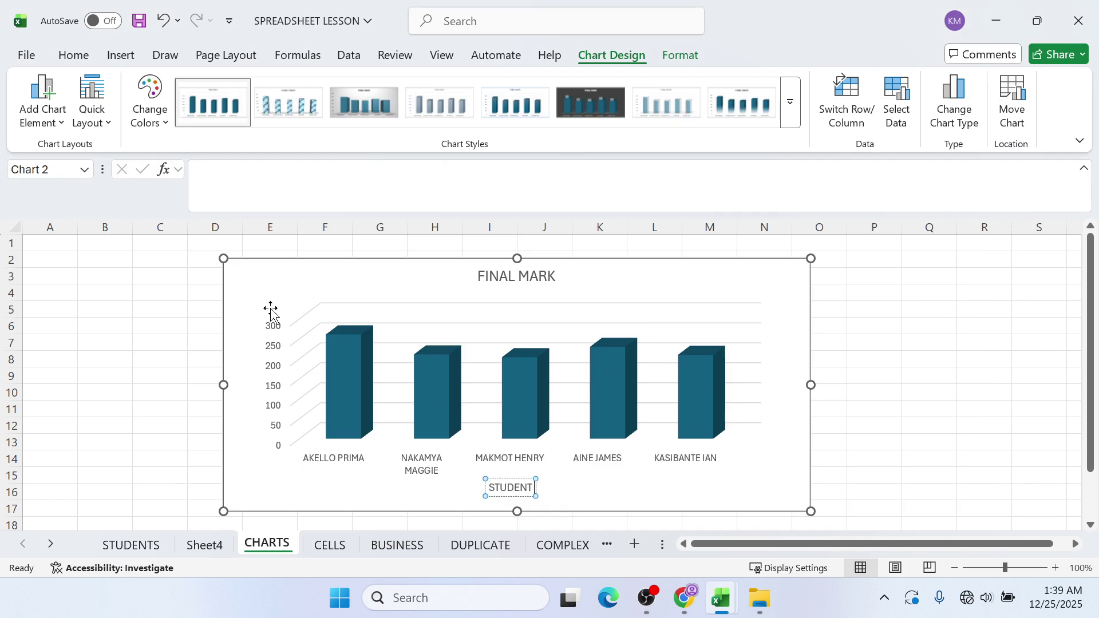
left_click(253, 273)
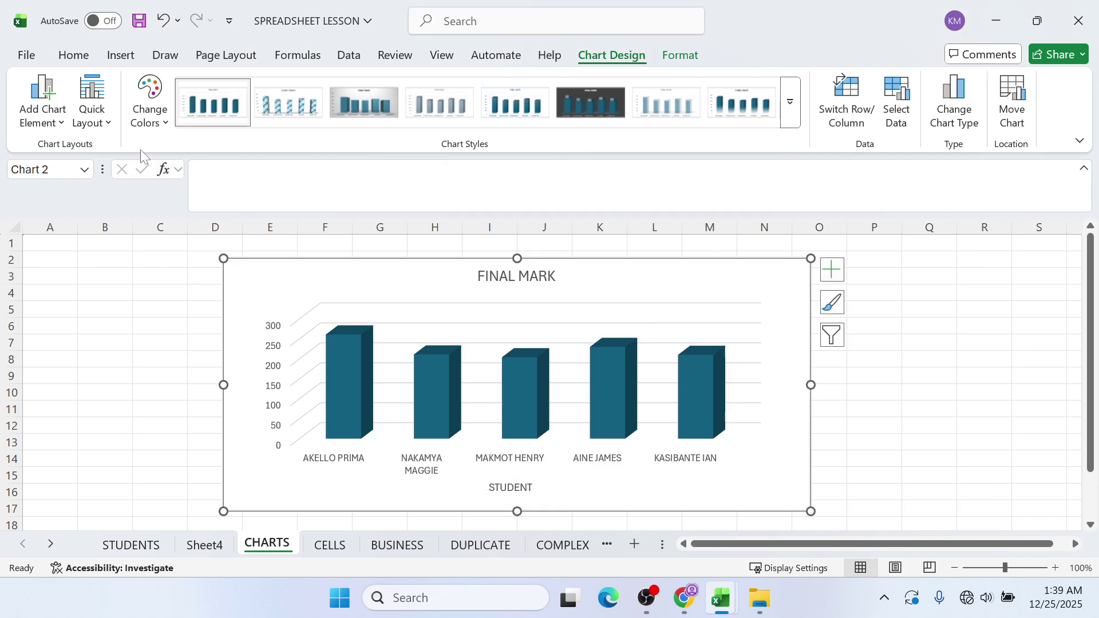
- Add a primary vertical axis title and clear its placeholder text for FINAL MARK
left_click(42, 105)
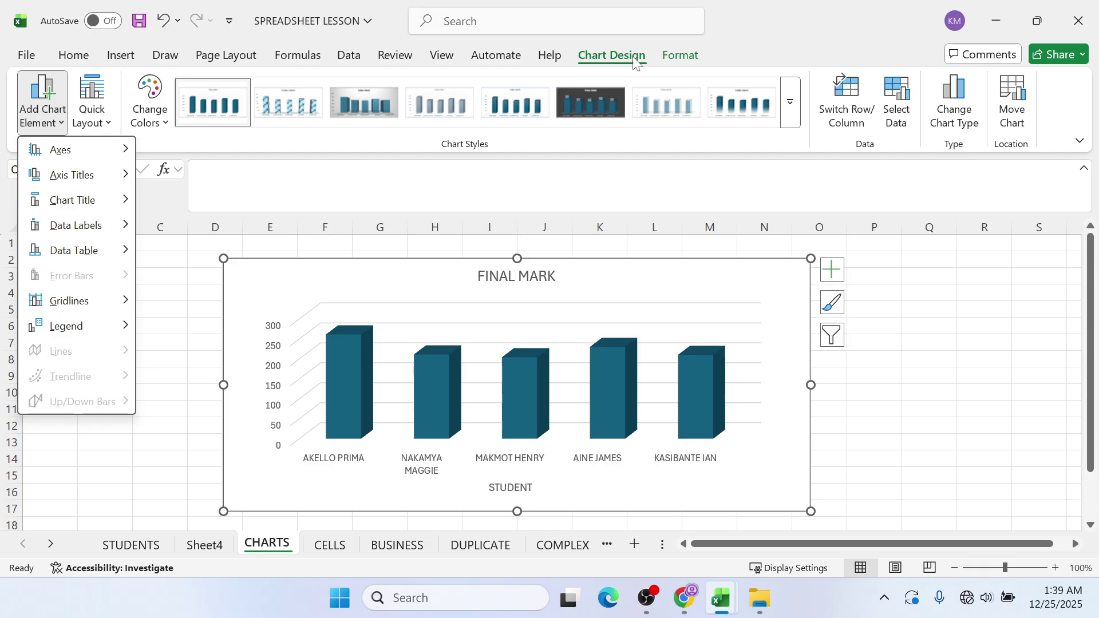
mouse_move(115, 174)
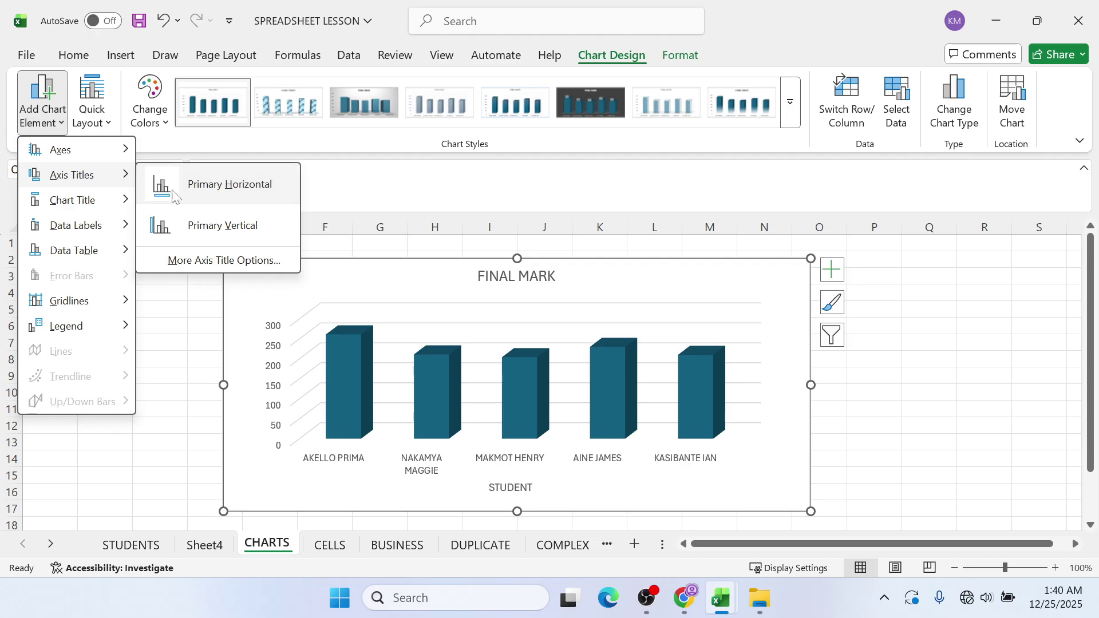
left_click(206, 226)
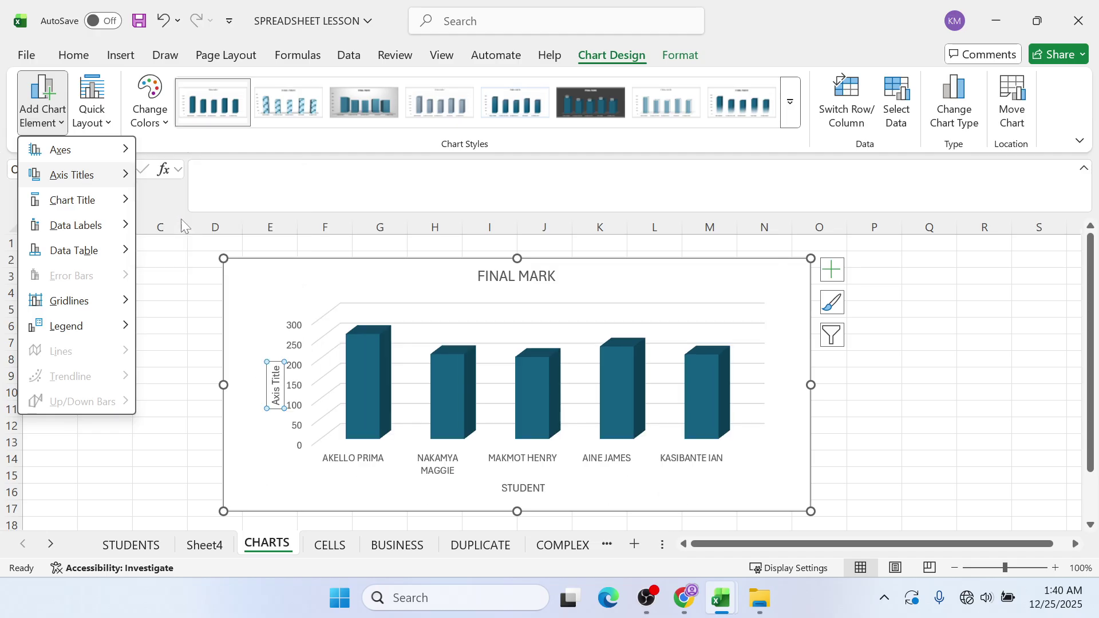
left_click(276, 371)
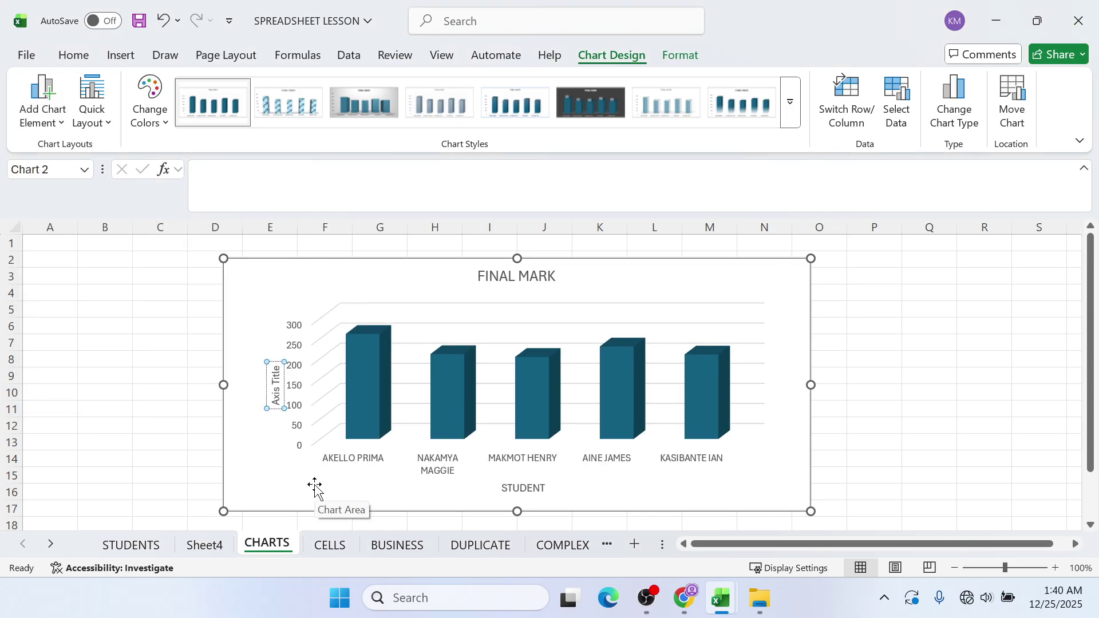
key("ctrl+a")
key("BackSpace")
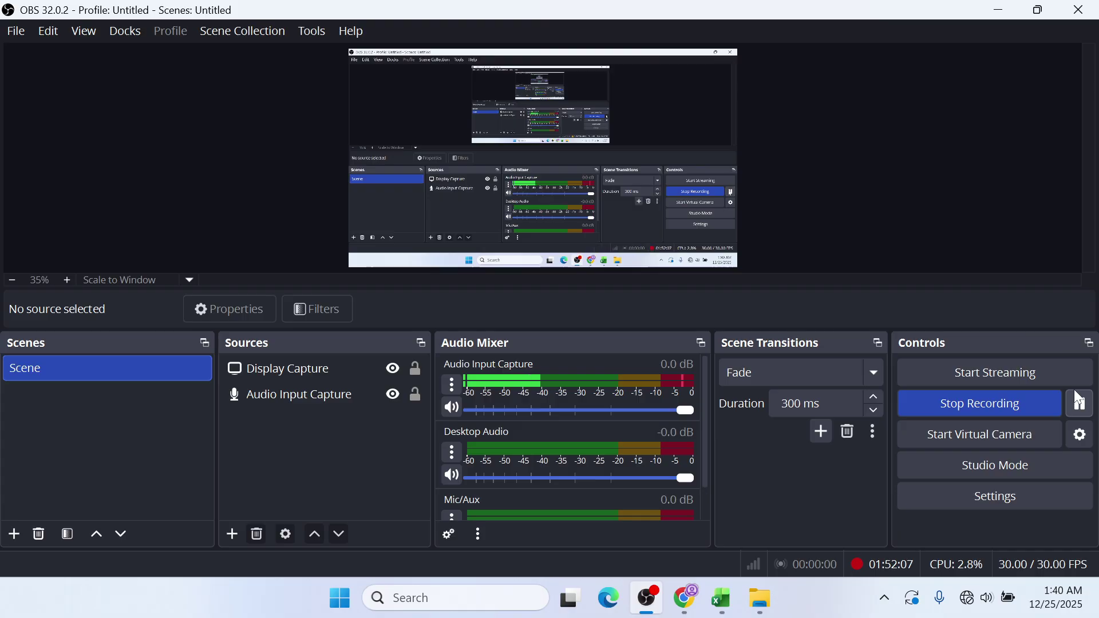
left_click(646, 598)
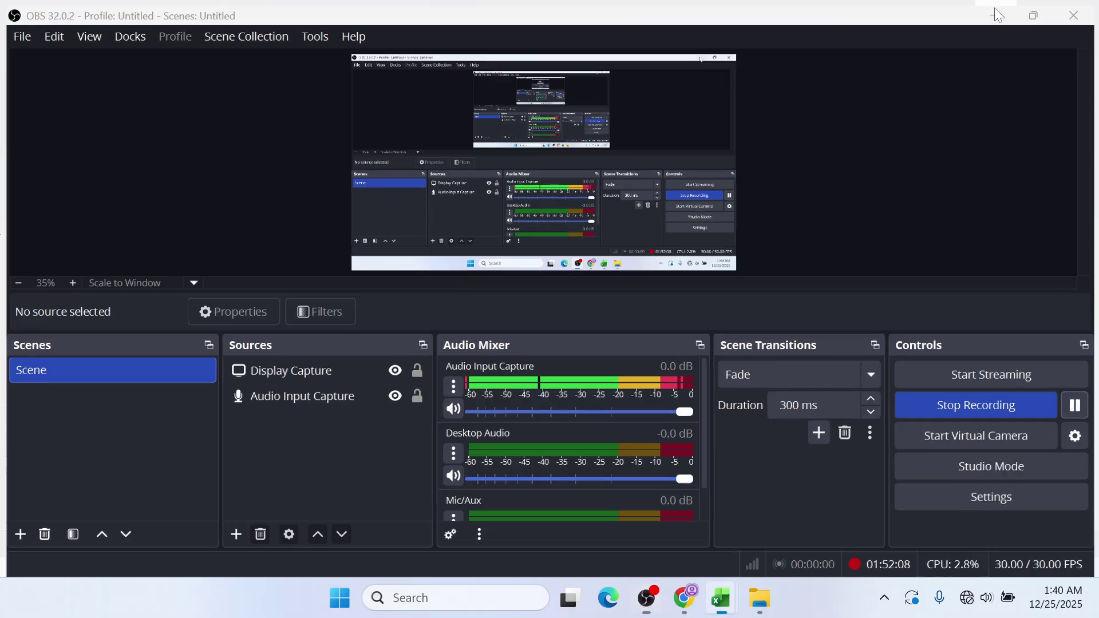
left_click(995, 15)
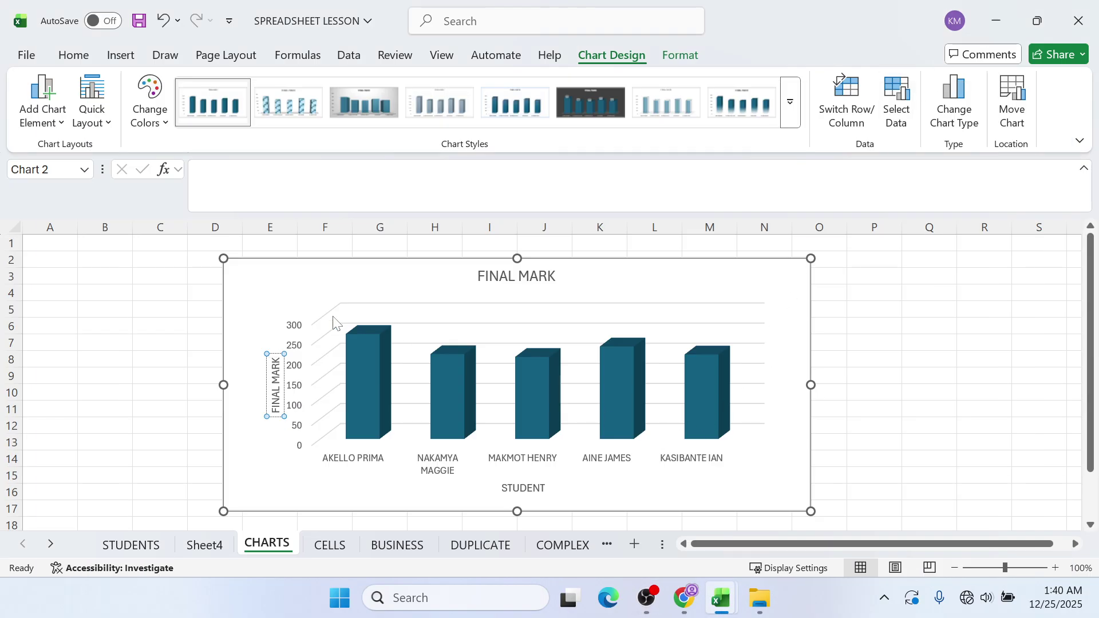
- Replace the chart title FINAL MARK with 'A CHART SHOWING LEARNER'S NAME AND FINAL MARK'
left_click(515, 278)
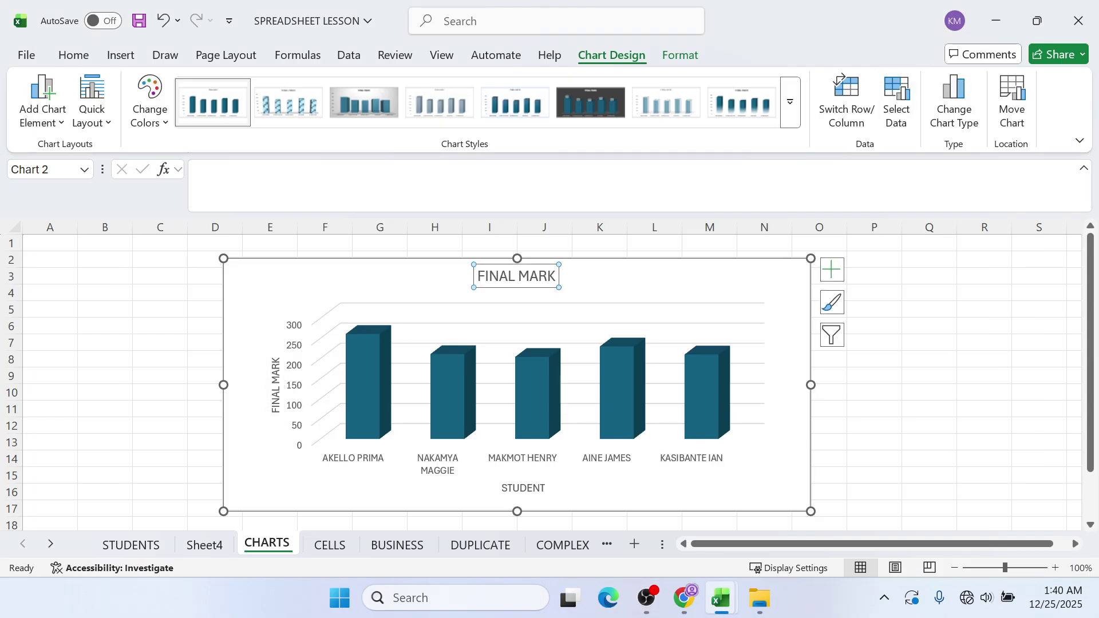
key("BackSpace")
key("BackSpace")
key("BackSpace")
key("BackSpace")
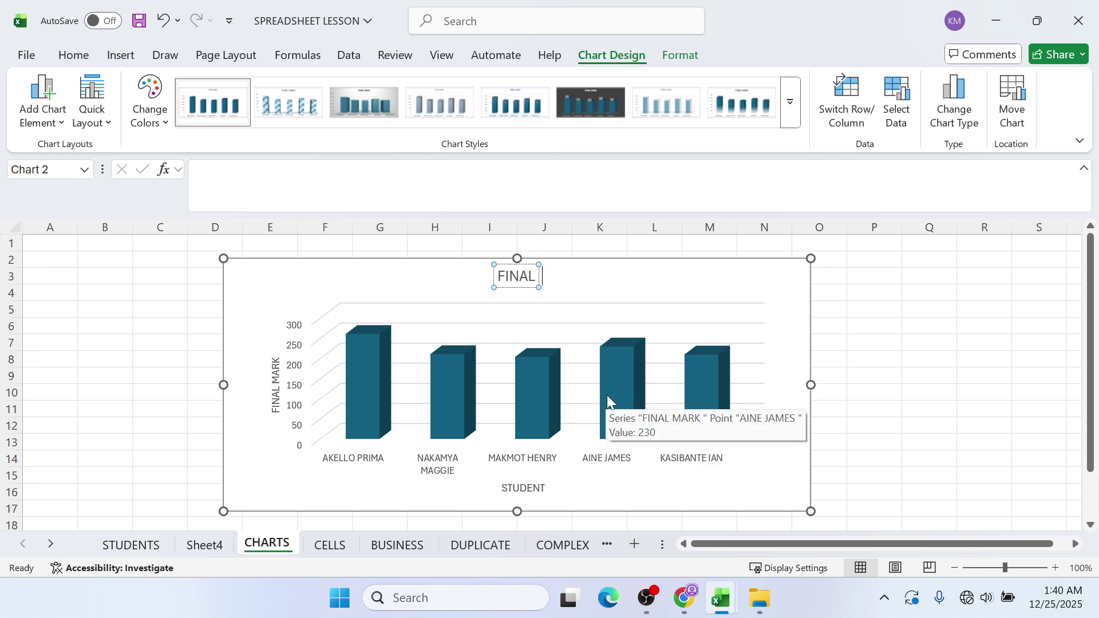
key("BackSpace")
key("BackSpace")
key("BackSpace")
key("BackSpace")
key("BackSpace")
key("BackSpace")
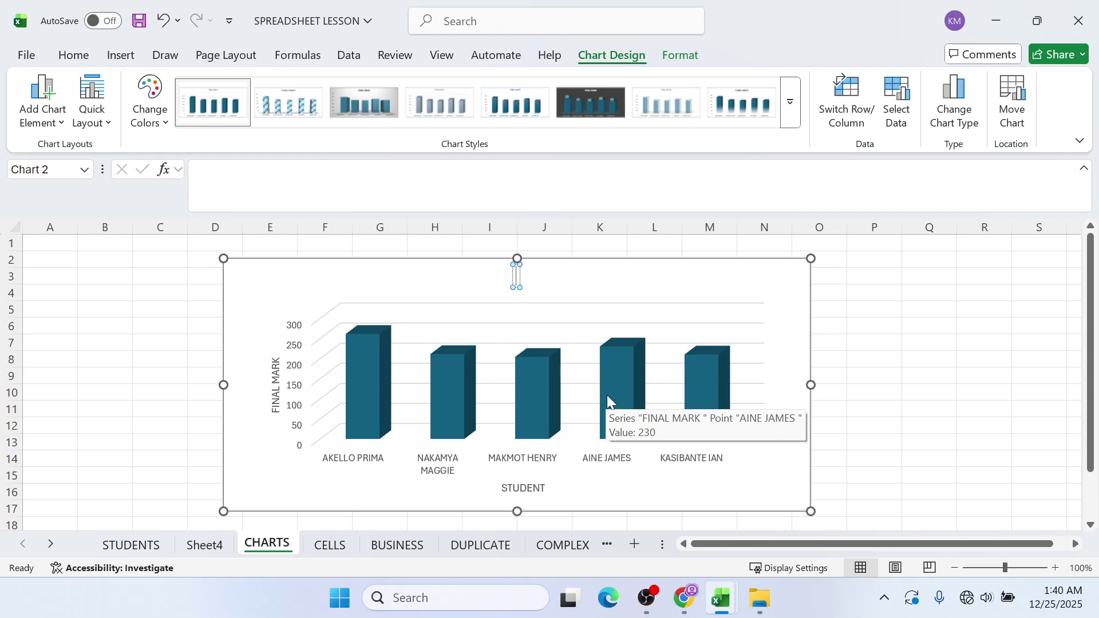
type("A CHART S")
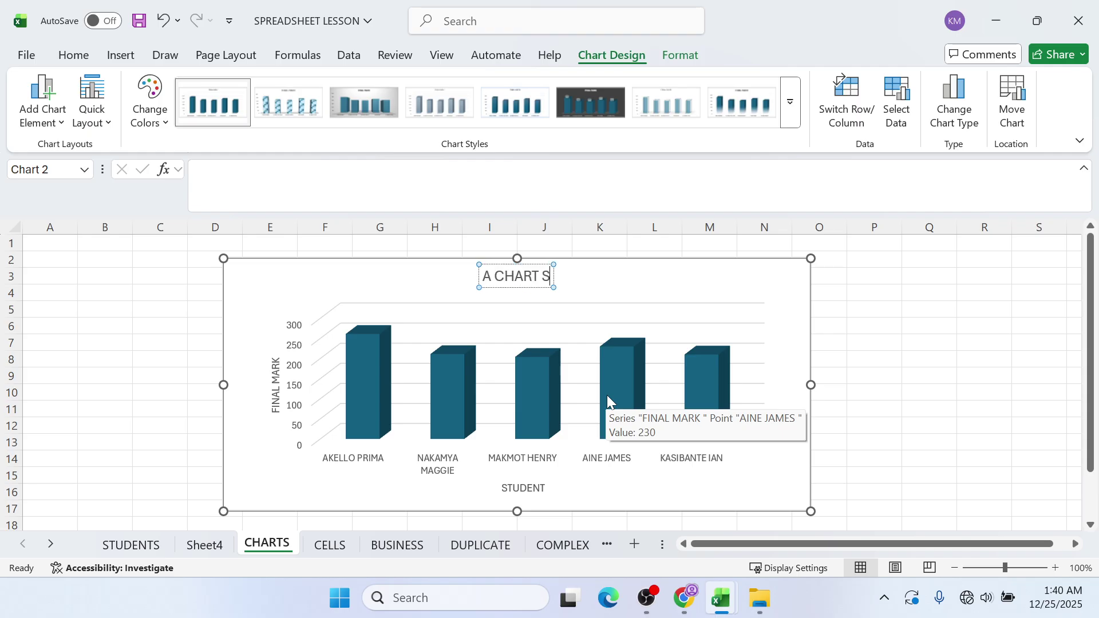
type("HOWING LEARNER'S NAME AND FINAL MARK")
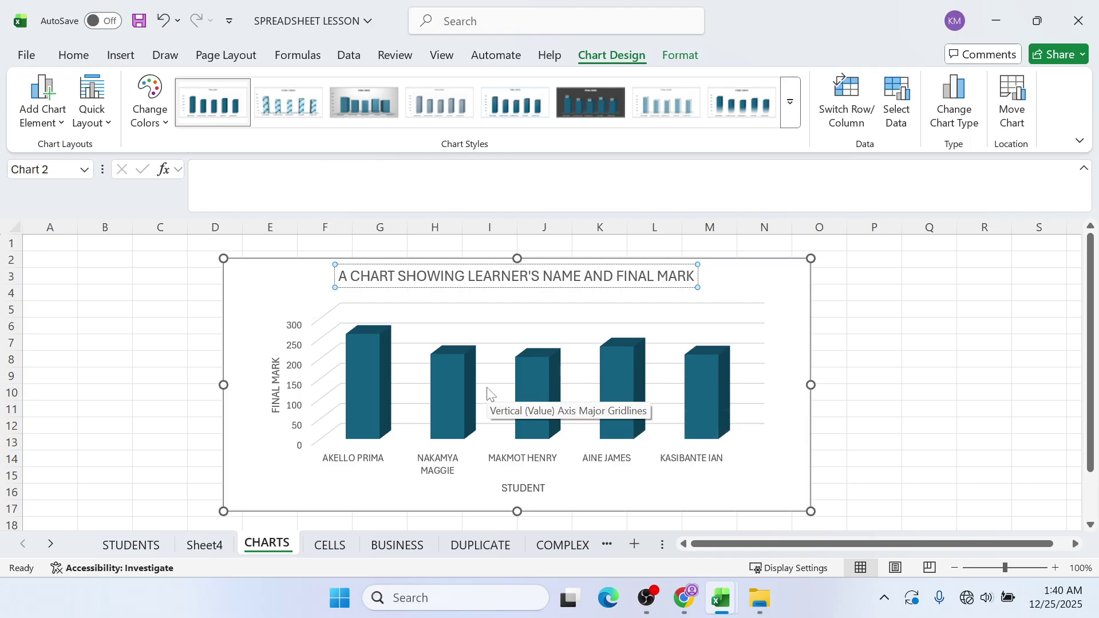
left_click(779, 295)
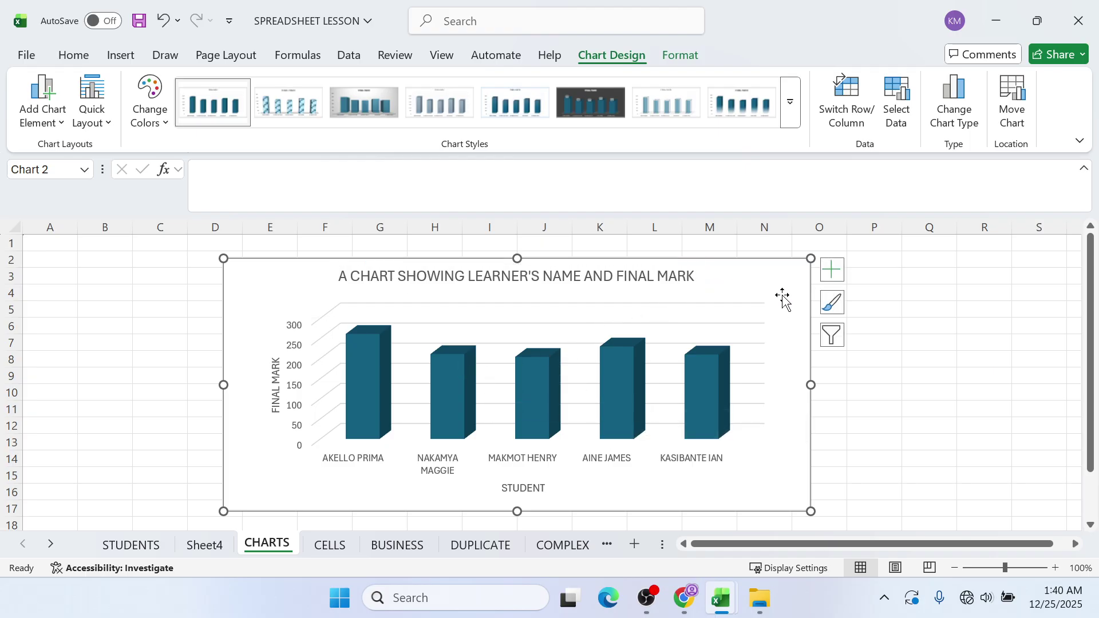
left_click(644, 610)
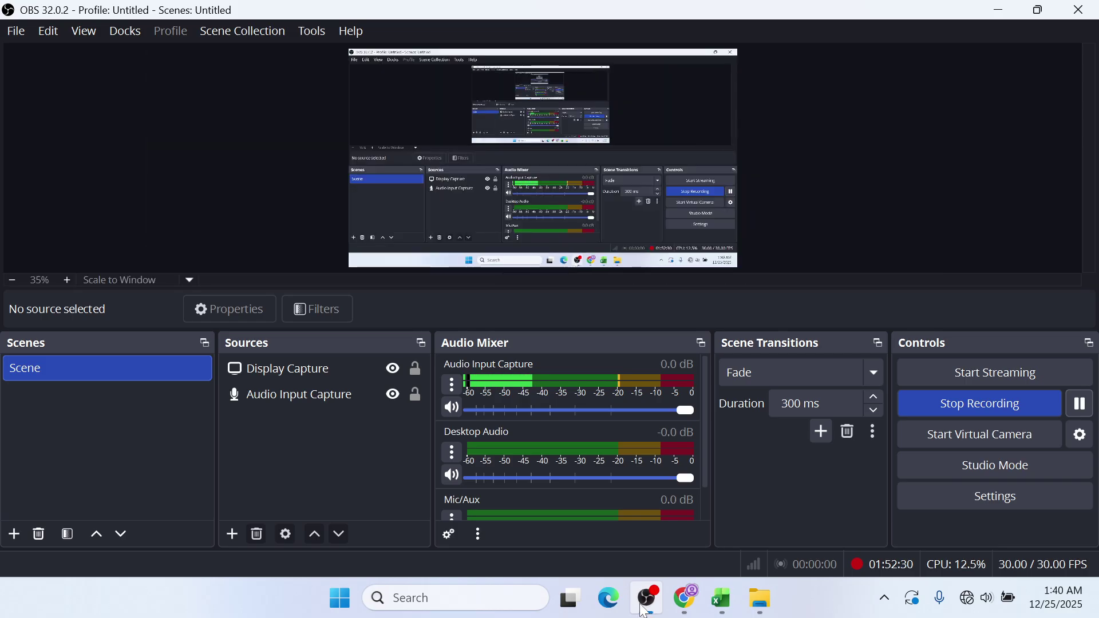
left_click(646, 601)
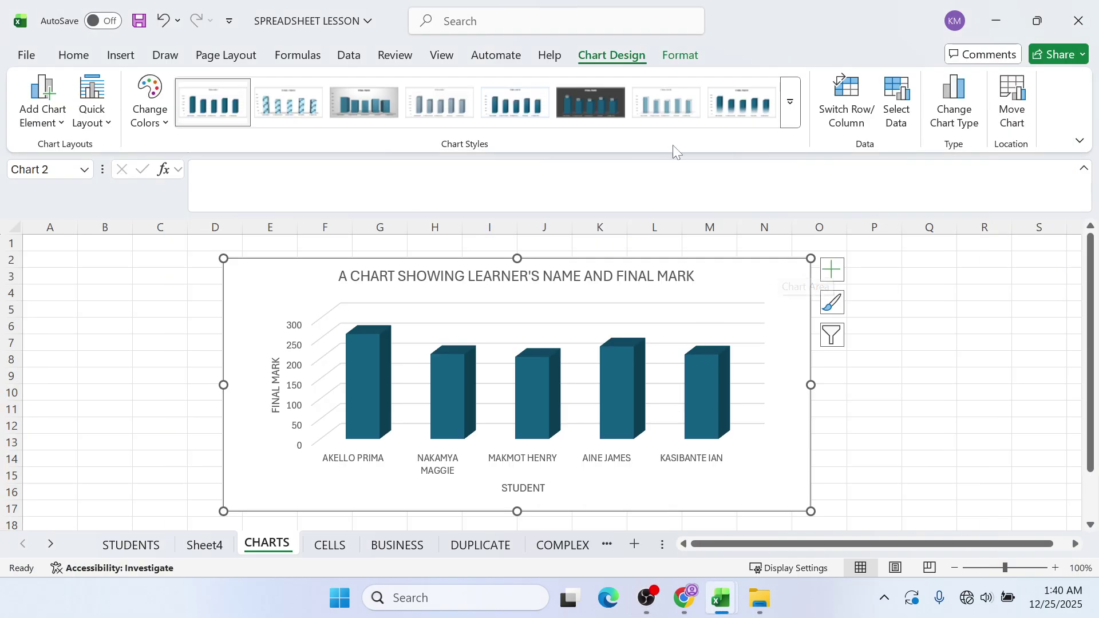
left_click(789, 103)
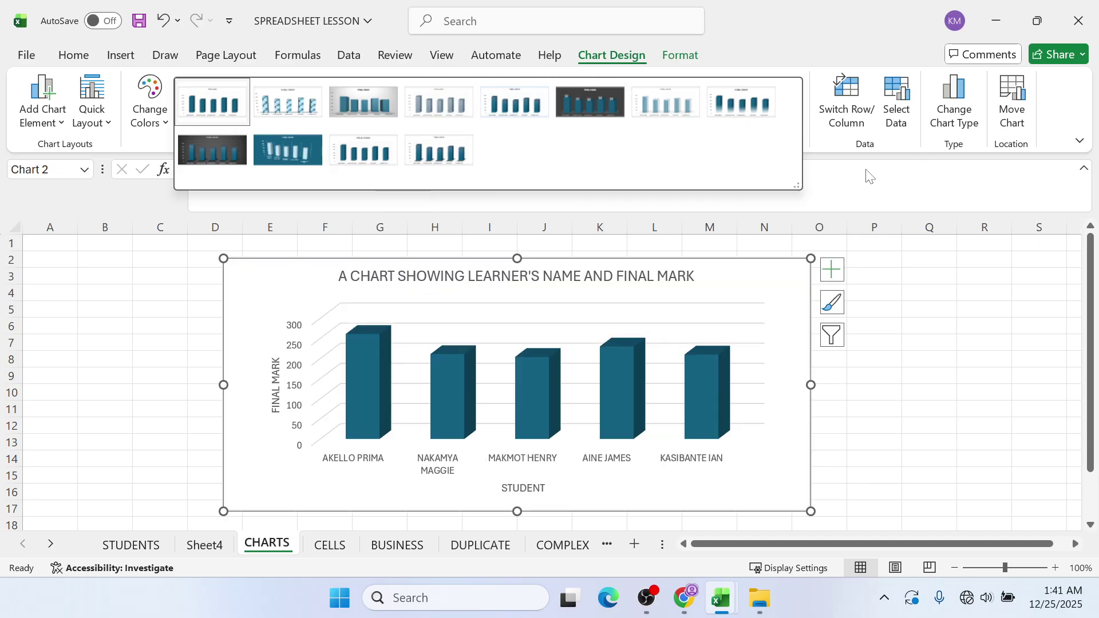
left_click(930, 329)
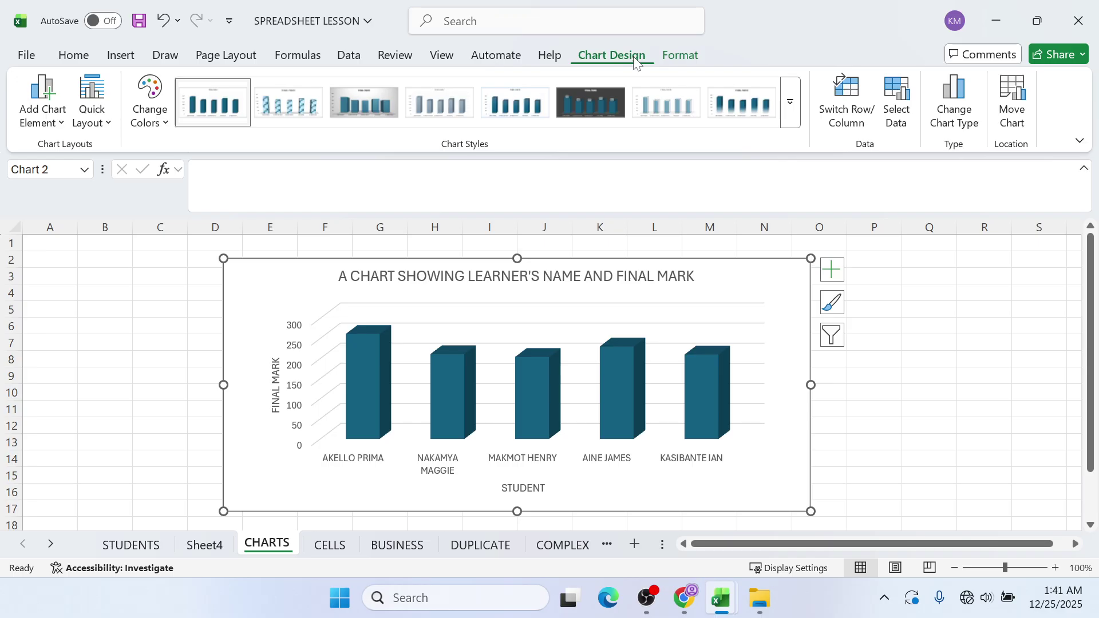
- On the STUDENTS sheet, plot names A1:A6 with MID marks C1:C6 as a 3-D pie beside the table
mouse_move(536, 354)
left_click(130, 546)
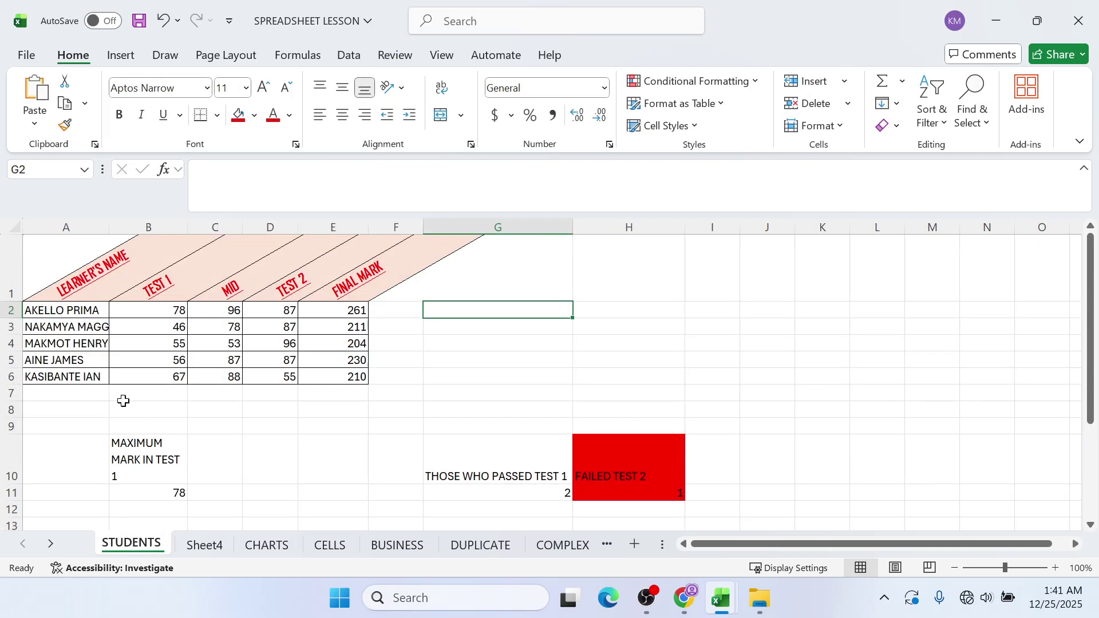
left_click_drag(89, 280, 81, 377)
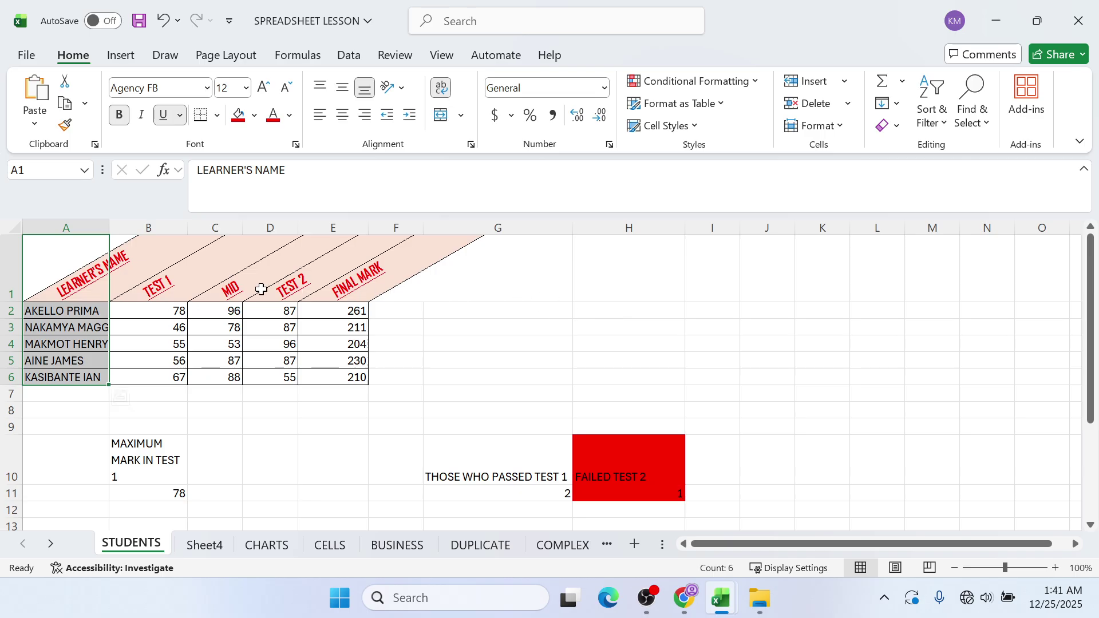
left_click_drag(237, 295, 221, 381)
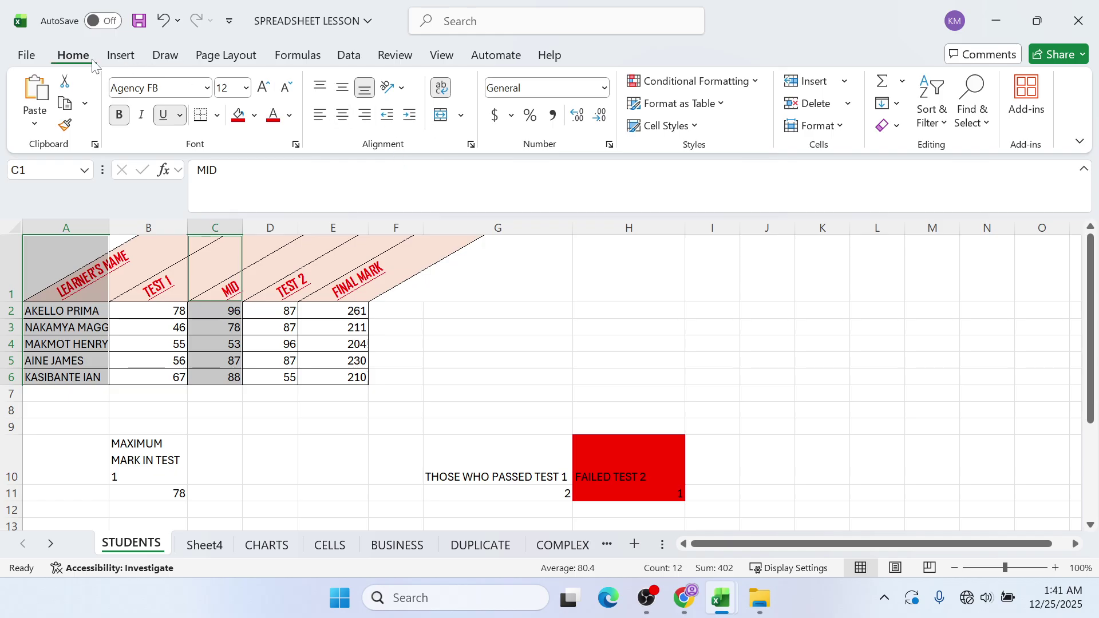
left_click(122, 56)
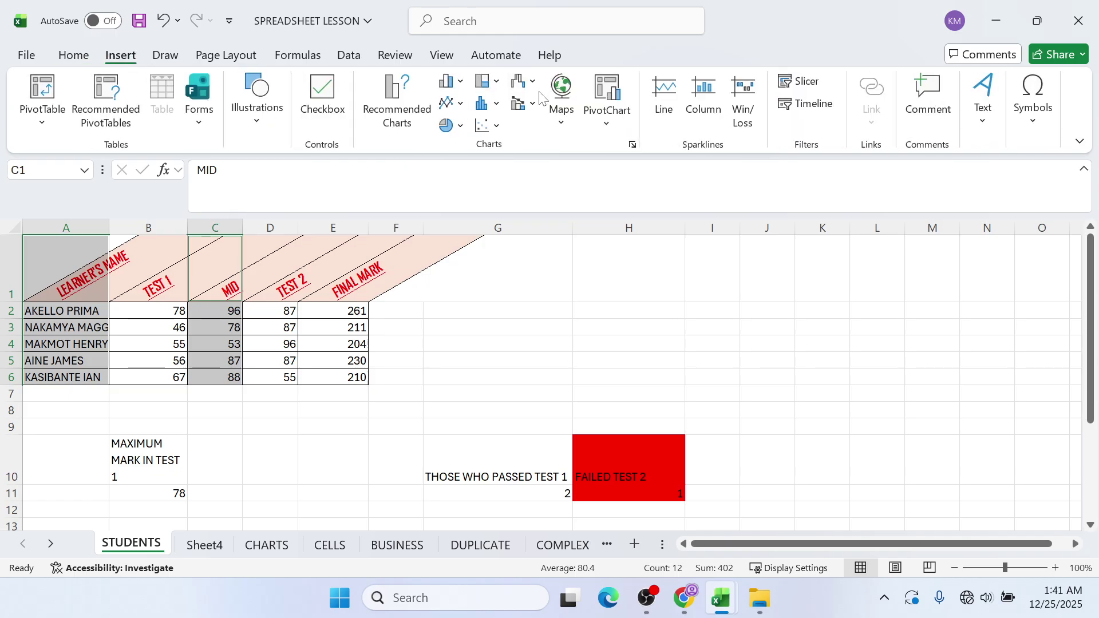
left_click(451, 126)
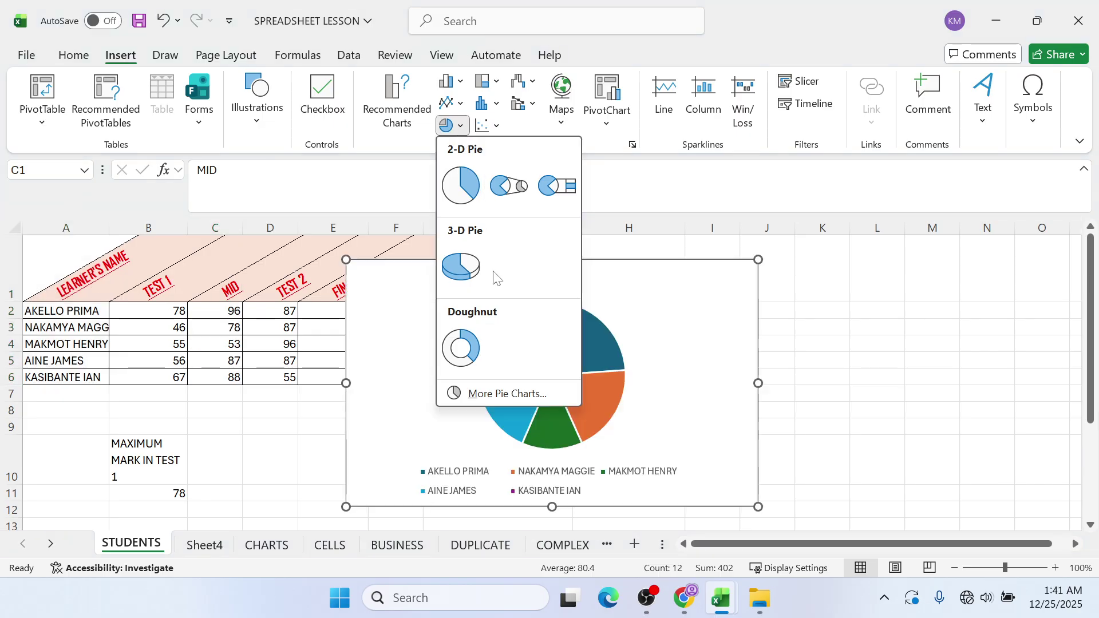
left_click(468, 278)
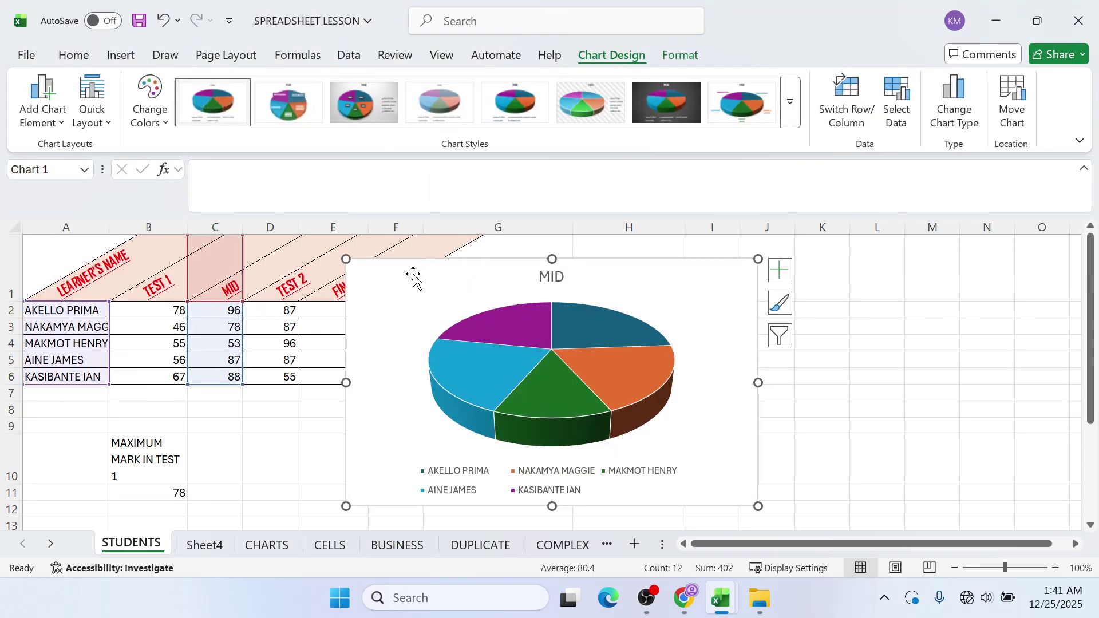
left_click_drag(412, 274, 612, 275)
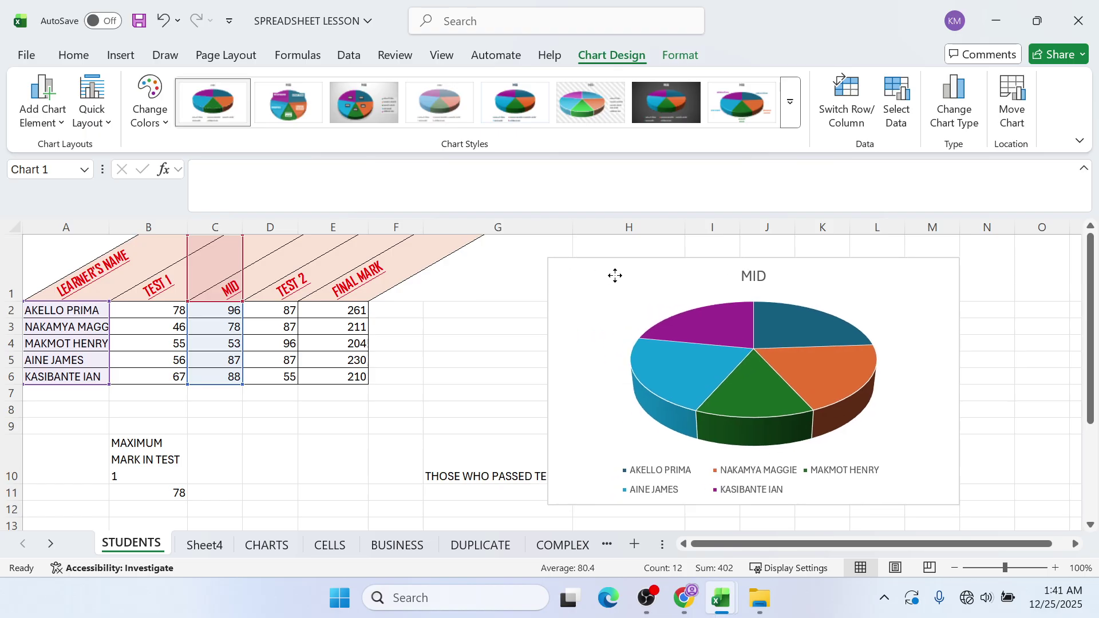
- Add Inside End data labels showing each learner's MID mark on the pie slices
left_click(43, 112)
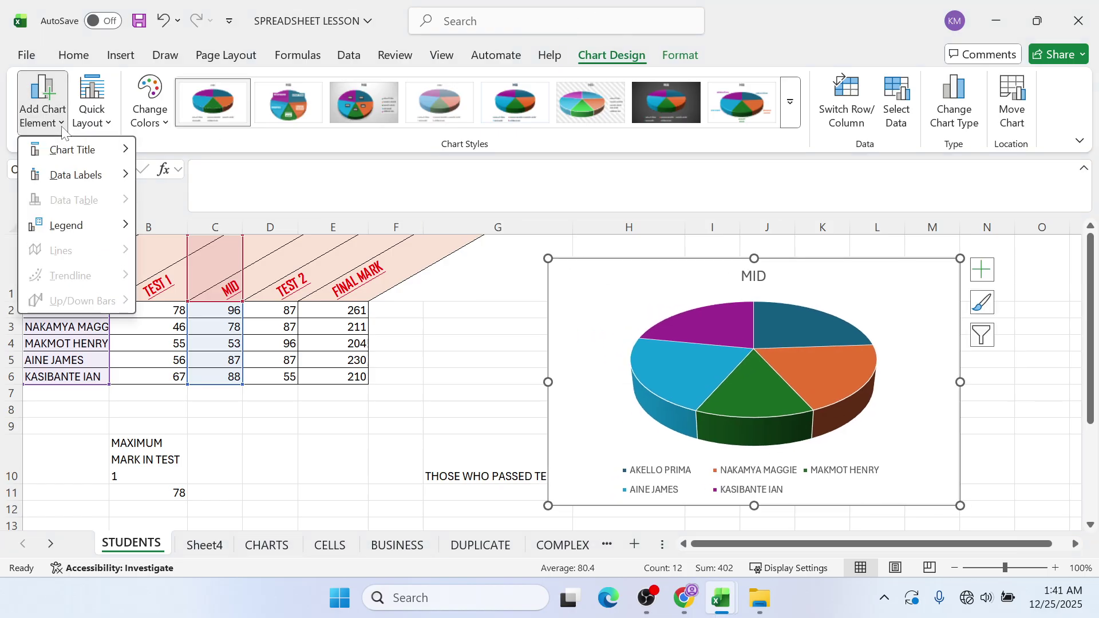
mouse_move(78, 155)
mouse_move(114, 183)
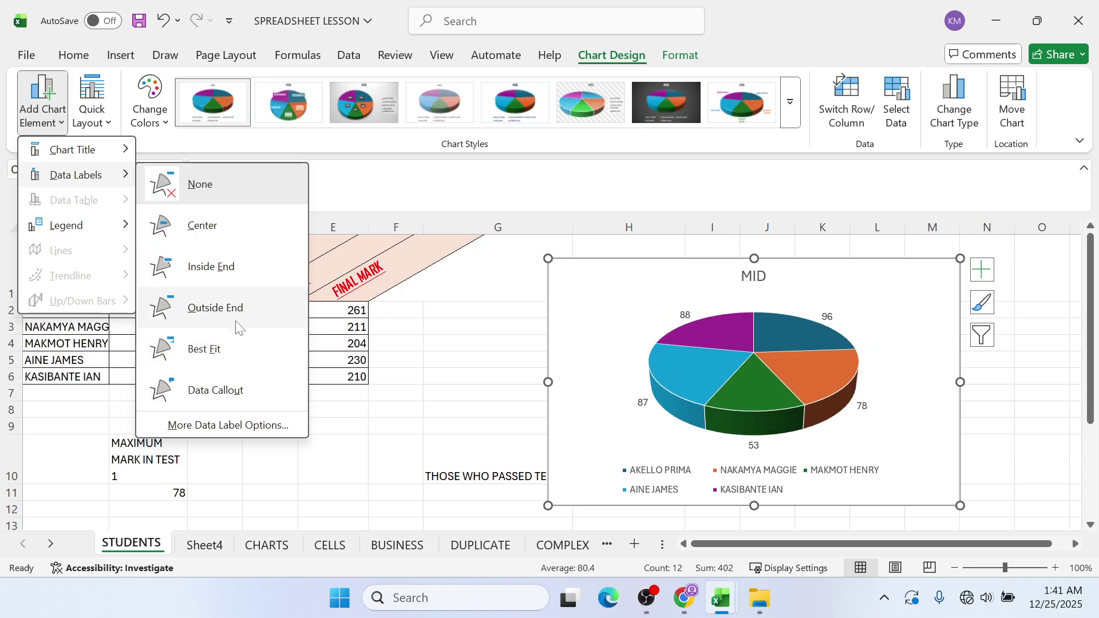
left_click(229, 280)
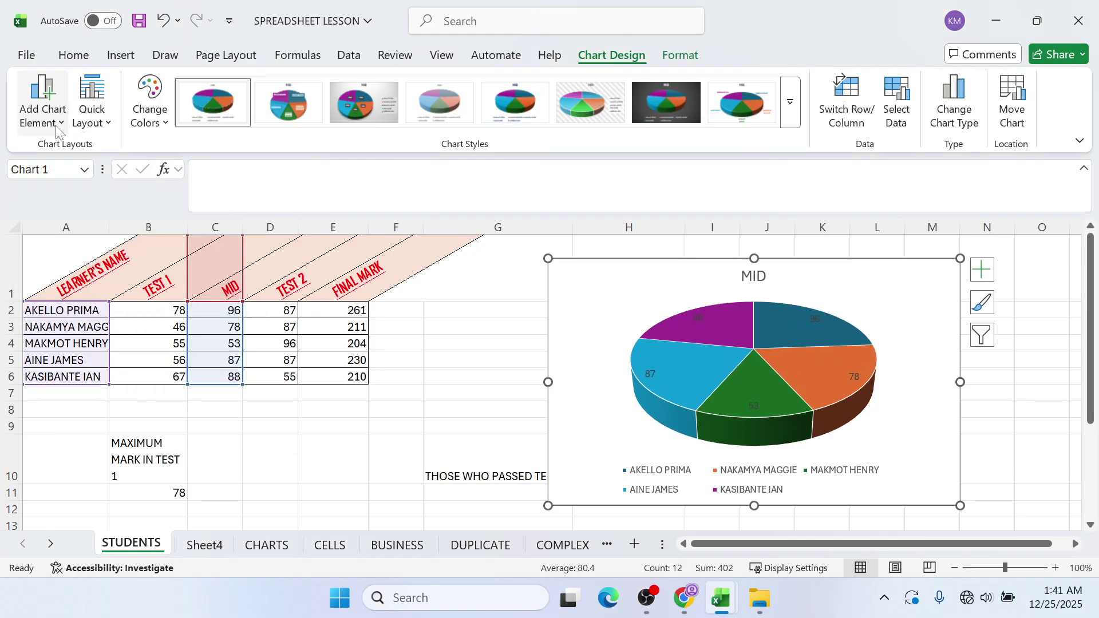
- Place the legend on the right of the pie chart and nudge the chart up and right
left_click(43, 102)
mouse_move(91, 229)
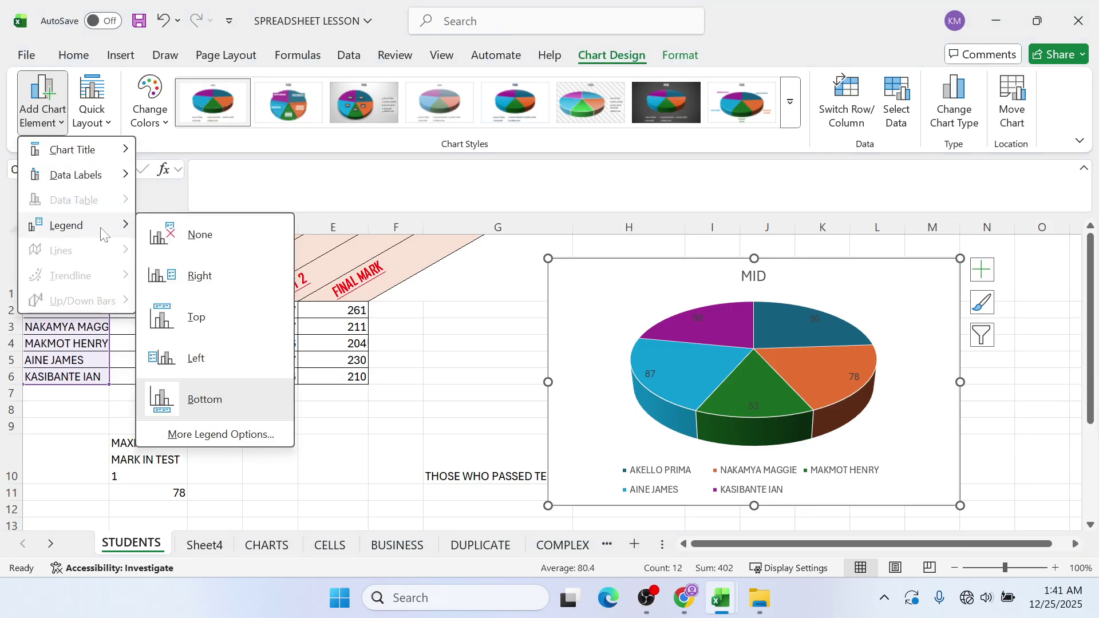
left_click(254, 282)
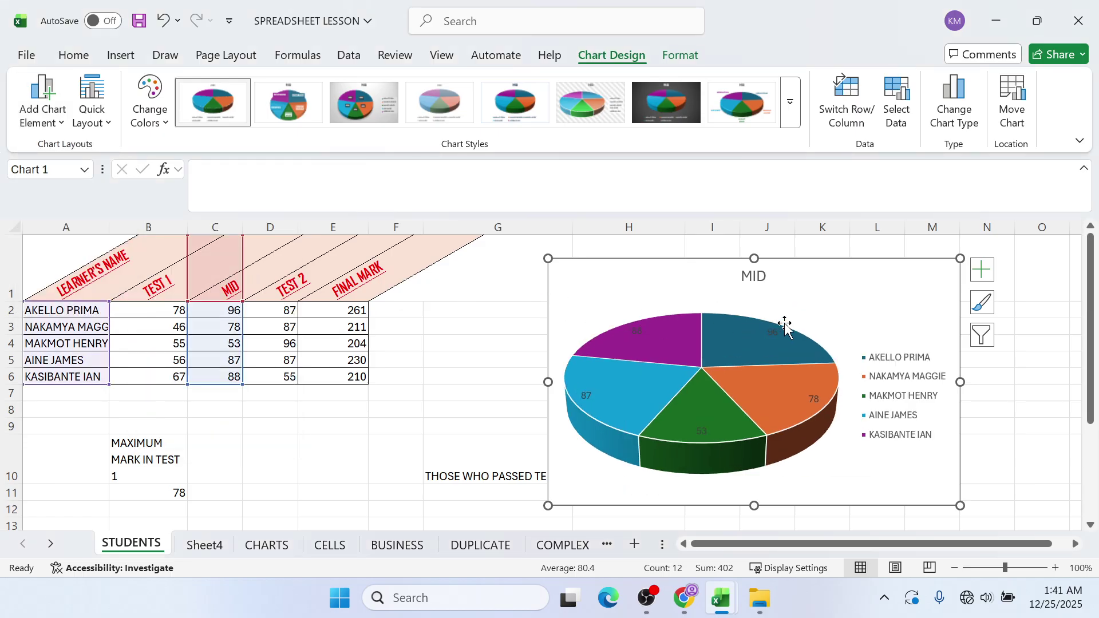
left_click(761, 277)
left_click(761, 277)
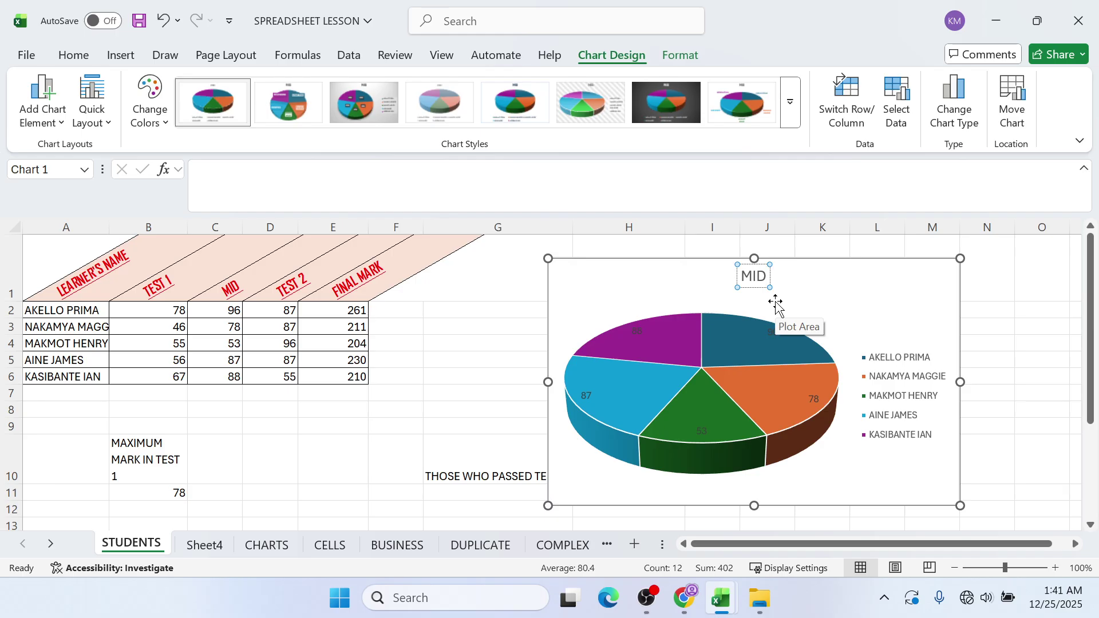
left_click_drag(630, 297, 648, 283)
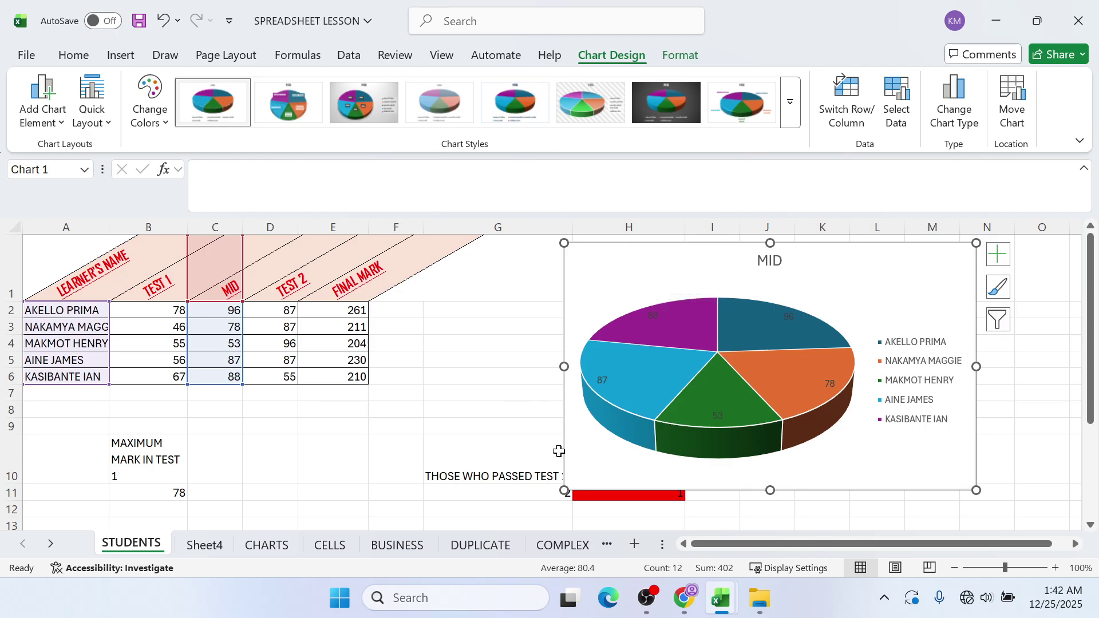
- Change the MID pie chart into a 2-D line chart
left_click(141, 54)
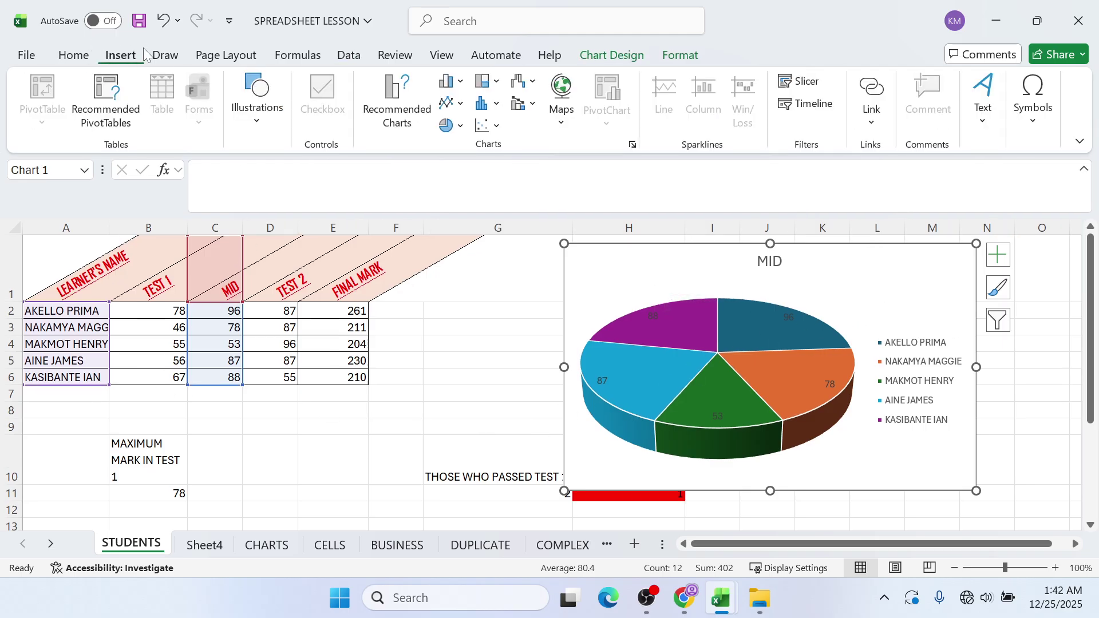
left_click(451, 103)
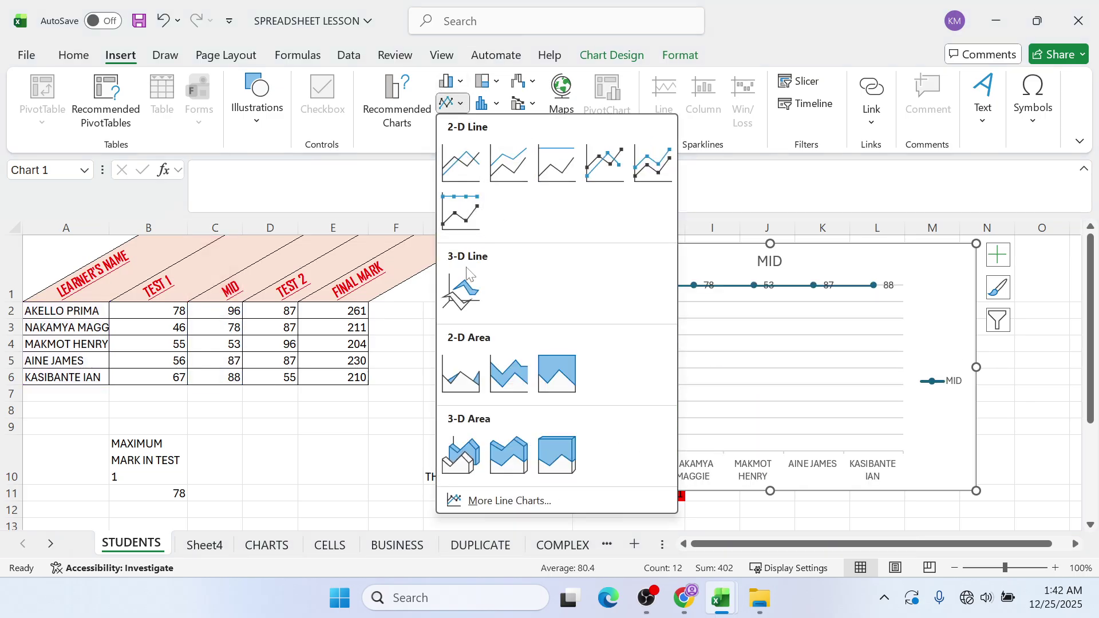
left_click(483, 167)
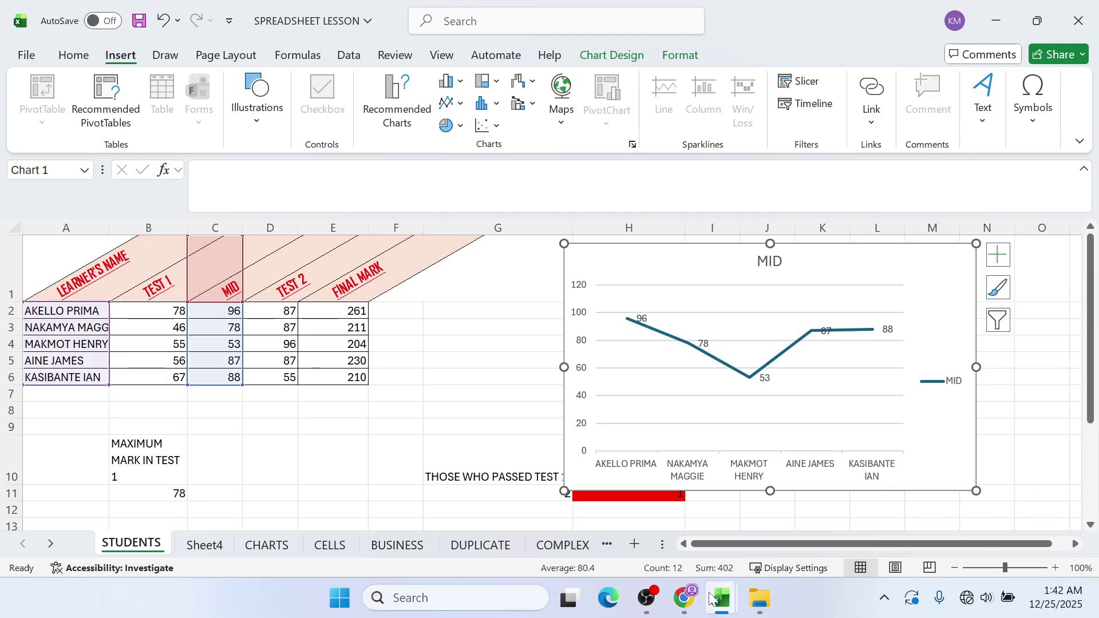
- Consult the PDF guide, then return to the SPREADSHEET LESSON workbook
left_click(693, 602)
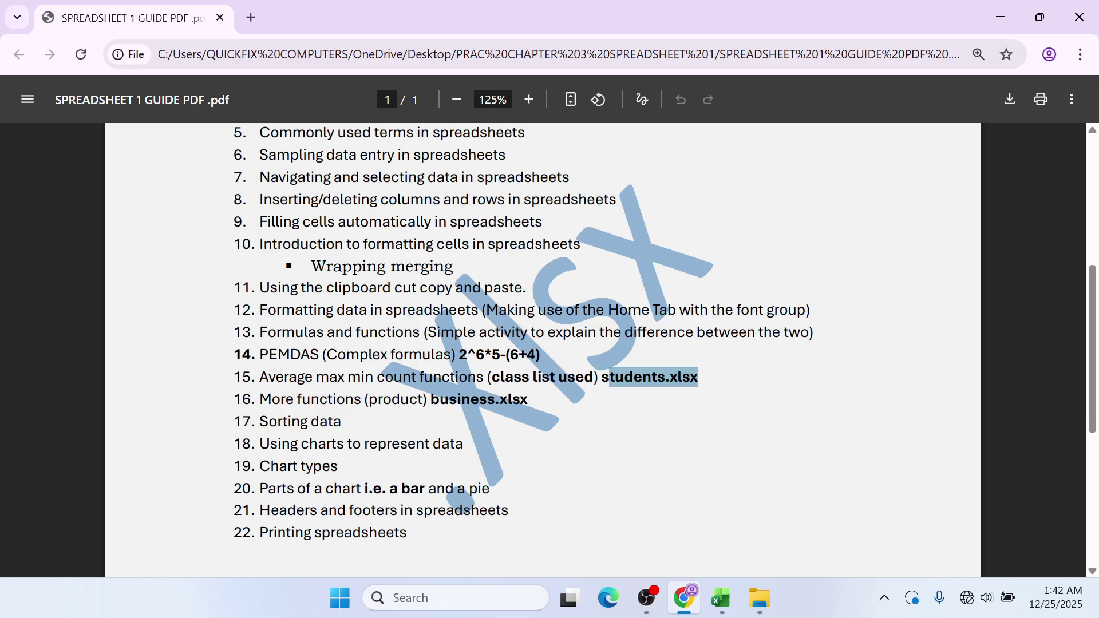
mouse_move(724, 589)
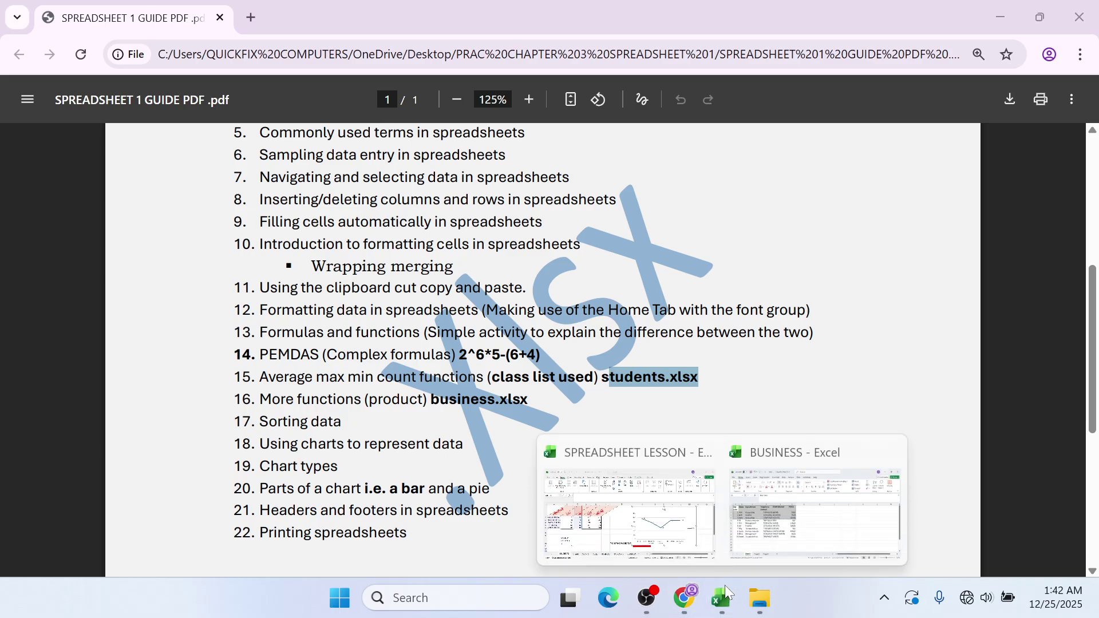
left_click(765, 549)
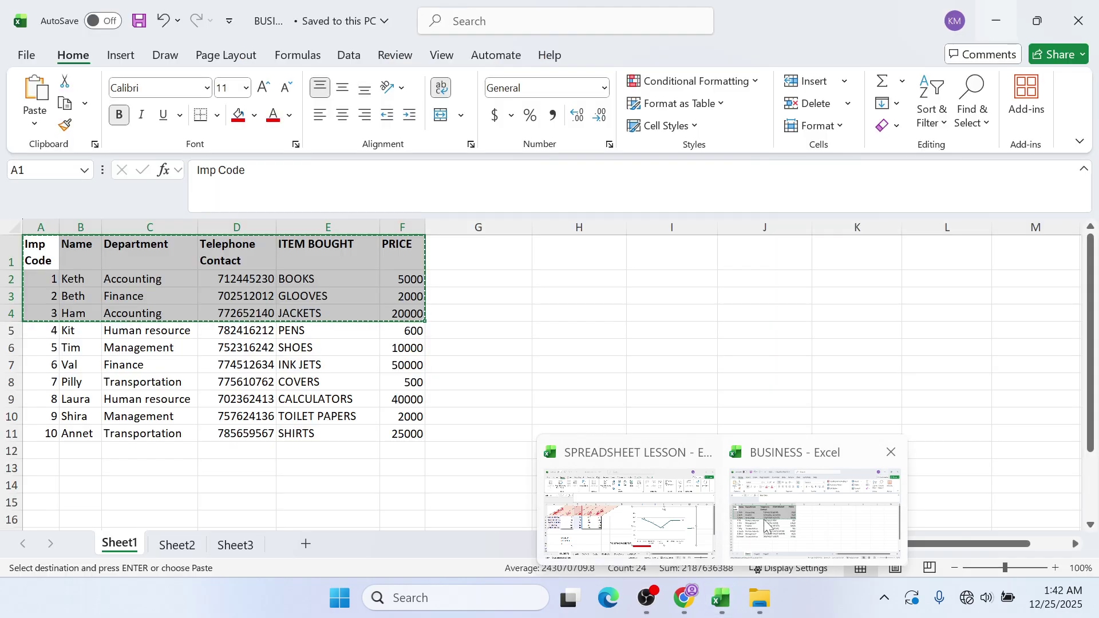
left_click(662, 527)
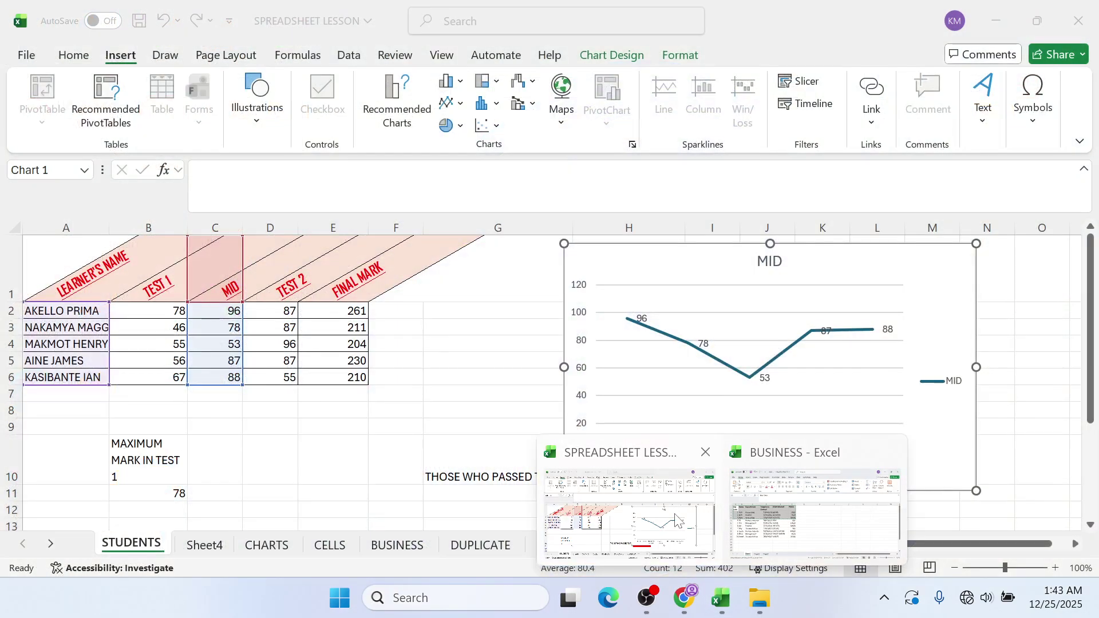
- Move through the DUPLICATE, COMPLEX, BUSINESS and CELLS tabs to the CHARTS sheet
left_click(492, 548)
left_click(556, 546)
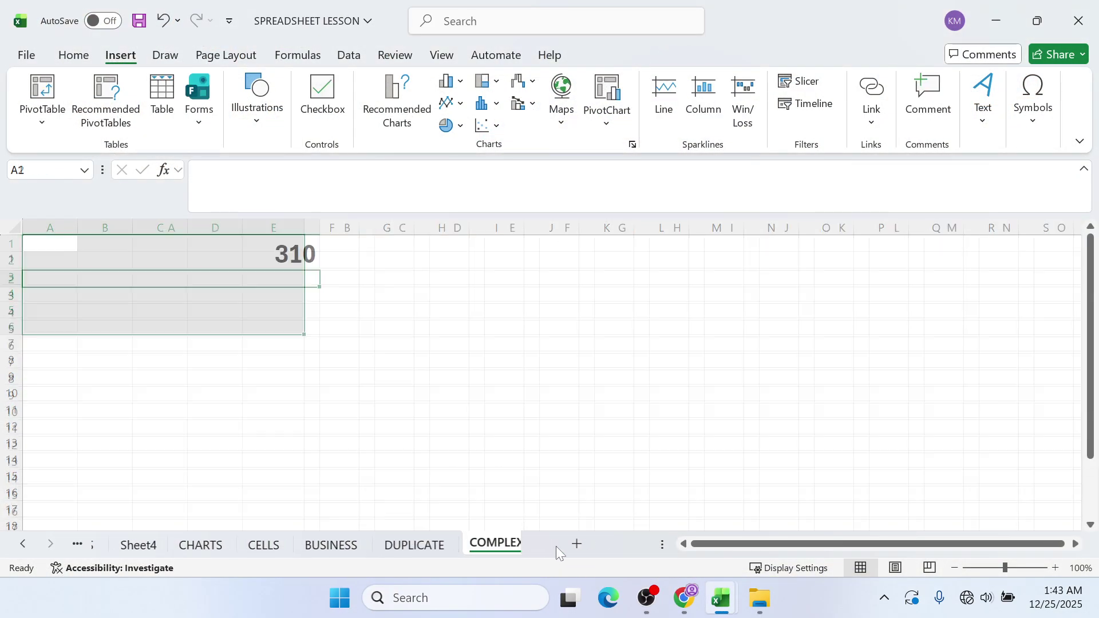
left_click(381, 551)
left_click(309, 548)
left_click(249, 552)
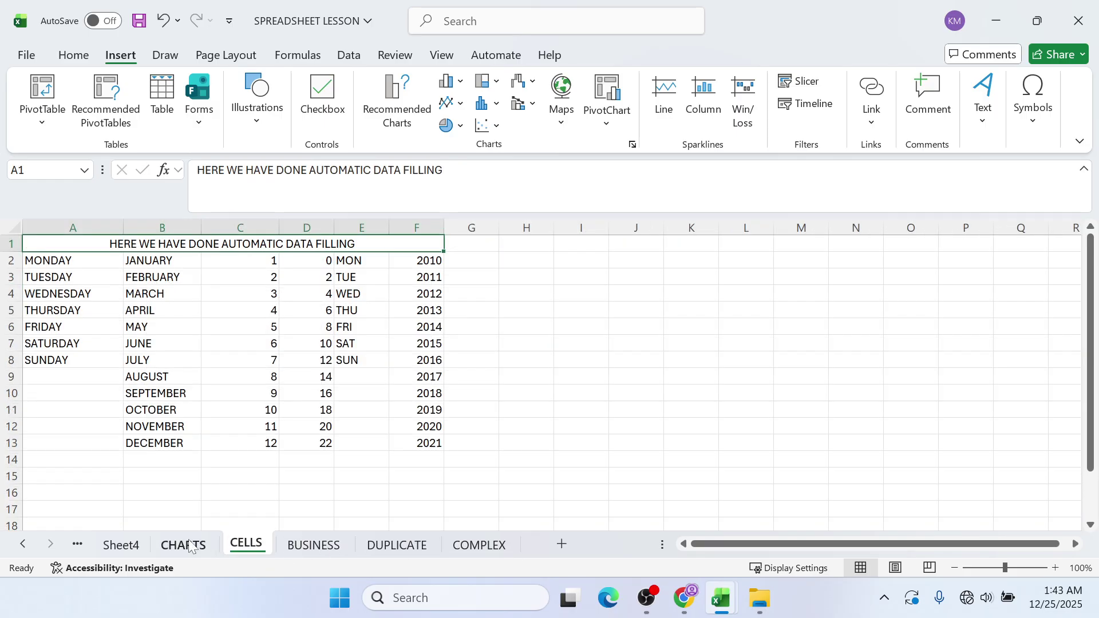
left_click(184, 545)
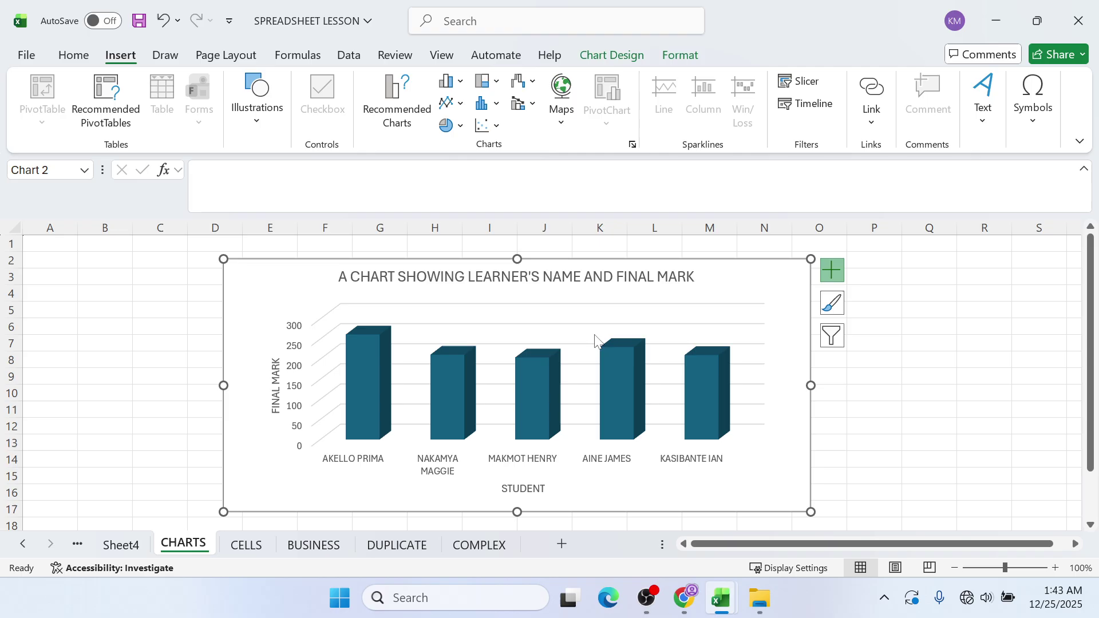
- Inspect the column chart's title, STUDENT and FINAL MARK axis titles, and plot area
left_click(529, 277)
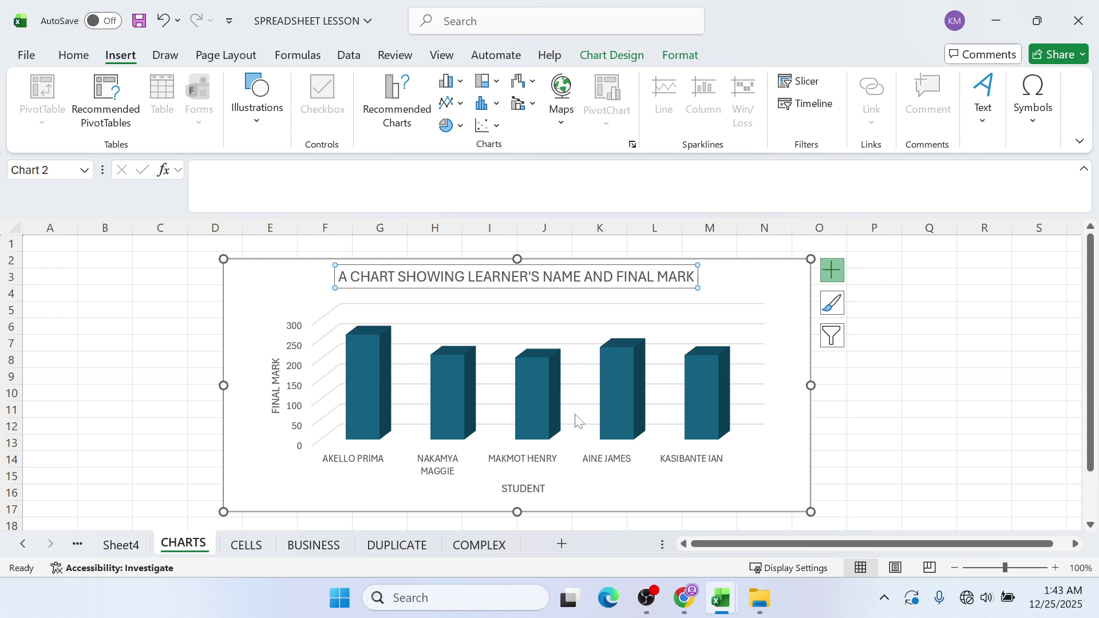
left_click(533, 487)
left_click(277, 399)
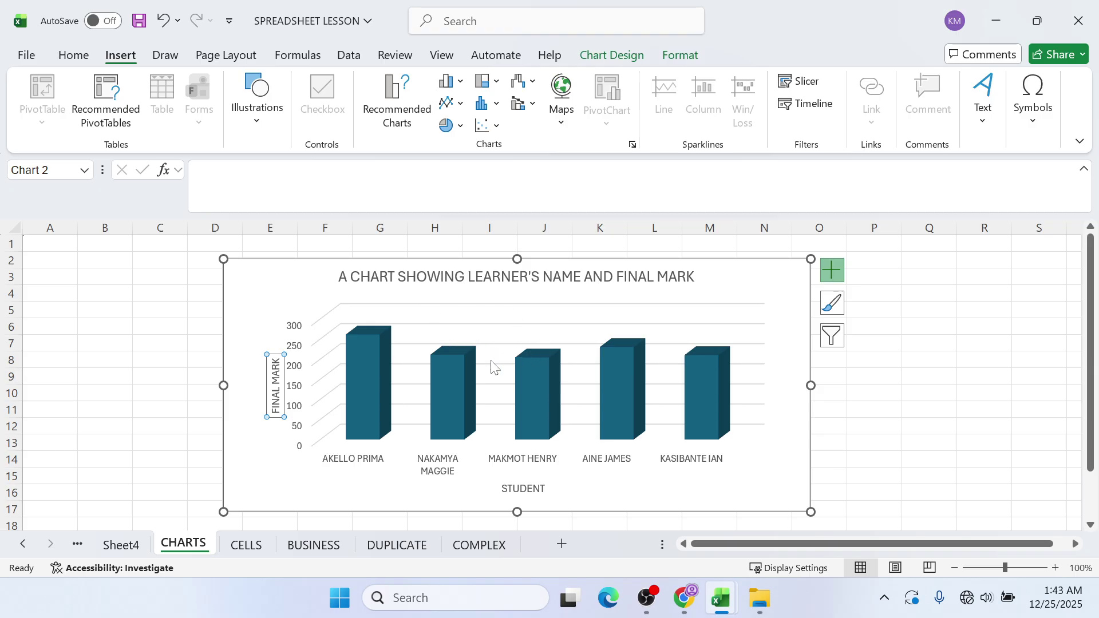
mouse_move(519, 387)
mouse_move(435, 418)
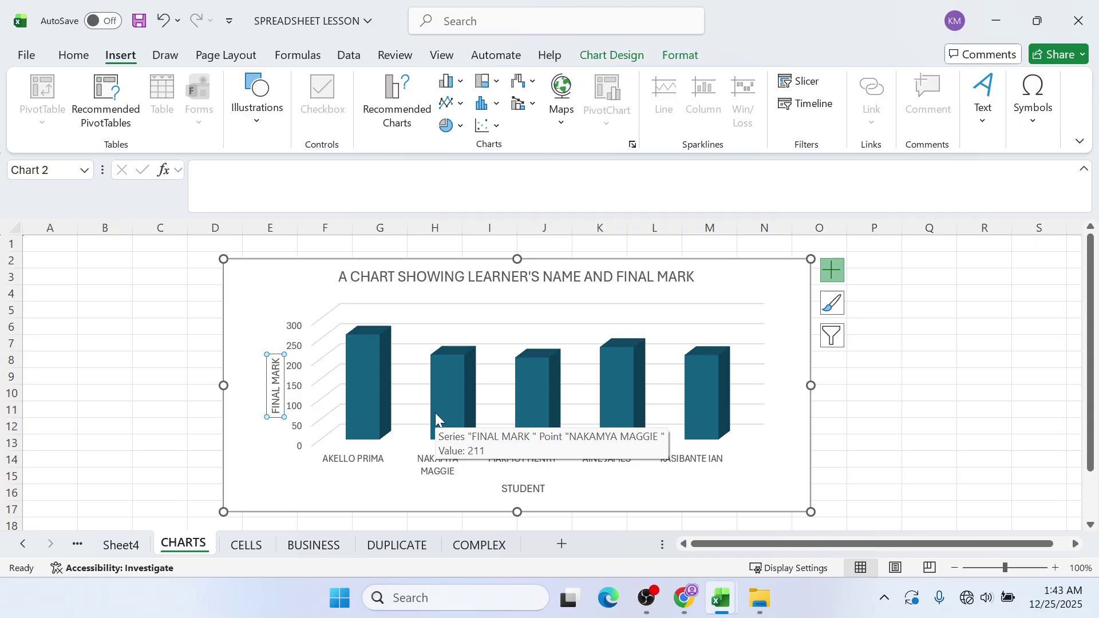
left_click(522, 488)
left_click(812, 436)
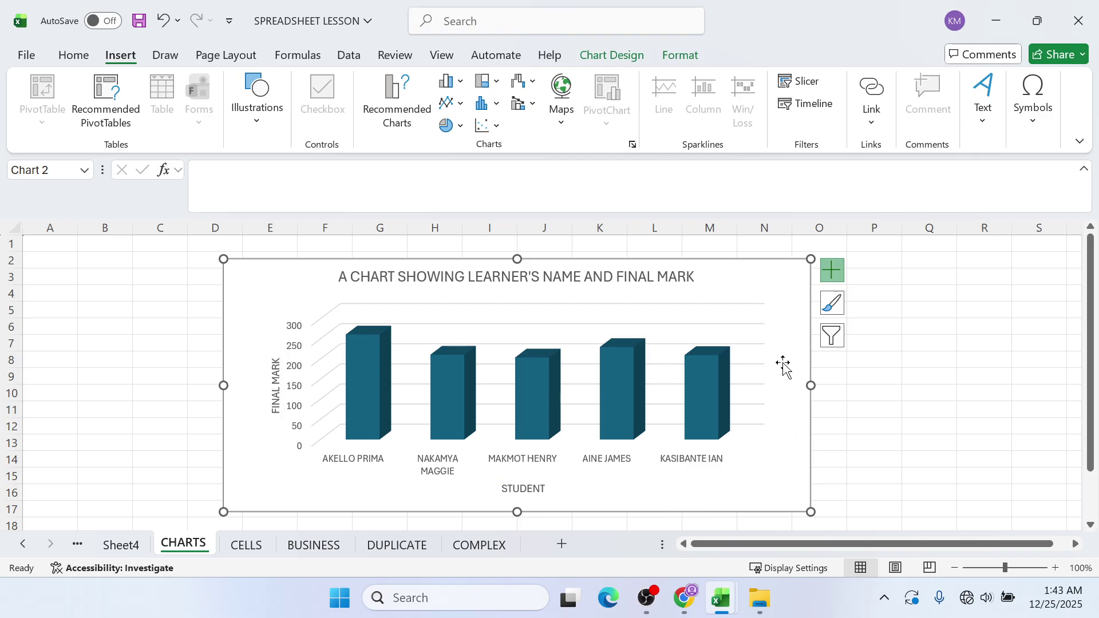
left_click(791, 425)
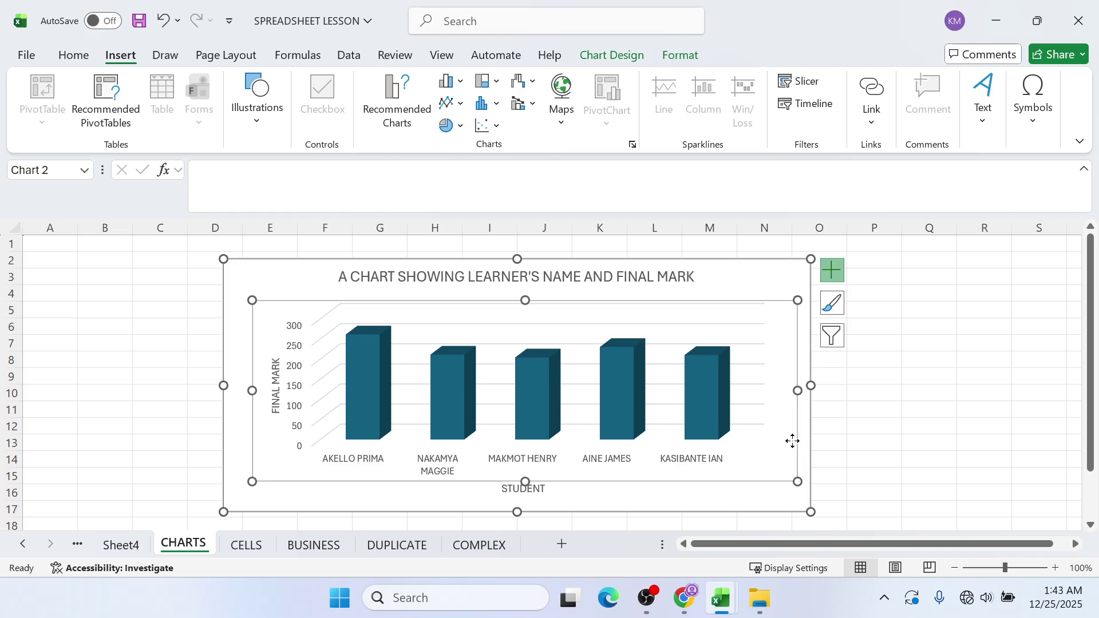
left_click(785, 269)
- Add a legend on the right side of the 3-D final-mark column chart
left_click(622, 58)
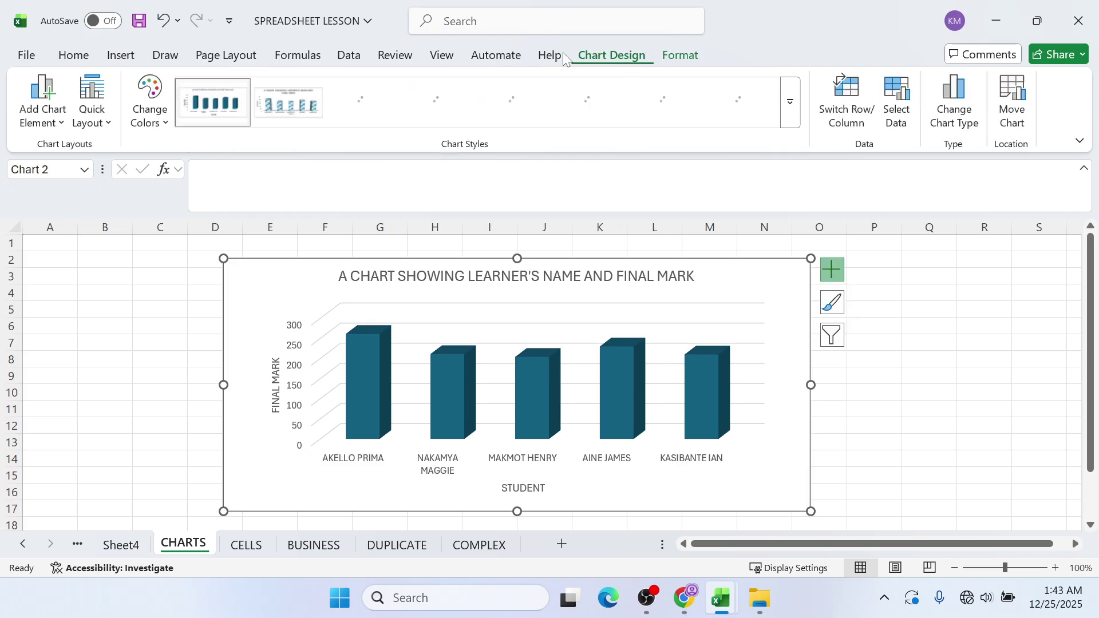
left_click(55, 125)
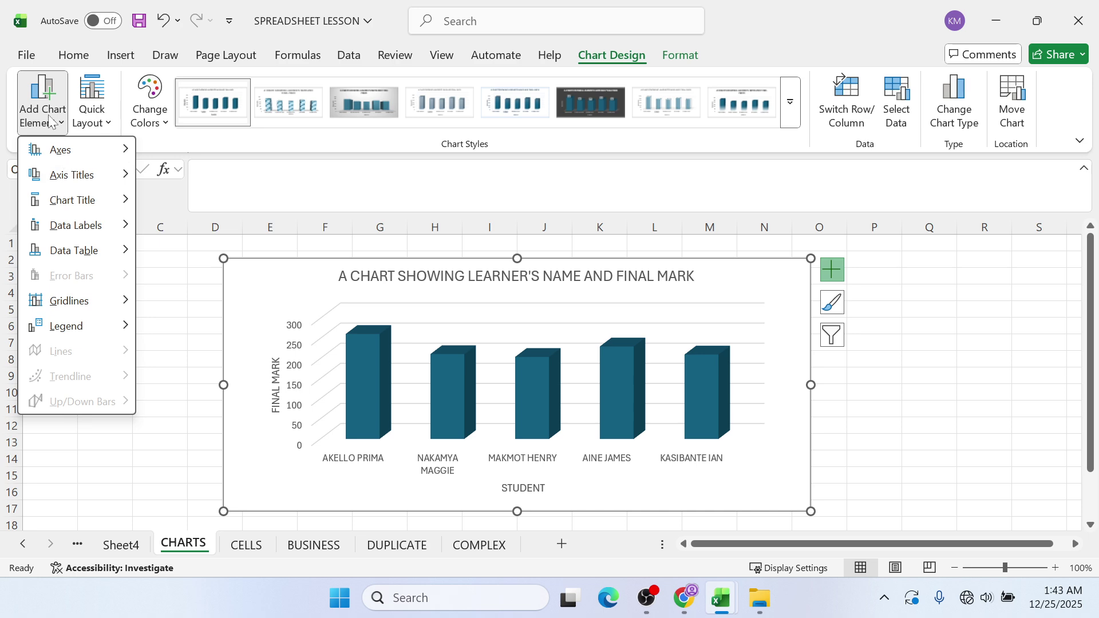
mouse_move(109, 328)
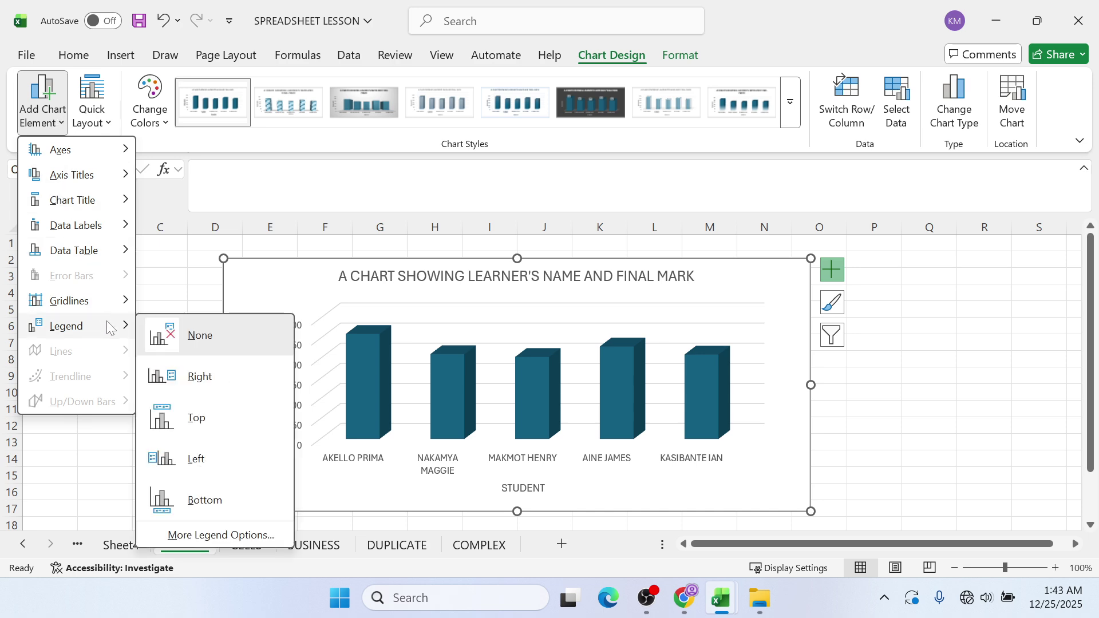
left_click(201, 376)
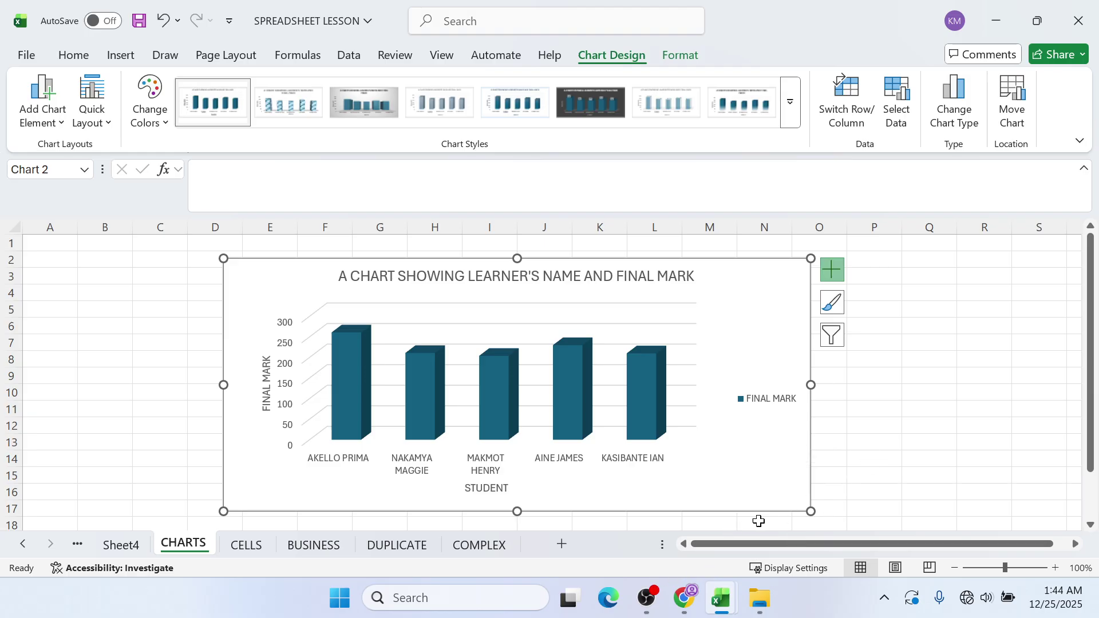
mouse_move(661, 603)
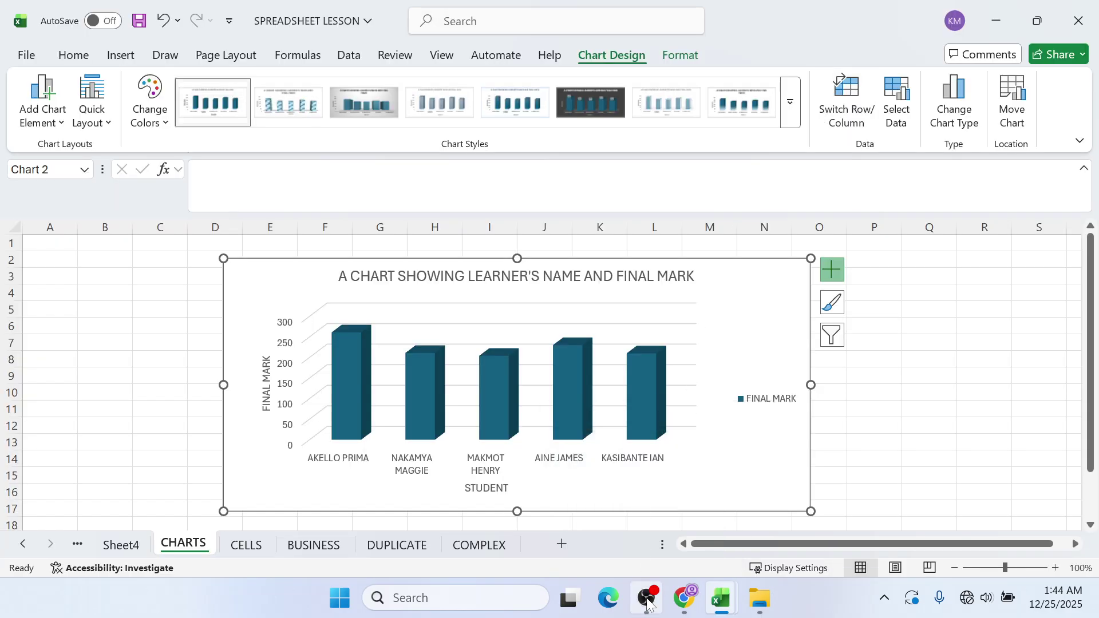
left_click(646, 598)
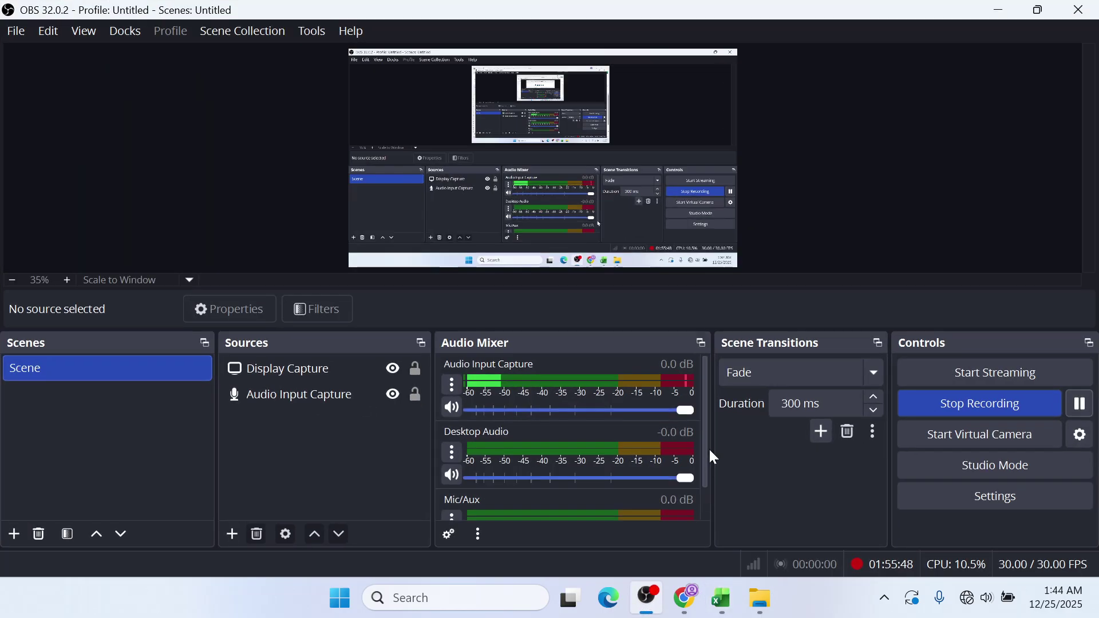
- Minimize OBS Studio to reveal the Excel CHARTS sheet
left_click(1001, 9)
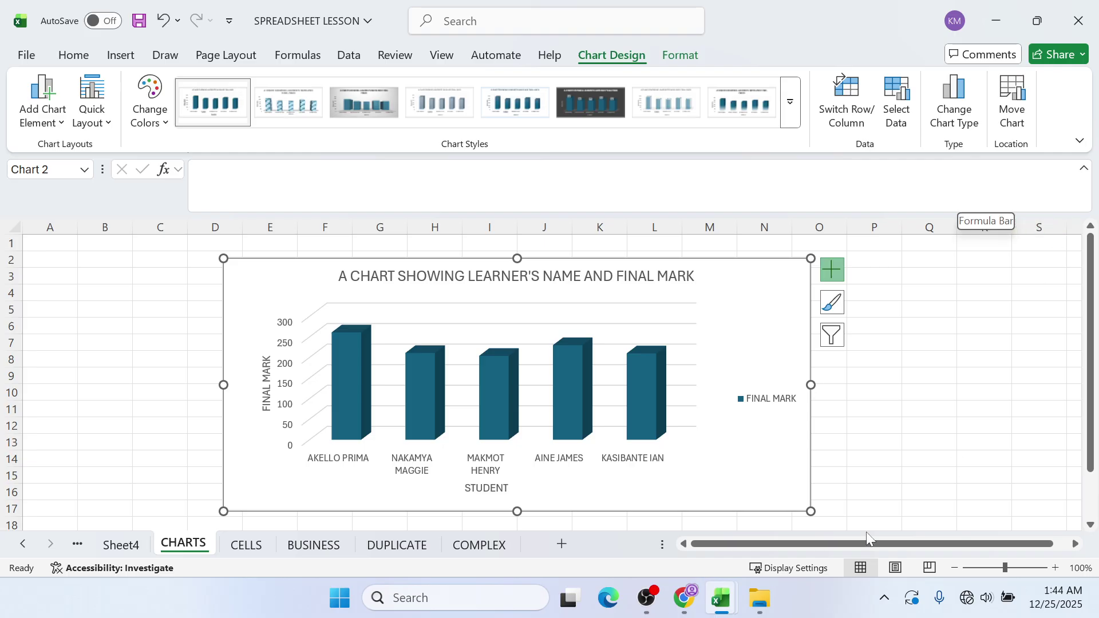
- Check the PDF guide in Chrome, then return to Excel's BUSINESS sheet
left_click(688, 602)
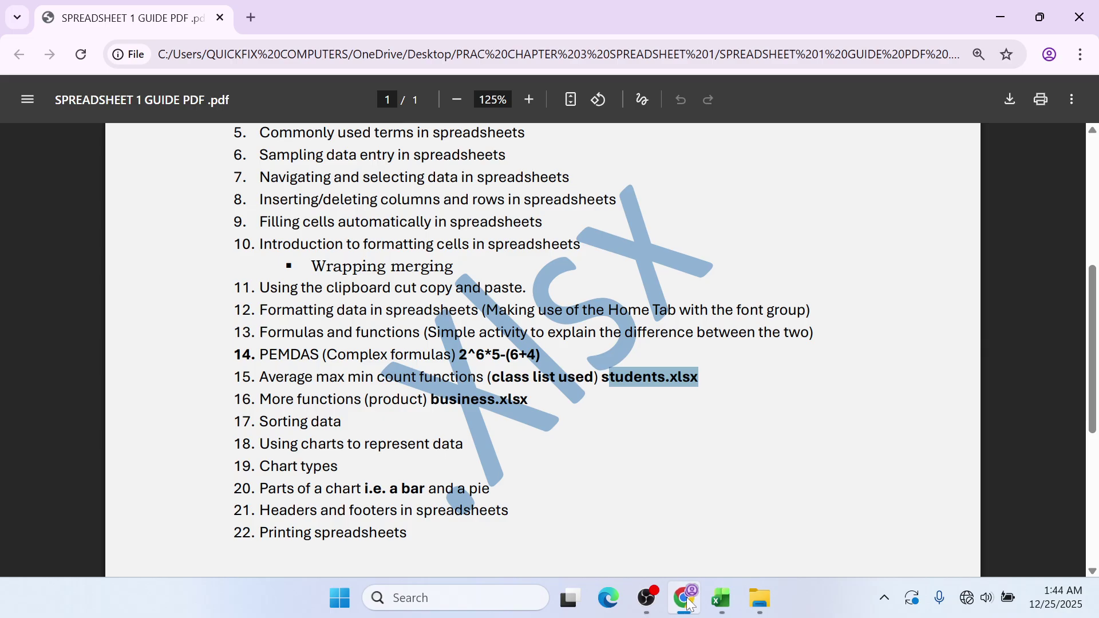
left_click(1011, 16)
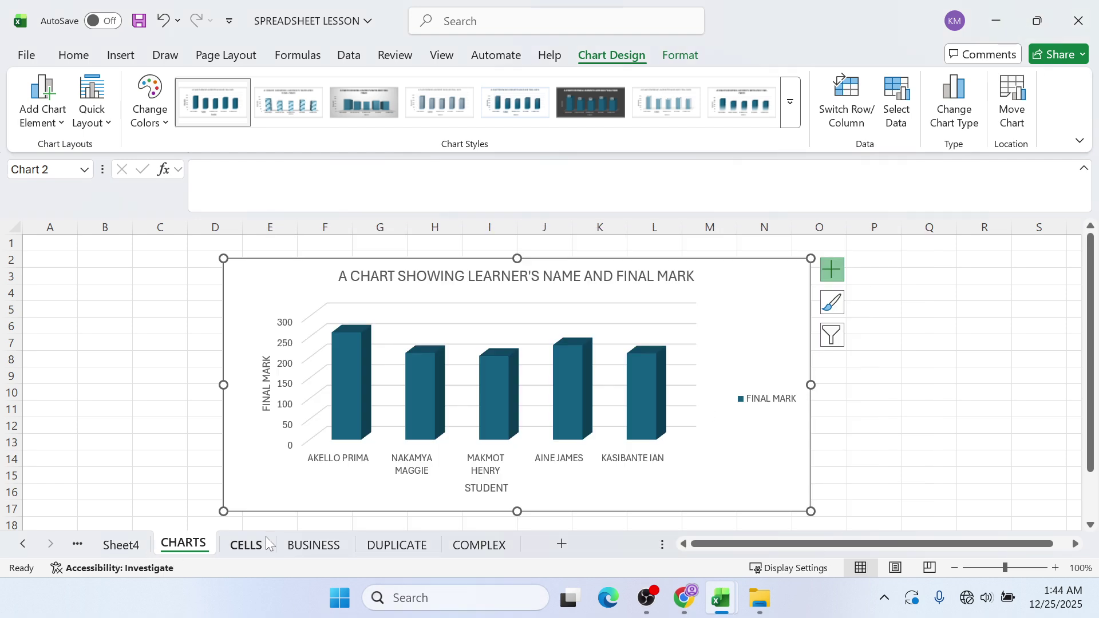
left_click(298, 545)
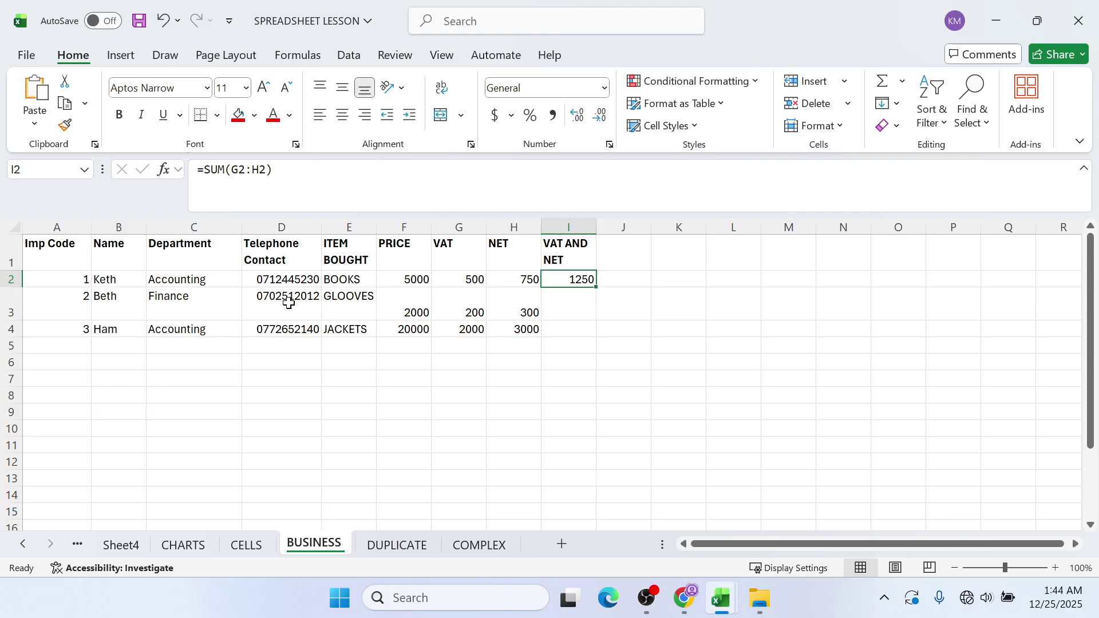
- Start a header and footer on the BUSINESS sheet from Insert > Text
left_click(121, 55)
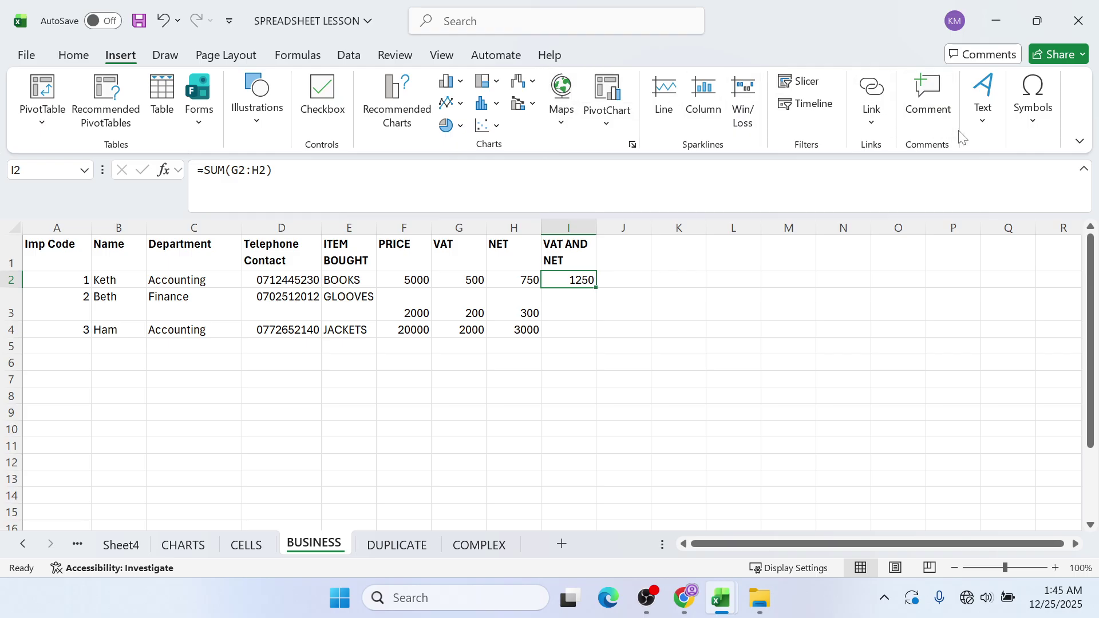
left_click(975, 135)
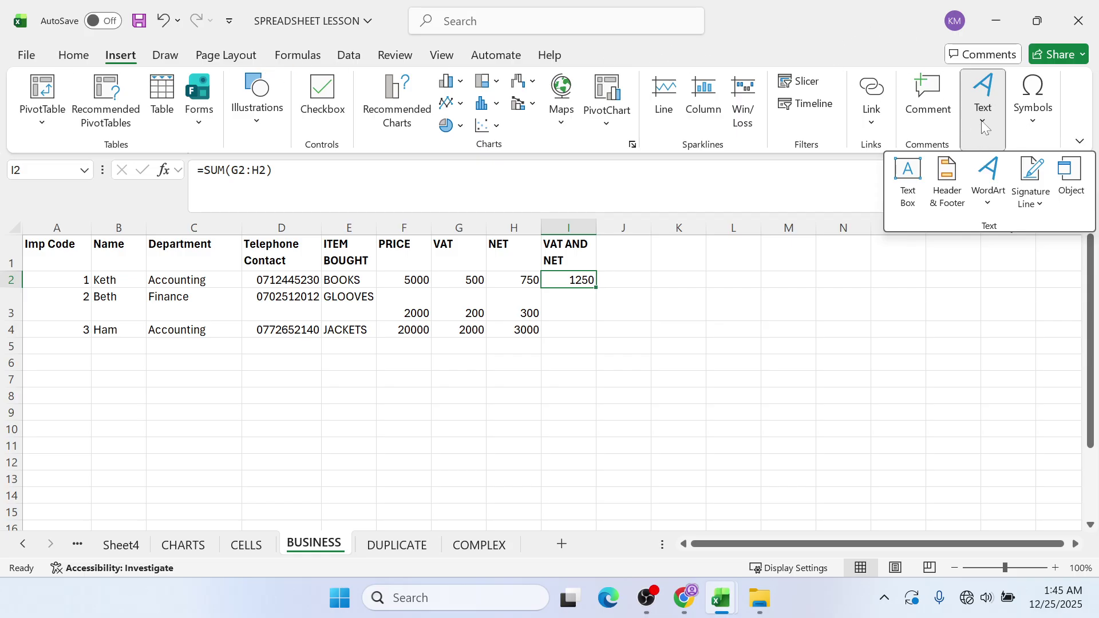
left_click(947, 182)
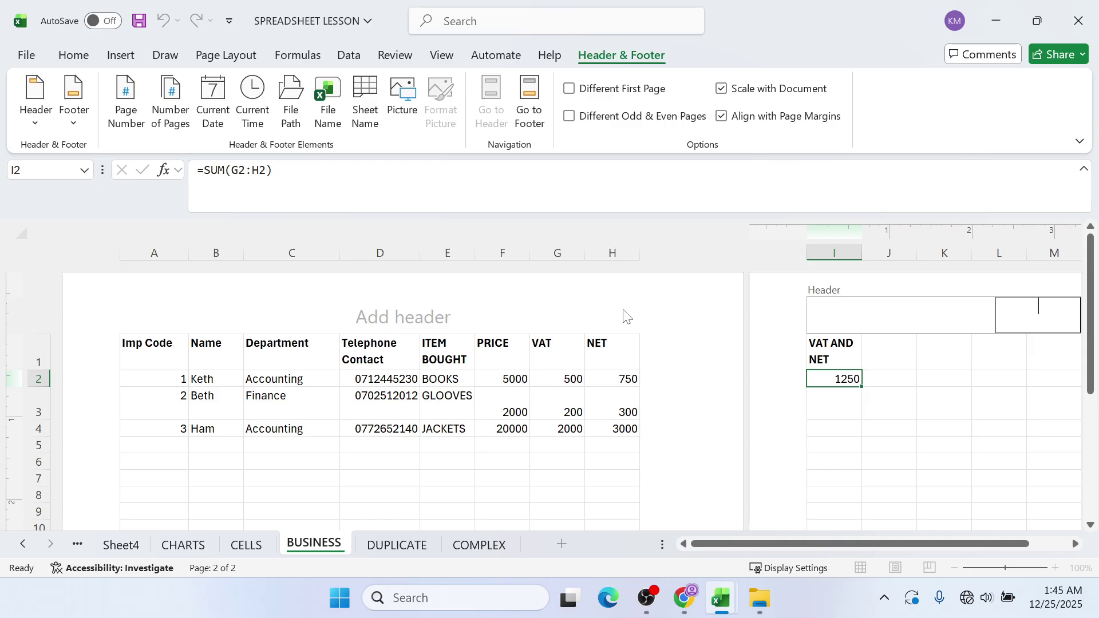
- Type the author's full name into the BUSINESS sheet's centre header, then move to the footer
left_click(464, 327)
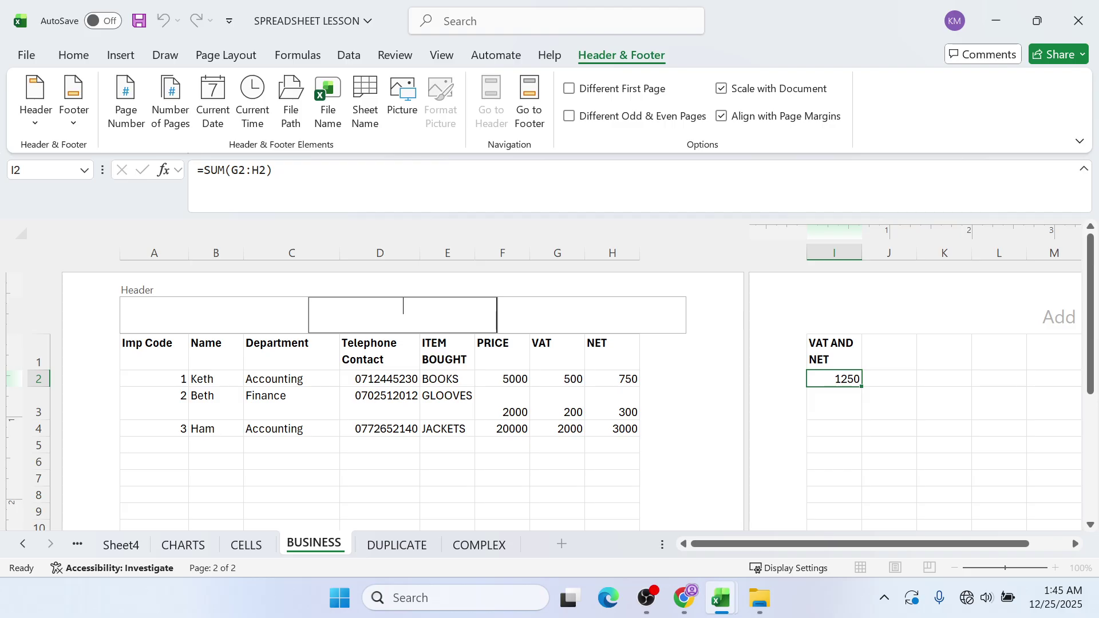
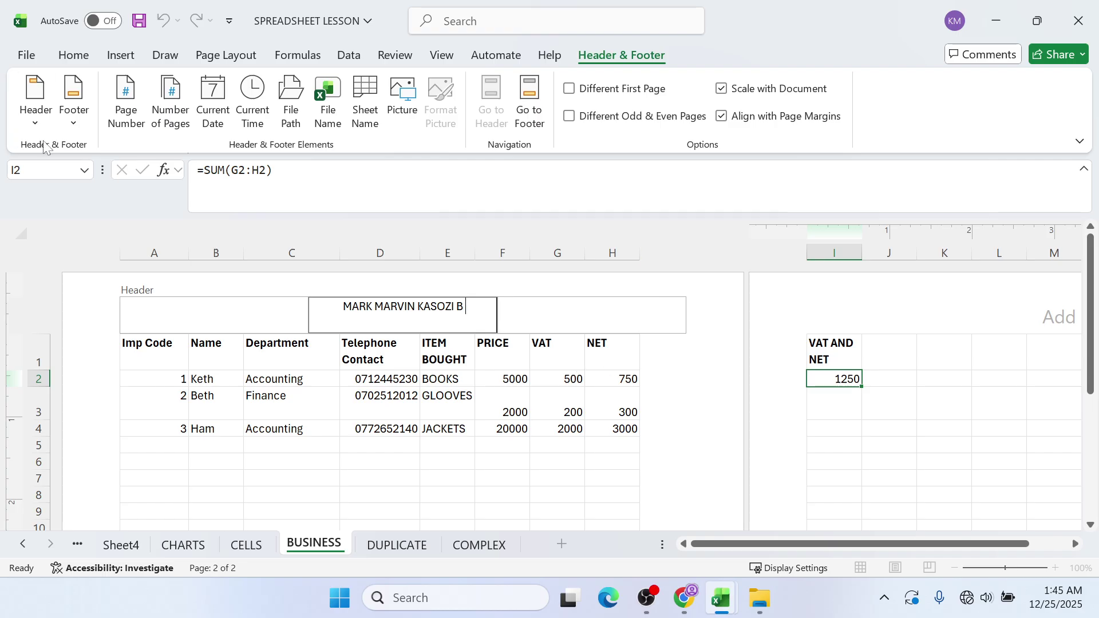
left_click(529, 118)
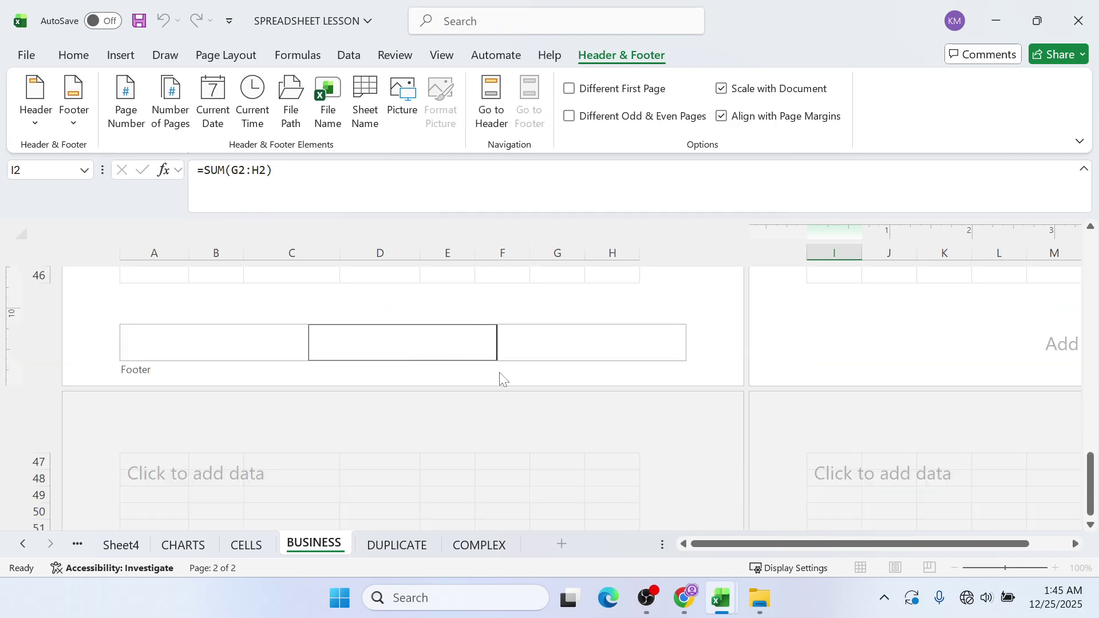
- Type text into the centre footer box and return to the resized Excel window
type("BU")
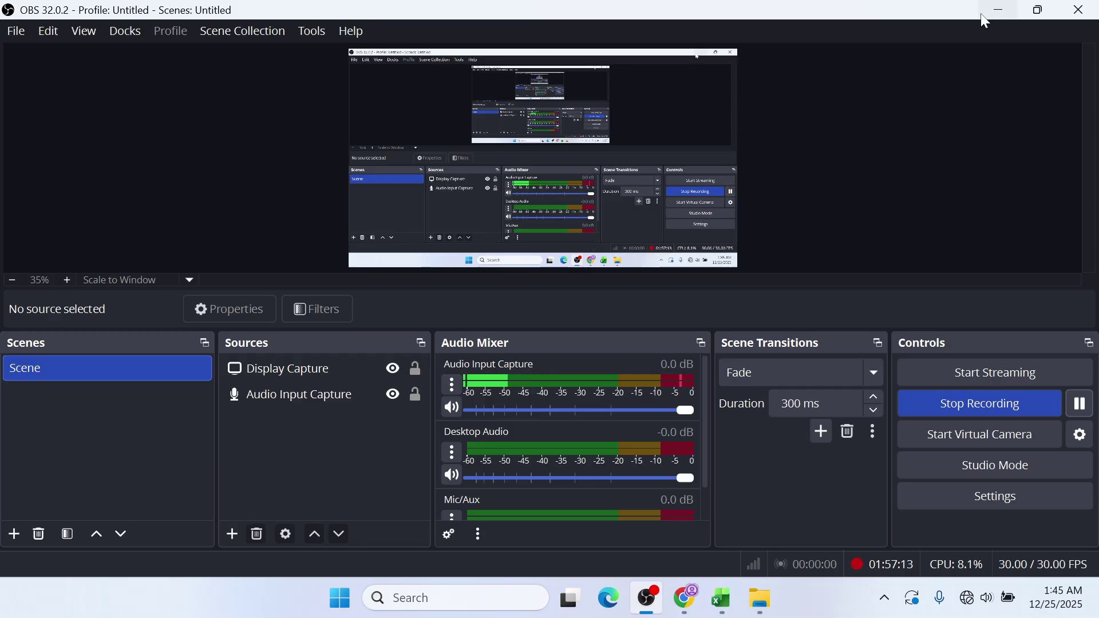
left_click(992, 13)
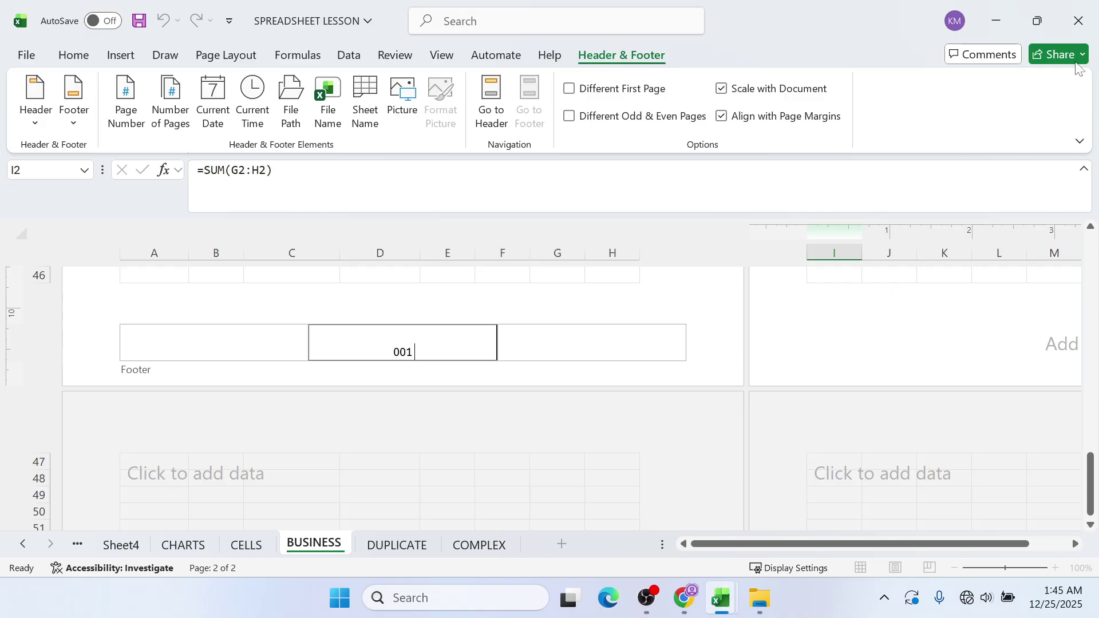
left_click(1036, 21)
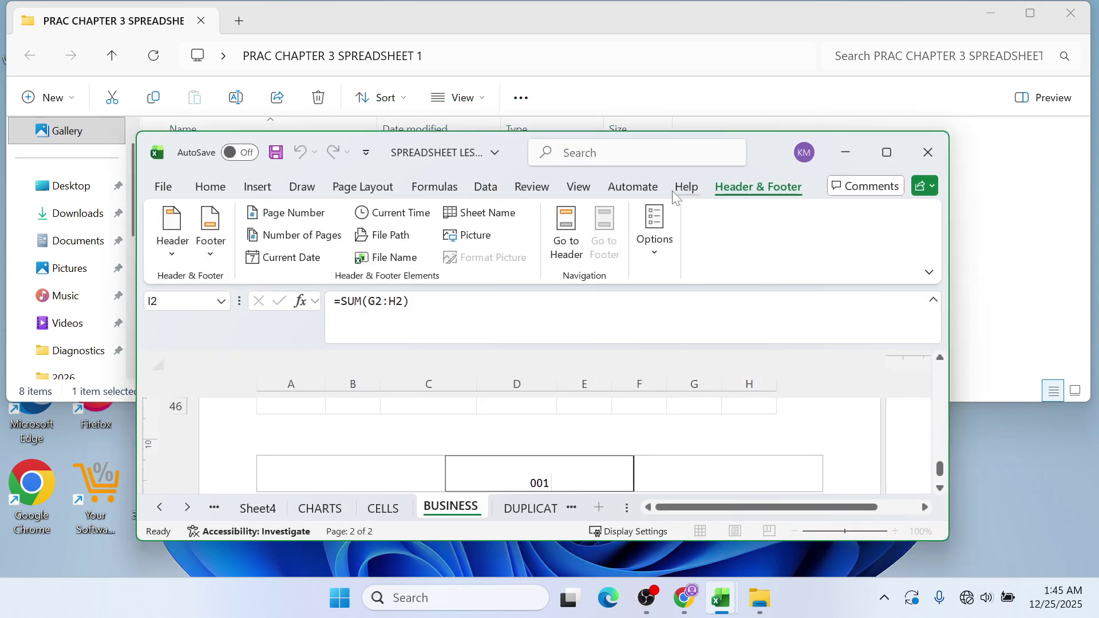
- Check Header & Footer page options without changes, then maximize the Excel window
left_click(670, 253)
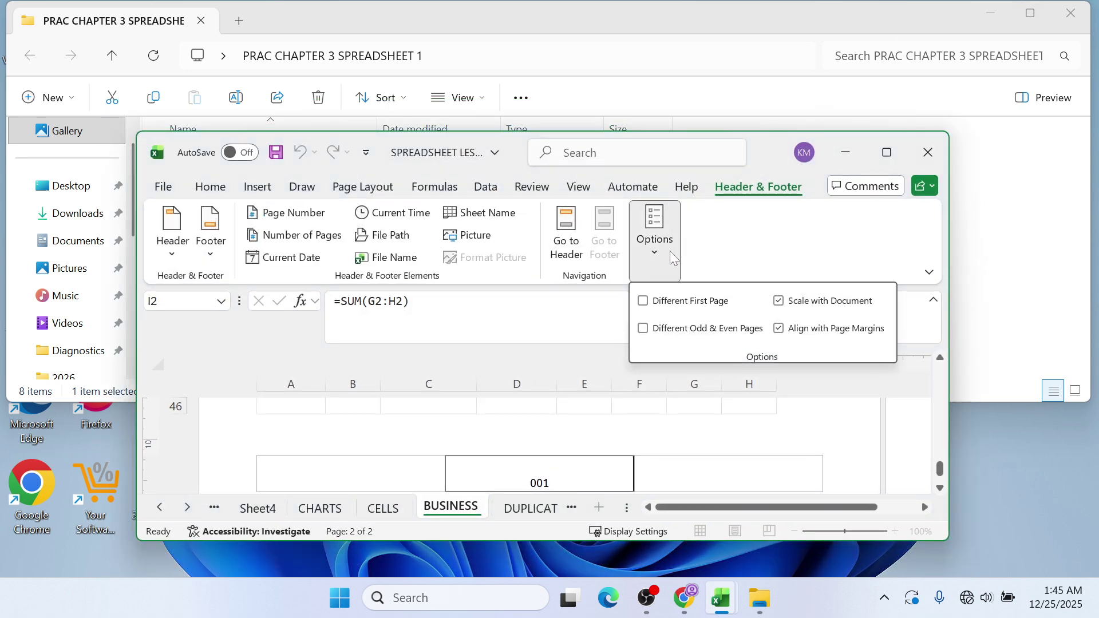
left_click(729, 234)
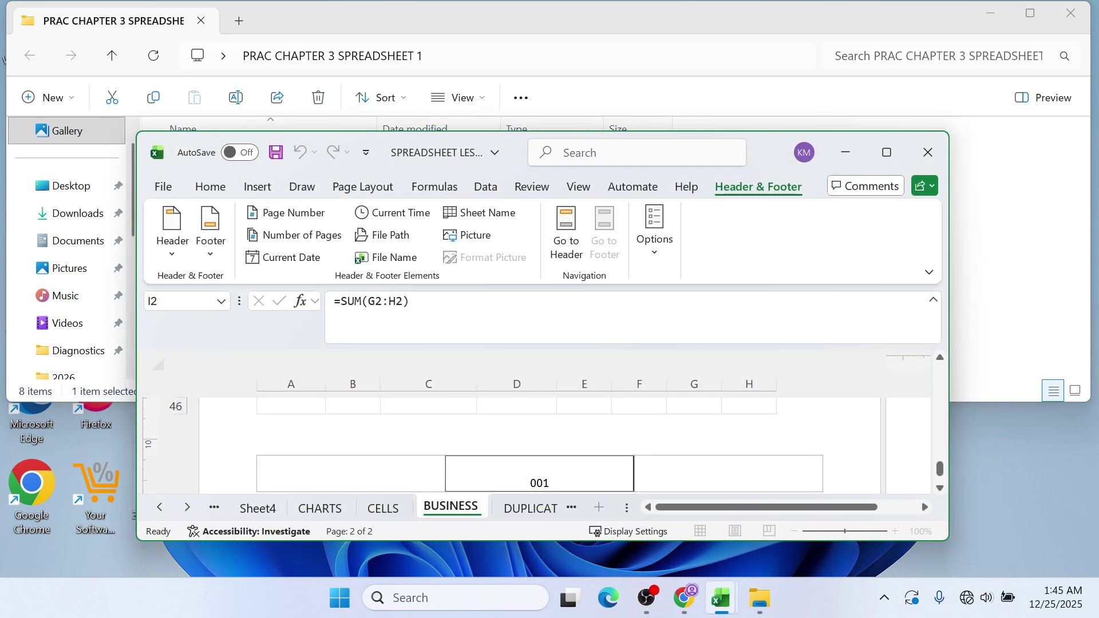
left_click_drag(941, 473, 939, 372)
left_click(886, 153)
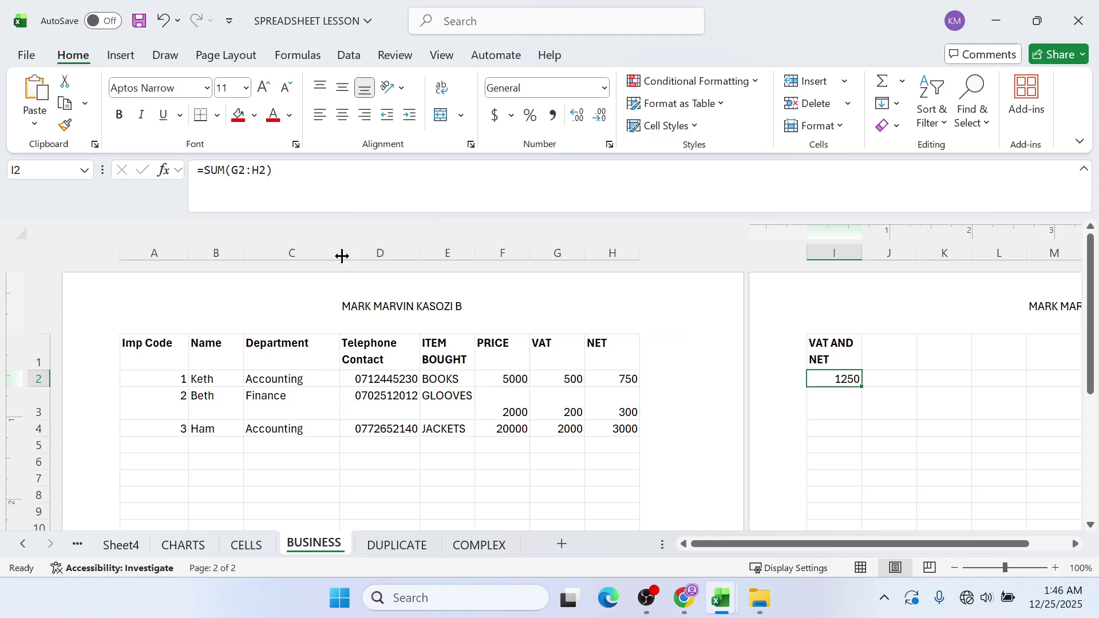
- Narrow columns C, I (VAT AND NET), G and D so the table fits one page
left_click_drag(340, 253, 321, 252)
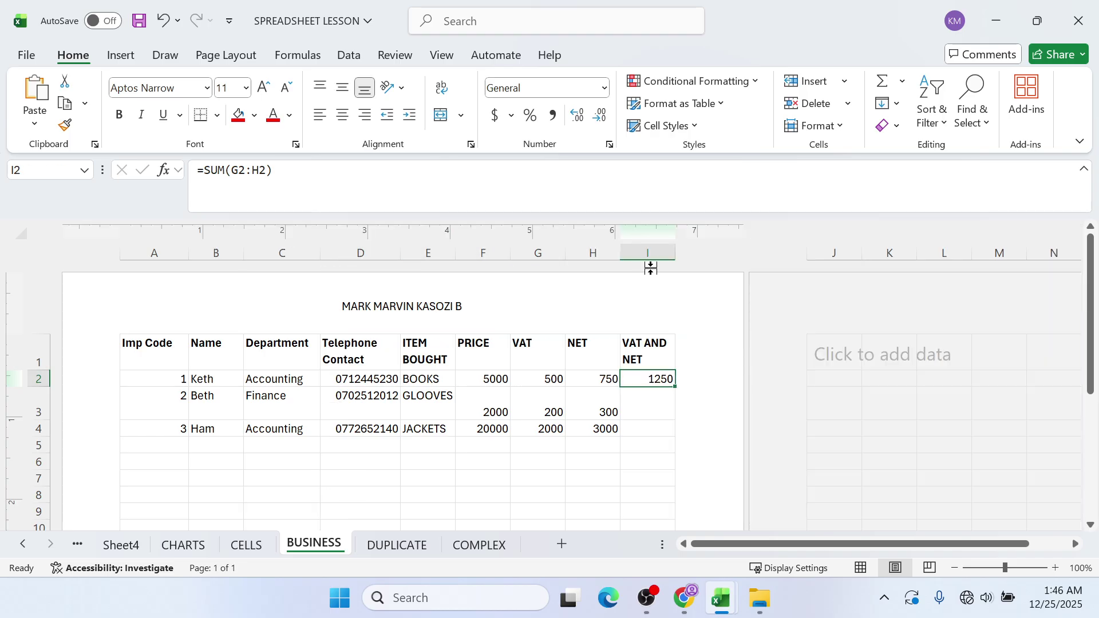
left_click_drag(674, 256, 662, 258)
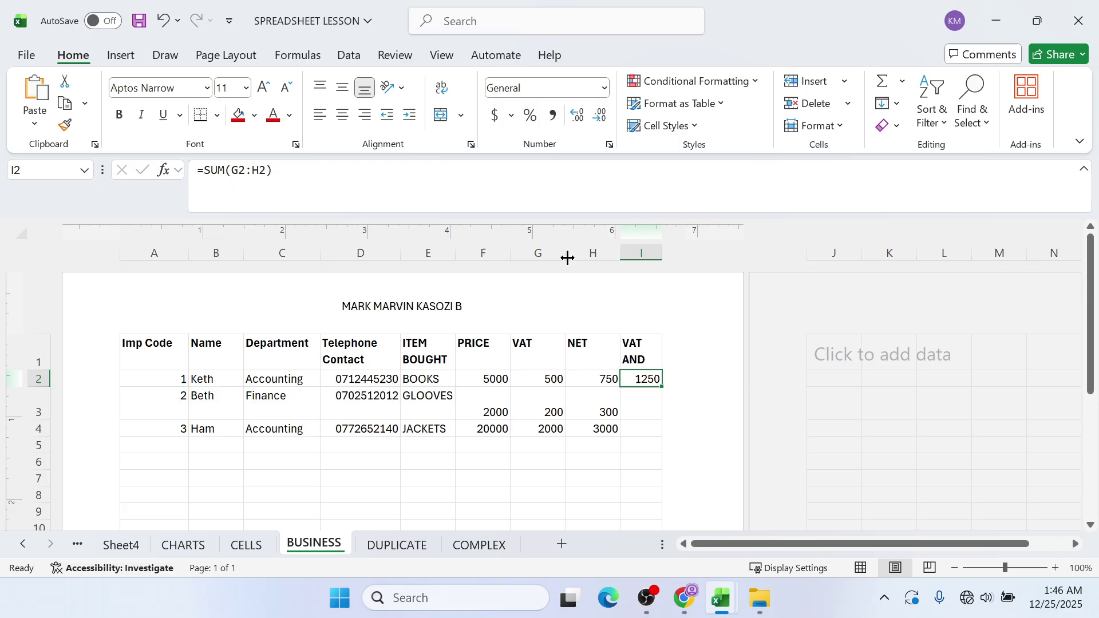
left_click_drag(564, 253, 555, 255)
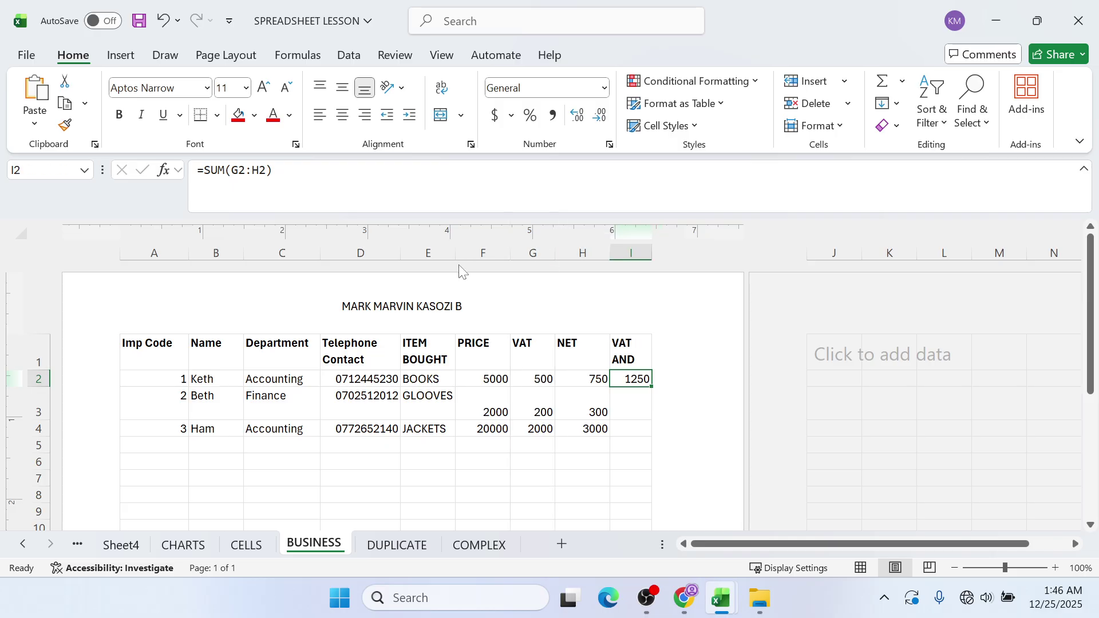
left_click_drag(401, 258, 393, 255)
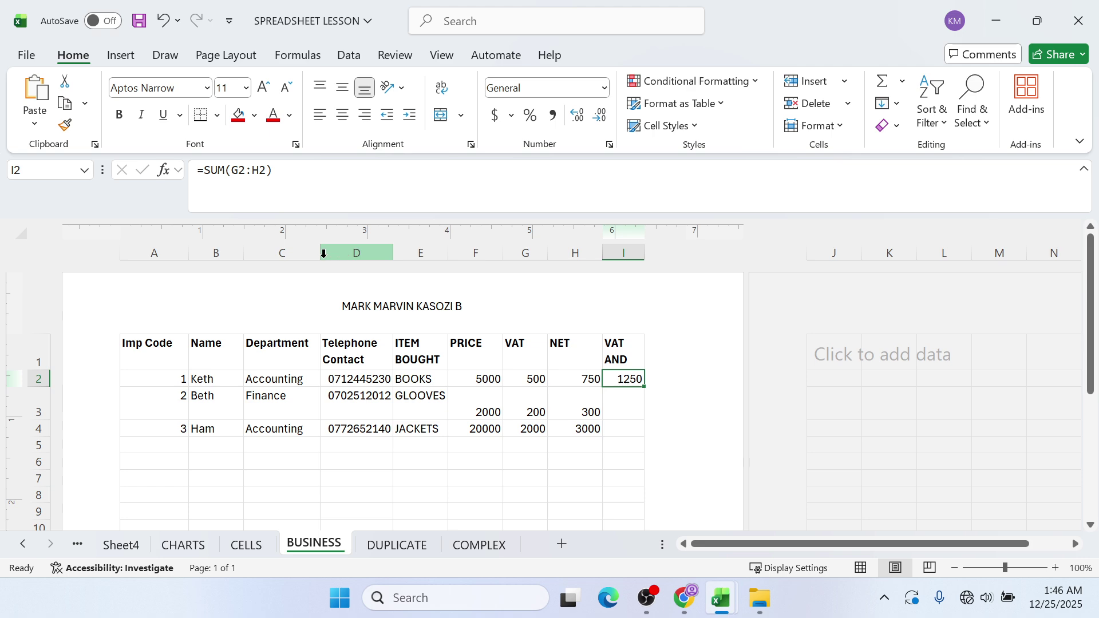
left_click_drag(319, 255, 315, 257)
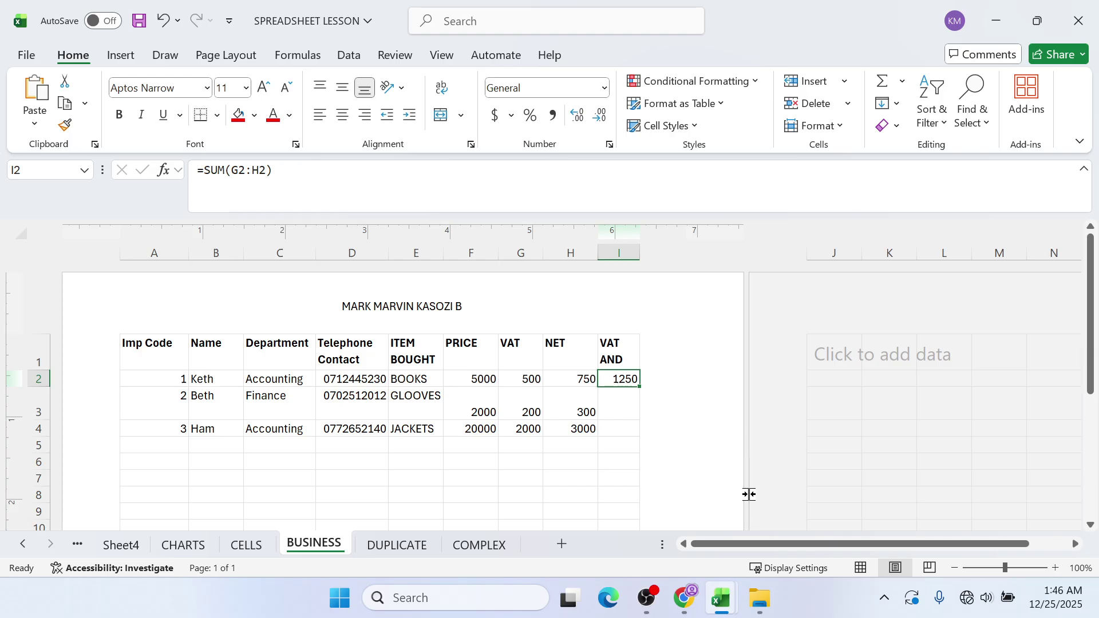
- Scroll up and down the page to confirm the header and the 001 footer
scroll(721, 500, "down", 1)
scroll(652, 479, "up", 1)
scroll(509, 412, "down", 6)
scroll(509, 412, "up", 6)
scroll(471, 372, "down", 15)
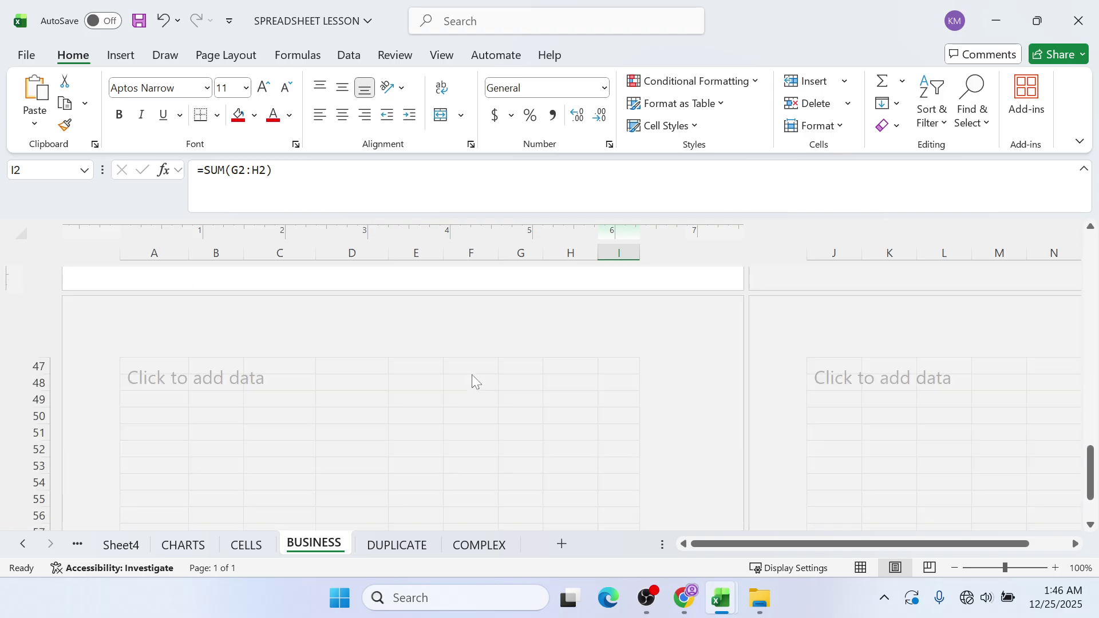
scroll(473, 380, "up", 3)
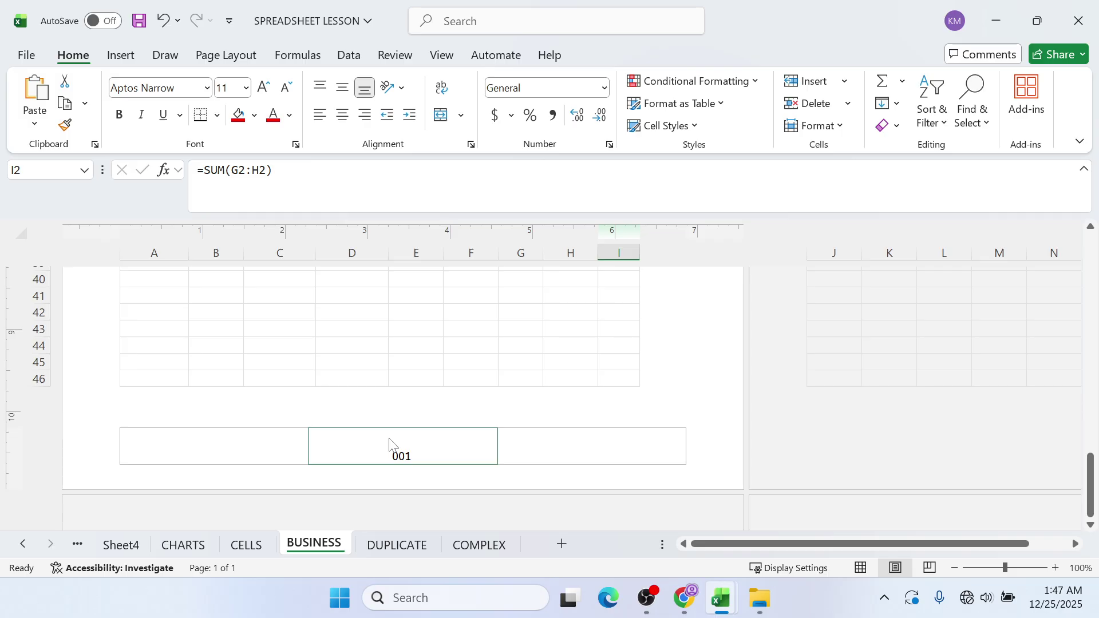
- Bring the SPREADSHEET 1 GUIDE PDF forward and scroll through lesson topics 1–22
scroll(389, 444, "up", 15)
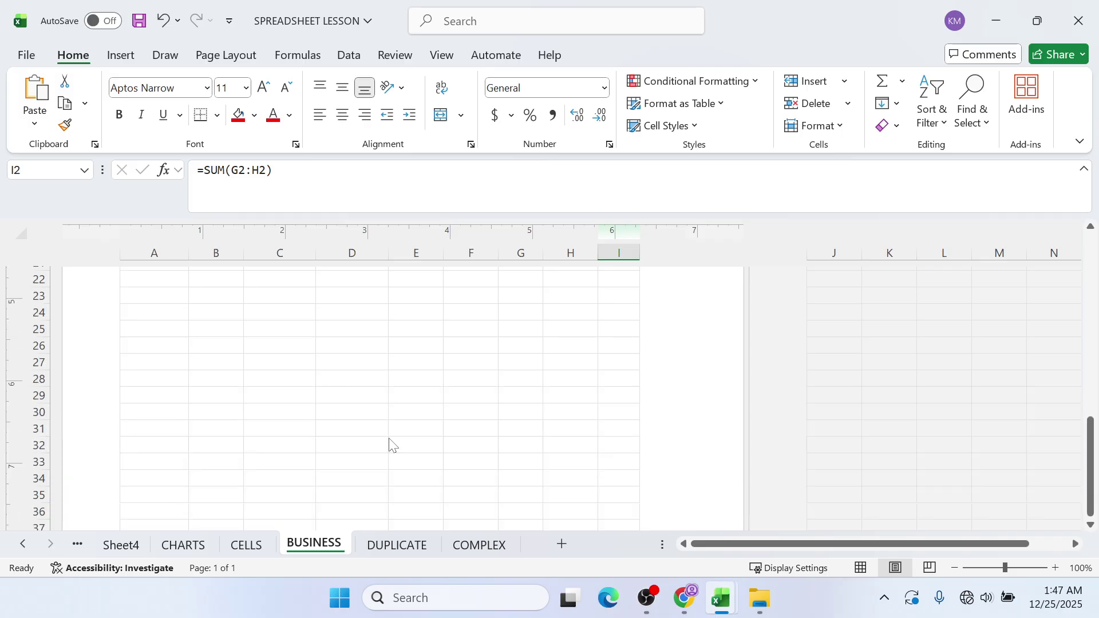
left_click(694, 606)
scroll(543, 343, "up", 5)
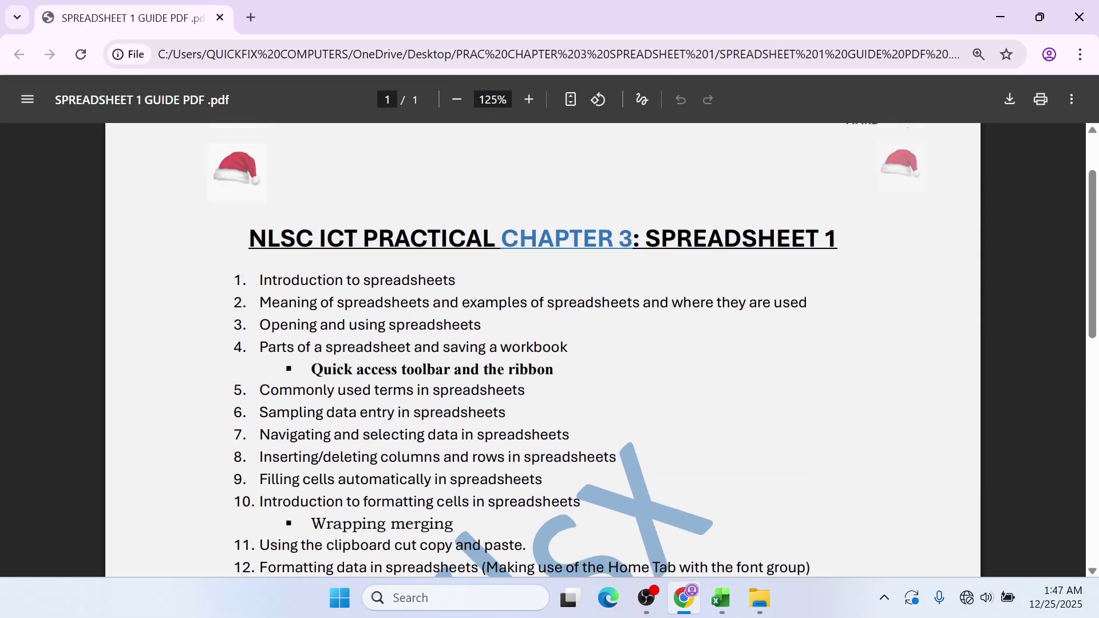
scroll(428, 506, "down", 10)
scroll(429, 512, "up", 2)
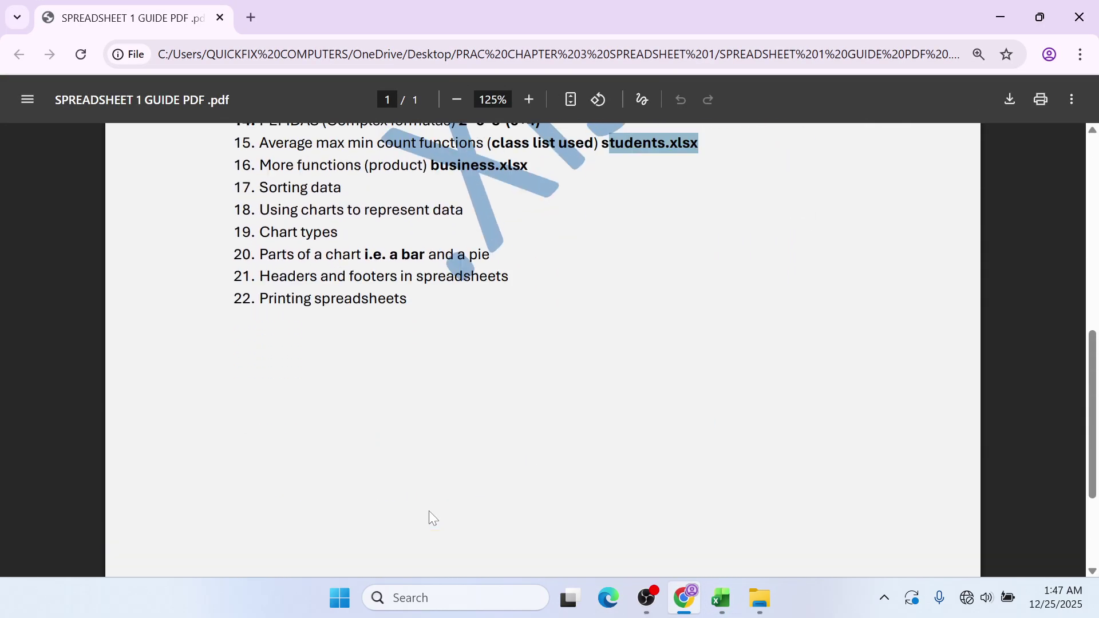
scroll(432, 518, "up", 1)
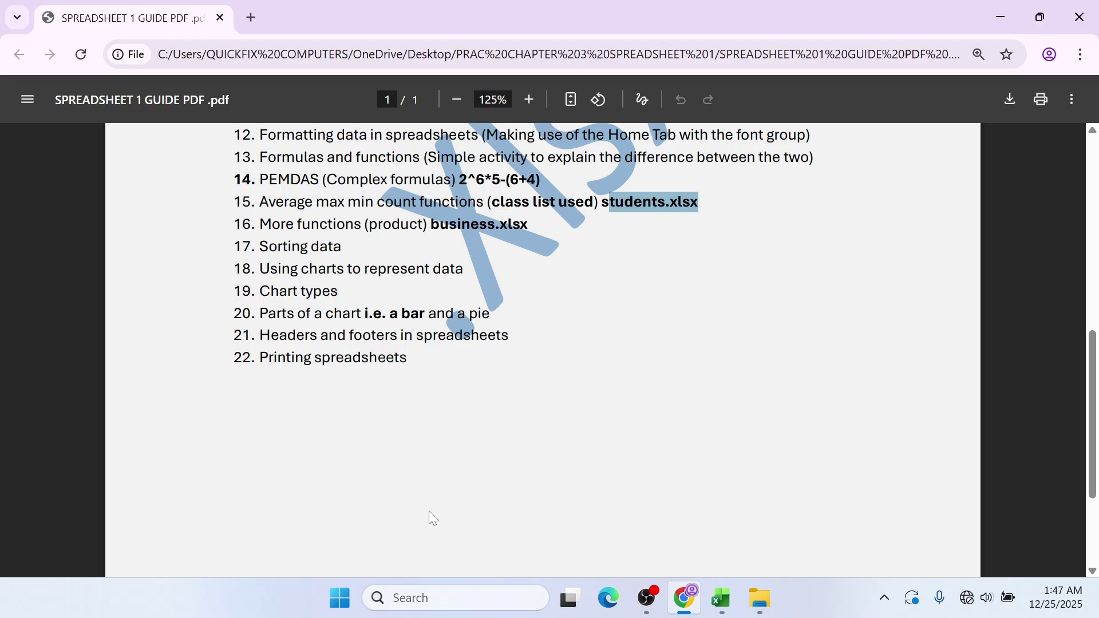
scroll(429, 512, "up", 8)
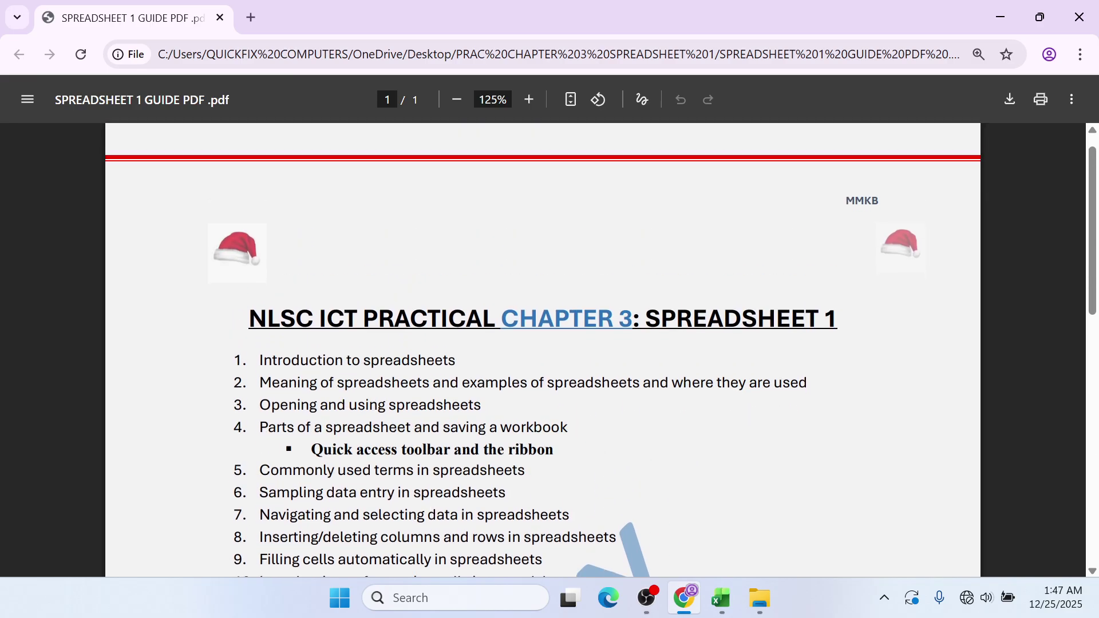
scroll(431, 516, "down", 3)
scroll(430, 517, "up", 3)
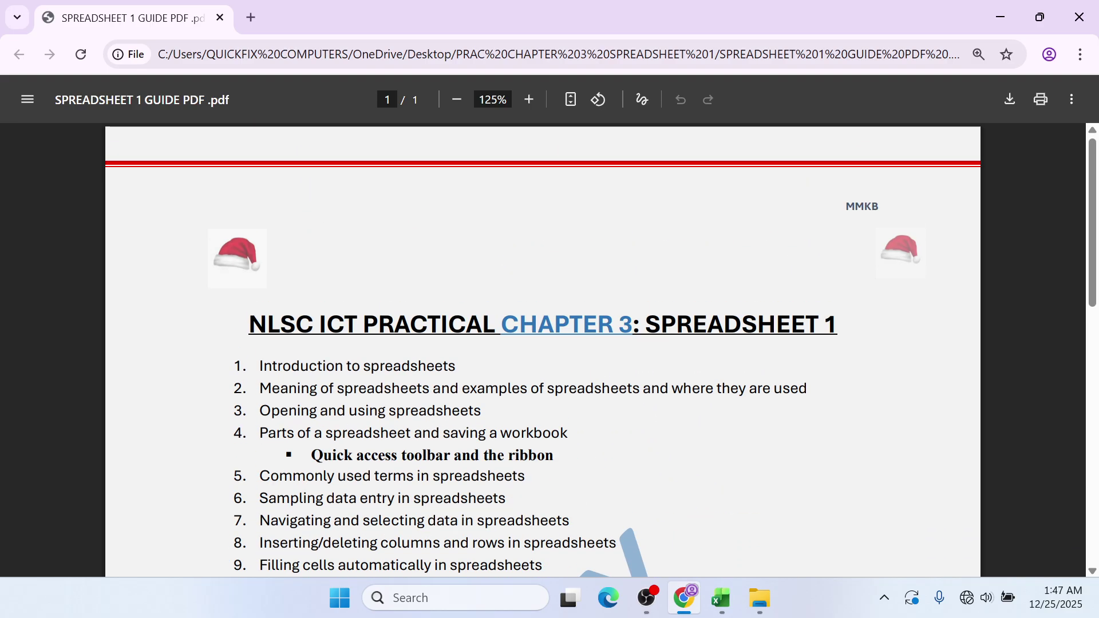
scroll(431, 517, "down", 3)
scroll(431, 517, "down", 3)
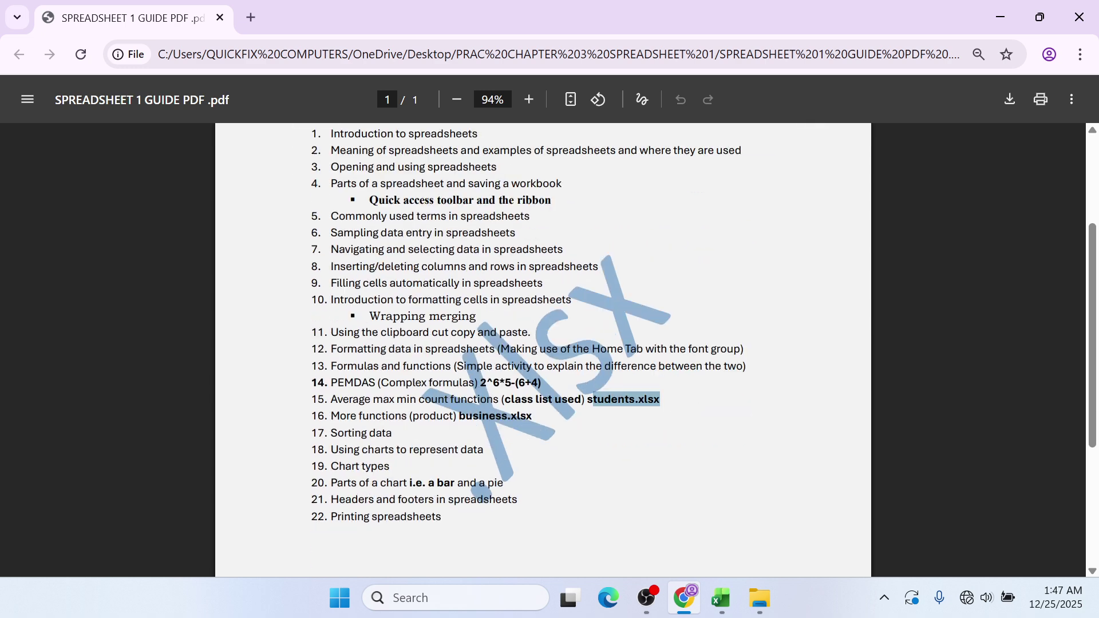
scroll(430, 517, "up", 3)
scroll(445, 416, "down", 7)
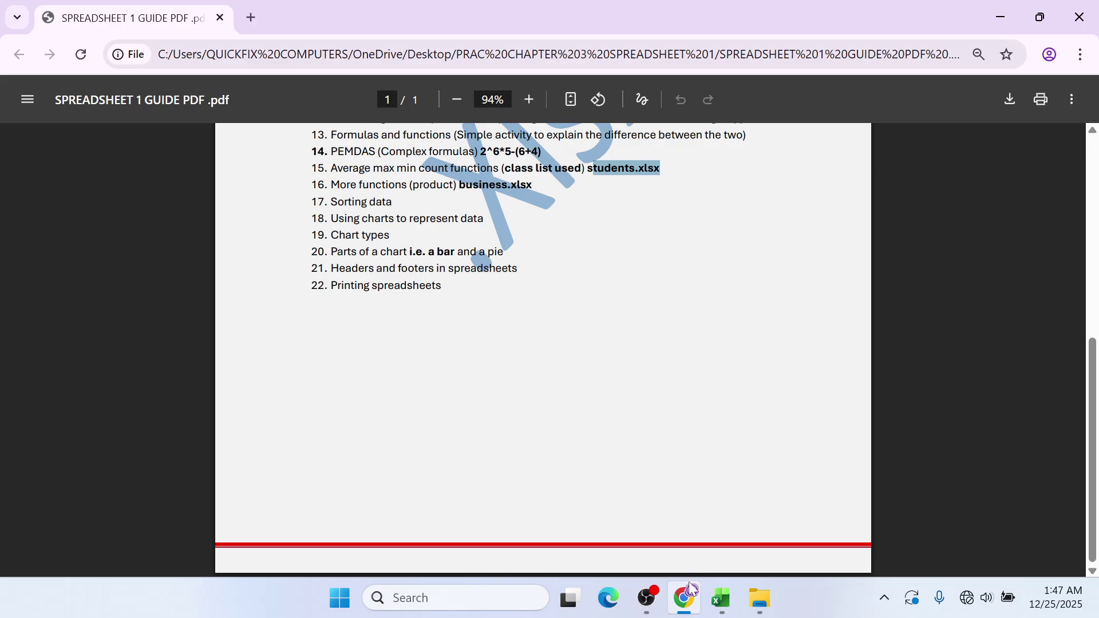
left_click(648, 599)
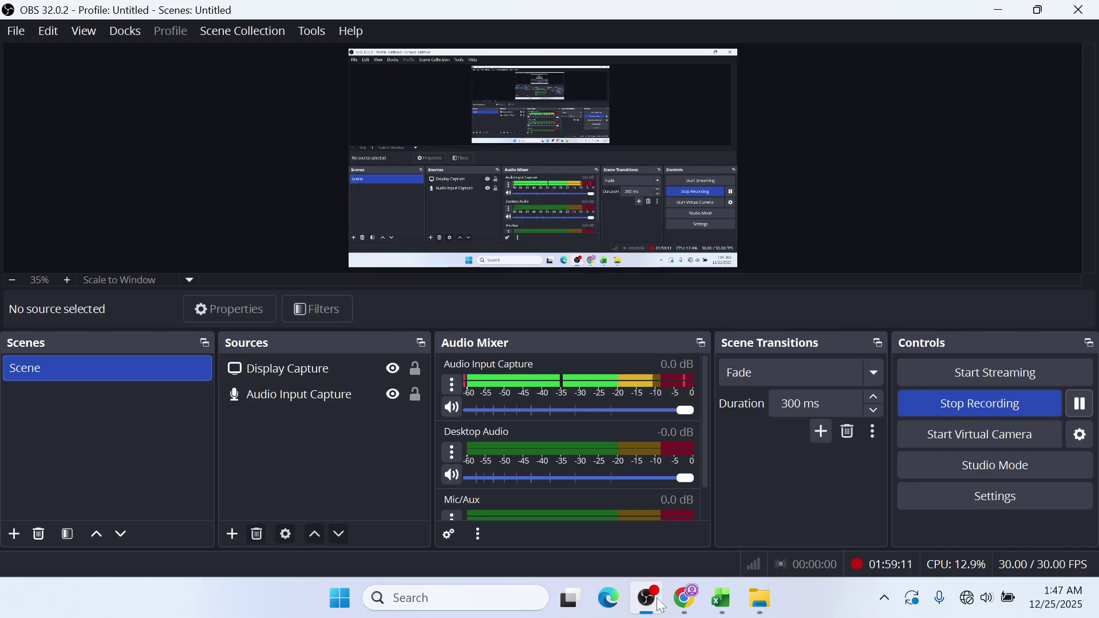
left_click(659, 603)
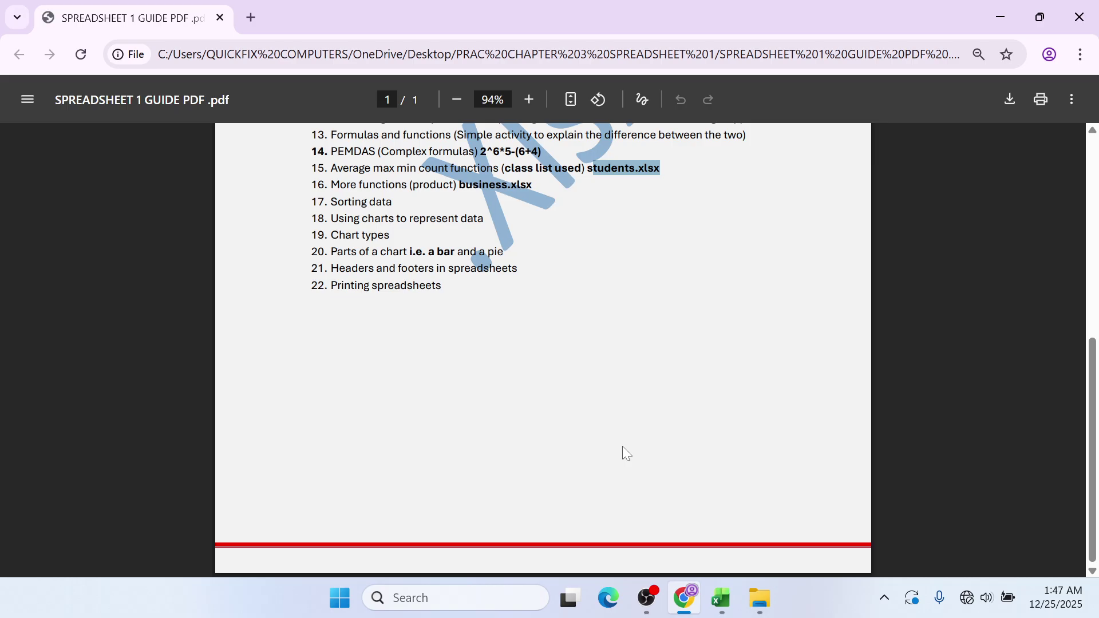
- Bring the separate BUSINESS workbook forward and close it
mouse_move(720, 598)
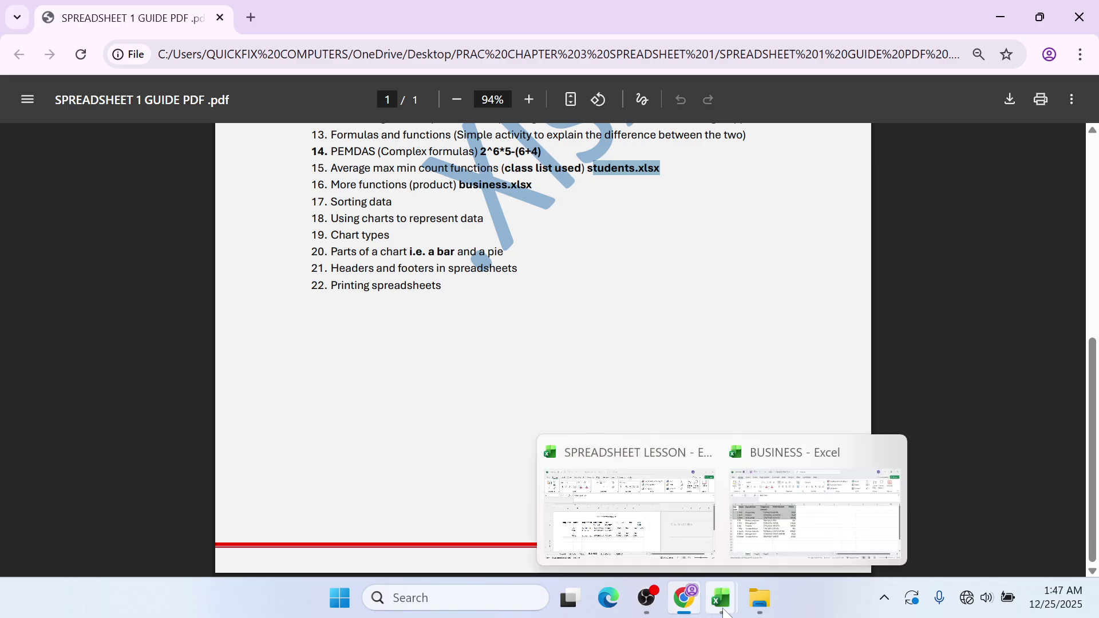
left_click(785, 544)
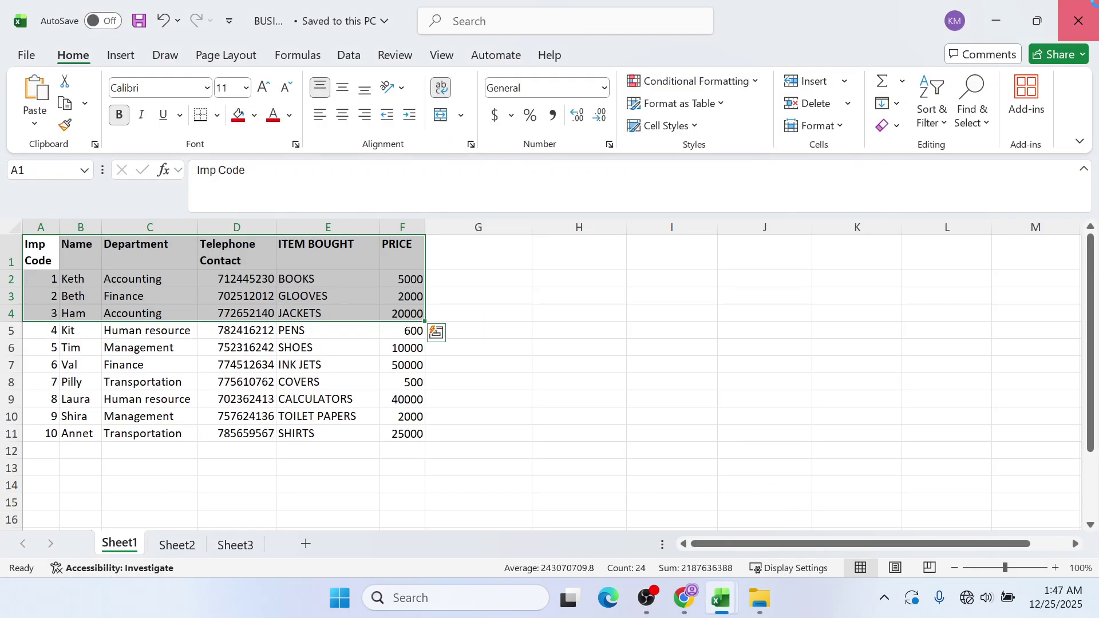
left_click(1078, 20)
- Move through Sheet4 and CHARTS to the STUDENTS sheet with the MID line chart
left_click(117, 545)
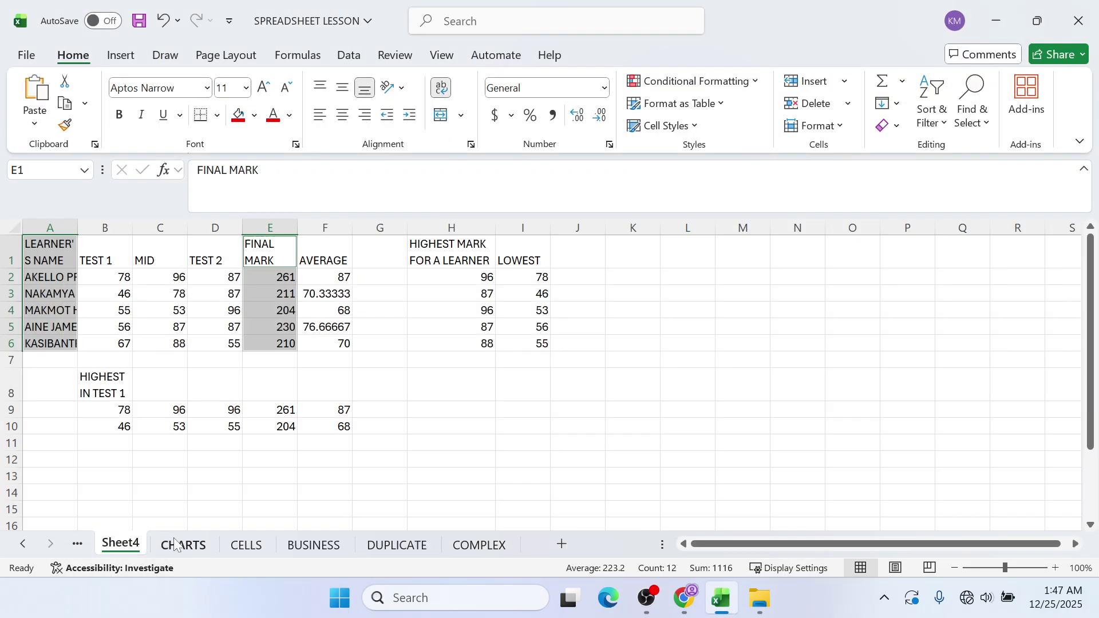
left_click(183, 545)
left_click(121, 544)
left_click(76, 544)
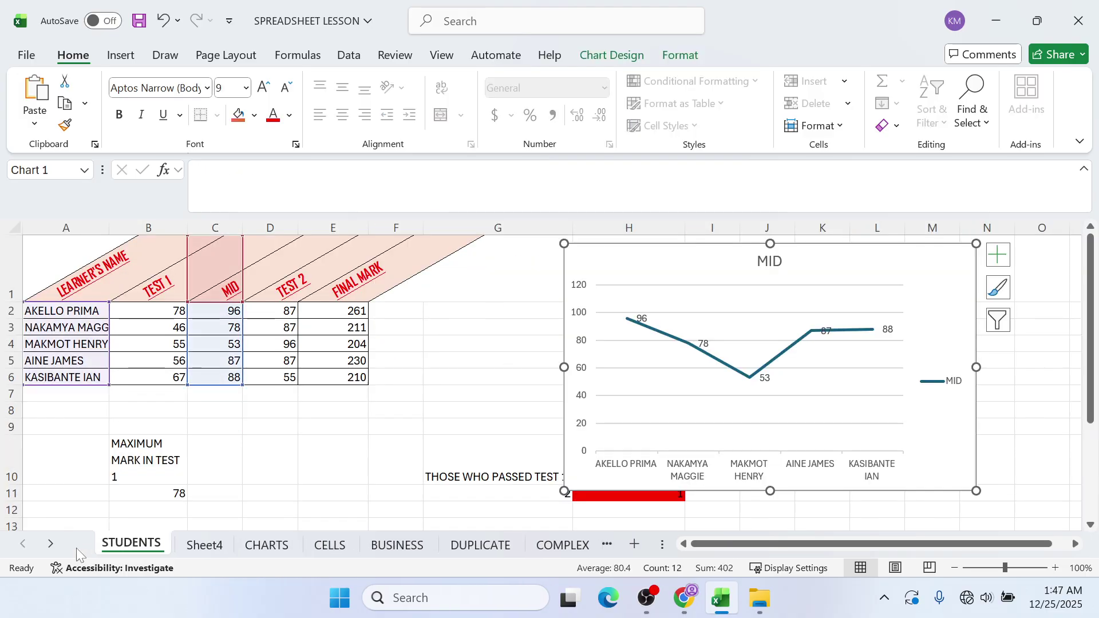
left_click(114, 543)
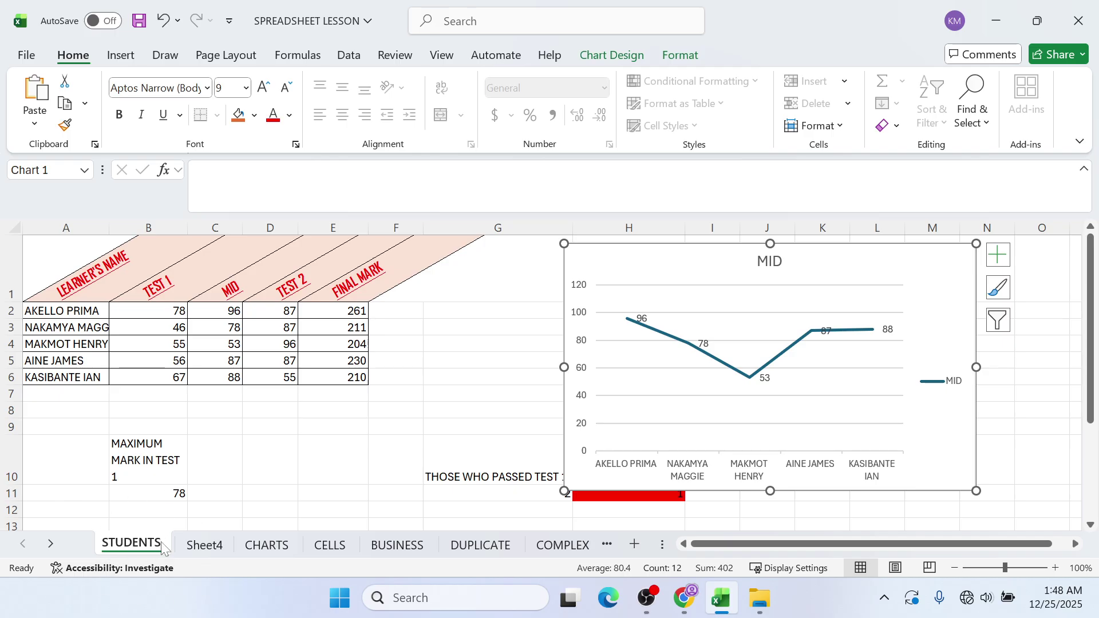
- Select HP LaserJet 5200 PCL6 Class Driver as the printer, keeping Normal margins
left_click(20, 54)
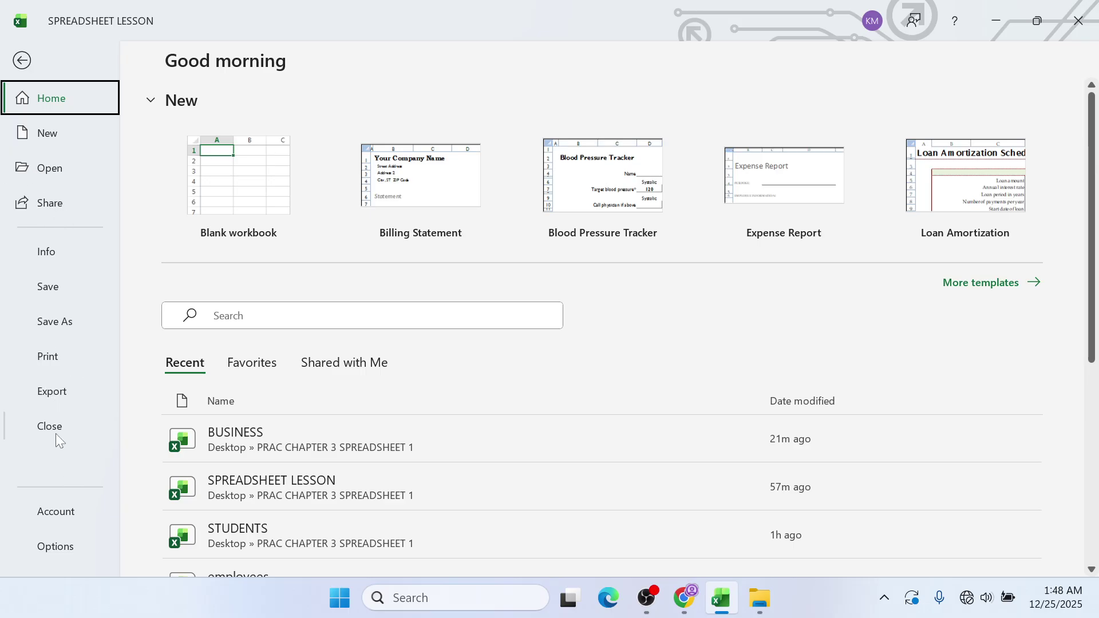
left_click(66, 362)
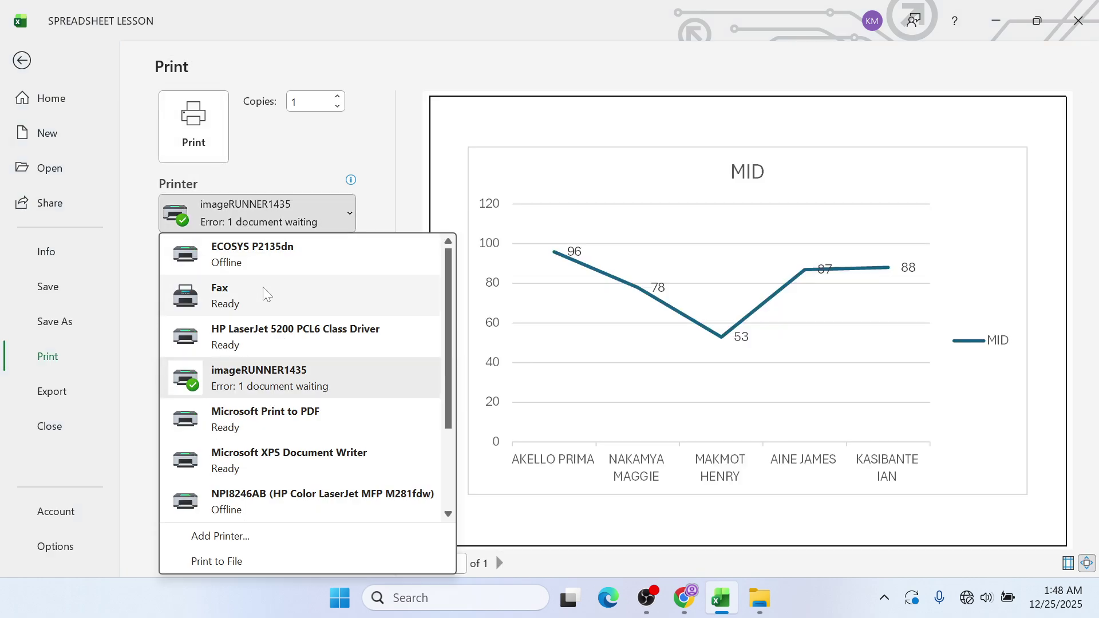
left_click(213, 322)
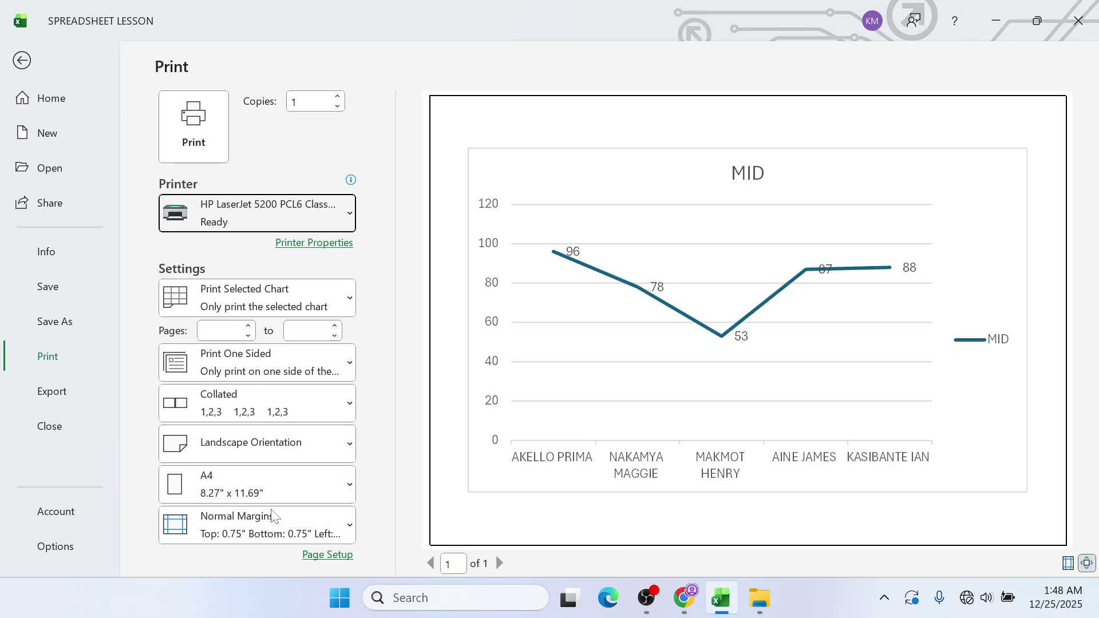
left_click(277, 525)
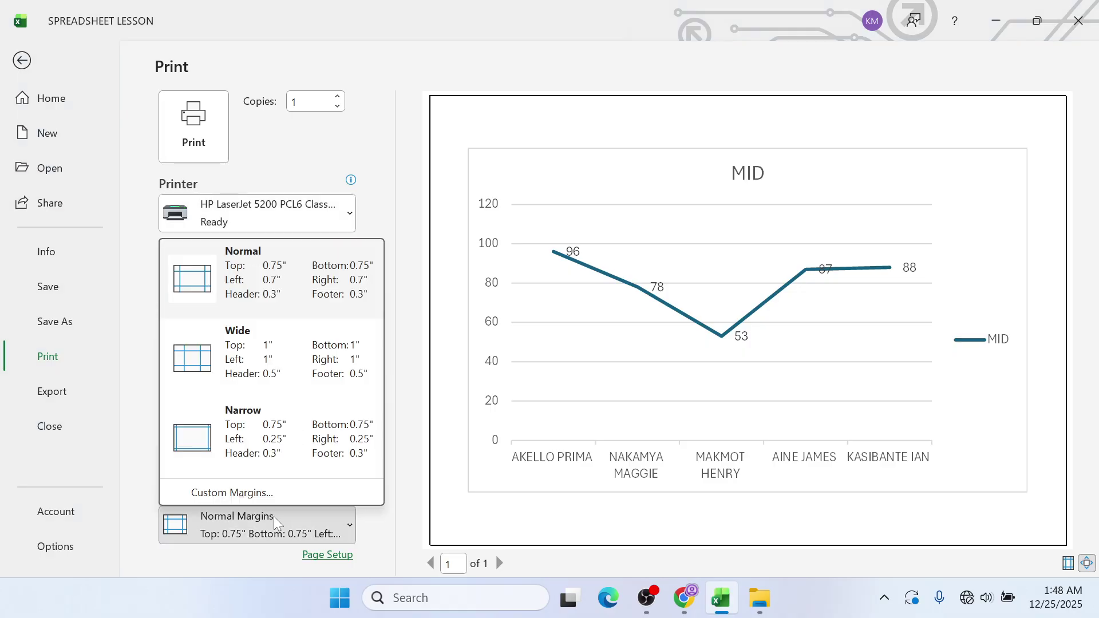
left_click(275, 523)
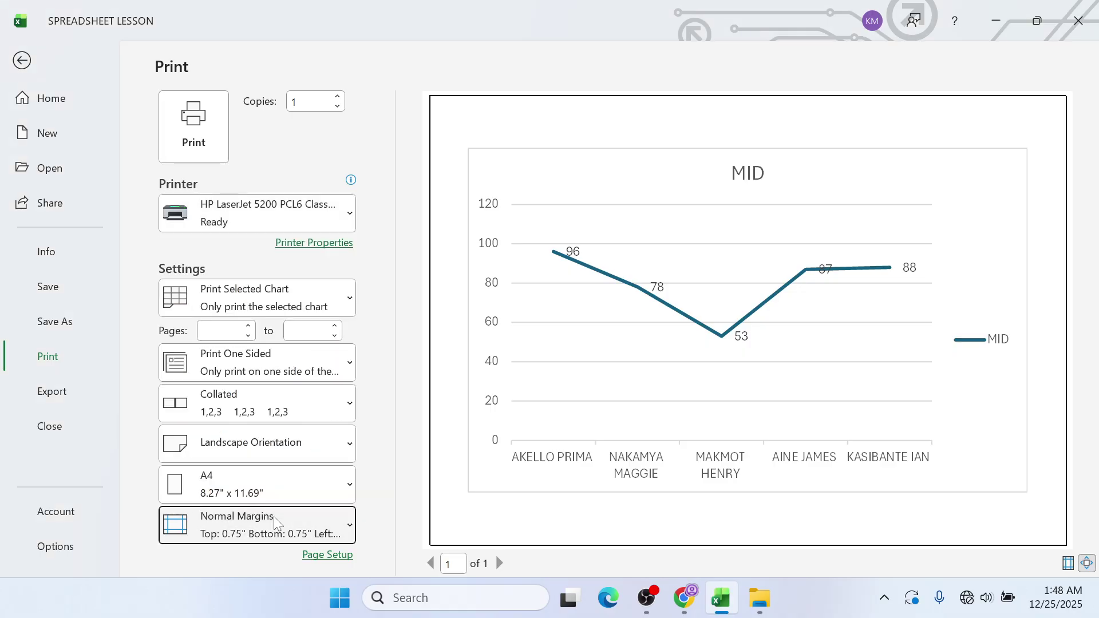
left_click(23, 60)
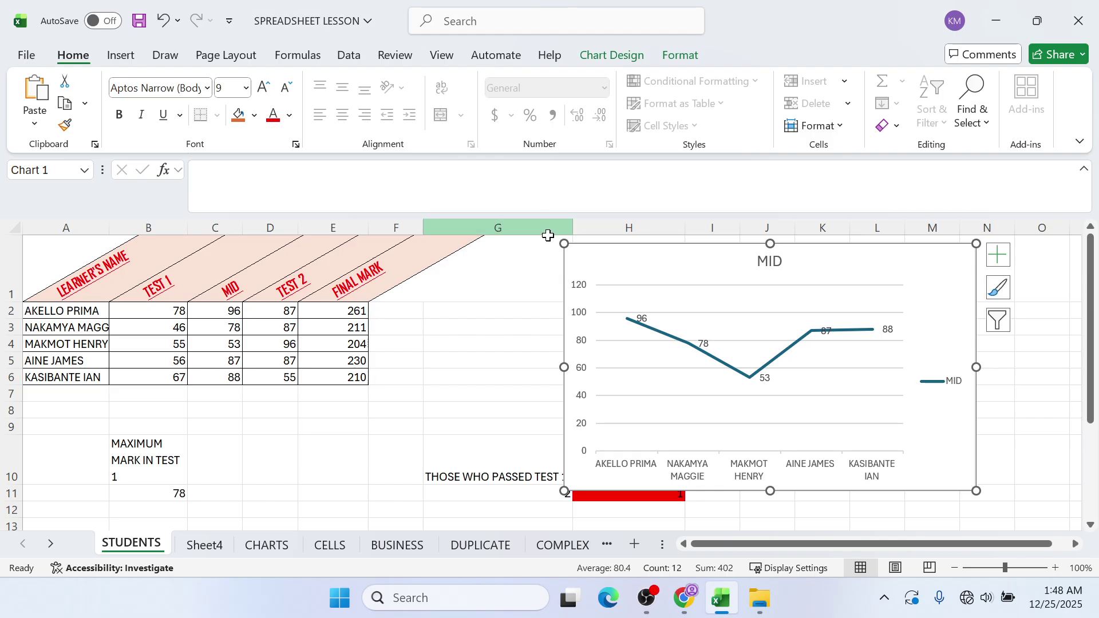
- Reposition the MID line chart on the STUDENTS sheet
left_click_drag(600, 246, 59, 452)
left_click_drag(17, 506, 122, 524)
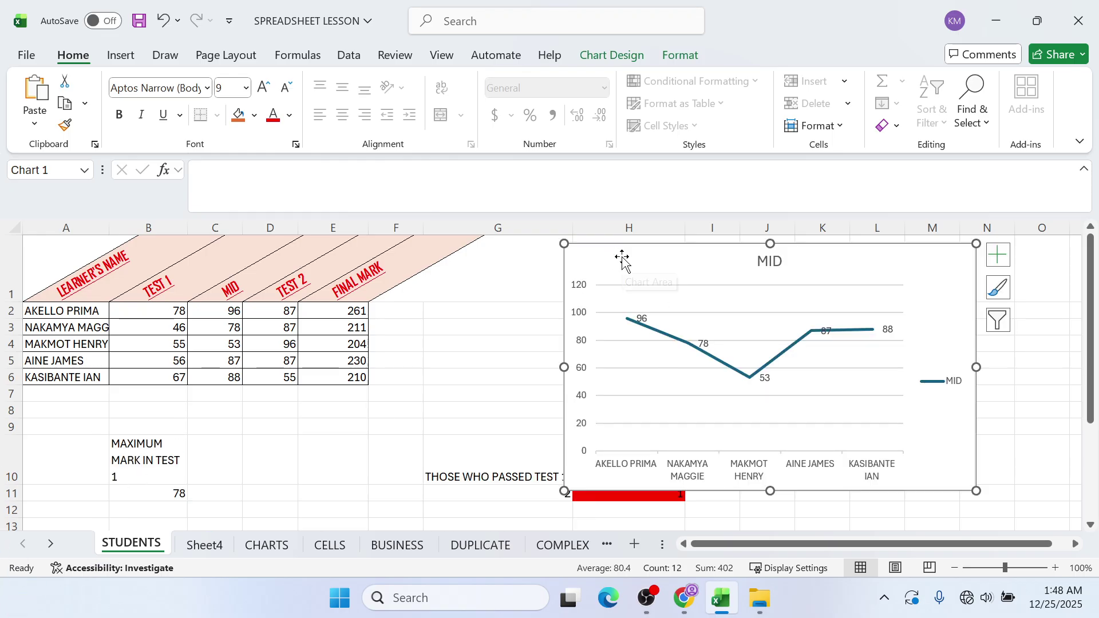
left_click_drag(612, 259, 584, 266)
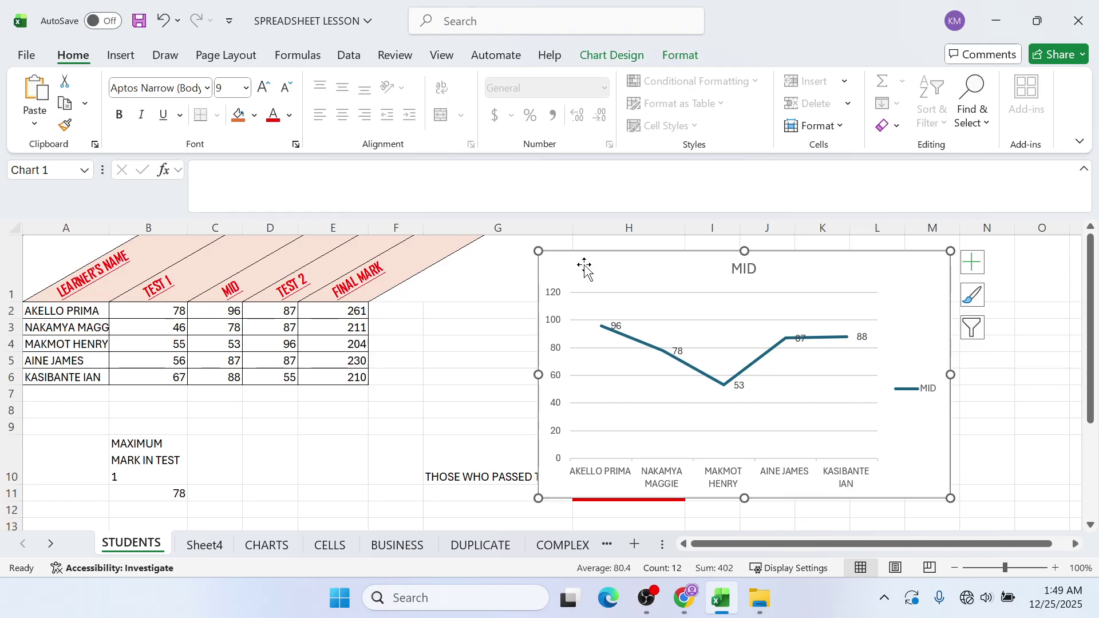
- Cut the MID chart, paste it onto Sheet4 at G8, and place it near A6
right_click(584, 267)
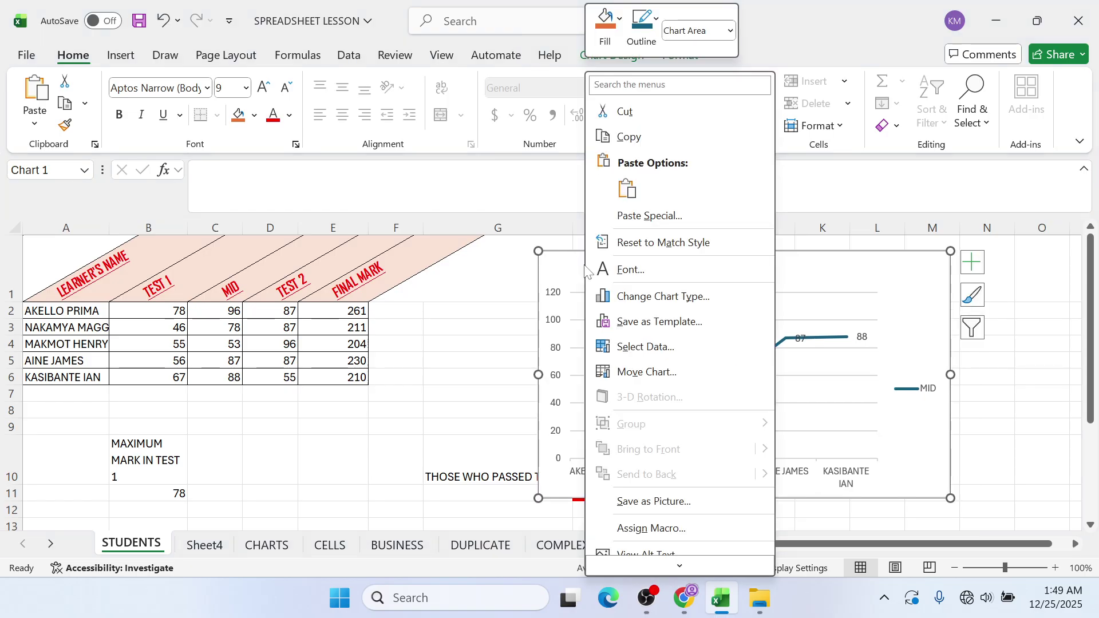
left_click(613, 113)
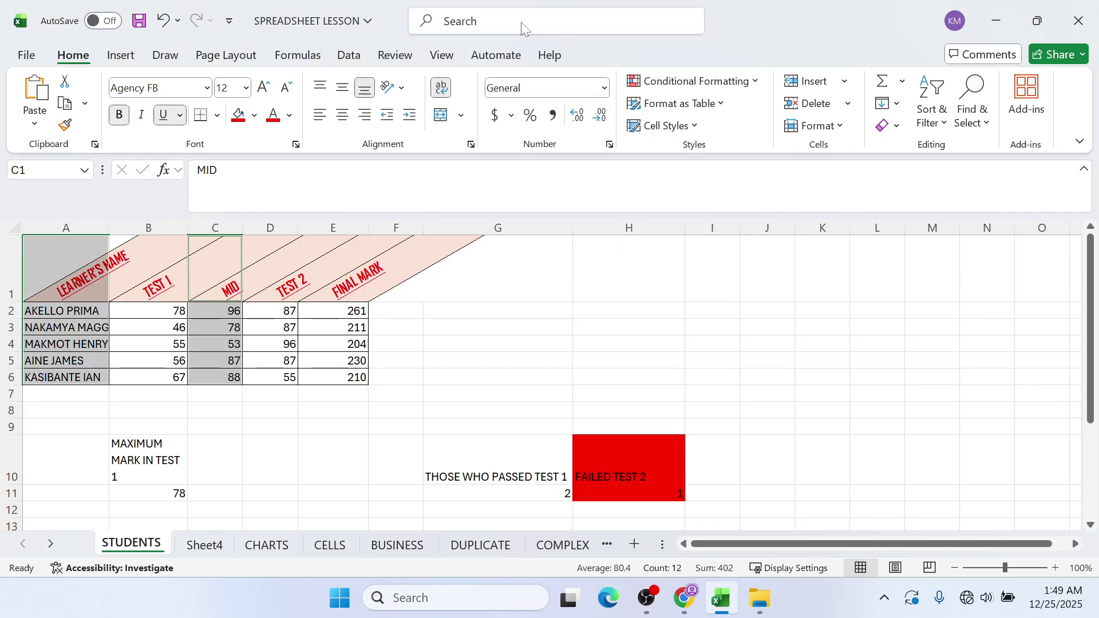
left_click(228, 545)
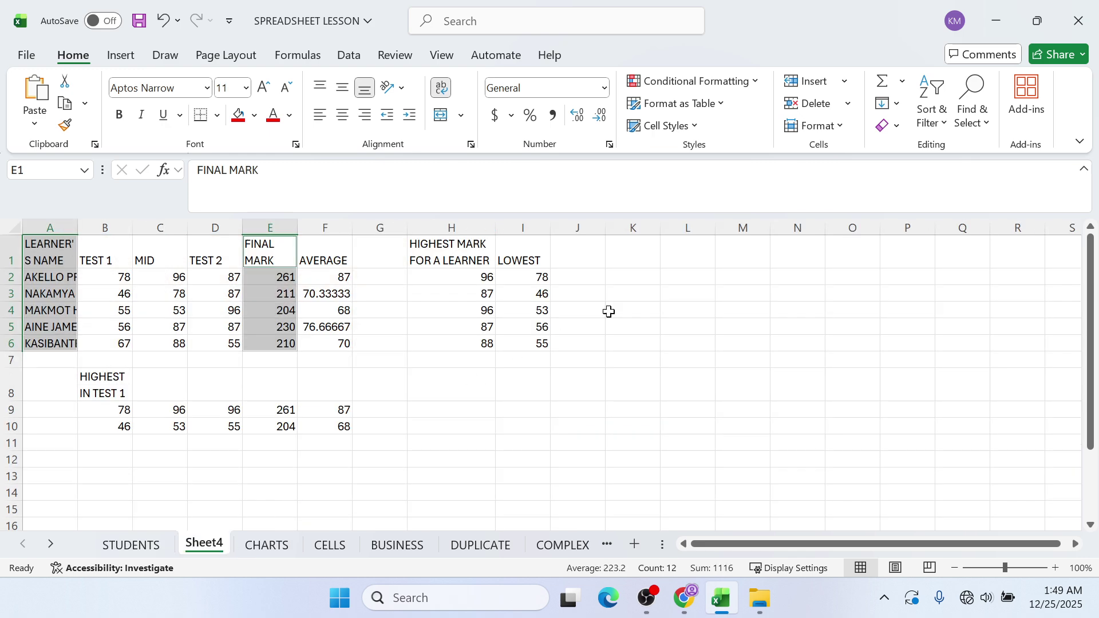
right_click(394, 398)
left_click(413, 116)
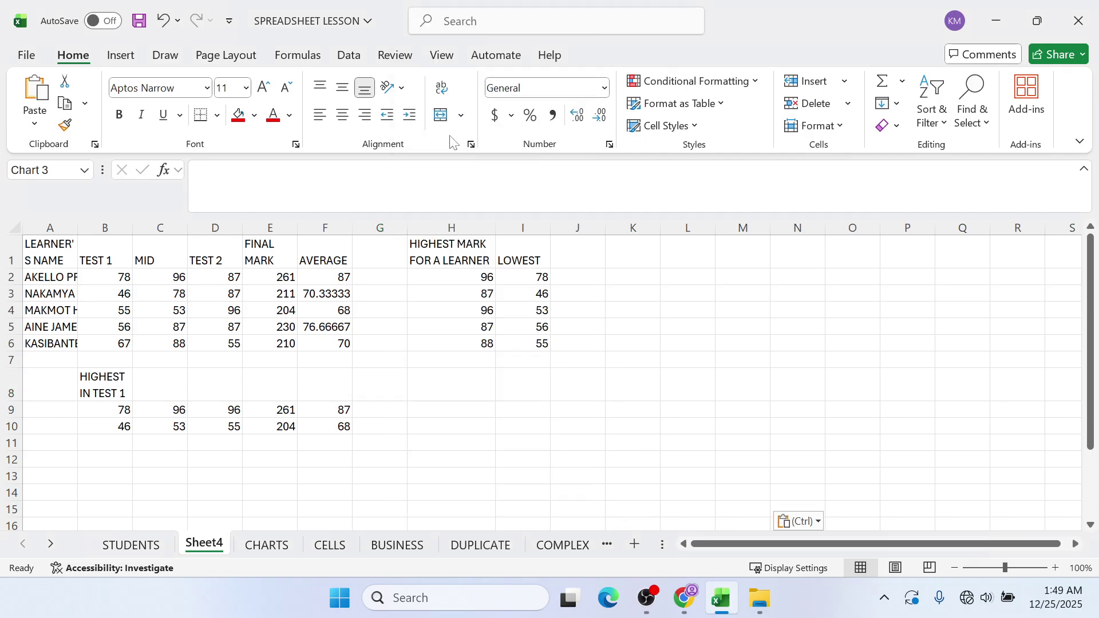
left_click_drag(400, 407, 71, 375)
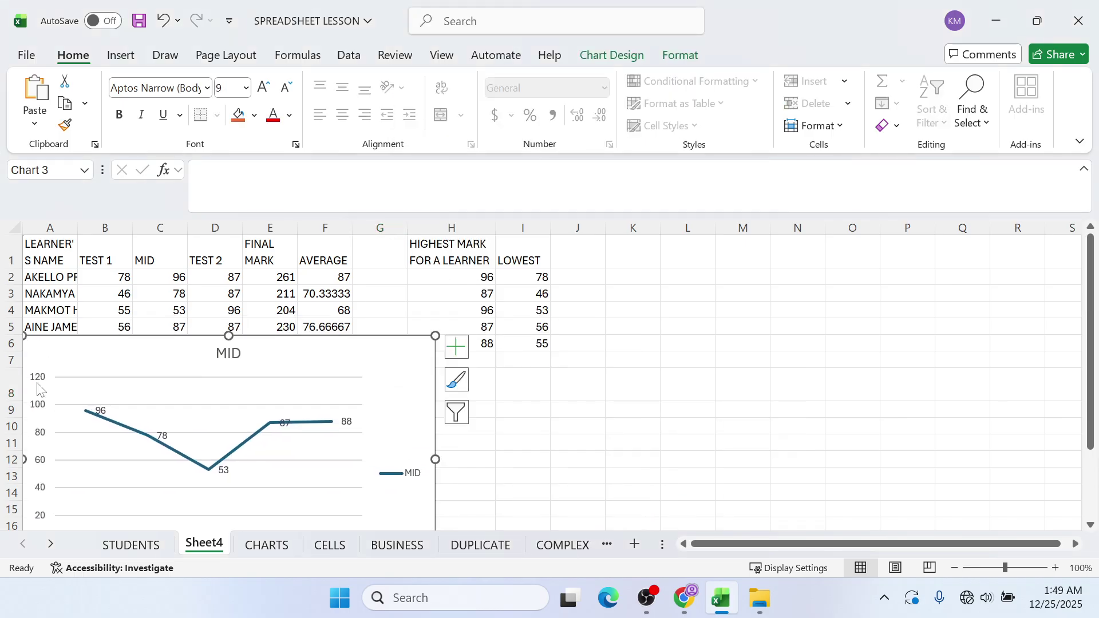
left_click(113, 548)
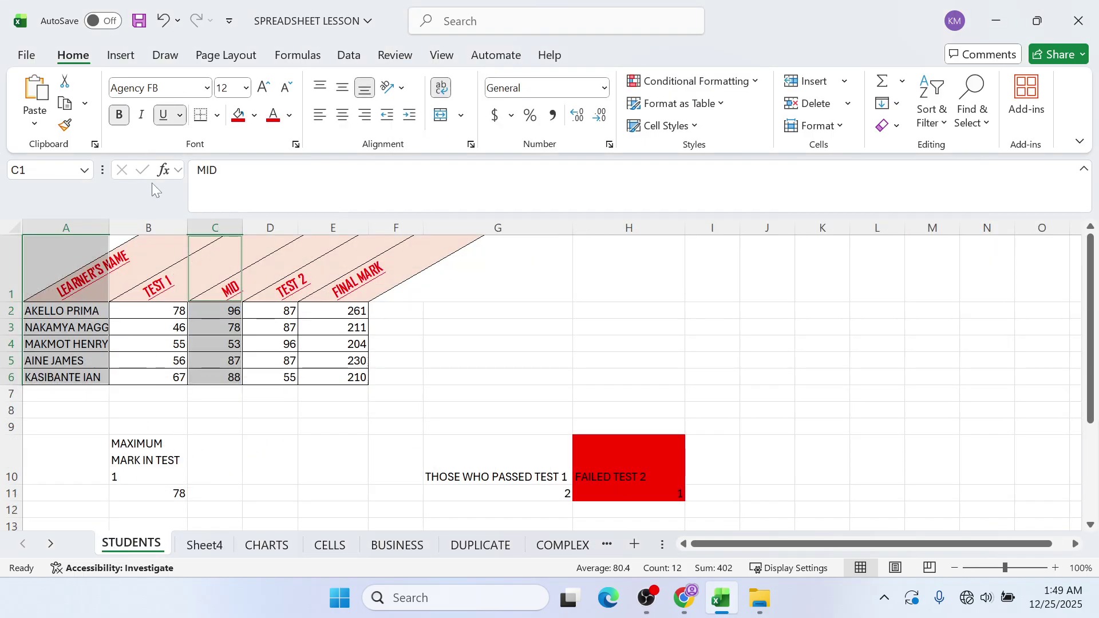
left_click(26, 55)
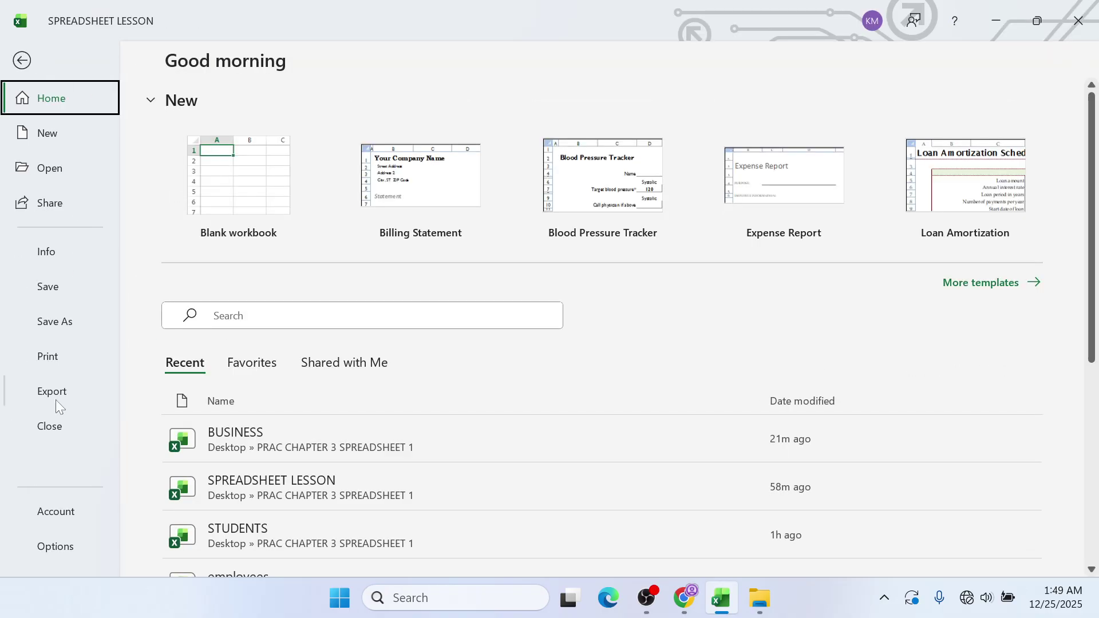
- Print the STUDENTS sheet with Fit Sheet on One Page scaling on the HP LaserJet 5200
left_click(59, 371)
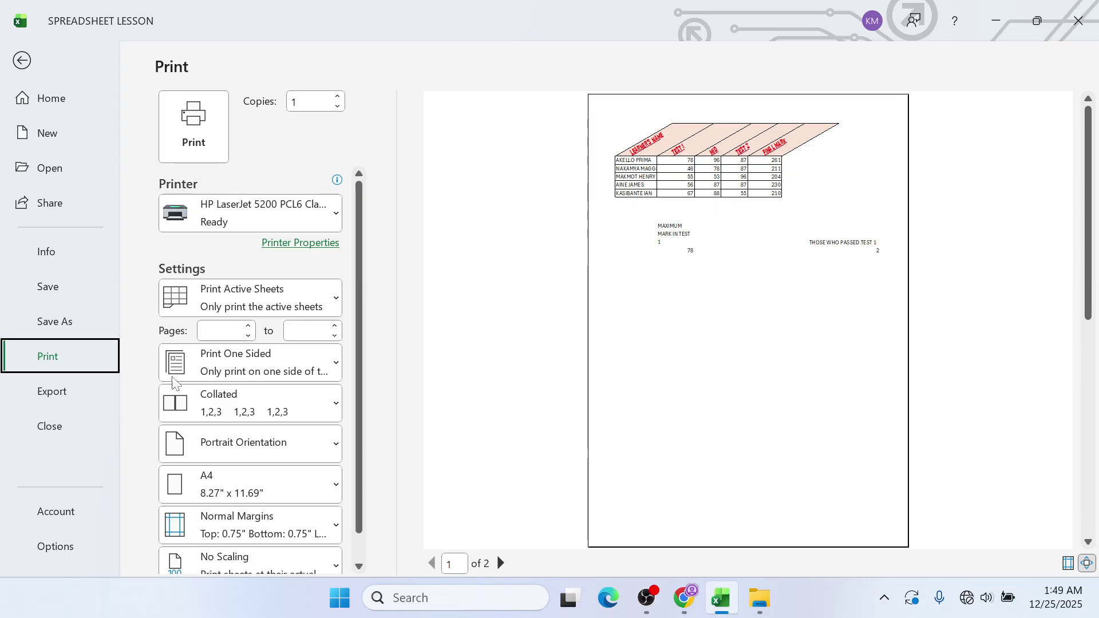
scroll(223, 536, "down", 1)
left_click(243, 538)
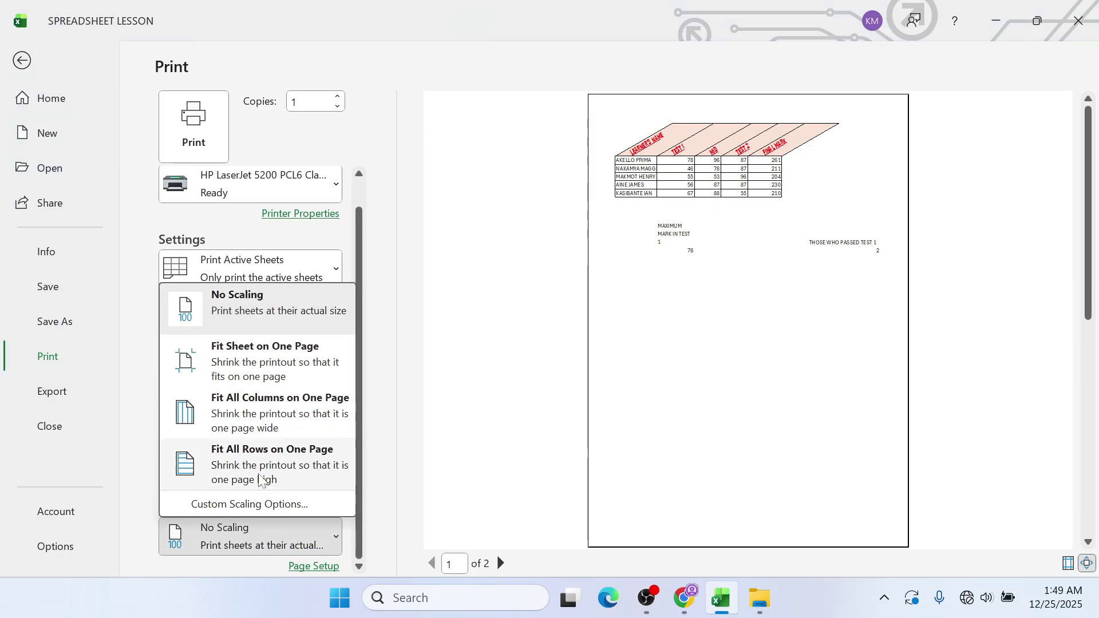
left_click(233, 379)
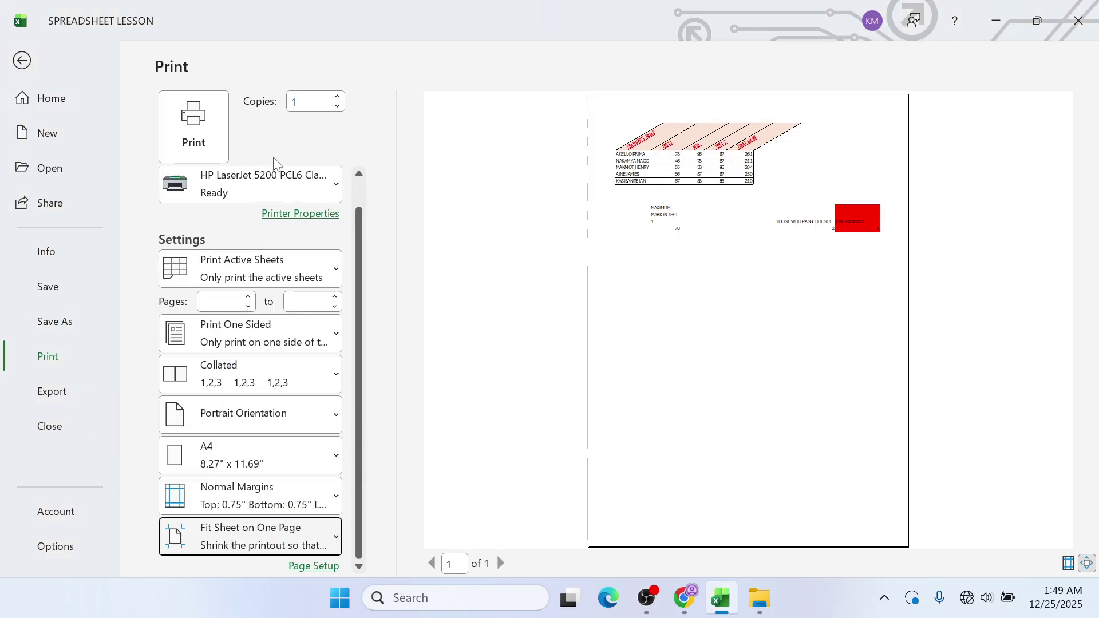
left_click(239, 191)
left_click(307, 186)
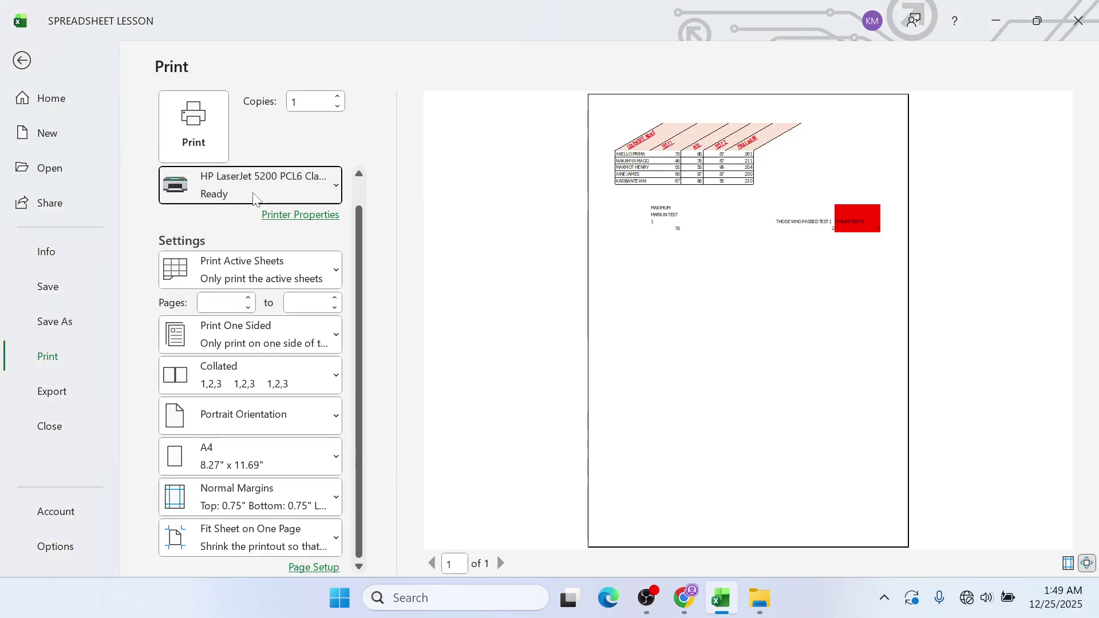
left_click(216, 143)
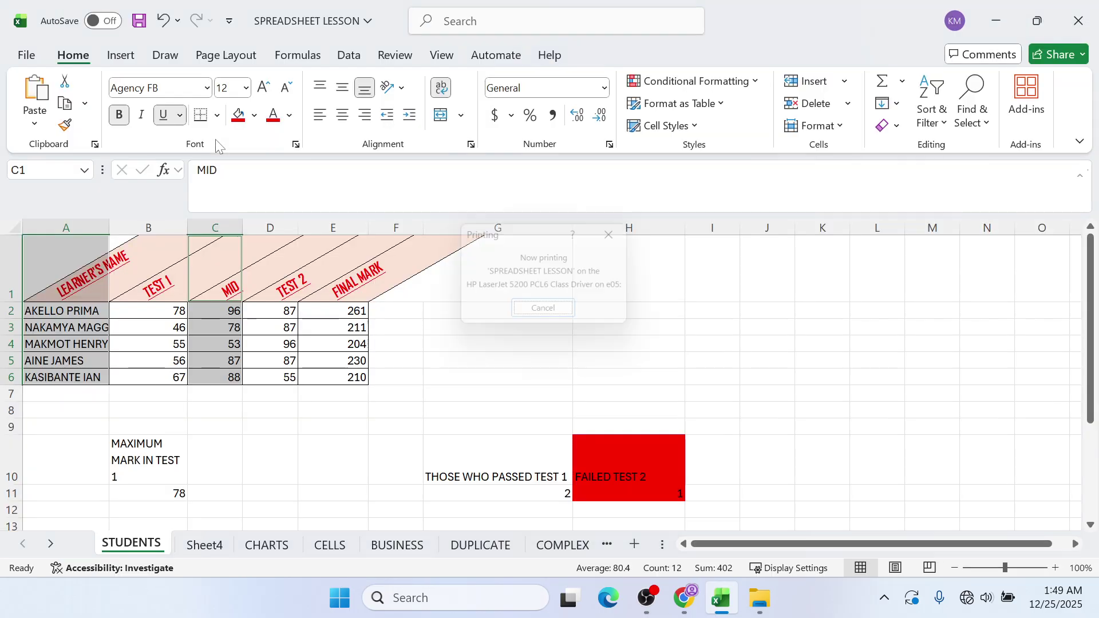
left_click(224, 552)
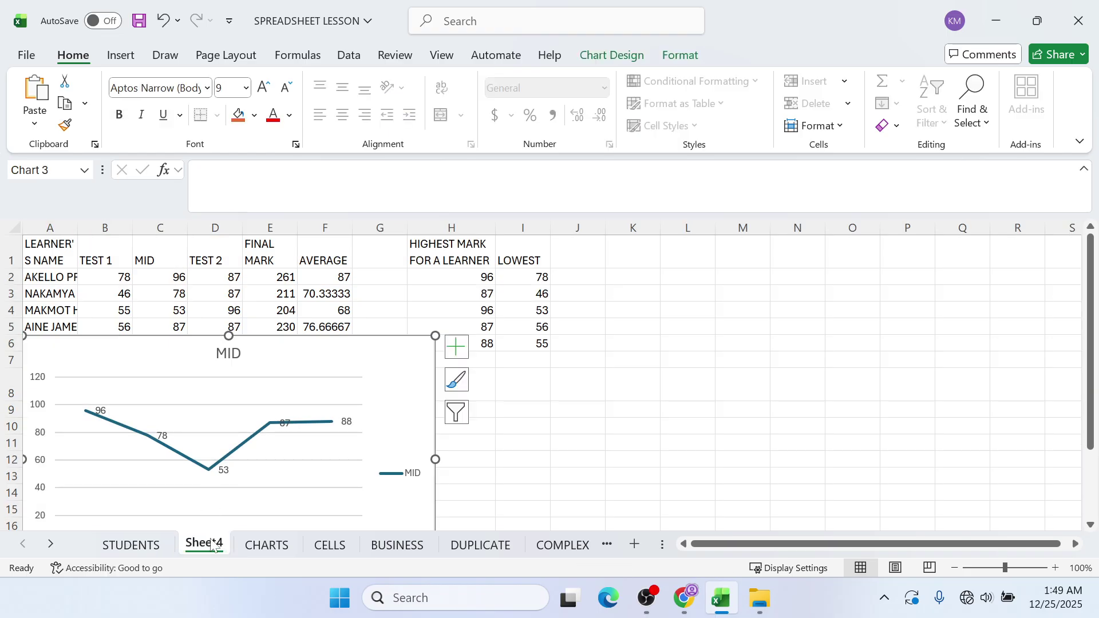
- Print the MID line chart from Sheet4
left_click(26, 55)
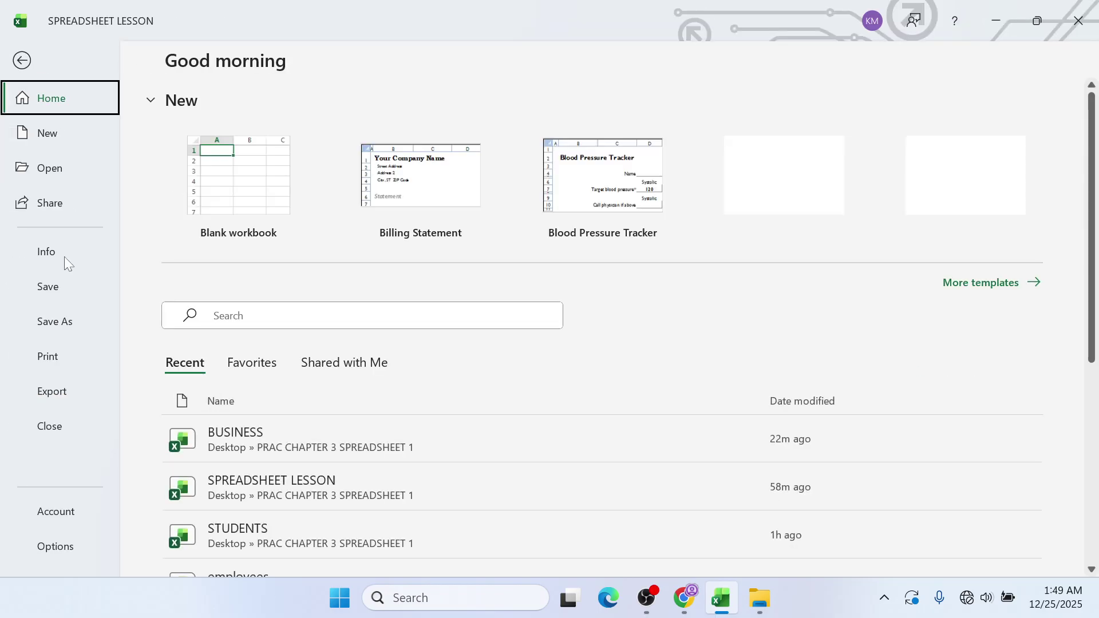
left_click(60, 355)
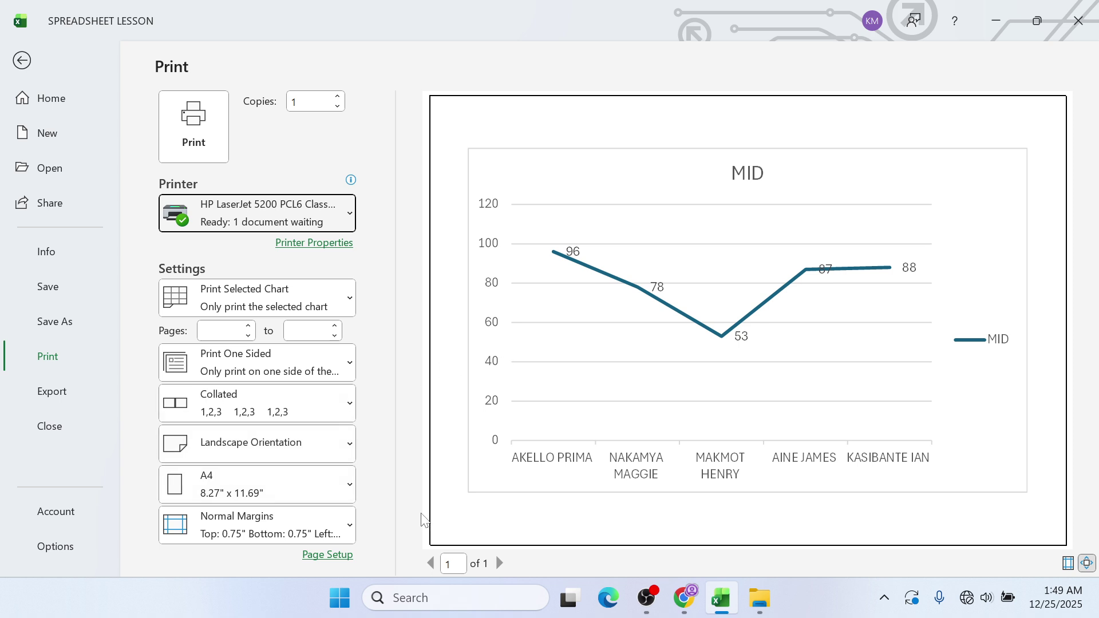
left_click(496, 565)
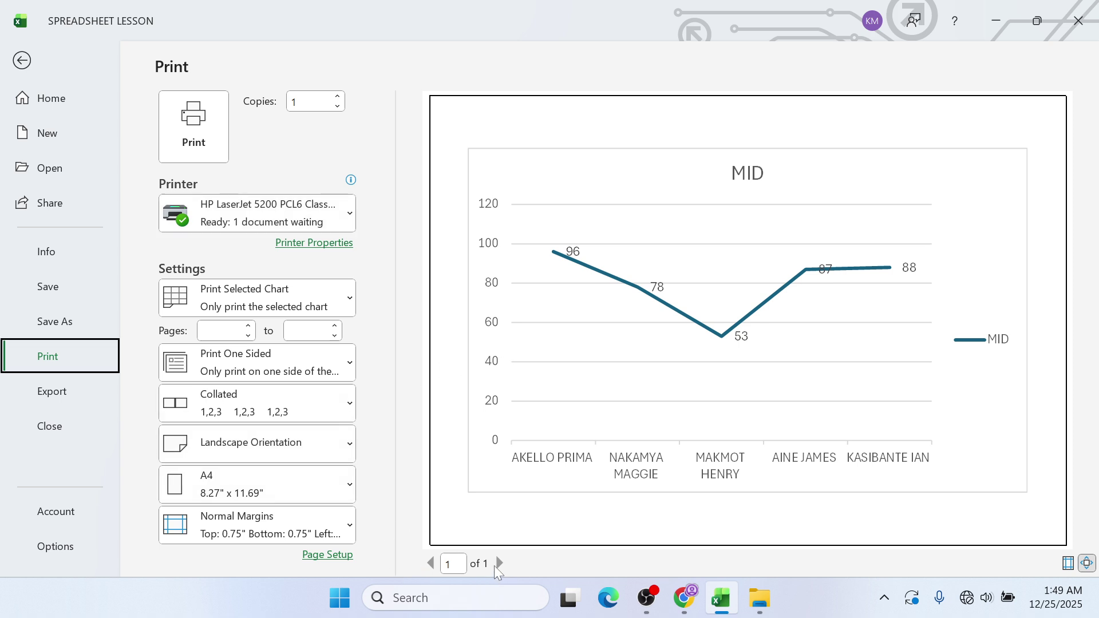
left_click(213, 141)
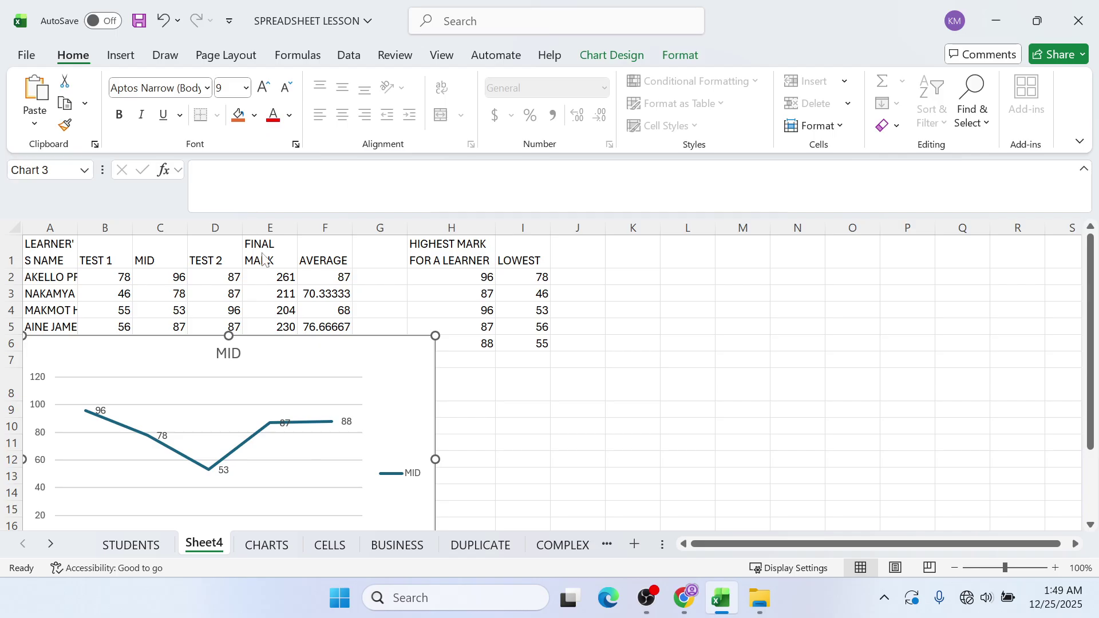
- Move the CHARTS final-mark bar chart to column A and print it on the HP LaserJet 5200
left_click(267, 545)
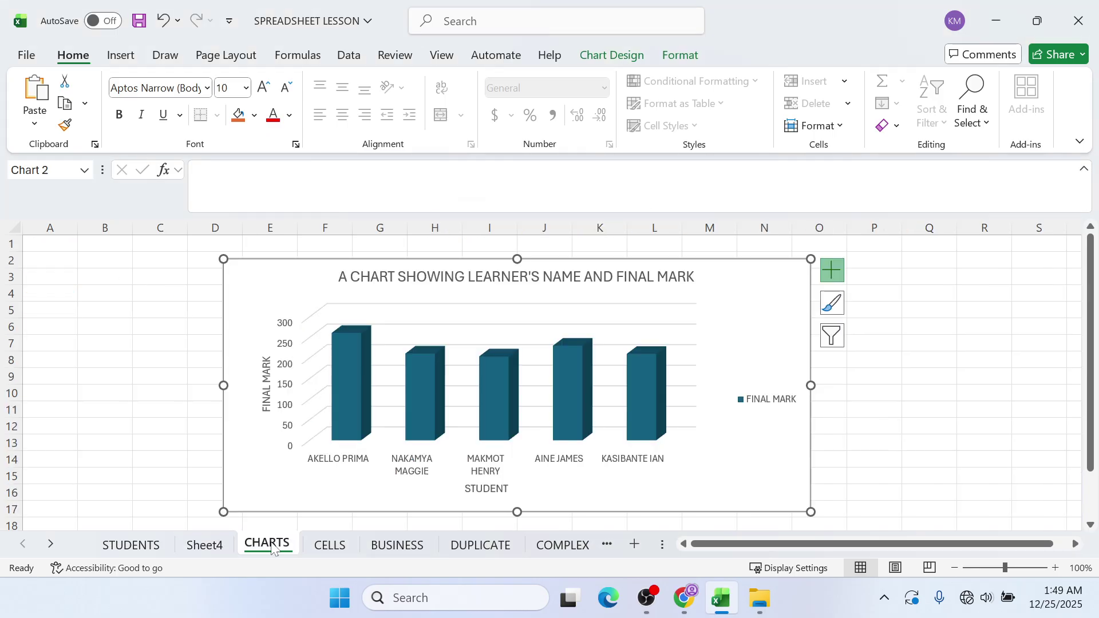
left_click_drag(166, 267, 33, 253)
left_click(25, 55)
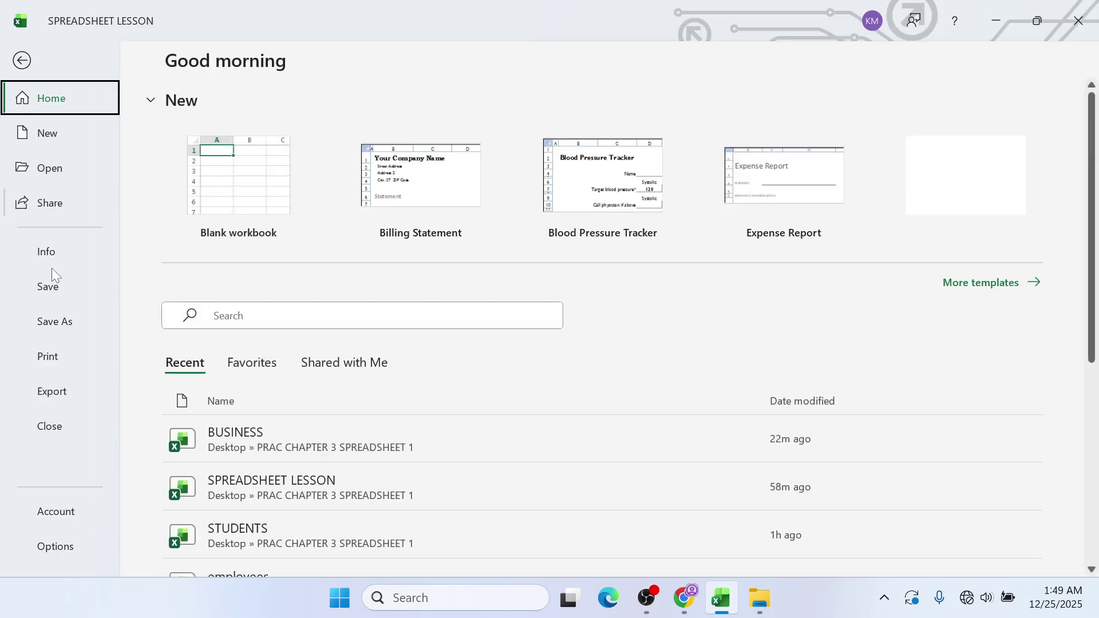
left_click(70, 356)
left_click(257, 213)
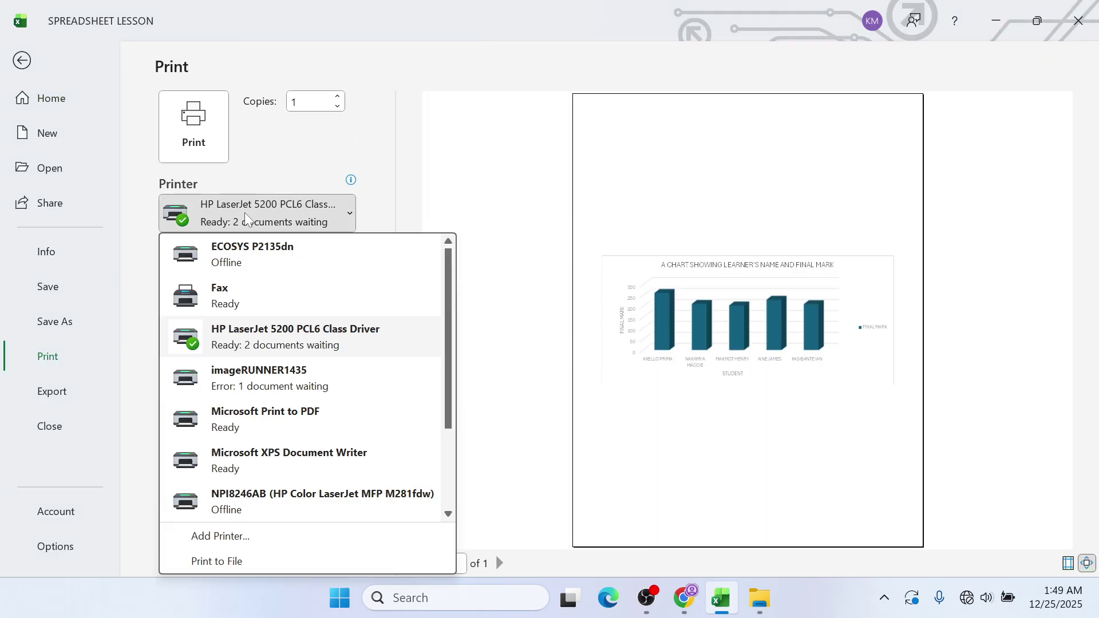
left_click(269, 329)
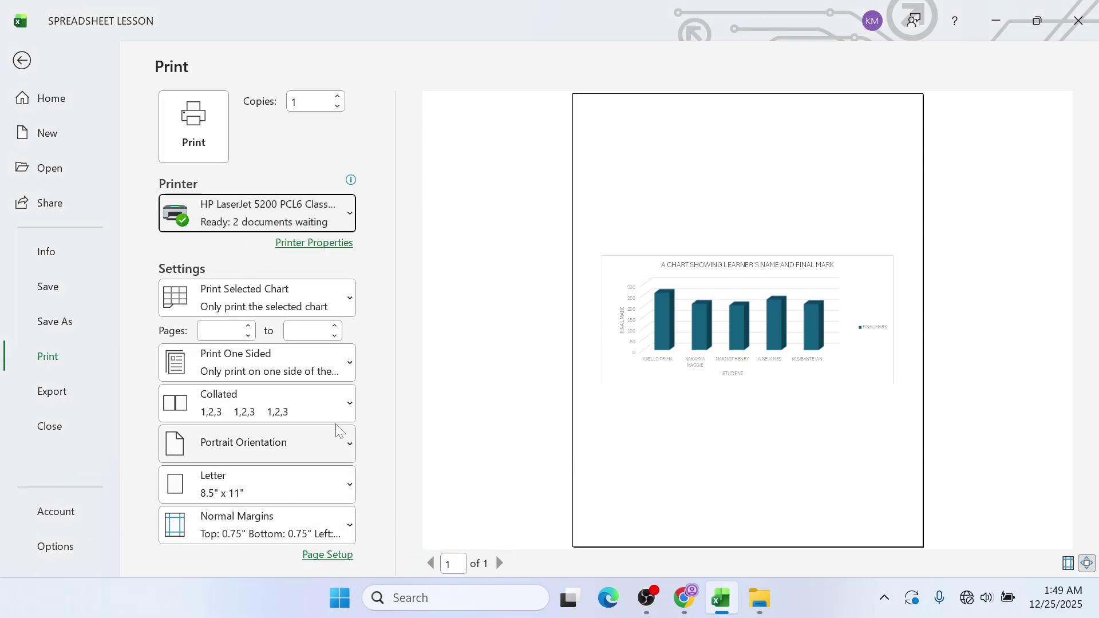
left_click(216, 143)
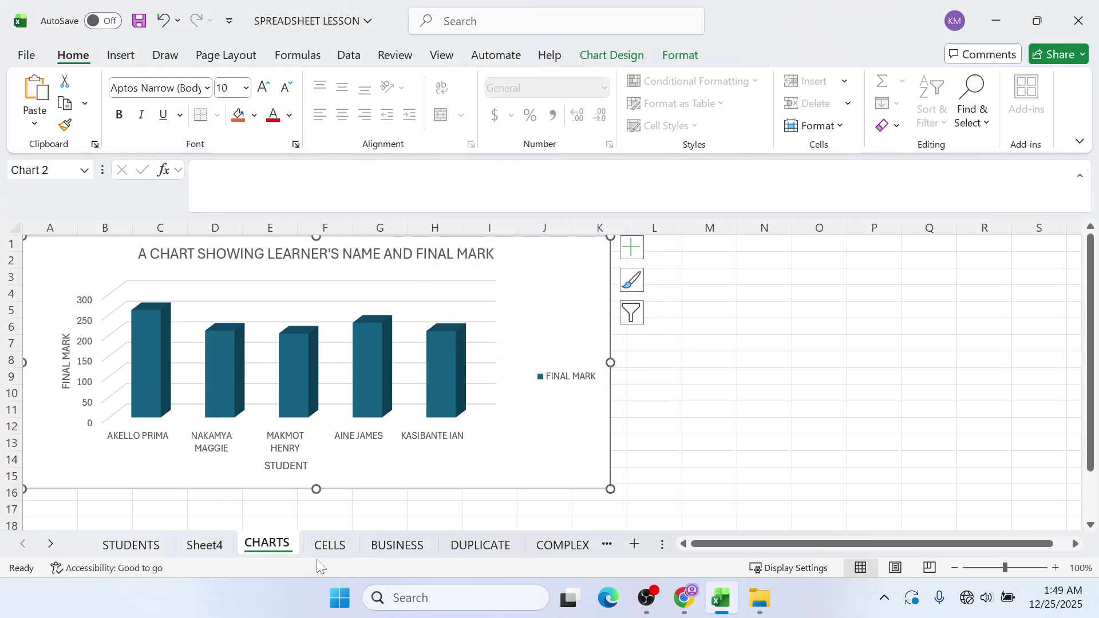
left_click(331, 547)
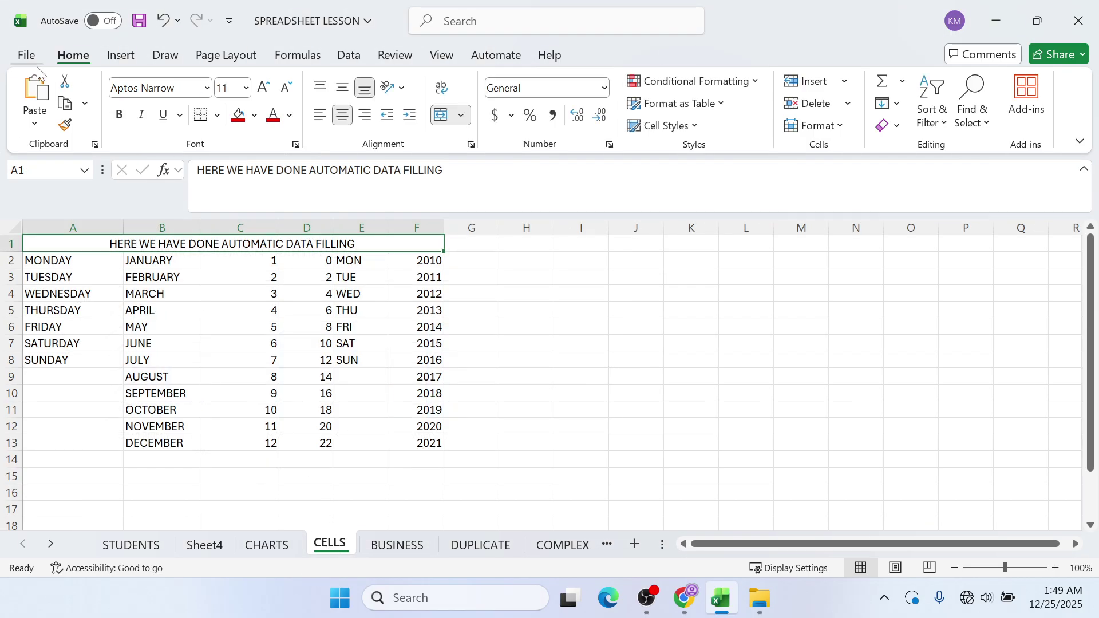
- Print the CELLS sheet with scaling changed from No Scaling to Fit Sheet on One Page
left_click(26, 55)
left_click(66, 370)
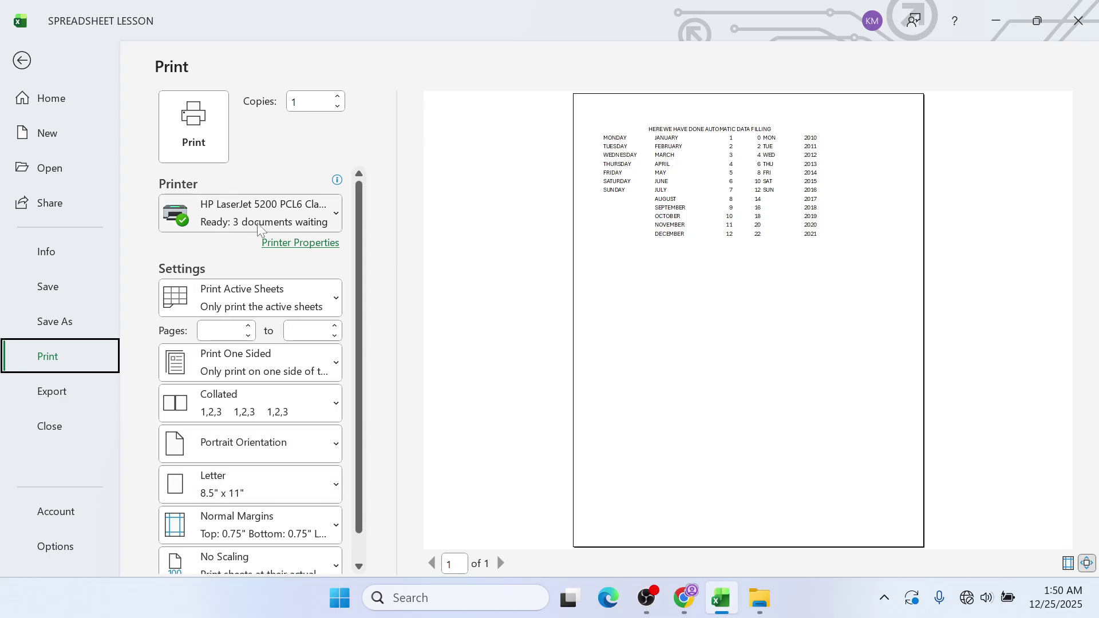
scroll(251, 234, "down", 2)
left_click(247, 550)
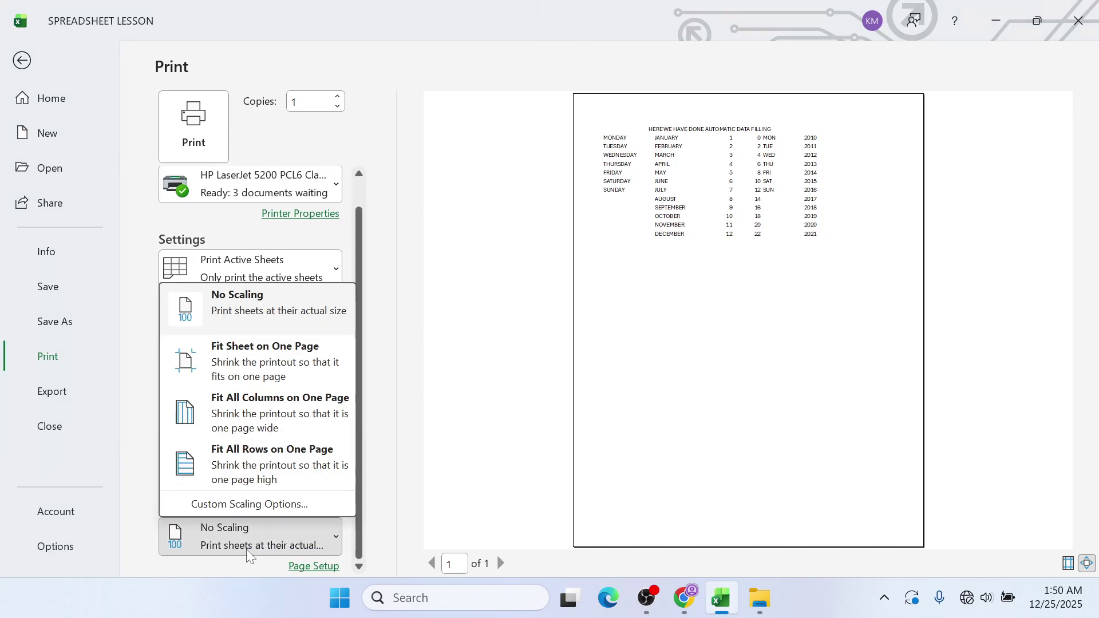
left_click(223, 350)
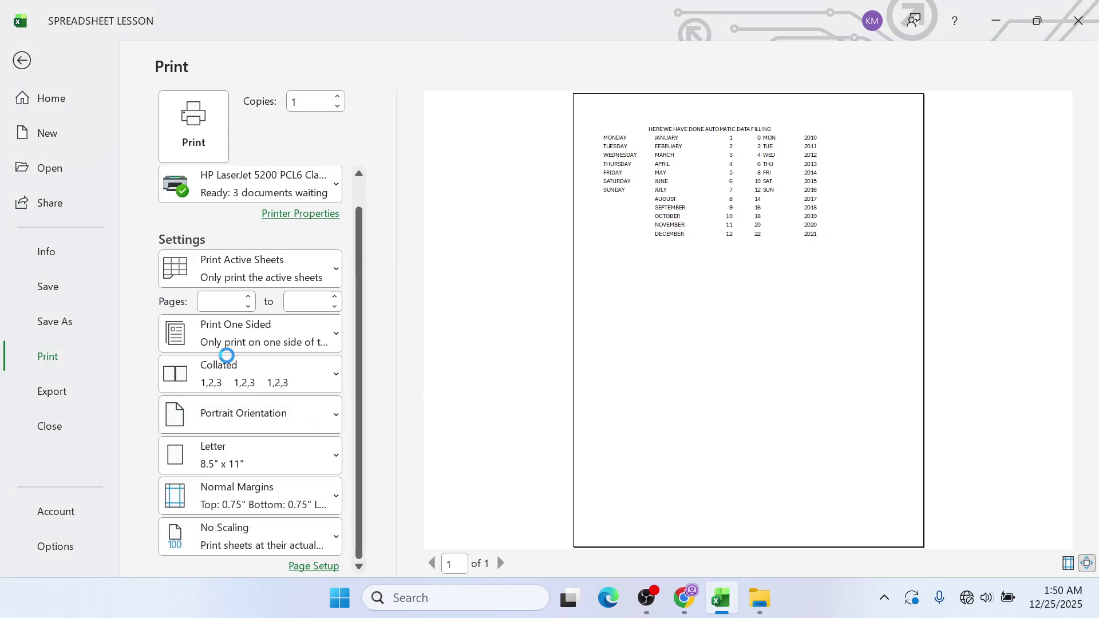
left_click(172, 131)
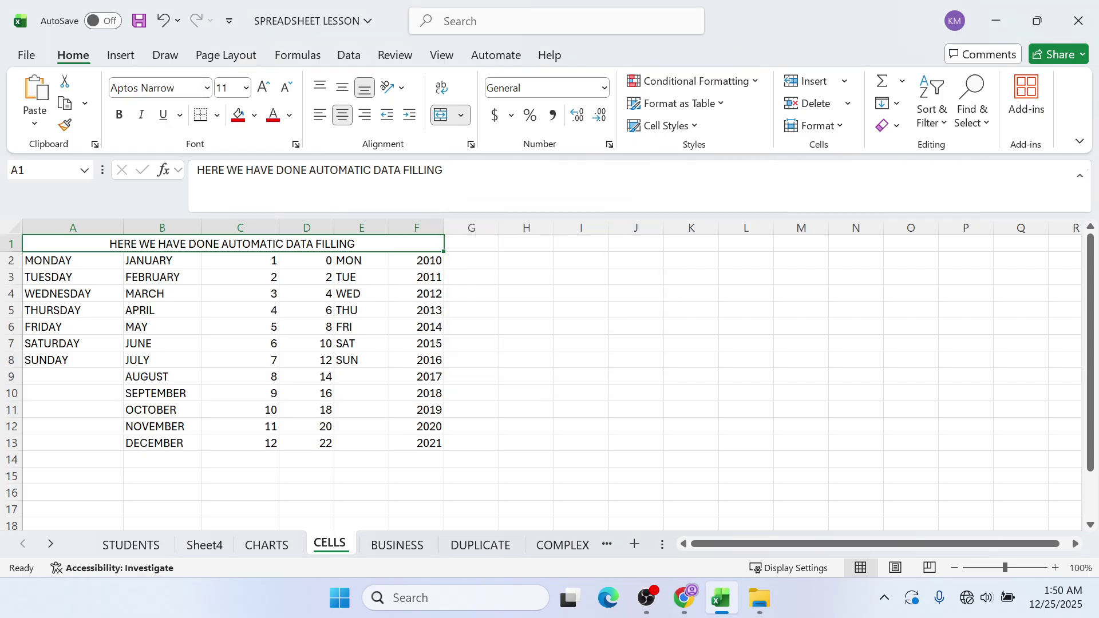
mouse_move(678, 607)
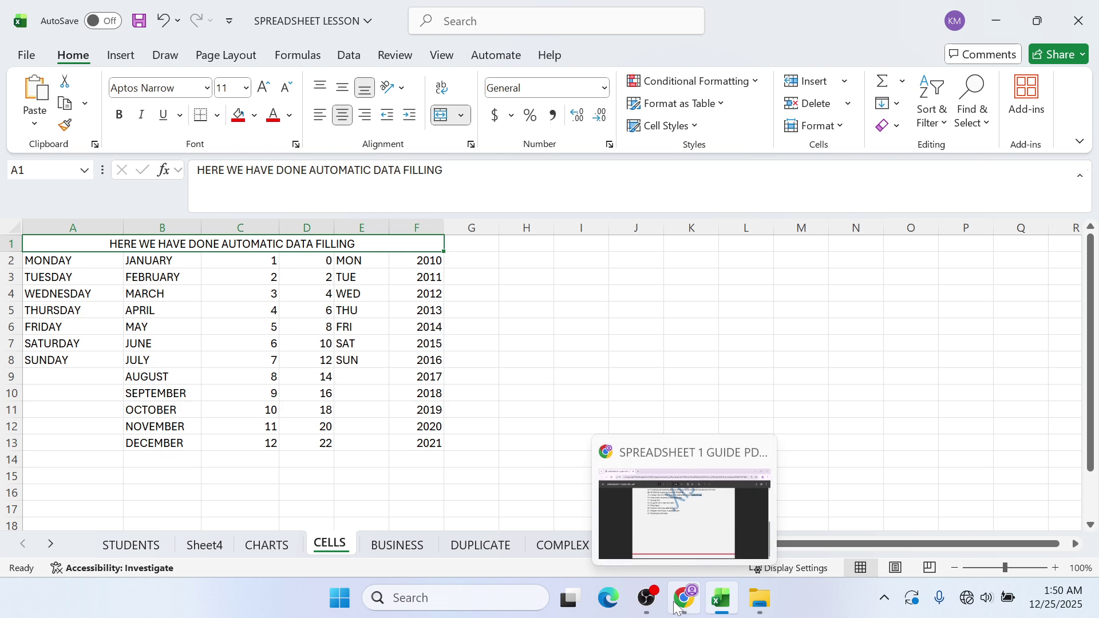
- Bring up the lesson guide PDF in Chrome and scroll through it, hiding OBS Studio
left_click(675, 608)
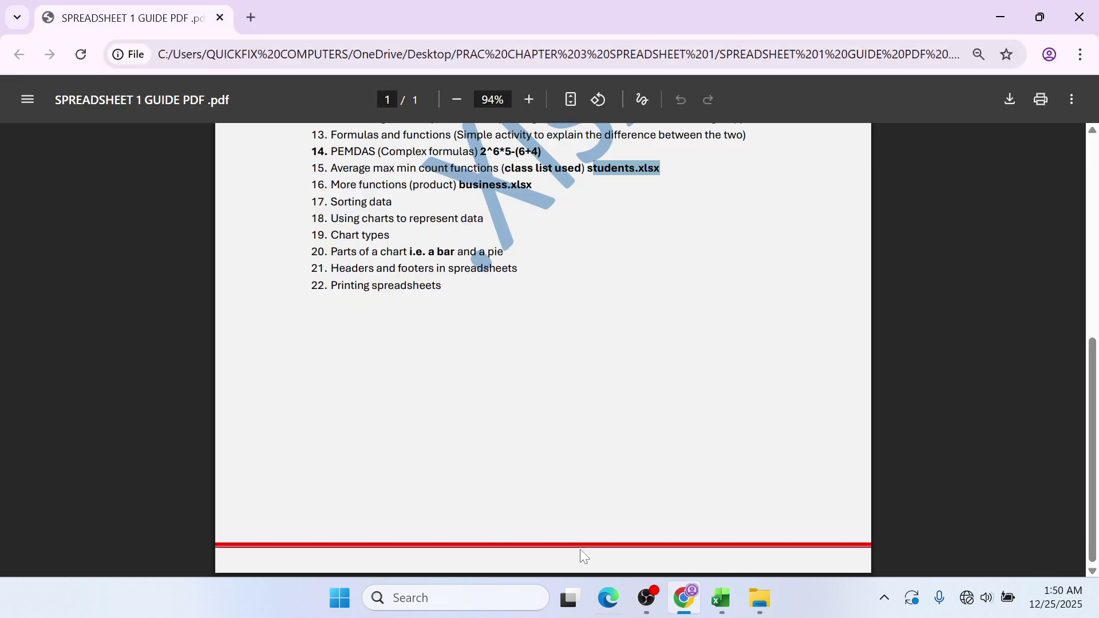
scroll(444, 400, "up", 7)
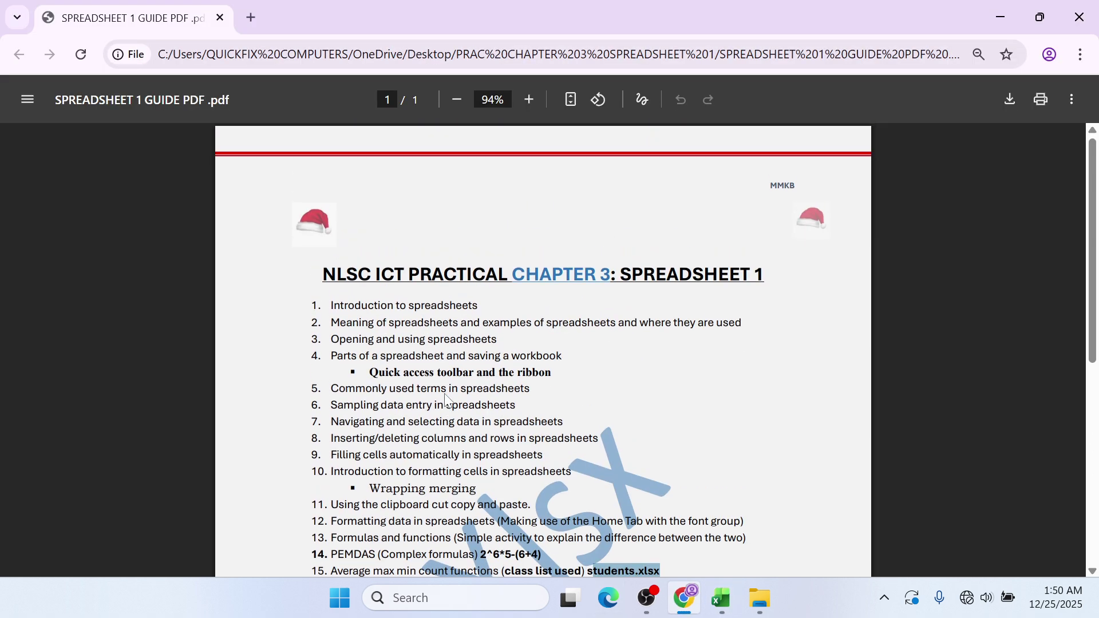
scroll(445, 400, "down", 5)
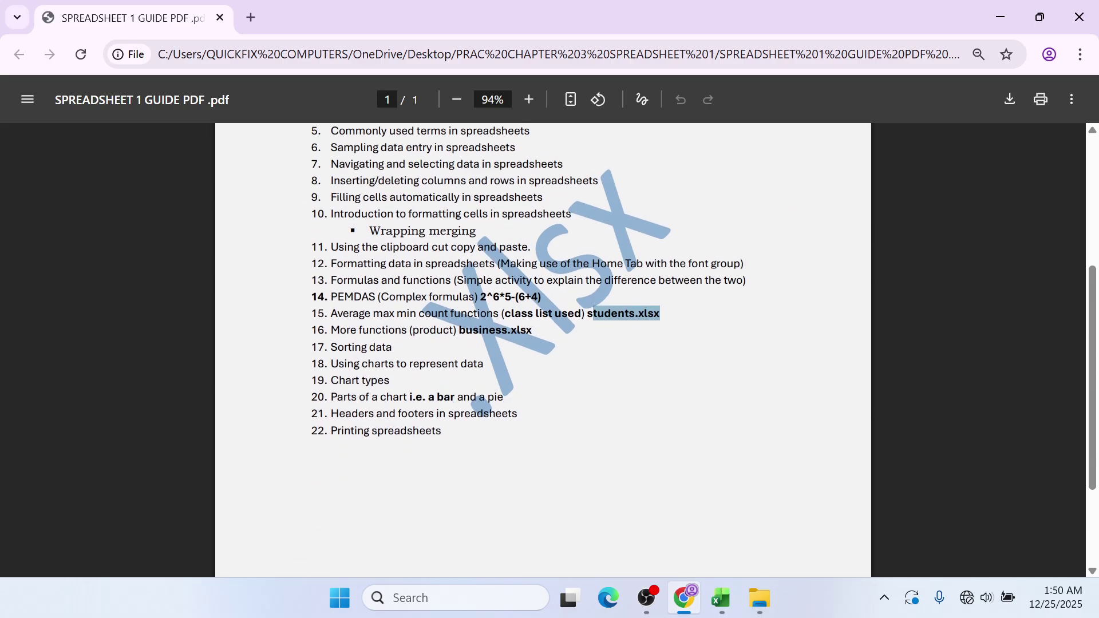
scroll(638, 391, "up", 5)
left_click(685, 424)
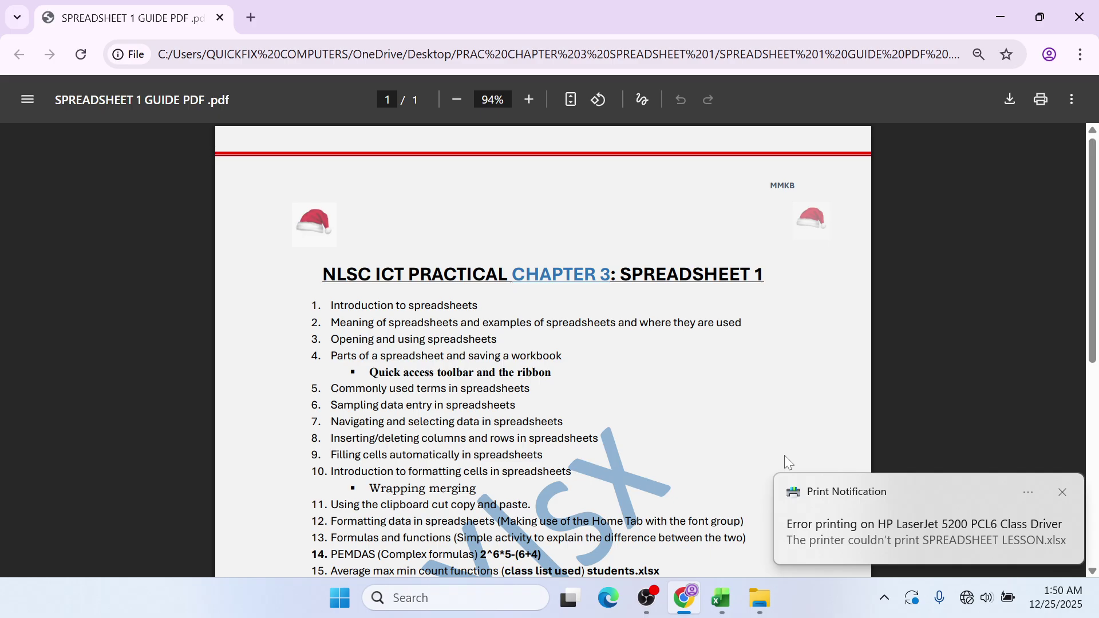
left_click(647, 601)
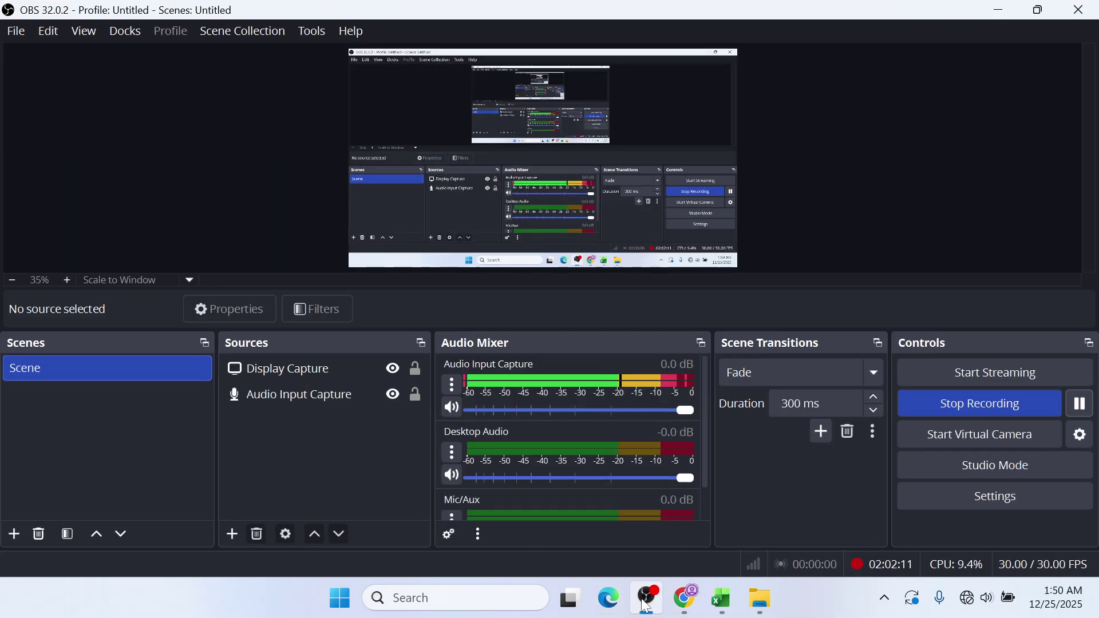
left_click(988, 14)
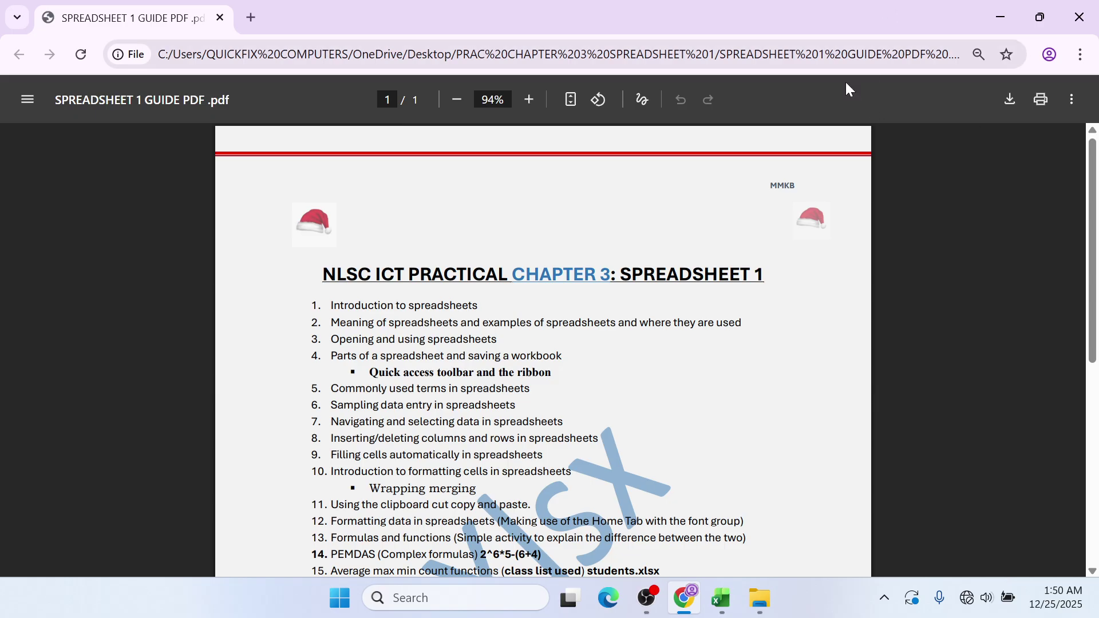
scroll(578, 402, "down", 3)
scroll(578, 401, "up", 3)
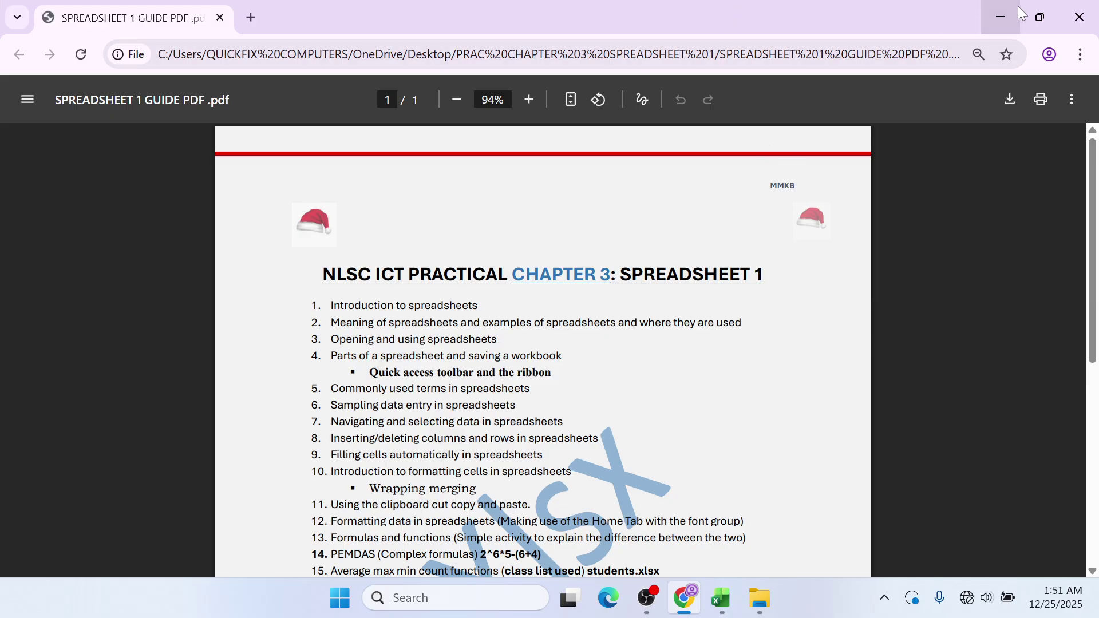
- Close Chrome, then close Excel, saving the SPREADSHEET LESSON changes
left_click(1079, 18)
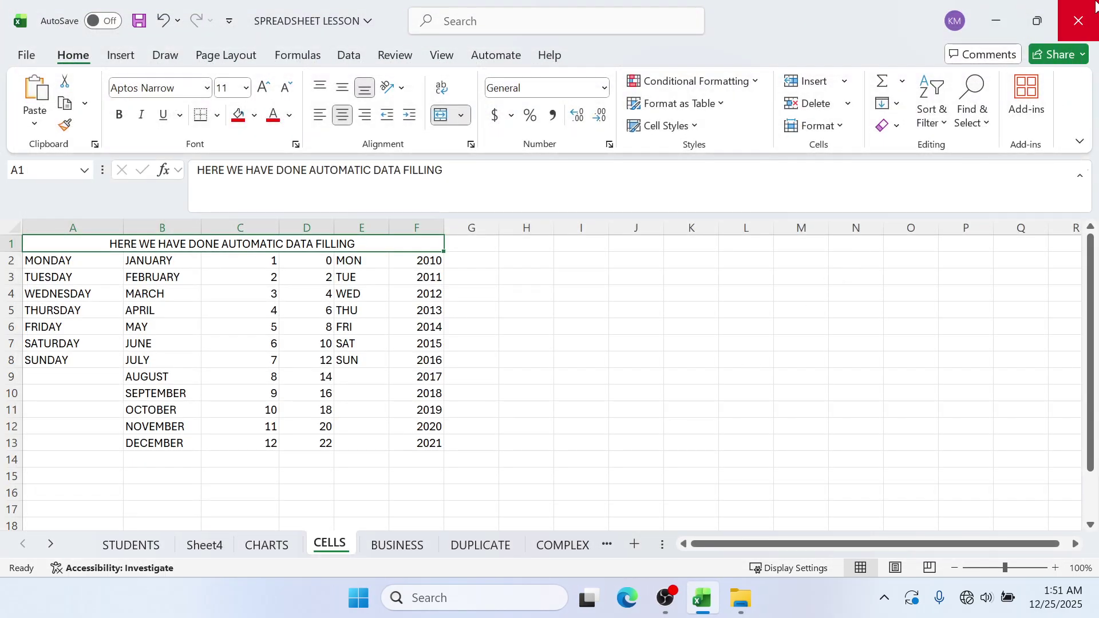
left_click(1078, 21)
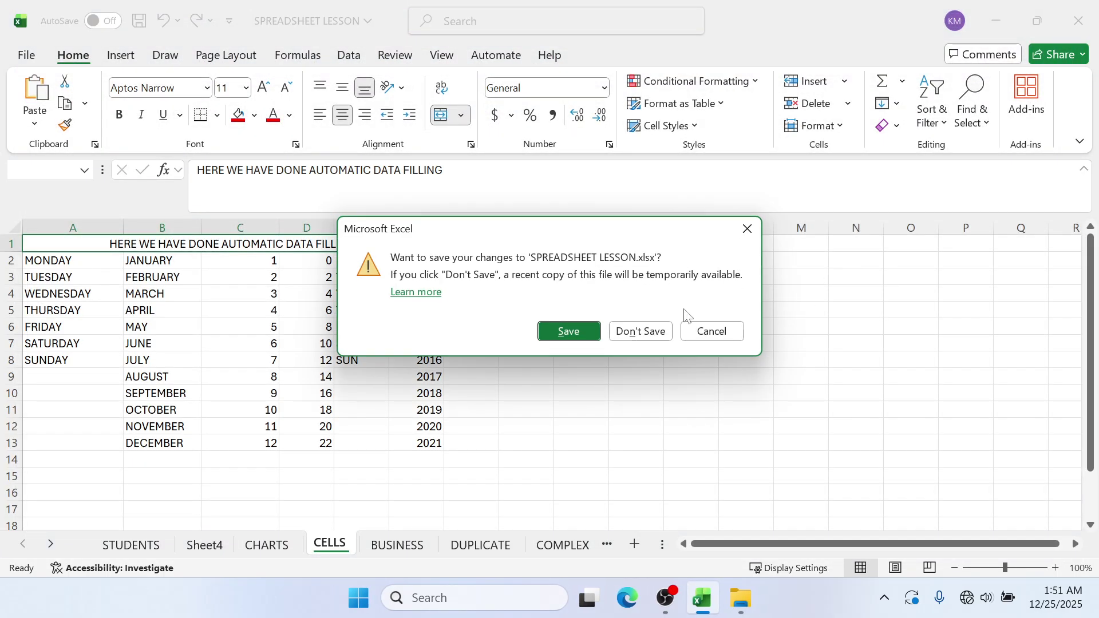
left_click(559, 335)
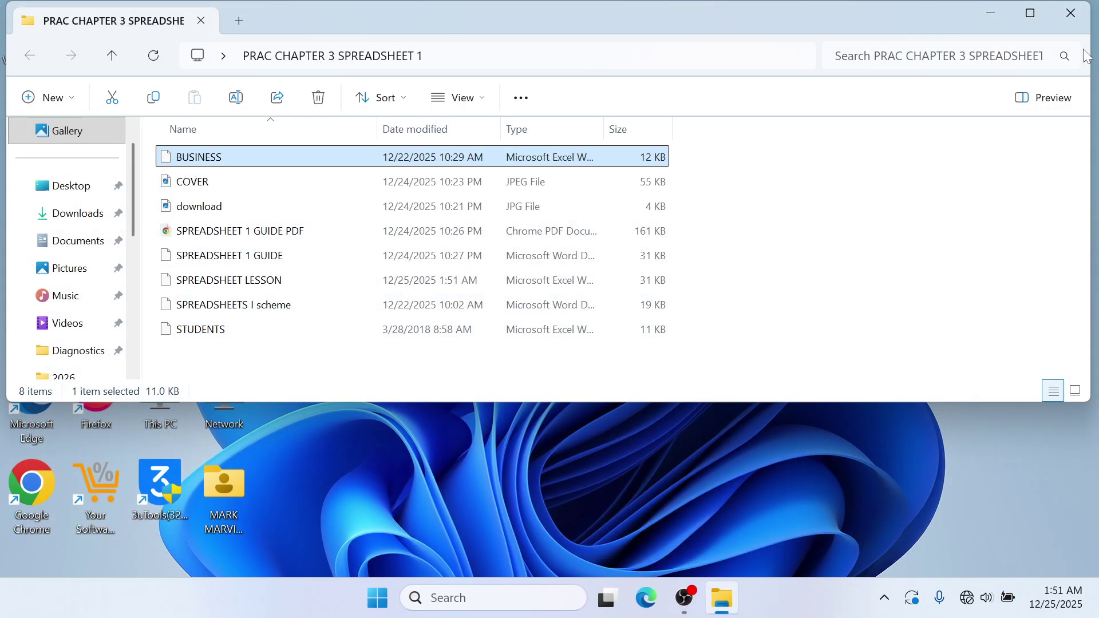
left_click(1065, 24)
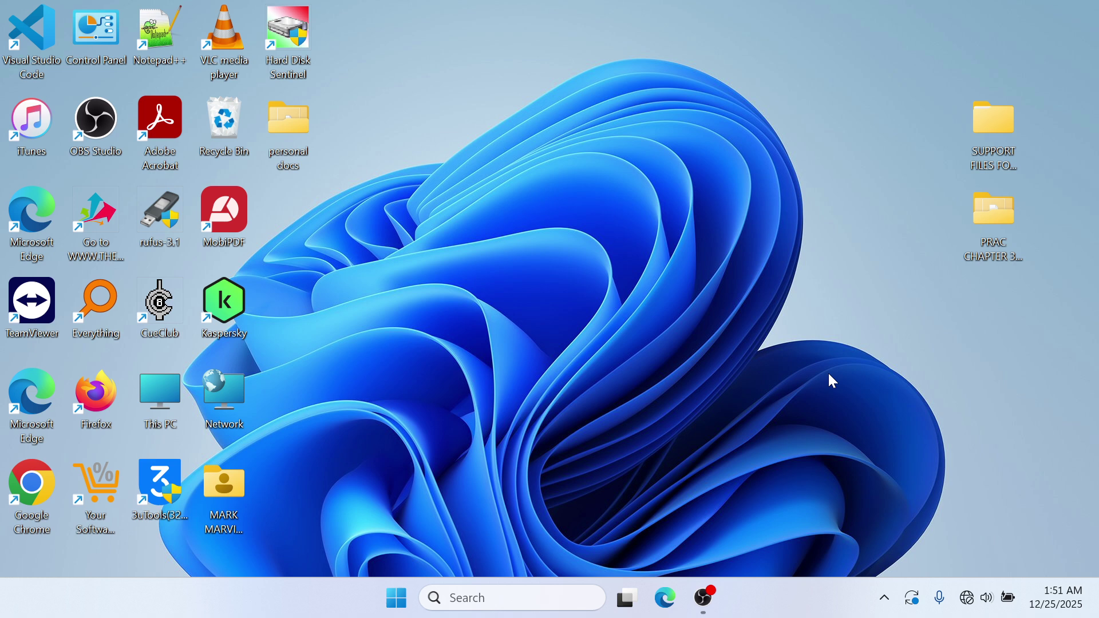
double_click(995, 221)
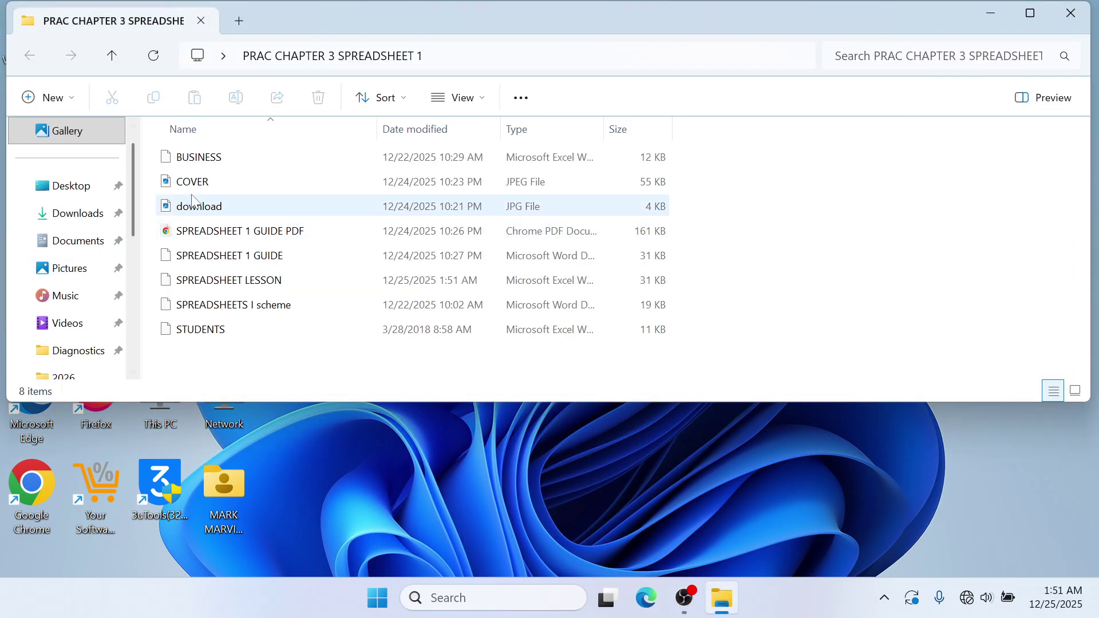
left_click(204, 182)
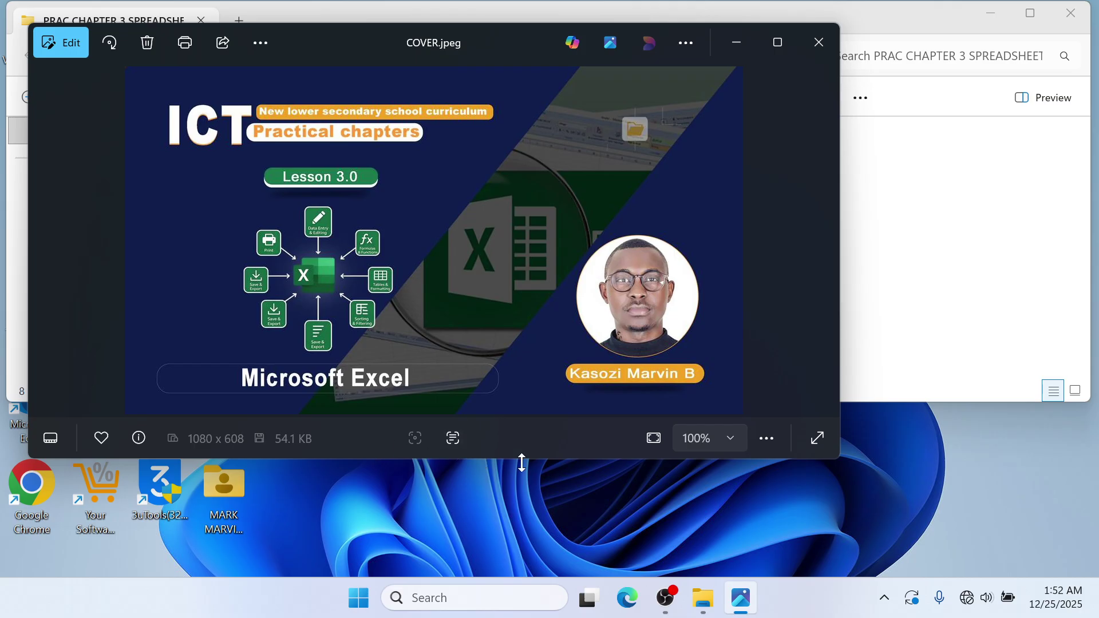
- Extend the Photos window's bottom edge so the COVER.jpeg viewer is slightly taller
left_click_drag(522, 459, 508, 487)
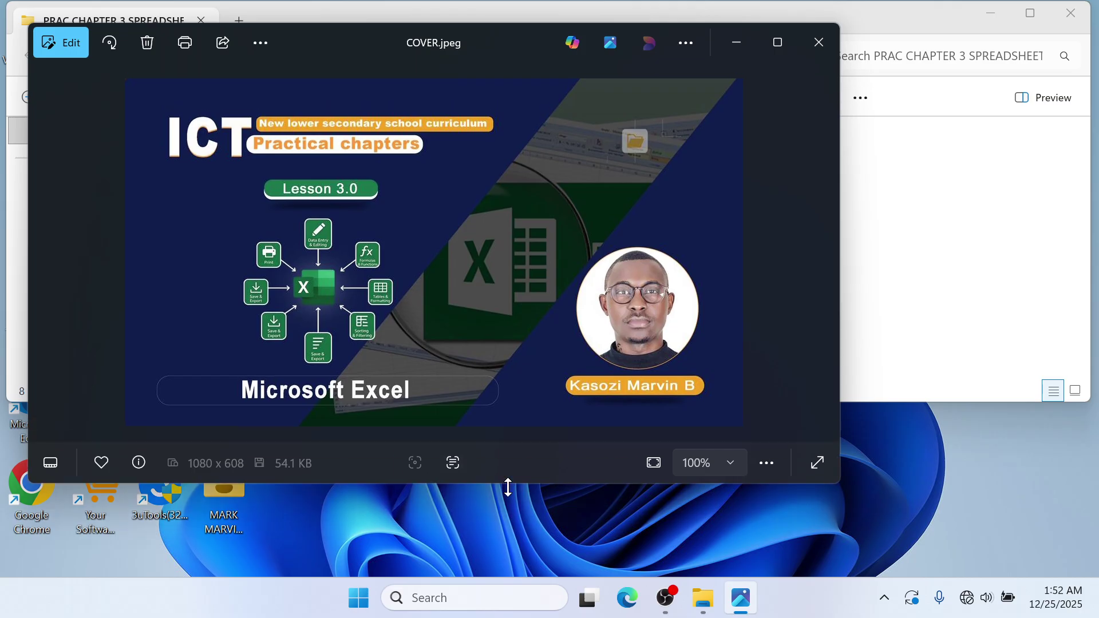